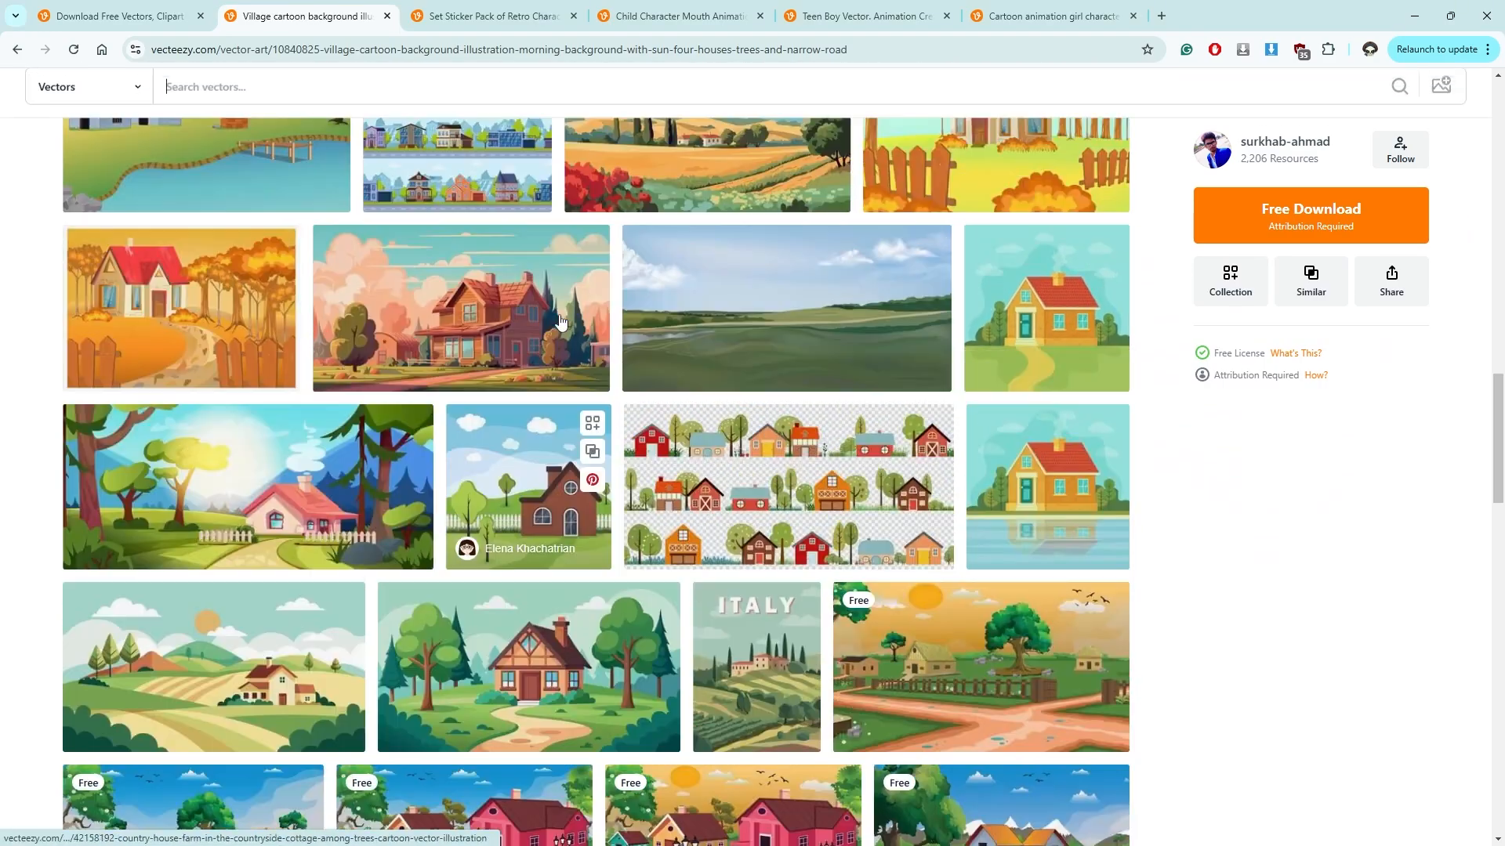
# Step: Examine the Vecteezy country house background, retro sticker pack, teen boy and girl animation sets, and child mouth lip-sync set
pyautogui.click(560, 322)
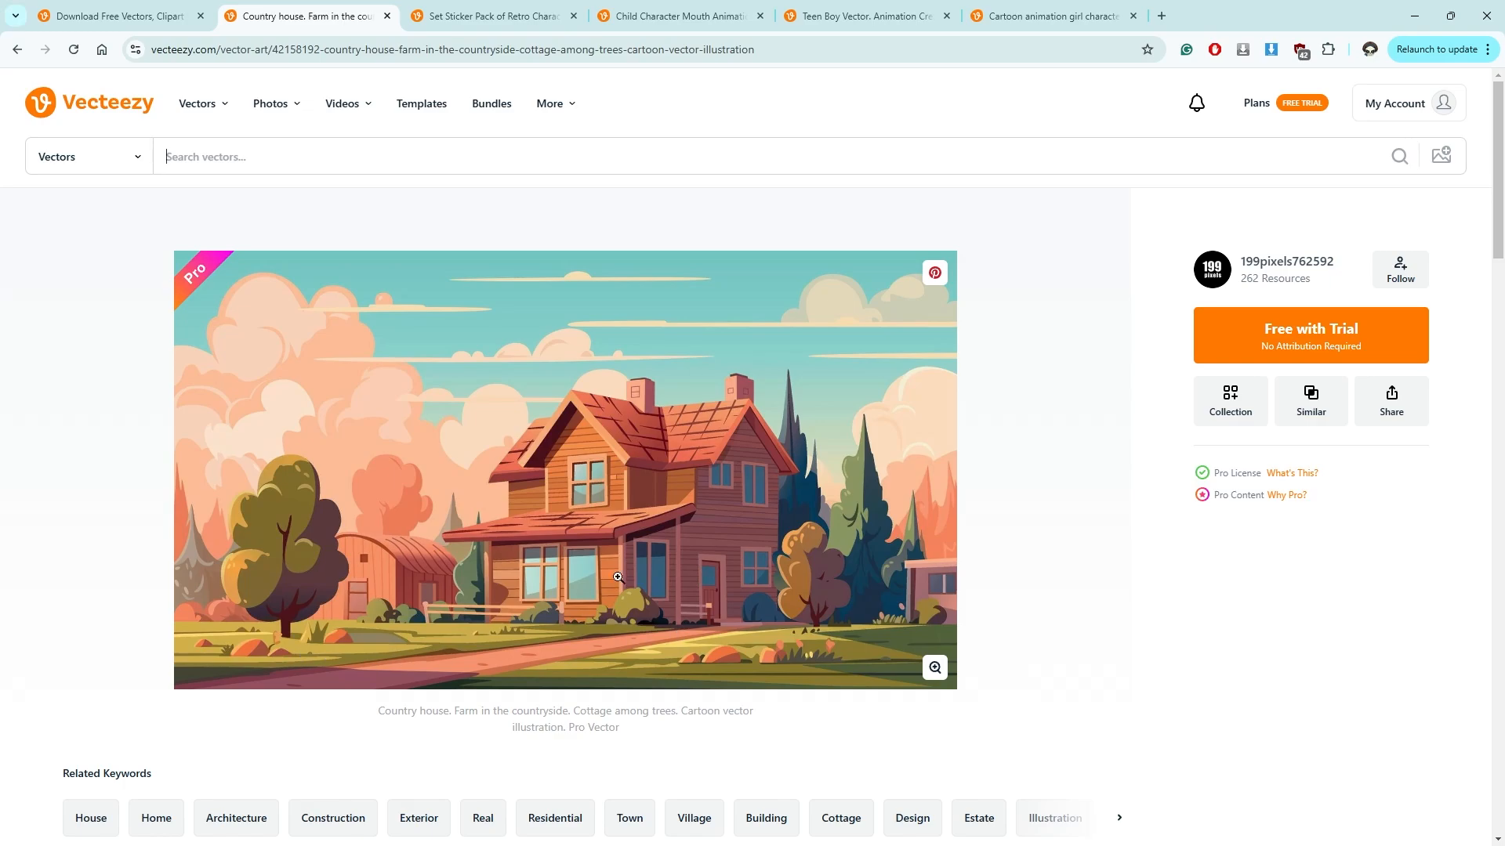
pyautogui.click(463, 19)
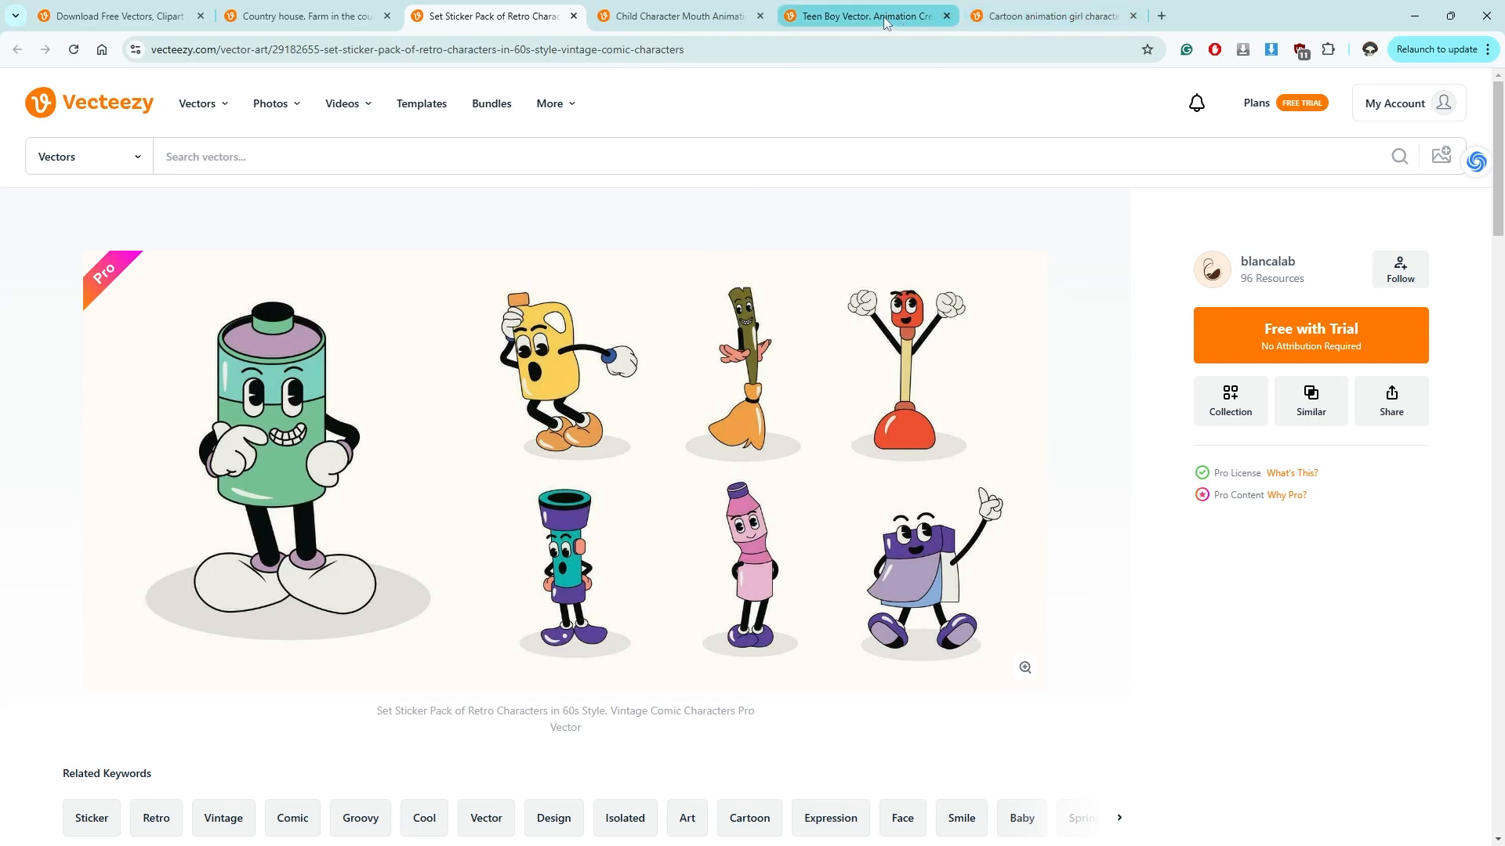
pyautogui.click(1011, 16)
pyautogui.click(862, 17)
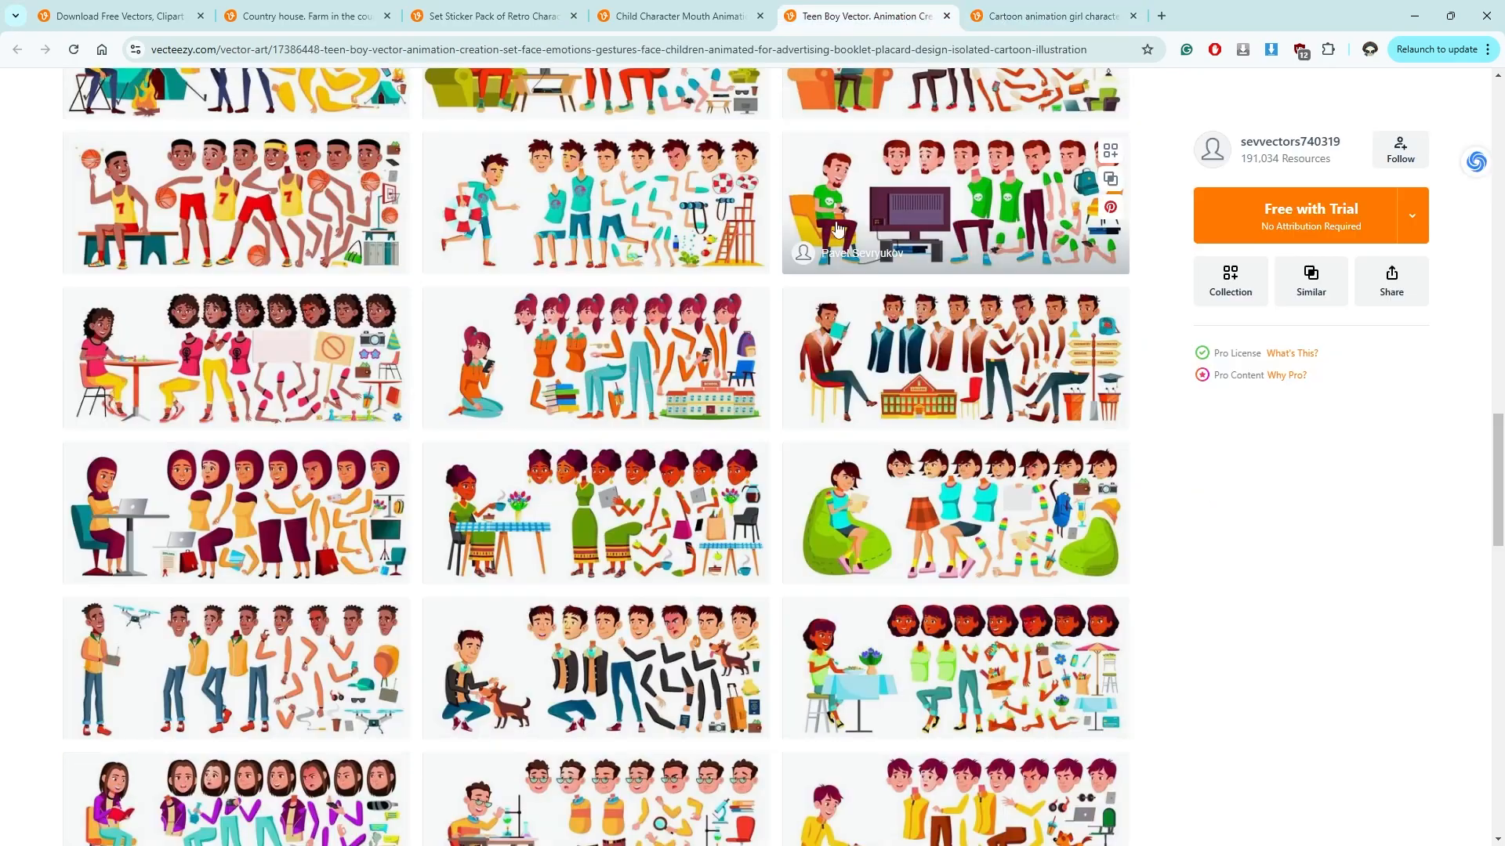
pyautogui.scroll(-5, 799, 337)
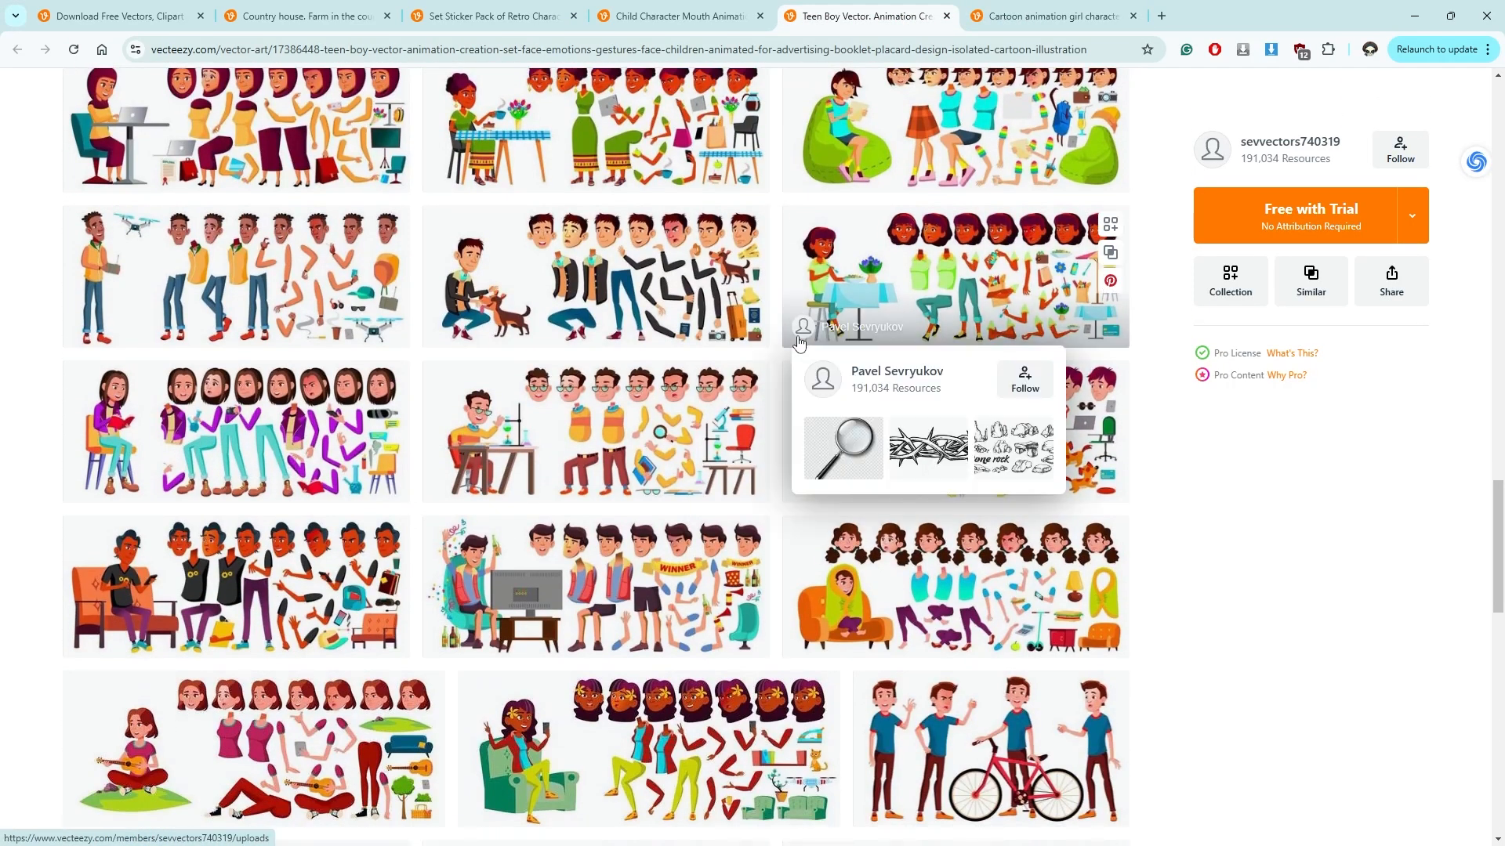
pyautogui.click(1051, 16)
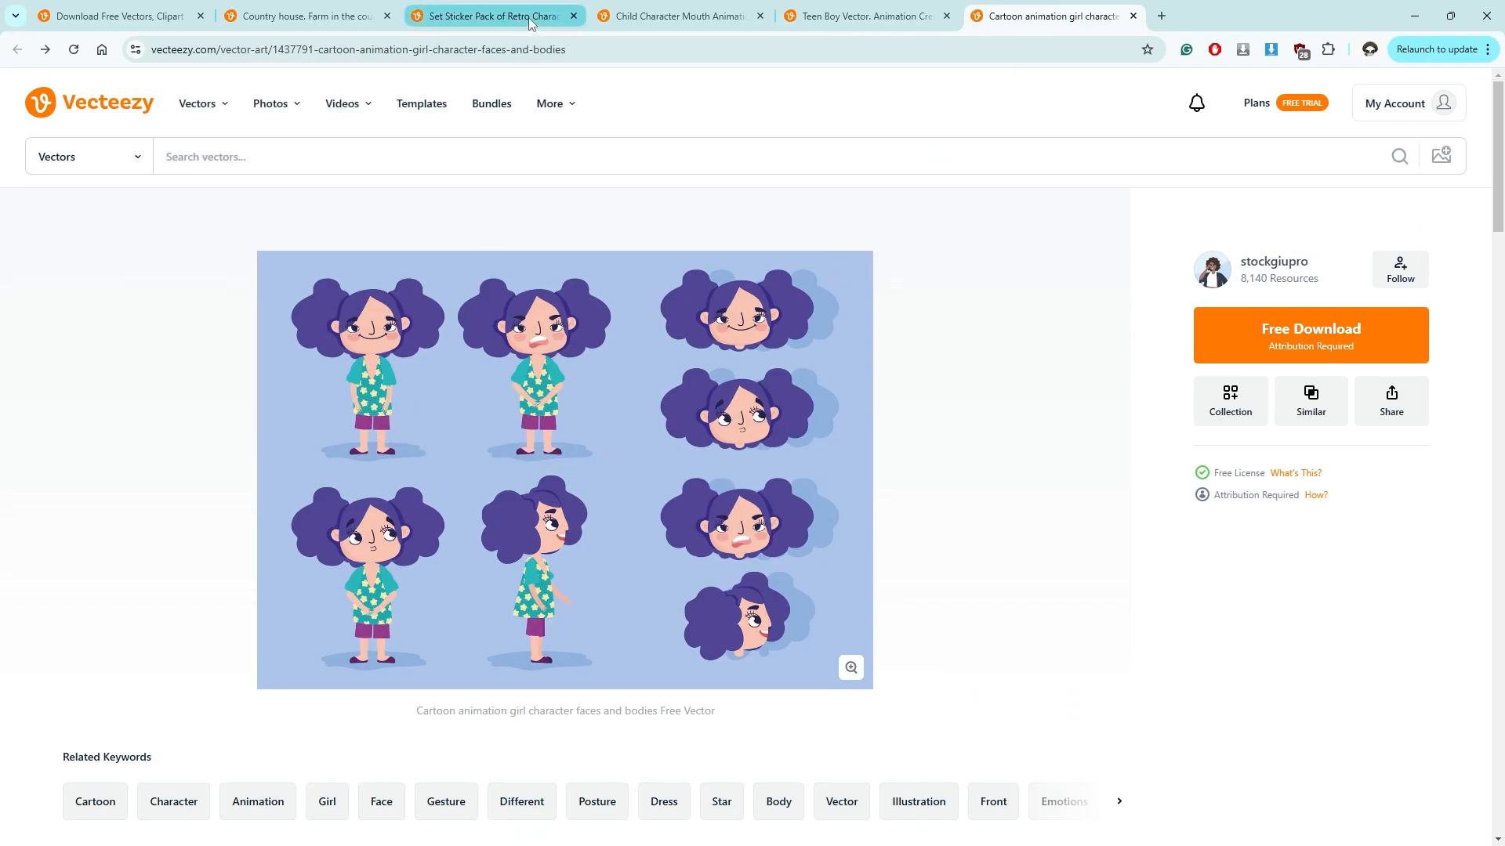
pyautogui.click(665, 24)
pyautogui.scroll(5, 719, 287)
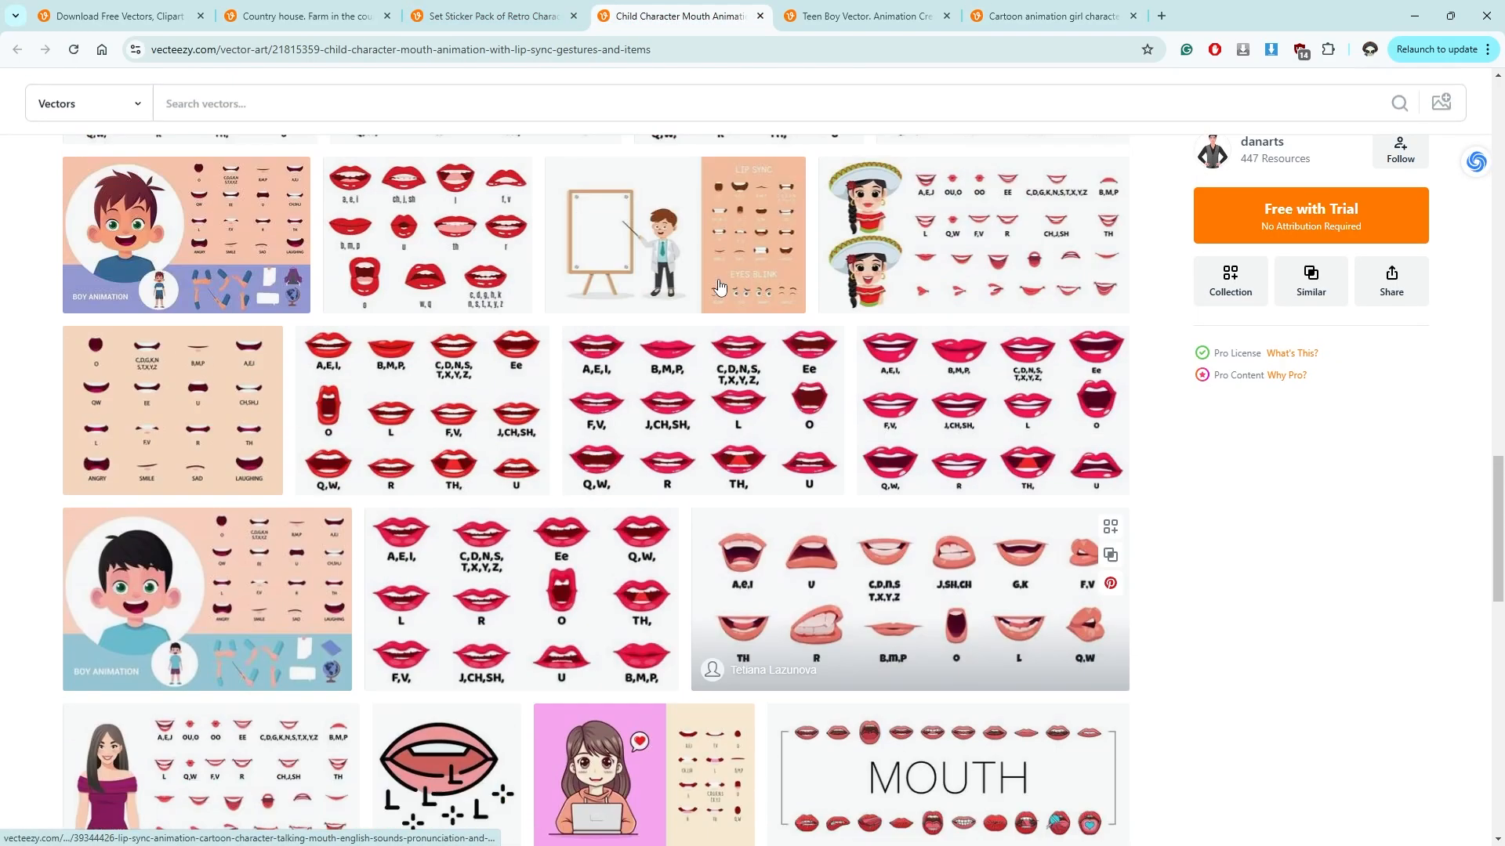
pyautogui.scroll(10, 719, 288)
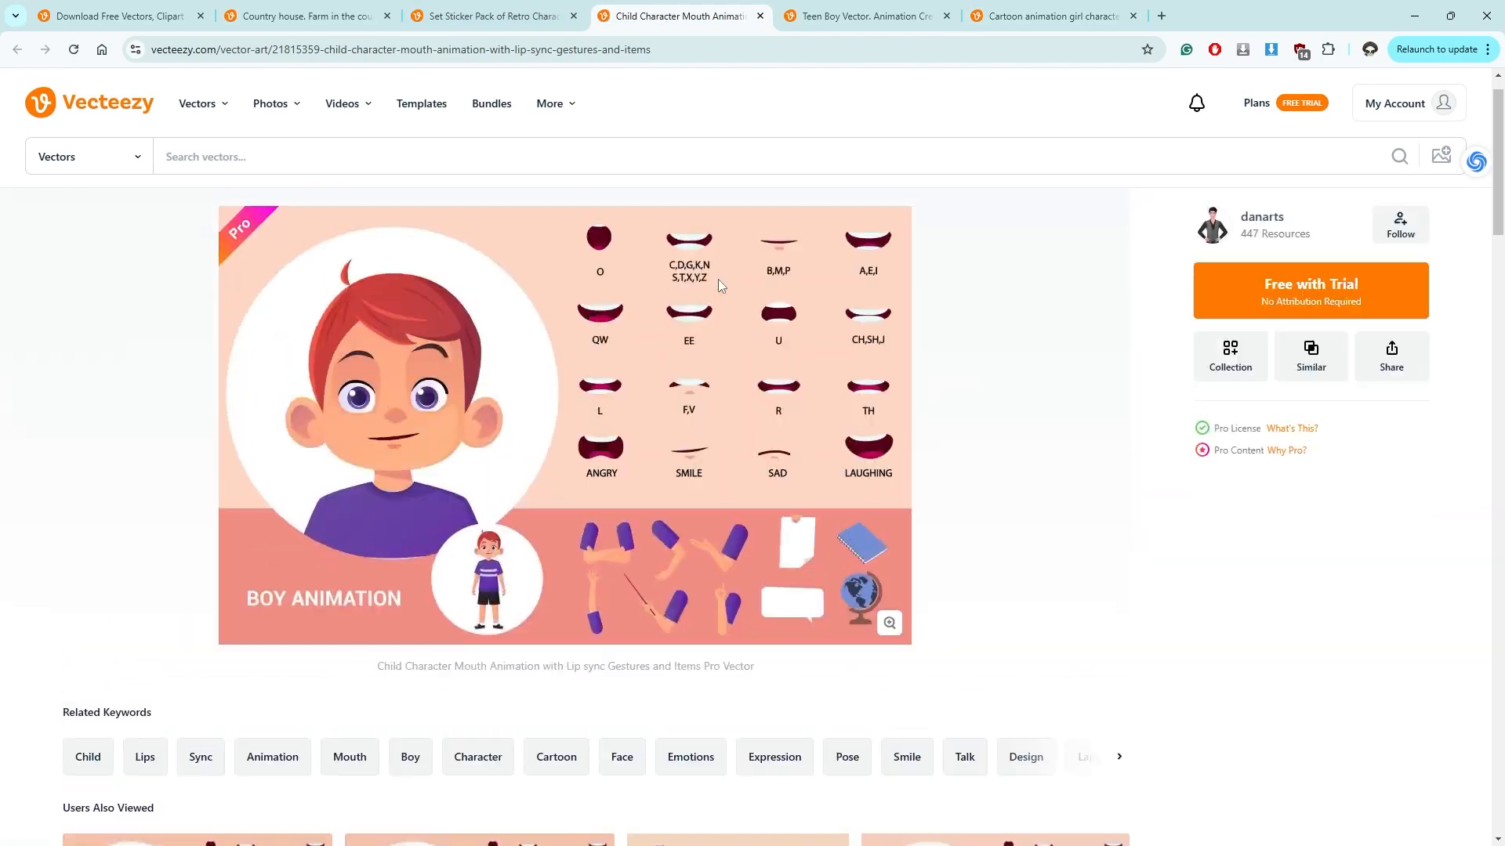
pyautogui.scroll(-4, 718, 288)
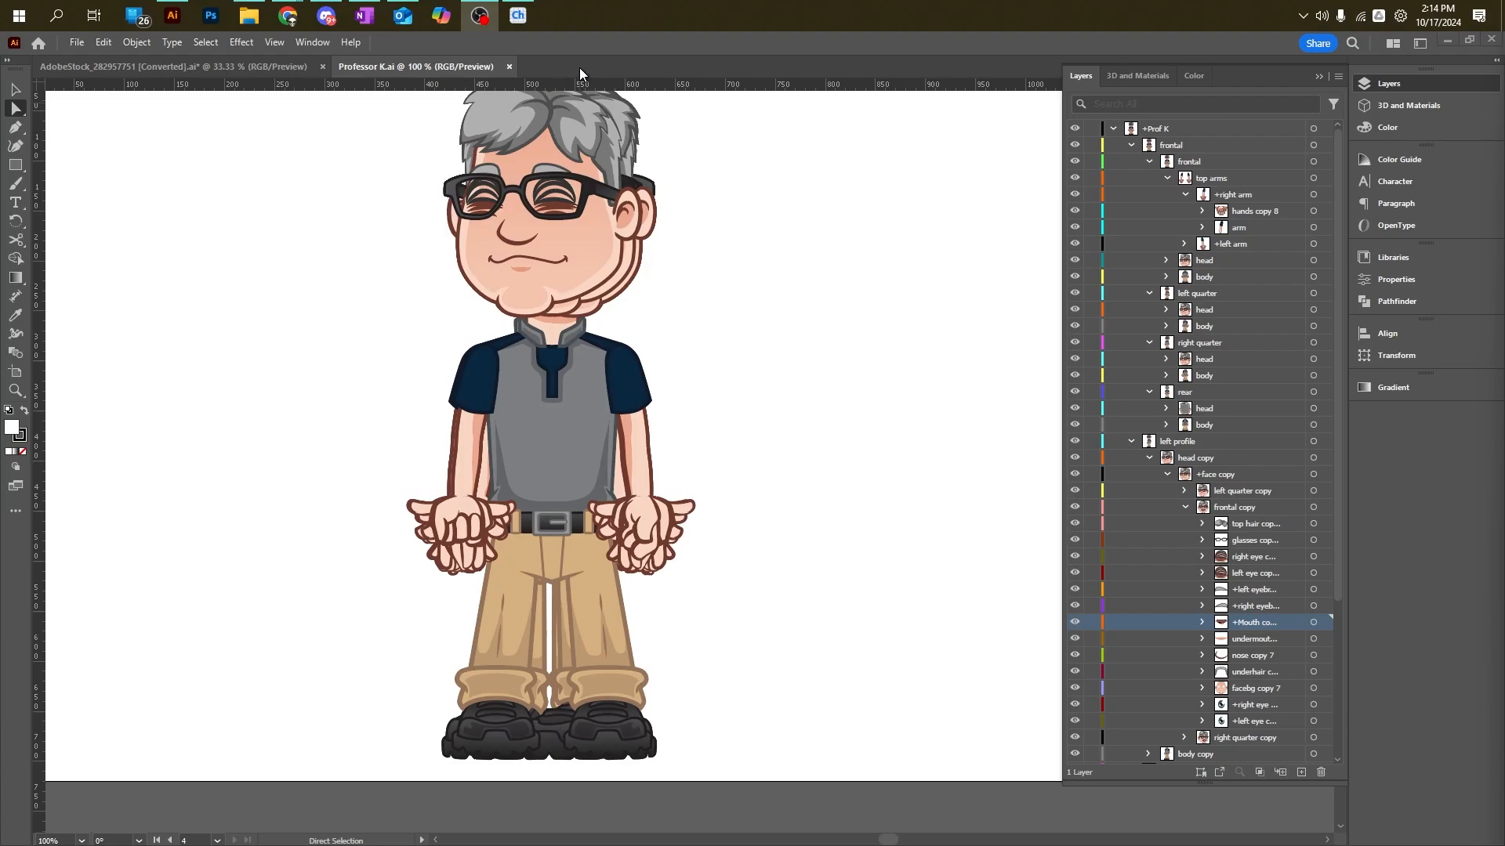
# Step: In Illustrator, collapse the left profile face, frontal top arms and right profile body groups in Professor K.ai's layer structure
pyautogui.click(1184, 507)
pyautogui.click(1167, 474)
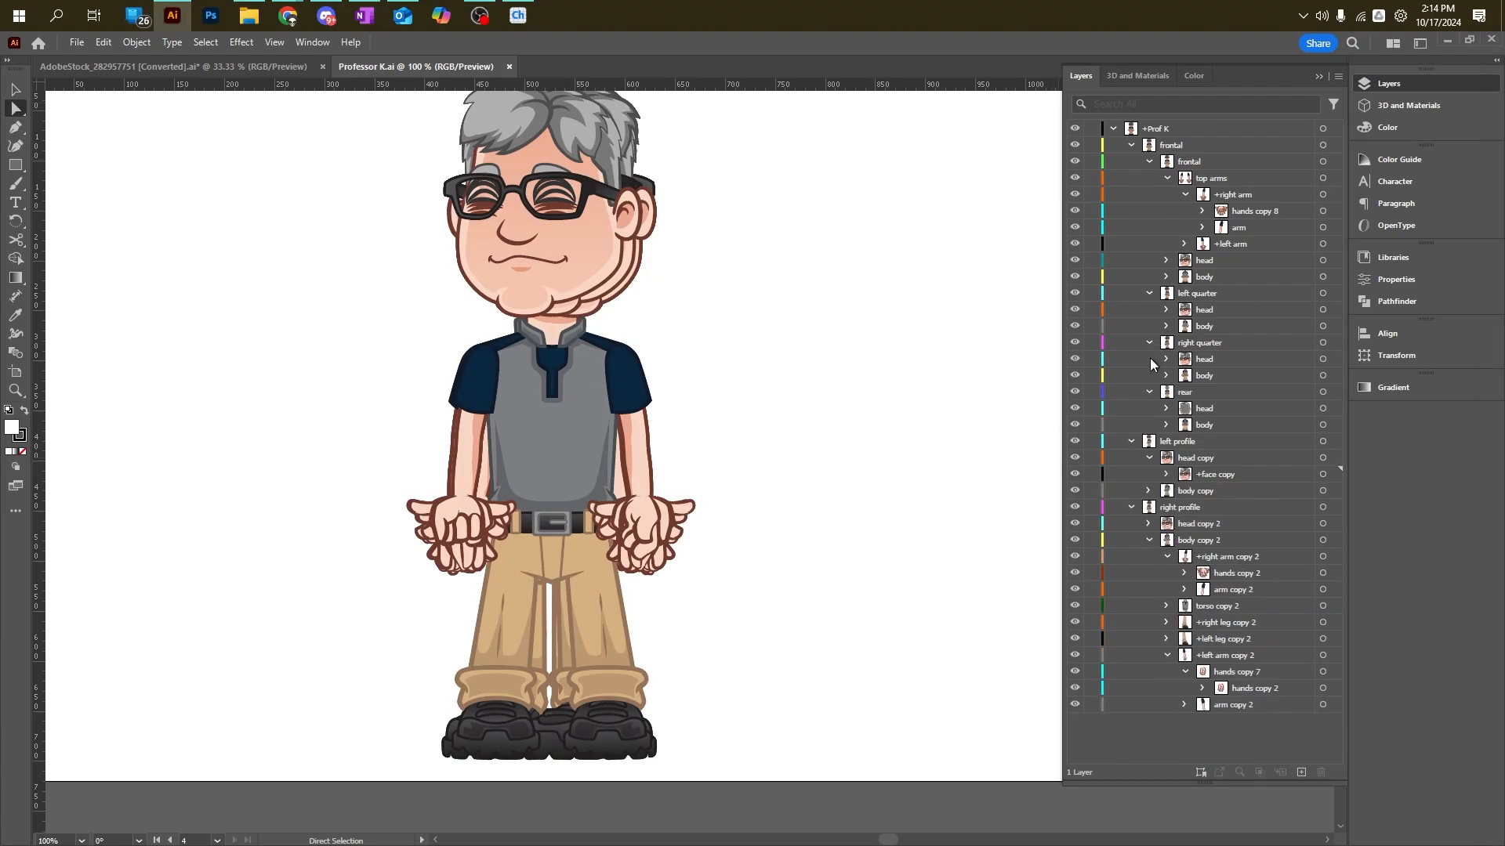
pyautogui.click(1185, 194)
pyautogui.click(1167, 178)
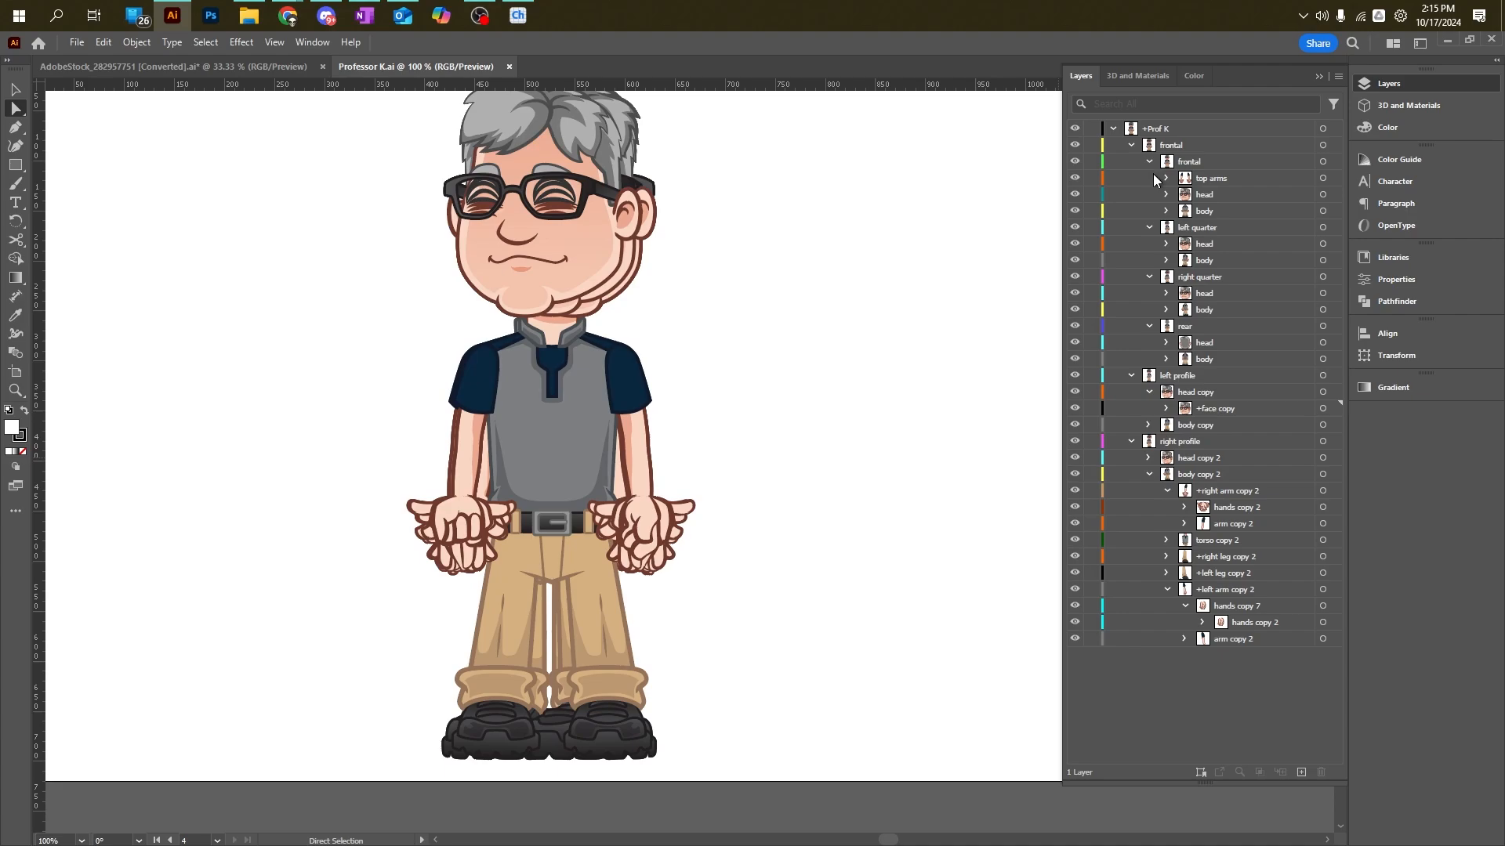
pyautogui.click(1149, 474)
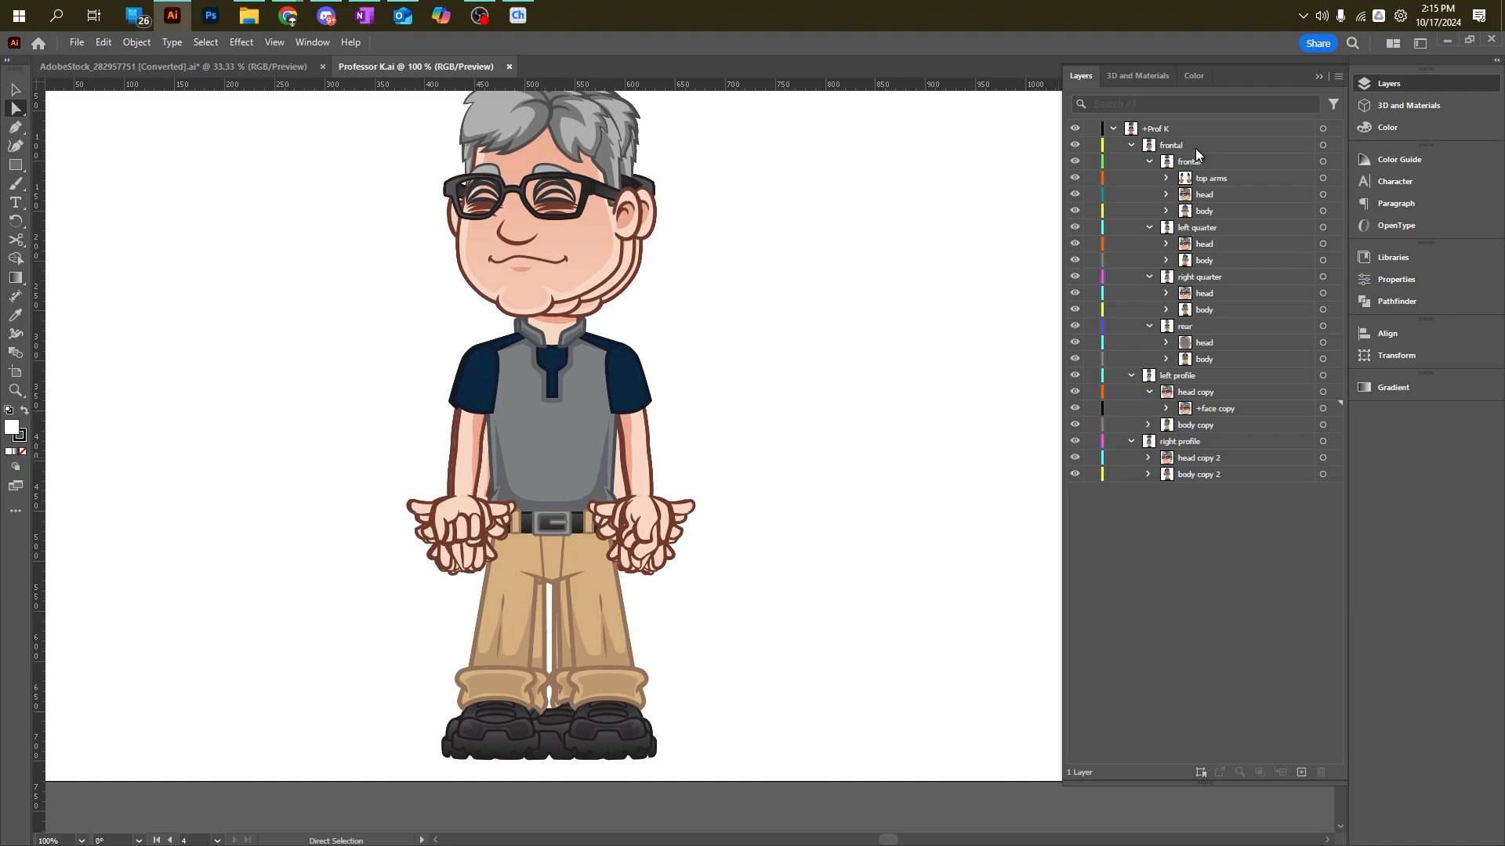
# Step: Expand the frontal top arms down to the right arm's hand layers to examine them, and collapse the hands group
pyautogui.click(1166, 177)
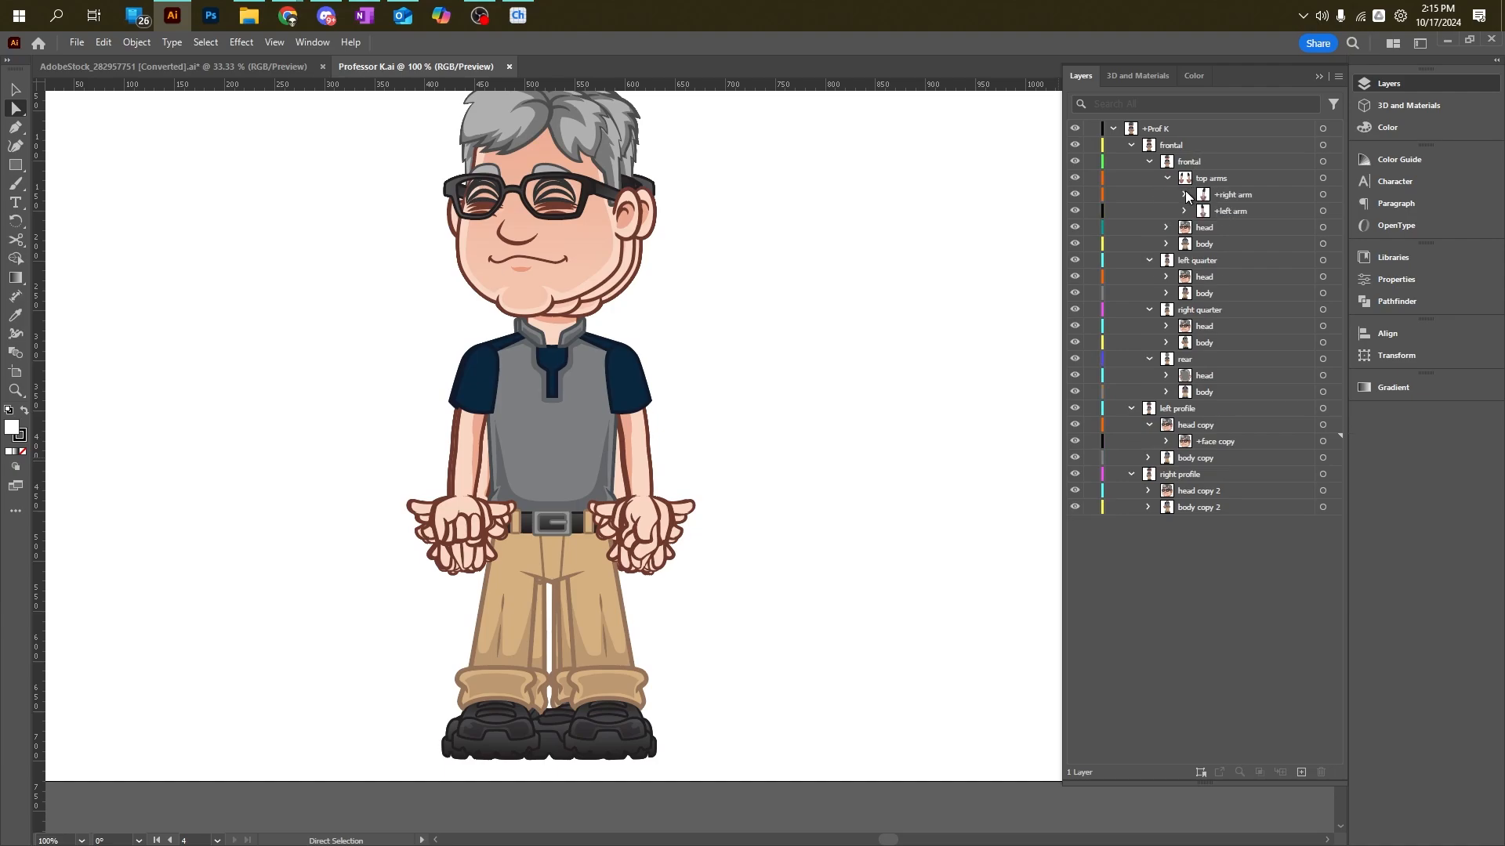
pyautogui.click(1185, 195)
pyautogui.click(1200, 211)
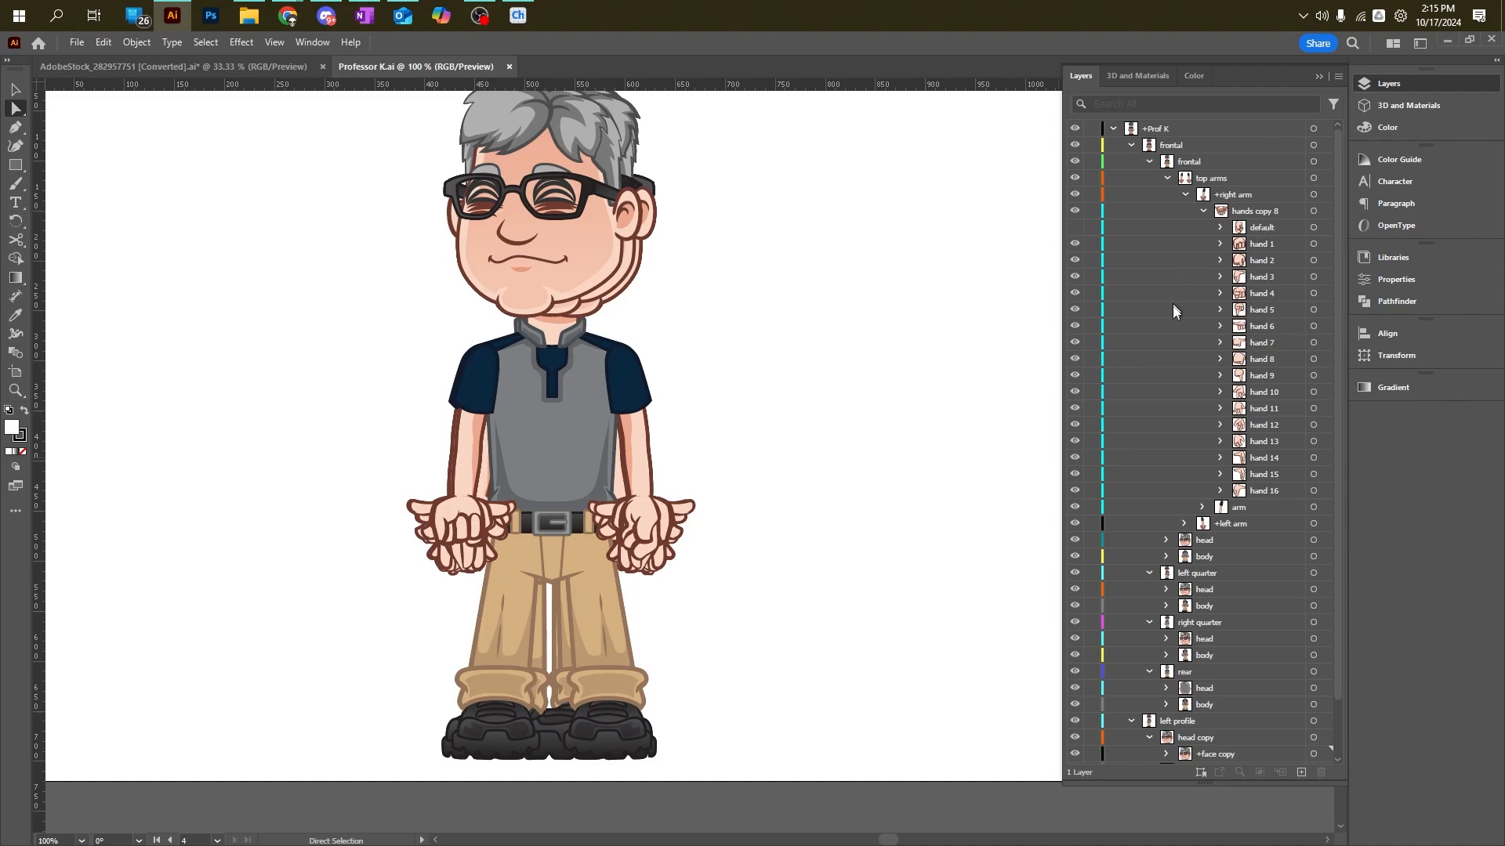
pyautogui.click(1205, 211)
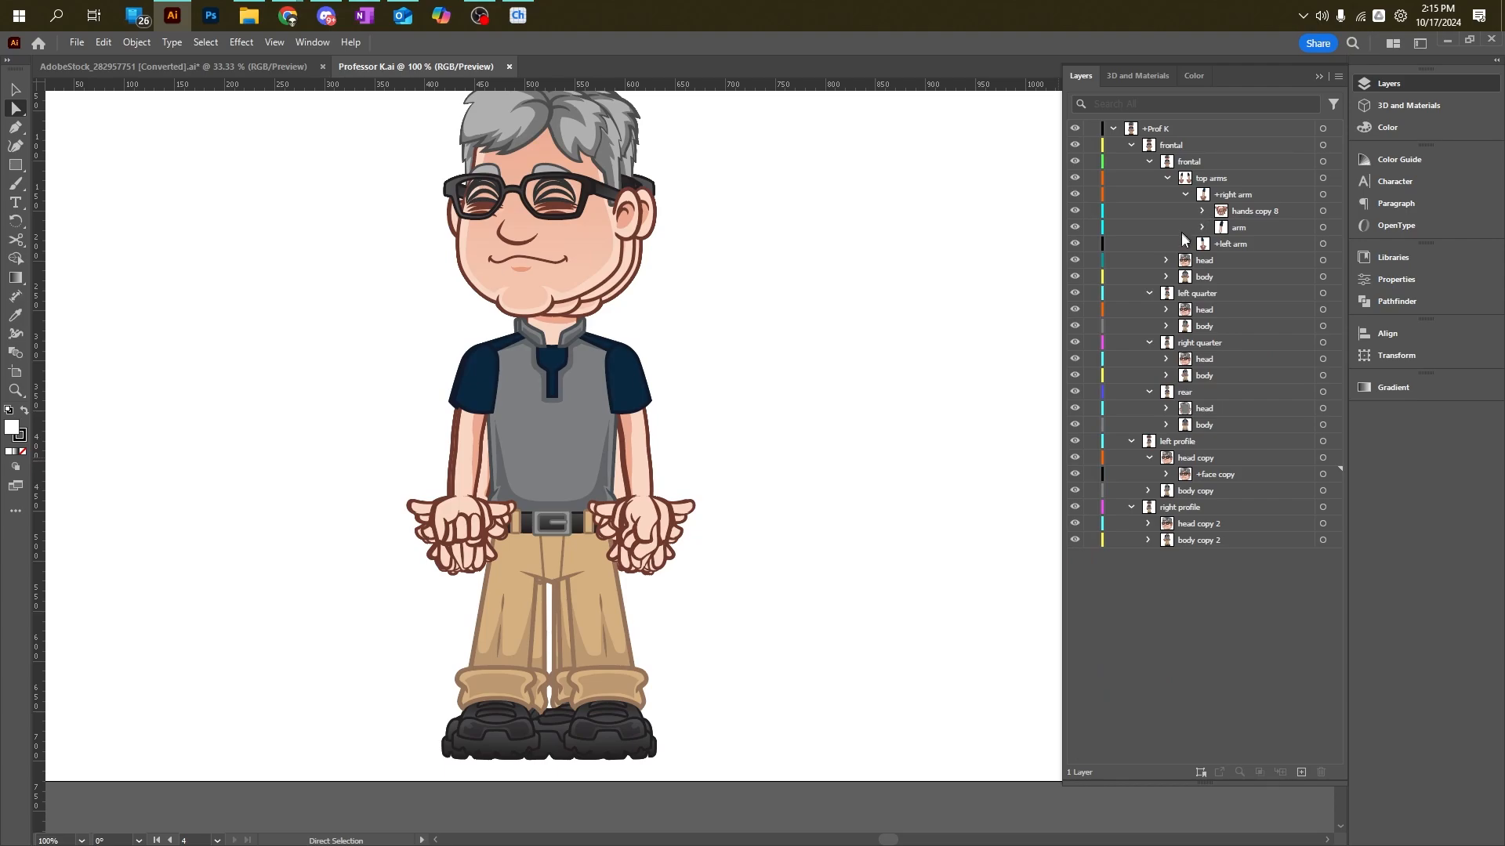
# Step: Expand the frontal head's +face group and its left quarter view to examine the facial layers, including the top hair's contents
pyautogui.click(1166, 260)
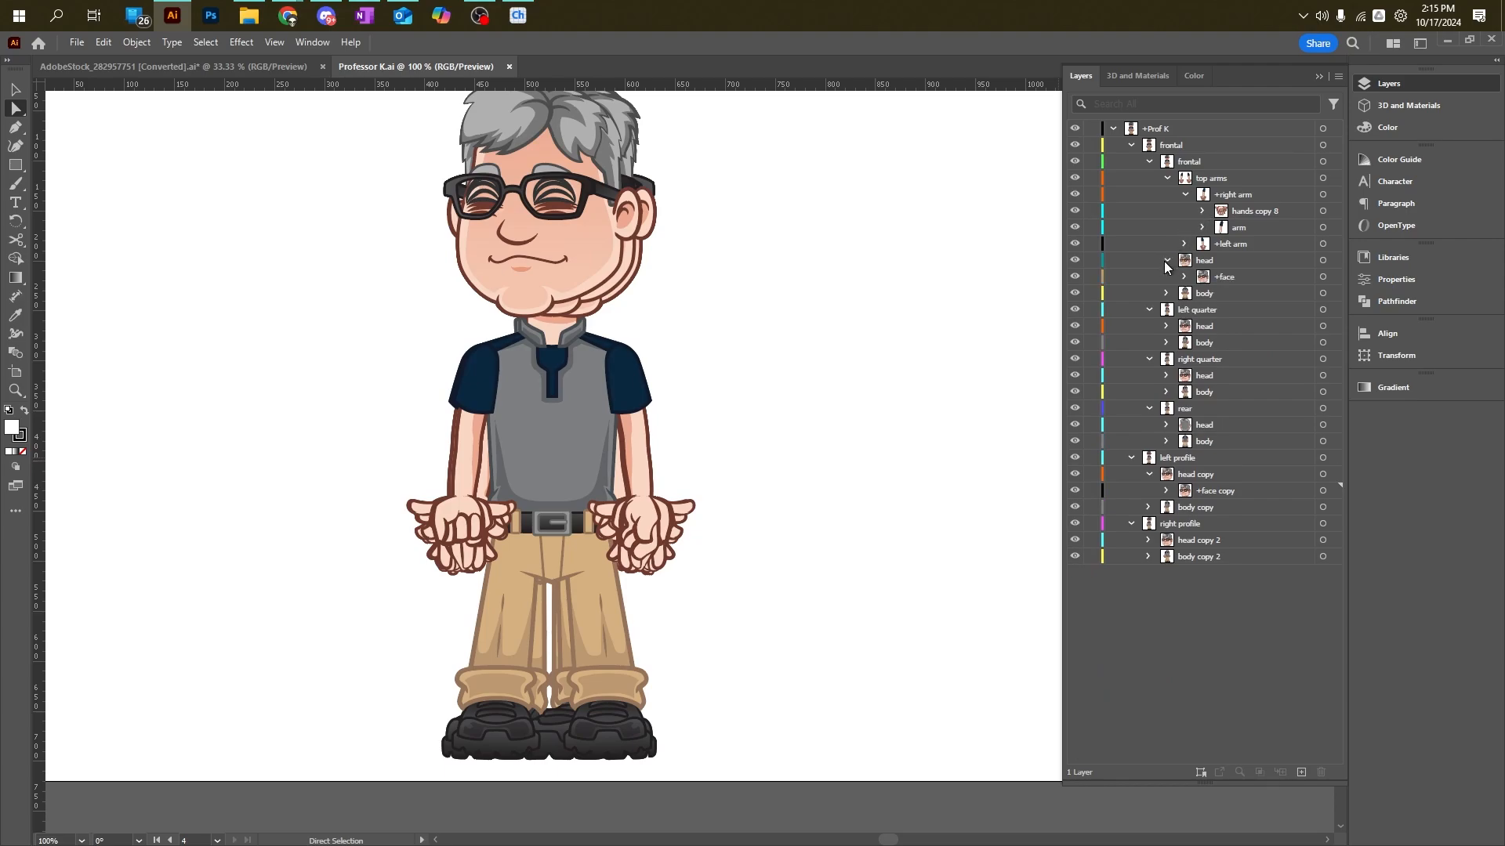
pyautogui.click(1185, 276)
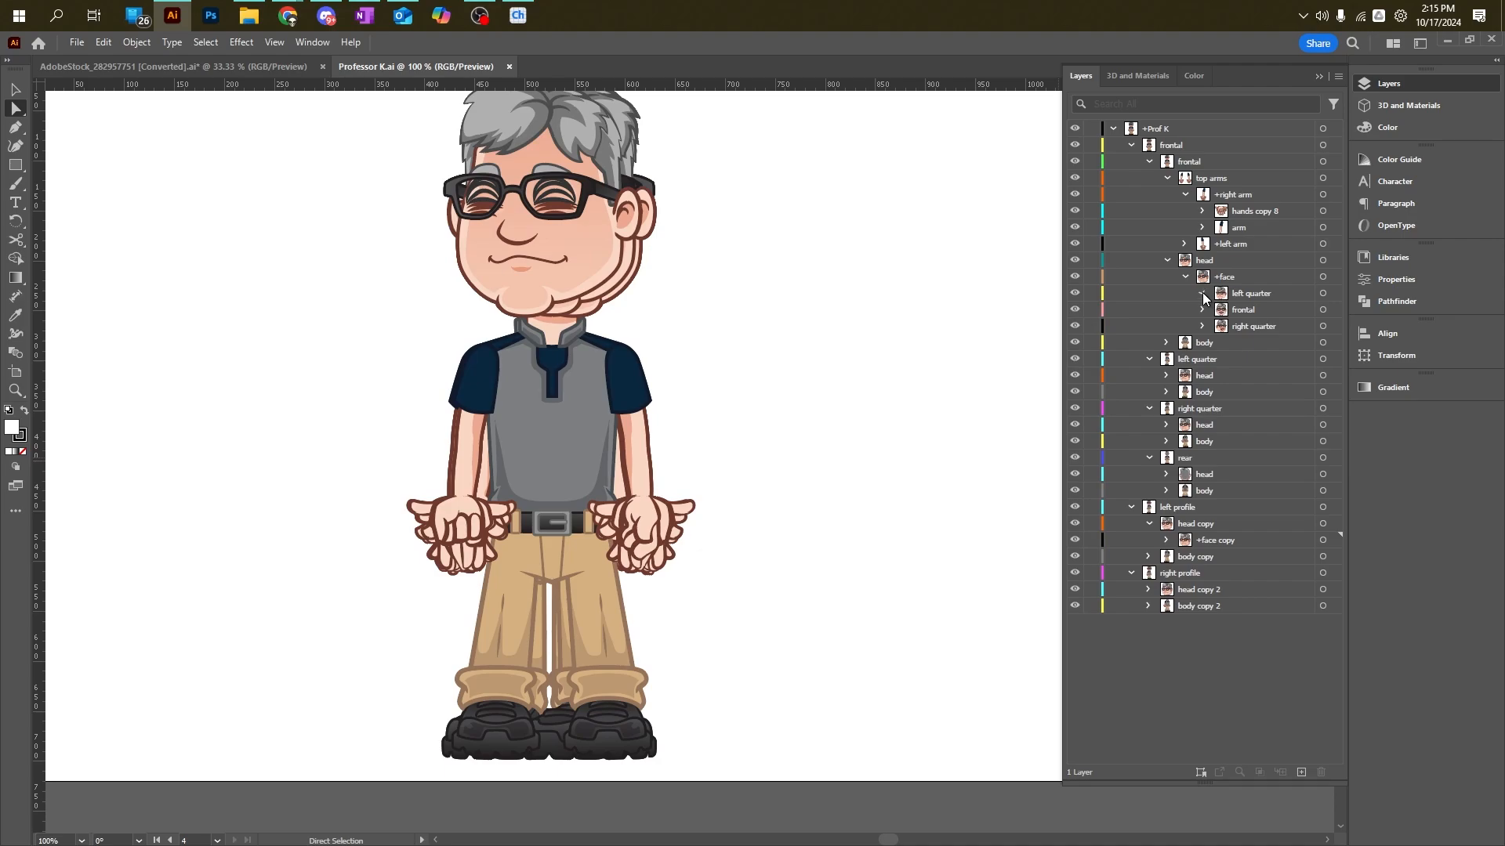
pyautogui.click(1202, 293)
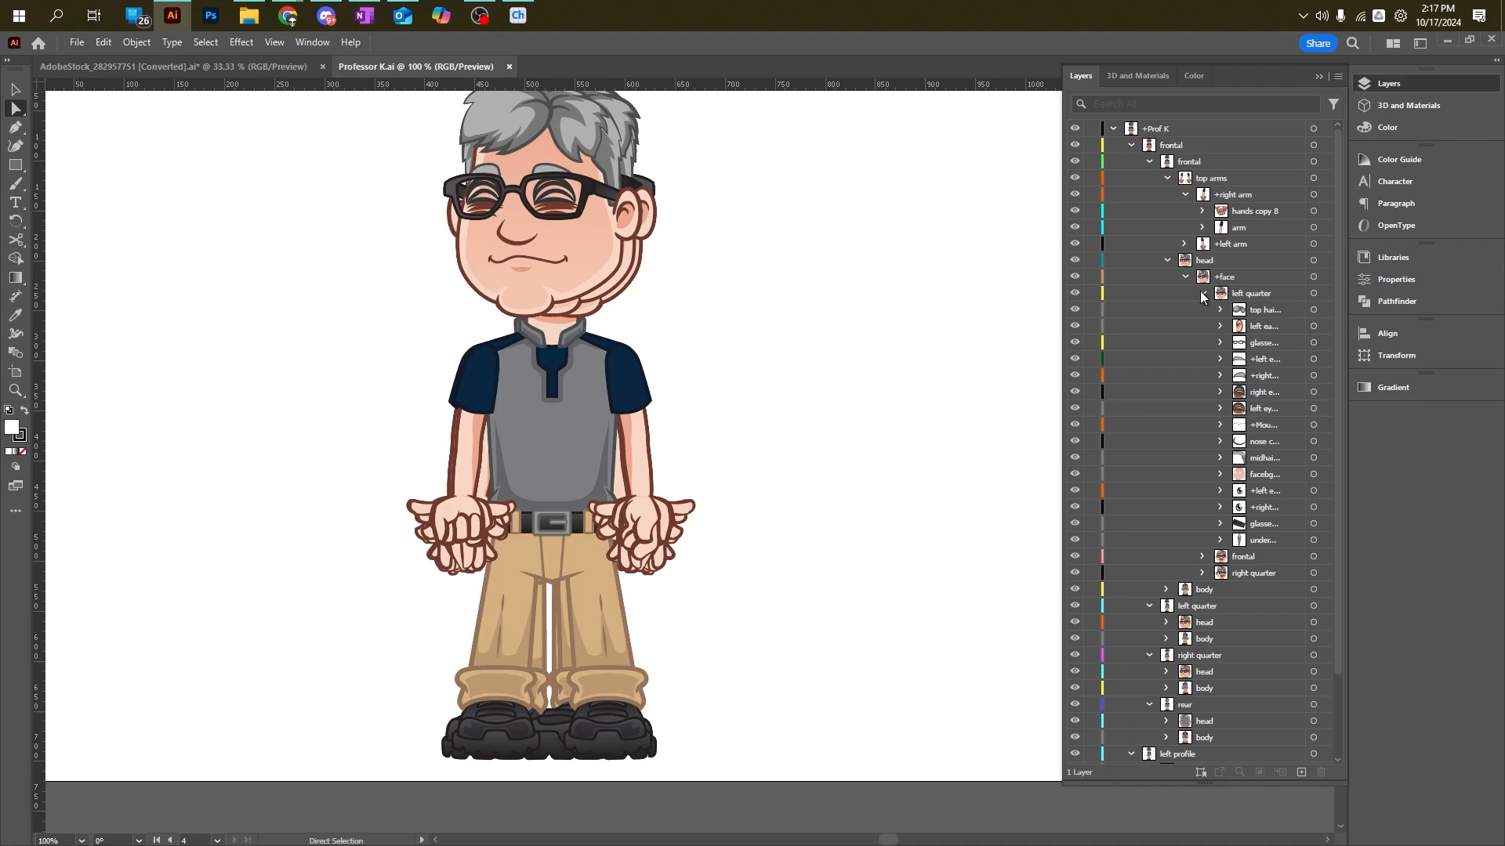
pyautogui.click(1221, 311)
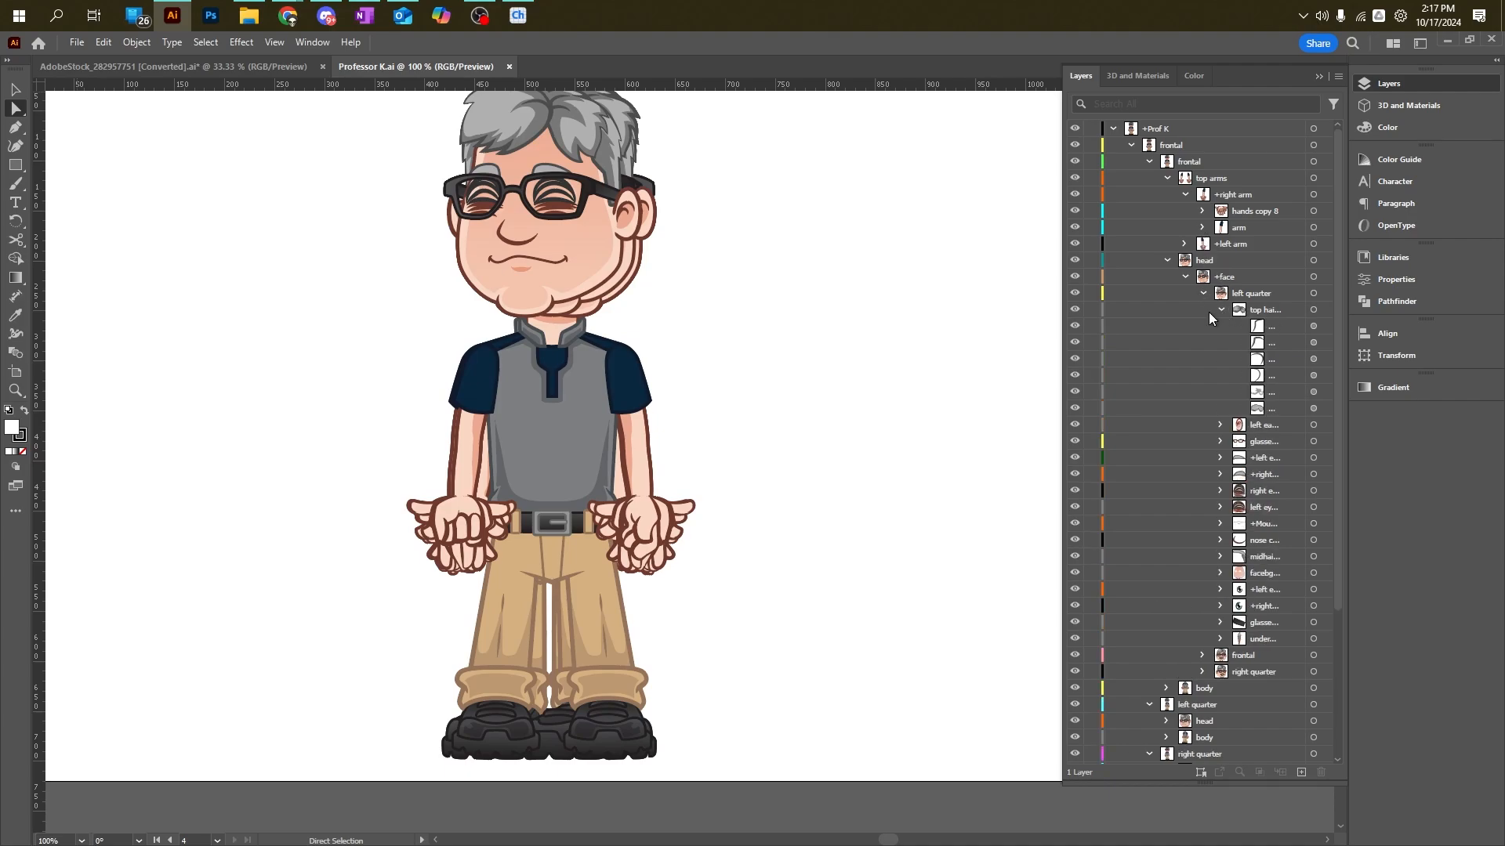
pyautogui.click(1223, 309)
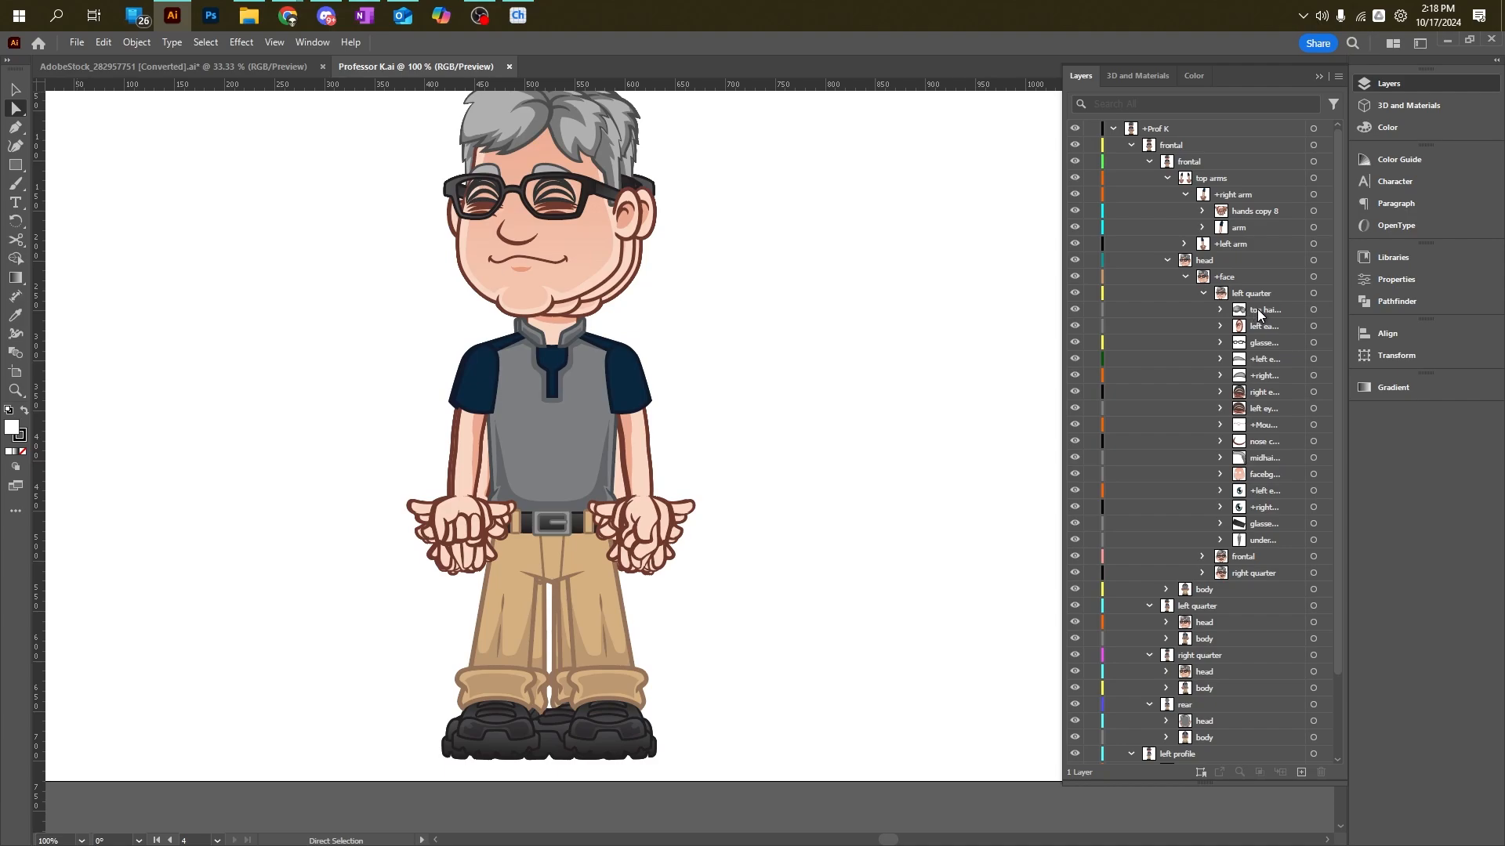
# Step: Highlight the glasses back, face background and front glasses layers of the left quarter face to examine their stacking order
pyautogui.click(1324, 524)
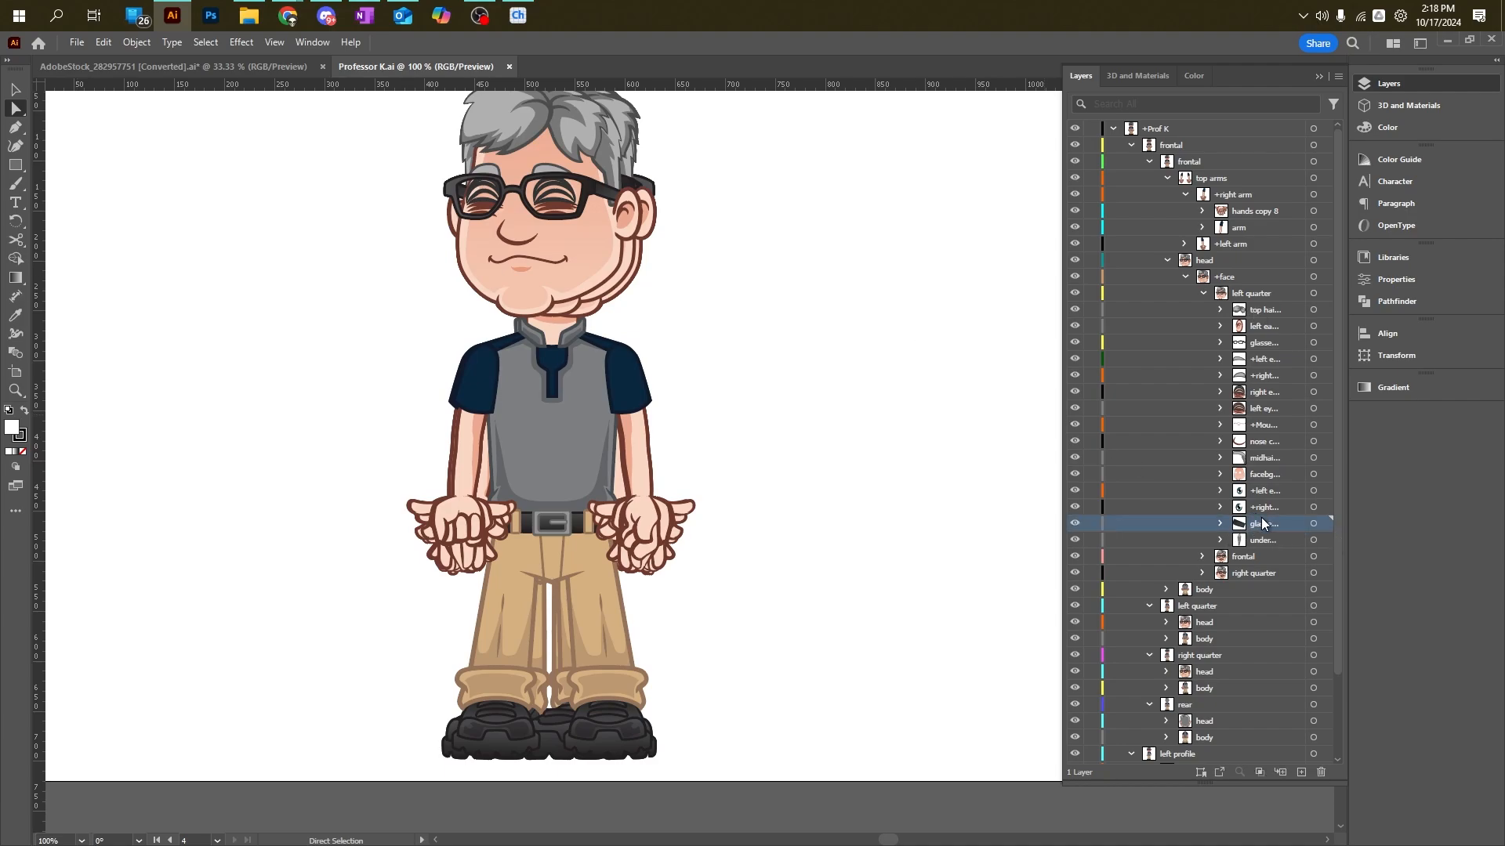
pyautogui.click(1265, 477)
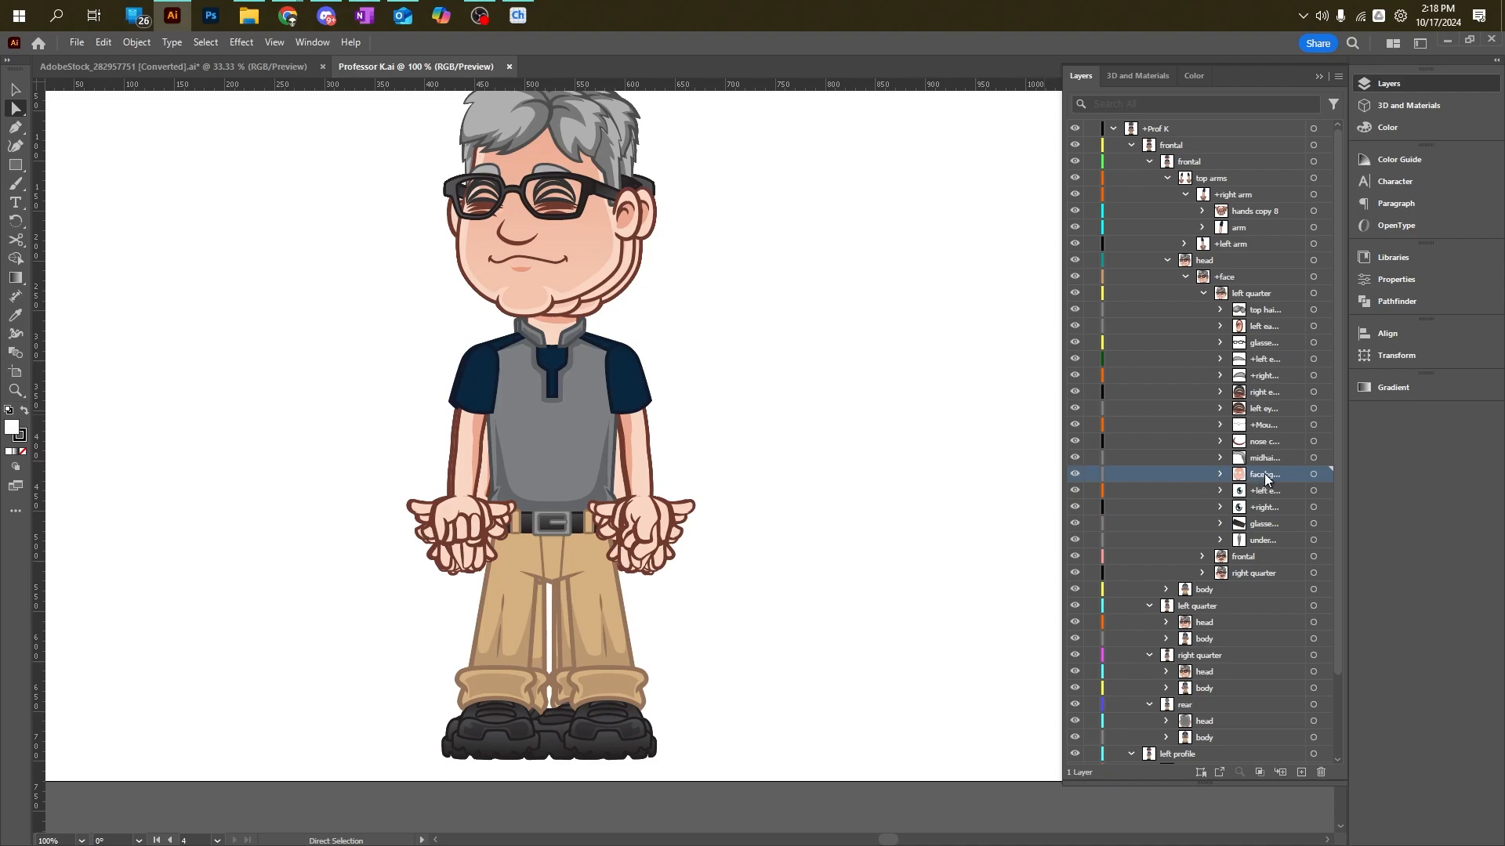
pyautogui.click(1258, 343)
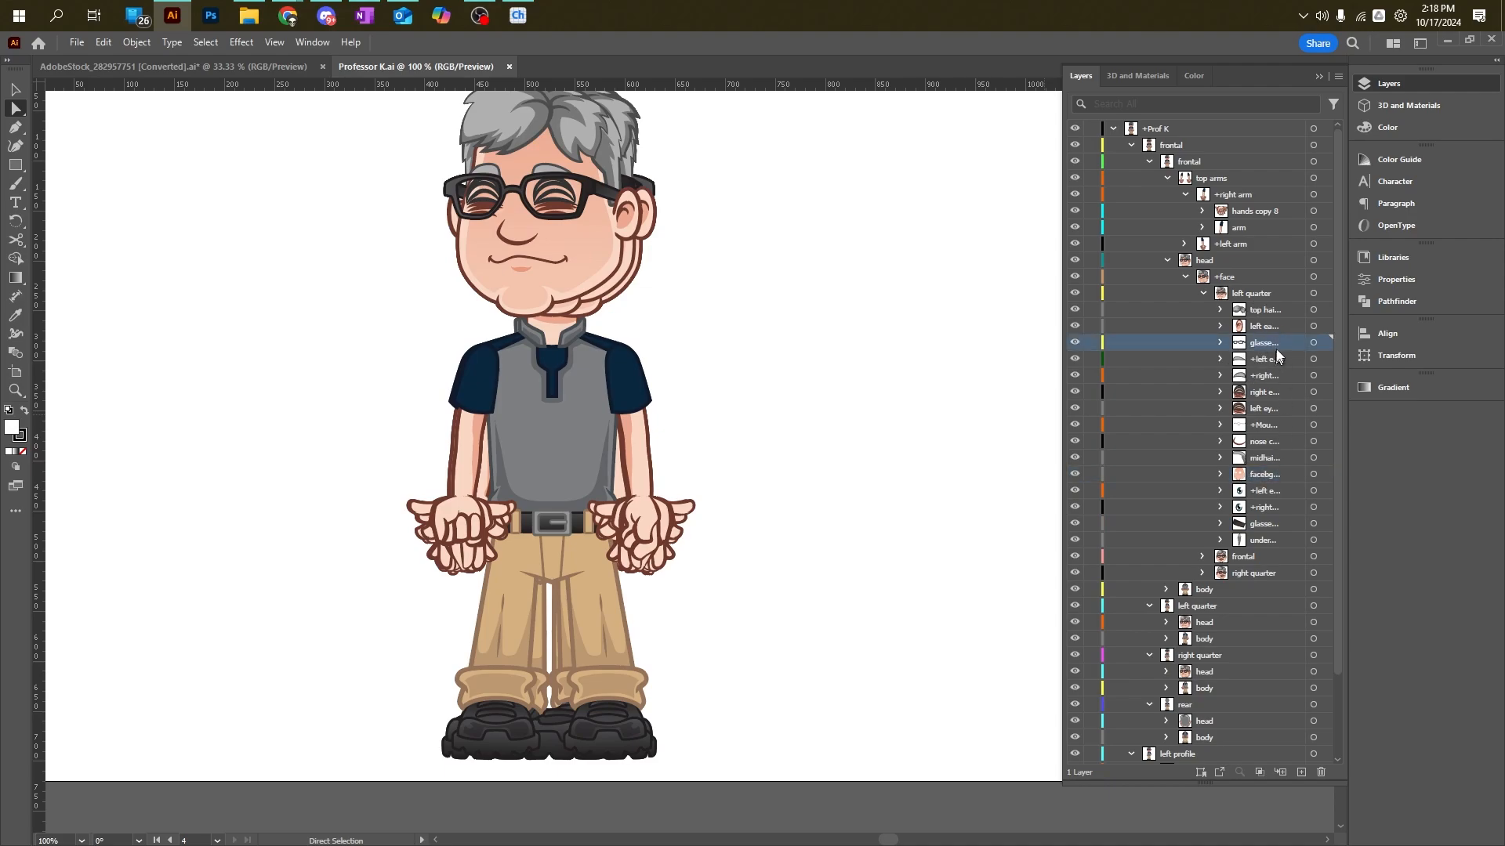
# Step: Expand right eye copy 4, widen the layer list to show full names, and examine the default, +right blink and +left eyebrow layers
pyautogui.click(1220, 392)
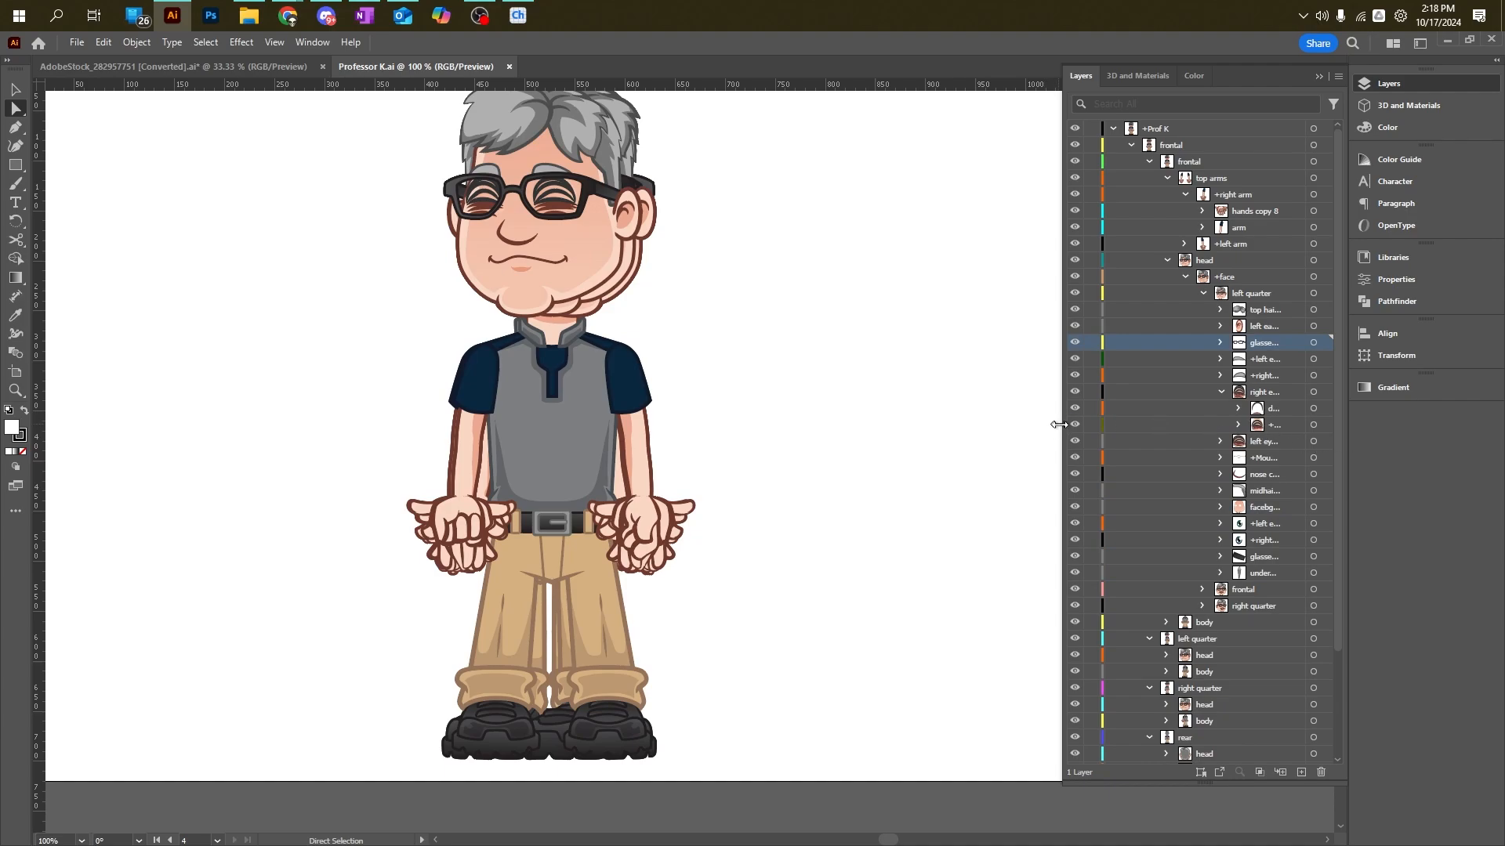
pyautogui.moveTo(1061, 427); pyautogui.dragTo(899, 427)
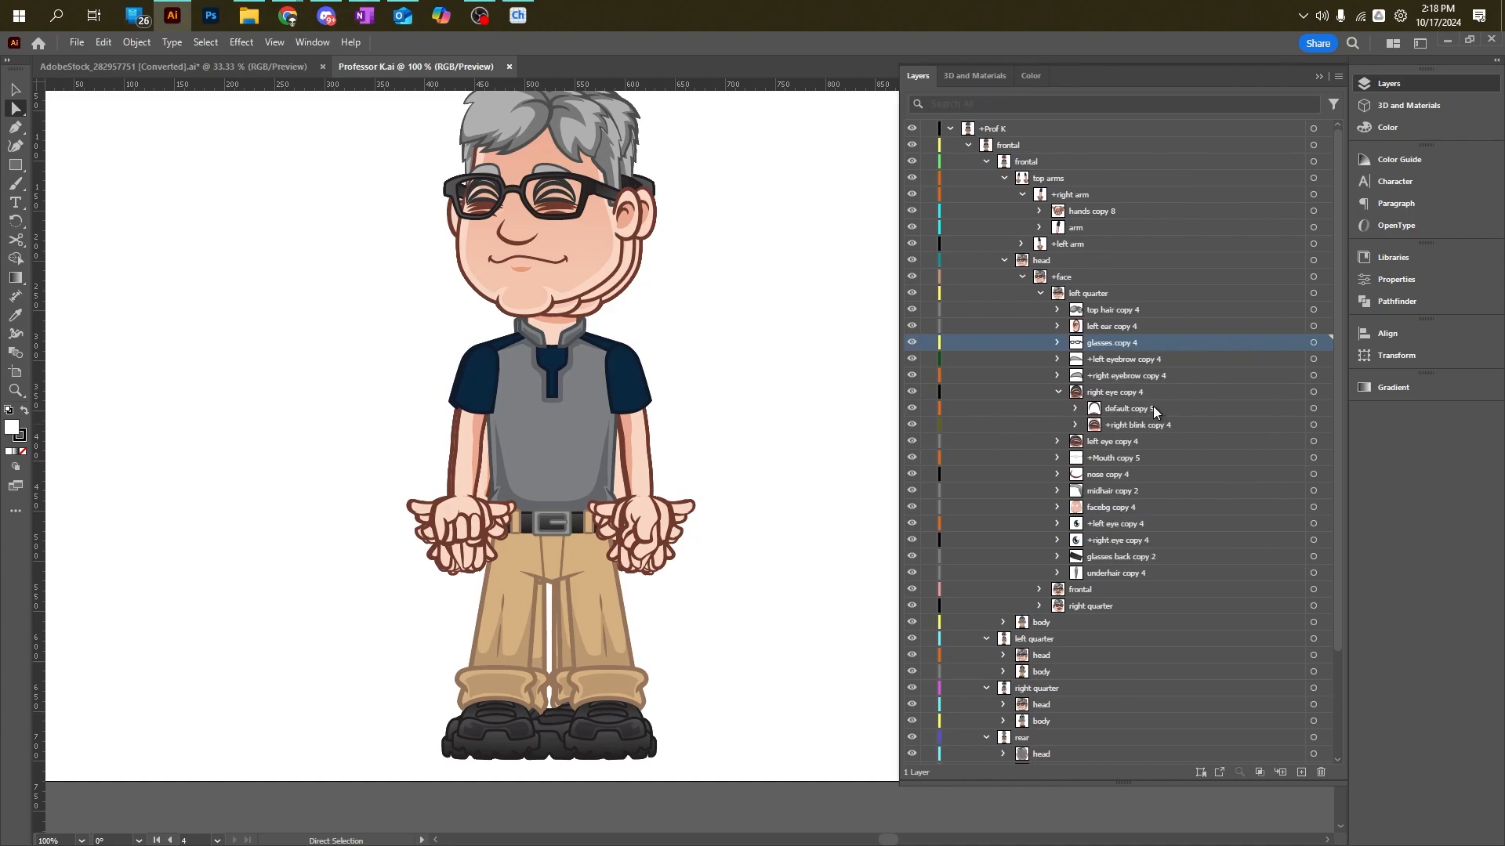
pyautogui.click(1154, 407)
pyautogui.click(1119, 427)
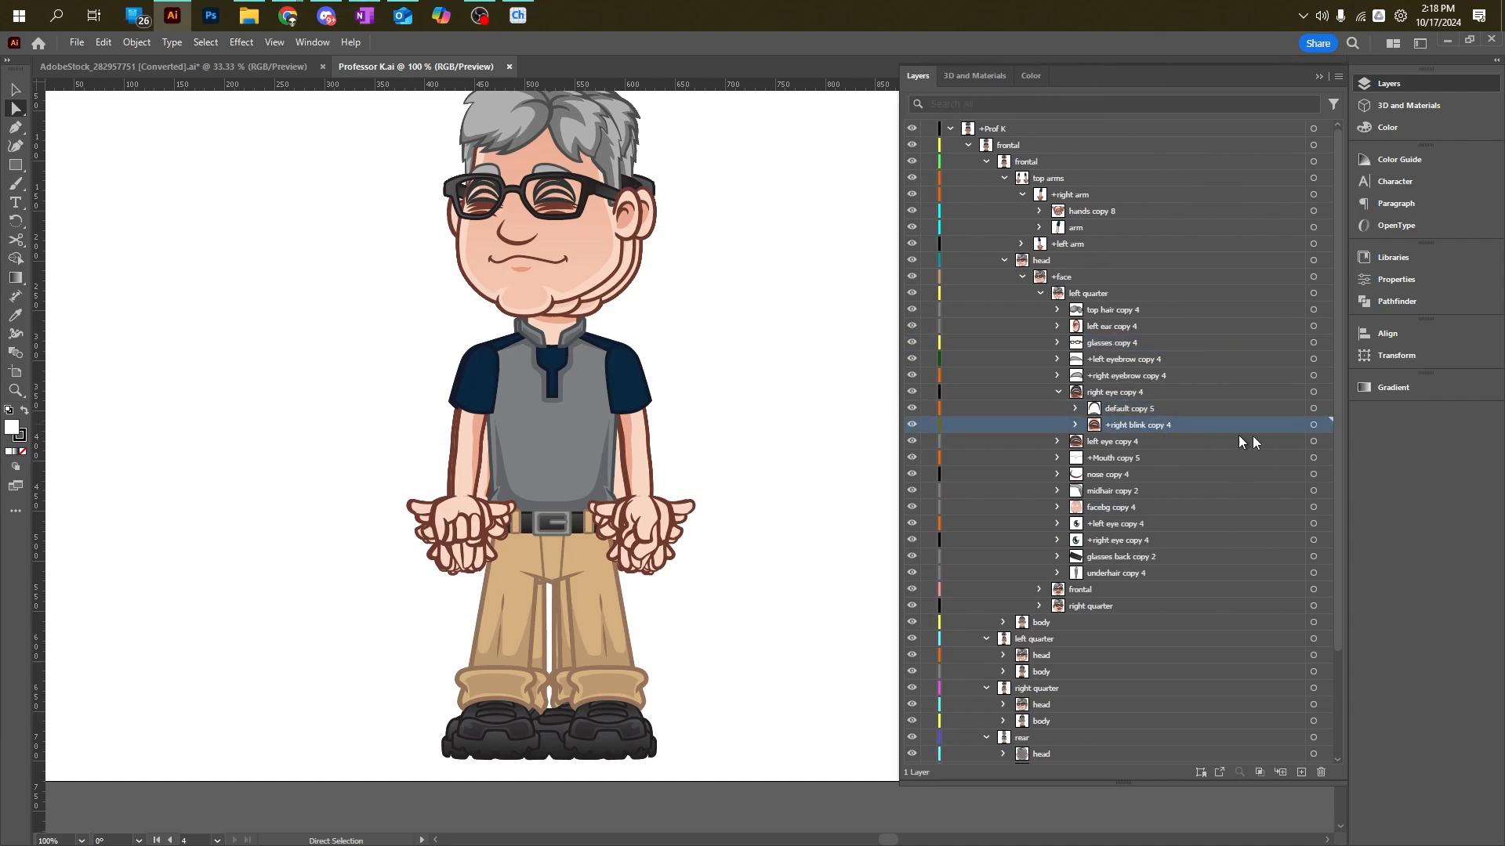
pyautogui.click(1097, 360)
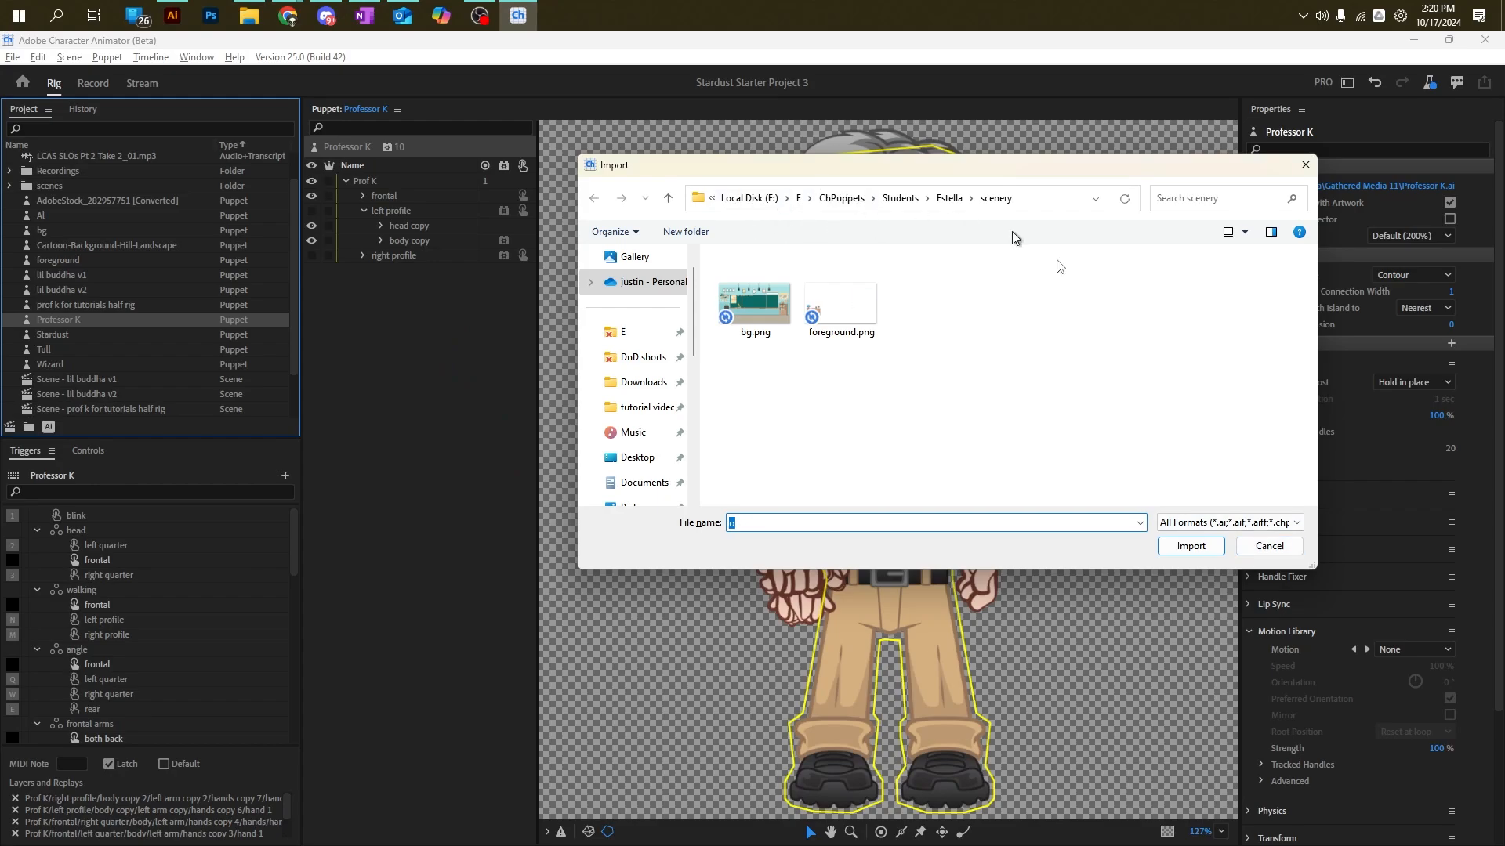
# Step: In Character Animator, import the Professor K.ai artwork from the ChPuppets > Tutoring folder
pyautogui.click(1268, 546)
pyautogui.click(14, 59)
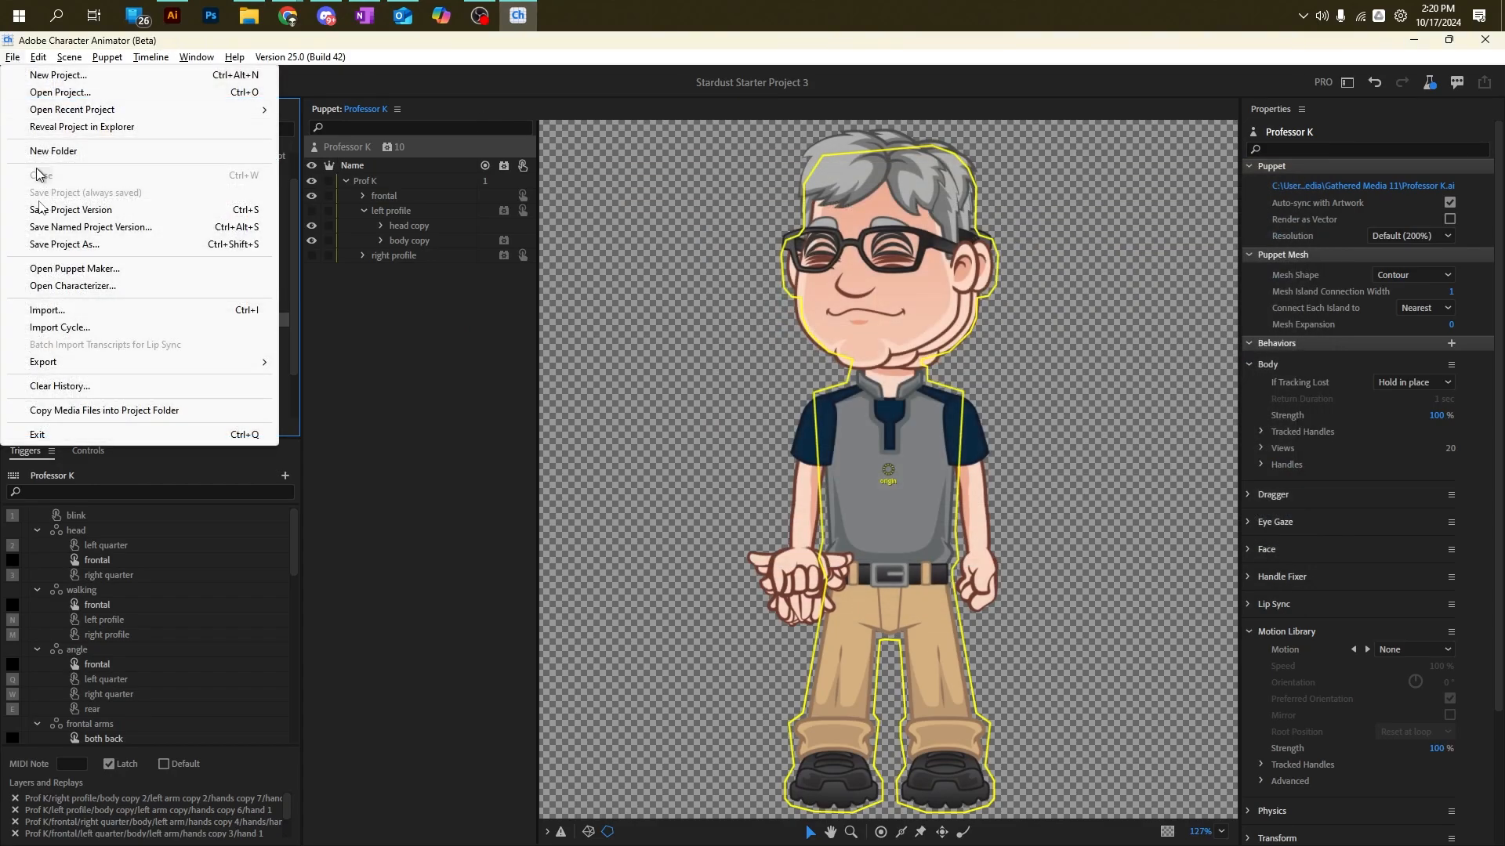
pyautogui.click(47, 312)
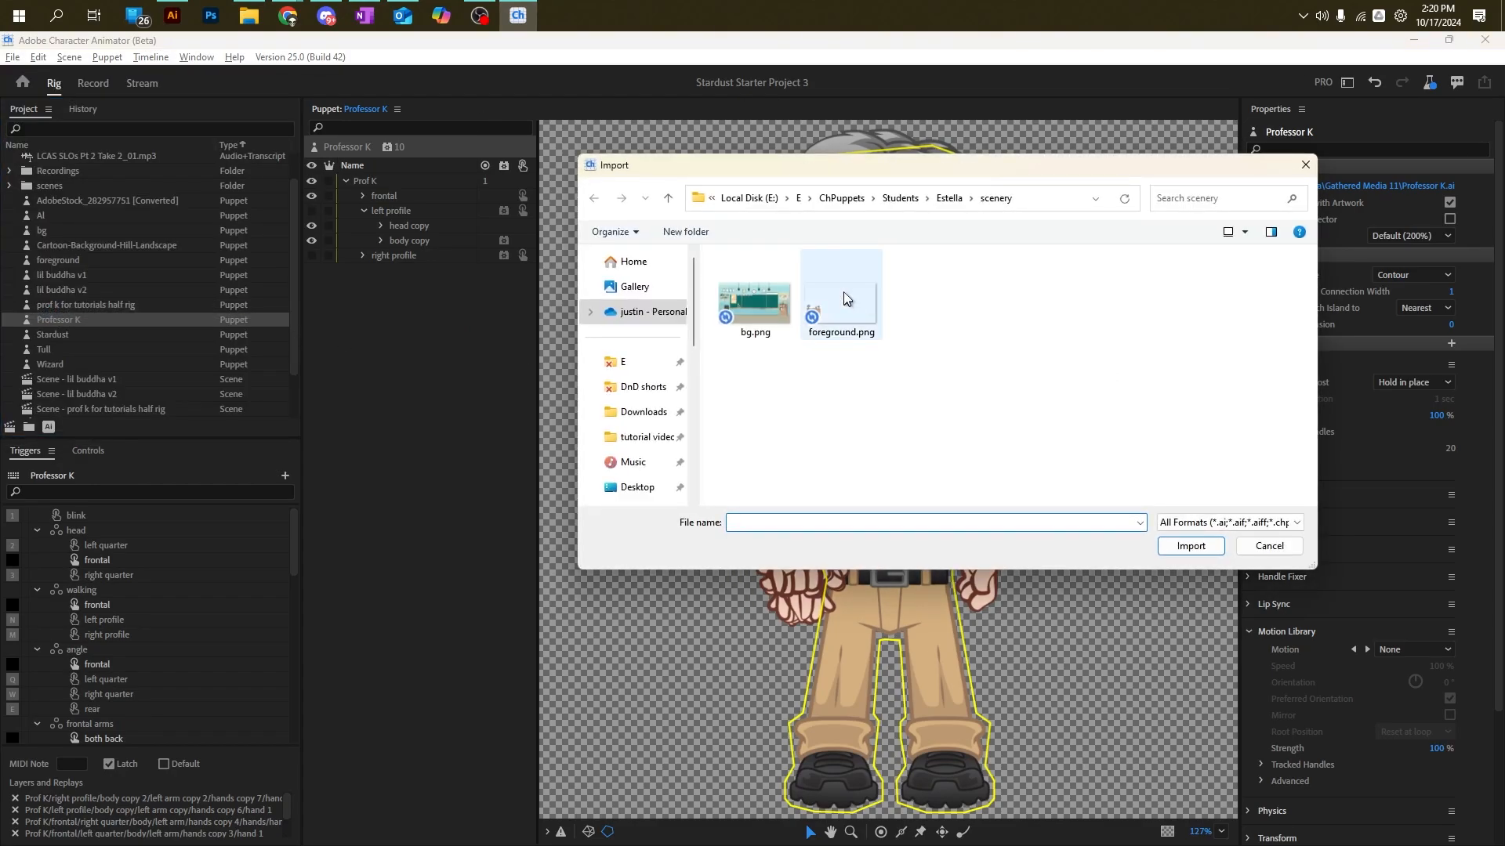
pyautogui.click(900, 196)
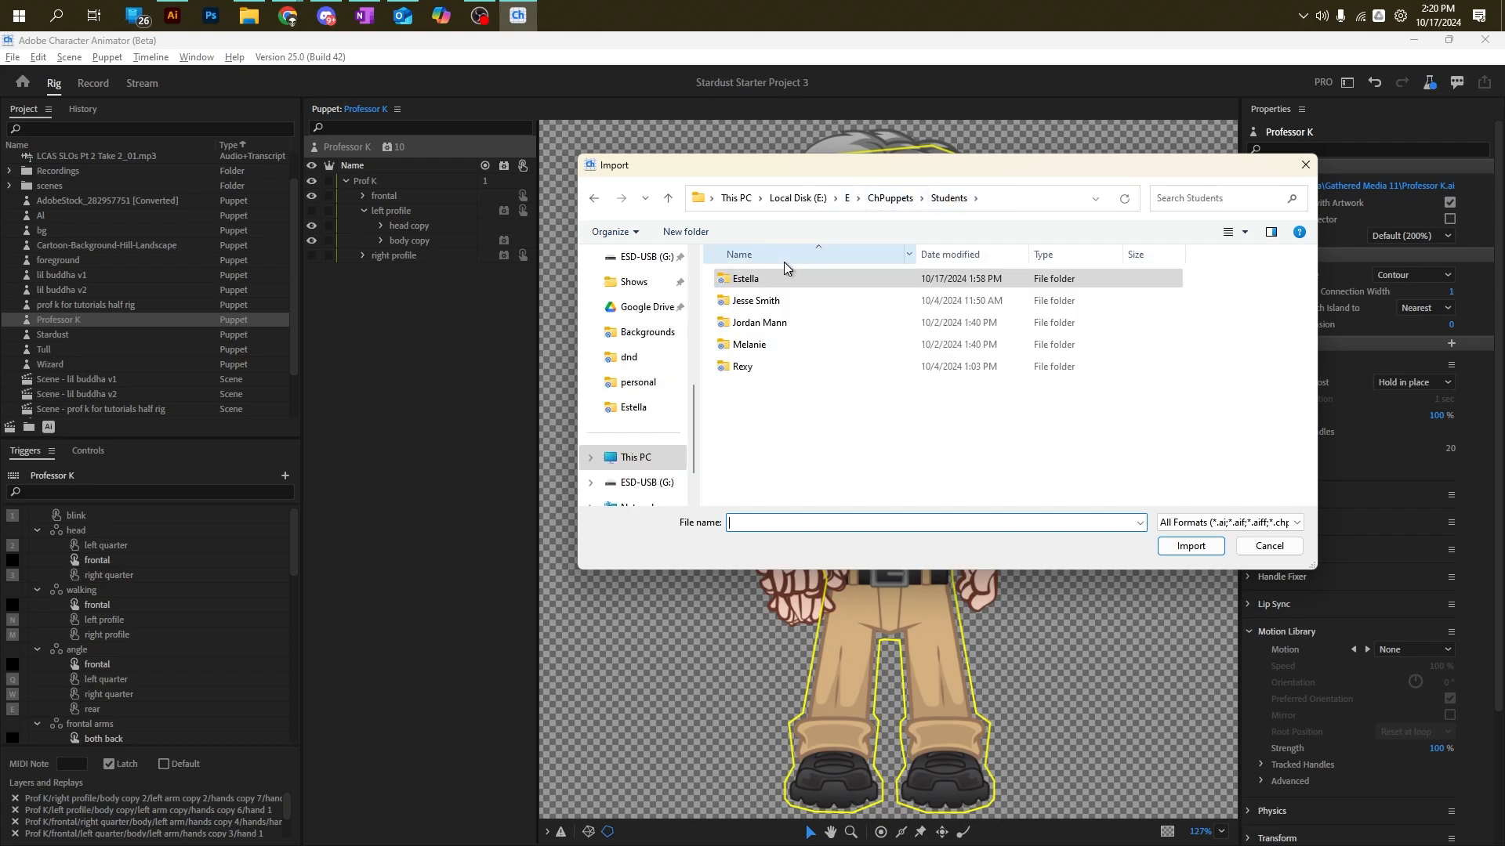
pyautogui.click(889, 197)
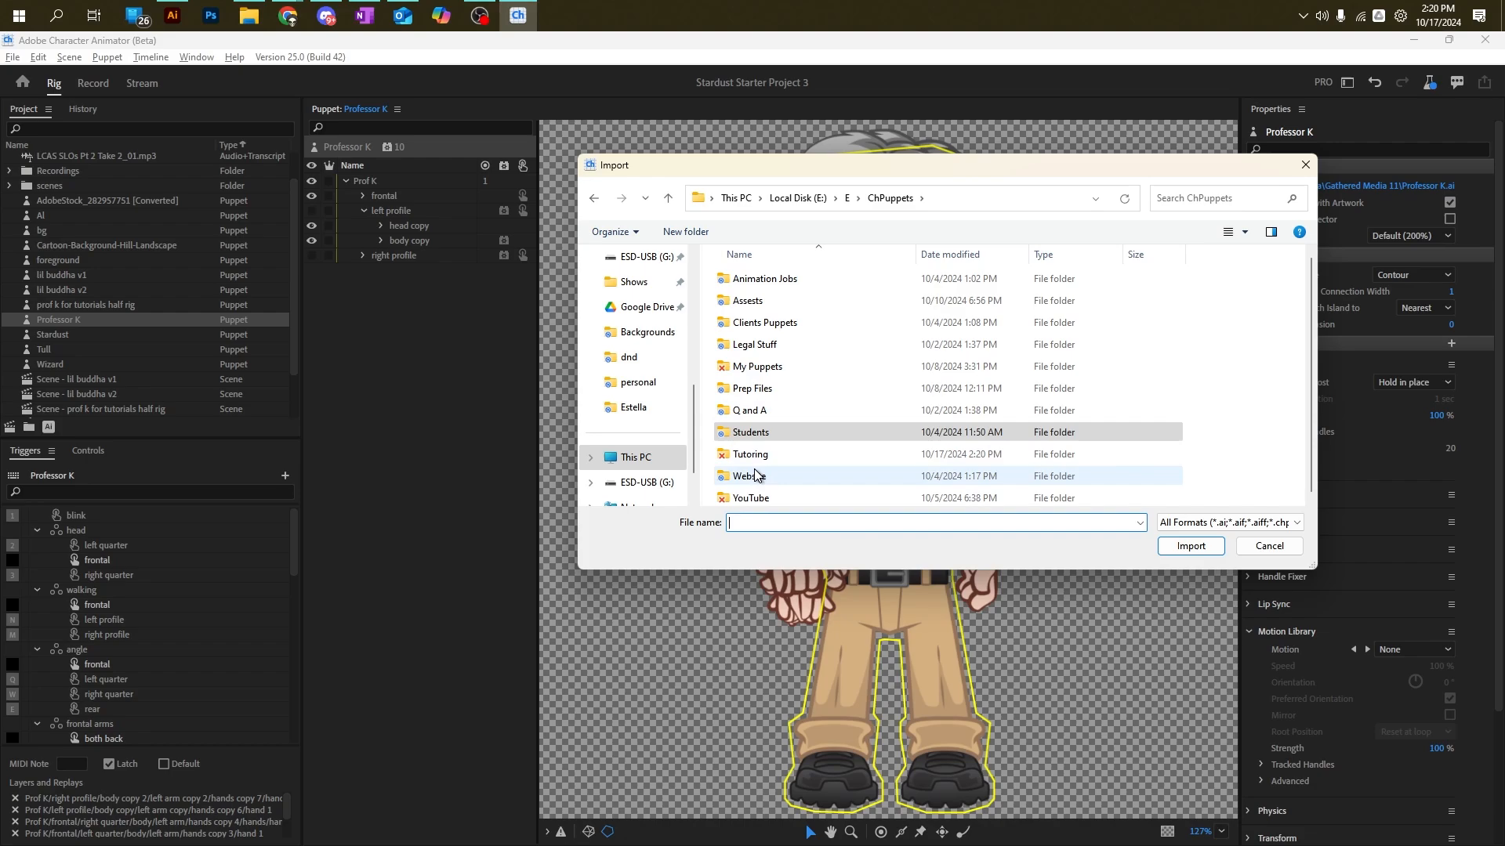
pyautogui.doubleClick(758, 454)
pyautogui.click(791, 349)
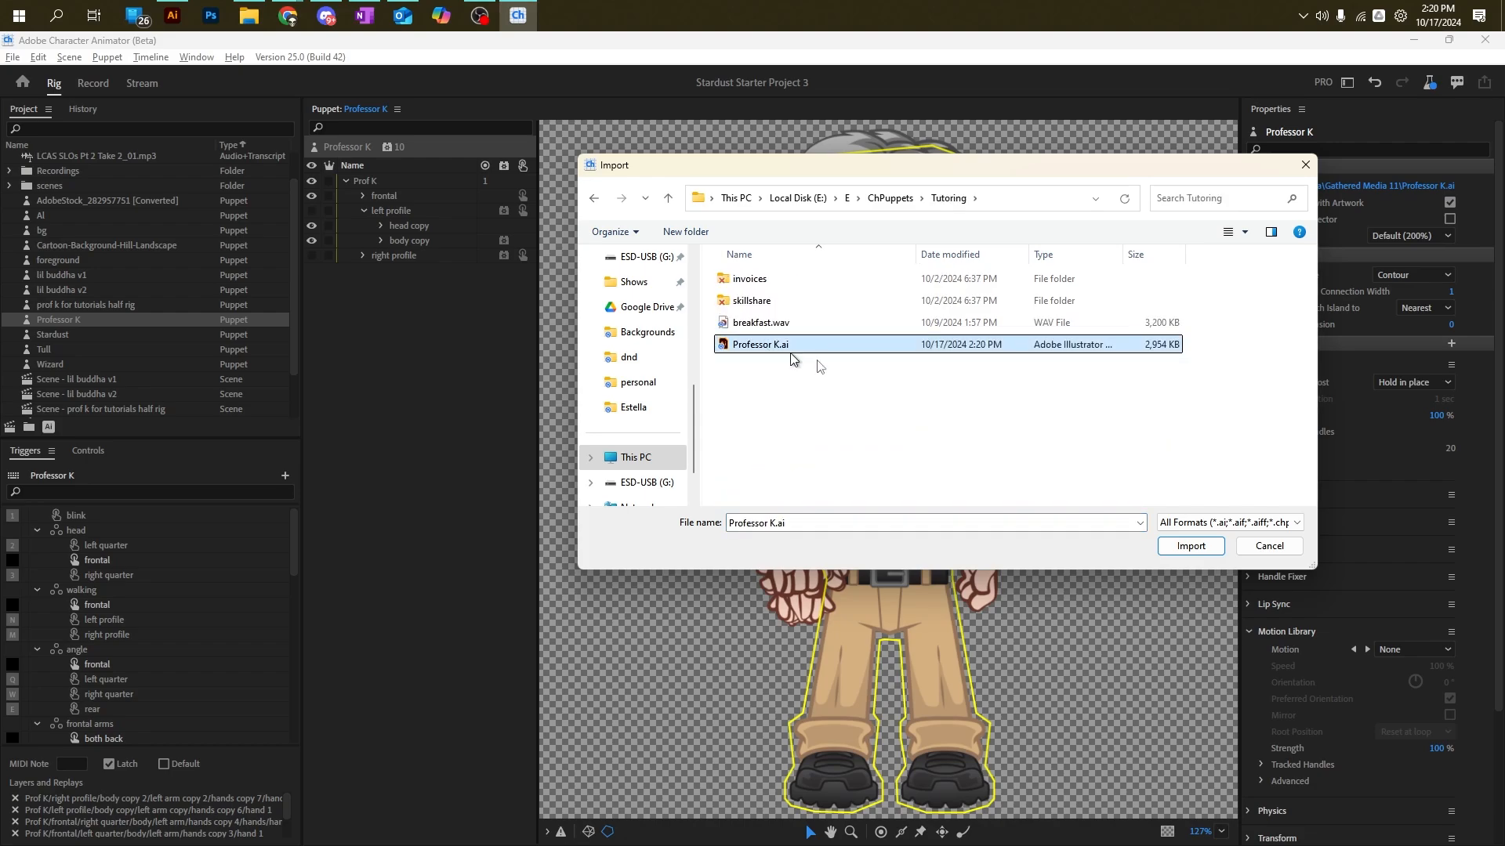
pyautogui.click(1190, 546)
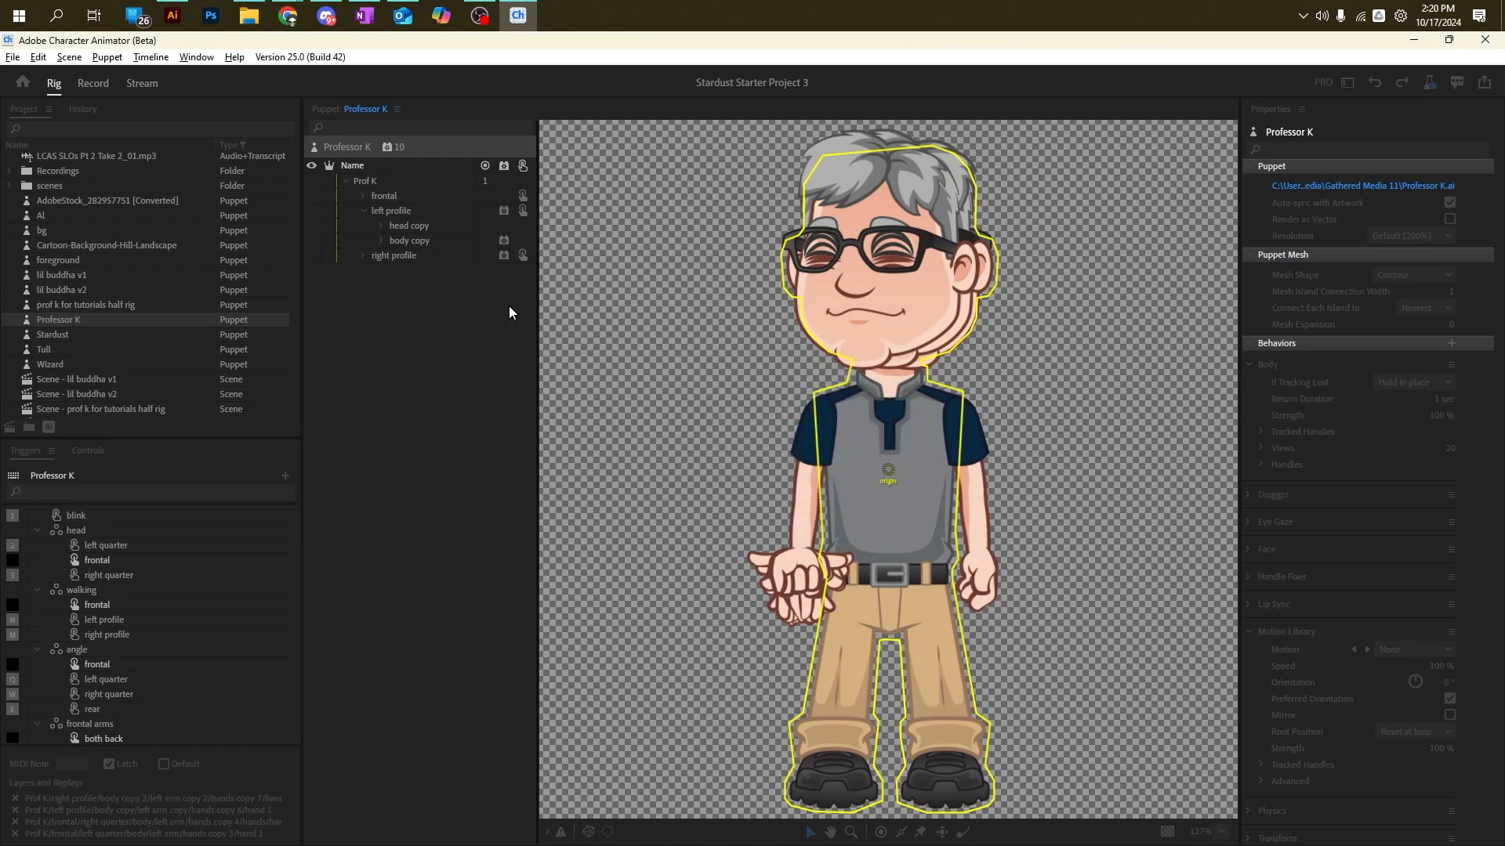
# Step: Collapse the left profile and inner frontal groups of the Professor K puppet, keeping the outer frontal group expanded to examine its views
pyautogui.click(365, 212)
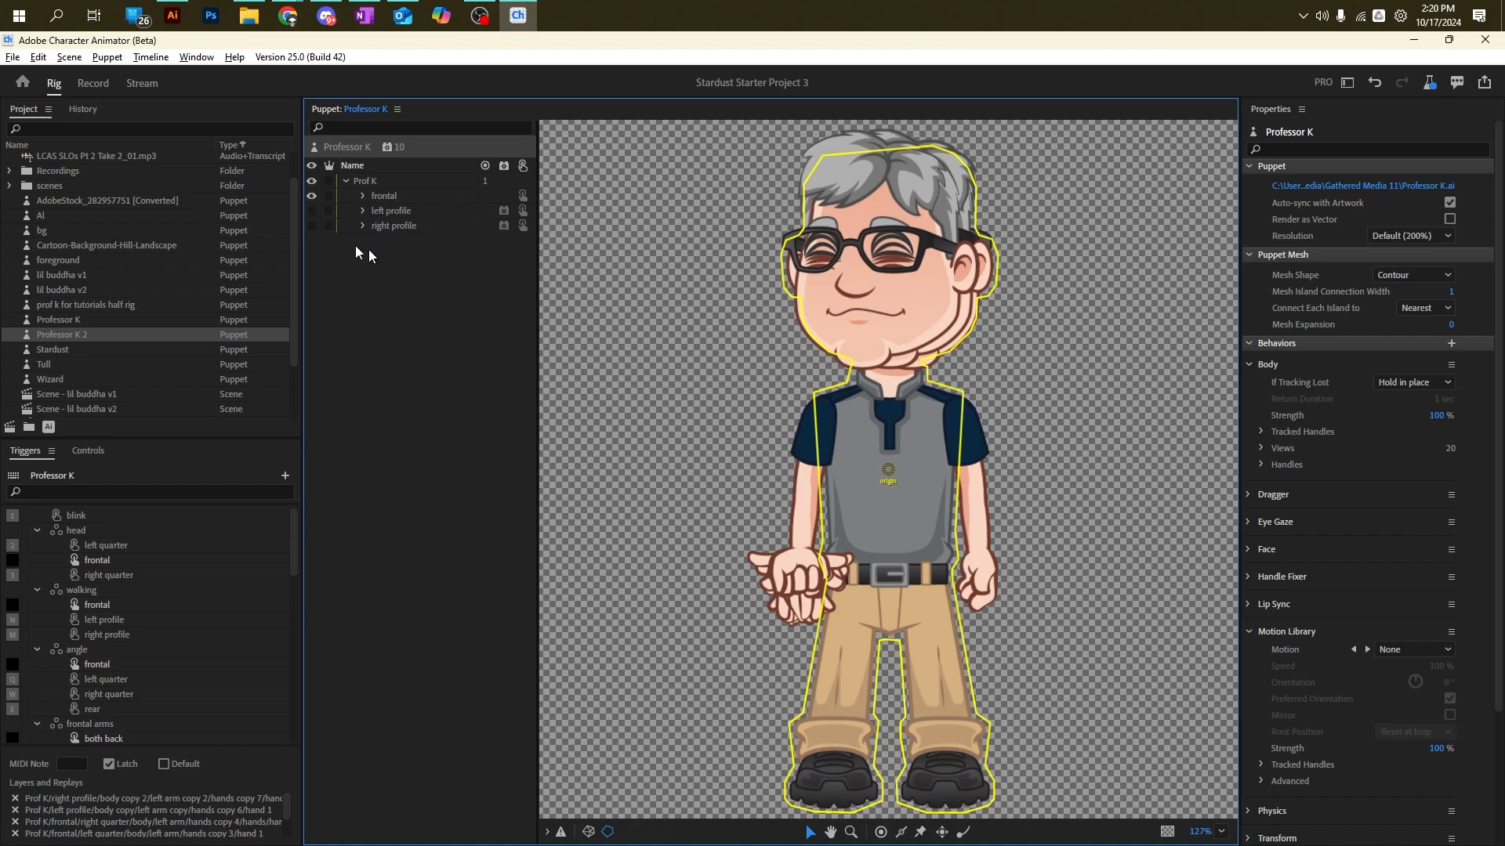
pyautogui.click(362, 196)
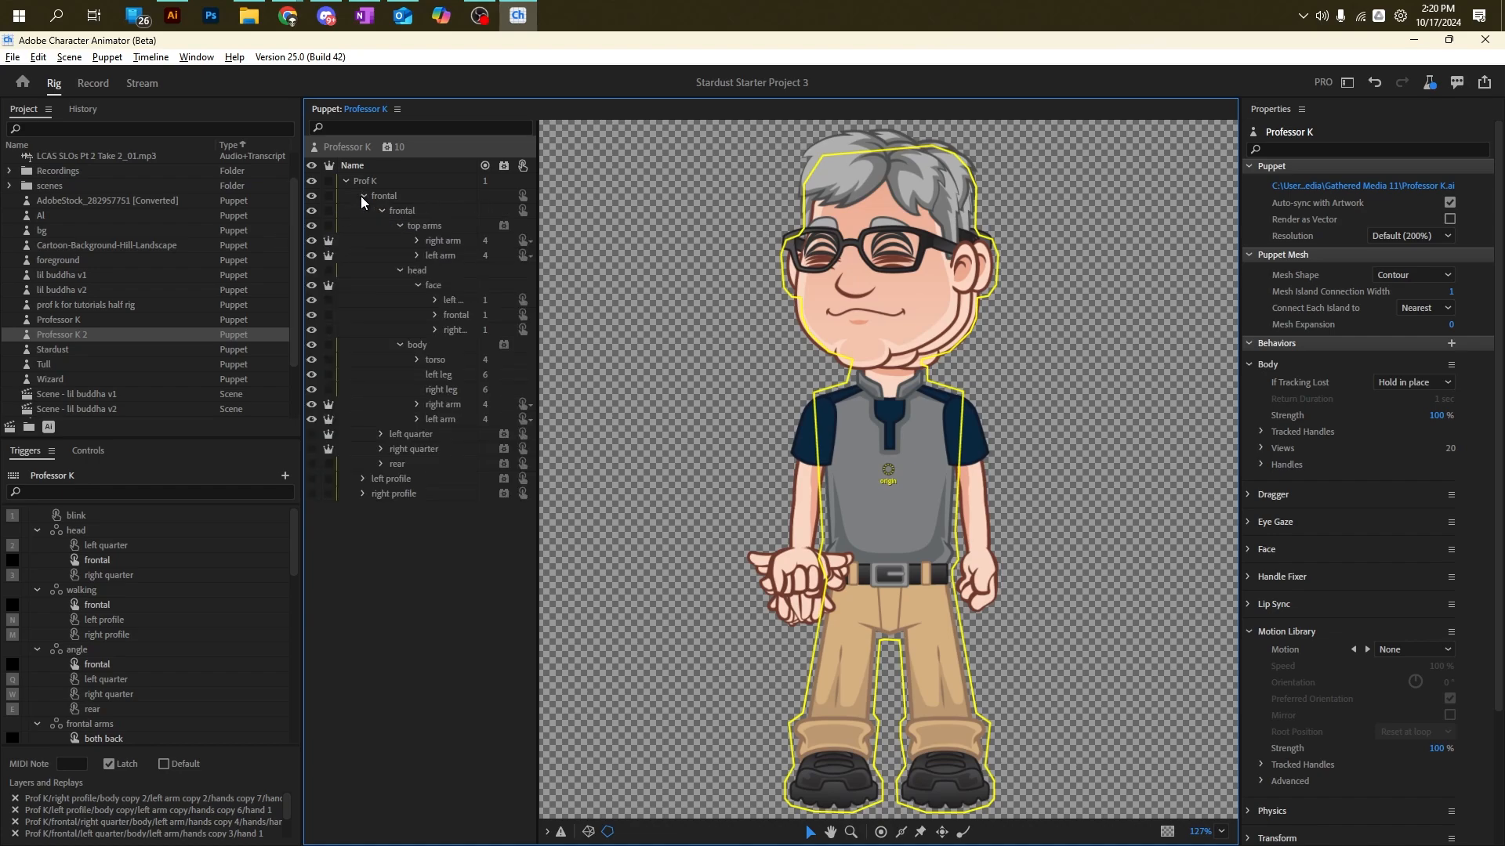
pyautogui.click(362, 196)
pyautogui.click(362, 196)
pyautogui.click(381, 210)
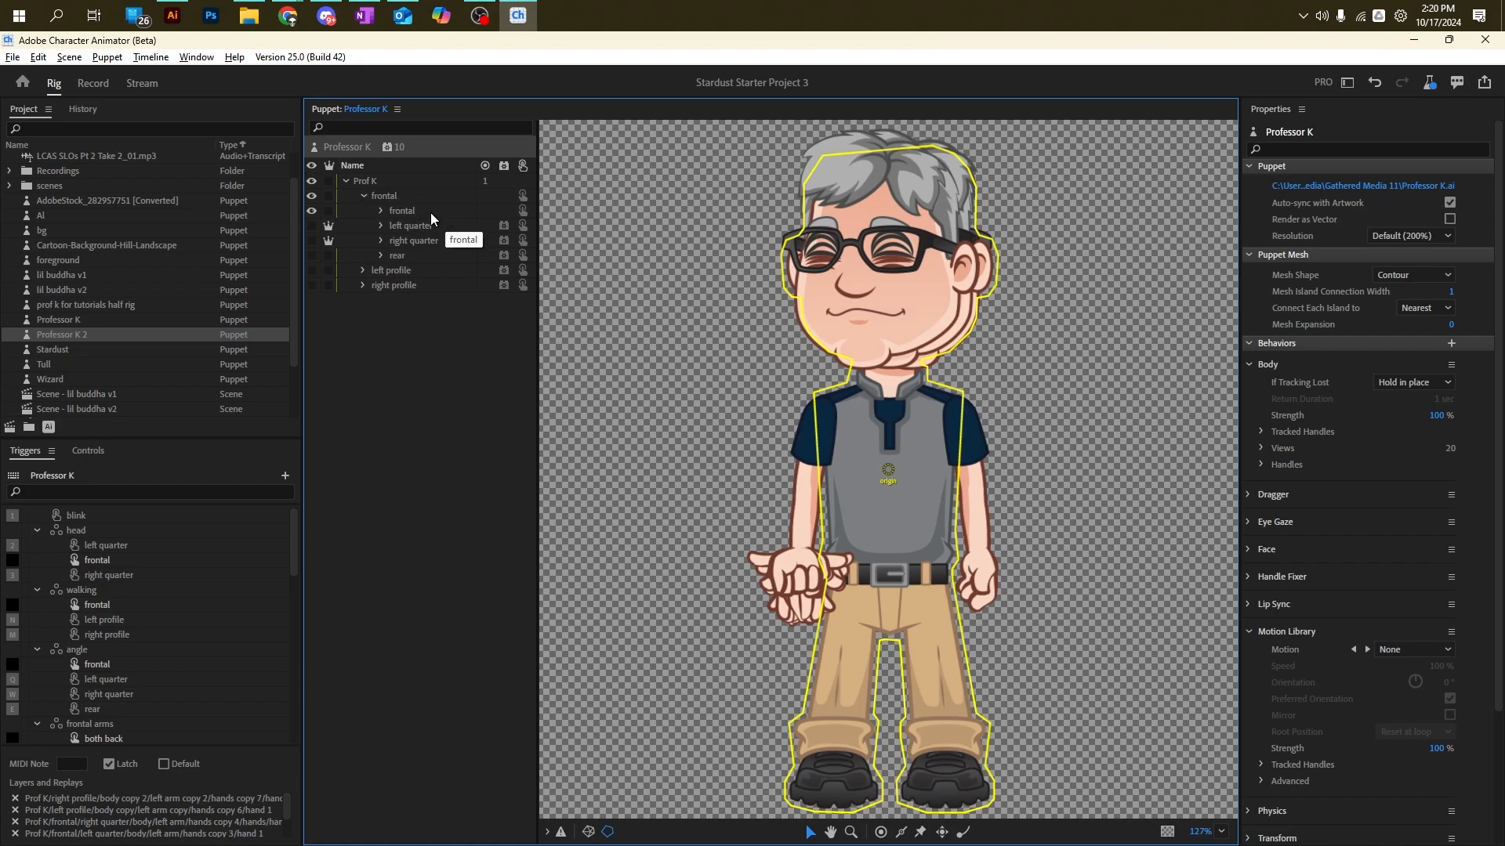
# Step: Highlight the frontal, left quarter, right quarter and rear views, and the left and right profile groups, to examine how the puppet's views are organized
pyautogui.click(421, 258)
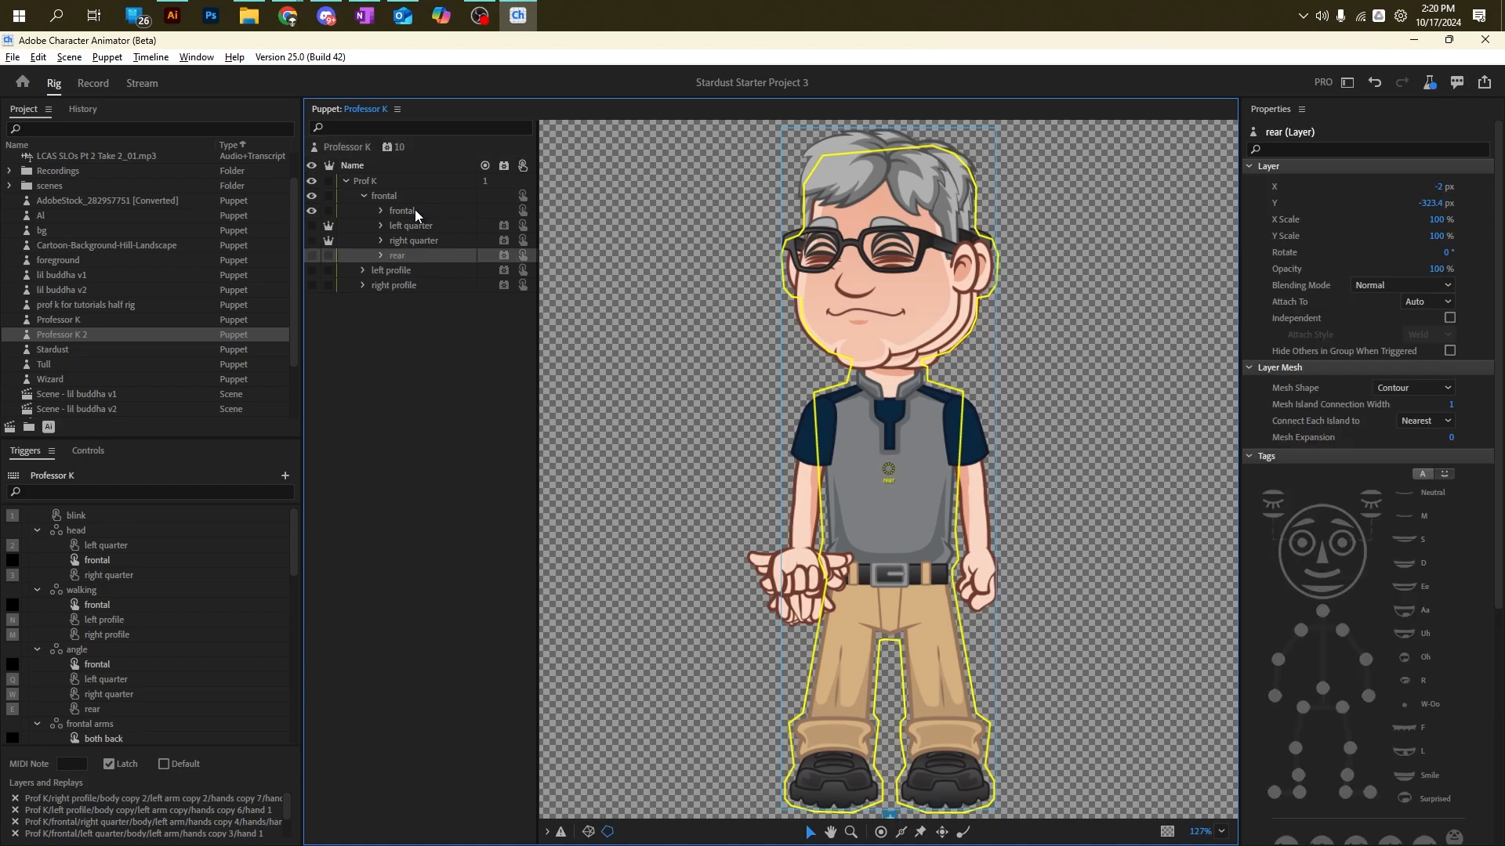
pyautogui.keyDown('ctrl'); pyautogui.click(415, 209); pyautogui.keyUp('ctrl')
pyautogui.click(409, 256)
pyautogui.keyDown('shift'); pyautogui.click(407, 208); pyautogui.keyUp('shift')
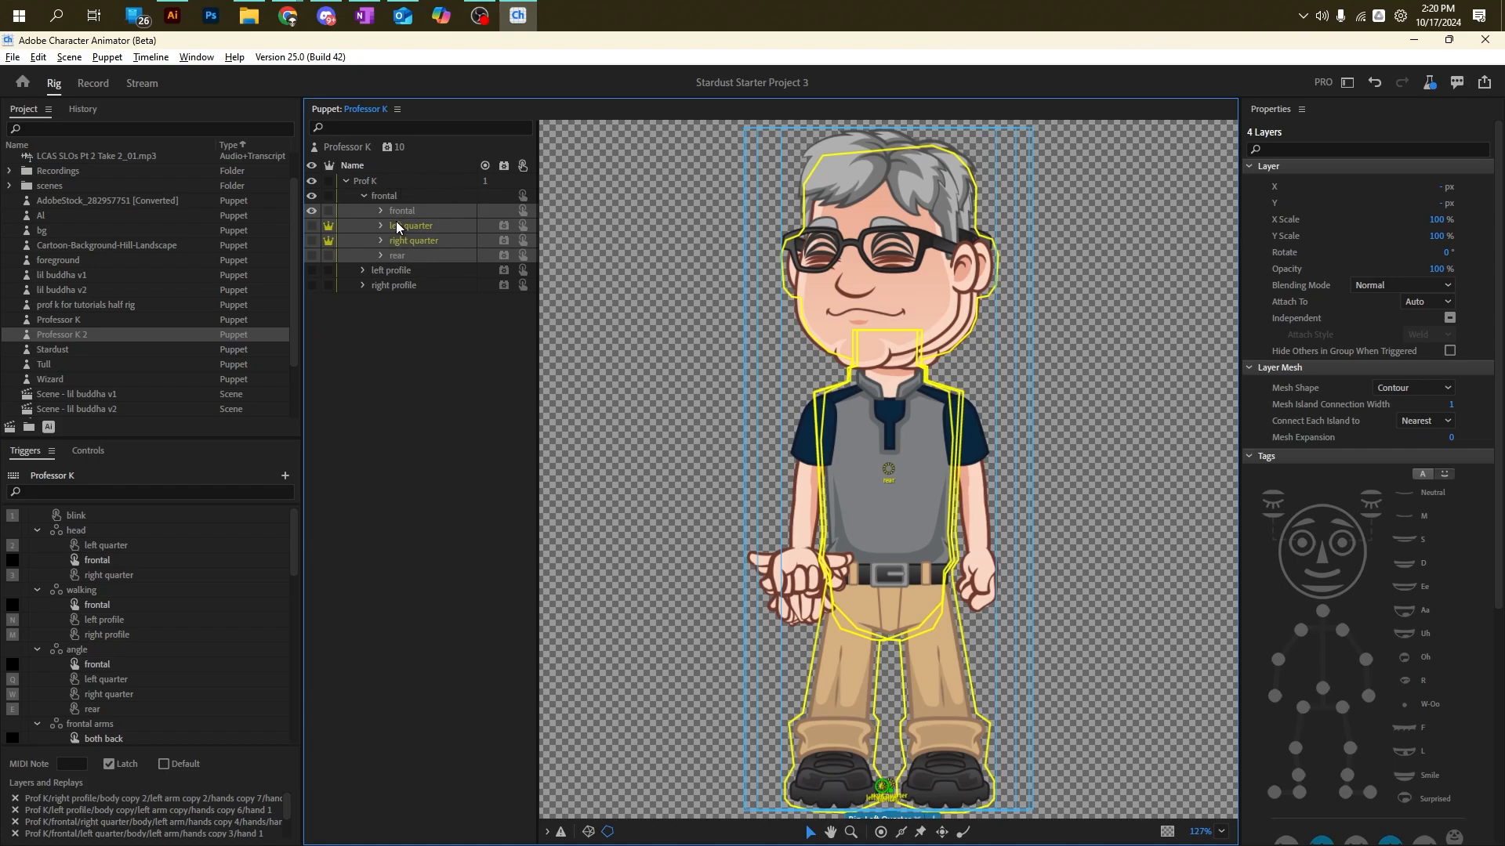
pyautogui.click(363, 196)
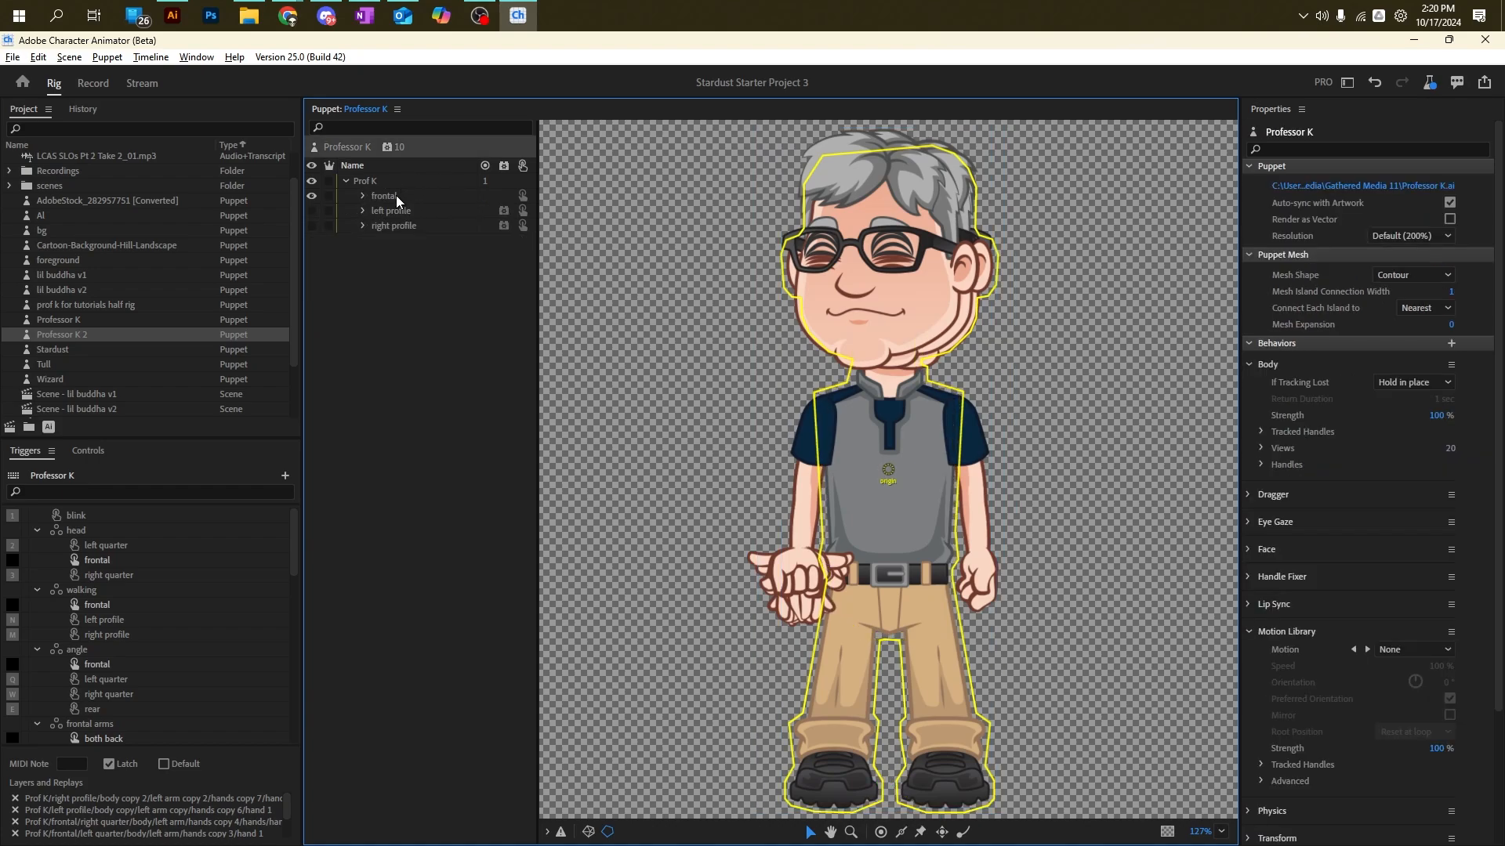
pyautogui.click(364, 196)
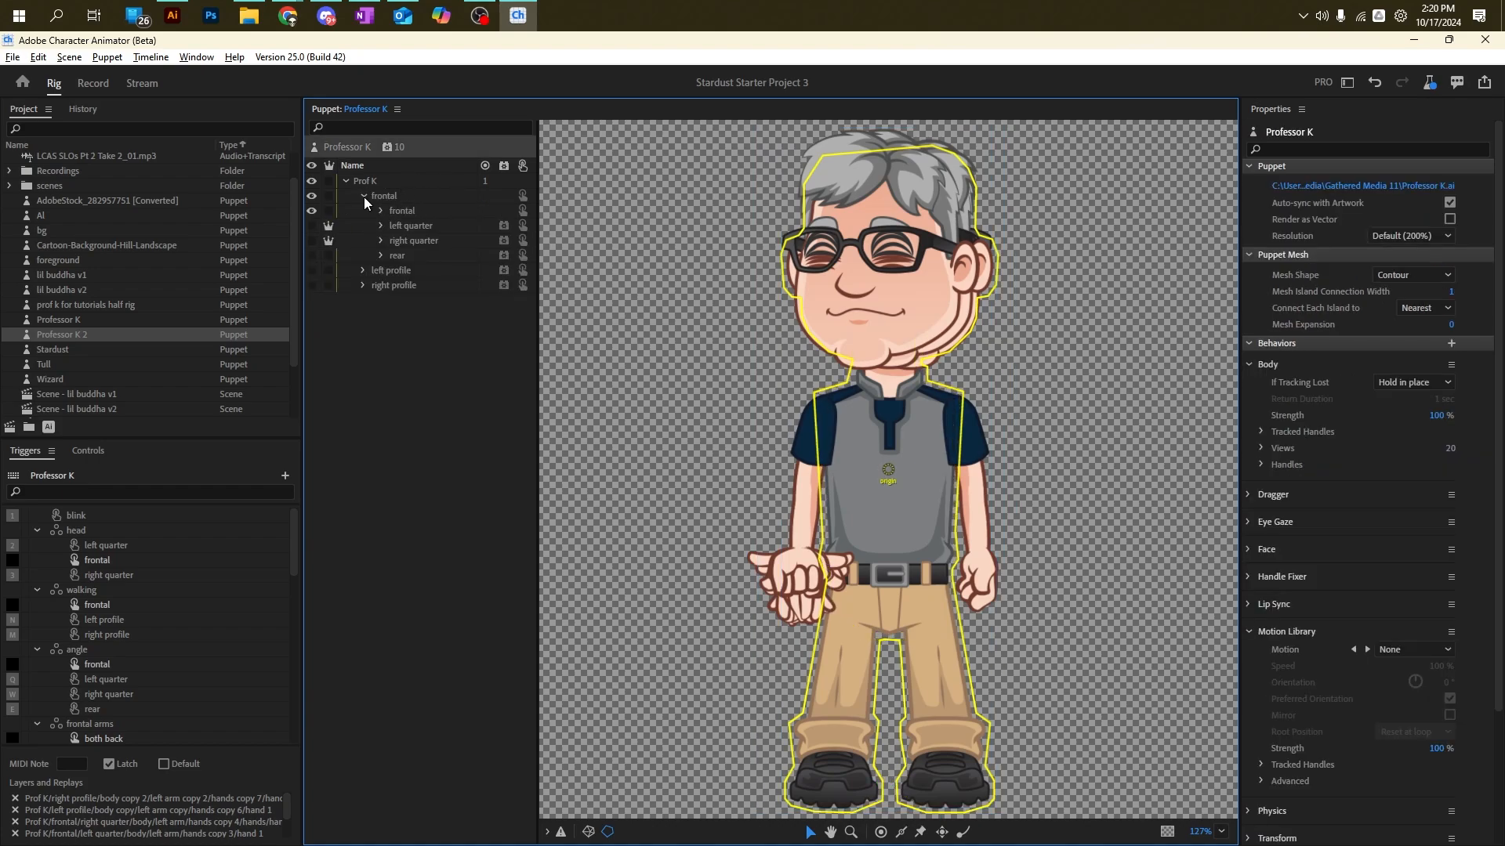
pyautogui.click(388, 274)
pyautogui.keyDown('shift'); pyautogui.click(389, 287); pyautogui.keyUp('shift')
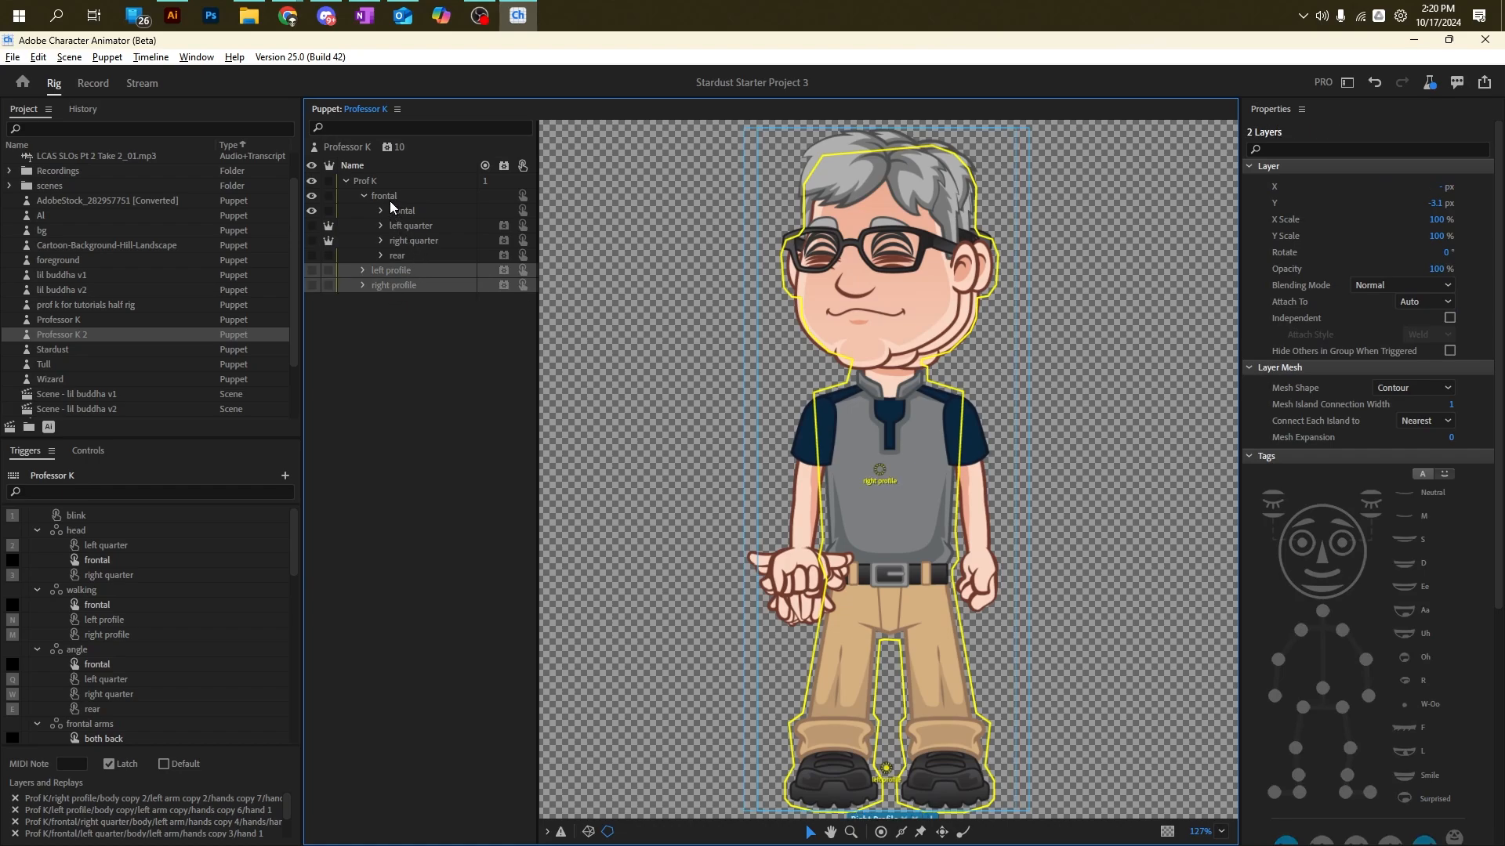
pyautogui.click(398, 210)
pyautogui.keyDown('shift'); pyautogui.click(396, 253); pyautogui.keyUp('shift')
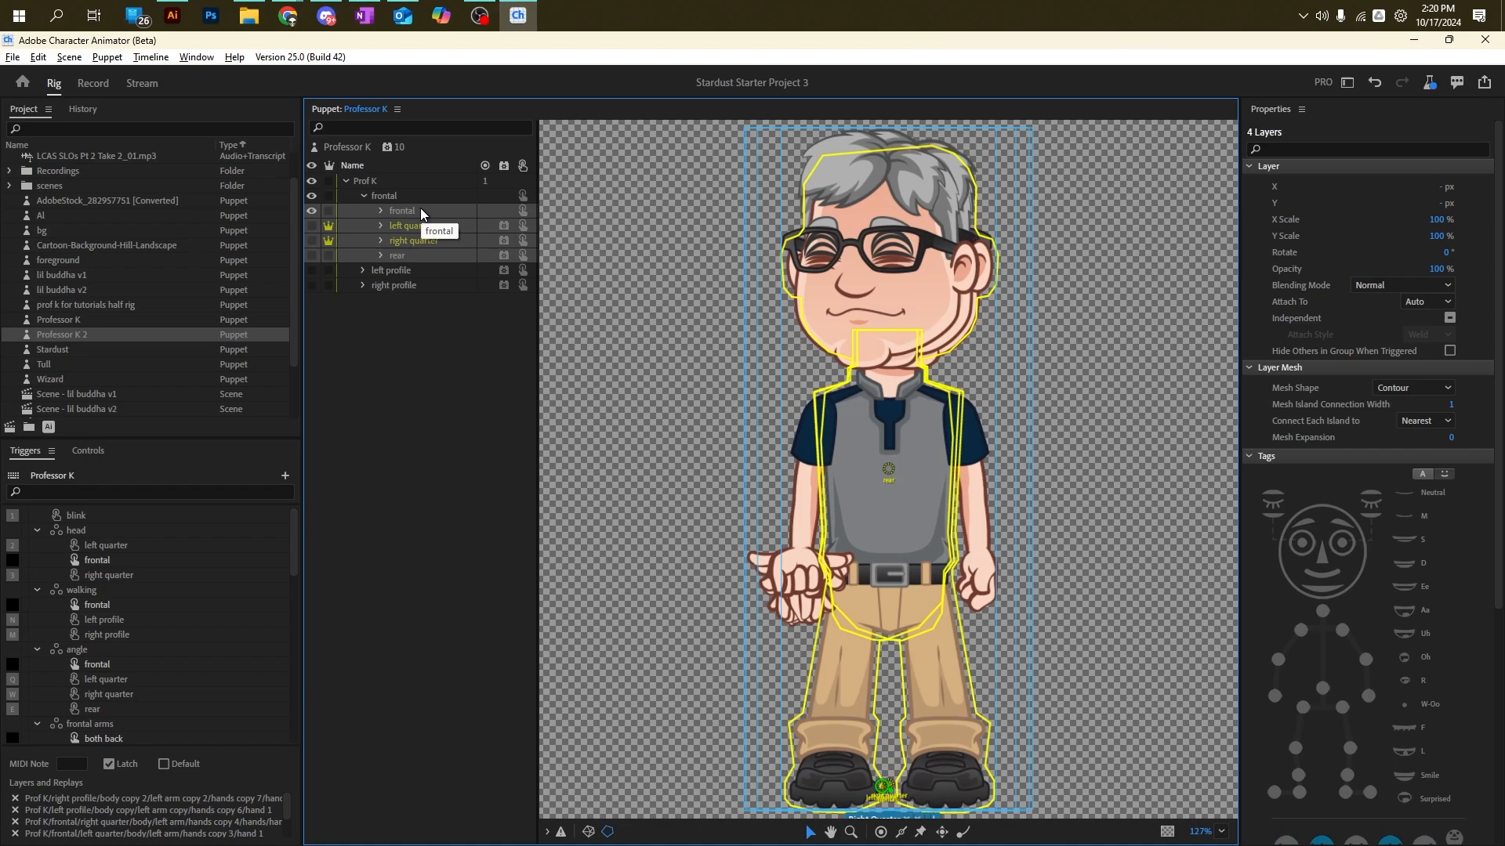
# Step: Collapse the outer frontal group and examine the head and body layers of the left and right profile groups, collapsing both again
pyautogui.click(363, 196)
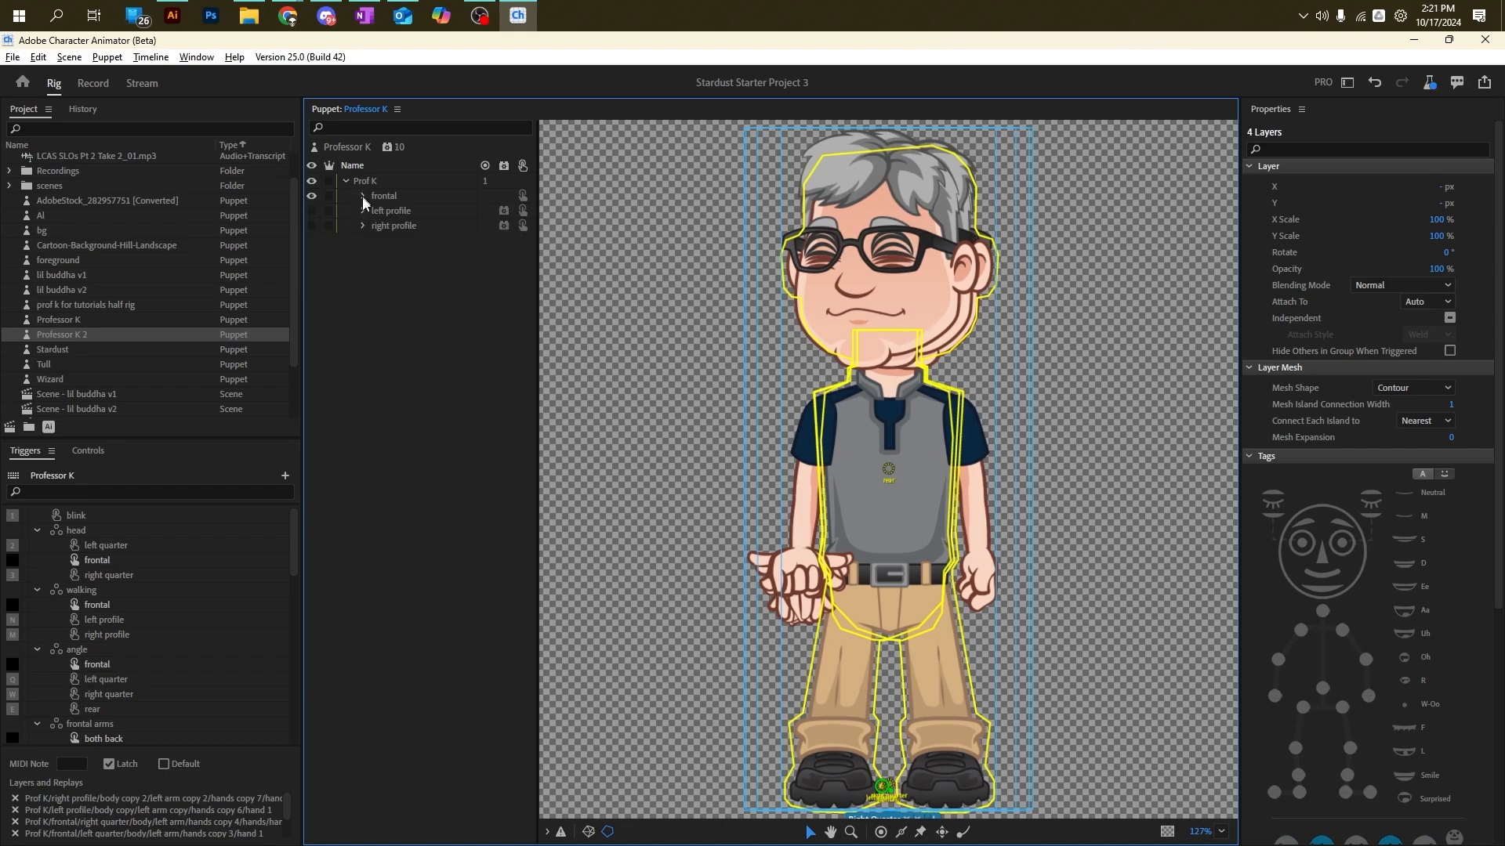
pyautogui.click(364, 212)
pyautogui.click(364, 255)
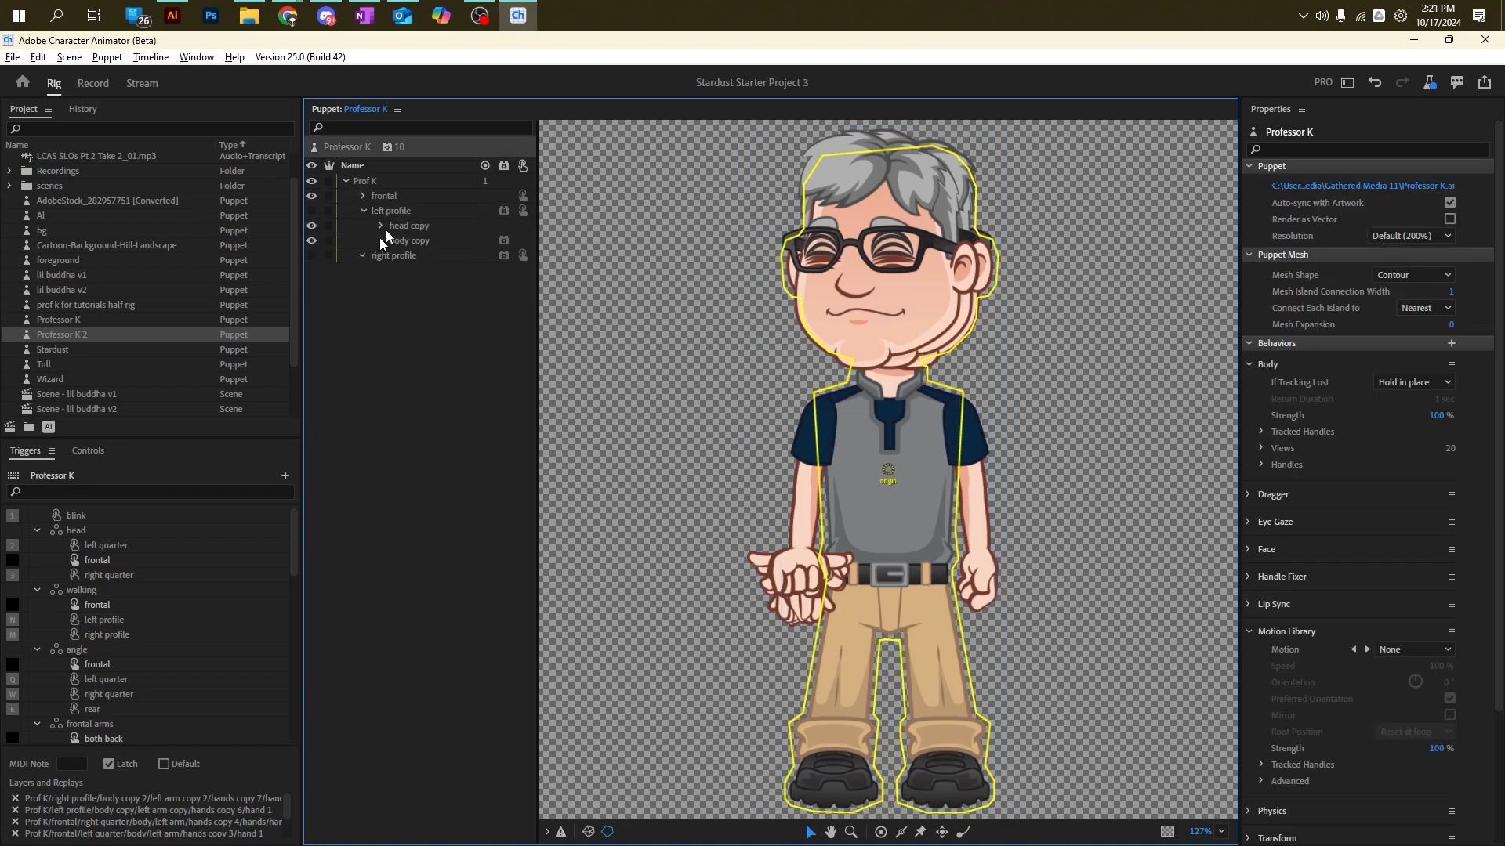
pyautogui.click(393, 210)
pyautogui.keyDown('shift'); pyautogui.click(391, 255); pyautogui.keyUp('shift')
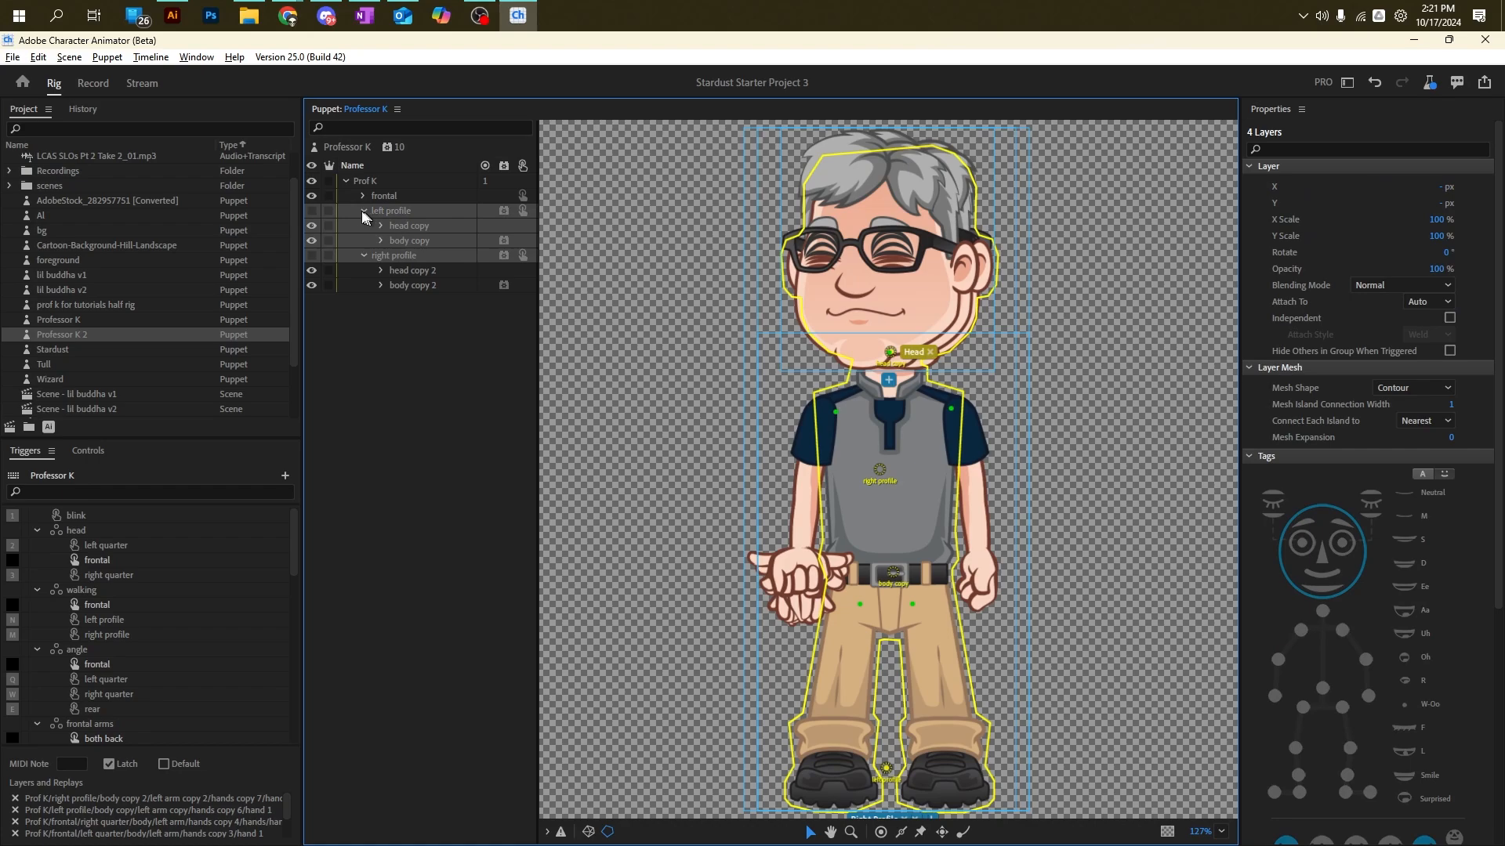
pyautogui.click(363, 211)
pyautogui.click(392, 229)
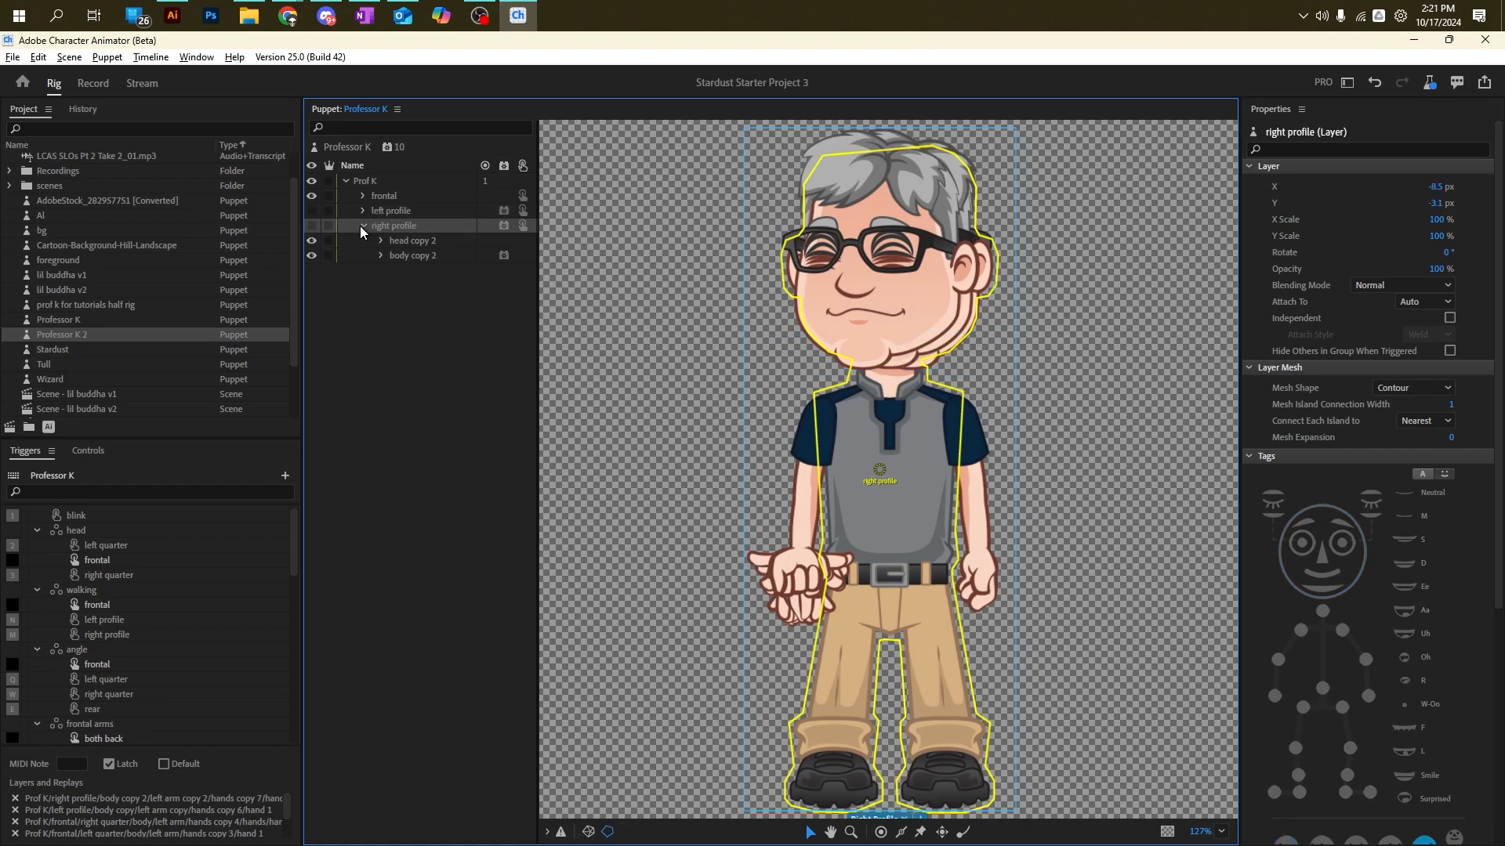
pyautogui.click(361, 226)
pyautogui.click(388, 214)
pyautogui.keyDown('shift'); pyautogui.click(389, 226); pyautogui.keyUp('shift')
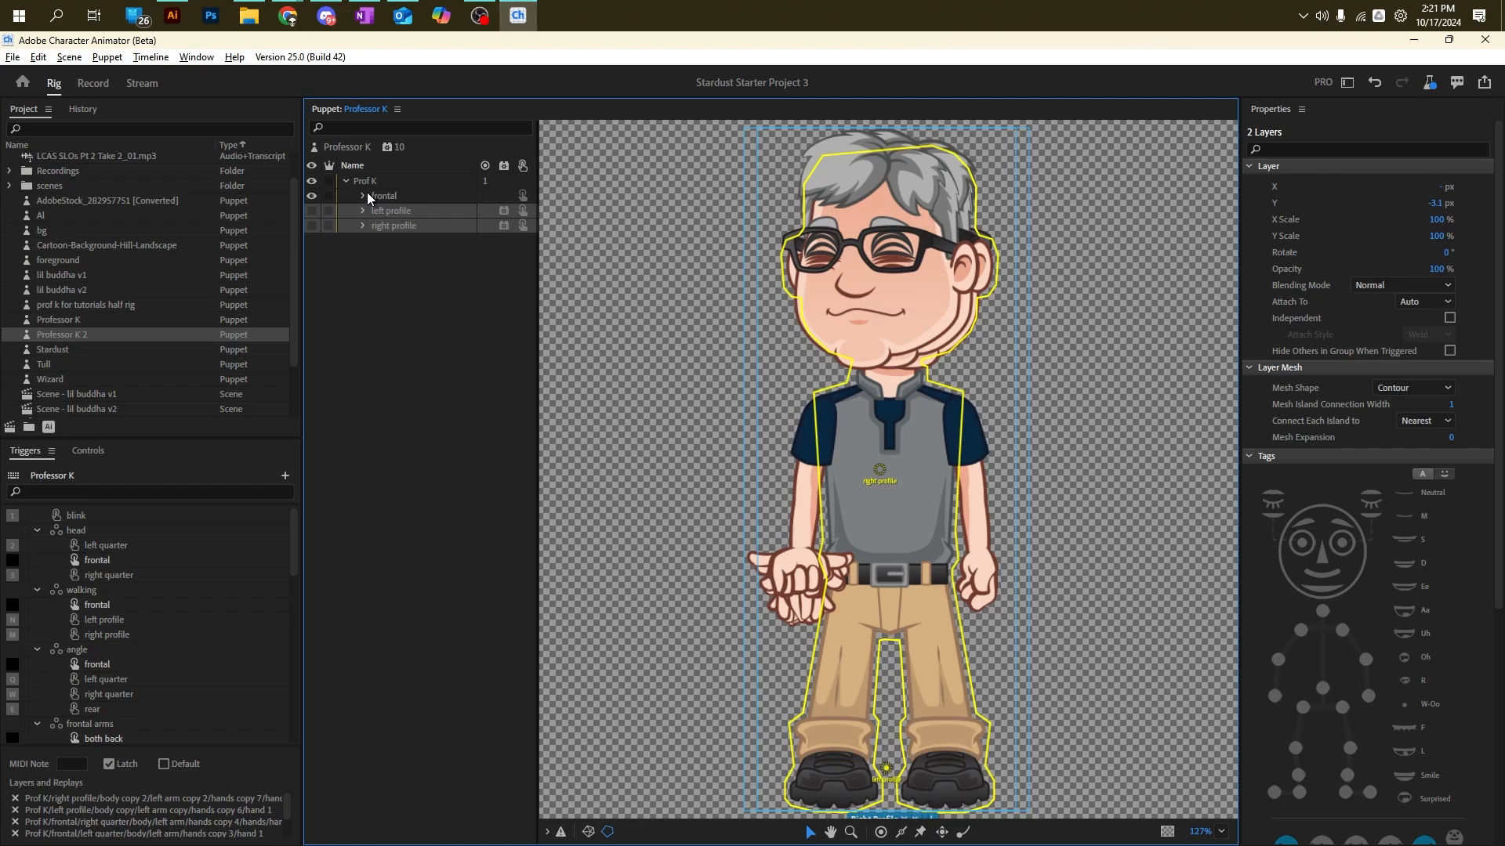
# Step: Expand the outer frontal group and highlight its right quarter, frontal and left quarter views and the left profile to compare them
pyautogui.click(367, 195)
pyautogui.click(410, 241)
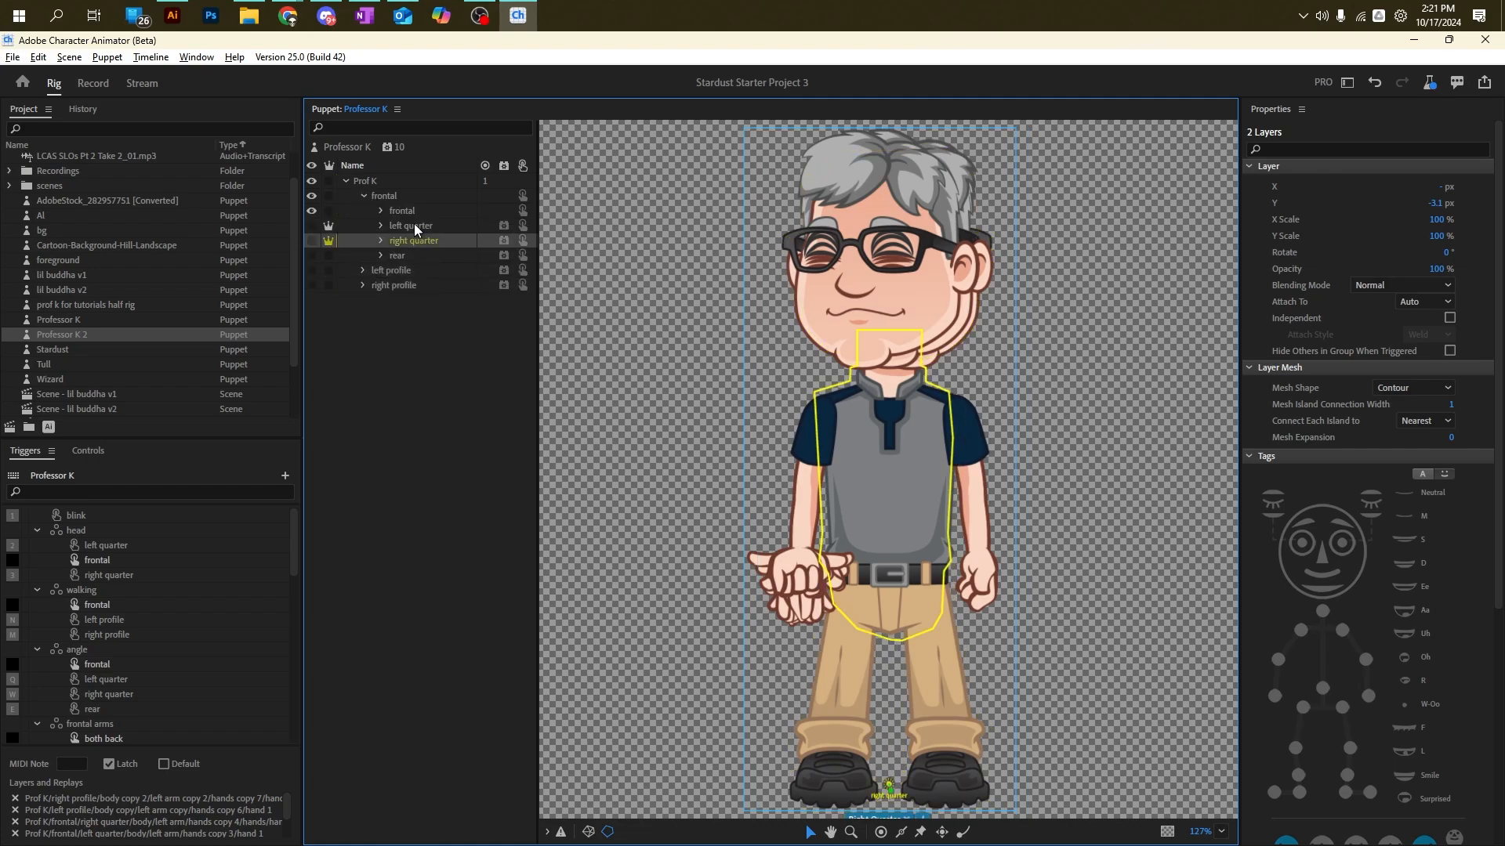
pyautogui.click(411, 213)
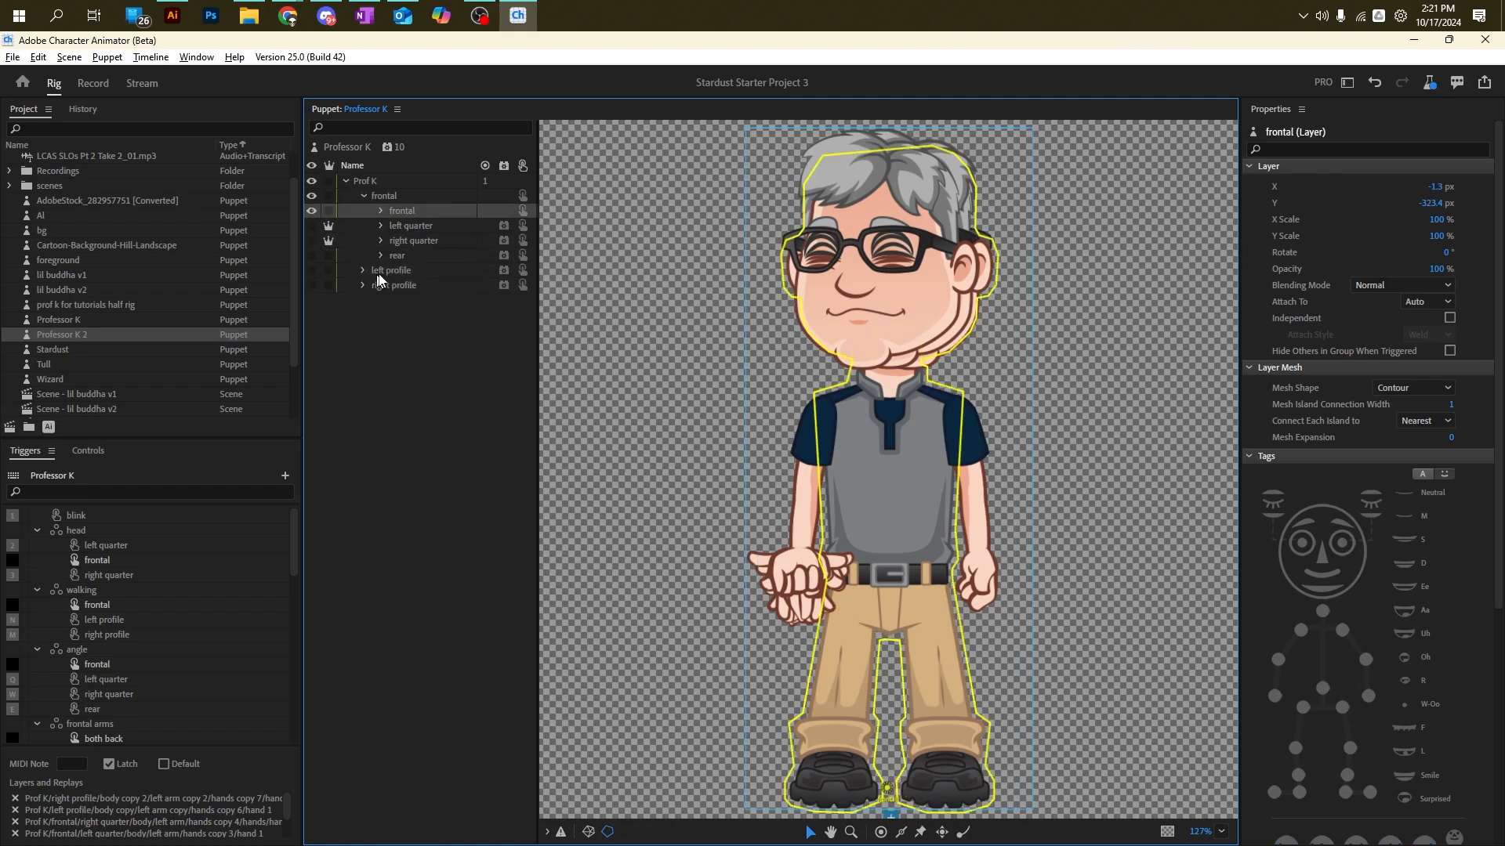
pyautogui.click(382, 270)
pyautogui.click(407, 226)
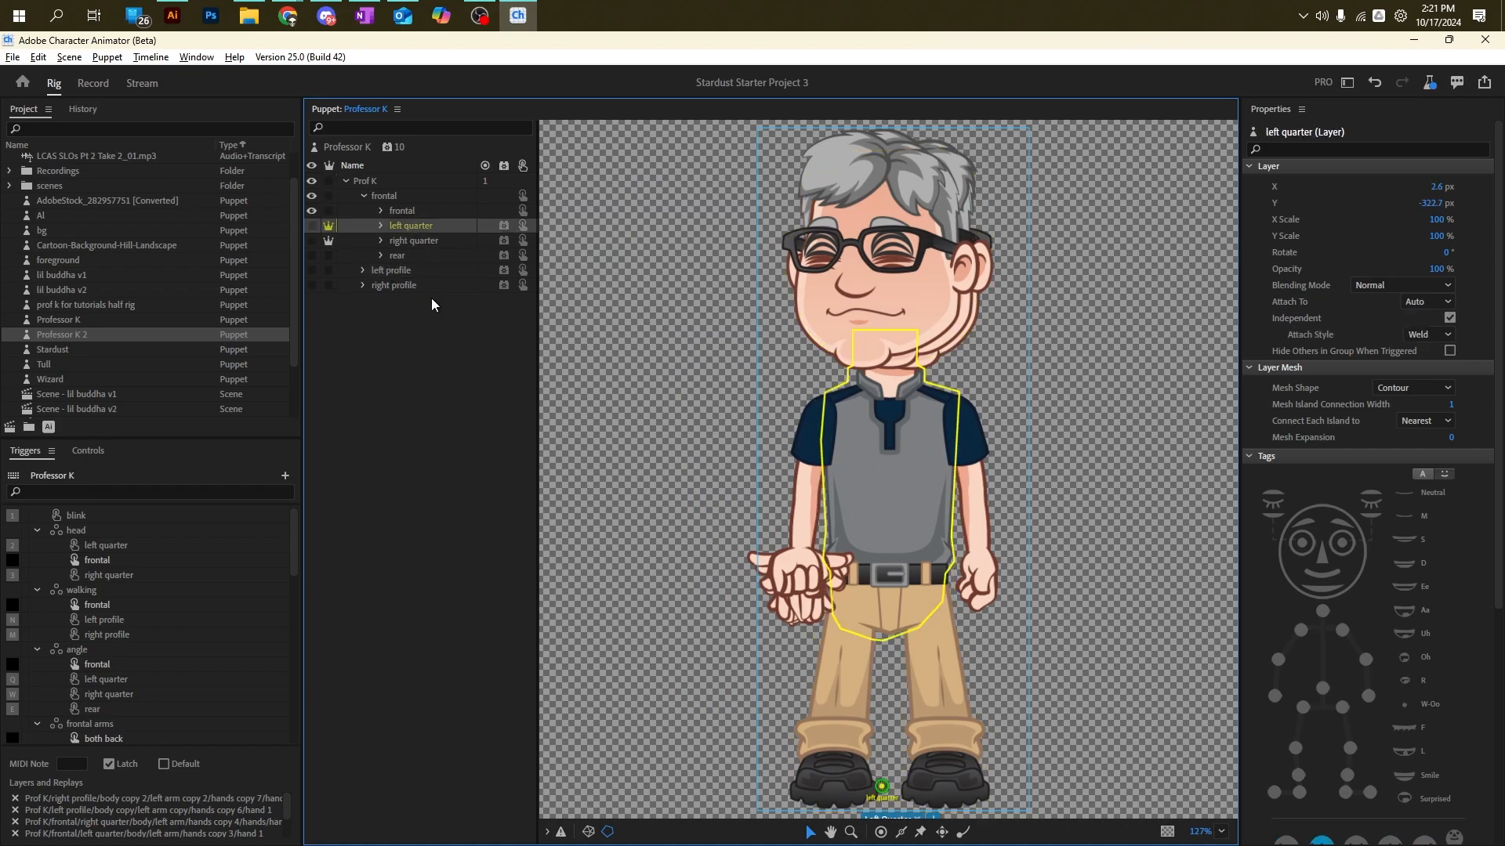
pyautogui.click(400, 211)
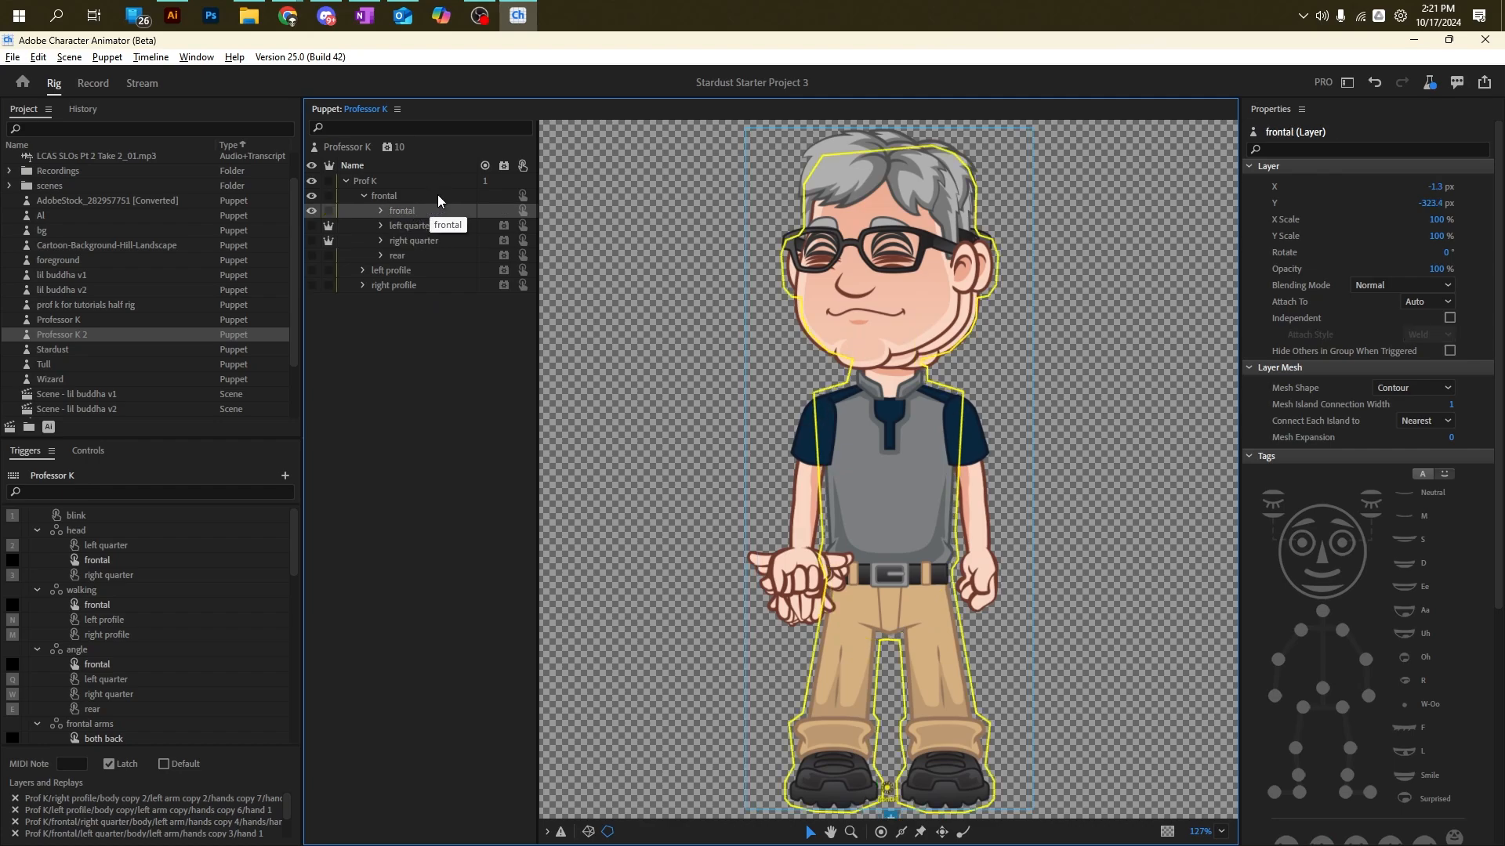
# Step: Expand the inner frontal view and collapse its head and body groups to examine its main parts
pyautogui.click(381, 210)
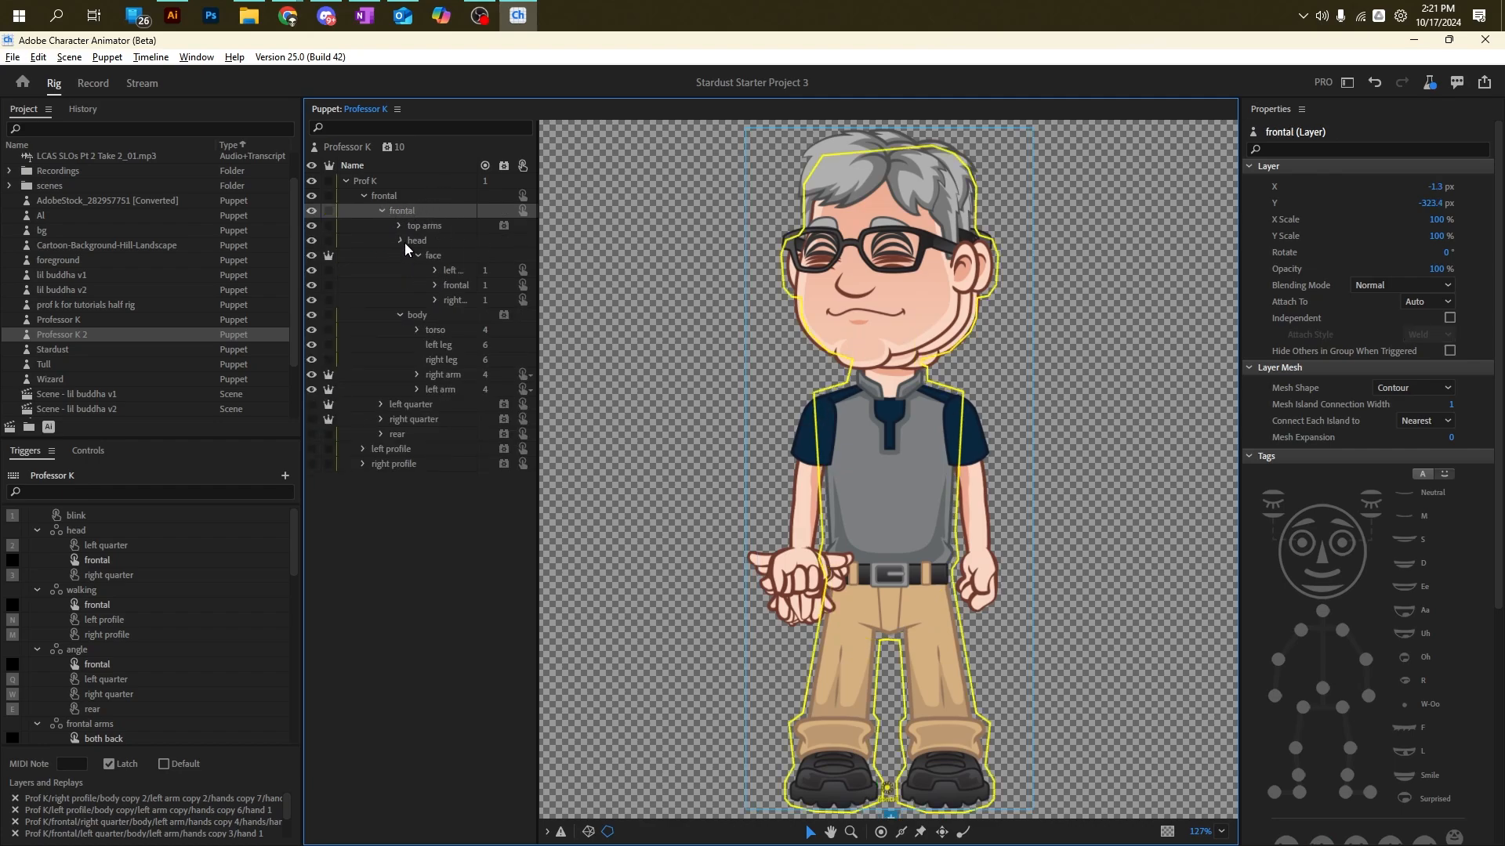
pyautogui.click(401, 241)
pyautogui.click(400, 255)
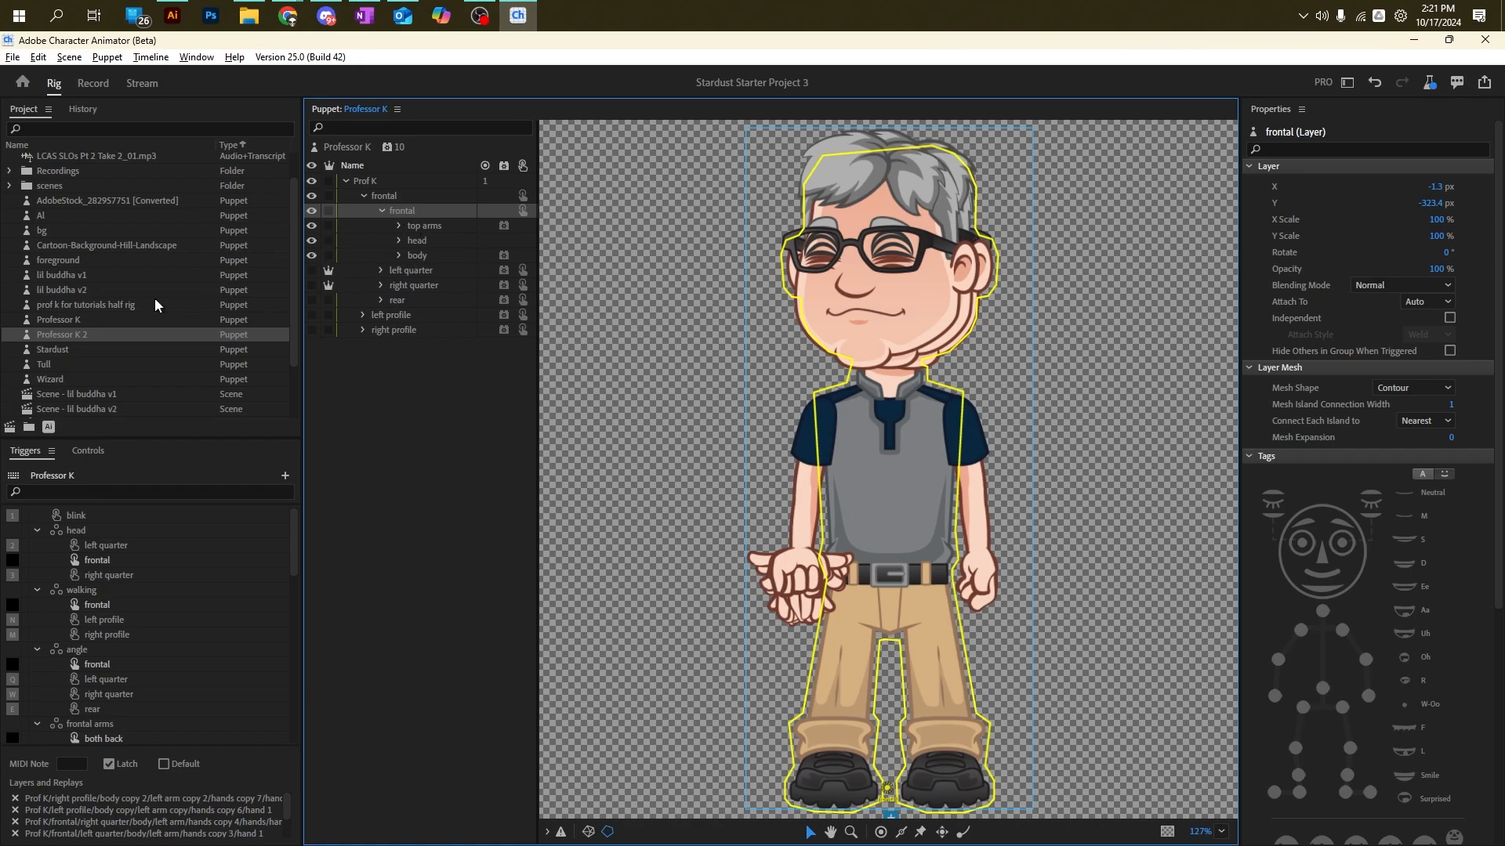
# Step: Open the Professor K 2 puppet and collapse its profile groups and inner frontal view, keeping only the outer frontal group's views listed
pyautogui.click(85, 336)
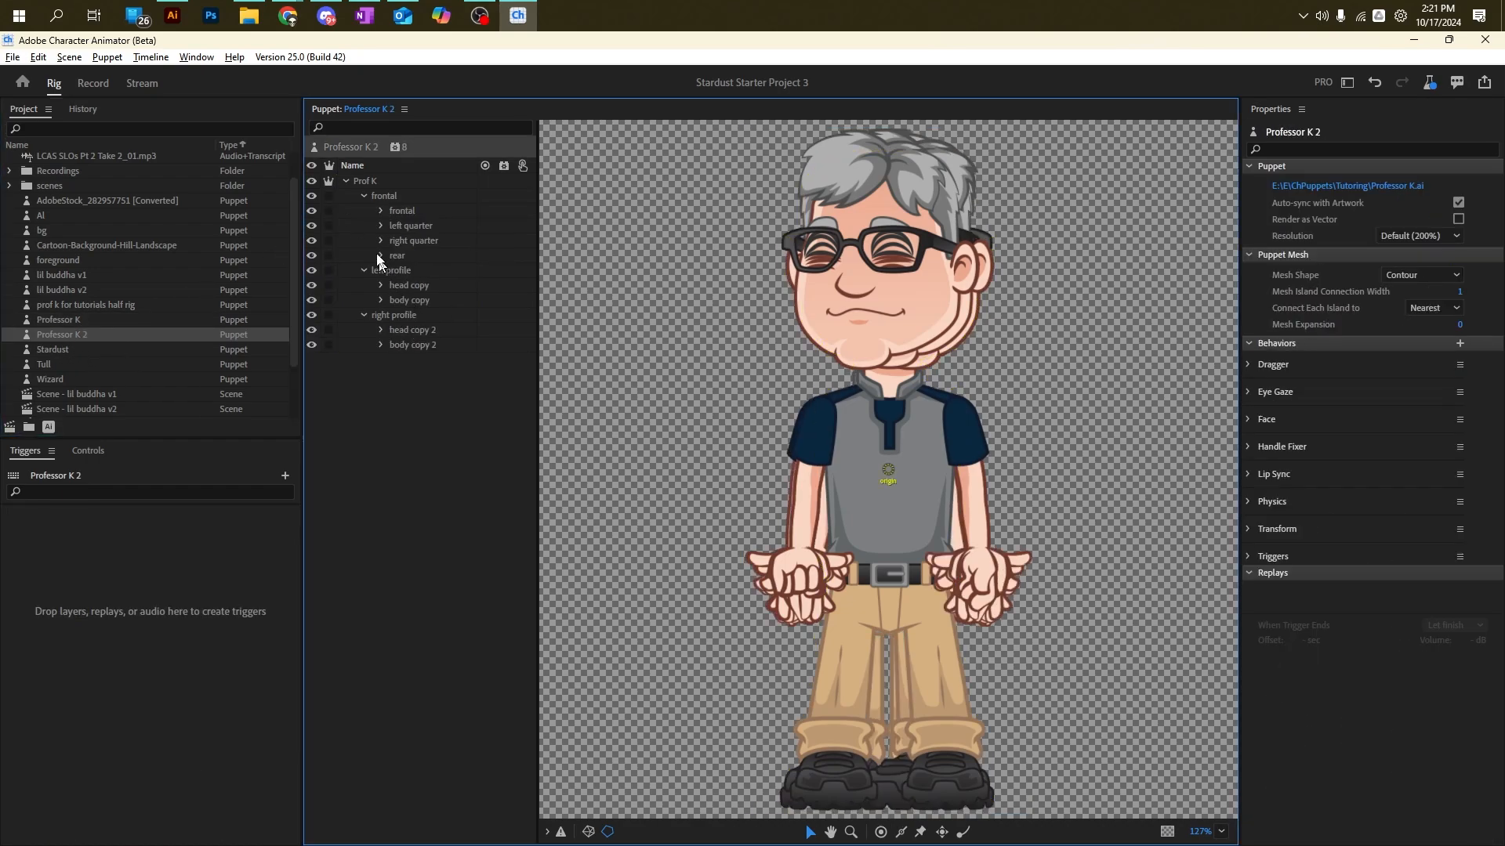
pyautogui.click(363, 196)
pyautogui.click(365, 210)
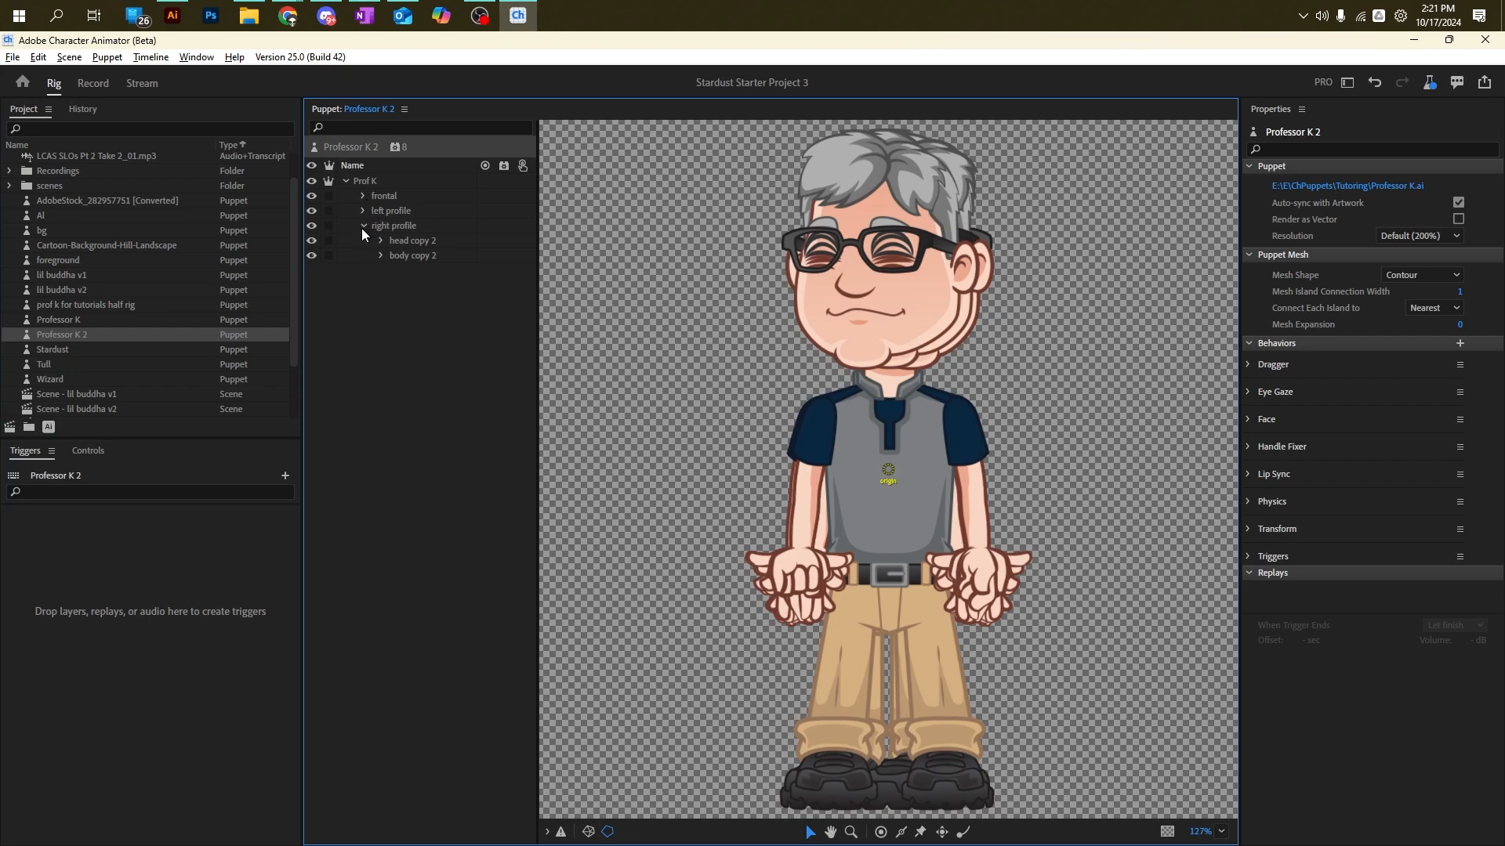
pyautogui.click(361, 227)
pyautogui.click(363, 196)
pyautogui.click(383, 212)
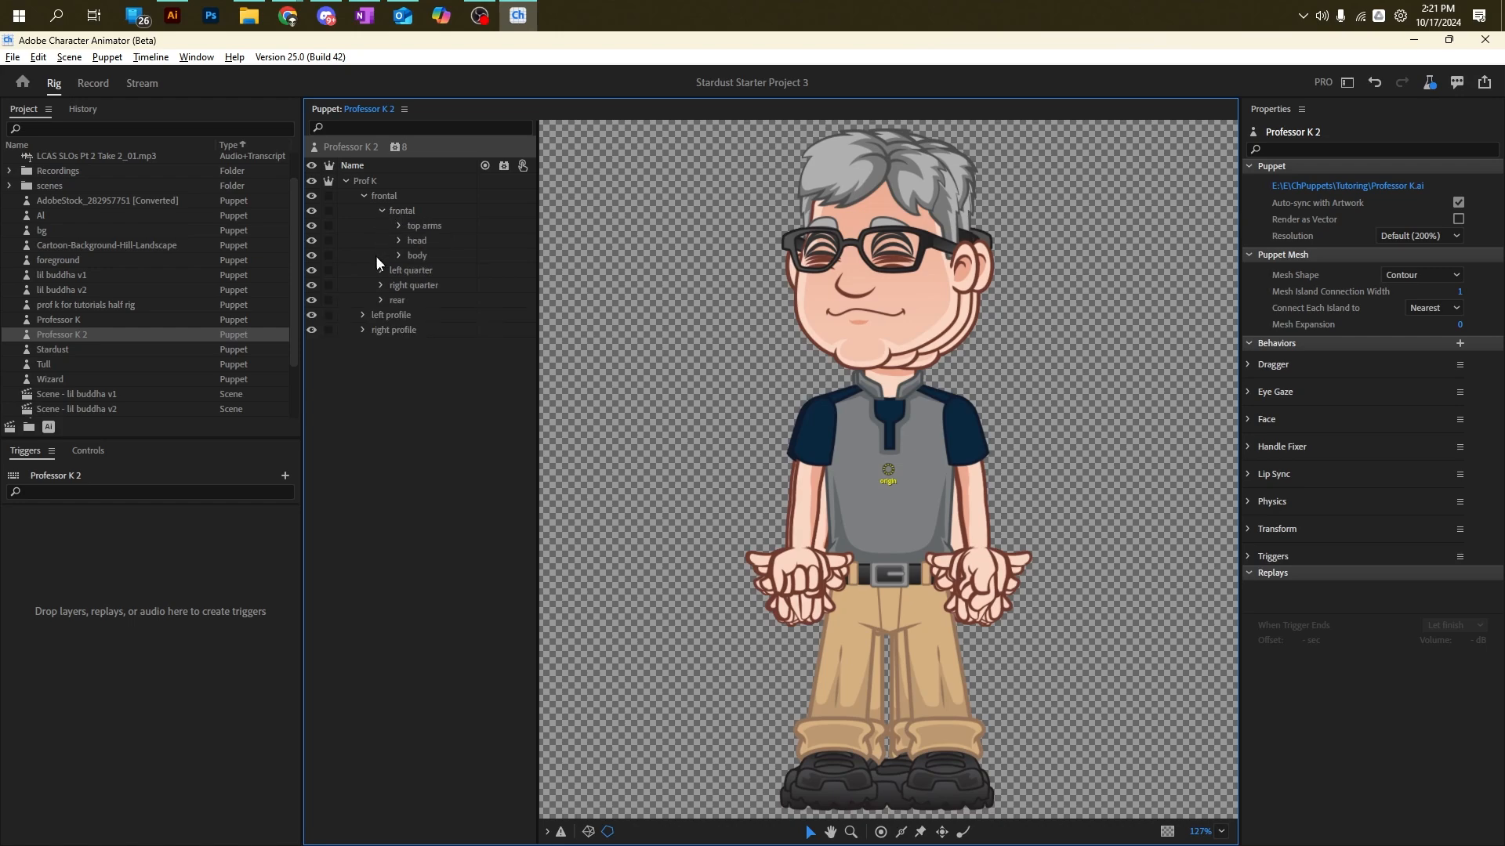
pyautogui.click(381, 212)
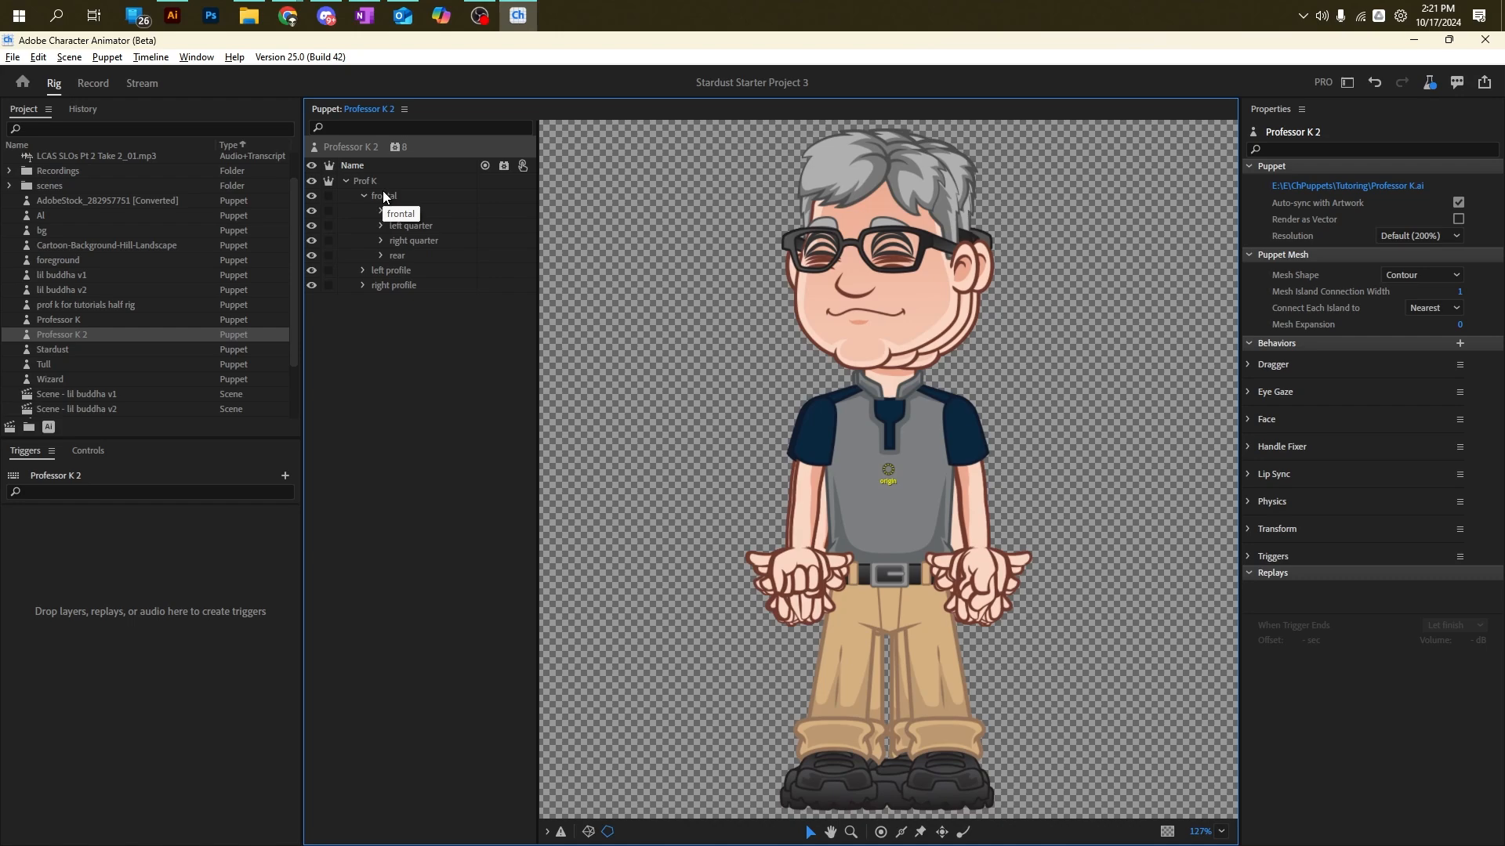
# Step: Filter the Professor K 2 layers by "blink" and widen the layer list to show the full layer names
pyautogui.click(390, 129)
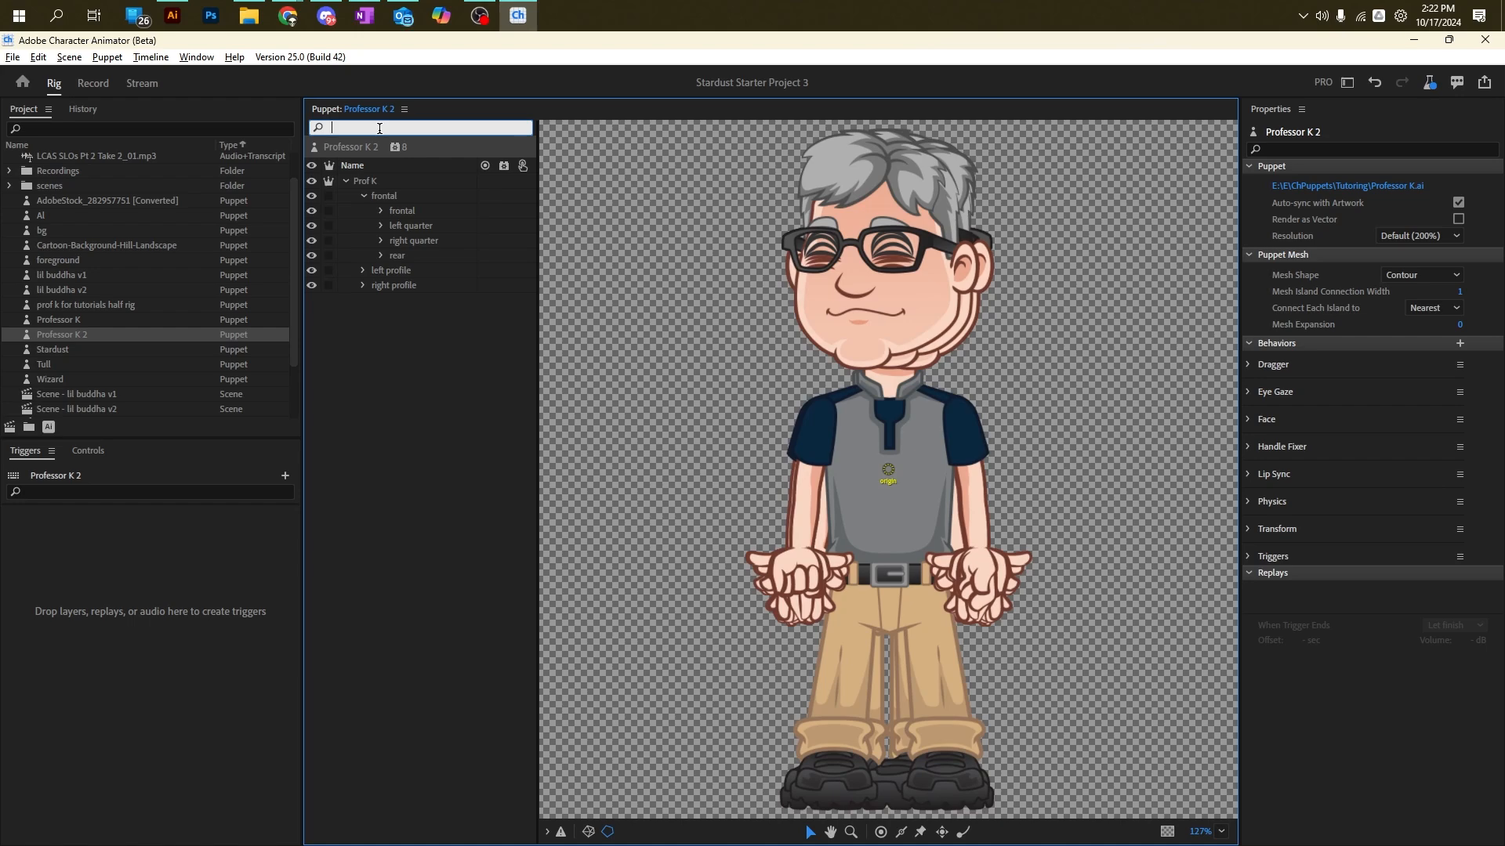
pyautogui.write('blink')
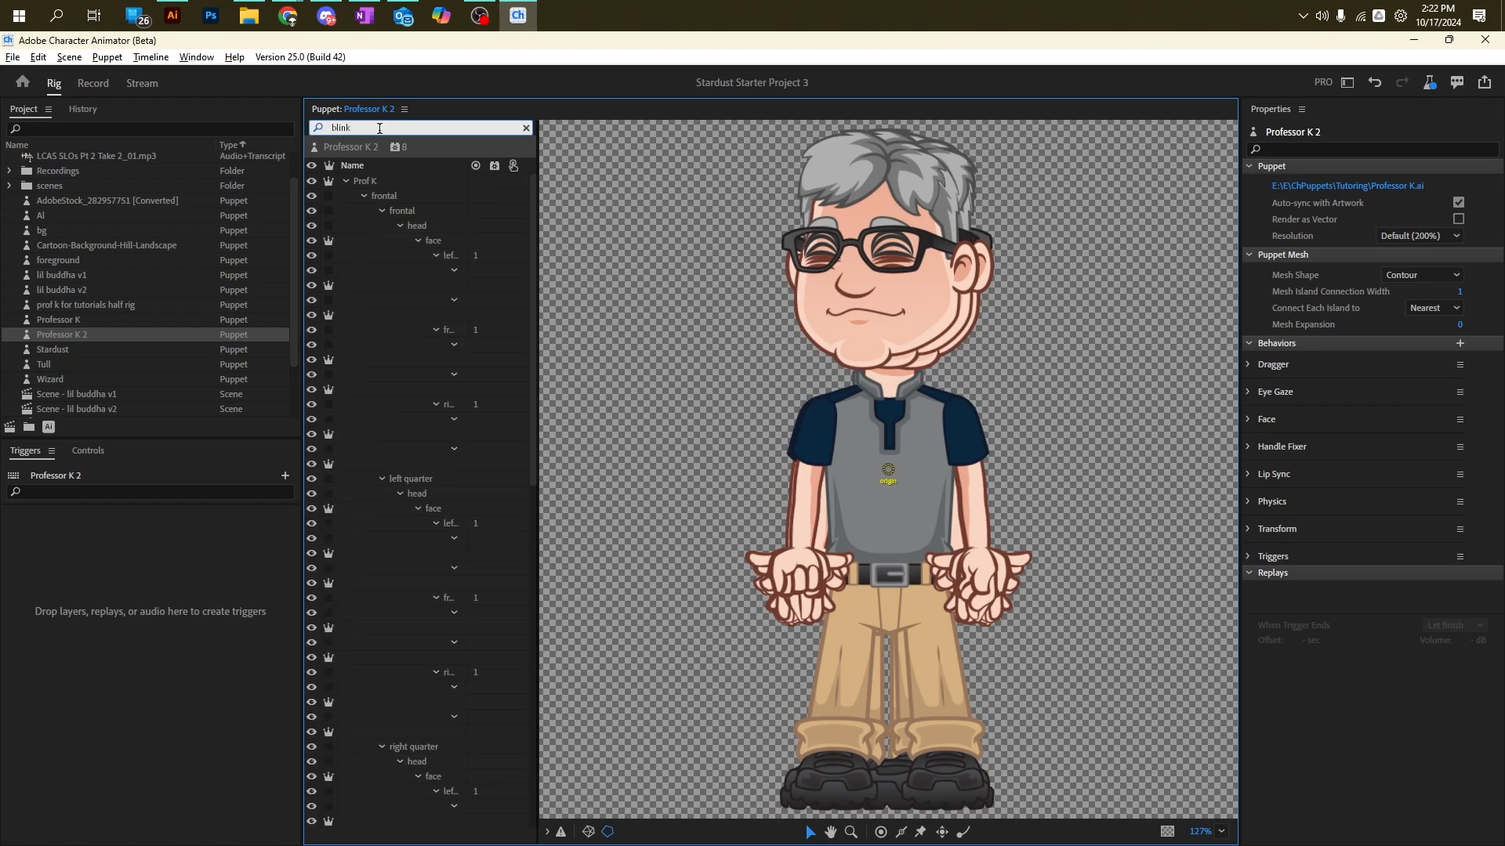
pyautogui.moveTo(536, 274); pyautogui.dragTo(740, 279)
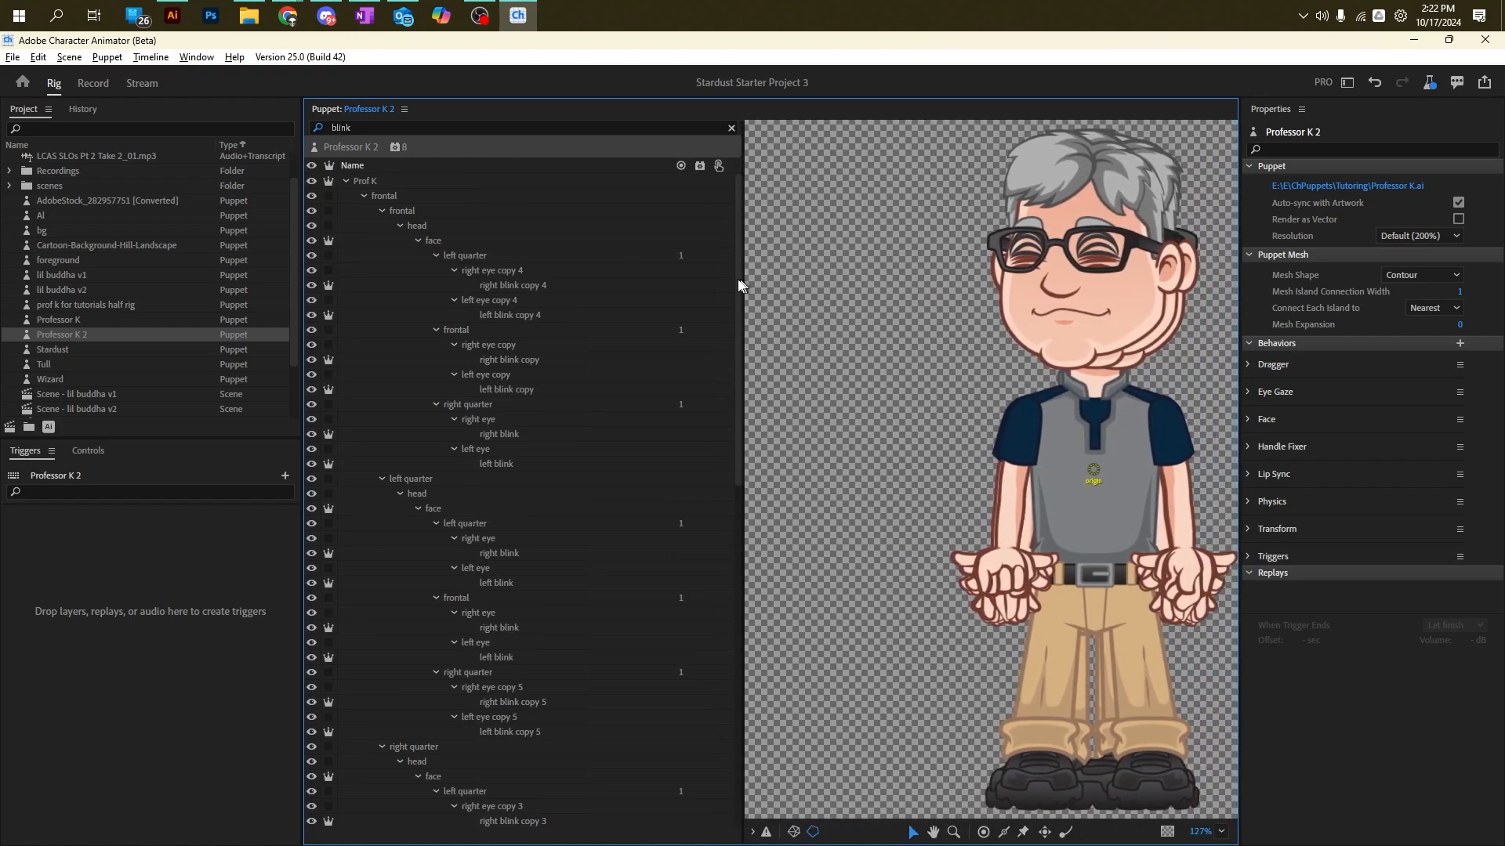
# Step: Check the parent right eye copy 4 layer and select the right blink copy 4 layer inside it
pyautogui.click(528, 287)
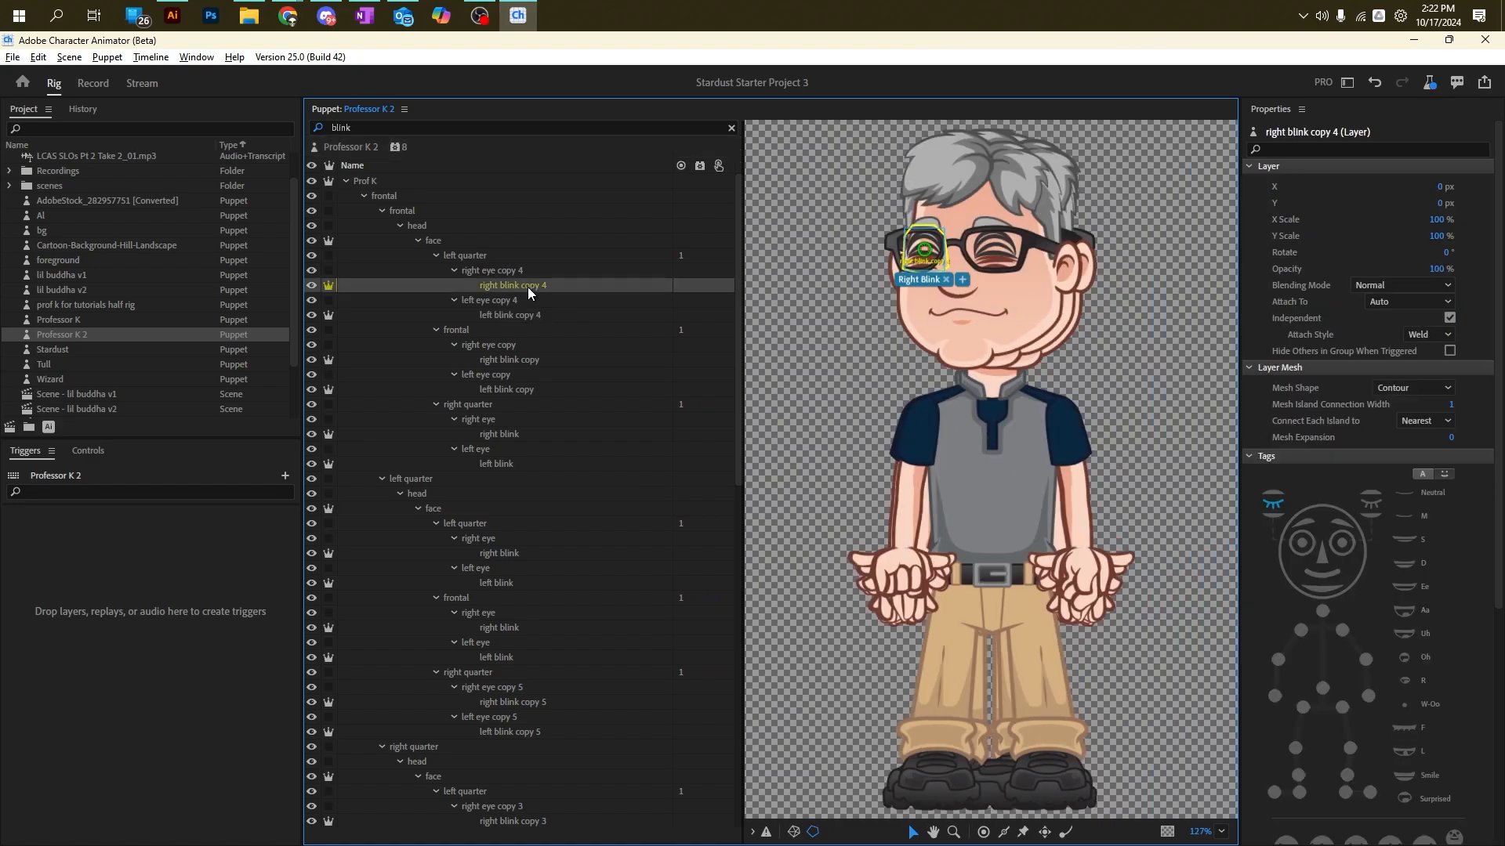
pyautogui.click(513, 274)
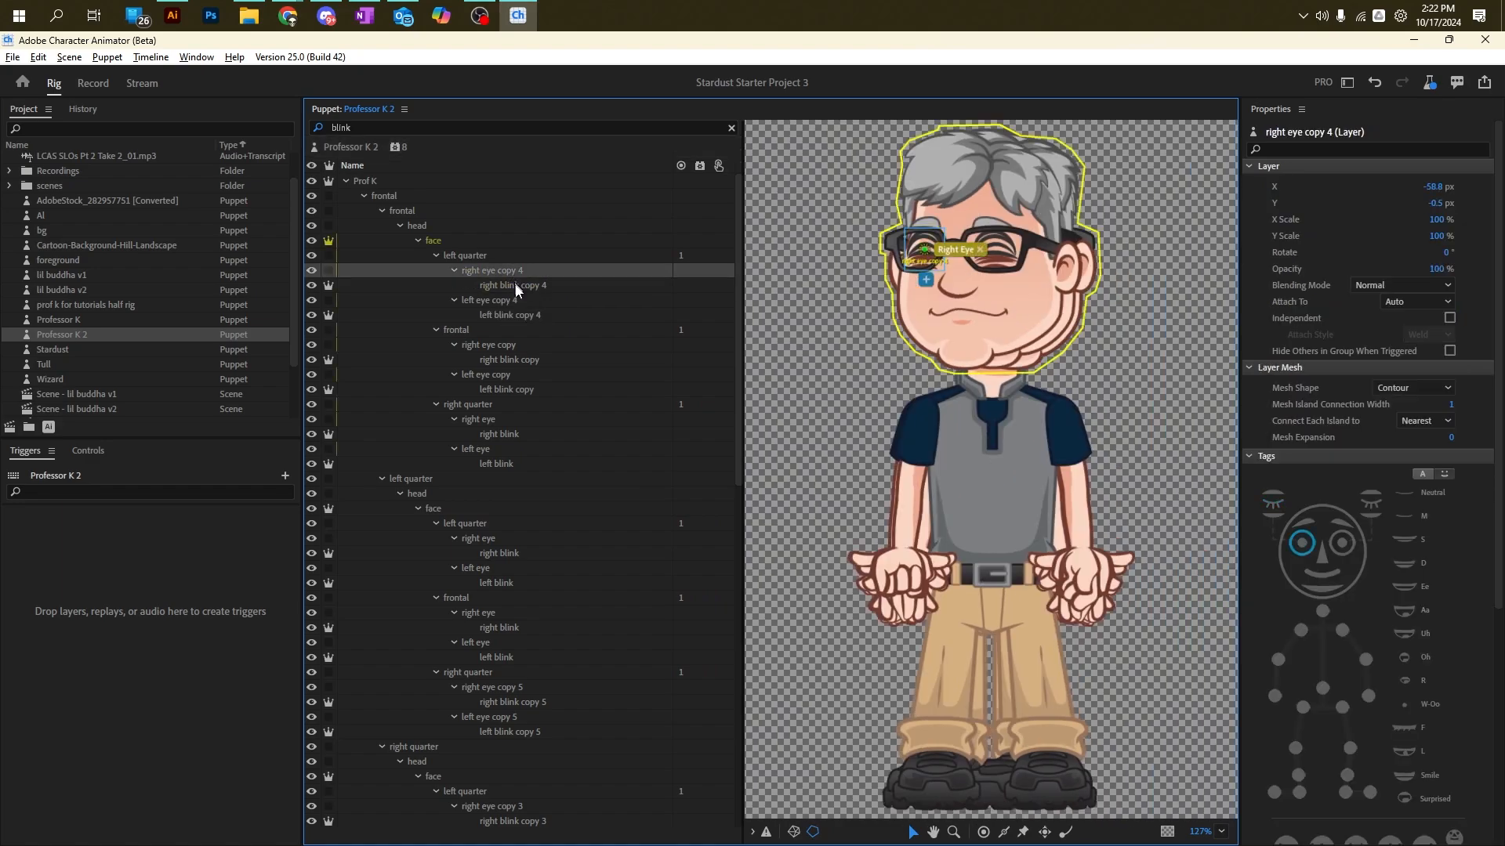
pyautogui.click(528, 287)
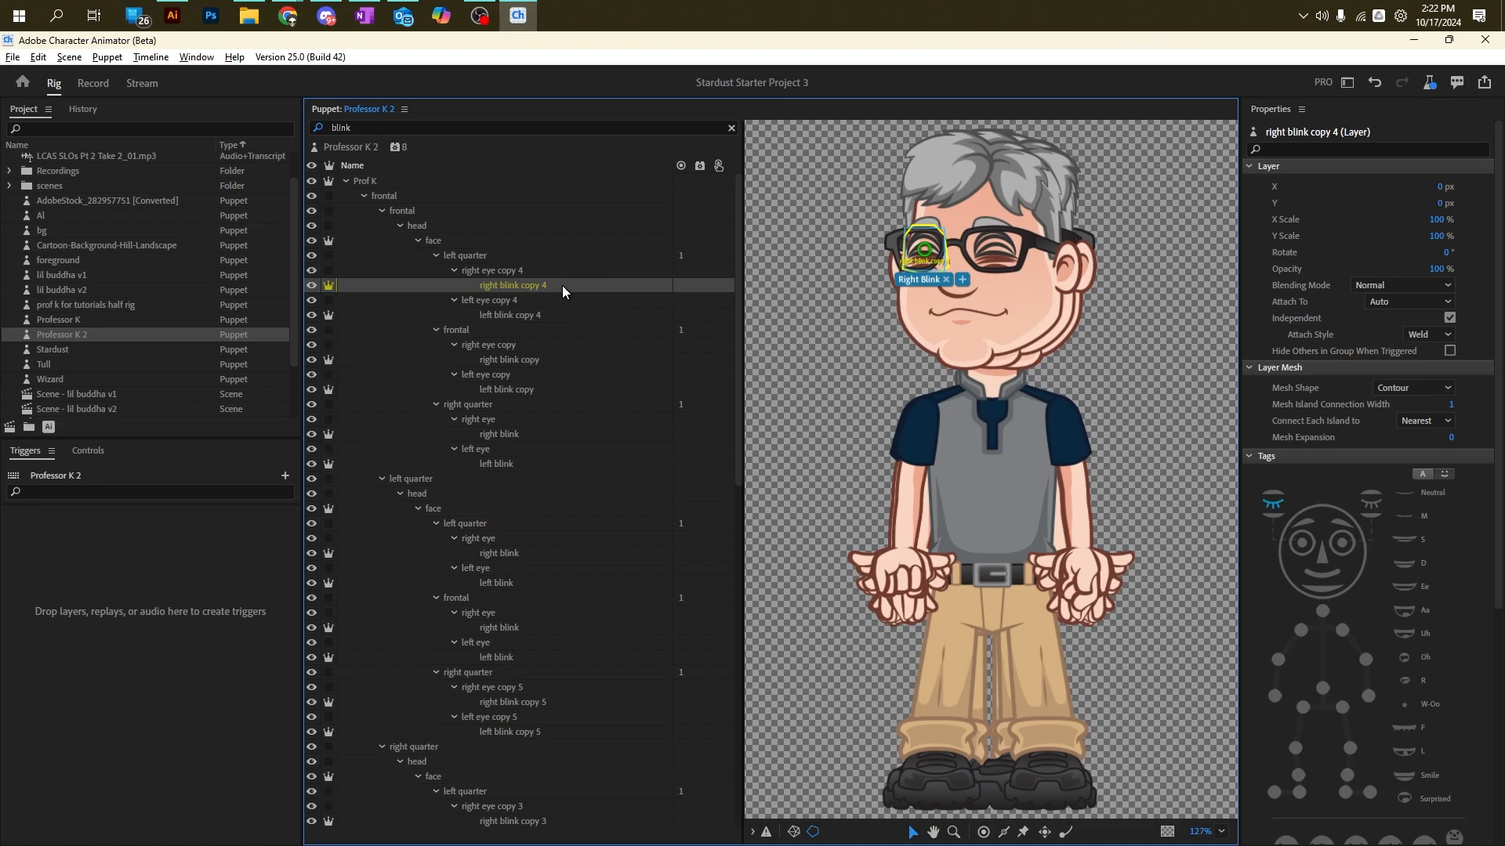
# Step: Add the remaining left and right blink layers of the inner frontal and left quarter views to the selection, through left blink copy 5
pyautogui.keyDown('ctrl'); pyautogui.click(521, 315); pyautogui.keyUp('ctrl')
pyautogui.keyDown('ctrl'); pyautogui.click(523, 360); pyautogui.keyUp('ctrl')
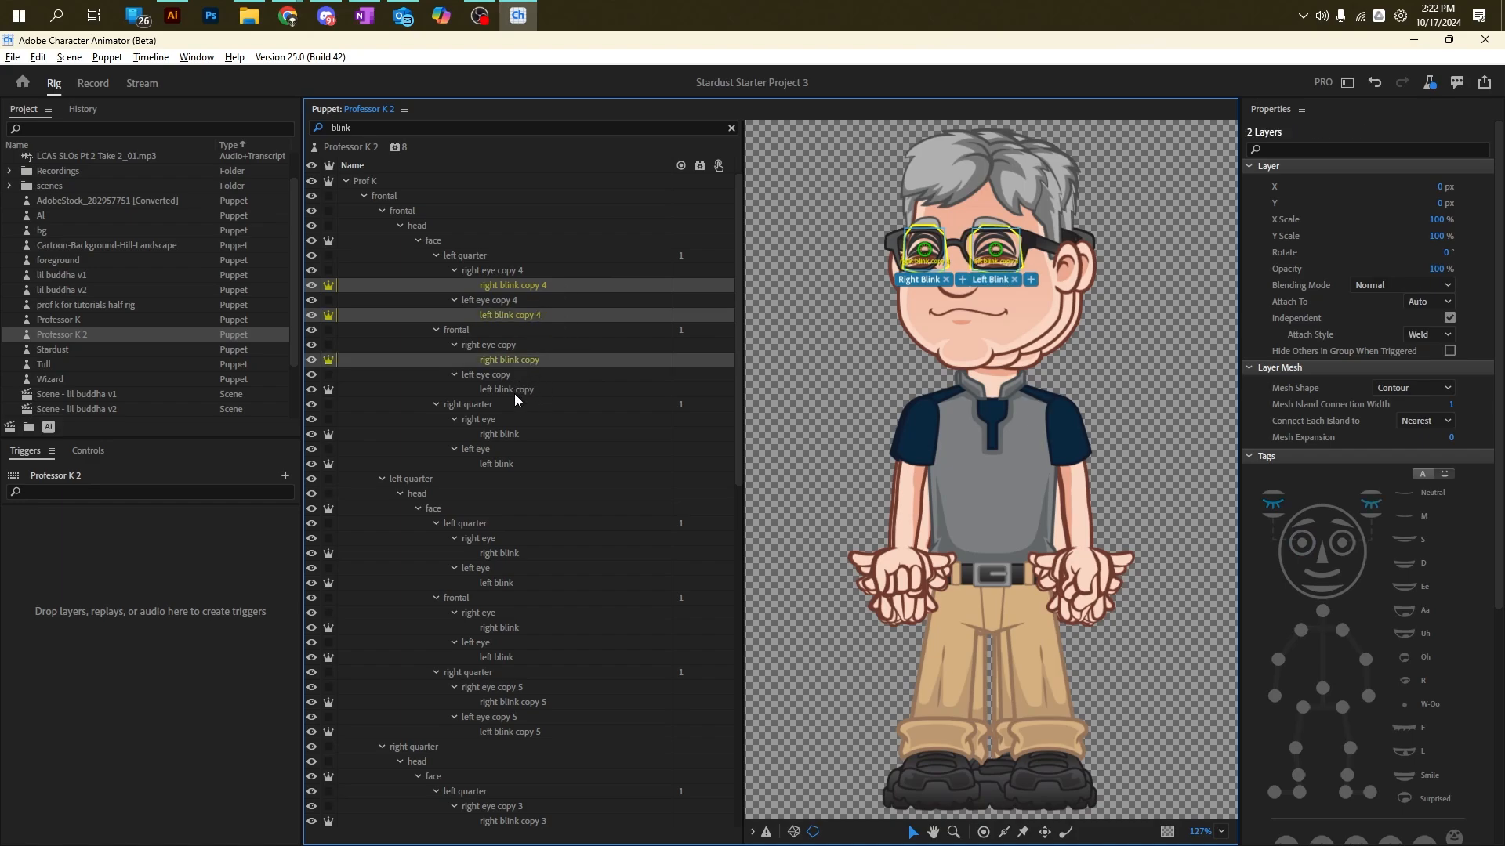
pyautogui.keyDown('ctrl'); pyautogui.click(514, 391); pyautogui.keyUp('ctrl')
pyautogui.keyDown('ctrl'); pyautogui.click(499, 436); pyautogui.keyUp('ctrl')
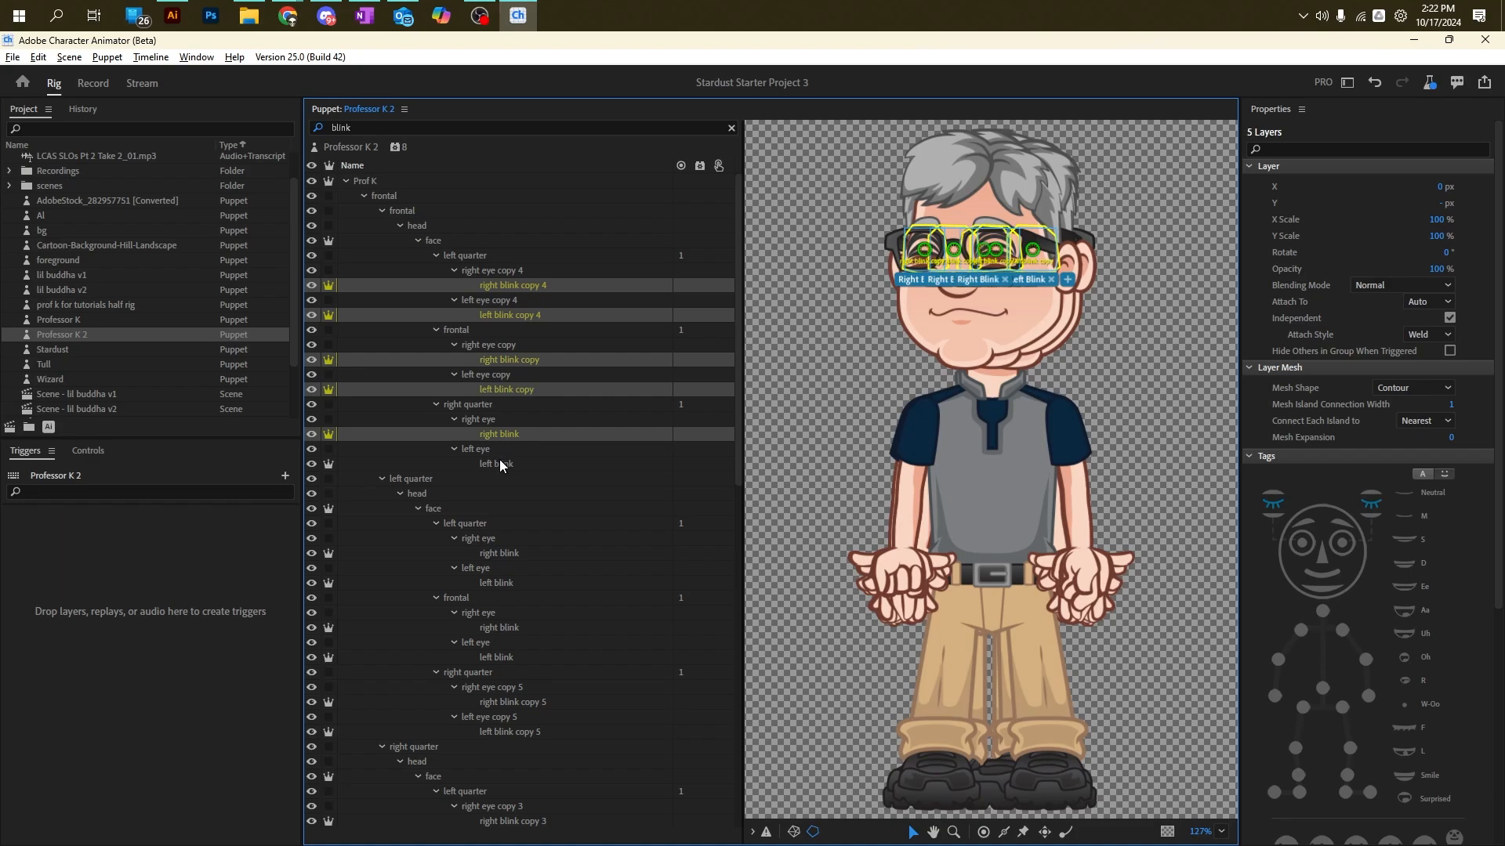
pyautogui.keyDown('ctrl'); pyautogui.click(500, 463); pyautogui.keyUp('ctrl')
pyautogui.keyDown('ctrl'); pyautogui.click(499, 553); pyautogui.keyUp('ctrl')
pyautogui.keyDown('ctrl'); pyautogui.click(500, 581); pyautogui.keyUp('ctrl')
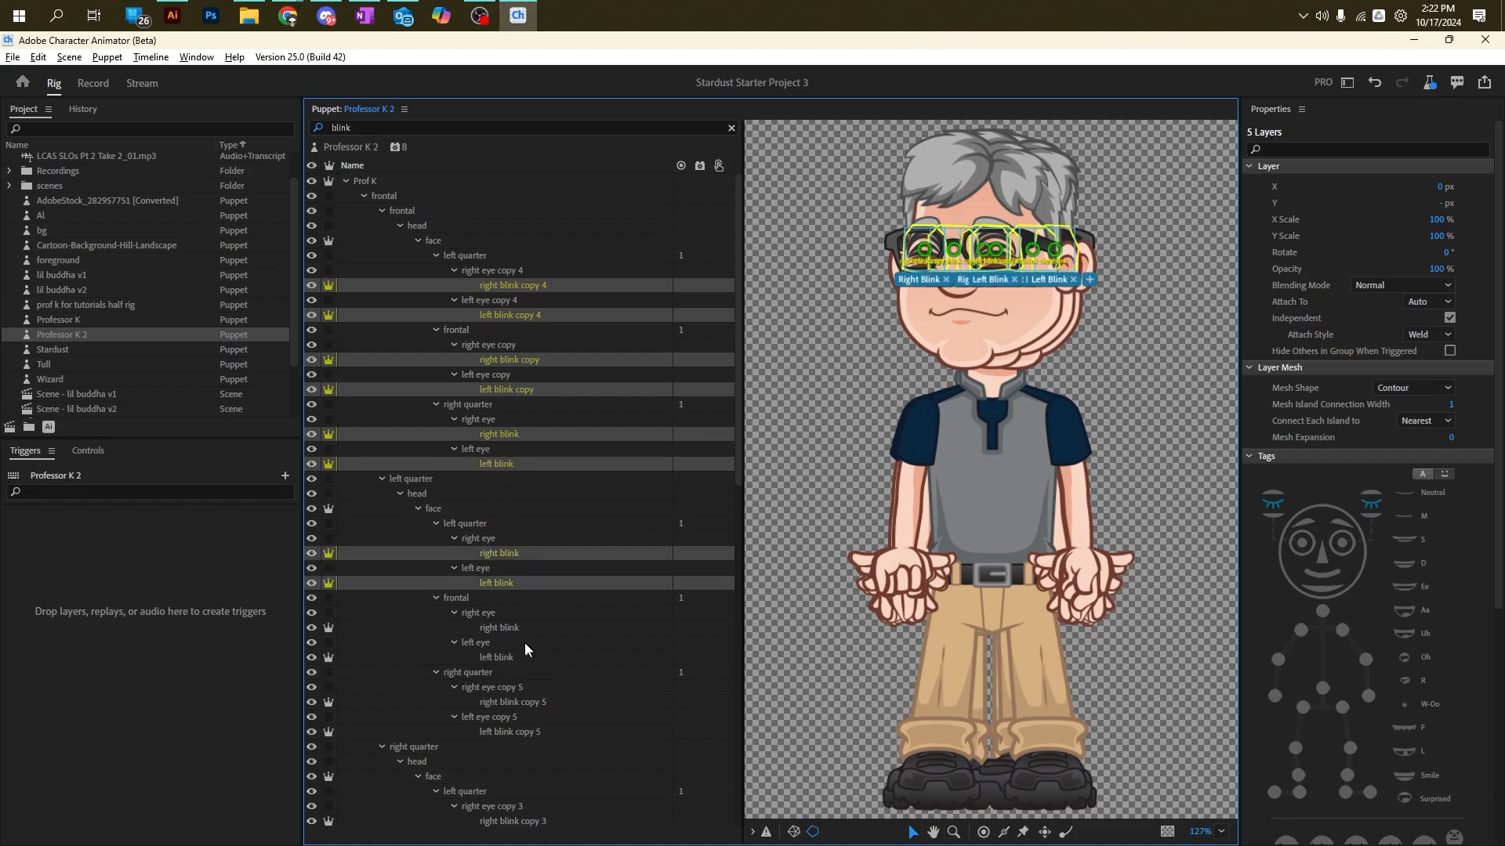
pyautogui.keyDown('ctrl'); pyautogui.click(499, 628); pyautogui.keyUp('ctrl')
pyautogui.keyDown('ctrl'); pyautogui.click(504, 660); pyautogui.keyUp('ctrl')
pyautogui.keyDown('ctrl'); pyautogui.click(520, 703); pyautogui.keyUp('ctrl')
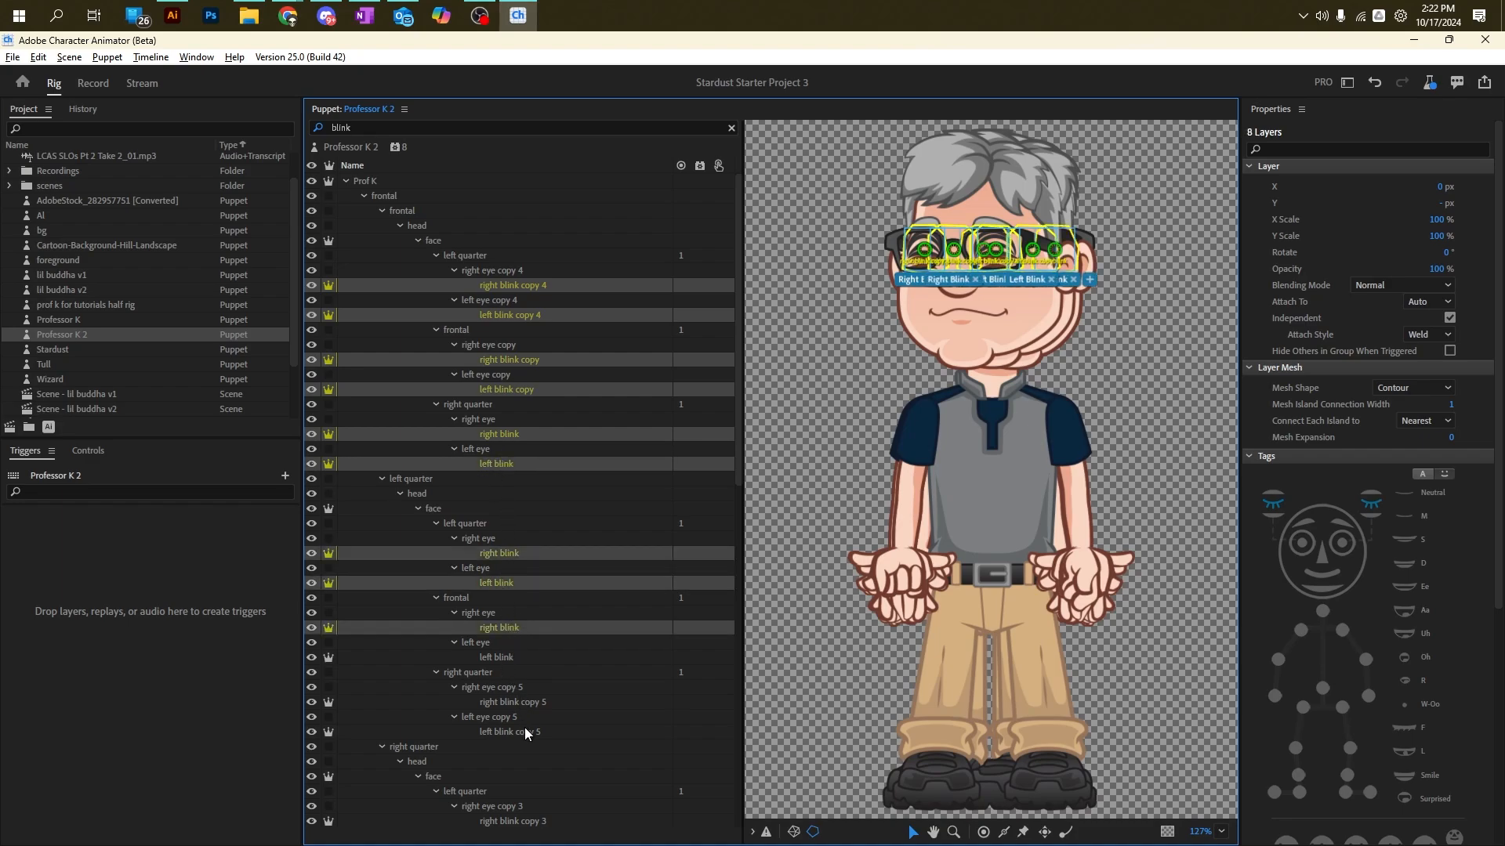
pyautogui.keyDown('ctrl'); pyautogui.click(528, 732); pyautogui.keyUp('ctrl')
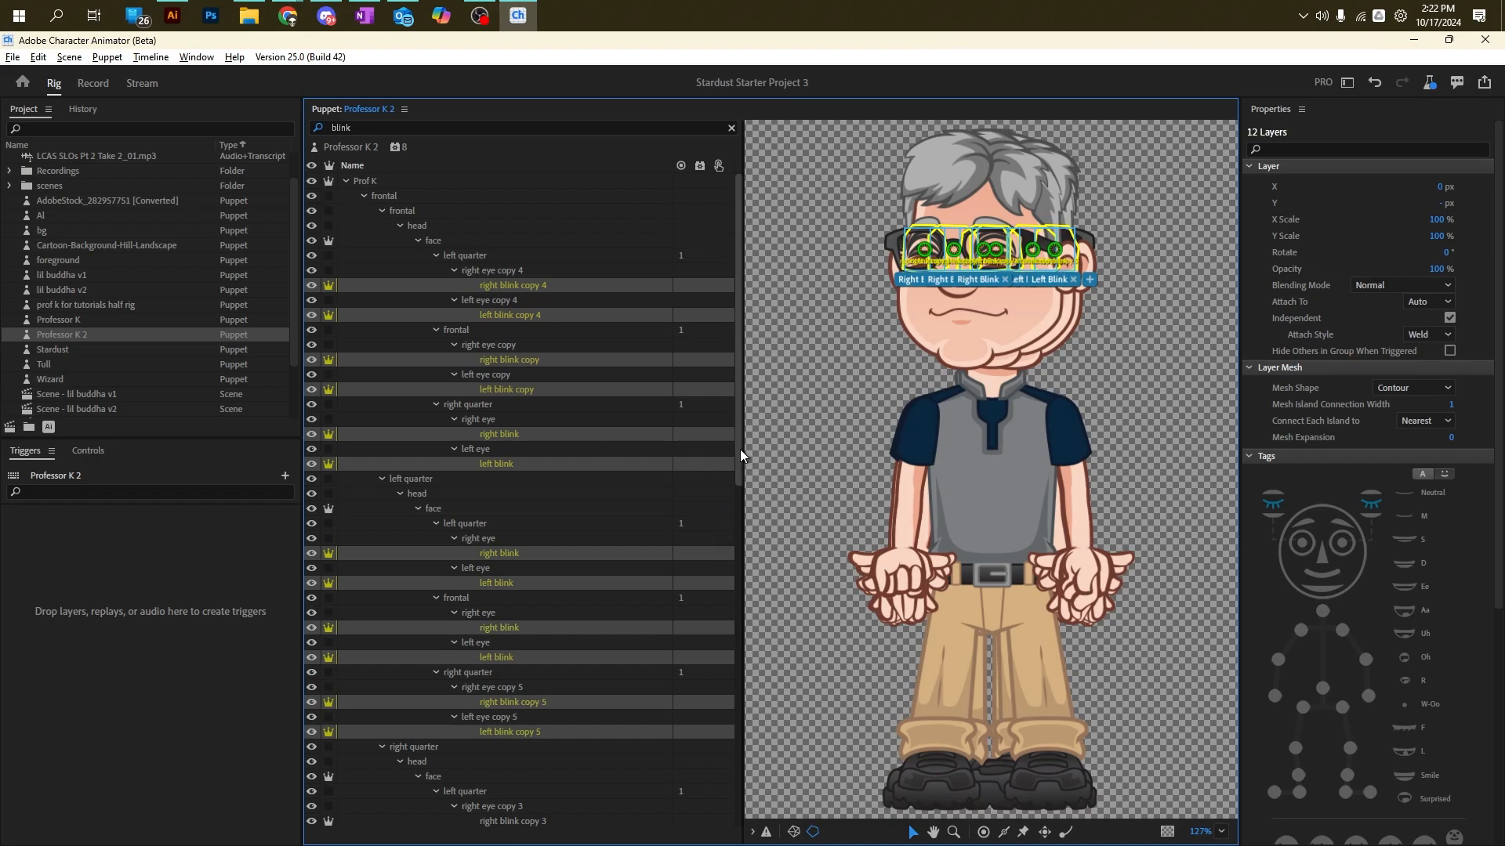
# Step: Add the left and right blink layers of the right quarter and left profile views to the selection
pyautogui.moveTo(740, 449); pyautogui.dragTo(738, 639)
pyautogui.scroll(-4, 721, 658)
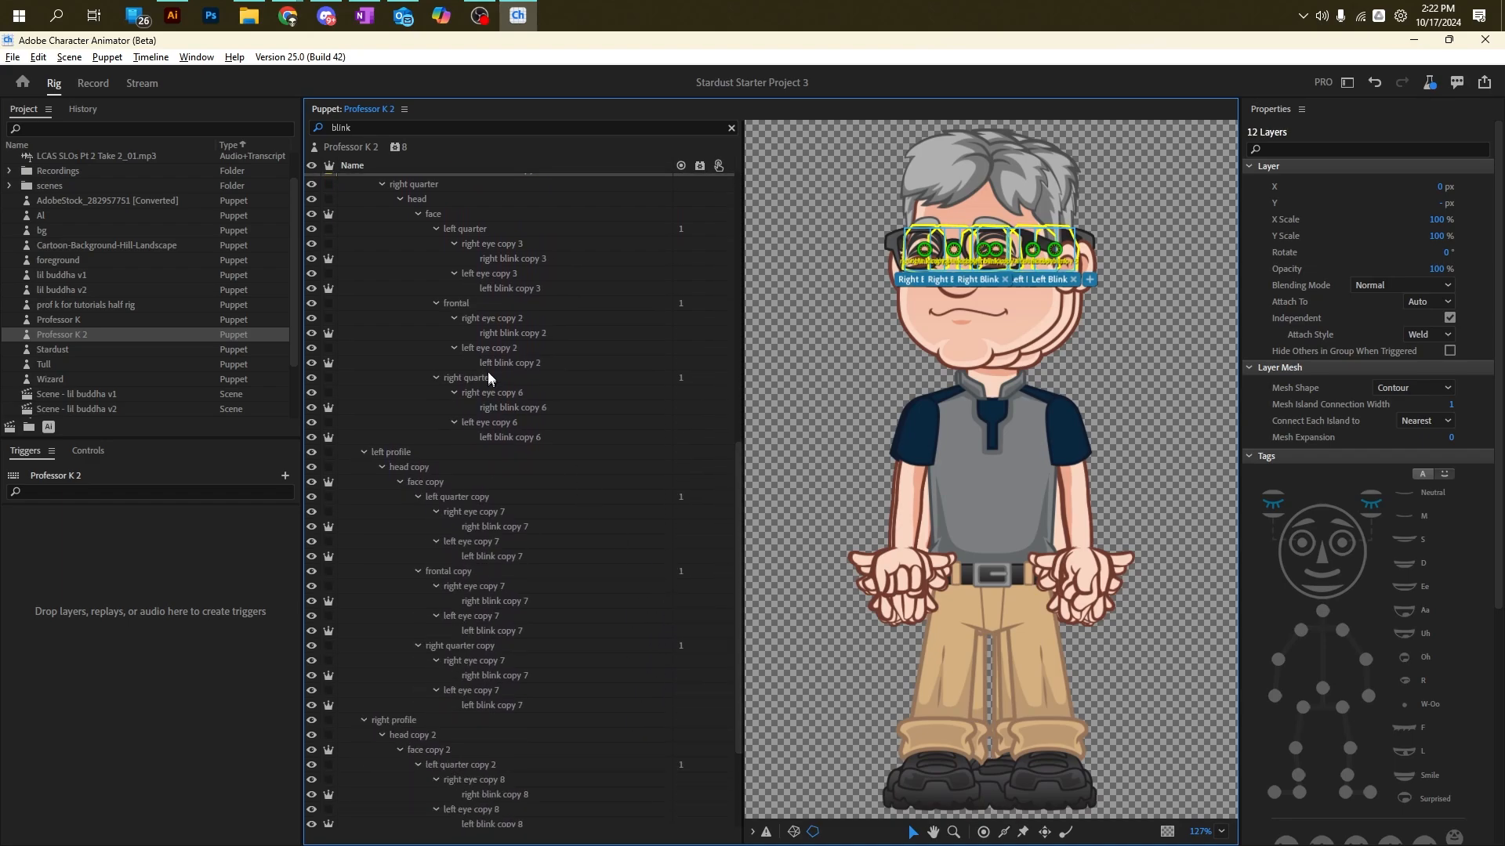
pyautogui.keyDown('ctrl'); pyautogui.click(531, 259); pyautogui.keyUp('ctrl')
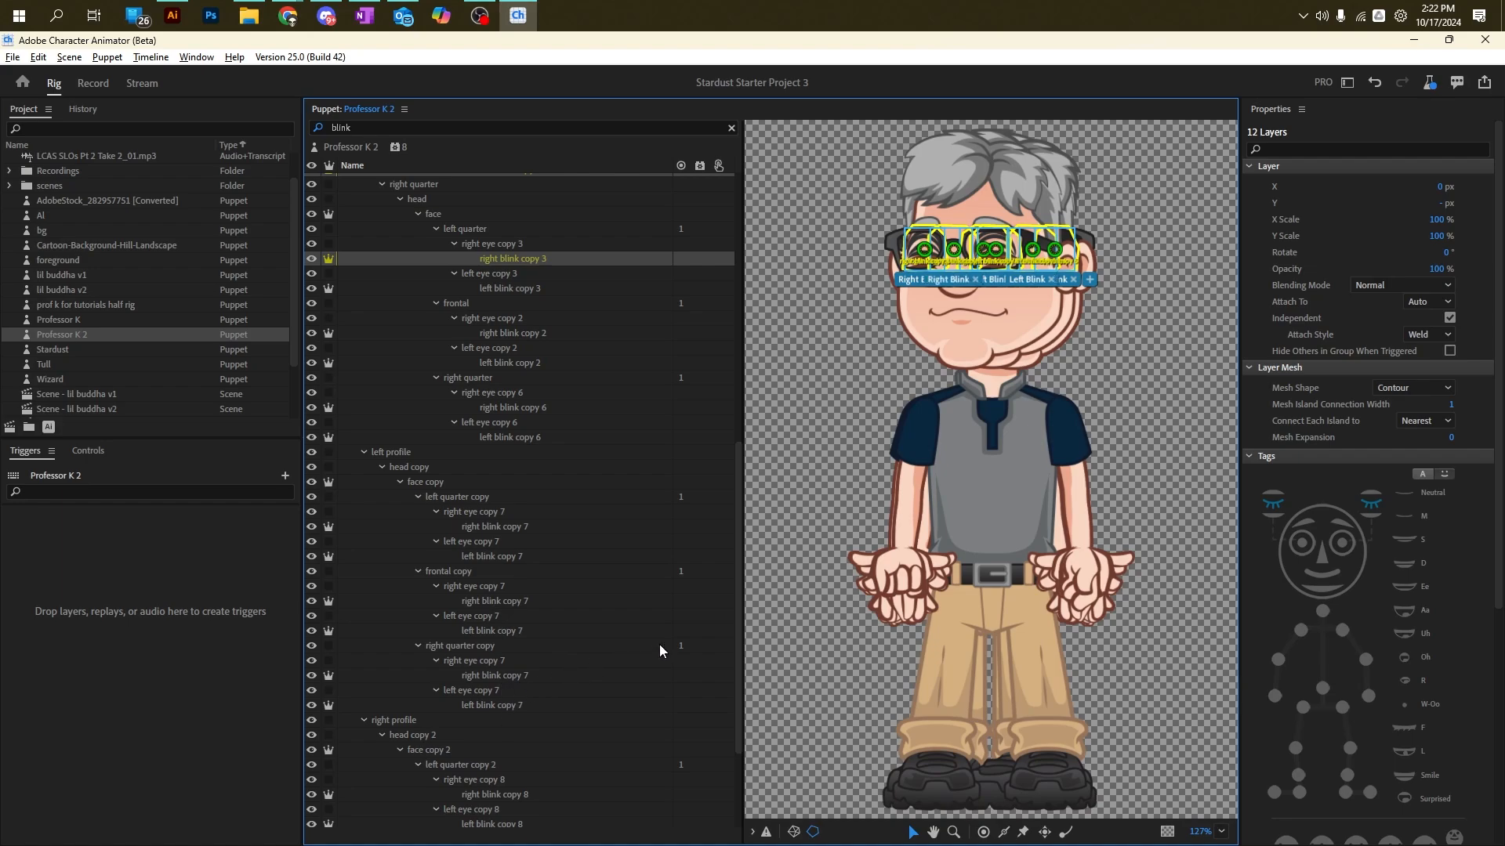
pyautogui.keyDown('shift'); pyautogui.click(559, 526); pyautogui.keyUp('shift')
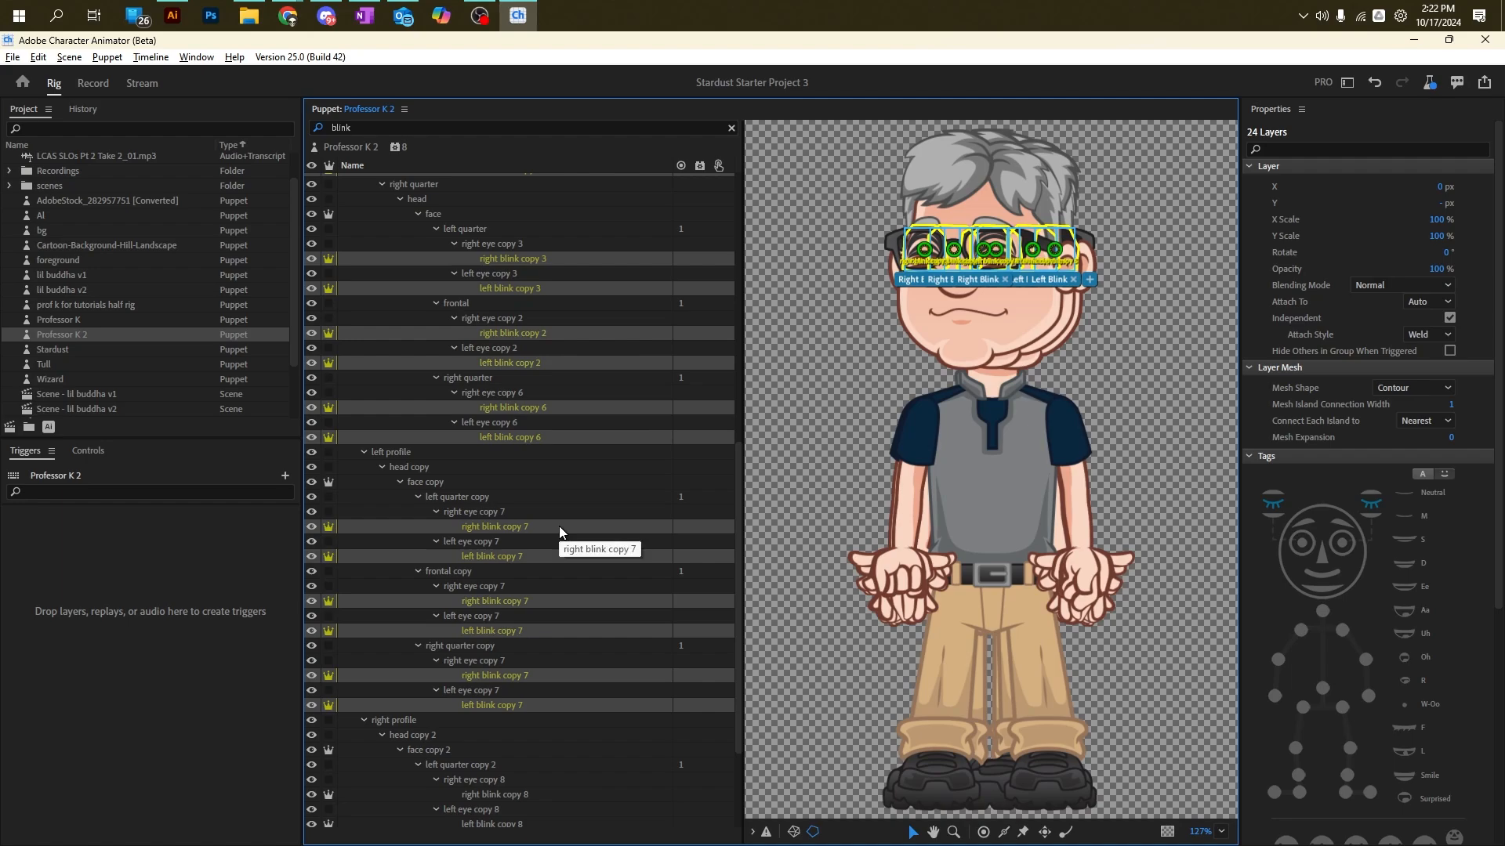
# Step: Add all left and right blink copy 8 layers of the right profile view to the selection
pyautogui.scroll(-2, 560, 526)
pyautogui.scroll(-2, 559, 530)
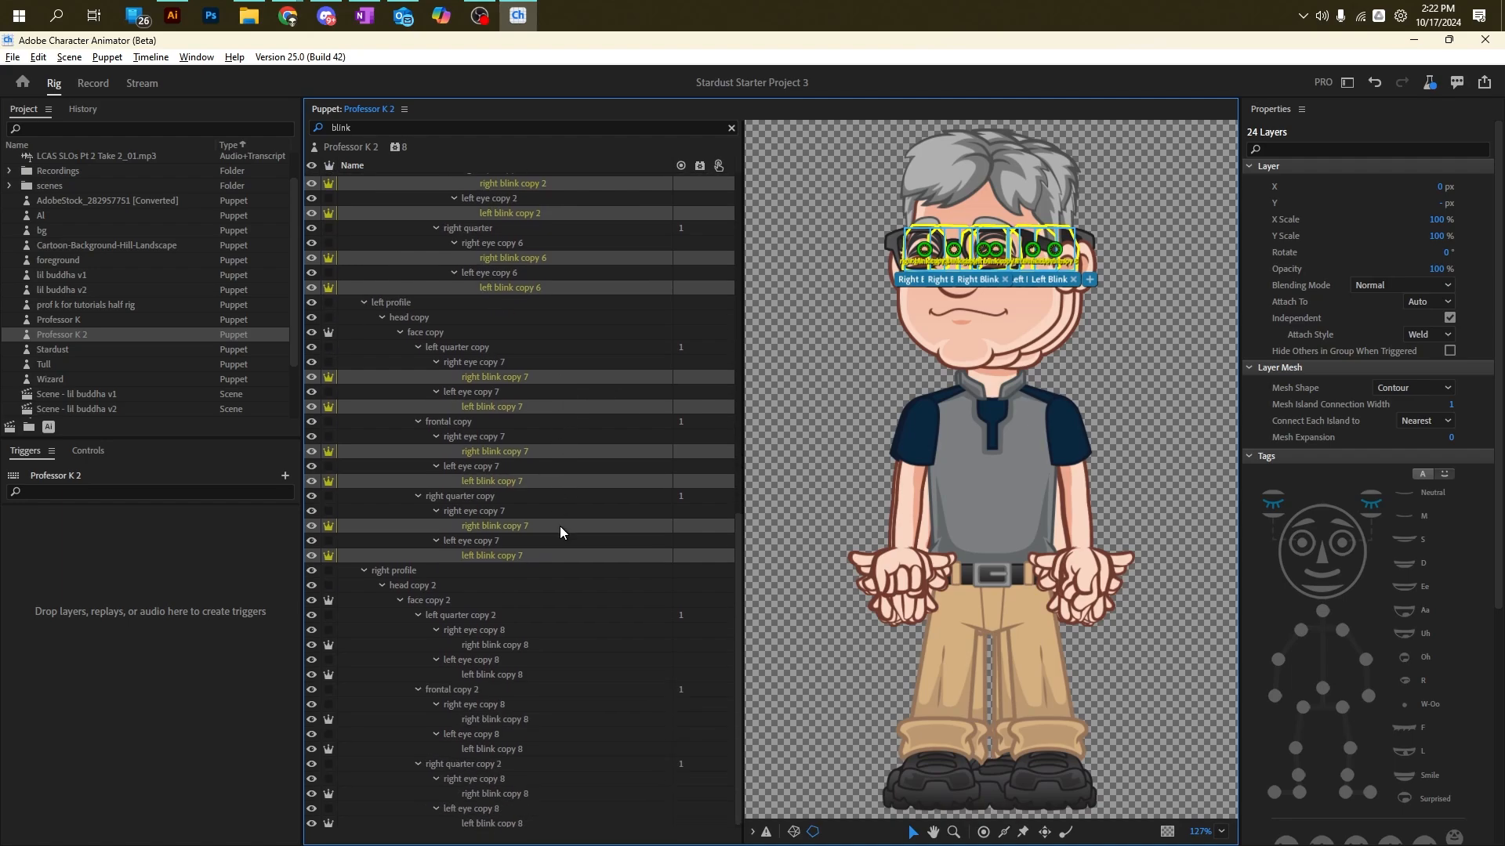
pyautogui.keyDown('shift'); pyautogui.click(506, 644); pyautogui.keyUp('shift')
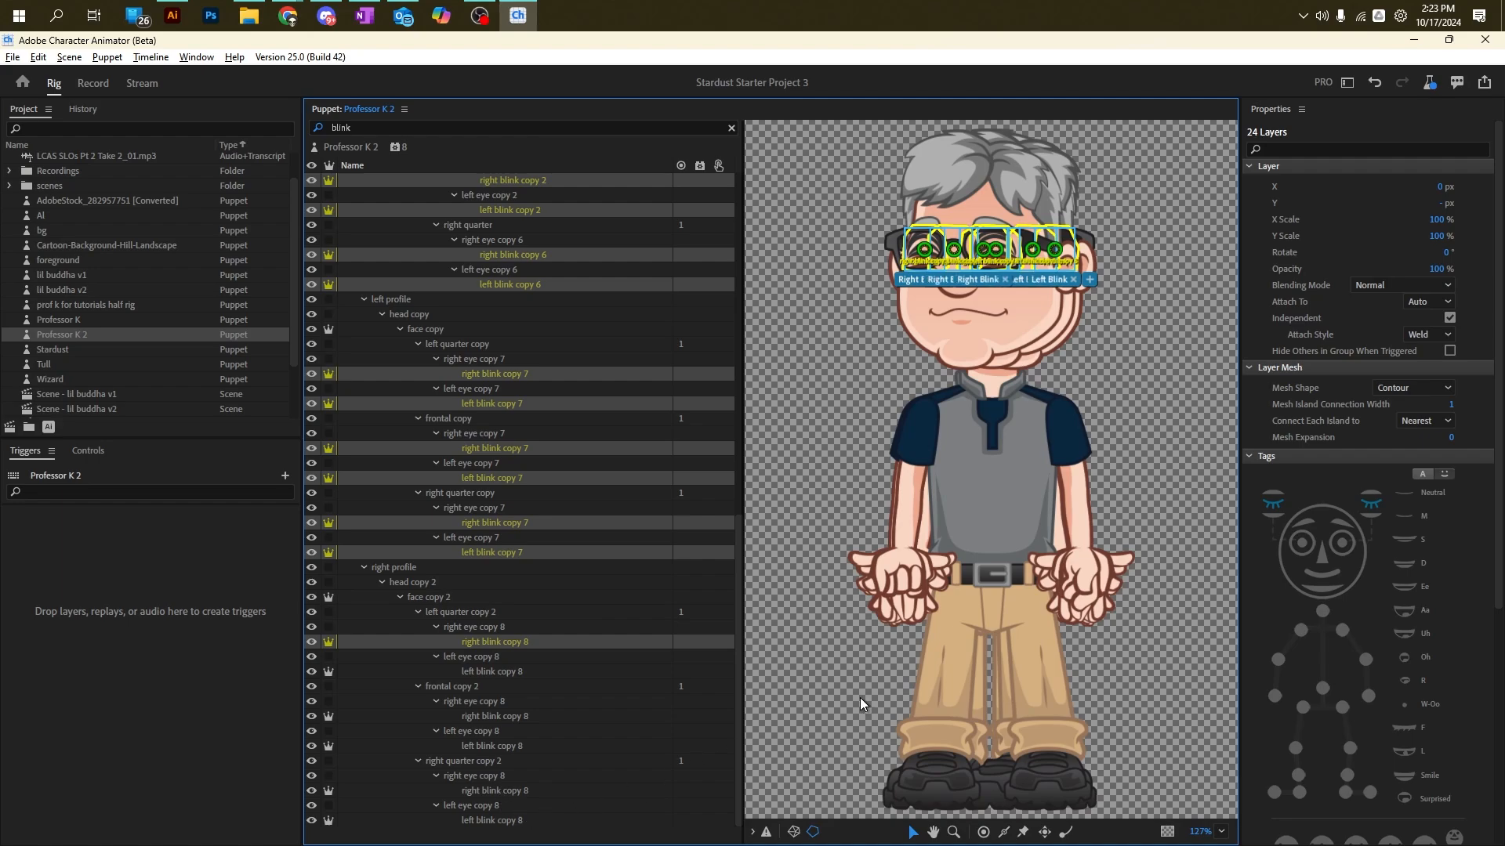
pyautogui.moveTo(709, 667); pyautogui.dragTo(186, 454)
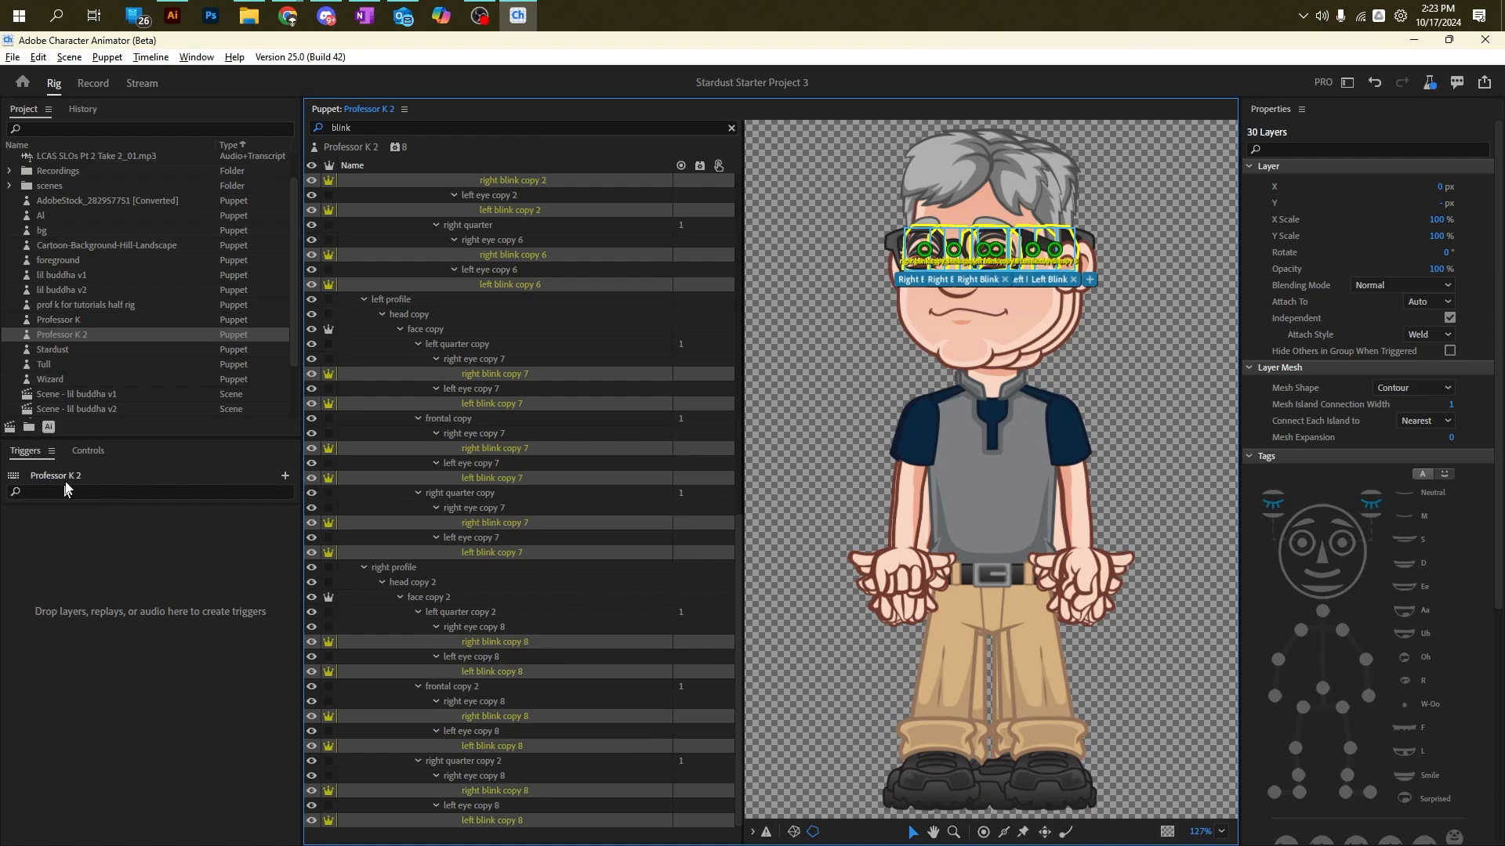
# Step: Create a new trigger for the puppet and assign all the selected blink layers to it
pyautogui.click(285, 476)
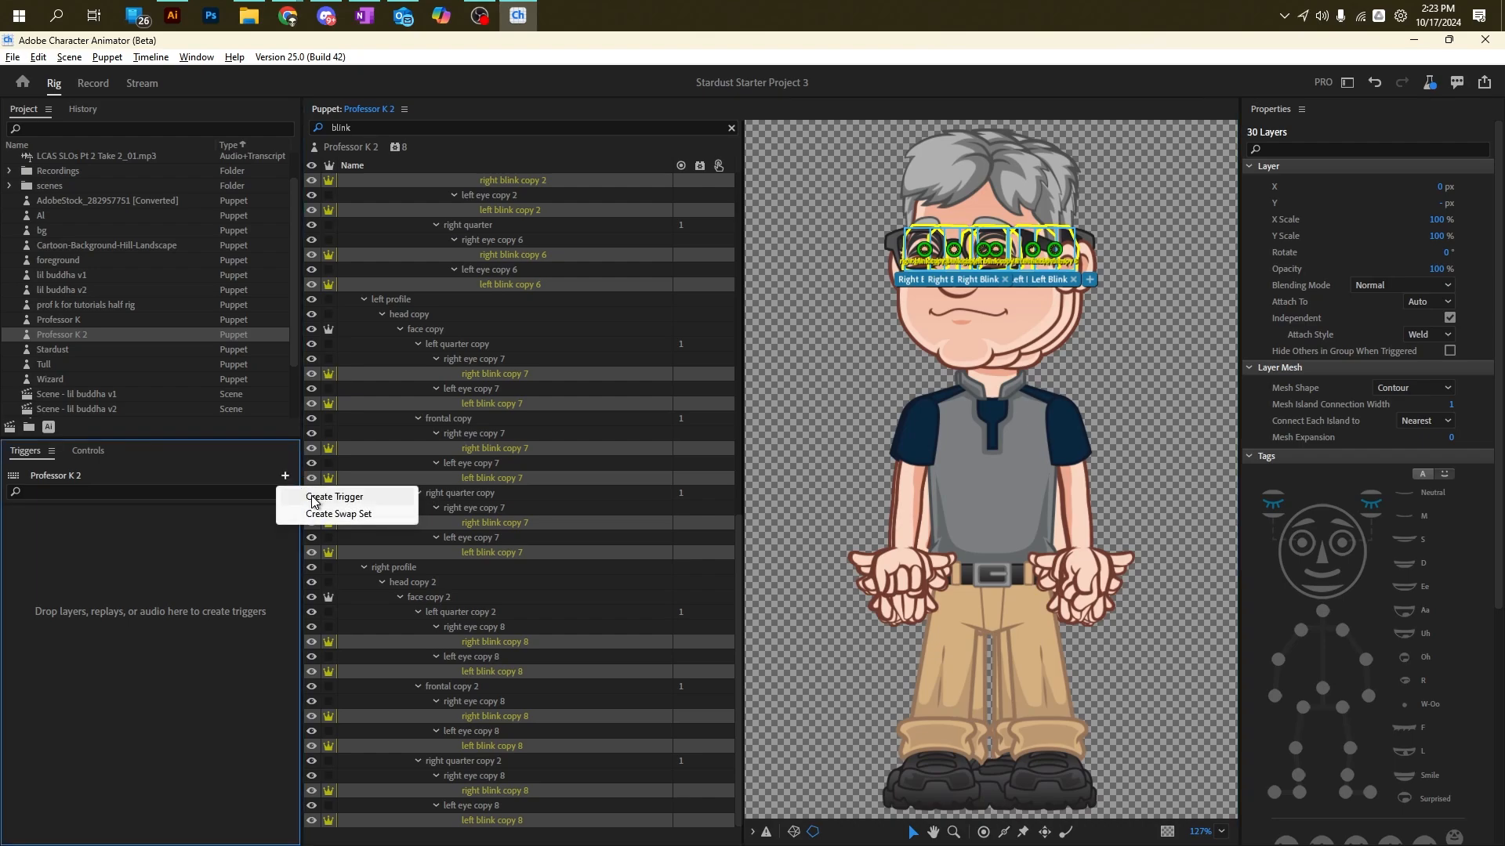
pyautogui.click(312, 502)
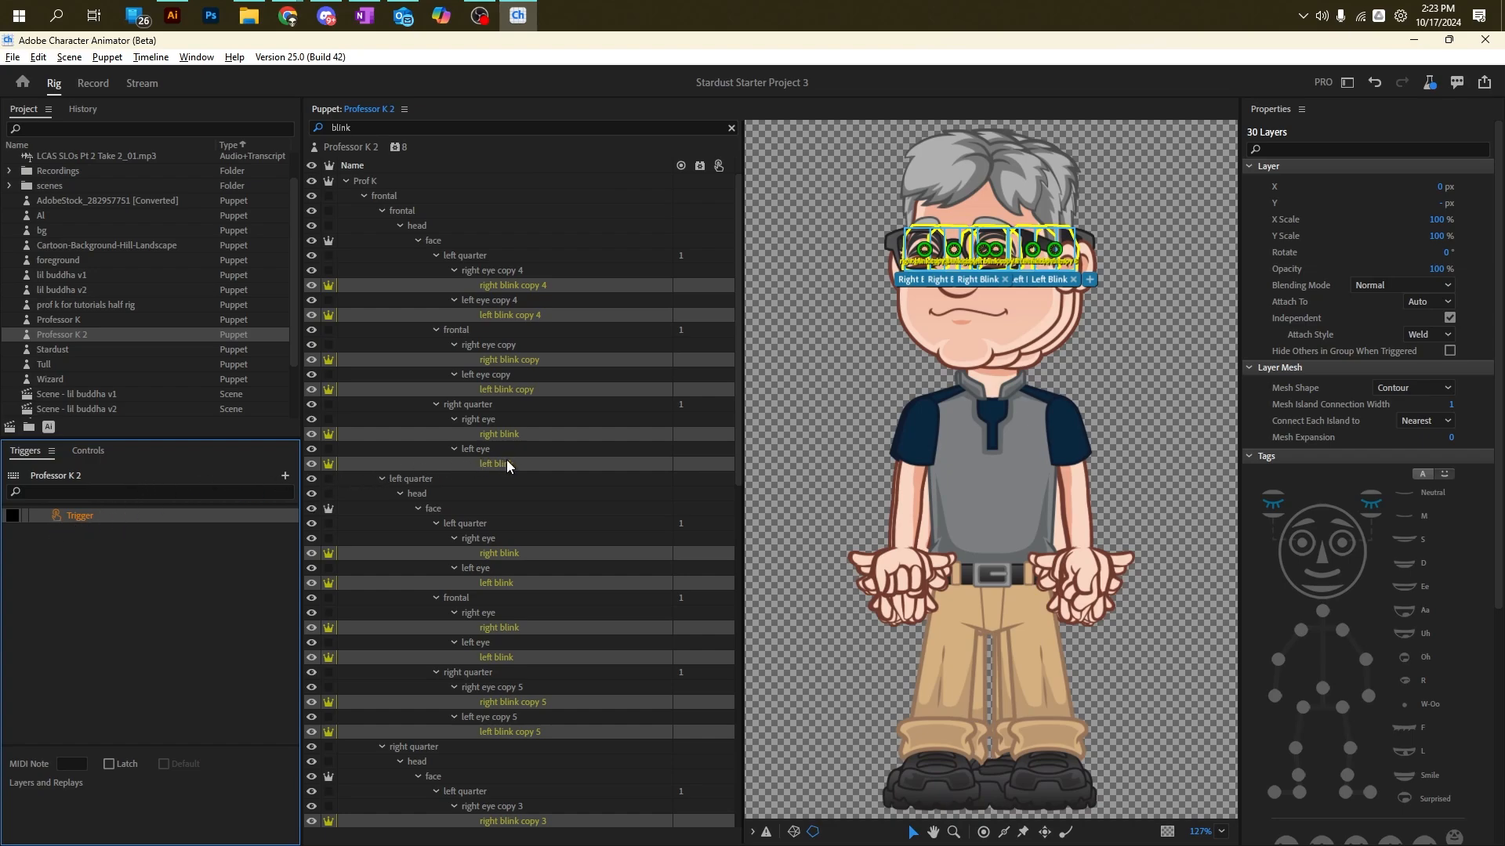
pyautogui.moveTo(506, 460); pyautogui.dragTo(75, 516)
# Step: Rename the new trigger to "blink"
pyautogui.rightClick(76, 516)
pyautogui.click(118, 529)
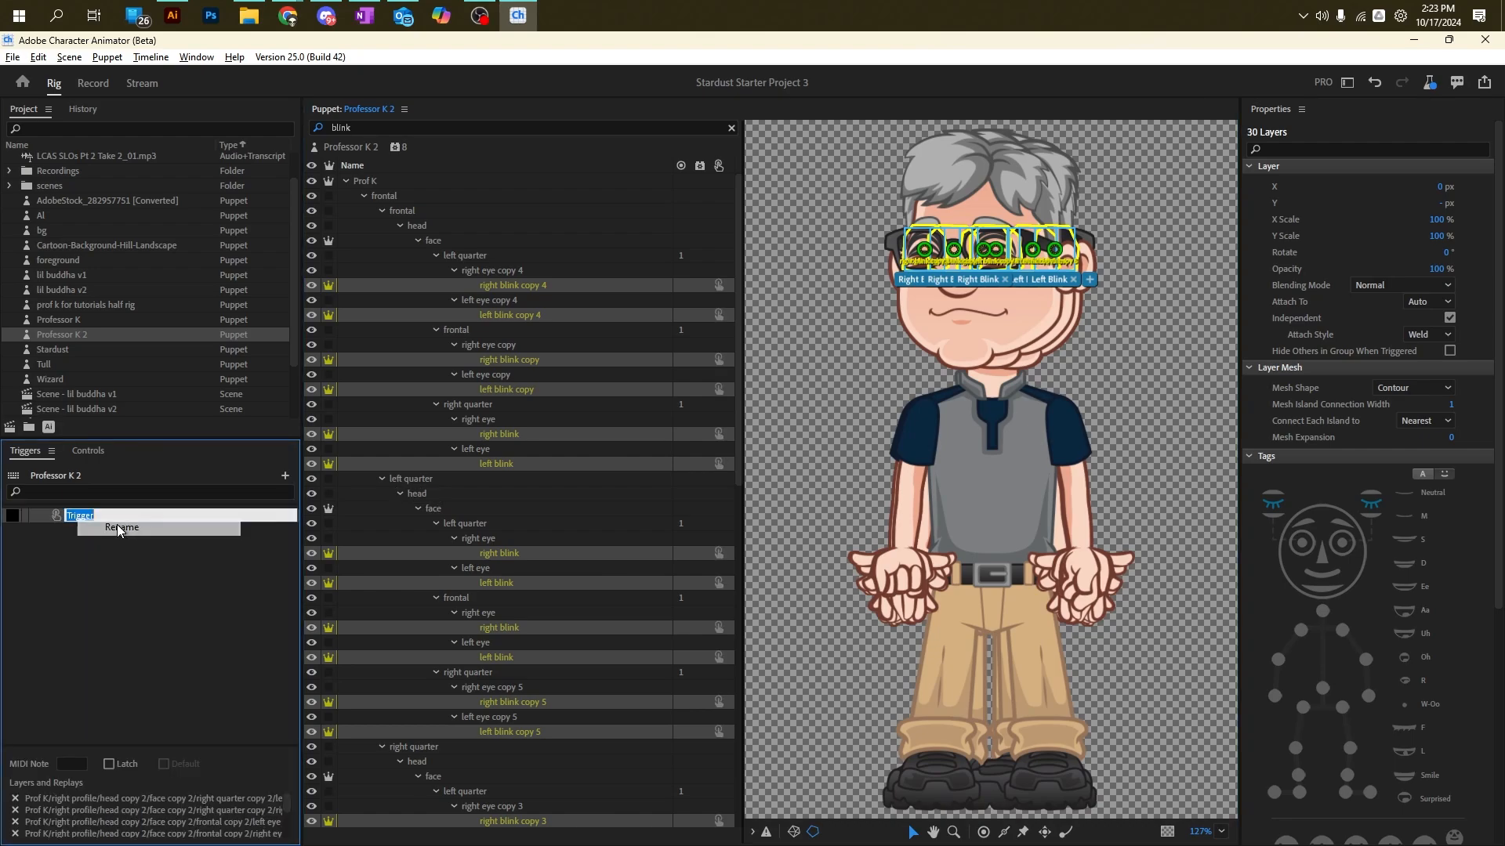
pyautogui.write('bli')
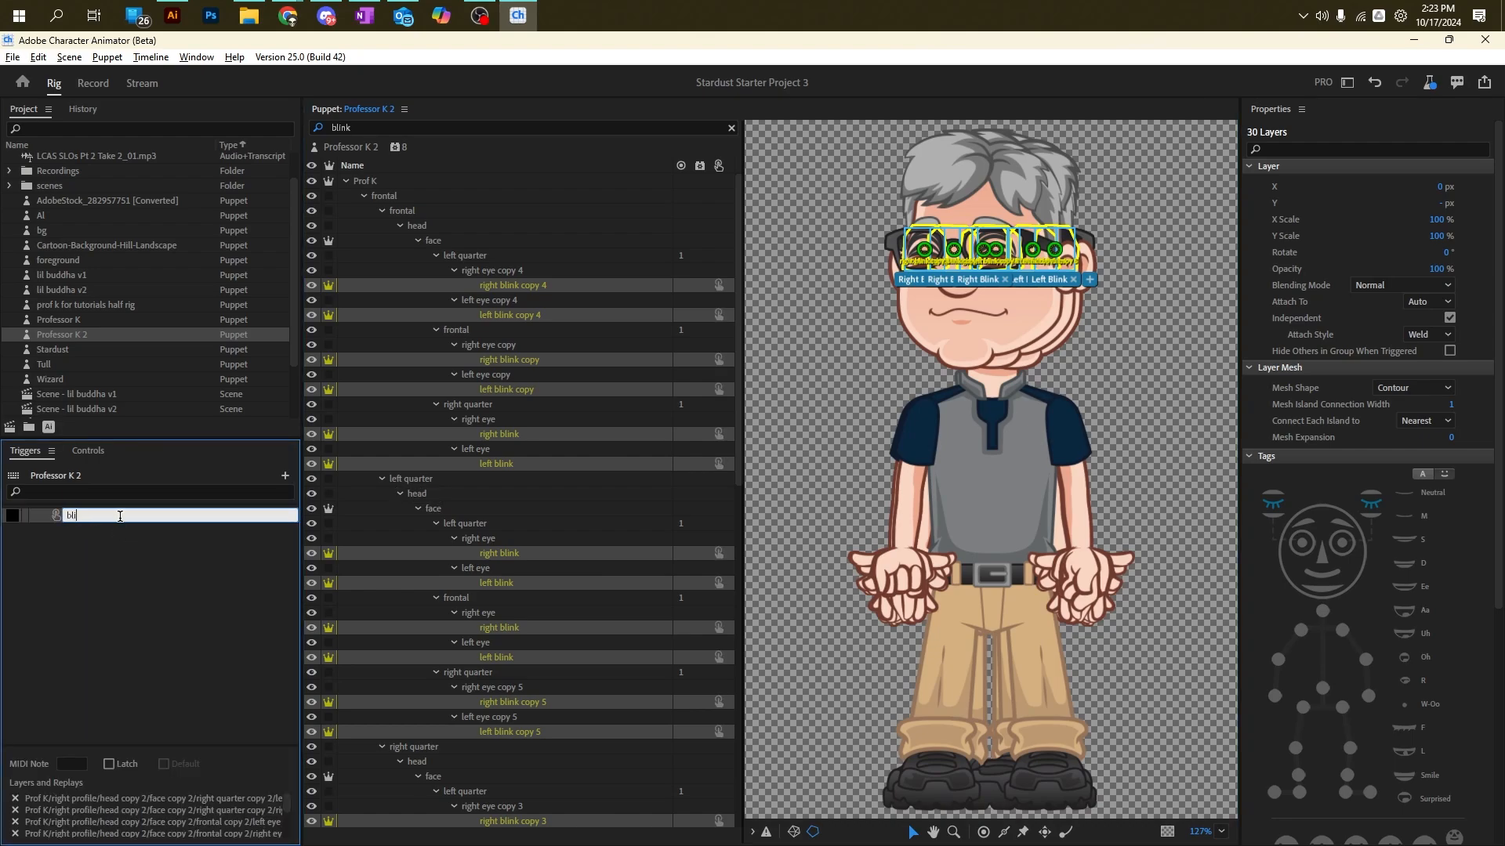
pyautogui.write('nk')
pyautogui.click(110, 540)
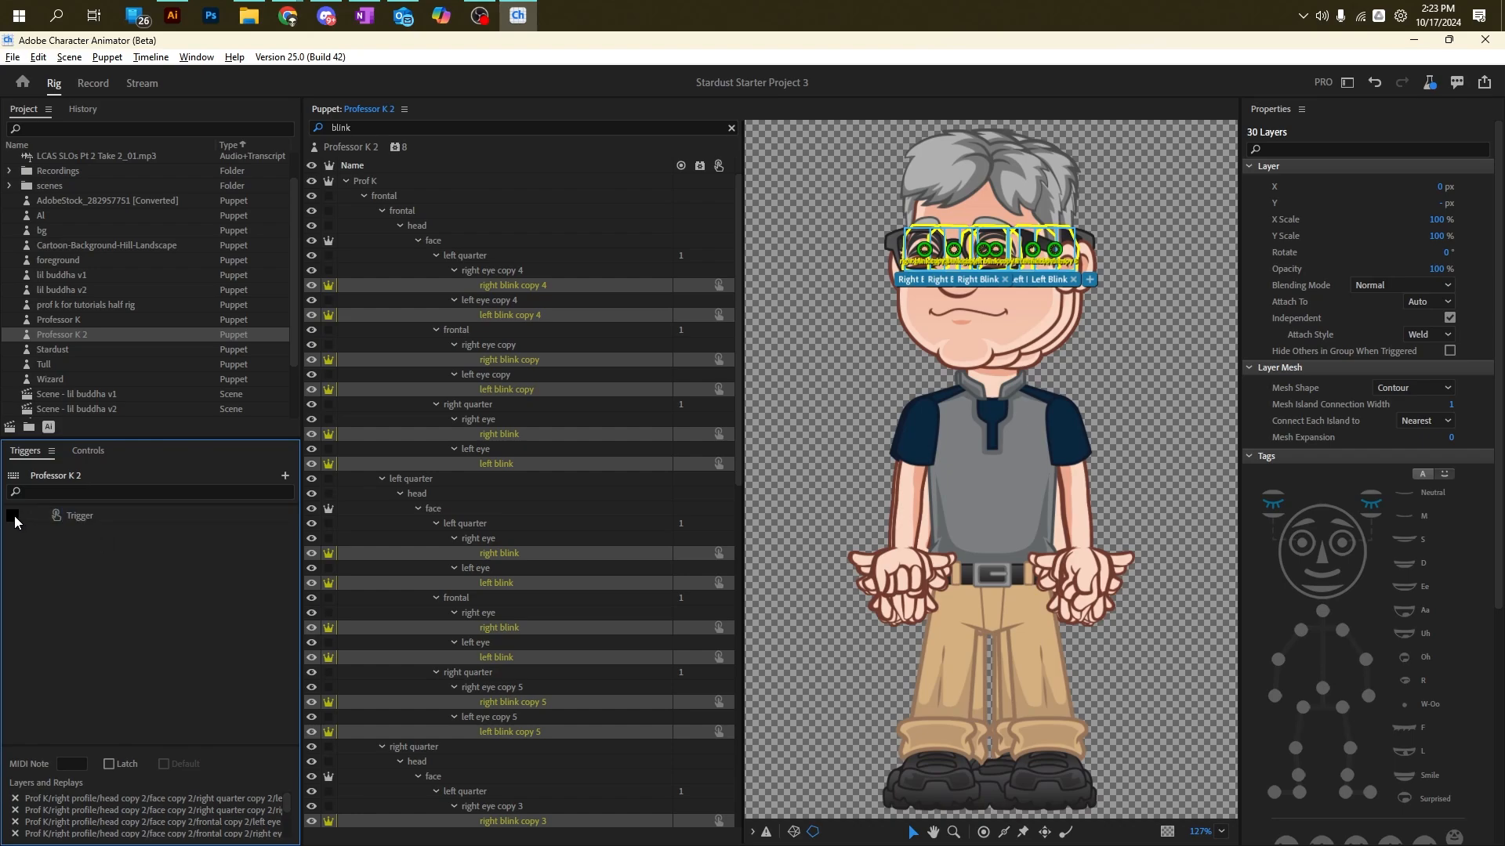
# Step: Assign the 1 key to the blink trigger and enable Latch for it
pyautogui.click(14, 515)
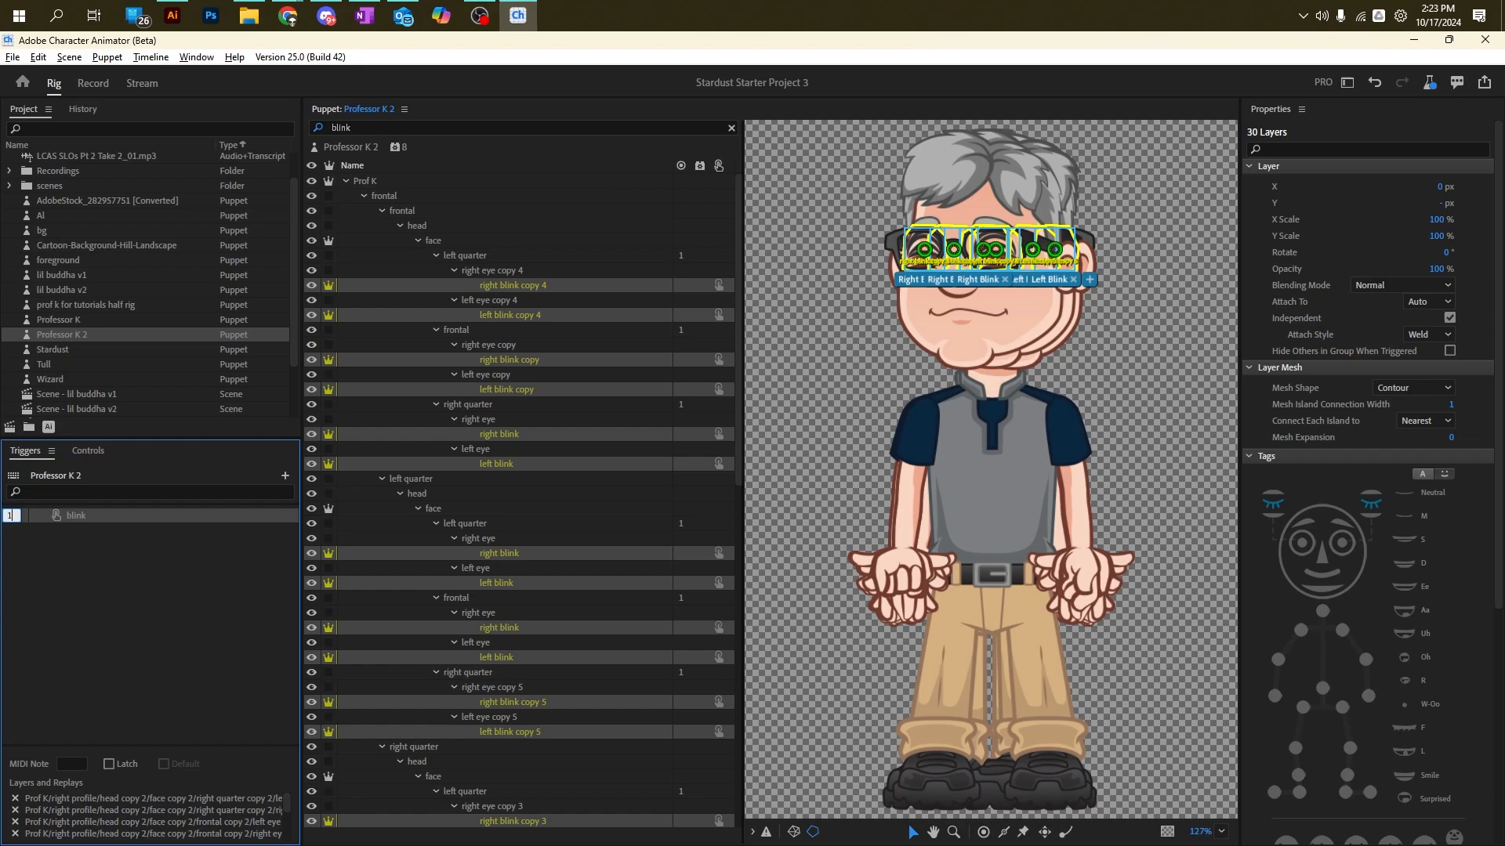
pyautogui.click(88, 566)
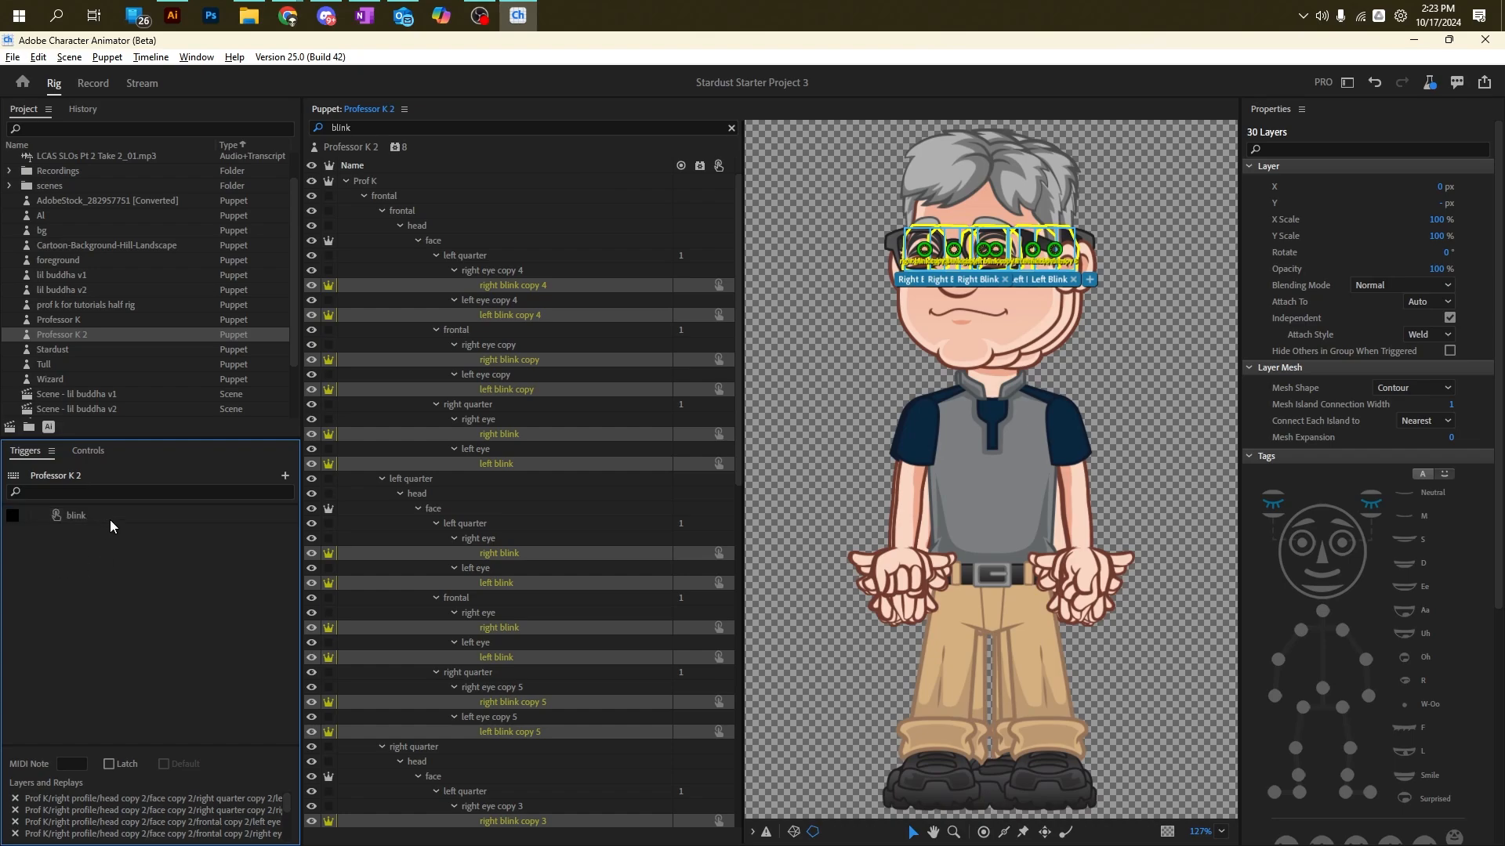
pyautogui.click(91, 522)
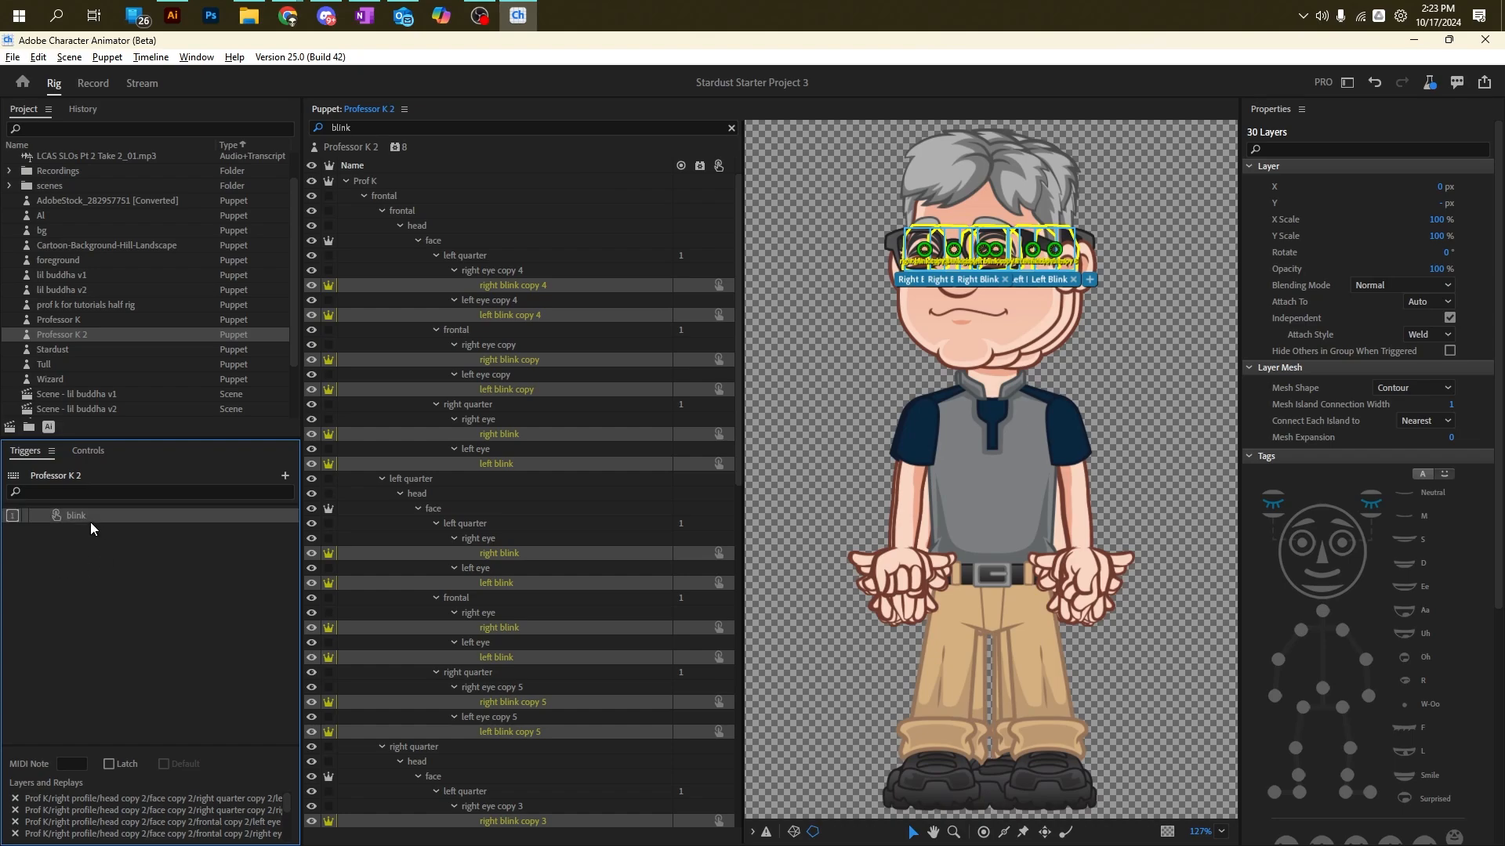
pyautogui.click(109, 764)
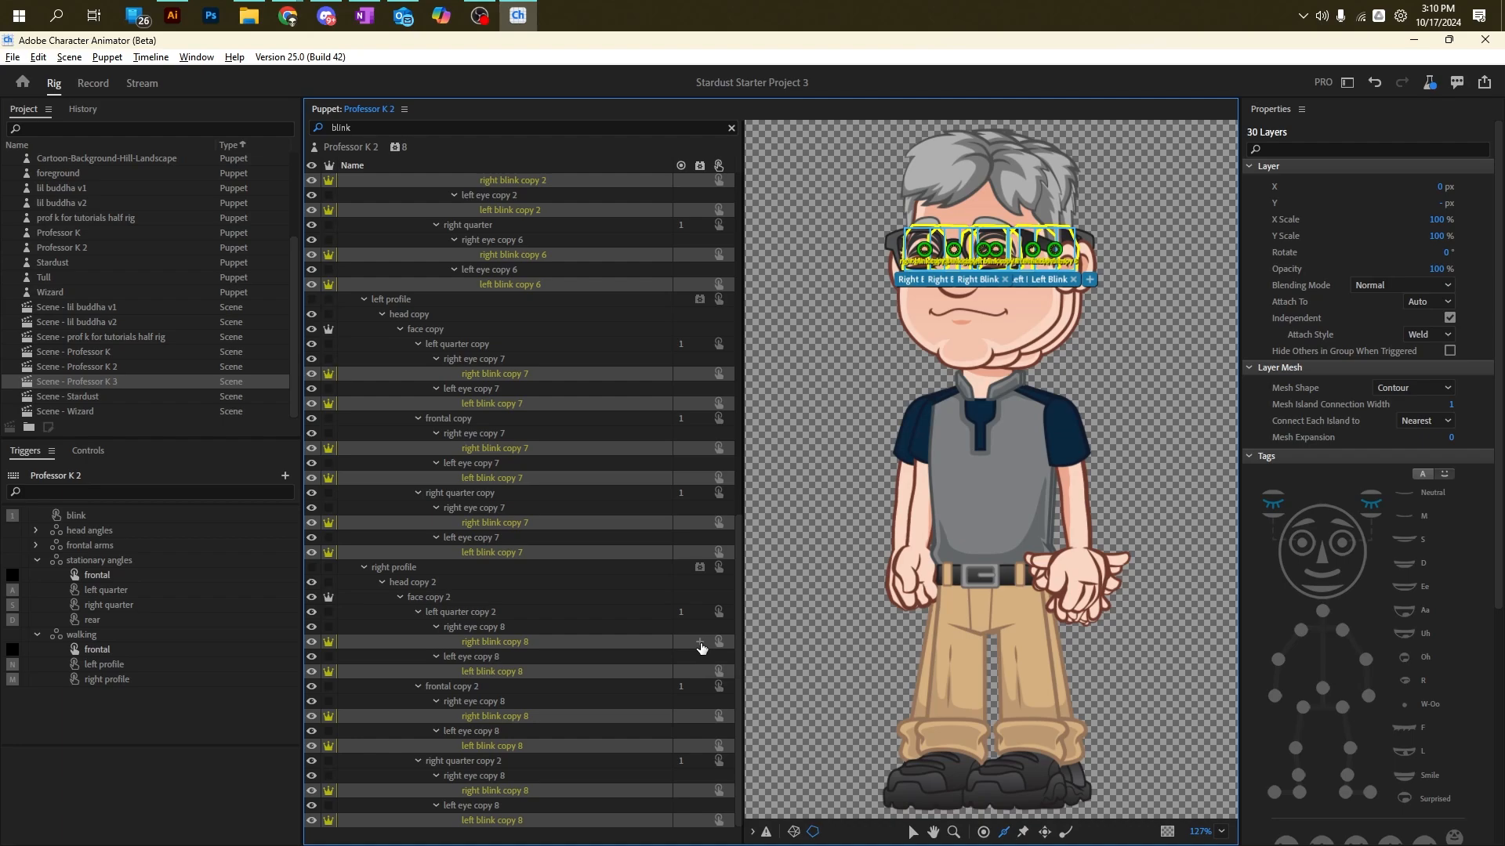
# Step: Add the Cycle Layers behavior to the selected blink layers and enable Forward and Reverse and Hold on Last Layer, keeping the top-to-bottom layer order
pyautogui.click(700, 643)
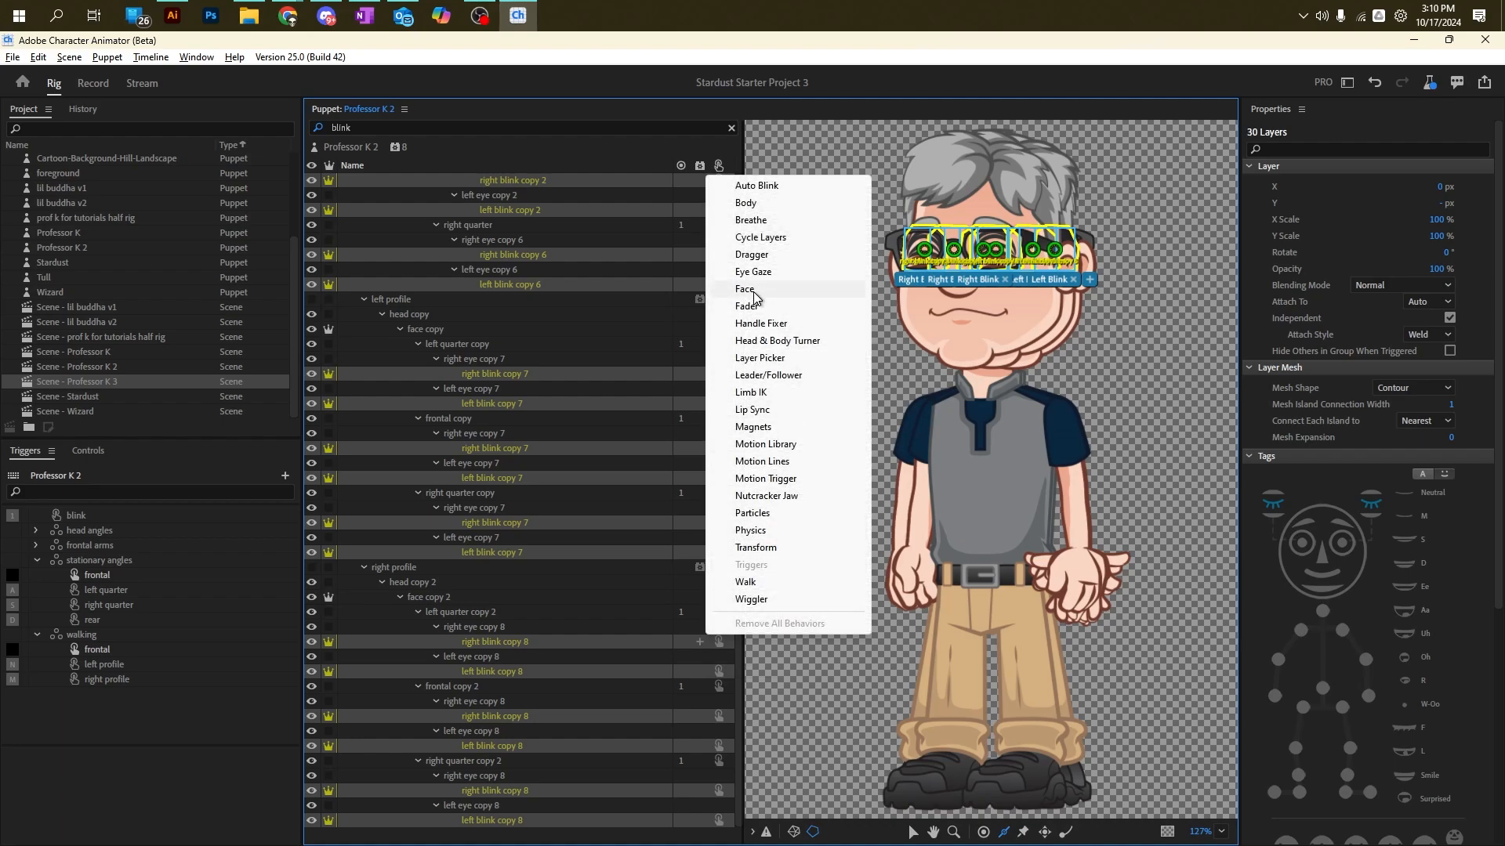
pyautogui.click(768, 236)
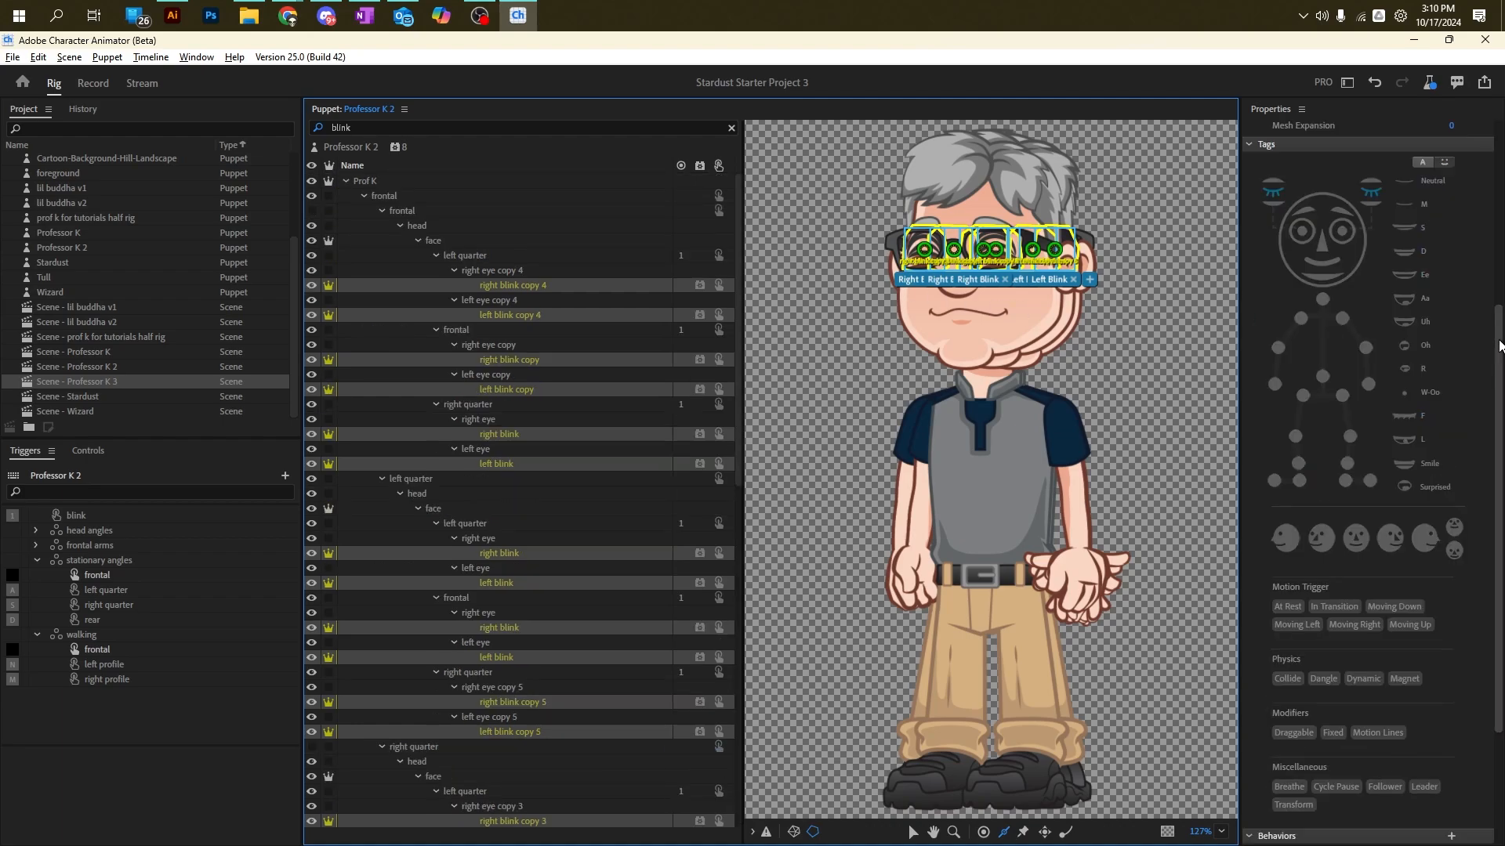
pyautogui.moveTo(1498, 345); pyautogui.dragTo(1496, 458)
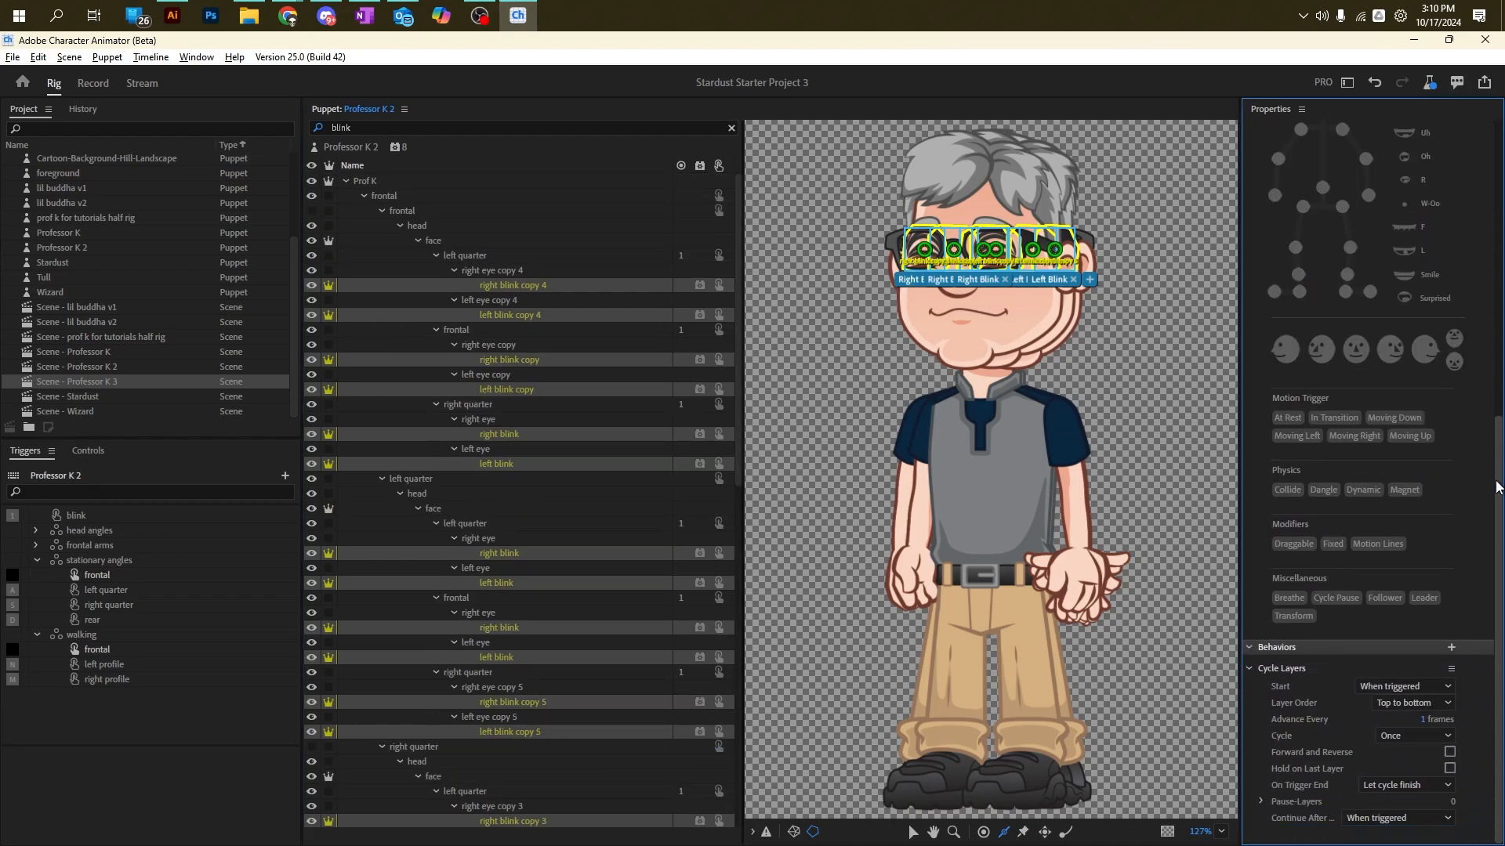
pyautogui.click(1427, 702)
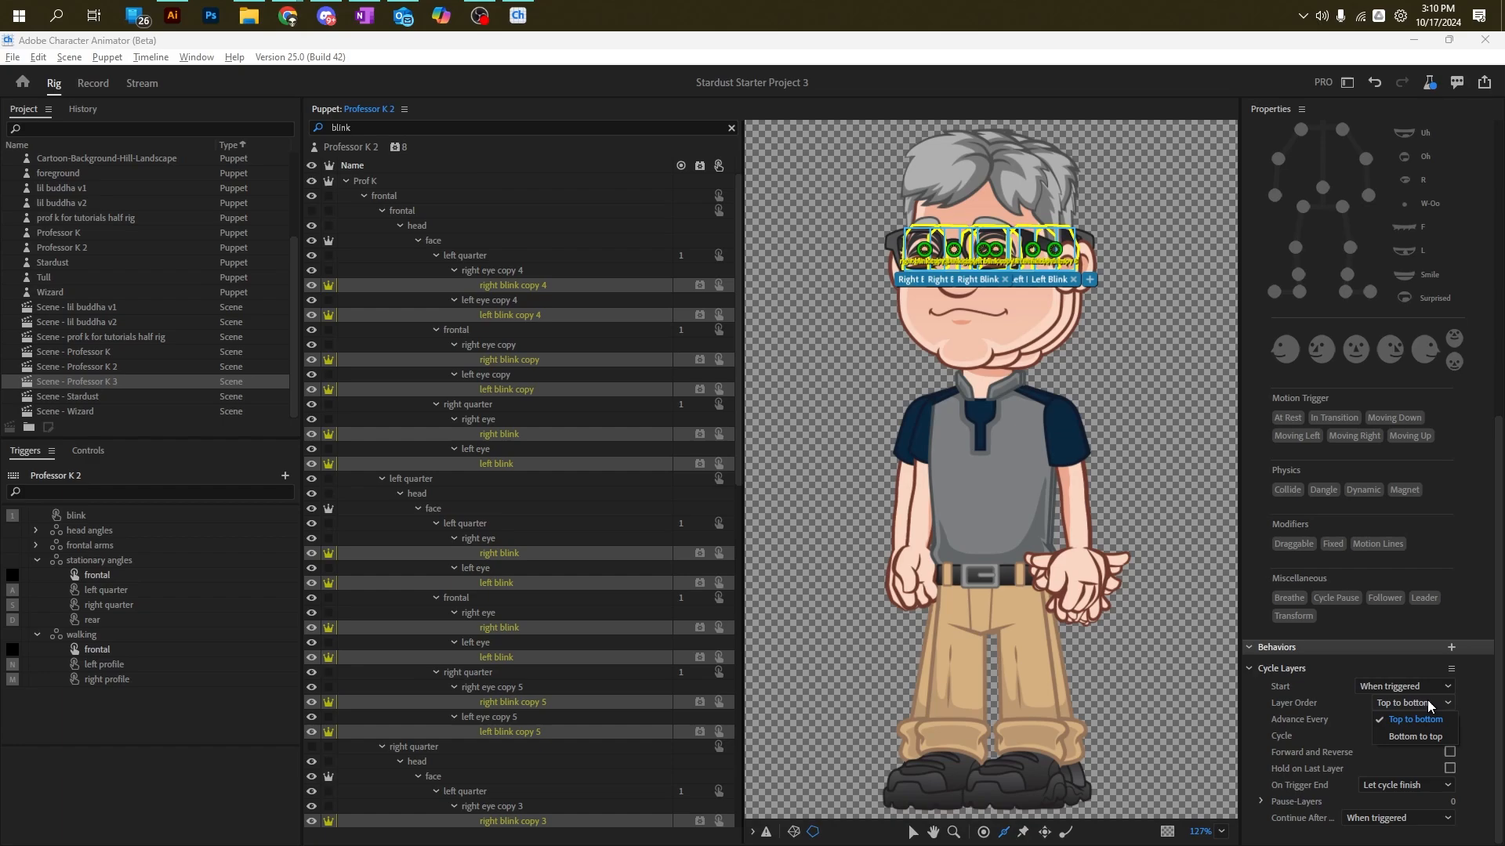
pyautogui.click(1427, 701)
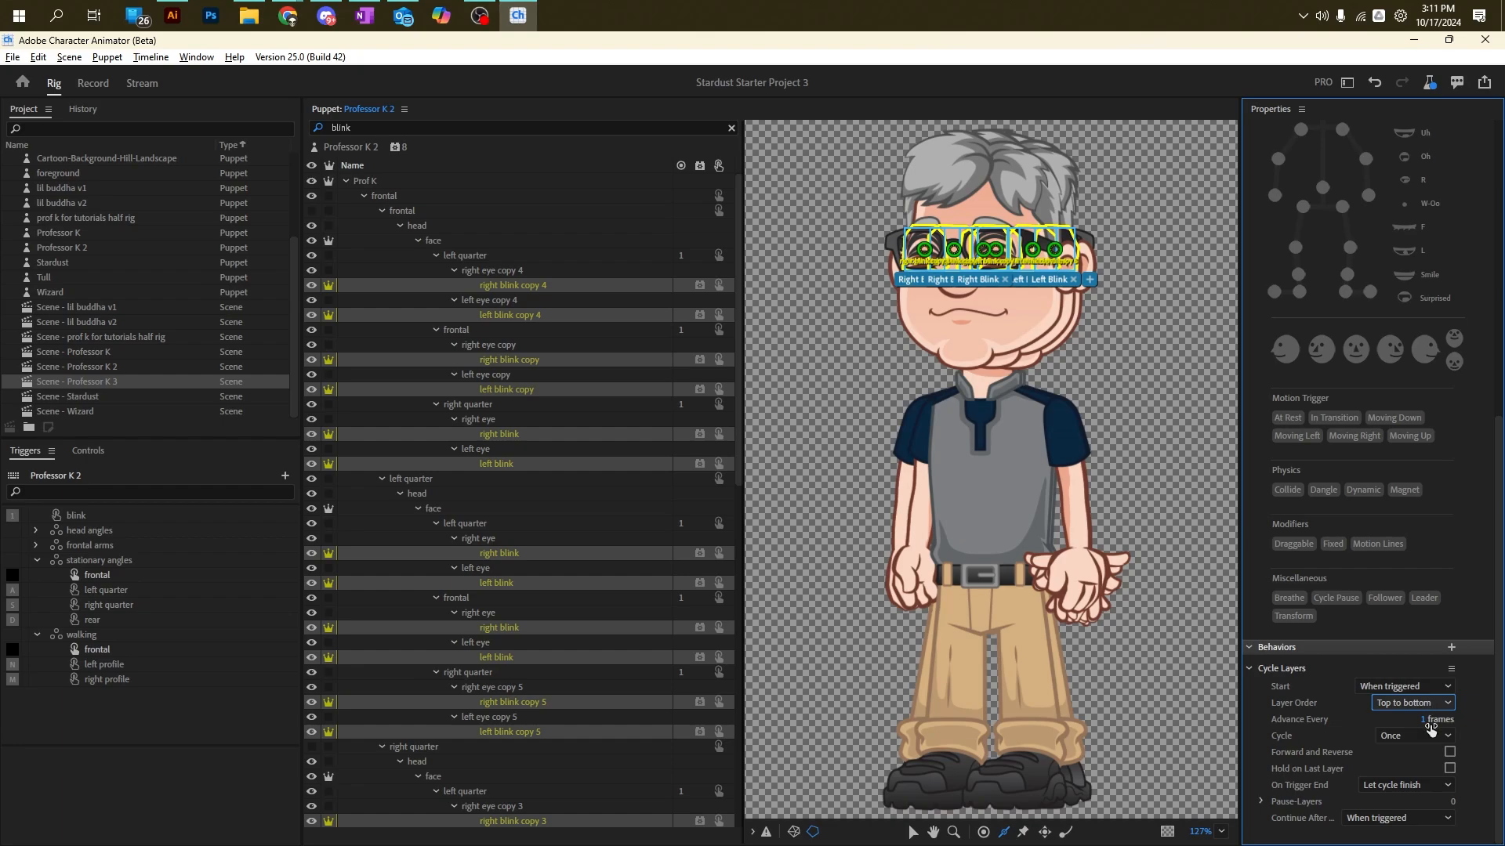
pyautogui.click(1449, 753)
pyautogui.click(1450, 769)
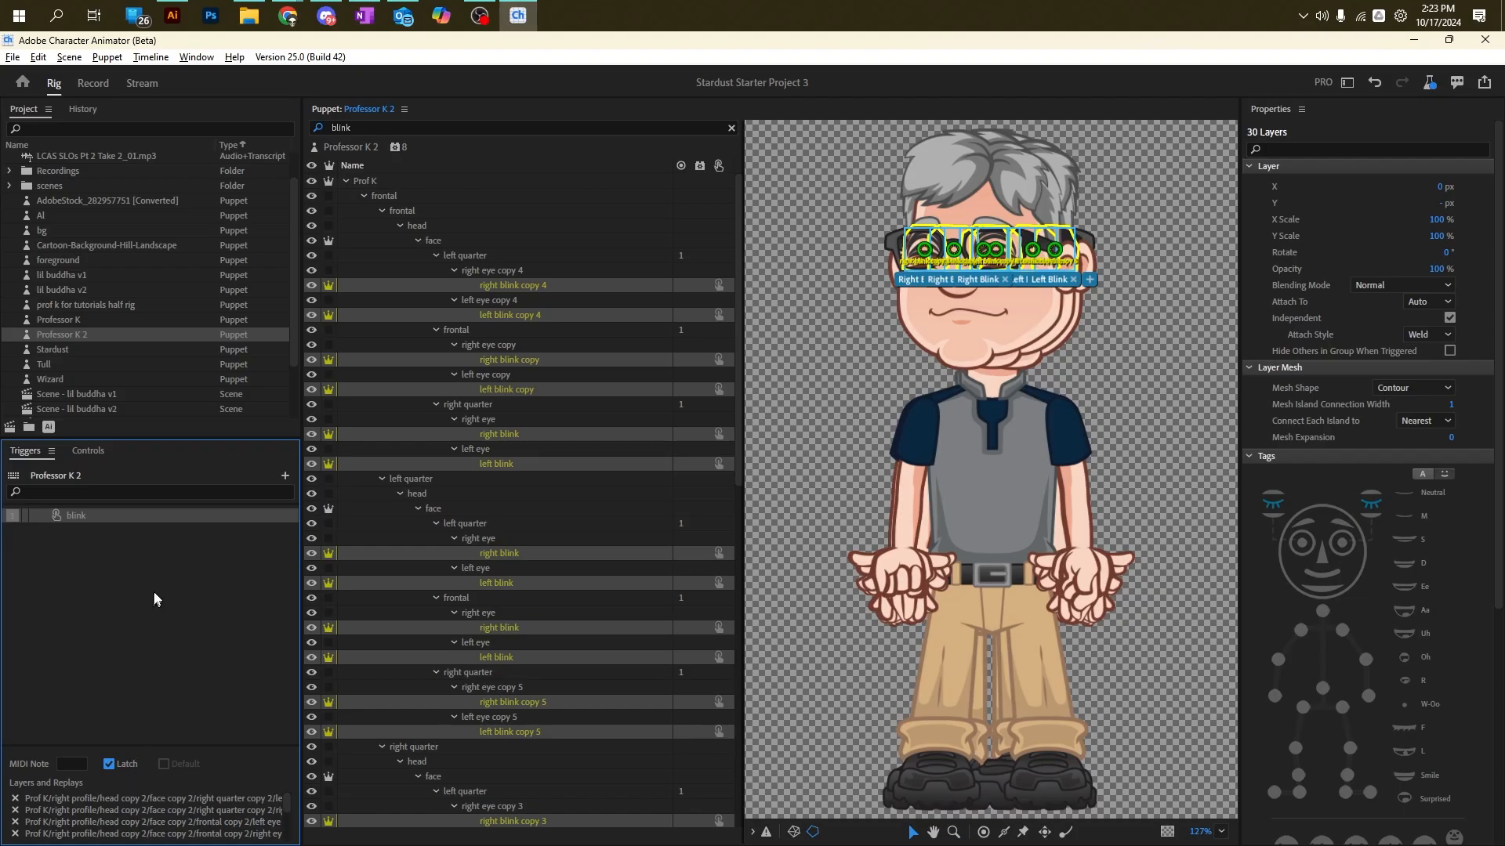
# Step: Clear the blink layer filter and collapse the head angle groups inside every face of the puppet
pyautogui.click(732, 126)
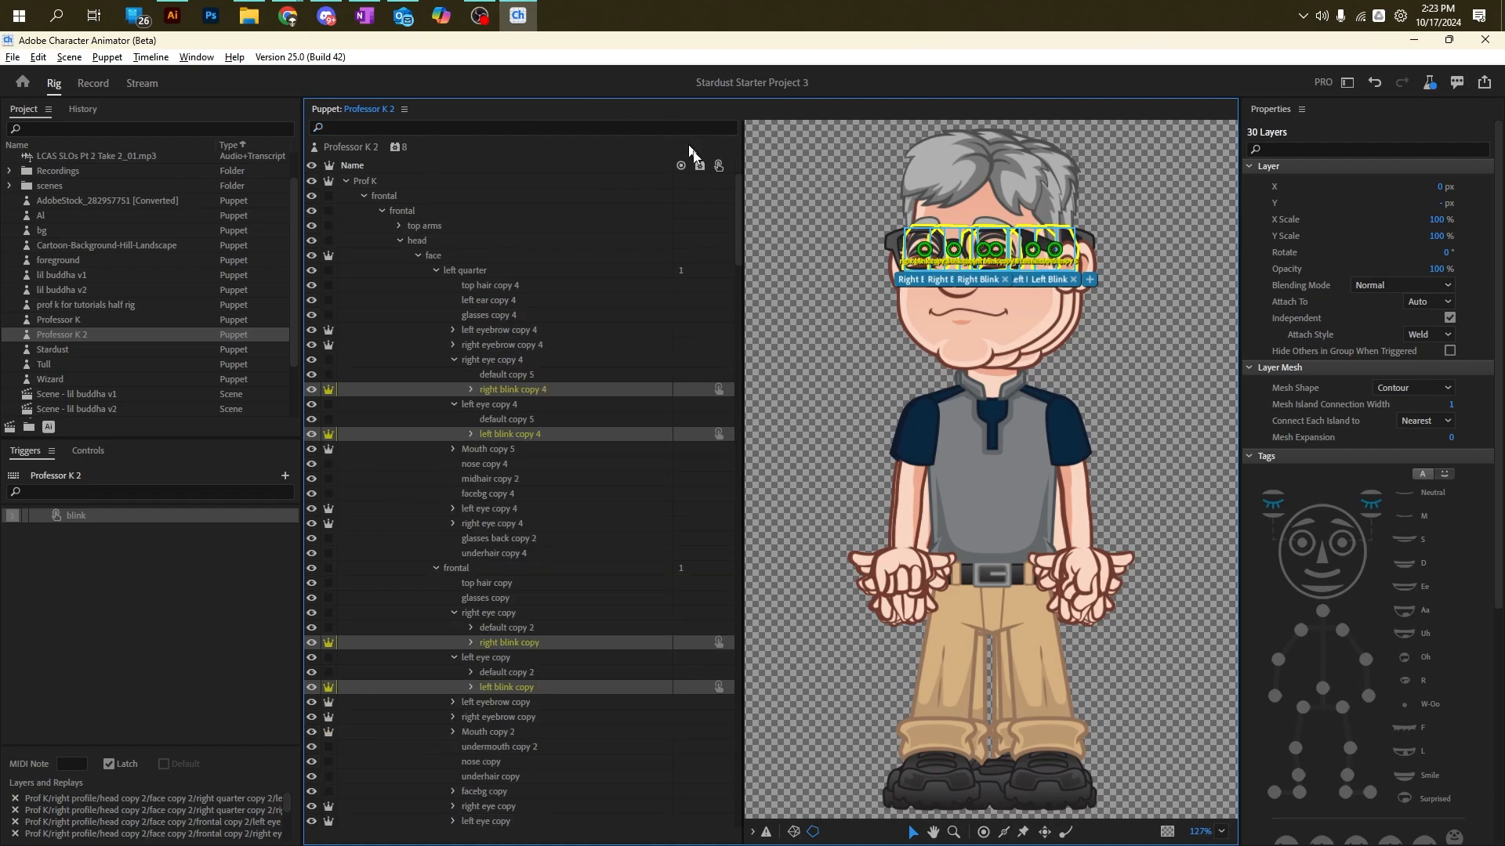
pyautogui.click(553, 241)
pyautogui.click(455, 358)
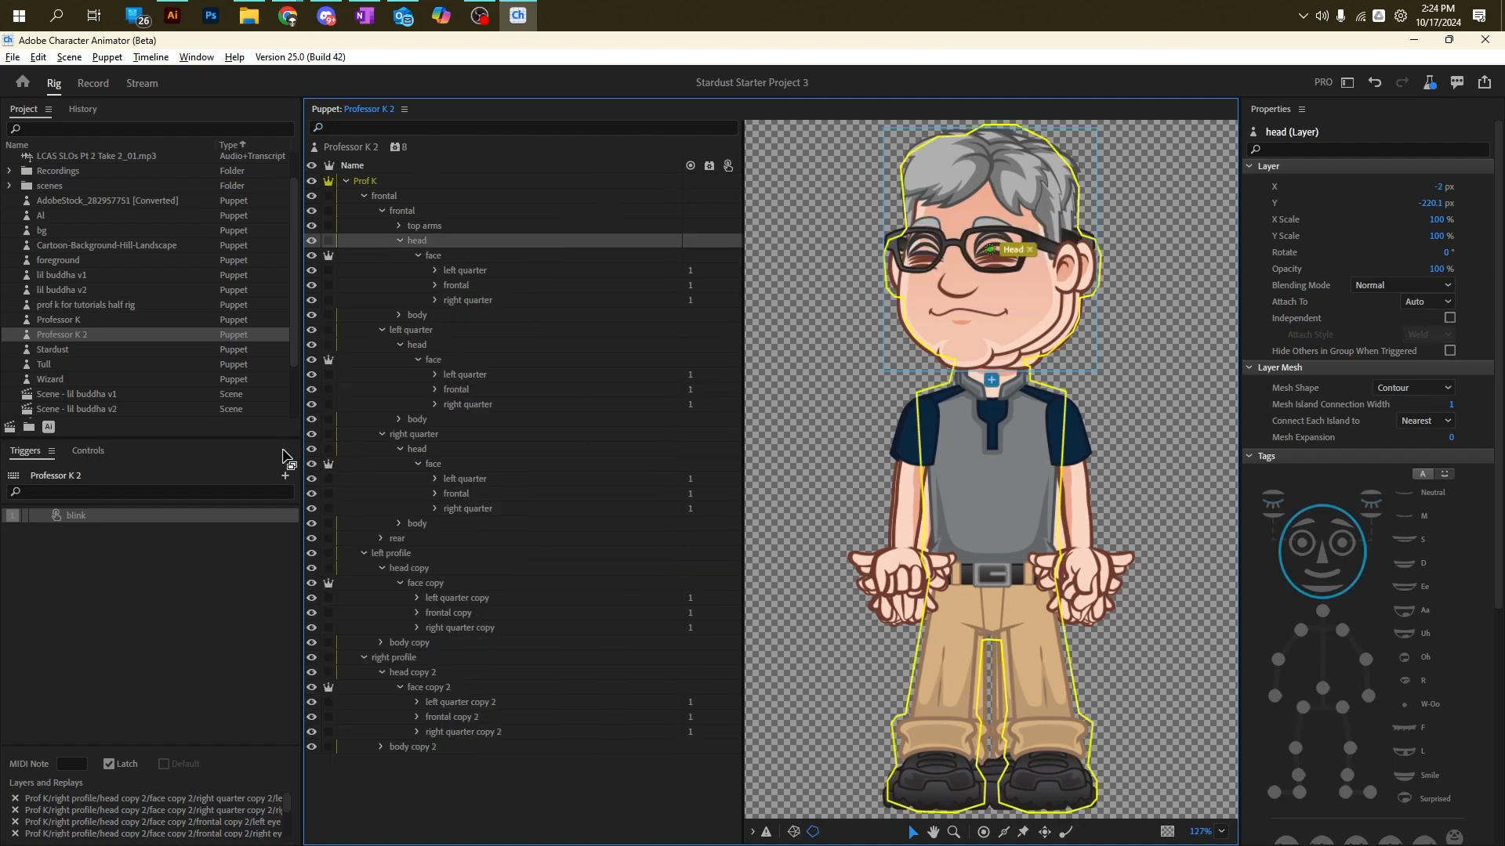
# Step: Create a swap set containing the right profile's left quarter copy 2, frontal copy 2 and right quarter copy 2 head layers
pyautogui.click(285, 470)
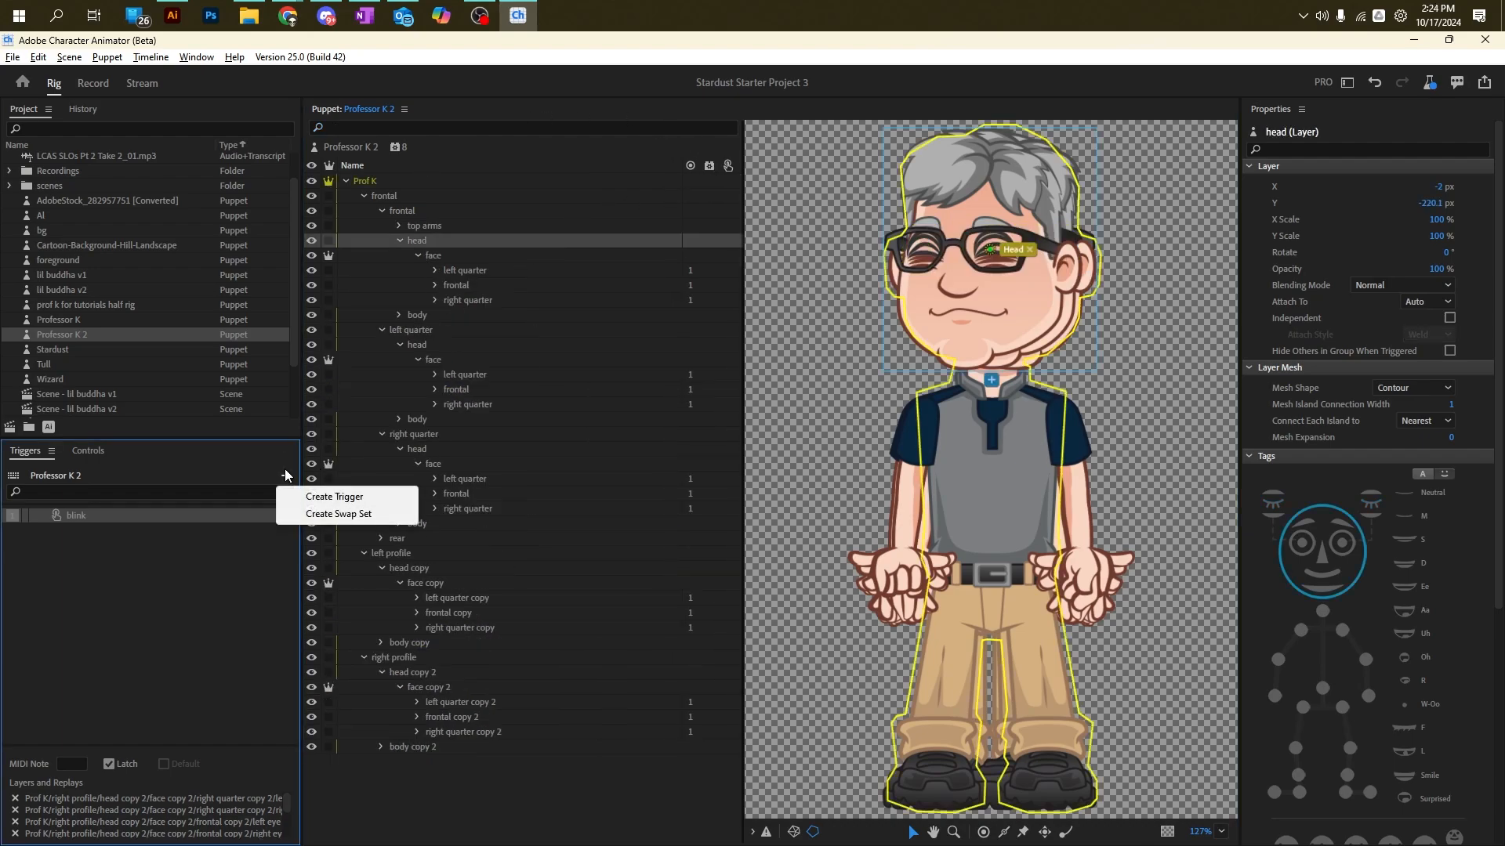
pyautogui.click(337, 515)
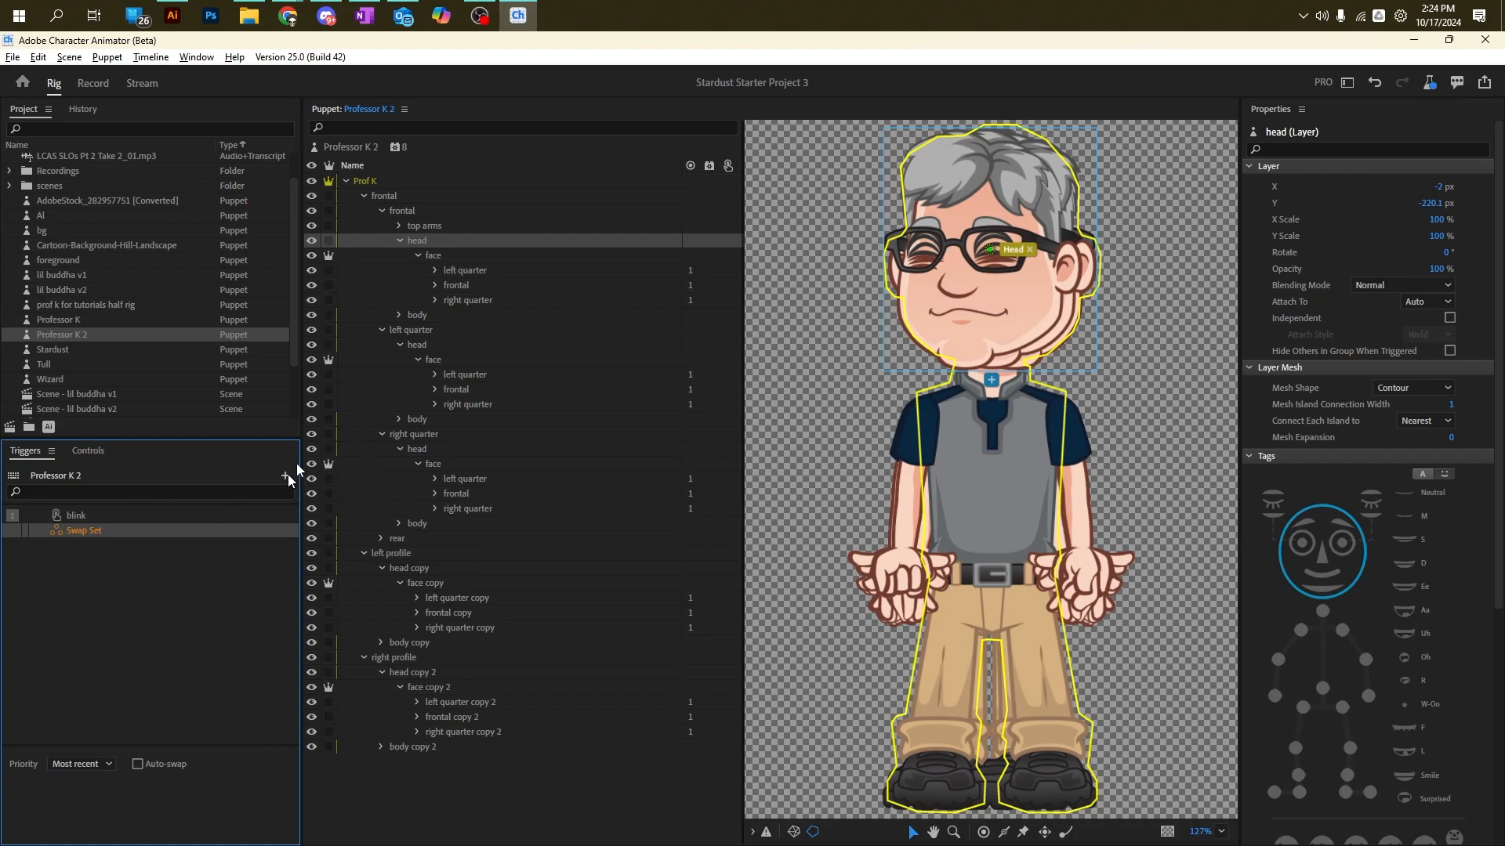
pyautogui.click(486, 703)
pyautogui.keyDown('ctrl'); pyautogui.click(469, 717); pyautogui.keyUp('ctrl')
pyautogui.keyDown('ctrl'); pyautogui.click(462, 735); pyautogui.keyUp('ctrl')
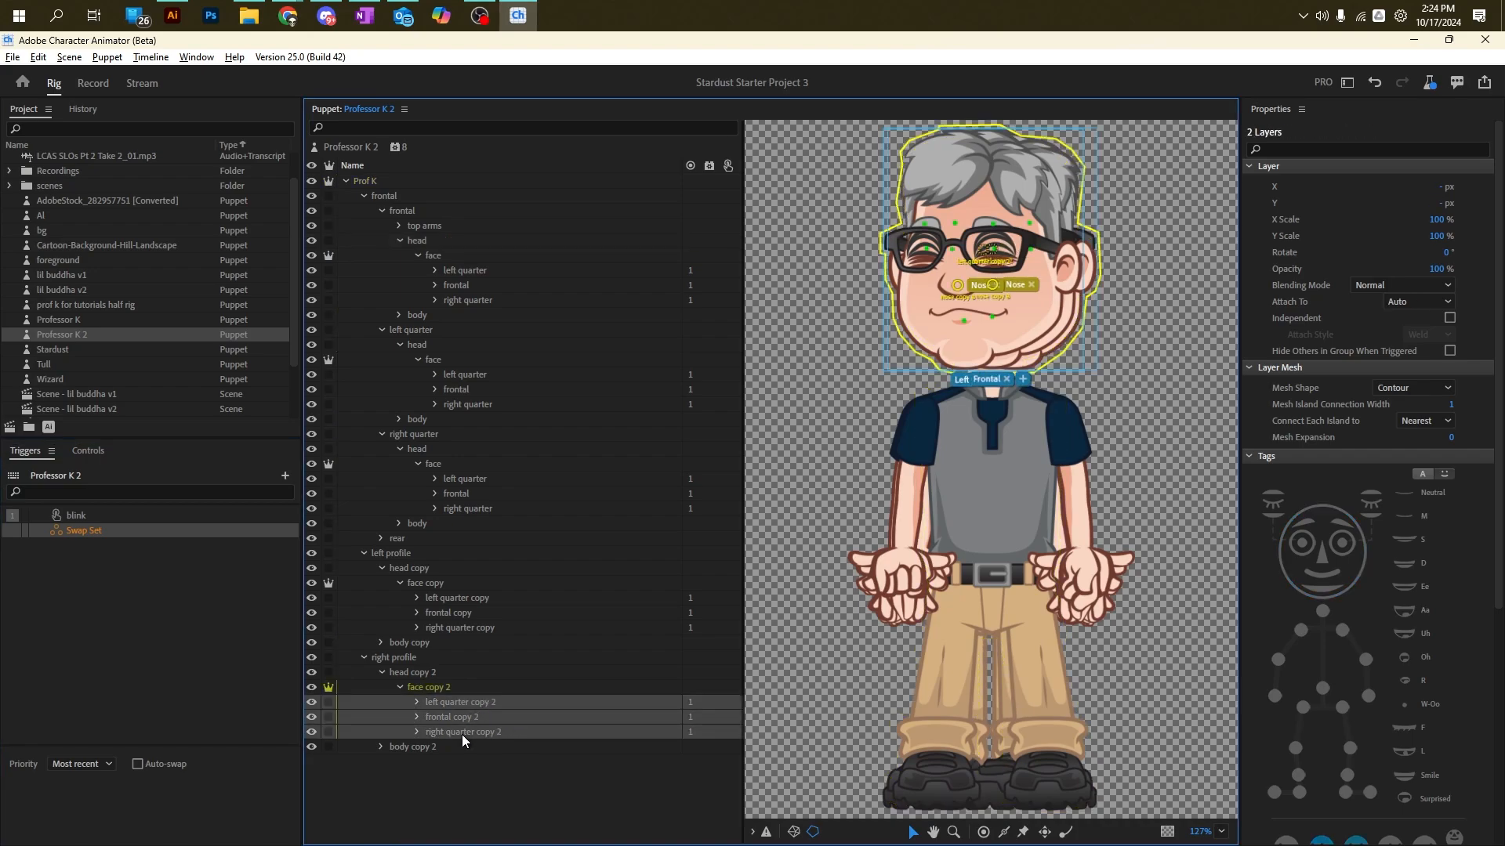
pyautogui.moveTo(463, 735); pyautogui.dragTo(354, 698)
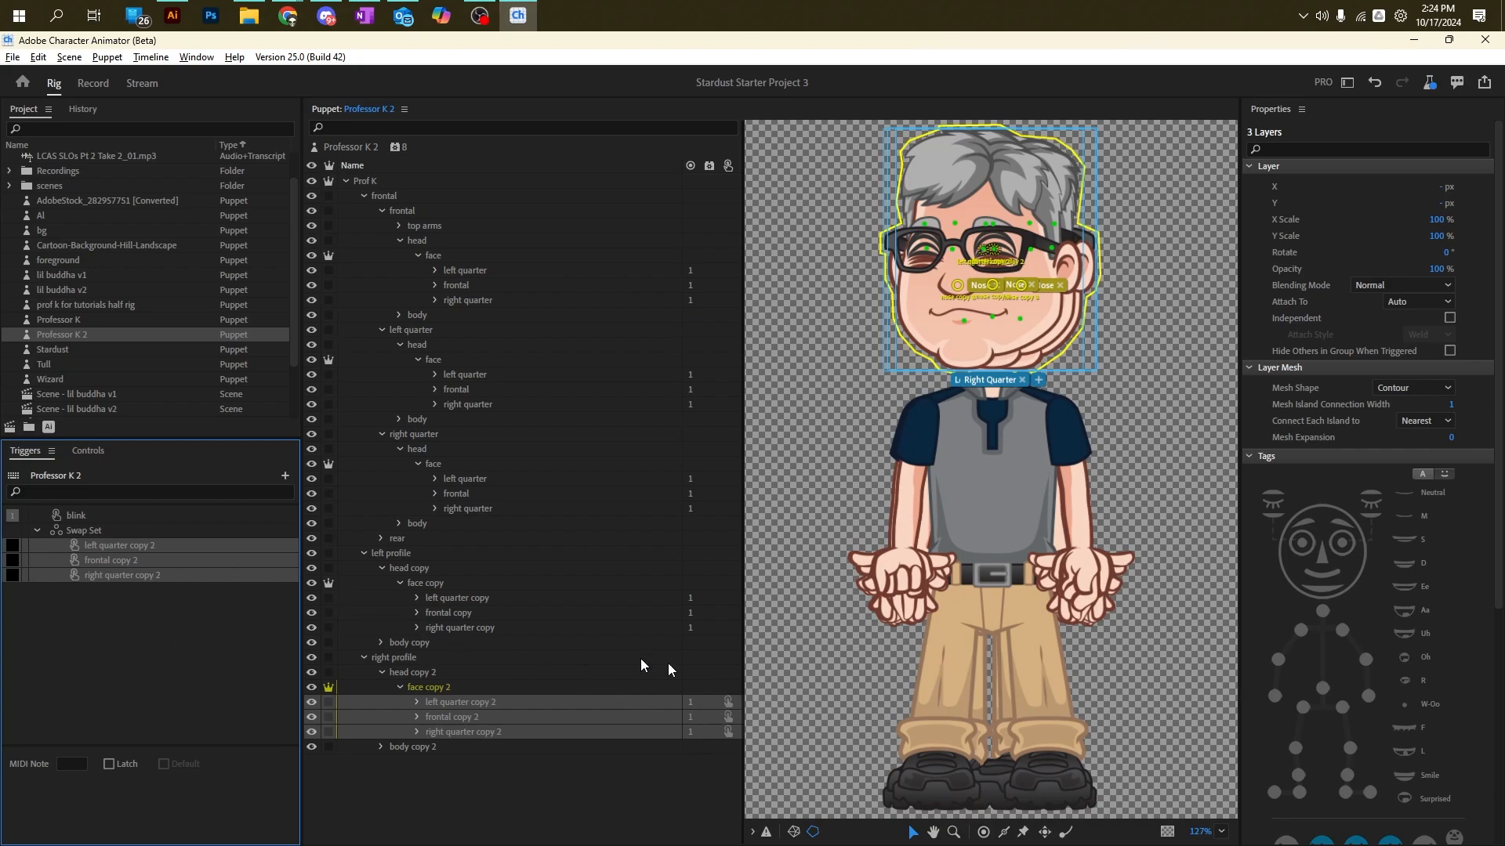
# Step: Add the right quarter head layers of the left profile, right quarter, left quarter and frontal views to the right quarter copy 2 trigger
pyautogui.click(593, 626)
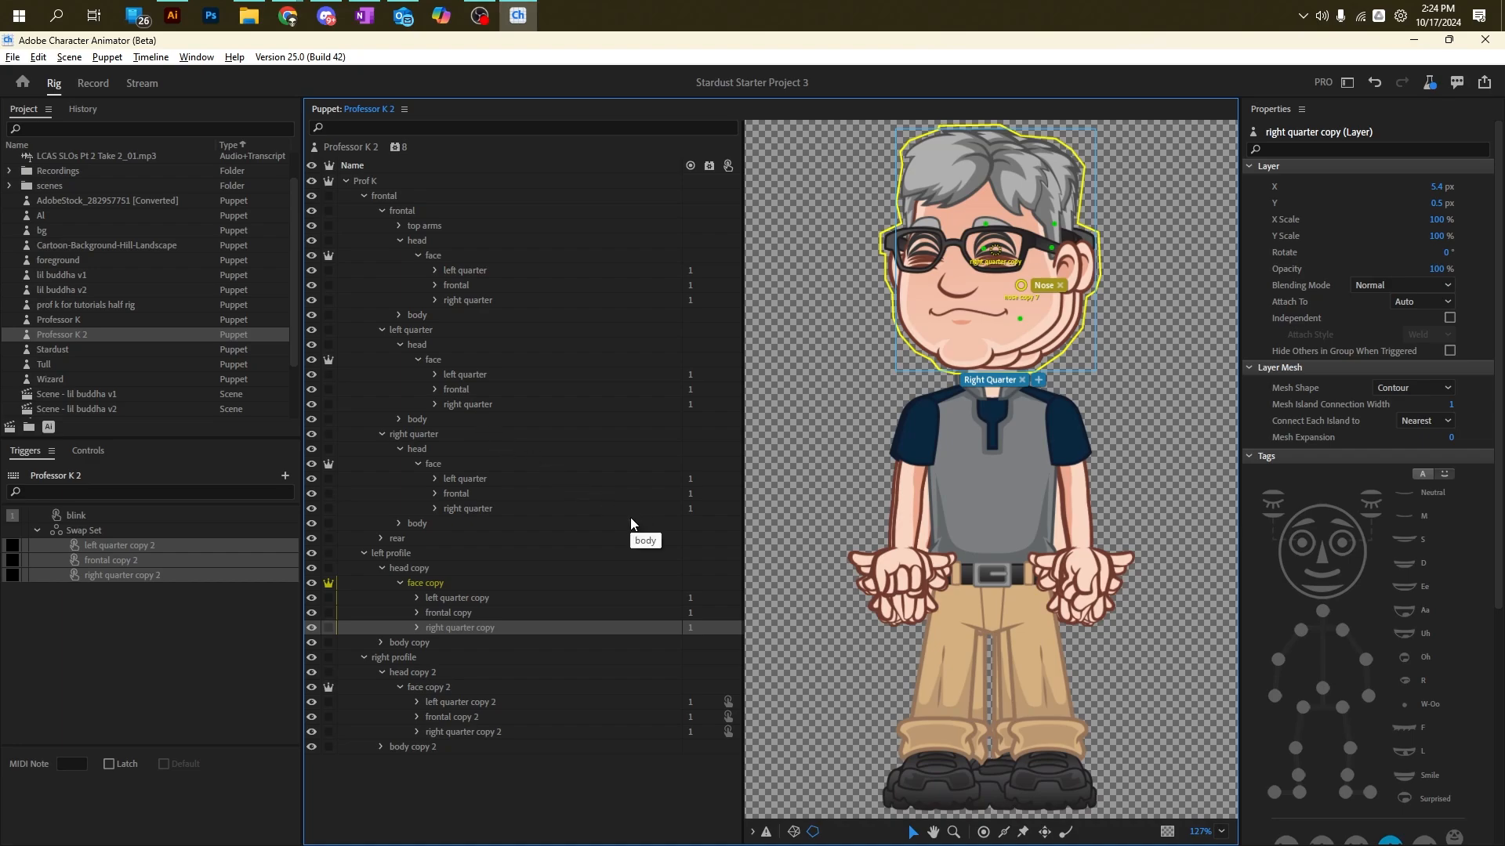
pyautogui.click(137, 637)
pyautogui.click(464, 632)
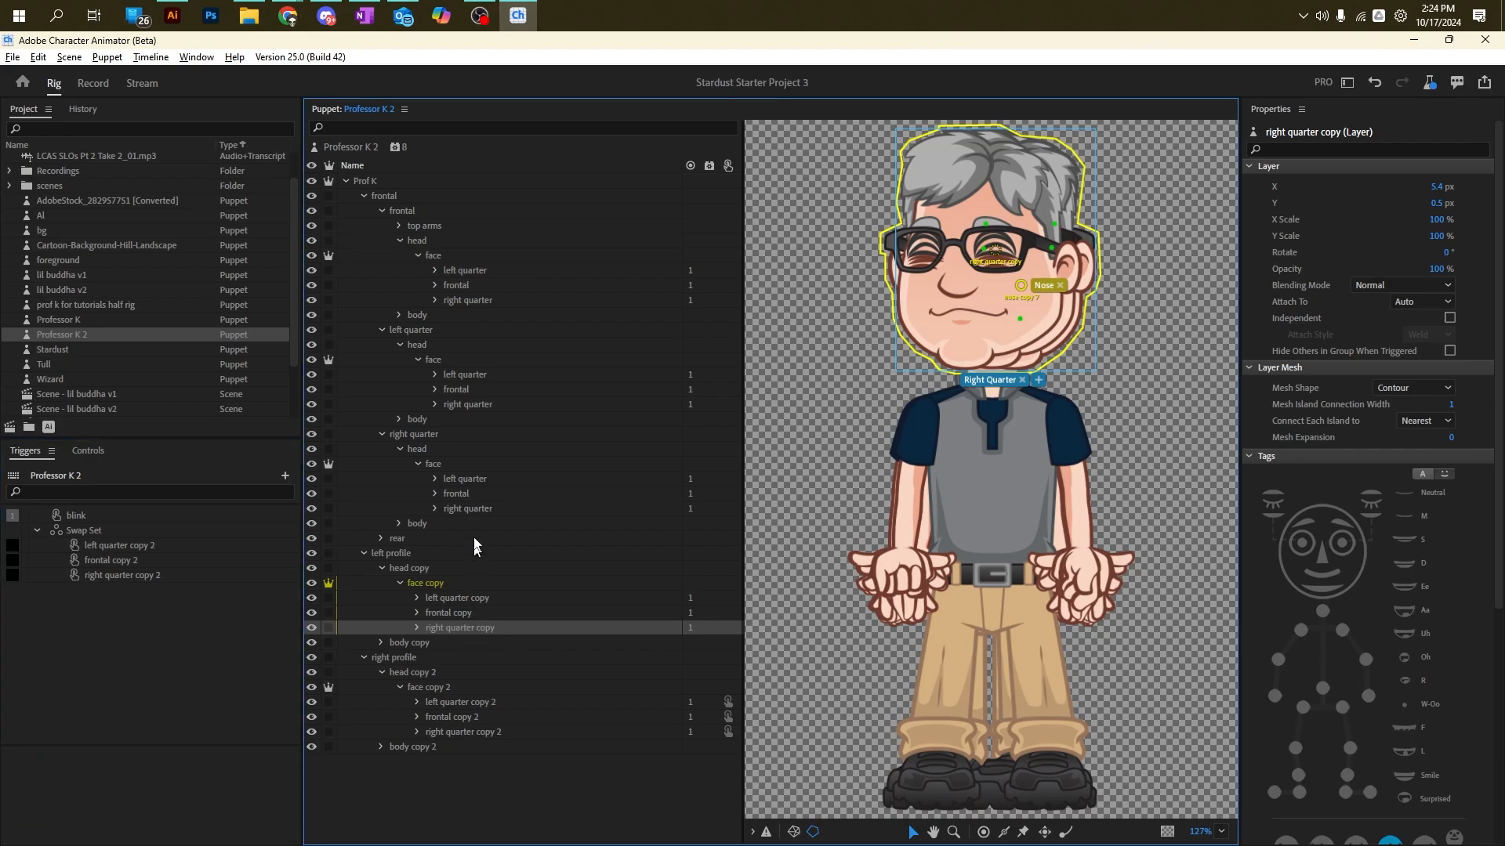
pyautogui.keyDown('ctrl'); pyautogui.click(473, 509); pyautogui.keyUp('ctrl')
pyautogui.keyDown('ctrl'); pyautogui.click(472, 407); pyautogui.keyUp('ctrl')
pyautogui.keyDown('ctrl'); pyautogui.click(460, 305); pyautogui.keyUp('ctrl')
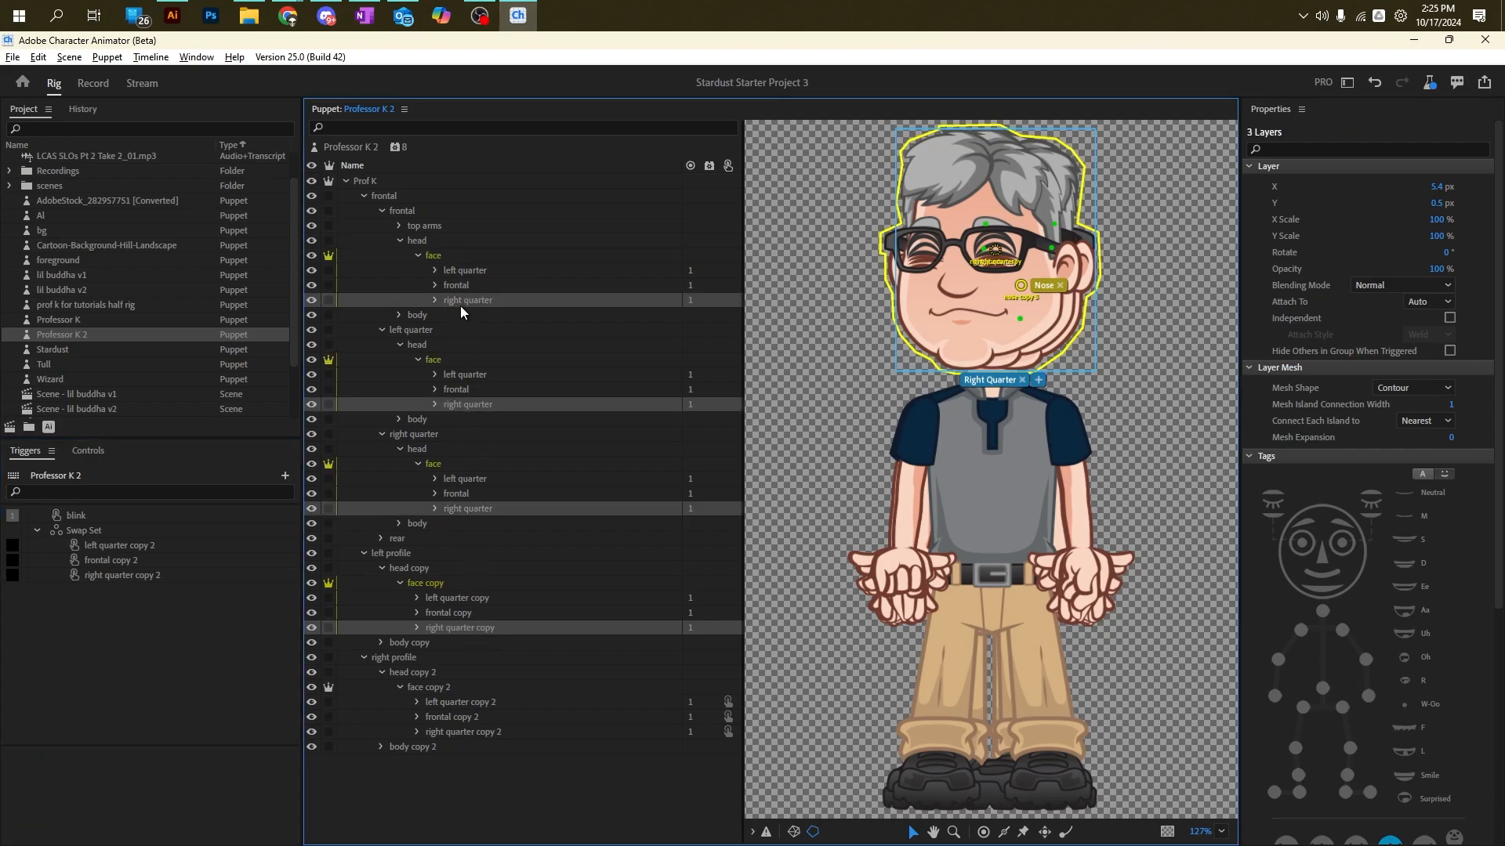
pyautogui.moveTo(459, 305); pyautogui.dragTo(121, 583)
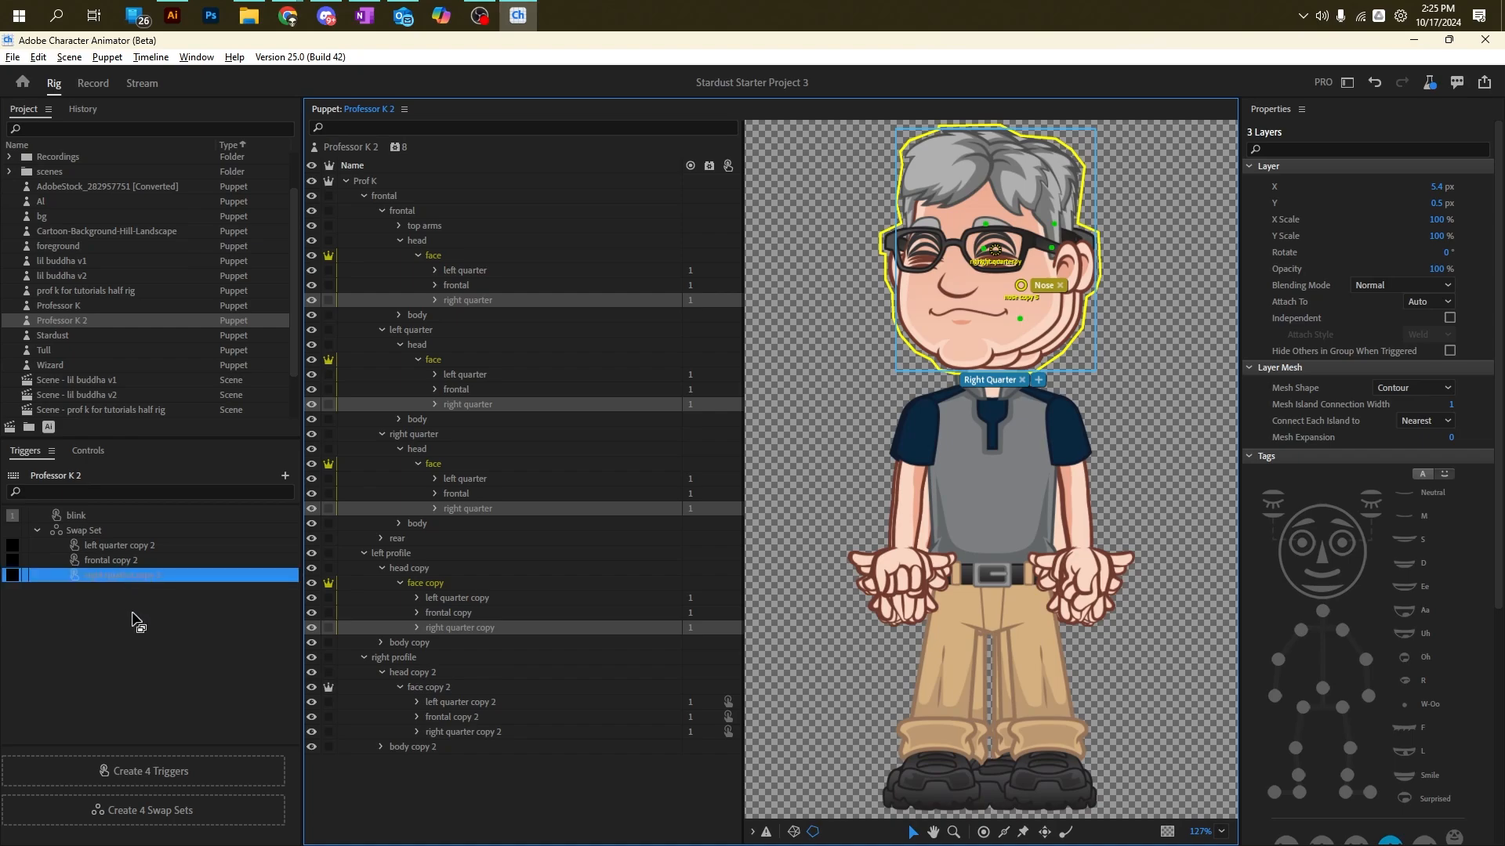
# Step: Add the frontal head layers of the left profile, right quarter, left quarter and frontal views to the frontal copy 2 trigger
pyautogui.click(464, 618)
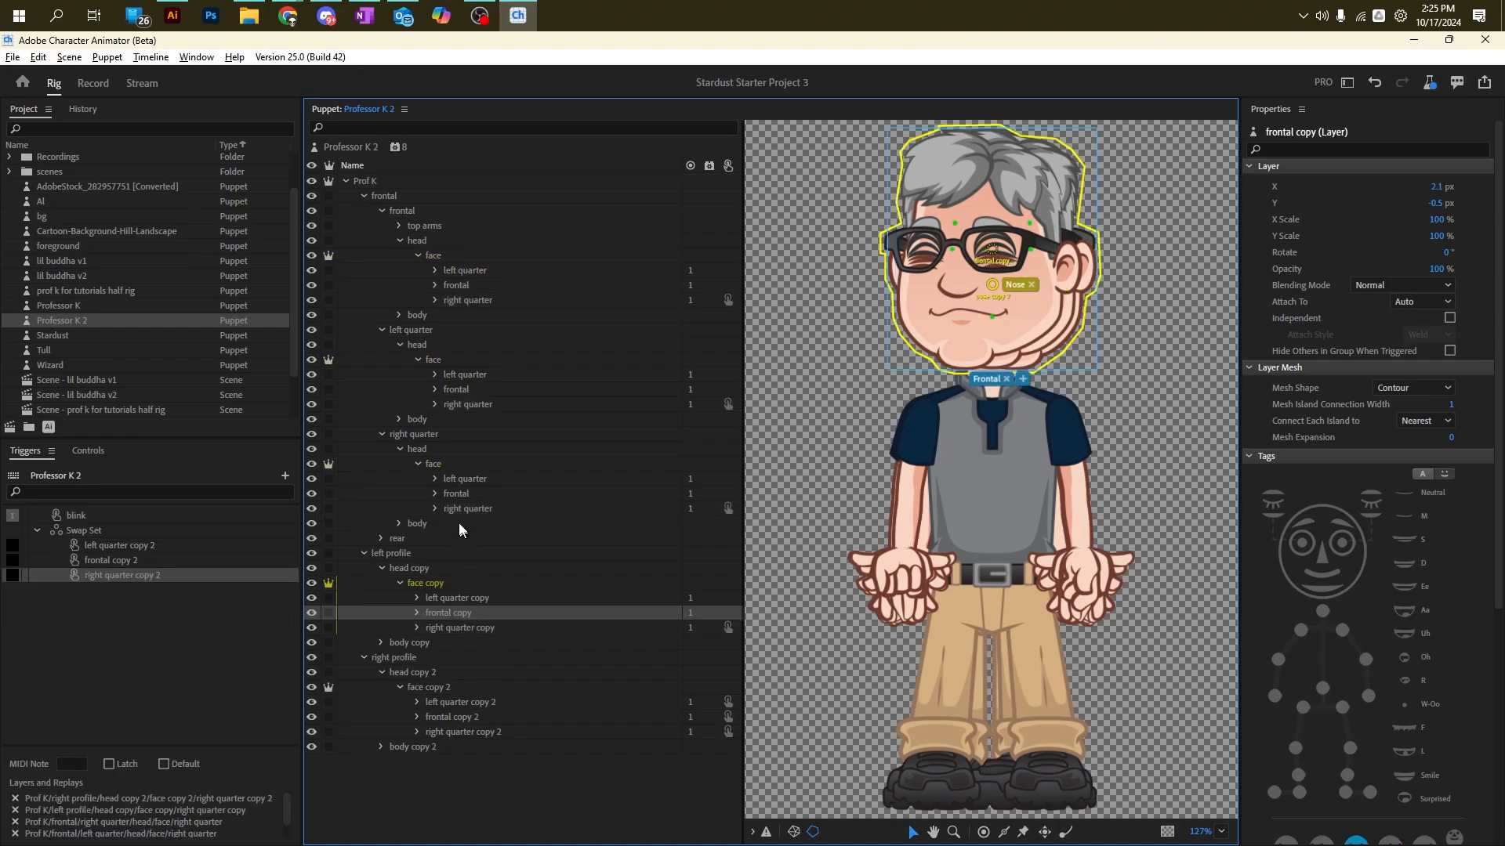
pyautogui.keyDown('ctrl'); pyautogui.click(461, 492); pyautogui.keyUp('ctrl')
pyautogui.keyDown('ctrl'); pyautogui.click(464, 389); pyautogui.keyUp('ctrl')
pyautogui.keyDown('ctrl'); pyautogui.click(463, 284); pyautogui.keyUp('ctrl')
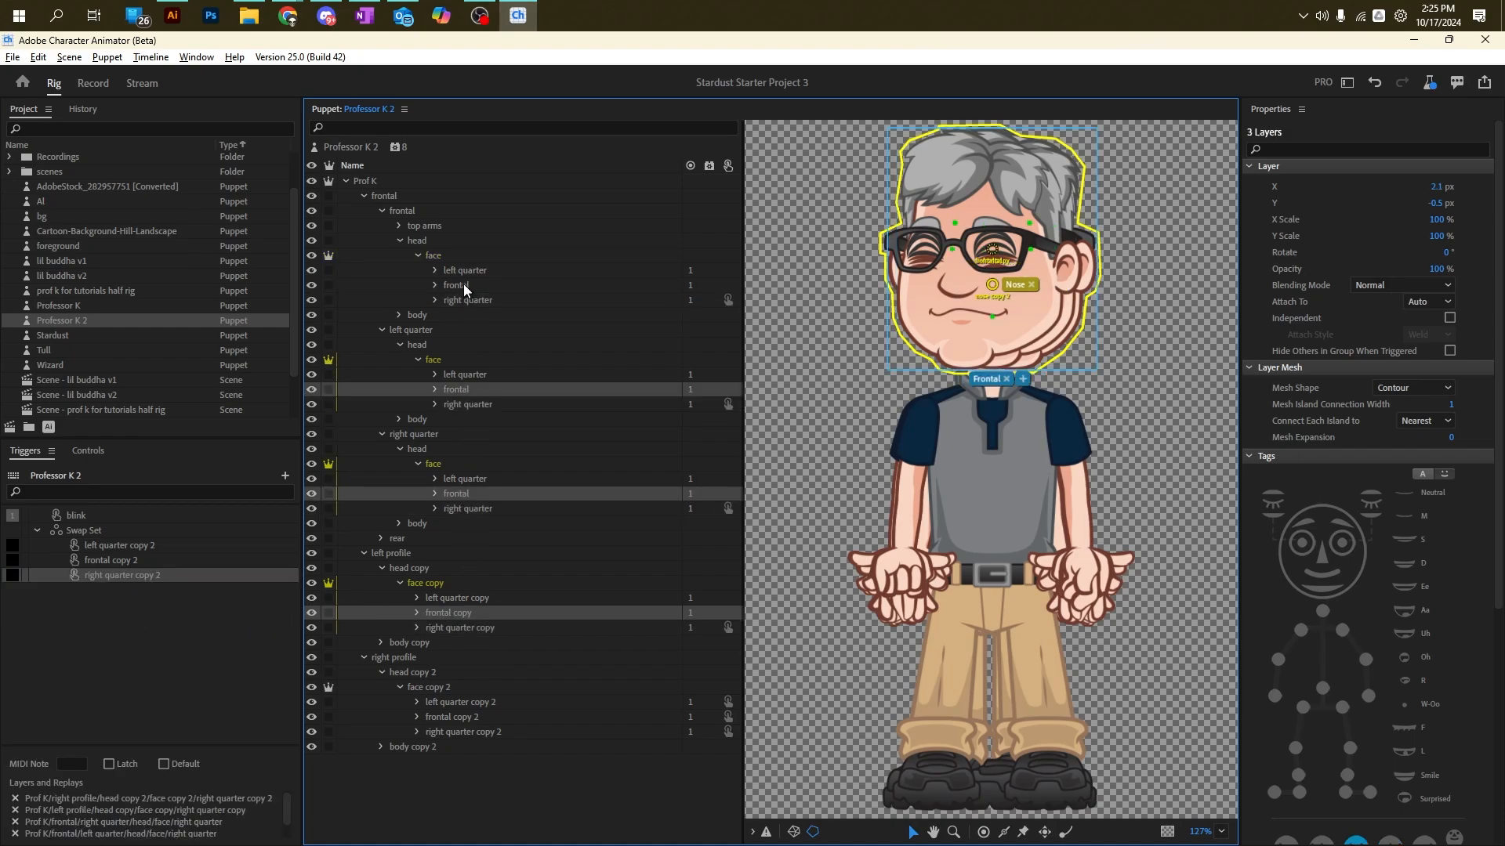
pyautogui.moveTo(463, 282); pyautogui.dragTo(97, 567)
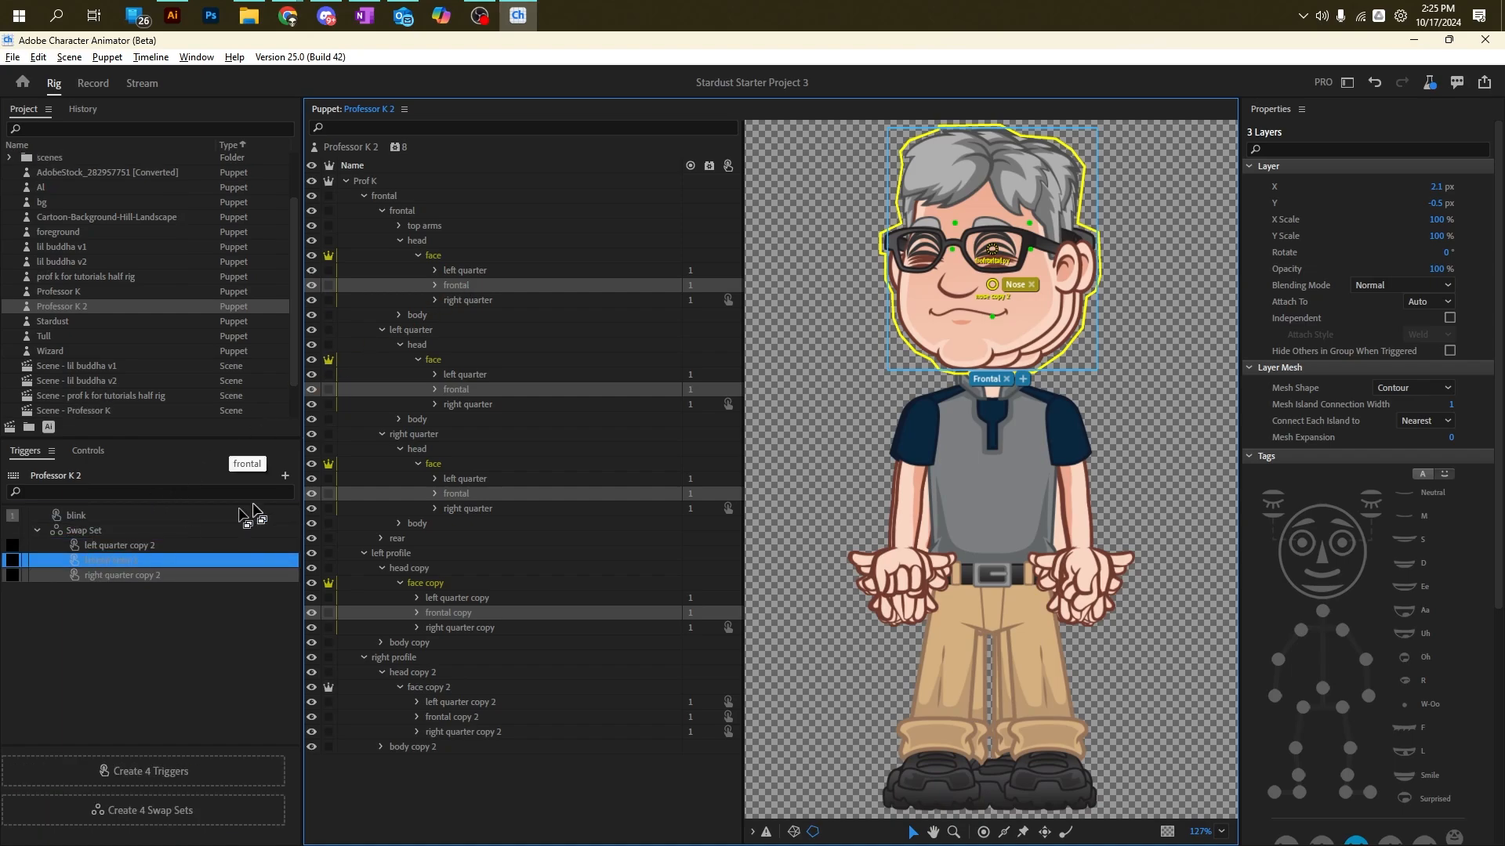
# Step: Add the left quarter head layers of the left profile, right quarter, left quarter and frontal views to the left quarter copy 2 trigger
pyautogui.click(456, 599)
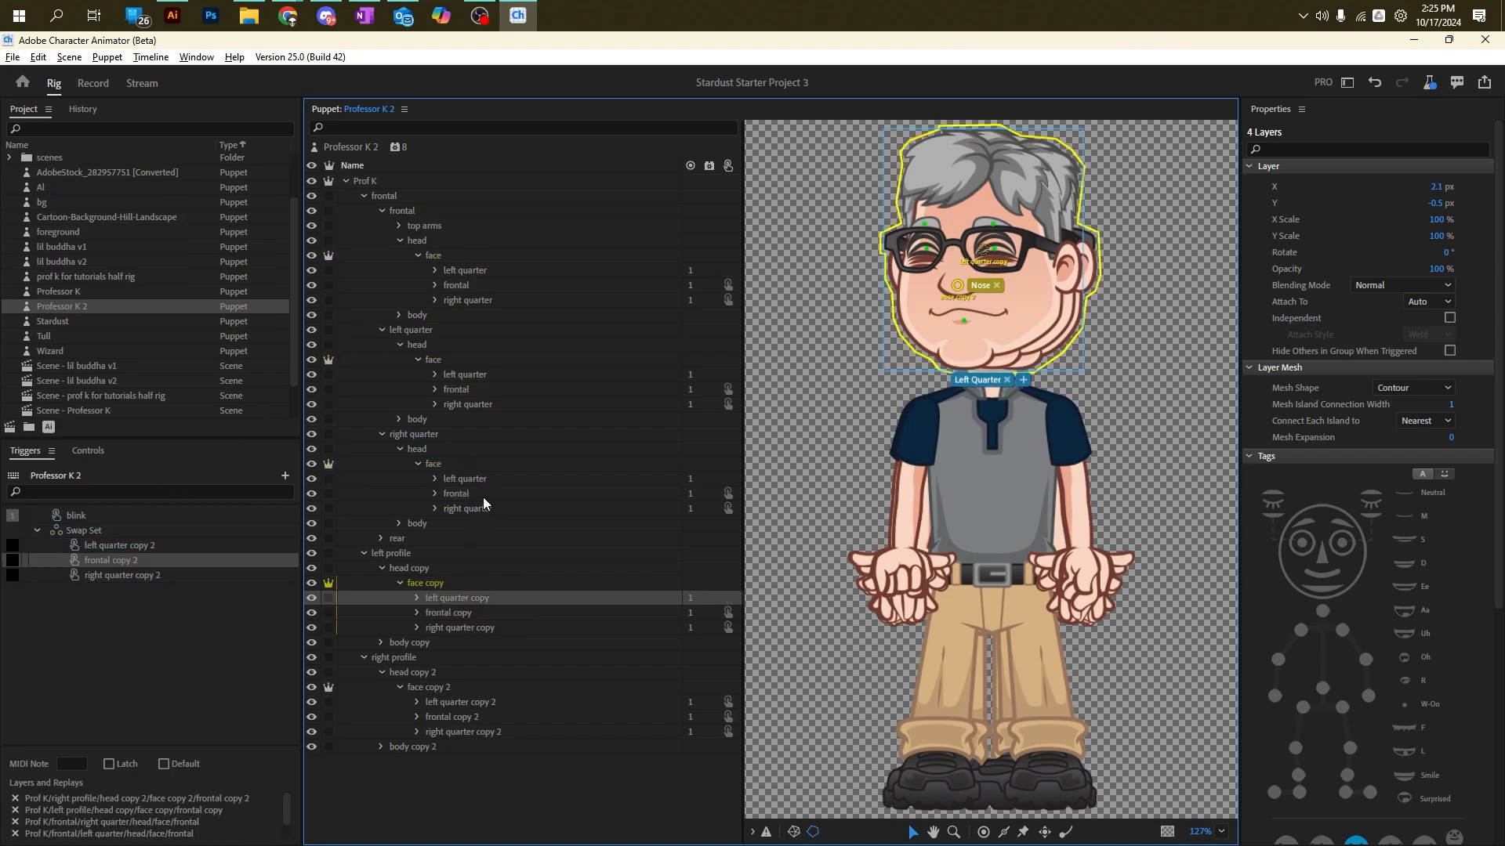
pyautogui.keyDown('ctrl'); pyautogui.click(472, 478); pyautogui.keyUp('ctrl')
pyautogui.keyDown('ctrl'); pyautogui.click(464, 375); pyautogui.keyUp('ctrl')
pyautogui.keyDown('ctrl'); pyautogui.click(465, 269); pyautogui.keyUp('ctrl')
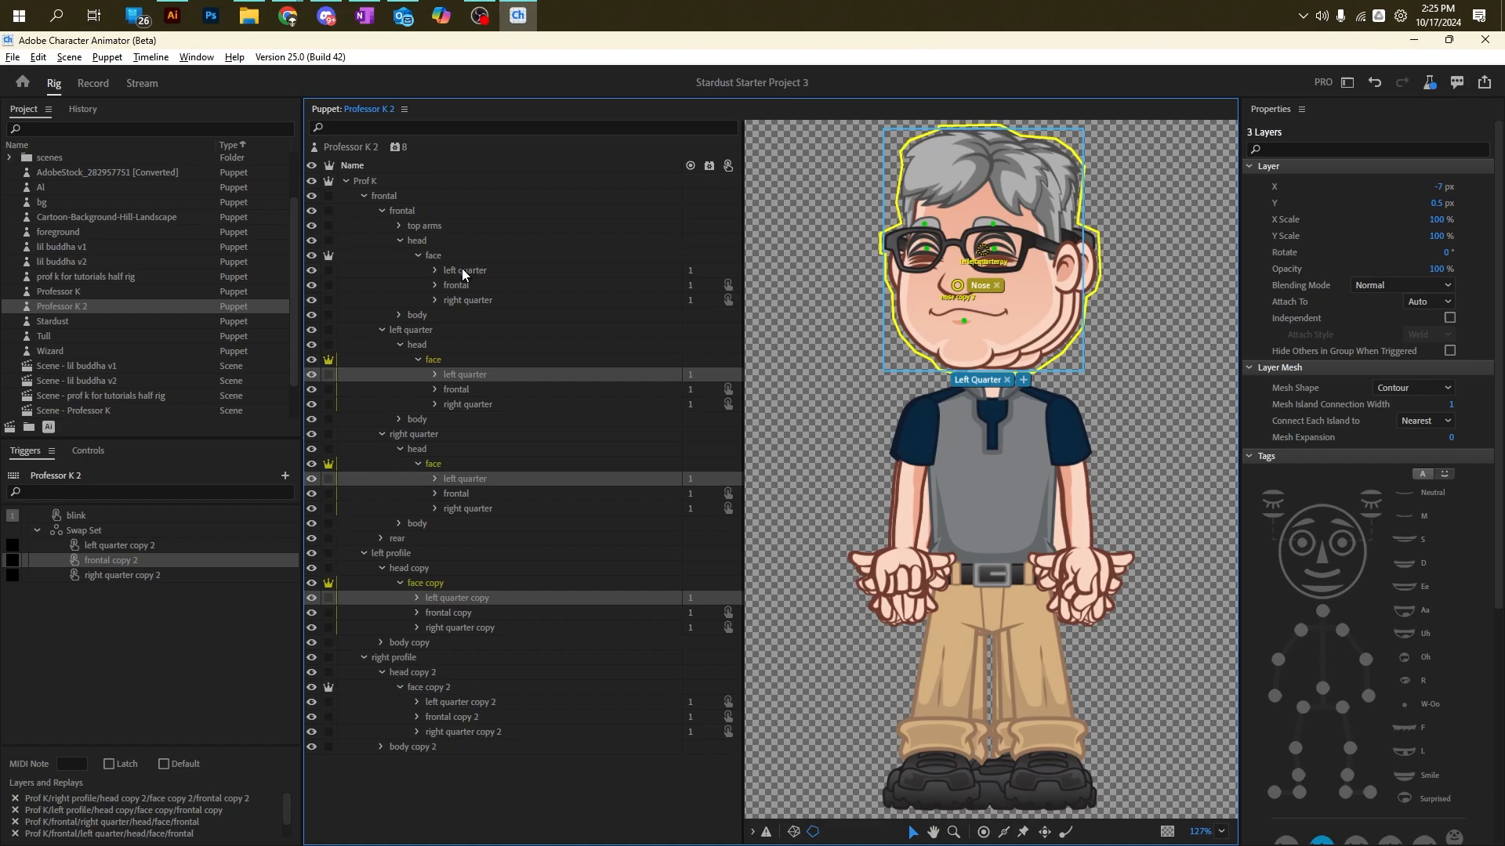
pyautogui.moveTo(463, 268); pyautogui.dragTo(95, 543)
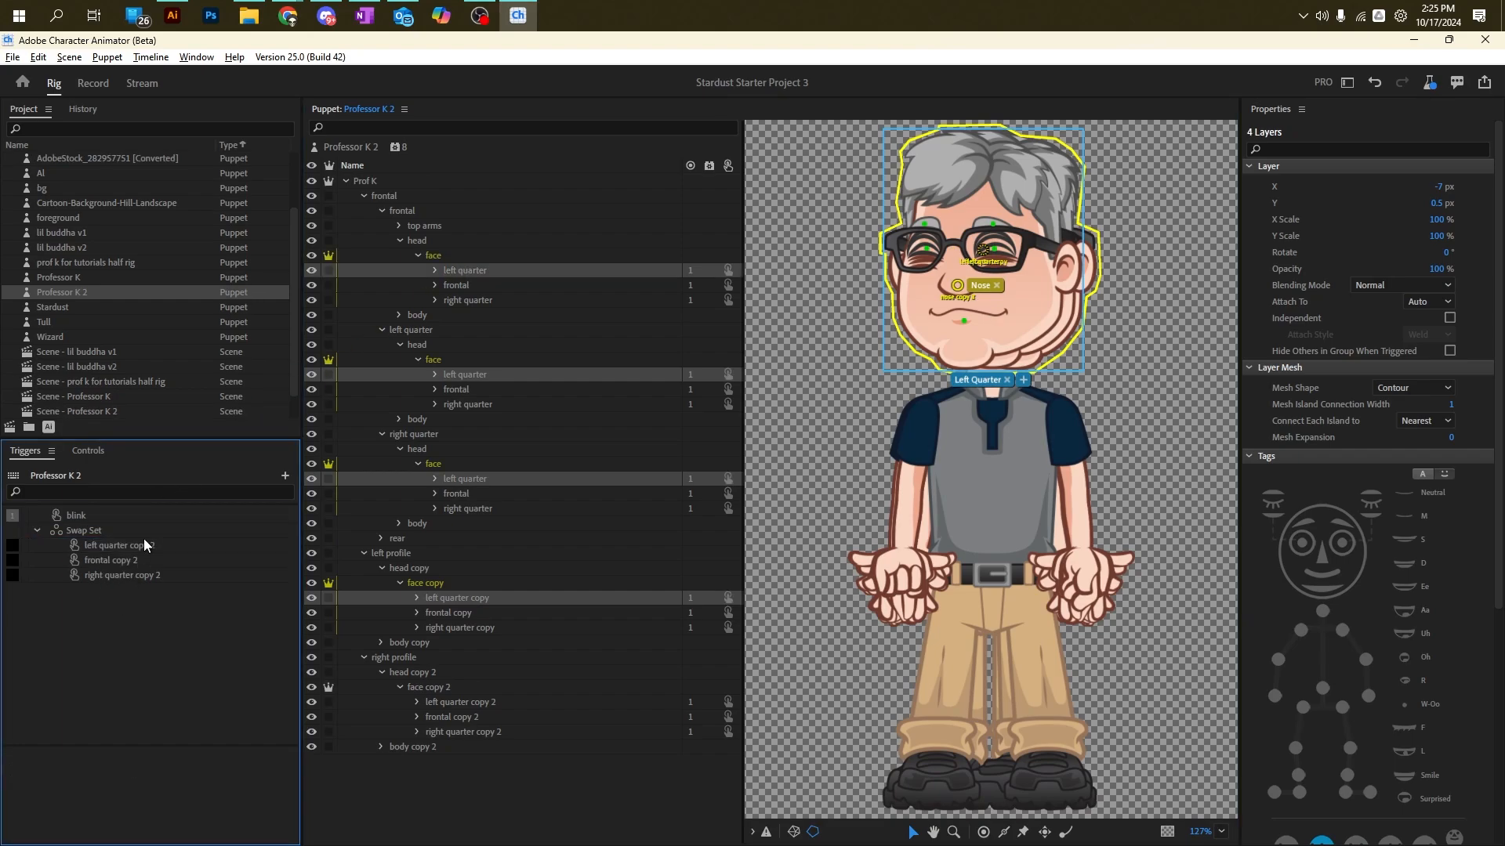
# Step: Make frontal copy 2 the default trigger and move it to the first place in the swap set
pyautogui.click(110, 561)
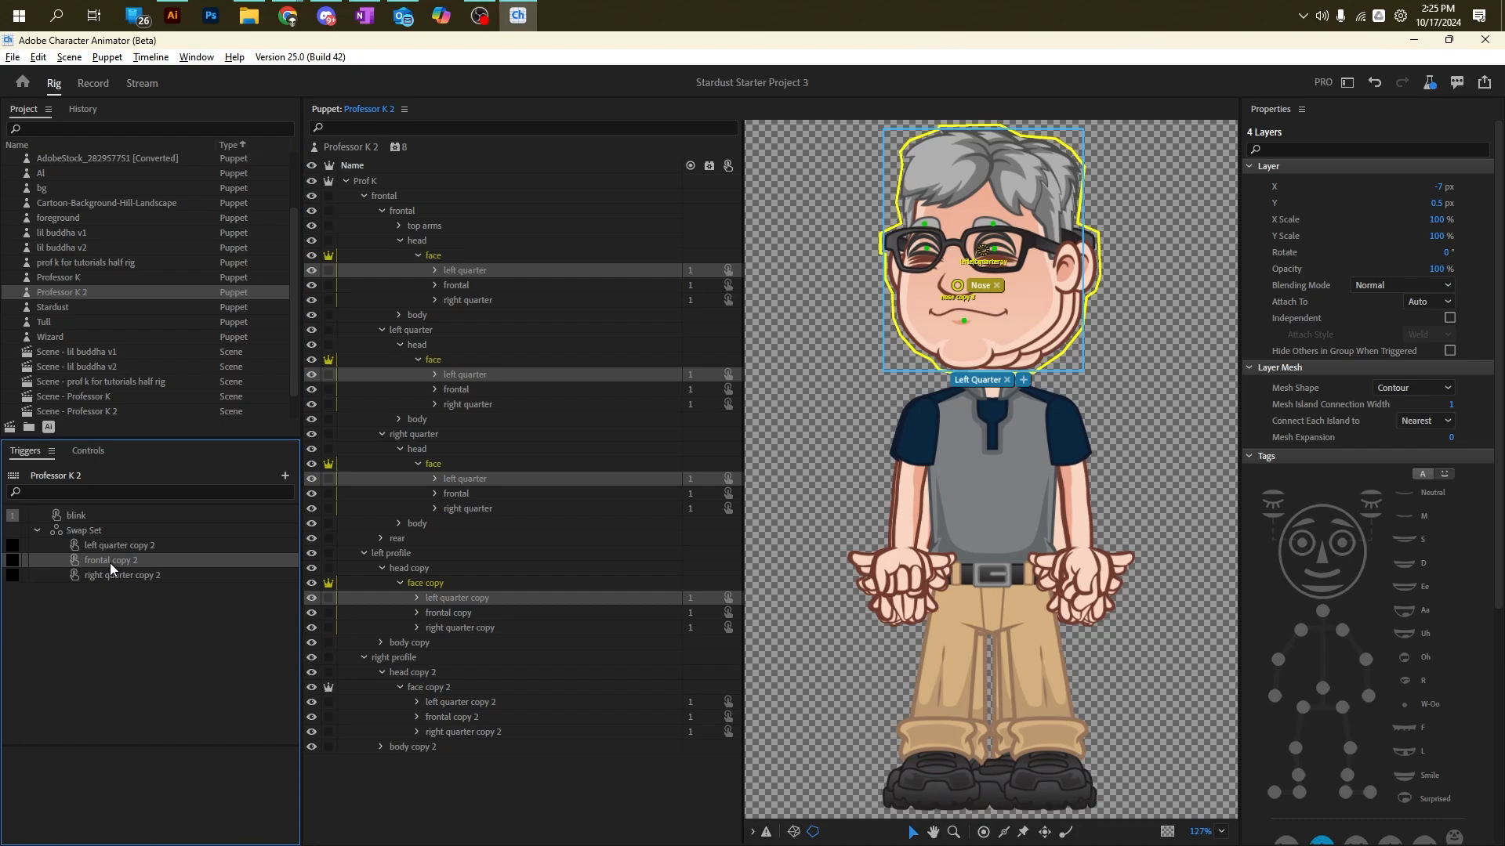
pyautogui.click(135, 629)
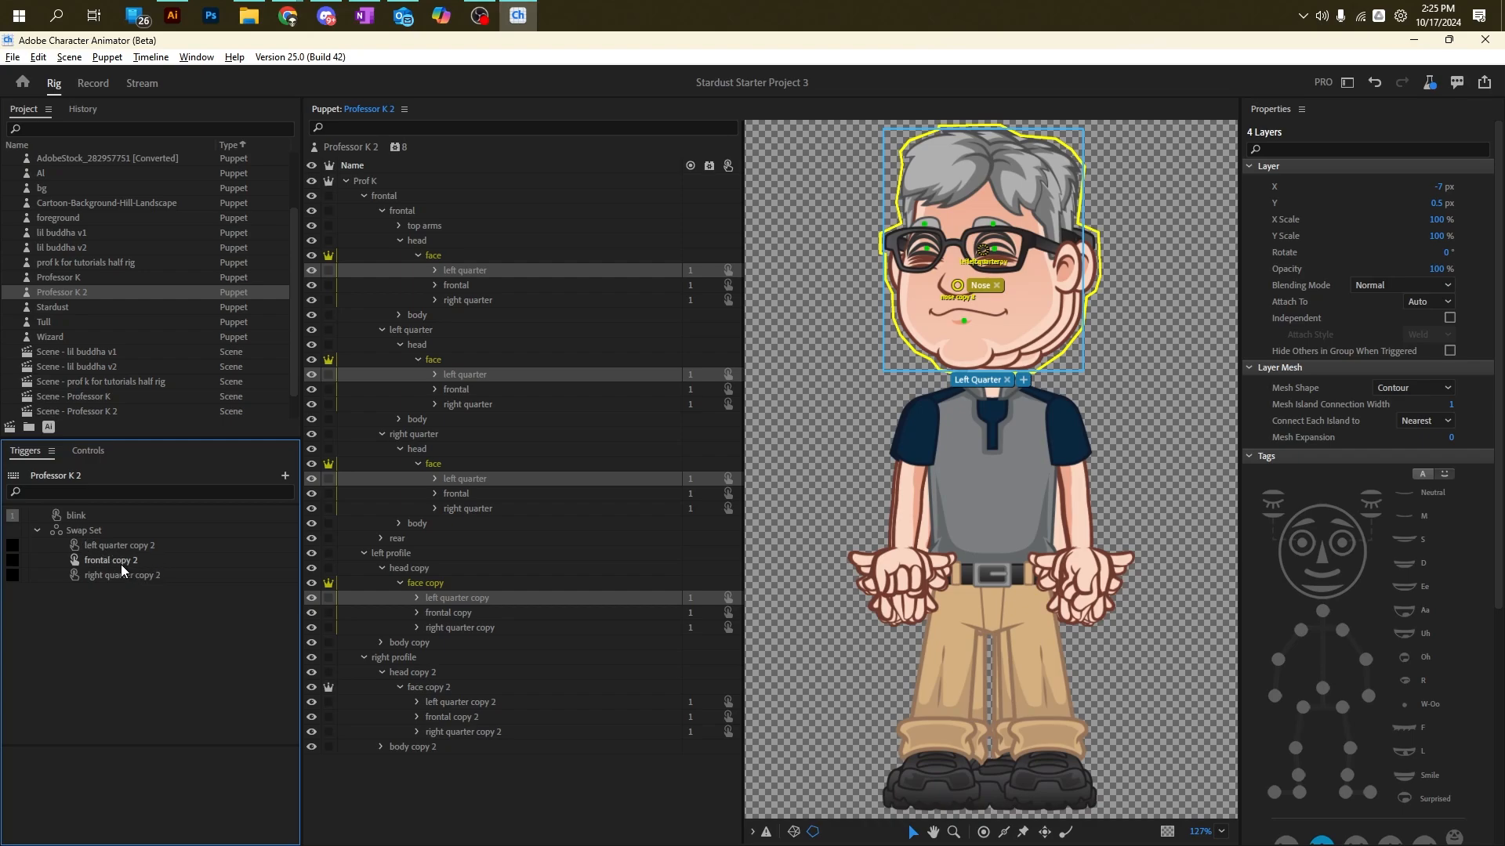
pyautogui.moveTo(120, 564); pyautogui.dragTo(127, 536)
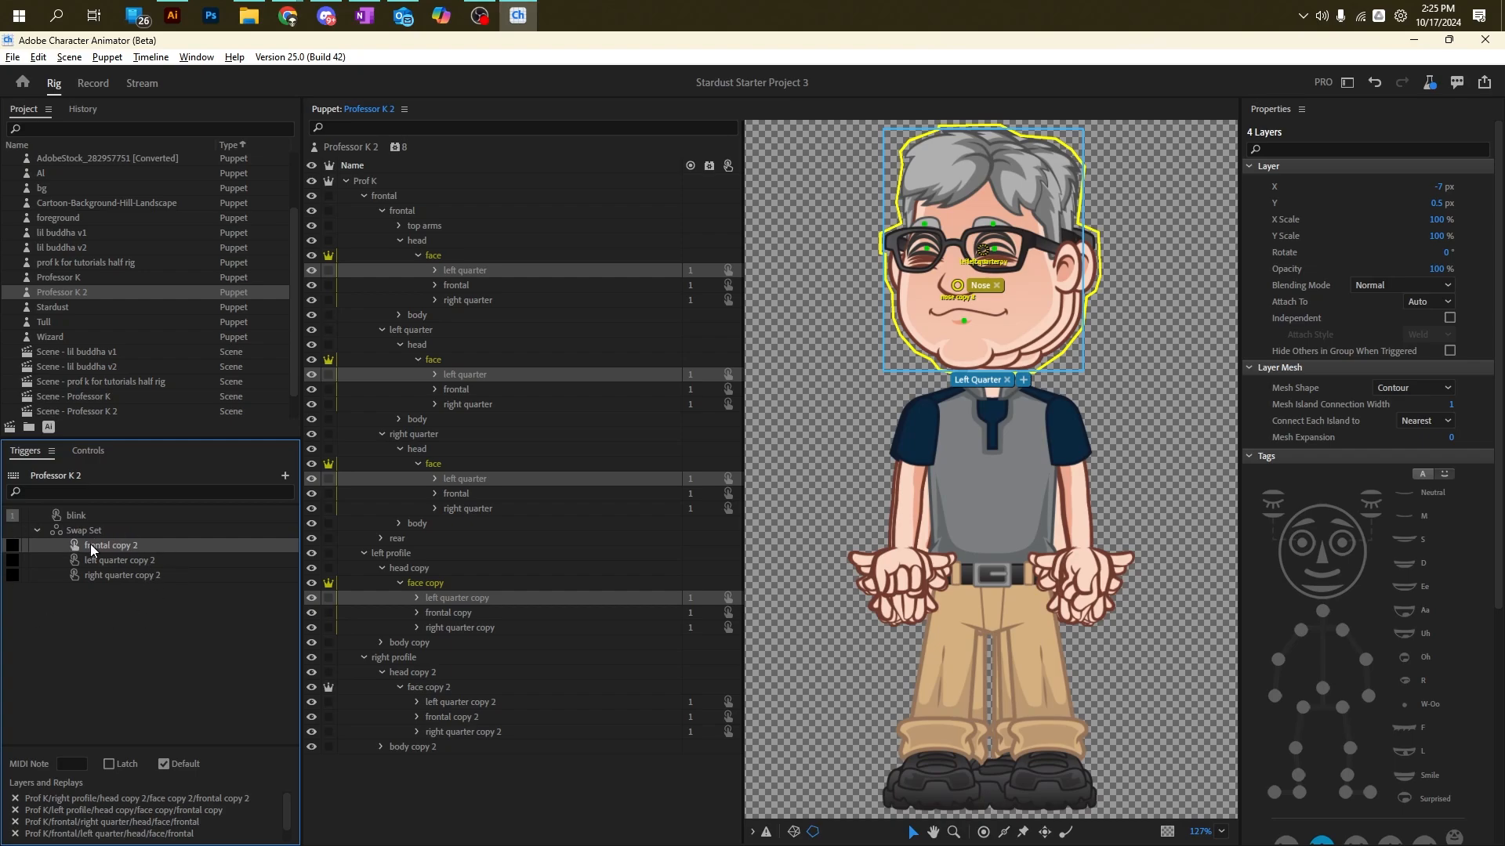
# Step: Assign trigger key 2 to left quarter copy 2 and key 3 to right quarter copy 2
pyautogui.click(12, 561)
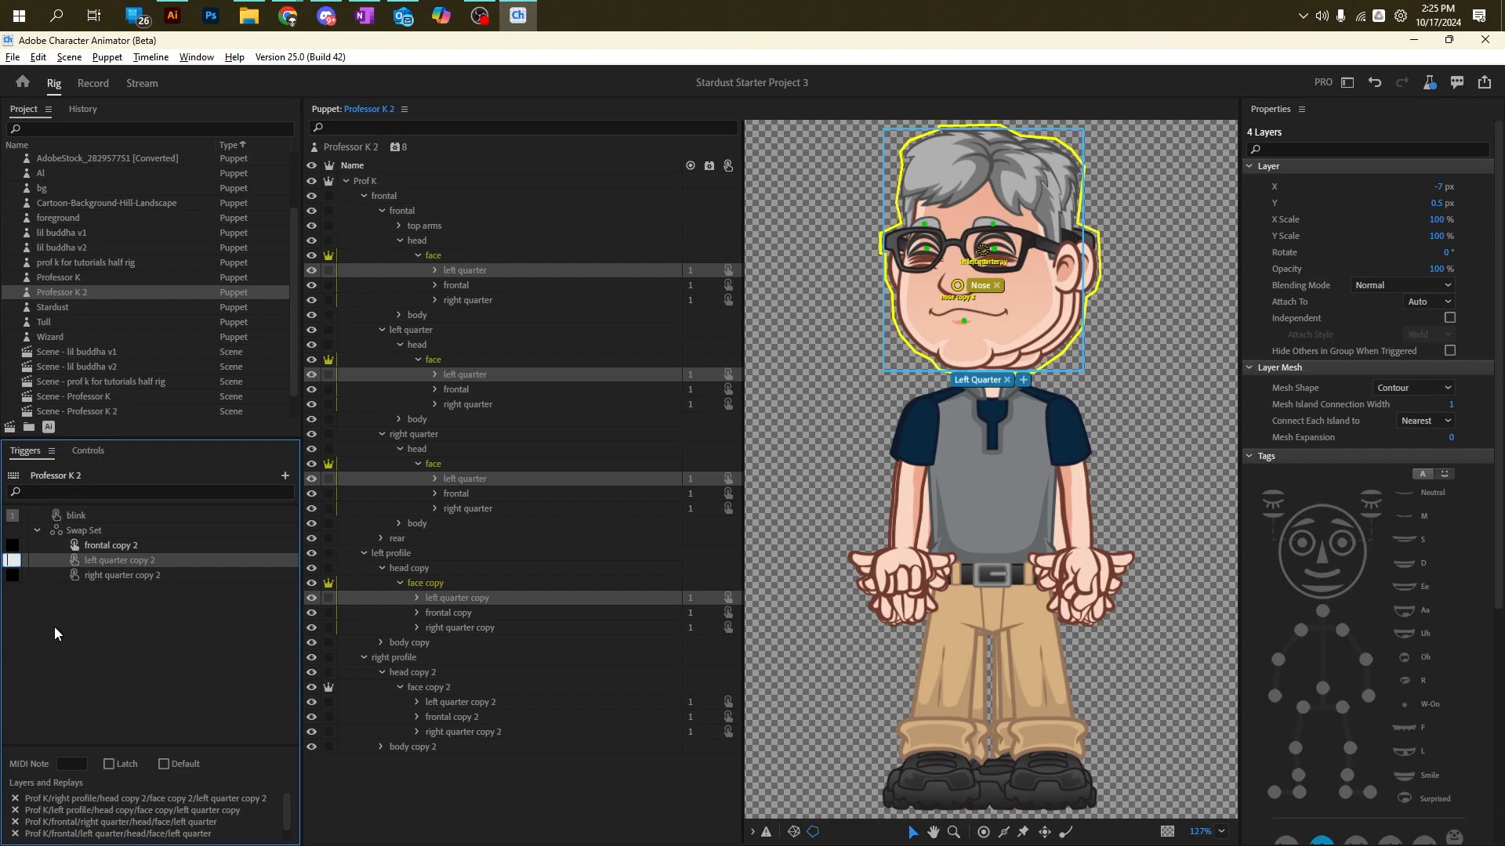
pyautogui.write('2')
pyautogui.click(12, 576)
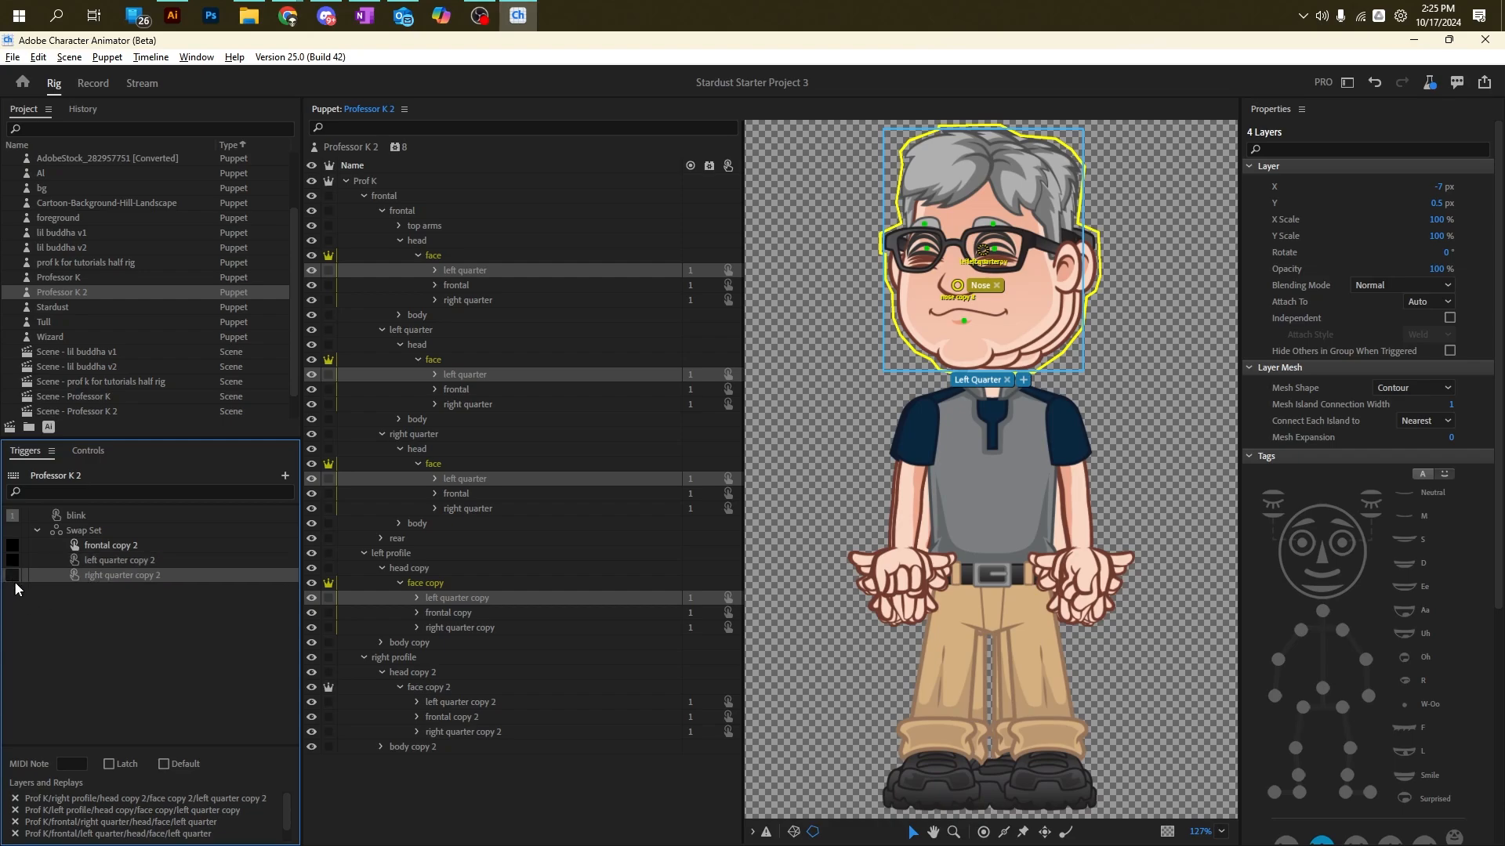
pyautogui.write('3')
pyautogui.click(72, 638)
# Step: Turn on Latch for the head angle triggers in the swap set
pyautogui.click(112, 579)
pyautogui.keyDown('shift'); pyautogui.click(110, 563); pyautogui.keyUp('shift')
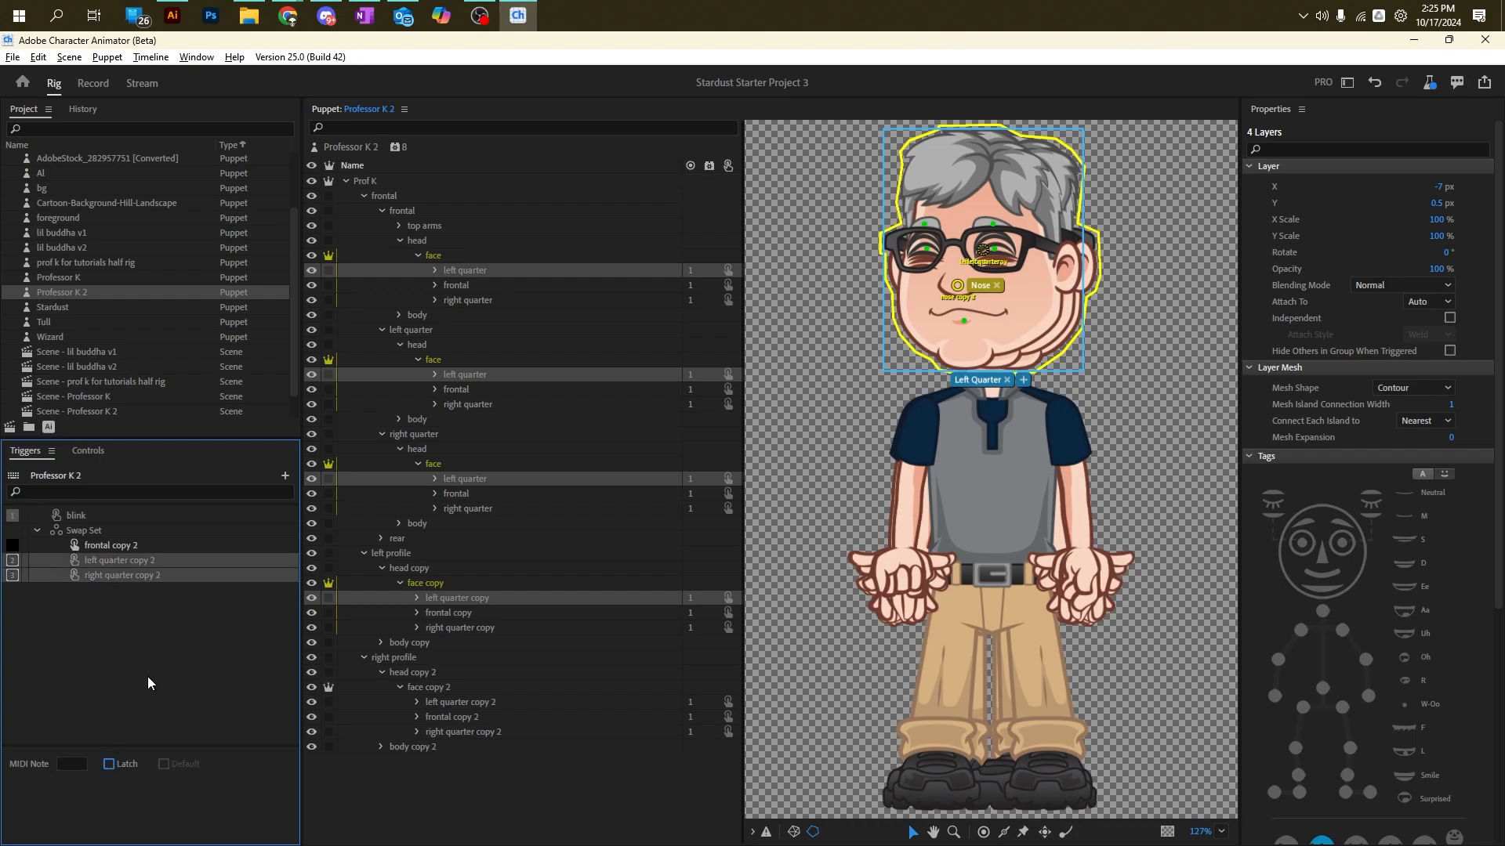
pyautogui.click(120, 547)
pyautogui.click(109, 765)
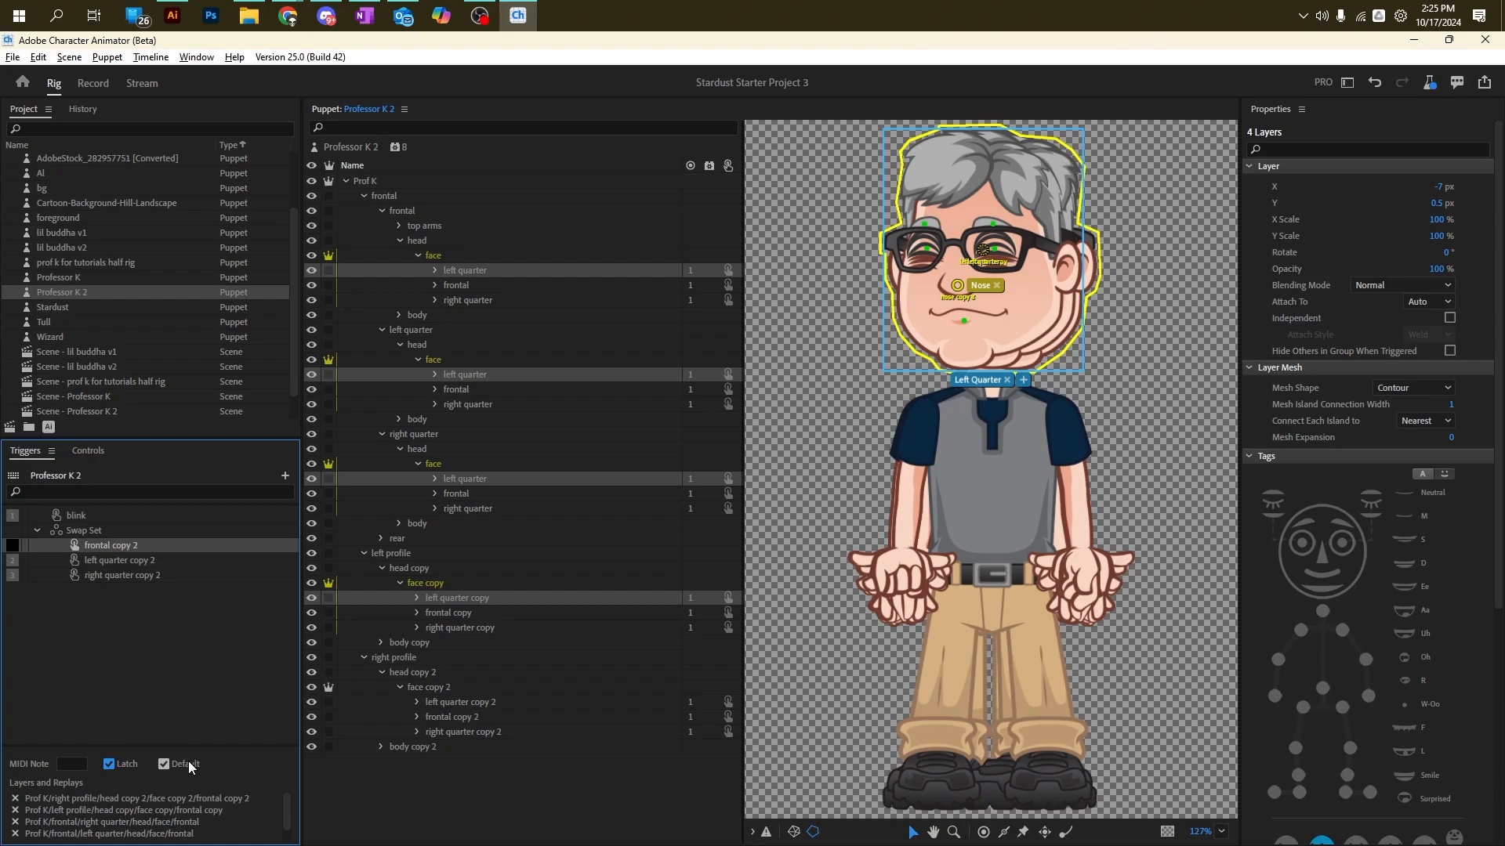
# Step: Rename the swap set as "head angles" and collapse it
pyautogui.rightClick(69, 534)
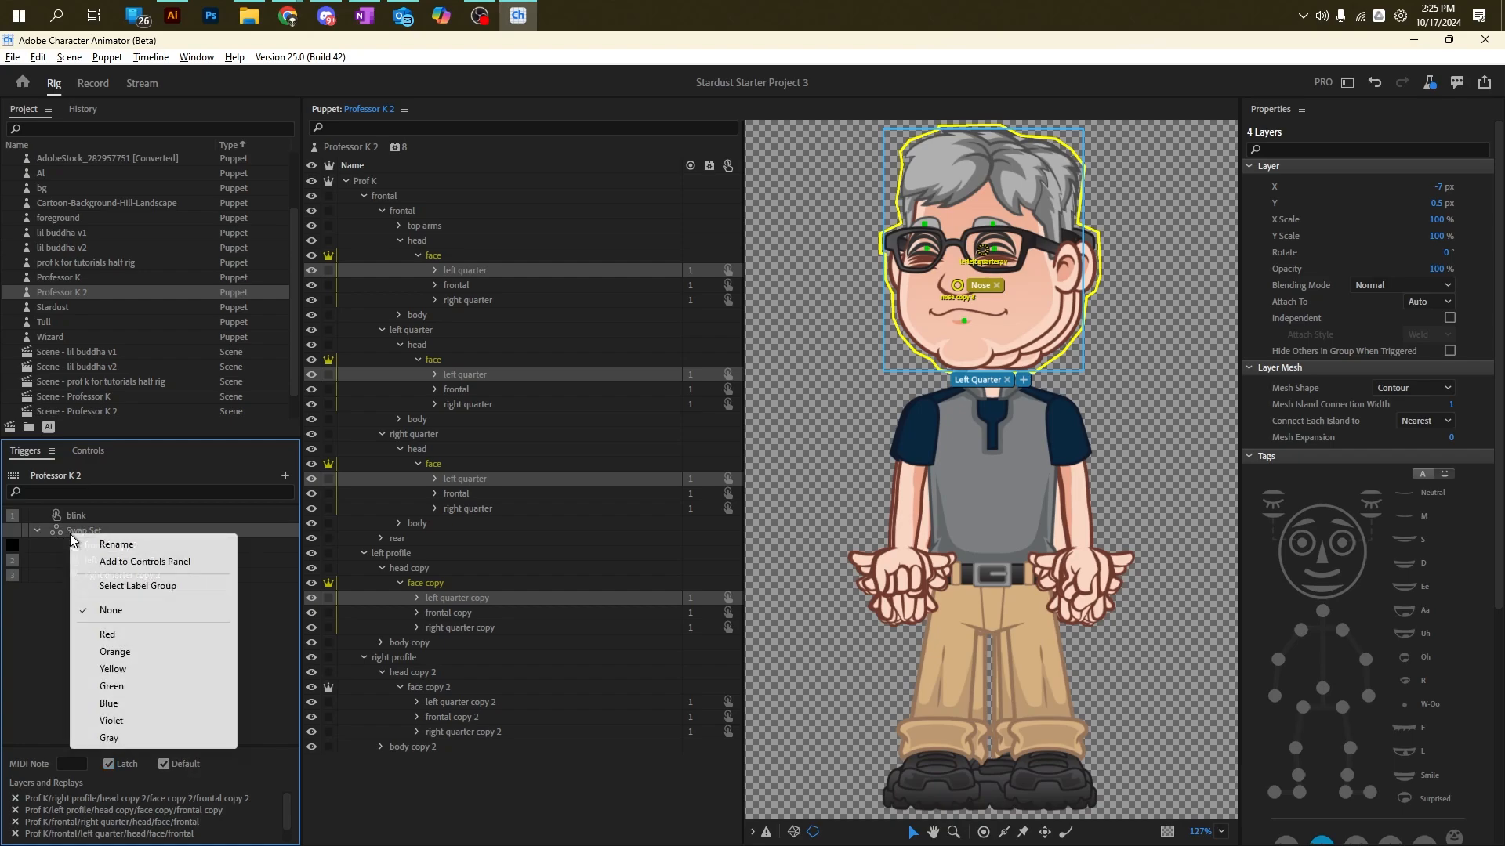
pyautogui.click(124, 547)
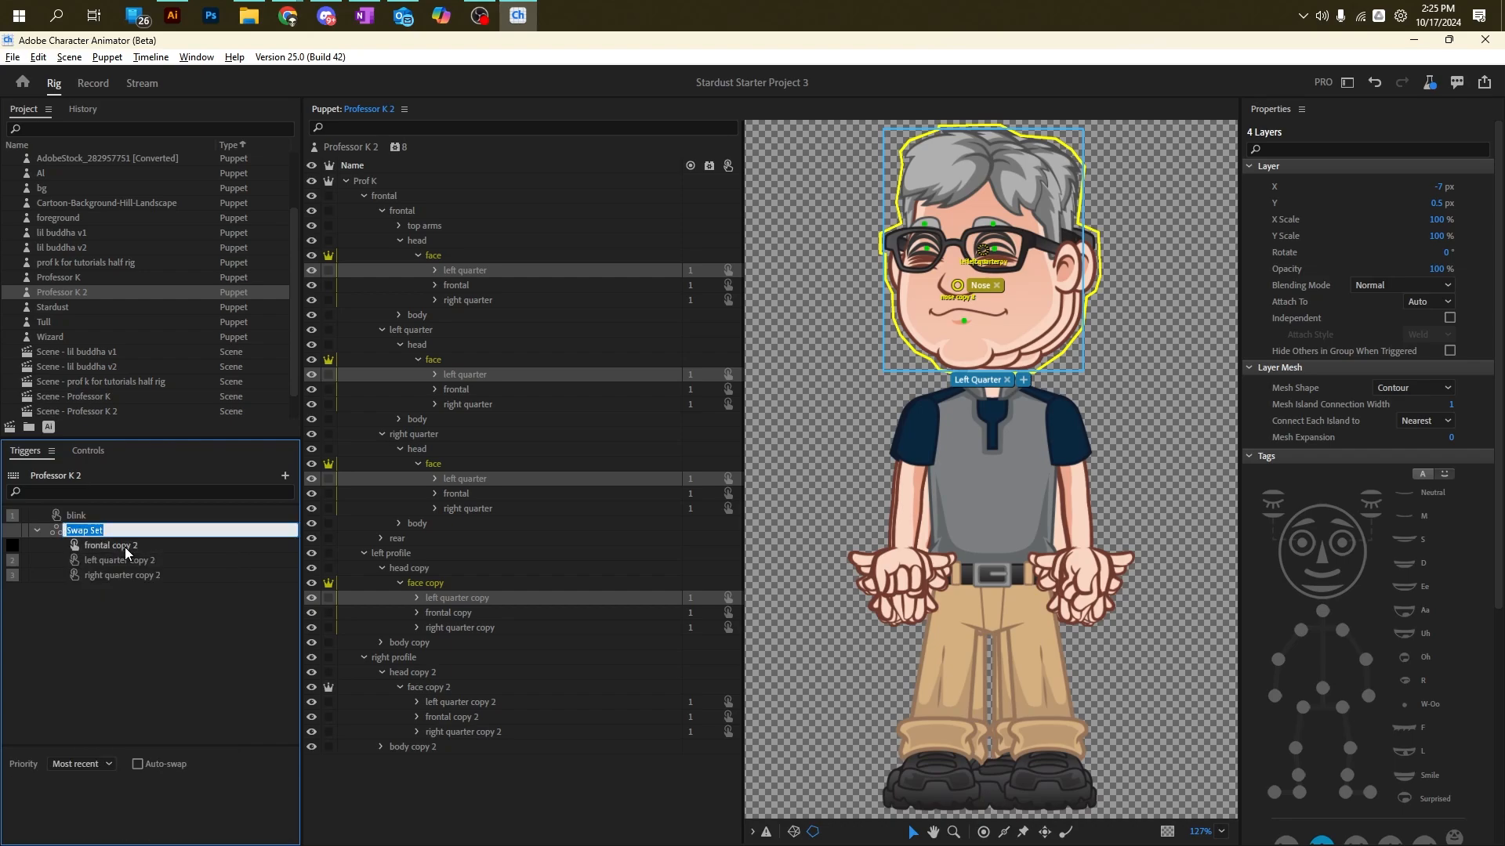
pyautogui.write('head angles')
pyautogui.press('Return')
pyautogui.click(36, 531)
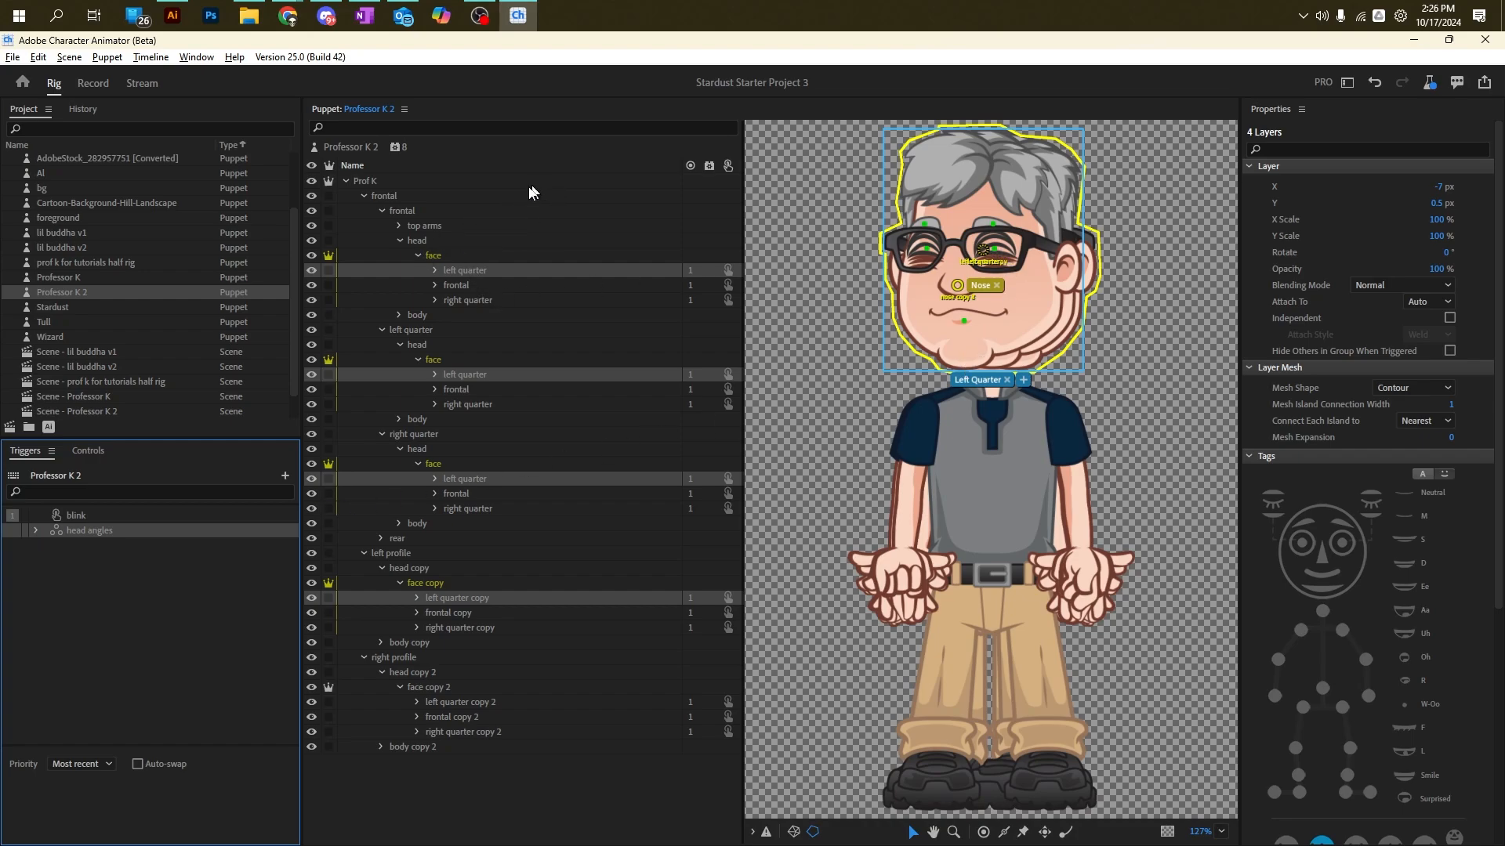
# Step: Collapse the head groups in every view, along with the frontal, left quarter and right quarter view groups
pyautogui.click(418, 255)
pyautogui.click(399, 240)
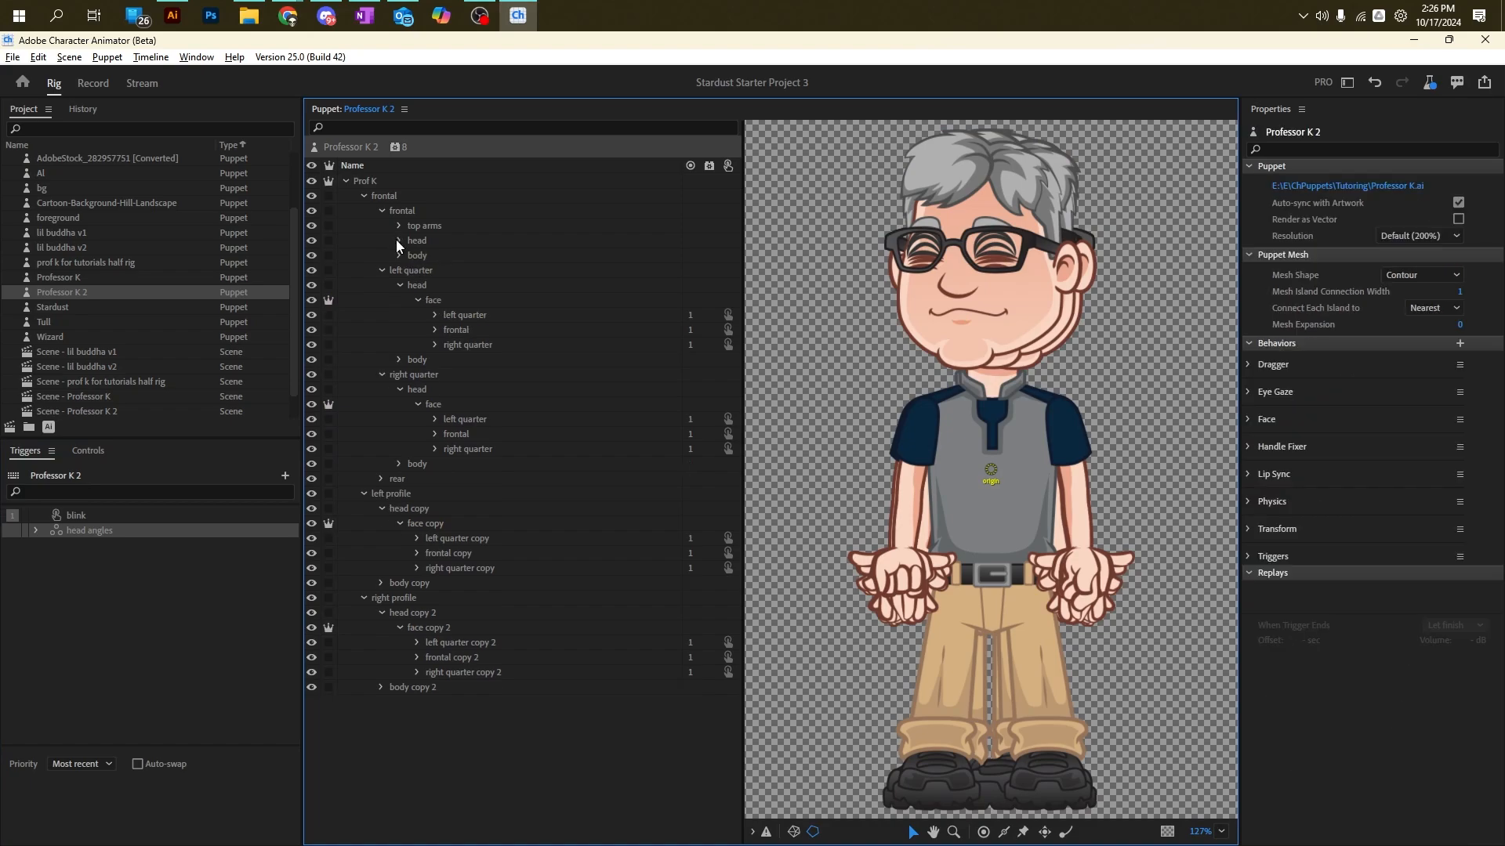
pyautogui.click(417, 299)
pyautogui.click(399, 285)
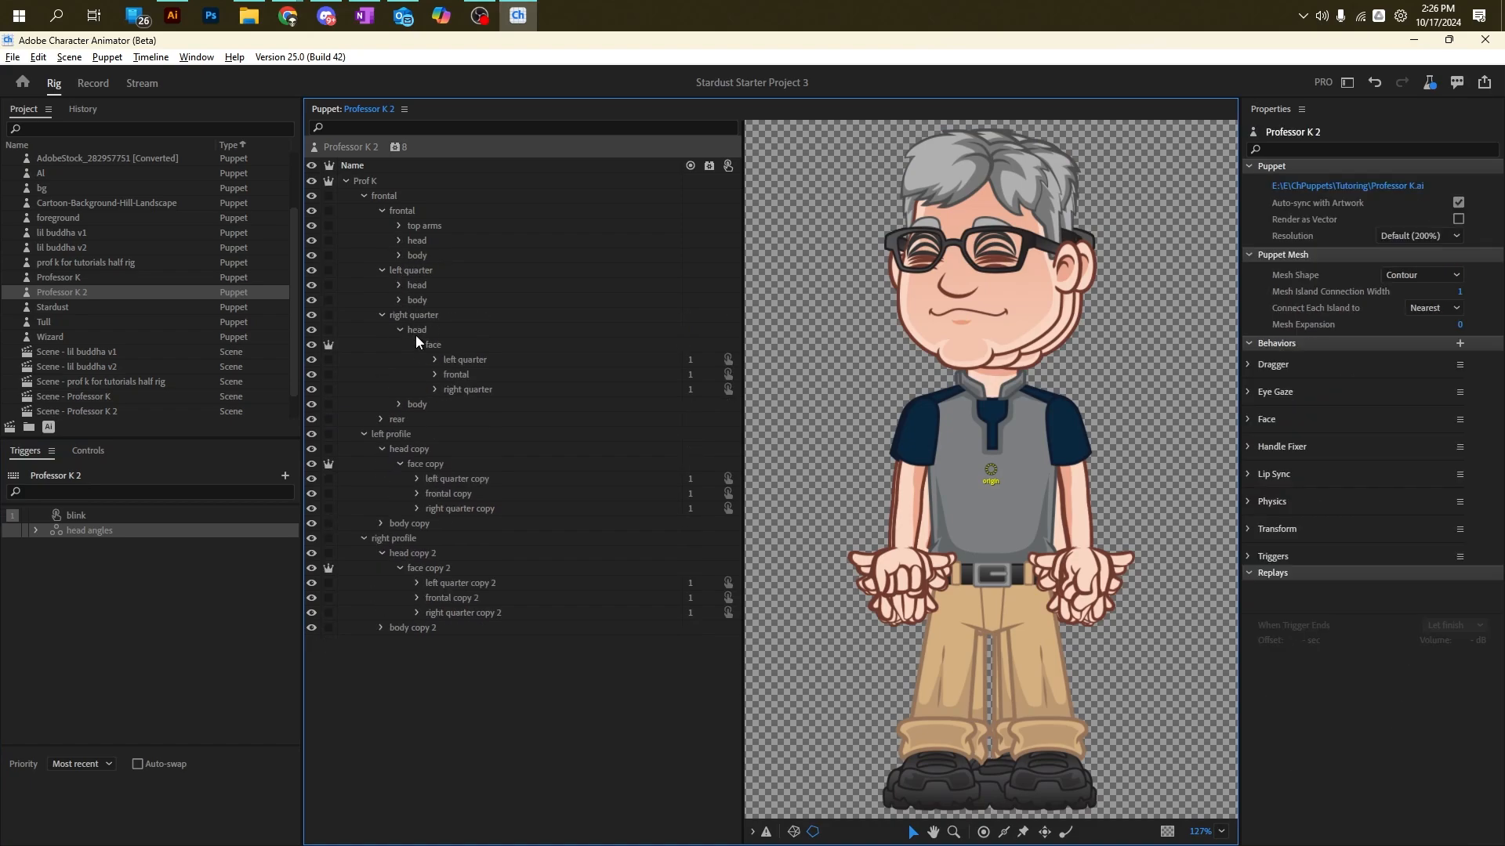
pyautogui.click(416, 341)
pyautogui.click(403, 330)
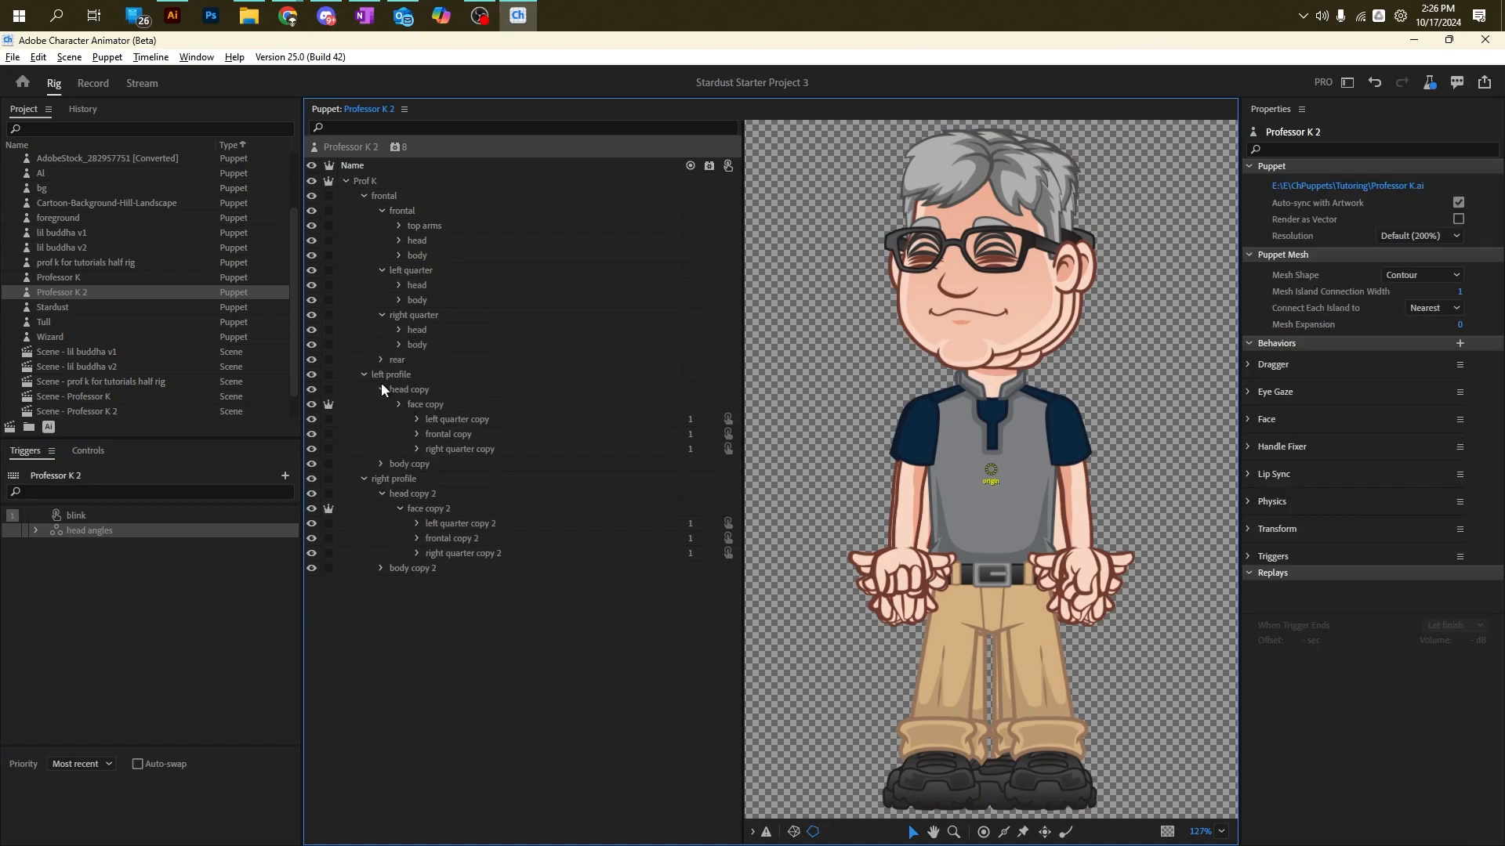
pyautogui.click(382, 390)
pyautogui.click(400, 448)
pyautogui.click(381, 433)
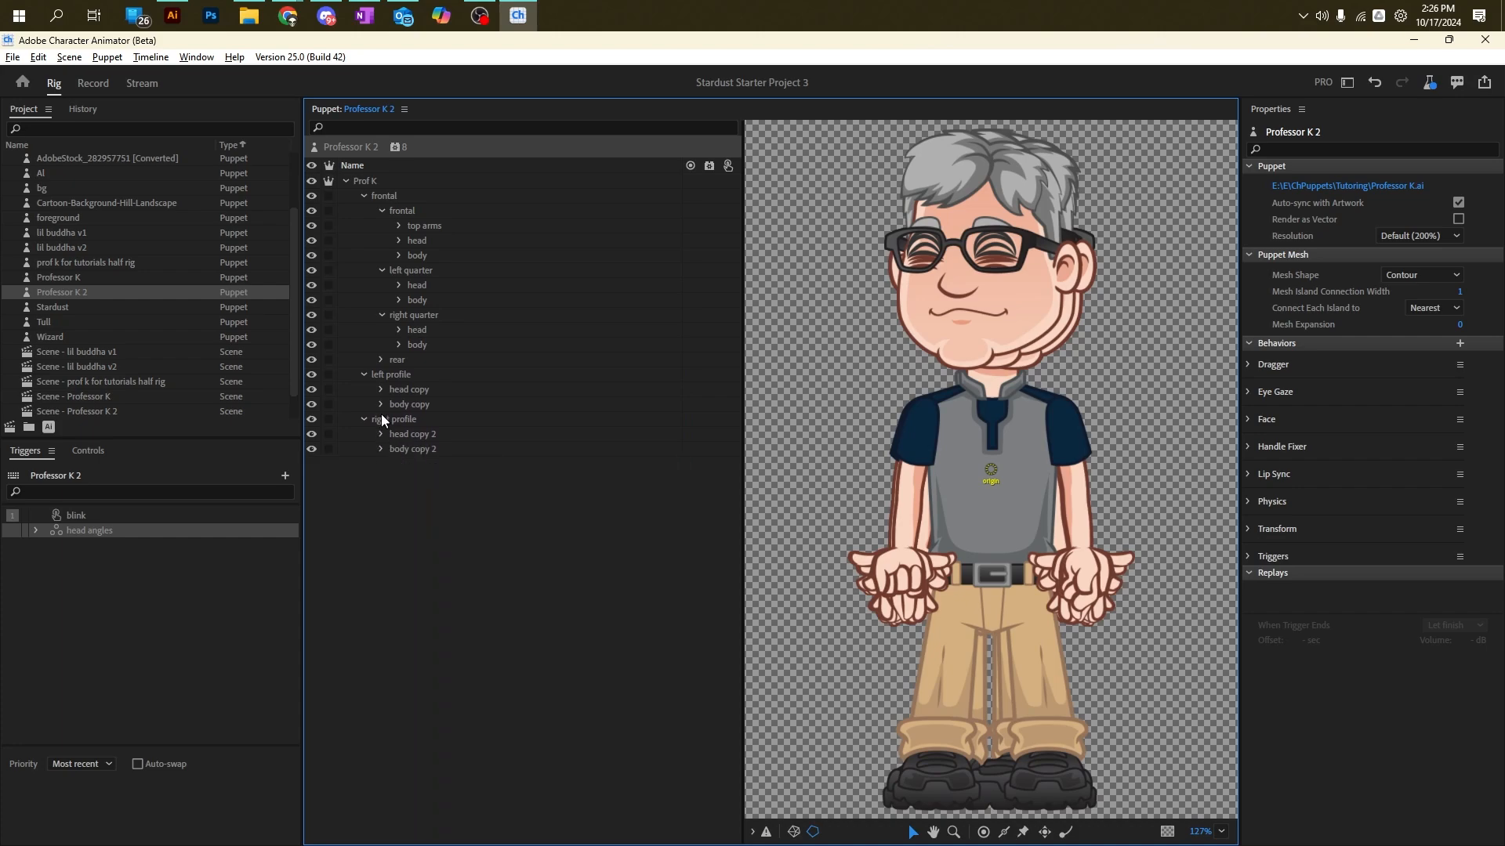
pyautogui.click(382, 271)
pyautogui.click(381, 286)
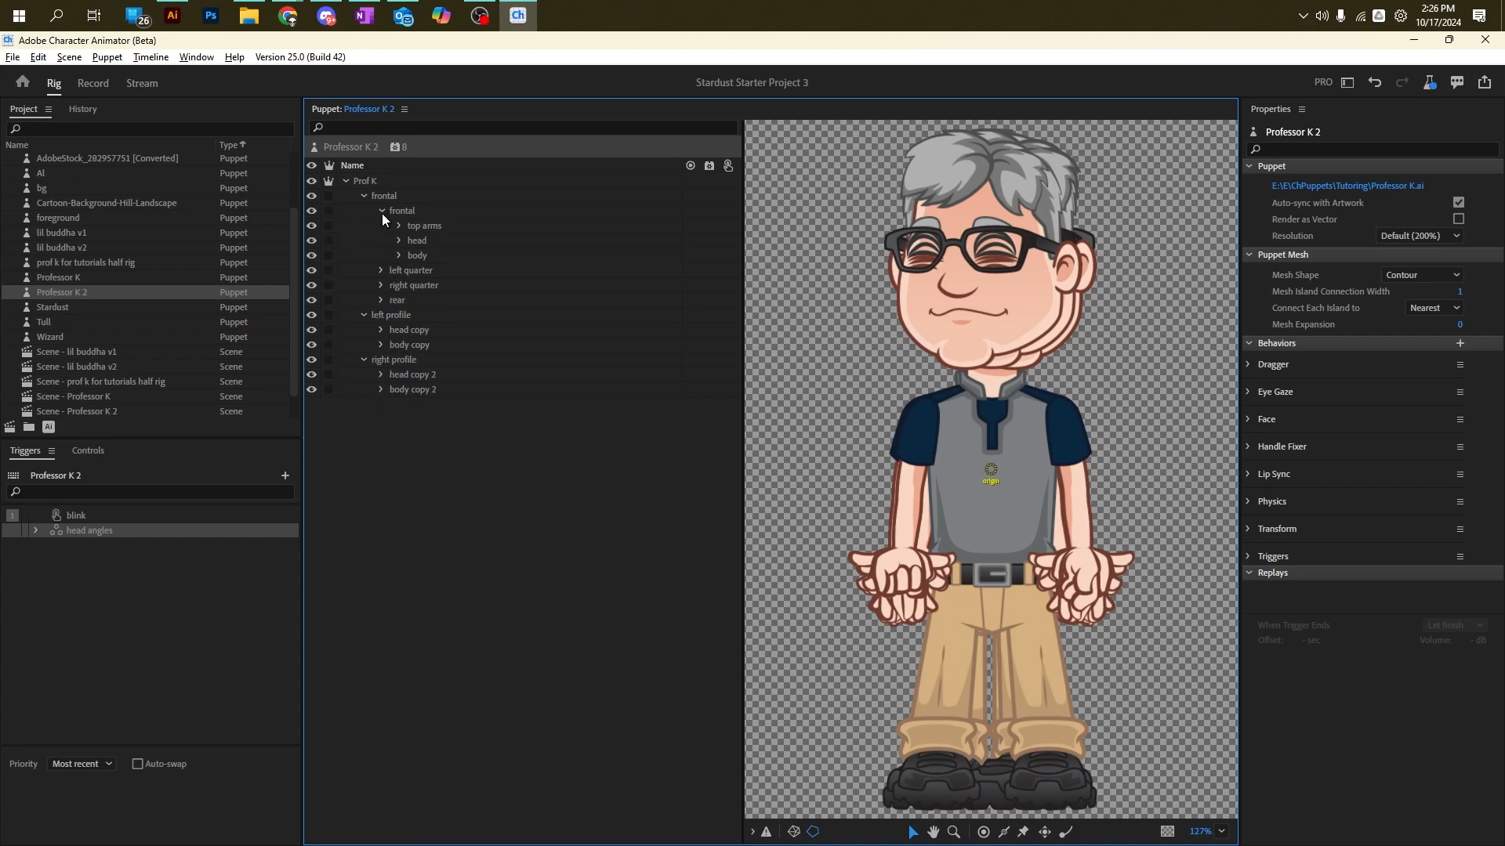
pyautogui.click(382, 212)
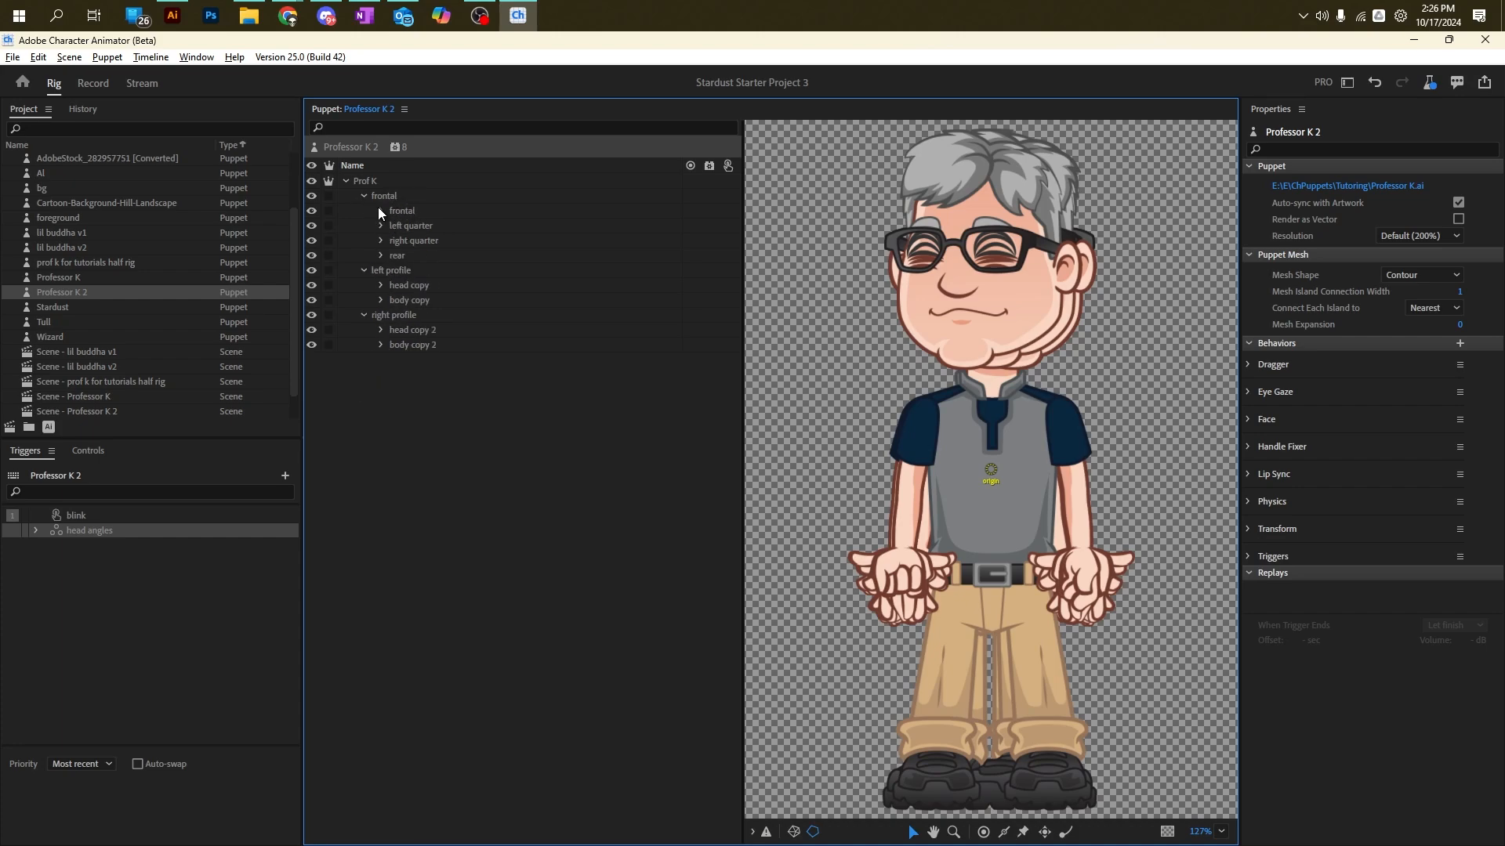
# Step: Expand the head groups of the frontal, left quarter, right quarter, rear and both profile views down to their face layers
pyautogui.click(381, 211)
pyautogui.click(404, 242)
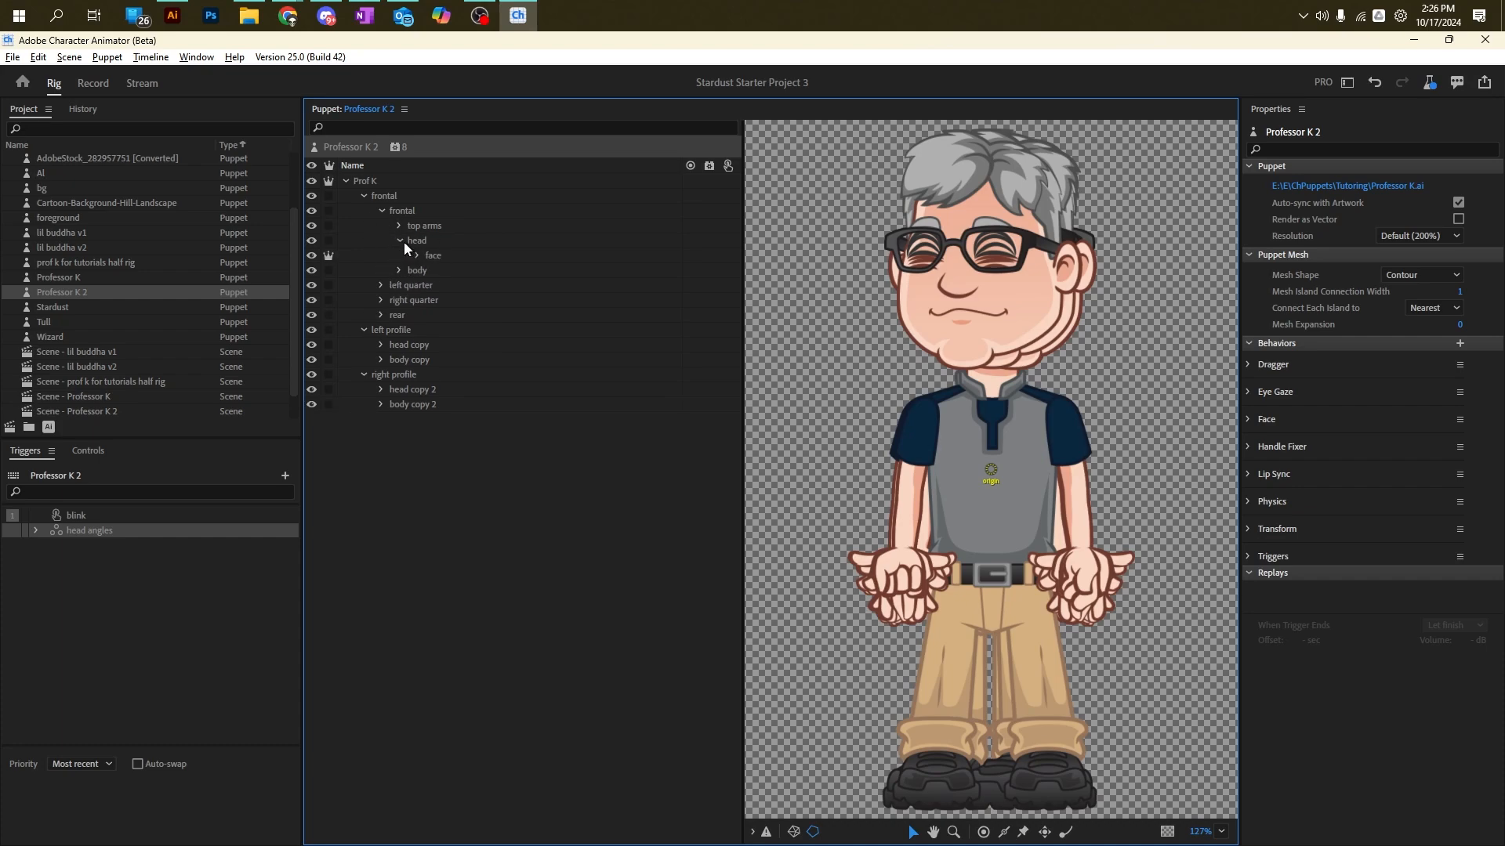
pyautogui.click(382, 286)
pyautogui.click(399, 300)
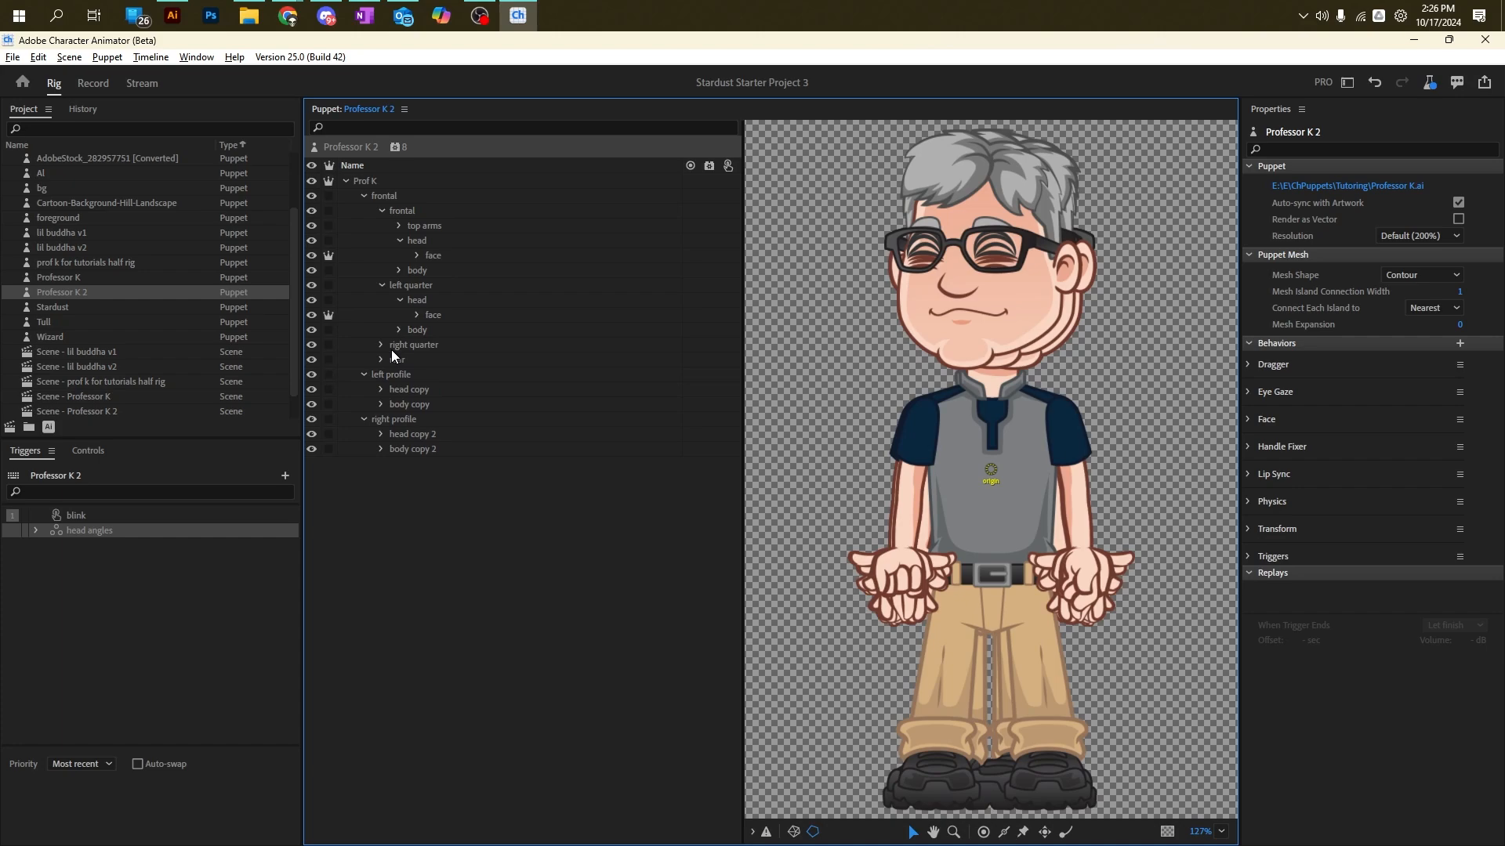
pyautogui.click(381, 345)
pyautogui.click(400, 360)
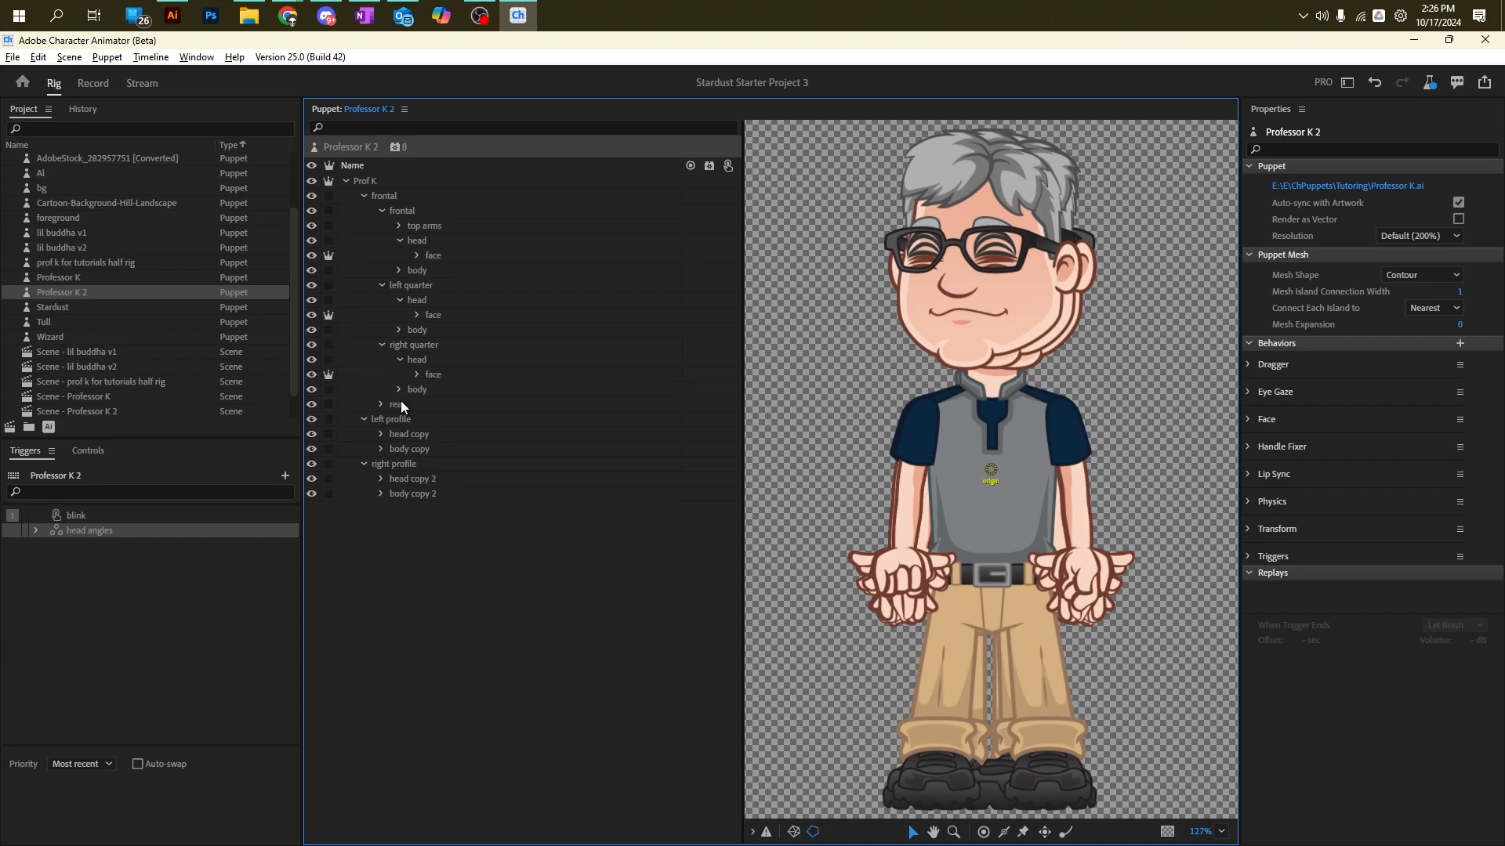
pyautogui.click(380, 405)
pyautogui.click(400, 419)
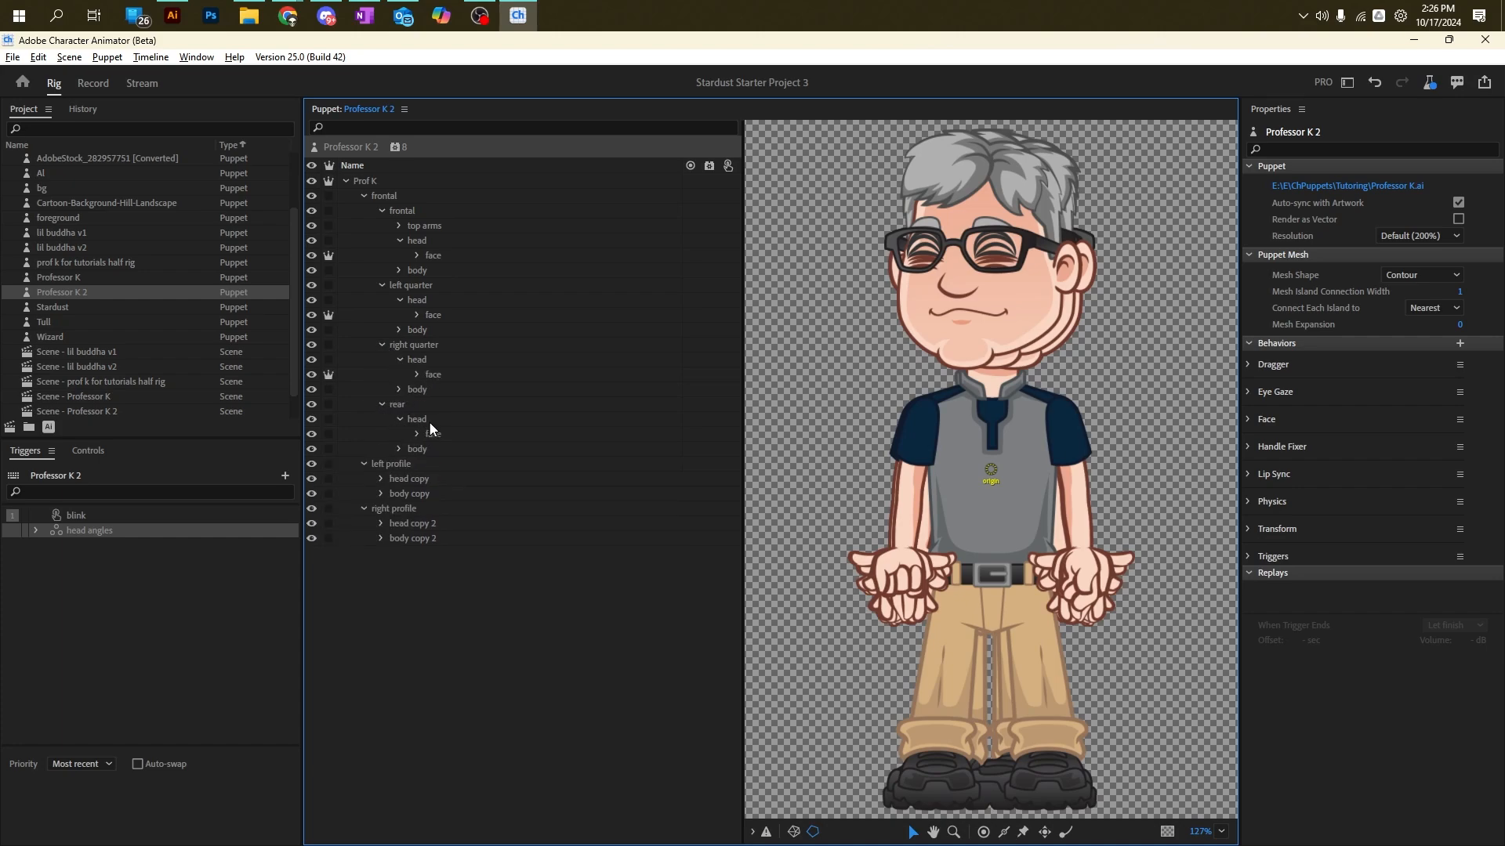
pyautogui.click(382, 478)
pyautogui.click(382, 538)
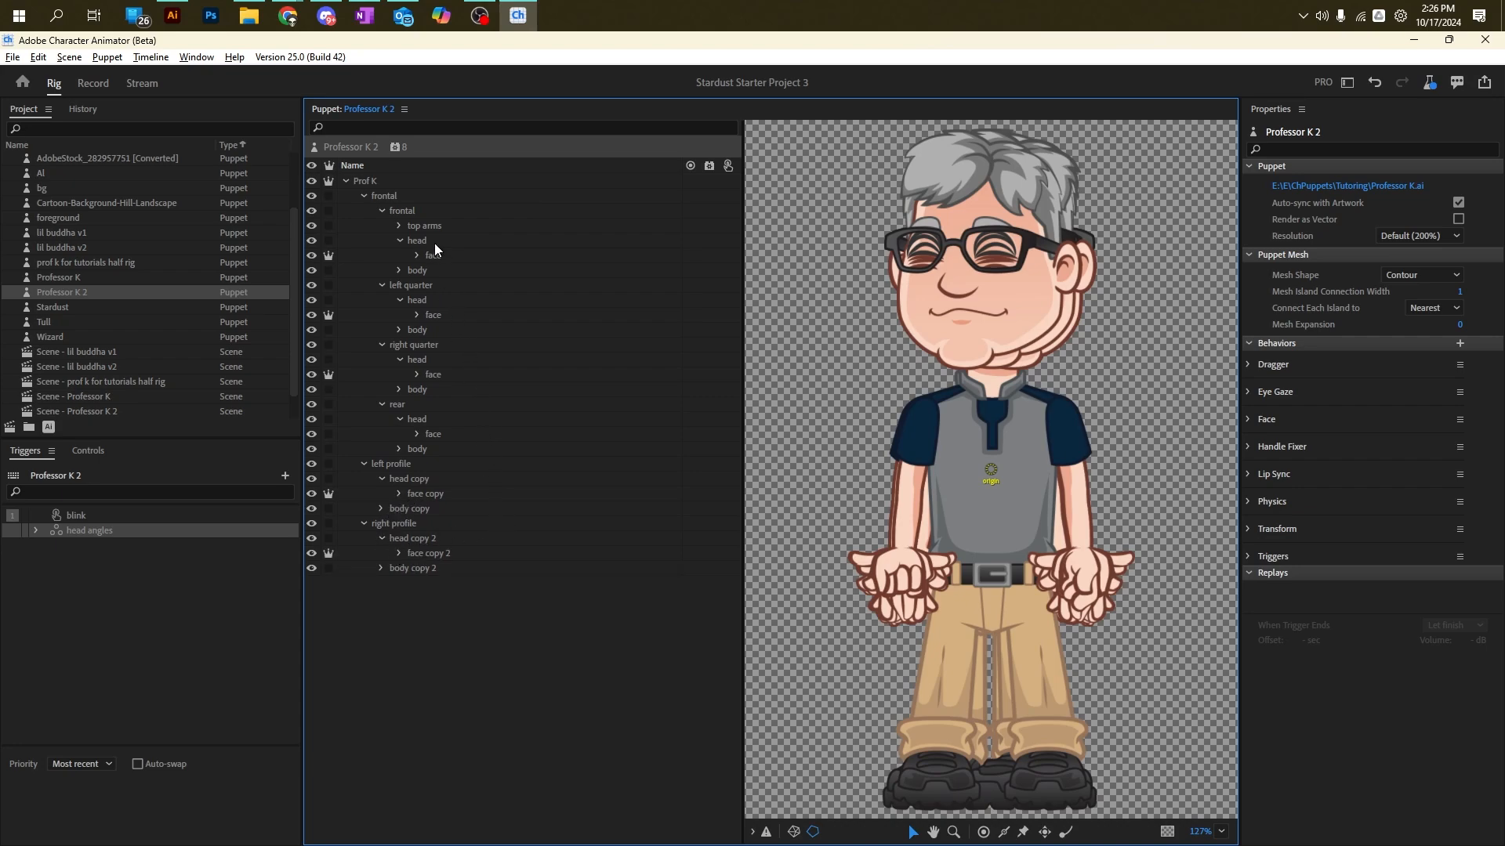
# Step: Move the origin handles of the frontal view's head and face layers down to the chin, just above the neck
pyautogui.click(414, 241)
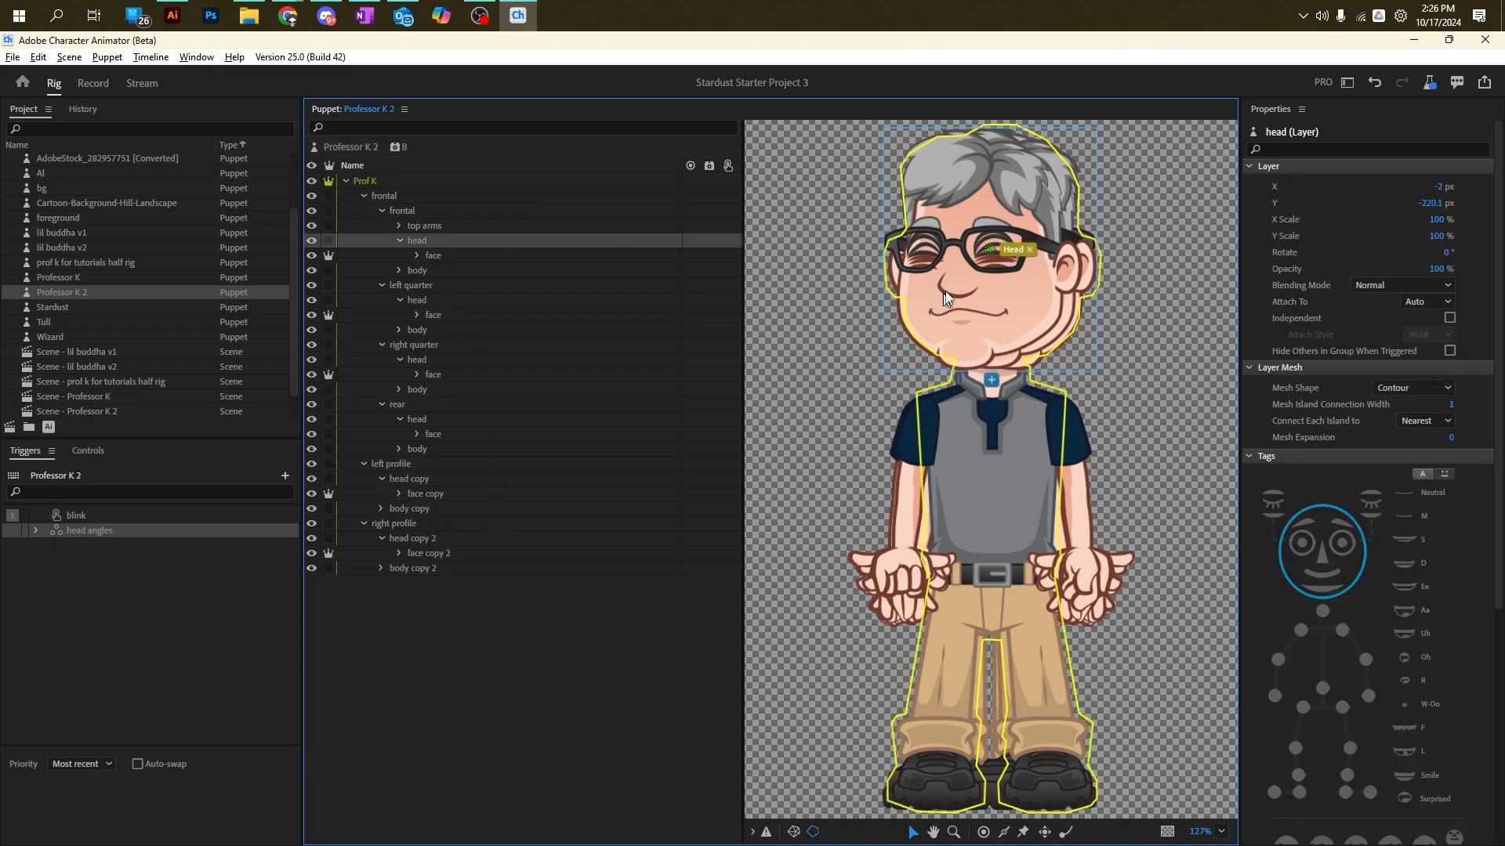
pyautogui.moveTo(989, 250); pyautogui.dragTo(994, 342)
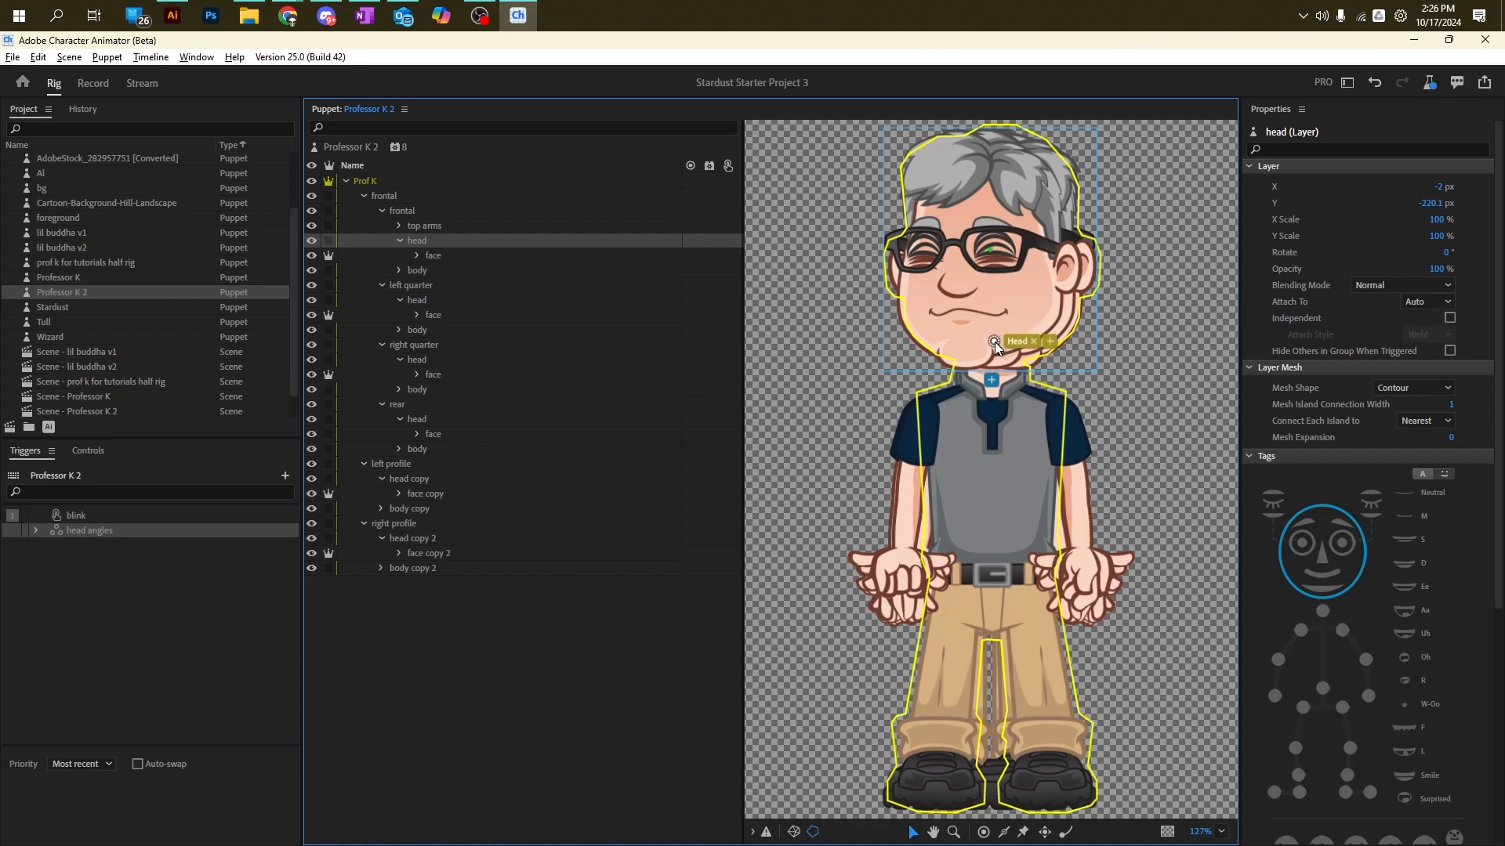
pyautogui.moveTo(994, 345); pyautogui.dragTo(995, 348)
pyautogui.click(439, 256)
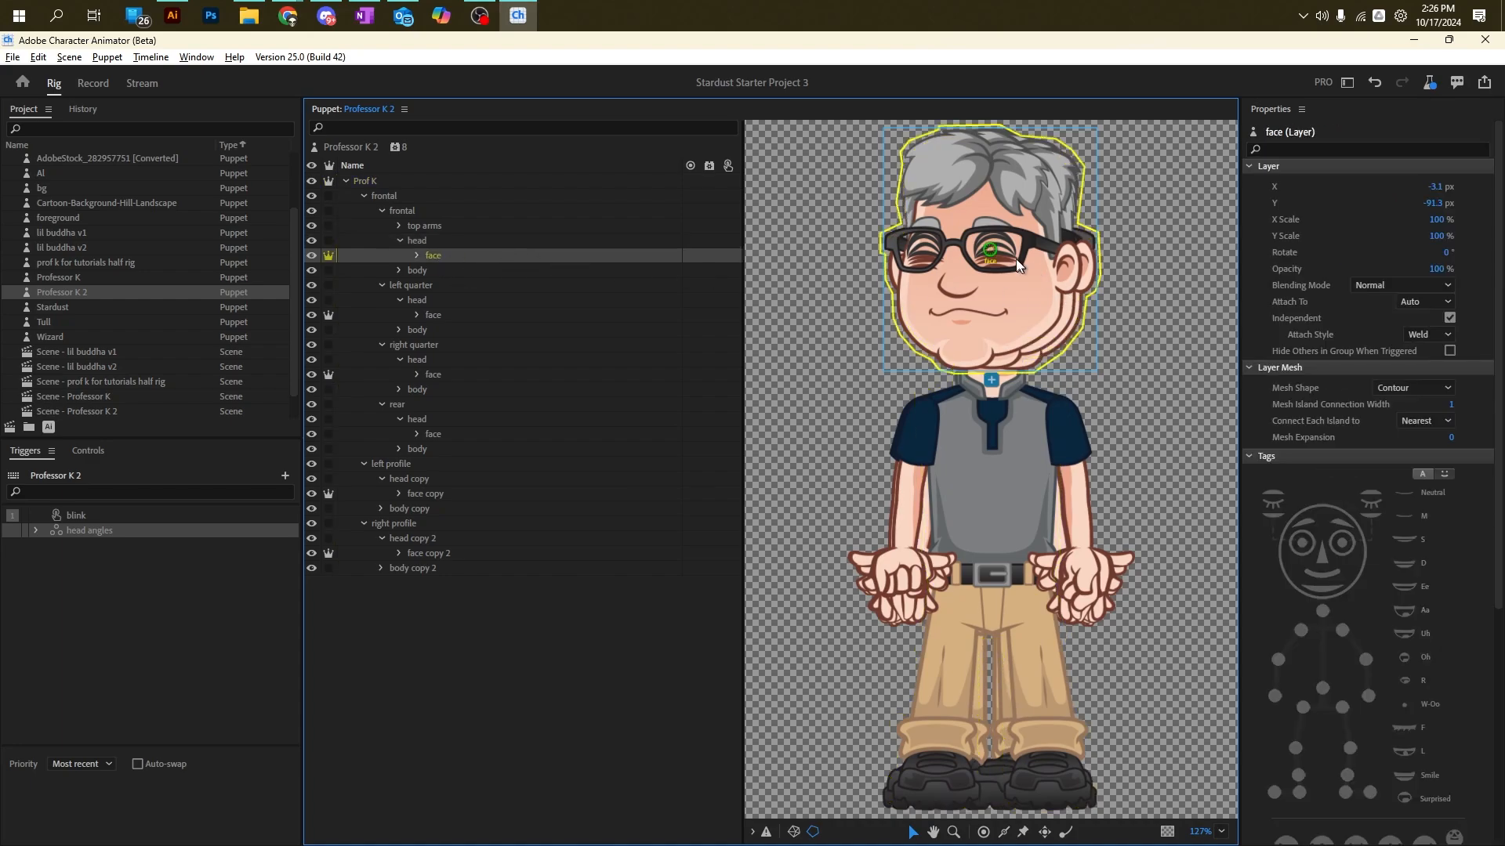
pyautogui.click(991, 250)
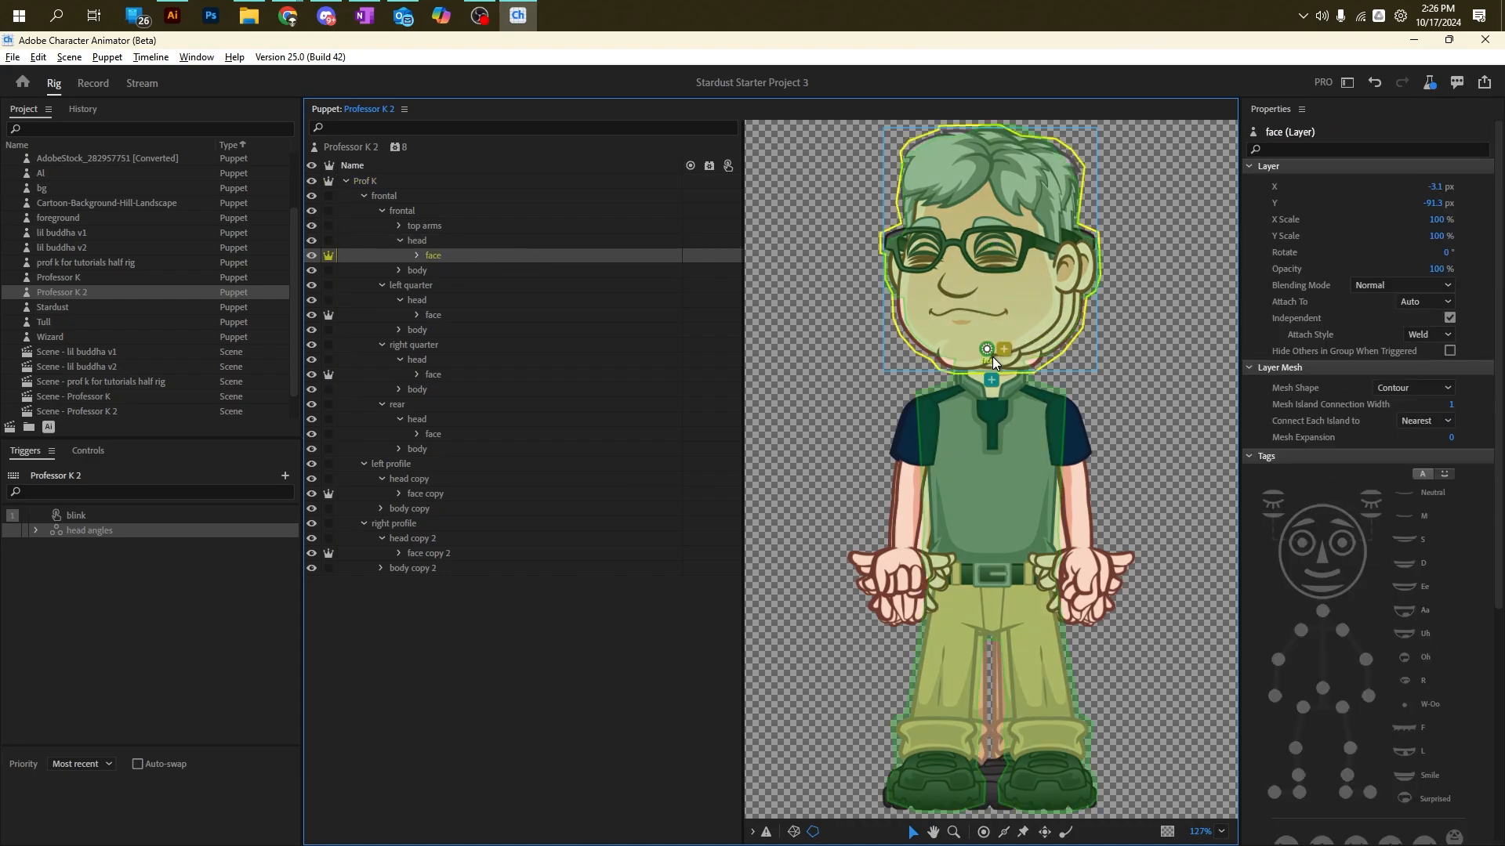
# Step: Move the origin handles of the left quarter view's head and face layers down to the chin, just above the neck
pyautogui.click(421, 300)
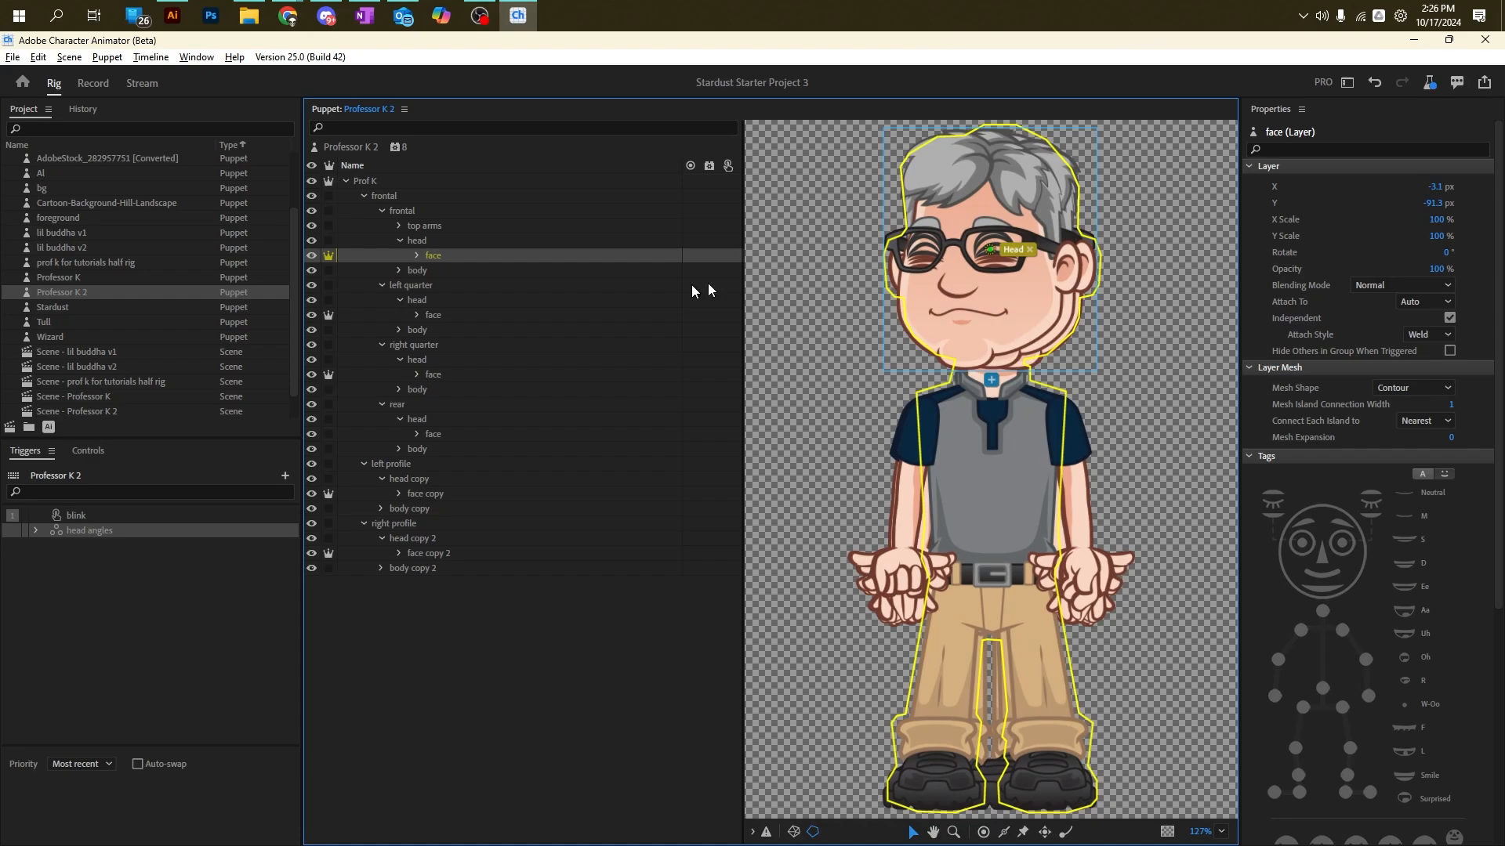
pyautogui.moveTo(1013, 257); pyautogui.dragTo(1014, 351)
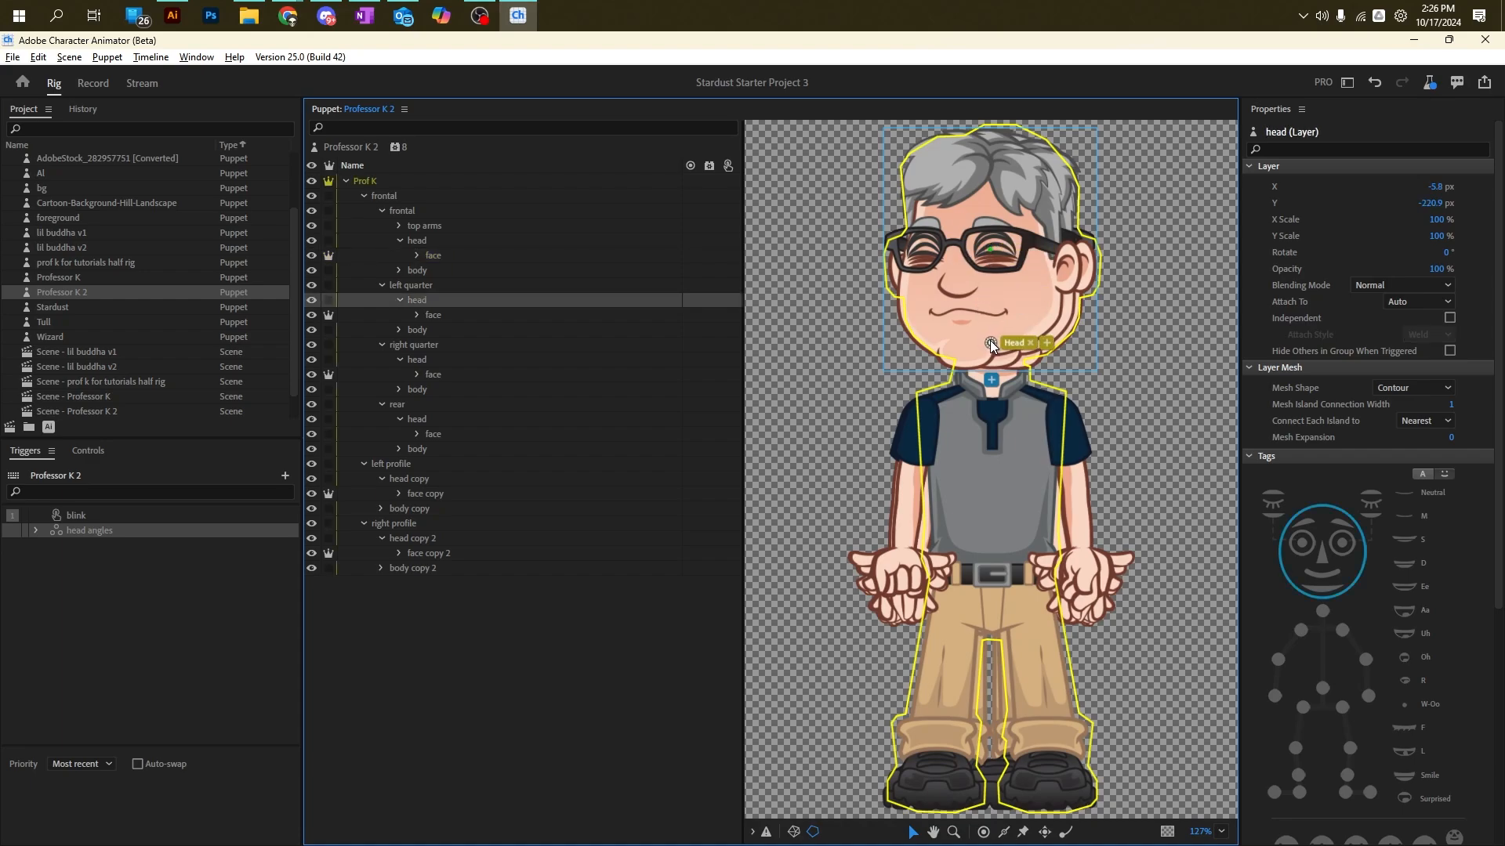
pyautogui.click(430, 314)
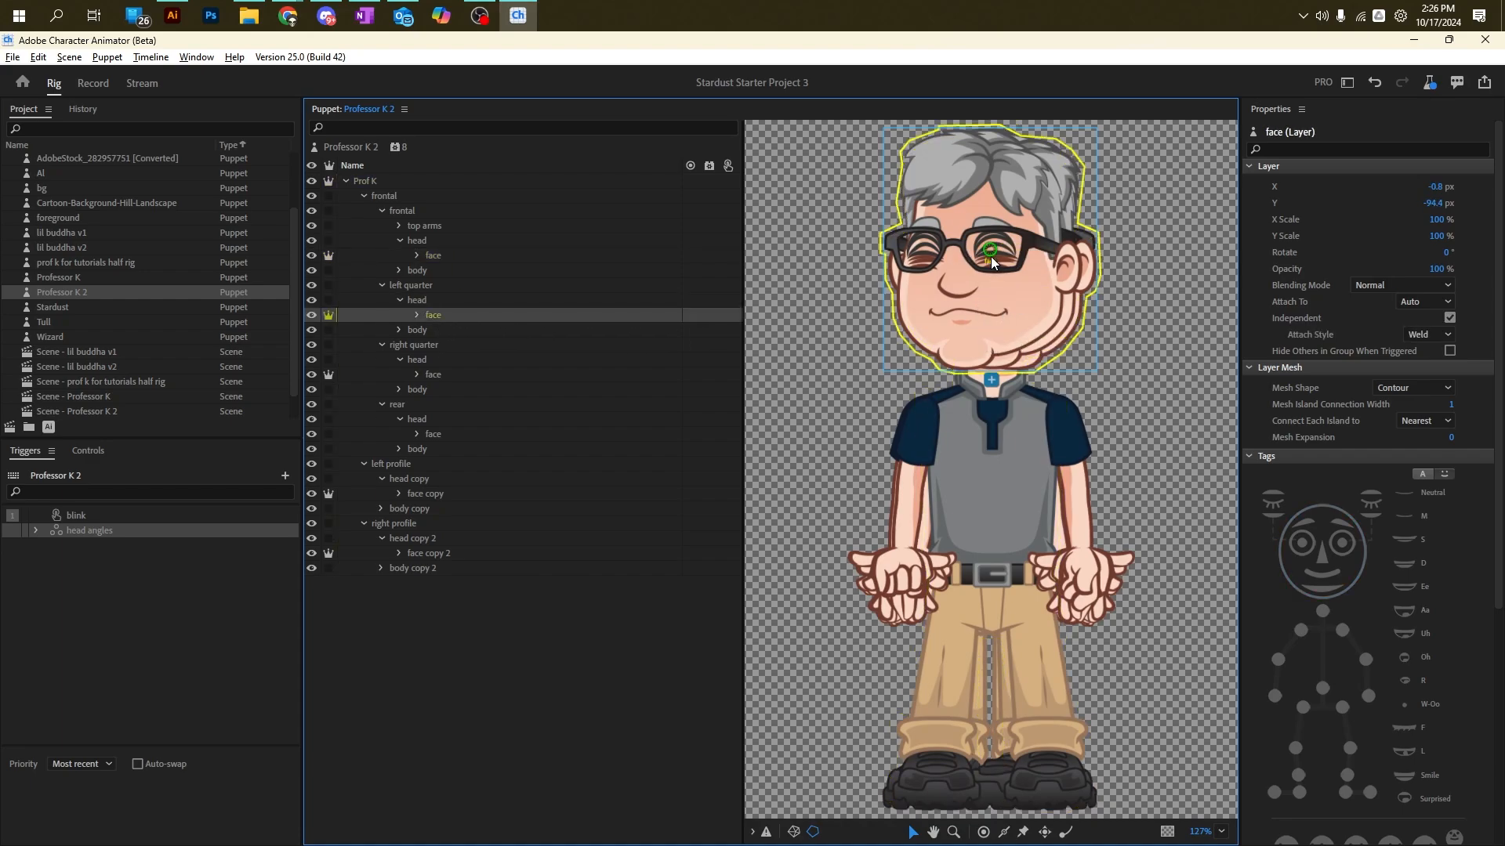
pyautogui.moveTo(987, 271); pyautogui.dragTo(988, 354)
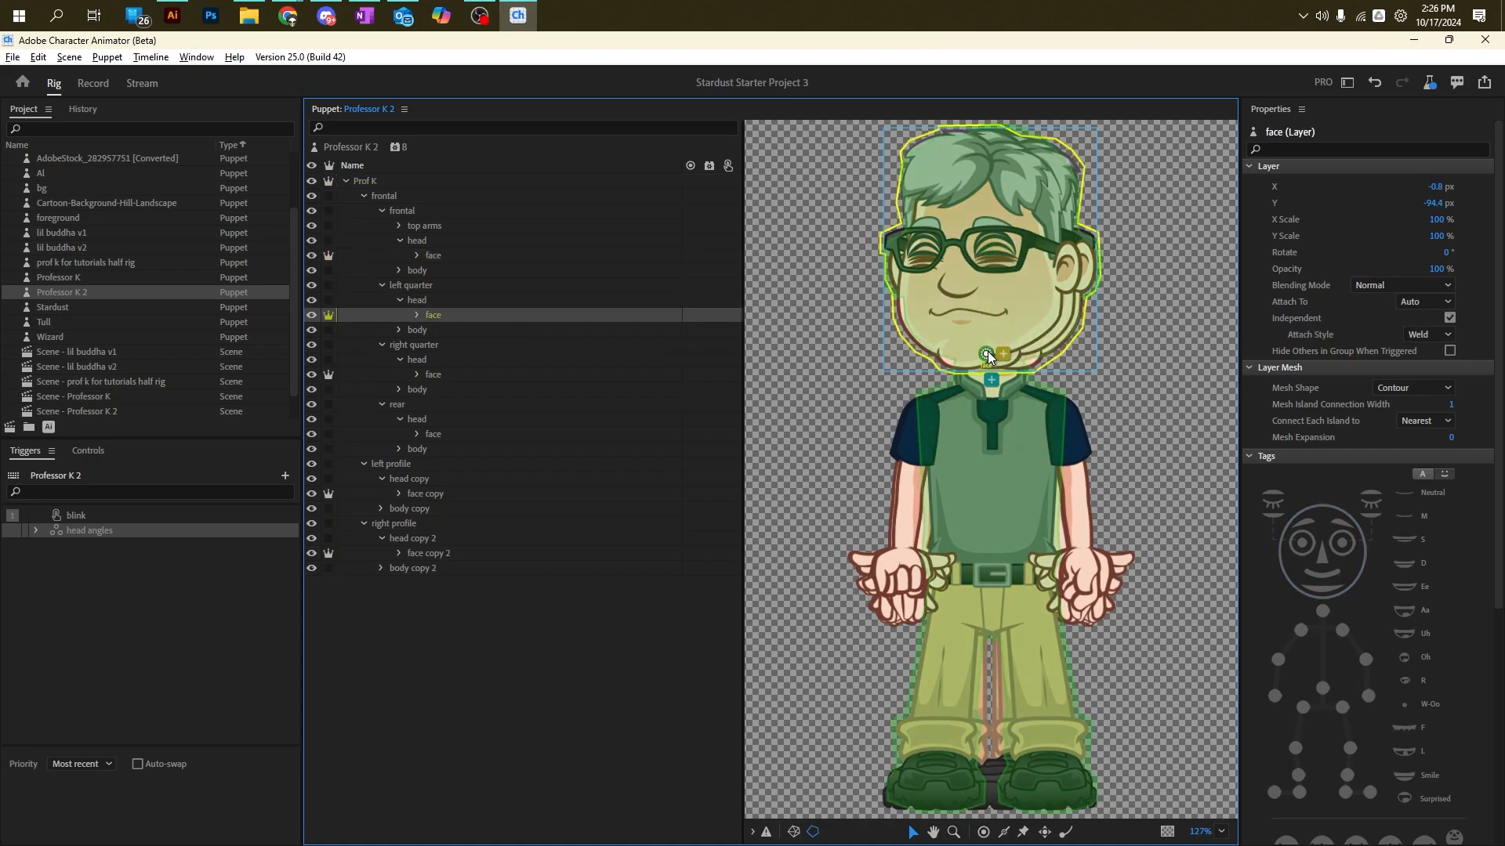
# Step: Move the origin handles of the right quarter view's head and face layers down to the chin and recheck both layers
pyautogui.click(434, 359)
pyautogui.moveTo(990, 246); pyautogui.dragTo(984, 332)
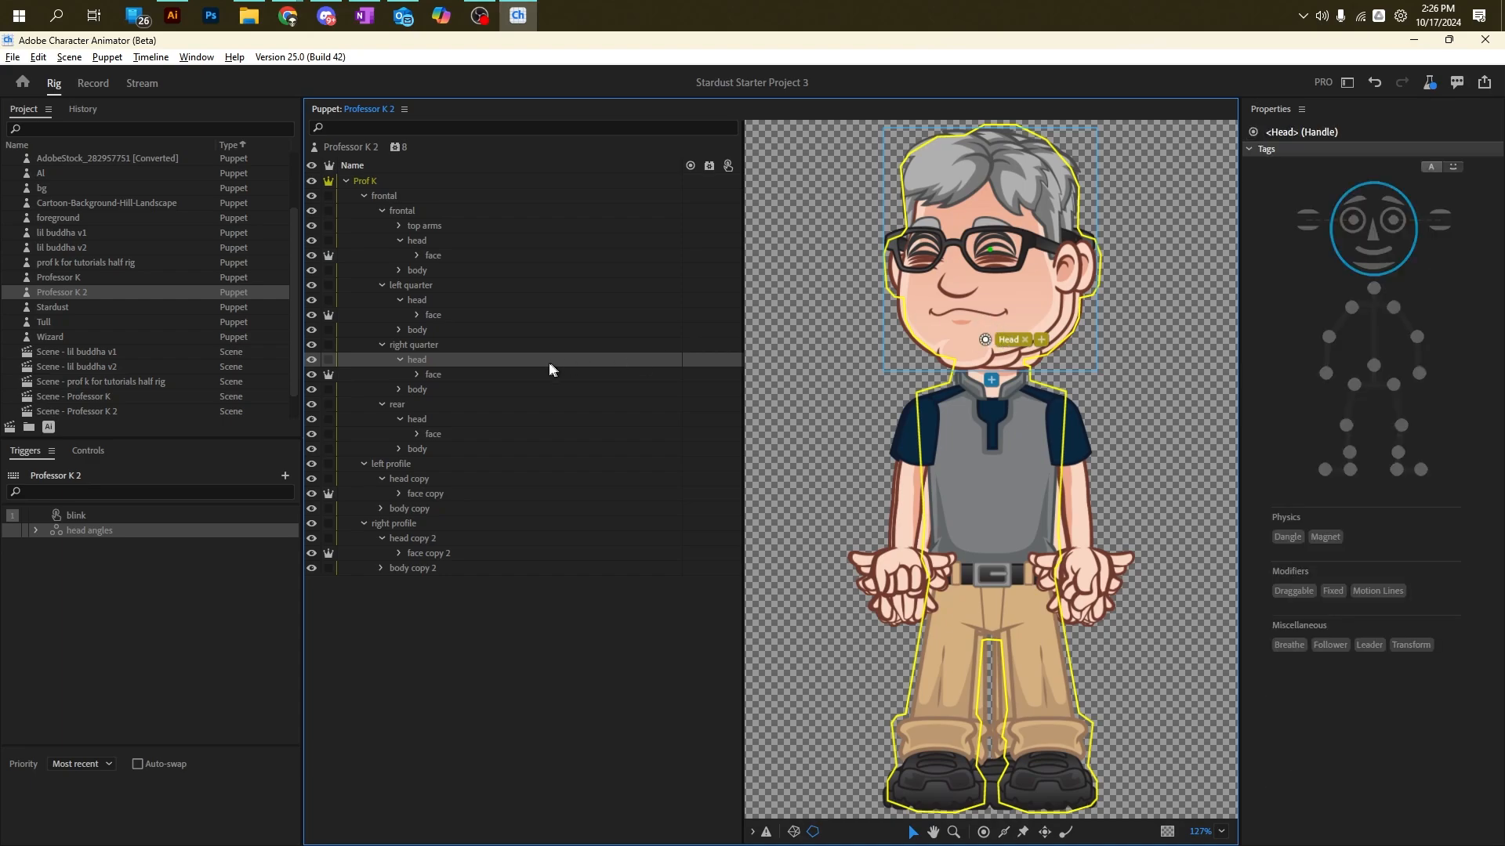
pyautogui.click(429, 374)
pyautogui.moveTo(985, 249); pyautogui.dragTo(990, 352)
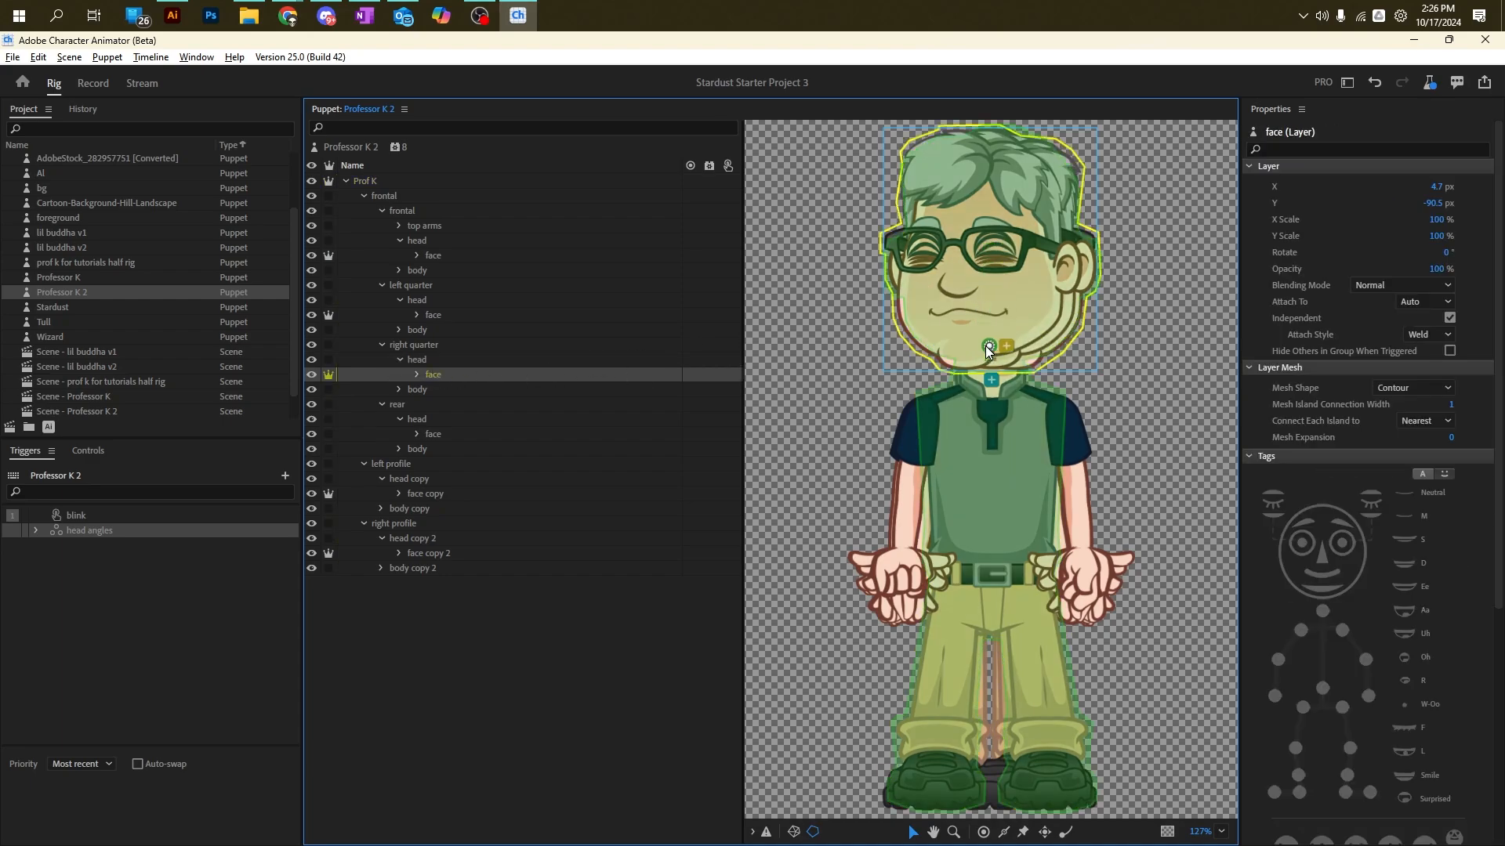
pyautogui.click(433, 374)
pyautogui.click(416, 360)
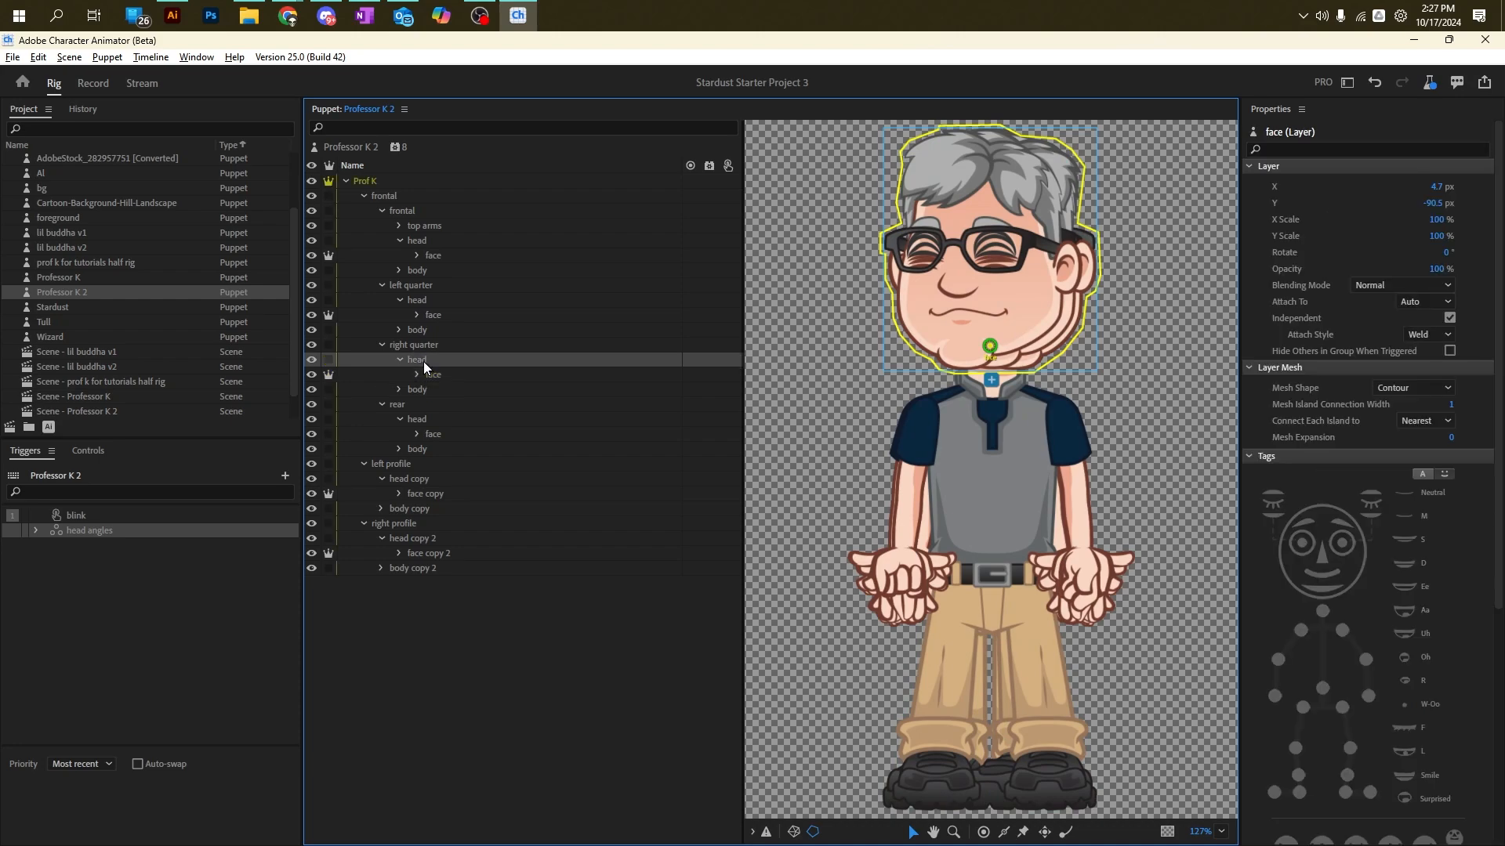
# Step: Move the origin handles of the rear view's head and face layers down to the chin
pyautogui.click(424, 420)
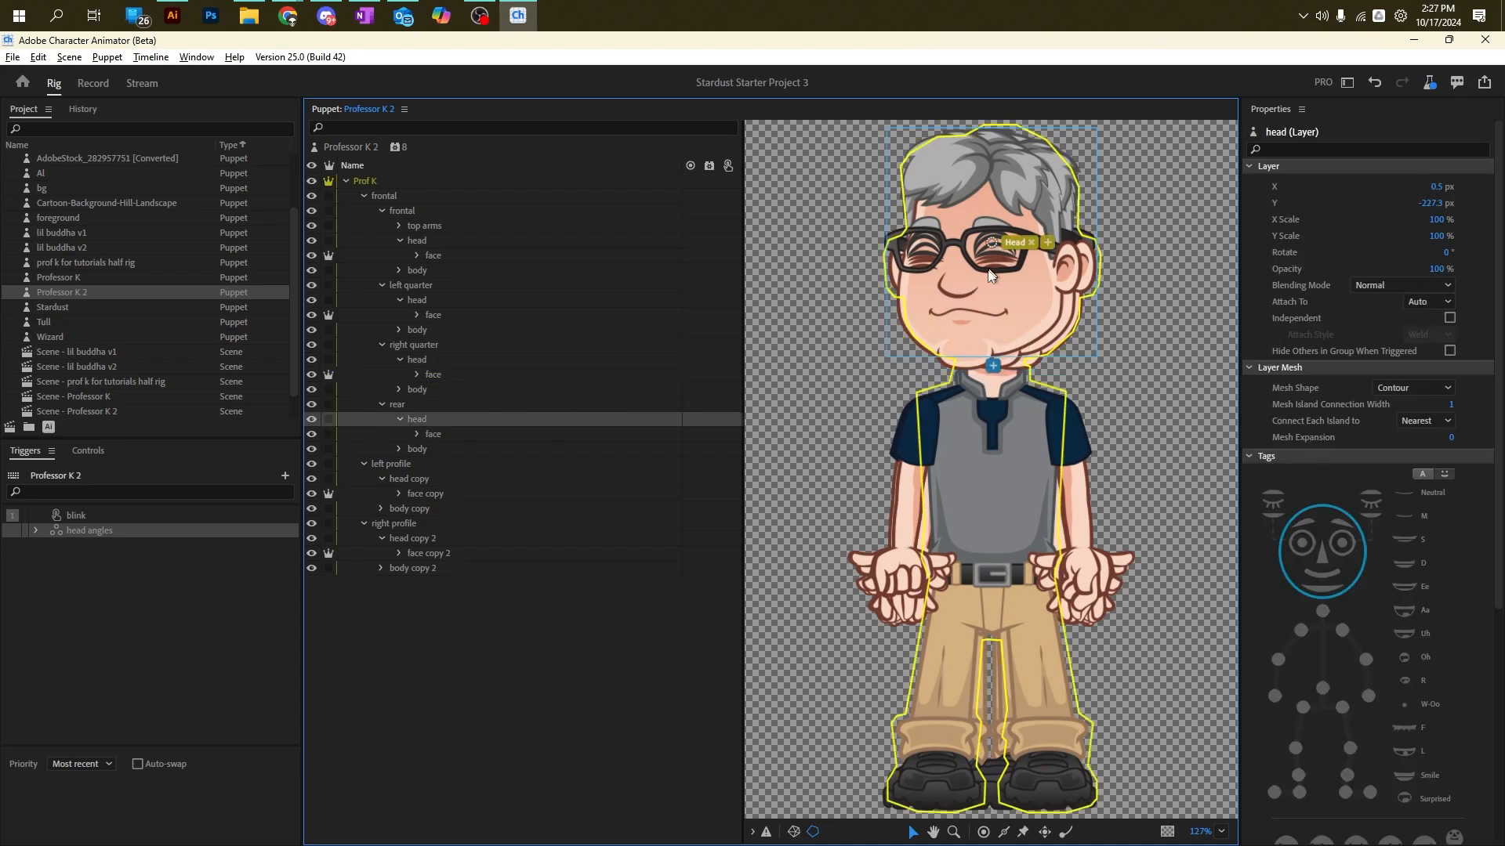
pyautogui.click(981, 335)
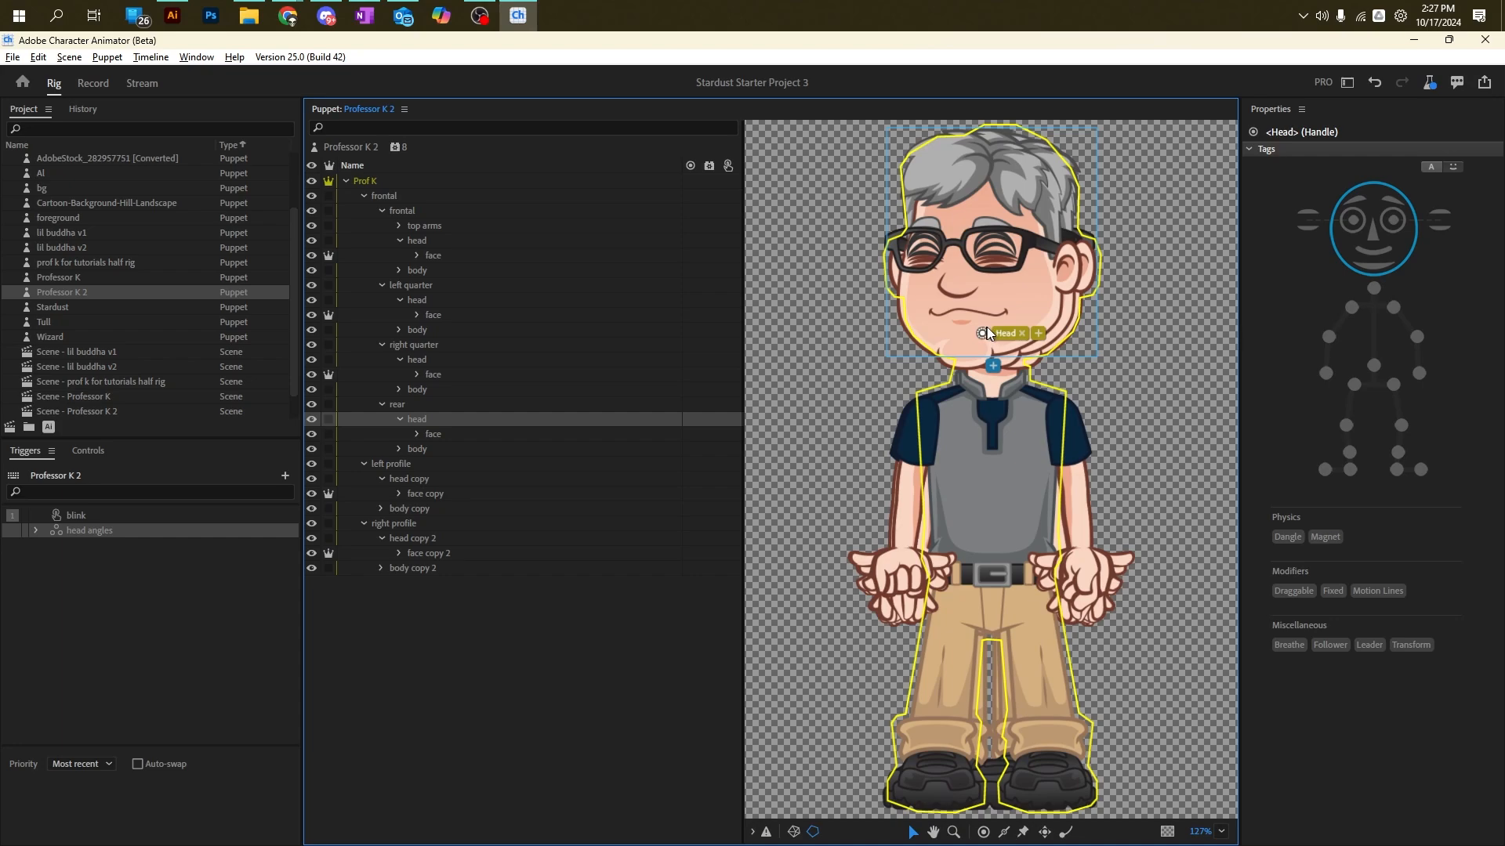
pyautogui.moveTo(981, 335); pyautogui.dragTo(981, 337)
pyautogui.click(464, 433)
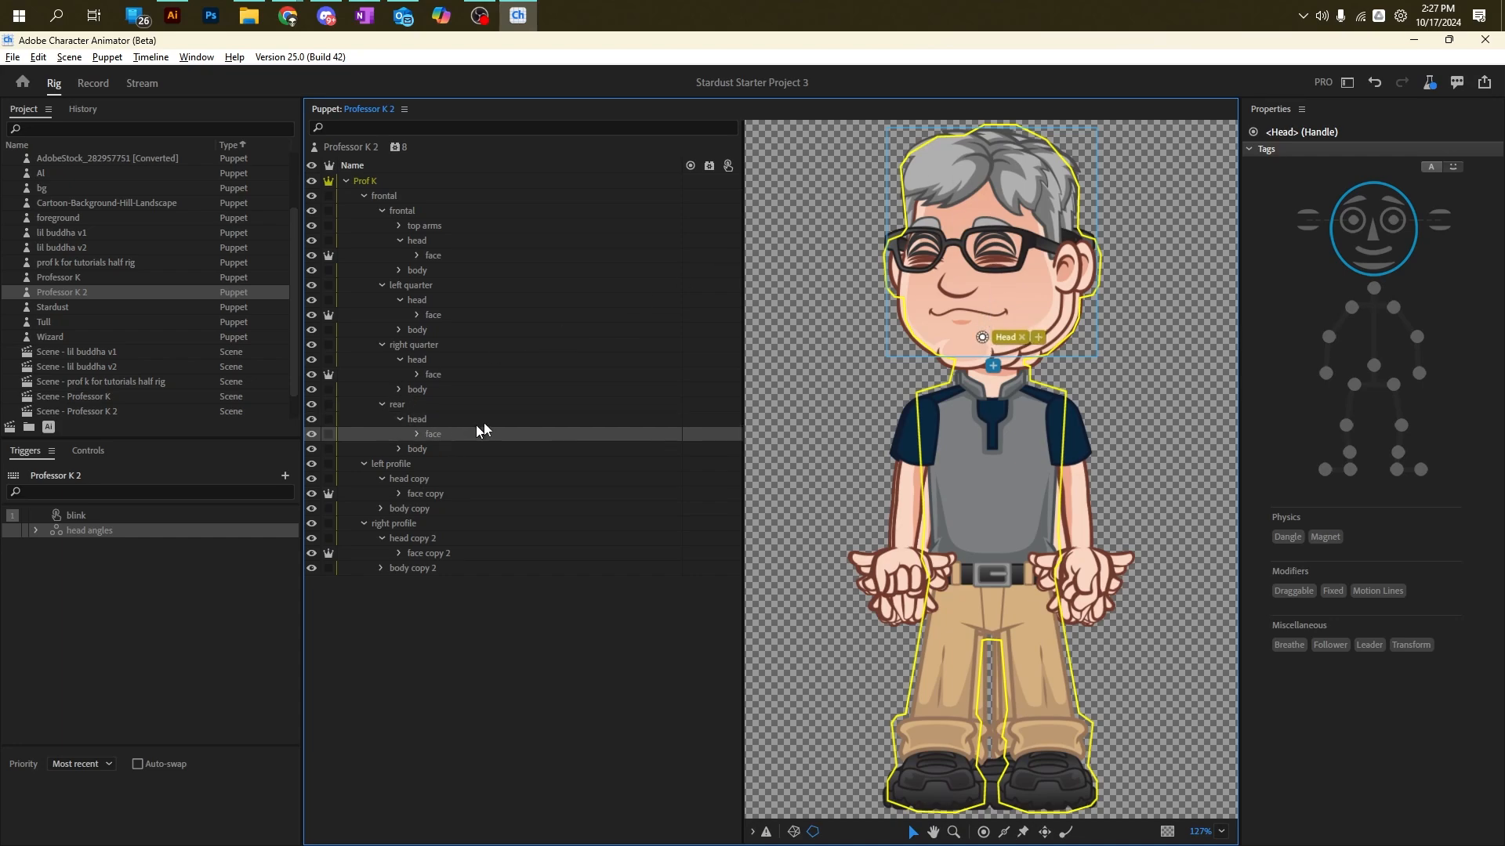
pyautogui.moveTo(988, 262); pyautogui.dragTo(985, 330)
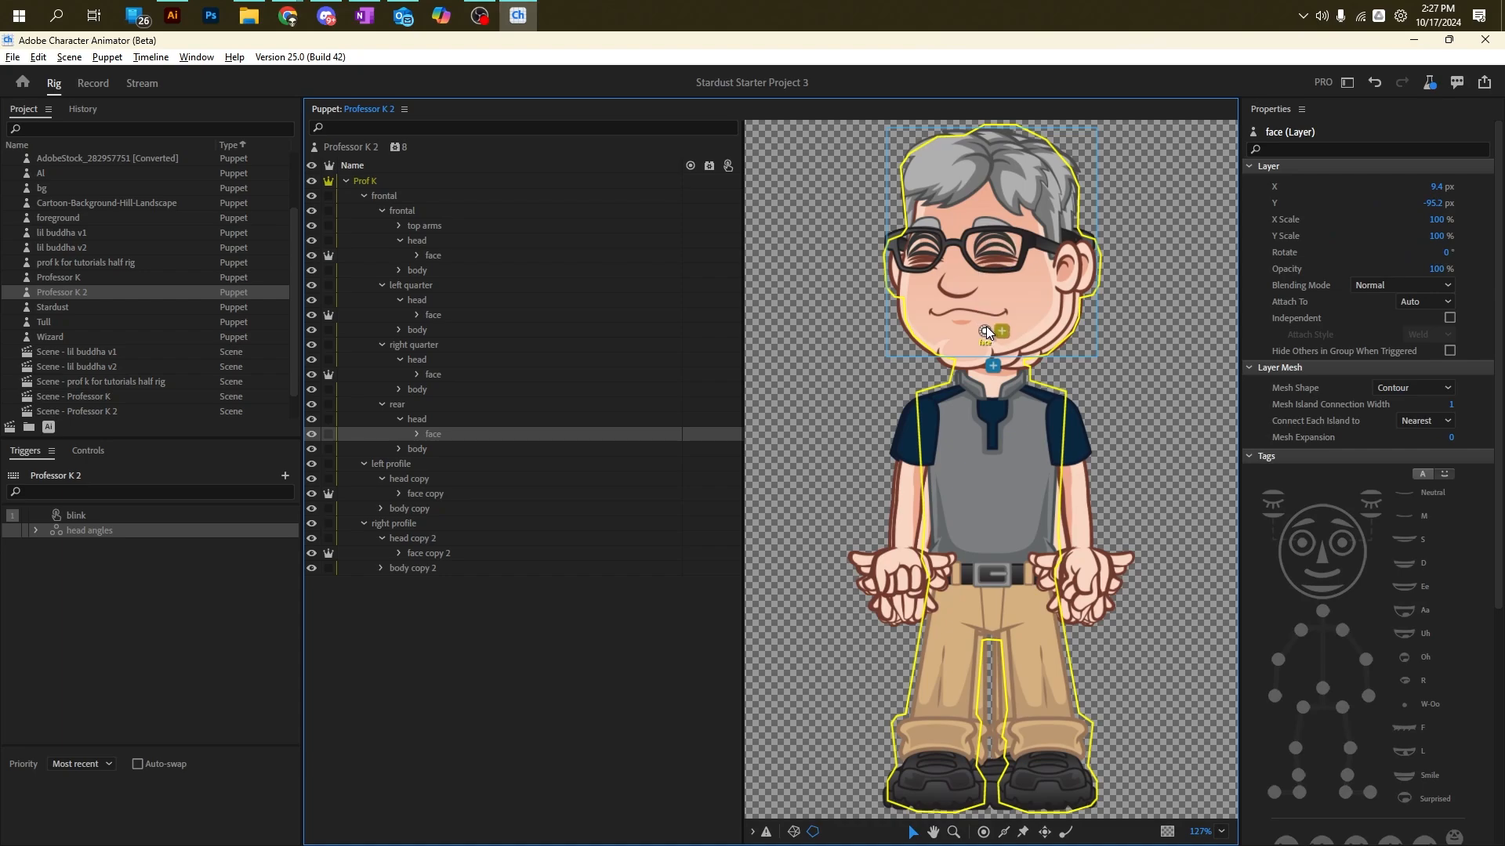
# Step: Move the origin handles of the left profile's face copy and head copy layers down to the chin, just above the neck
pyautogui.click(431, 491)
pyautogui.moveTo(990, 247); pyautogui.dragTo(990, 331)
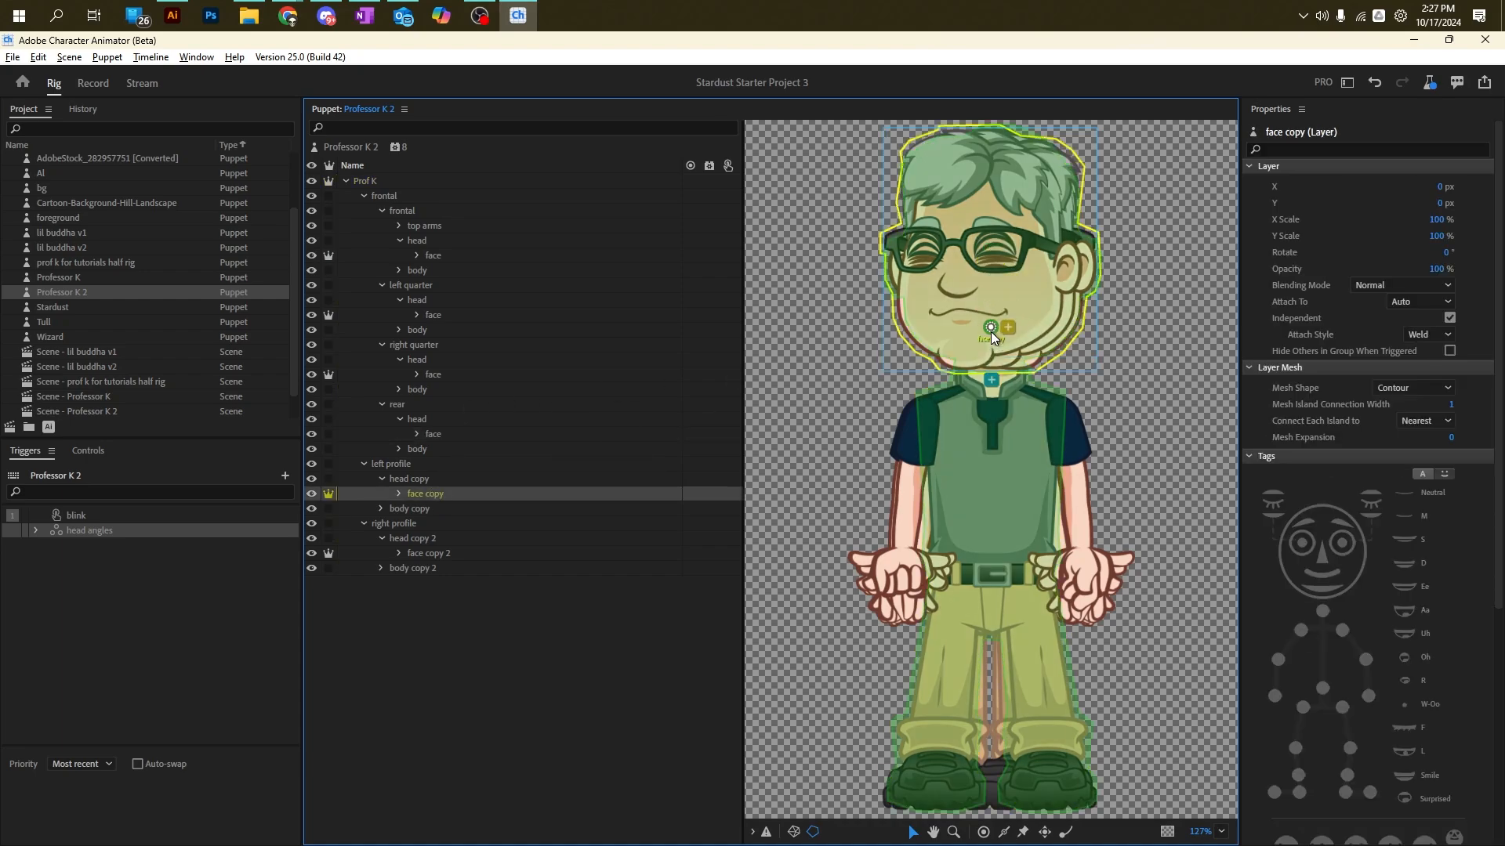
pyautogui.click(420, 482)
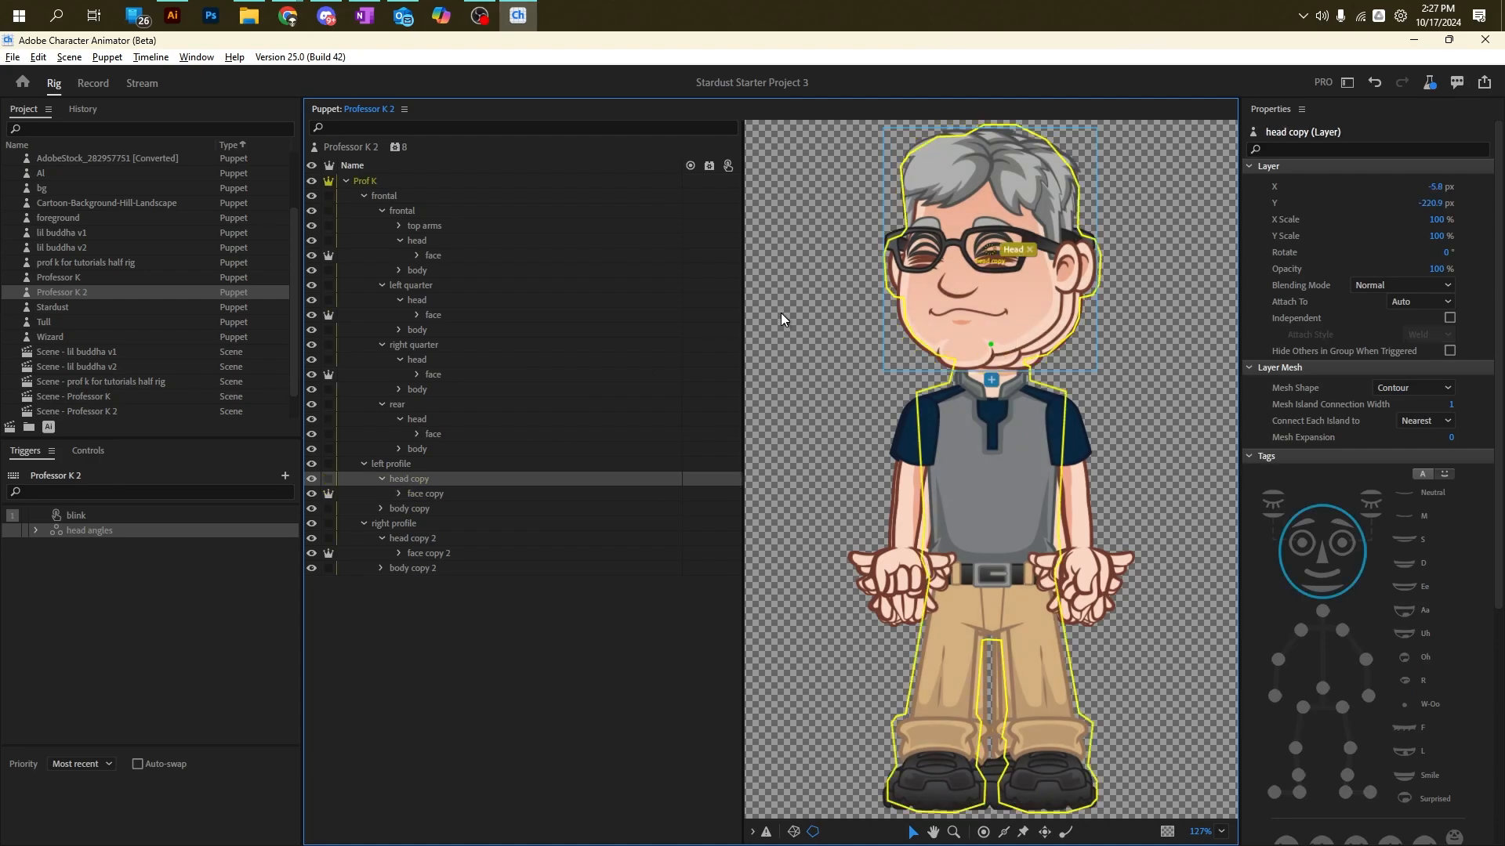
pyautogui.moveTo(985, 336); pyautogui.dragTo(991, 355)
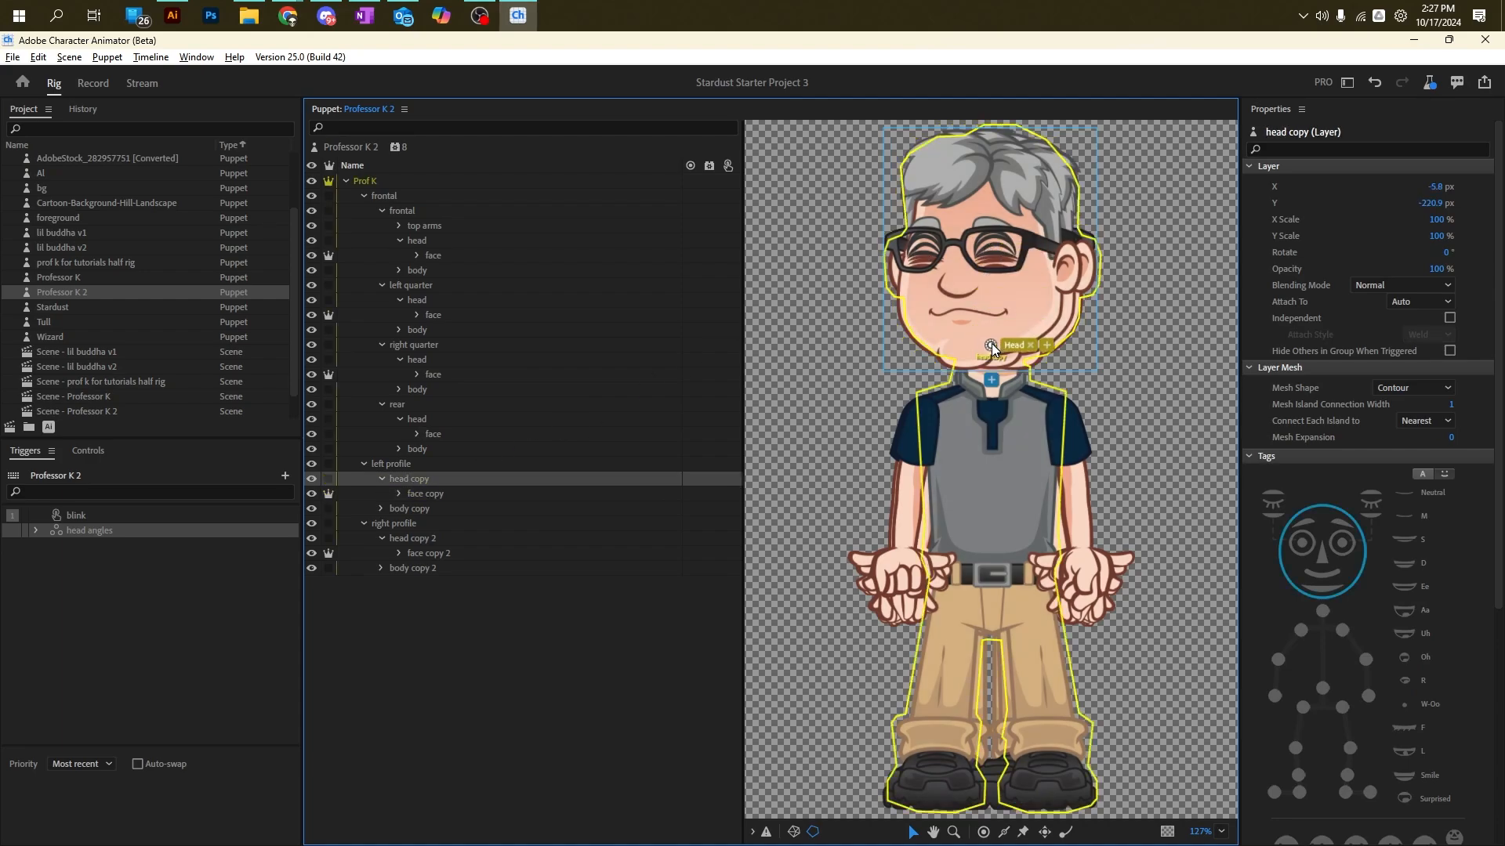
# Step: Move the origin handles of the right profile's face copy 2 and head copy 2 layers down to the chin
pyautogui.click(445, 553)
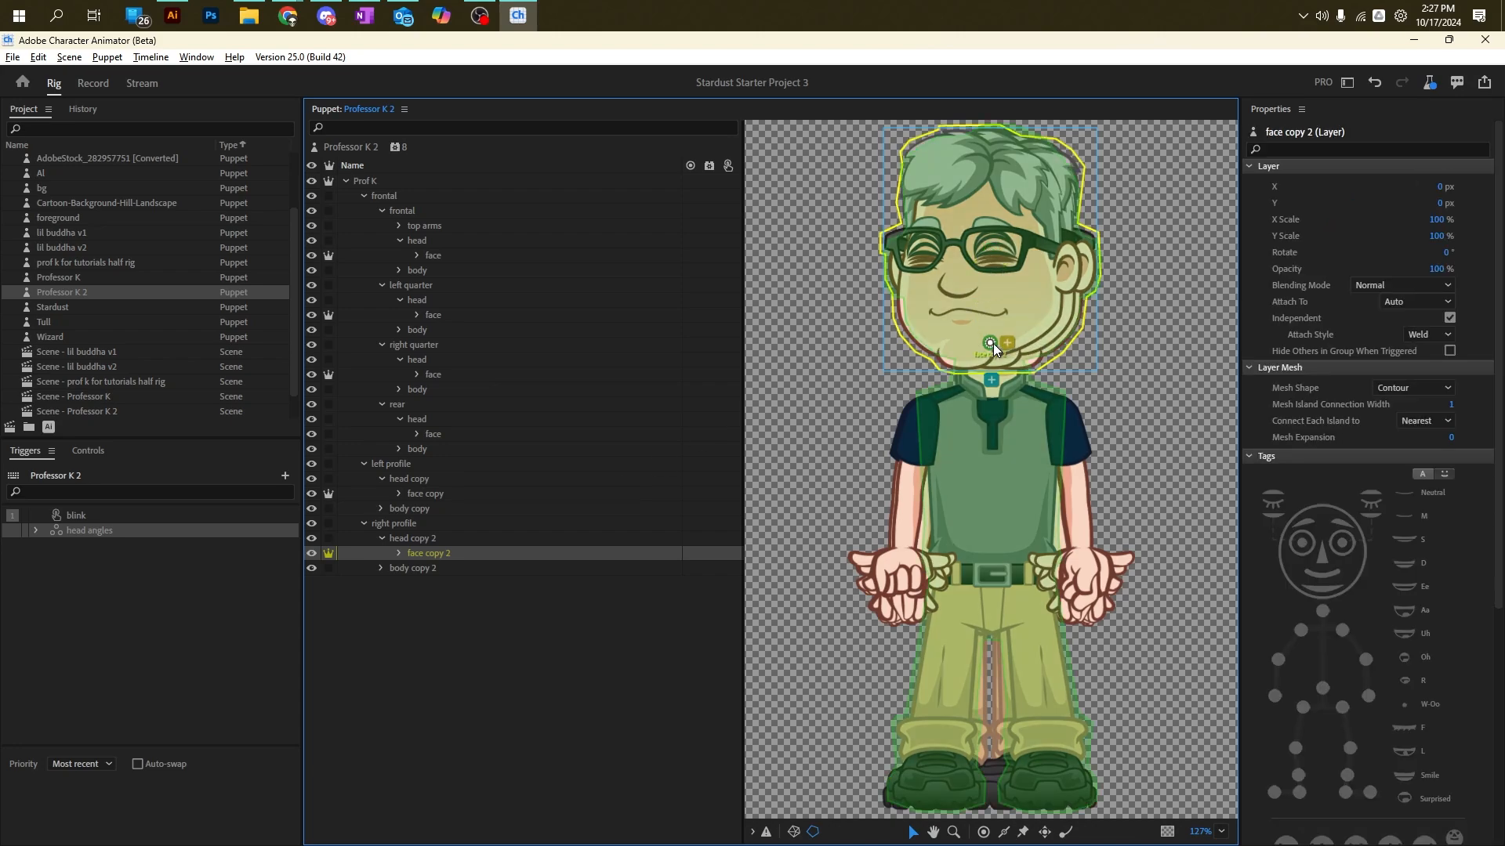
pyautogui.click(416, 536)
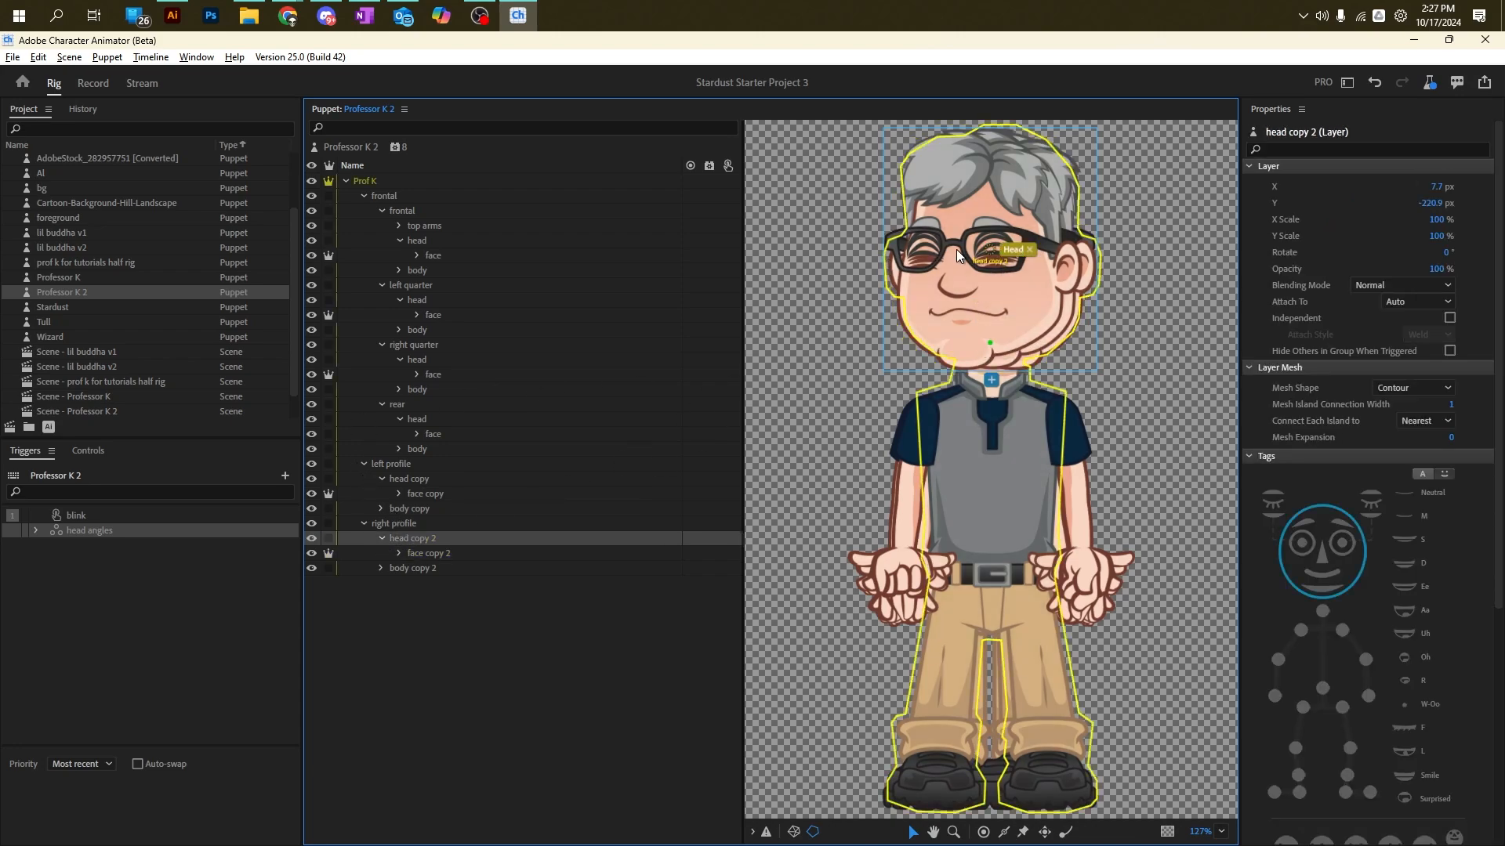
pyautogui.moveTo(989, 278); pyautogui.dragTo(990, 344)
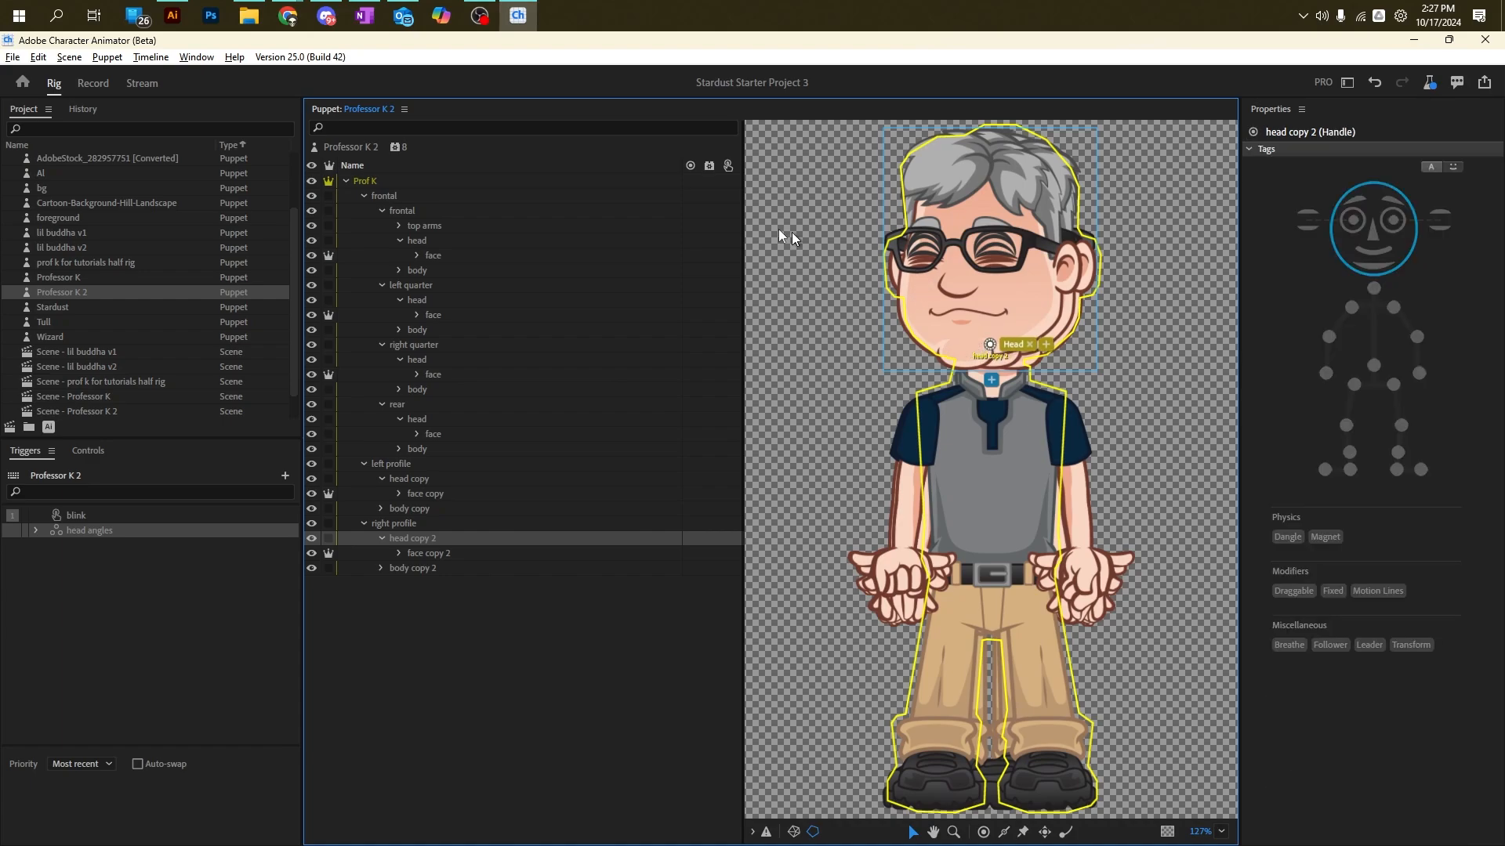
# Step: Filter the puppet's layers by "hair" and toggle the visibility of top hair copy 4 and midhair copy 2 off and on to identify them
pyautogui.click(385, 128)
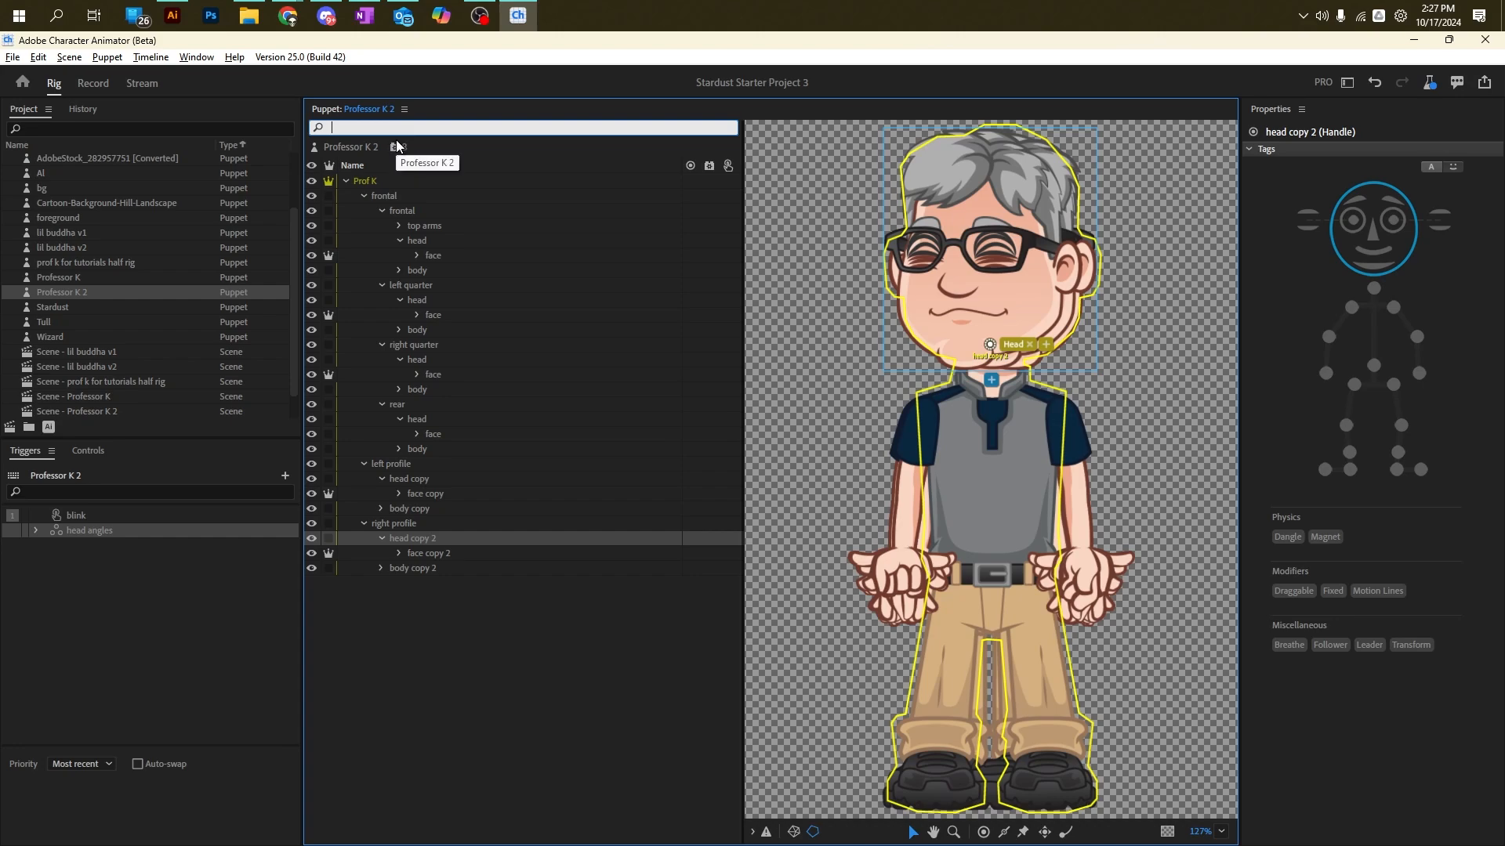
pyautogui.write('hair')
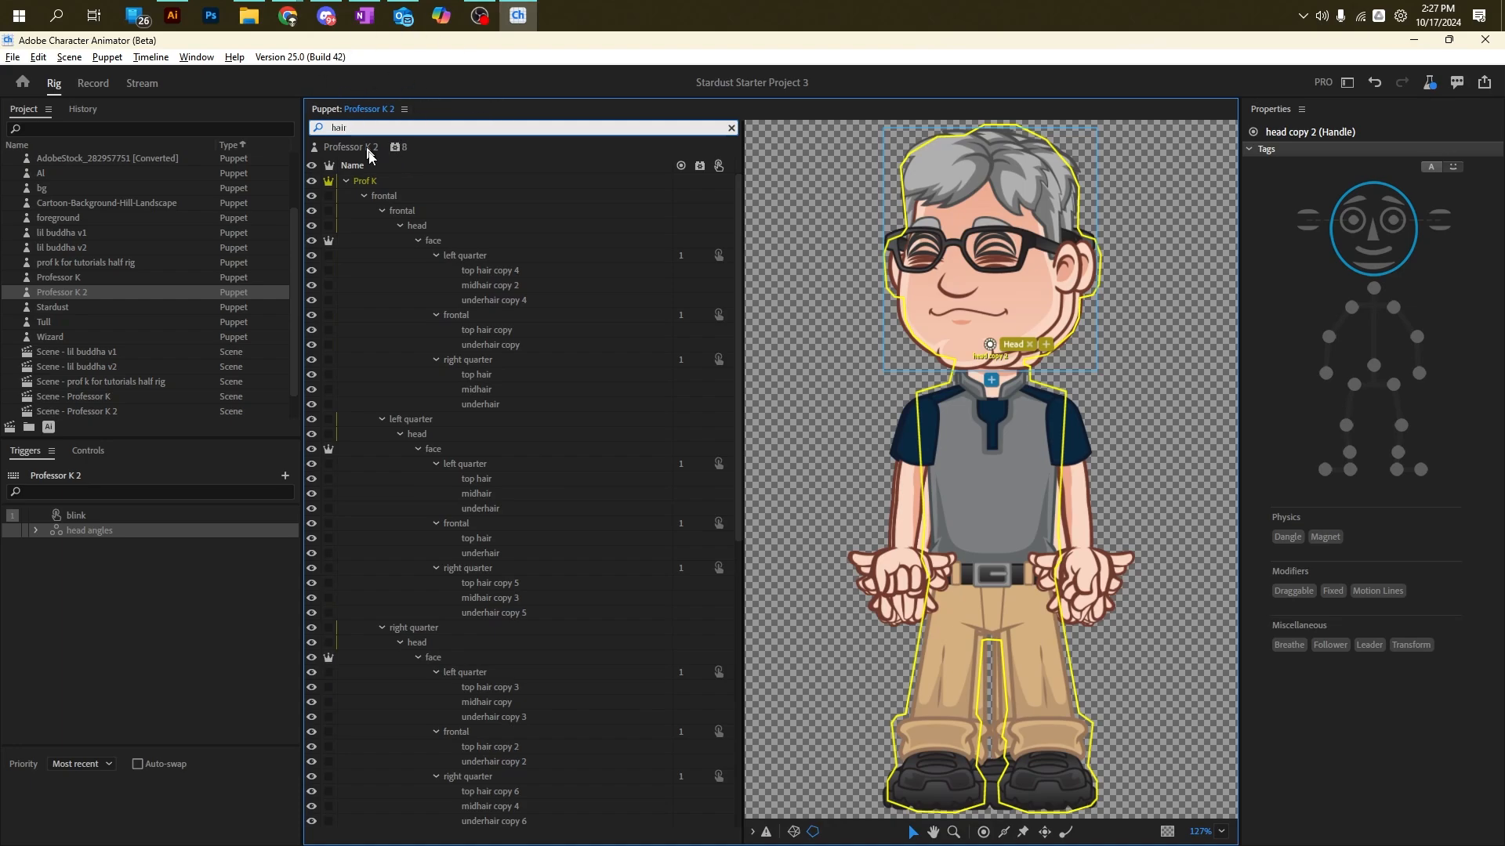
pyautogui.click(514, 274)
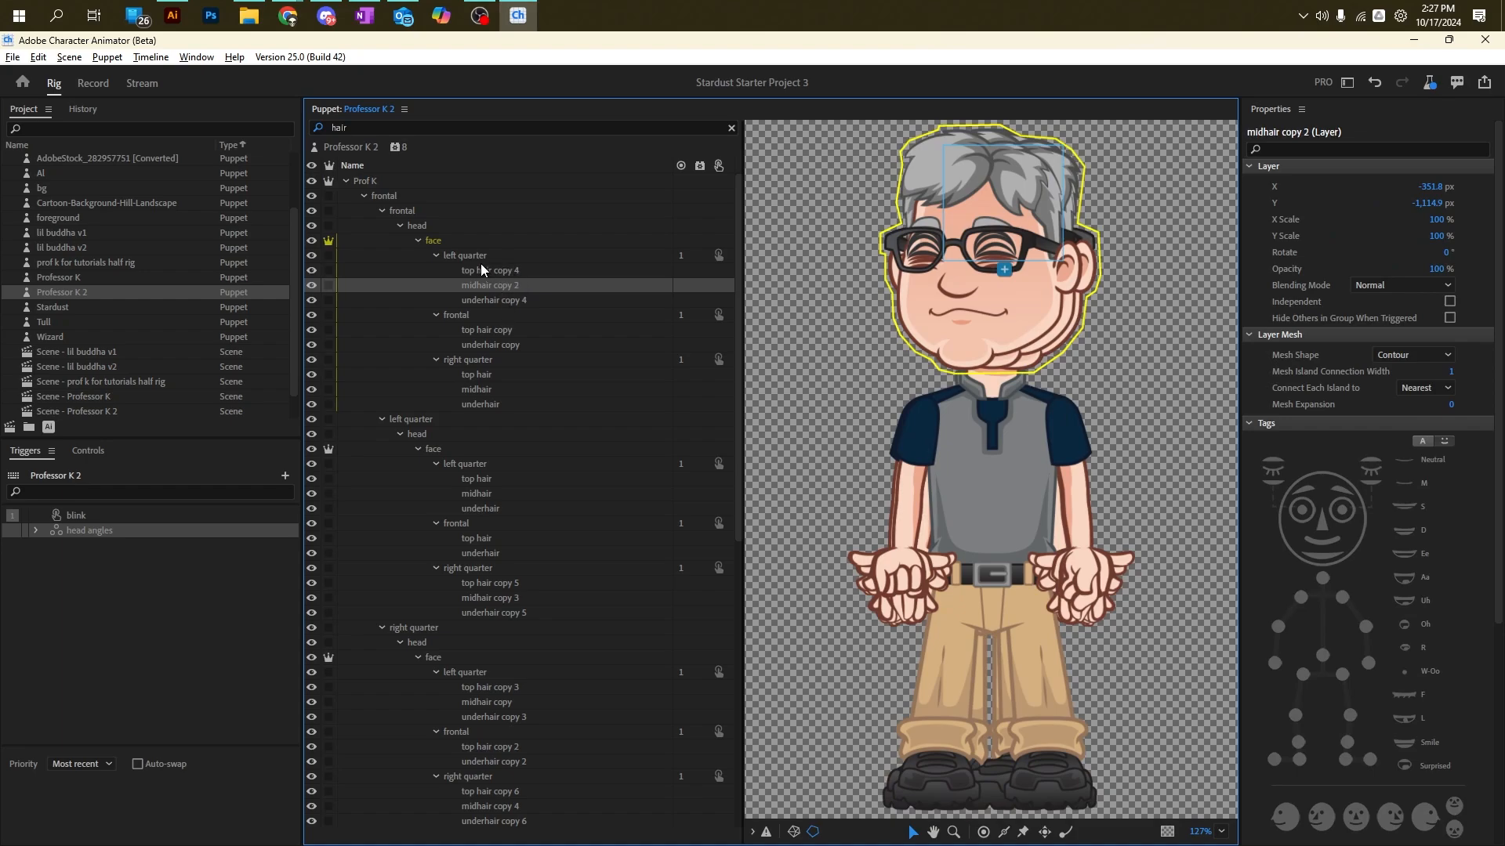
pyautogui.click(314, 270)
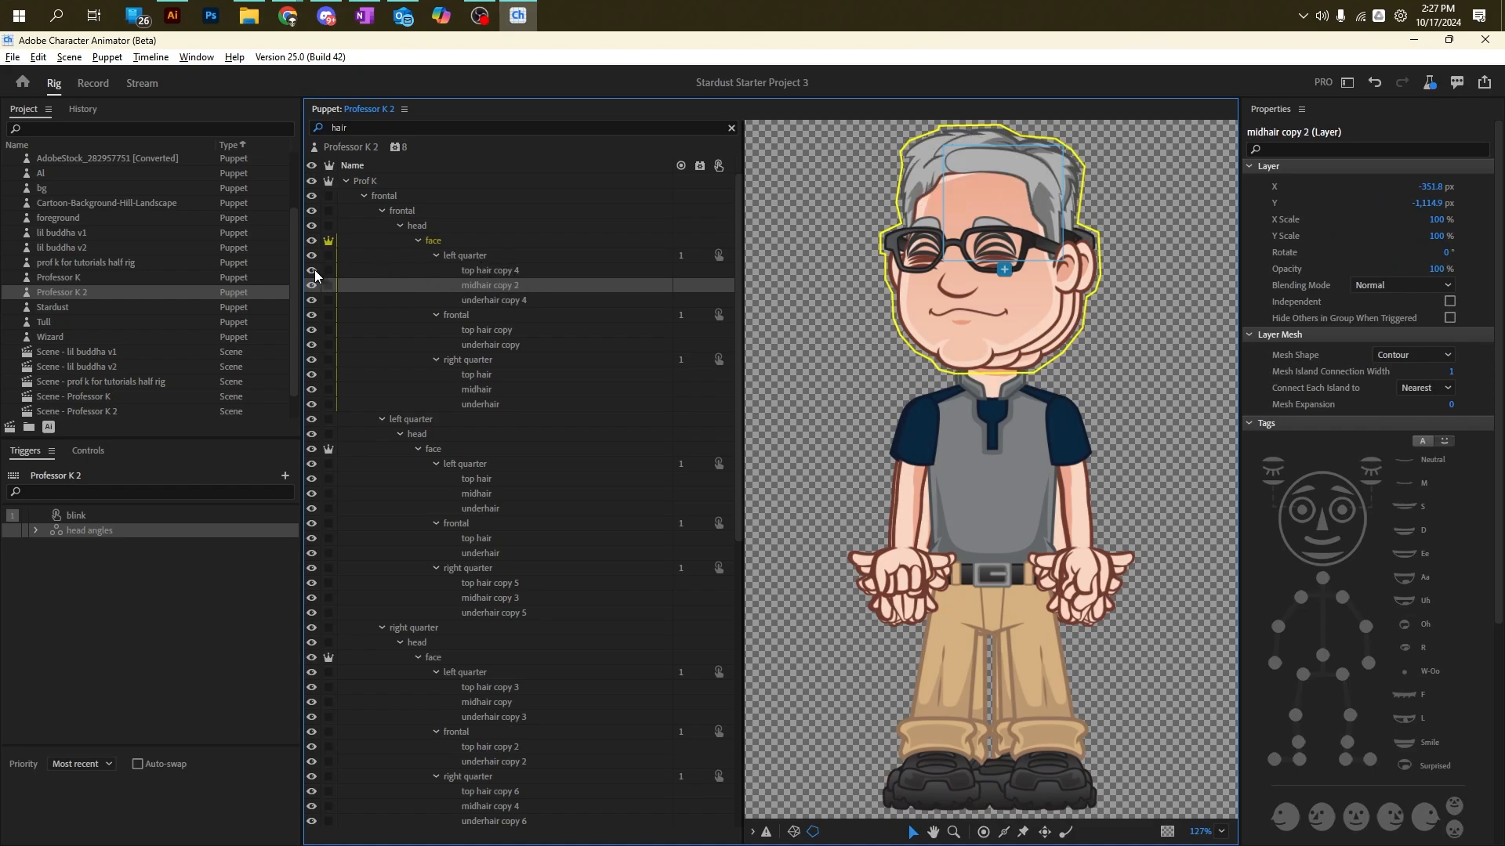
pyautogui.click(314, 270)
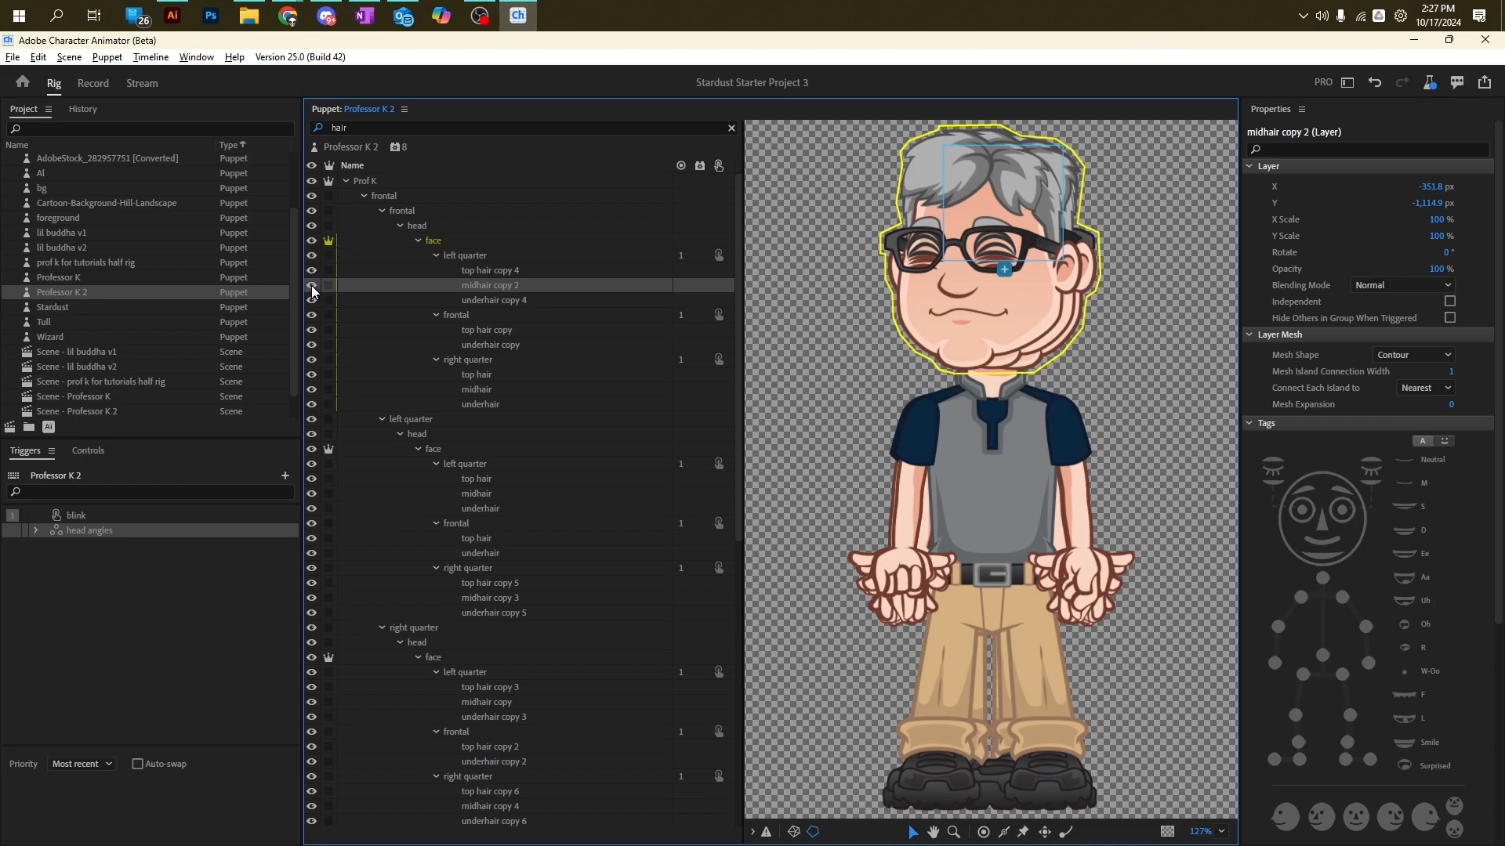
pyautogui.click(312, 285)
pyautogui.click(312, 285)
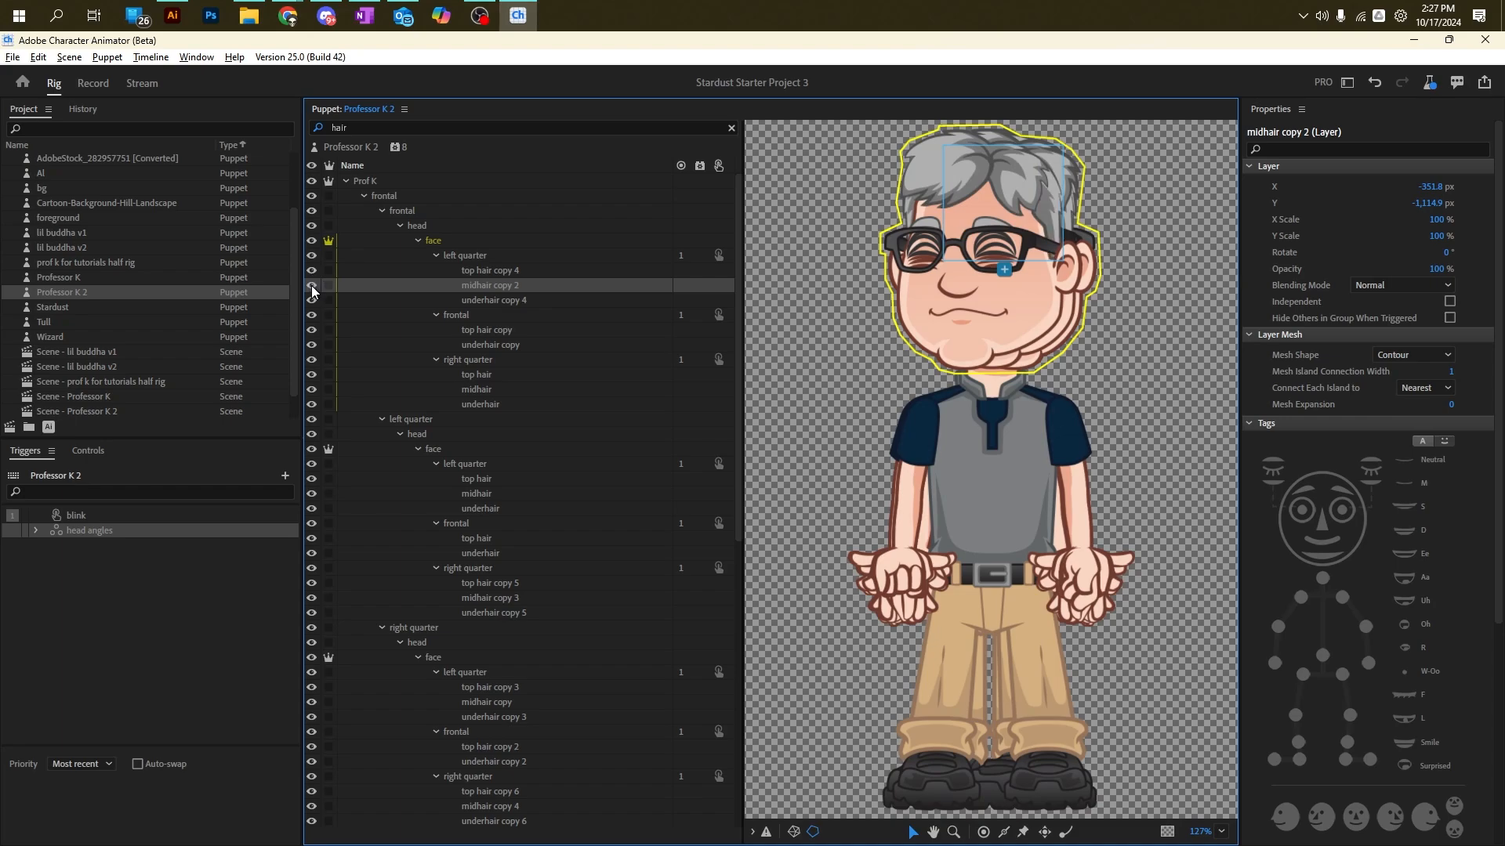
# Step: Add two handles tagged Dangle near the lower tips of the top hair copy 4 layer, one on each side of the forehead
pyautogui.click(510, 271)
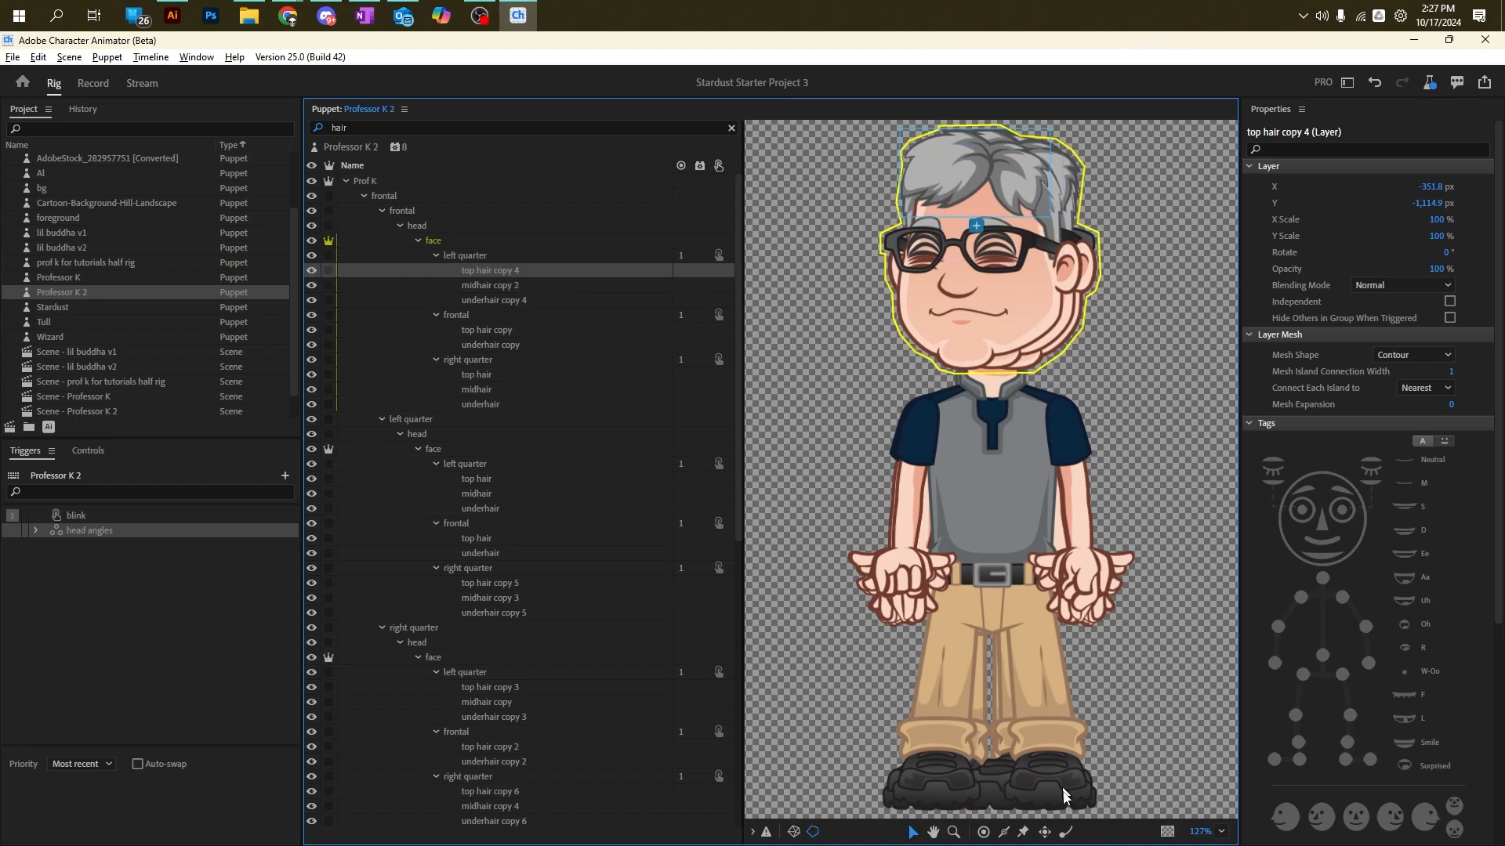
pyautogui.click(983, 832)
pyautogui.click(913, 189)
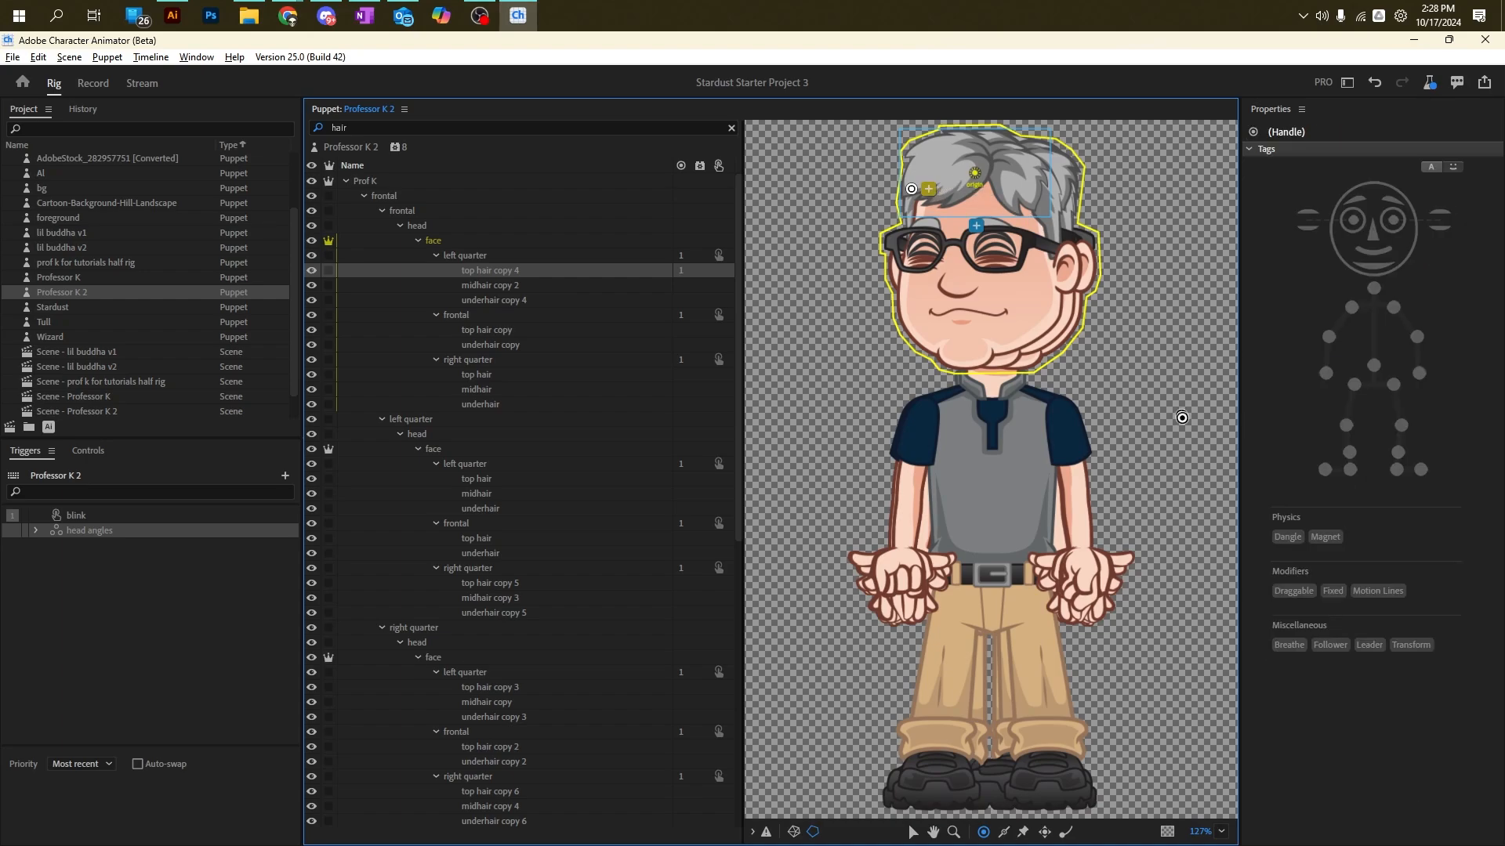
pyautogui.click(1294, 538)
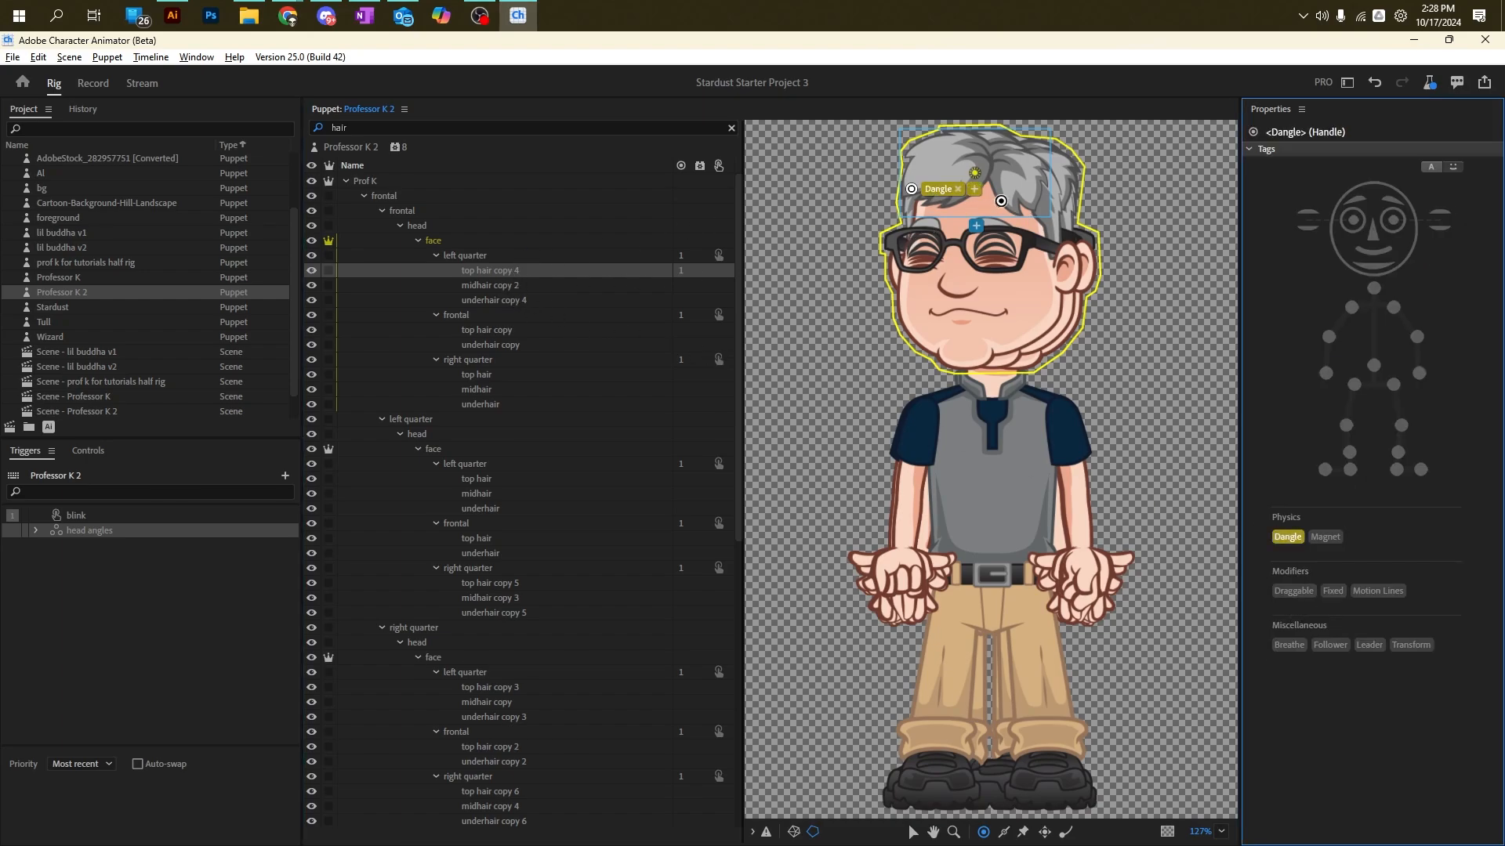
pyautogui.click(1034, 201)
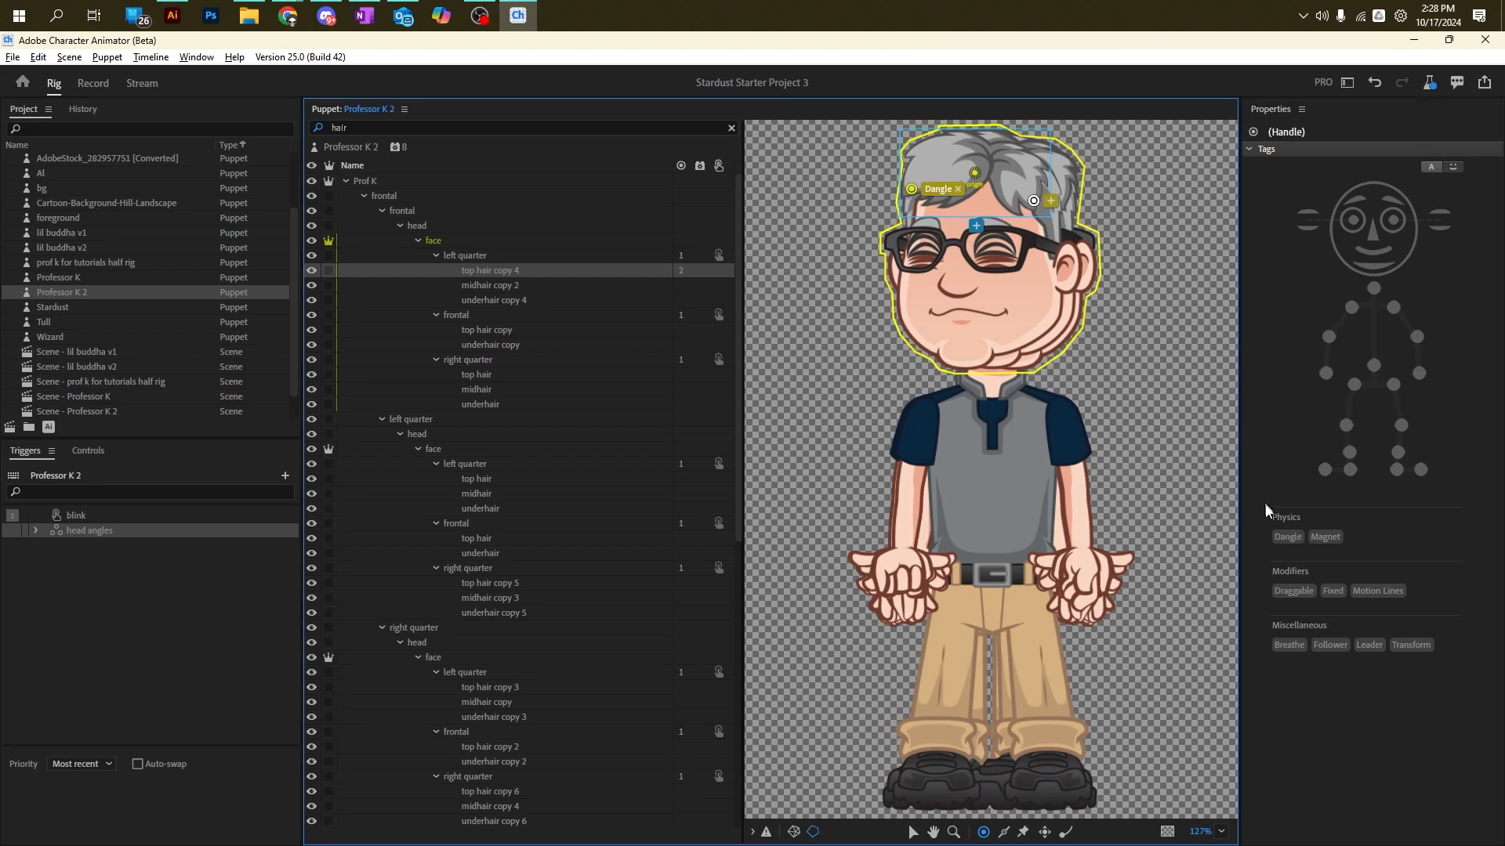
pyautogui.click(1286, 537)
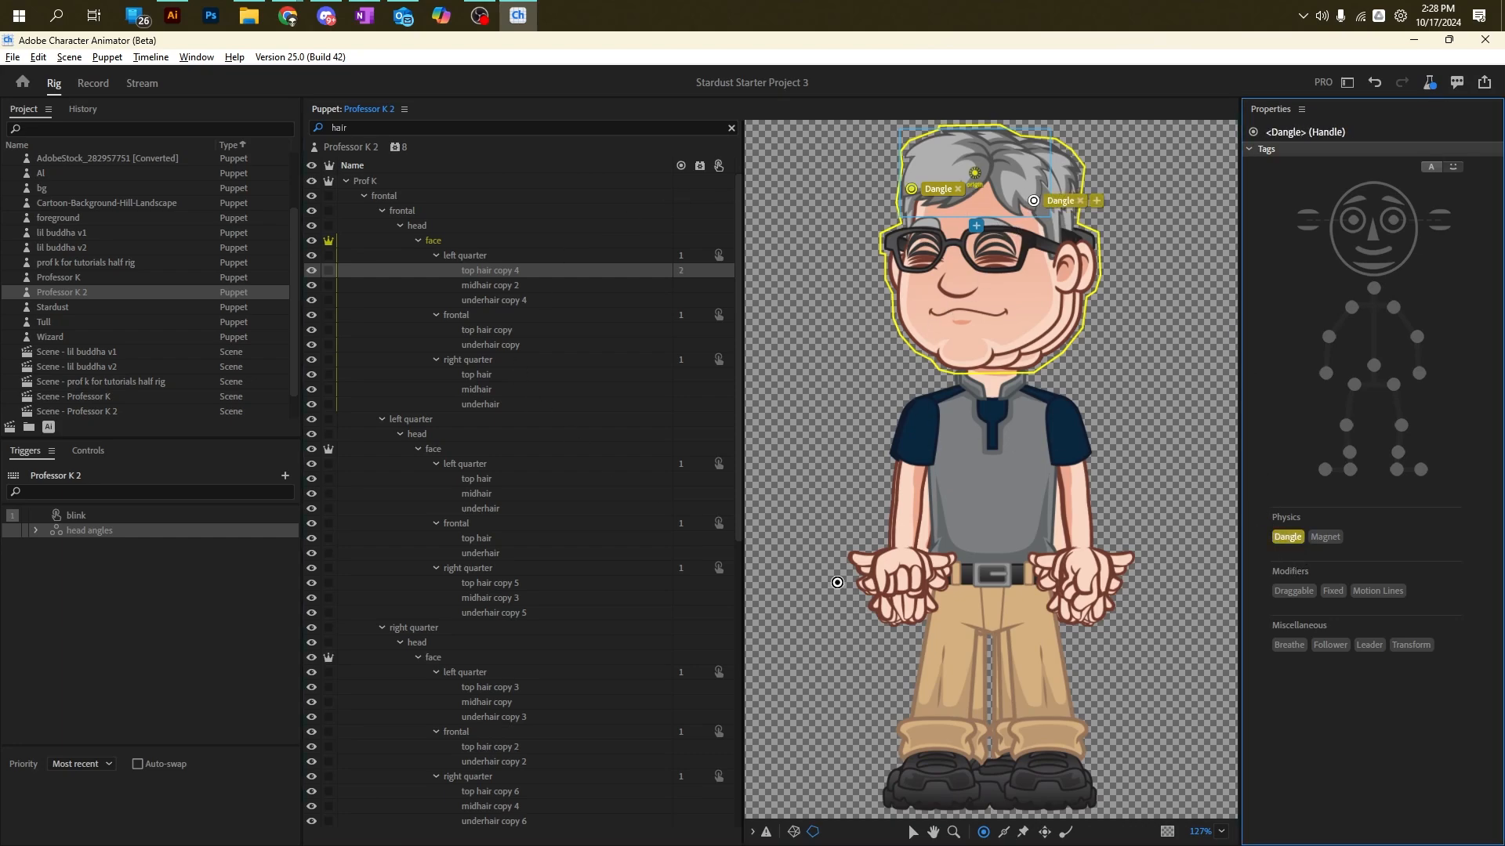
# Step: Copy both Dangle handles from top hair copy 4 onto the frontal view's top hair copy layer and shift them right to fit the hair
pyautogui.click(912, 833)
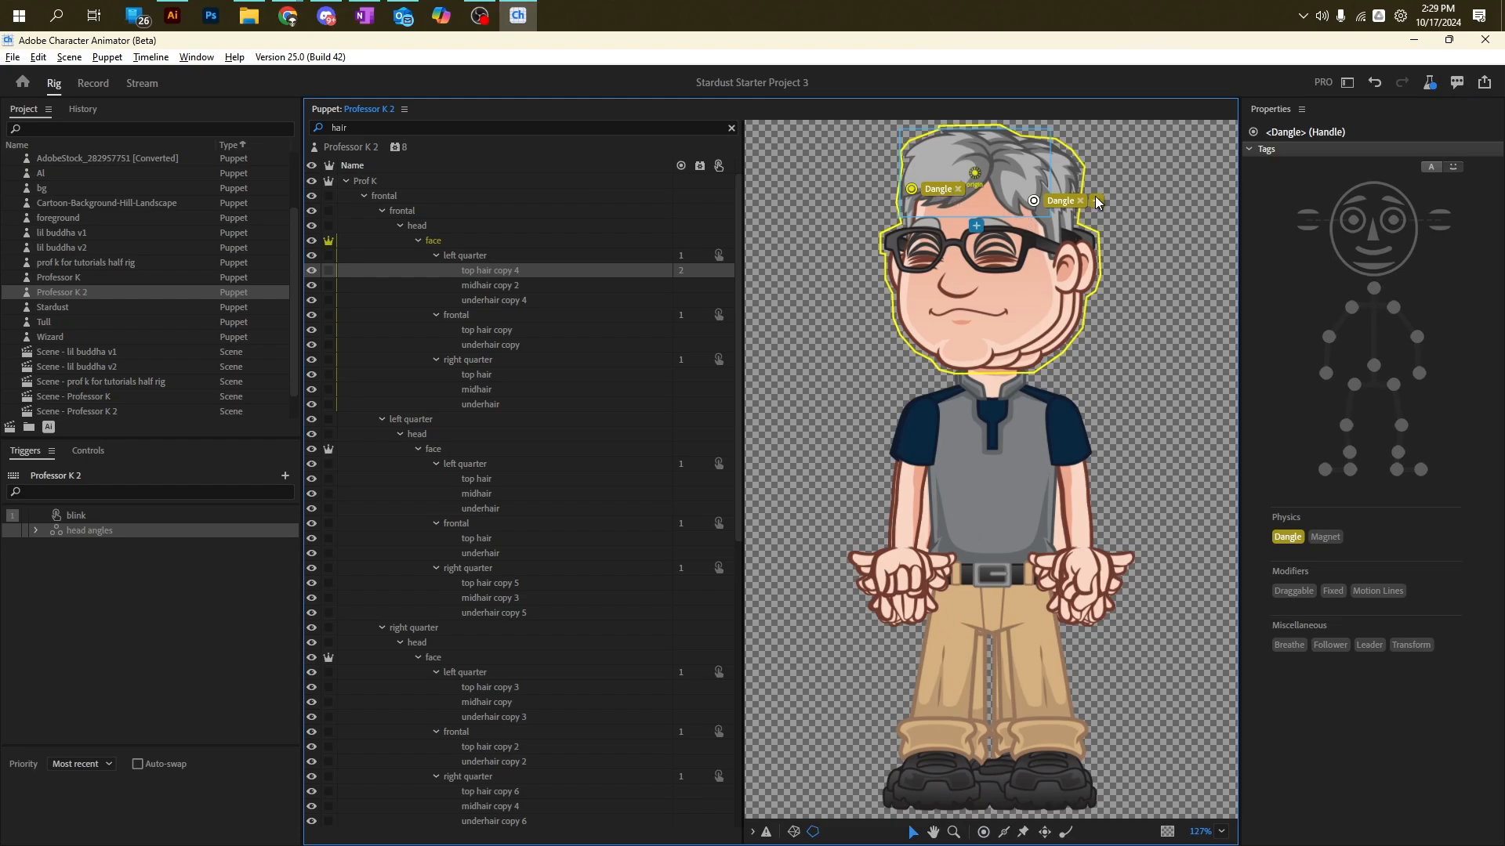
pyautogui.keyDown('shift'); pyautogui.click(911, 190); pyautogui.keyUp('shift')
pyautogui.click(19, 58)
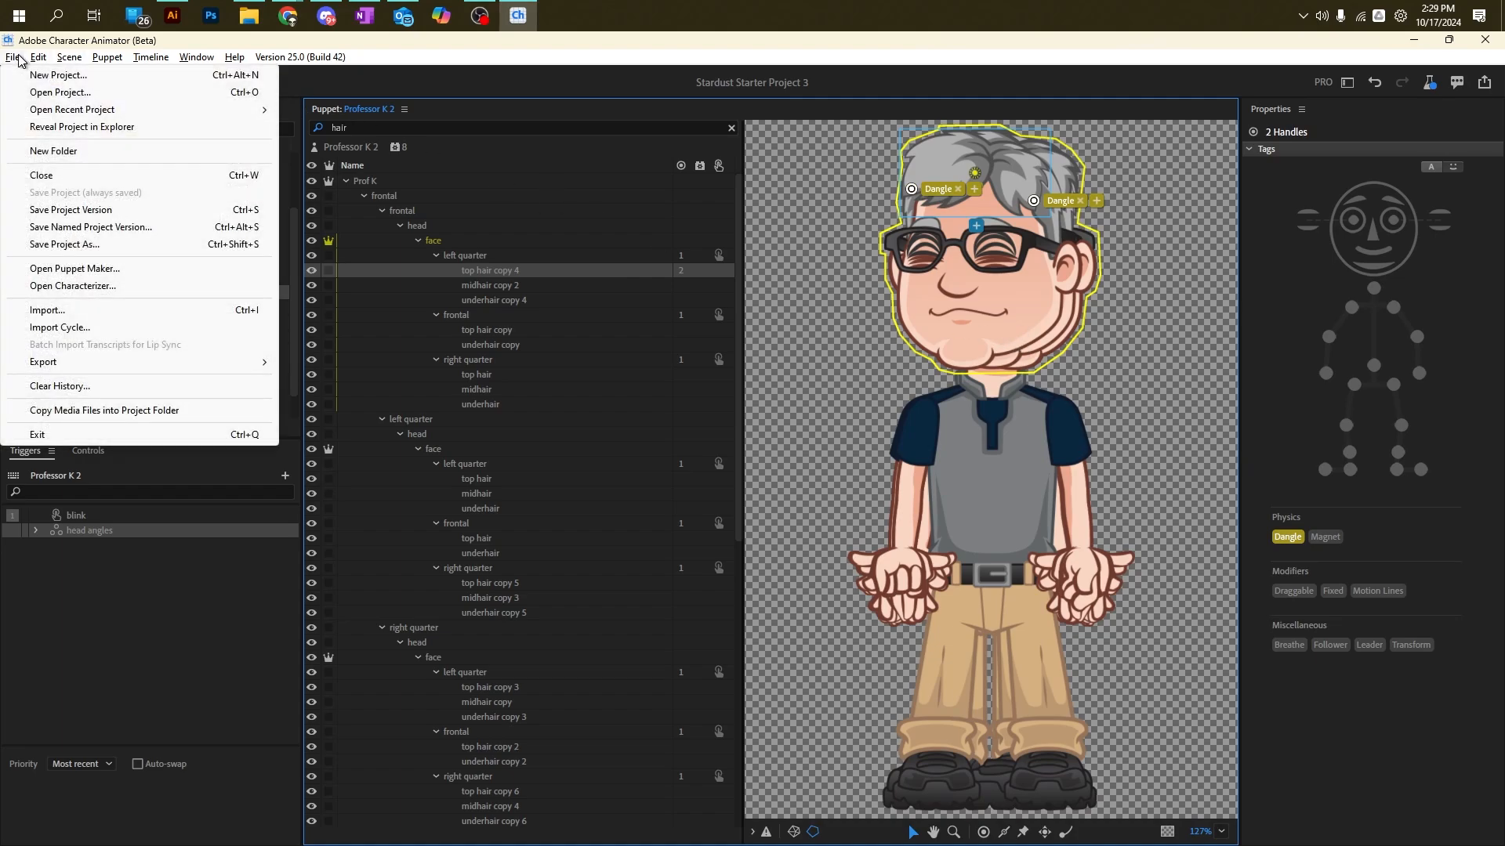
pyautogui.moveTo(43, 63)
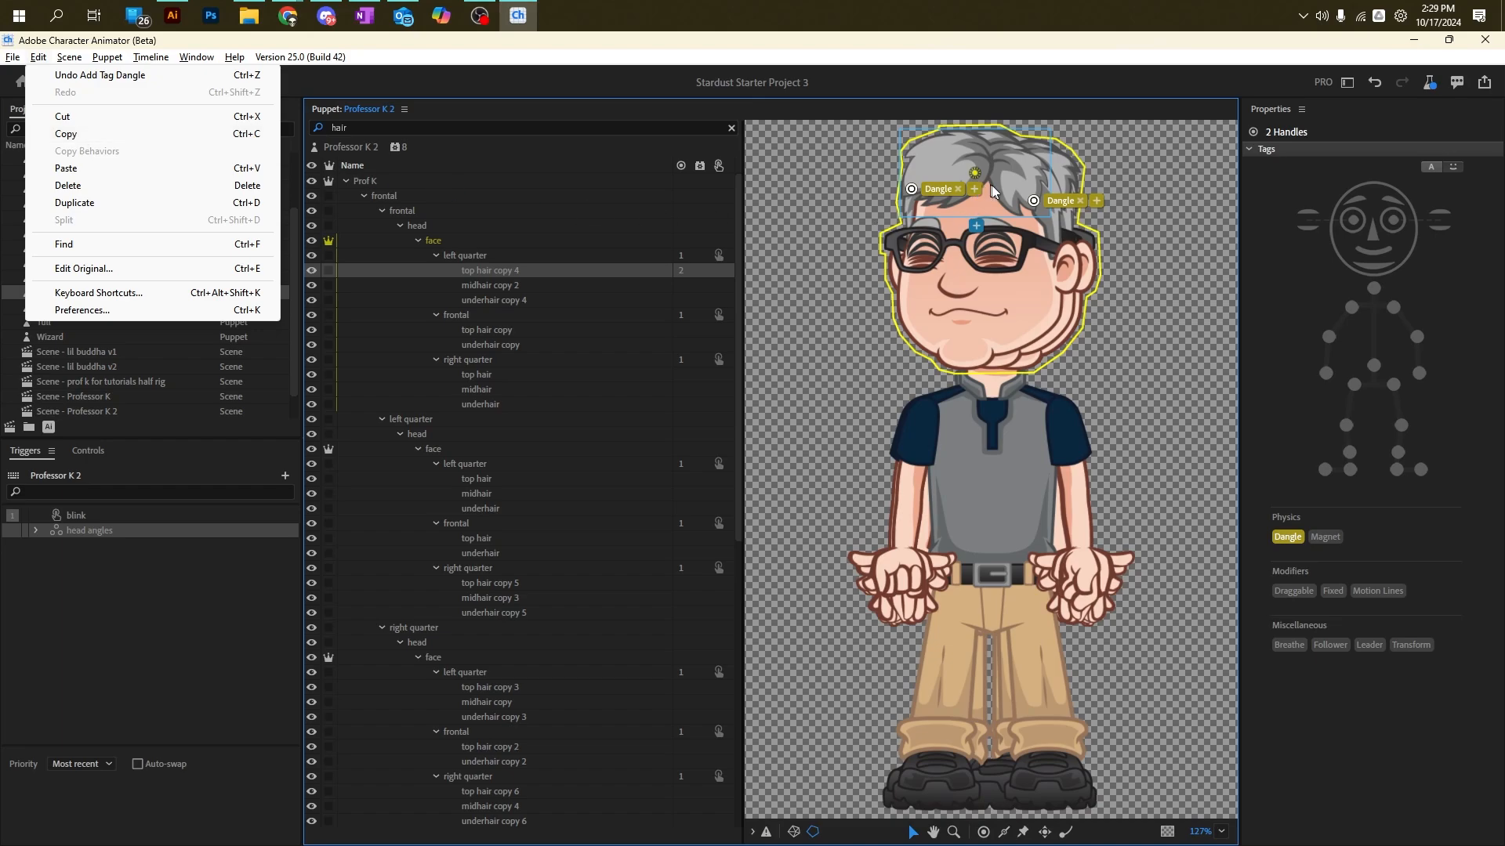
pyautogui.click(484, 271)
pyautogui.click(513, 330)
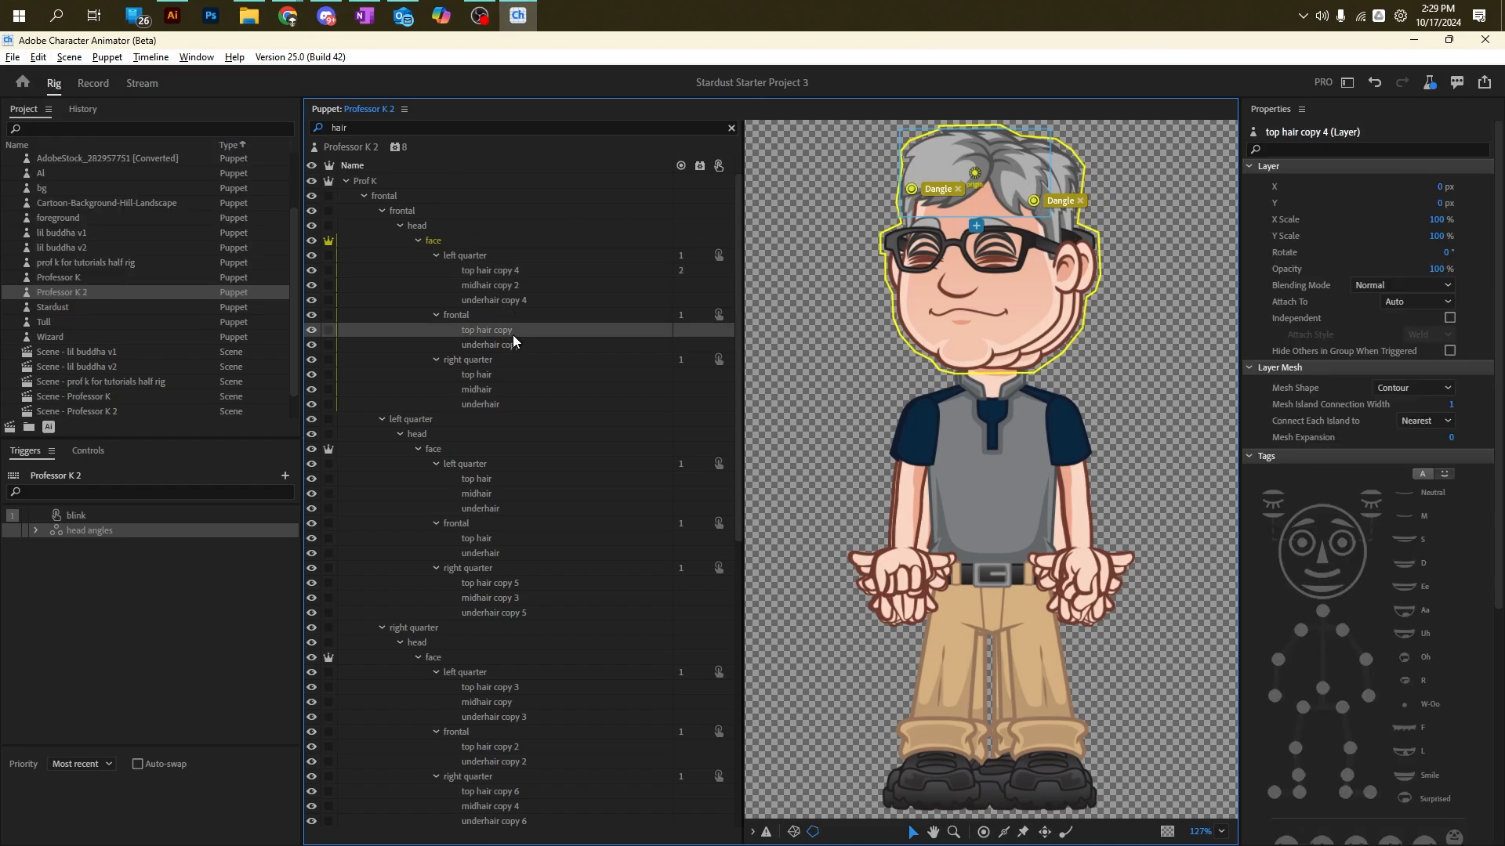
pyautogui.hotkey('ctrl', 'v')
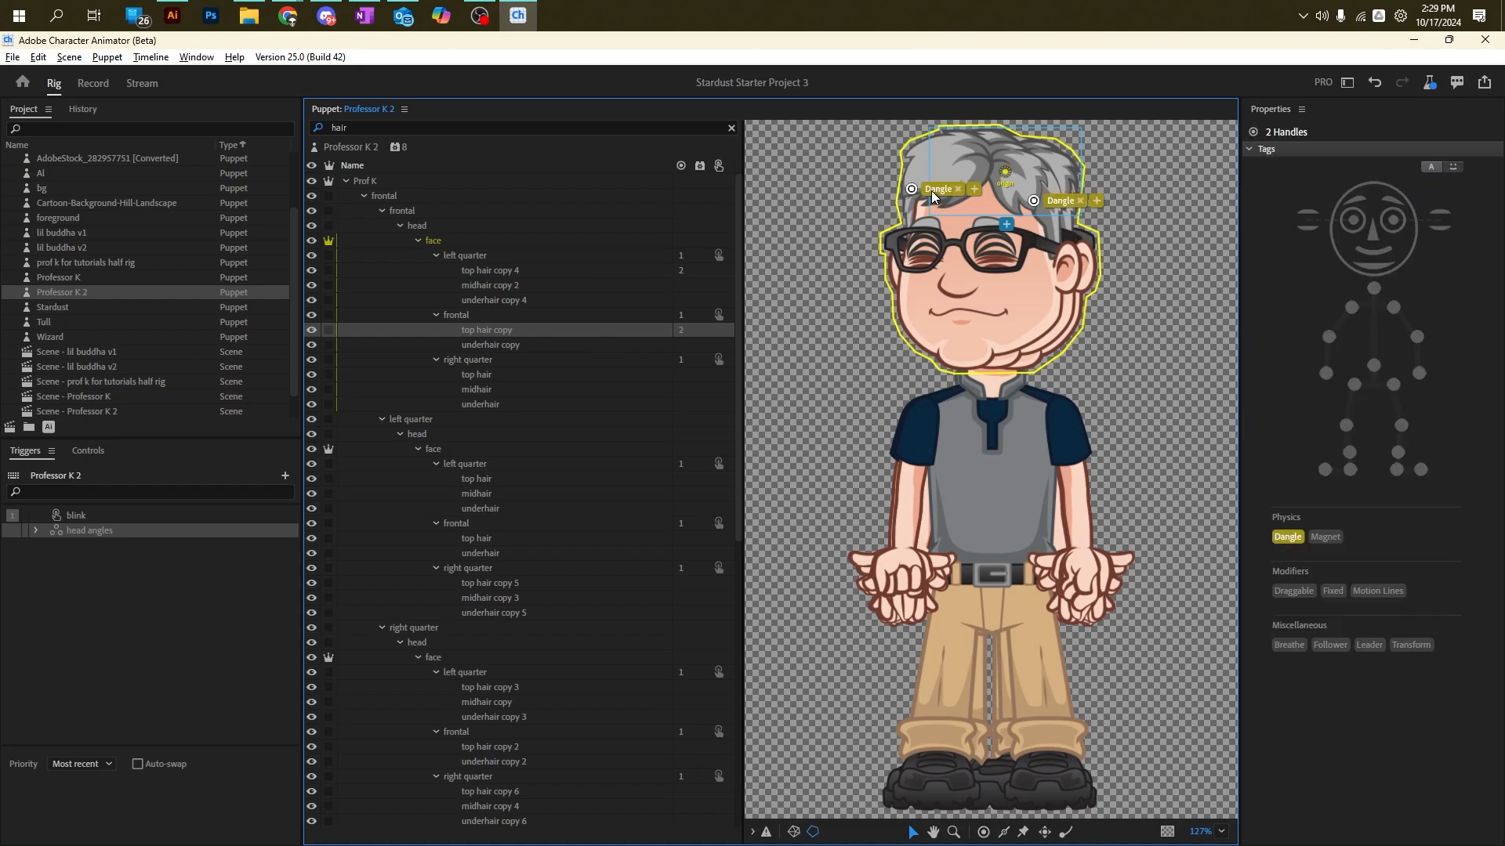
pyautogui.moveTo(925, 194); pyautogui.dragTo(956, 190)
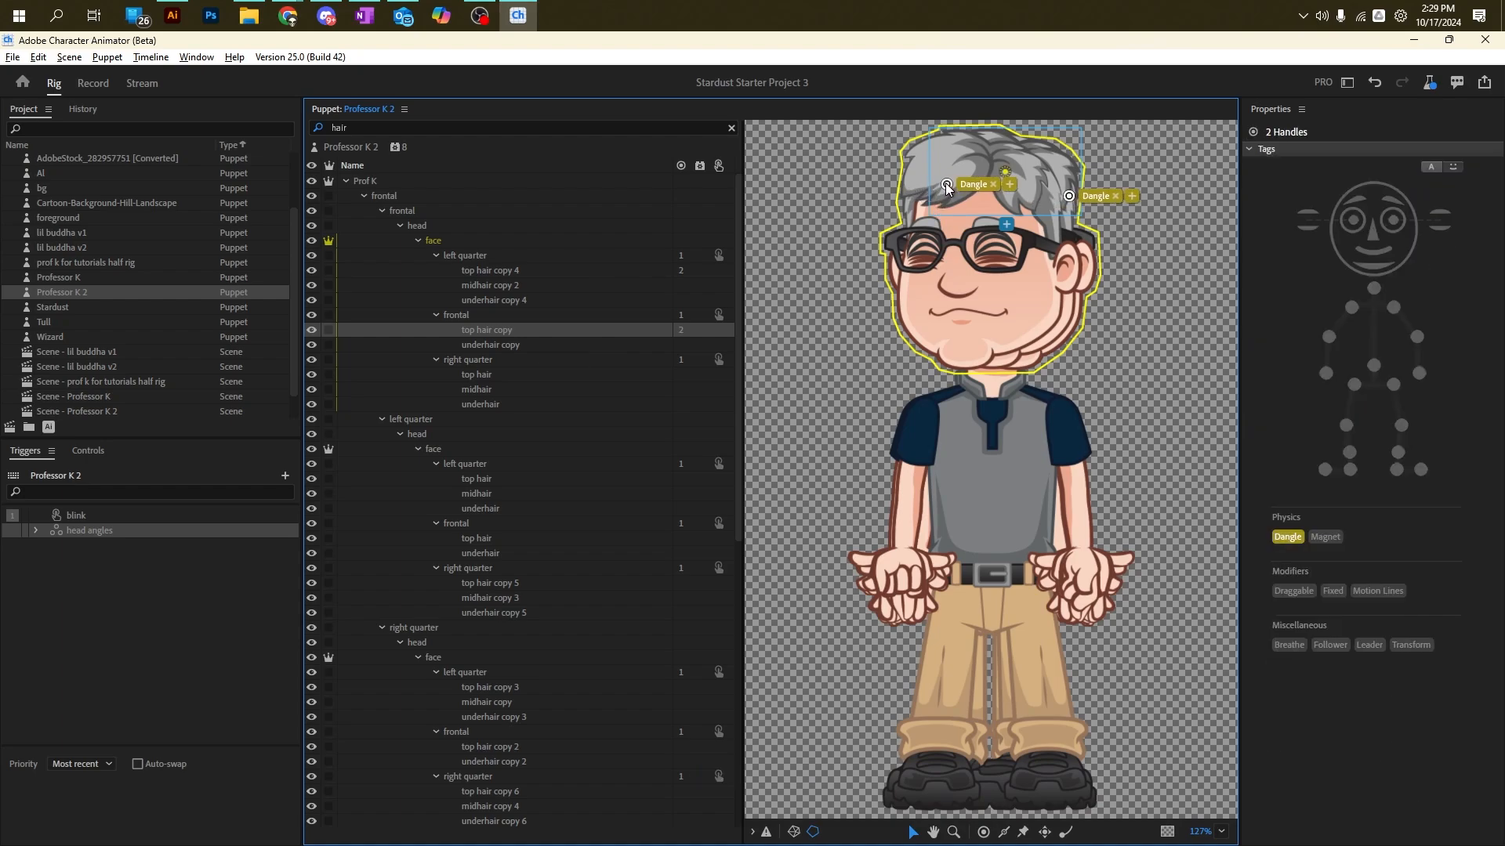
# Step: Paste the two Dangle handles onto the top hair layer of the frontal view's right quarter face and shift them right to fit
pyautogui.click(510, 376)
pyautogui.hotkey('ctrl', 'v')
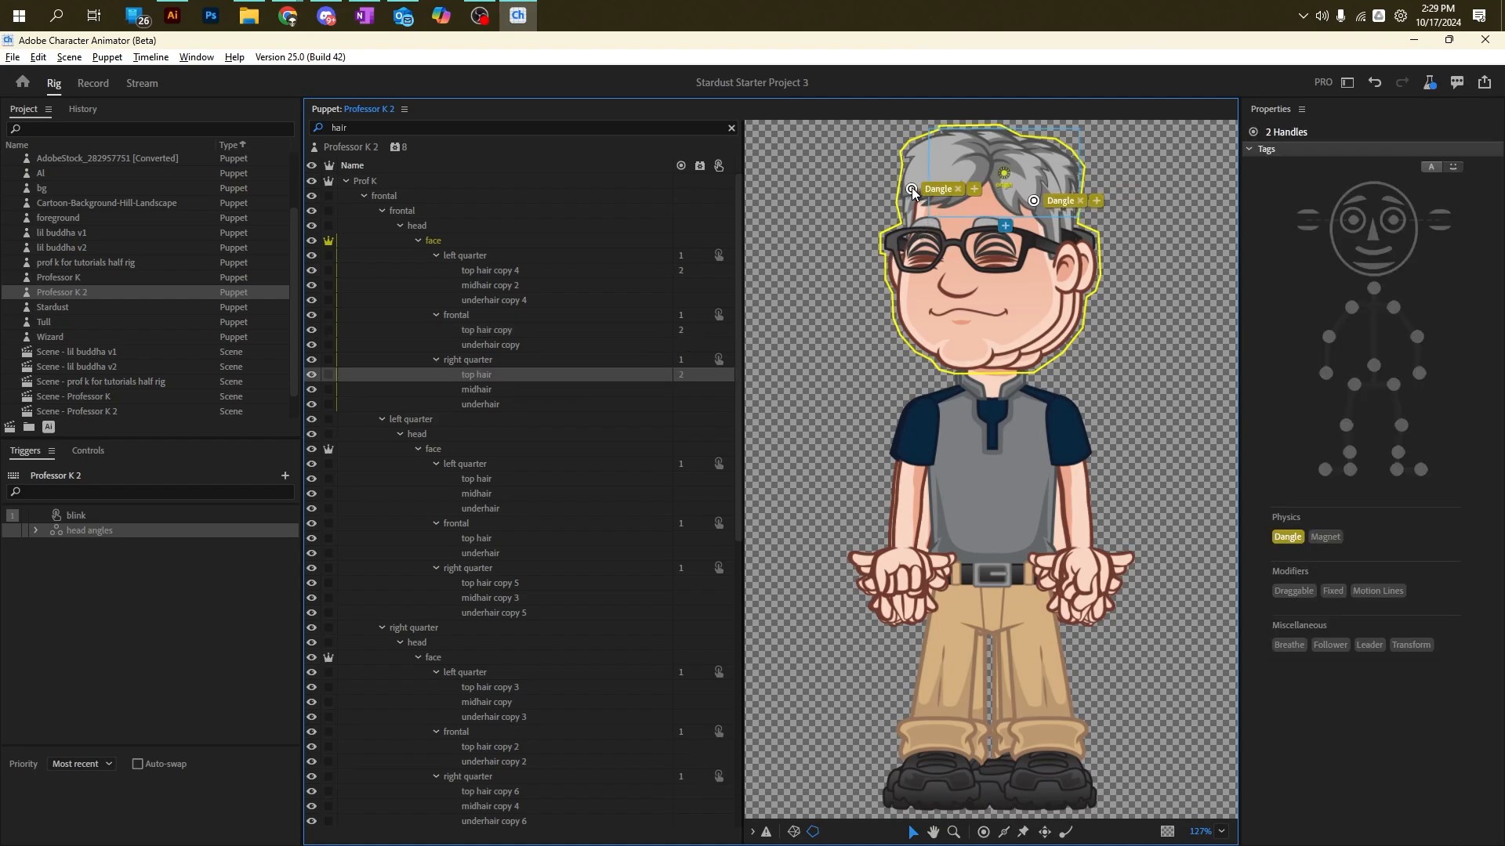
pyautogui.moveTo(918, 193); pyautogui.dragTo(944, 186)
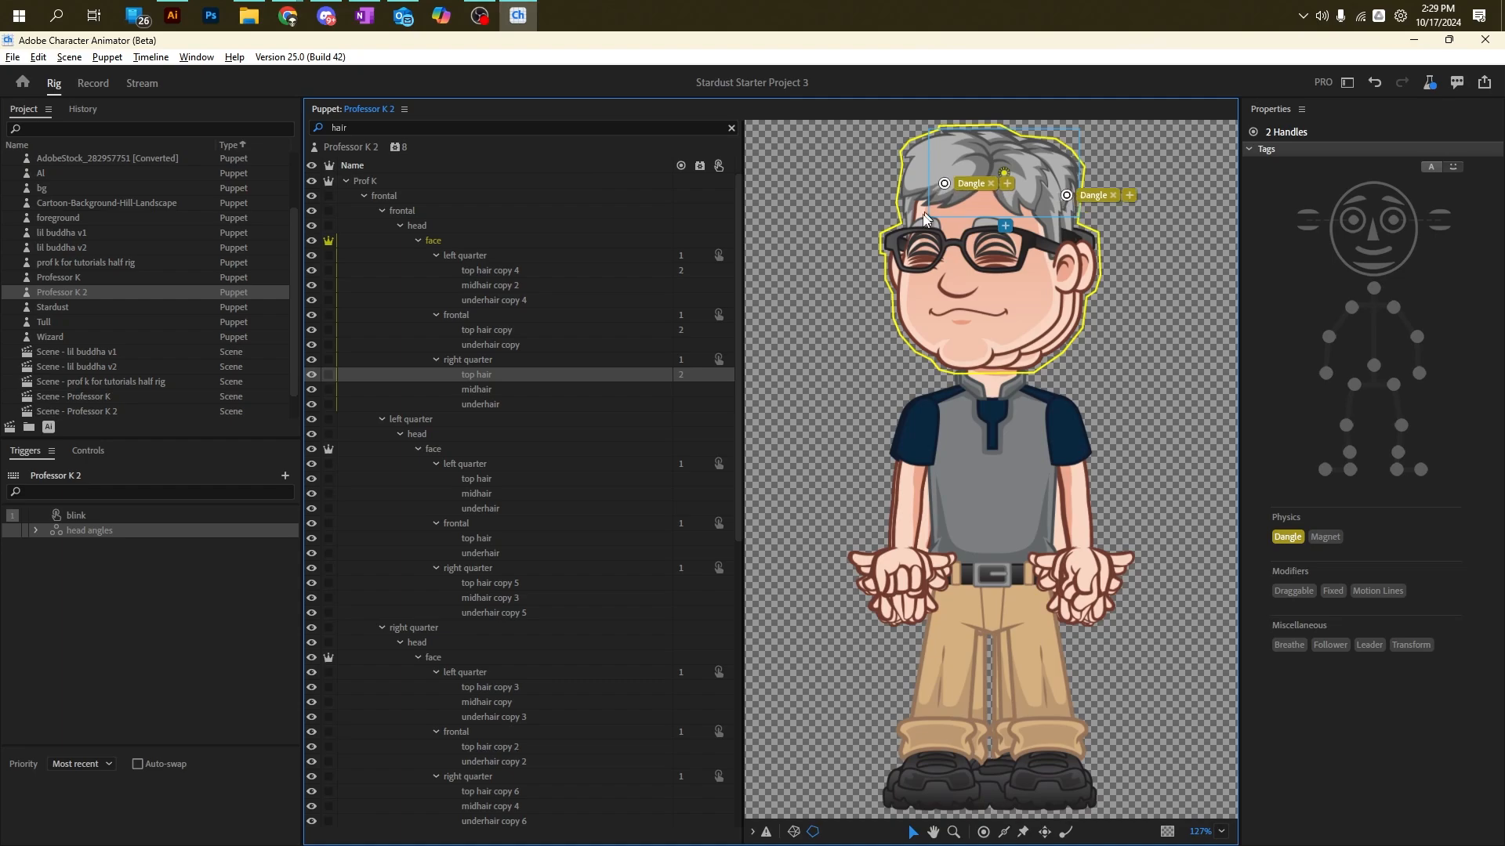
# Step: In the left quarter view, paste the Dangle handles onto the left quarter and frontal top hair layers, shifting the frontal pair right
pyautogui.click(478, 480)
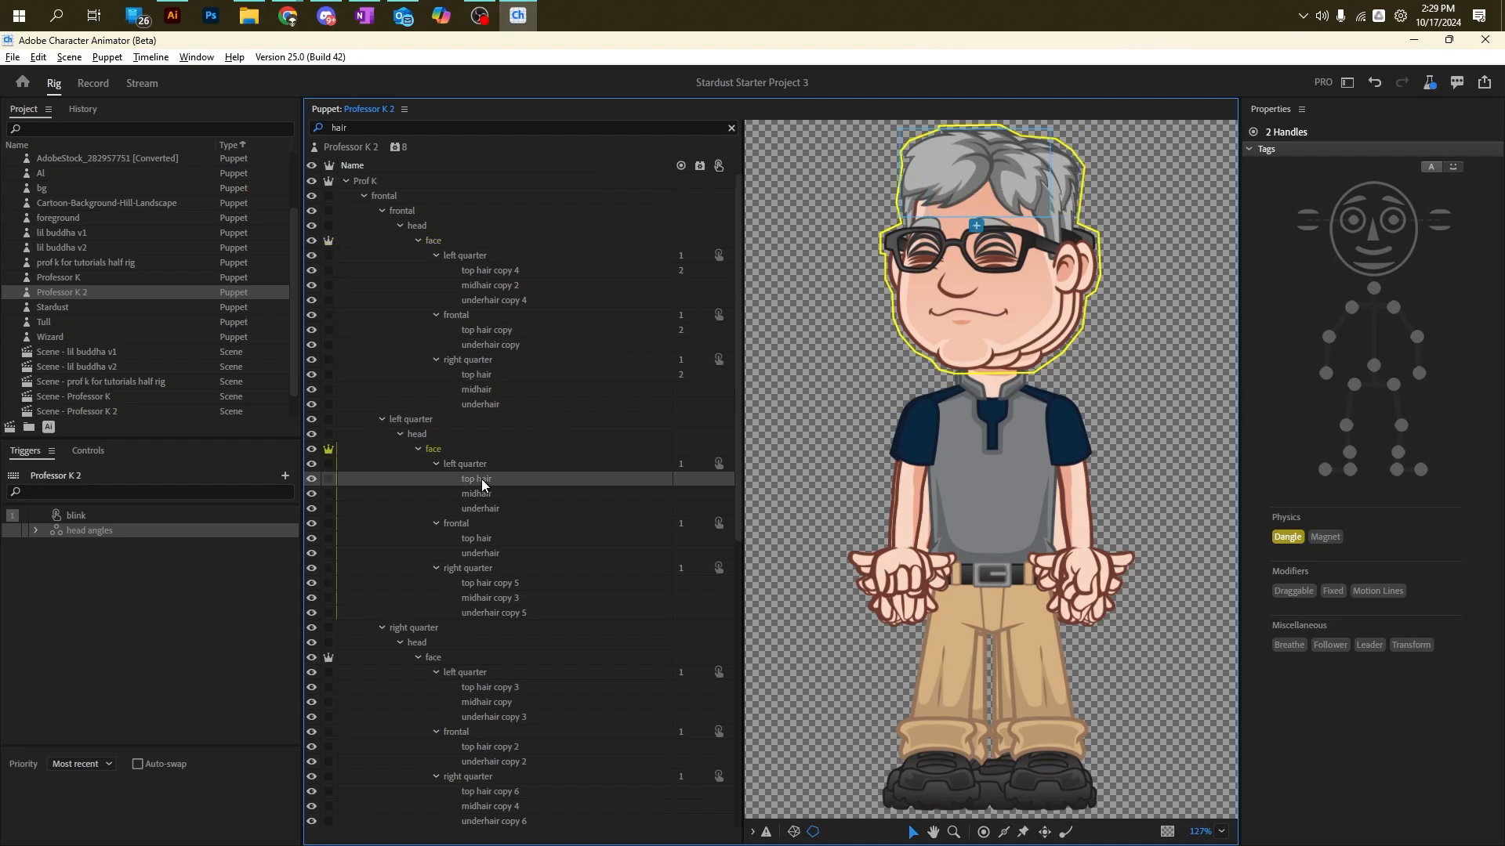
pyautogui.hotkey('ctrl', 'v')
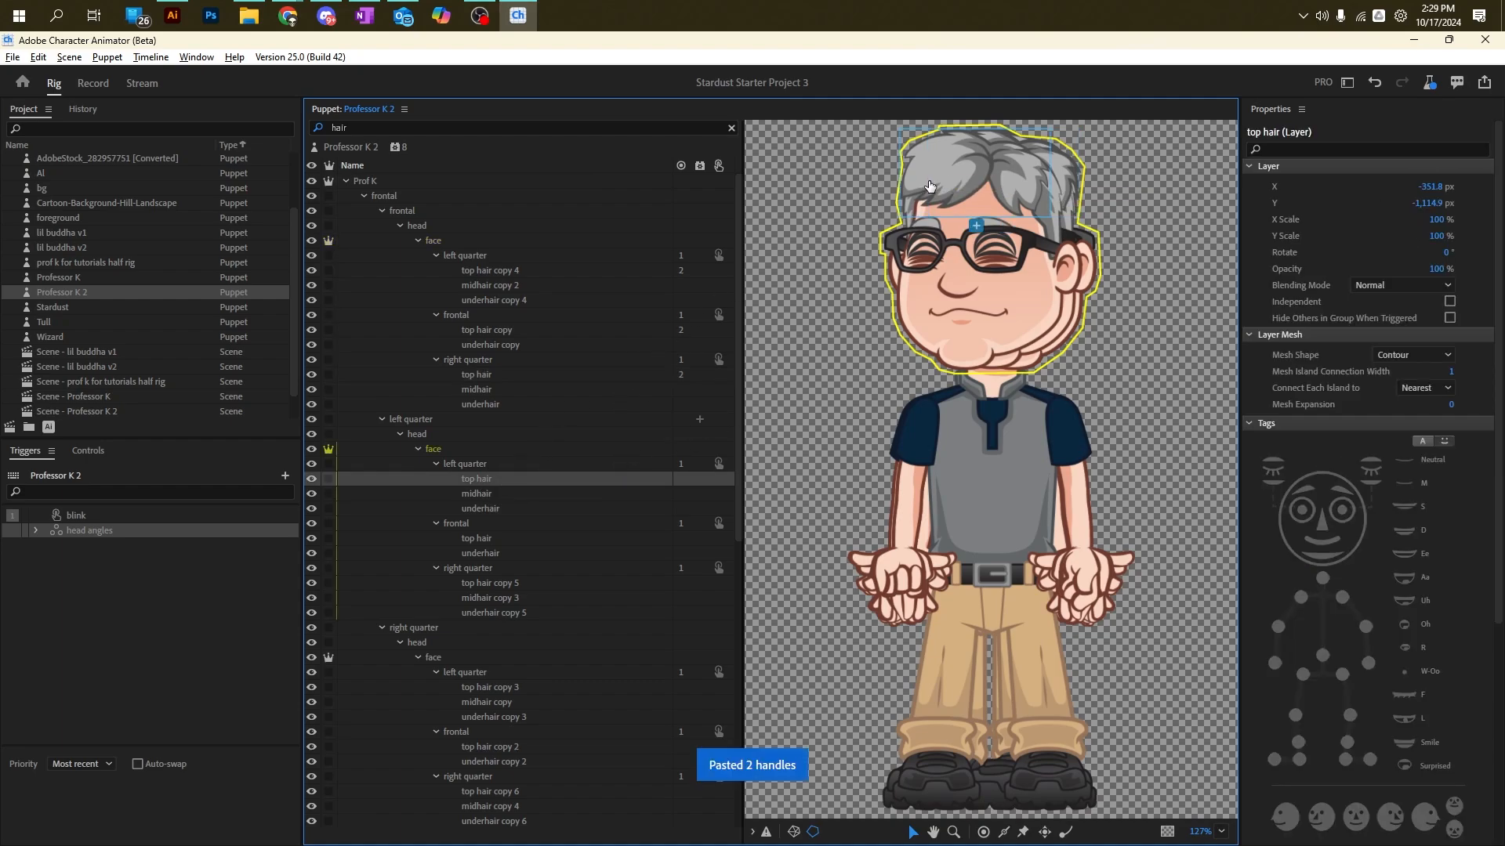
pyautogui.click(481, 537)
pyautogui.hotkey('ctrl', 'v')
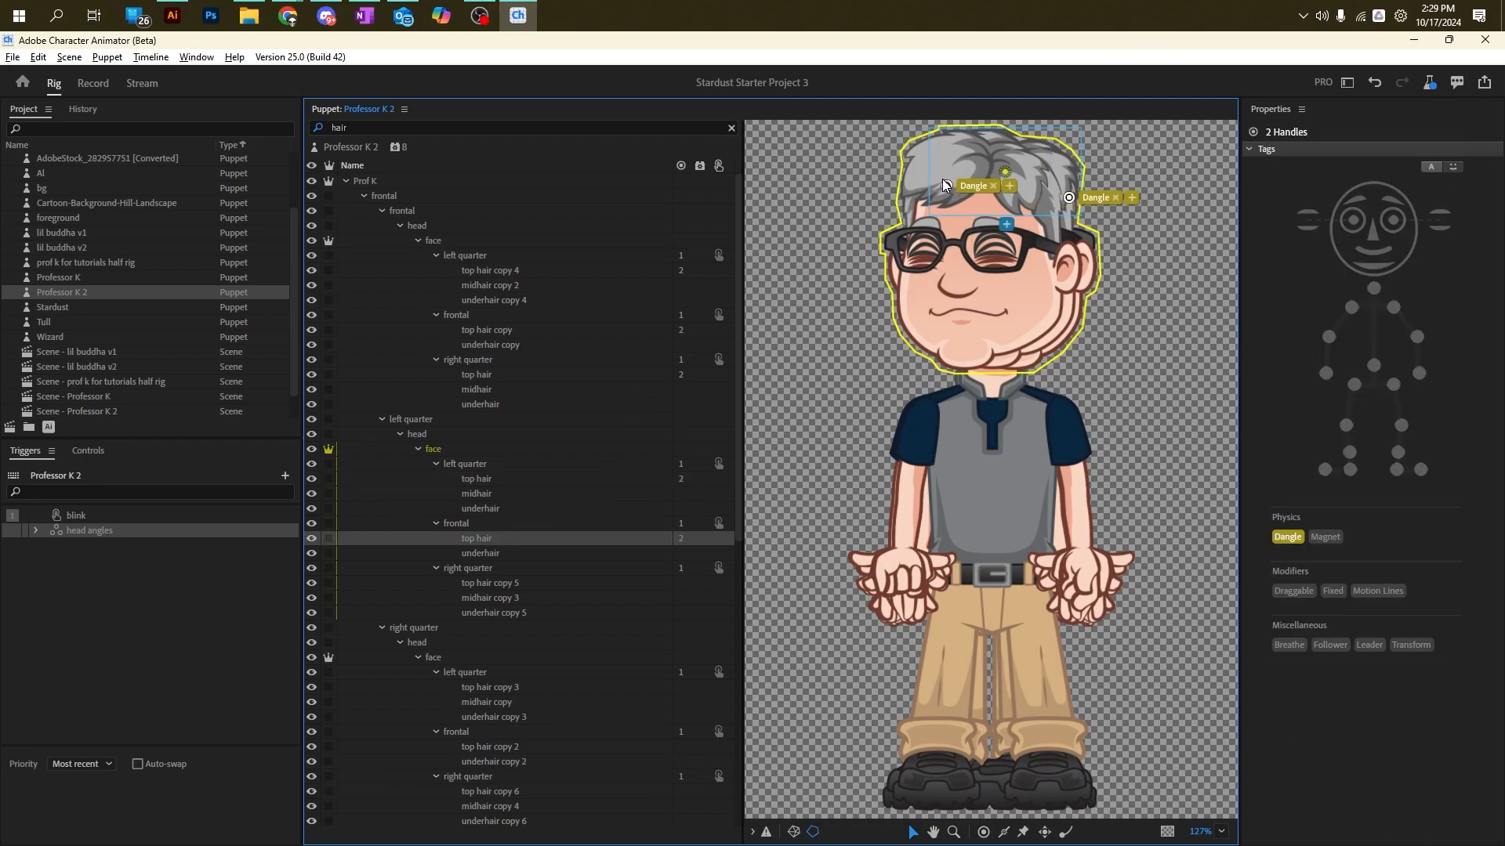
# Step: In the right quarter view, paste the Dangle handles onto top hair copy 3 and top hair copy 2, shifting the latter pair right
pyautogui.click(485, 683)
pyautogui.hotkey('ctrl', 'v')
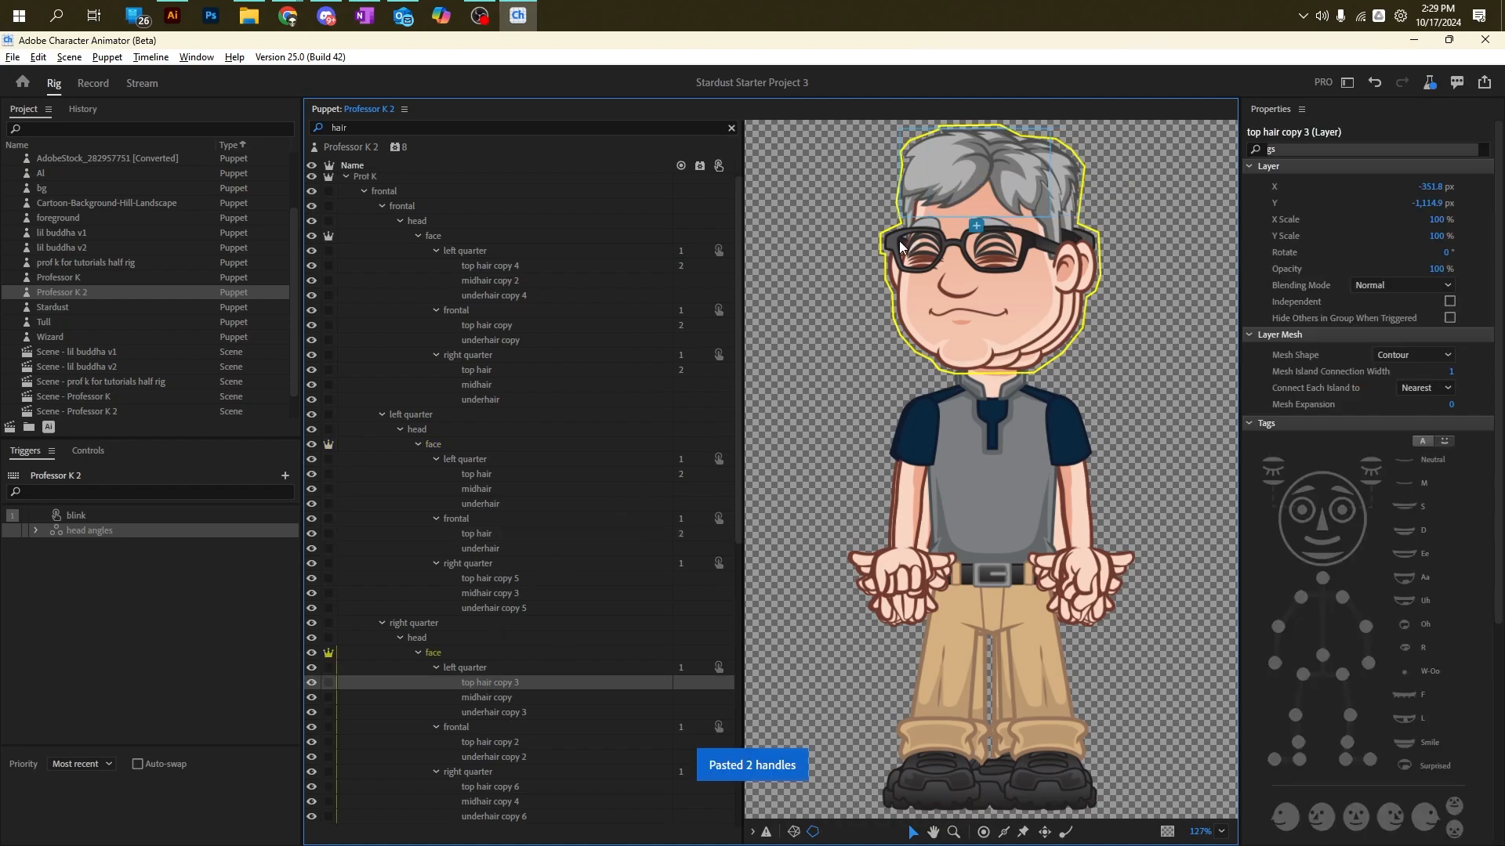
pyautogui.scroll(-1, 517, 680)
pyautogui.click(517, 677)
pyautogui.hotkey('ctrl', 'v')
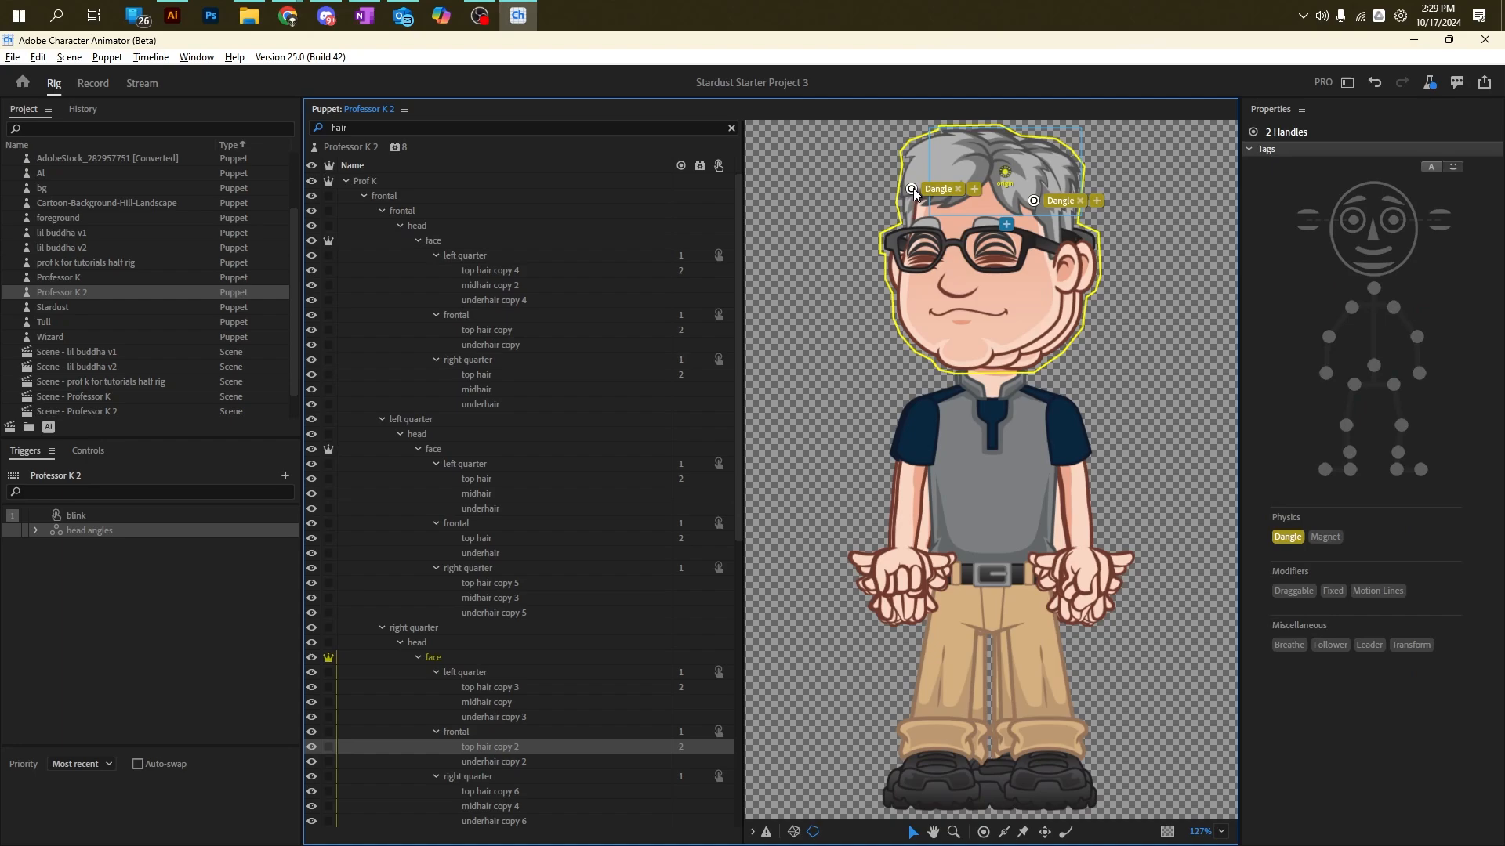
pyautogui.moveTo(913, 194); pyautogui.dragTo(943, 197)
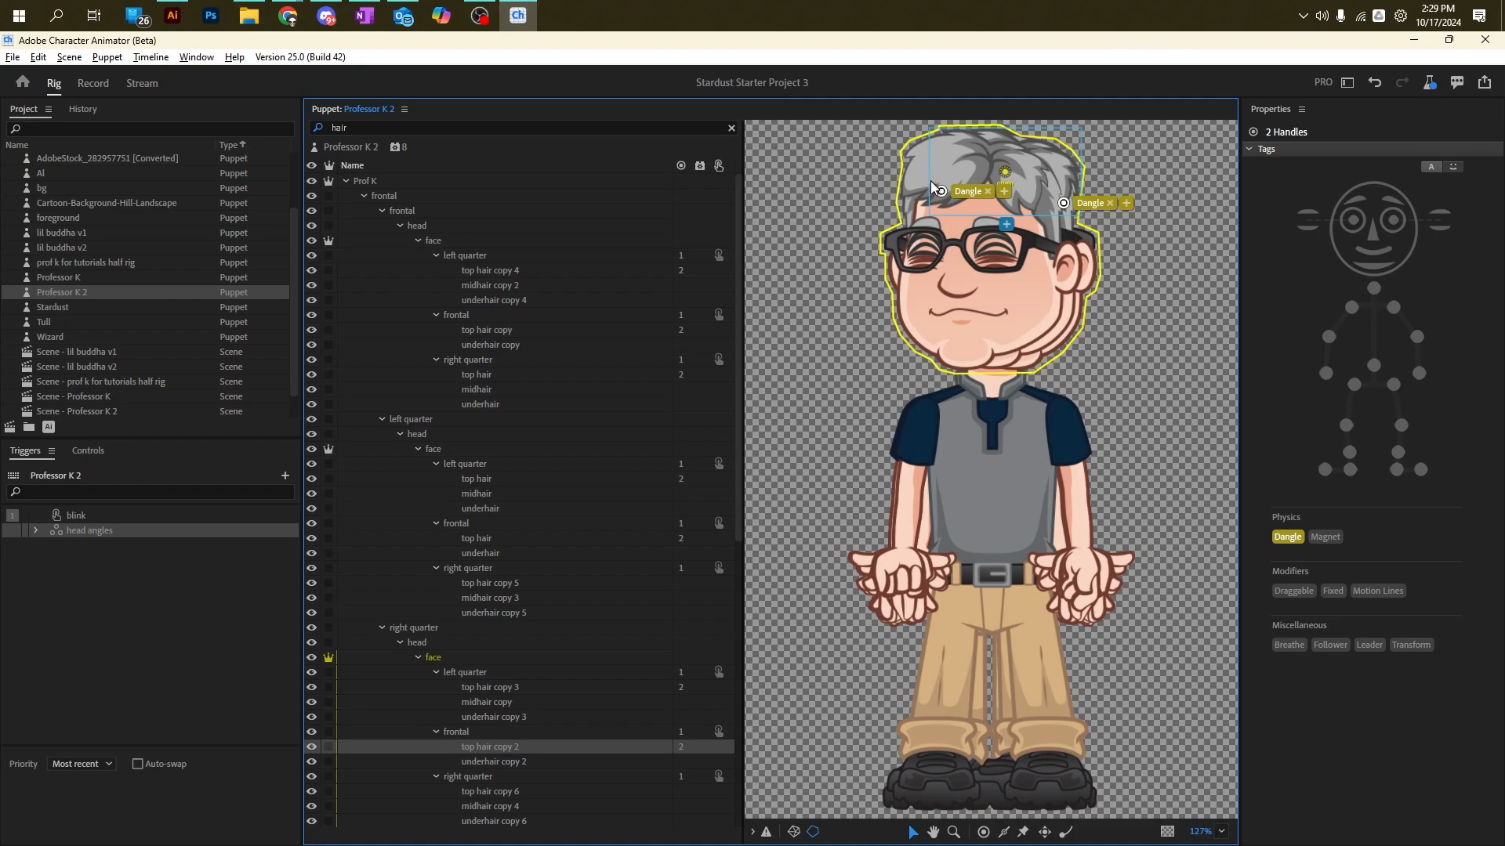
# Step: Nudge the Dangle handles up on top hair copy 2 and paste the pair onto the right quarter view's top hair copy 6
pyautogui.moveTo(942, 192); pyautogui.dragTo(942, 188)
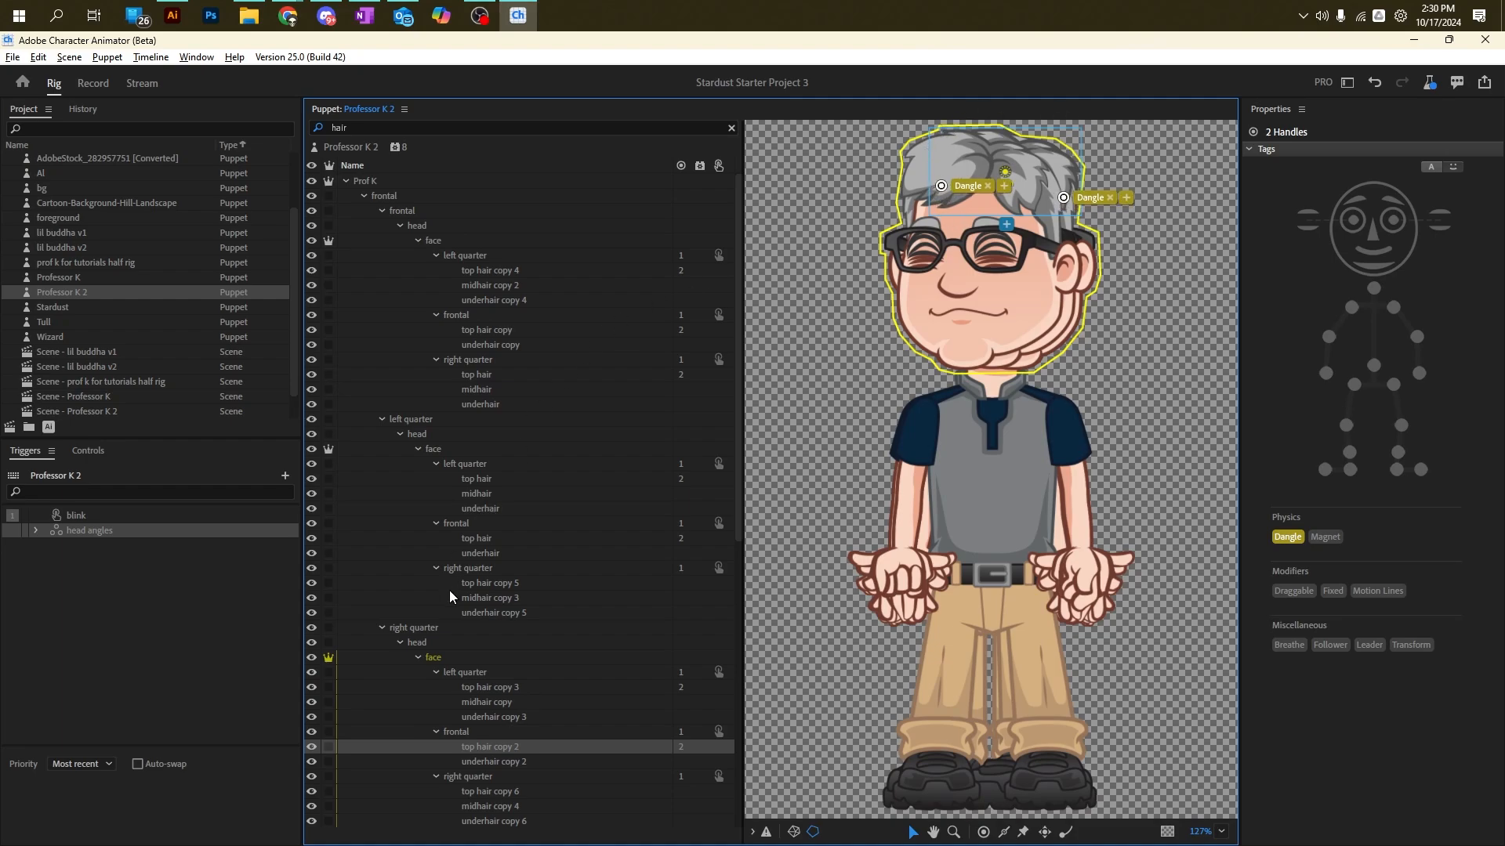
pyautogui.scroll(-2, 470, 689)
pyautogui.click(499, 729)
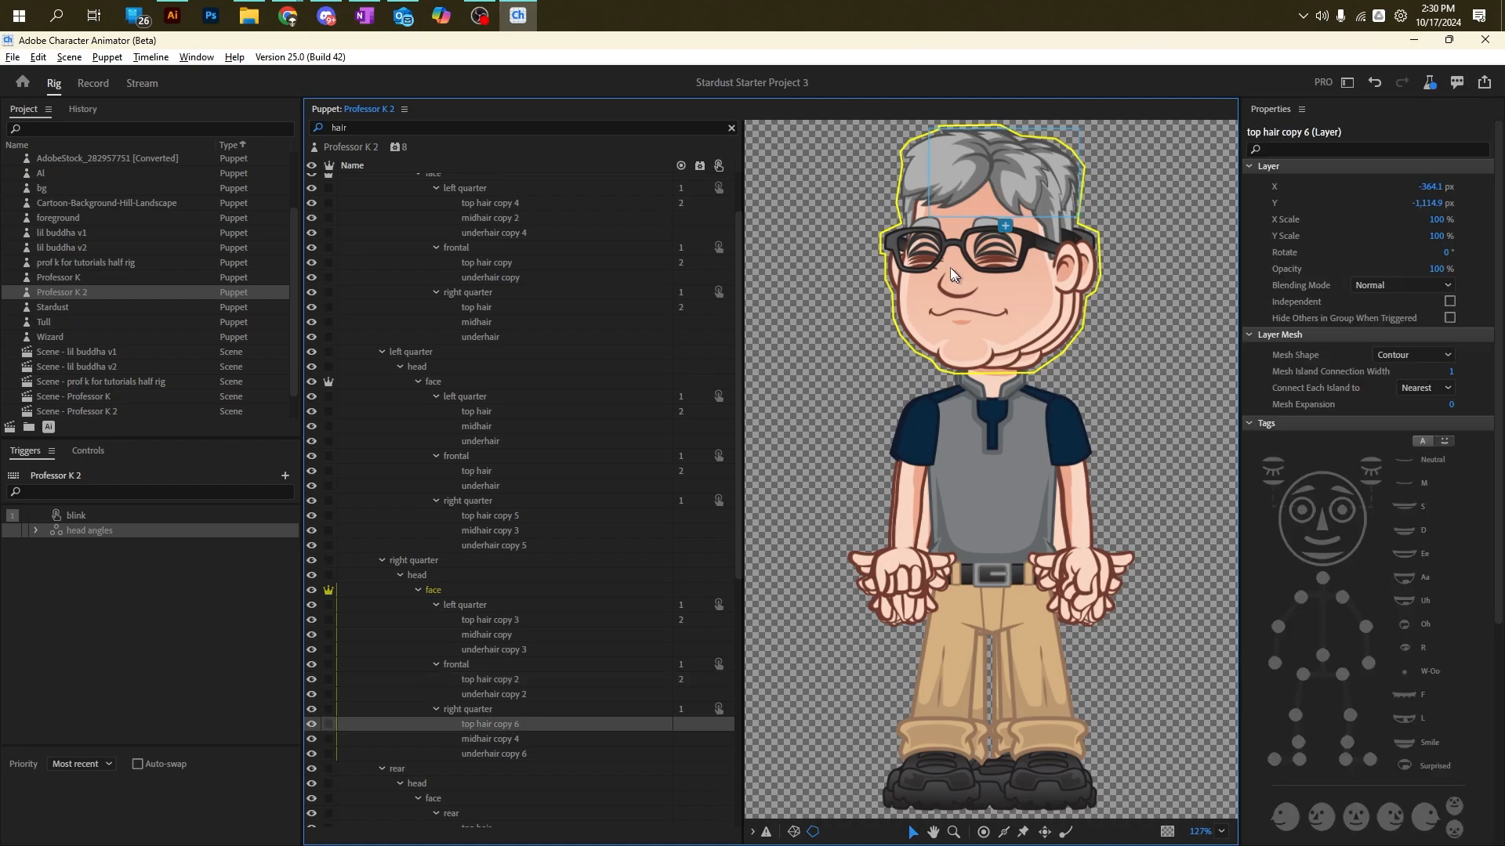
pyautogui.hotkey('ctrl', 'v')
pyautogui.click(974, 168)
pyautogui.scroll(-10, 548, 638)
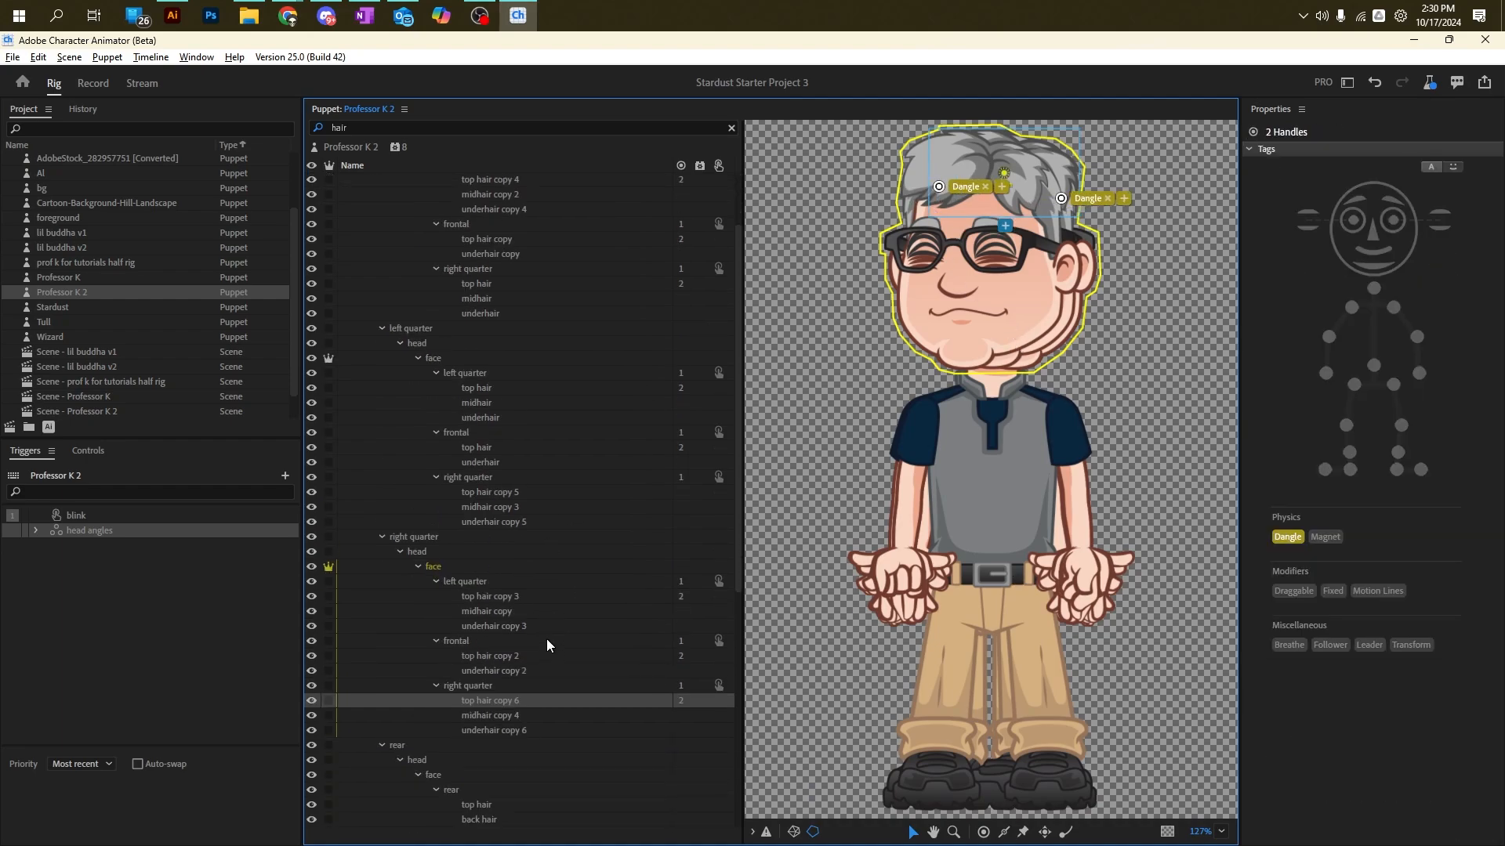
pyautogui.click(477, 417)
pyautogui.hotkey('ctrl', 'v')
pyautogui.hotkey('ctrl', 'z')
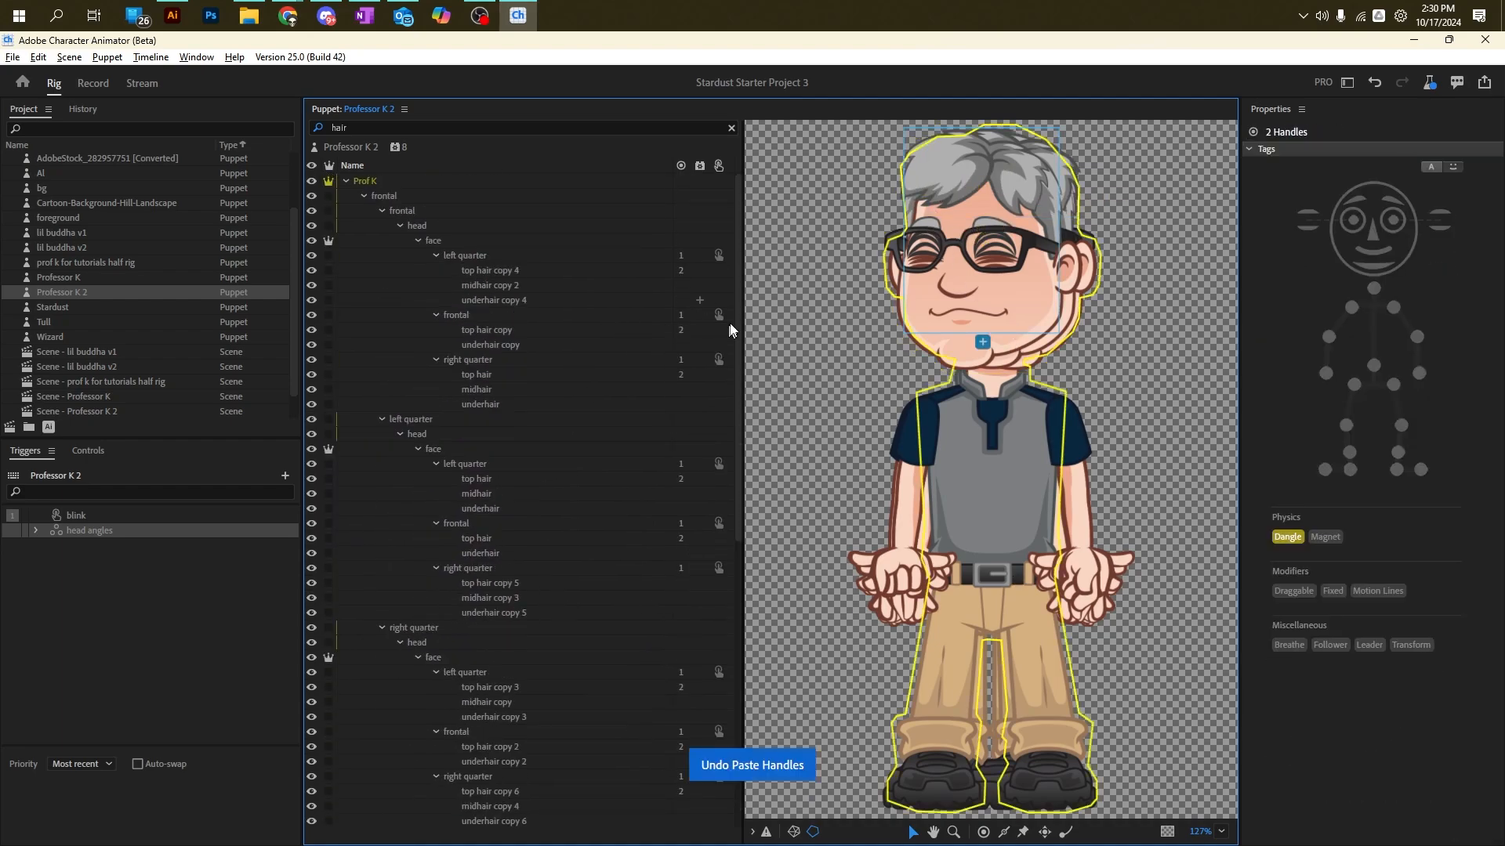
# Step: Paste the two Dangle handles onto the left profile's top hair copy 7 layer in each of its three face angles
pyautogui.scroll(-1, 483, 392)
pyautogui.click(483, 478)
pyautogui.hotkey('ctrl', 'v')
pyautogui.moveTo(738, 531); pyautogui.dragTo(718, 825)
pyautogui.click(485, 537)
pyautogui.hotkey('ctrl', 'v')
pyautogui.moveTo(738, 501); pyautogui.dragTo(732, 816)
pyautogui.click(487, 583)
pyautogui.hotkey('ctrl', 'v')
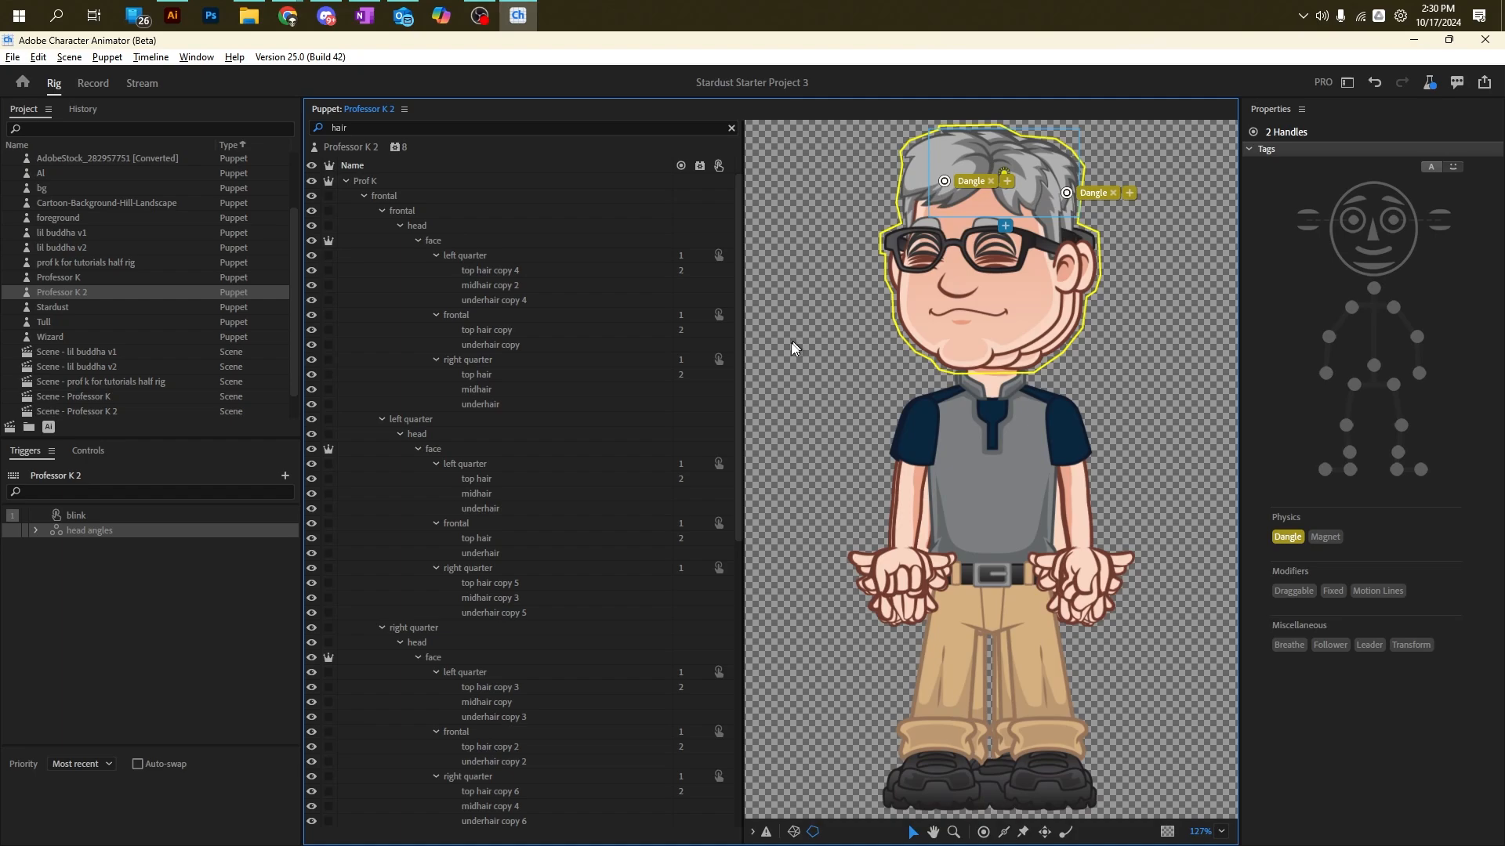
# Step: Paste the two Dangle handles onto the right profile's top hair copy 8 layer in each of its three face angles
pyautogui.click(571, 688)
pyautogui.hotkey('ctrl', 'v')
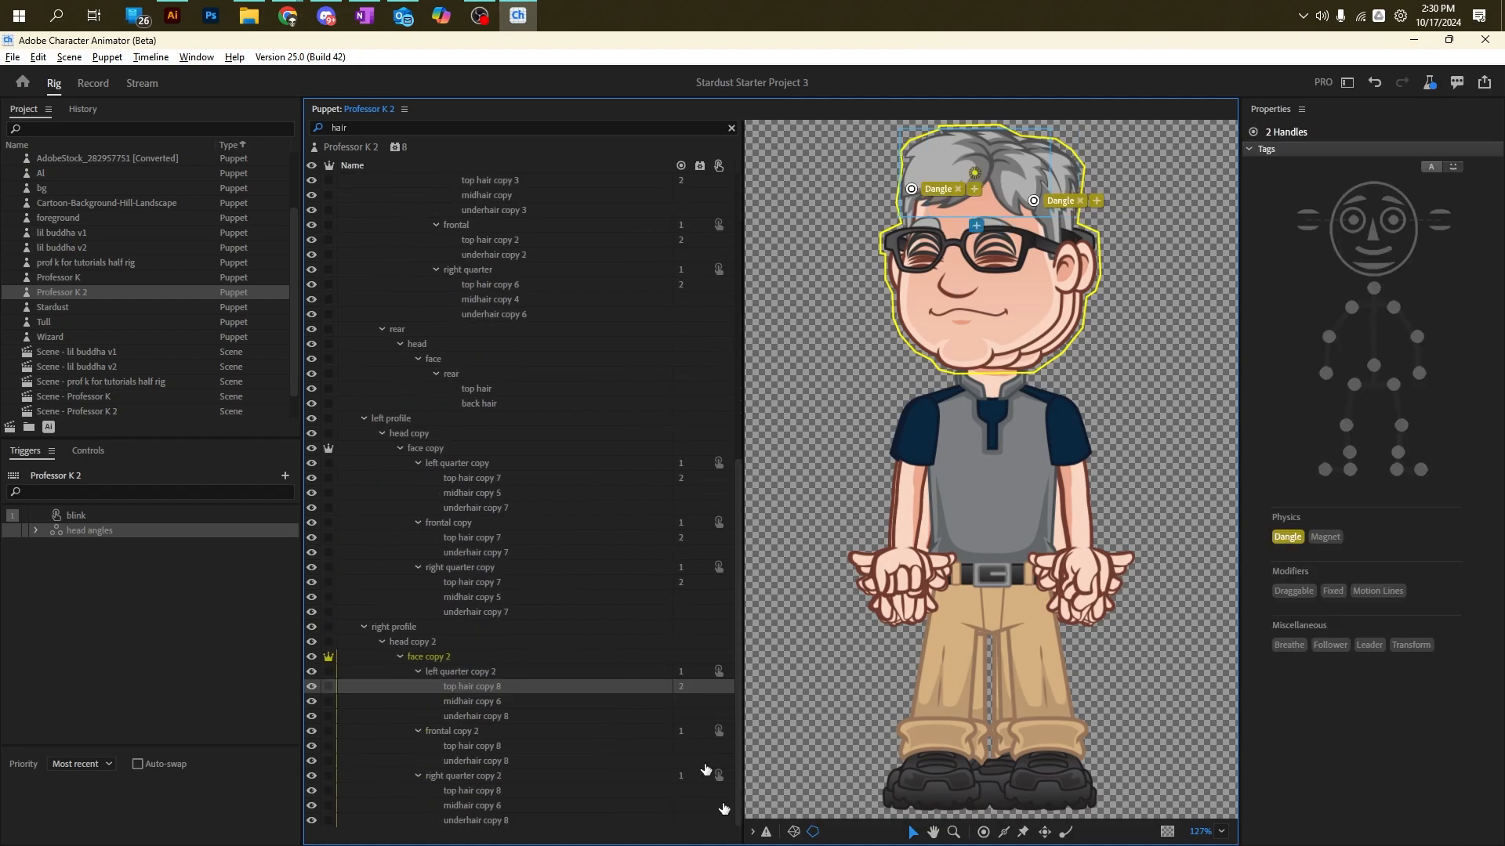
pyautogui.moveTo(735, 345); pyautogui.dragTo(734, 714)
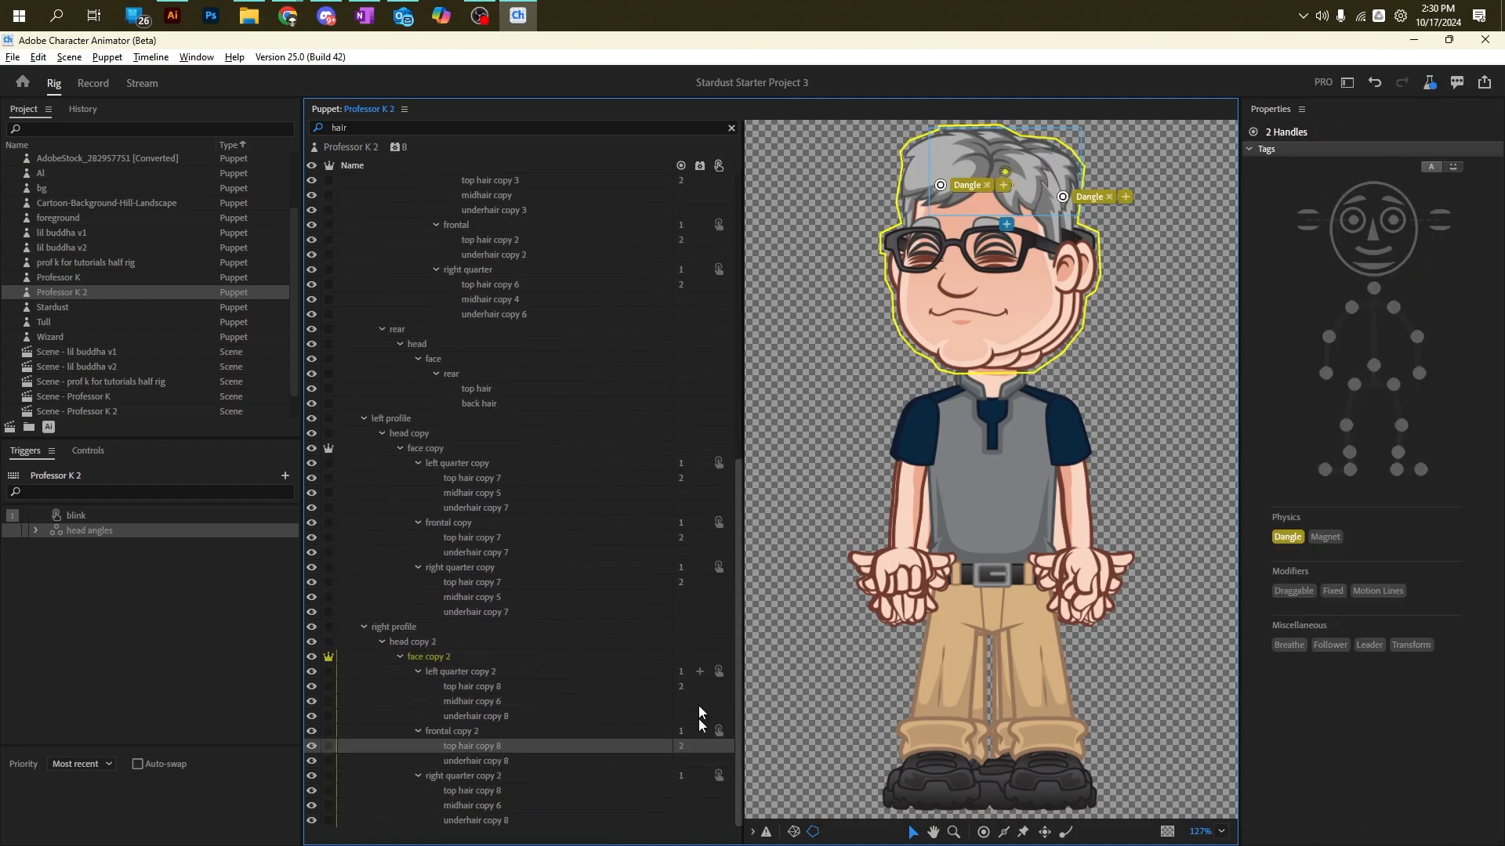
pyautogui.click(486, 791)
pyautogui.hotkey('ctrl', 'v')
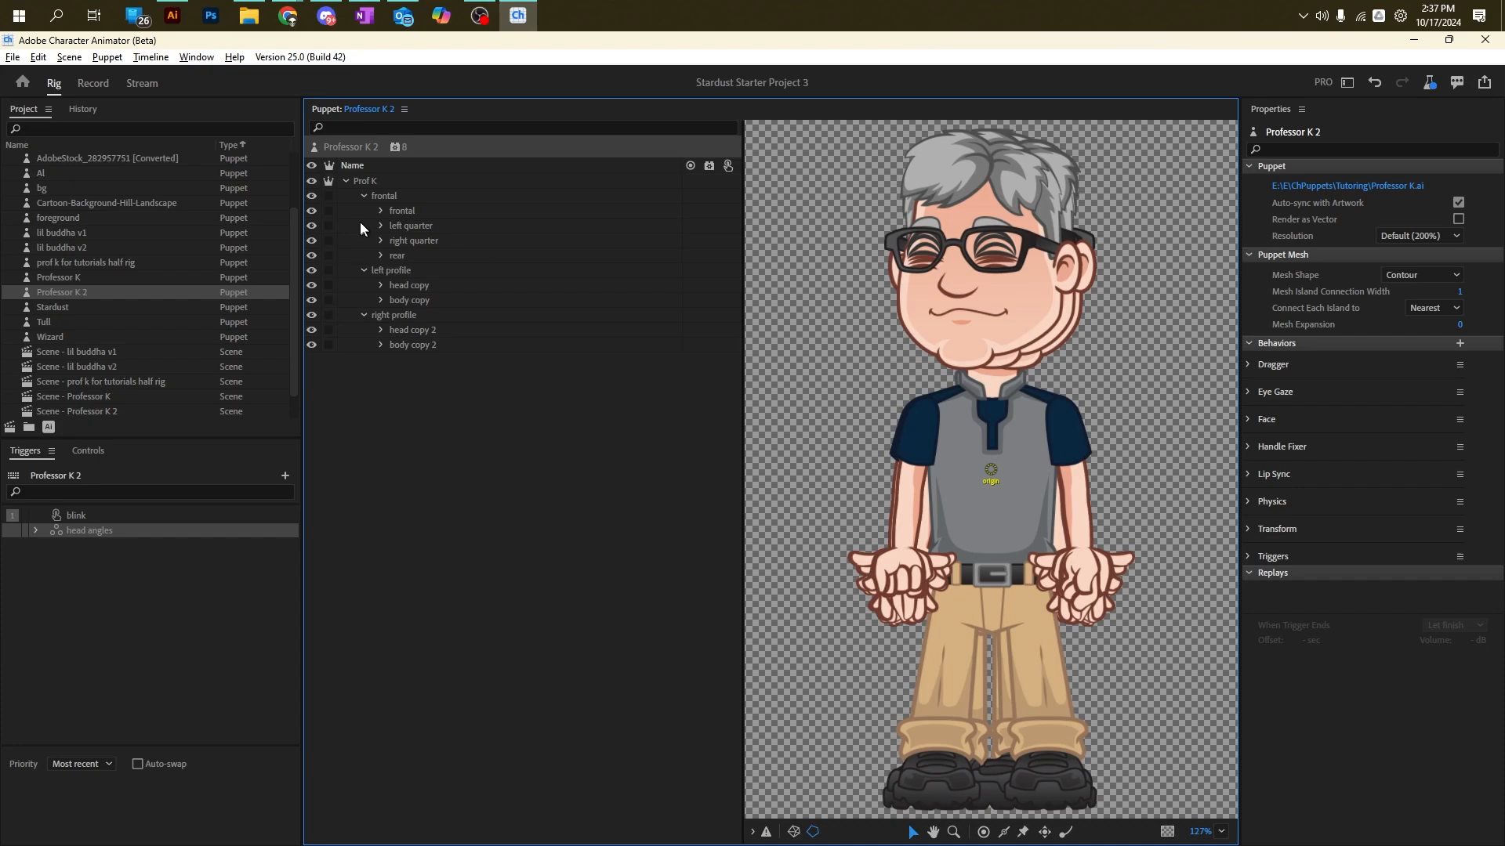
# Step: Create a new swap set for the puppet and add four triggers to it
pyautogui.click(382, 210)
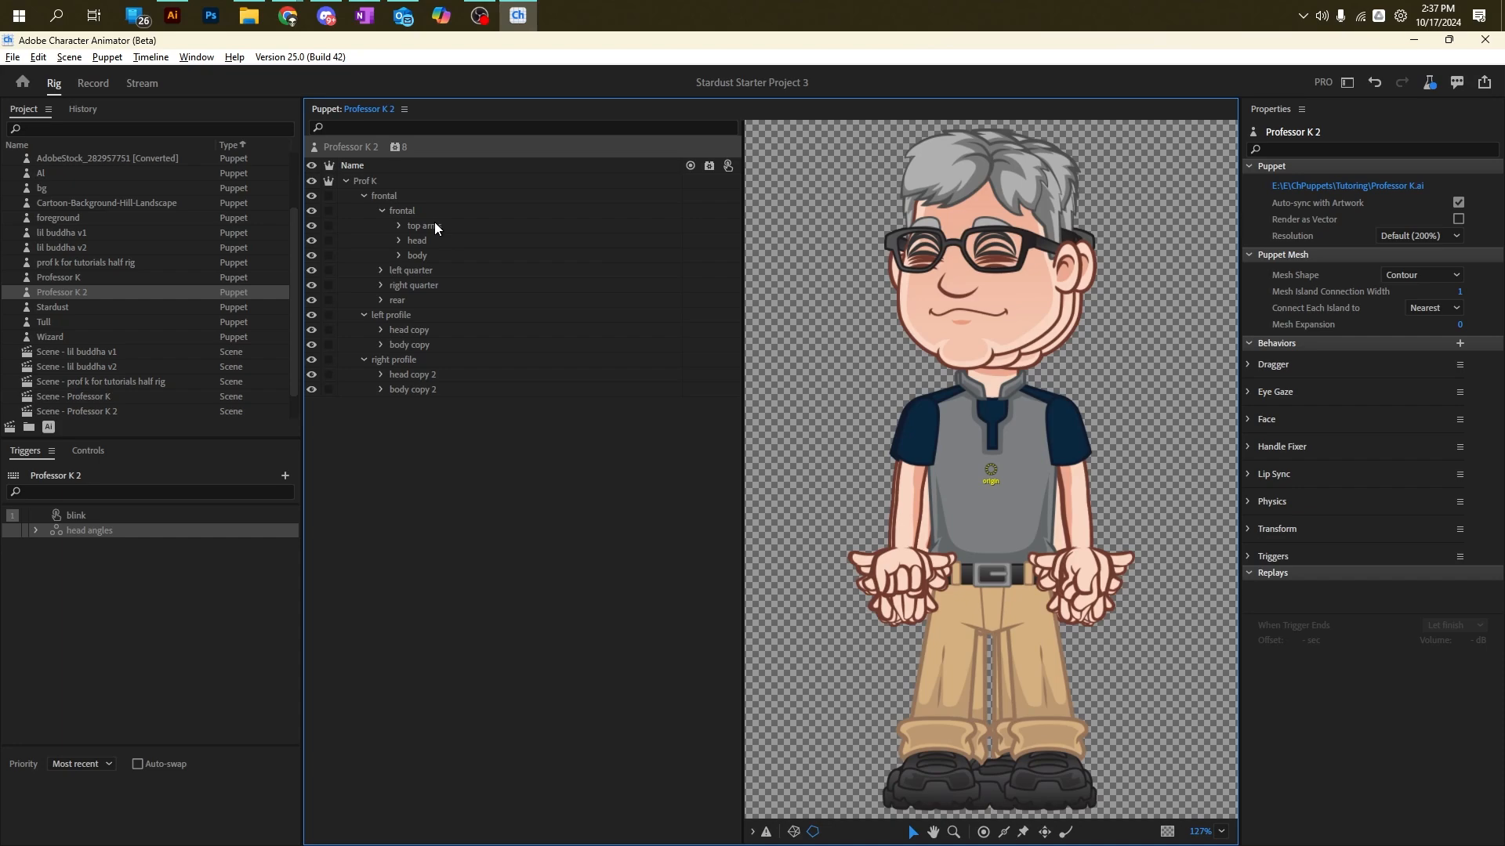
pyautogui.click(285, 475)
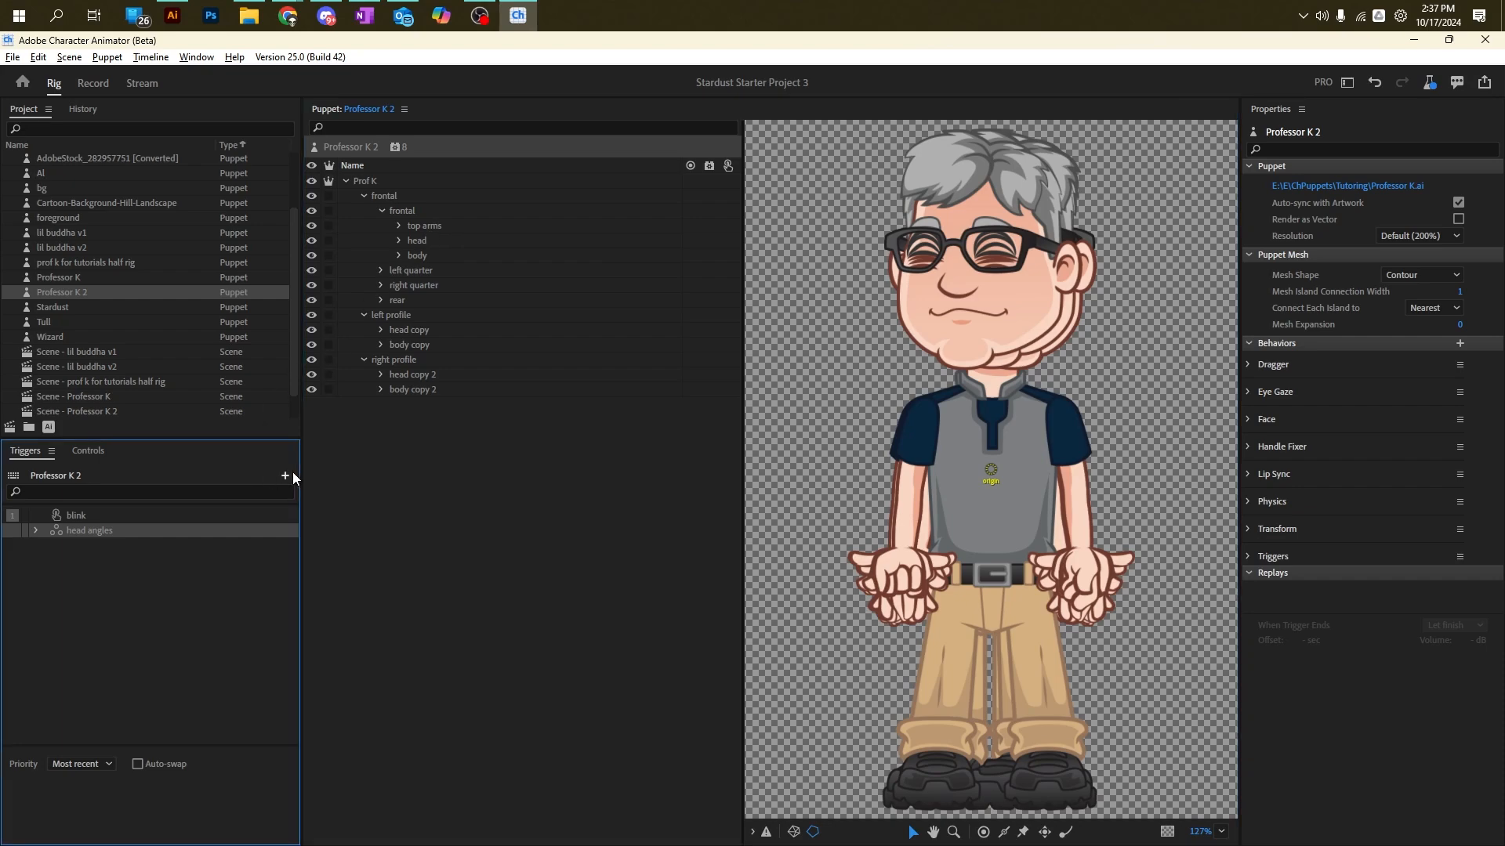
pyautogui.click(354, 515)
pyautogui.click(285, 475)
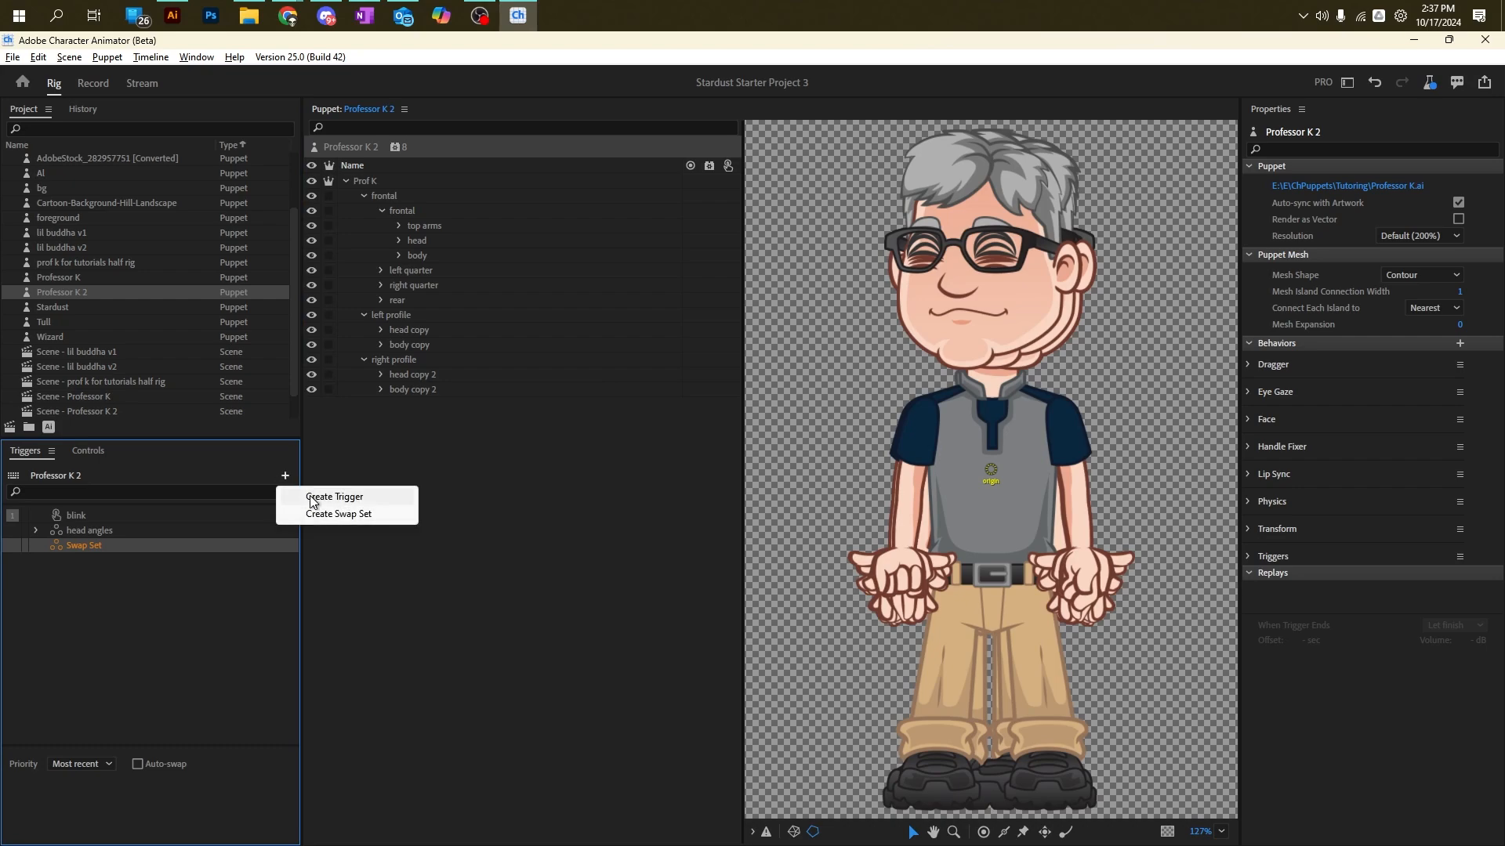
pyautogui.click(315, 497)
pyautogui.click(285, 475)
pyautogui.click(320, 497)
pyautogui.click(286, 475)
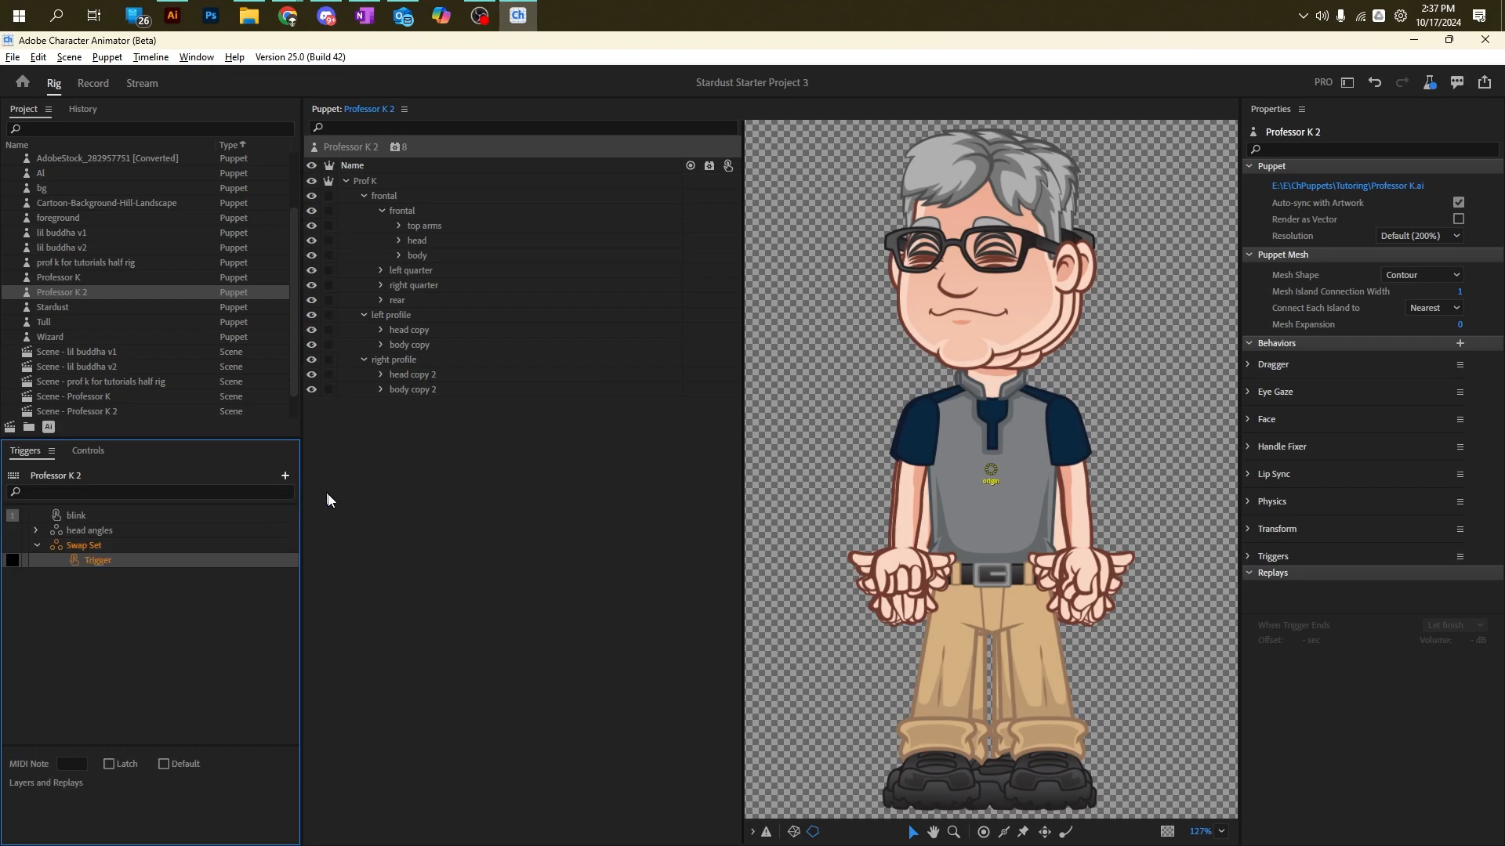
pyautogui.click(326, 497)
pyautogui.click(284, 473)
pyautogui.click(321, 497)
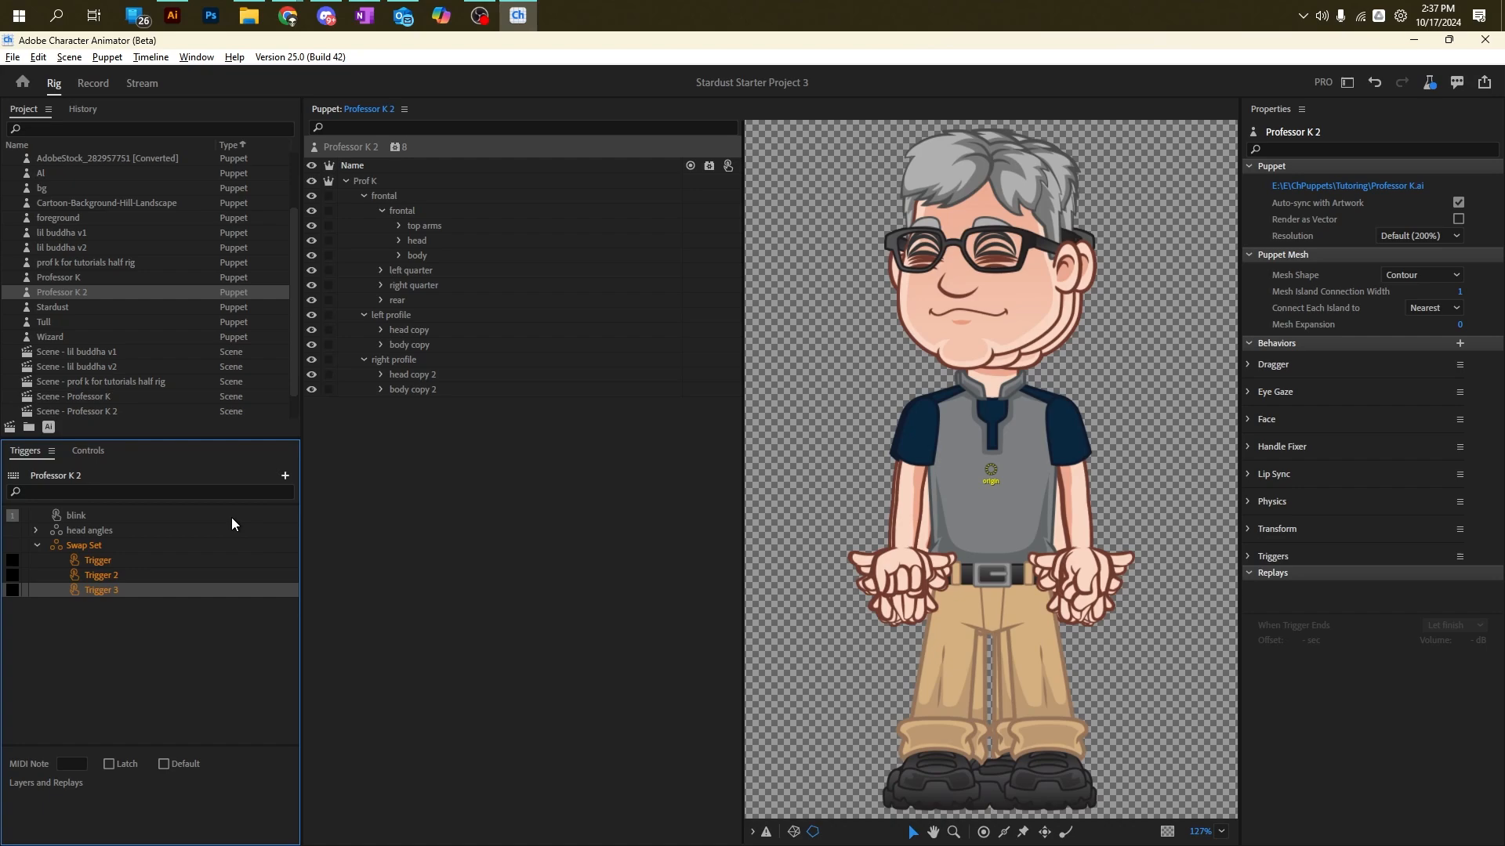
# Step: Rename the new swap set's first trigger "arms forward" and its fourth trigger "arms backward"
pyautogui.rightClick(107, 562)
pyautogui.click(152, 571)
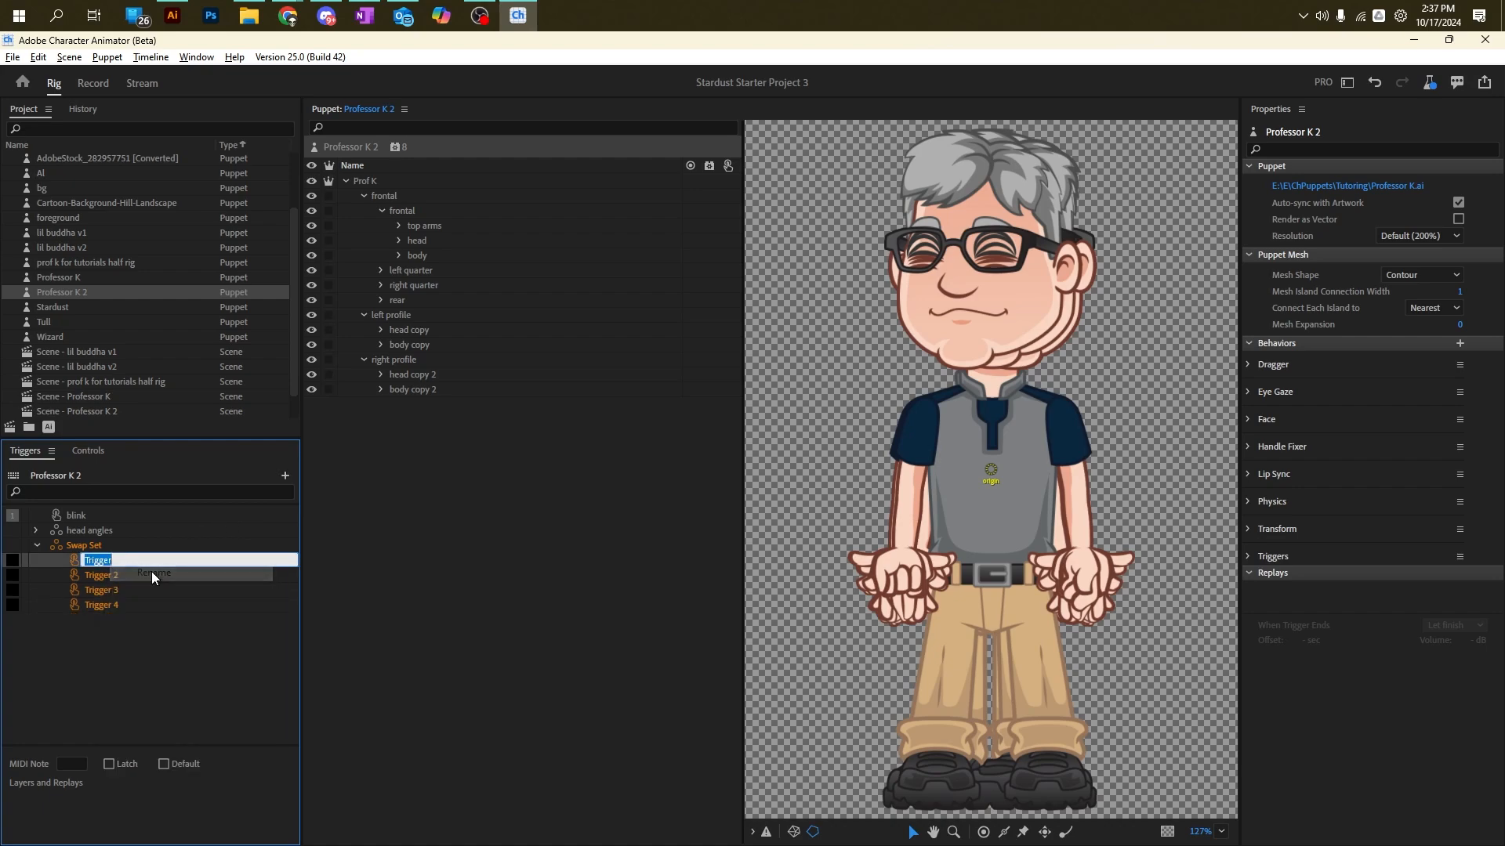
pyautogui.write('arms ')
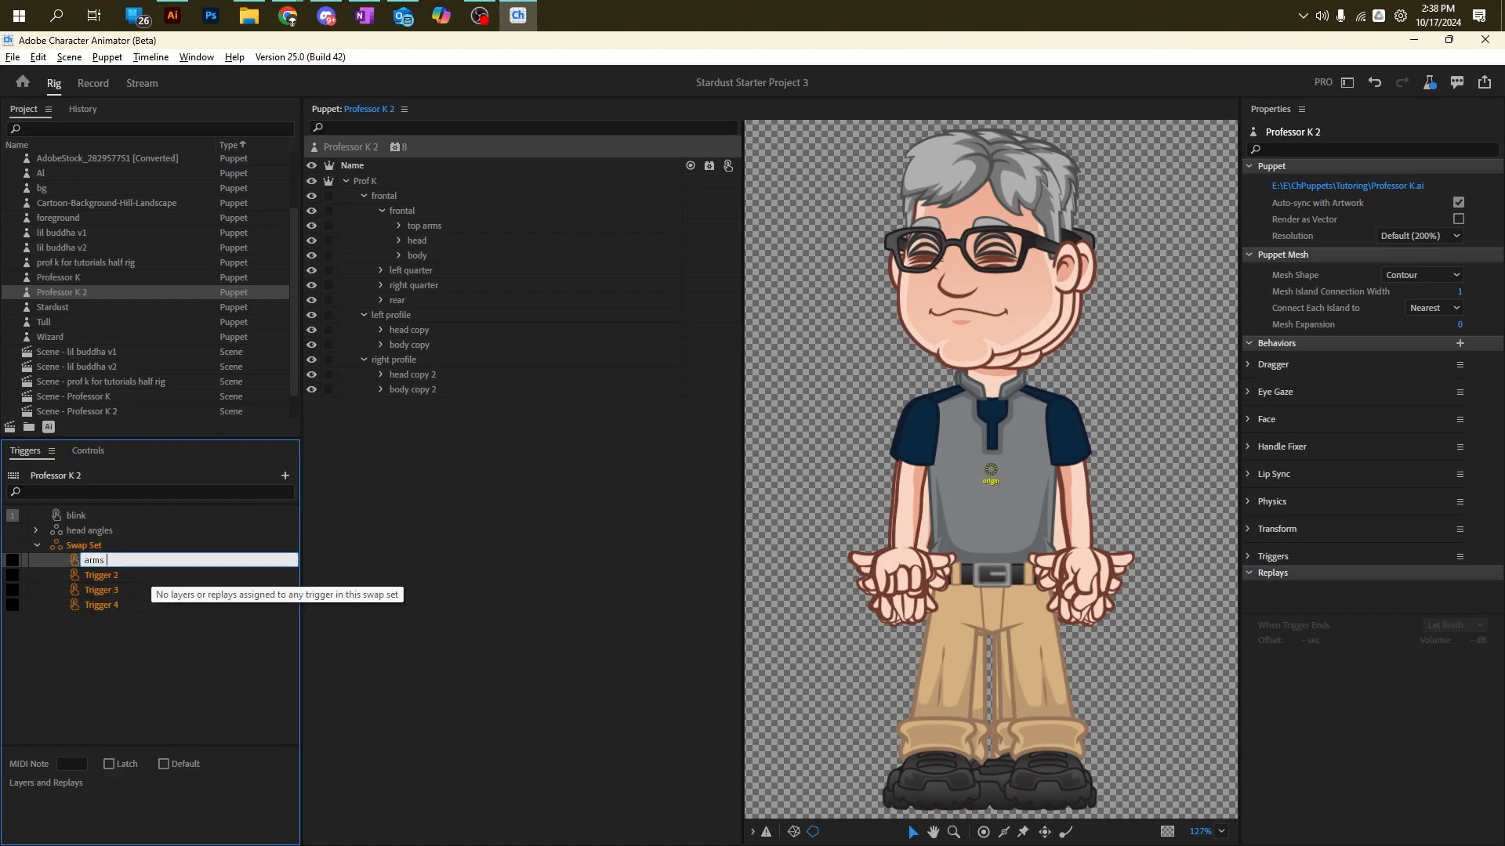
pyautogui.write('forward')
pyautogui.press('Return')
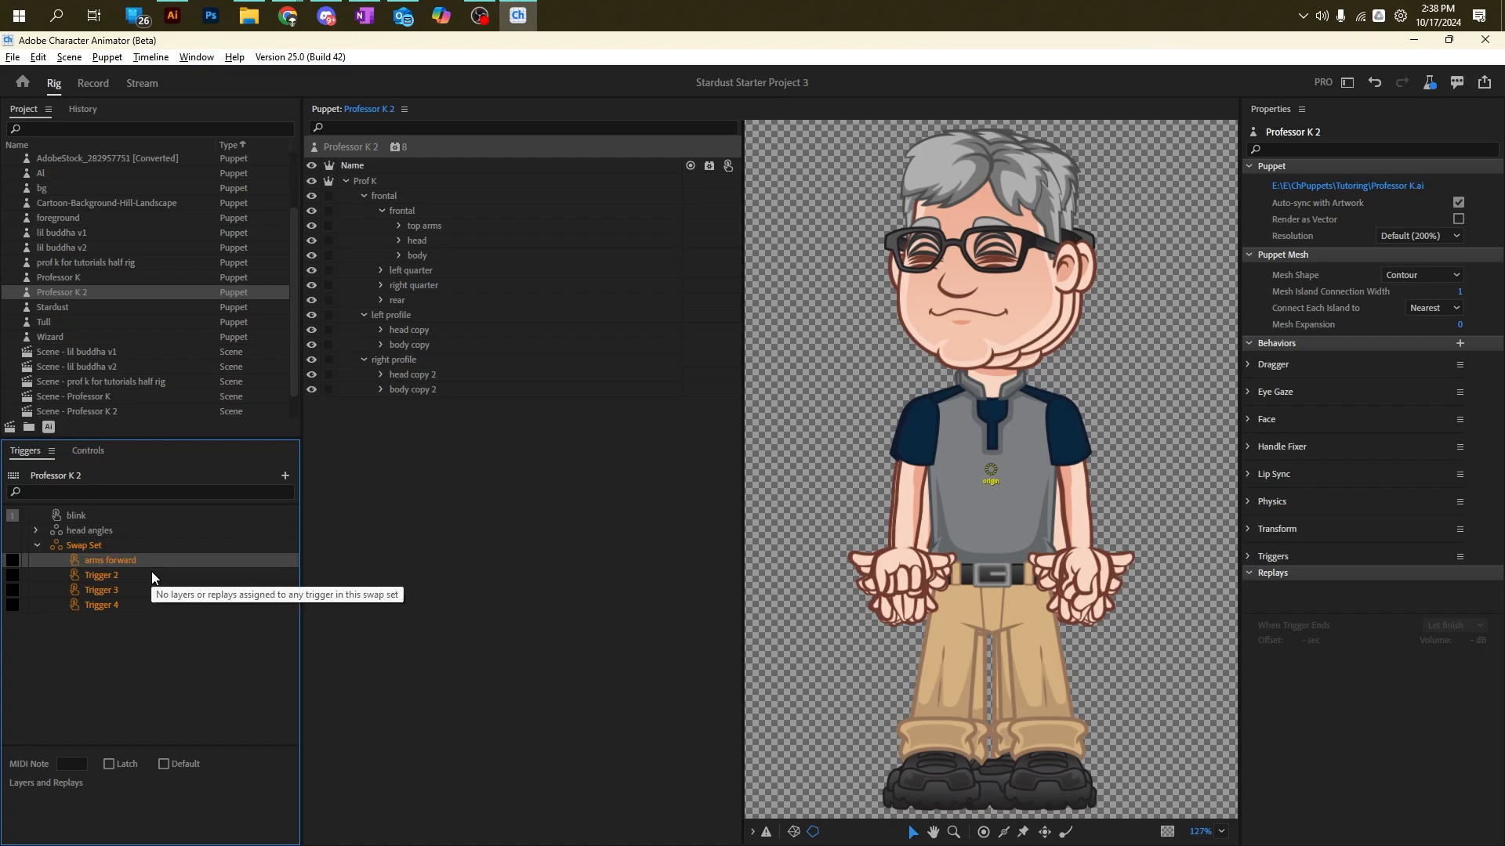
pyautogui.rightClick(102, 605)
pyautogui.click(171, 616)
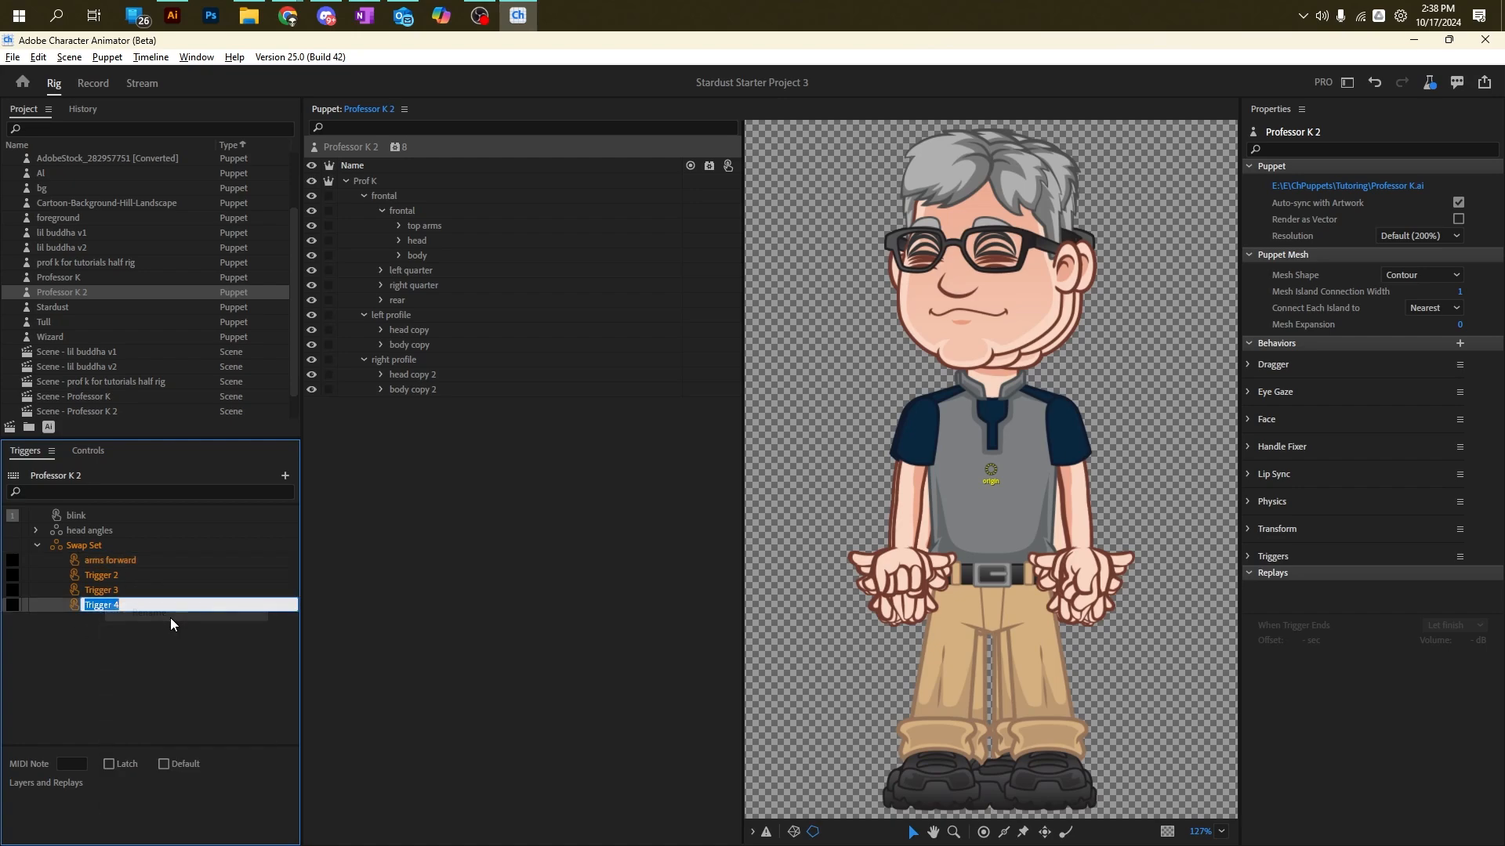
pyautogui.write('arms backward')
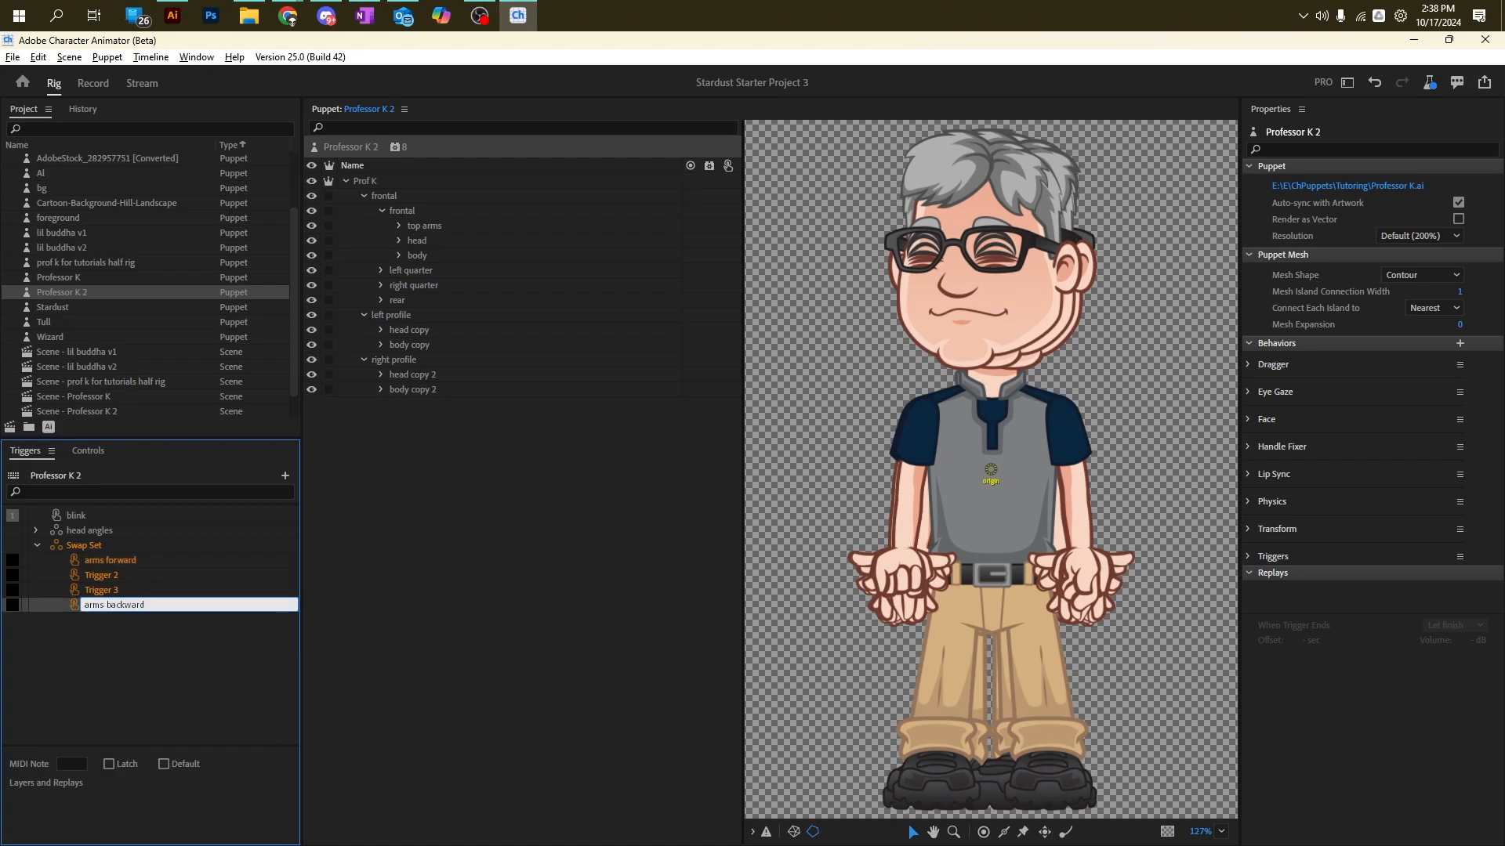
pyautogui.press('Return')
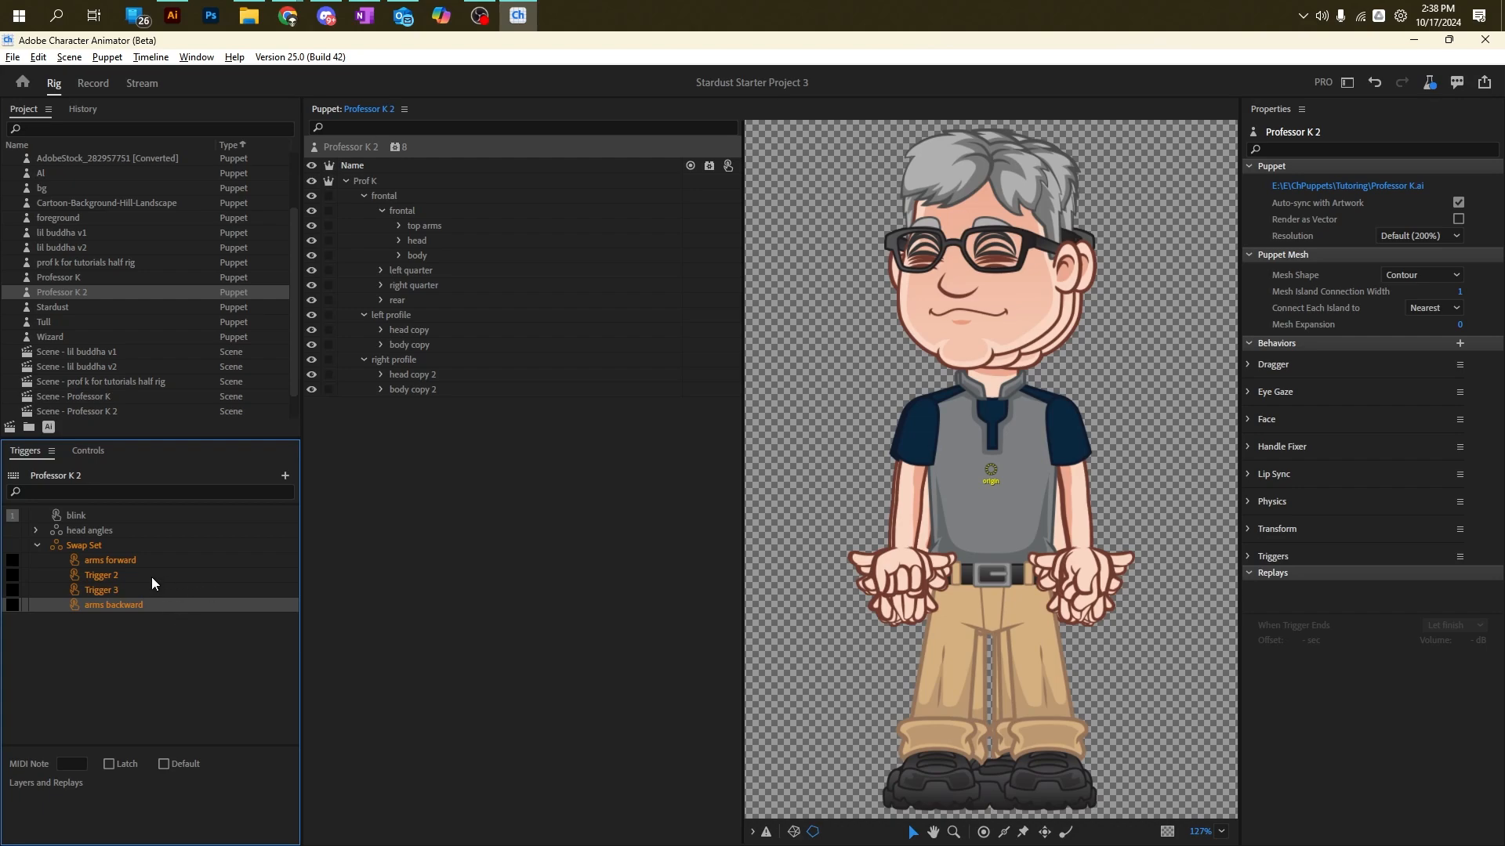
# Step: Rename the swap set's third trigger "left arm forward" and its second trigger "Right arm forward"
pyautogui.rightClick(93, 591)
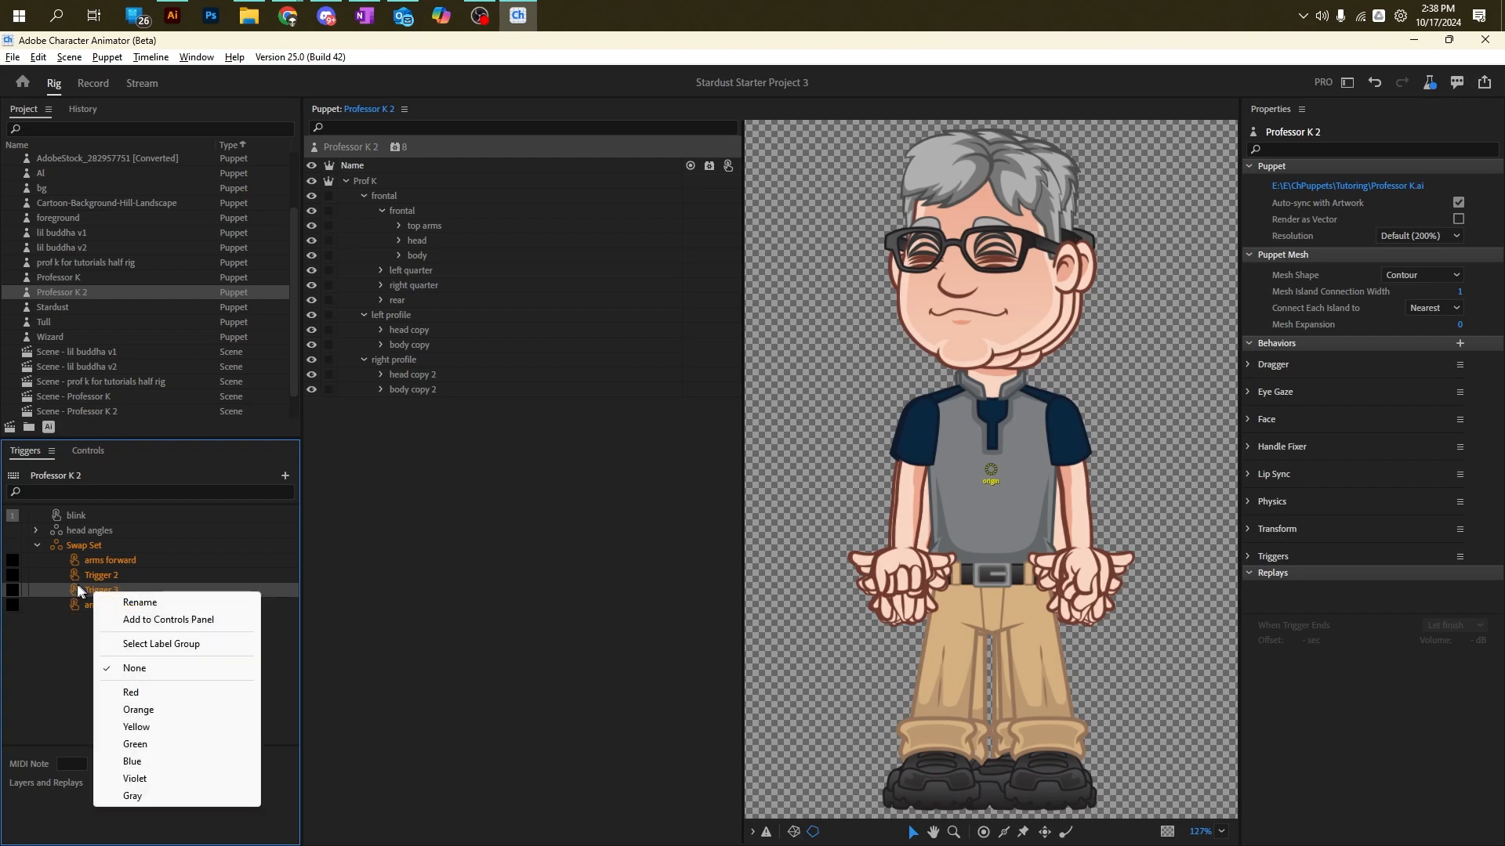
pyautogui.click(136, 603)
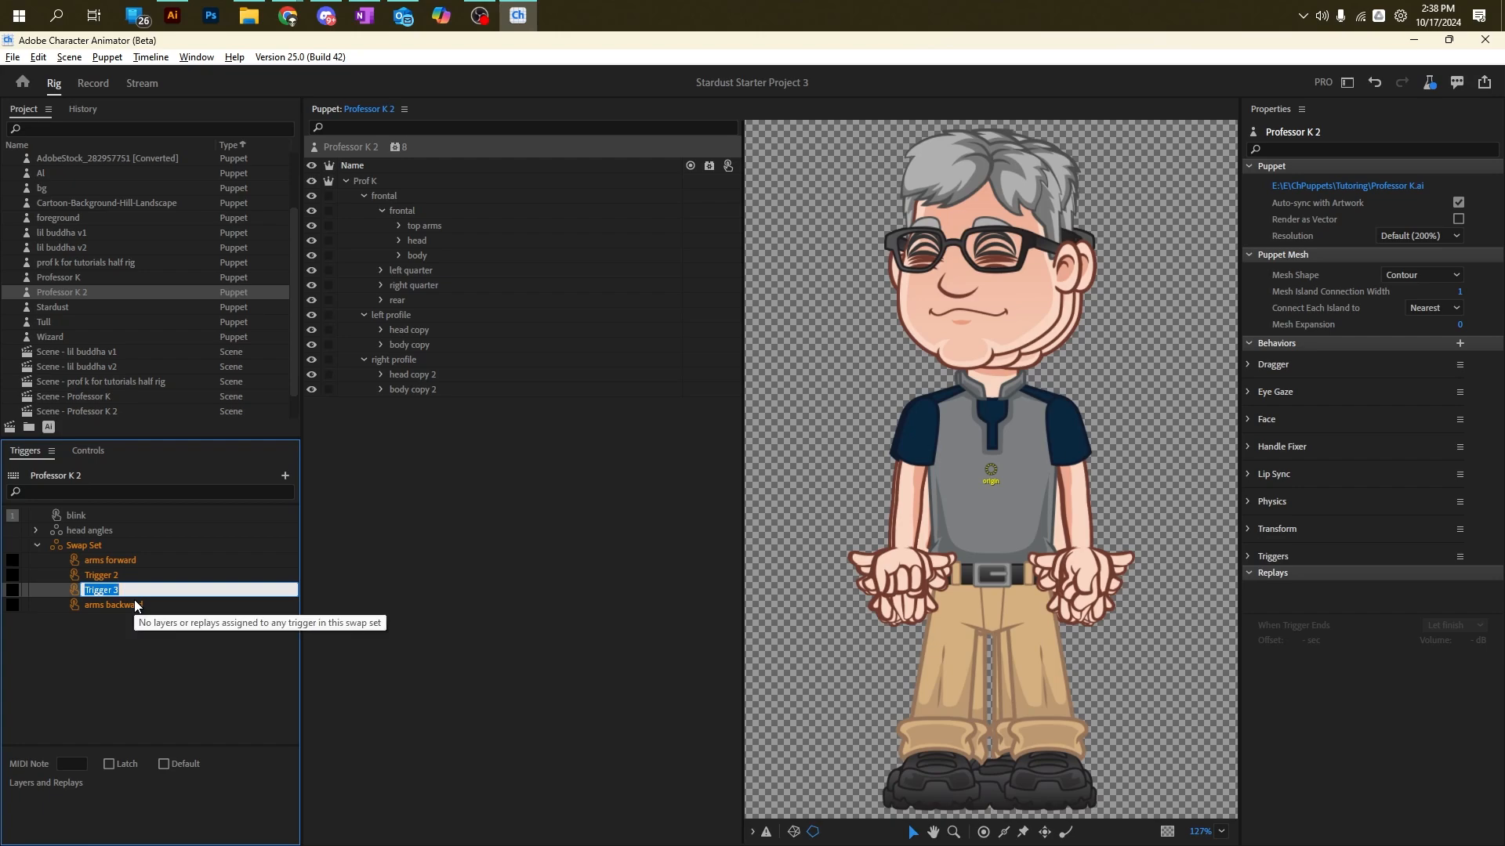
pyautogui.write('left arm forward')
pyautogui.press('Return')
pyautogui.rightClick(117, 576)
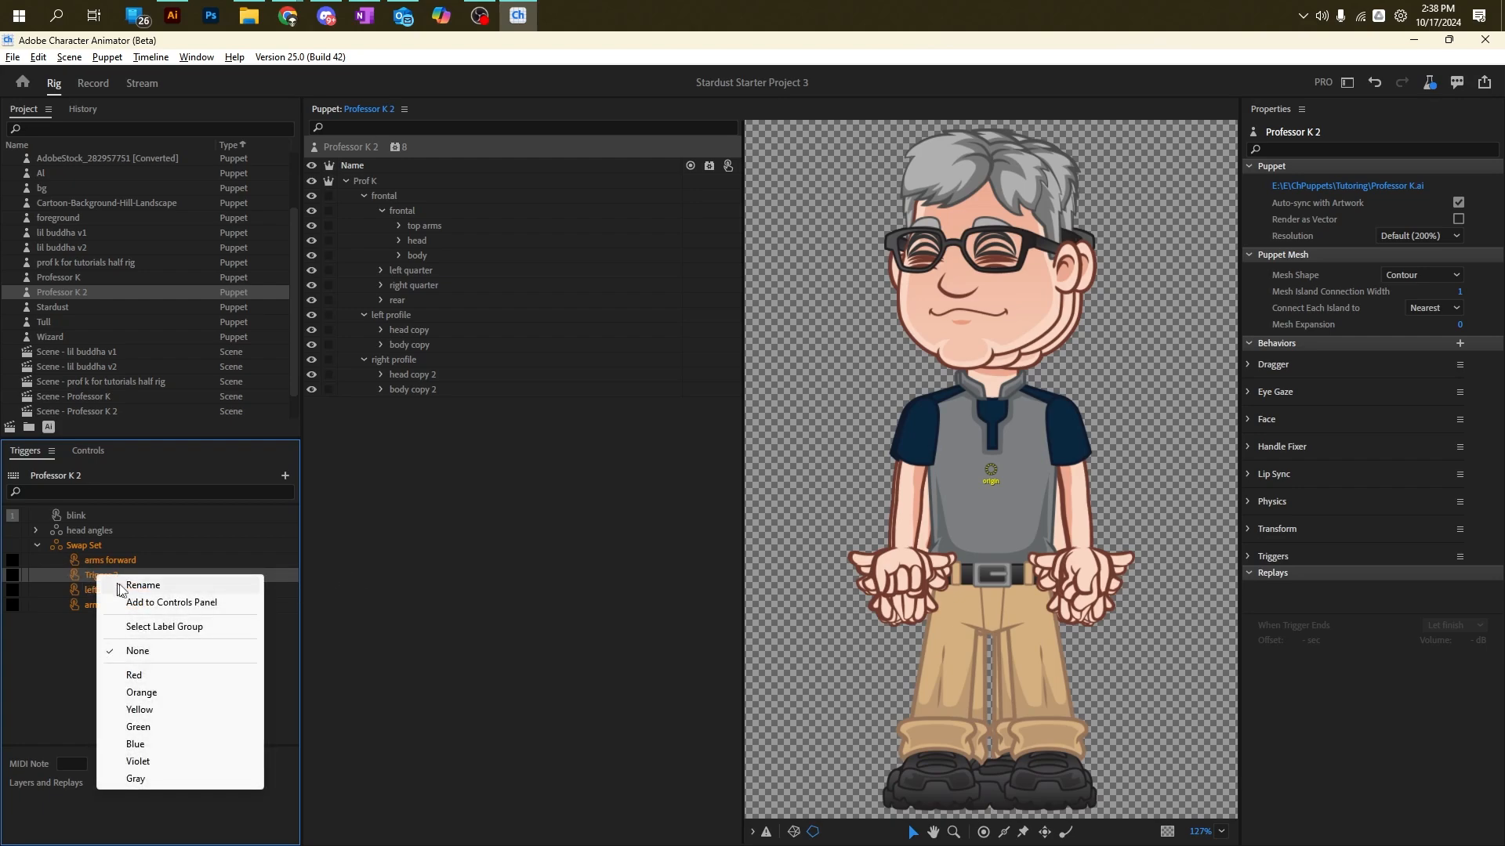
pyautogui.click(130, 588)
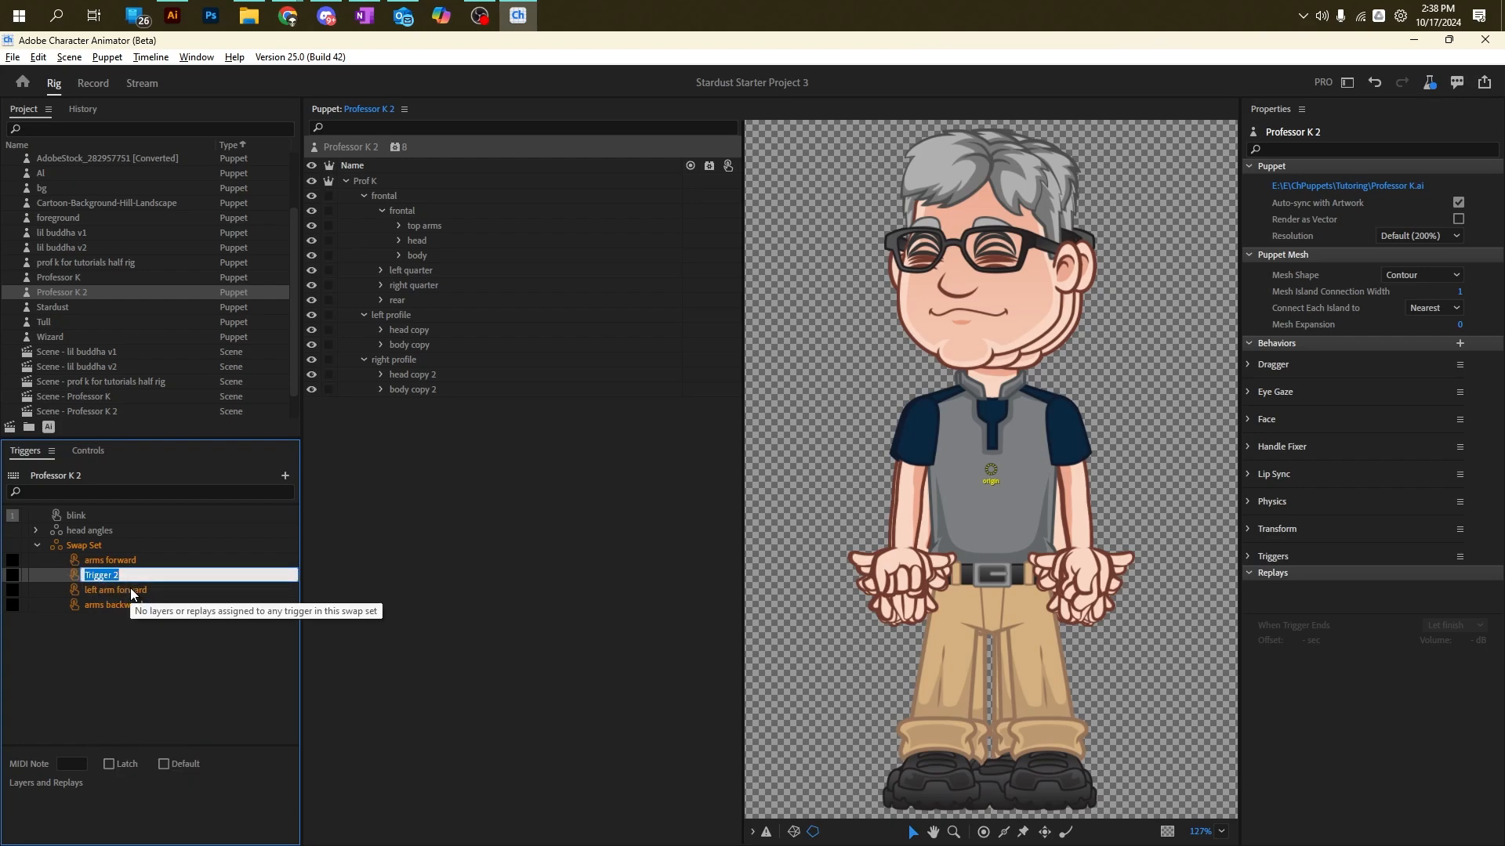
pyautogui.write('Right arm forward')
pyautogui.press('Return')
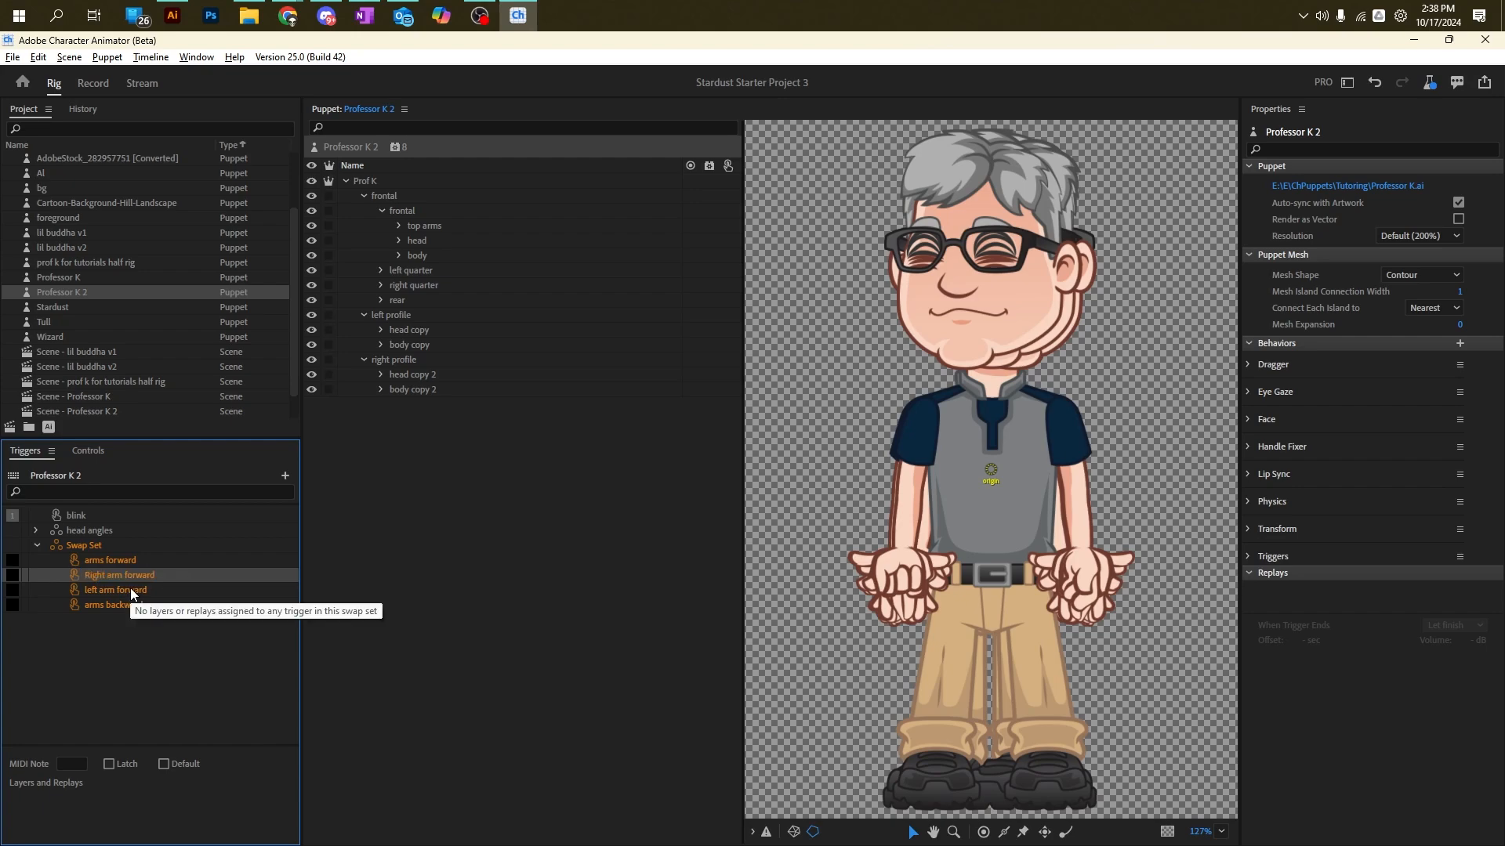
# Step: Rename the new swap set "frontal arms"
pyautogui.rightClick(83, 544)
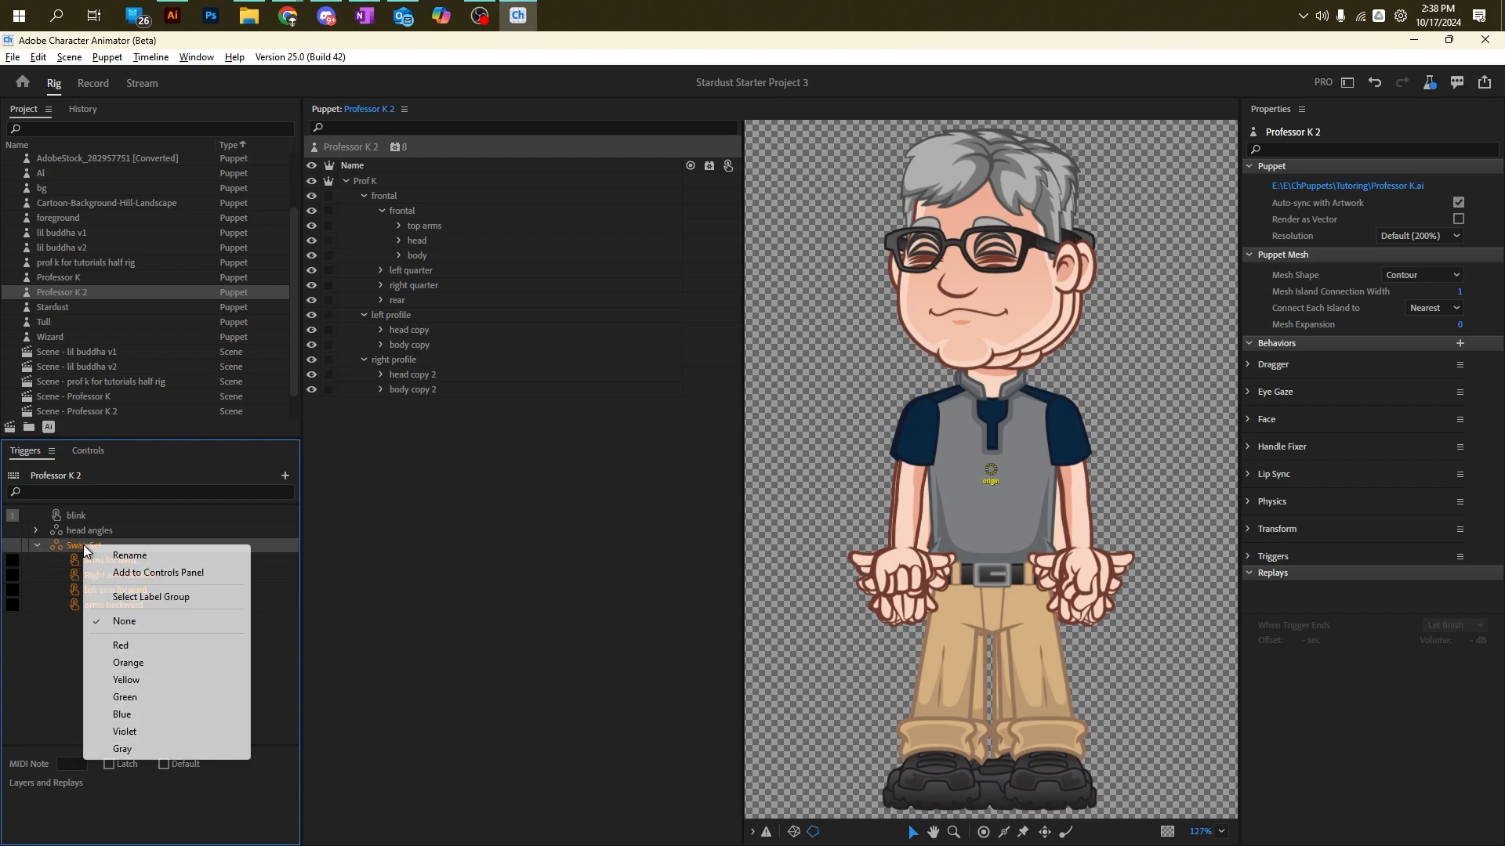
pyautogui.click(124, 553)
pyautogui.write('harms')
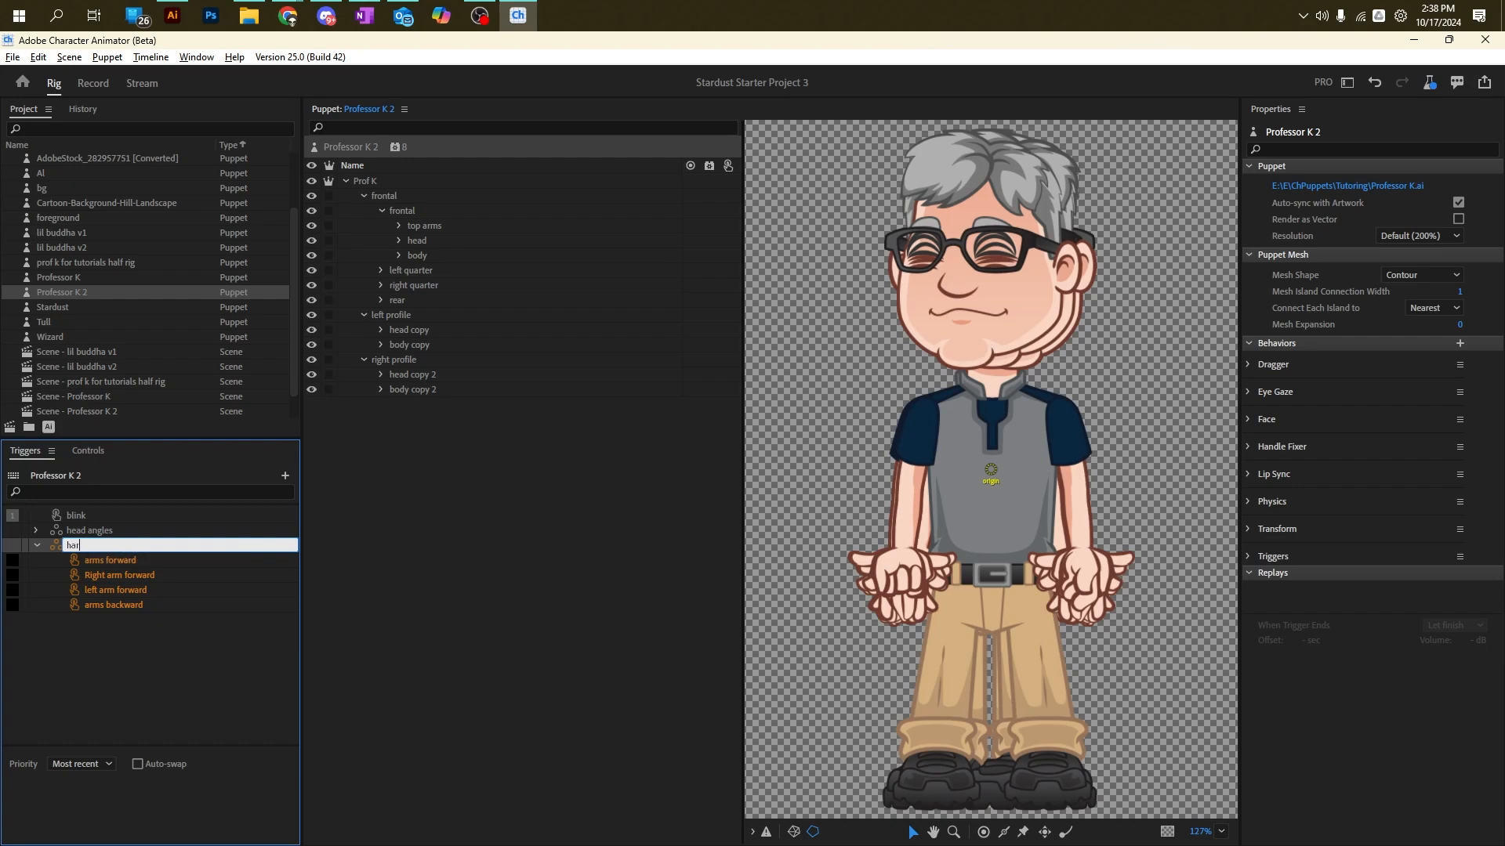
pyautogui.press('BackSpace')
pyautogui.press('BackSpace')
pyautogui.press('BackSpace')
pyautogui.press('BackSpace')
pyautogui.write('frontal arms')
pyautogui.press('Return')
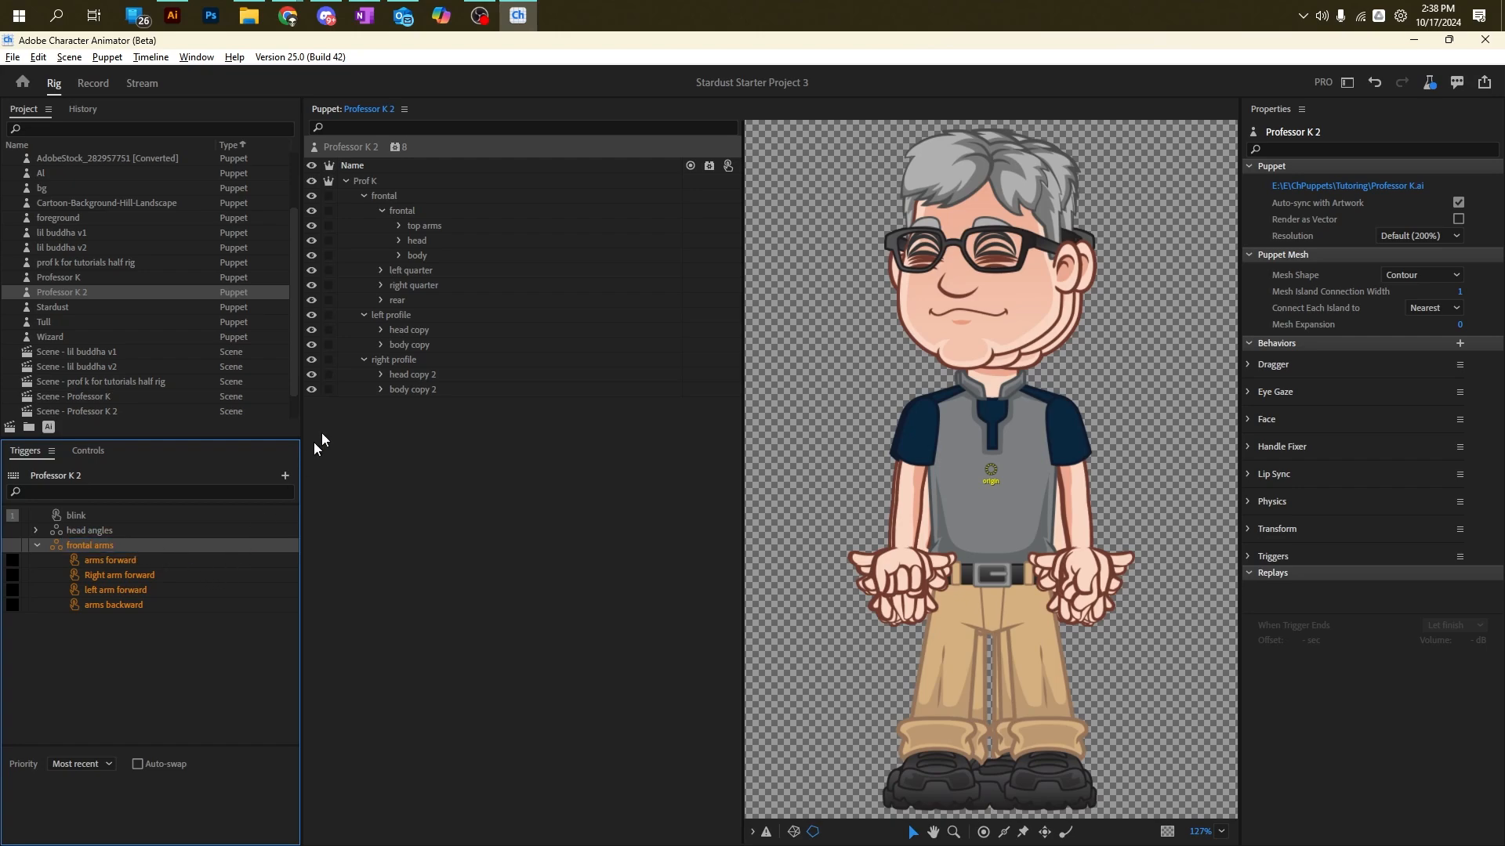
# Step: Assign the right arm and left arm layers from the frontal view's top arms group to the arms forward trigger
pyautogui.click(399, 227)
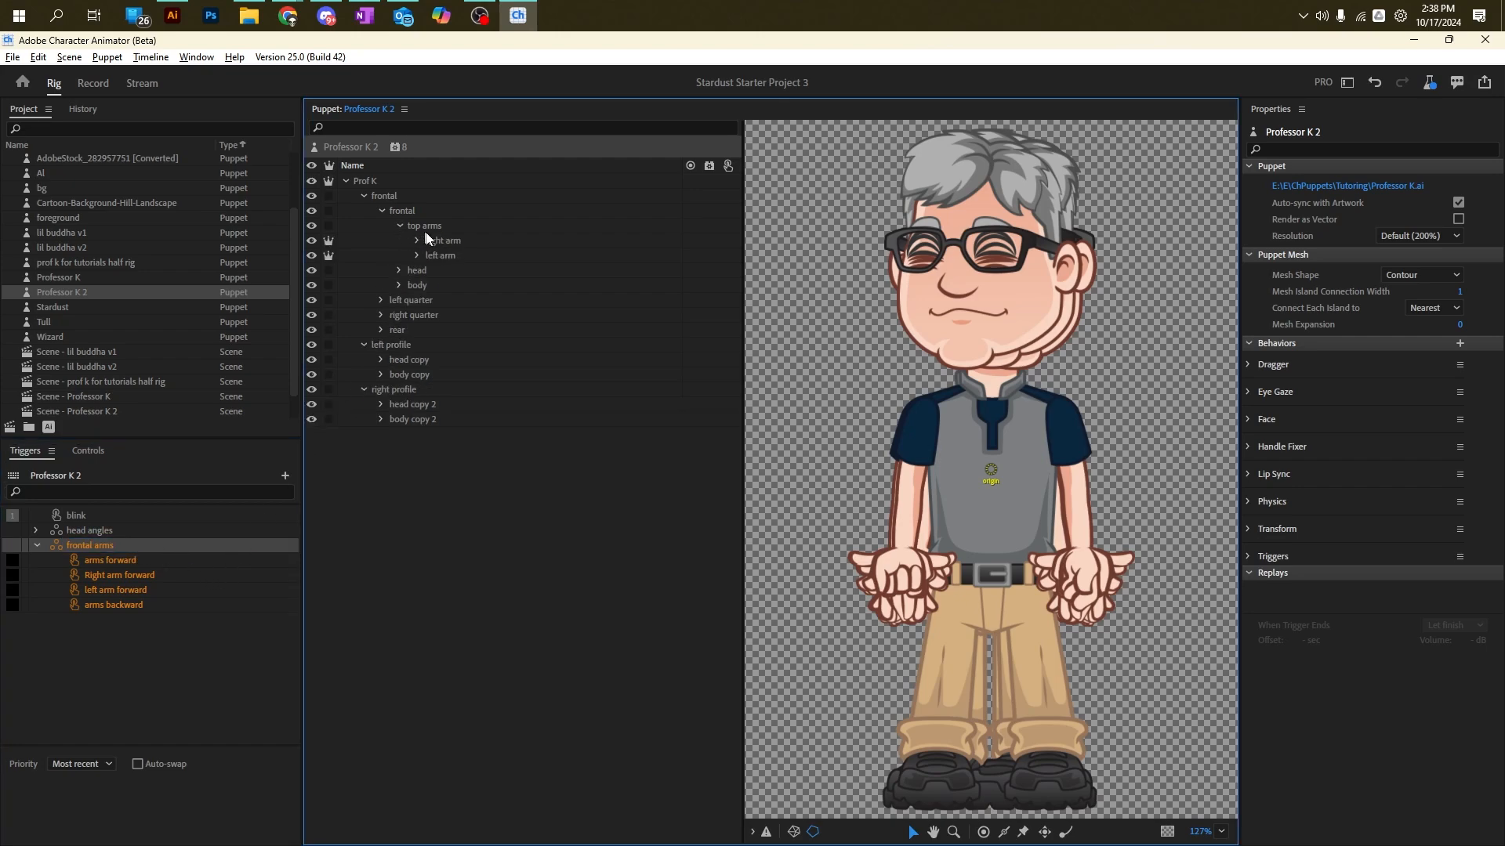
pyautogui.click(399, 285)
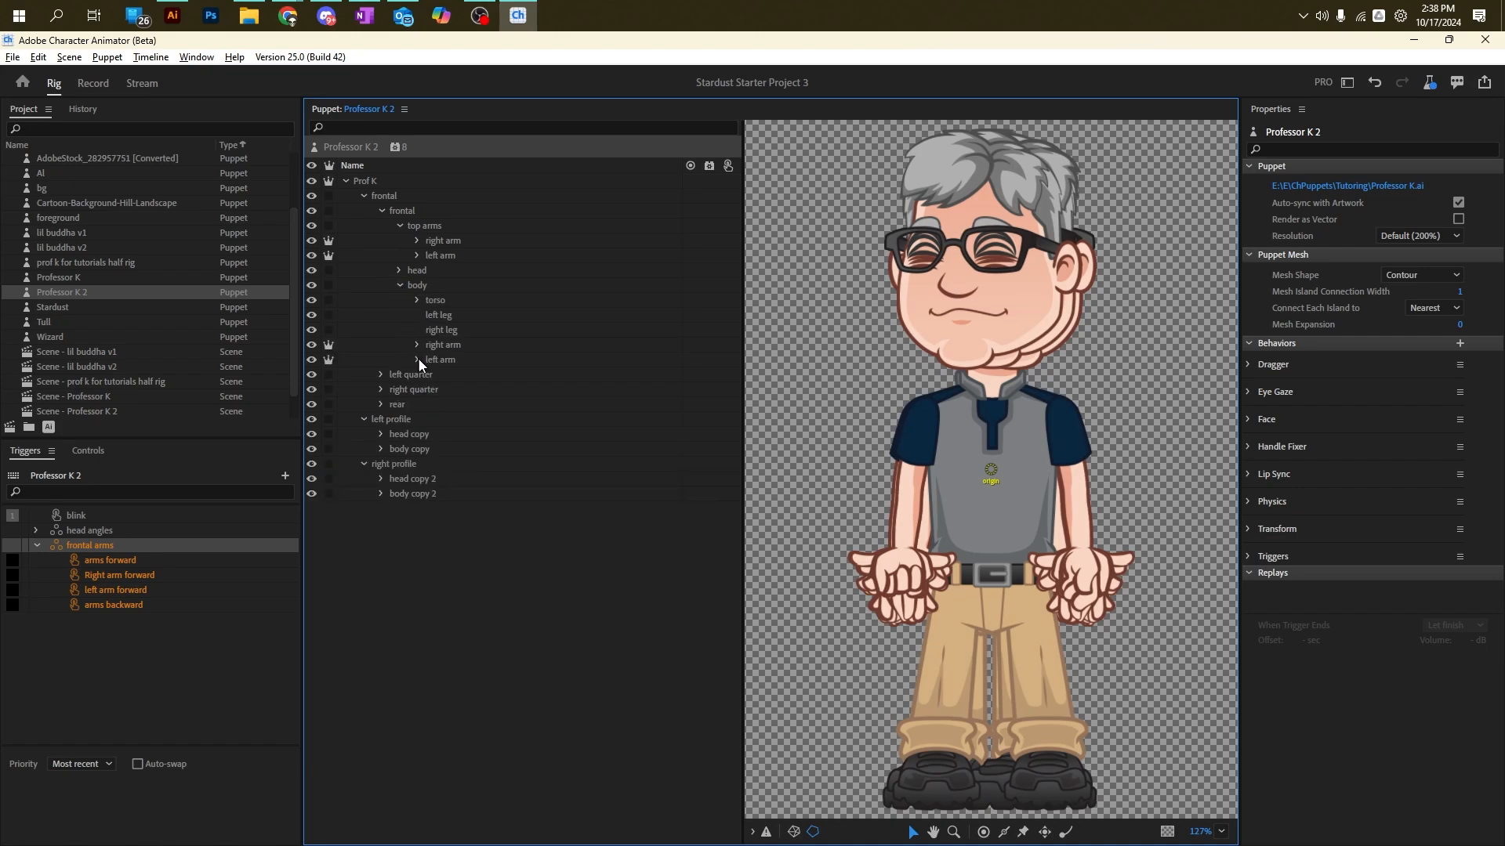
pyautogui.click(444, 345)
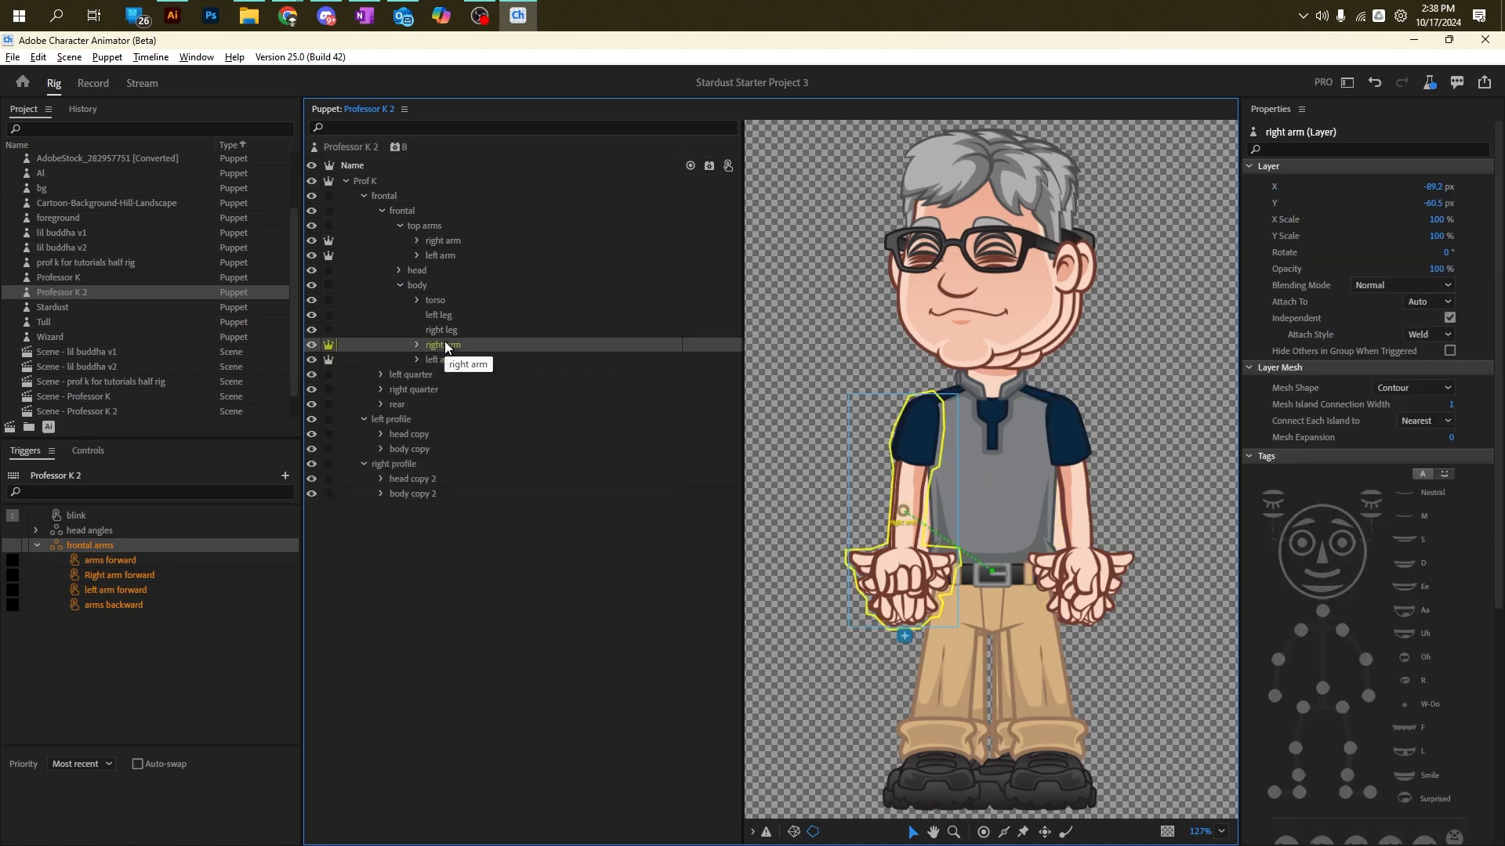
pyautogui.click(449, 239)
pyautogui.keyDown('shift'); pyautogui.click(441, 256); pyautogui.keyUp('shift')
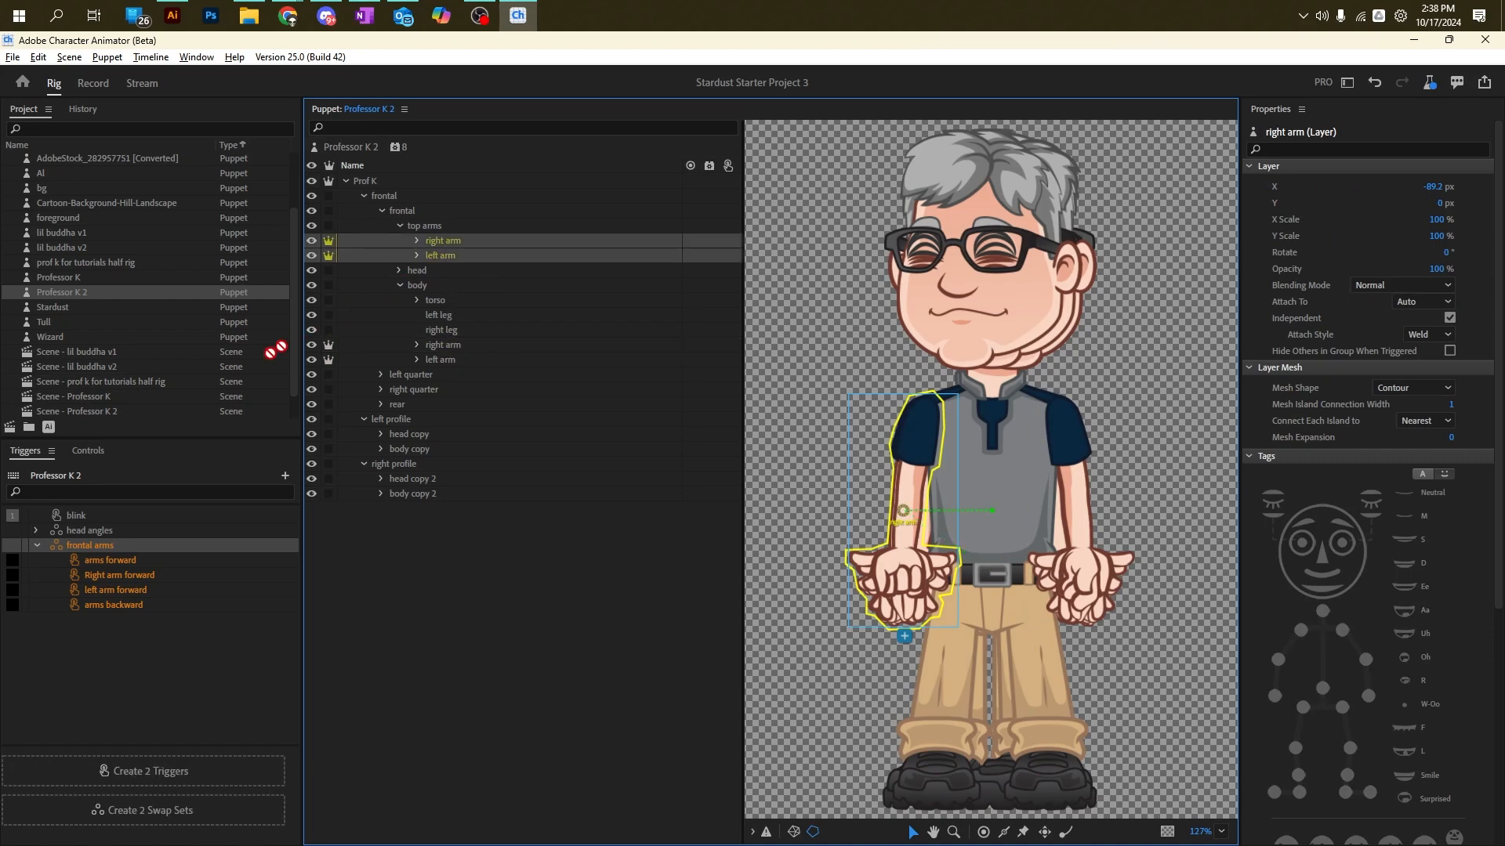
pyautogui.scroll(-1, 269, 352)
pyautogui.click(127, 561)
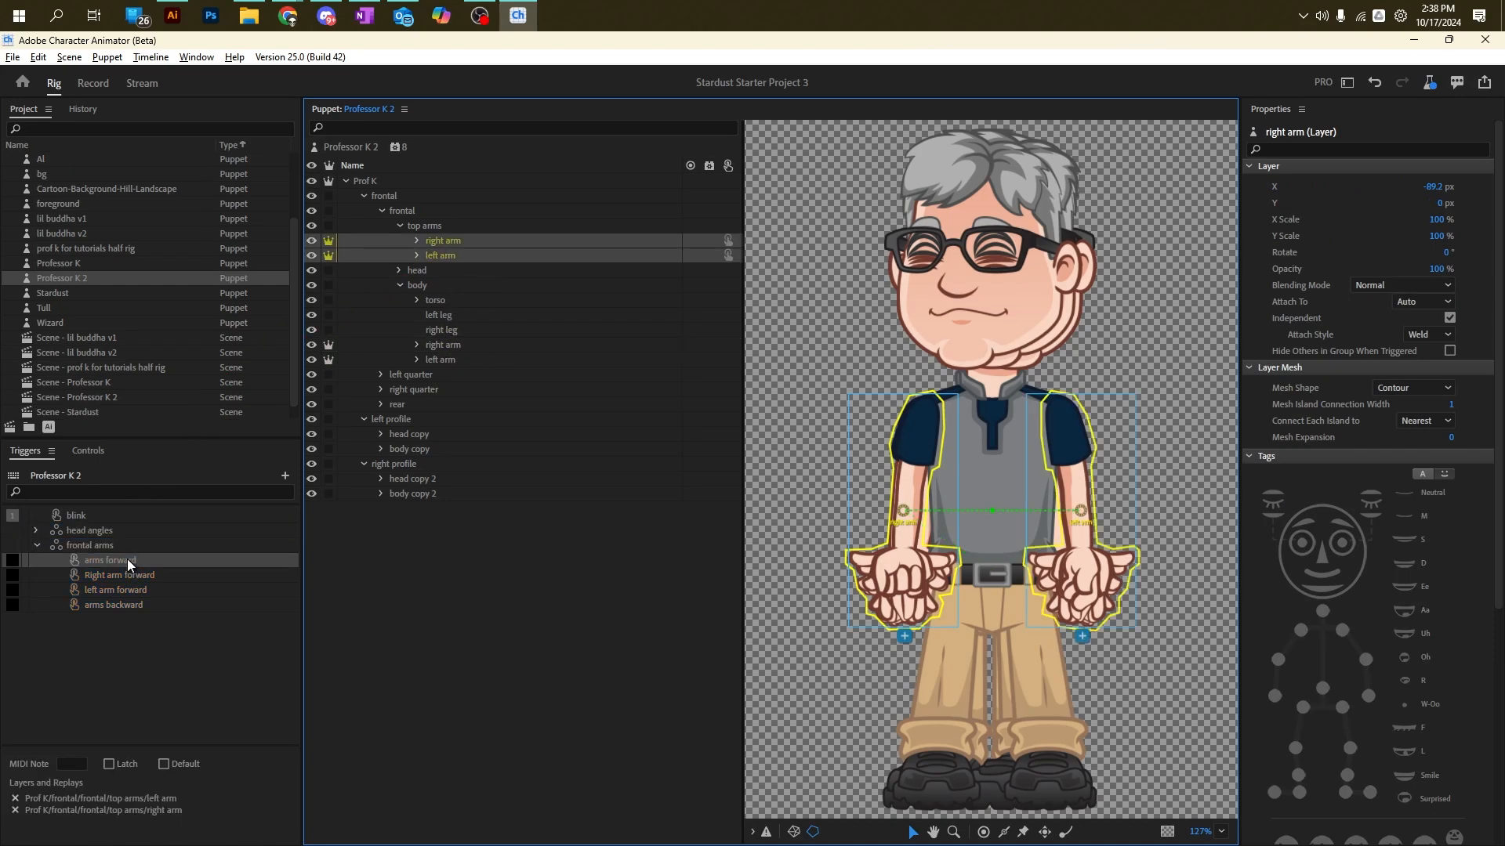
# Step: Assign the right arm and left arm layers from the frontal view's body group to the arms backward trigger
pyautogui.click(441, 345)
pyautogui.keyDown('shift'); pyautogui.click(443, 360); pyautogui.keyUp('shift')
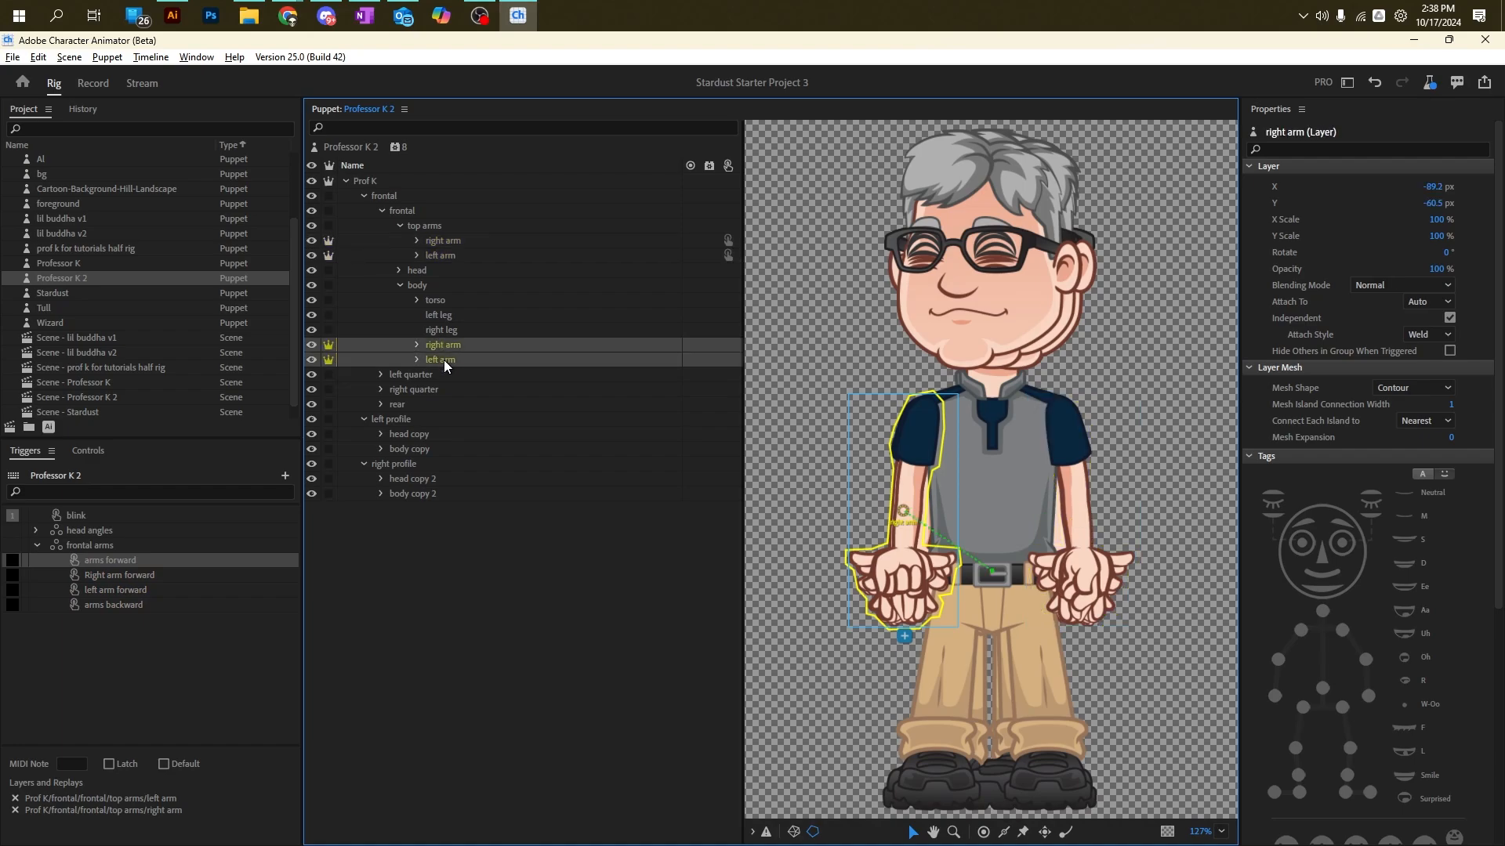
pyautogui.moveTo(443, 360); pyautogui.dragTo(119, 603)
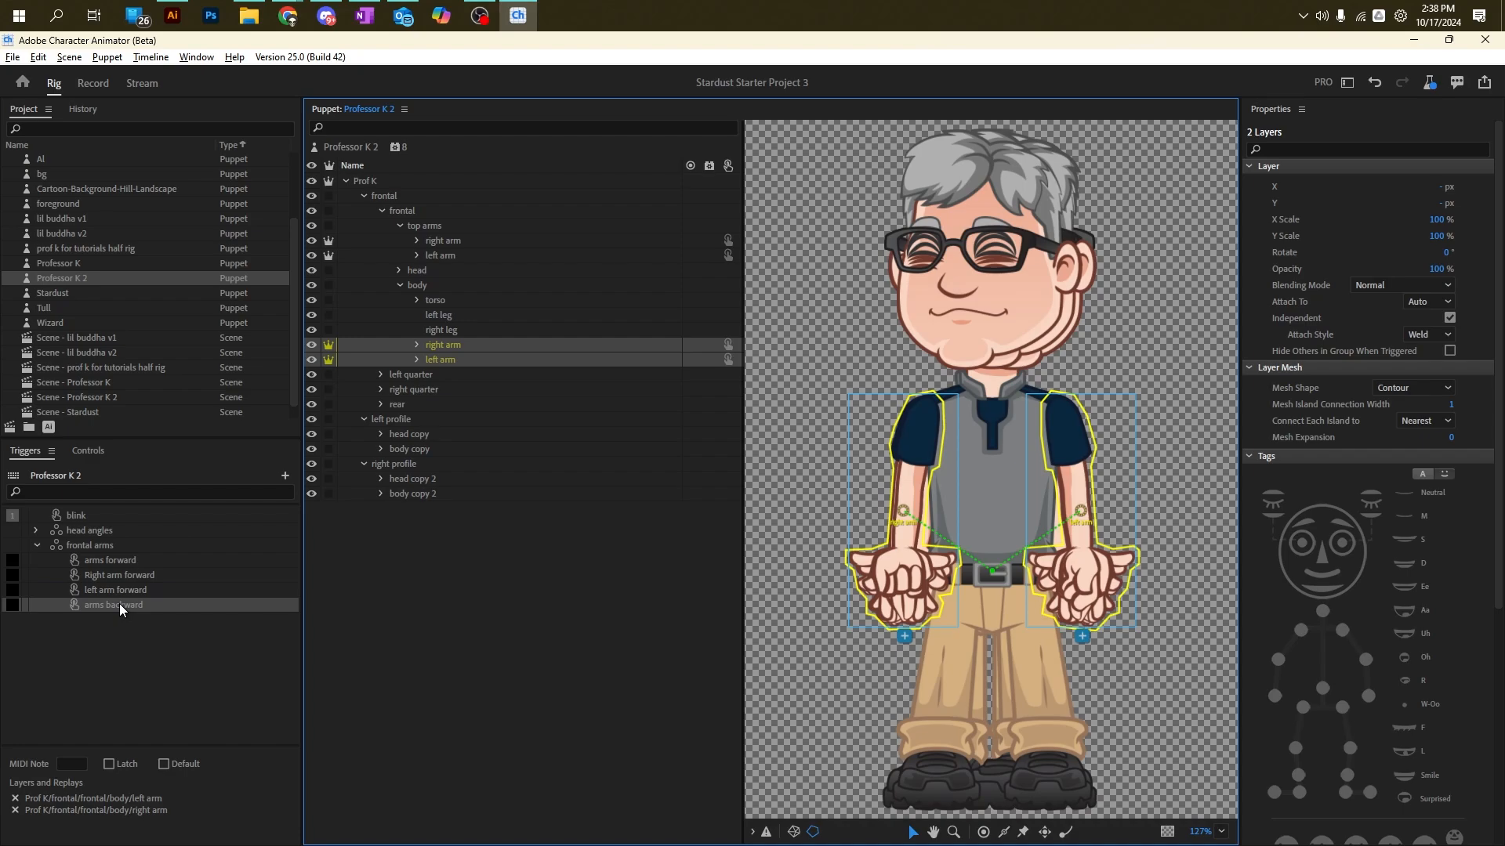
# Step: Assign the body group's right arm and the top arms group's left arm to the left arm forward trigger
pyautogui.click(430, 345)
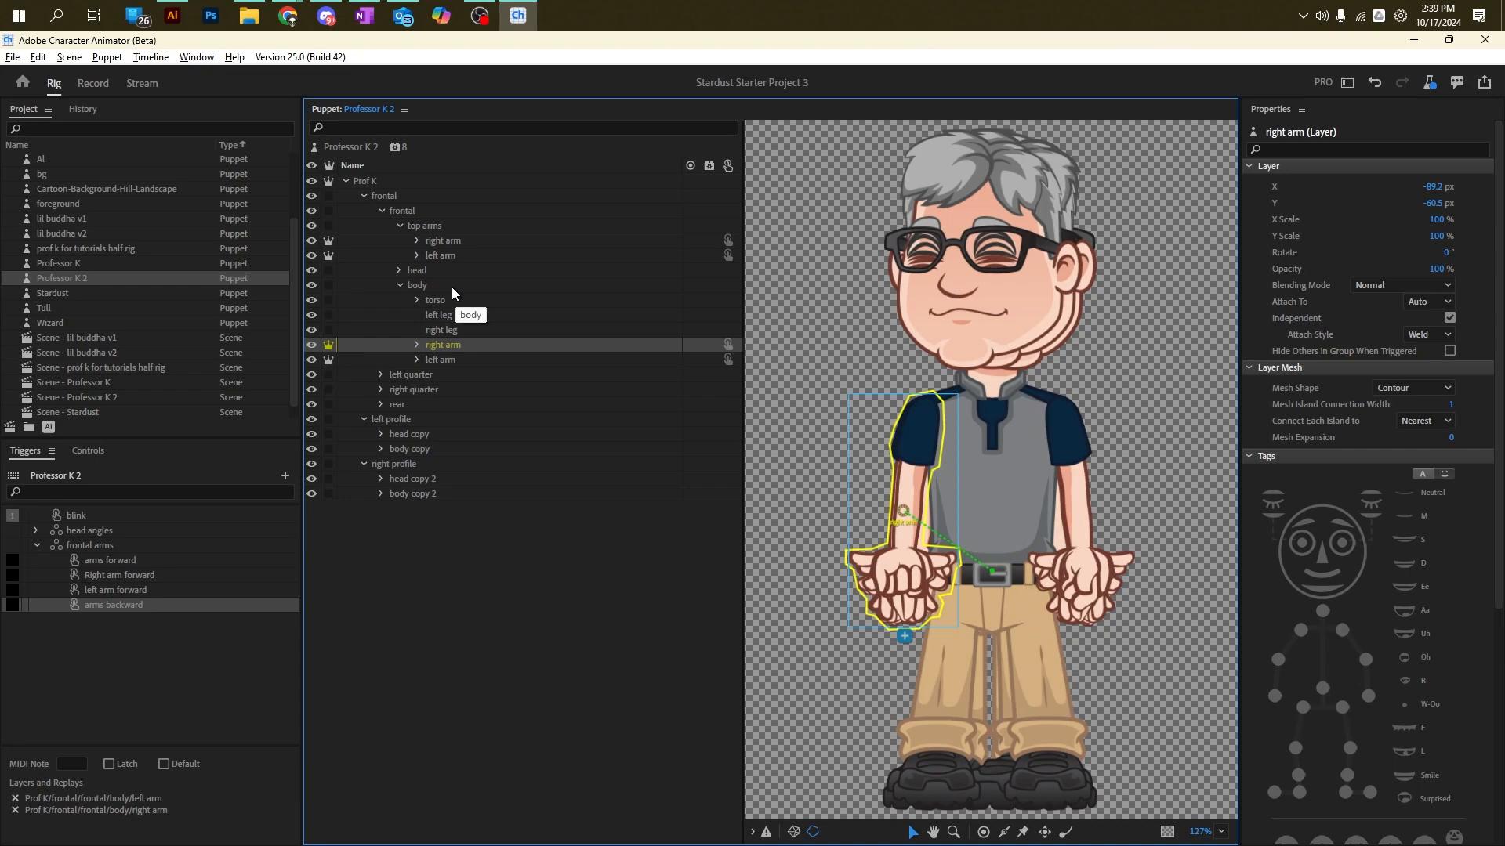
pyautogui.click(445, 257)
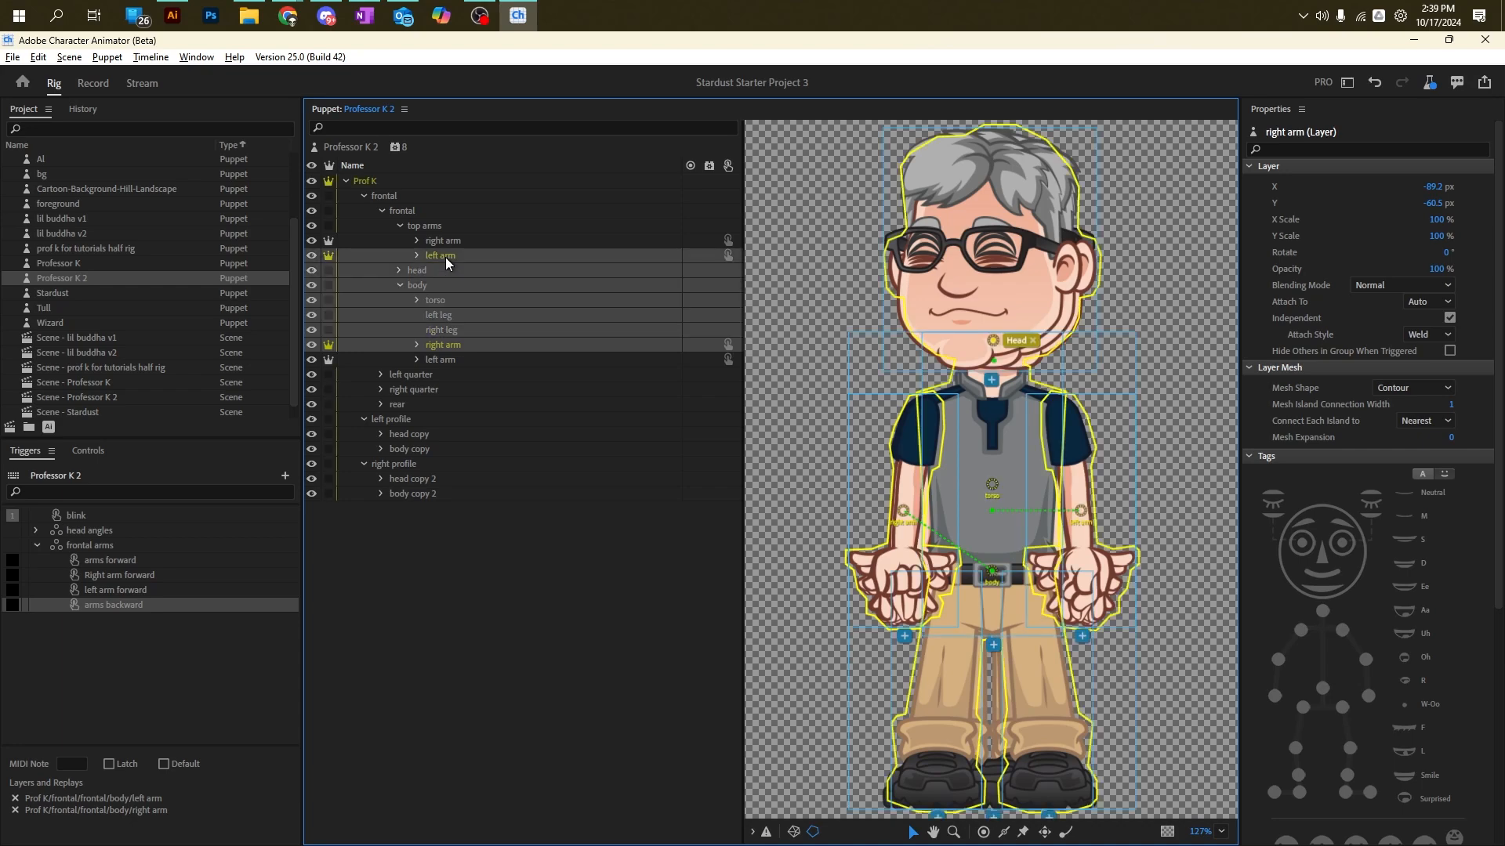
pyautogui.keyDown('ctrl'); pyautogui.click(444, 346); pyautogui.keyUp('ctrl')
pyautogui.moveTo(445, 346); pyautogui.dragTo(130, 587)
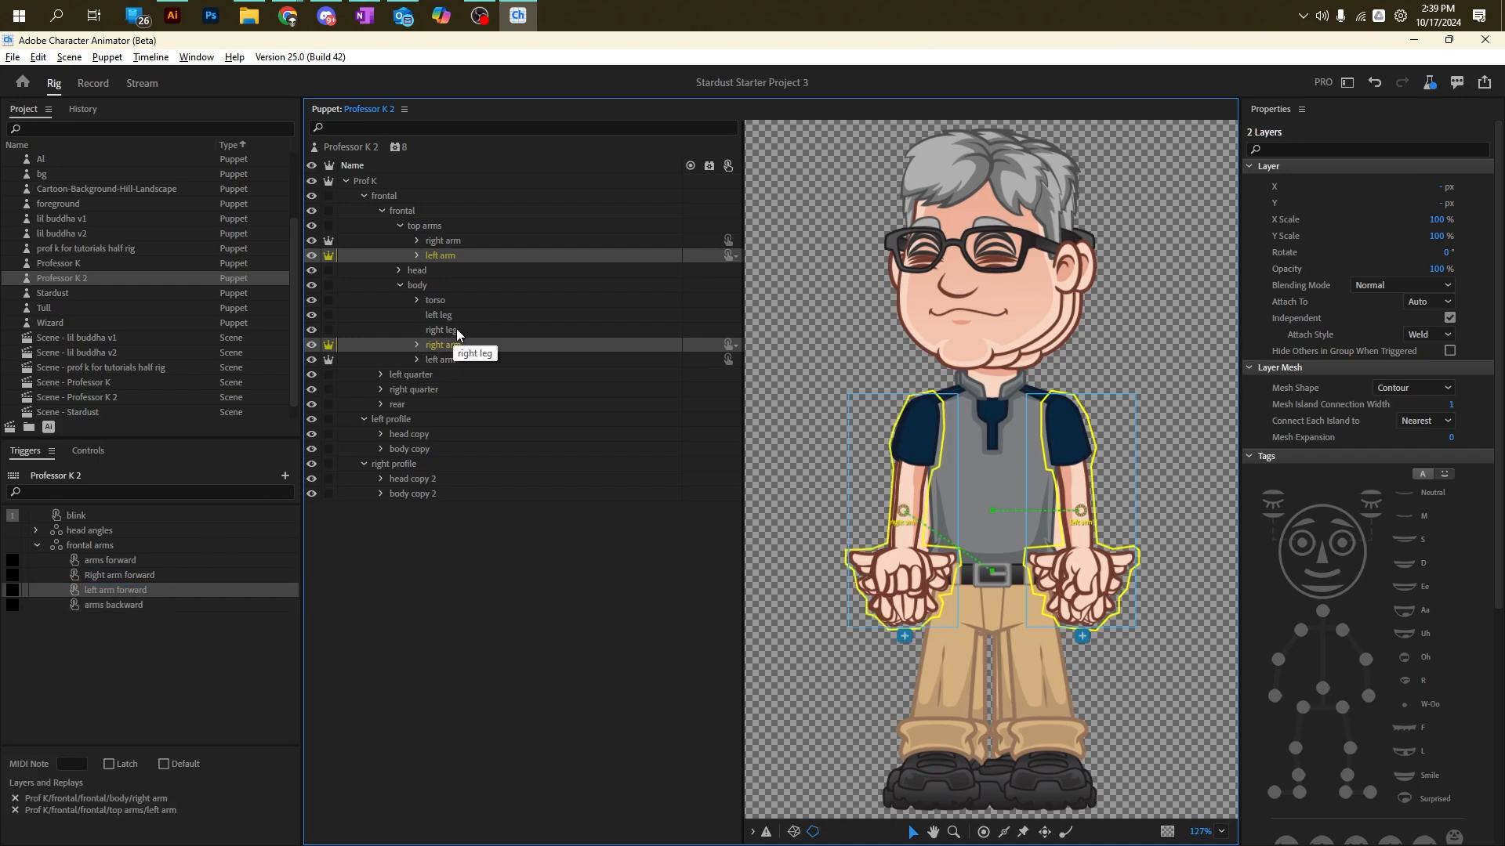
# Step: Assign the body group's left arm and the top arms group's right arm to the Right arm forward trigger
pyautogui.click(455, 358)
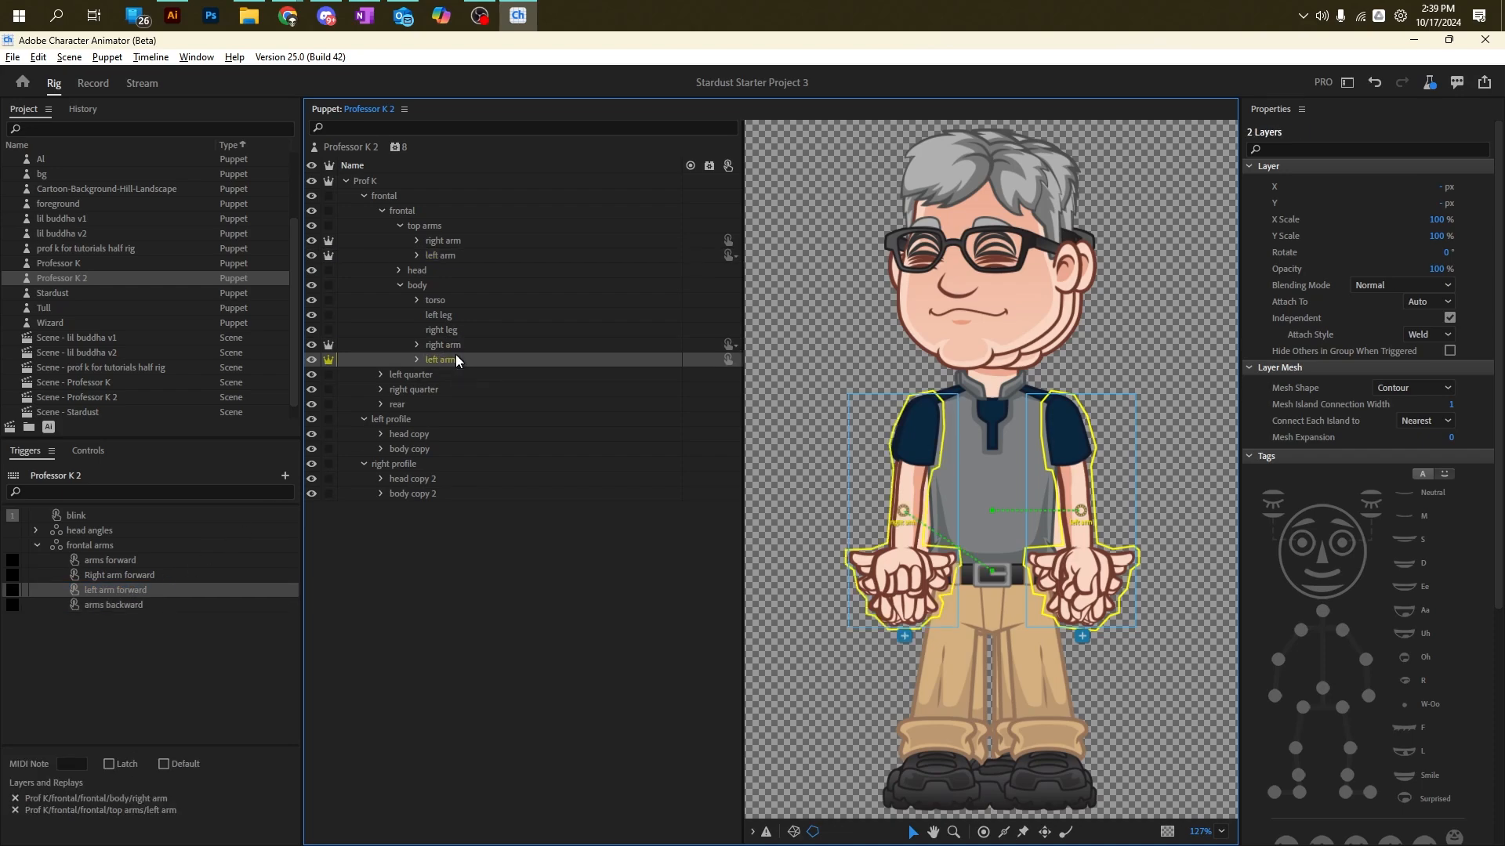
pyautogui.keyDown('ctrl'); pyautogui.click(458, 241); pyautogui.keyUp('ctrl')
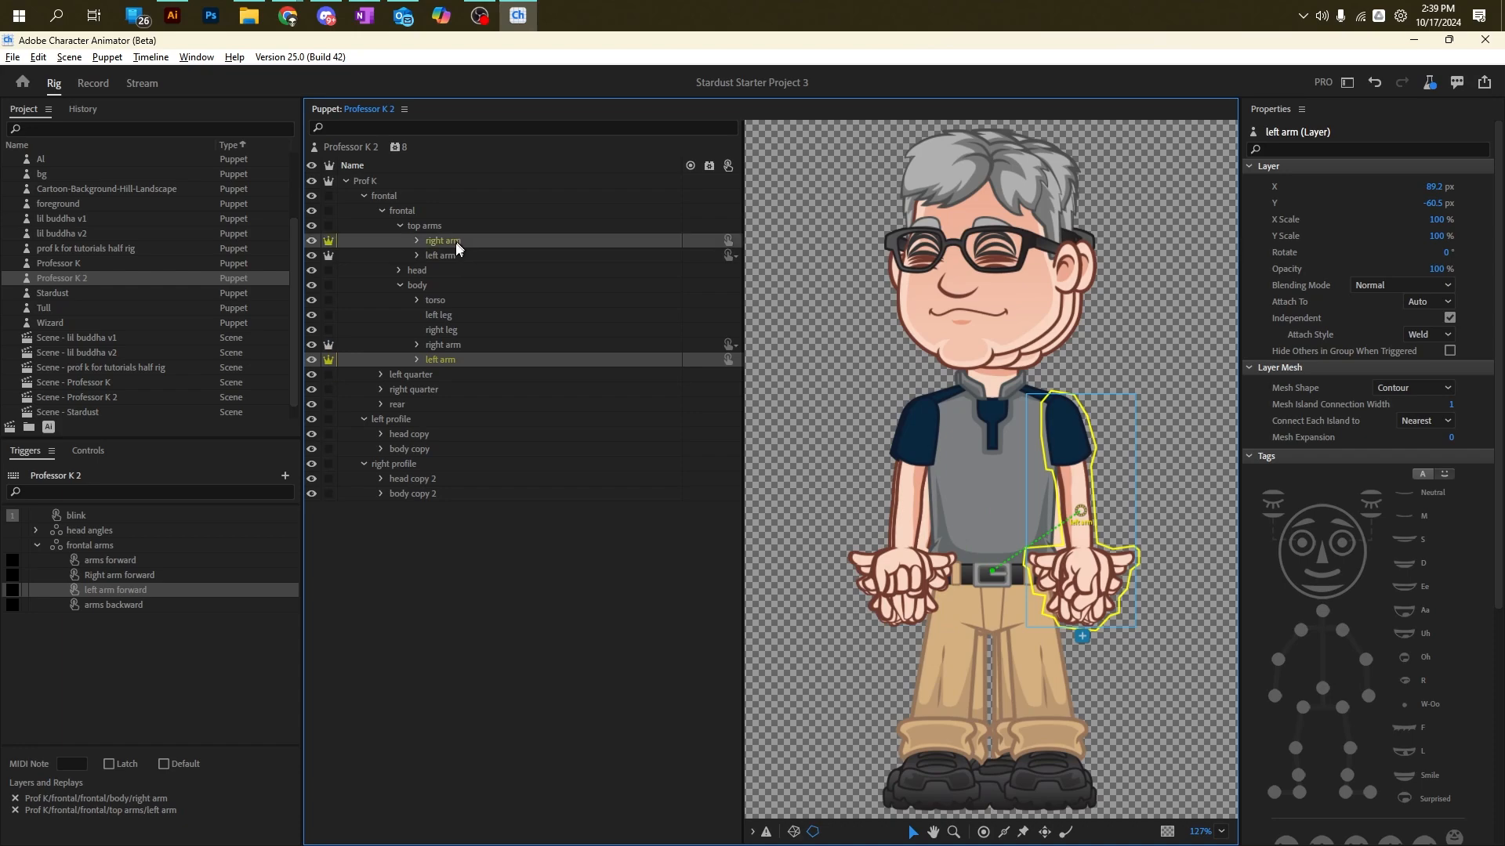
pyautogui.moveTo(454, 241); pyautogui.dragTo(138, 575)
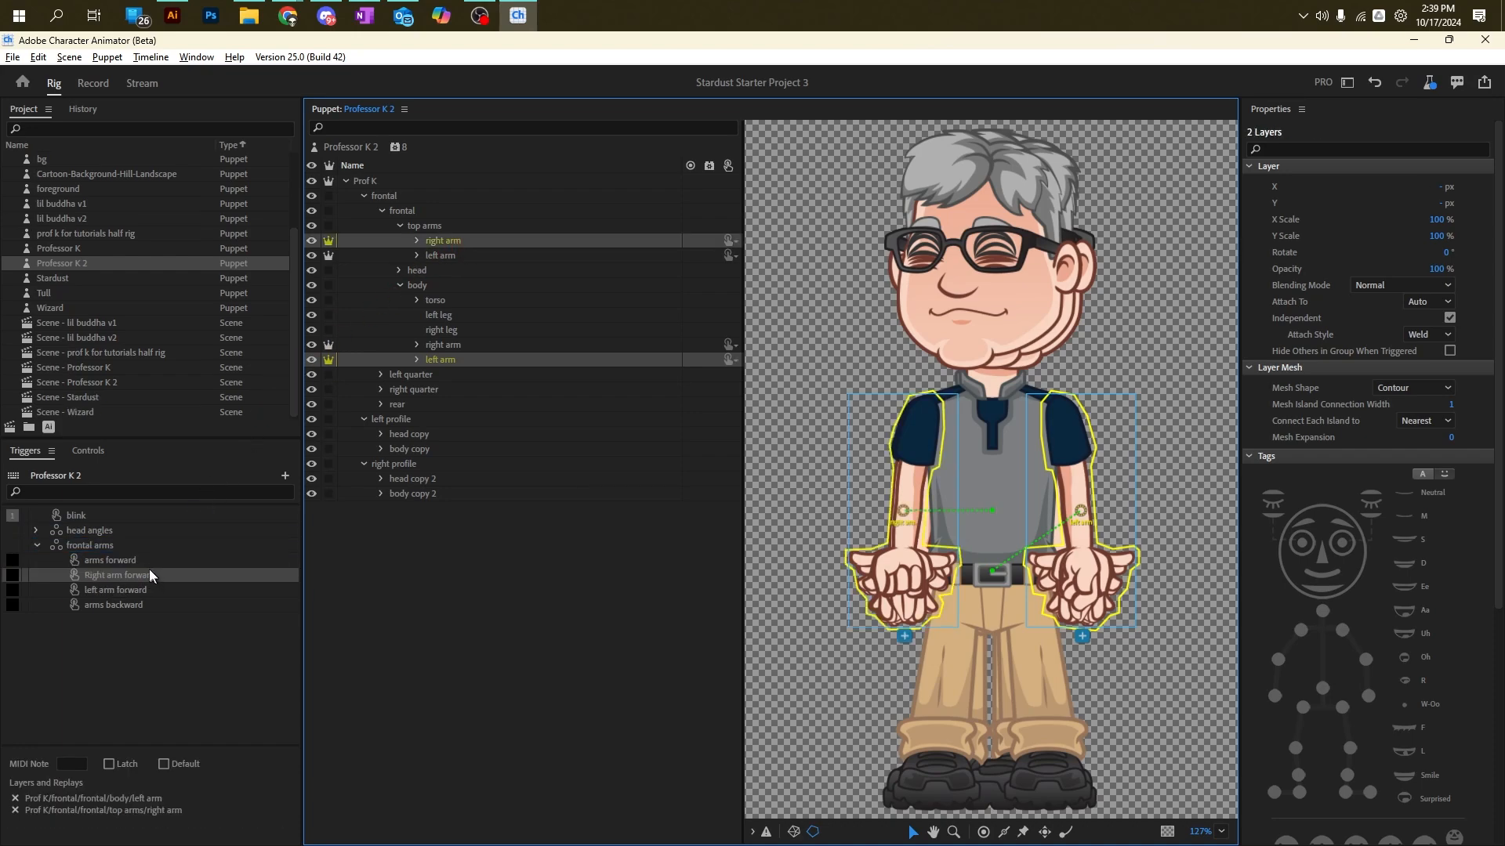
# Step: Make arms backward the default trigger and assign keys Q, W and E to arms forward, Right arm forward and left arm forward
pyautogui.click(106, 604)
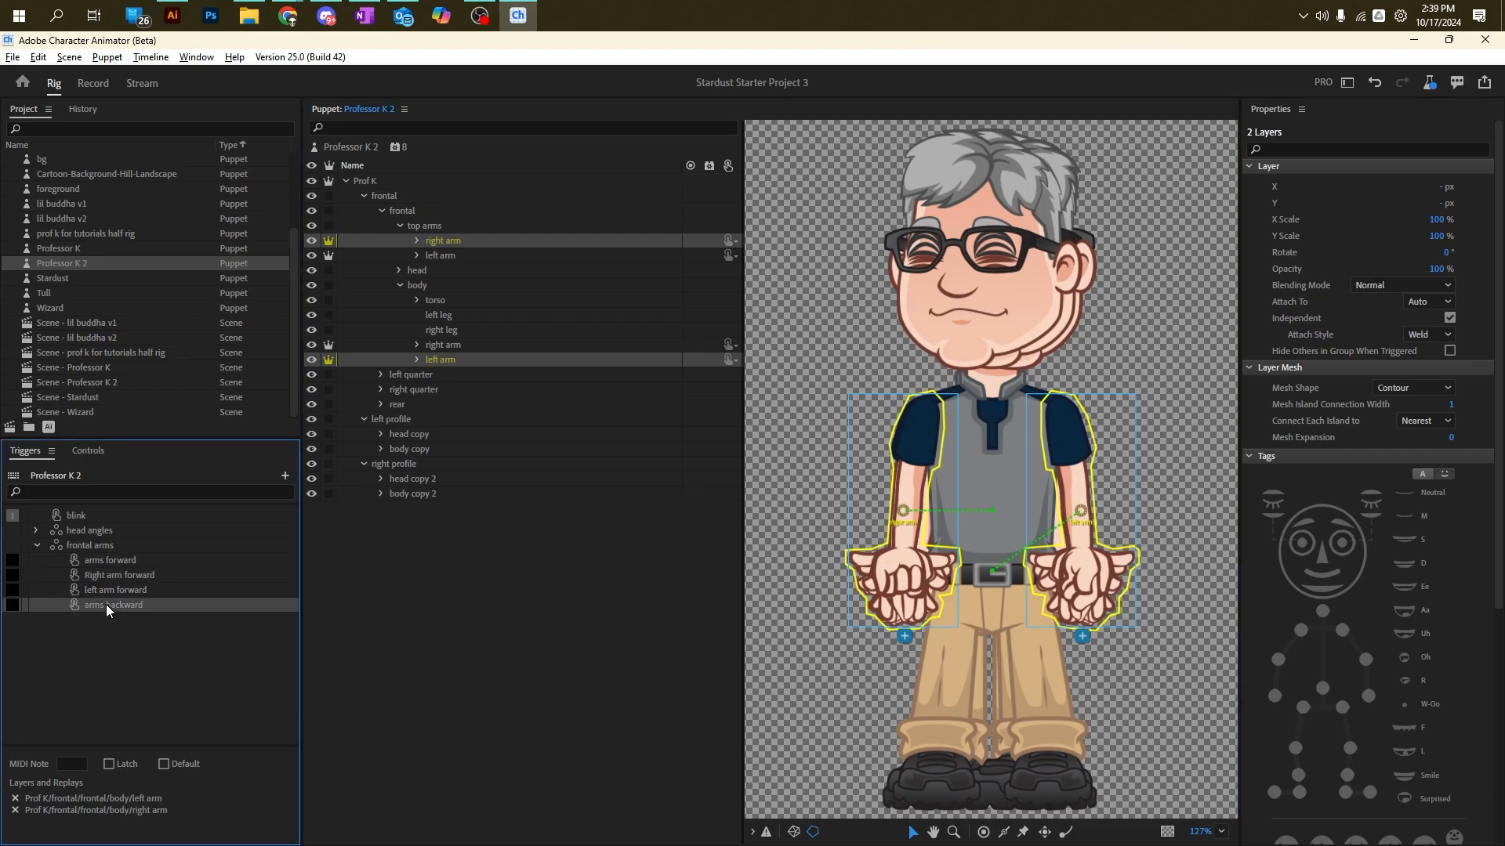
pyautogui.click(19, 561)
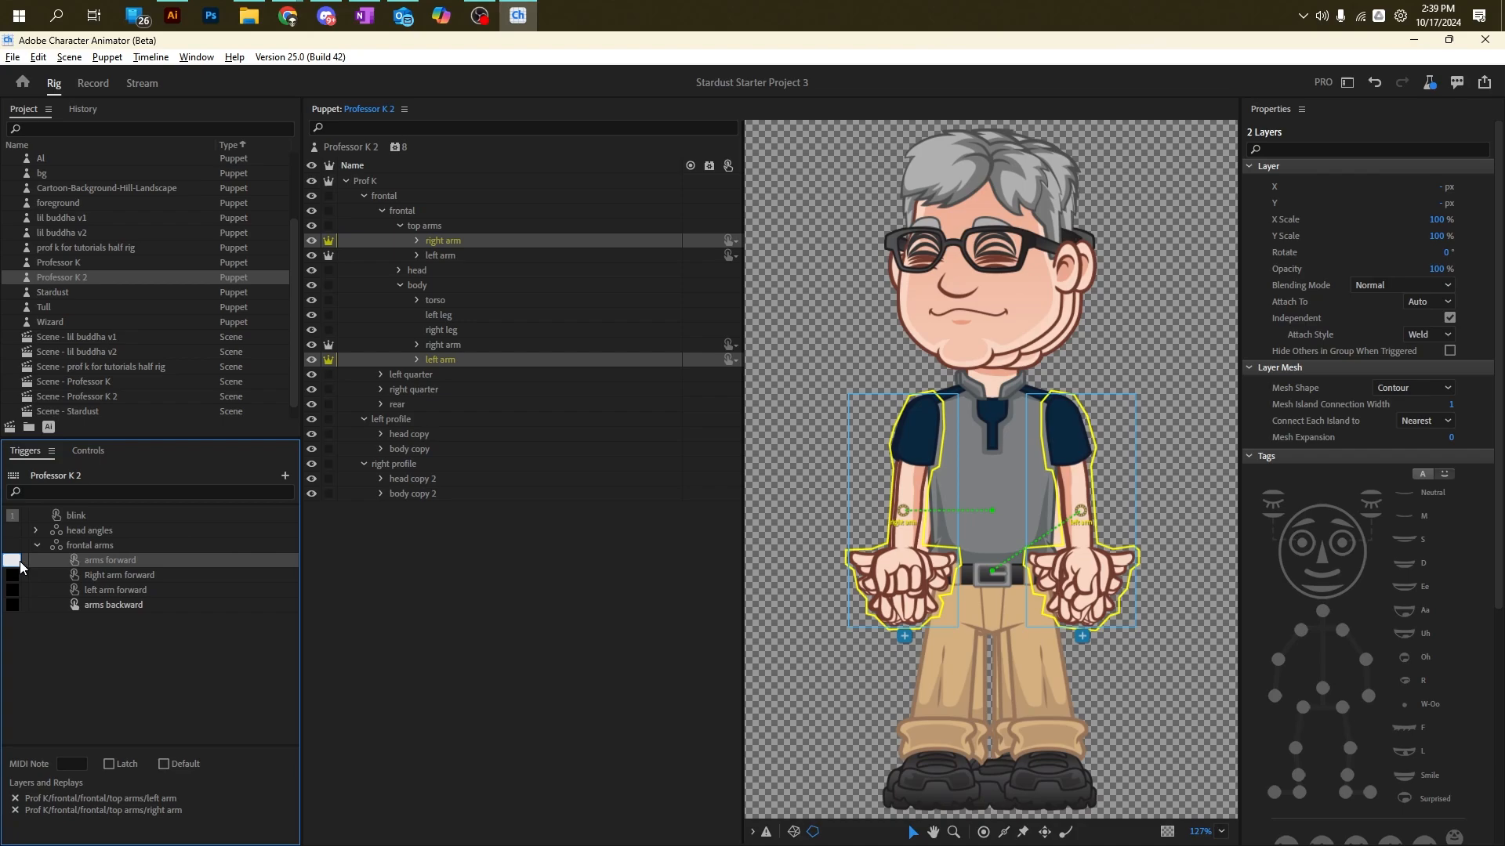
pyautogui.write('q')
pyautogui.click(13, 575)
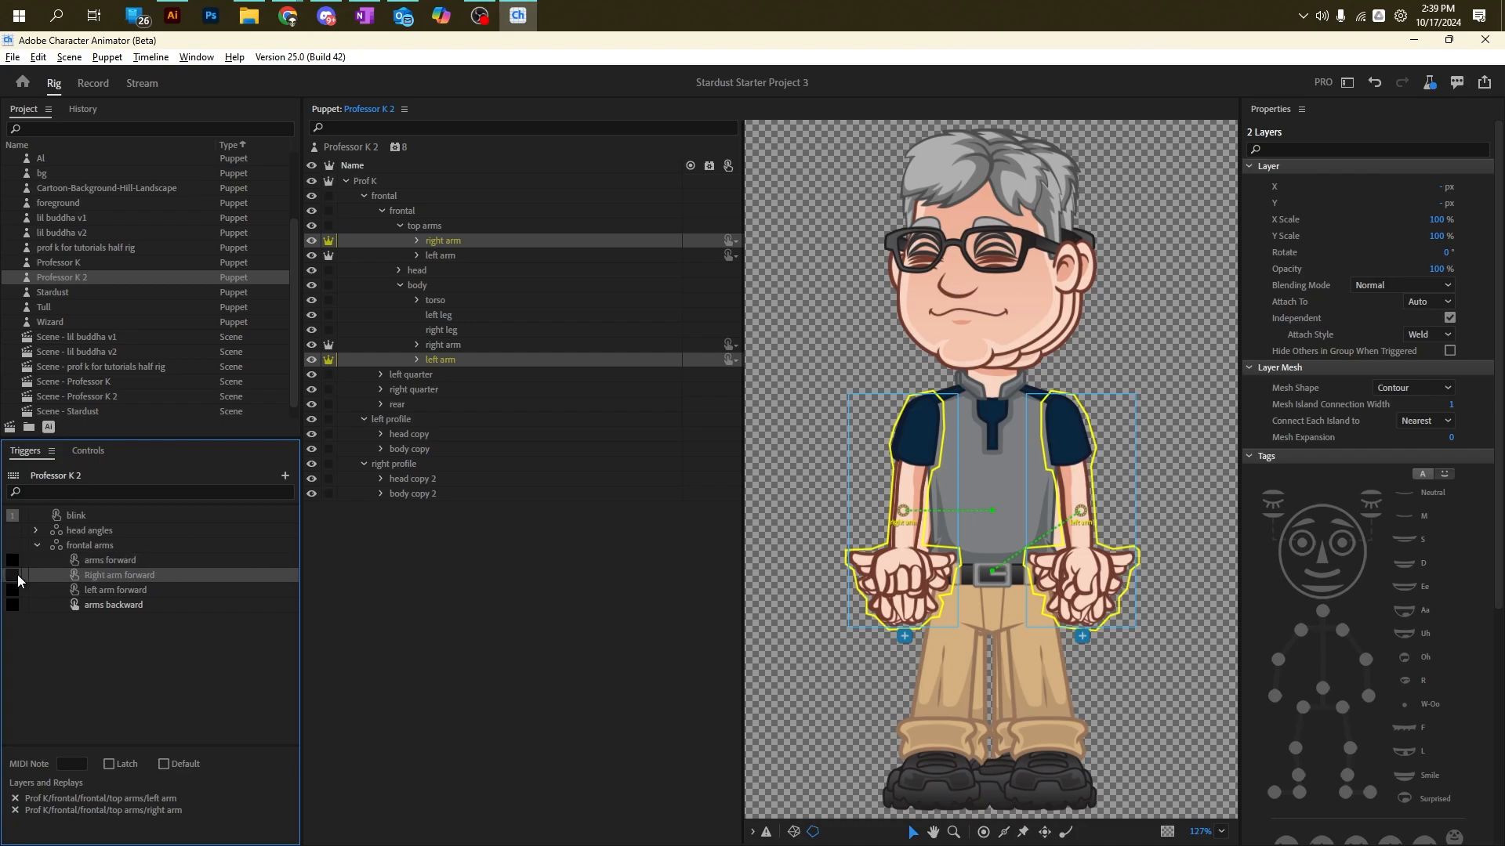
pyautogui.write('w')
pyautogui.click(13, 590)
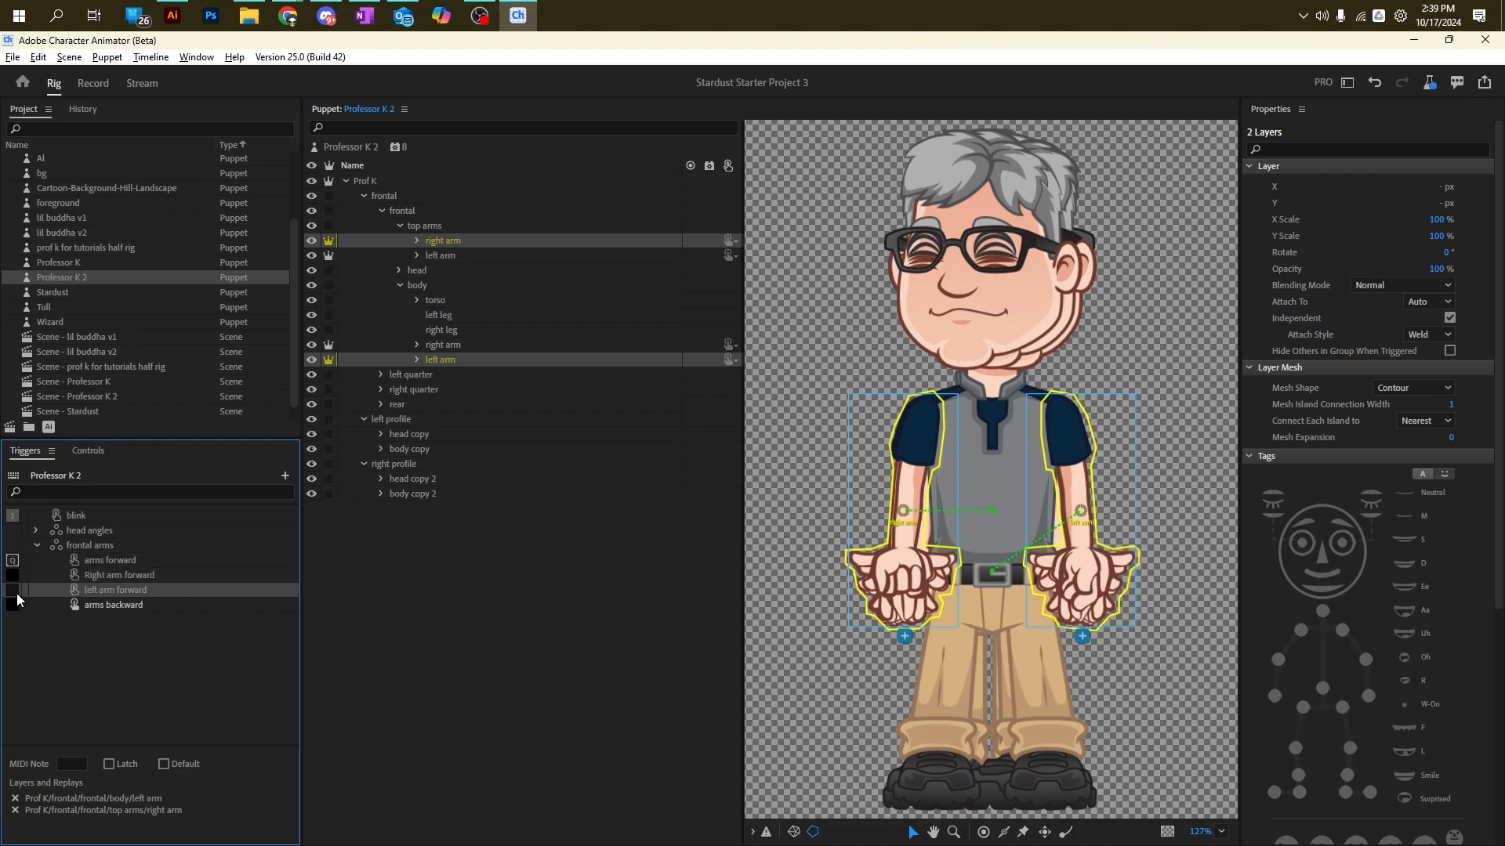
pyautogui.write('e')
pyautogui.click(57, 645)
pyautogui.click(98, 605)
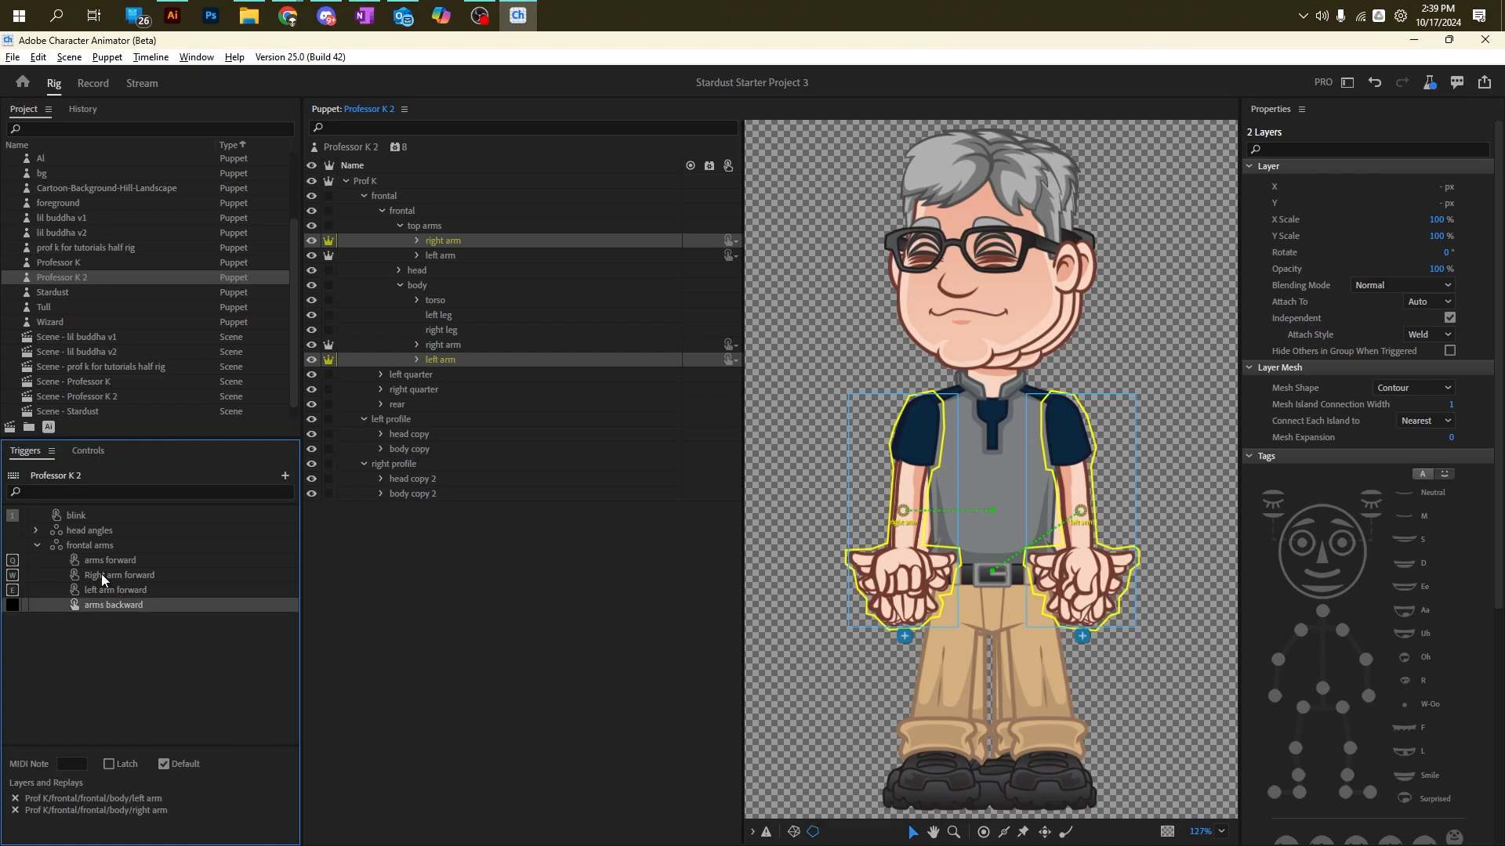
pyautogui.keyDown('shift'); pyautogui.click(97, 562); pyautogui.keyUp('shift')
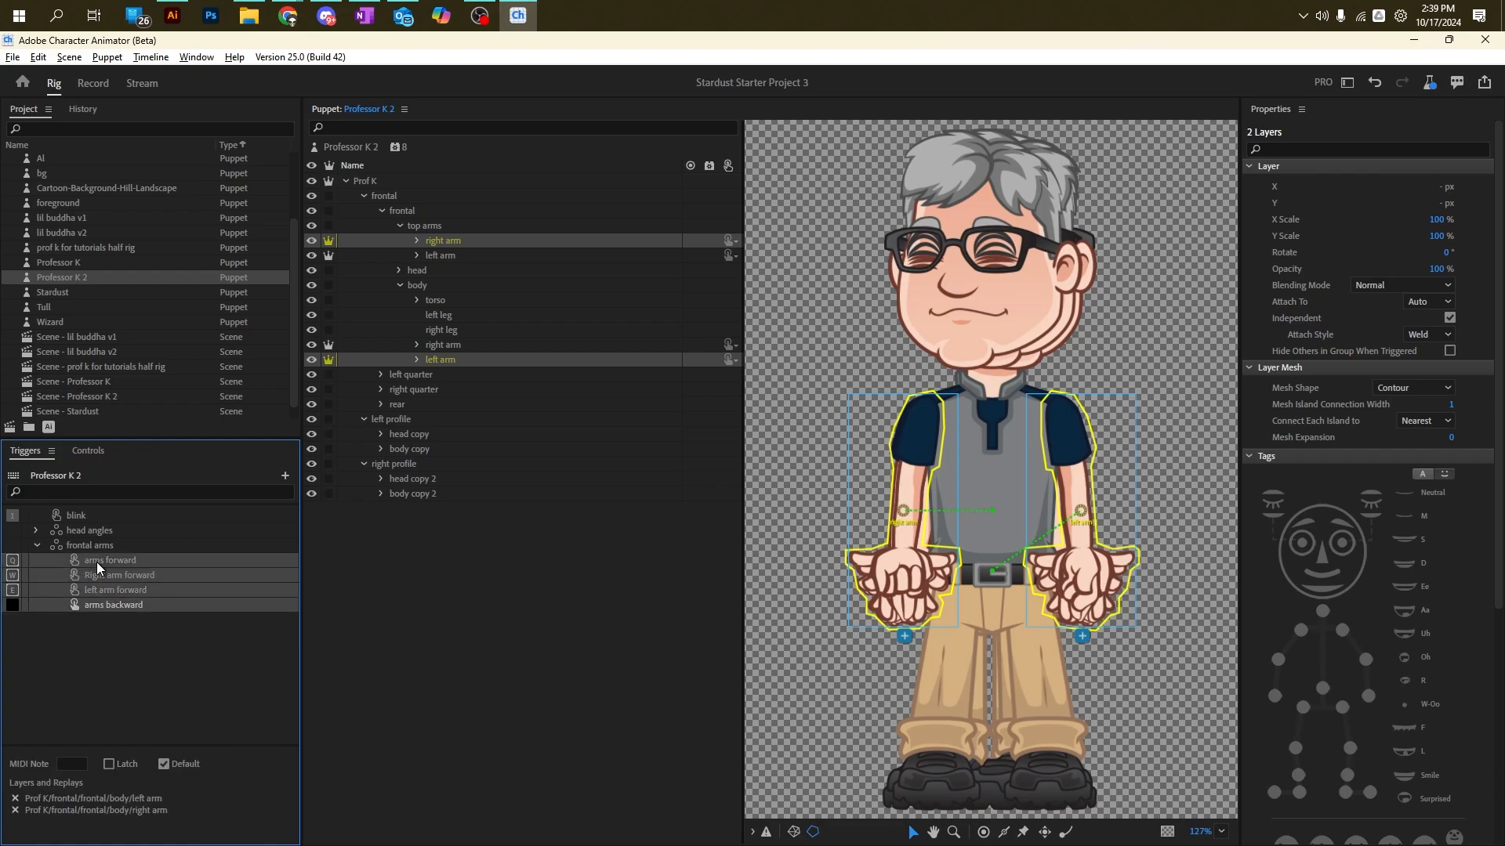
pyautogui.click(171, 660)
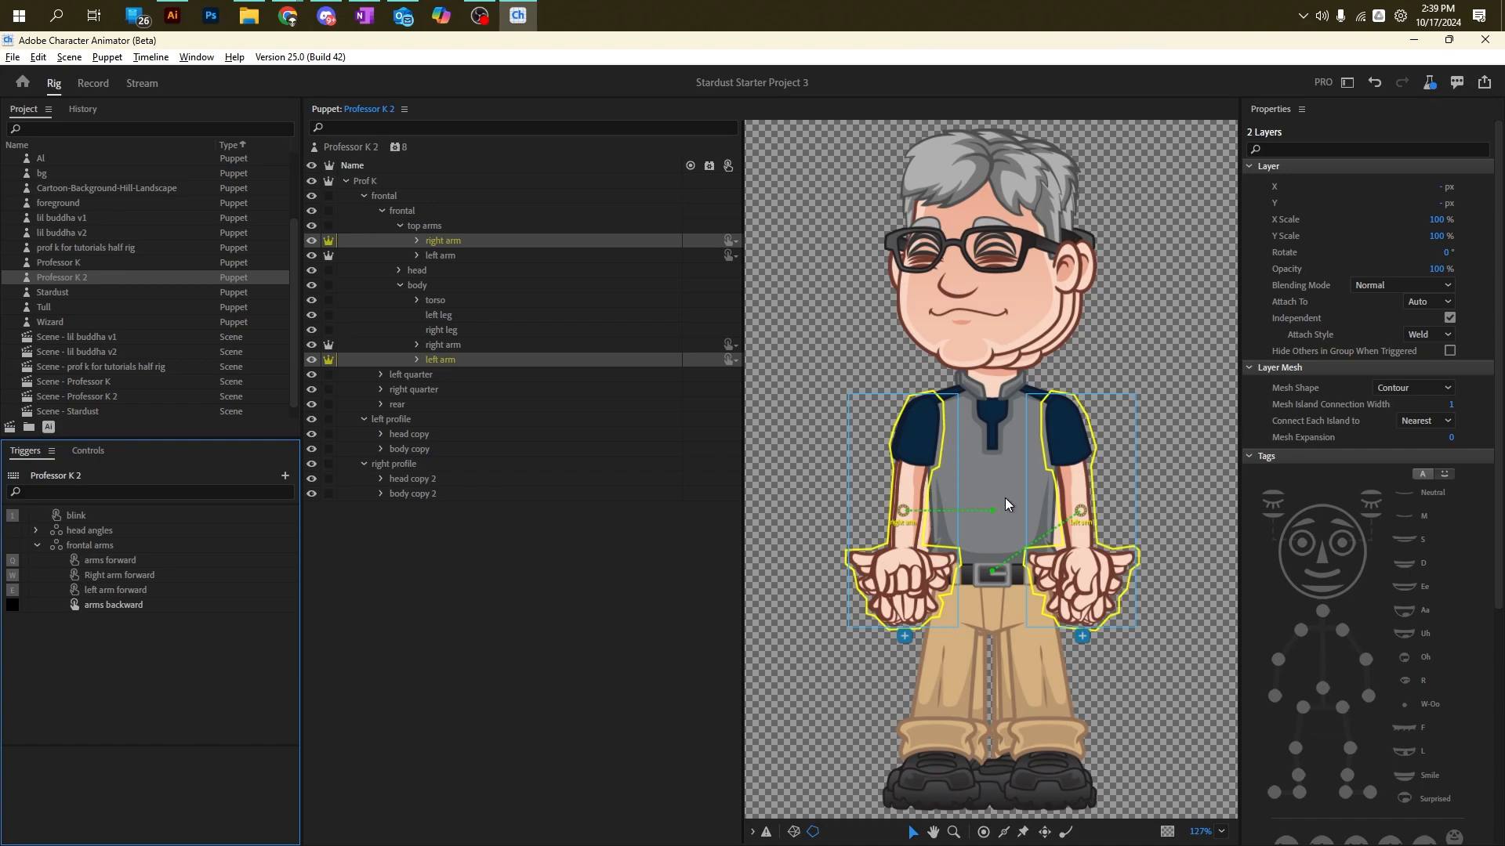
# Step: Move the origin handle of the top arms group's right arm up to the shoulder and tag it Right Shoulder
pyautogui.click(437, 243)
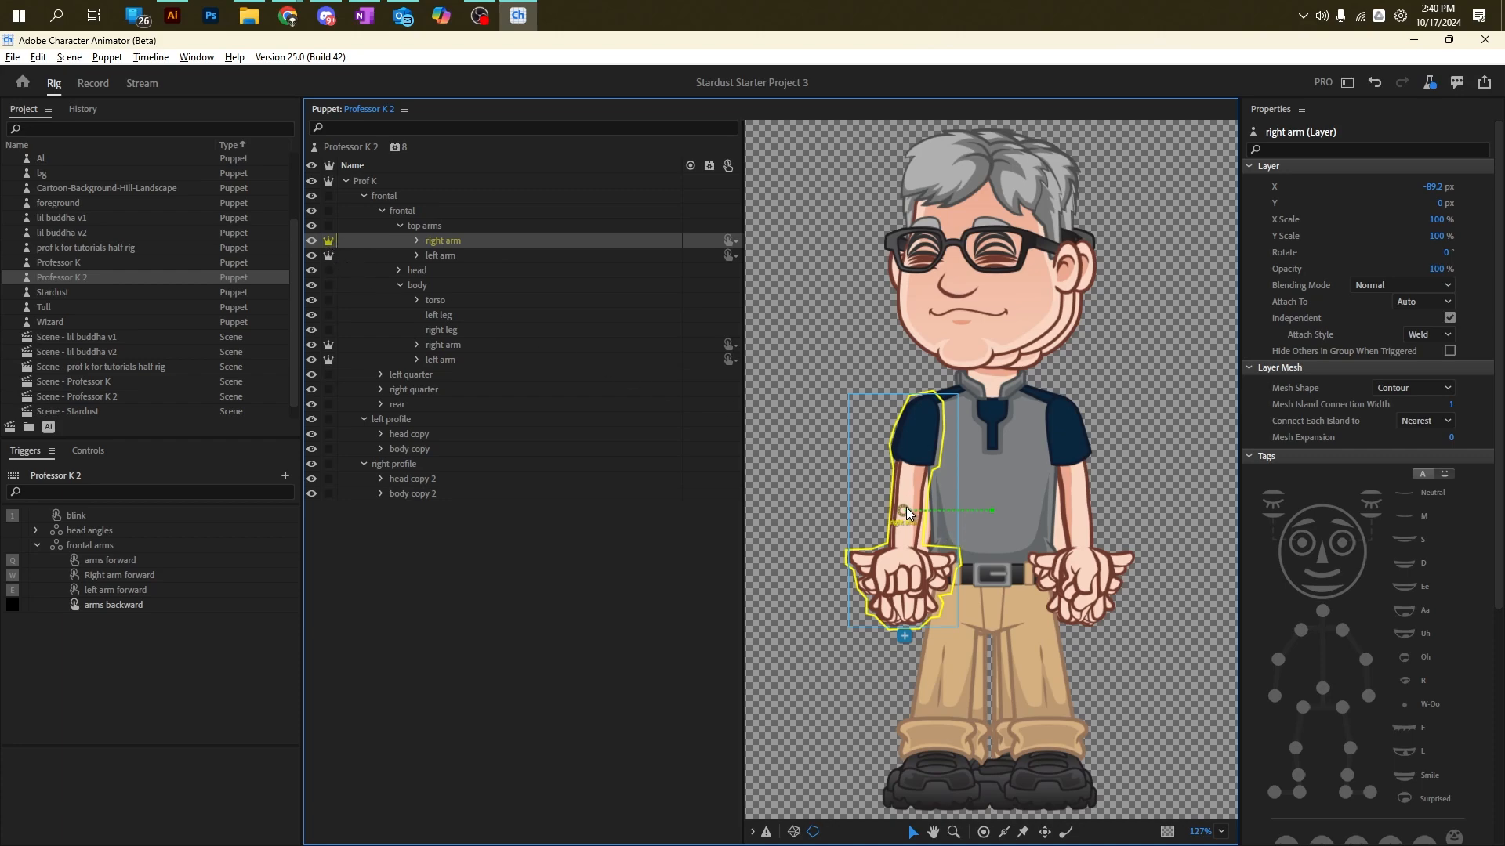
pyautogui.moveTo(906, 506); pyautogui.dragTo(910, 488)
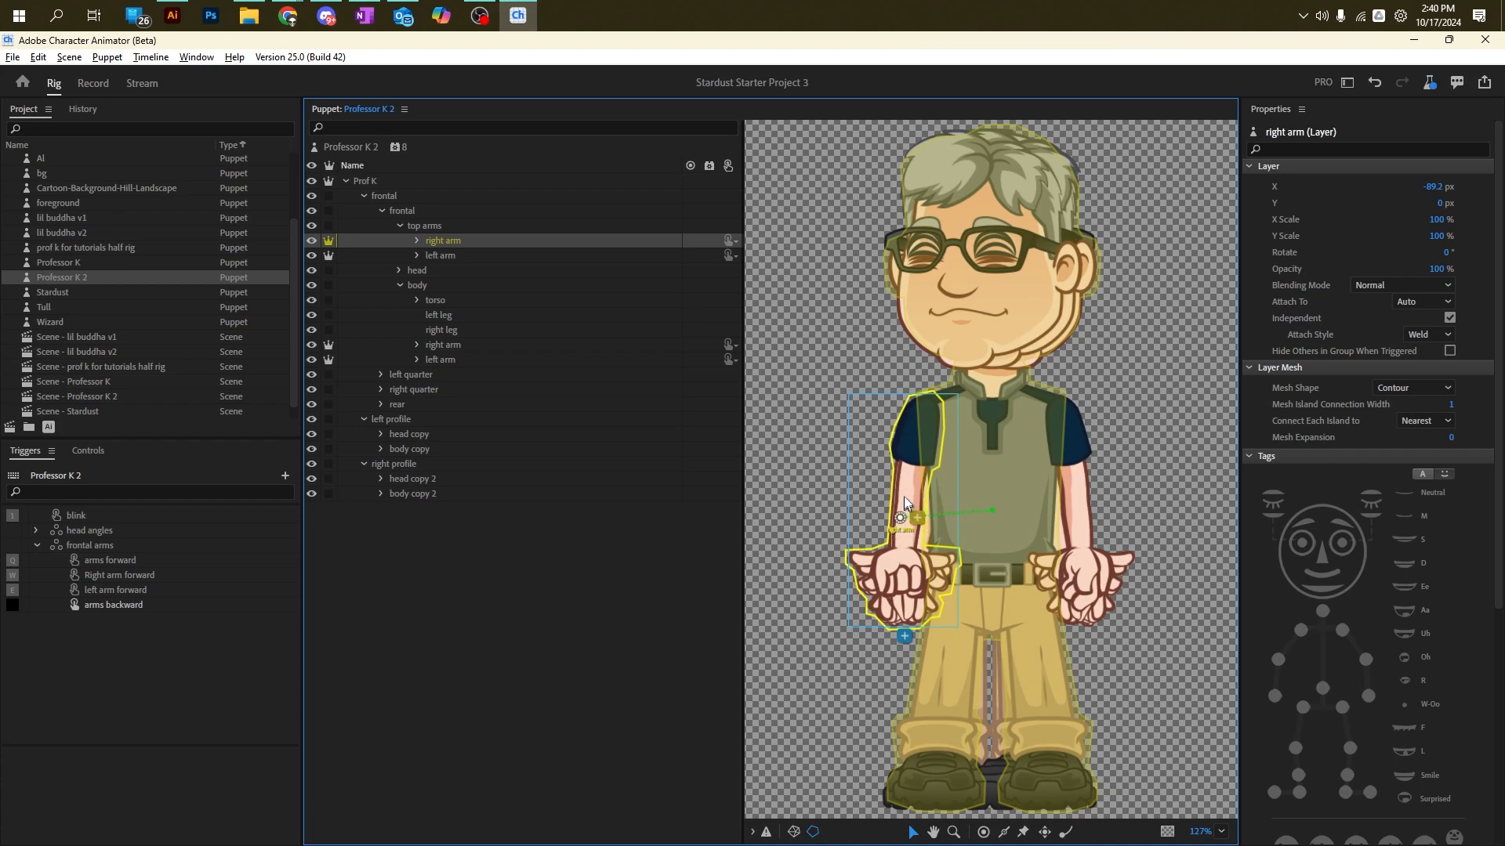
pyautogui.moveTo(902, 513); pyautogui.dragTo(908, 434)
pyautogui.moveTo(919, 430); pyautogui.dragTo(933, 400)
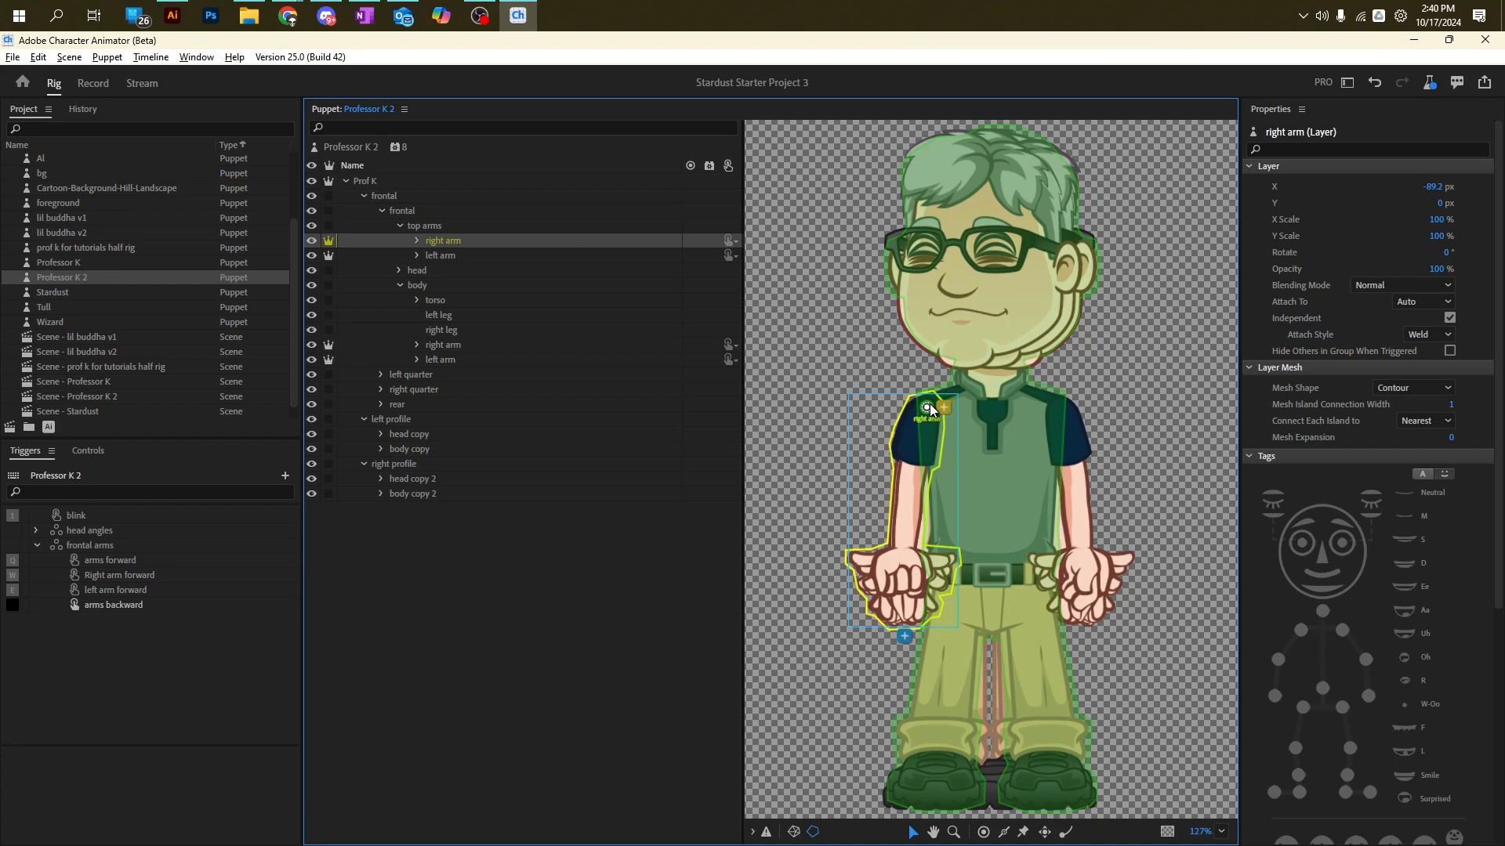
pyautogui.moveTo(931, 408); pyautogui.dragTo(929, 408)
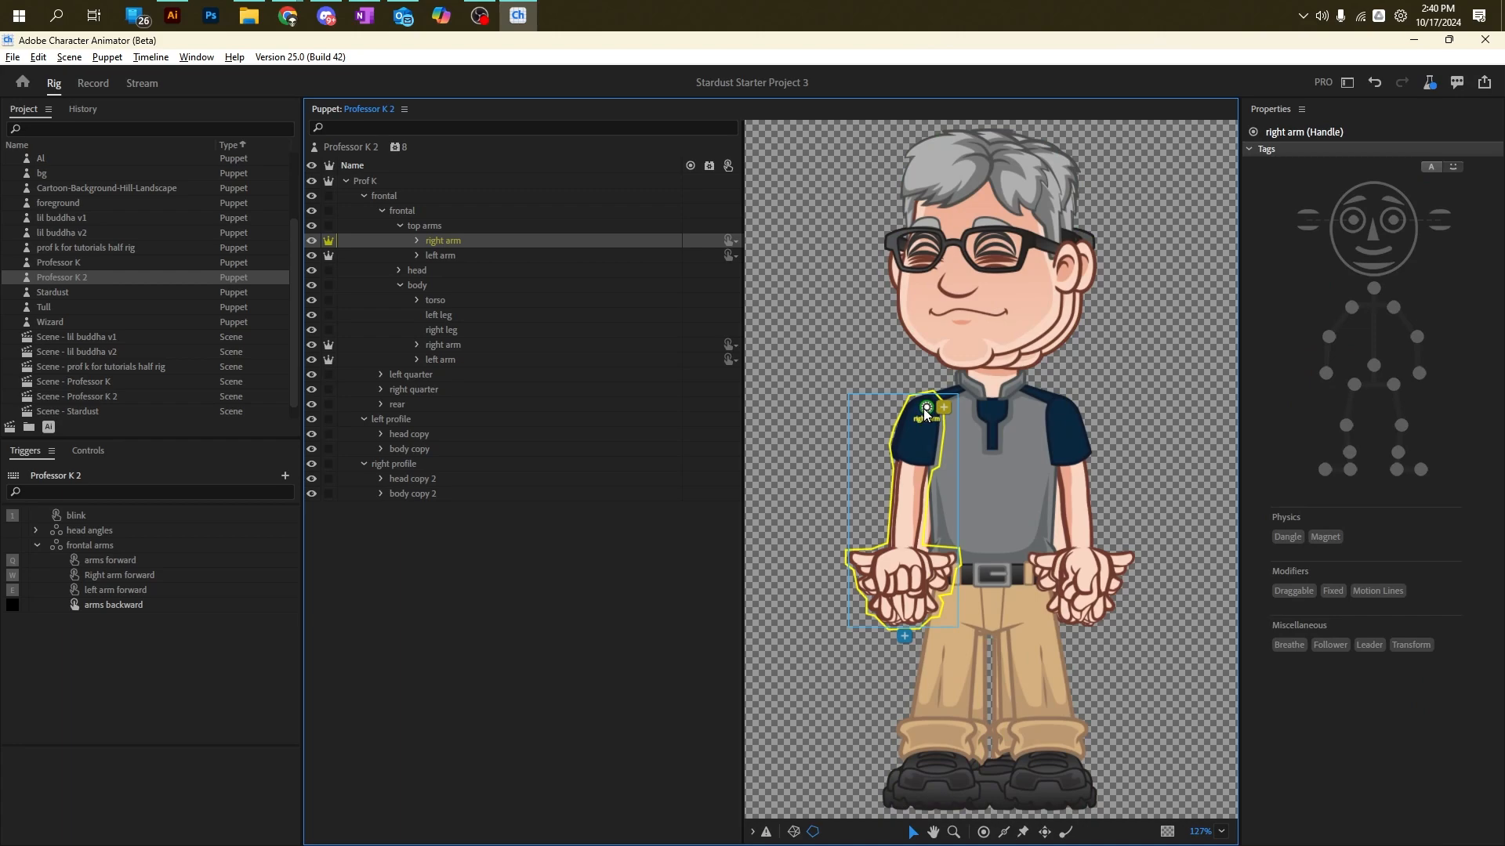
pyautogui.click(1359, 317)
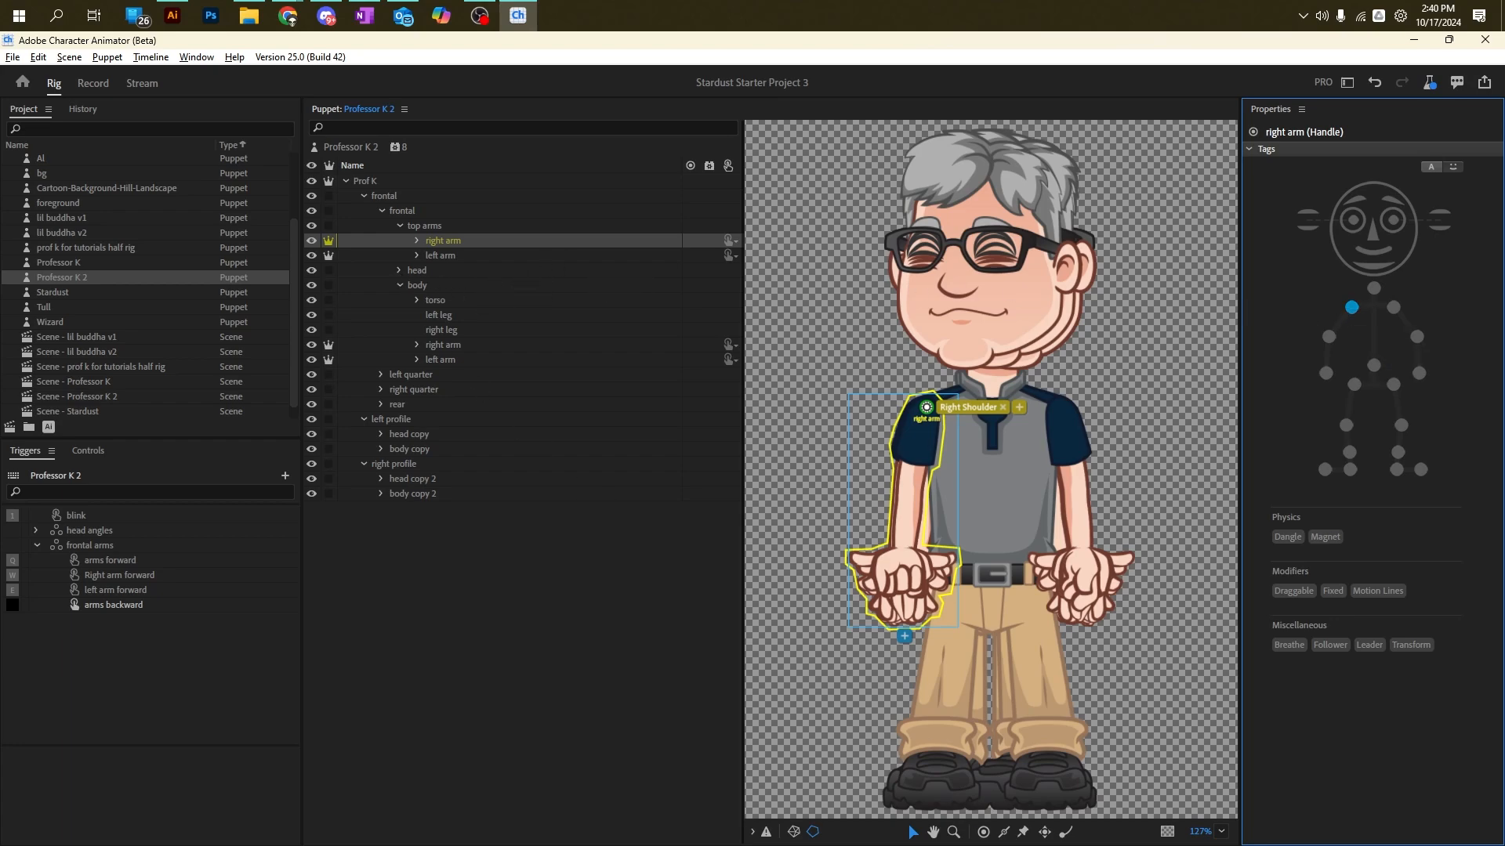
# Step: Add a Right Elbow handle at the right arm's elbow and a handle on the hand tagged Right Wrist and Draggable
pyautogui.click(985, 831)
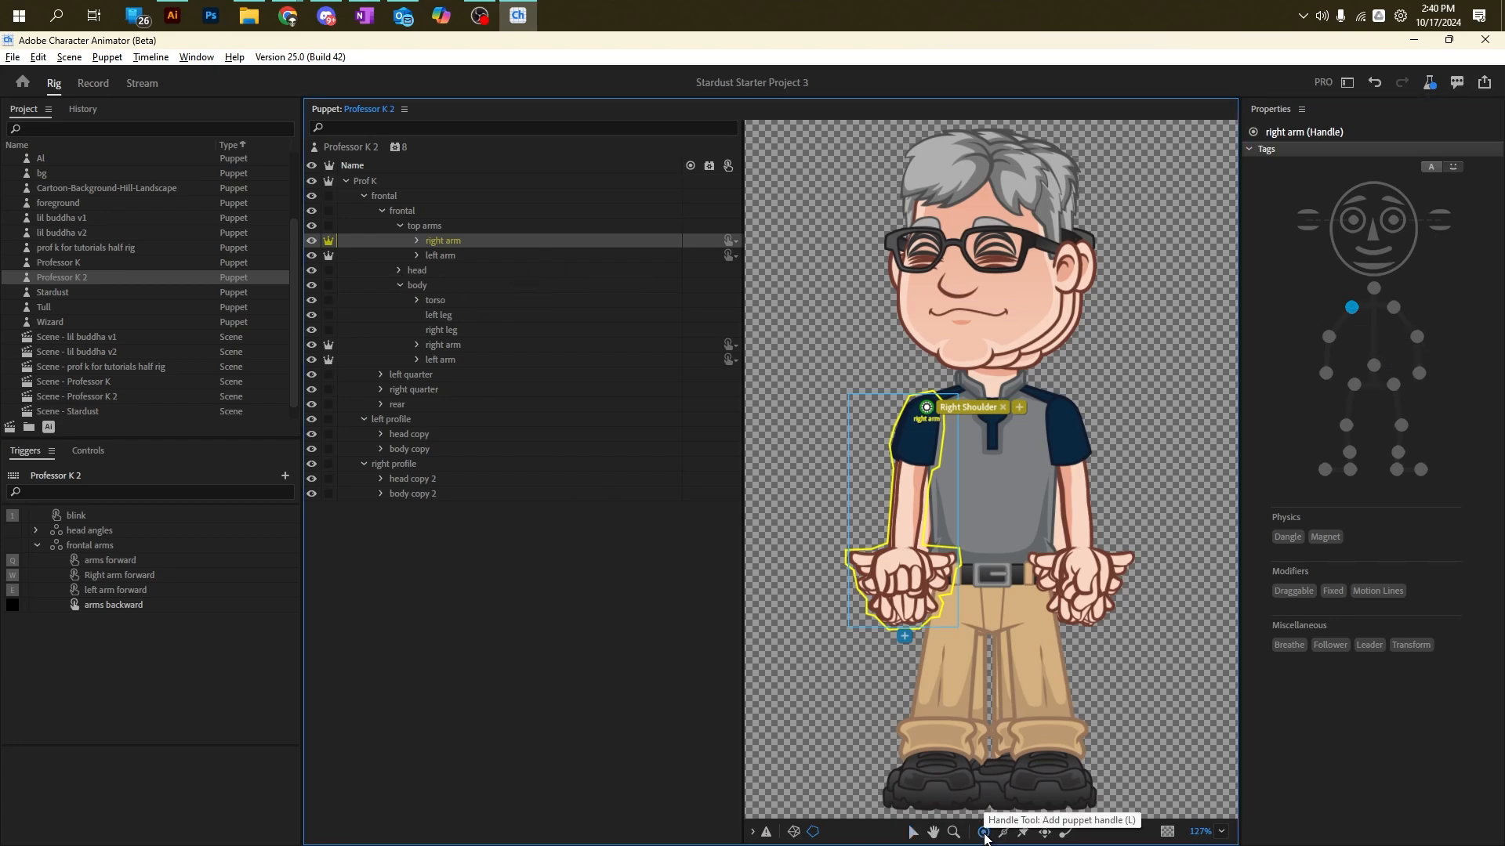
pyautogui.click(908, 492)
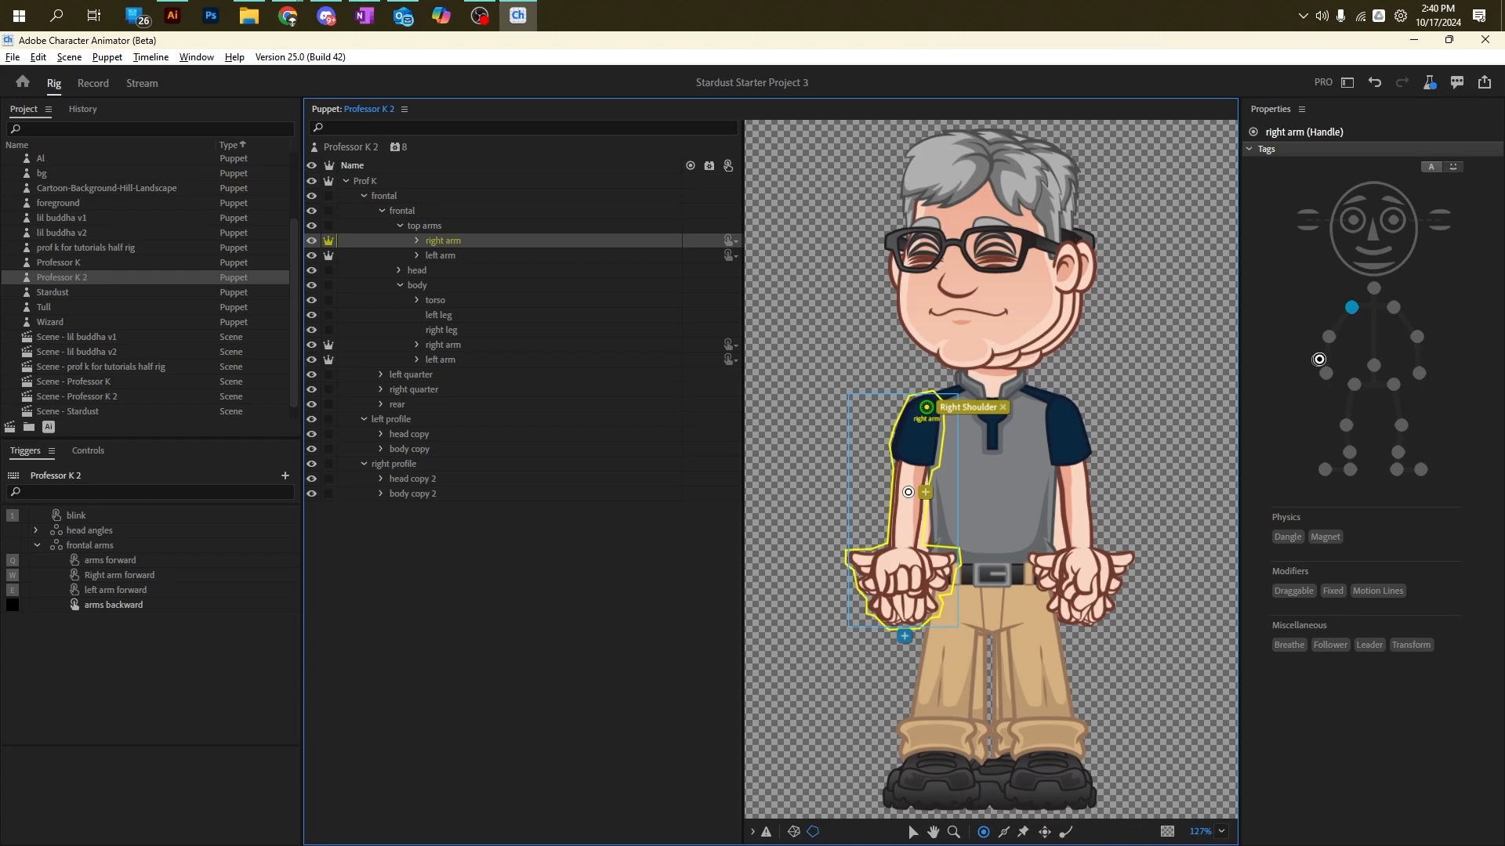
pyautogui.click(1329, 337)
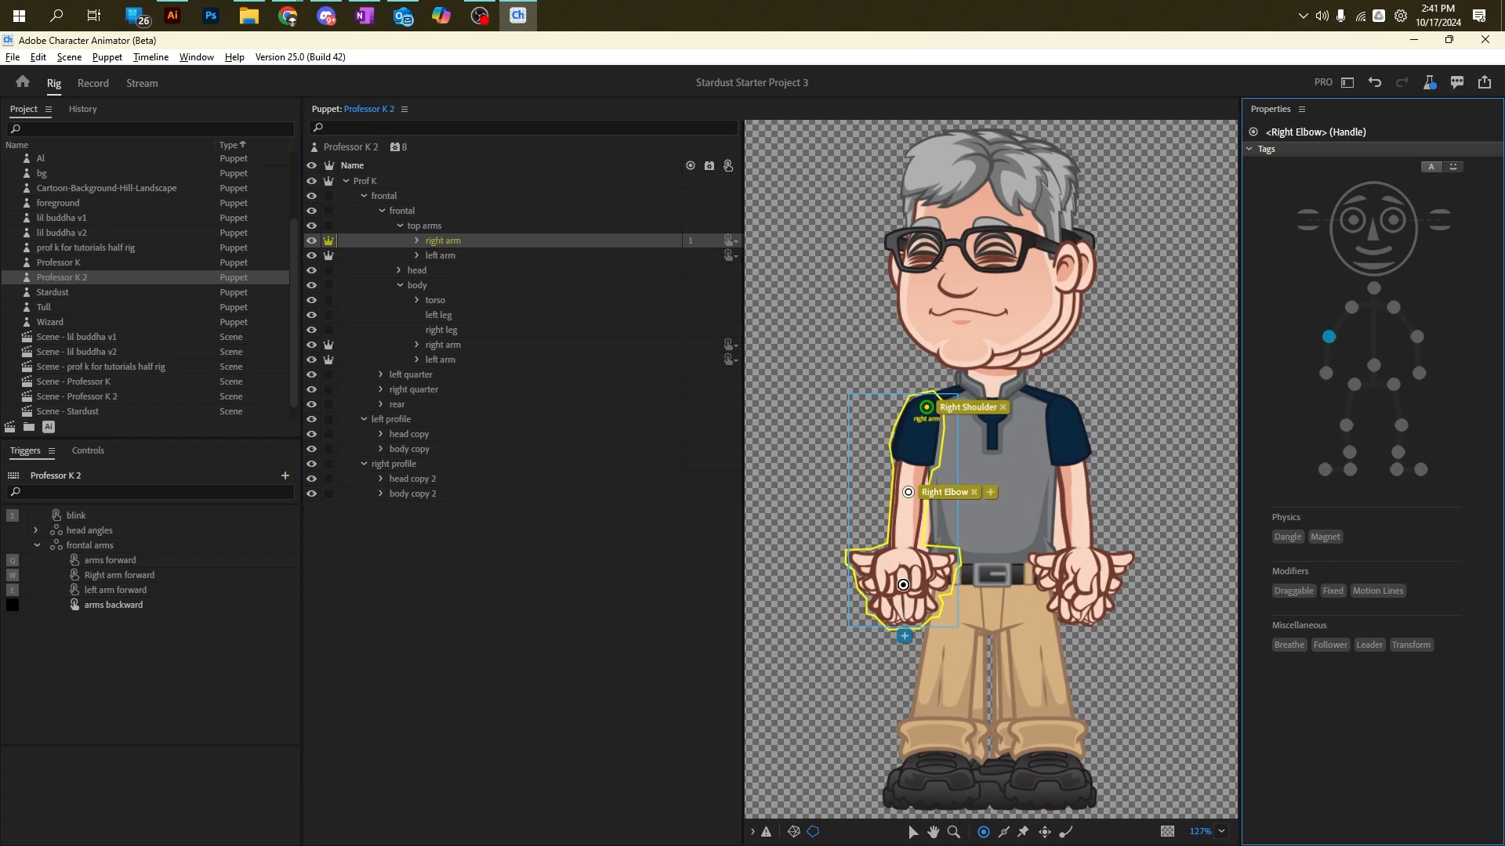
pyautogui.click(903, 585)
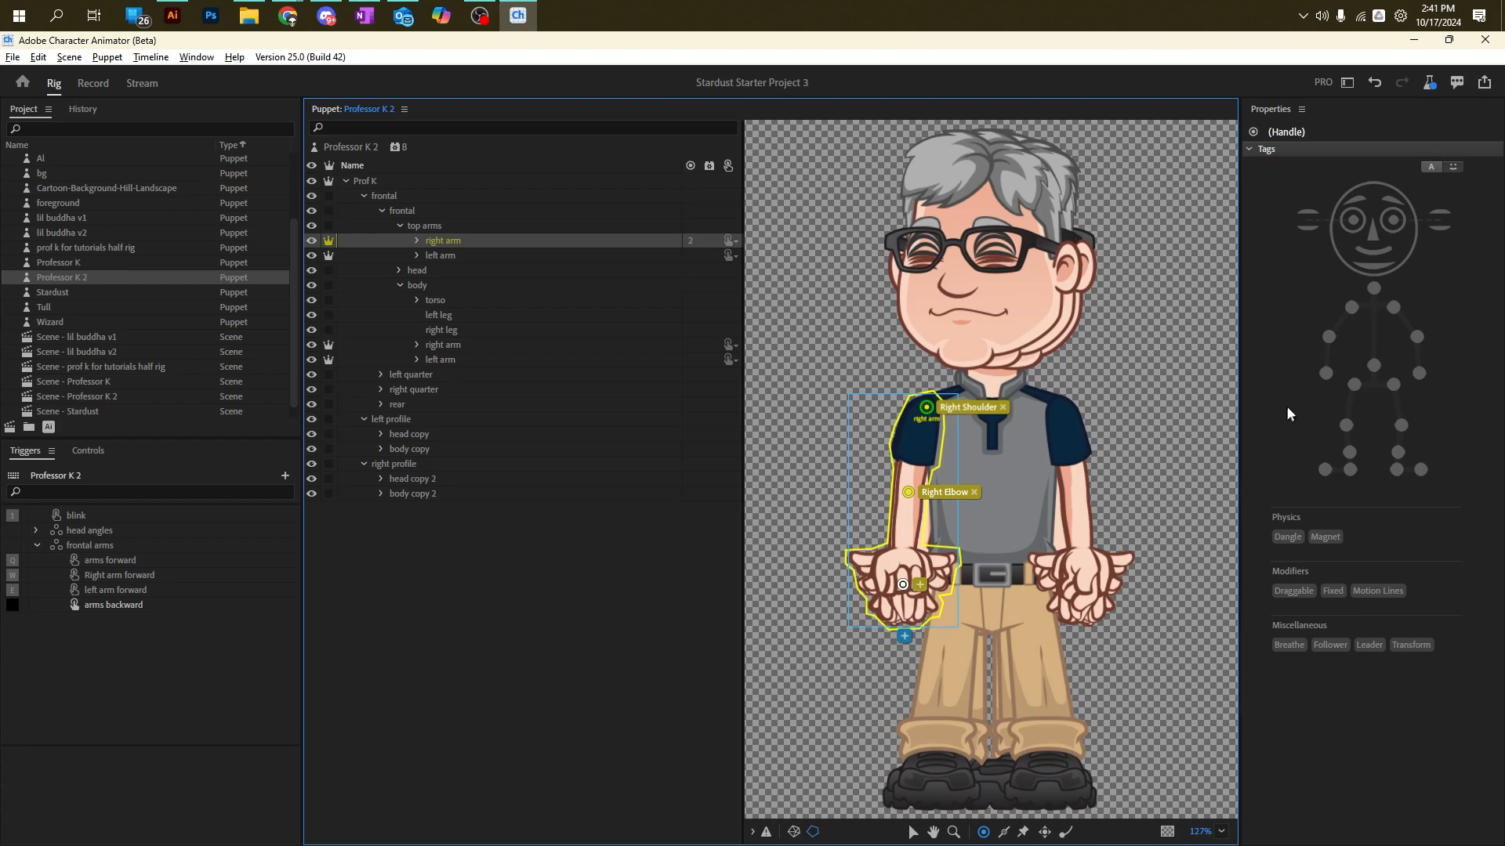
pyautogui.click(1326, 375)
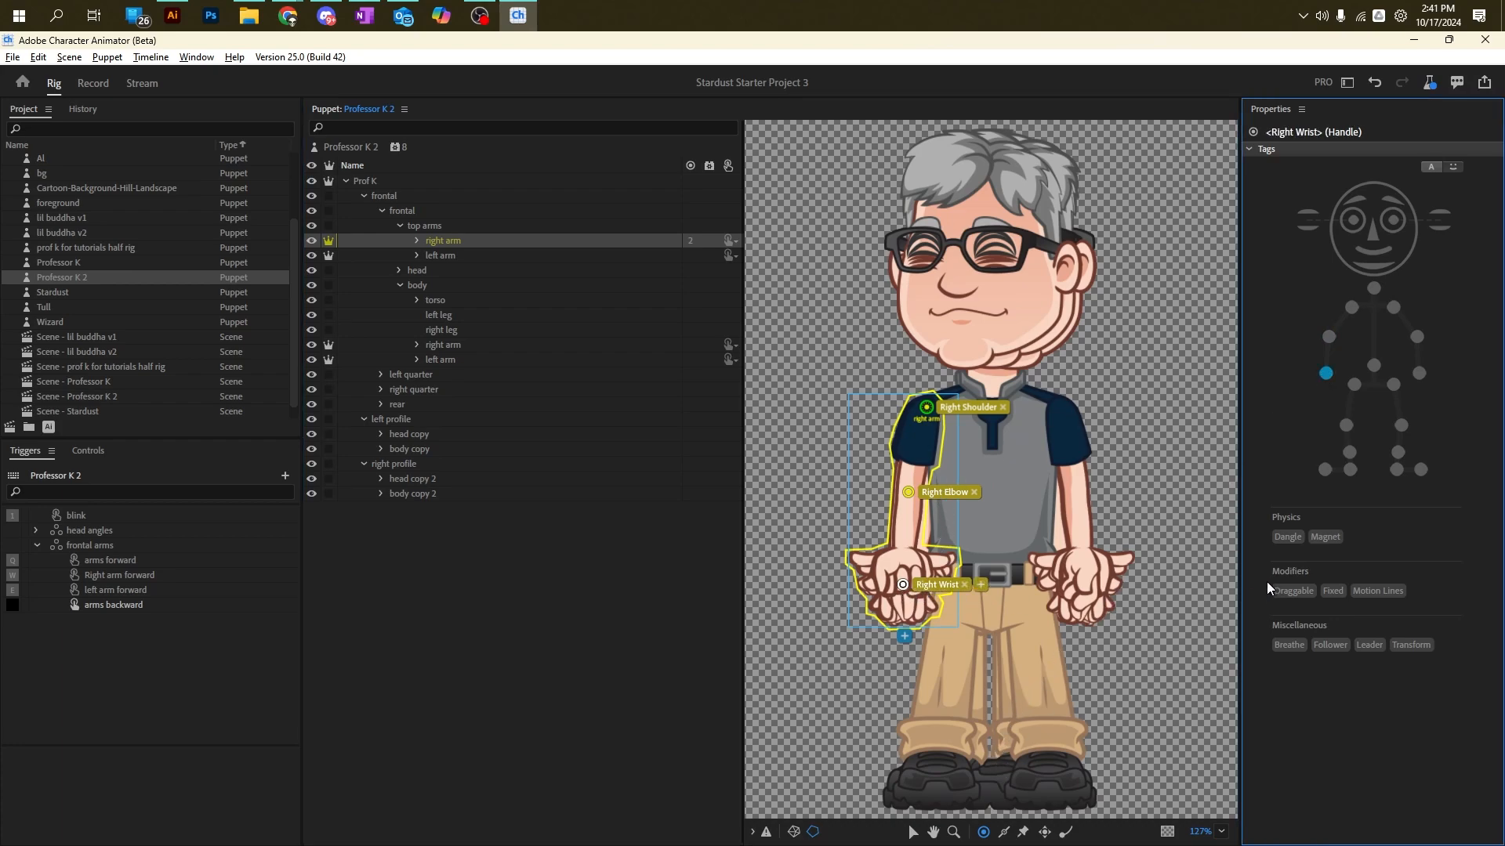
pyautogui.click(1293, 592)
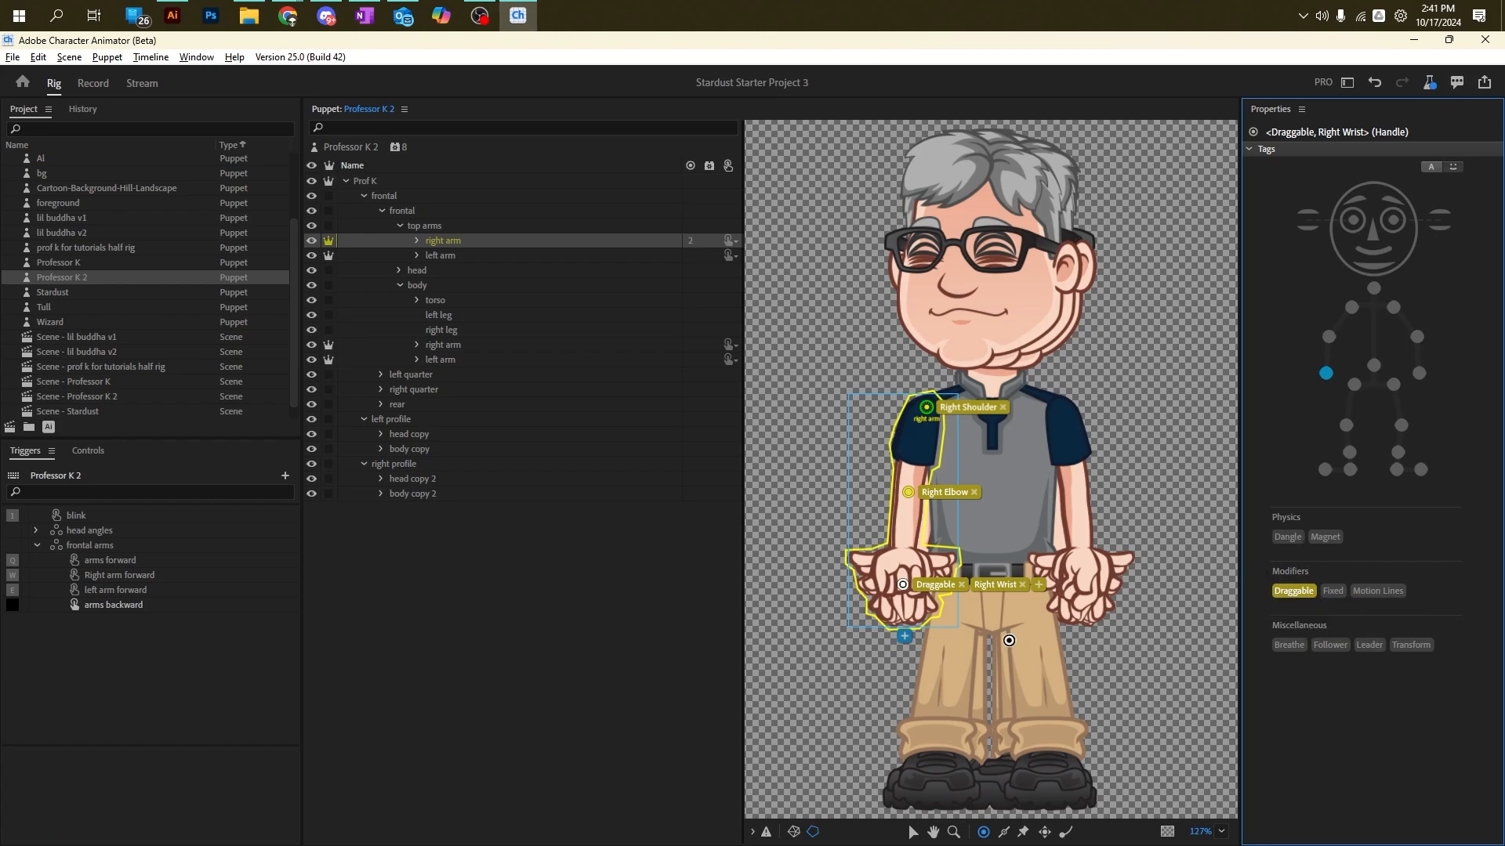
# Step: Try adding sticks down the middle of the right arm's upper arm and forearm, and undo them
pyautogui.click(1006, 834)
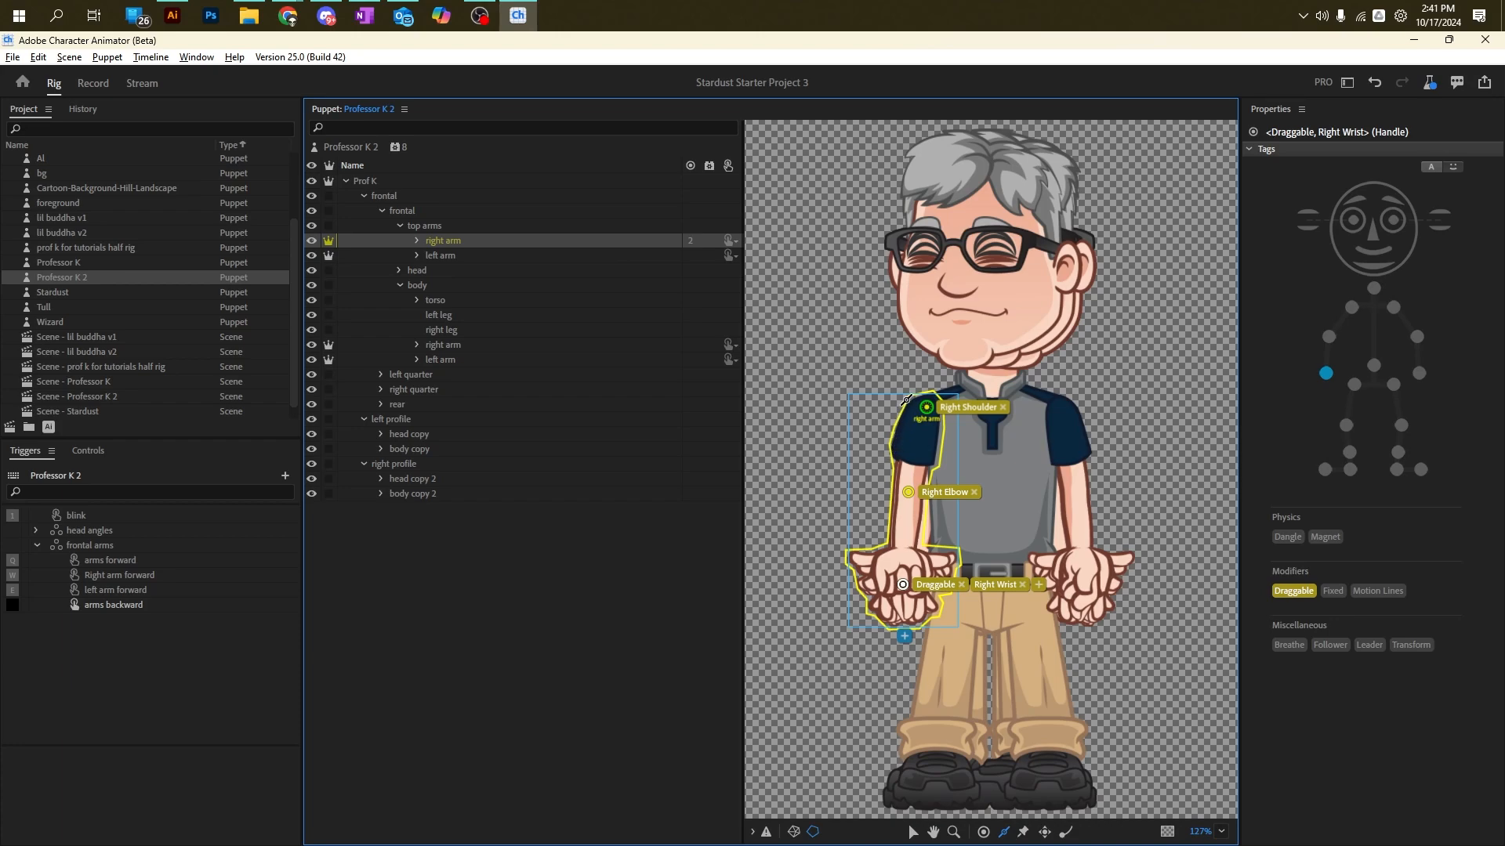
pyautogui.moveTo(926, 407); pyautogui.dragTo(903, 566)
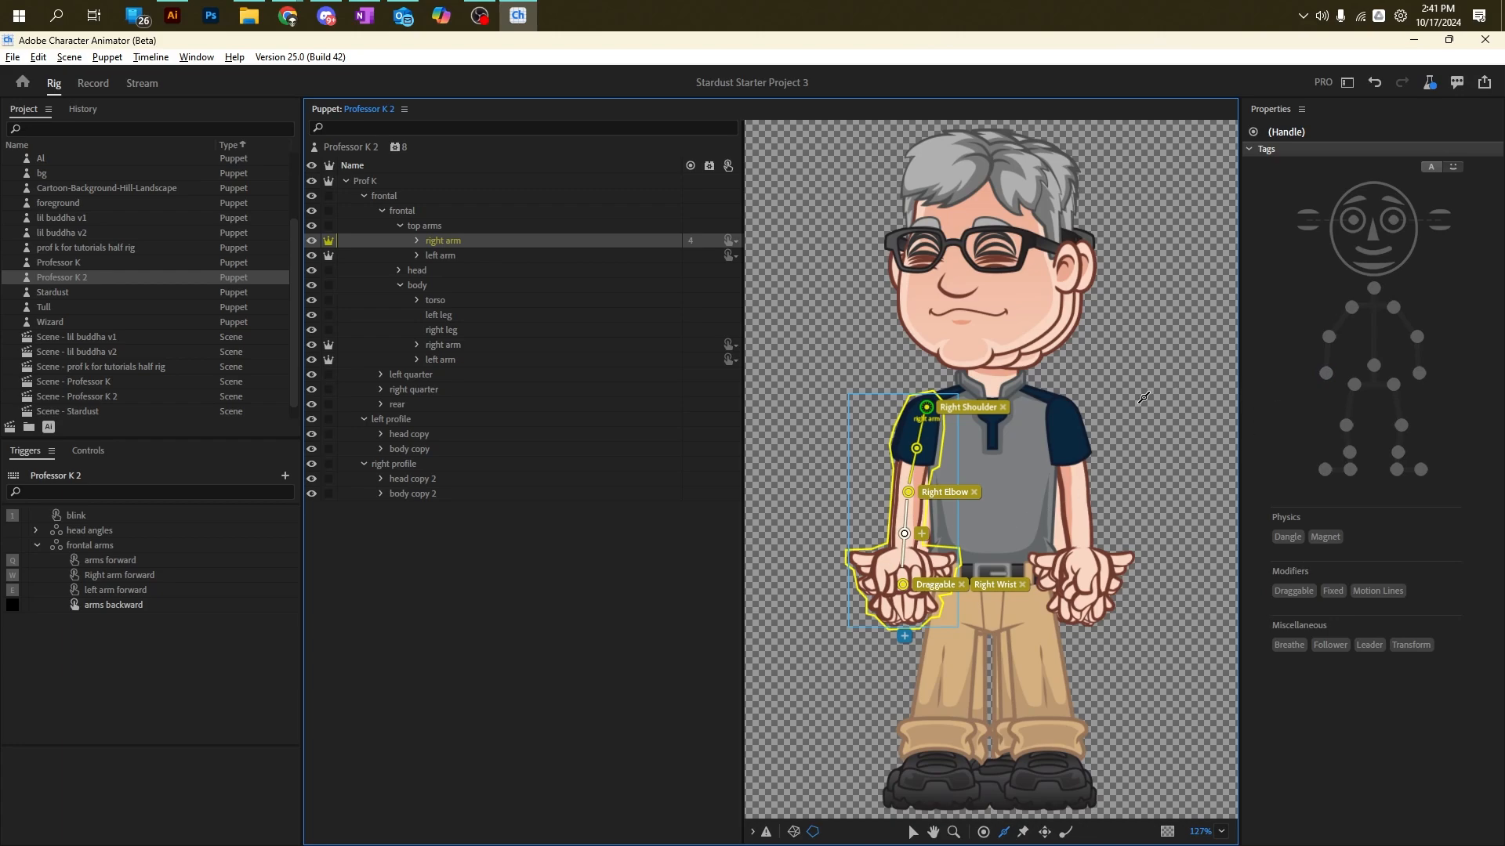
pyautogui.hotkey('ctrl', 'z')
pyautogui.hotkey('ctrl', 'z')
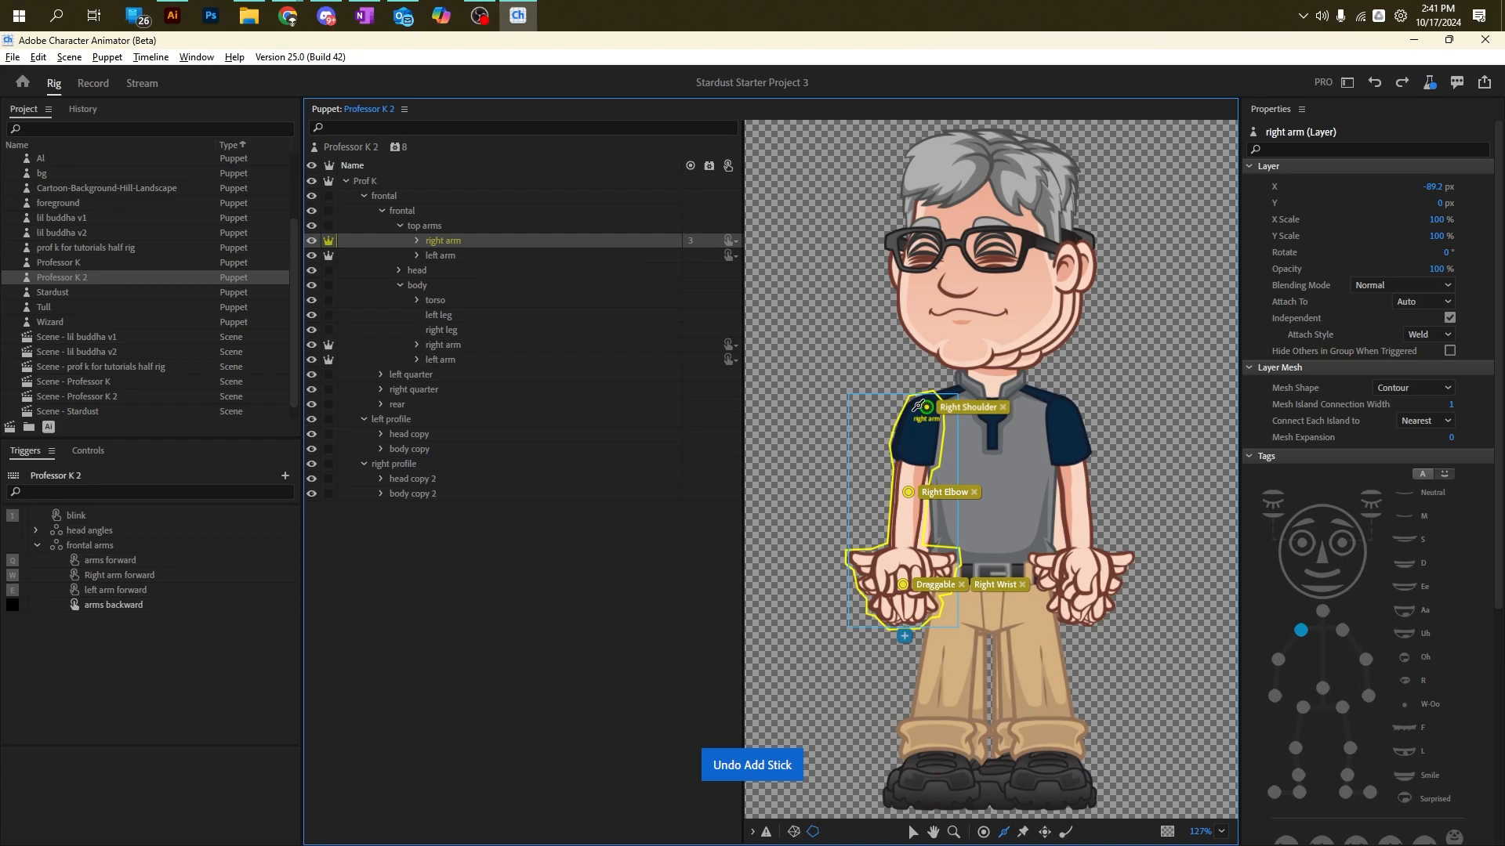
# Step: Try placing paired sticks along both edges of the right arm's upper arm and forearm, and undo them
pyautogui.moveTo(907, 402); pyautogui.dragTo(893, 494)
pyautogui.click(945, 410)
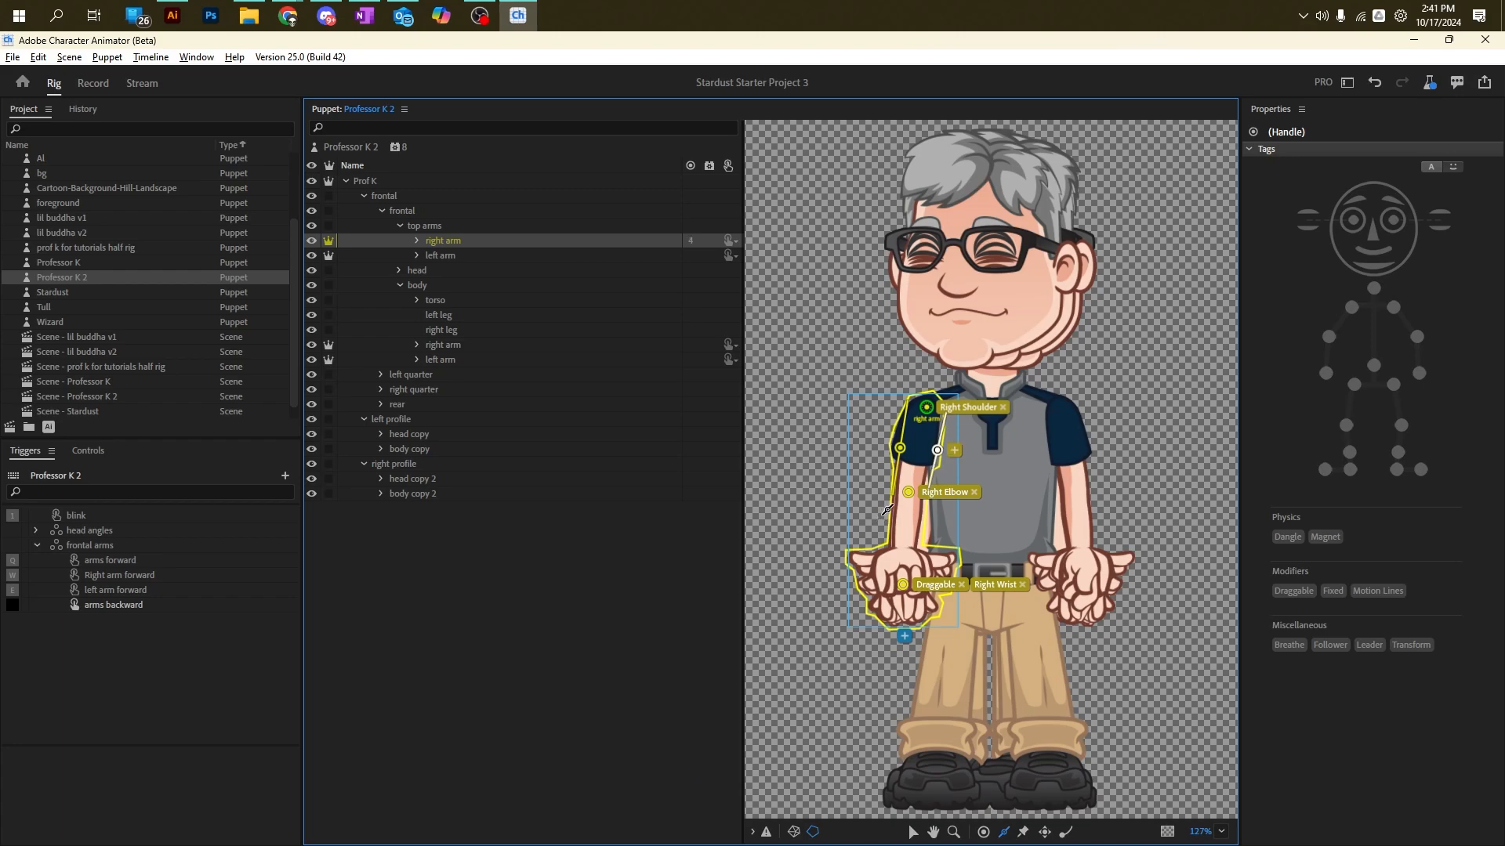
pyautogui.moveTo(892, 504); pyautogui.dragTo(892, 554)
pyautogui.moveTo(926, 503); pyautogui.dragTo(917, 556)
pyautogui.hotkey('ctrl', 'z')
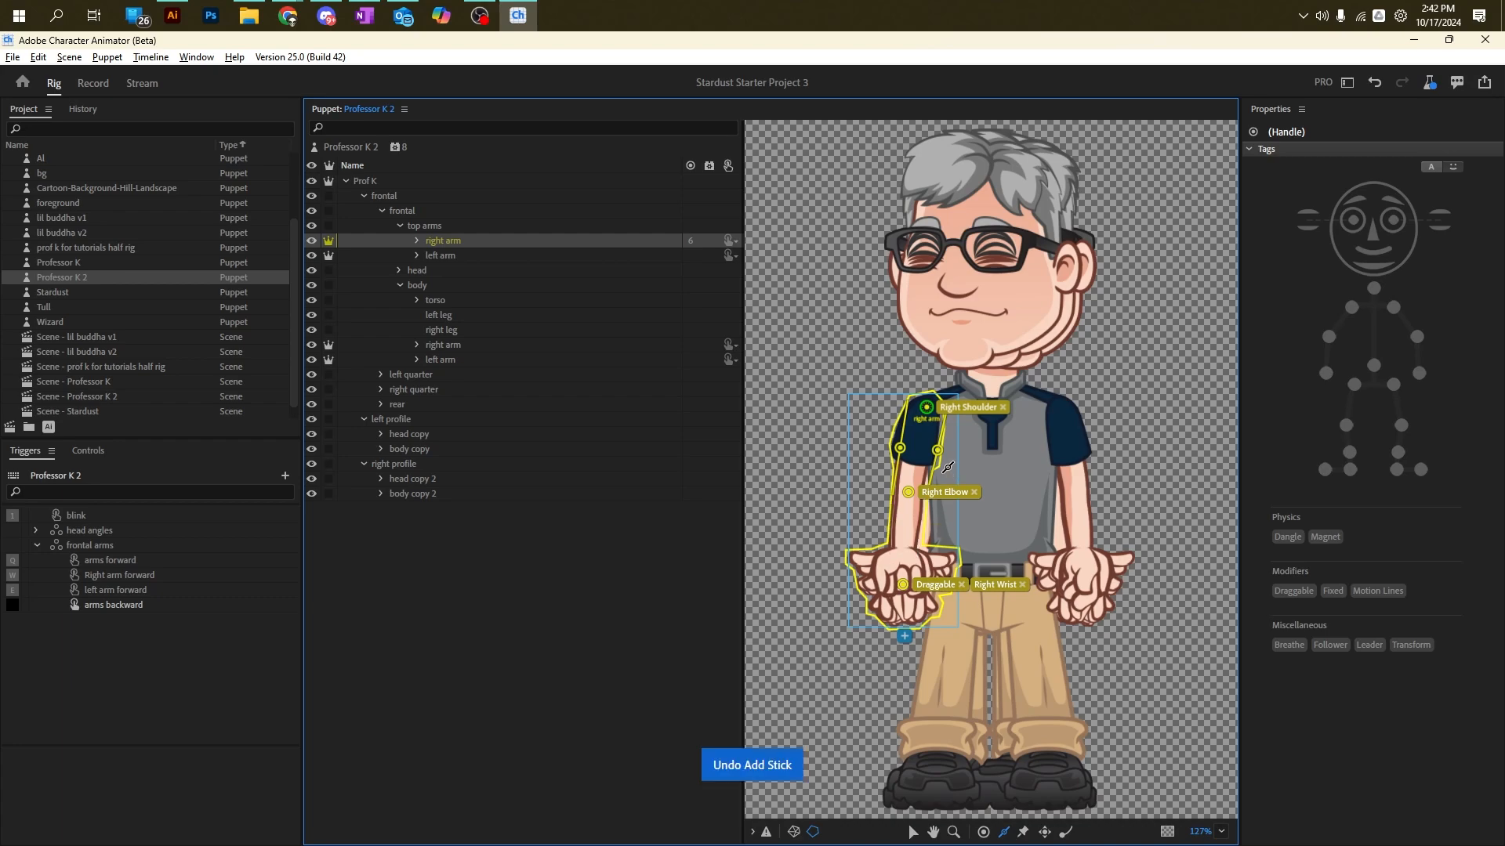
pyautogui.hotkey('ctrl', 'z')
pyautogui.hotkey('ctrl', 'z')
# Step: Add one stick down the centre of the right arm's upper arm and one down its forearm, undoing any extra adjustments
pyautogui.moveTo(923, 420); pyautogui.dragTo(906, 575)
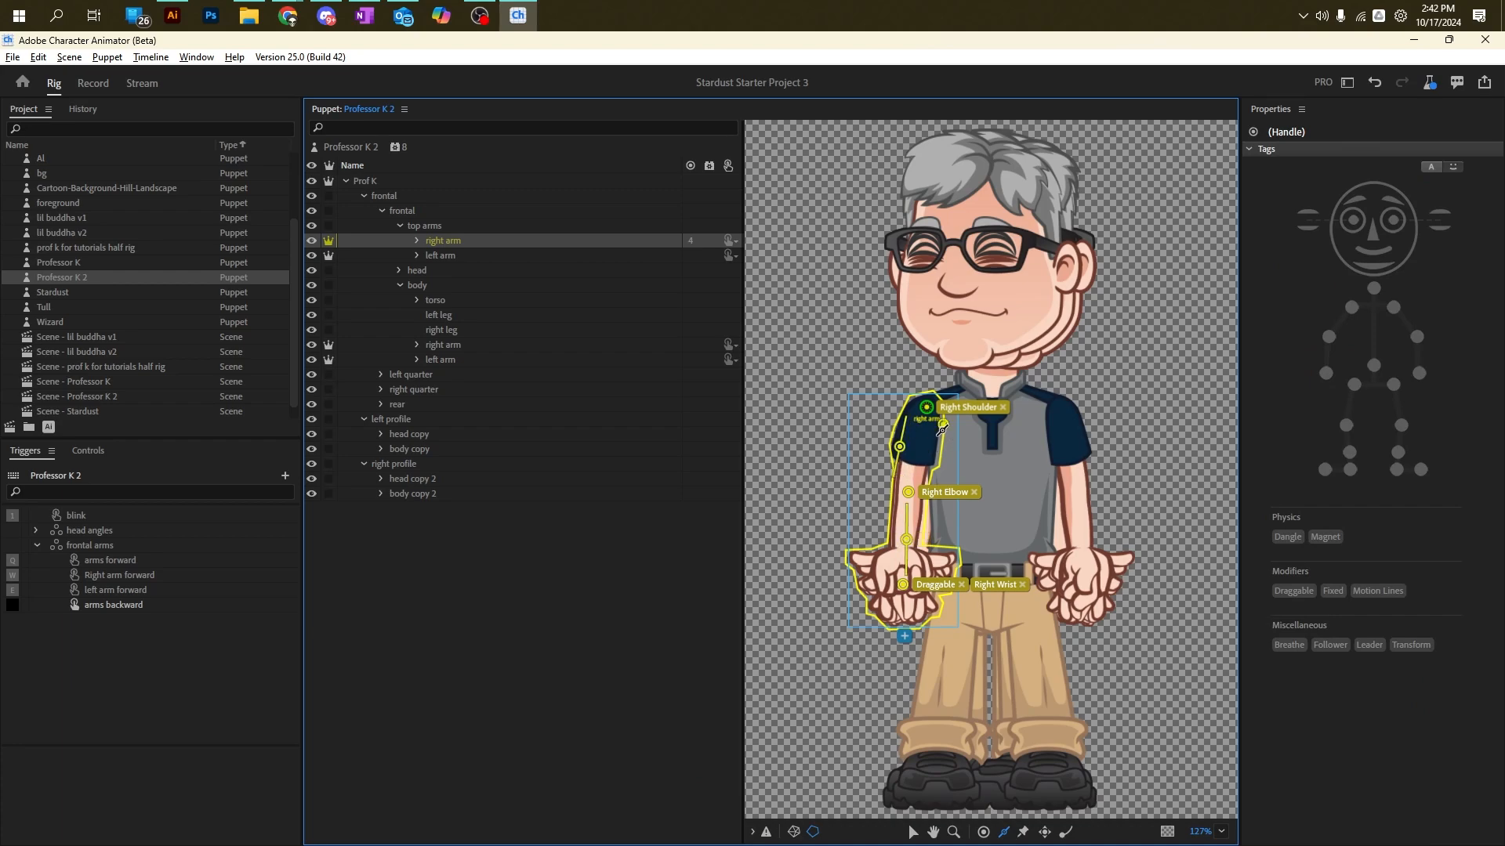
pyautogui.moveTo(943, 426); pyautogui.dragTo(934, 458)
pyautogui.hotkey('ctrl', 'z')
pyautogui.hotkey('ctrl', 'z')
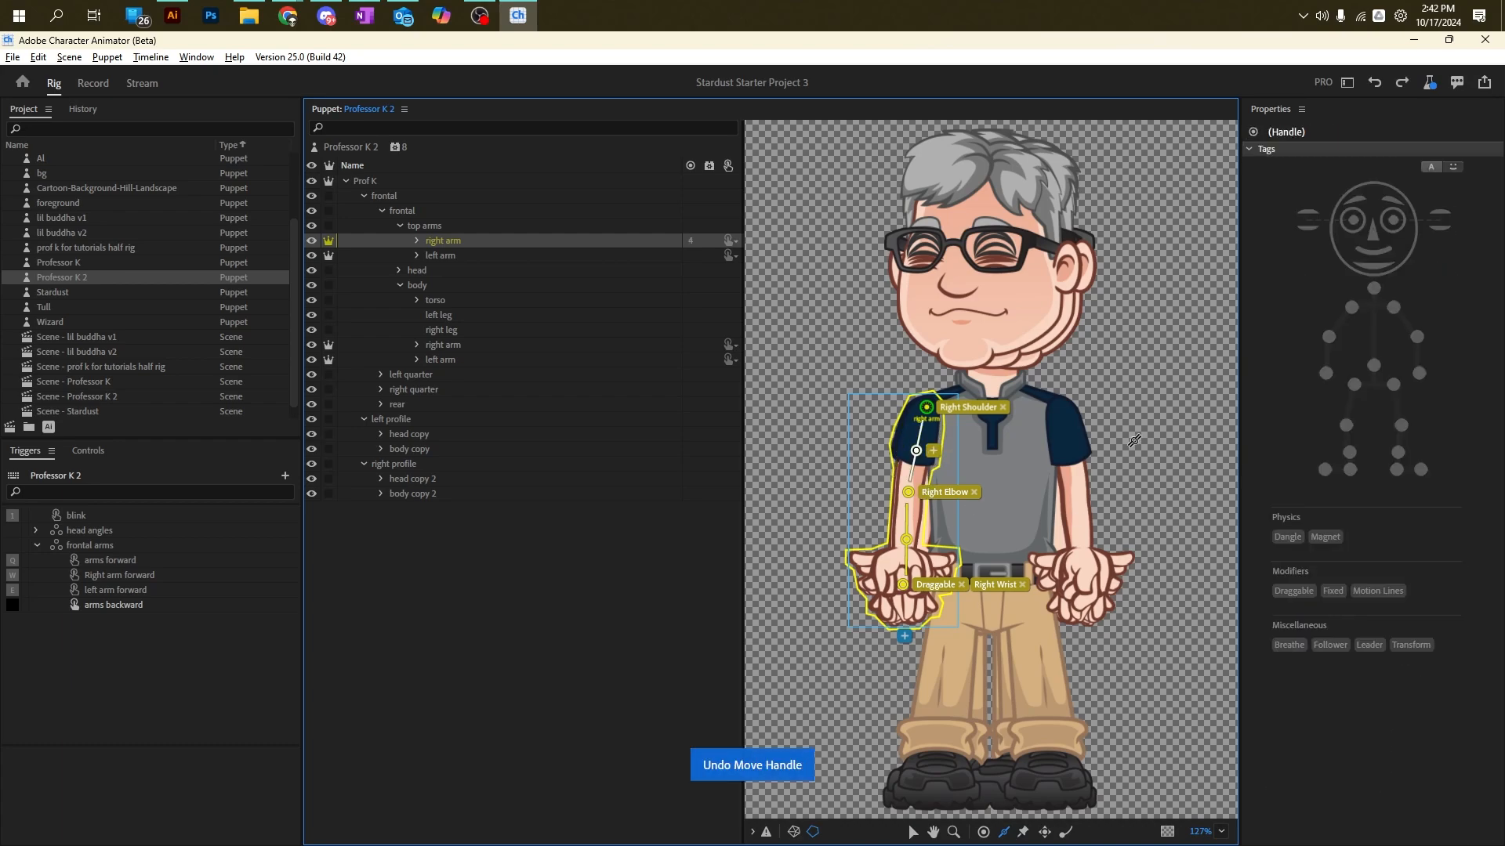
# Step: Copy the two sticks plus the elbow and wrist handles of the top arms group's right arm
pyautogui.click(452, 258)
pyautogui.click(917, 452)
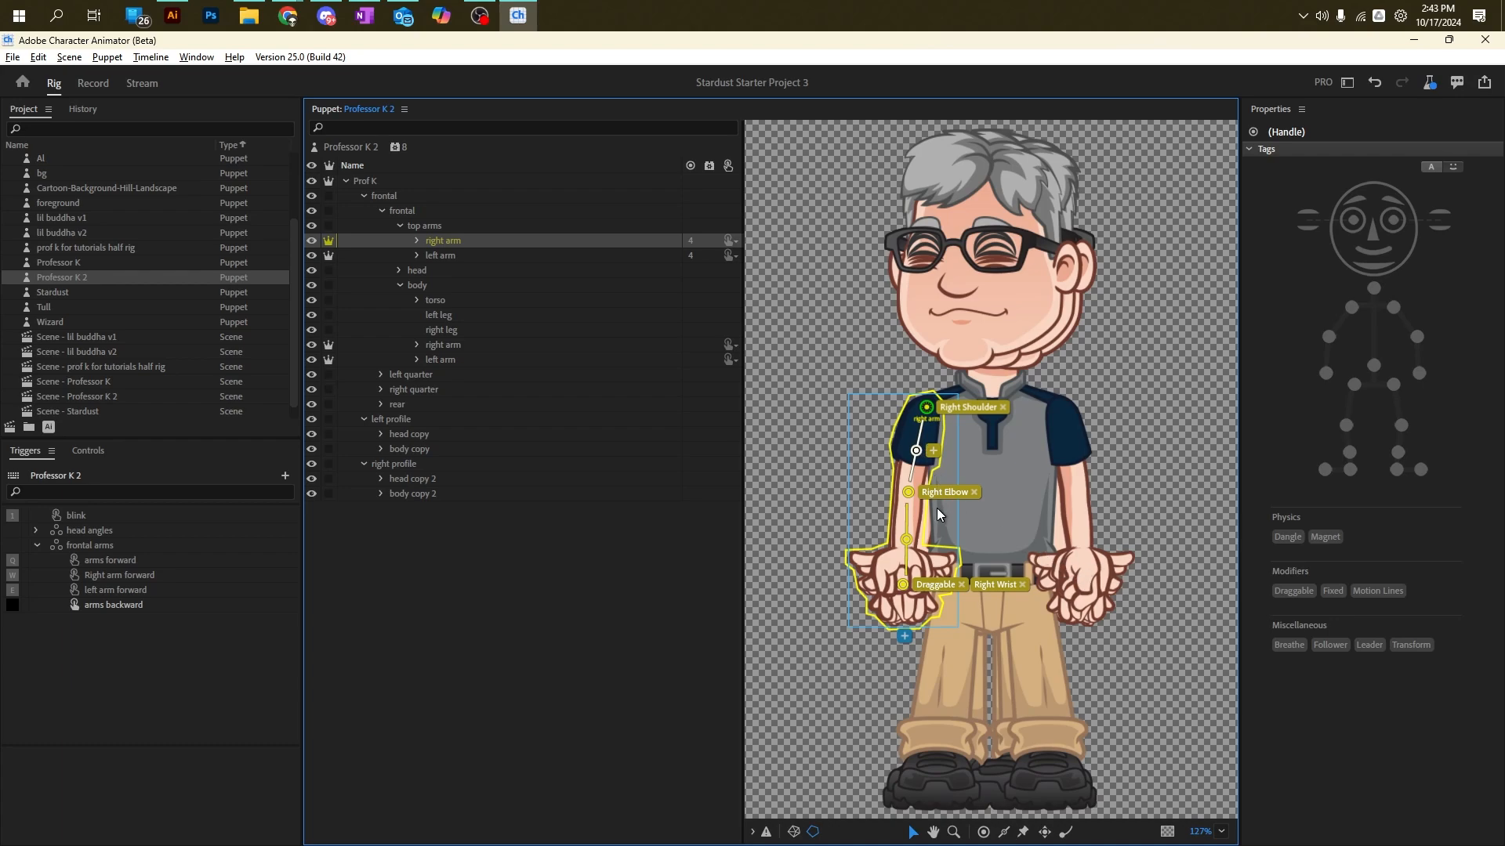
pyautogui.keyDown('shift'); pyautogui.click(909, 491); pyautogui.keyUp('shift')
pyautogui.keyDown('shift'); pyautogui.click(901, 586); pyautogui.keyUp('shift')
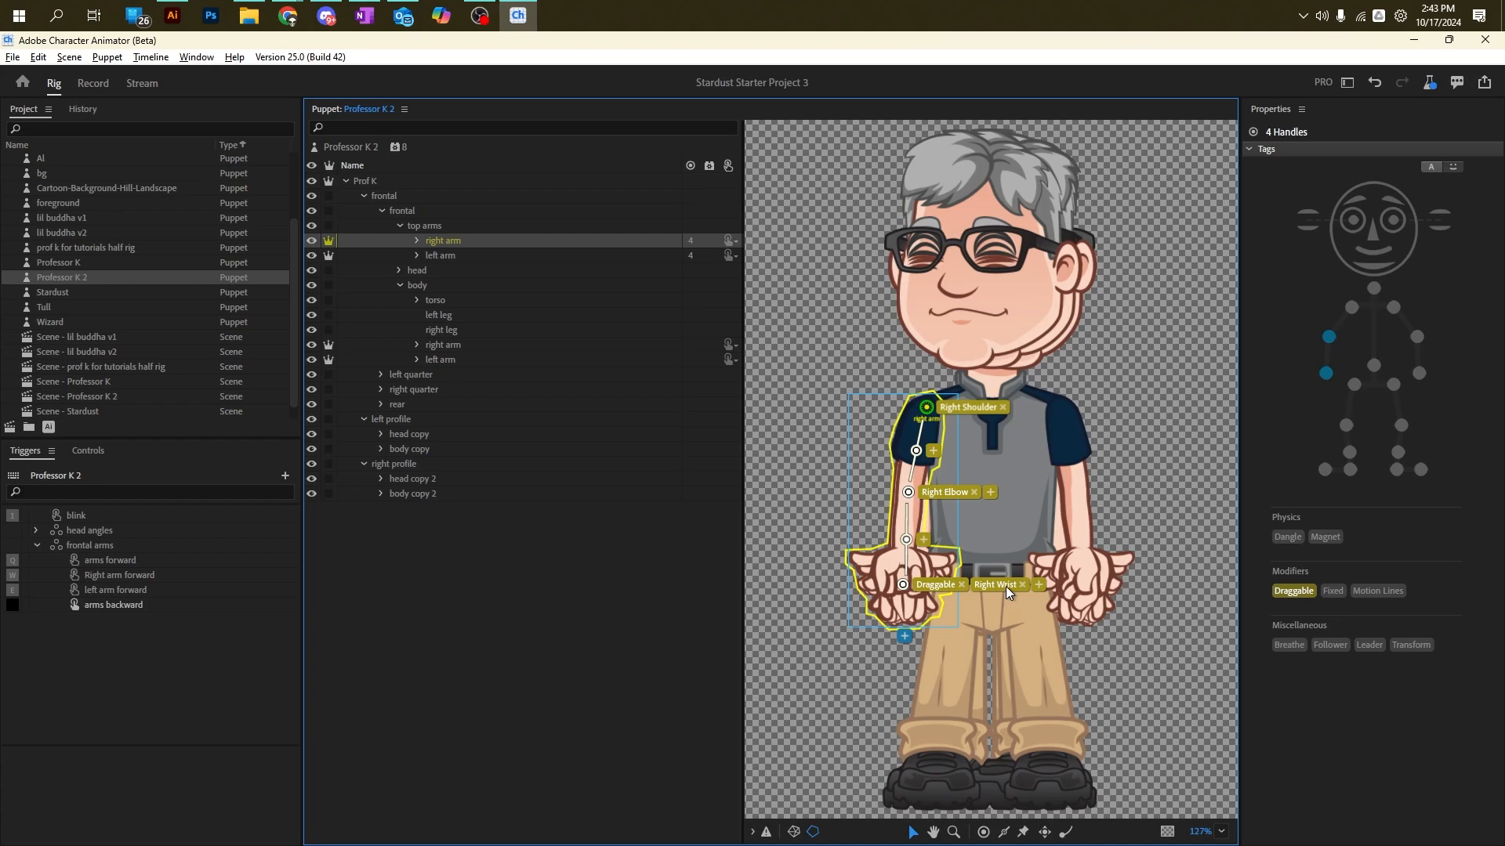
pyautogui.click(11, 59)
pyautogui.moveTo(38, 58)
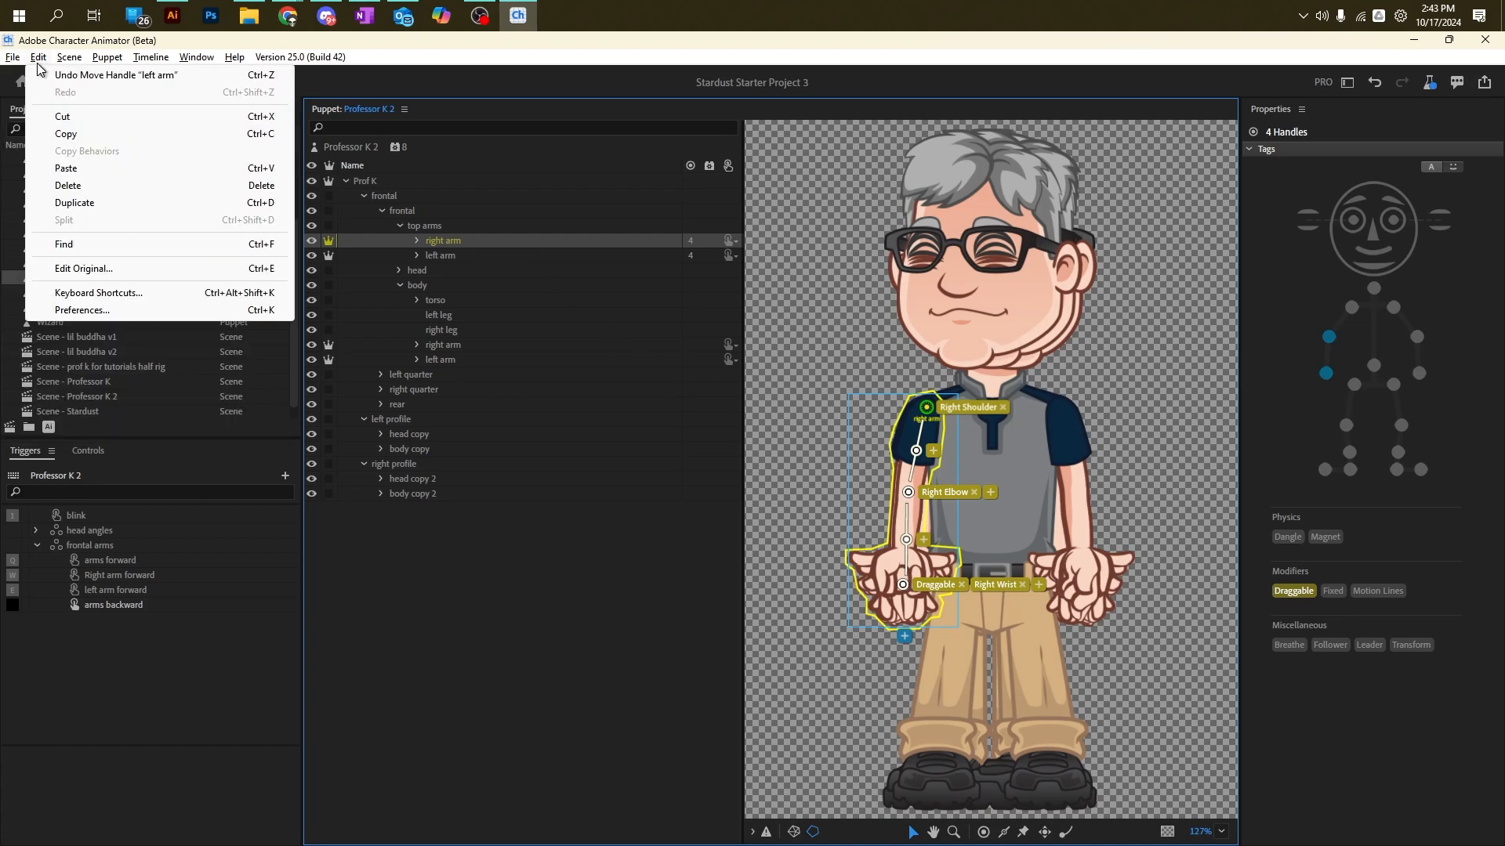
pyautogui.click(82, 135)
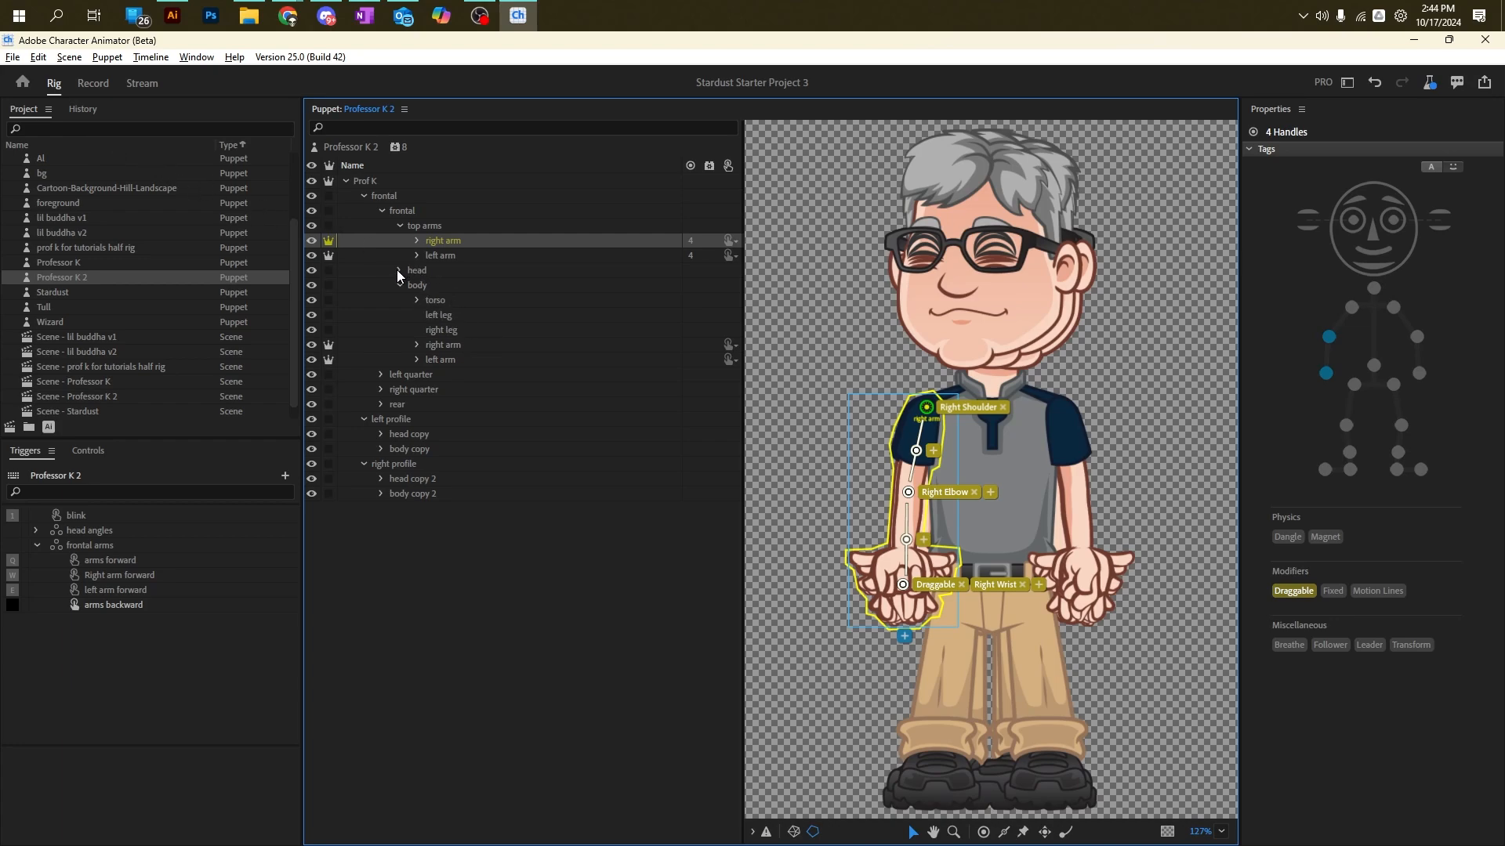
# Step: Move the frontal body's right arm attachment handle up to the shoulder and tag it Right Shoulder
pyautogui.click(450, 346)
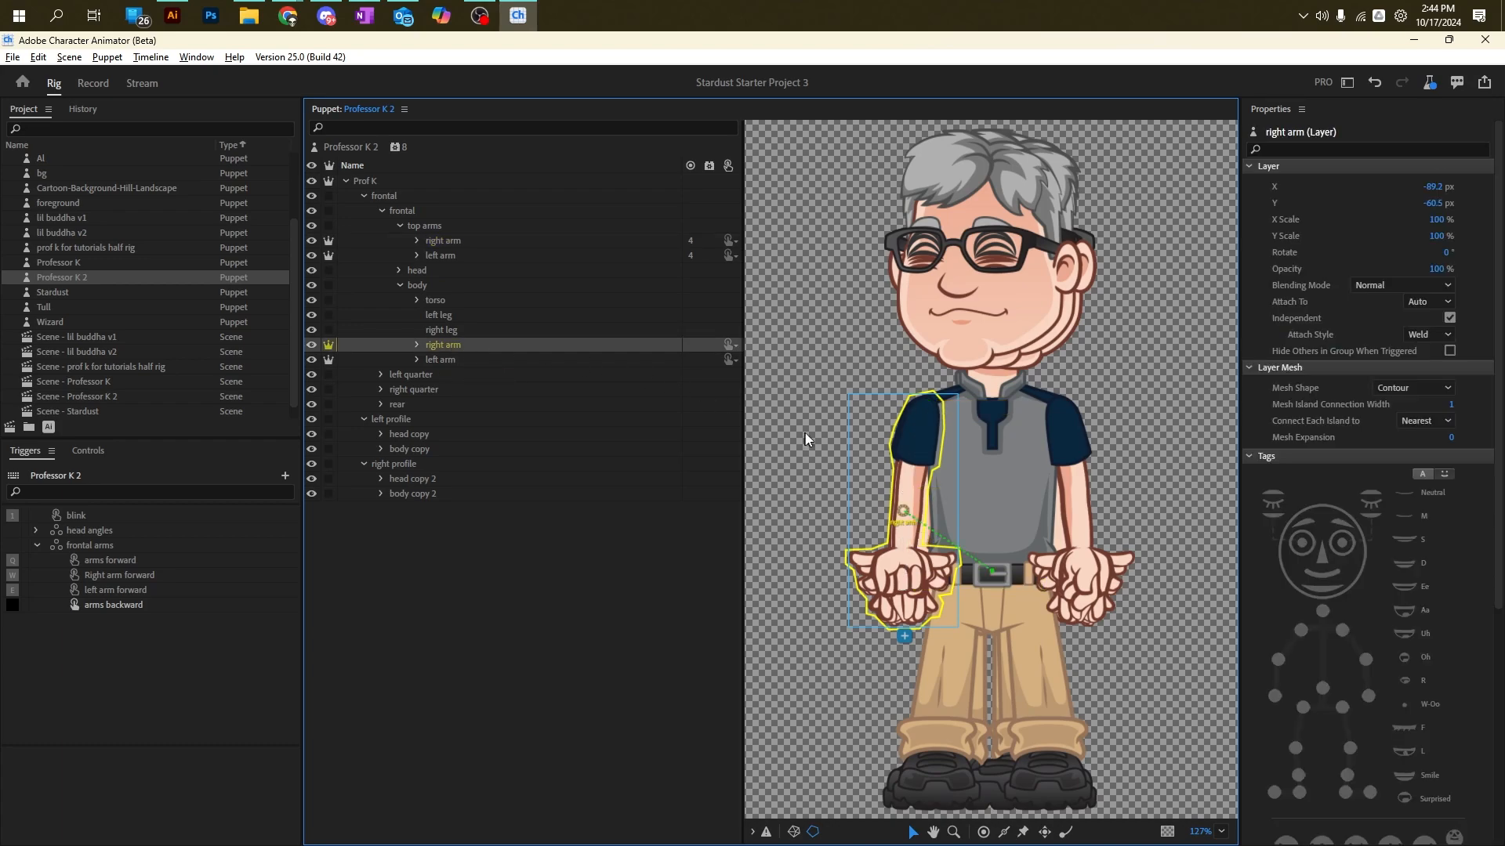
pyautogui.moveTo(904, 510); pyautogui.dragTo(931, 414)
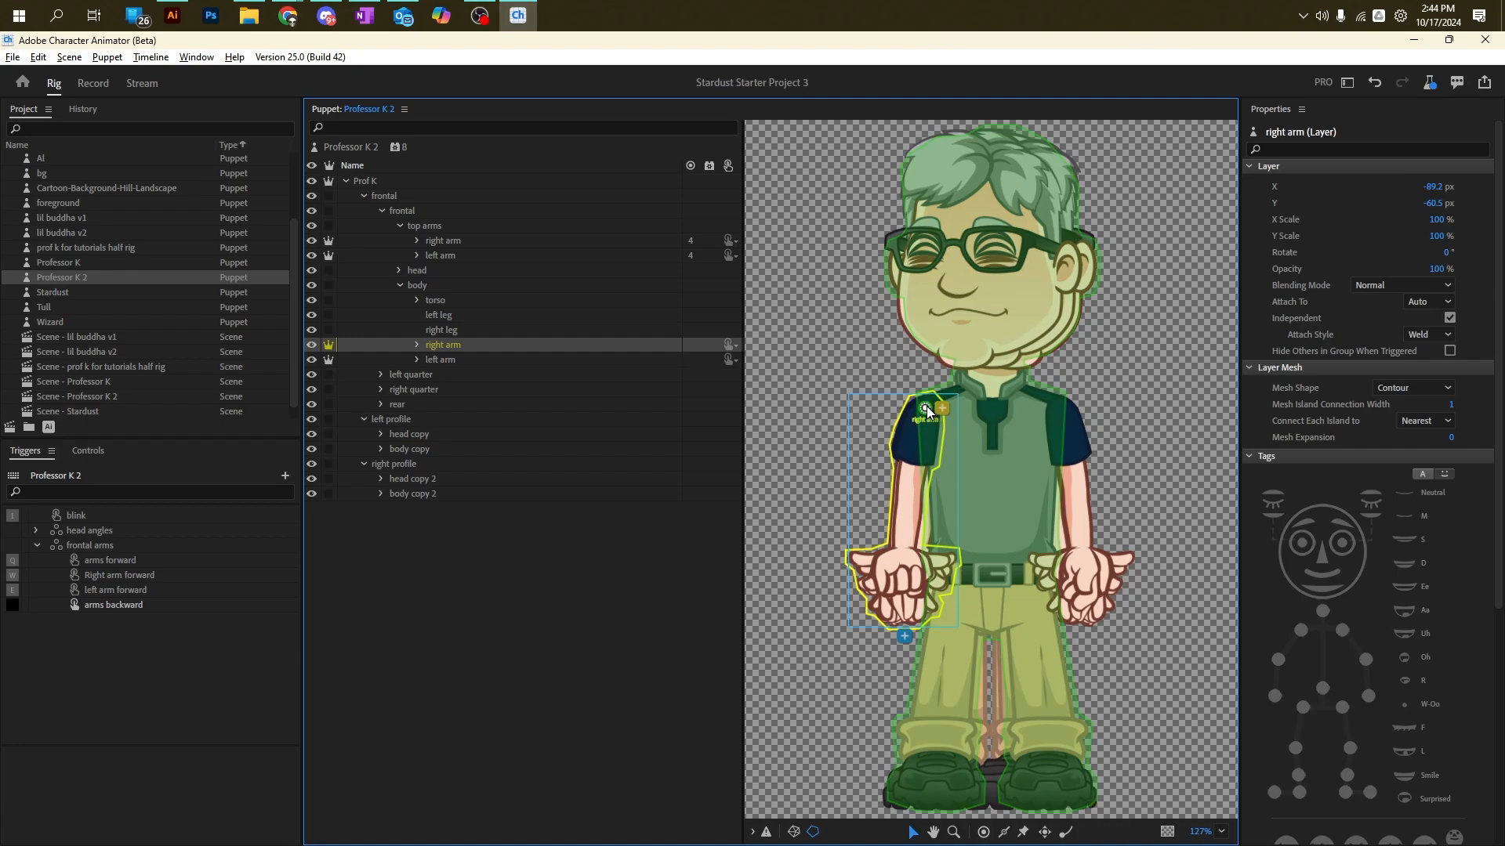
pyautogui.moveTo(925, 402); pyautogui.dragTo(927, 405)
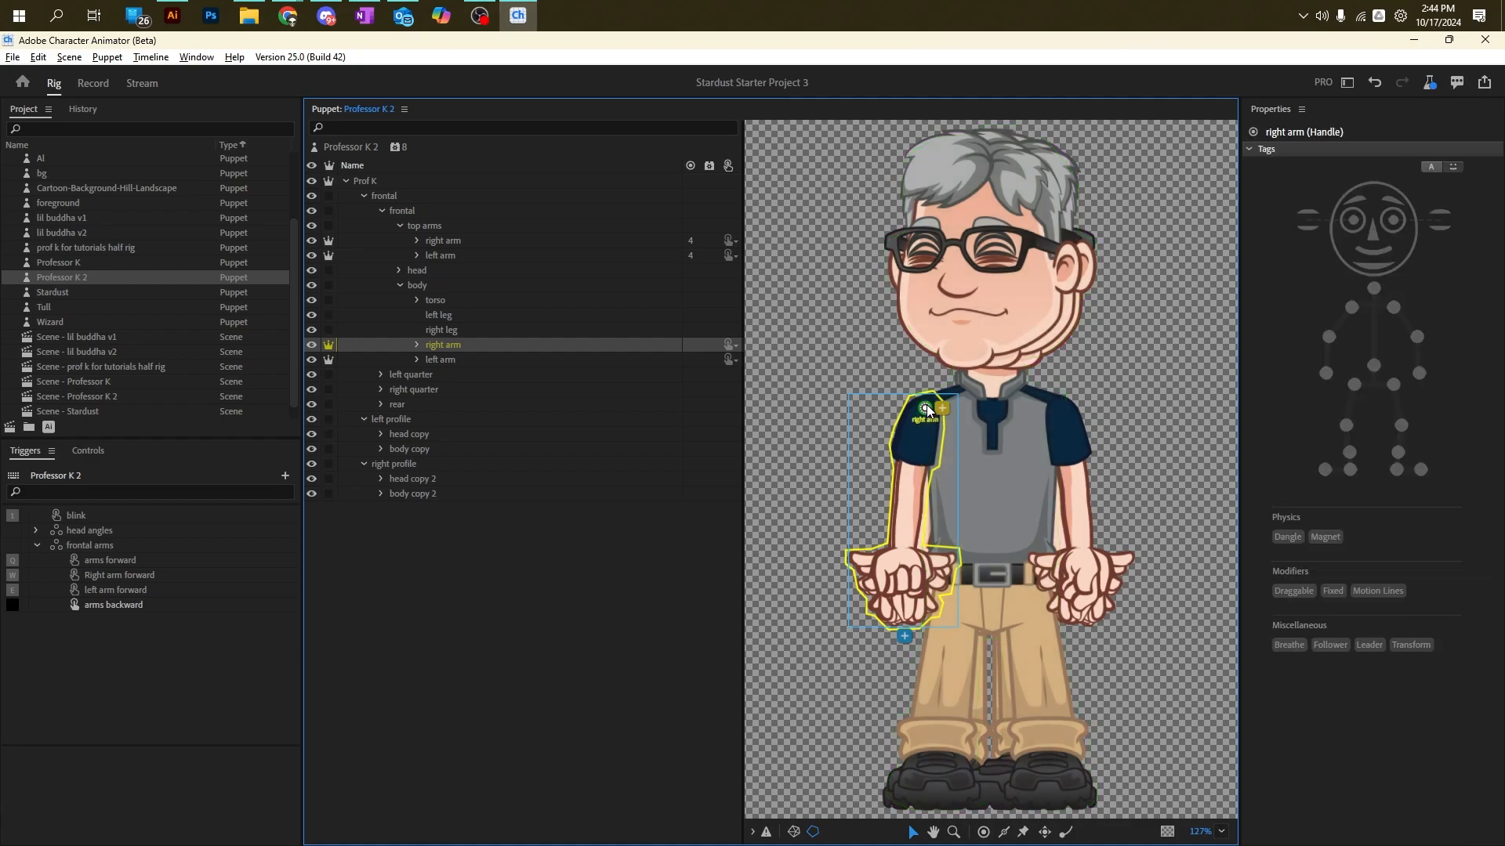
pyautogui.click(1353, 310)
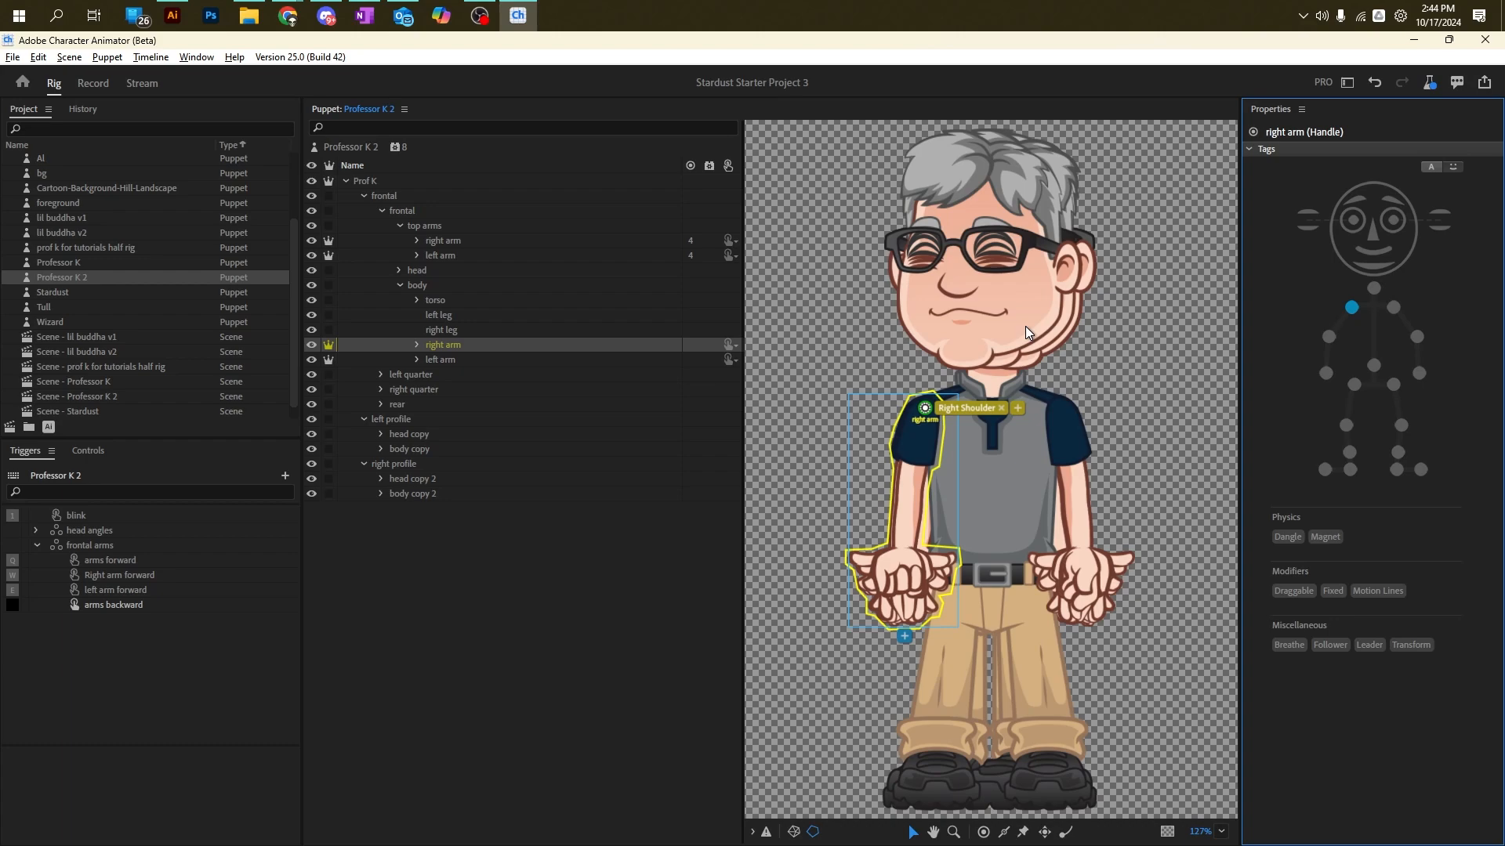
# Step: Paste the four copied elbow, wrist and stick handles onto the frontal body's right arm
pyautogui.click(924, 406)
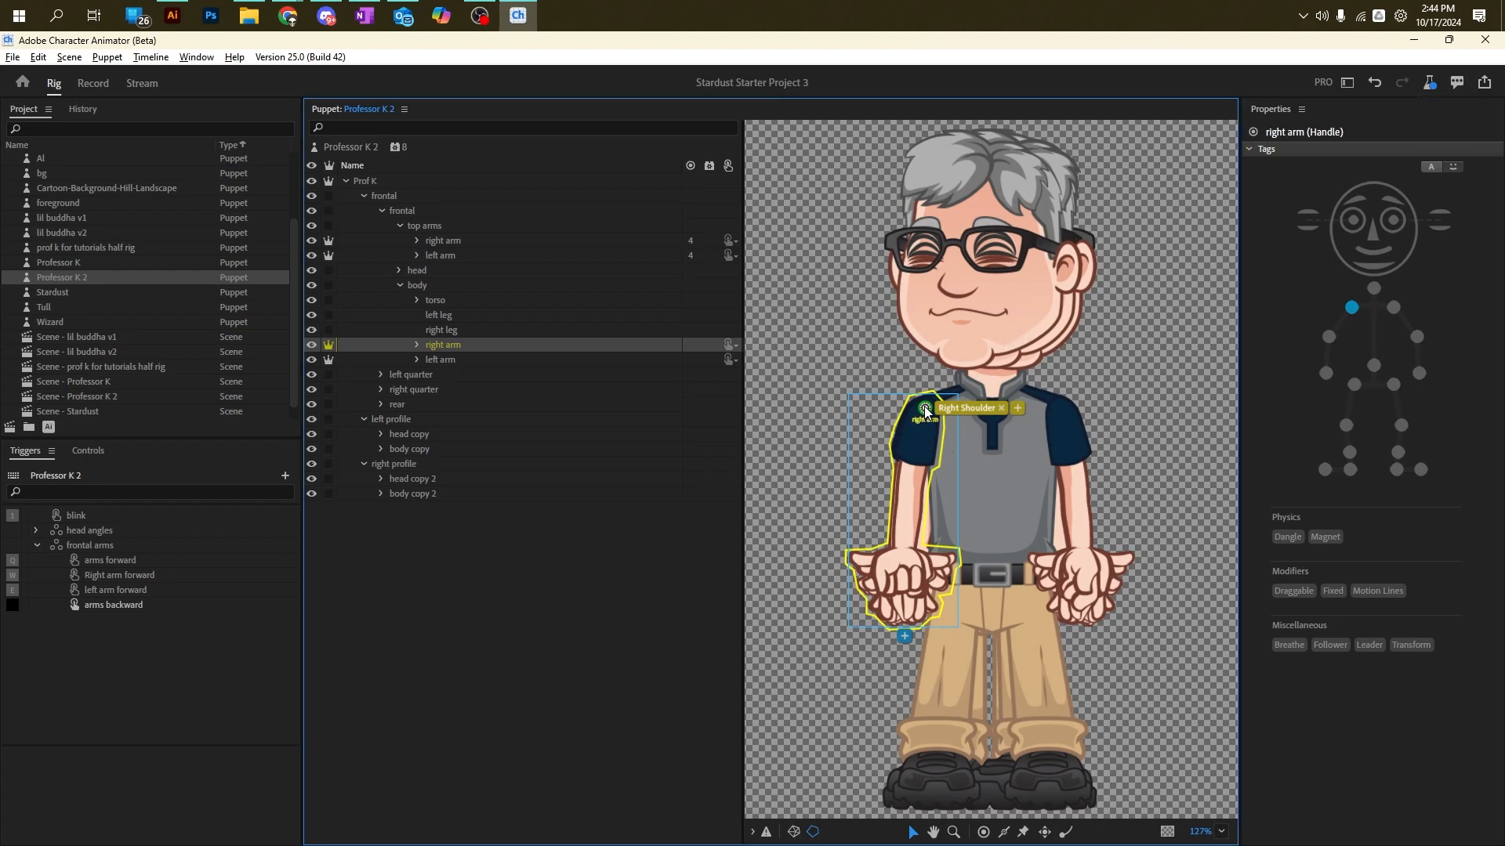
pyautogui.hotkey('ctrl', 'v')
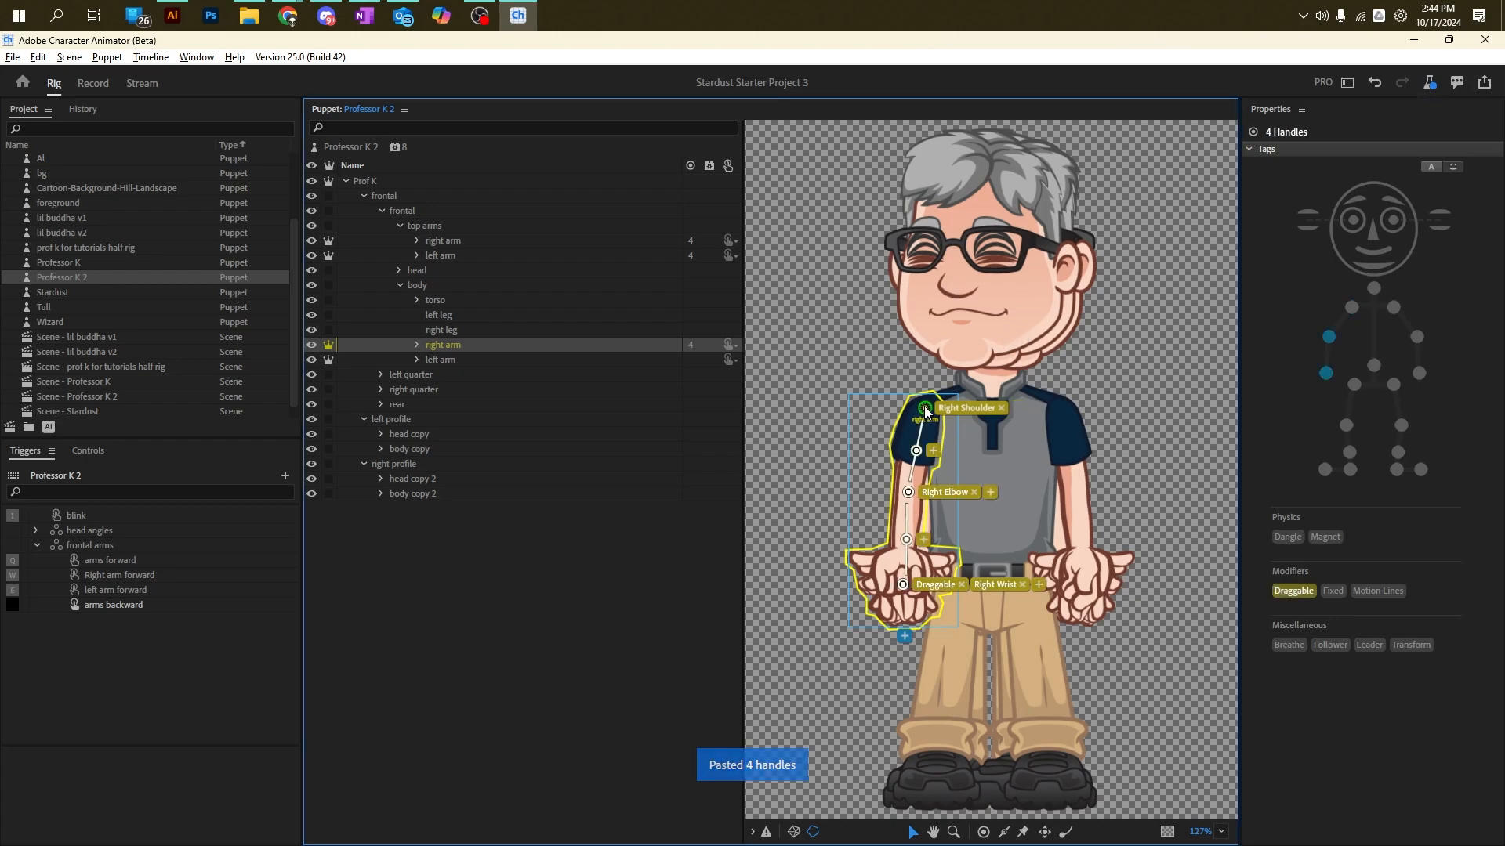
pyautogui.click(39, 57)
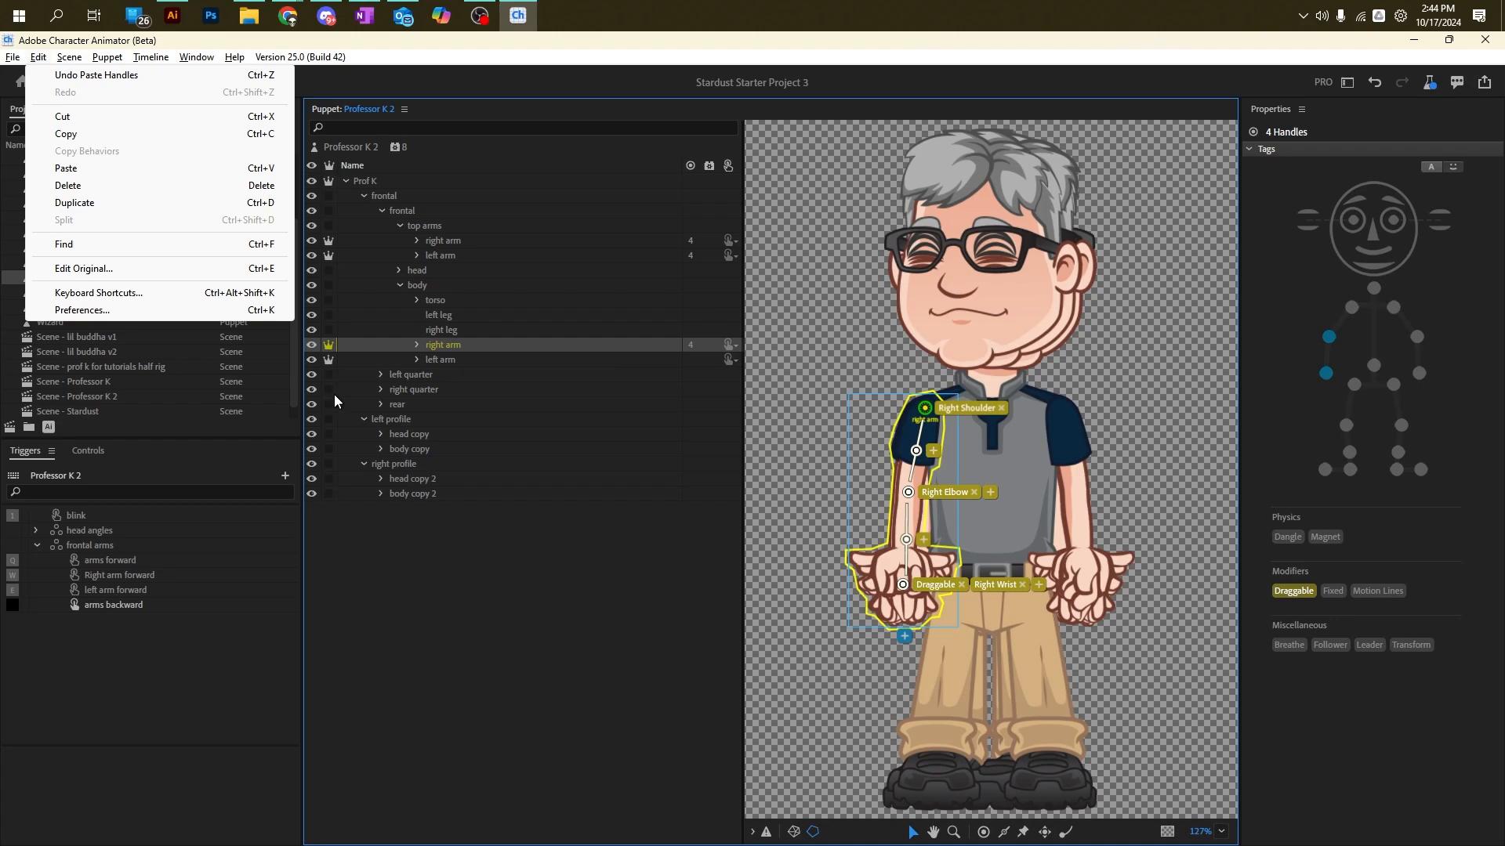
# Step: Tag the left quarter body's right arm handle Right Shoulder and paste the four copied handles onto that arm
pyautogui.click(381, 375)
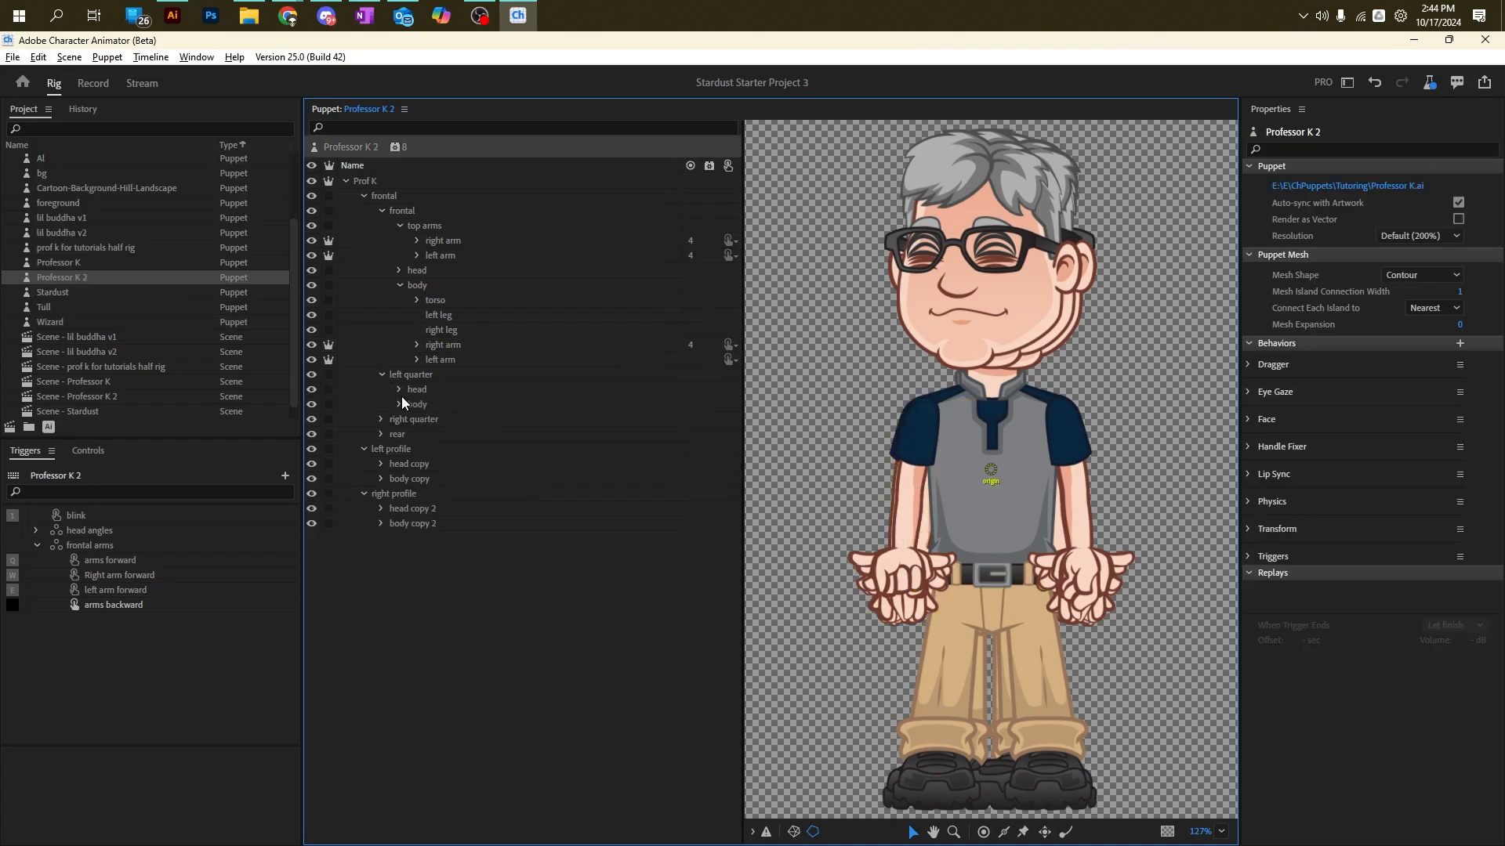
pyautogui.click(400, 404)
pyautogui.click(443, 479)
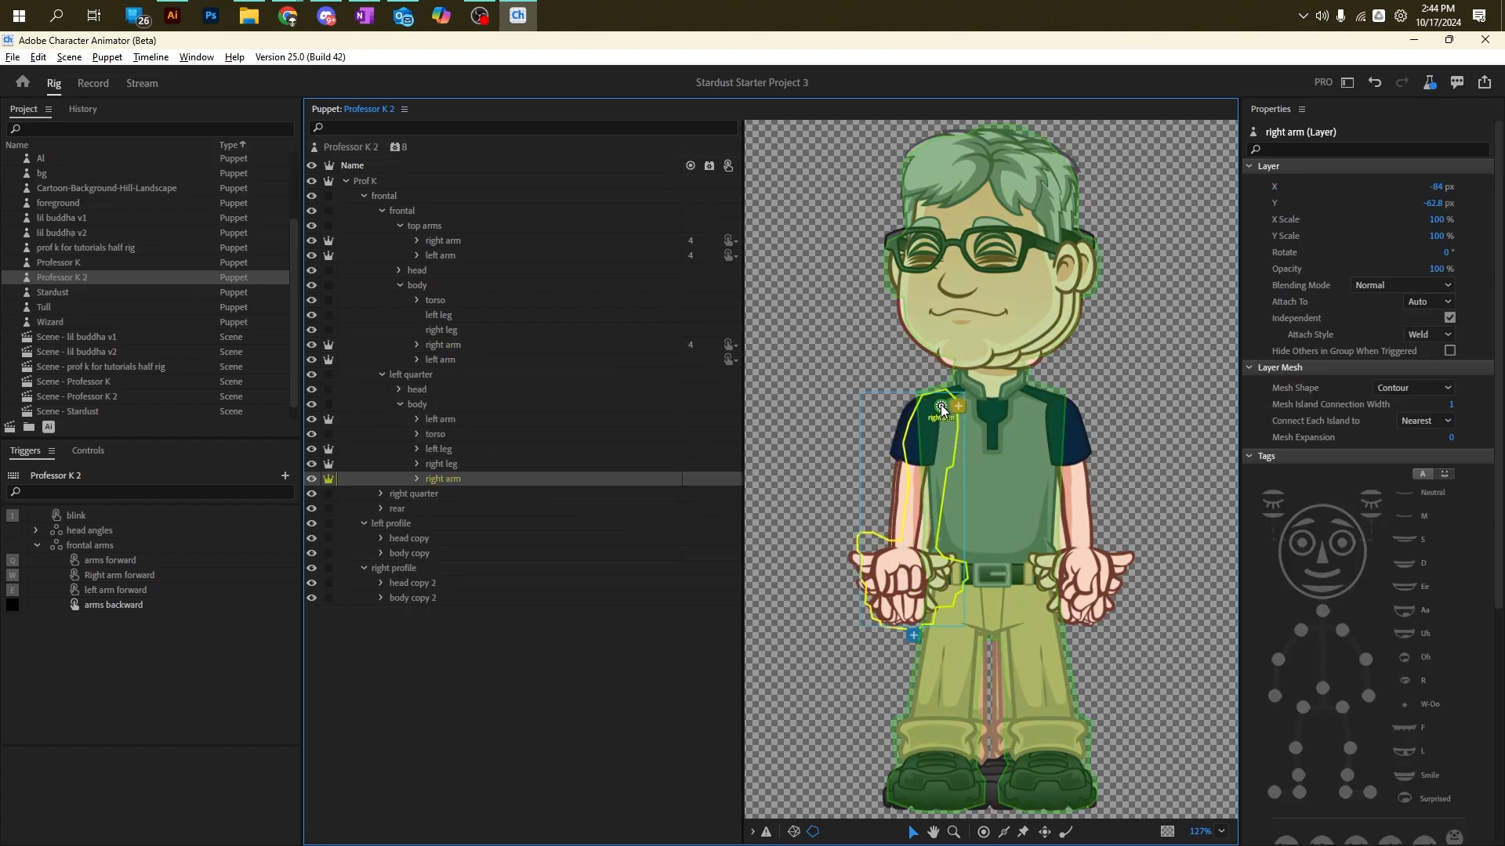
pyautogui.click(1351, 307)
pyautogui.click(418, 478)
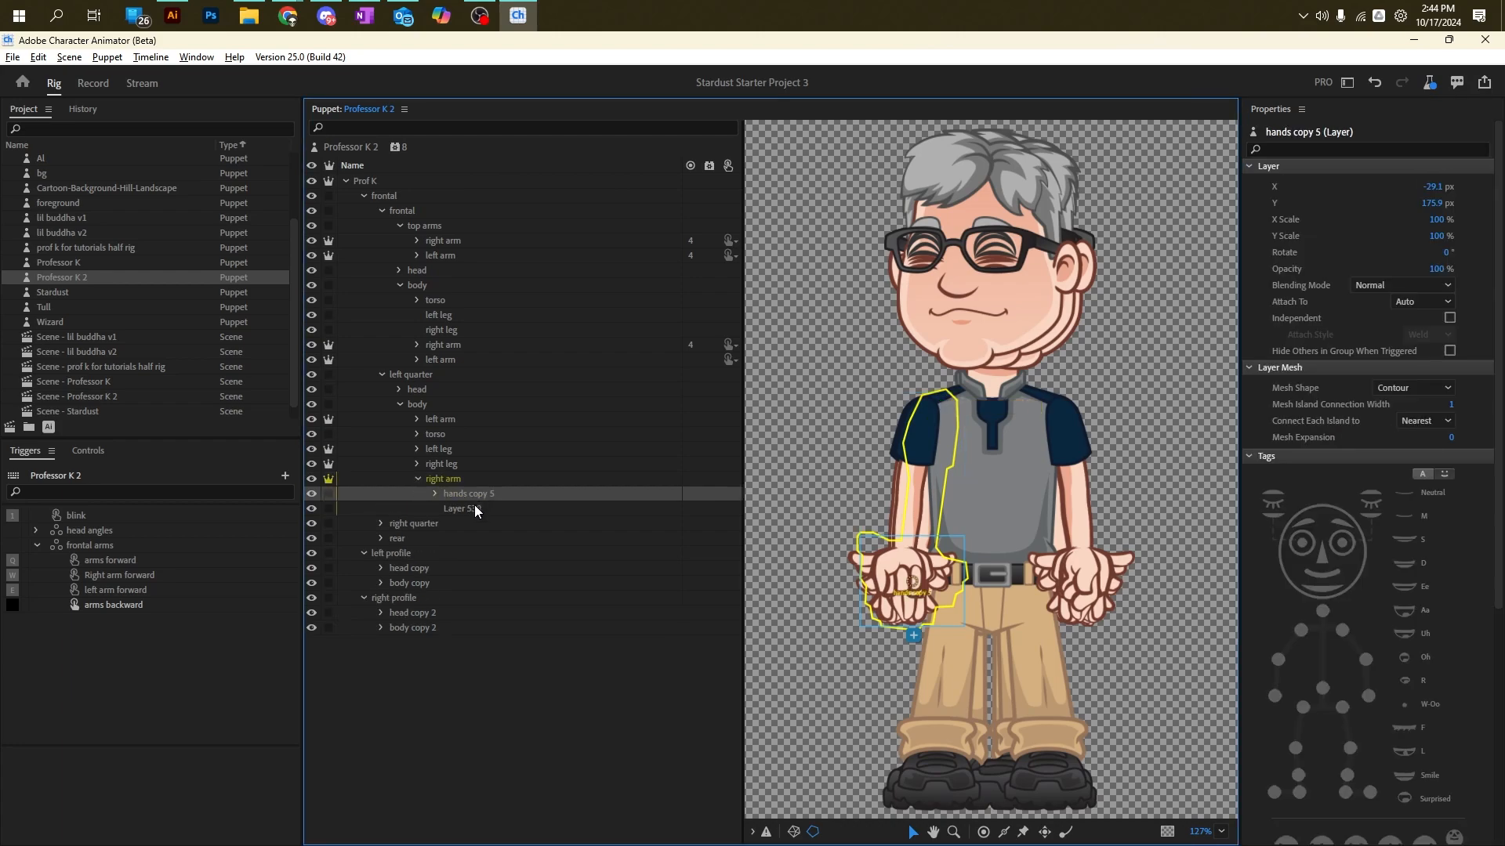
pyautogui.click(418, 479)
pyautogui.hotkey('ctrl', 'v')
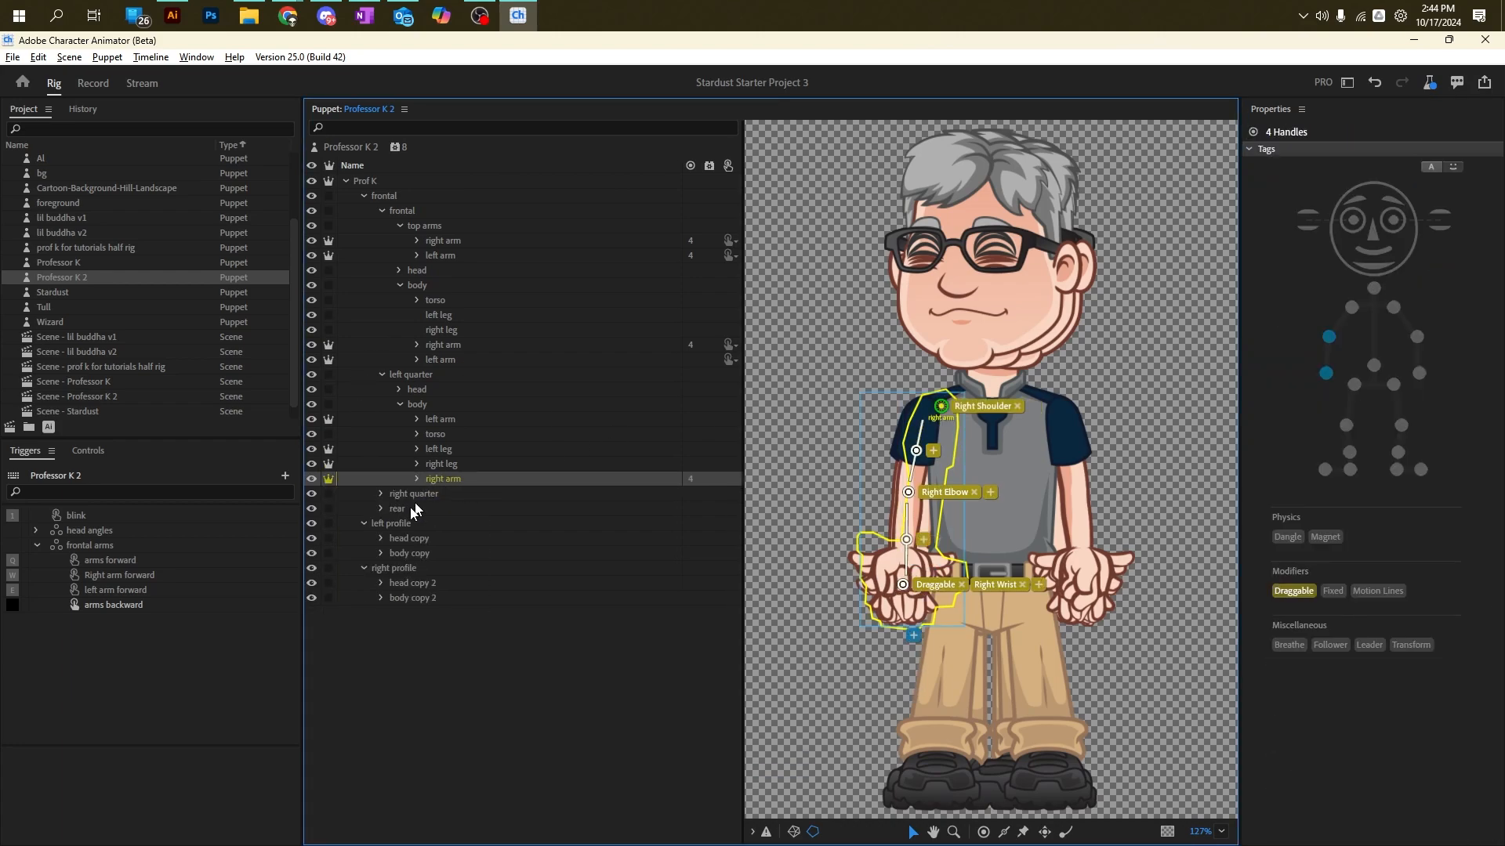
# Step: Try tagging the right quarter body's right arm handle Right Shoulder and pasting the four copied handles onto it
pyautogui.click(381, 494)
pyautogui.click(397, 510)
pyautogui.click(400, 523)
pyautogui.click(440, 538)
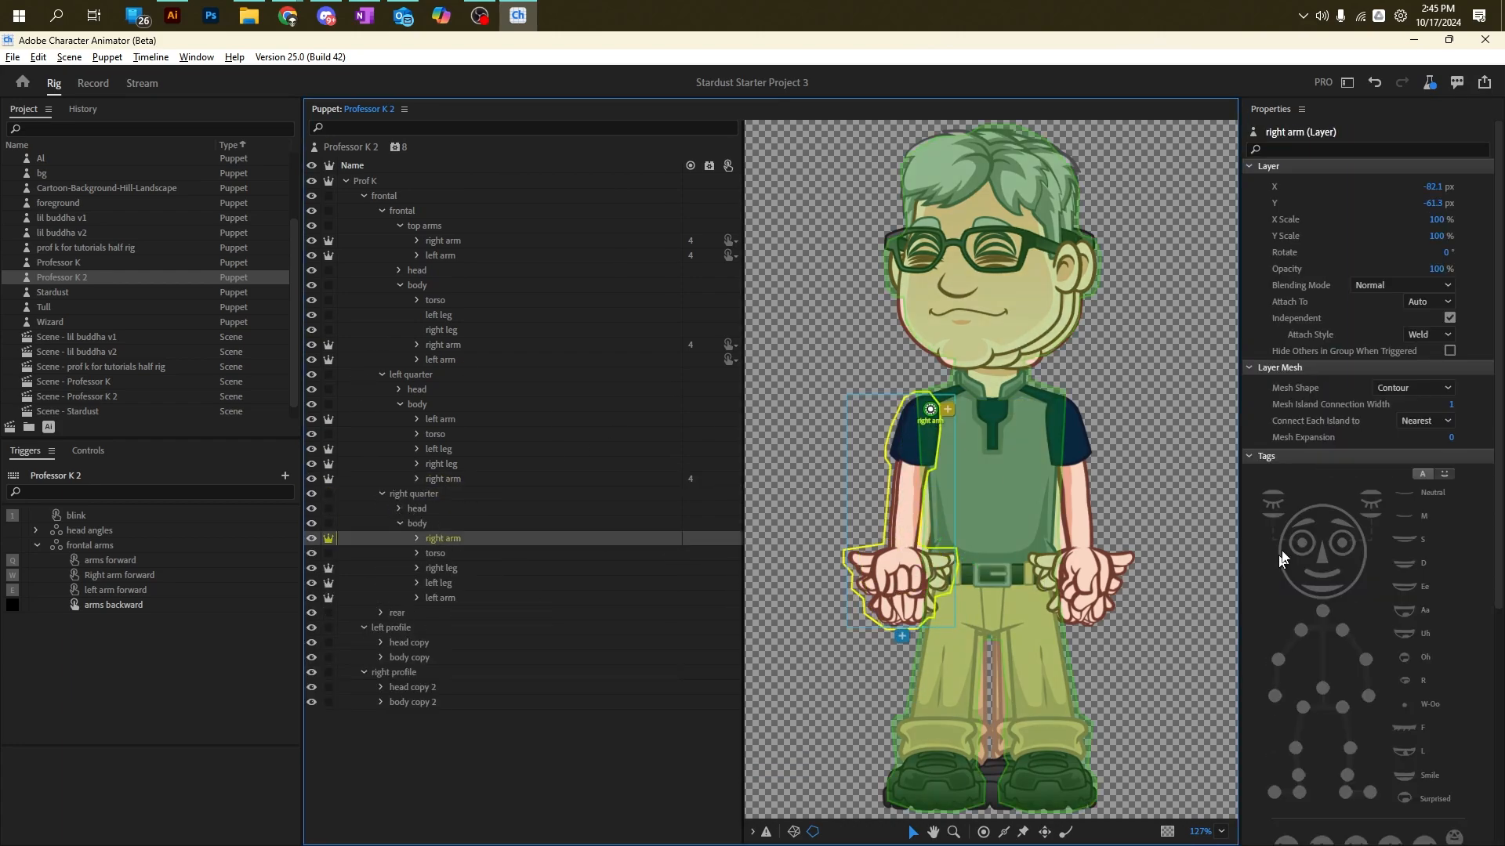
pyautogui.click(1355, 307)
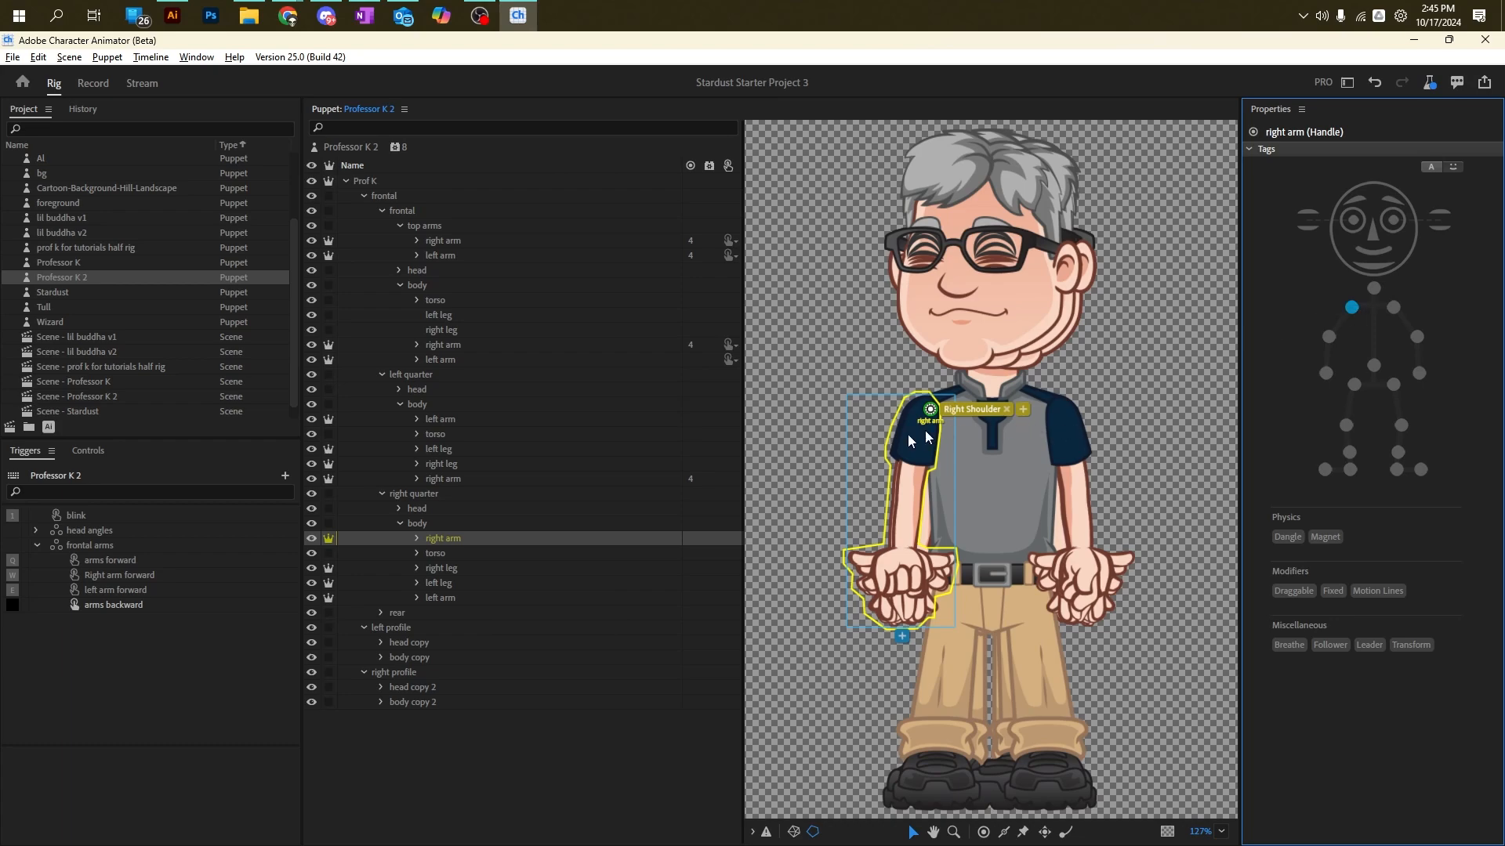
pyautogui.click(445, 543)
pyautogui.hotkey('ctrl', 'v')
# Step: Try pasting the four copied handles onto the rear body's right arm and retagging them as Left Elbow
pyautogui.click(381, 613)
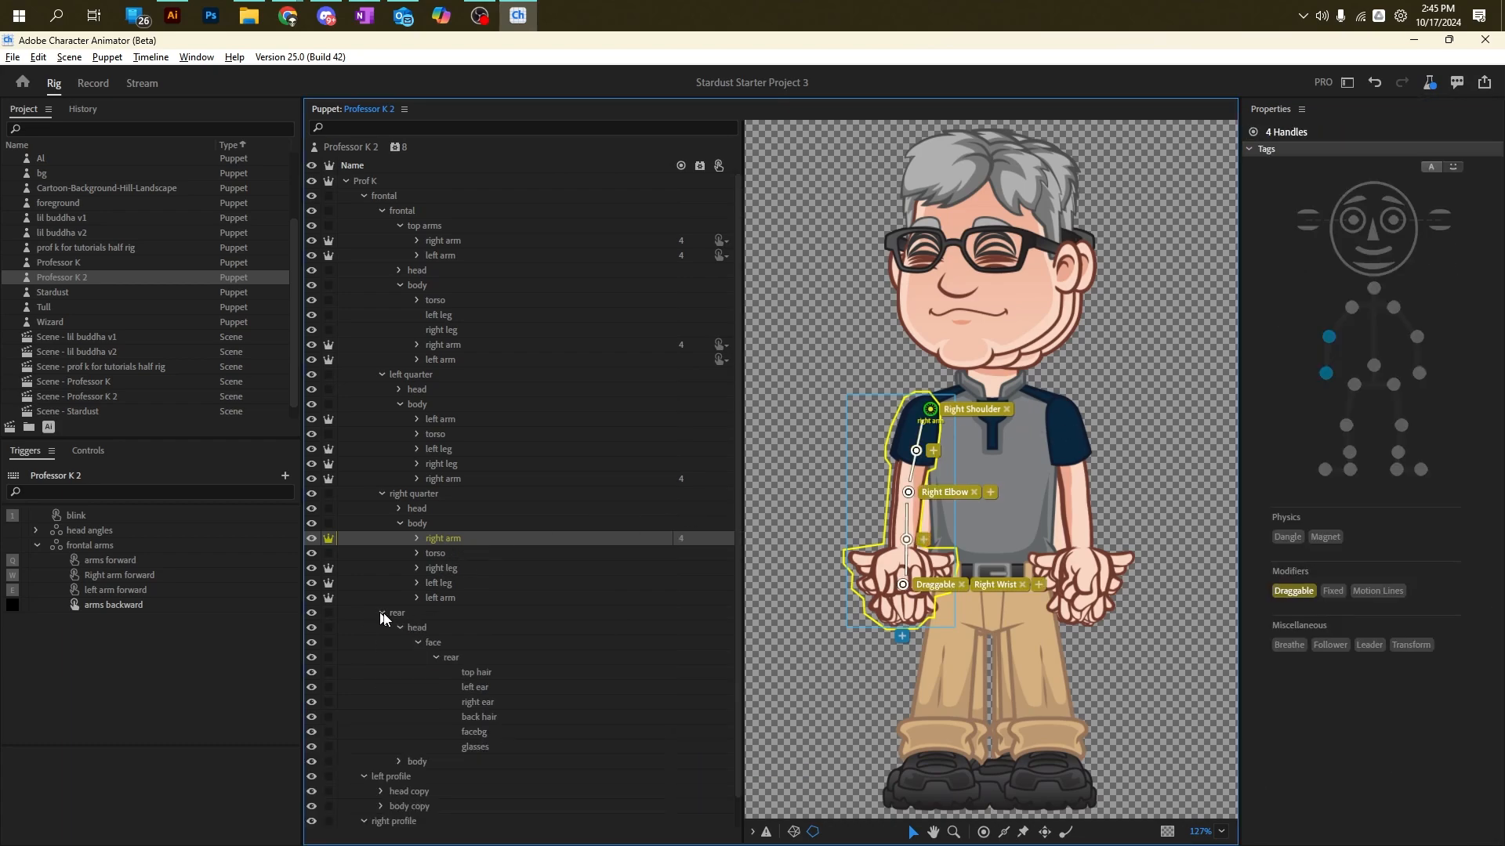
pyautogui.click(400, 628)
pyautogui.click(400, 643)
pyautogui.click(443, 673)
pyautogui.click(440, 657)
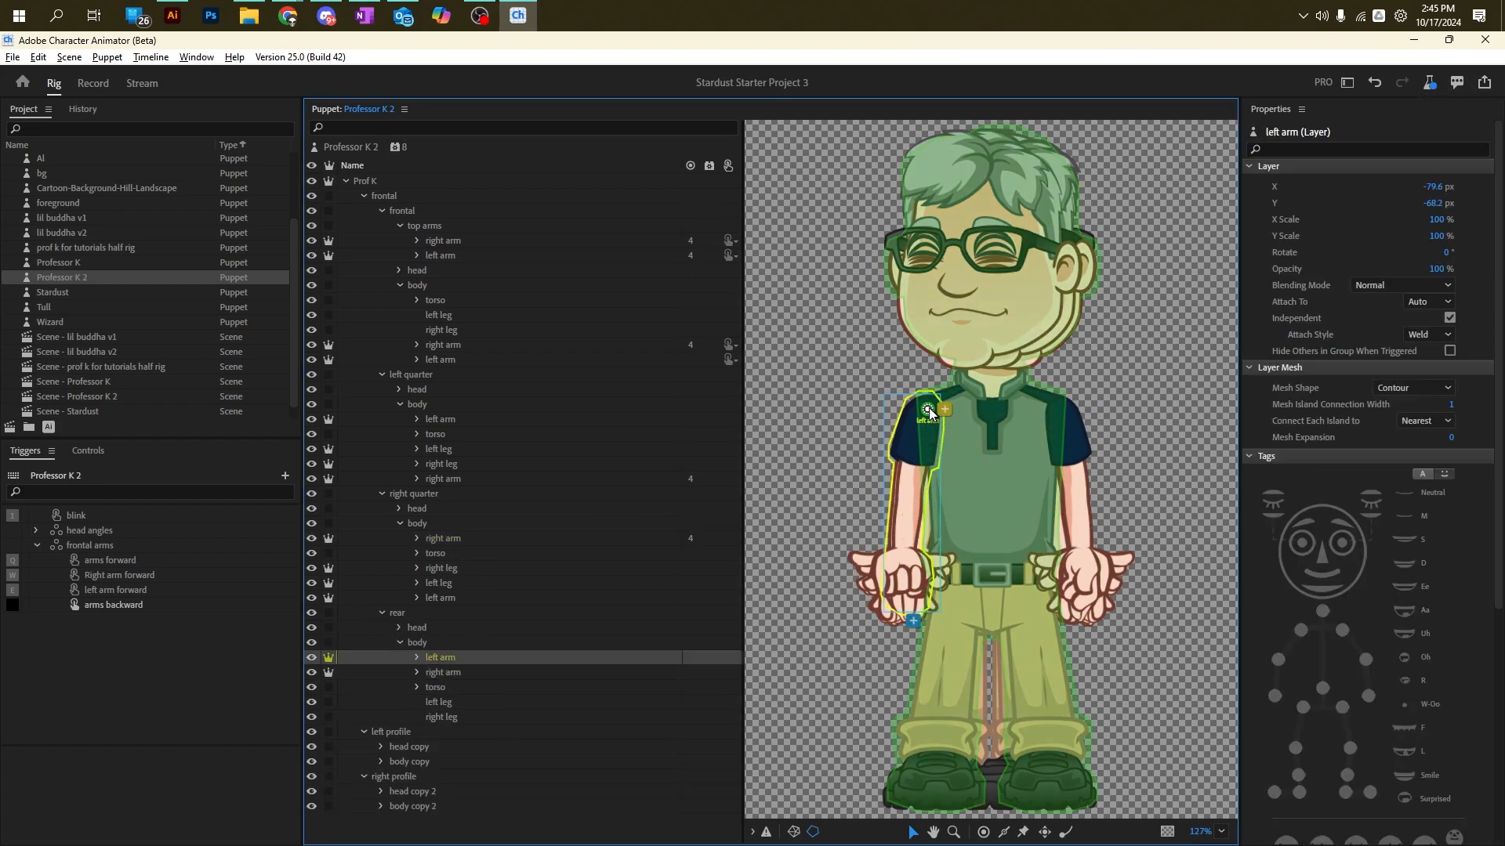
pyautogui.click(440, 673)
pyautogui.hotkey('ctrl', 'v')
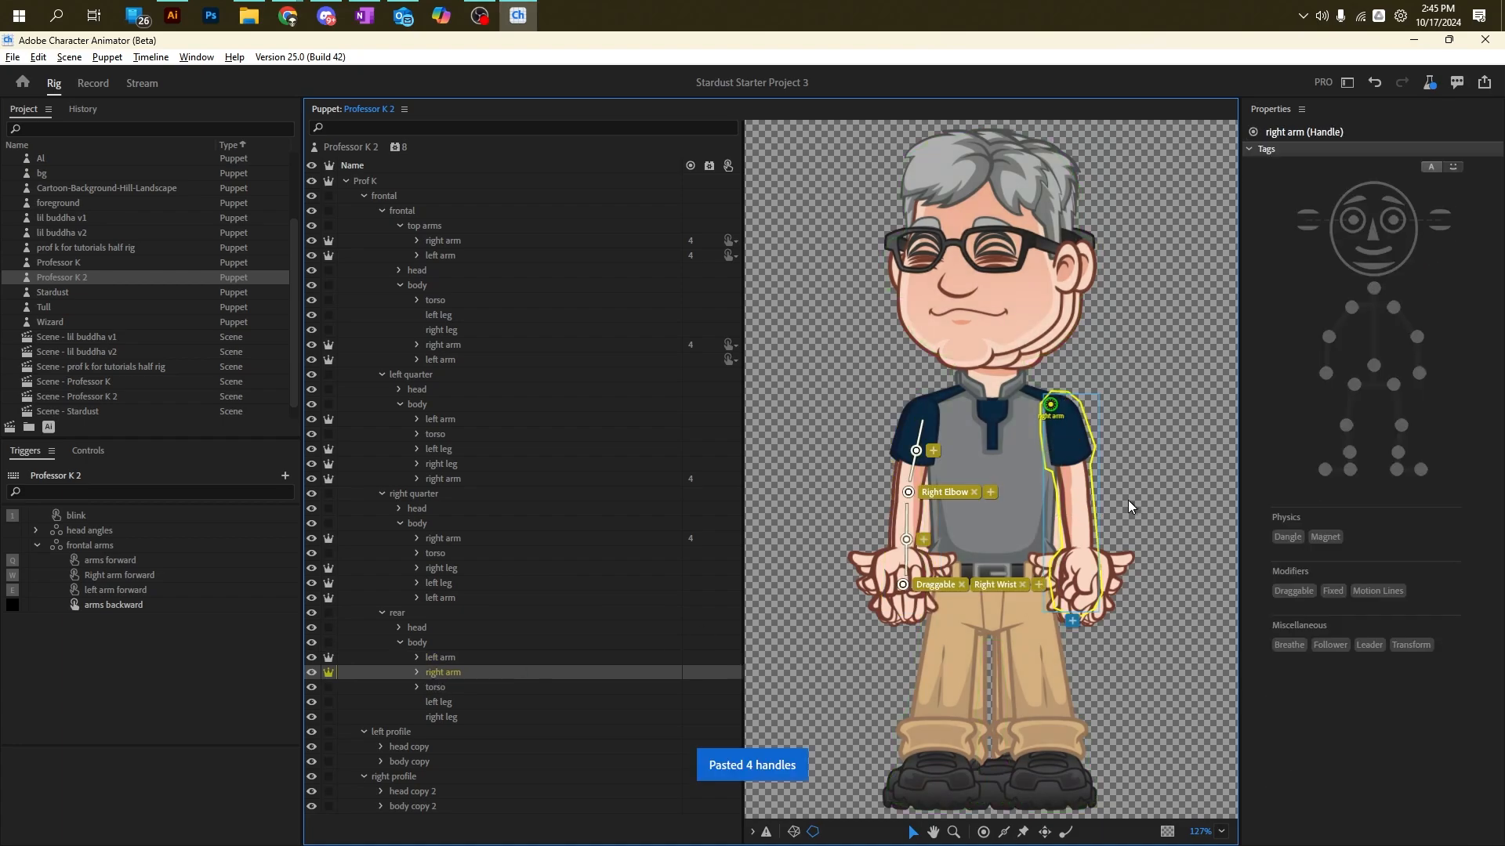
pyautogui.click(1417, 336)
# Step: Undo the handle pasting and tagging on the rear body's right arm and the right quarter body's right arm
pyautogui.hotkey('ctrl', 'z')
pyautogui.hotkey('ctrl', 'z')
pyautogui.hotkey('ctrl', 'z')
pyautogui.hotkey('ctrl', 'z')
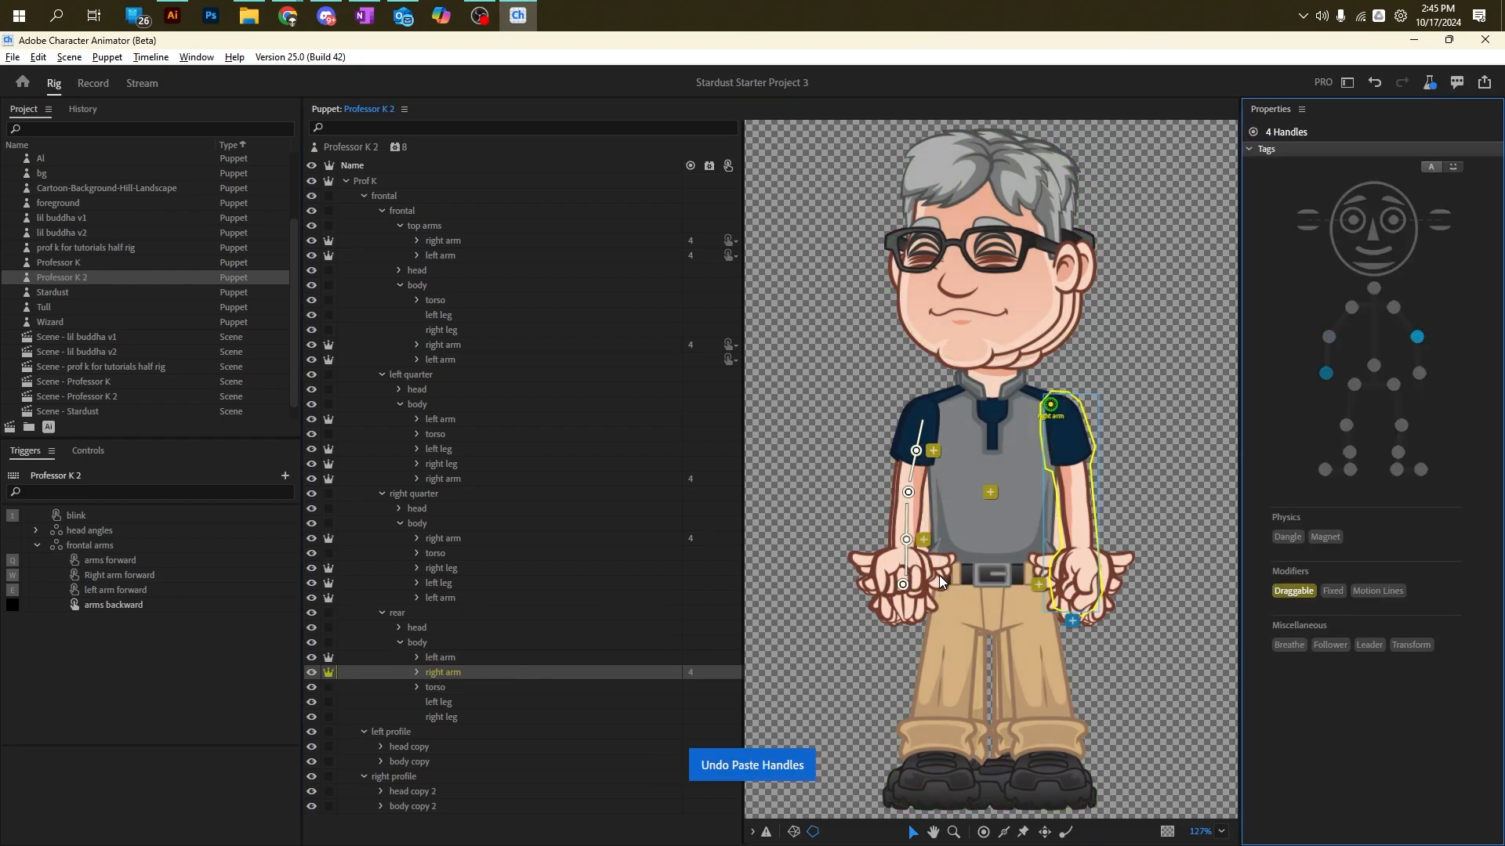
pyautogui.click(381, 657)
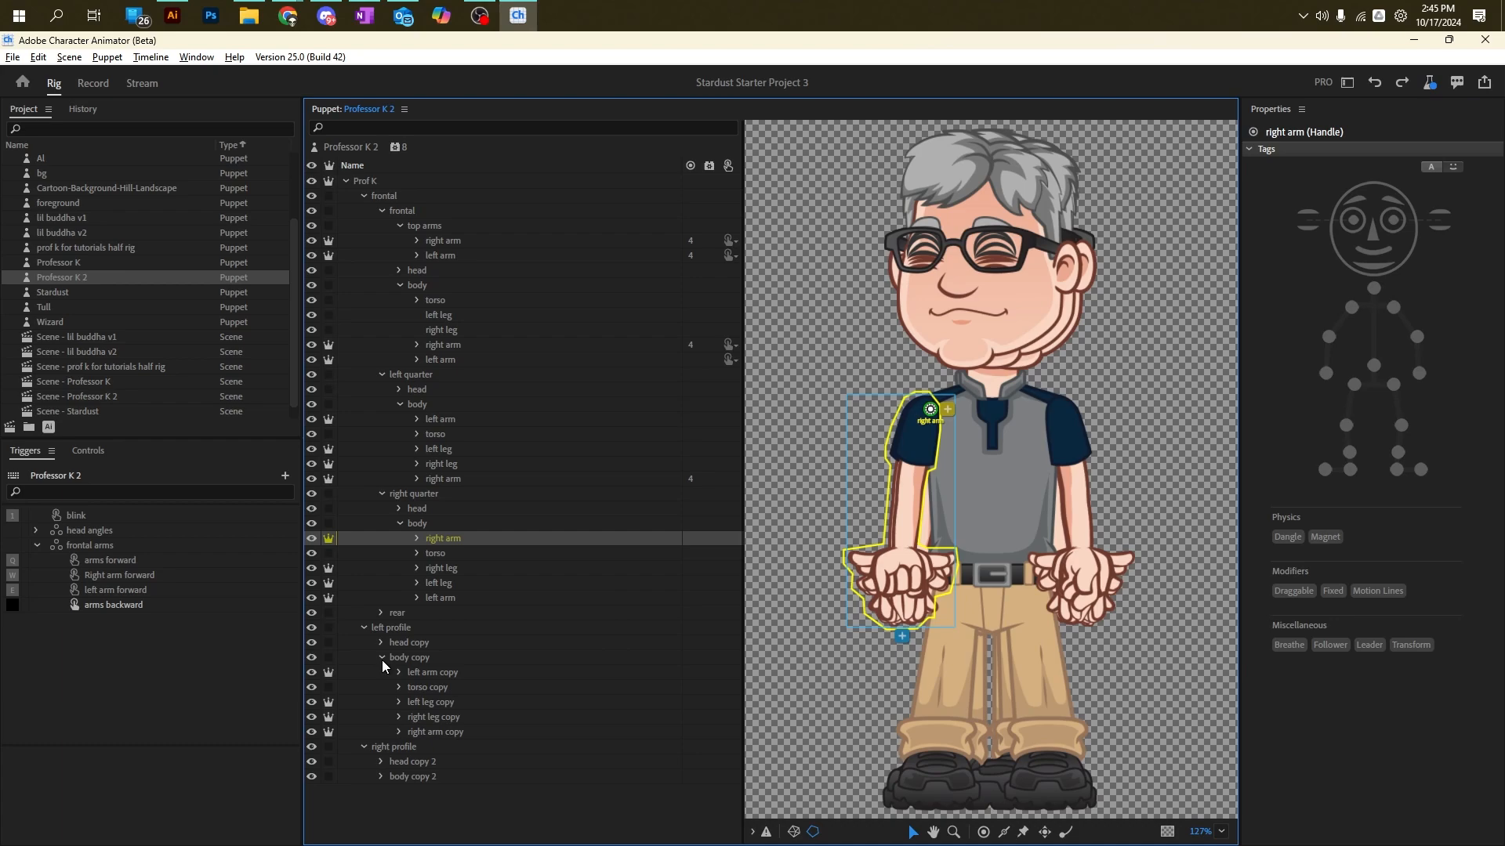
pyautogui.click(381, 657)
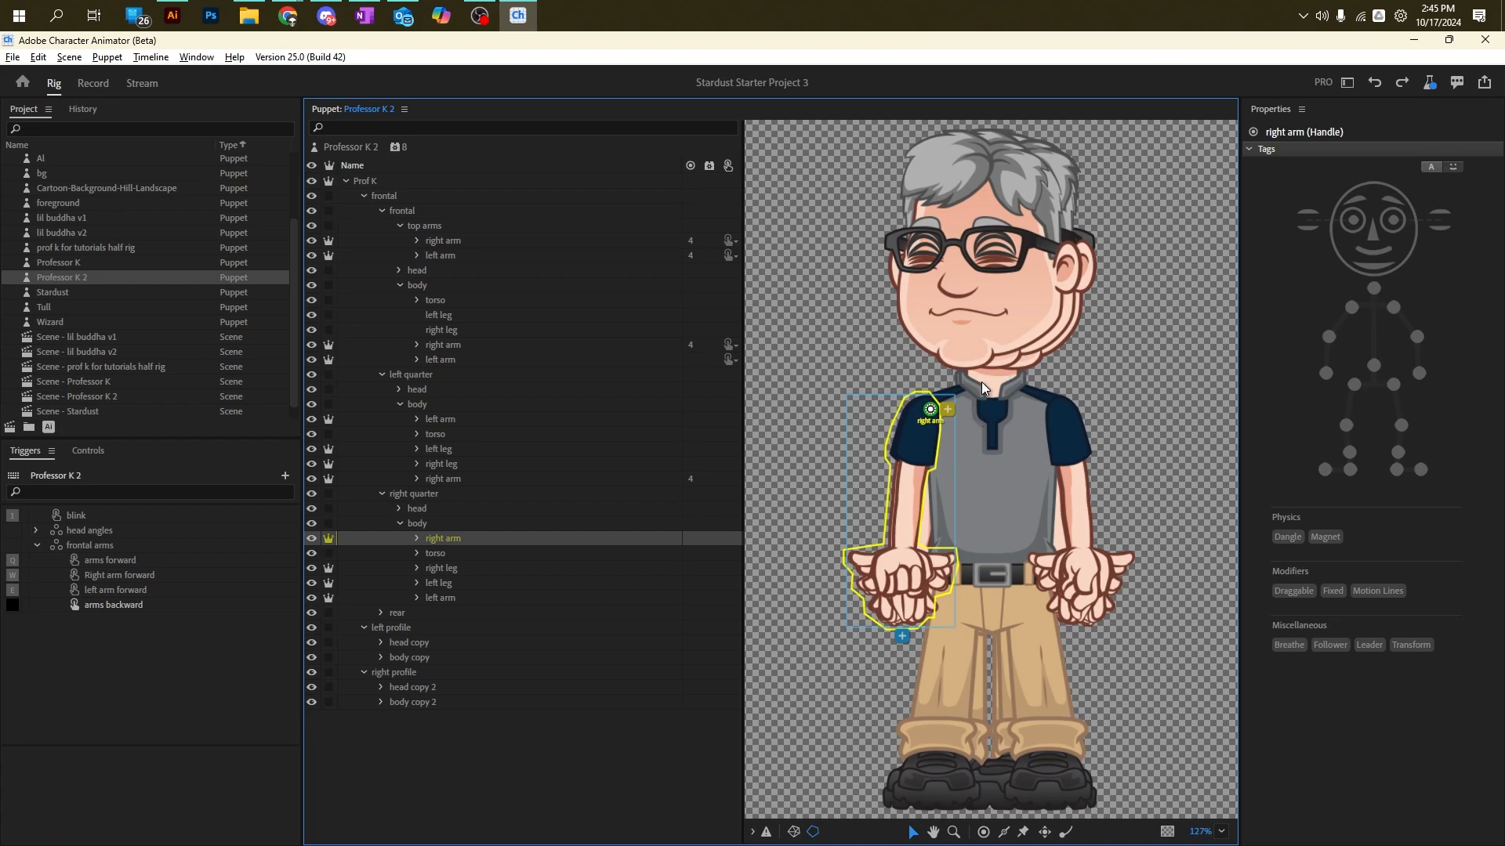
pyautogui.click(432, 378)
pyautogui.click(453, 421)
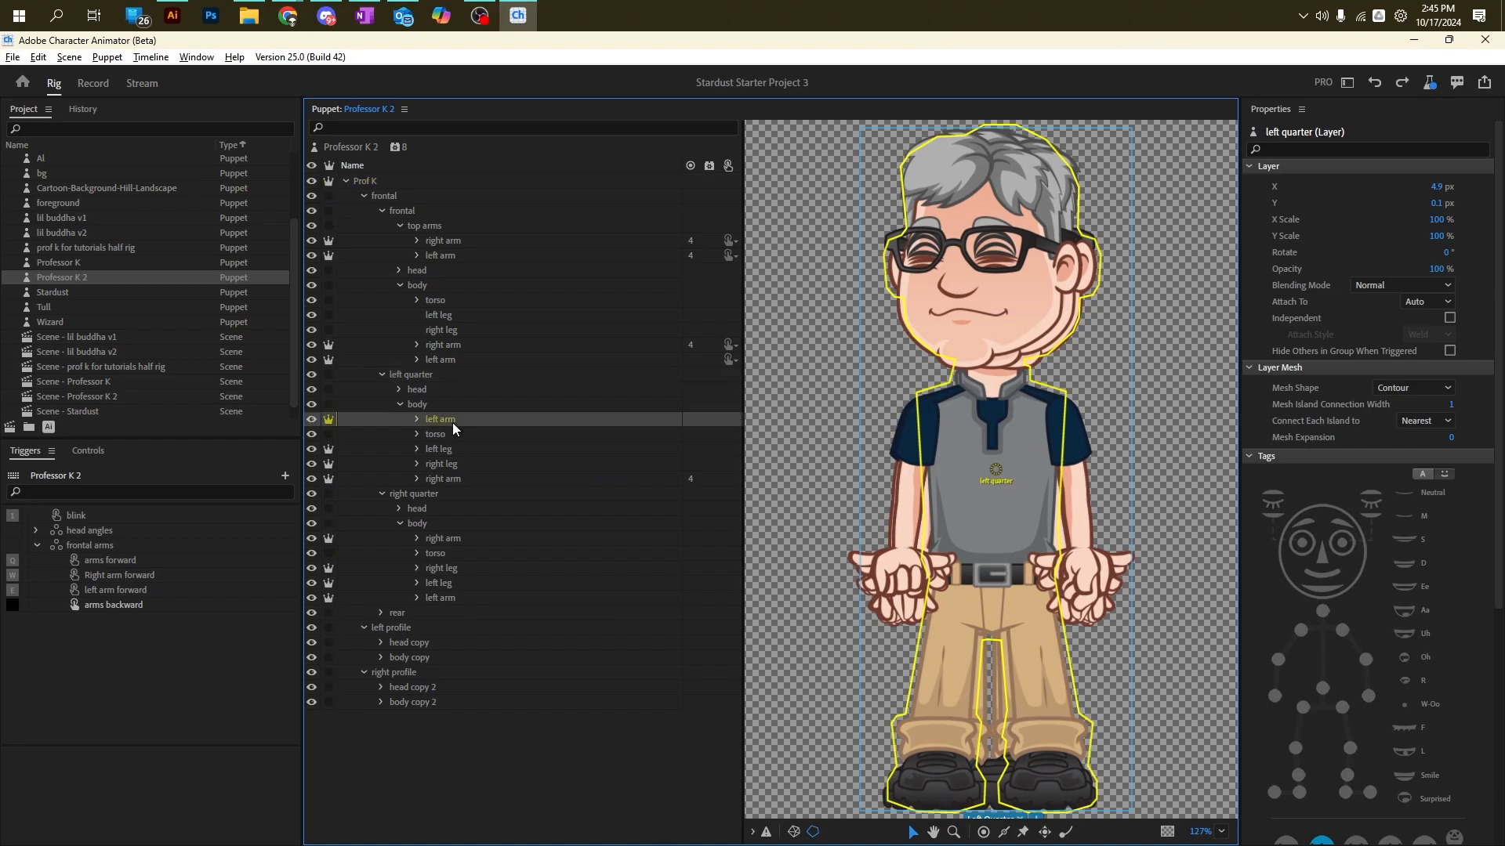
pyautogui.click(453, 479)
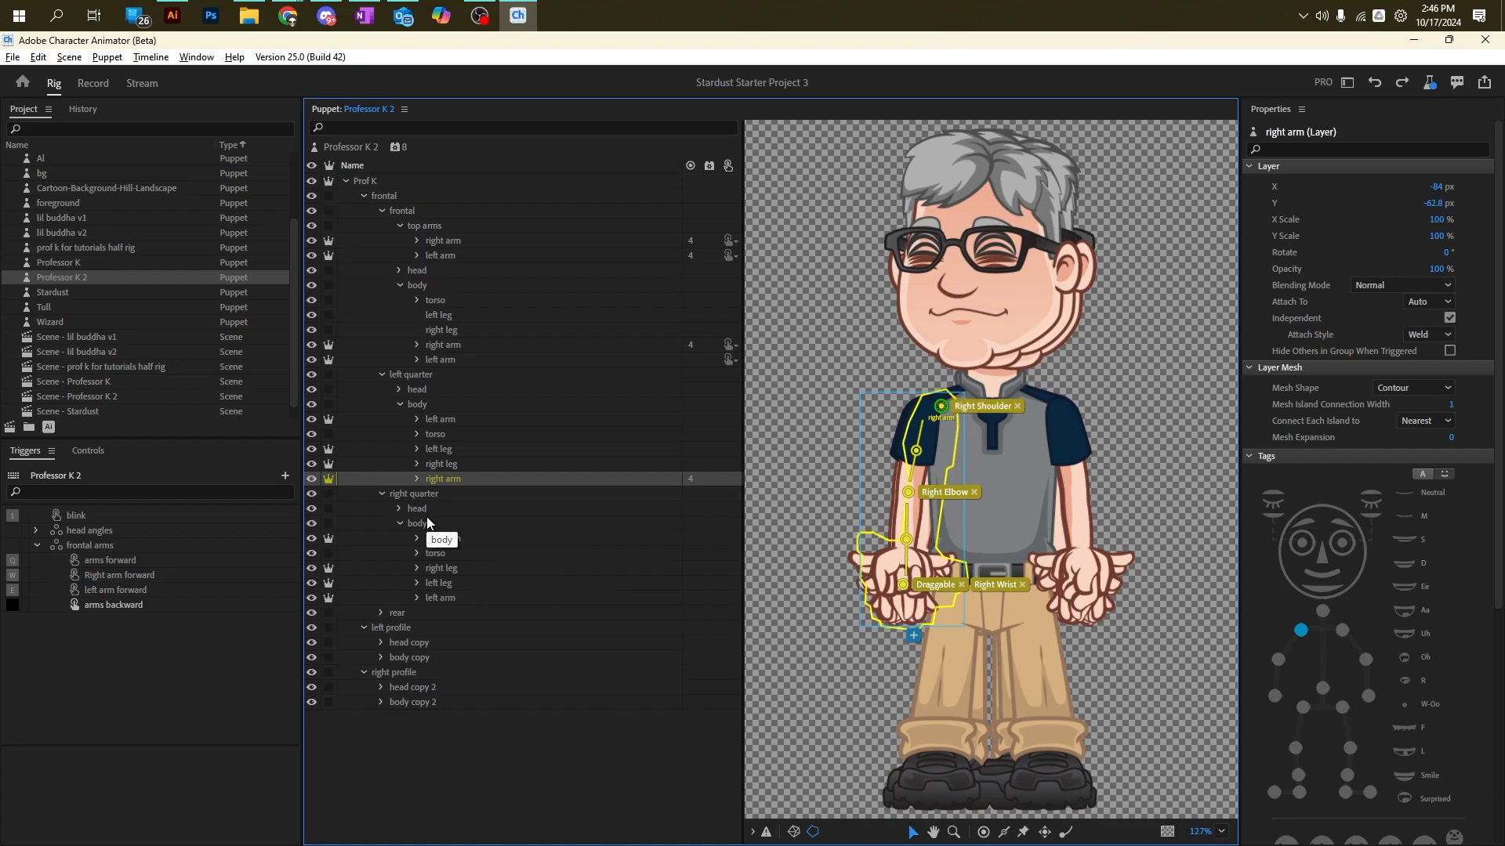
pyautogui.click(398, 615)
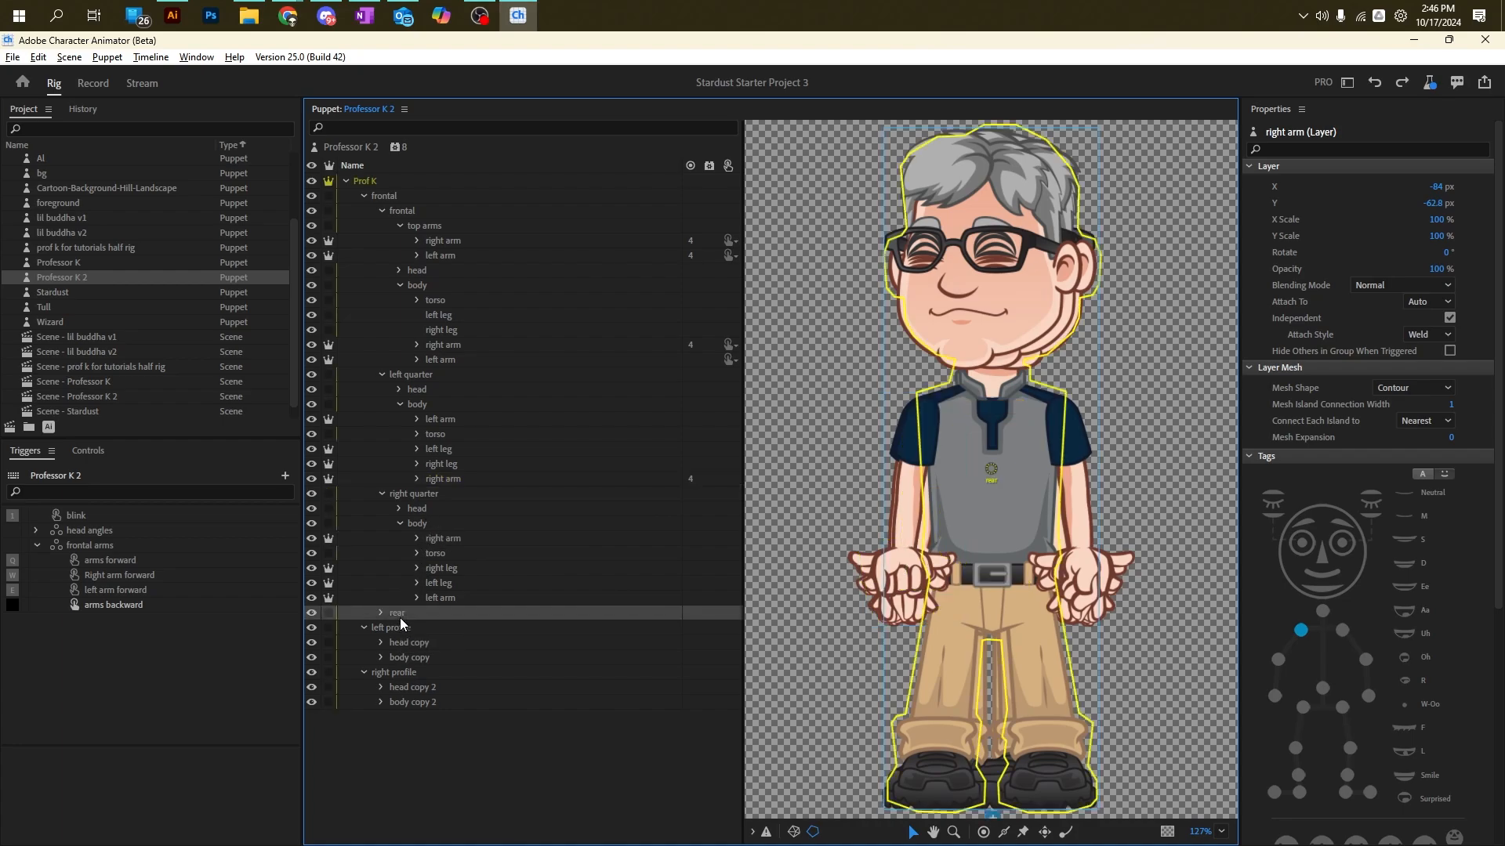
# Step: Collapse the frontal, left quarter and right quarter view groups and hide all three, leaving the rear view displayed
pyautogui.click(363, 196)
pyautogui.click(364, 197)
pyautogui.click(380, 212)
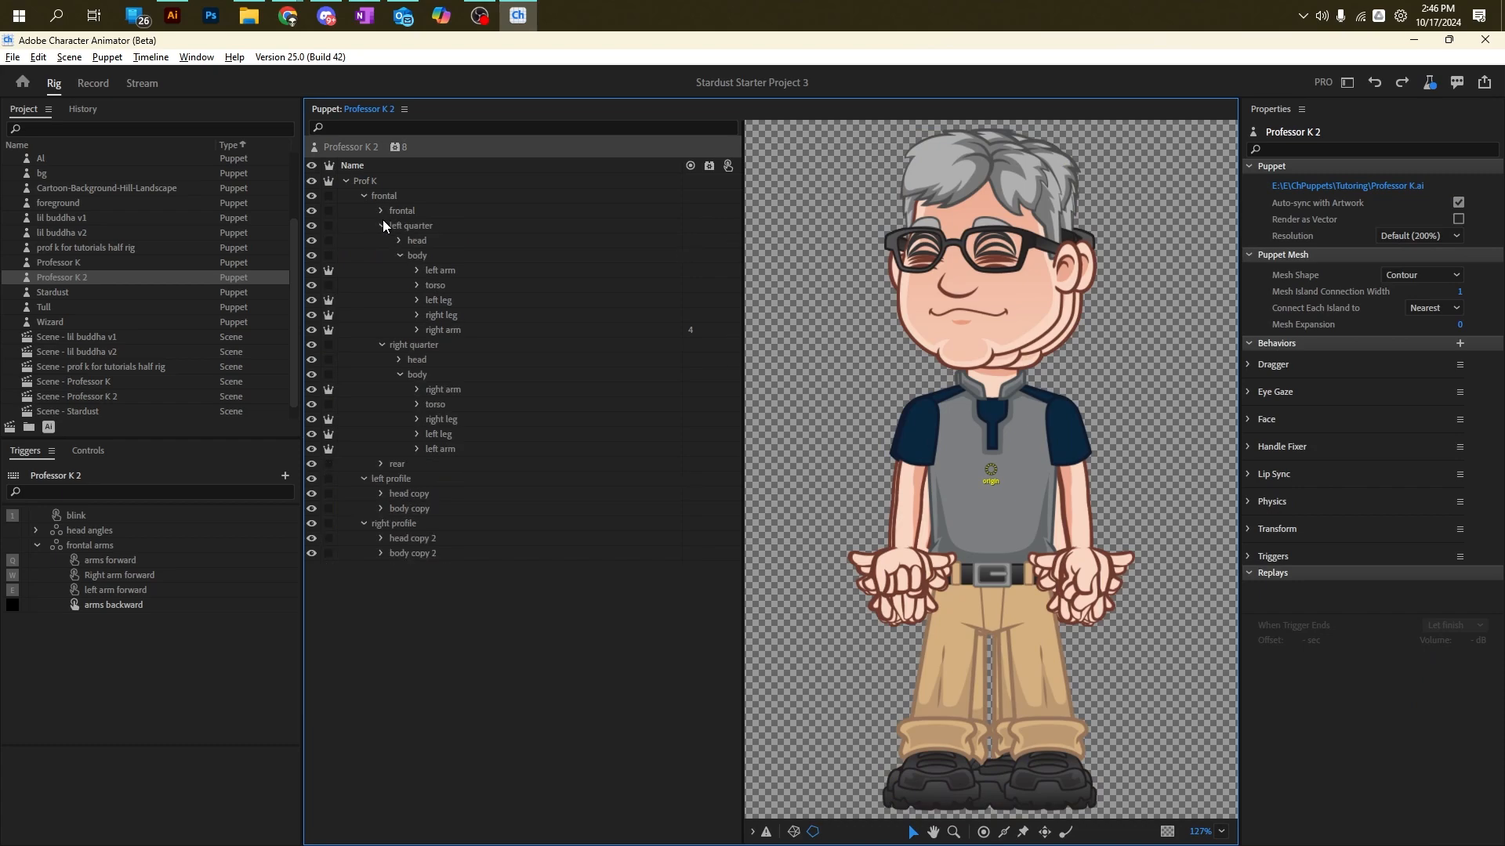
pyautogui.click(380, 226)
pyautogui.click(380, 240)
pyautogui.click(312, 240)
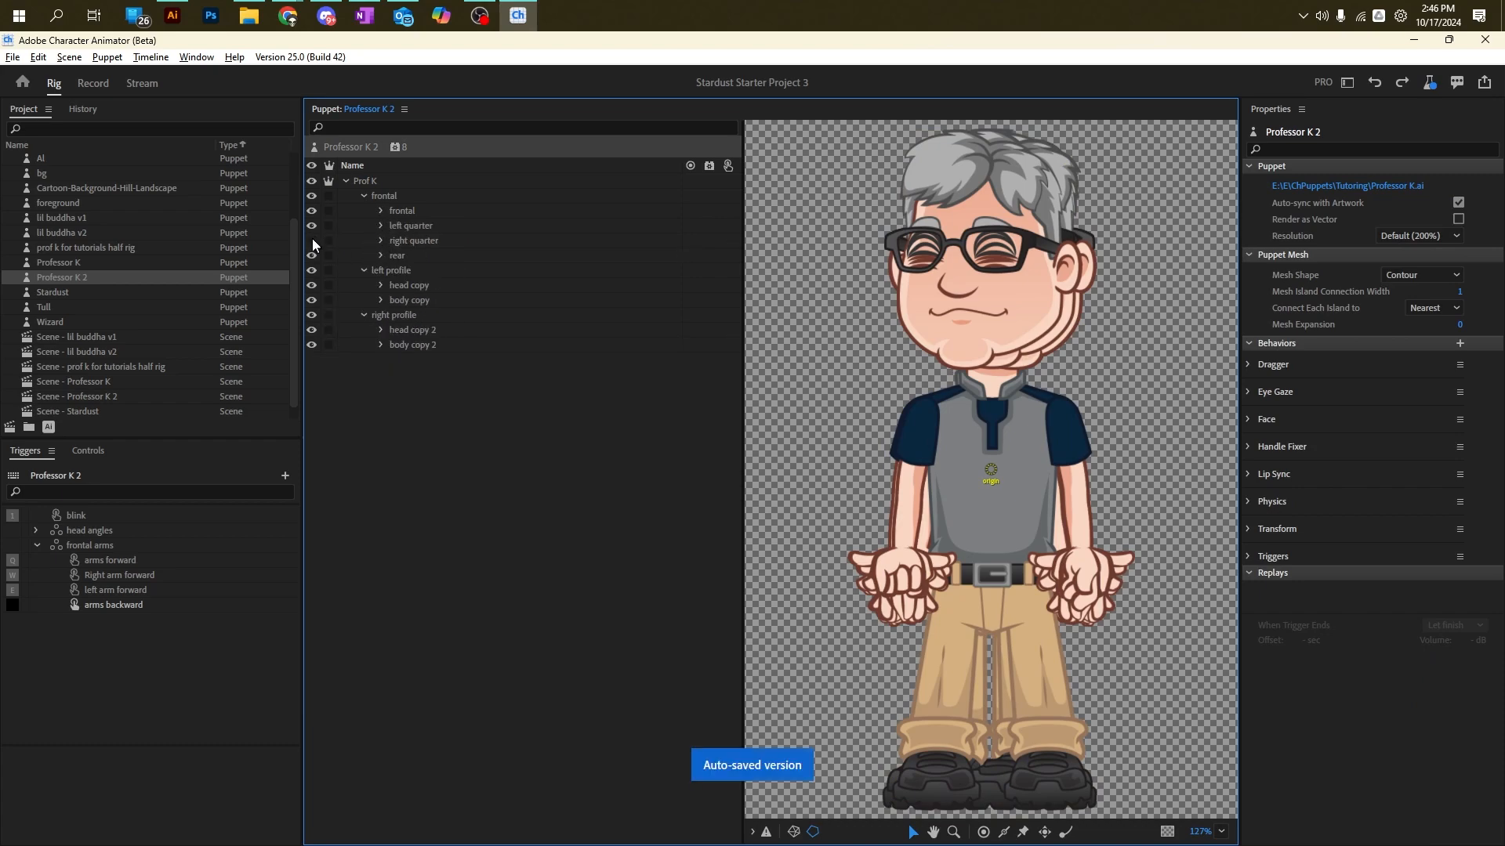
pyautogui.click(312, 211)
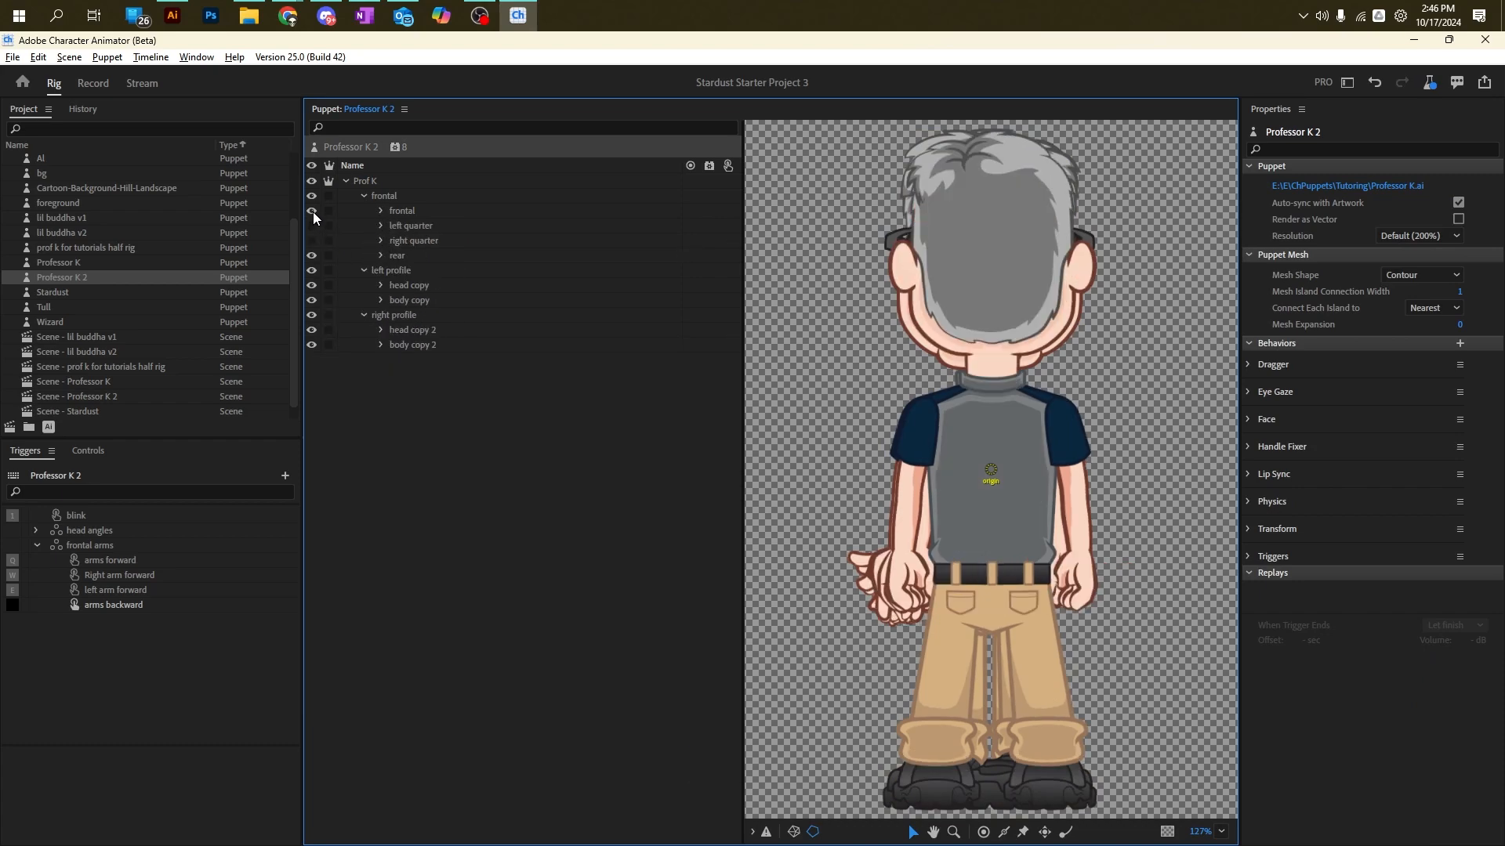
# Step: Paste the four copied handles onto the rear body's left arm and move its attachment handle to the shoulder
pyautogui.click(416, 210)
pyautogui.click(400, 259)
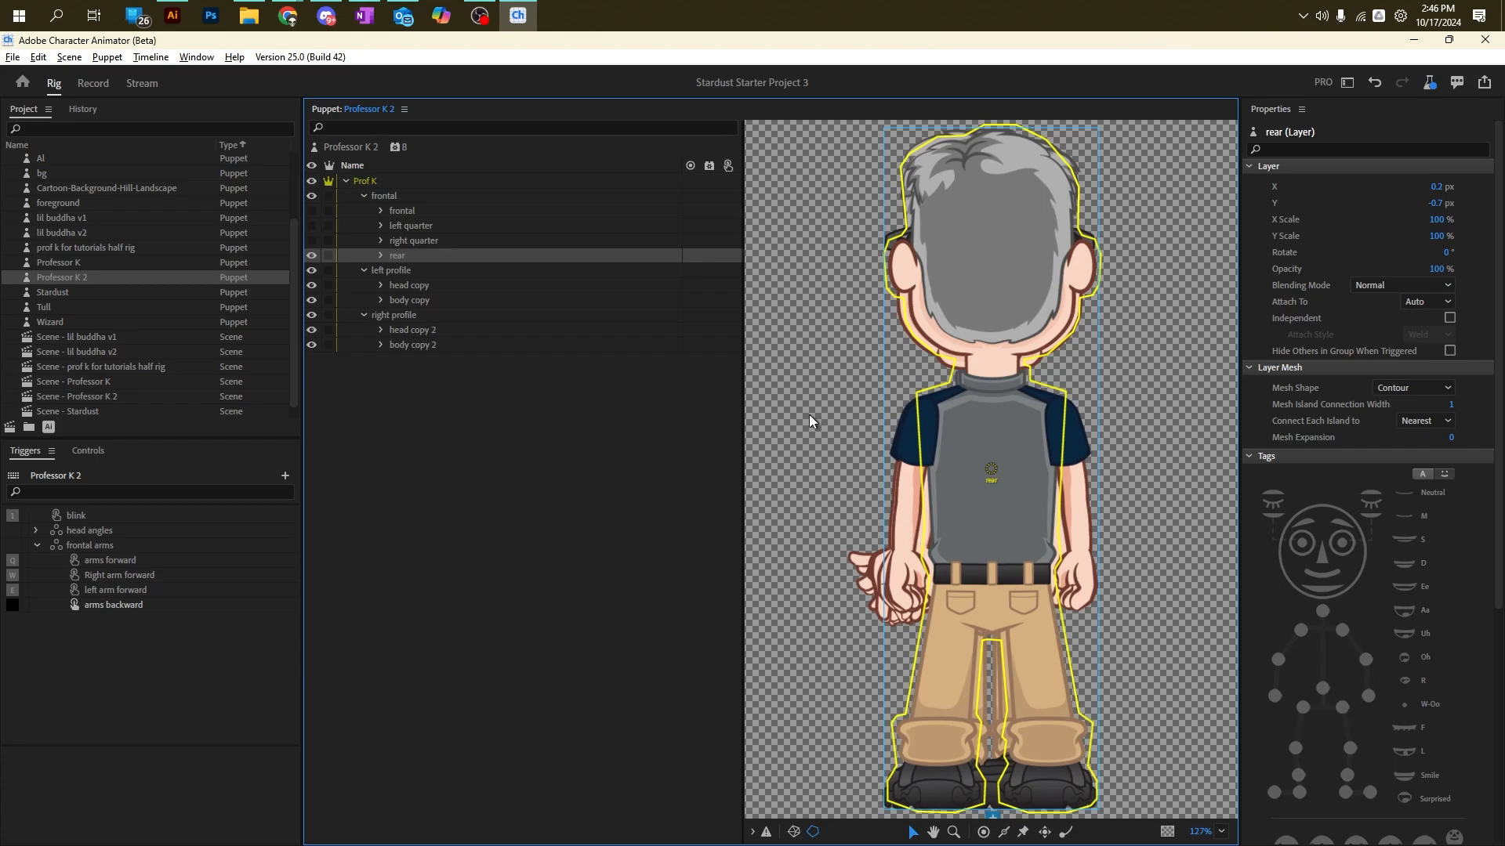
pyautogui.click(380, 254)
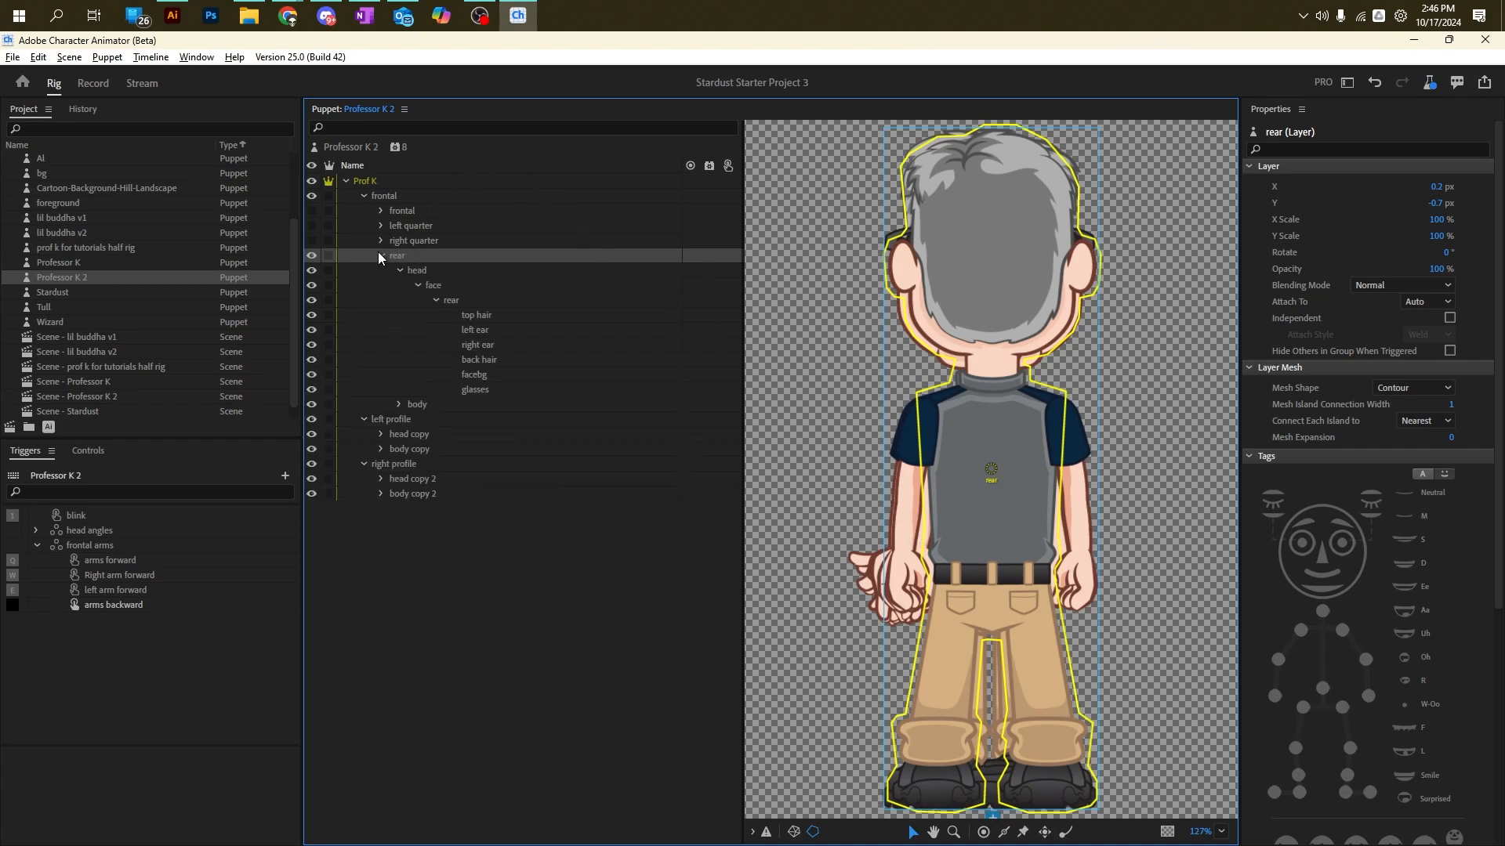
pyautogui.click(417, 285)
pyautogui.click(400, 313)
pyautogui.click(400, 299)
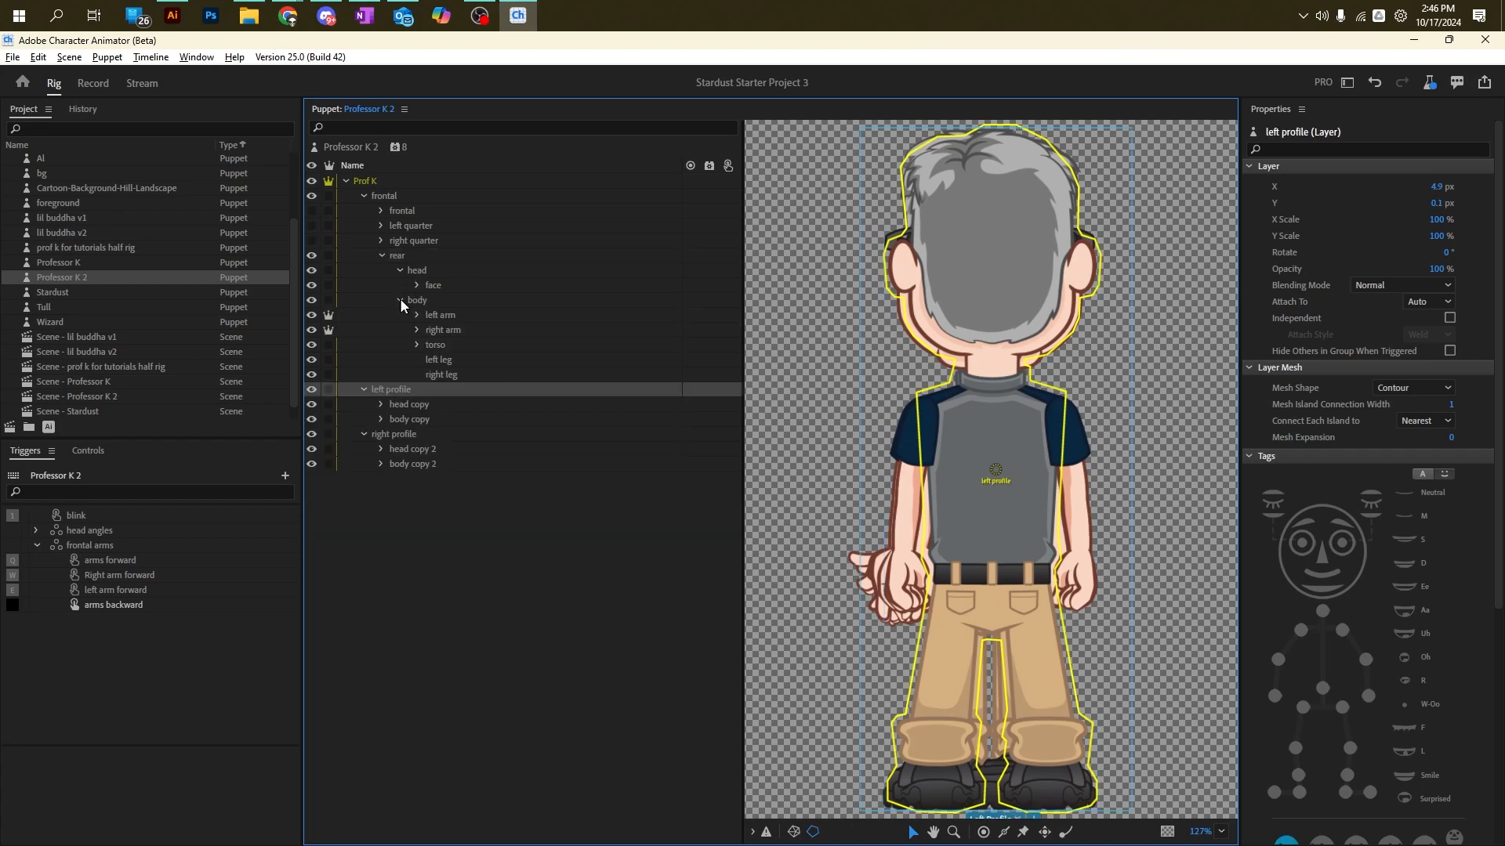
pyautogui.click(449, 317)
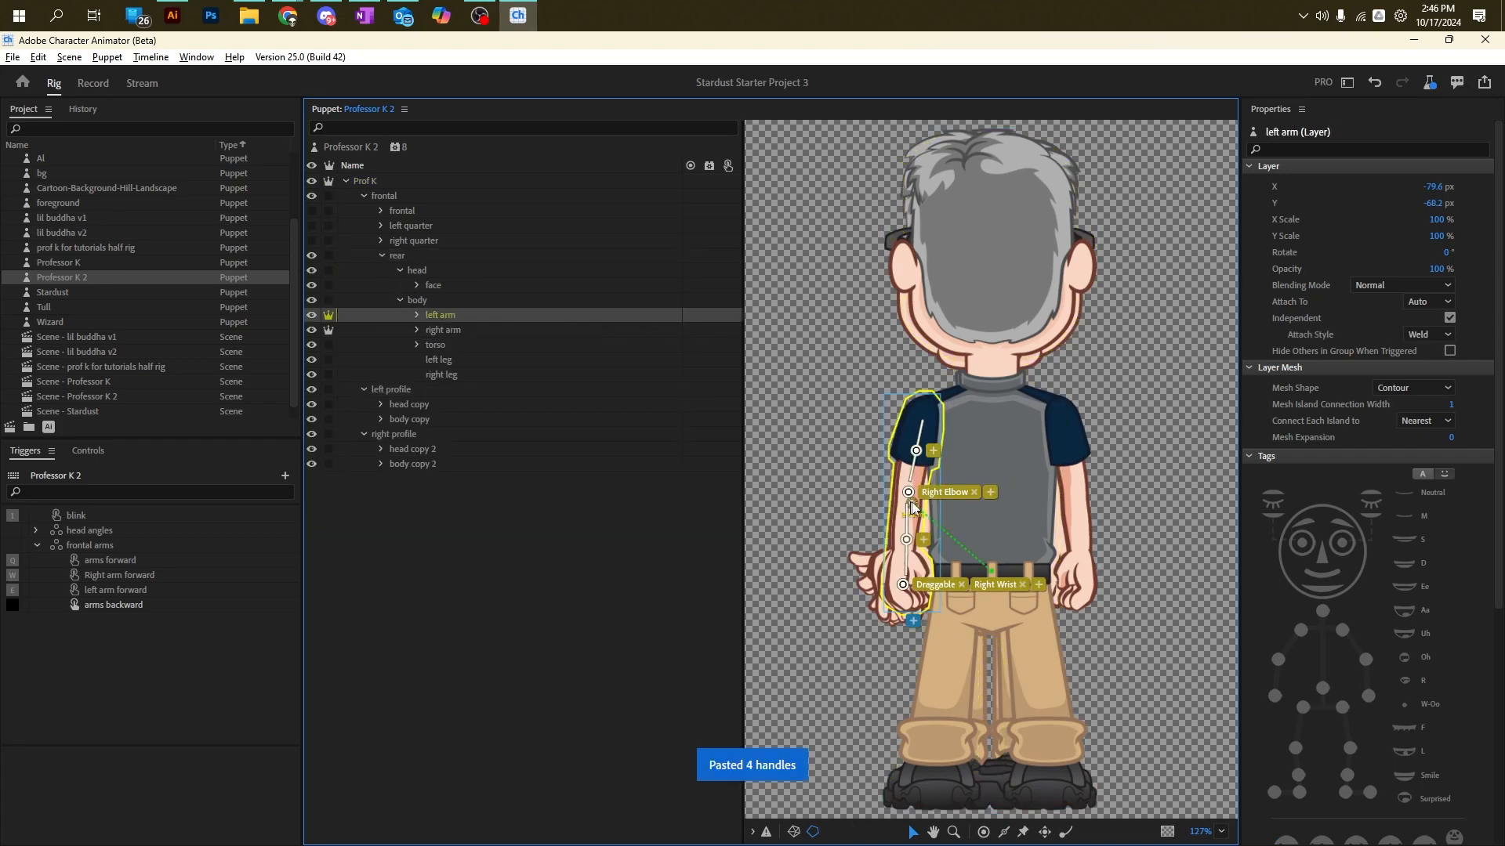
pyautogui.click(925, 417)
pyautogui.moveTo(925, 417); pyautogui.dragTo(938, 407)
# Step: Replace the rear left arm's Right Elbow and Right Wrist tags with Left Elbow and Left Wrist, keeping the wrist Draggable
pyautogui.click(974, 492)
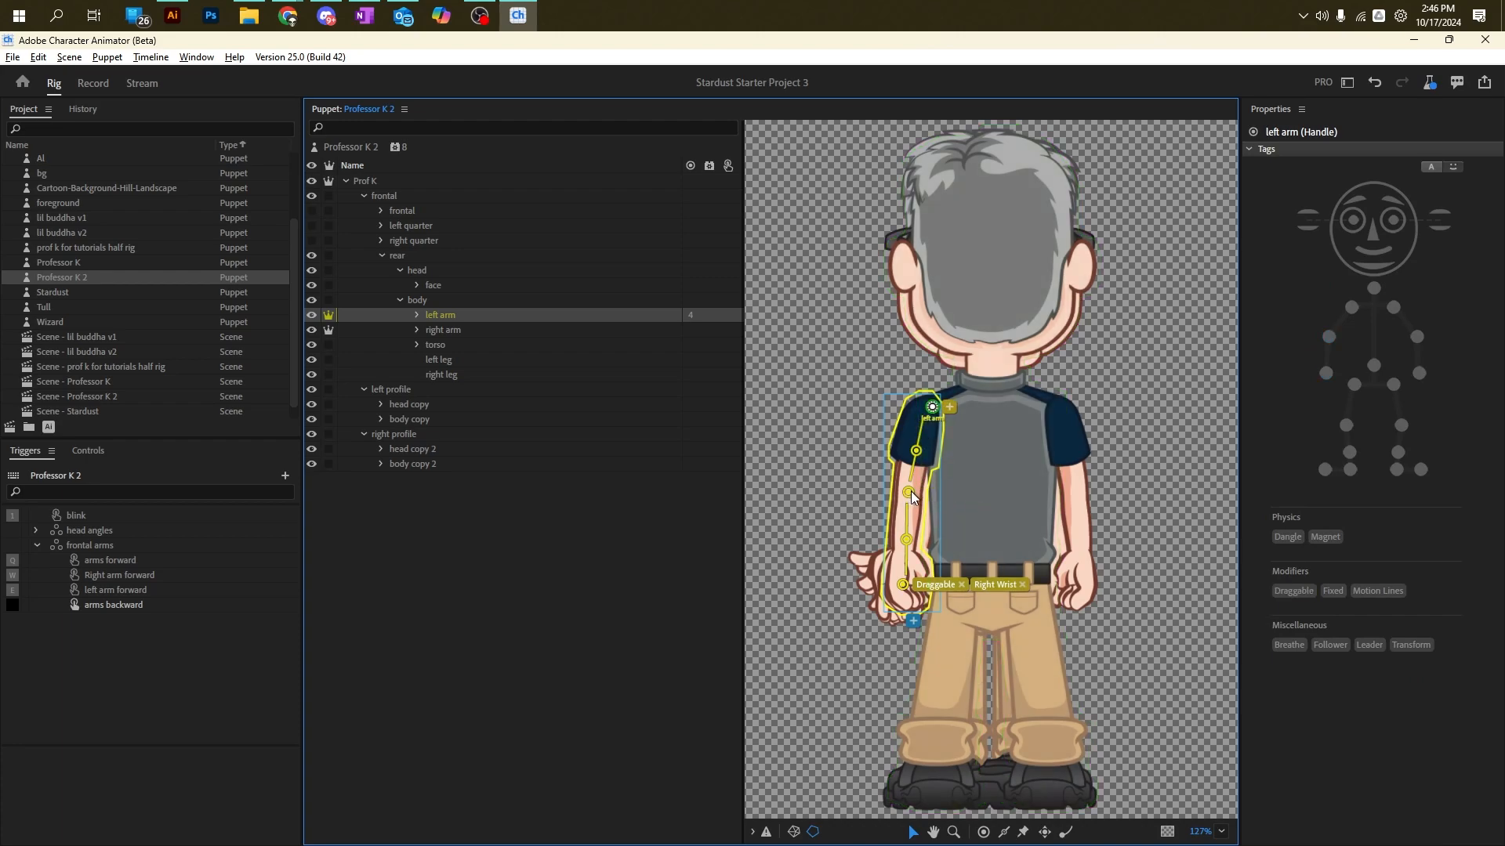
pyautogui.click(910, 492)
pyautogui.click(1417, 336)
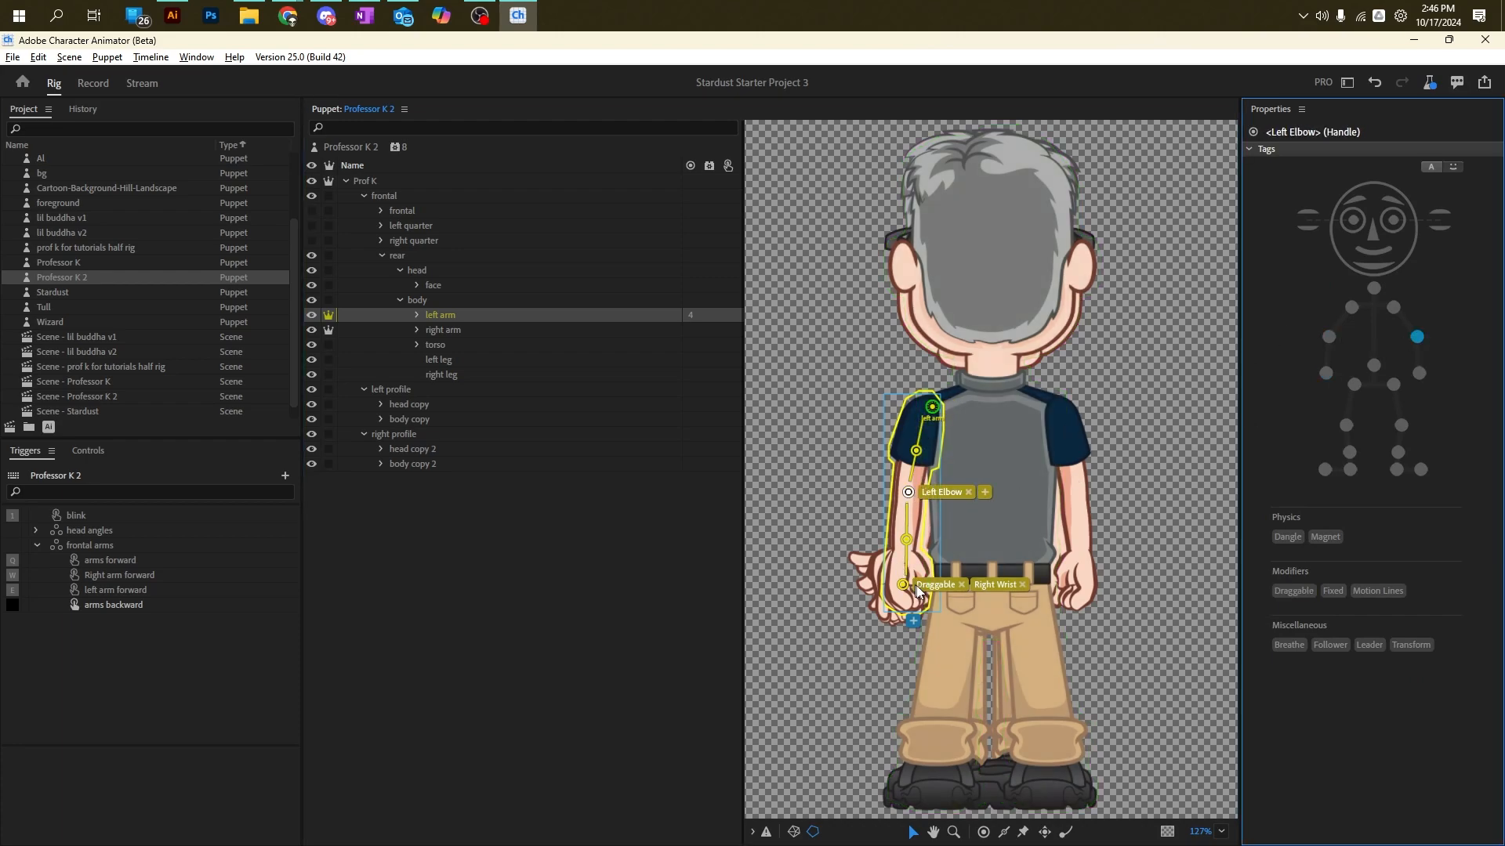
pyautogui.click(1022, 585)
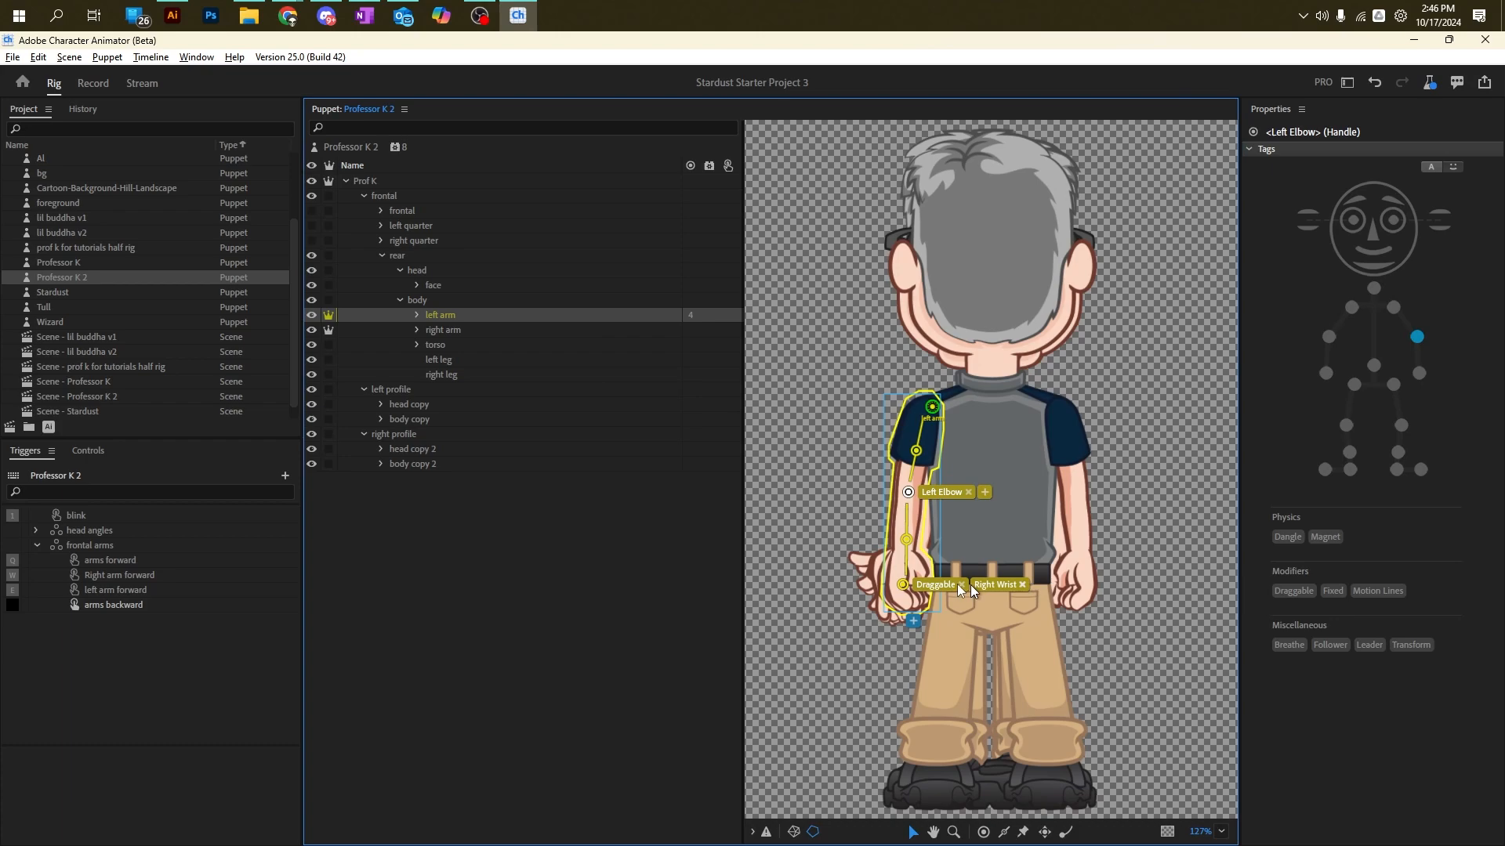
pyautogui.click(903, 585)
pyautogui.click(1421, 373)
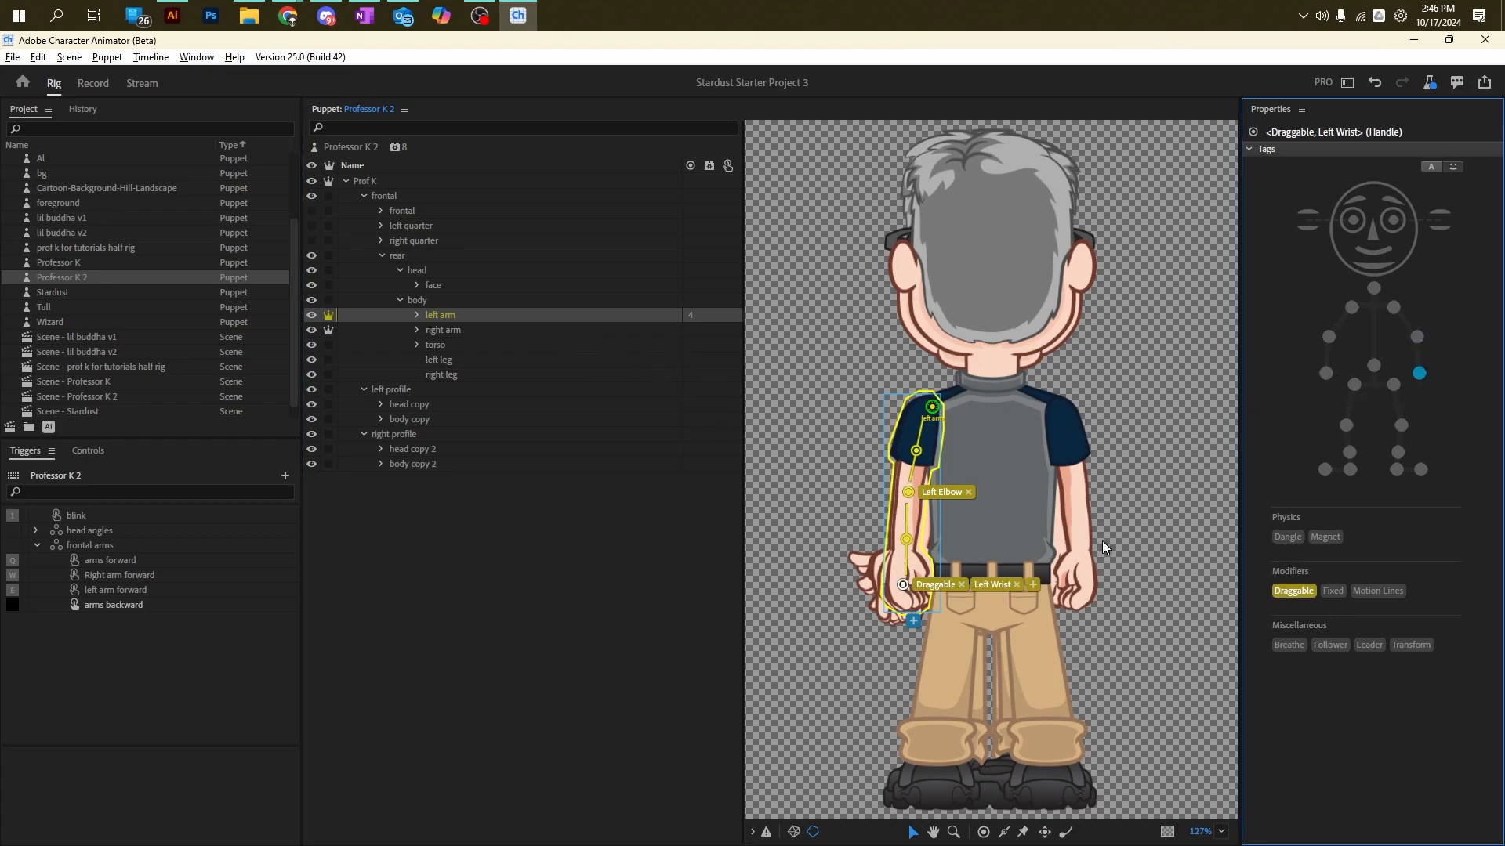
# Step: Hide the frontal and right profile groups so only the left profile is displayed, and expand its body copy group
pyautogui.click(381, 420)
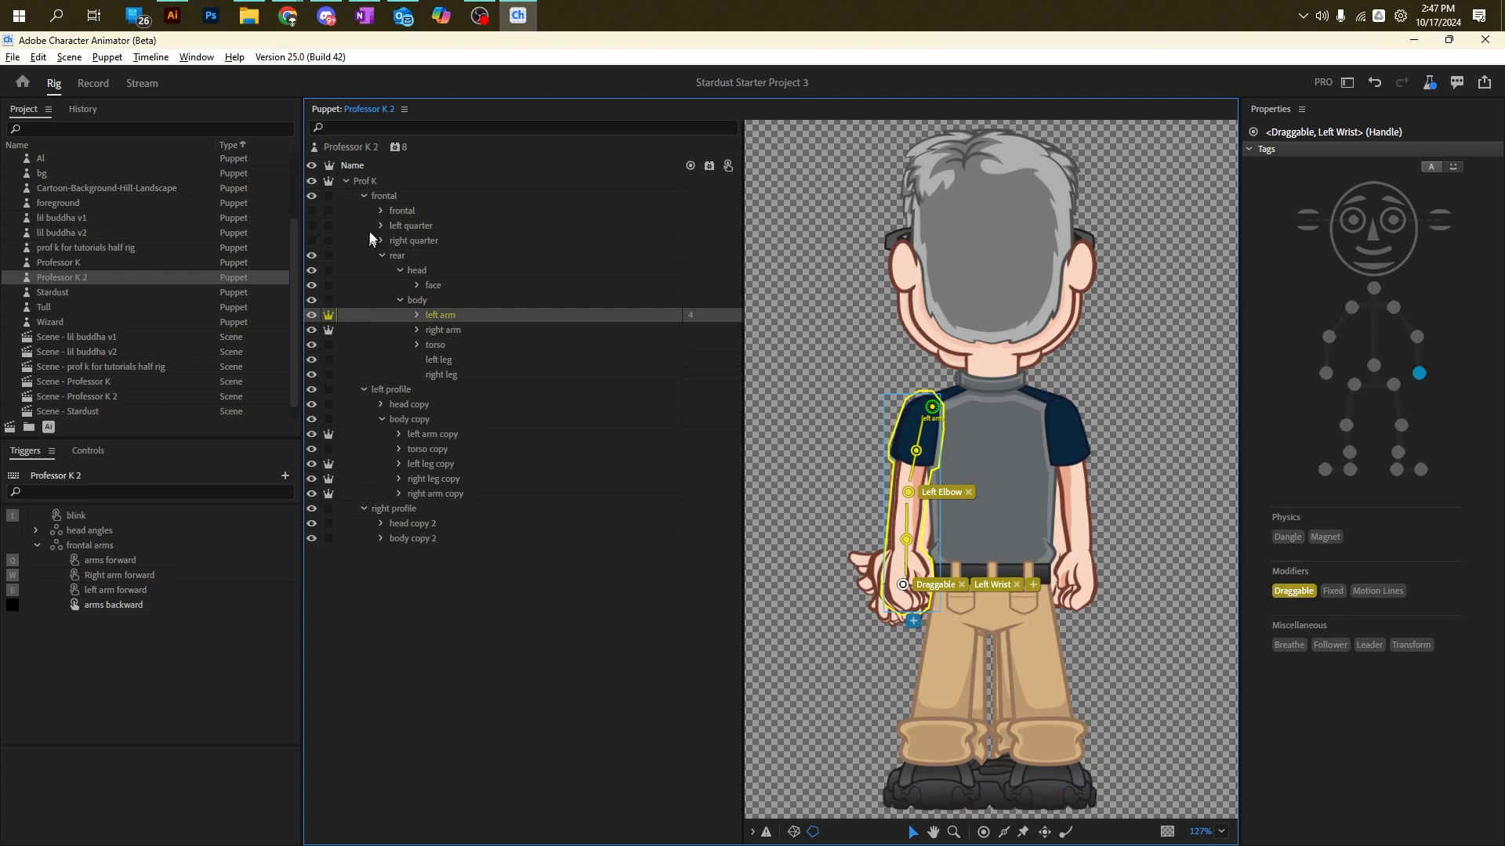
pyautogui.click(364, 194)
pyautogui.click(366, 210)
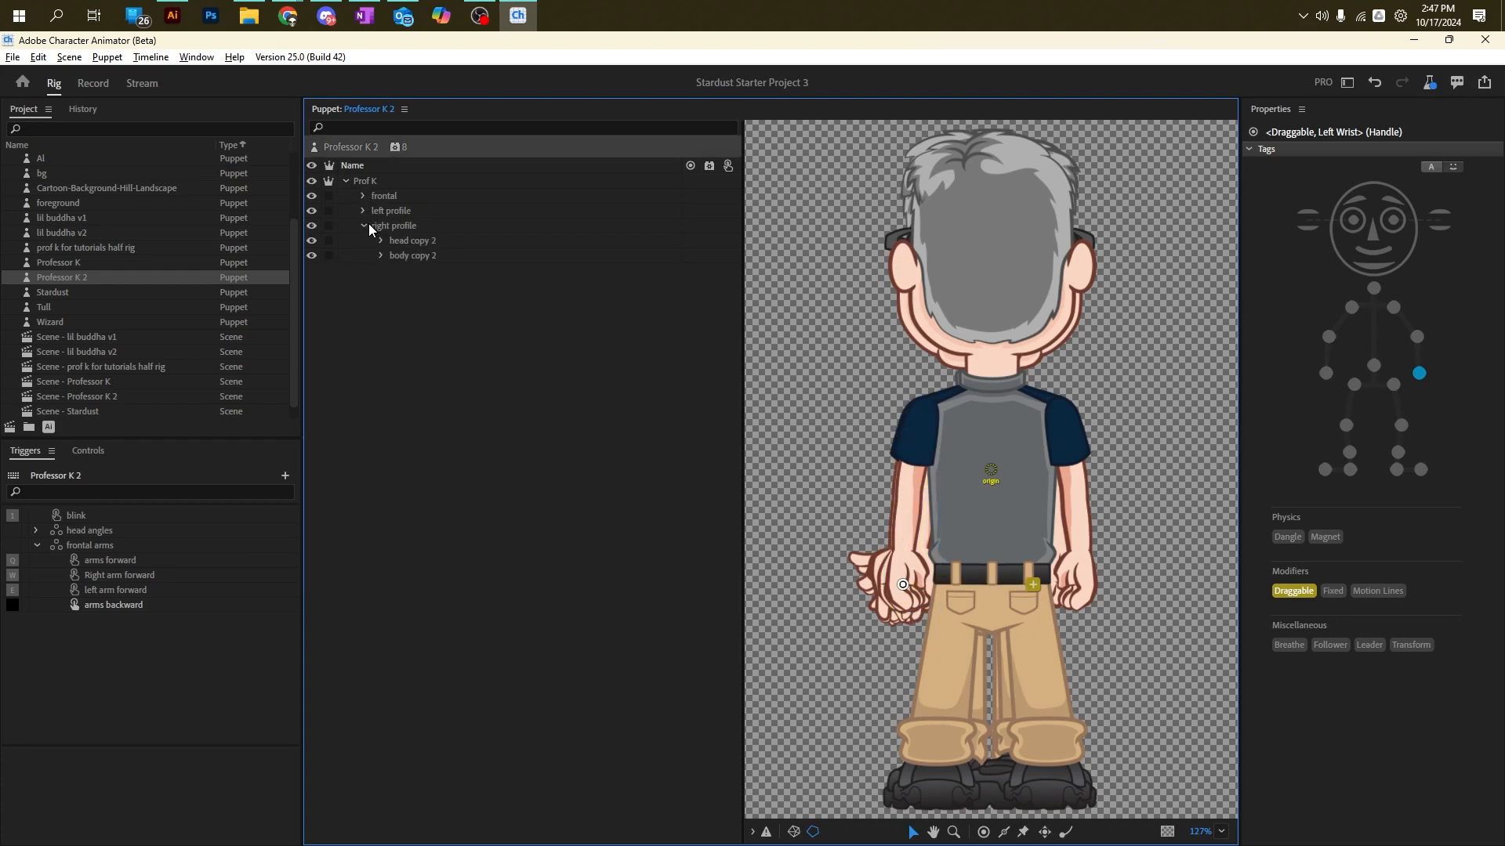
pyautogui.click(364, 225)
pyautogui.click(310, 197)
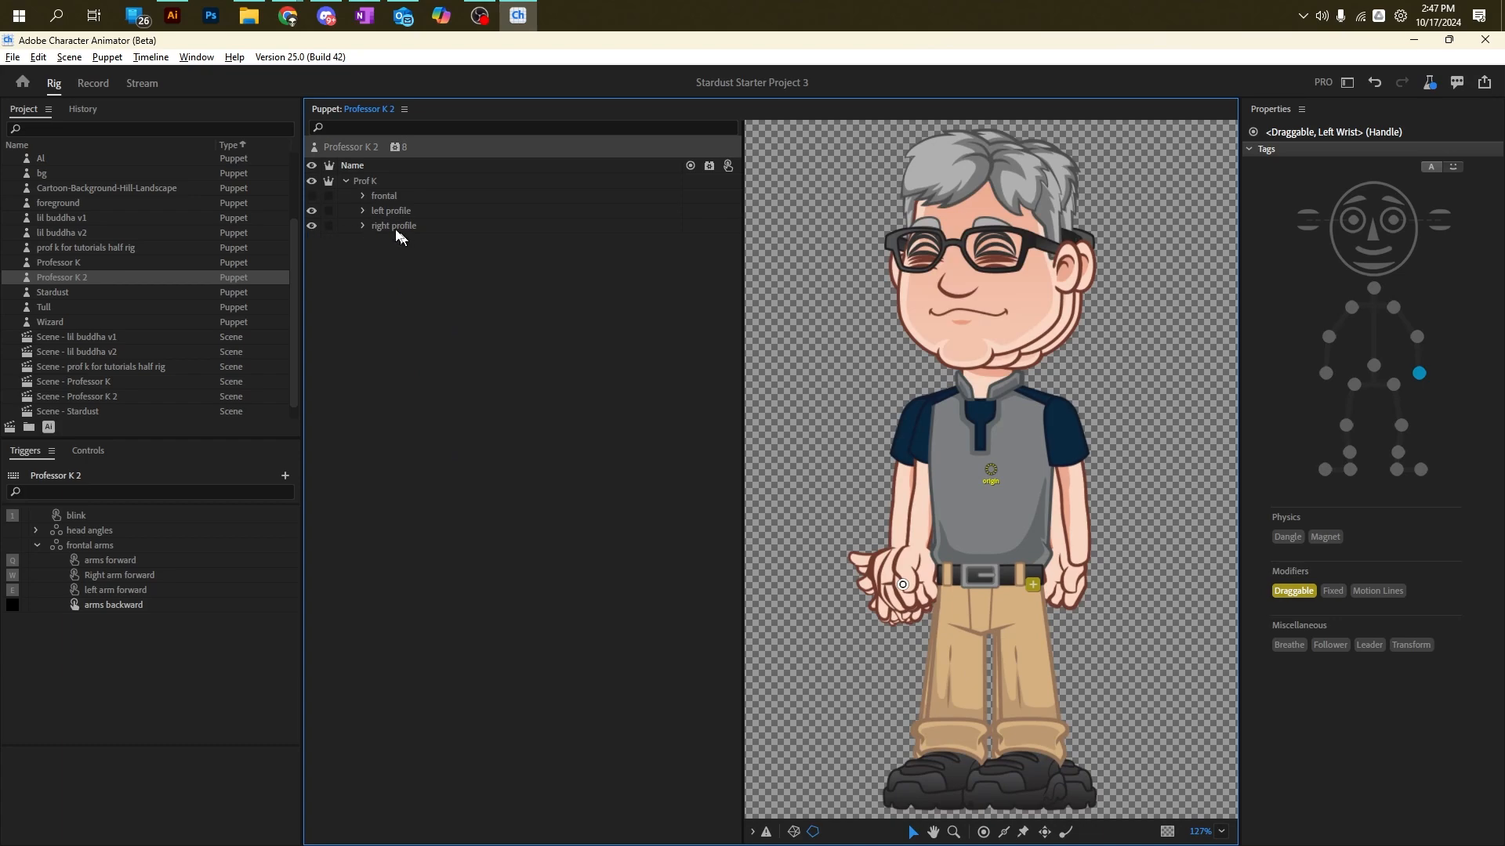
pyautogui.click(363, 210)
pyautogui.click(363, 211)
pyautogui.click(370, 209)
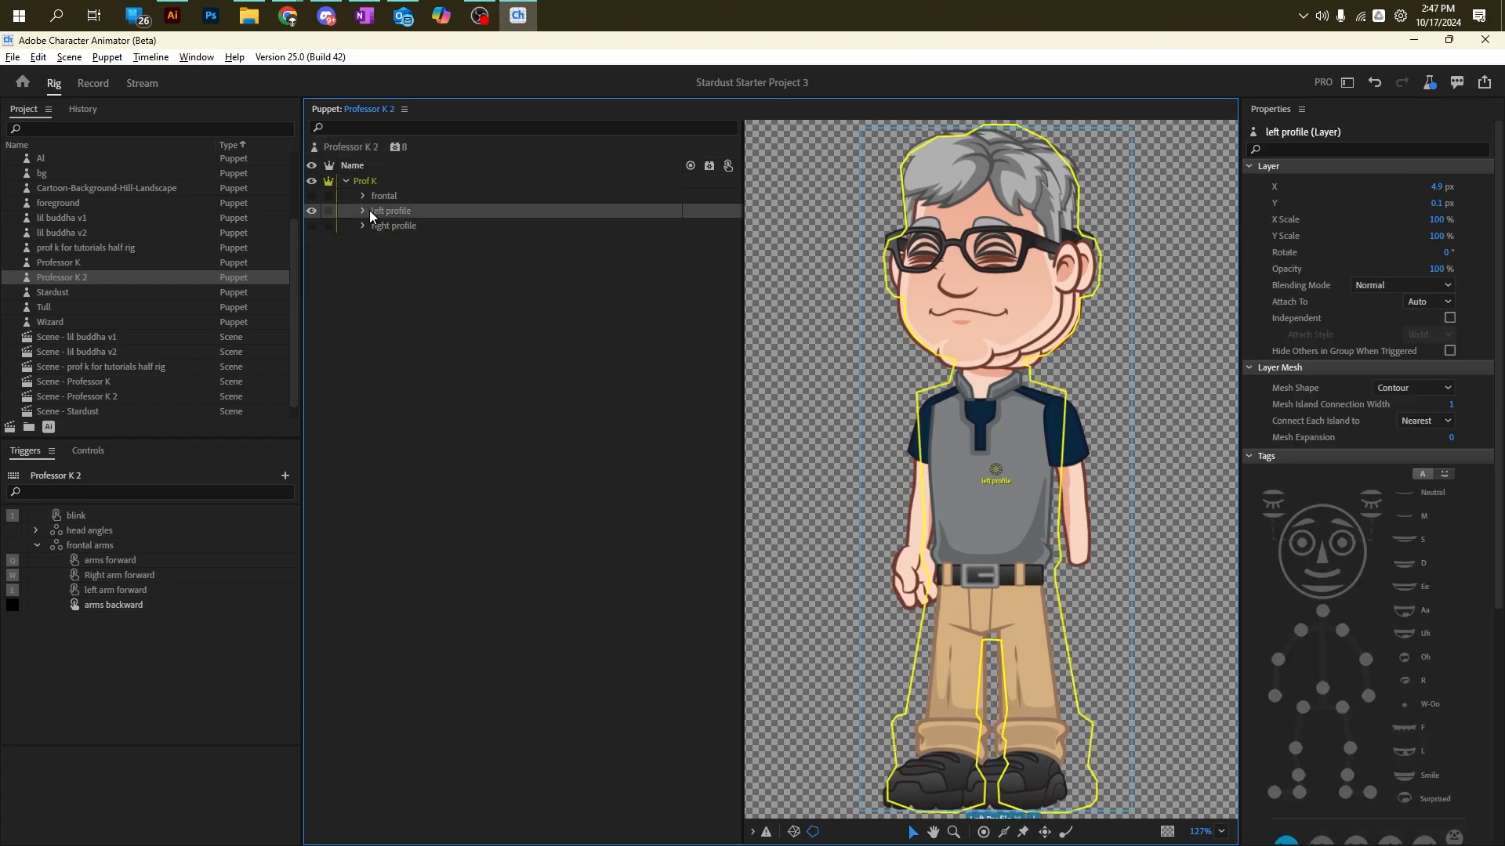
pyautogui.click(363, 210)
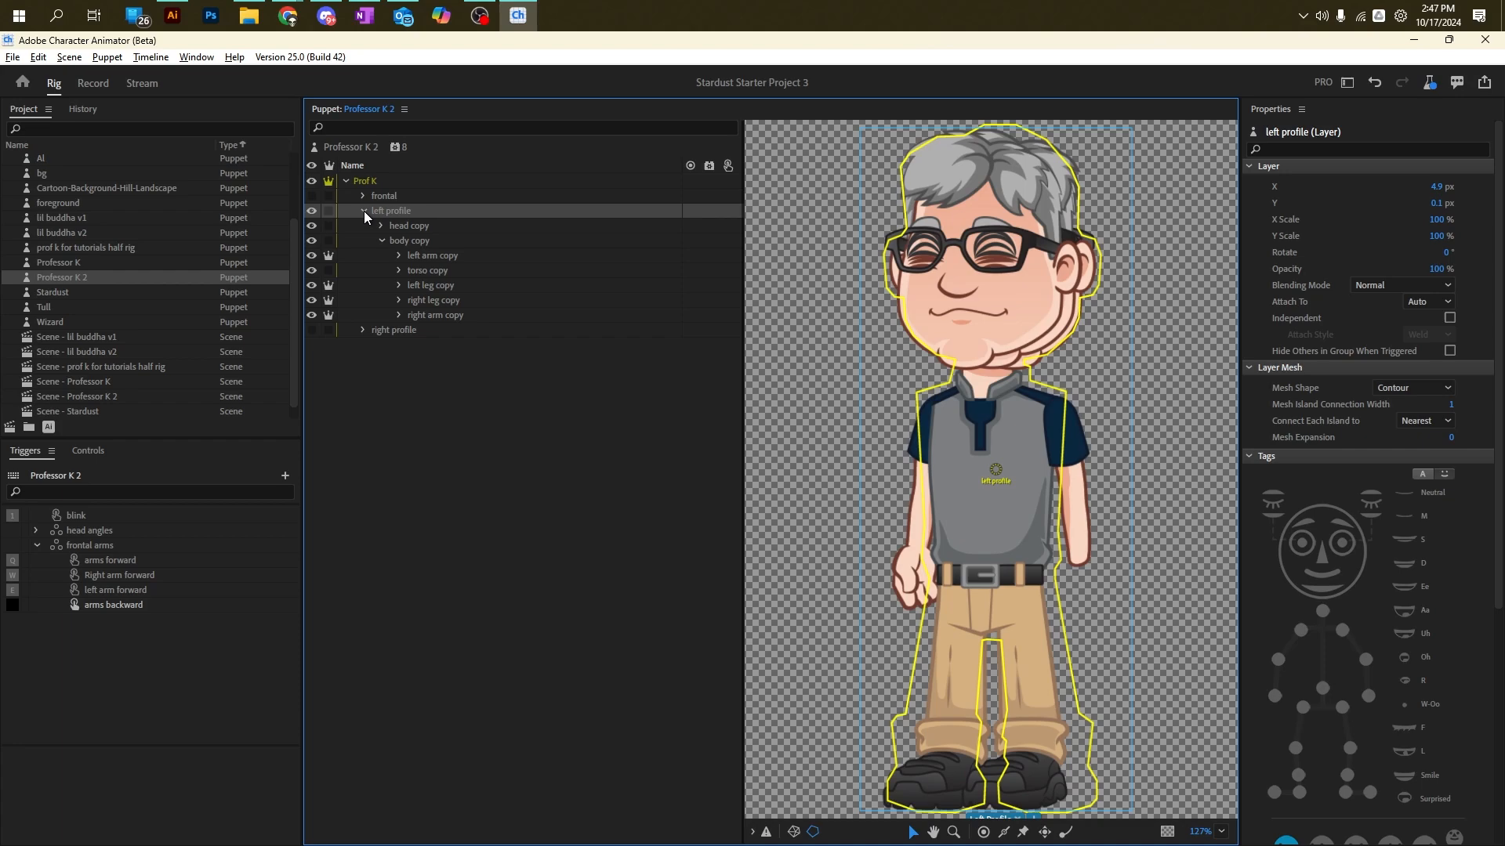
# Step: Show the default hand inside the left profile's left arm copy, then collapse the arm group
pyautogui.click(426, 255)
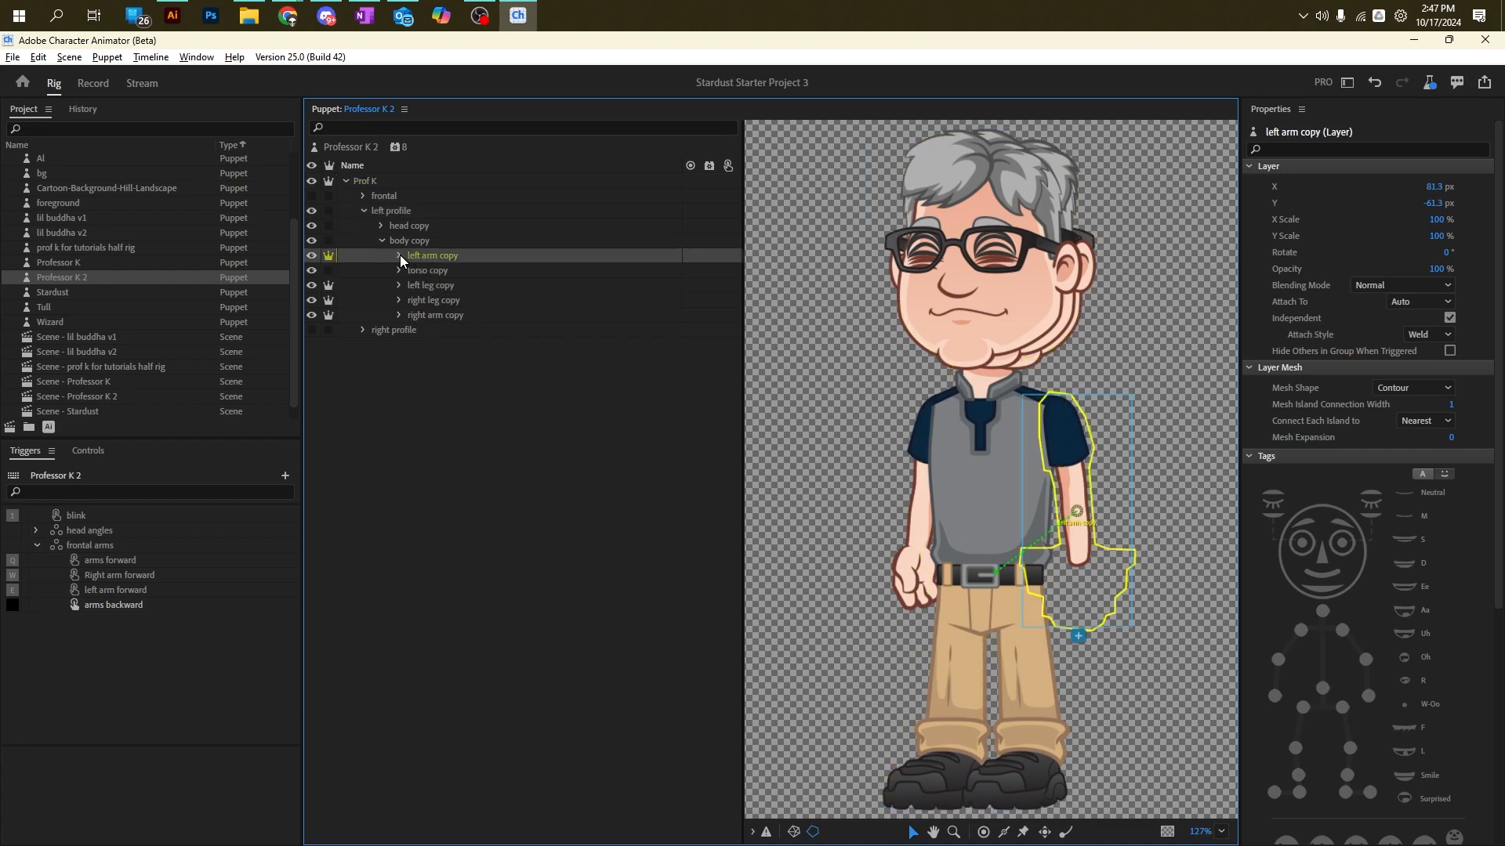
pyautogui.click(398, 254)
pyautogui.click(439, 268)
pyautogui.click(413, 271)
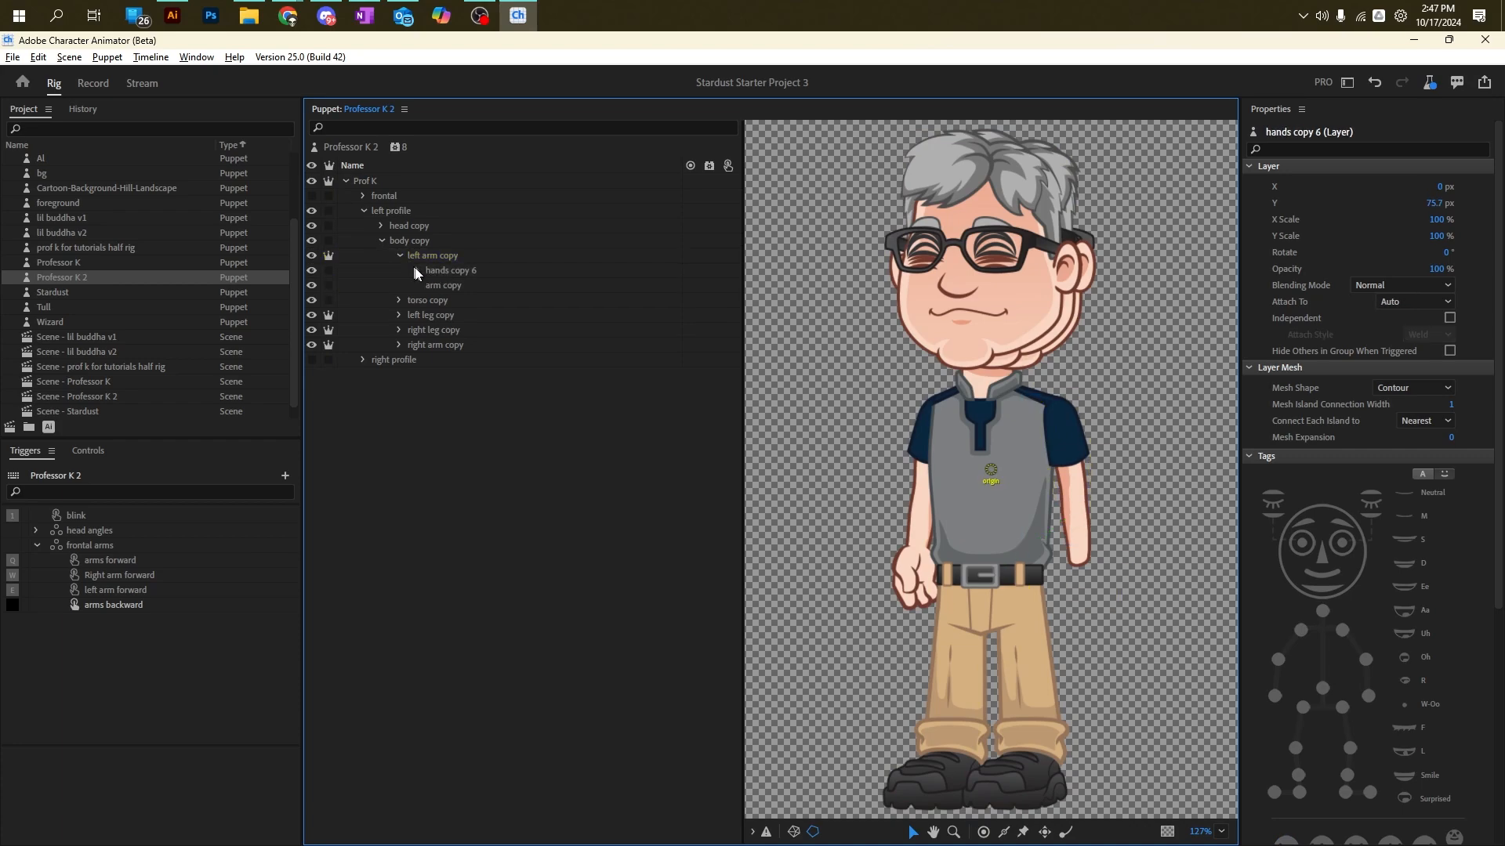
pyautogui.click(419, 270)
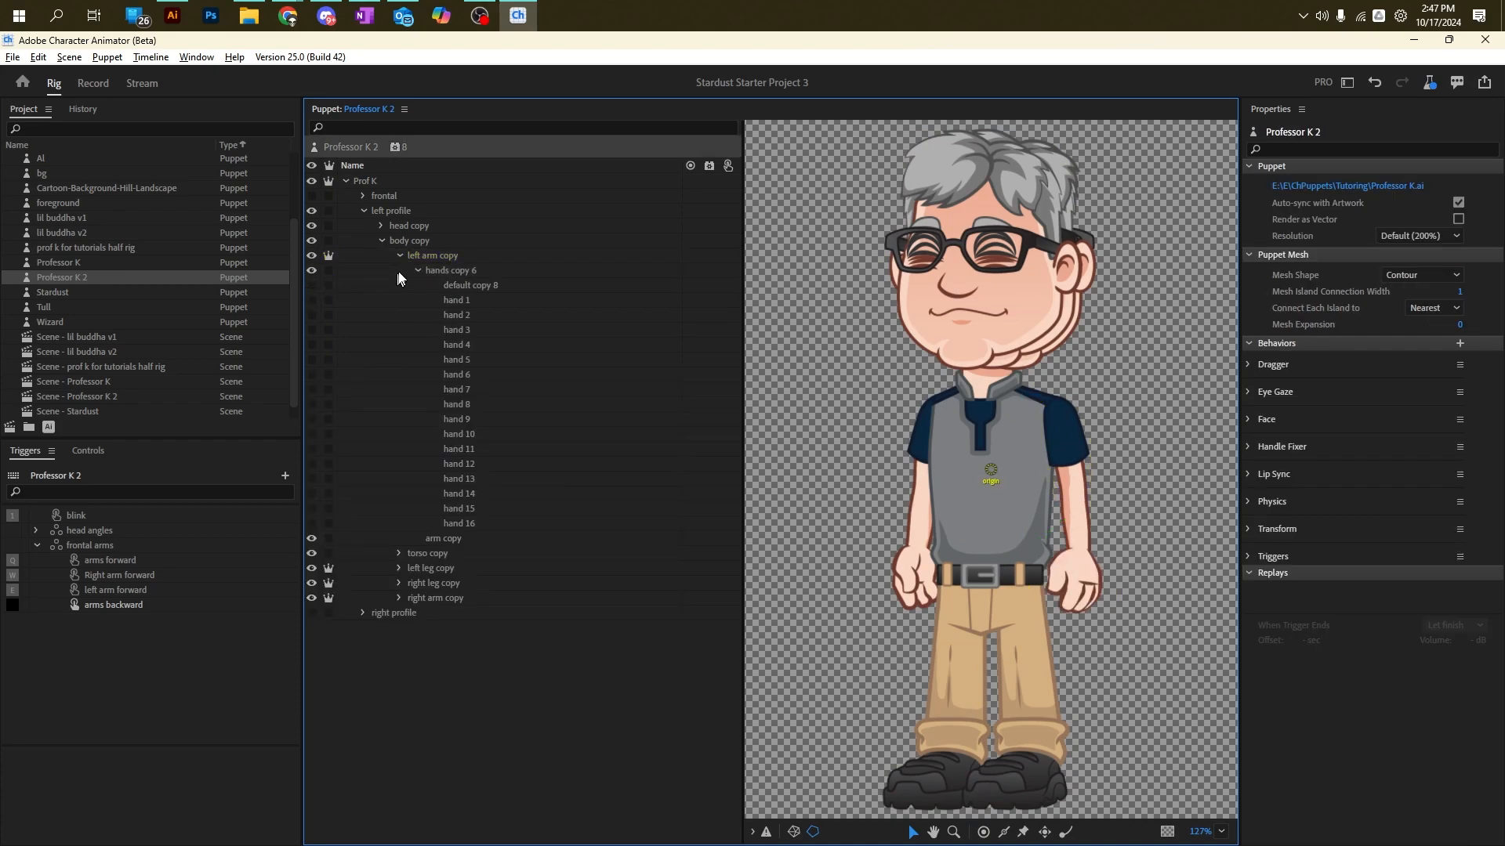
pyautogui.click(399, 253)
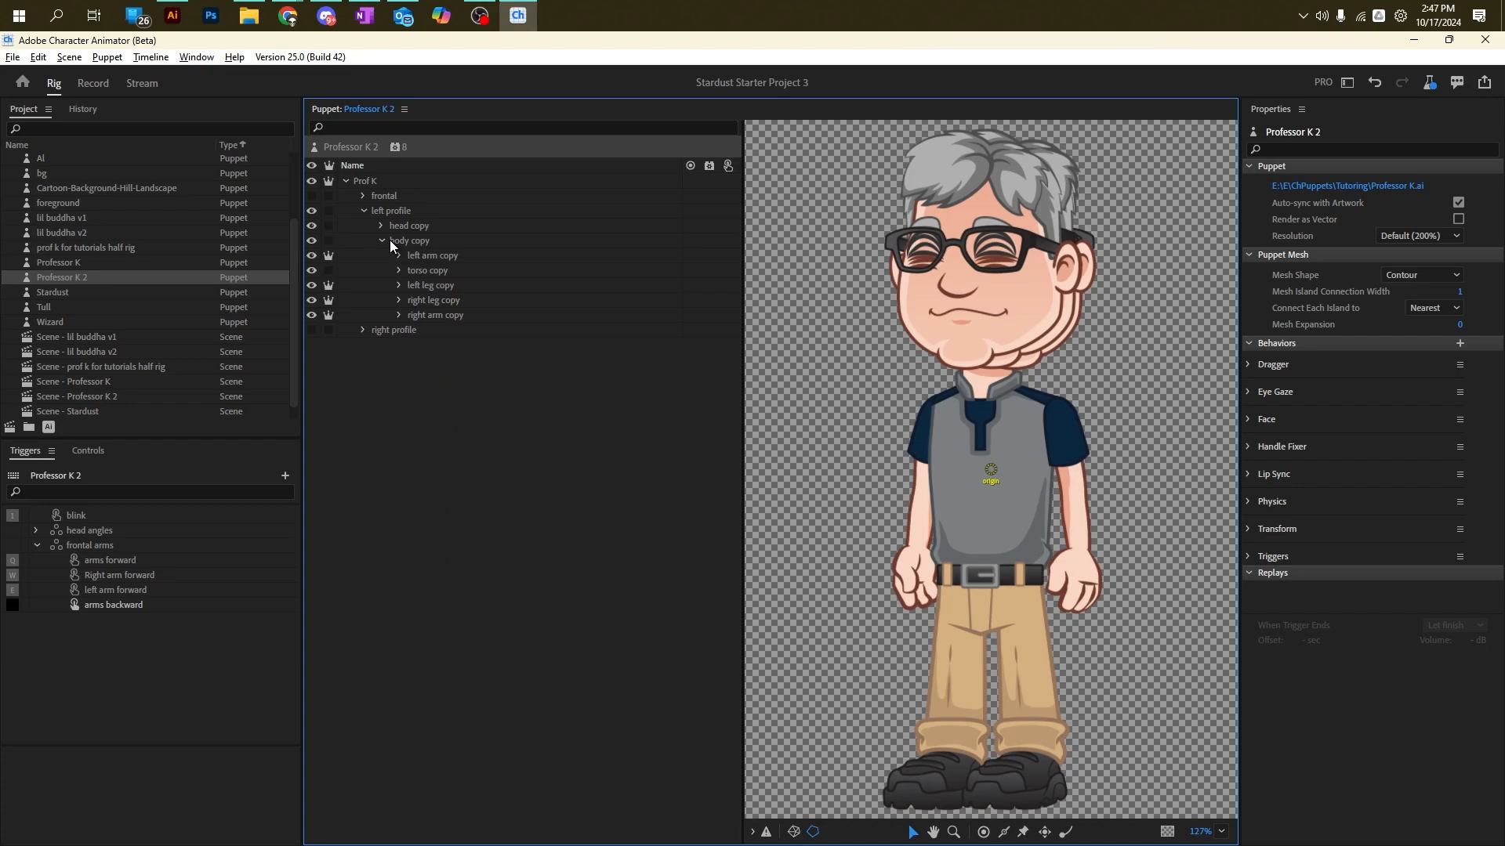
# Step: Move the attachment handle of the left profile's left arm copy up to the shoulder
pyautogui.click(438, 243)
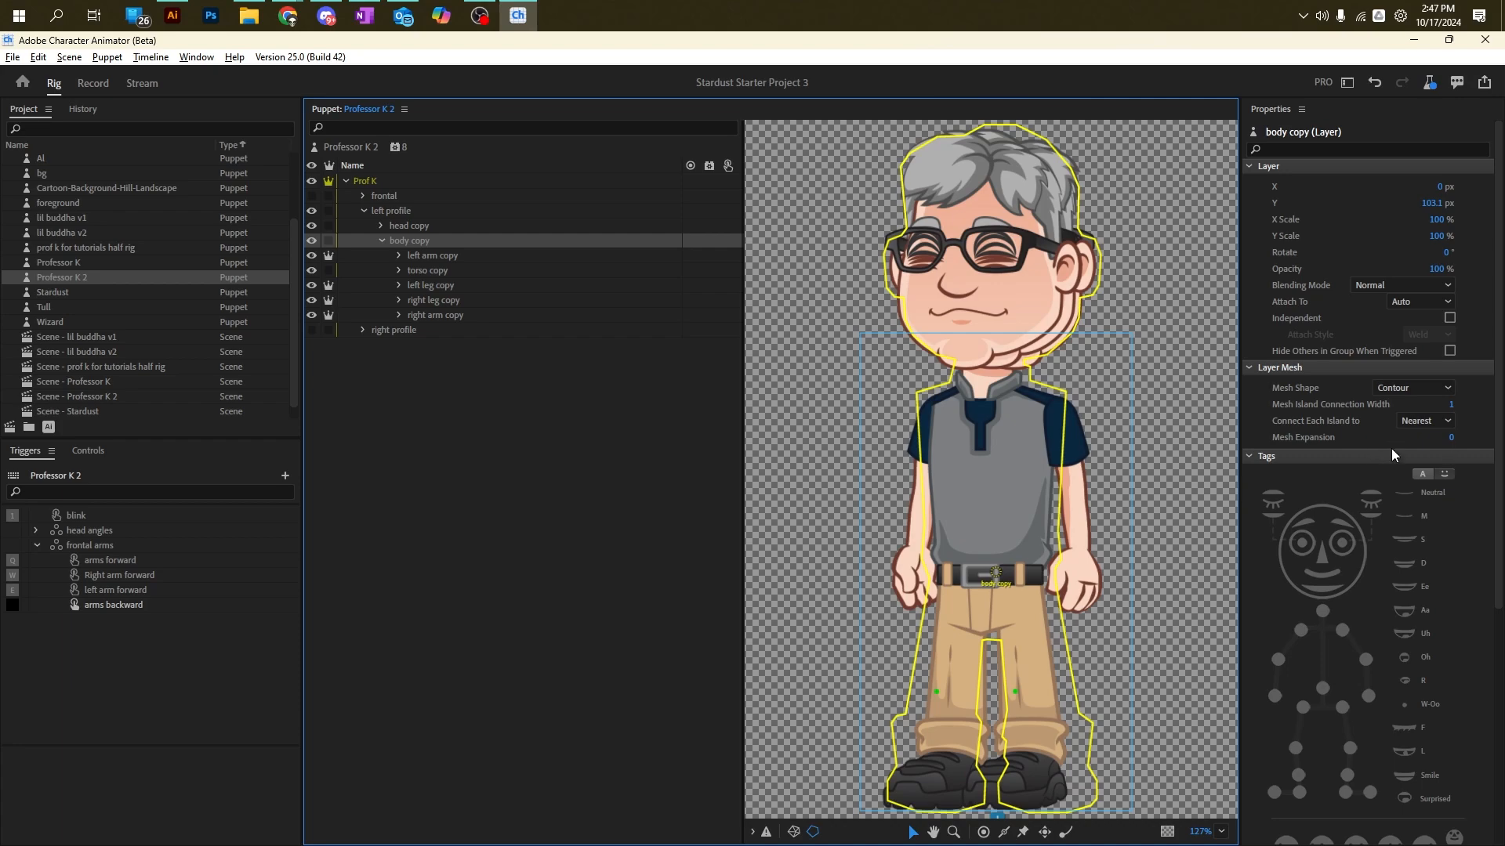
pyautogui.click(439, 256)
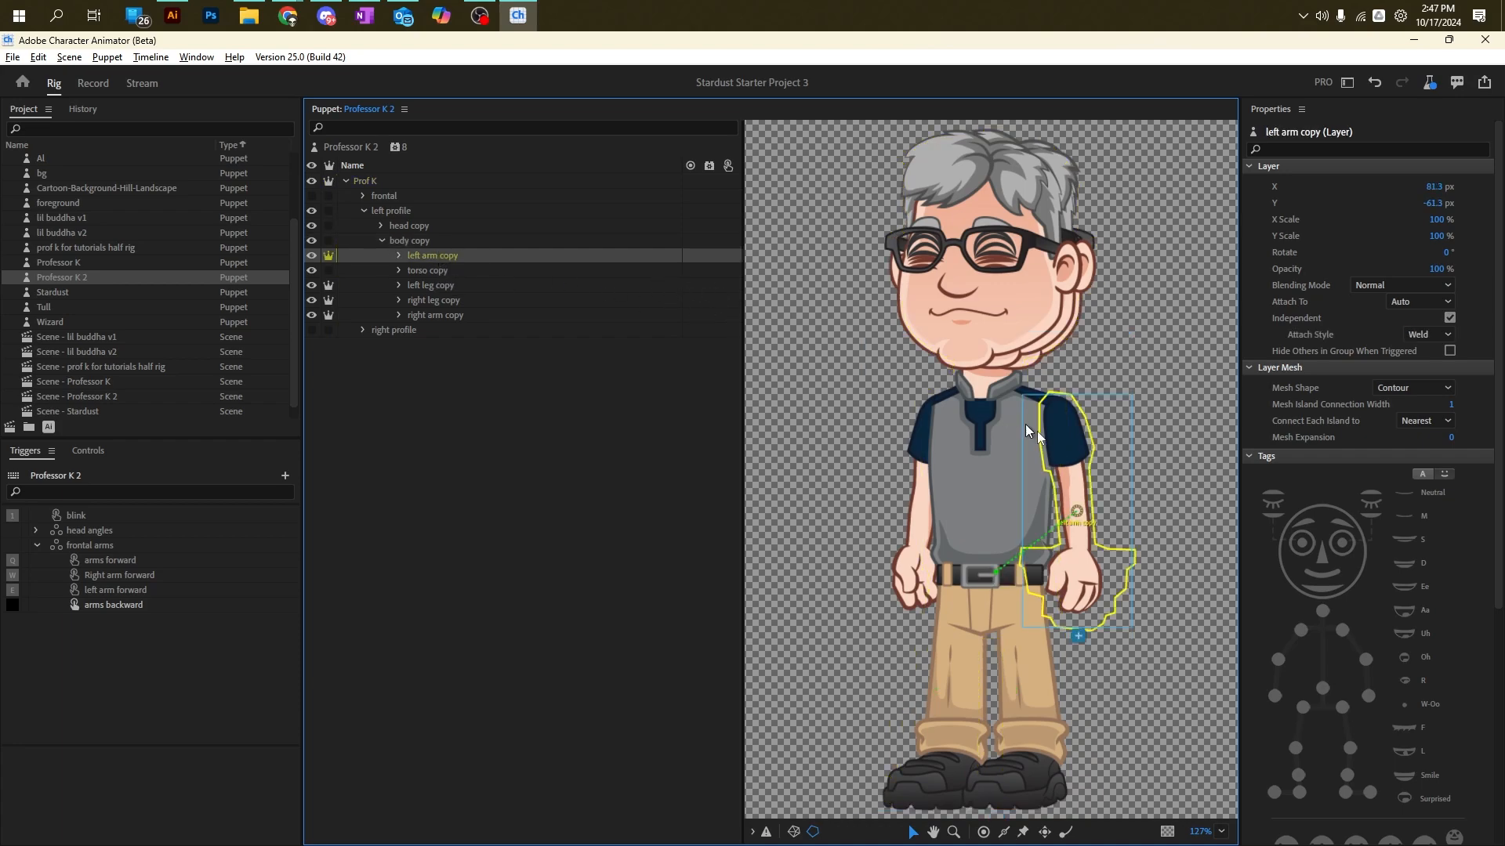
pyautogui.moveTo(1069, 510); pyautogui.dragTo(1057, 411)
pyautogui.hotkey('ctrl', 'z')
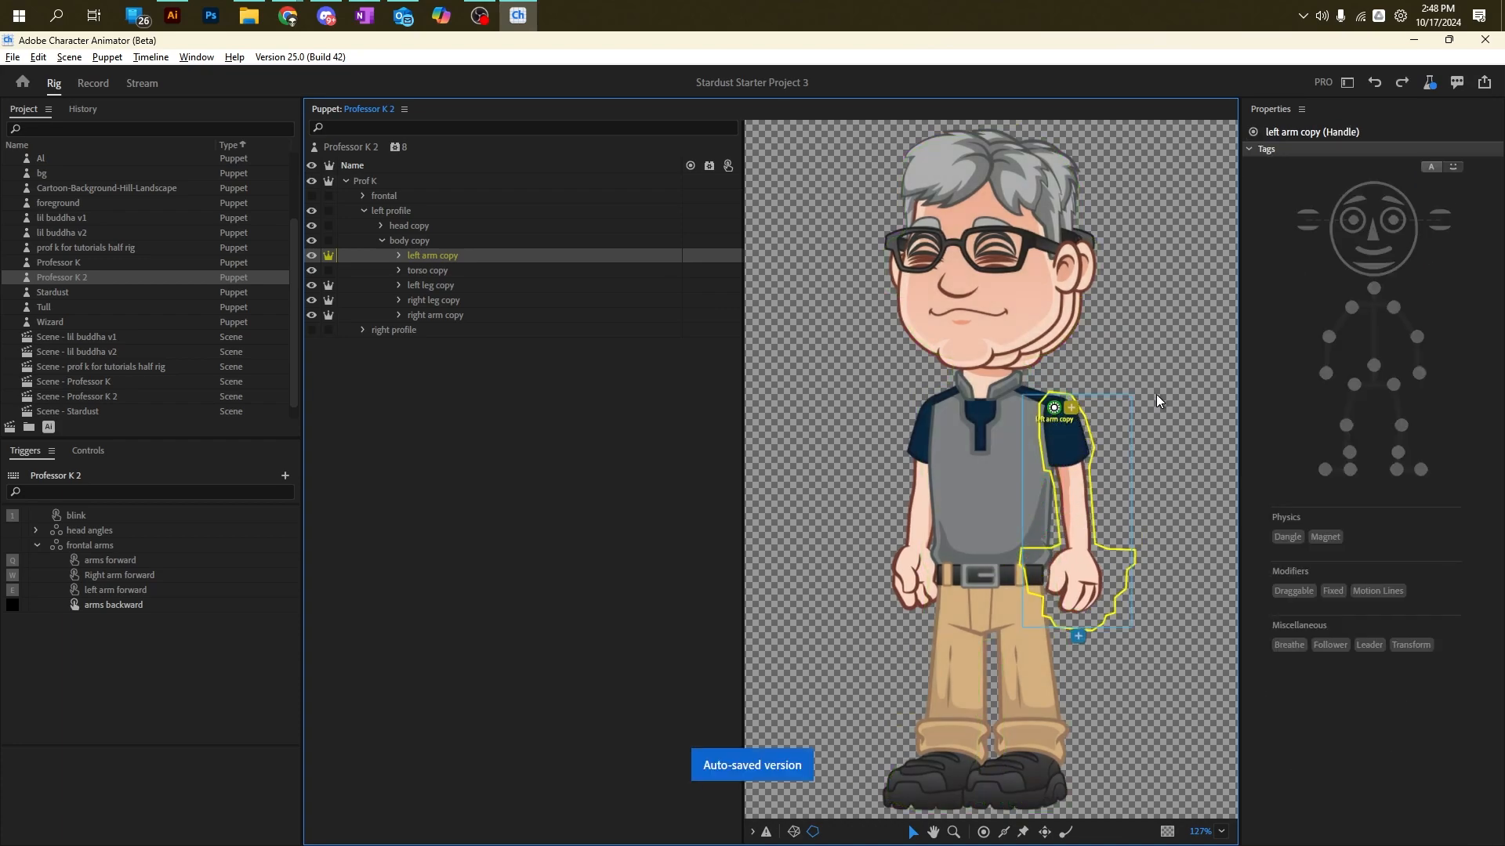
pyautogui.click(1393, 308)
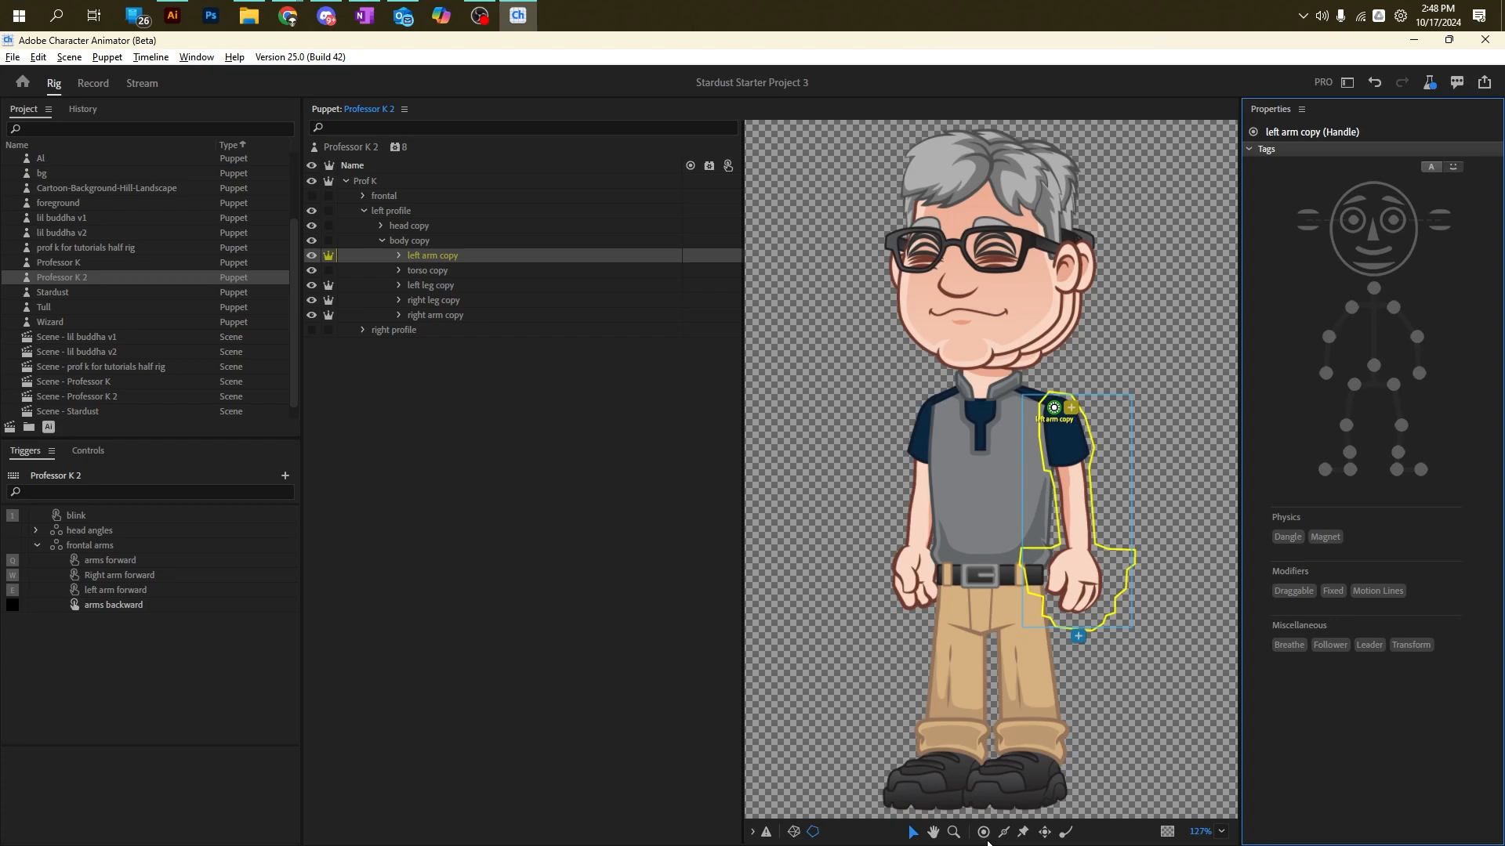
# Step: Move the attachment handle of the left profile's right arm copy to the shoulder and paste the four copied handles onto that arm
pyautogui.click(439, 316)
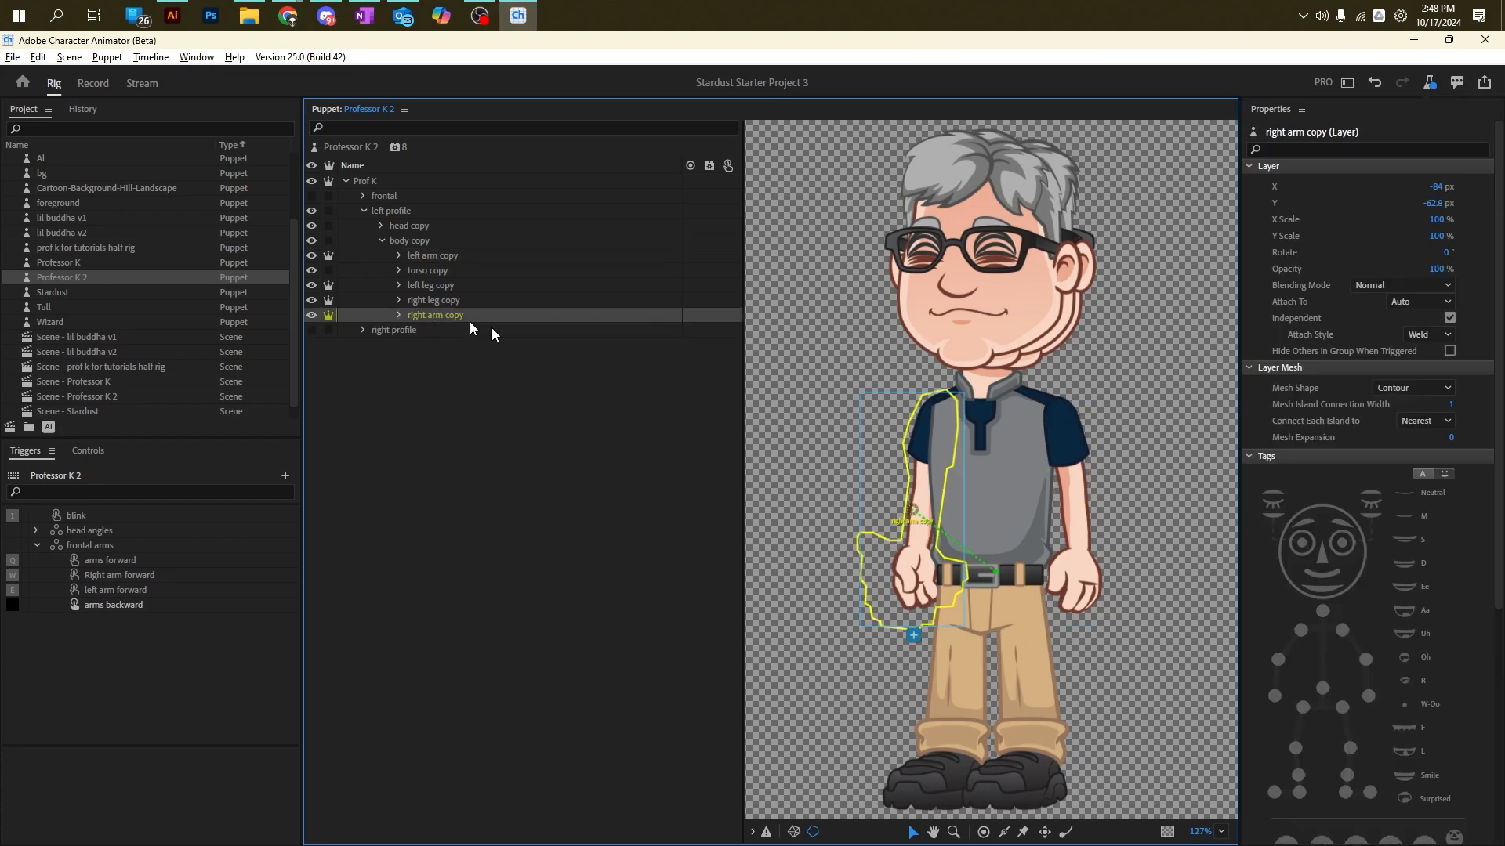
pyautogui.moveTo(915, 509); pyautogui.dragTo(941, 411)
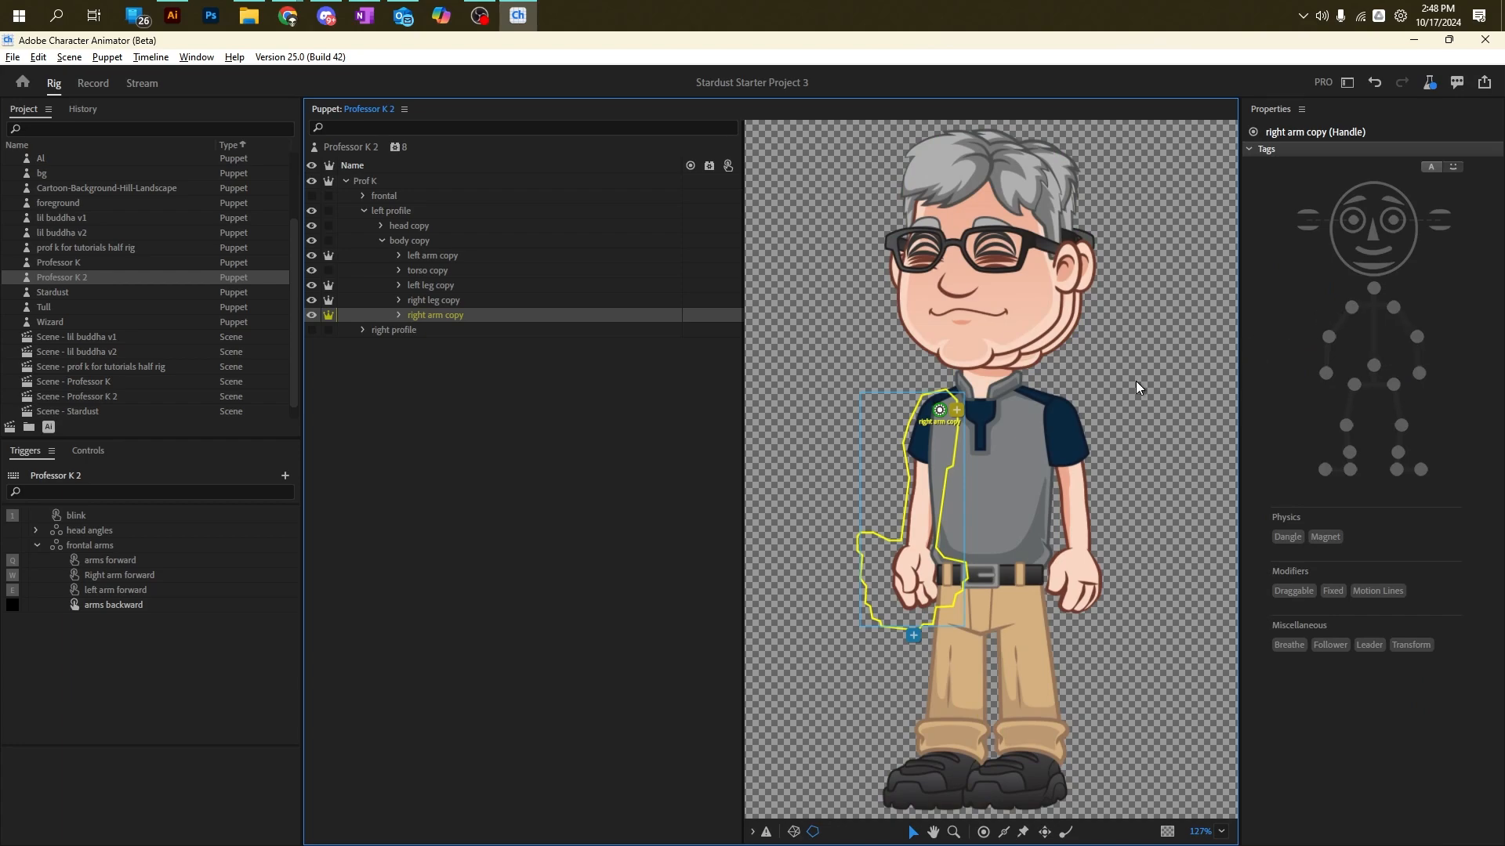
pyautogui.hotkey('ctrl', 'v')
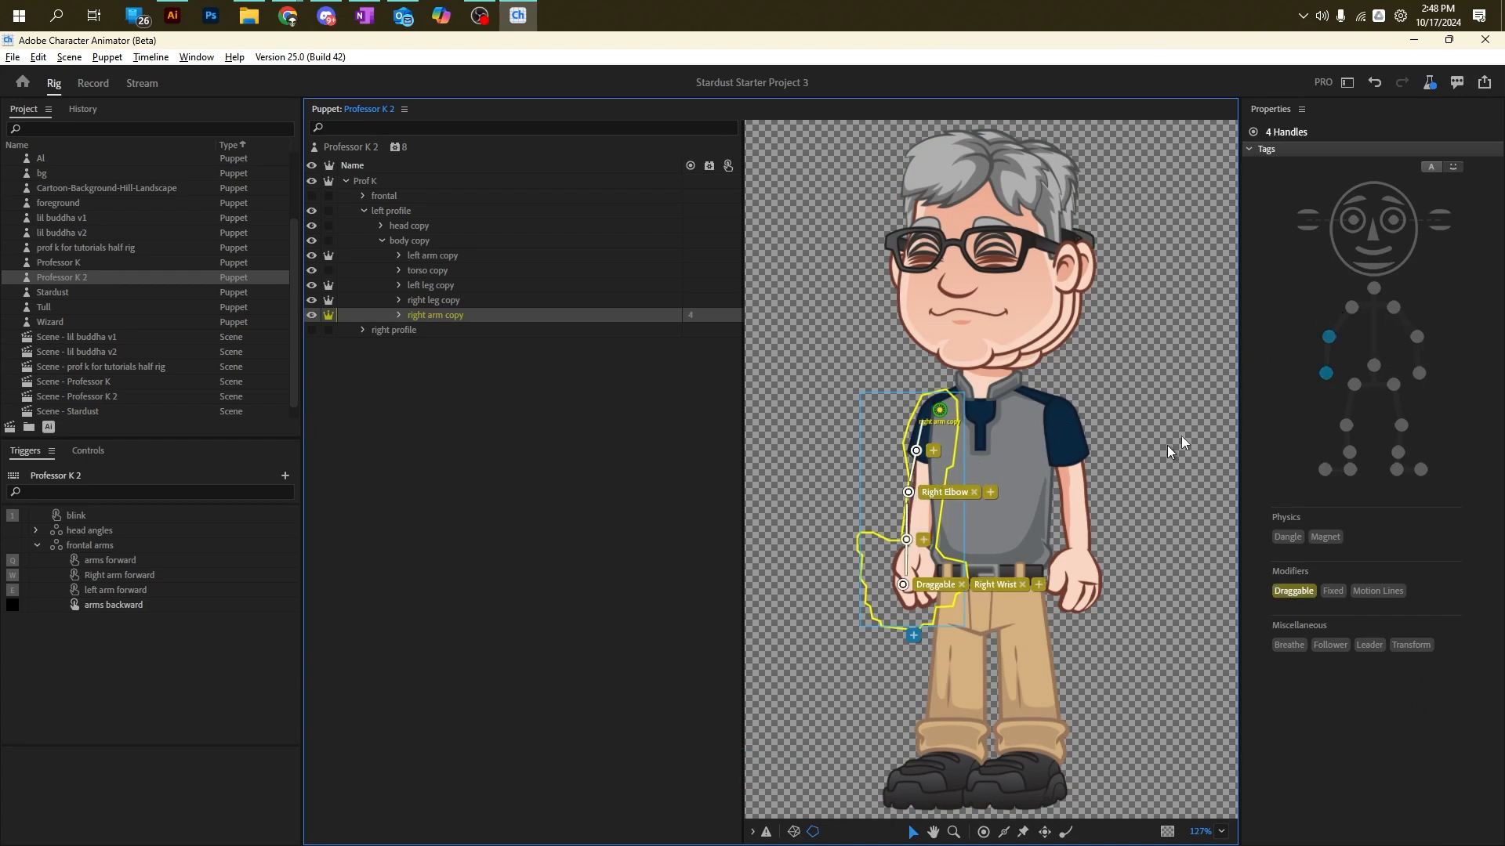
# Step: Reposition the pasted upper arm, Right Elbow, forearm and Right Wrist handles to follow the left profile's right arm
pyautogui.click(970, 434)
pyautogui.click(423, 320)
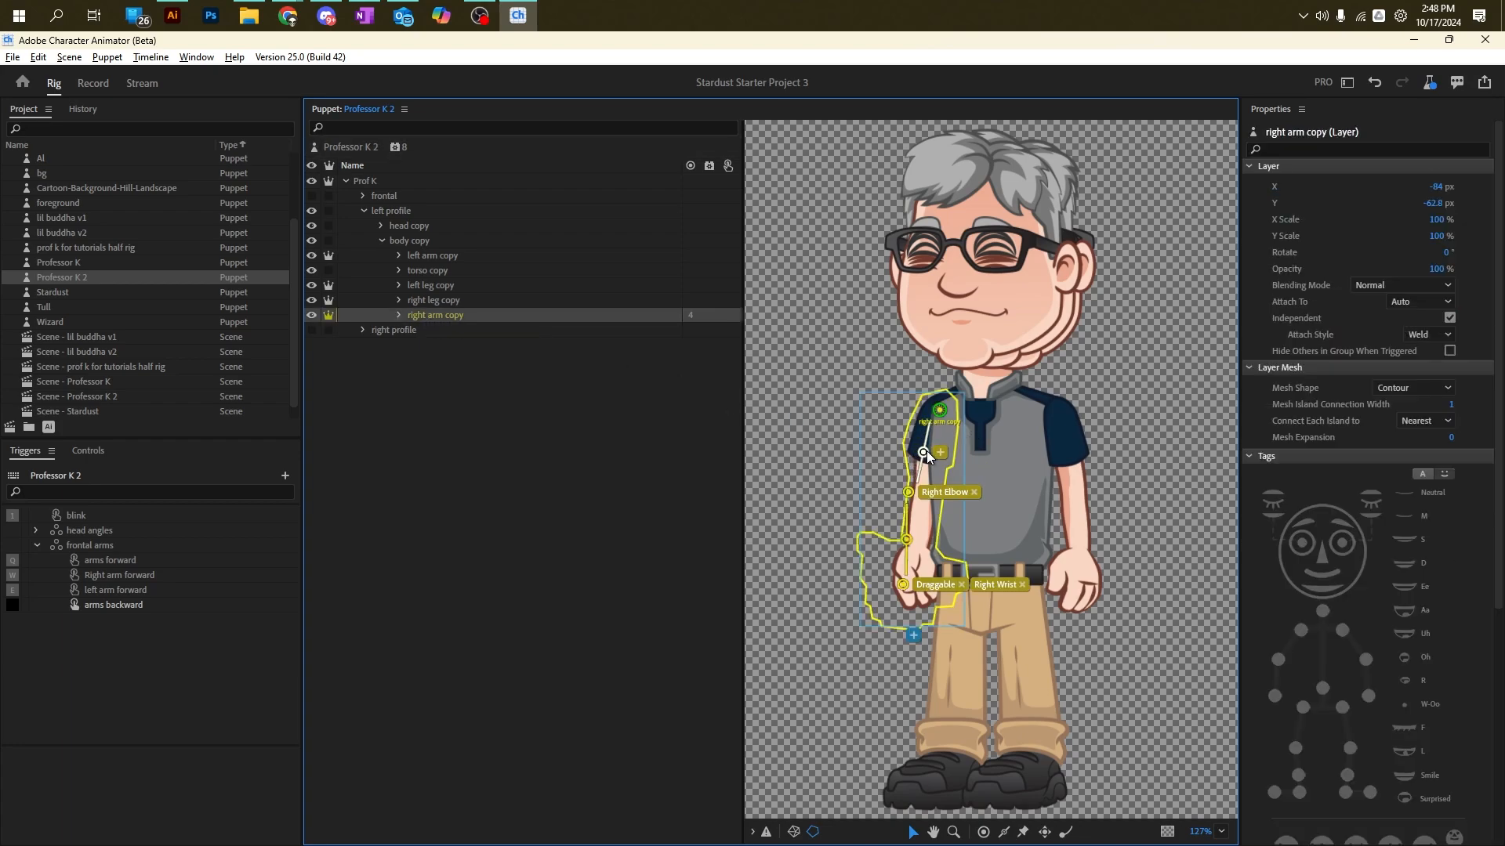
pyautogui.moveTo(907, 492); pyautogui.dragTo(920, 530)
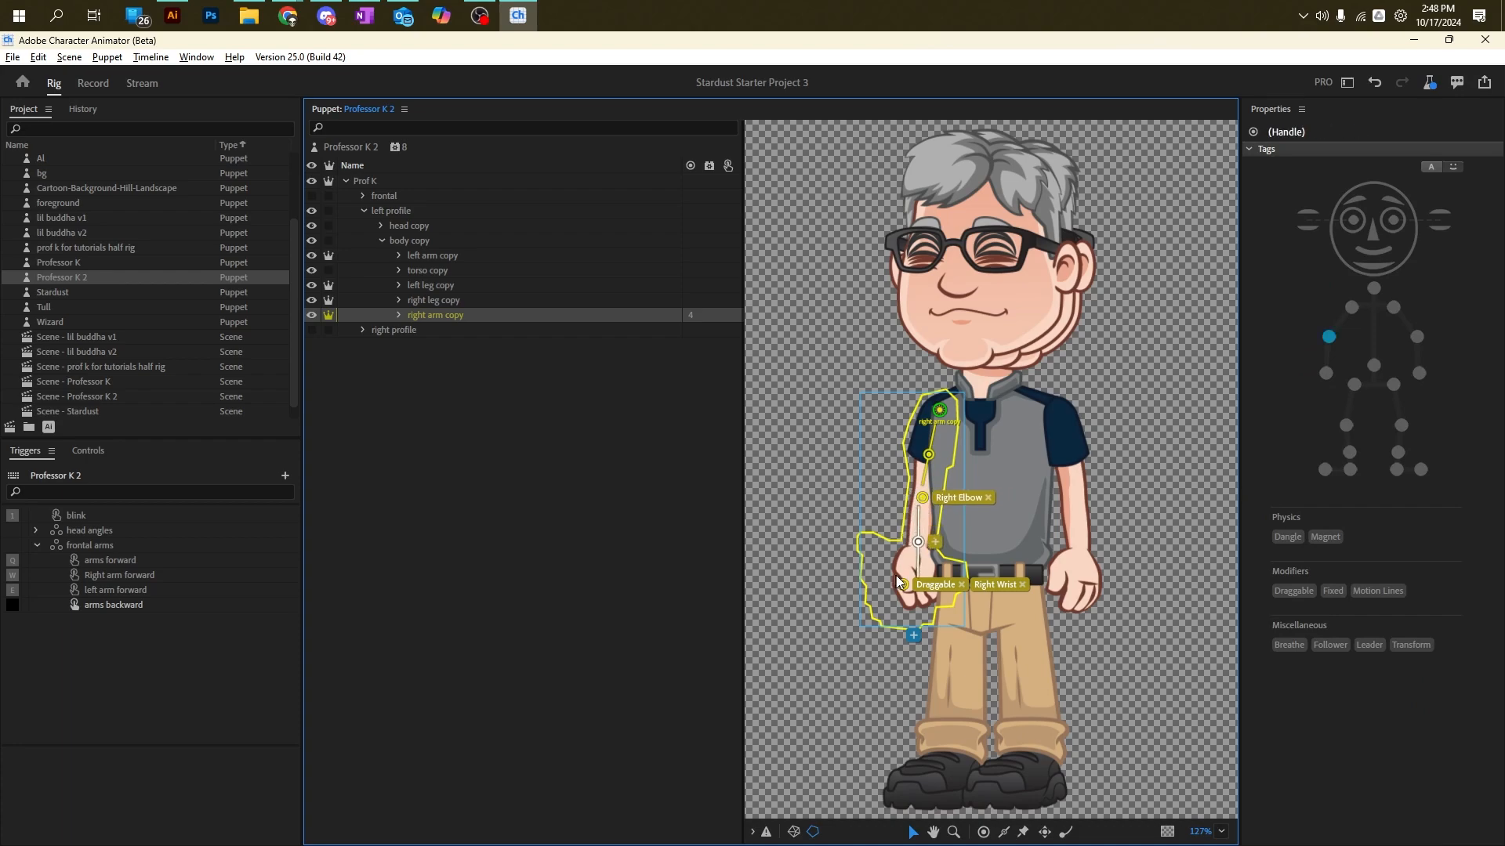
pyautogui.moveTo(903, 584); pyautogui.dragTo(918, 592)
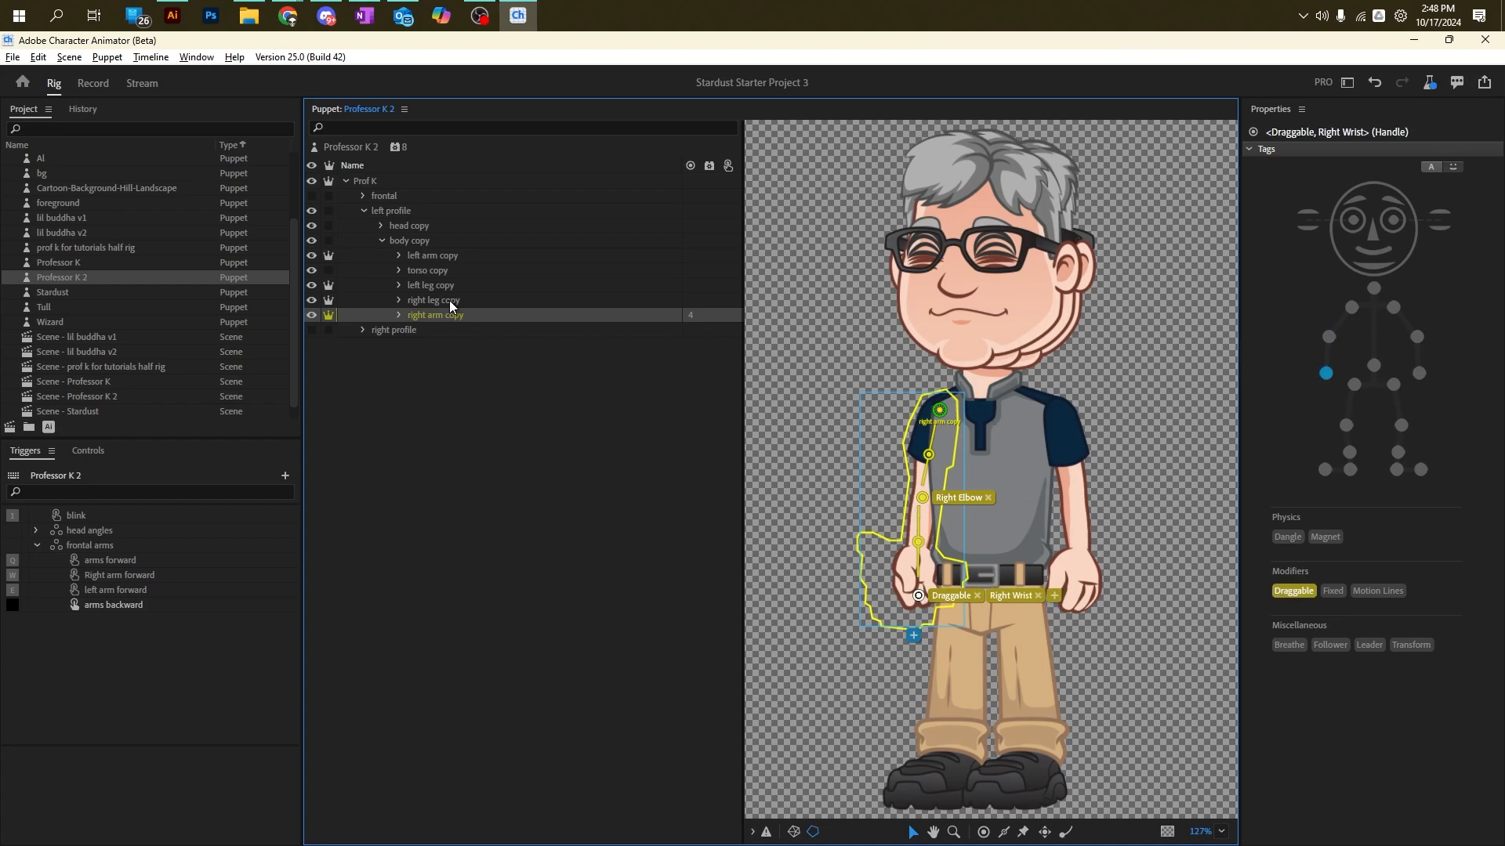
# Step: Expand the right profile's body copy 2, select its right arm, and display the right profile with the left profile hidden
pyautogui.click(362, 330)
pyautogui.click(381, 359)
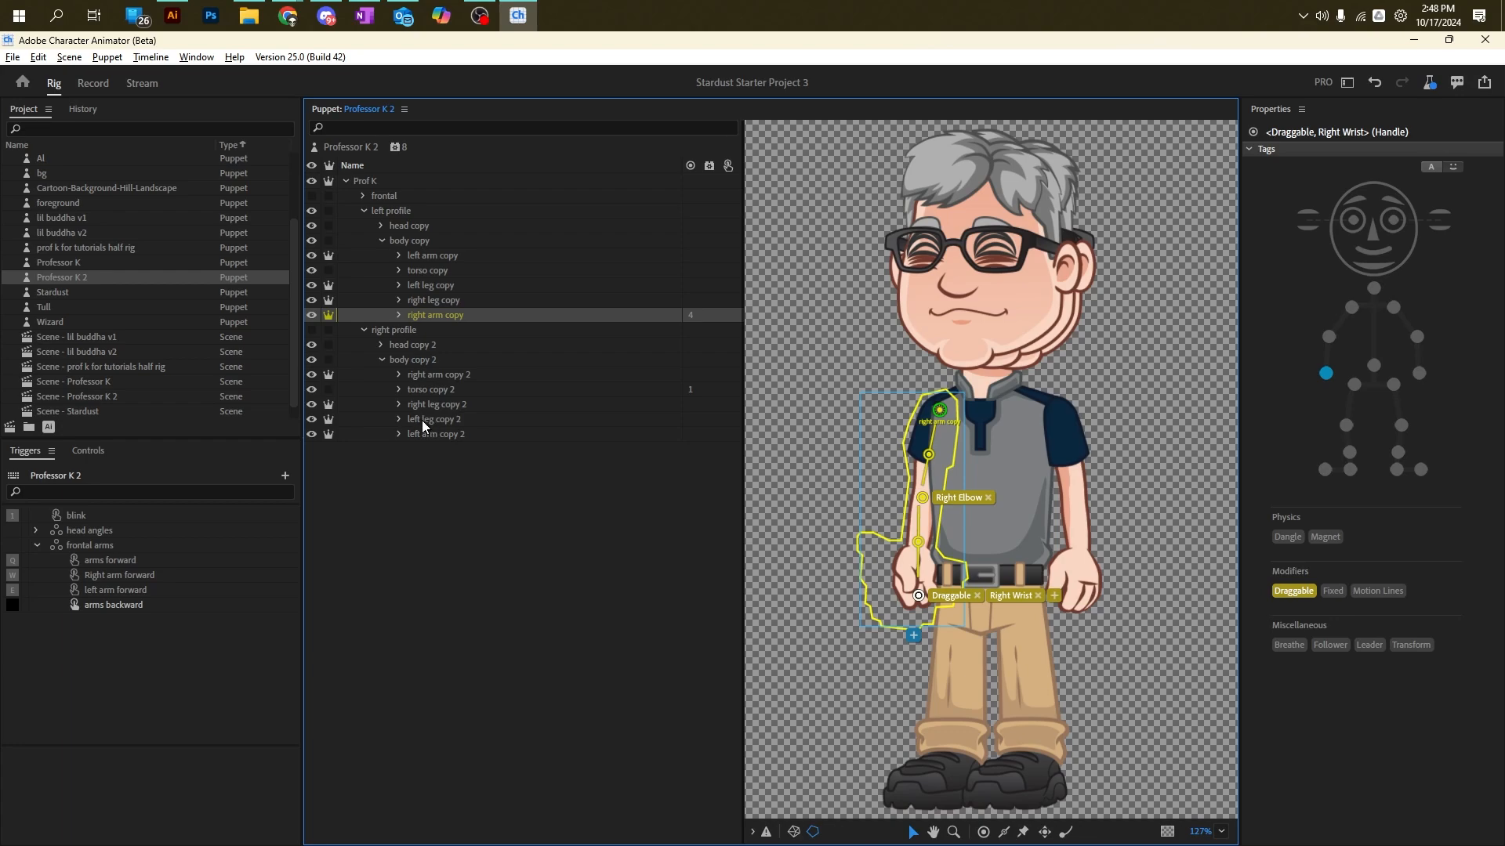
pyautogui.click(420, 374)
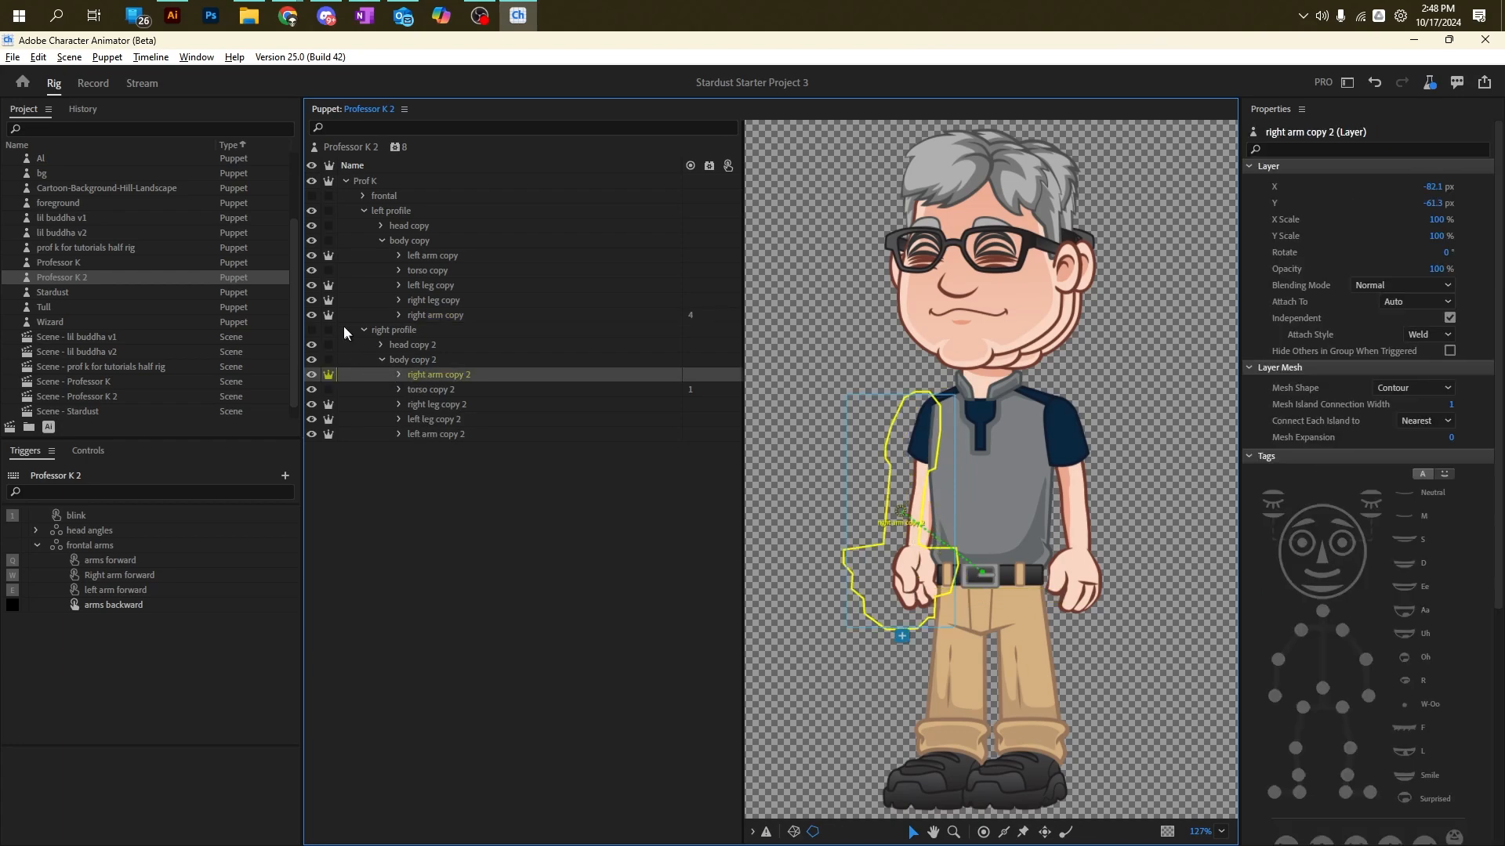
pyautogui.click(312, 330)
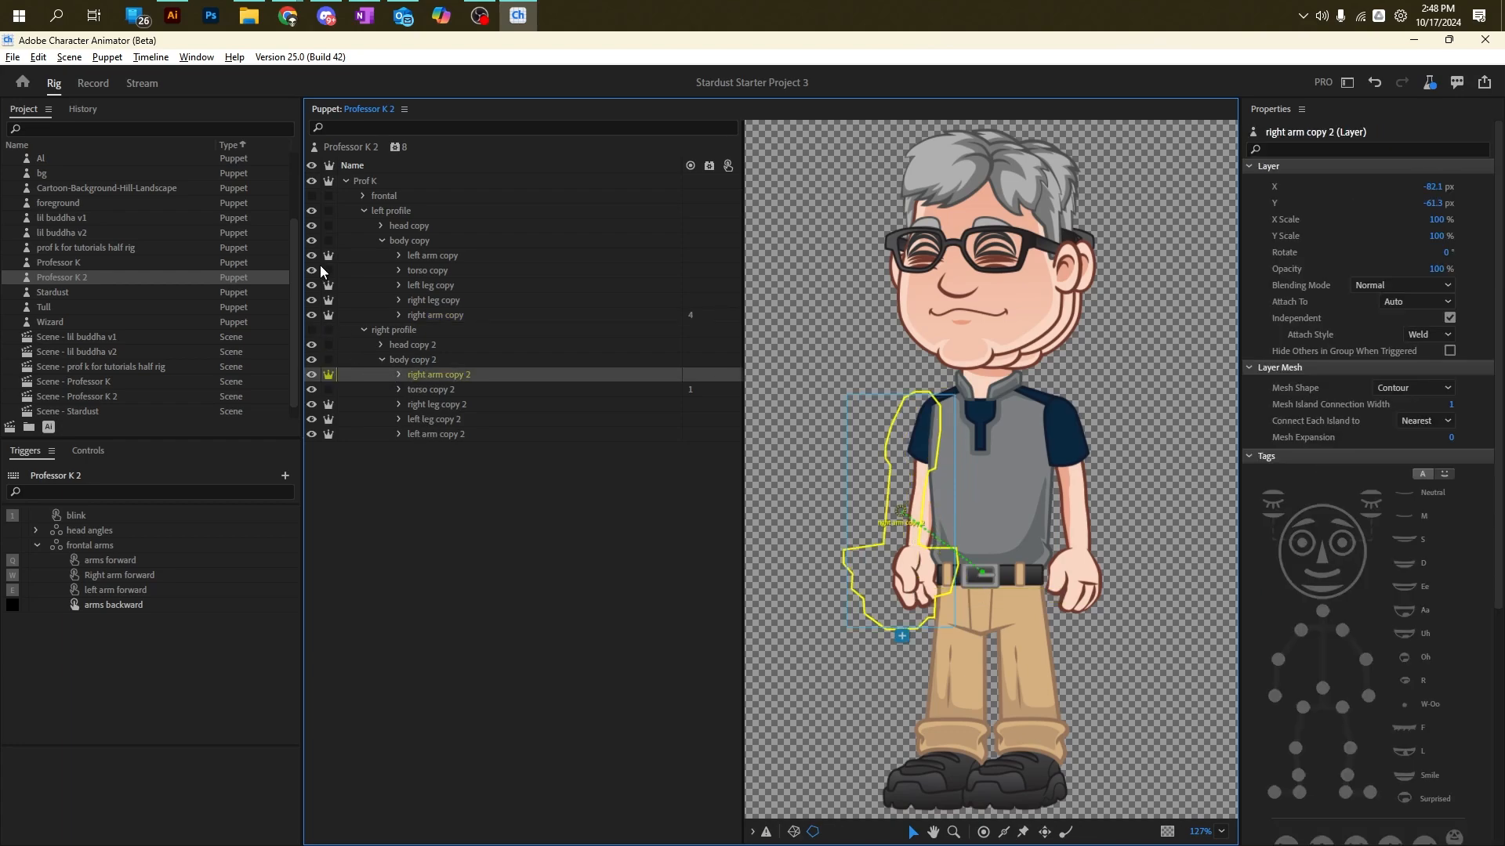
pyautogui.click(312, 211)
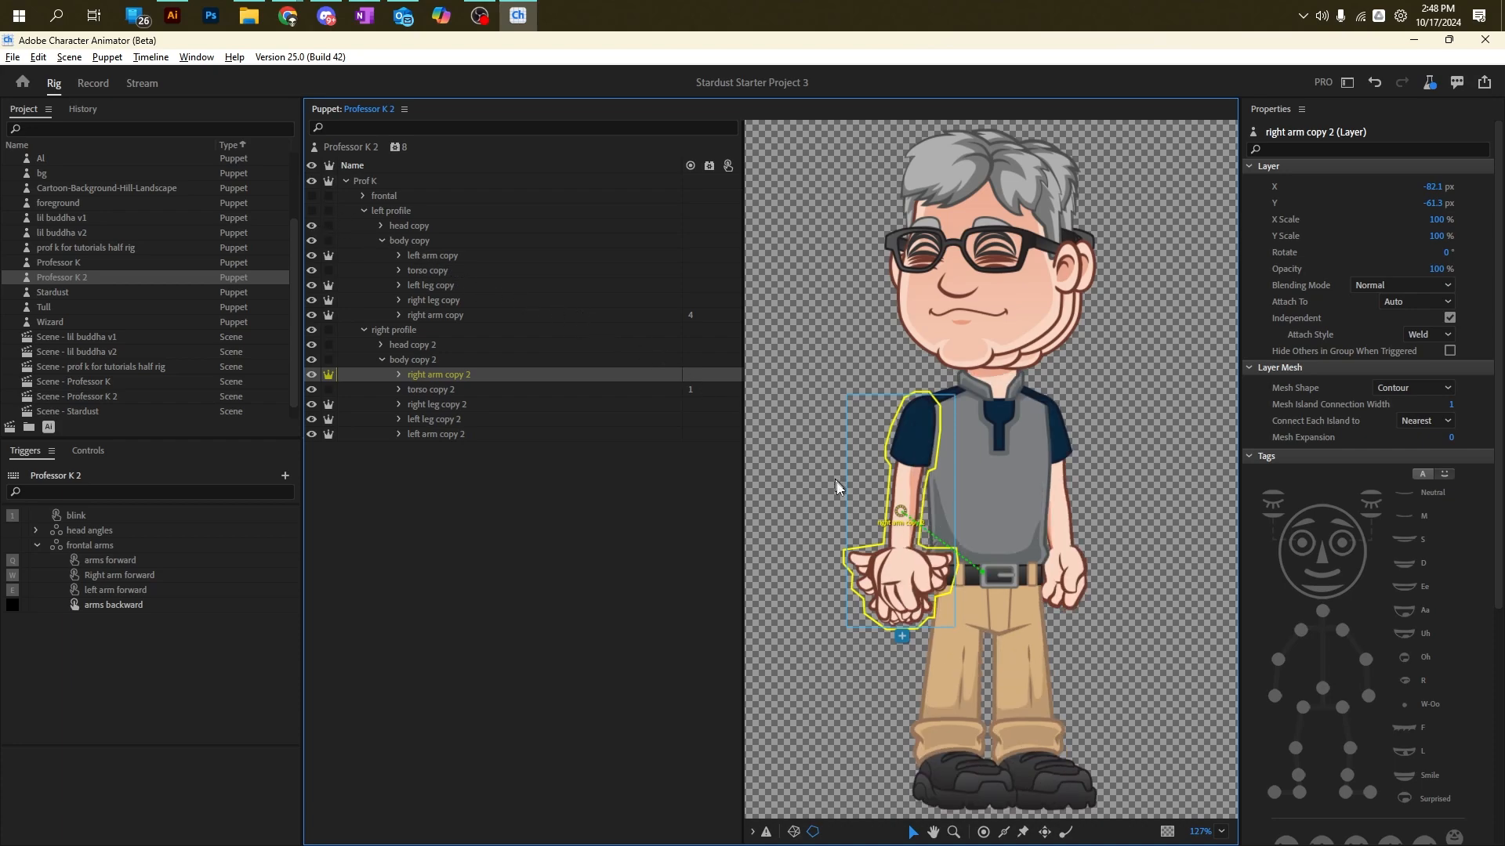
# Step: Move the right profile right arm's attachment handle to the shoulder, paste the four copied handles and nudge them into line with the arm
pyautogui.moveTo(895, 513); pyautogui.dragTo(925, 410)
pyautogui.hotkey('ctrl', 'v')
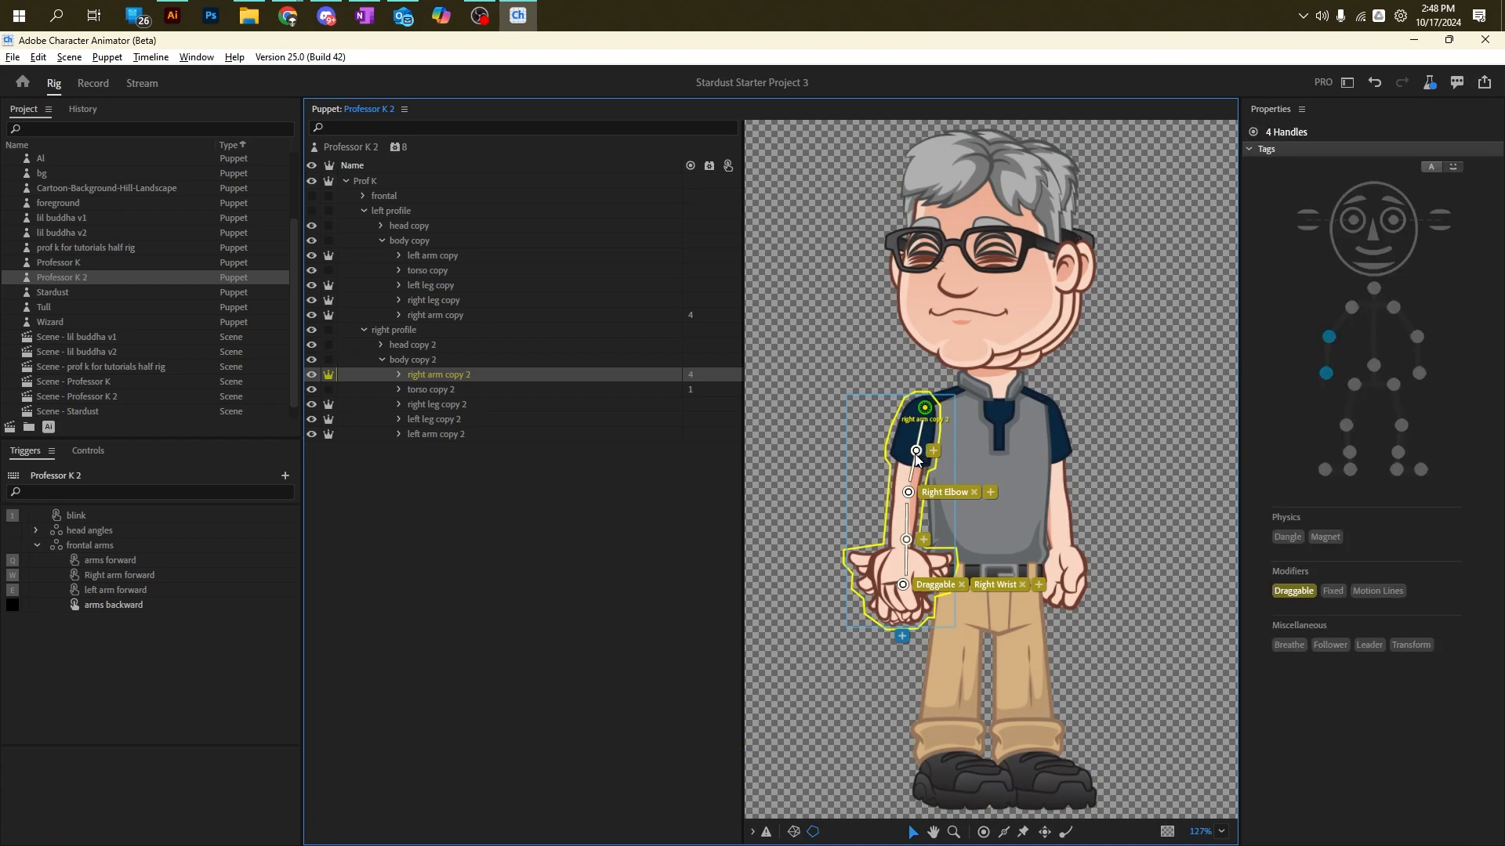
pyautogui.moveTo(915, 459); pyautogui.dragTo(912, 458)
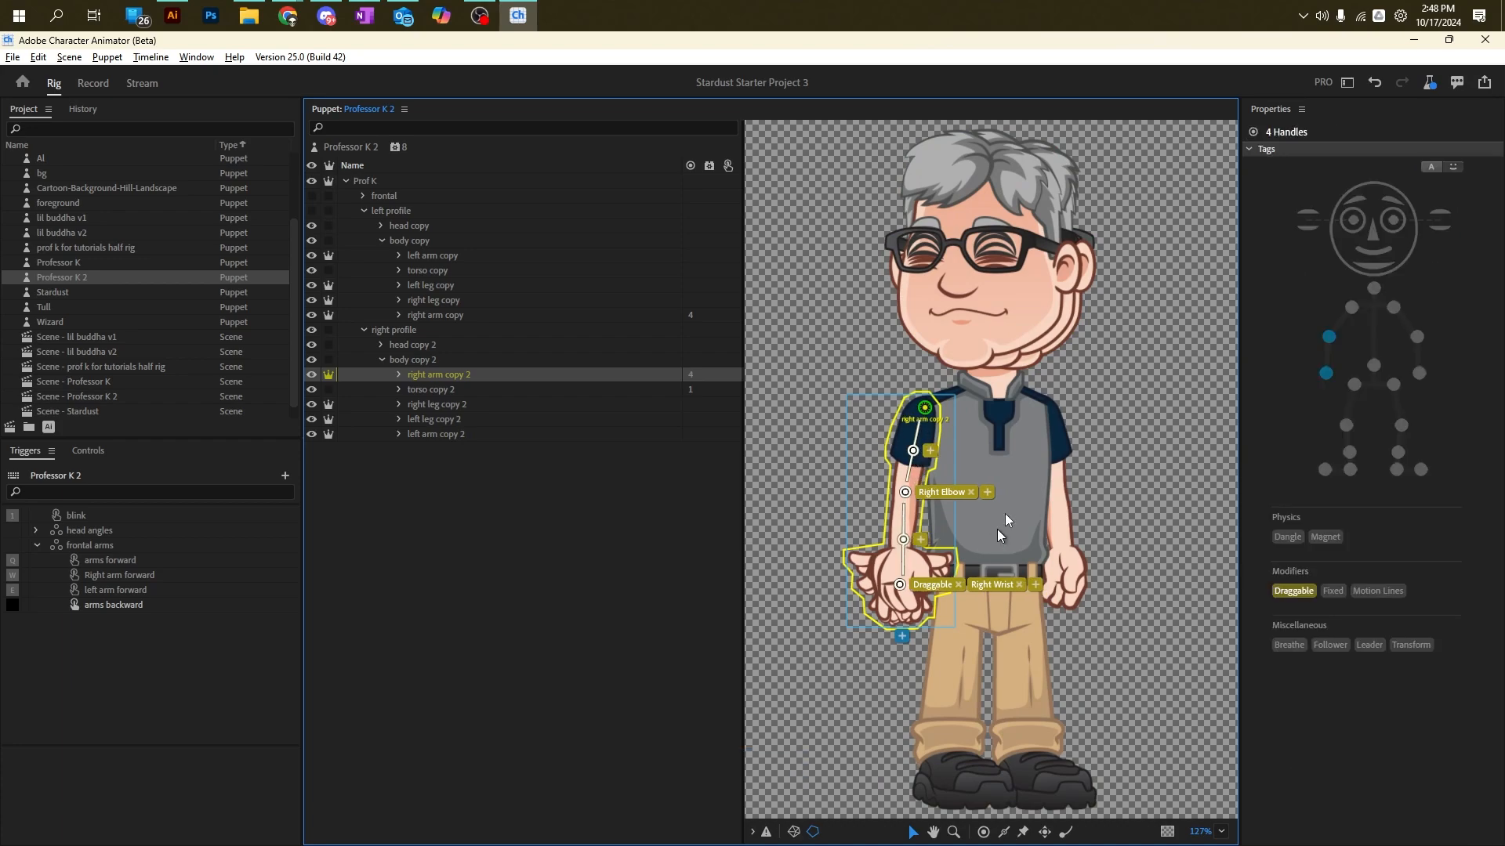
pyautogui.click(1196, 468)
pyautogui.click(548, 375)
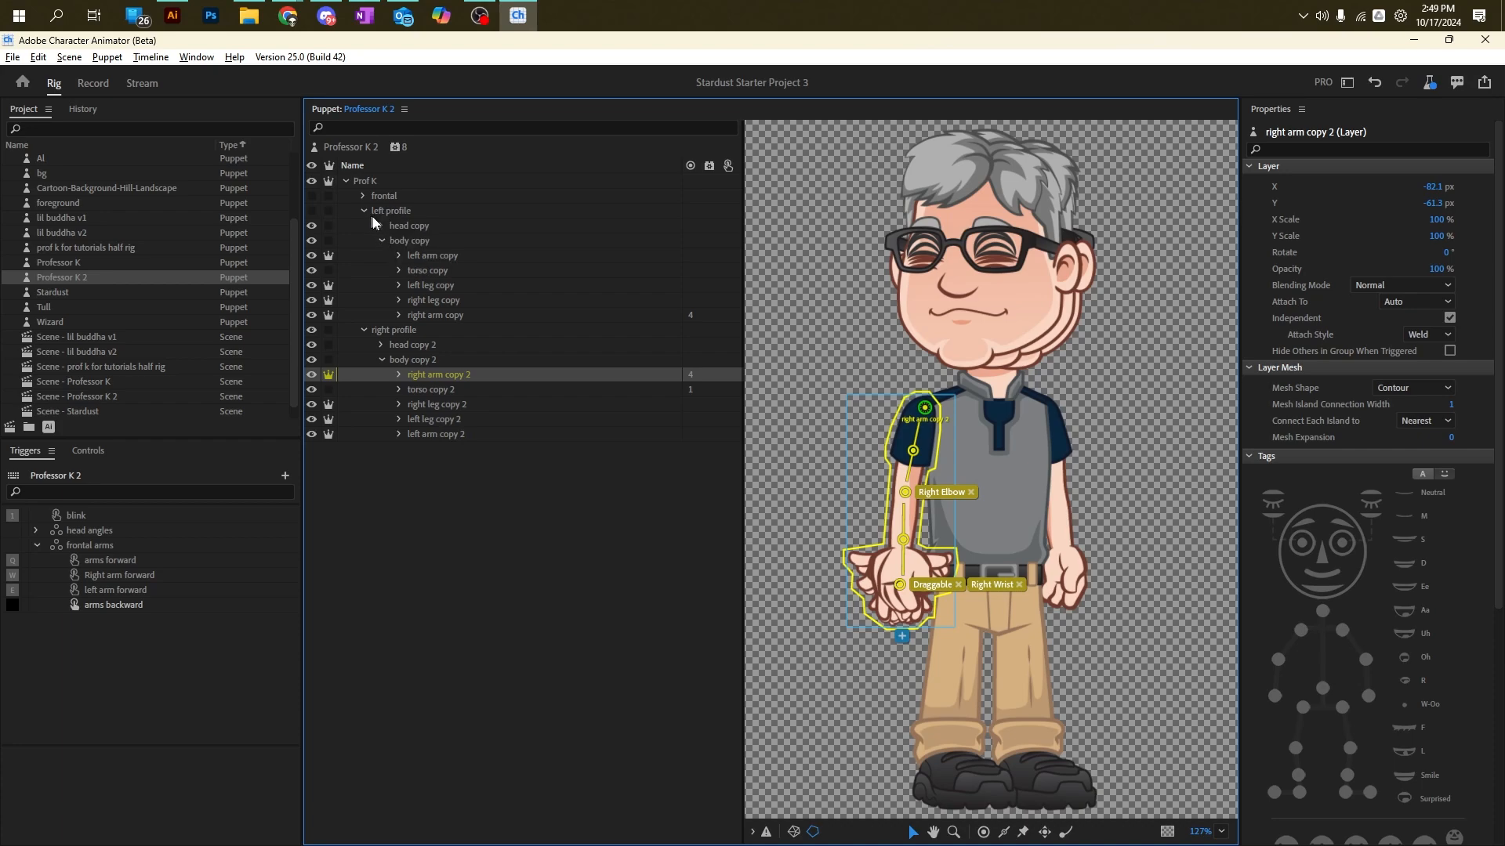
# Step: Display the frontal view with the right profile hidden and select the left arm in its top arms group
pyautogui.click(363, 195)
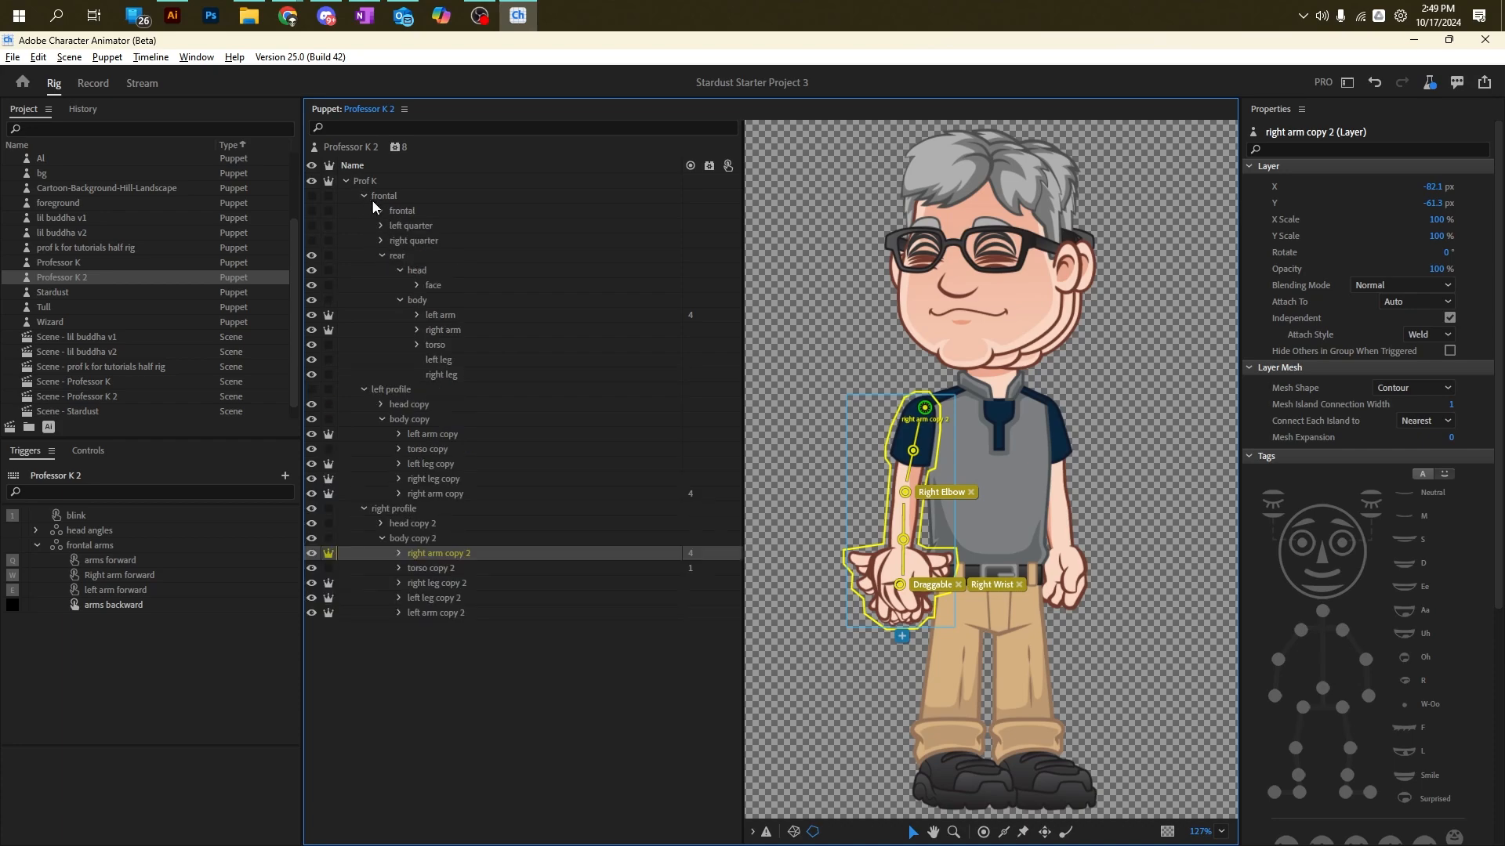
pyautogui.click(461, 320)
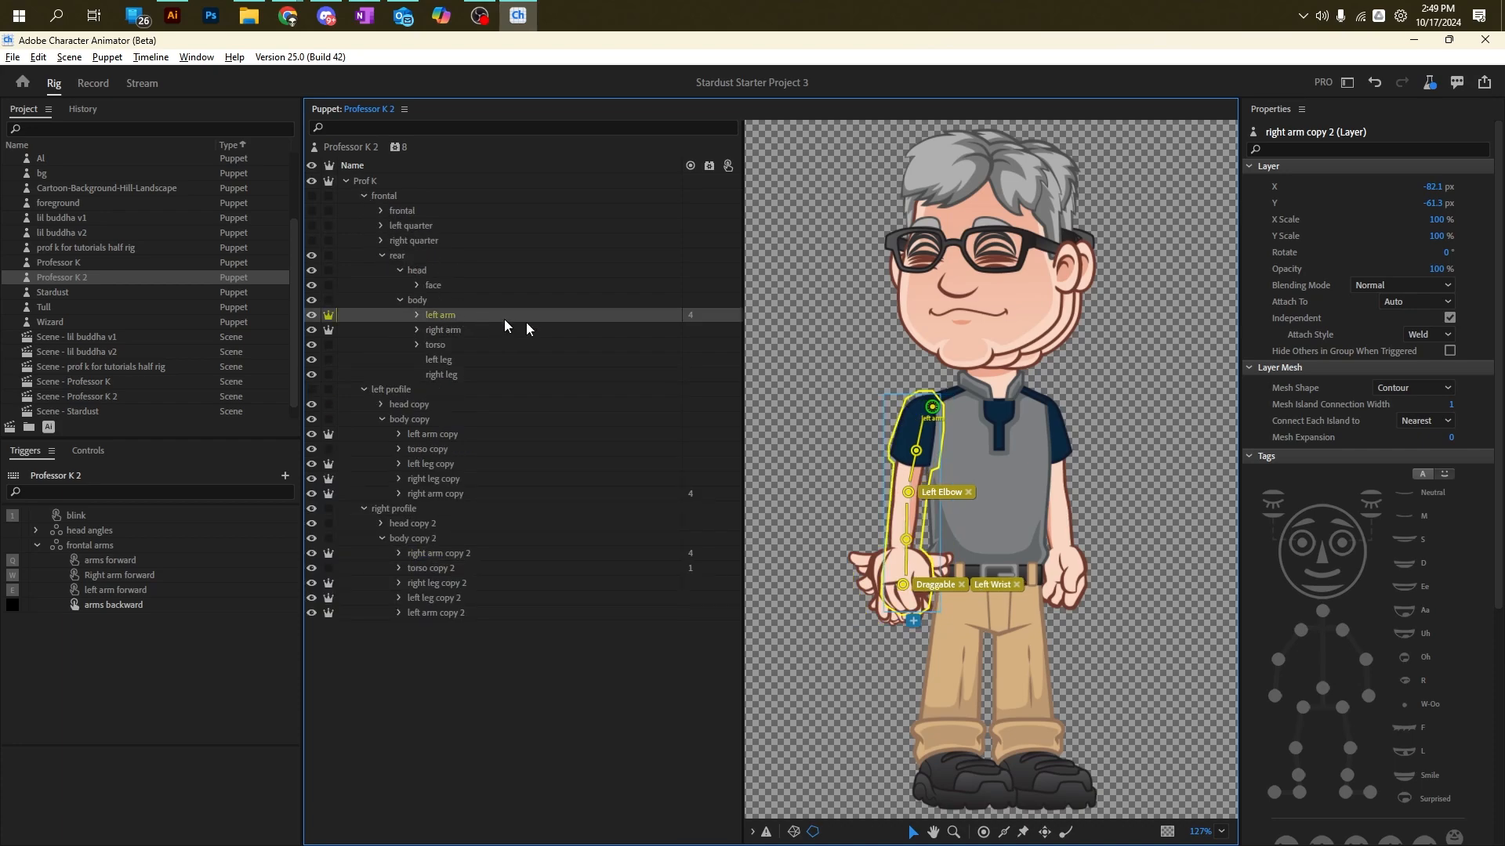
pyautogui.click(1060, 435)
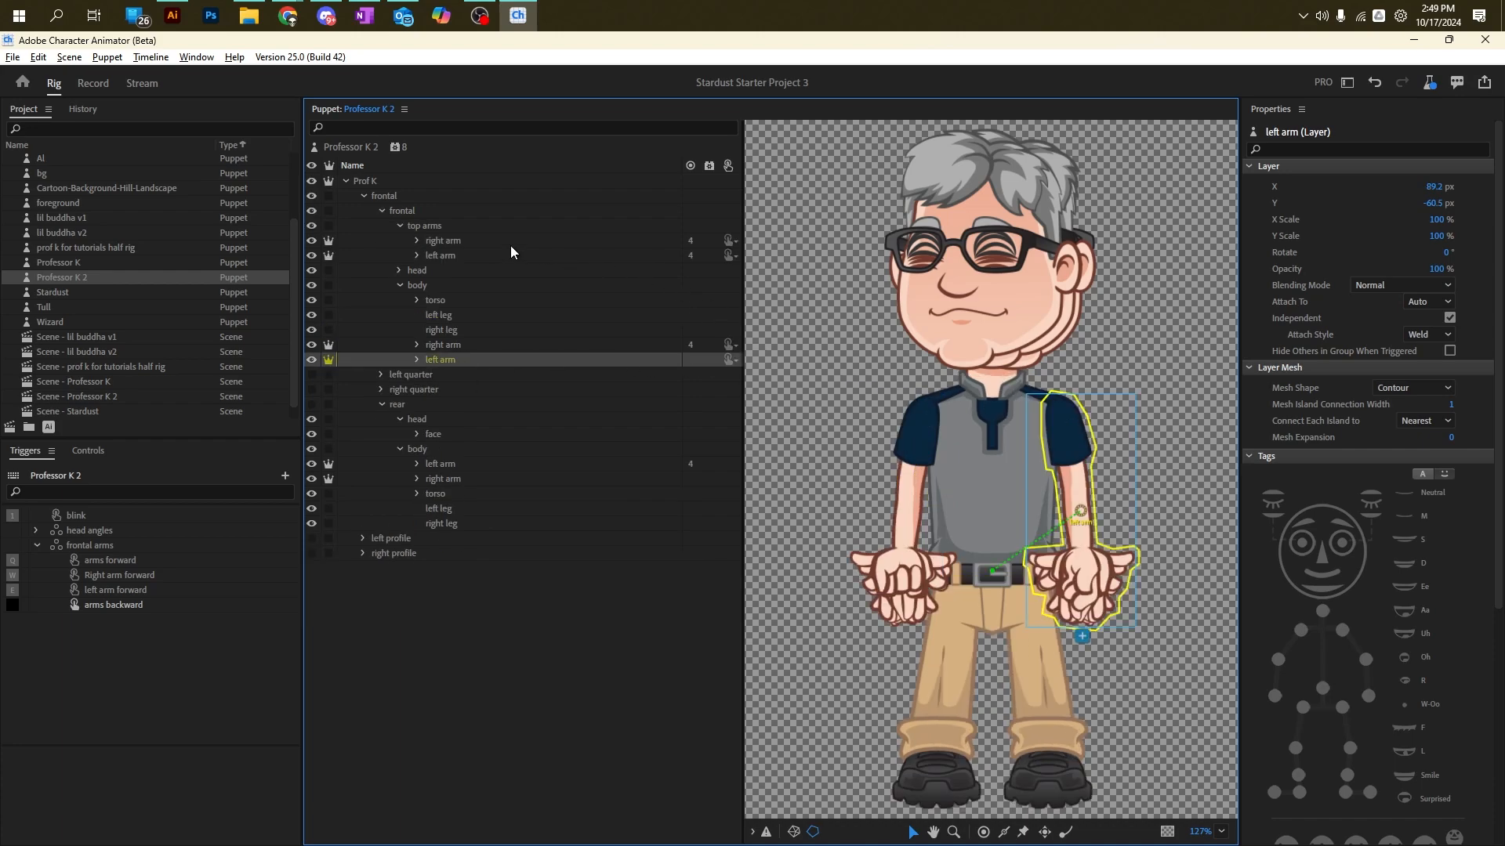
pyautogui.click(480, 255)
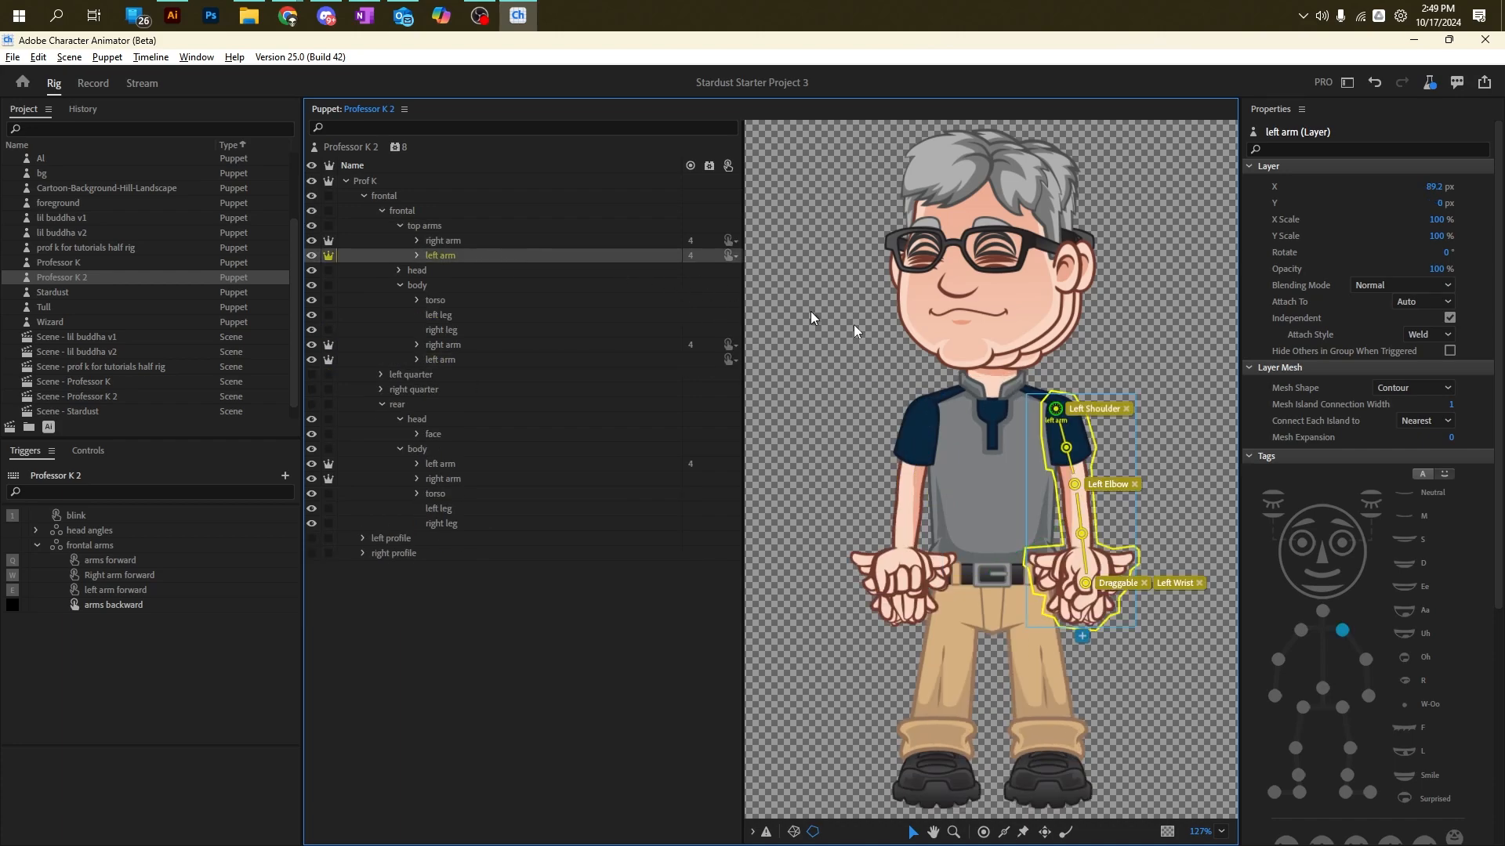
# Step: Copy the four handles of the frontal top left arm, including the Left Elbow and draggable Left Wrist
pyautogui.click(1066, 447)
pyautogui.keyDown('shift'); pyautogui.click(1075, 484); pyautogui.keyUp('shift')
pyautogui.keyDown('shift'); pyautogui.click(1082, 534); pyautogui.keyUp('shift')
pyautogui.keyDown('shift'); pyautogui.click(1084, 583); pyautogui.keyUp('shift')
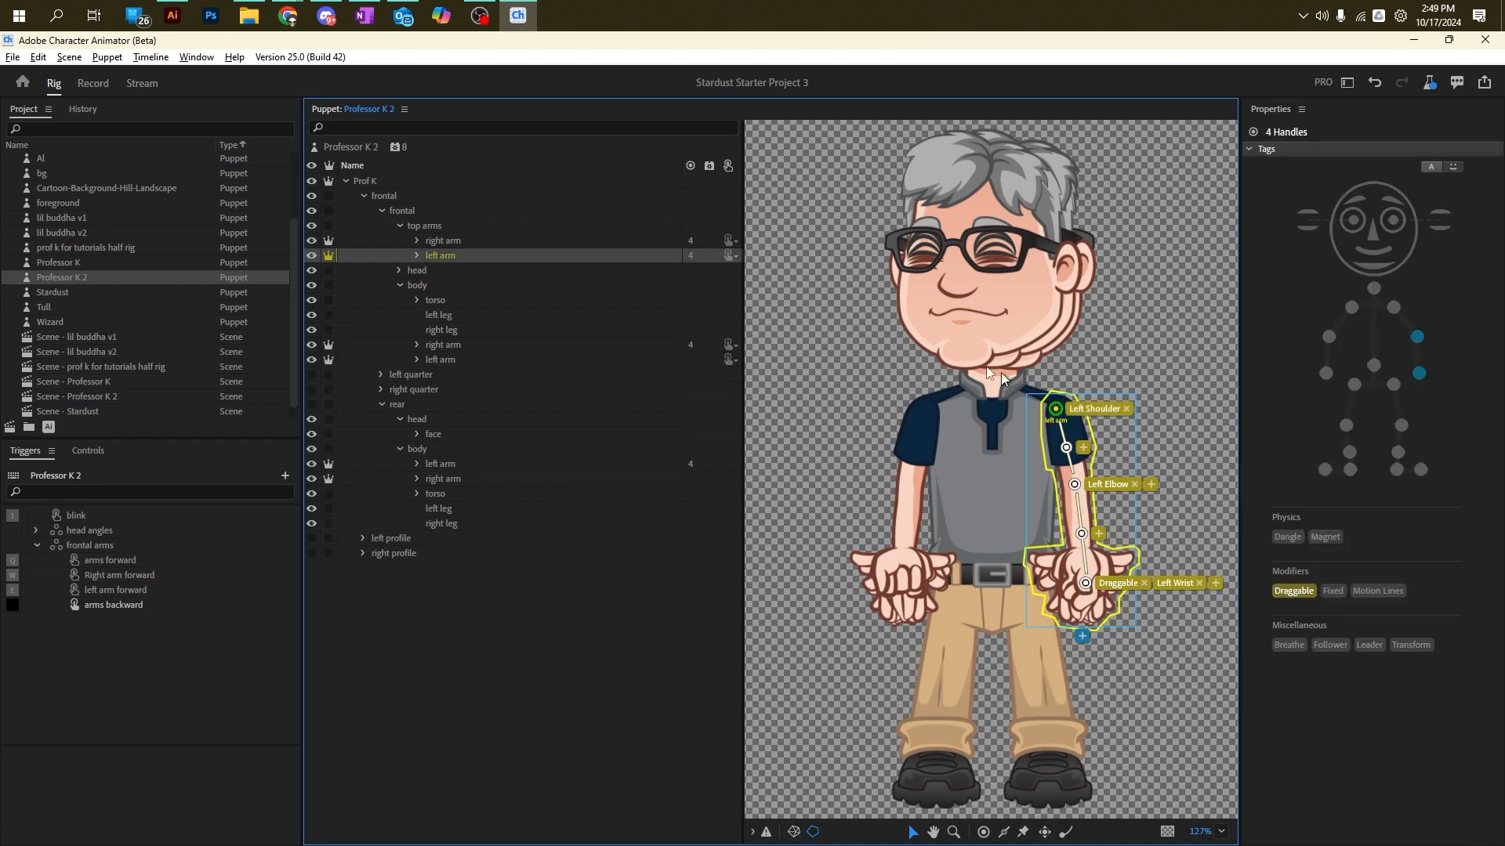
pyautogui.click(13, 57)
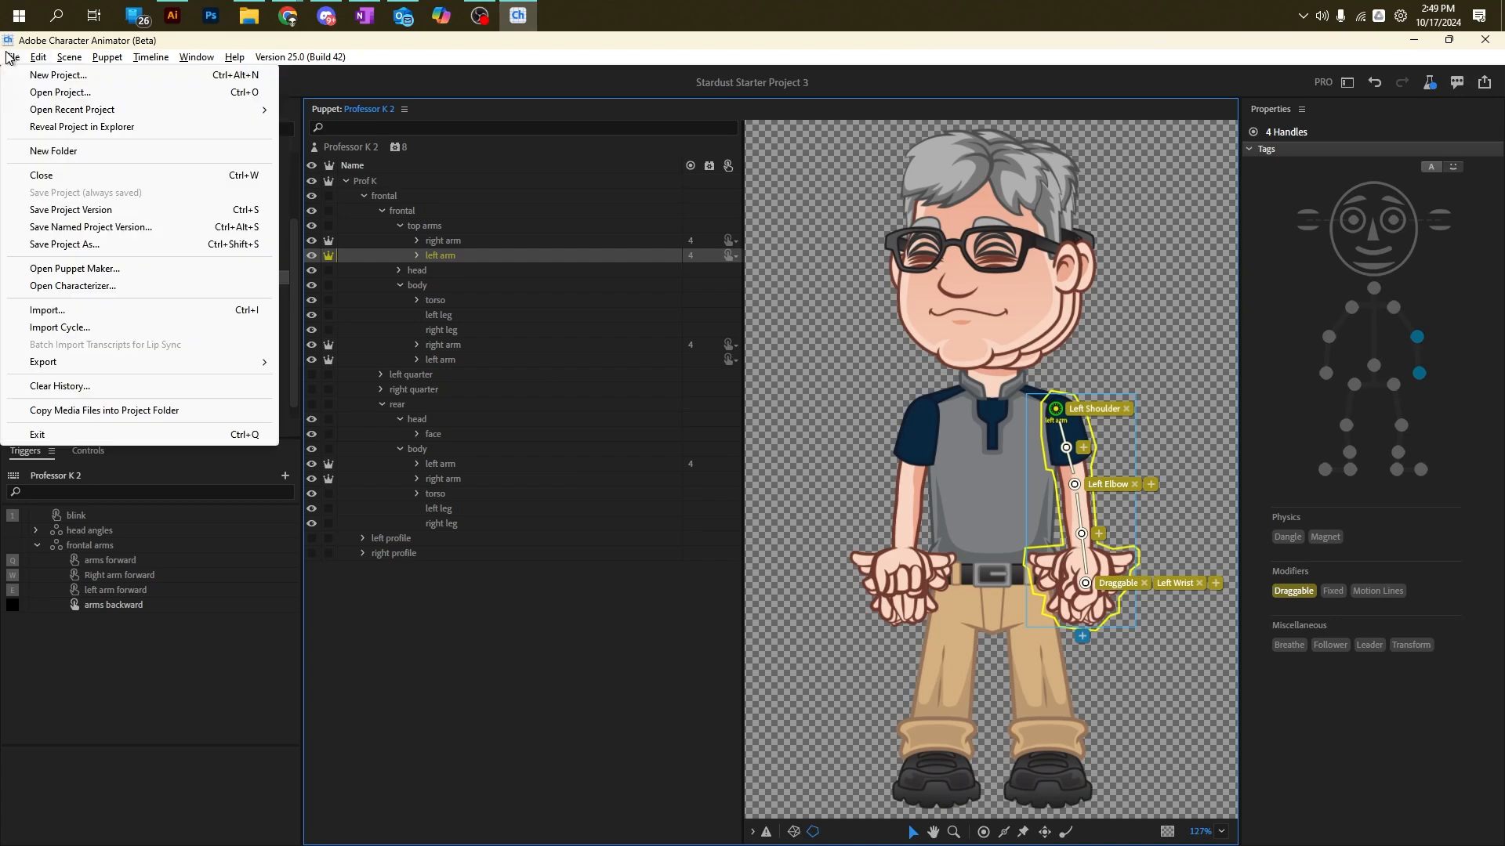
pyautogui.moveTo(38, 57)
pyautogui.click(67, 135)
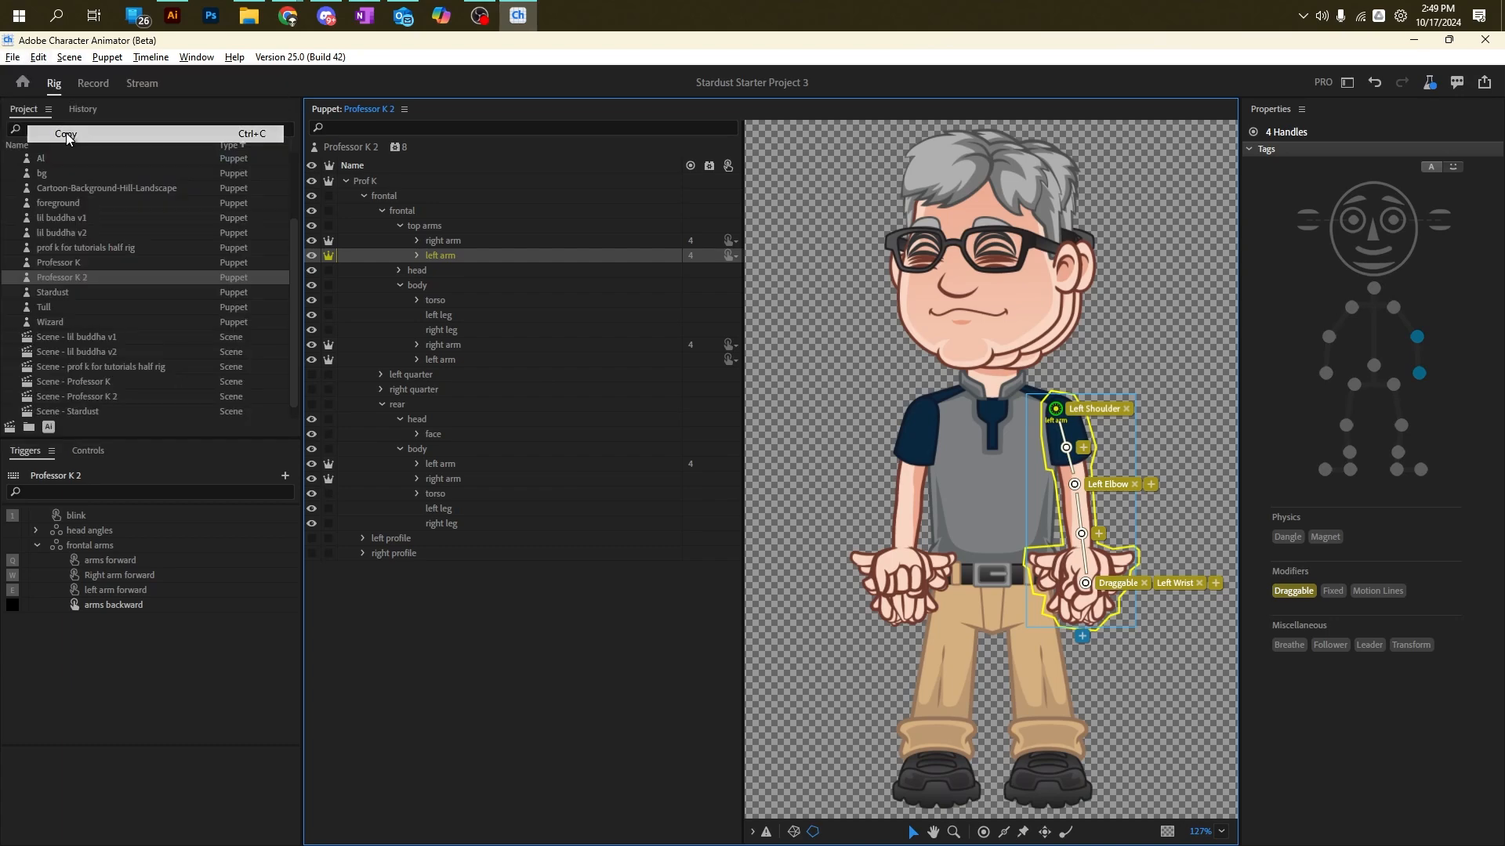
pyautogui.click(451, 317)
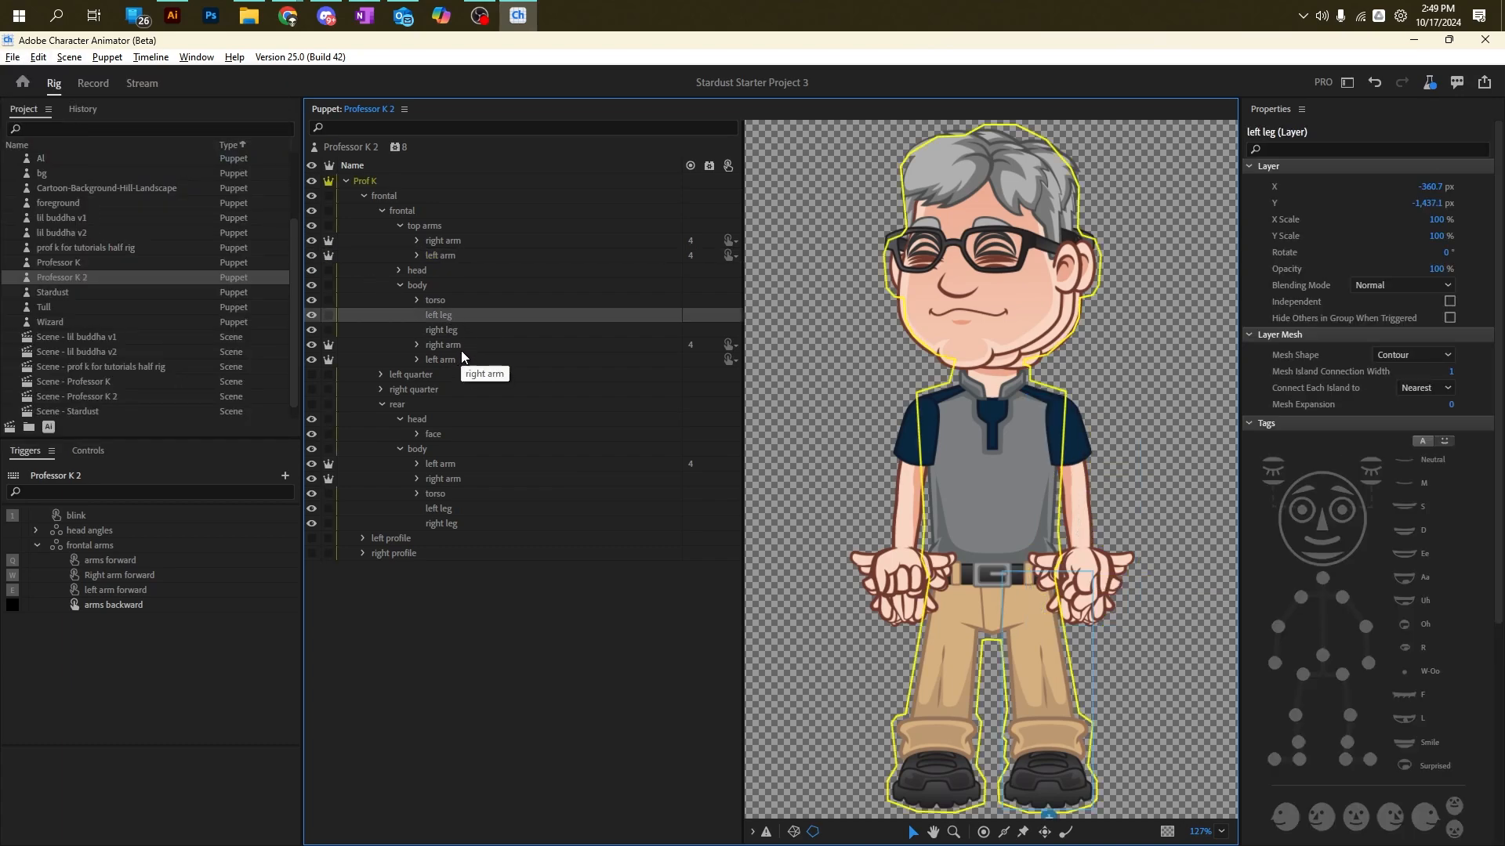
pyautogui.click(457, 361)
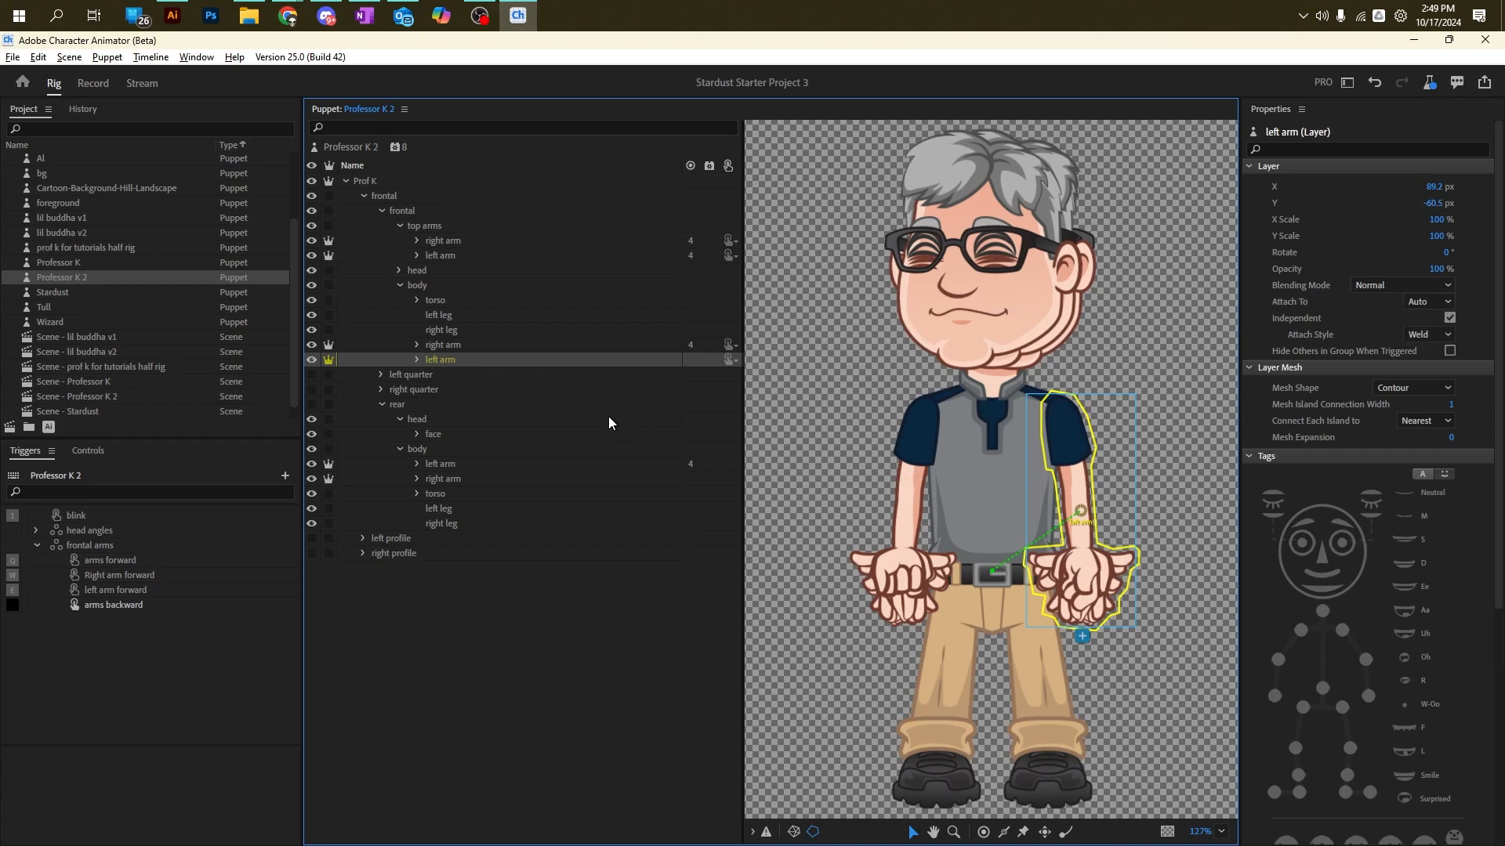
pyautogui.click(420, 406)
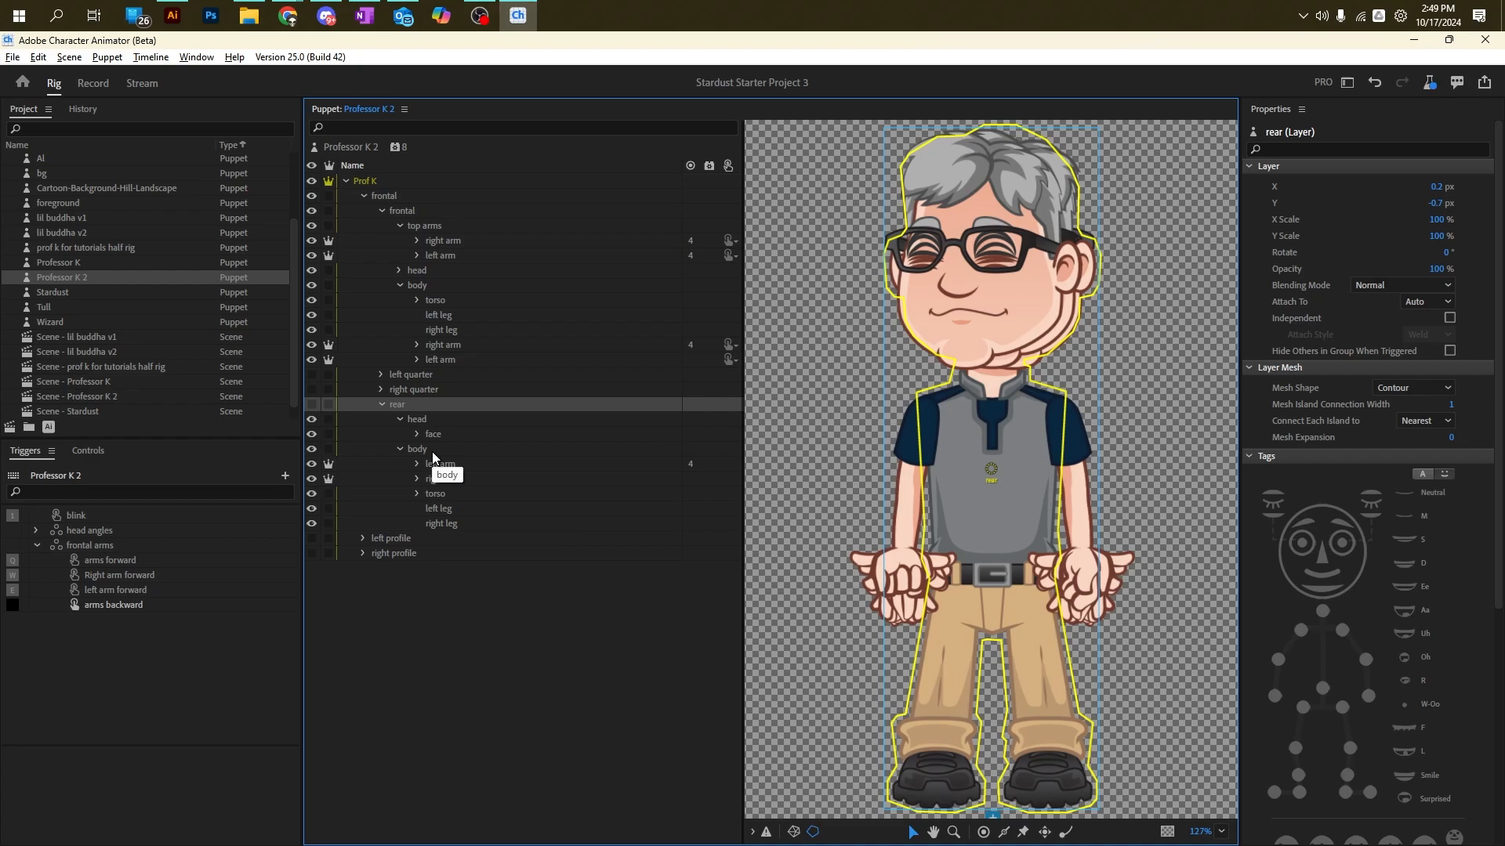
pyautogui.click(406, 541)
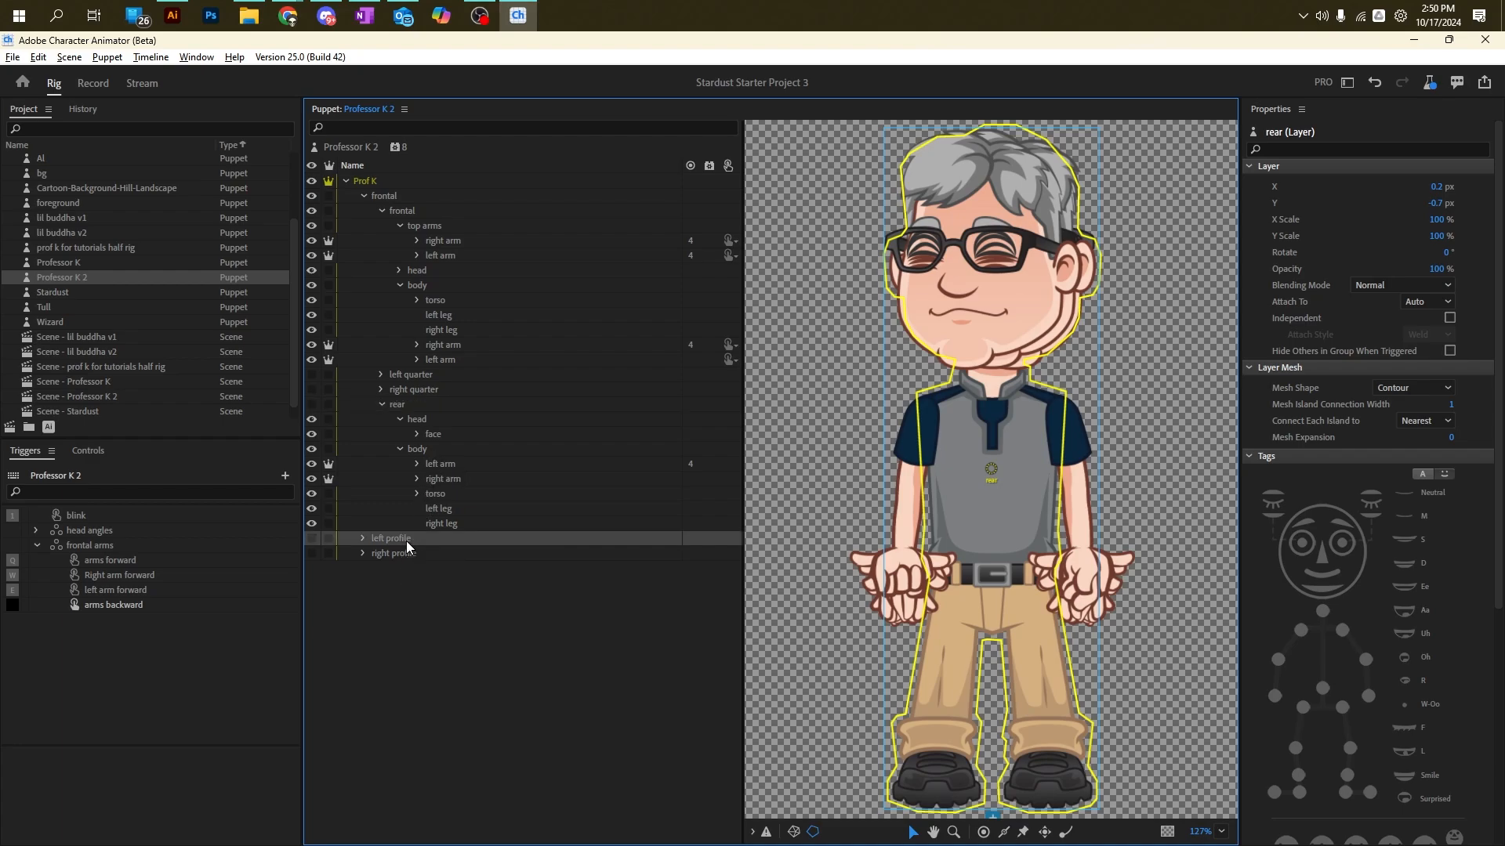
pyautogui.click(406, 555)
pyautogui.click(411, 538)
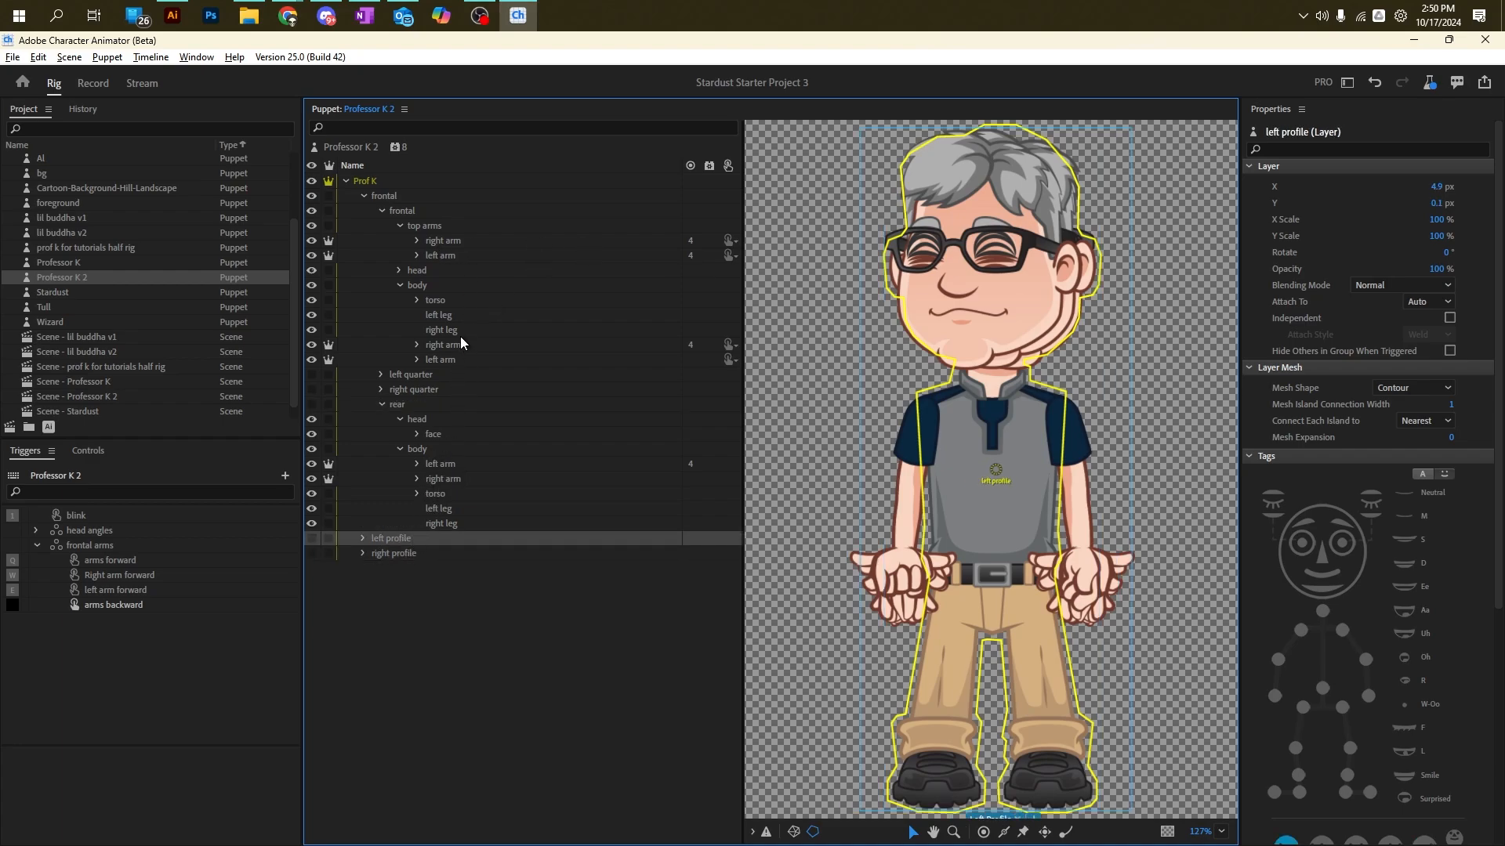
# Step: Move the frontal body left arm's attachment handle to the shoulder, paste the four copied handles, and tag the shoulder handle Left Shoulder
pyautogui.click(442, 360)
pyautogui.moveTo(1080, 511); pyautogui.dragTo(1055, 408)
pyautogui.hotkey('ctrl', 'v')
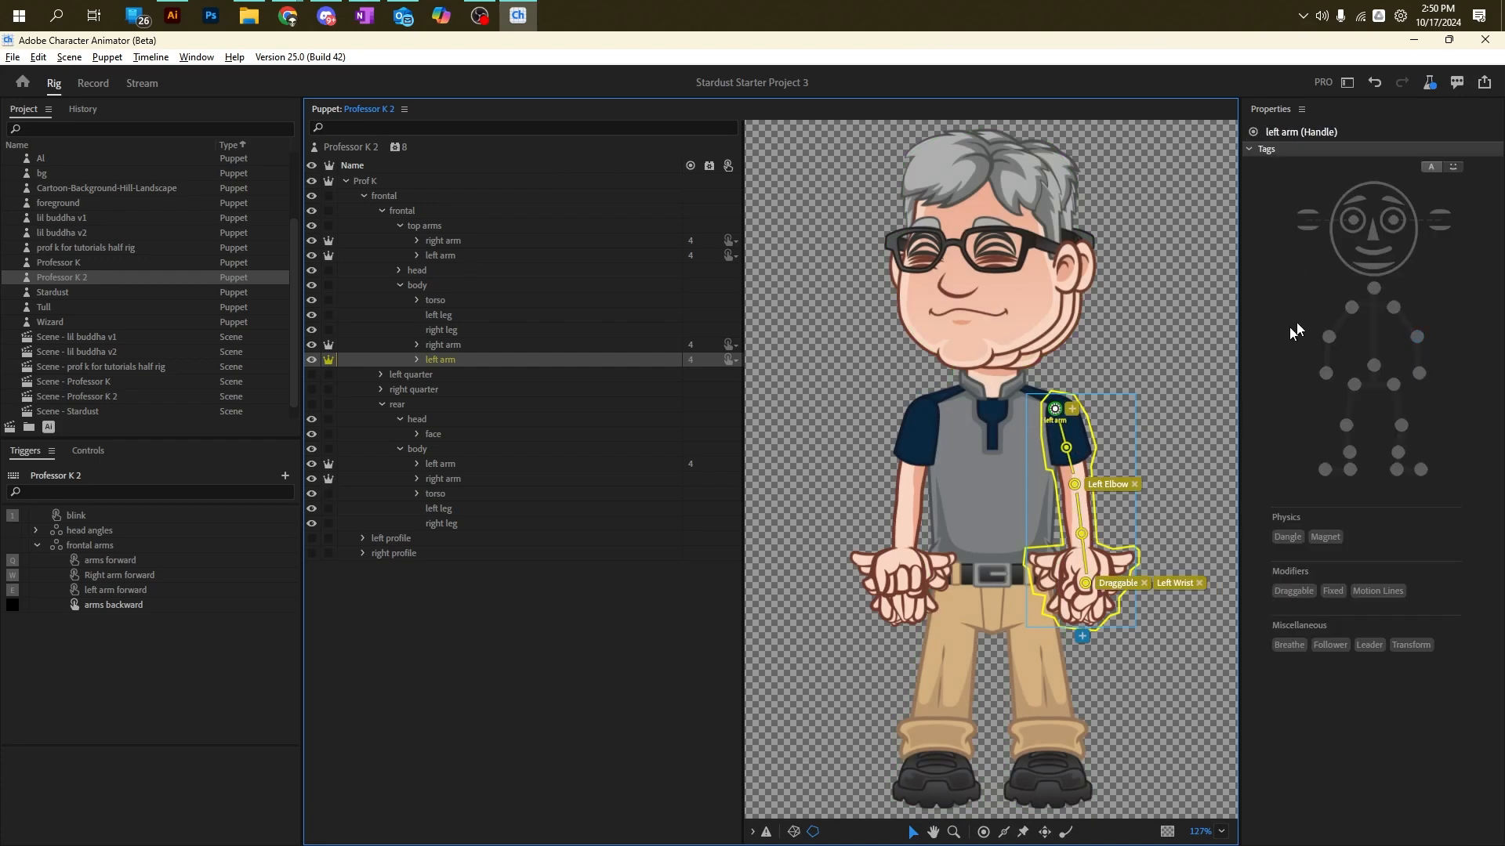
pyautogui.click(1393, 308)
# Step: Expand the left quarter, paste the copied handles onto its left arm, and tag the attachment handle at the shoulder Left Shoulder
pyautogui.click(440, 464)
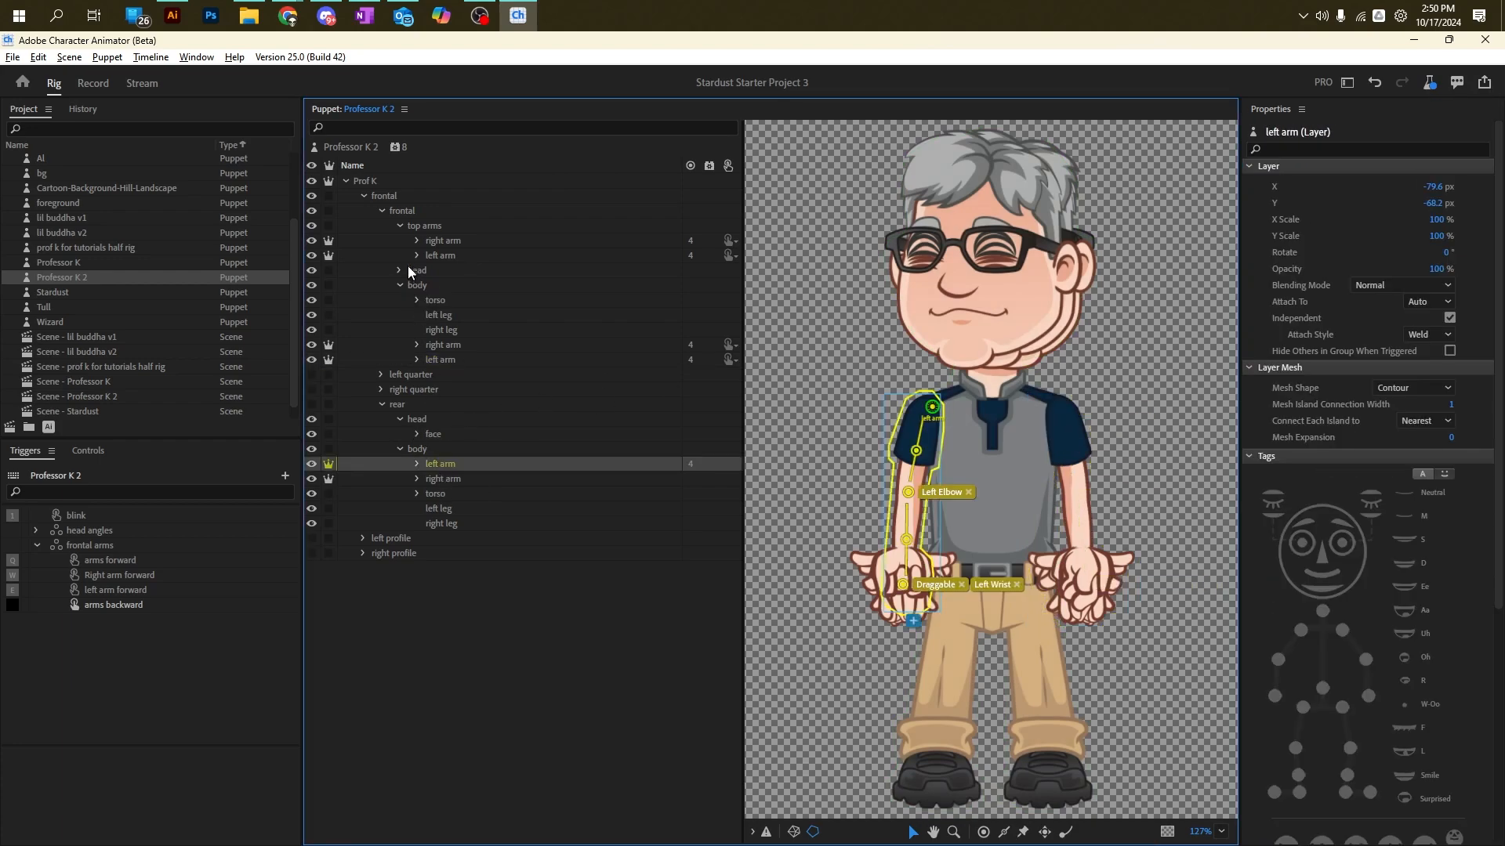
pyautogui.click(381, 375)
pyautogui.click(450, 421)
pyautogui.hotkey('ctrl', 'v')
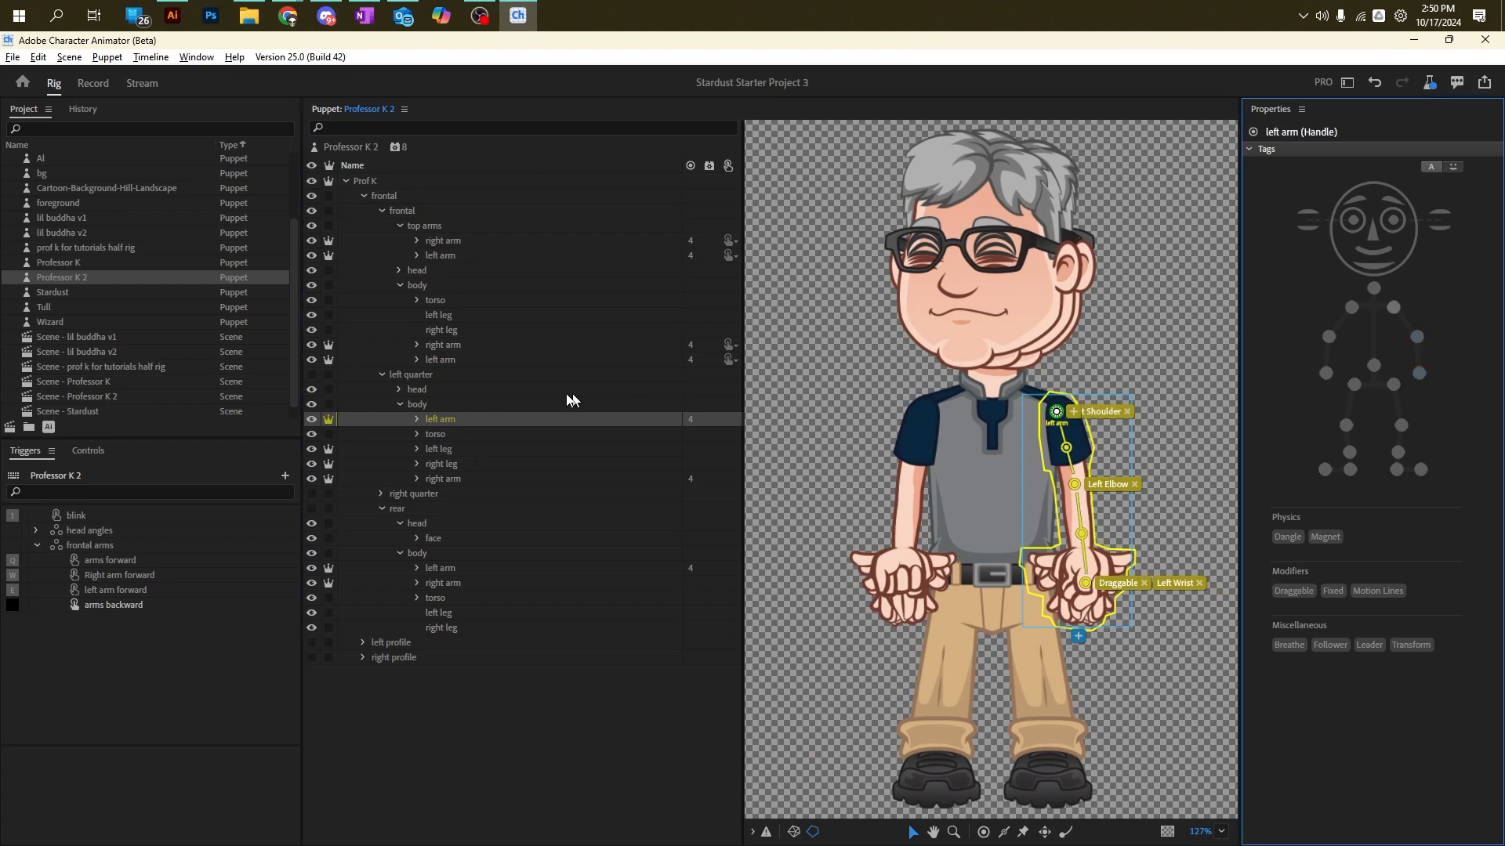
# Step: Expand the right quarter, move its left arm's attachment handle to the shoulder, tag it Left Shoulder, and paste the copied handles
pyautogui.click(381, 493)
pyautogui.click(443, 538)
pyautogui.click(439, 598)
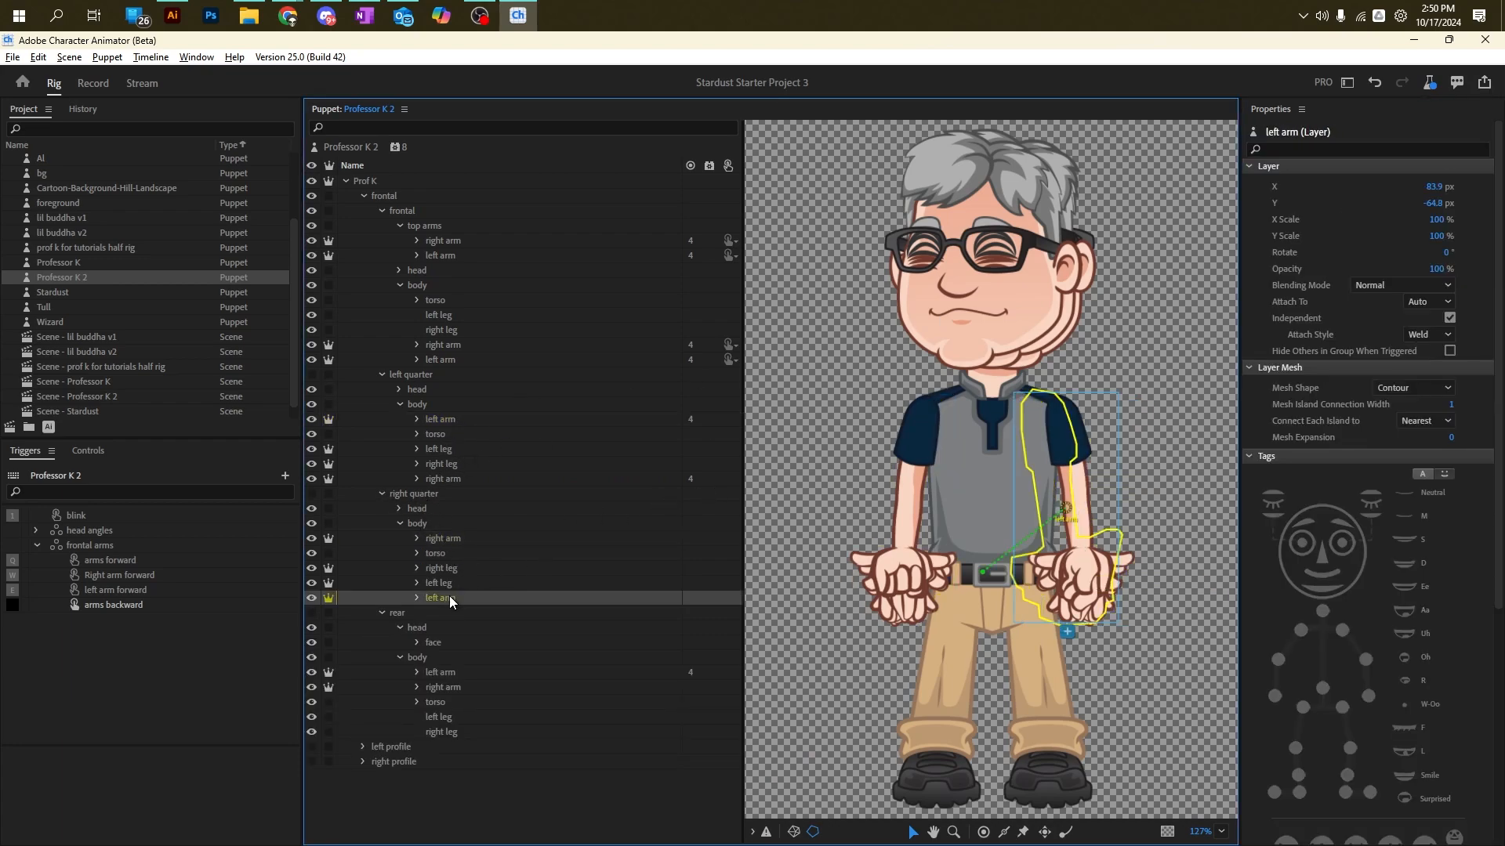
pyautogui.hotkey('ctrl', 'v')
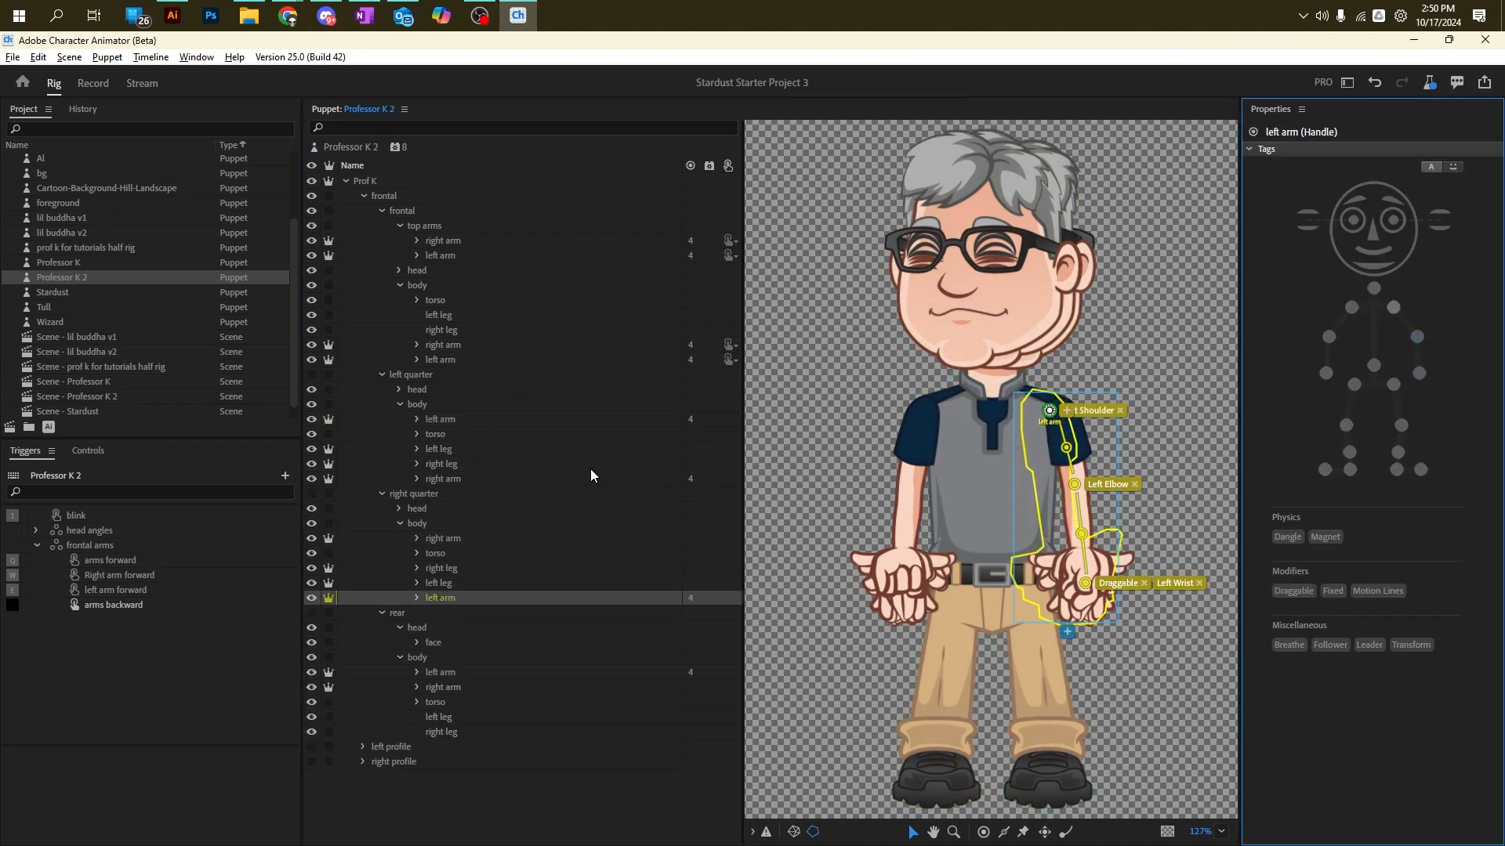
# Step: Add two handles to the right quarter's right arm, tagged Right Elbow and draggable Right Wrist
pyautogui.click(439, 539)
pyautogui.click(983, 833)
pyautogui.click(910, 496)
pyautogui.click(1329, 336)
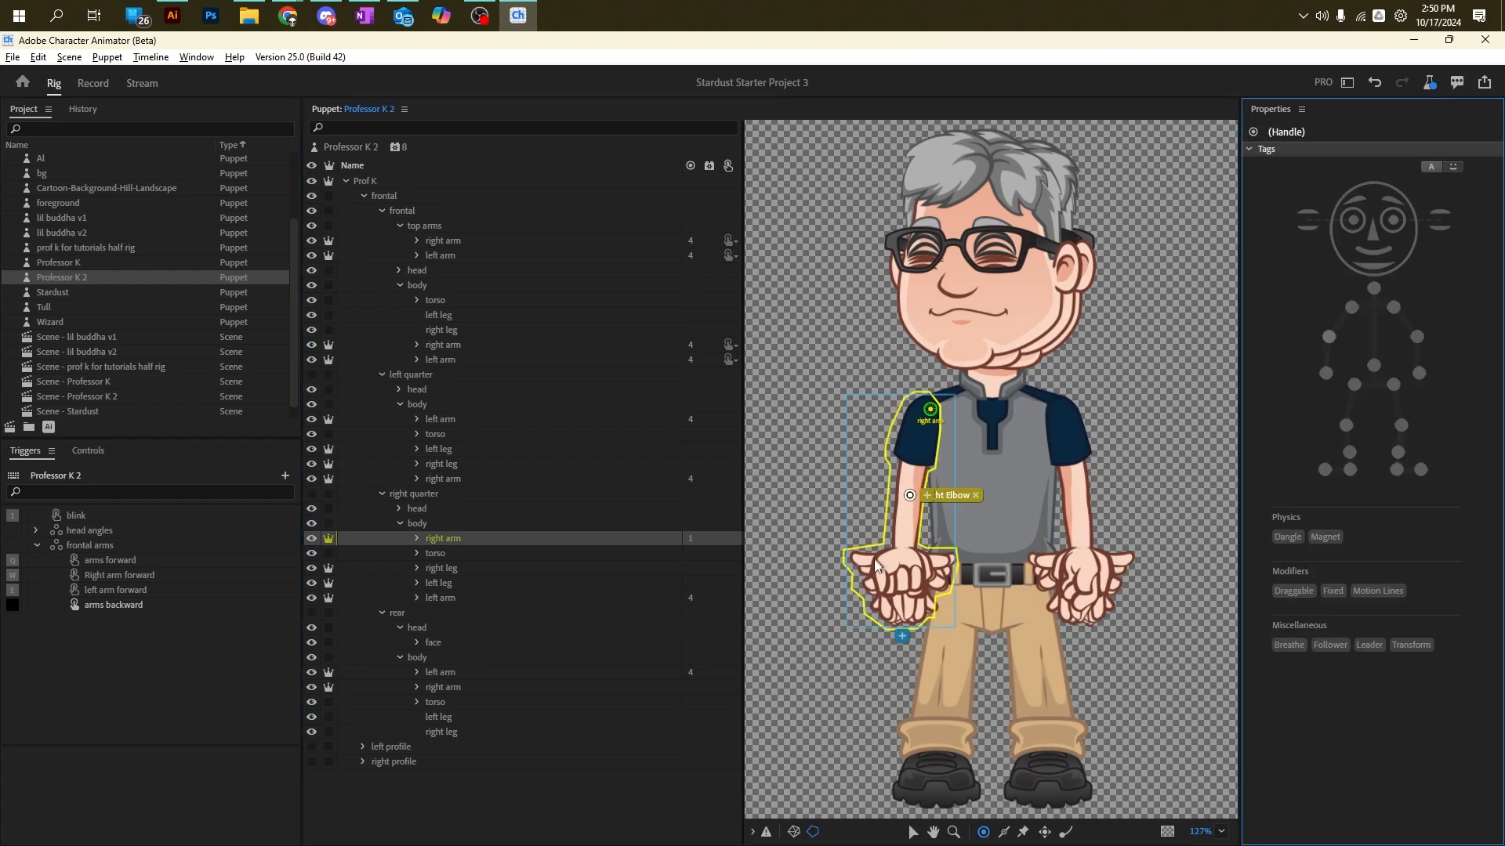
pyautogui.click(901, 585)
pyautogui.click(1326, 373)
# Step: Draw forearm and upper arm sticks on the right quarter's right arm and tag its attachment handle Right Shoulder
pyautogui.click(1003, 832)
pyautogui.moveTo(900, 577); pyautogui.dragTo(908, 505)
pyautogui.moveTo(912, 481); pyautogui.dragTo(926, 424)
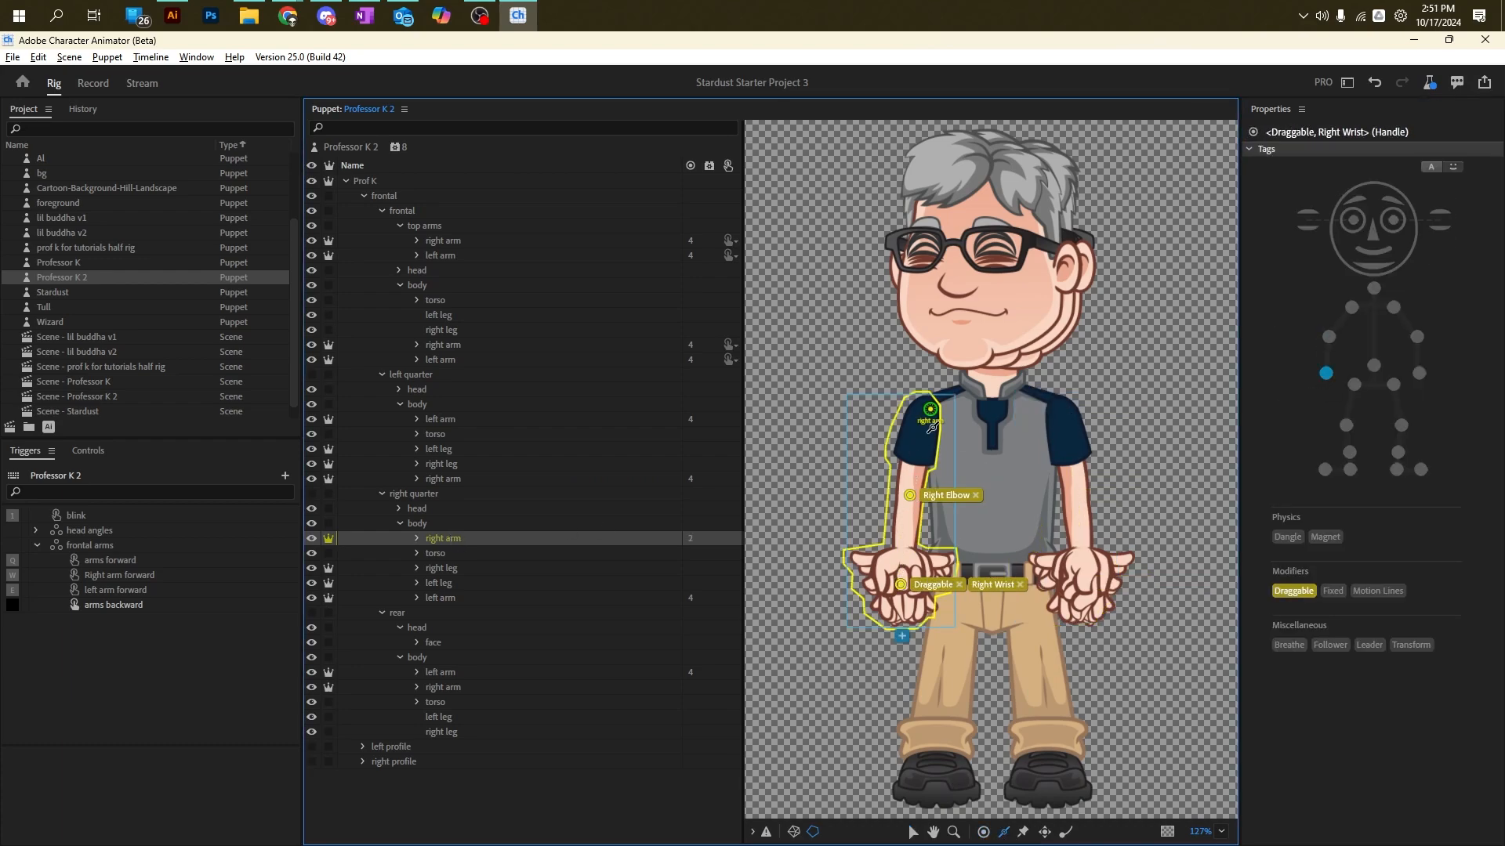
pyautogui.click(930, 409)
pyautogui.click(1351, 307)
# Step: Move the rear right arm's attachment handle to the shoulder, tag it Right Shoulder, and paste the four copied handles
pyautogui.click(462, 672)
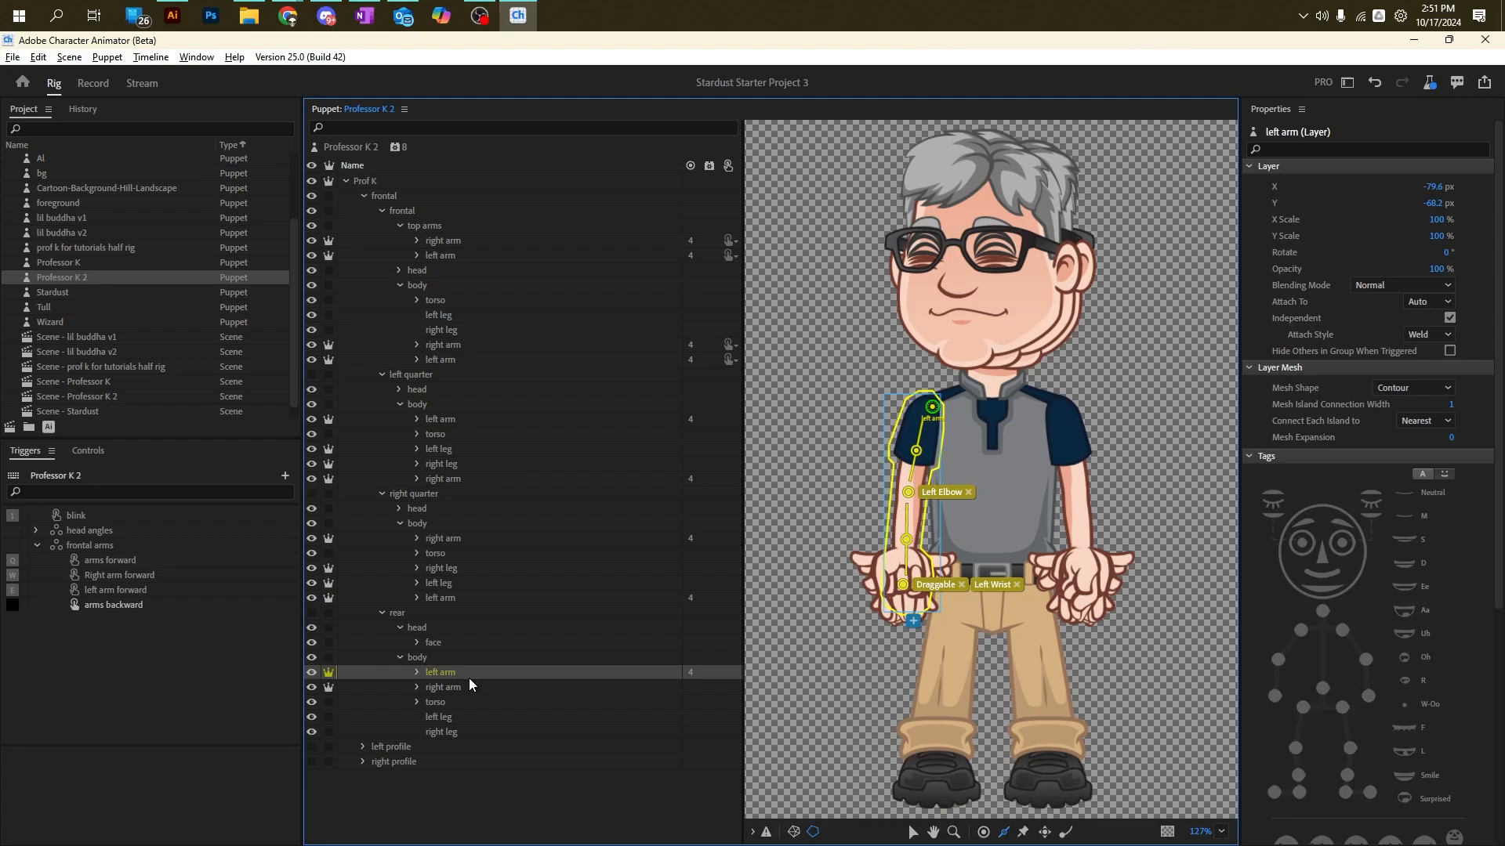
pyautogui.click(471, 689)
pyautogui.moveTo(1070, 503); pyautogui.dragTo(1058, 411)
pyautogui.click(1351, 307)
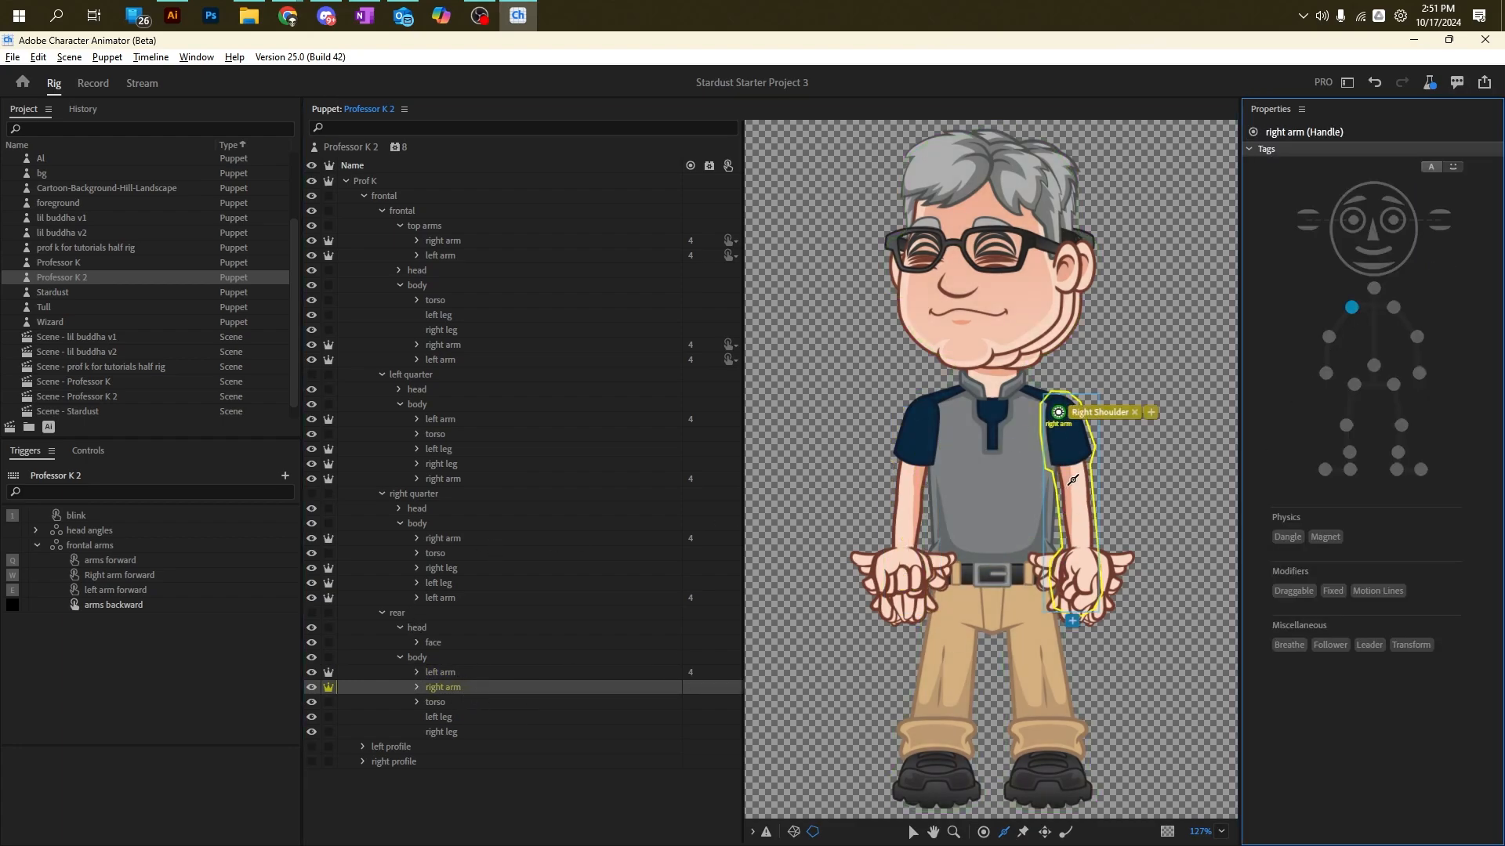
pyautogui.click(484, 686)
pyautogui.hotkey('ctrl', 'v')
# Step: Replace the left tags on the rear right arm's pasted elbow and wrist handles with Right Elbow and Right Wrist
pyautogui.click(1134, 485)
pyautogui.click(1329, 337)
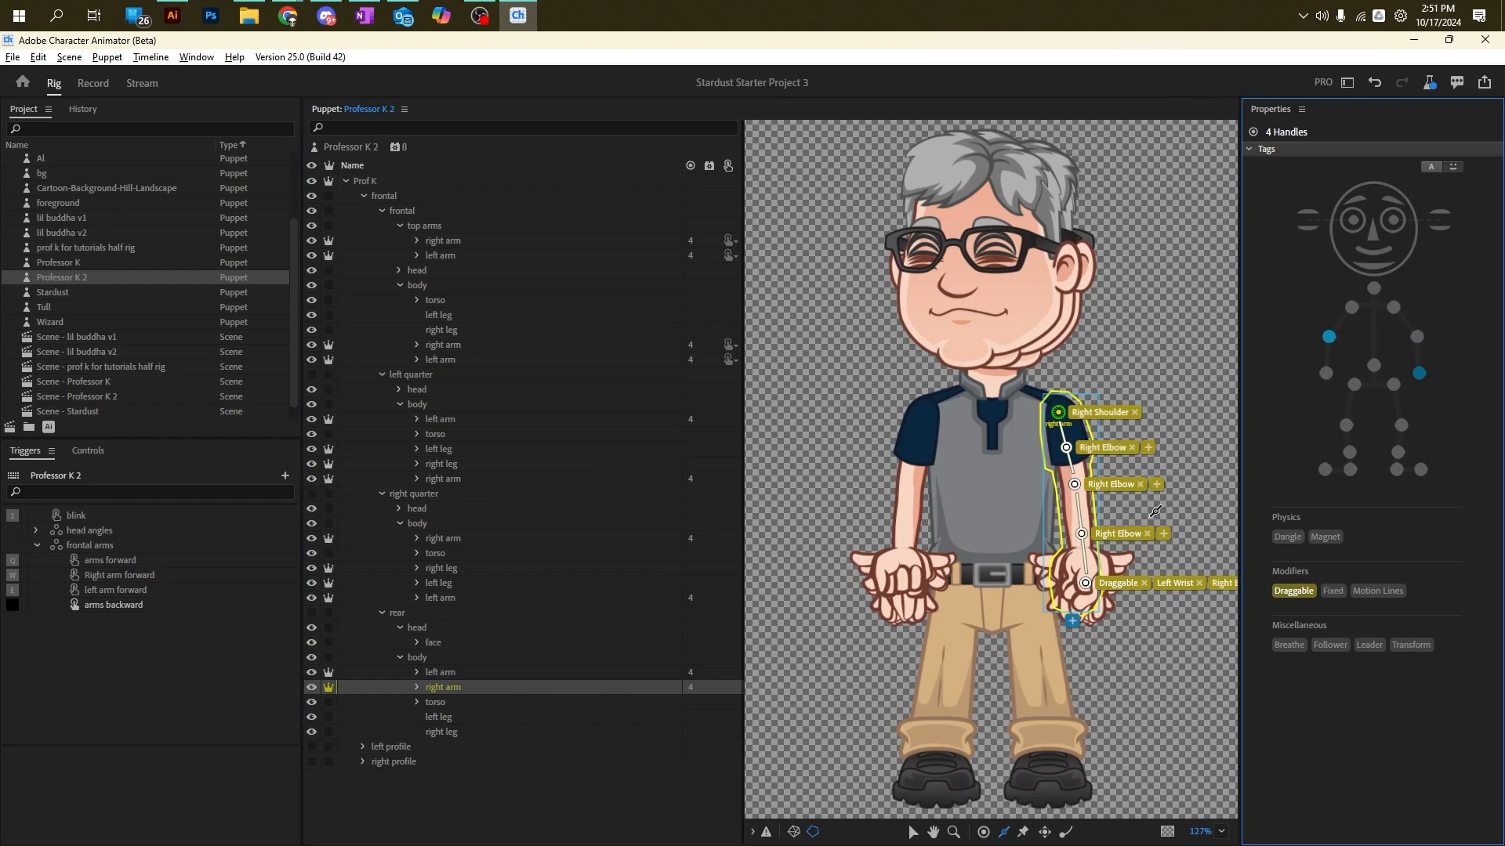
pyautogui.hotkey('ctrl', 'z')
pyautogui.click(1150, 517)
pyautogui.click(1075, 486)
pyautogui.click(1329, 337)
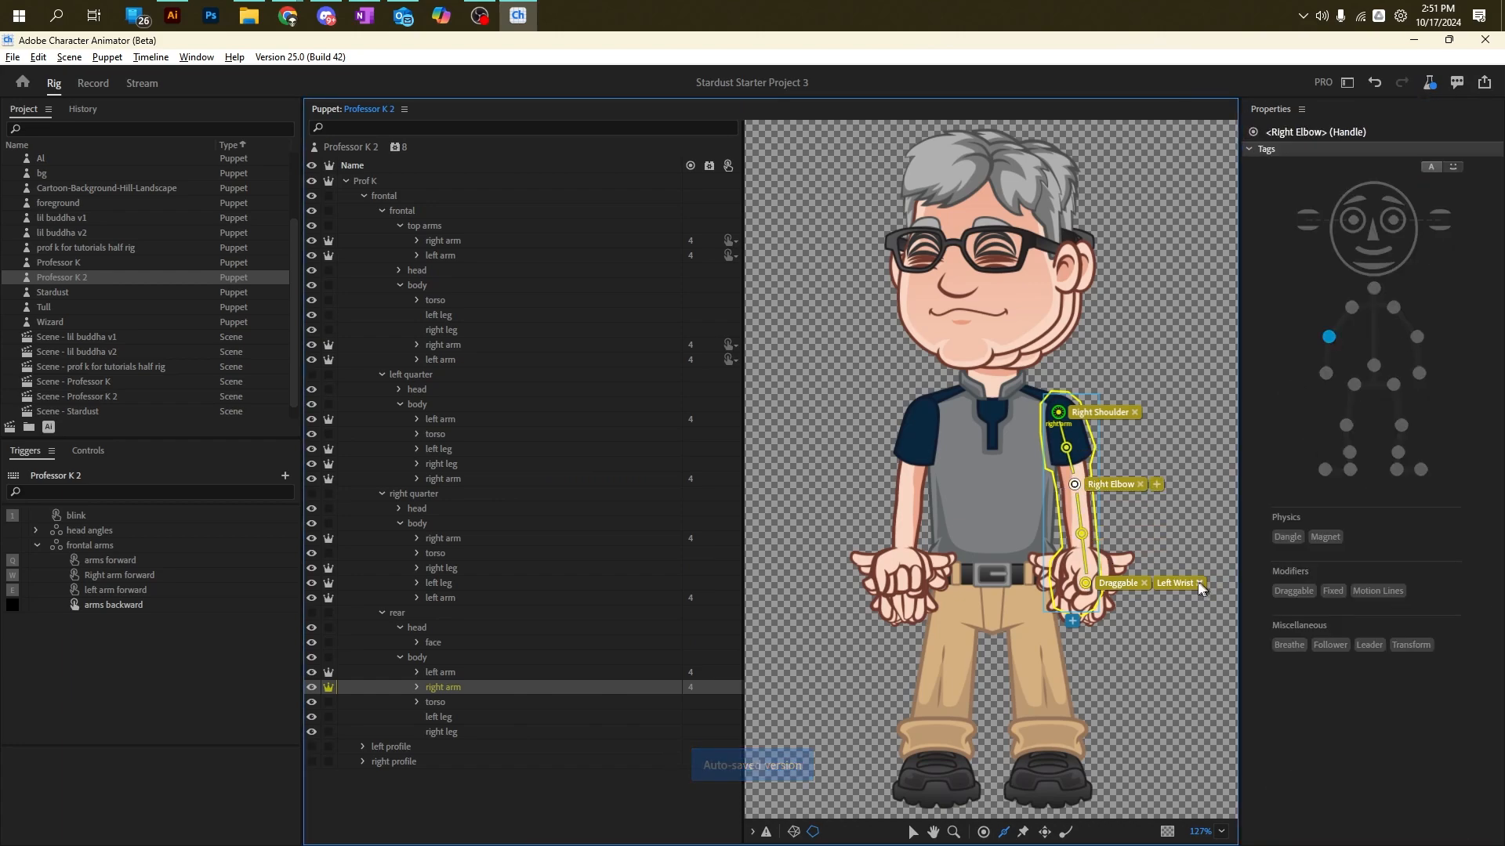
pyautogui.click(1199, 583)
pyautogui.click(1085, 583)
pyautogui.click(1325, 373)
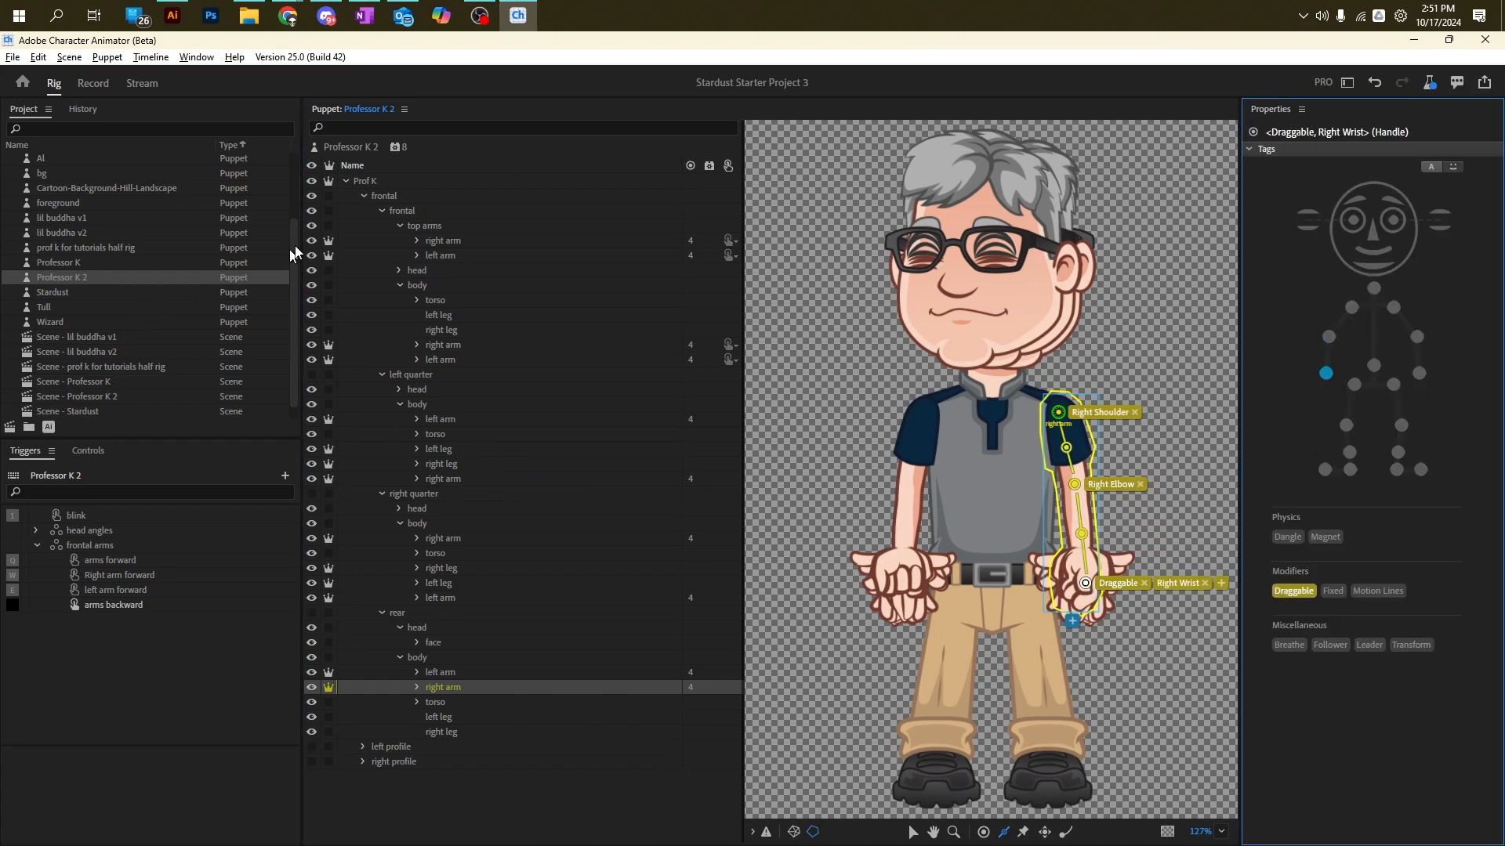
# Step: Collapse the inner frontal, left quarter and right quarter groups and display the rear view with the inner frontal view hidden
pyautogui.click(344, 181)
pyautogui.click(345, 181)
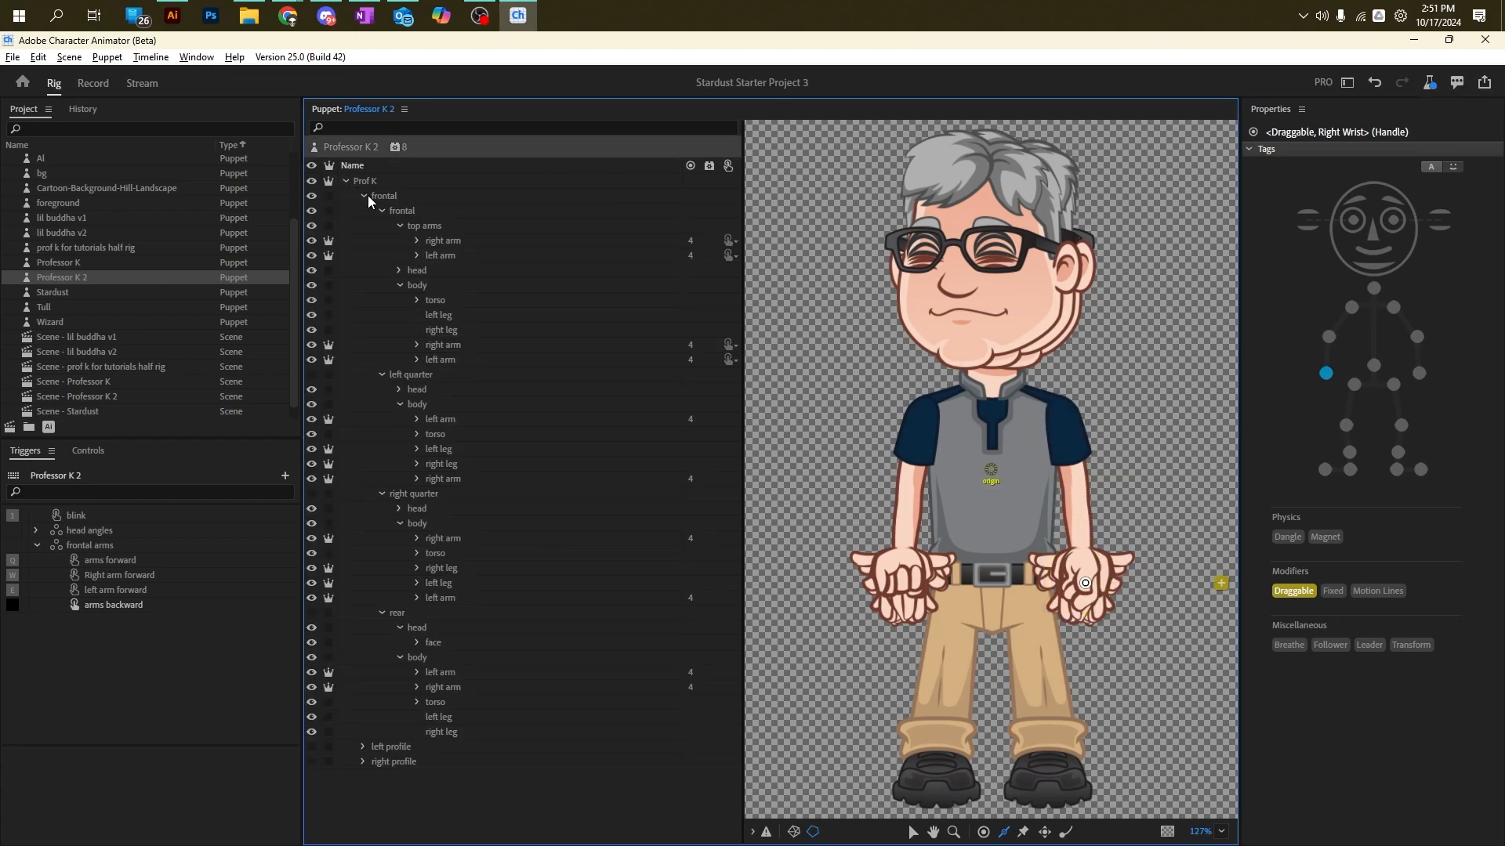
pyautogui.click(362, 195)
pyautogui.click(314, 195)
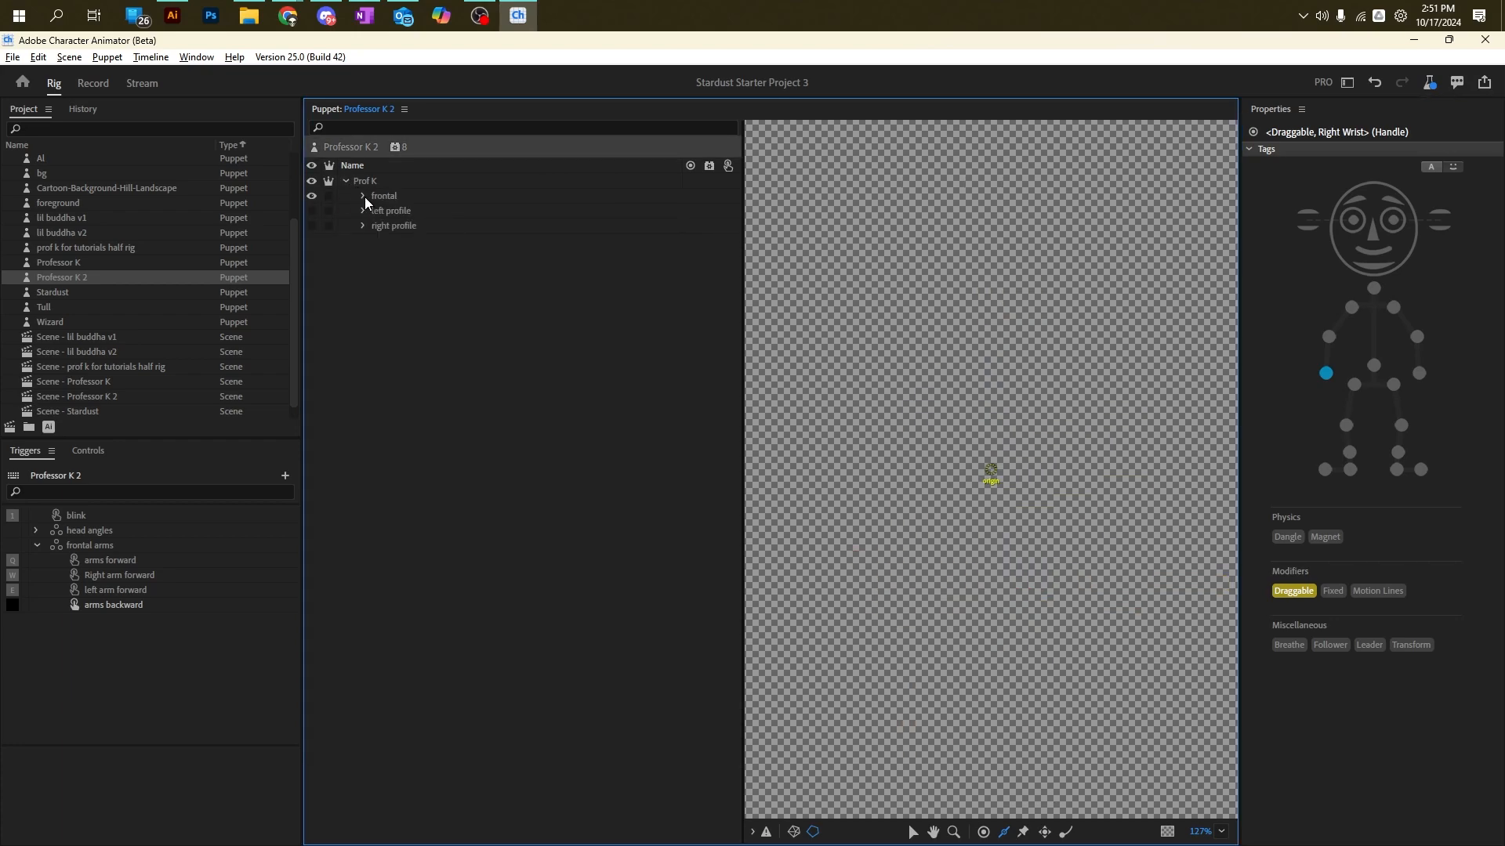
pyautogui.click(363, 195)
pyautogui.click(315, 196)
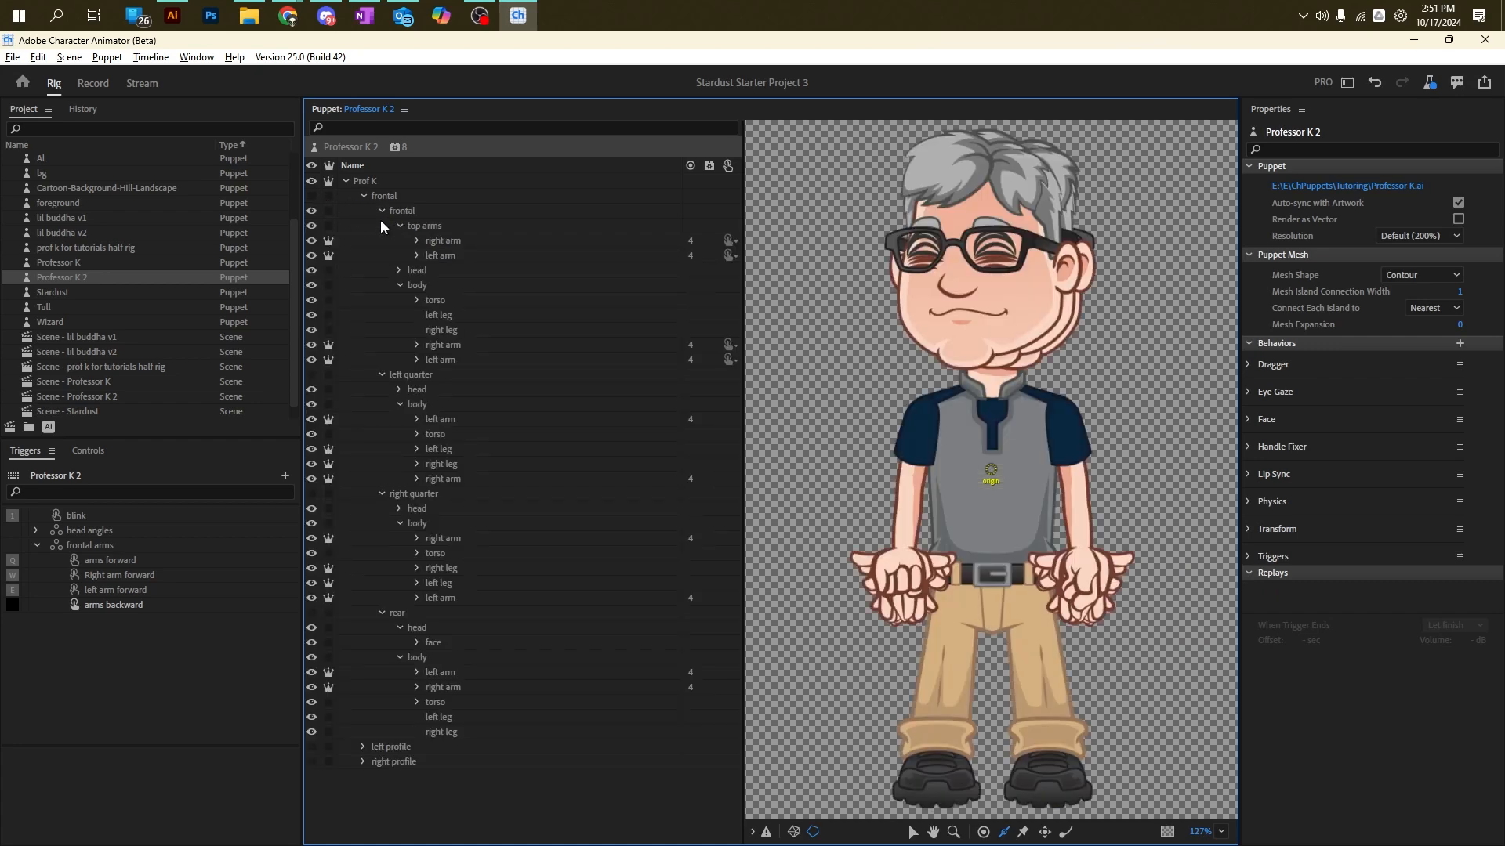
pyautogui.click(380, 210)
pyautogui.click(383, 241)
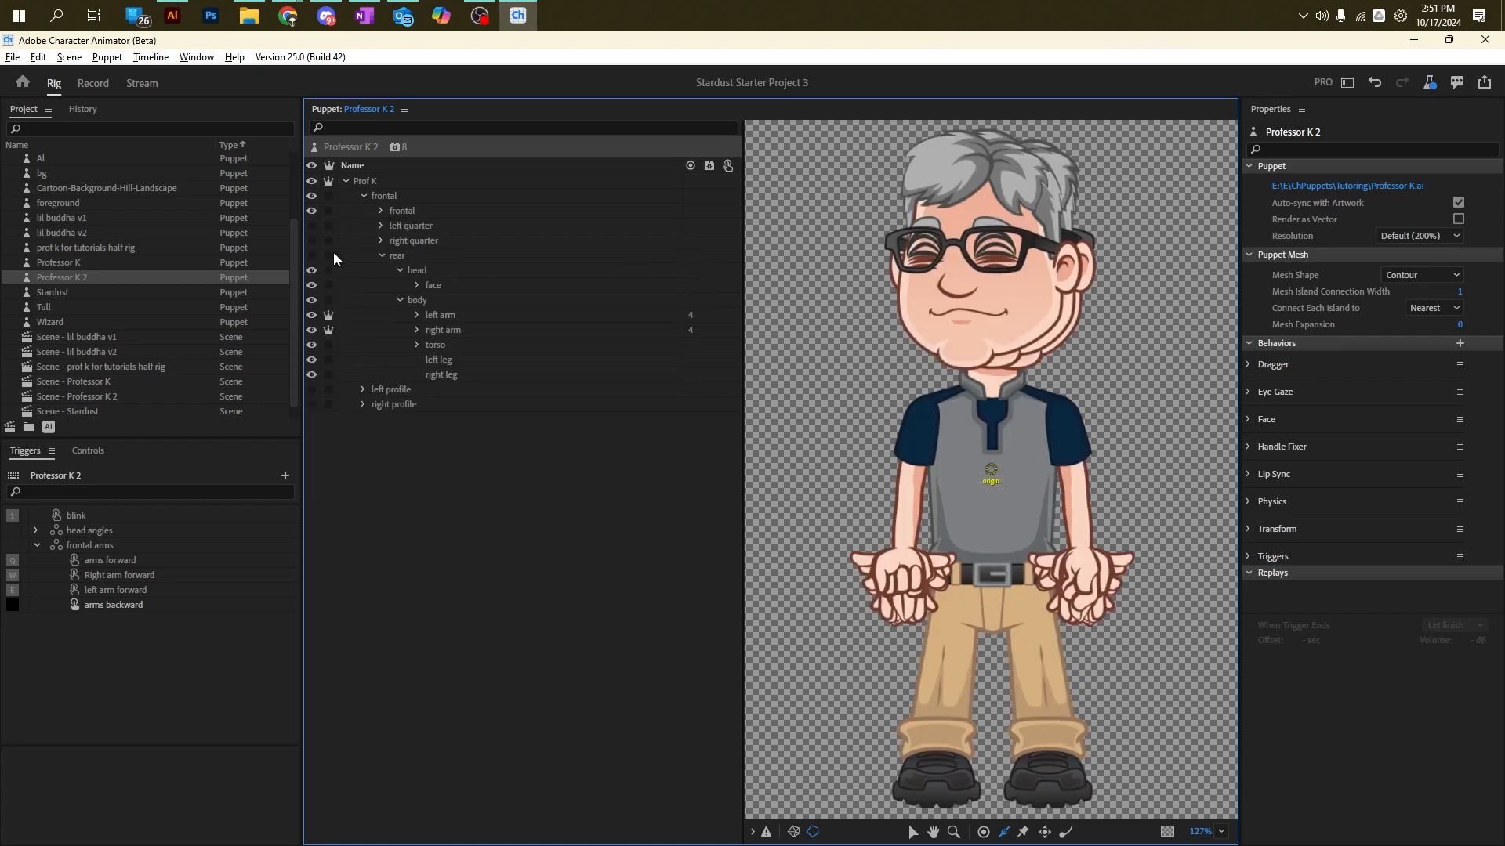
pyautogui.click(312, 255)
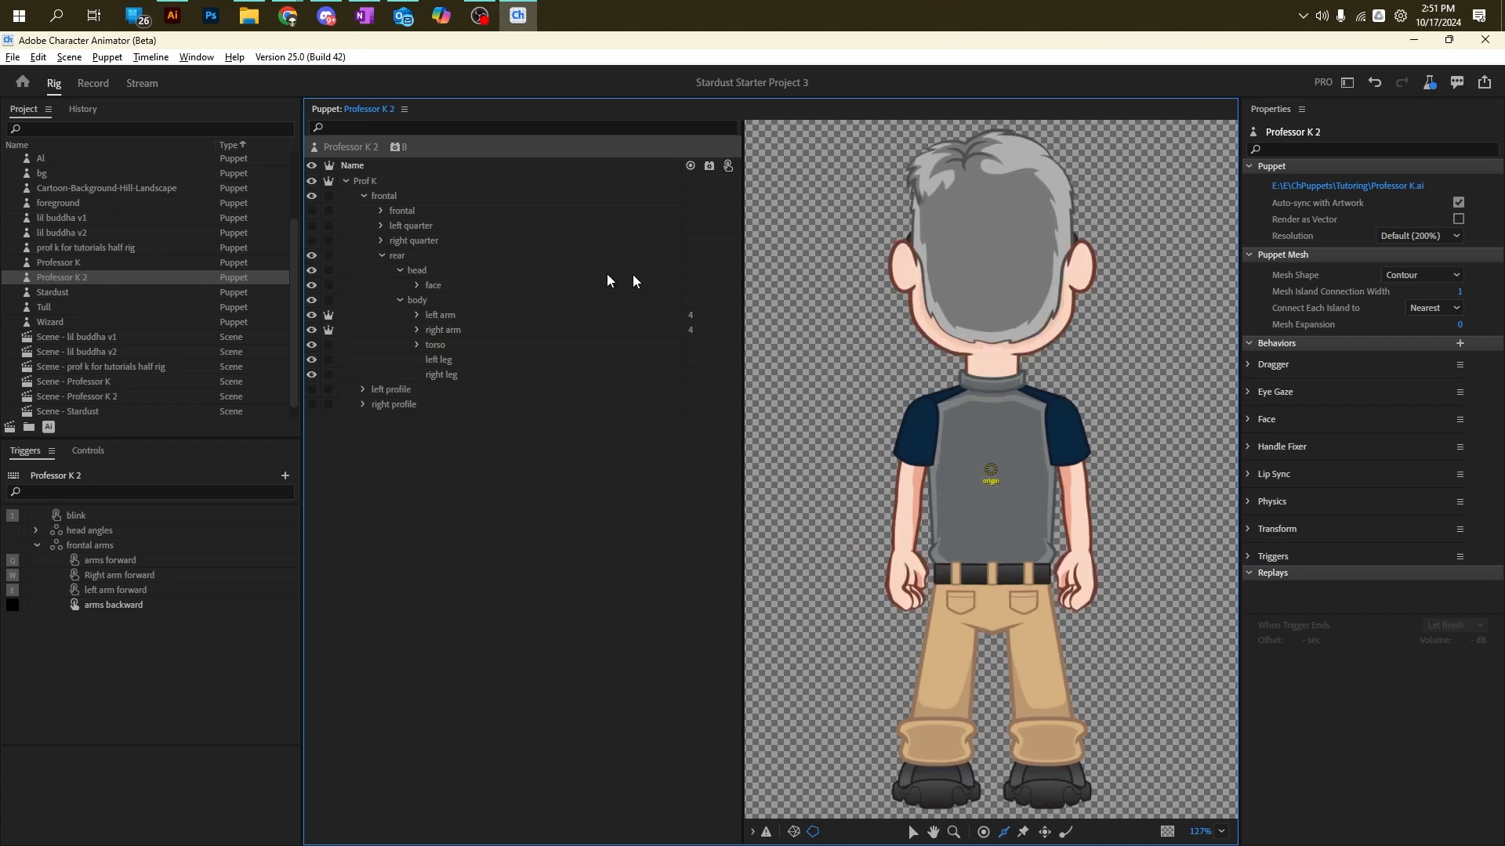
# Step: Inspect the rear view's face layers and the handles on its left and right arms
pyautogui.click(381, 256)
pyautogui.click(382, 256)
pyautogui.click(416, 285)
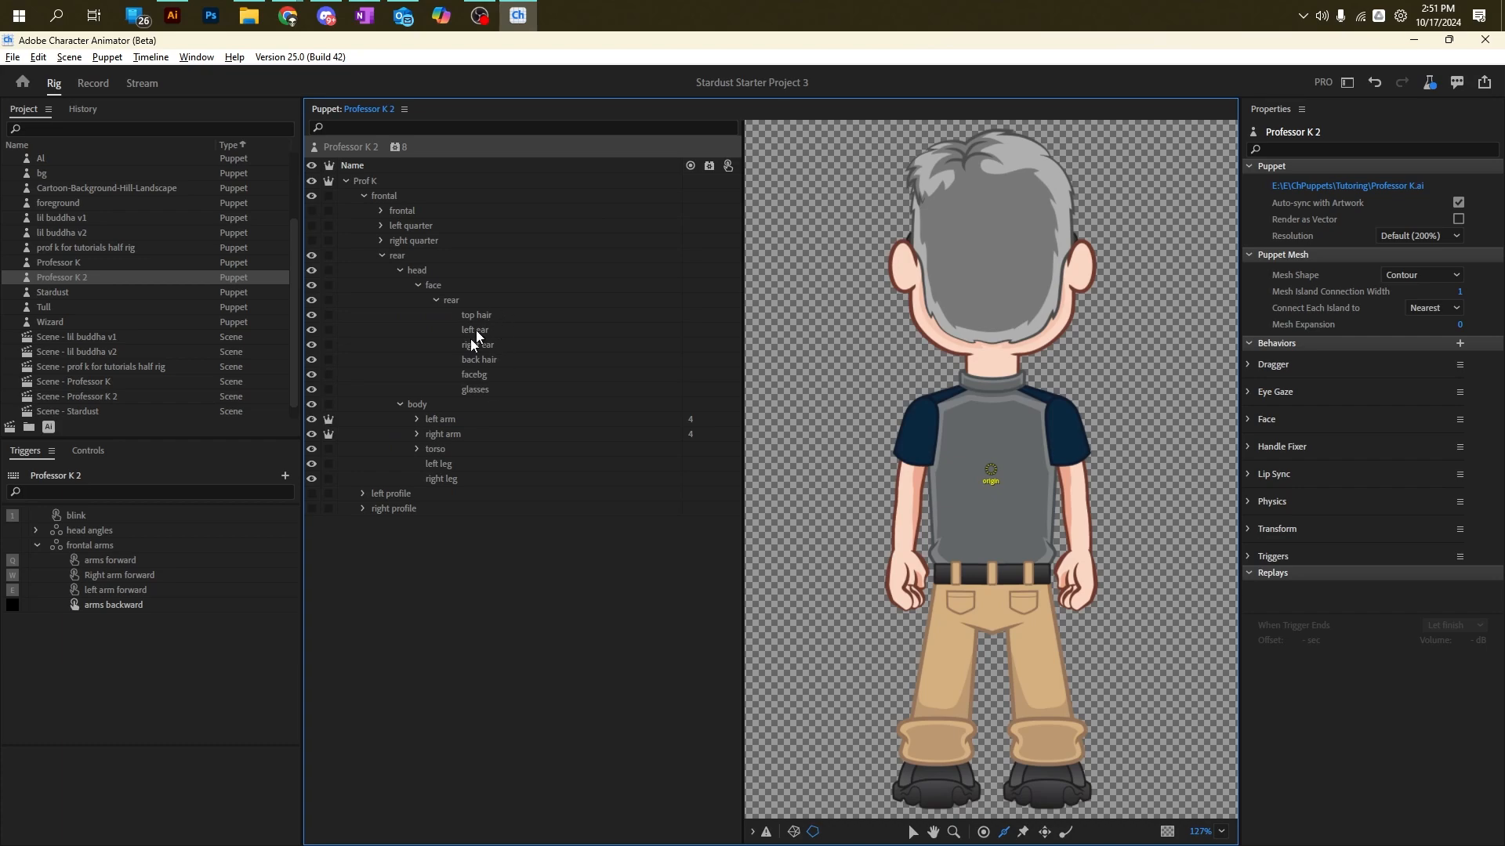
pyautogui.click(417, 286)
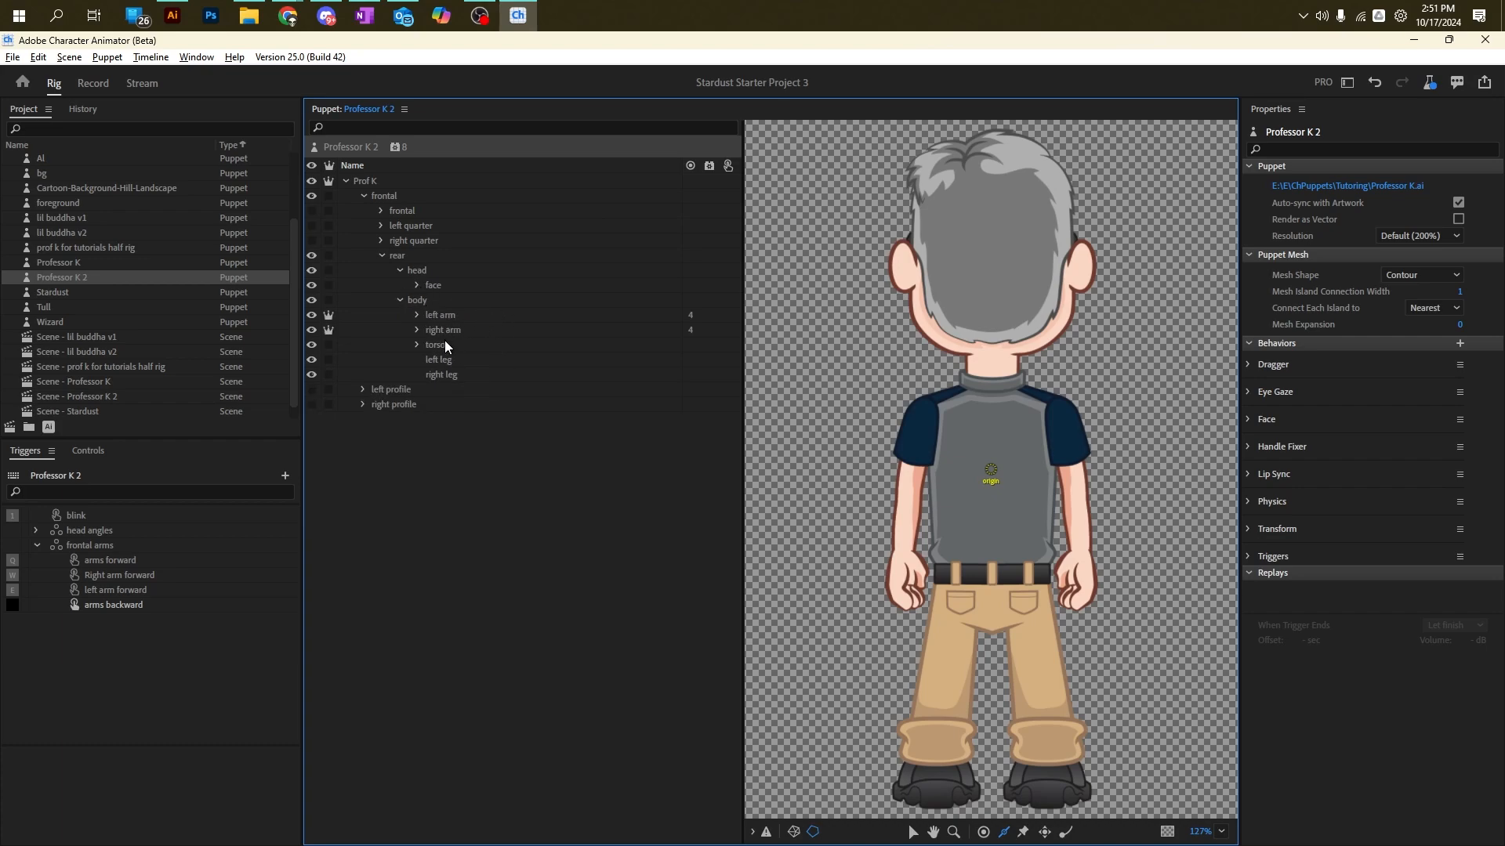
pyautogui.click(443, 315)
pyautogui.click(451, 332)
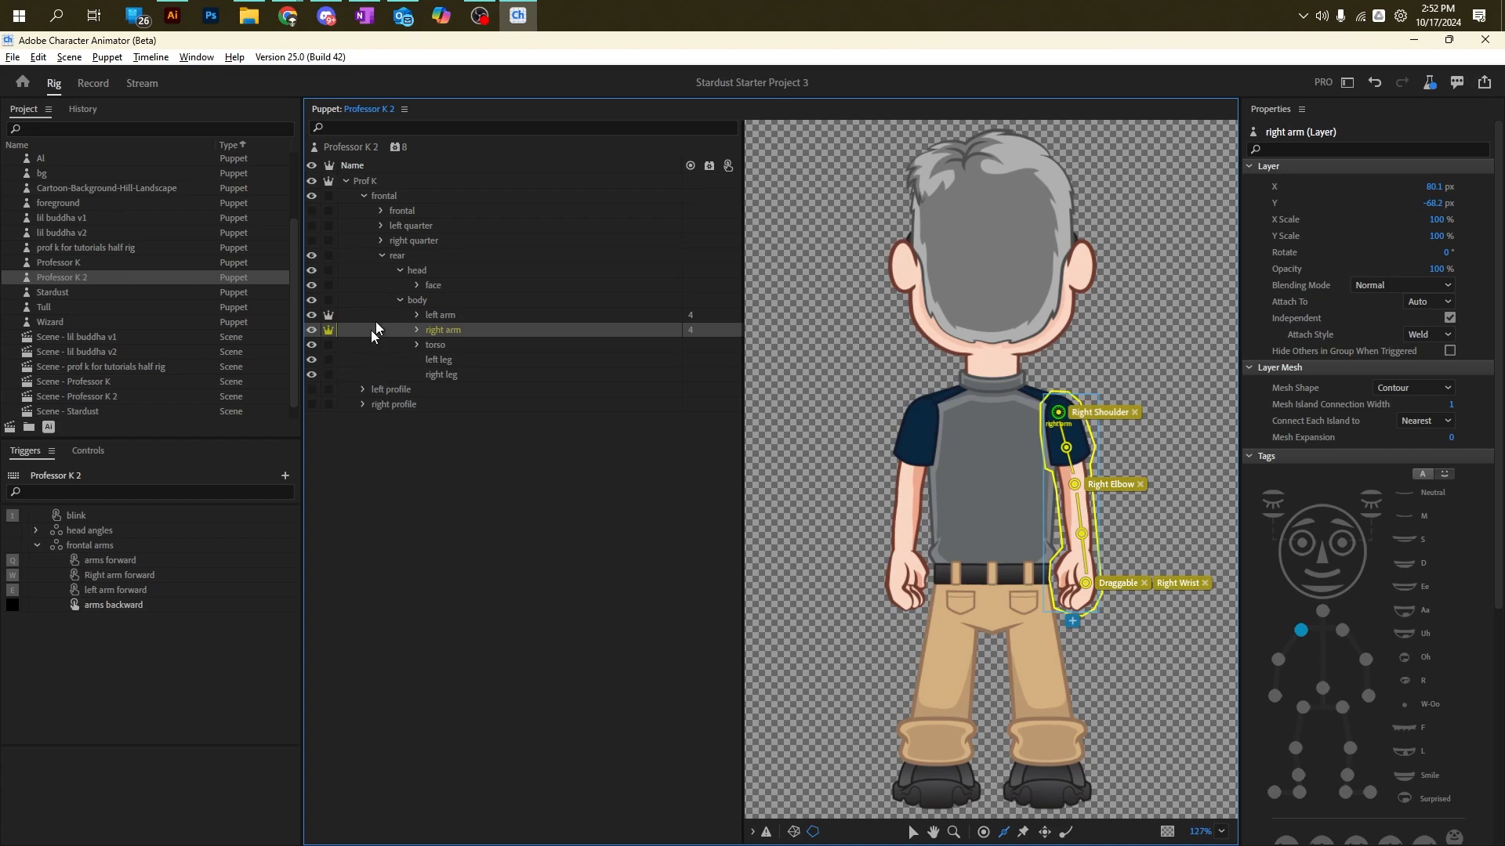
# Step: Collapse and hide the outer frontal group, then display the left profile with its body copy layers expanded
pyautogui.click(362, 390)
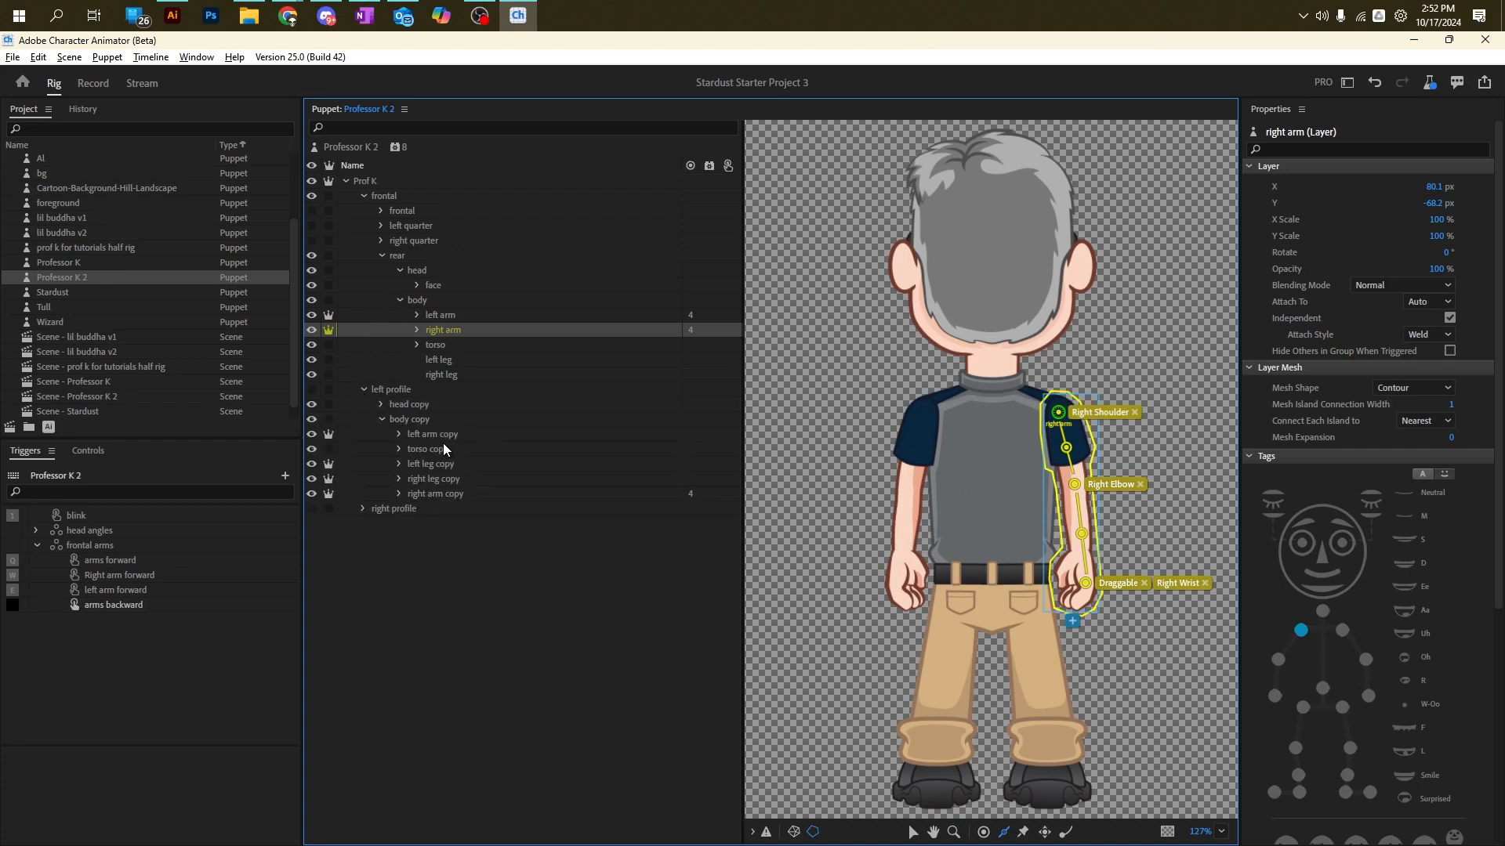
pyautogui.click(380, 253)
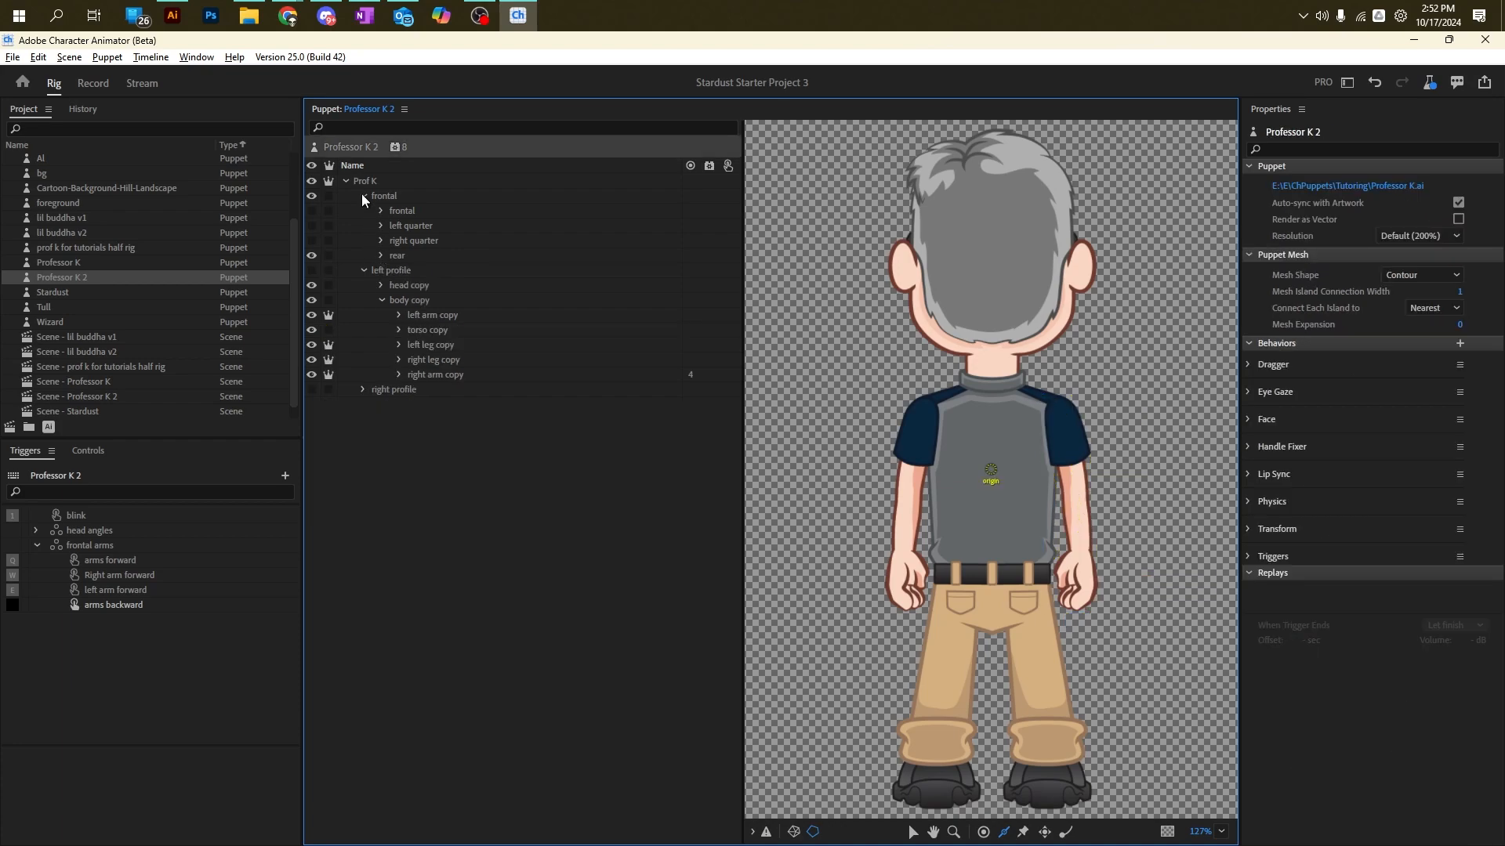
pyautogui.click(364, 196)
pyautogui.click(365, 211)
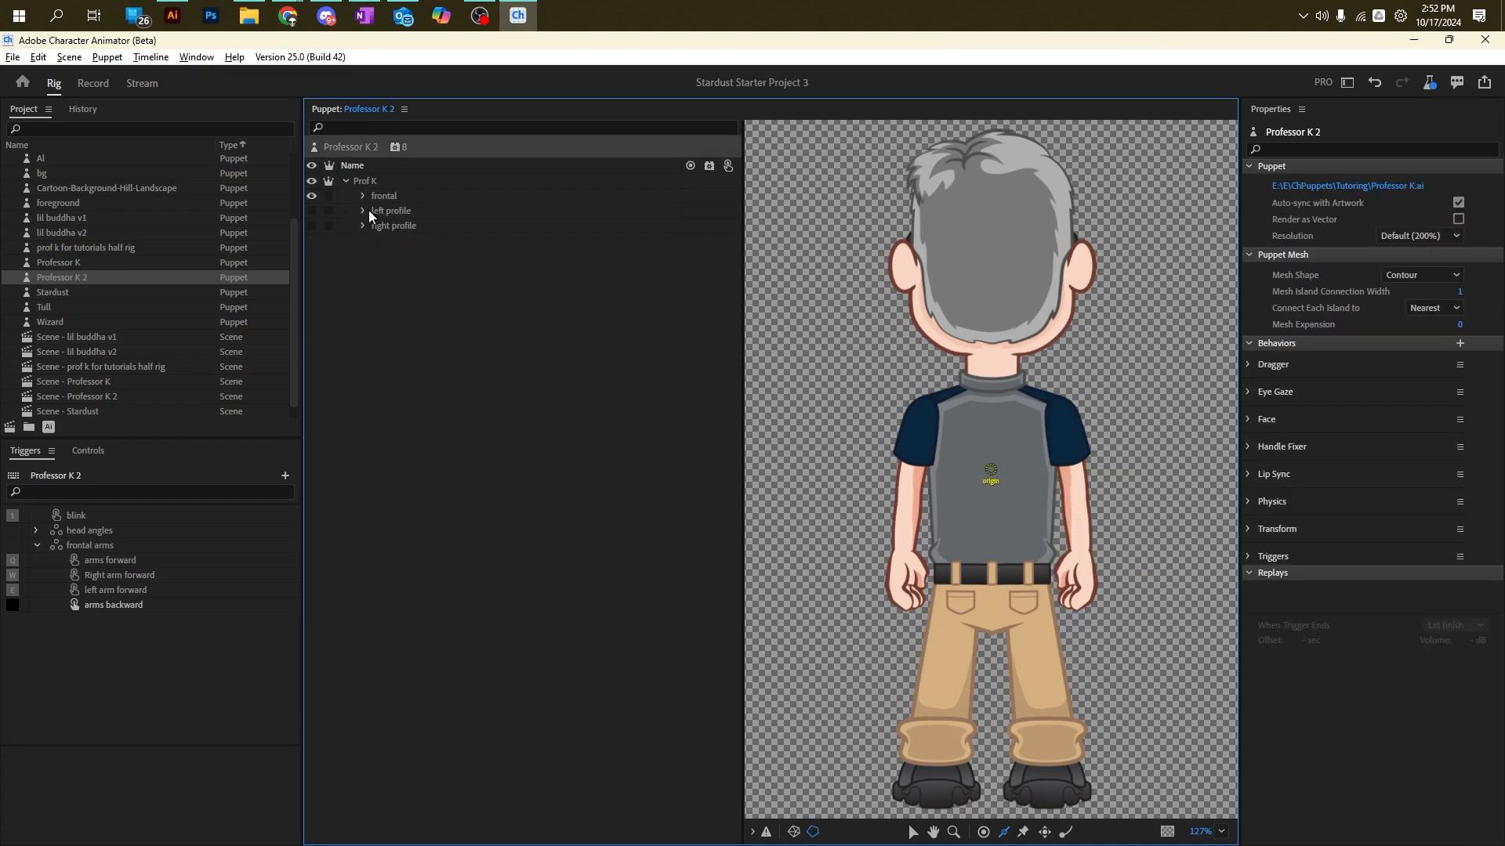
pyautogui.click(312, 196)
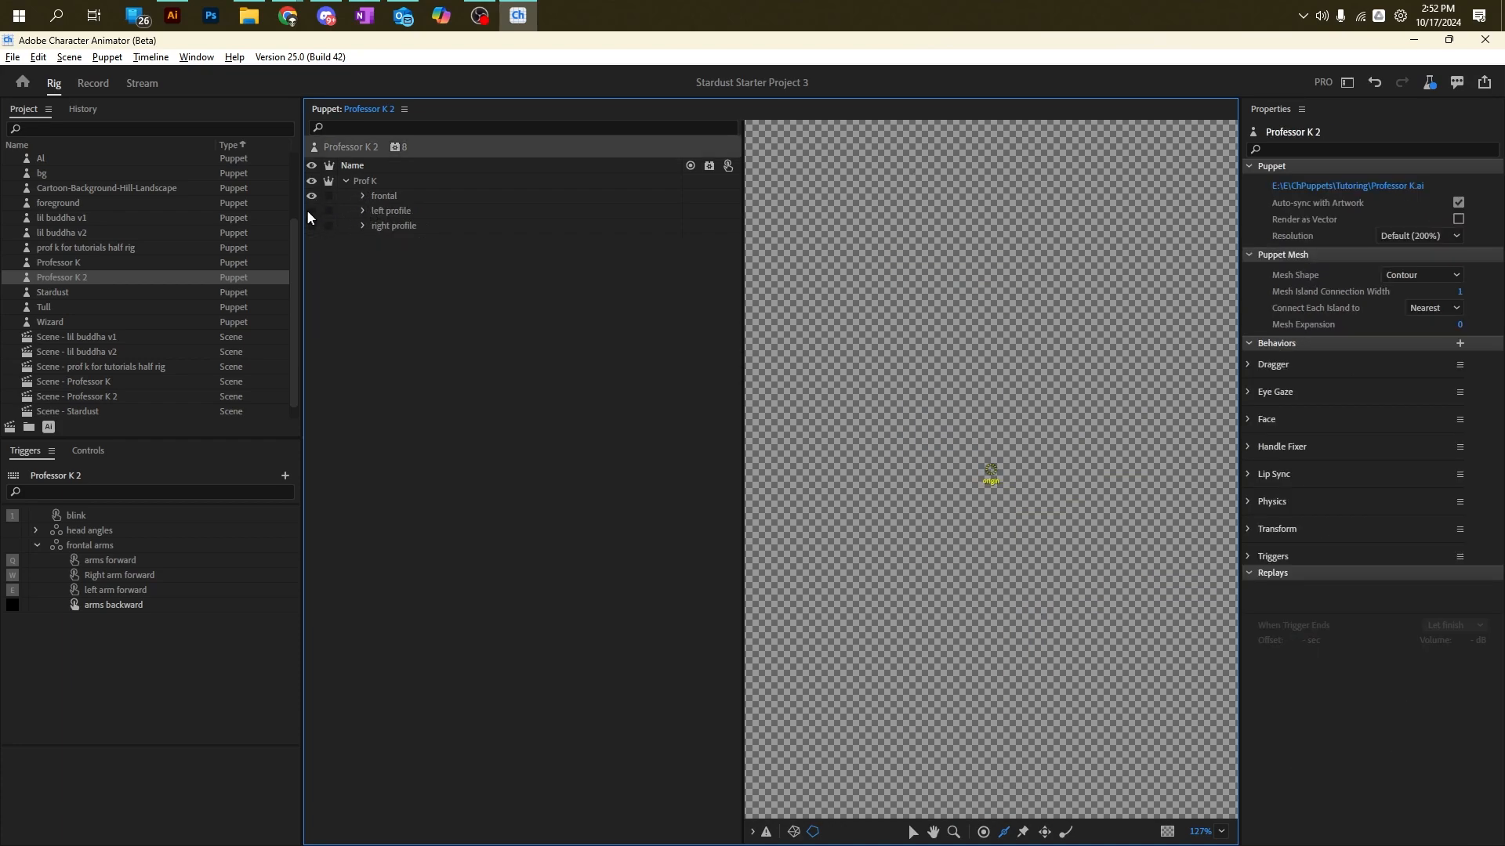
pyautogui.click(364, 211)
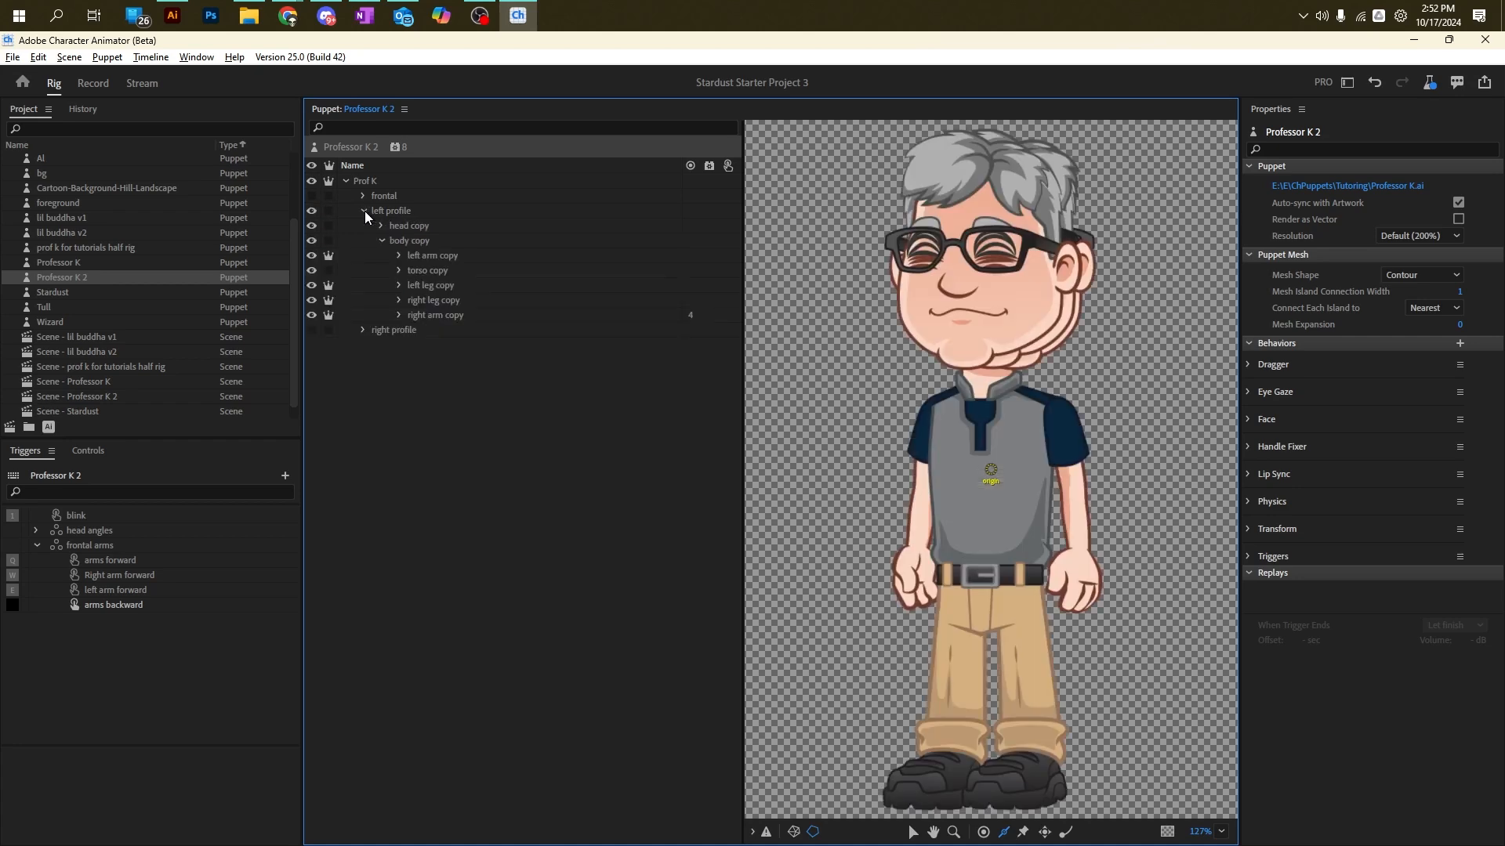
# Step: Add an elbow handle tagged Left Elbow and a hand handle tagged Left Wrist to the left profile's left arm copy
pyautogui.click(448, 261)
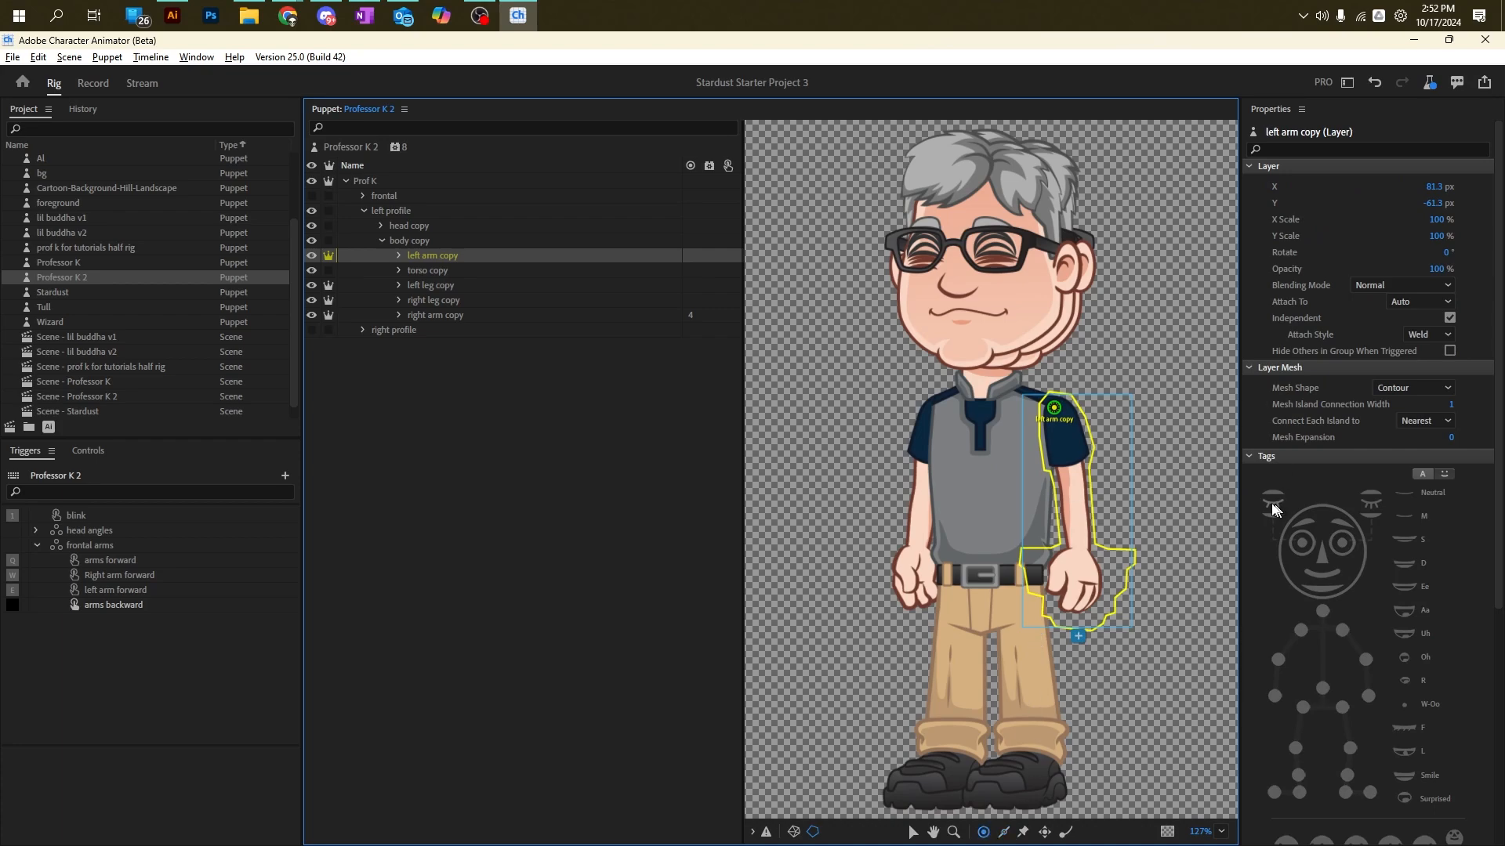
pyautogui.click(1076, 490)
pyautogui.click(1417, 337)
pyautogui.click(1085, 600)
pyautogui.click(1419, 373)
# Step: Make the left arm copy's wrist handle Draggable and draw sticks along its forearm and upper arm
pyautogui.click(1003, 832)
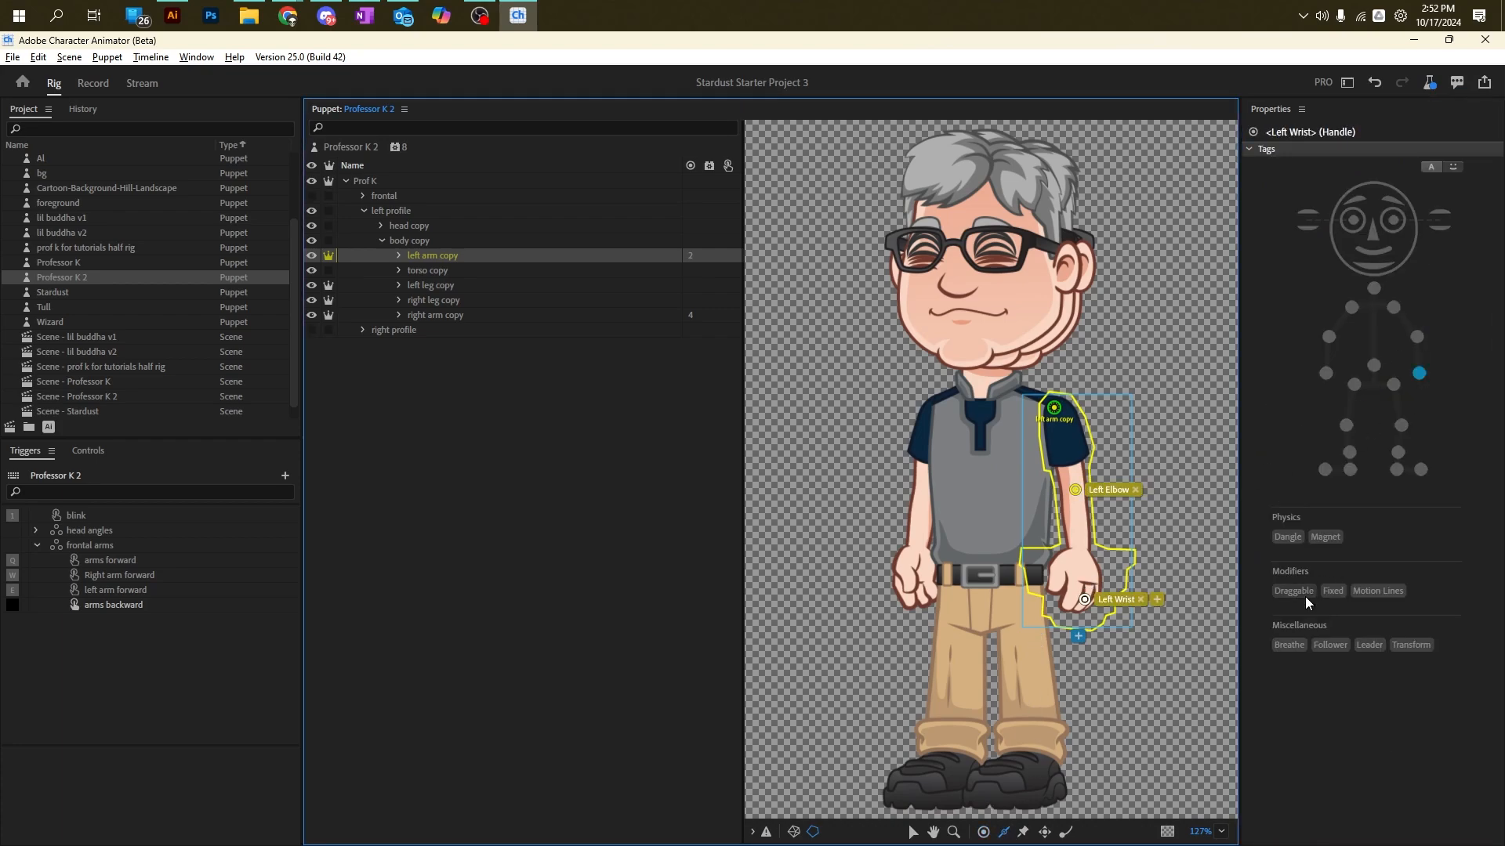
pyautogui.click(1298, 592)
pyautogui.moveTo(1082, 588); pyautogui.dragTo(1075, 501)
pyautogui.moveTo(1074, 482); pyautogui.dragTo(1062, 425)
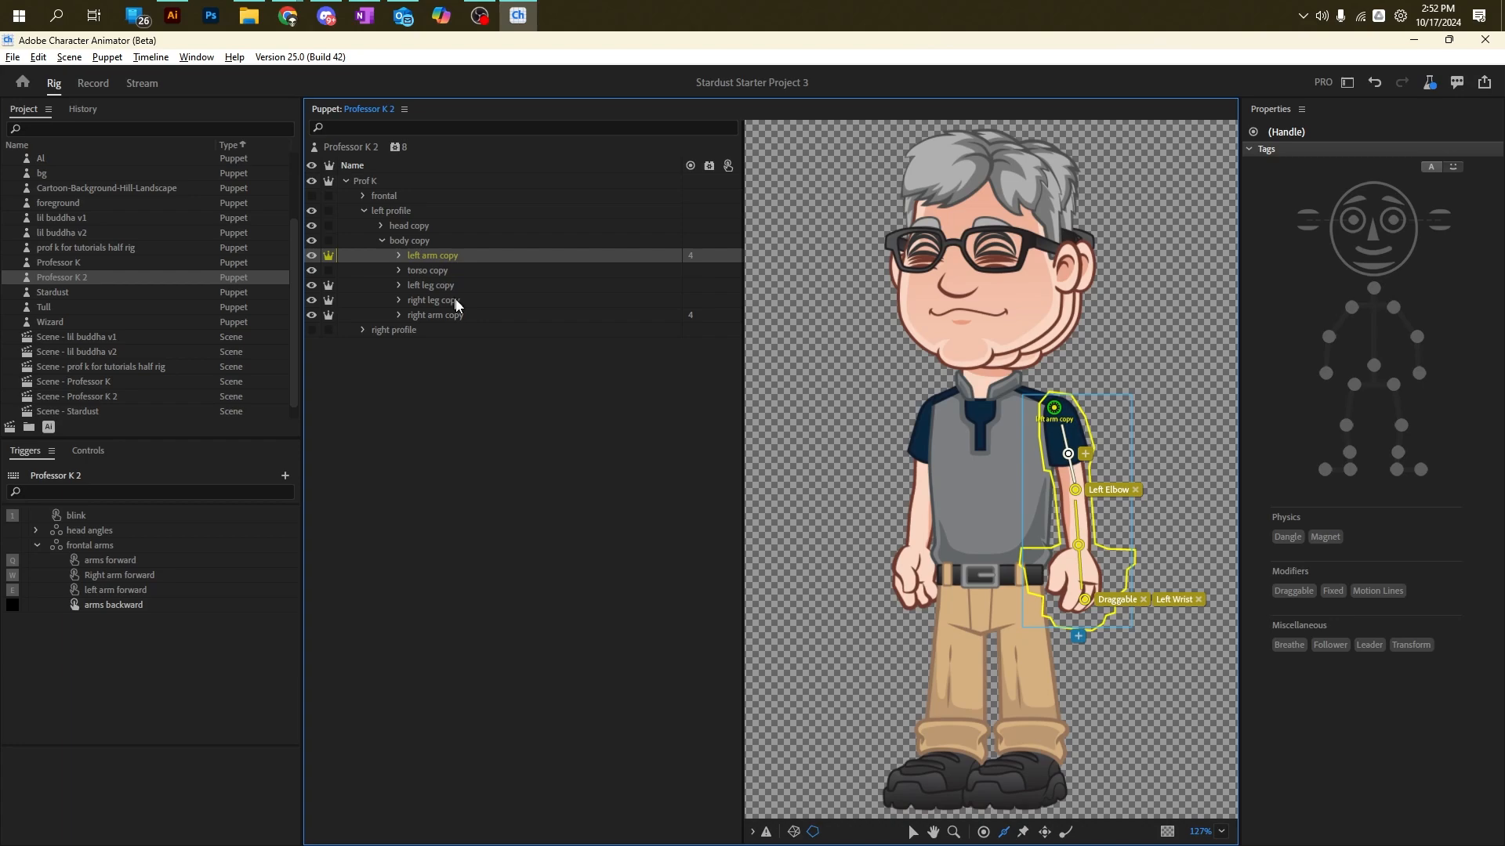
pyautogui.click(443, 256)
# Step: Display the right profile with the left profile collapsed and hidden, and select left arm copy 2 in its body copy 2
pyautogui.click(364, 210)
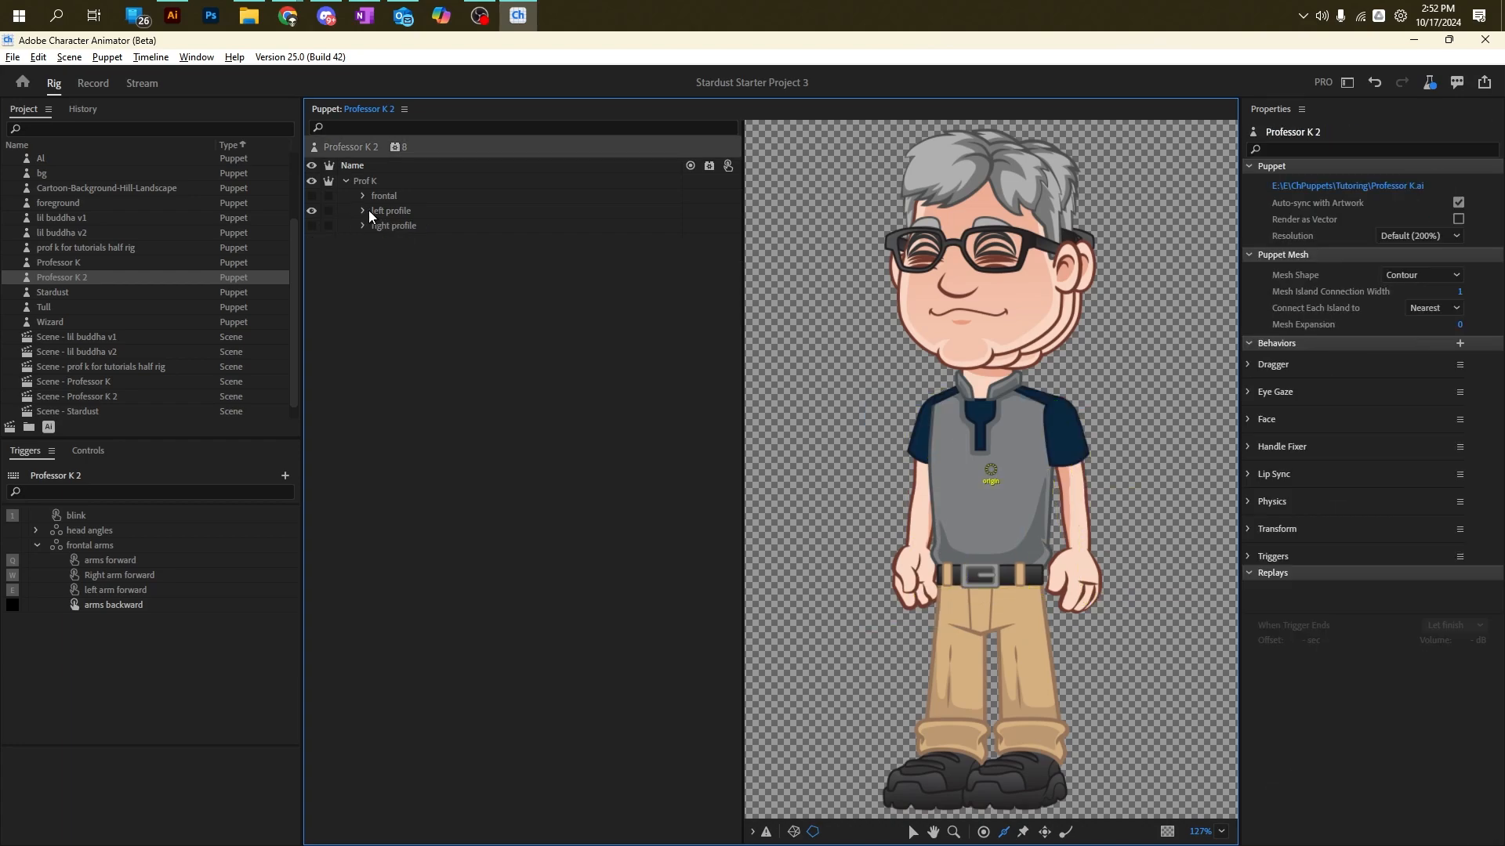
pyautogui.click(363, 225)
pyautogui.click(445, 329)
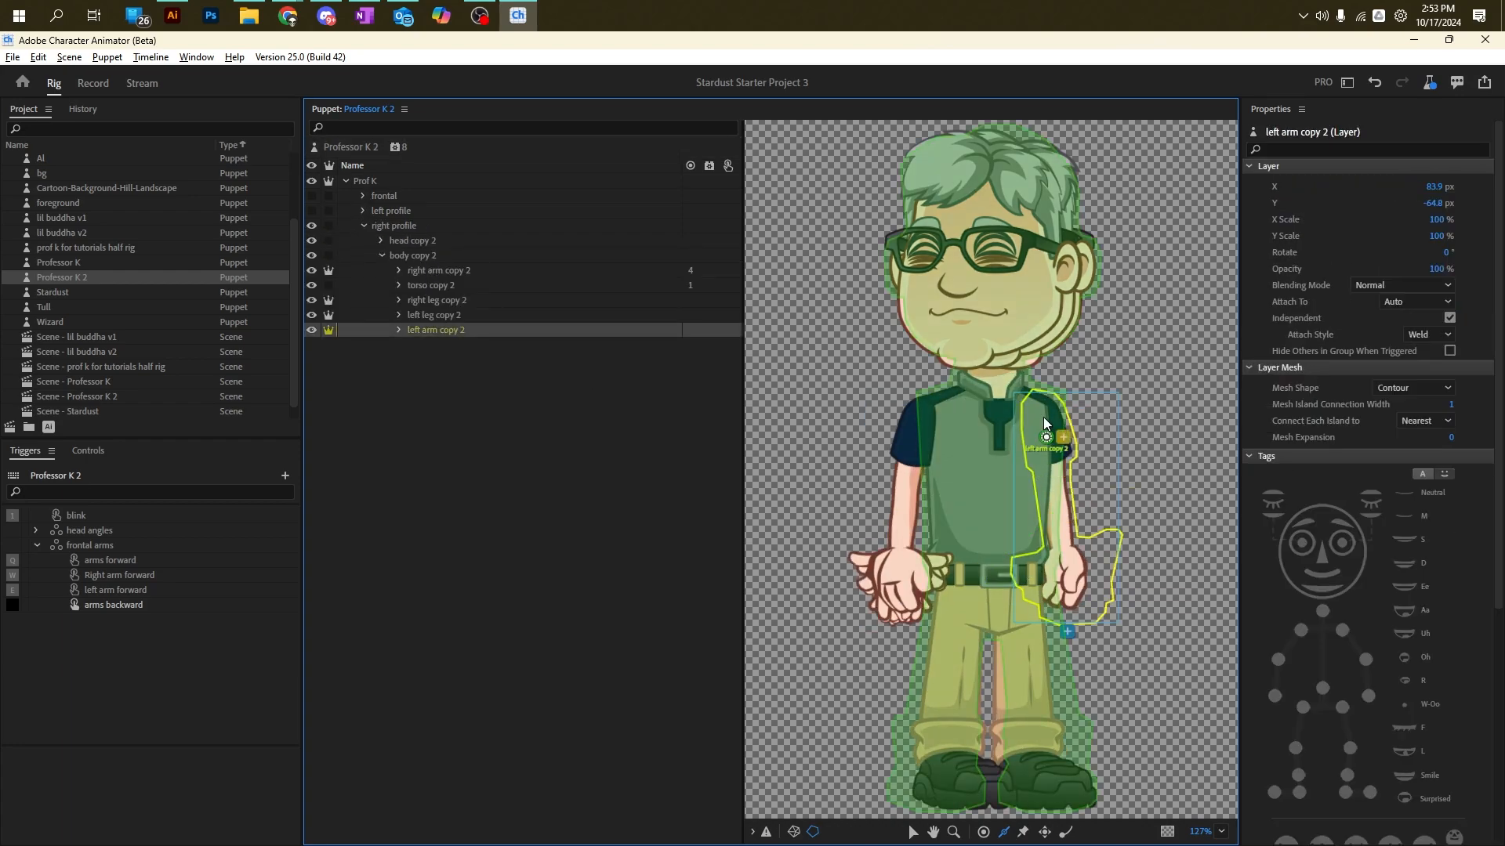
# Step: Position the origin of the right profile's left arm copy 2 at the shoulder and add handles tagged Left Elbow and Left Wrist
pyautogui.click(1043, 415)
pyautogui.click(1419, 338)
pyautogui.click(1070, 597)
pyautogui.click(1419, 373)
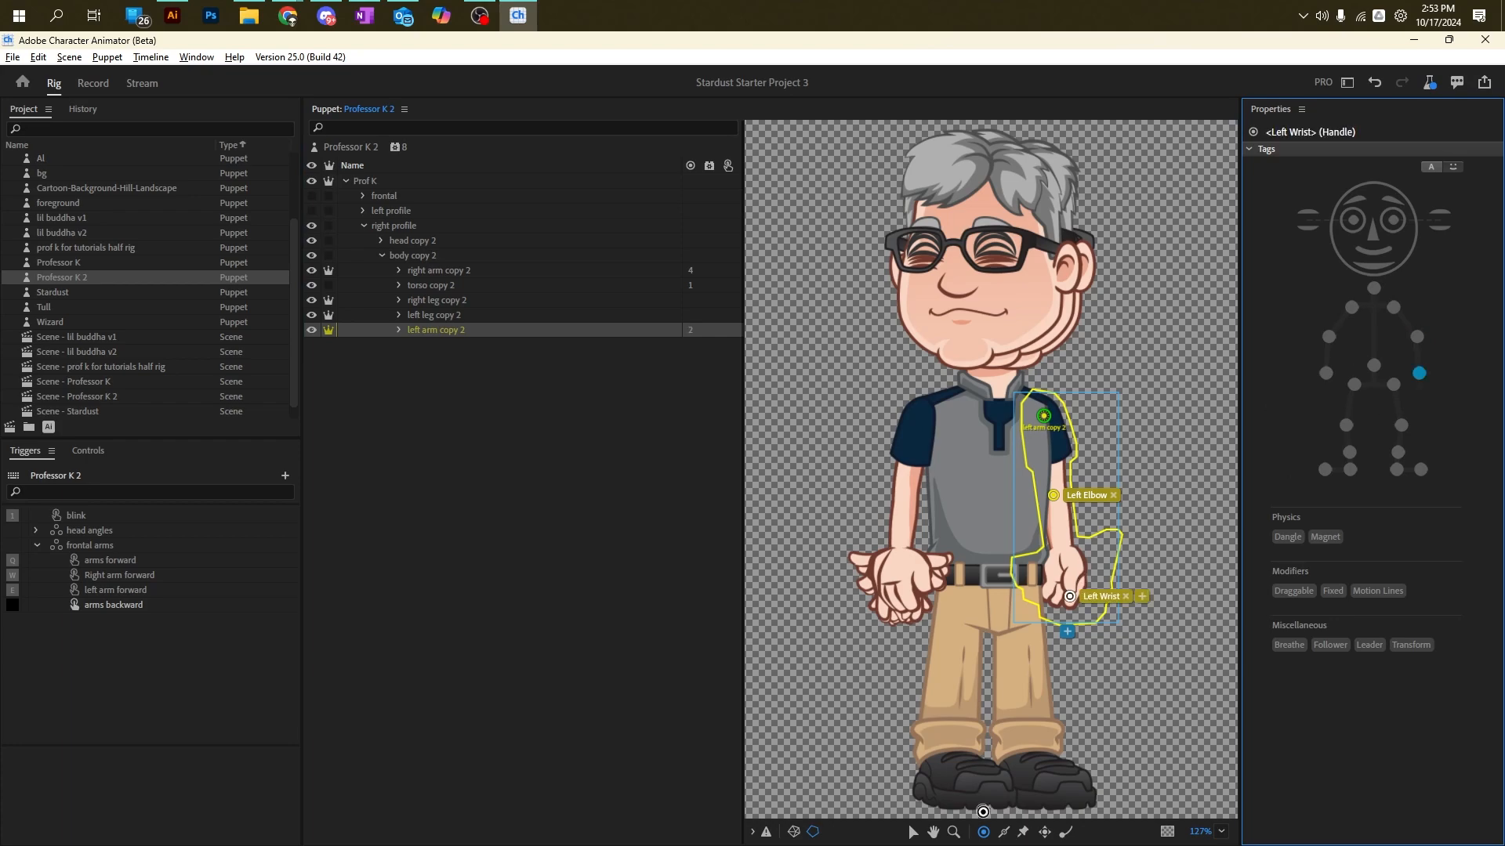
# Step: Make left arm copy 2's wrist handle Draggable and draw sticks along its forearm and upper arm
pyautogui.click(1003, 831)
pyautogui.click(1293, 591)
pyautogui.moveTo(1066, 585); pyautogui.dragTo(1055, 510)
pyautogui.moveTo(1050, 482); pyautogui.dragTo(1045, 431)
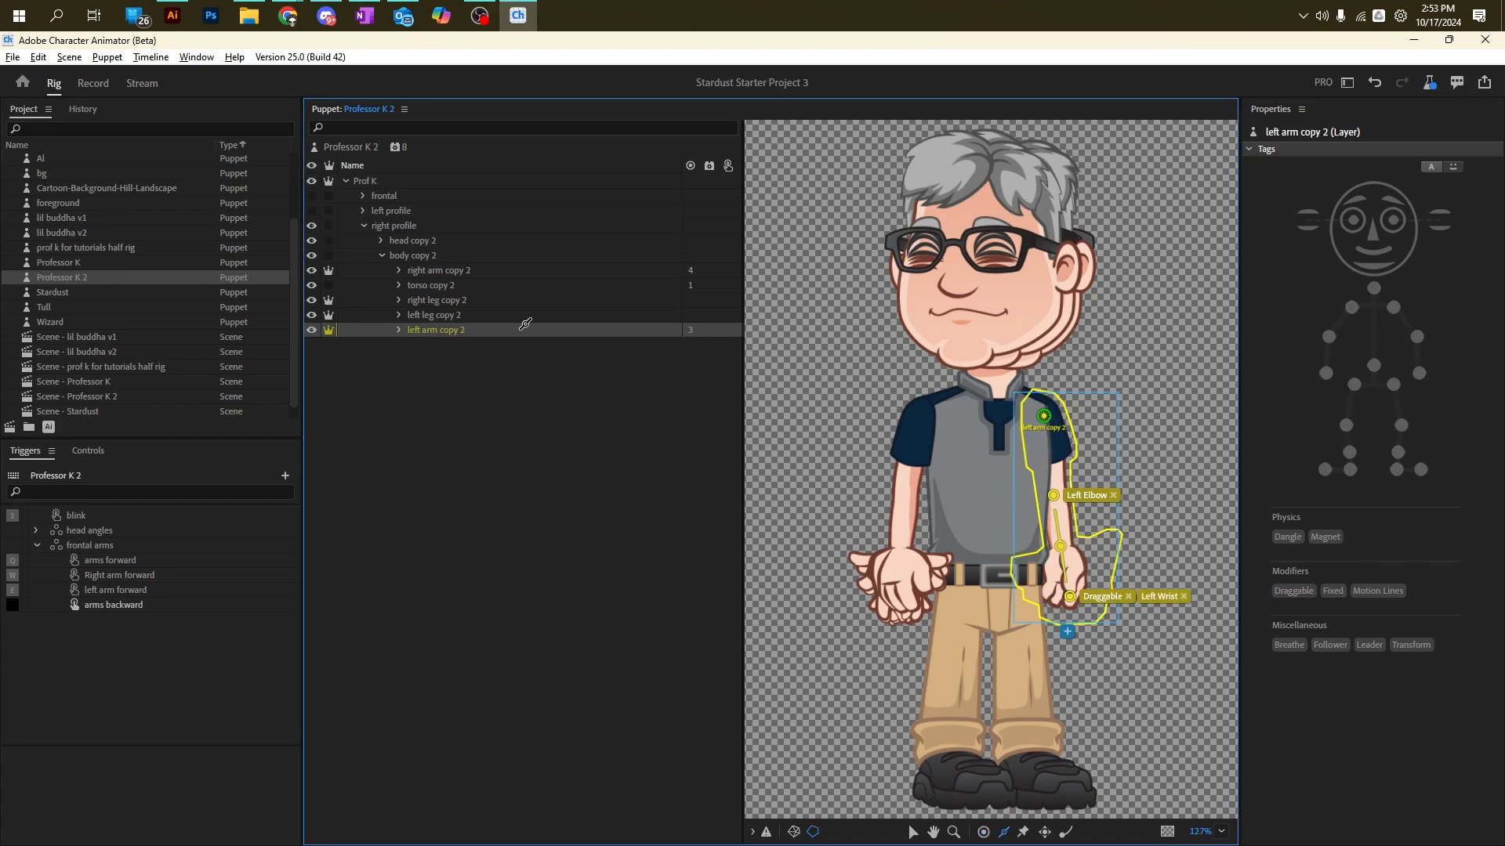
# Step: Collapse and hide the right profile, and select the left leg in the displayed inner frontal group's body
pyautogui.click(383, 254)
pyautogui.click(362, 226)
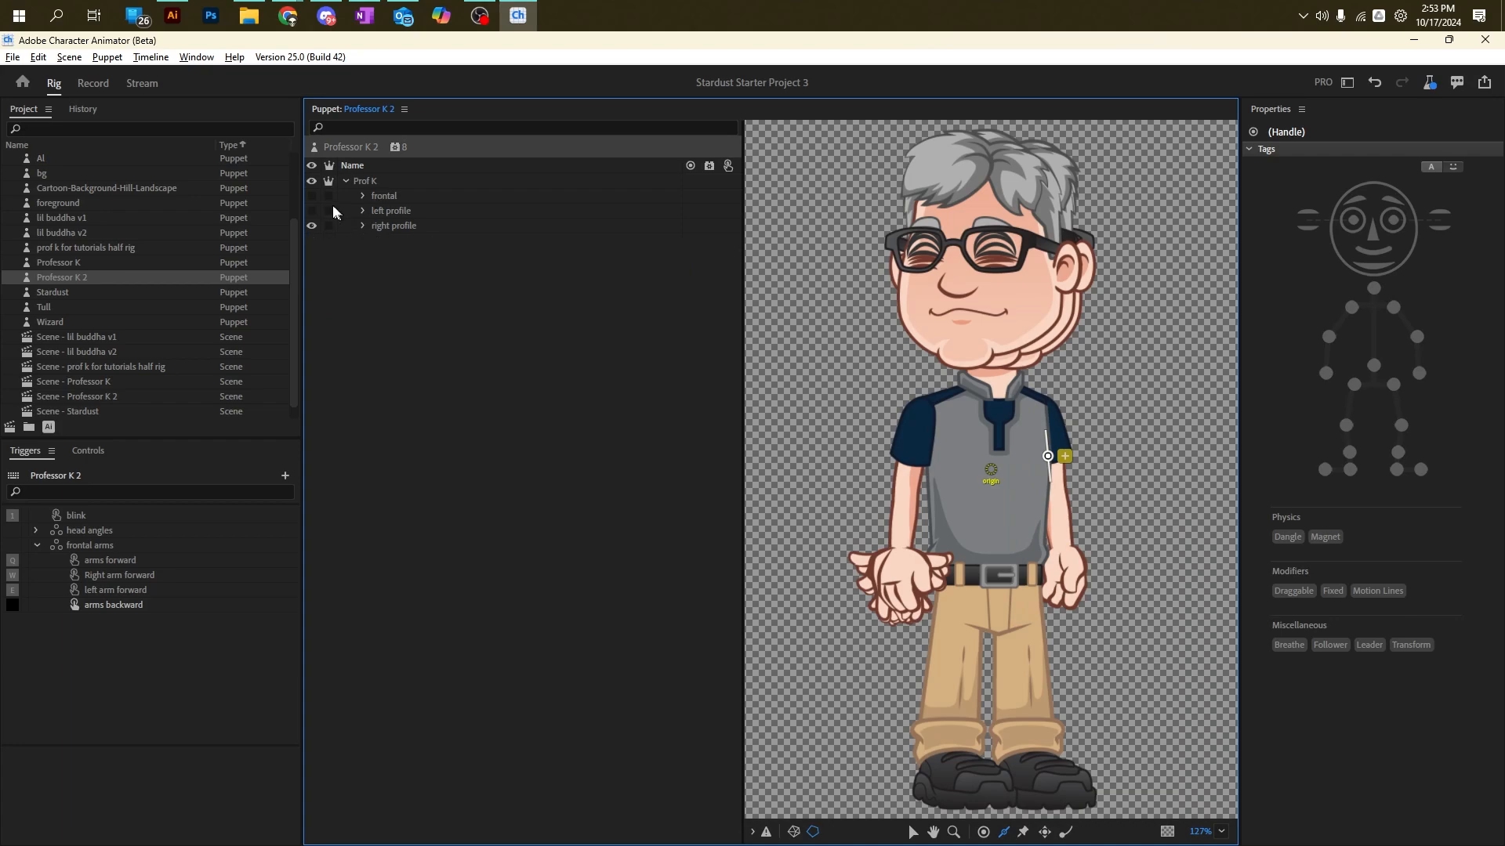
pyautogui.click(313, 195)
pyautogui.click(362, 196)
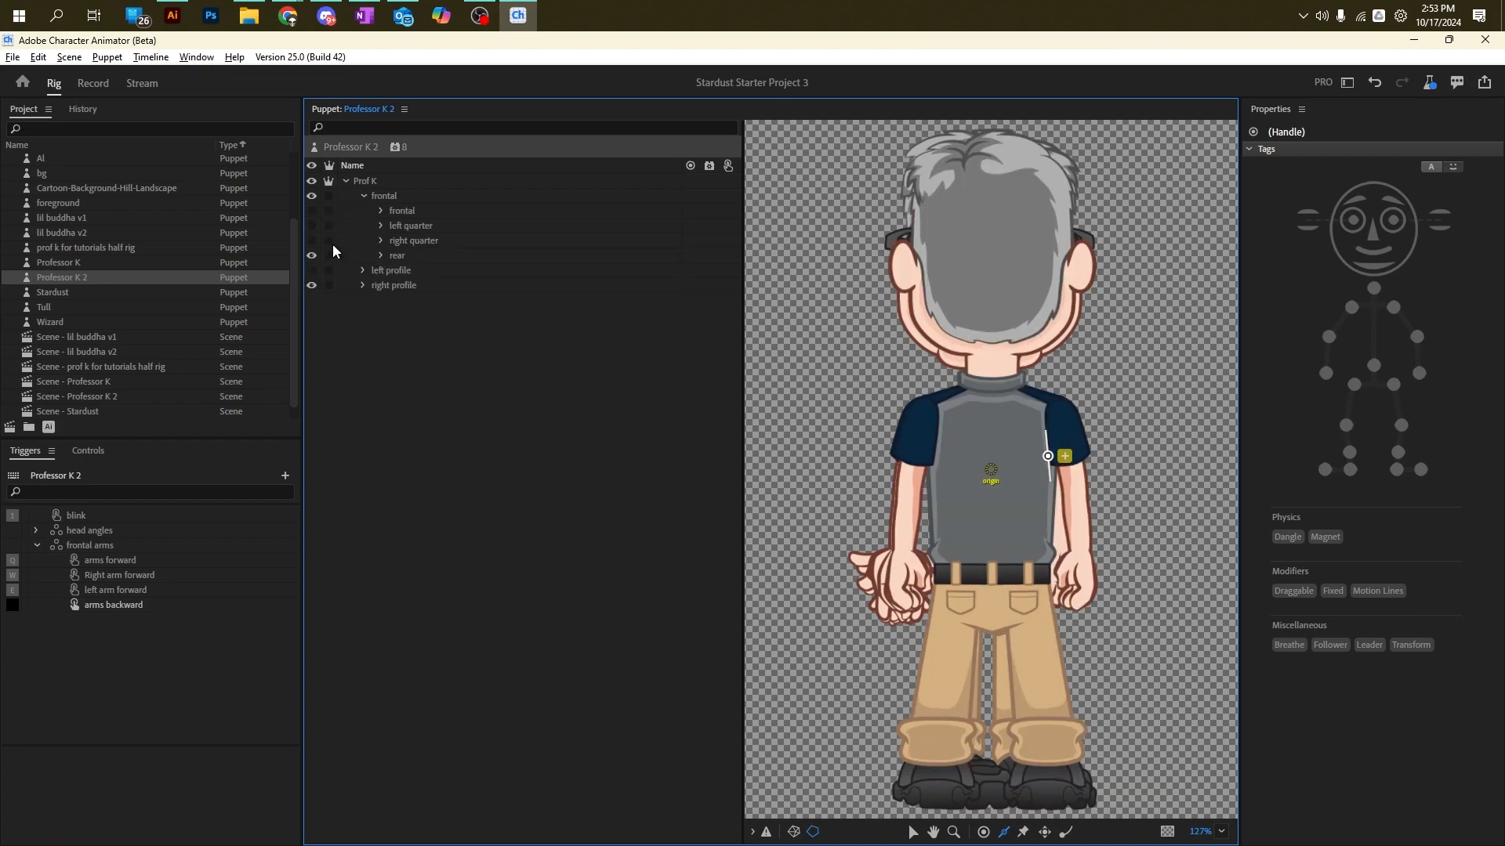
pyautogui.click(401, 226)
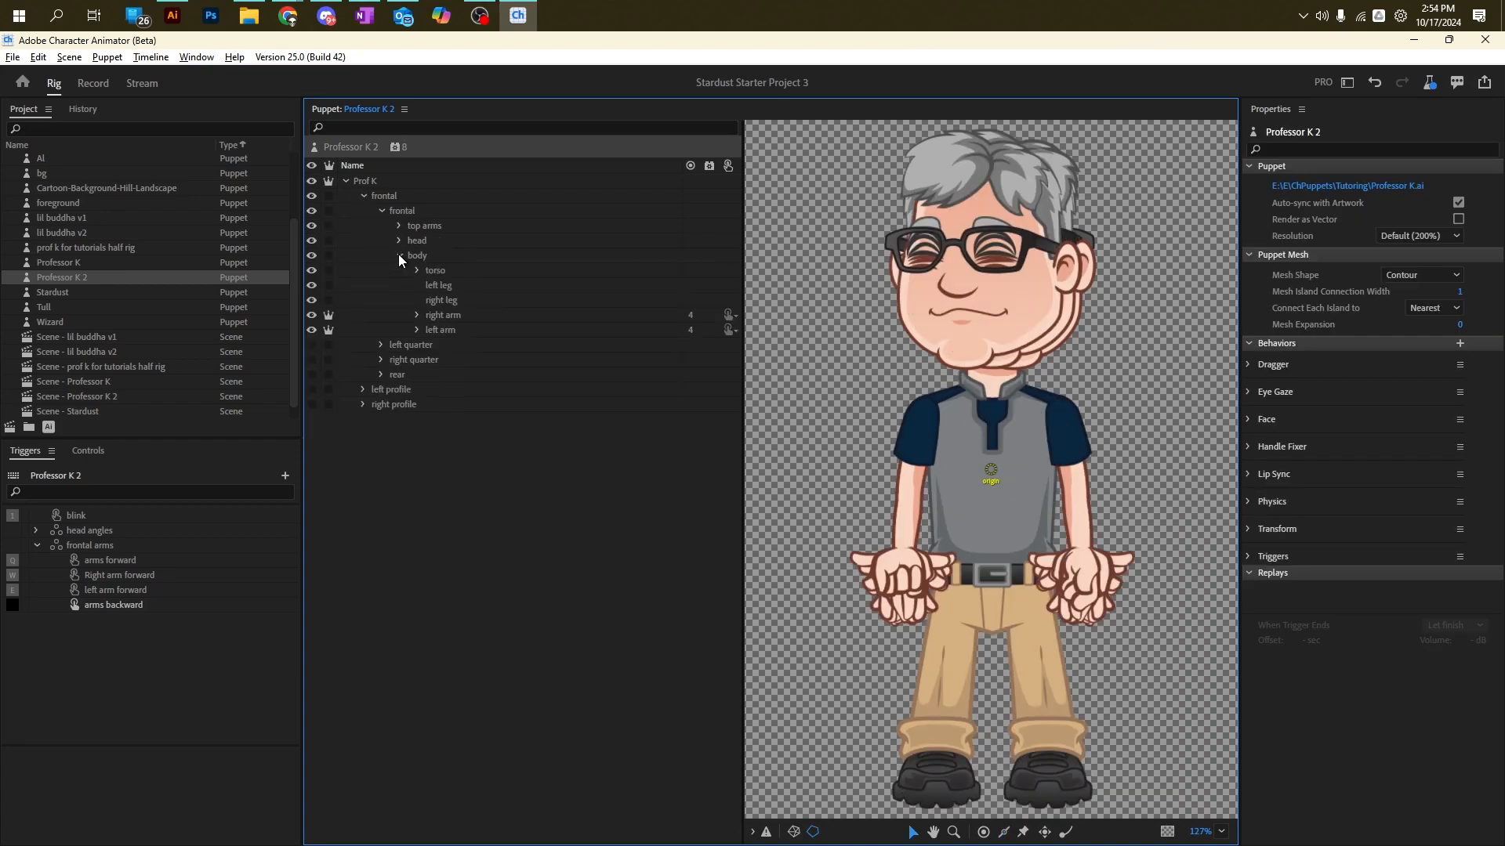
pyautogui.click(398, 255)
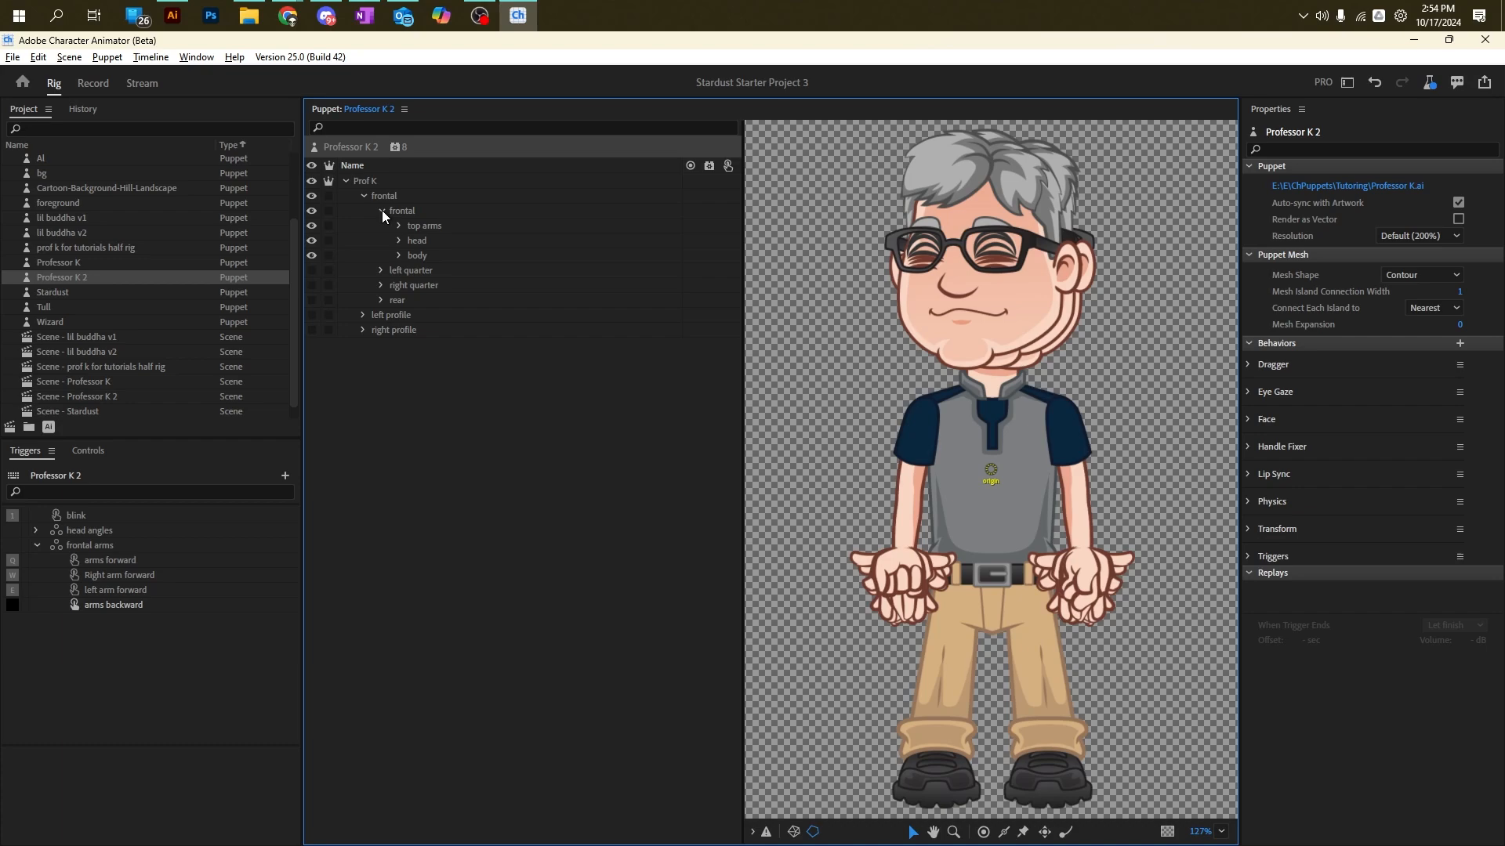
pyautogui.click(398, 256)
pyautogui.click(455, 286)
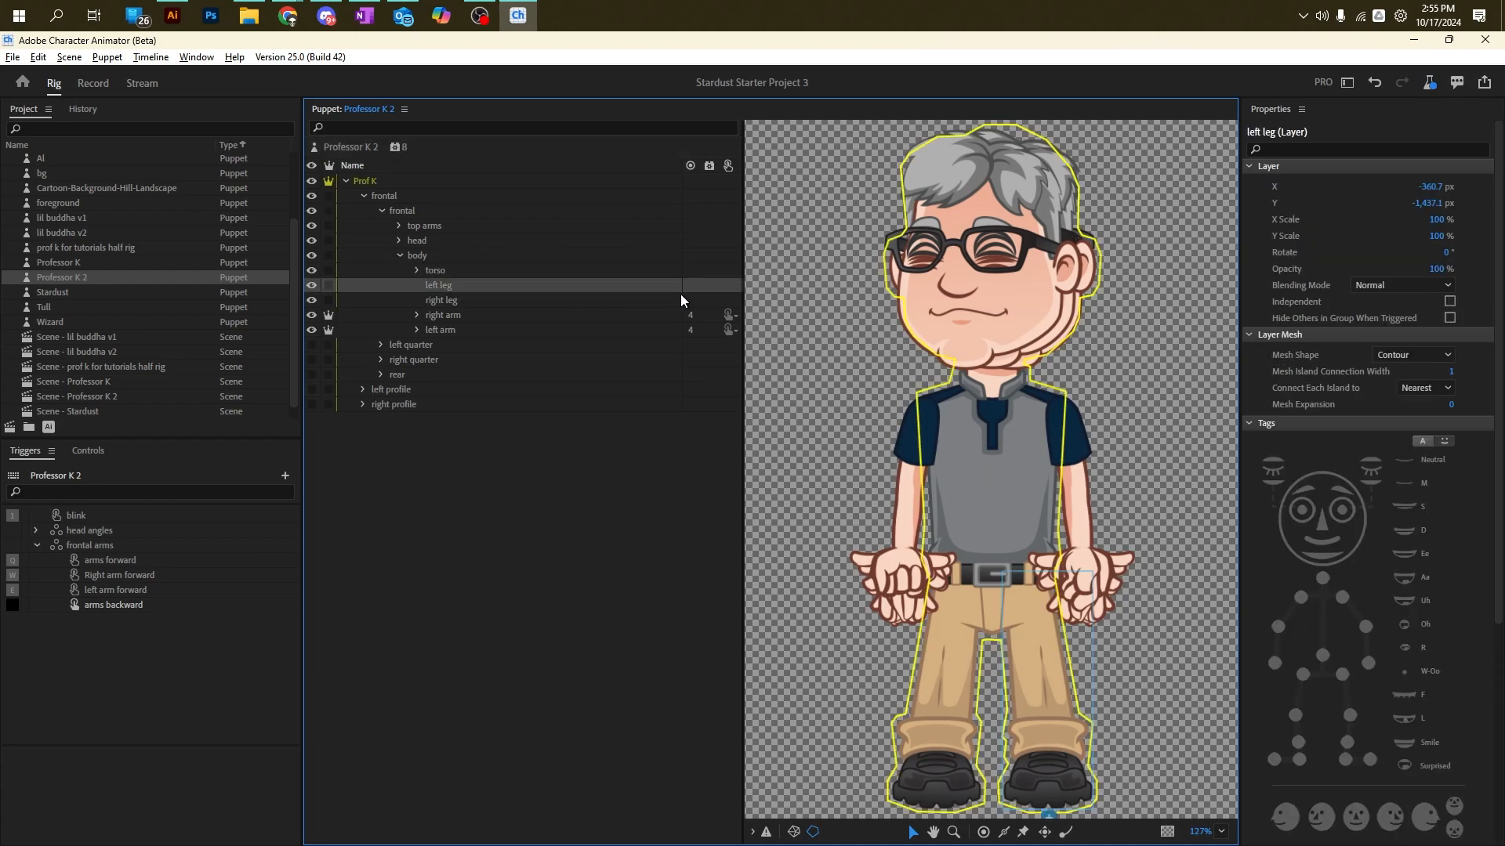
# Step: Tag the left leg's origin handle Left Hip, and add a knee handle tagged Left Knee and an untagged ankle handle
pyautogui.click(984, 832)
pyautogui.click(1042, 685)
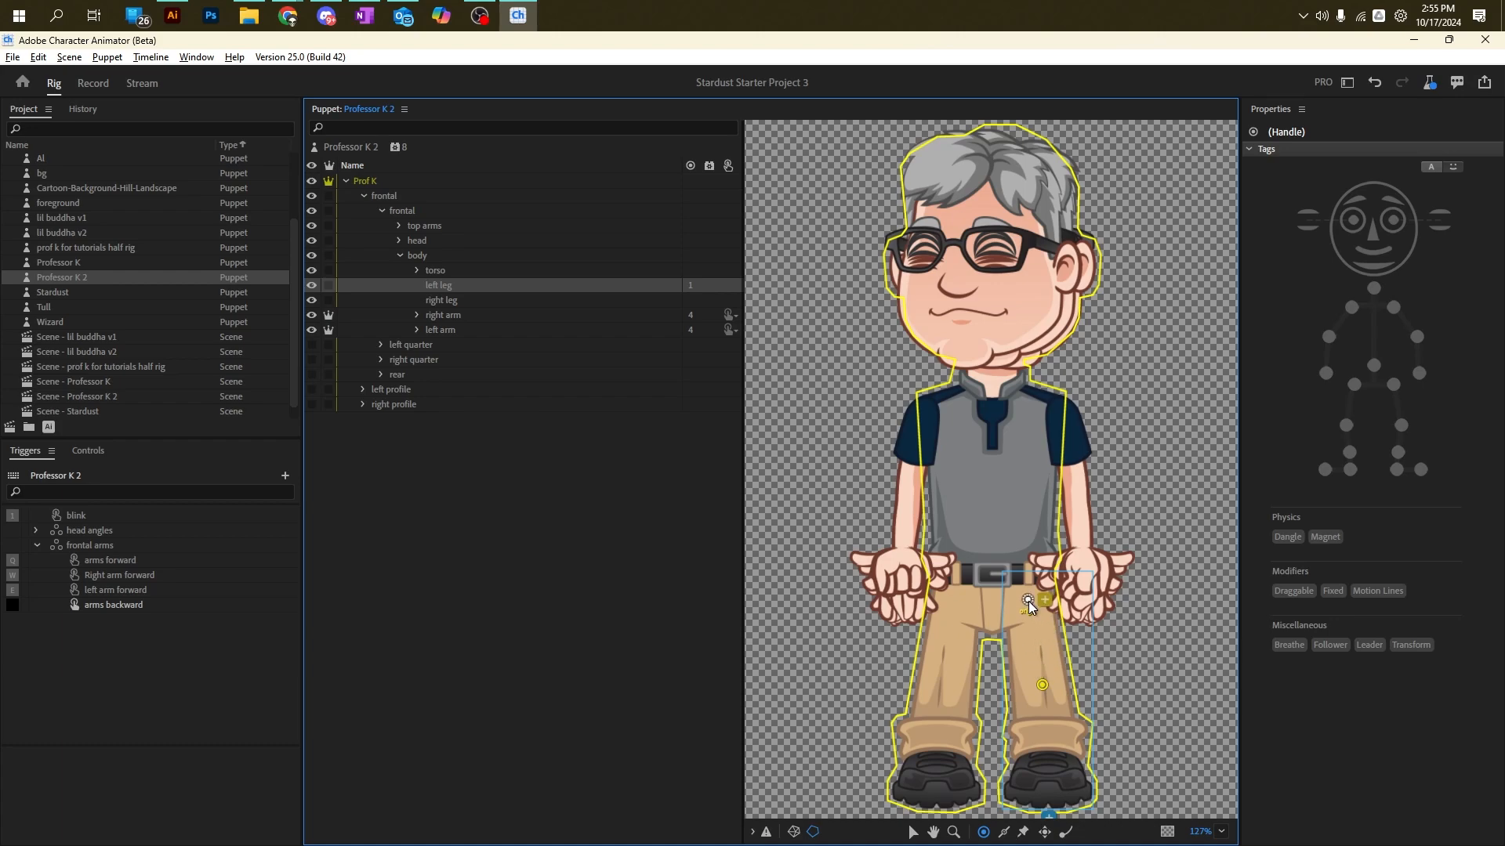
pyautogui.click(1024, 612)
pyautogui.click(1397, 387)
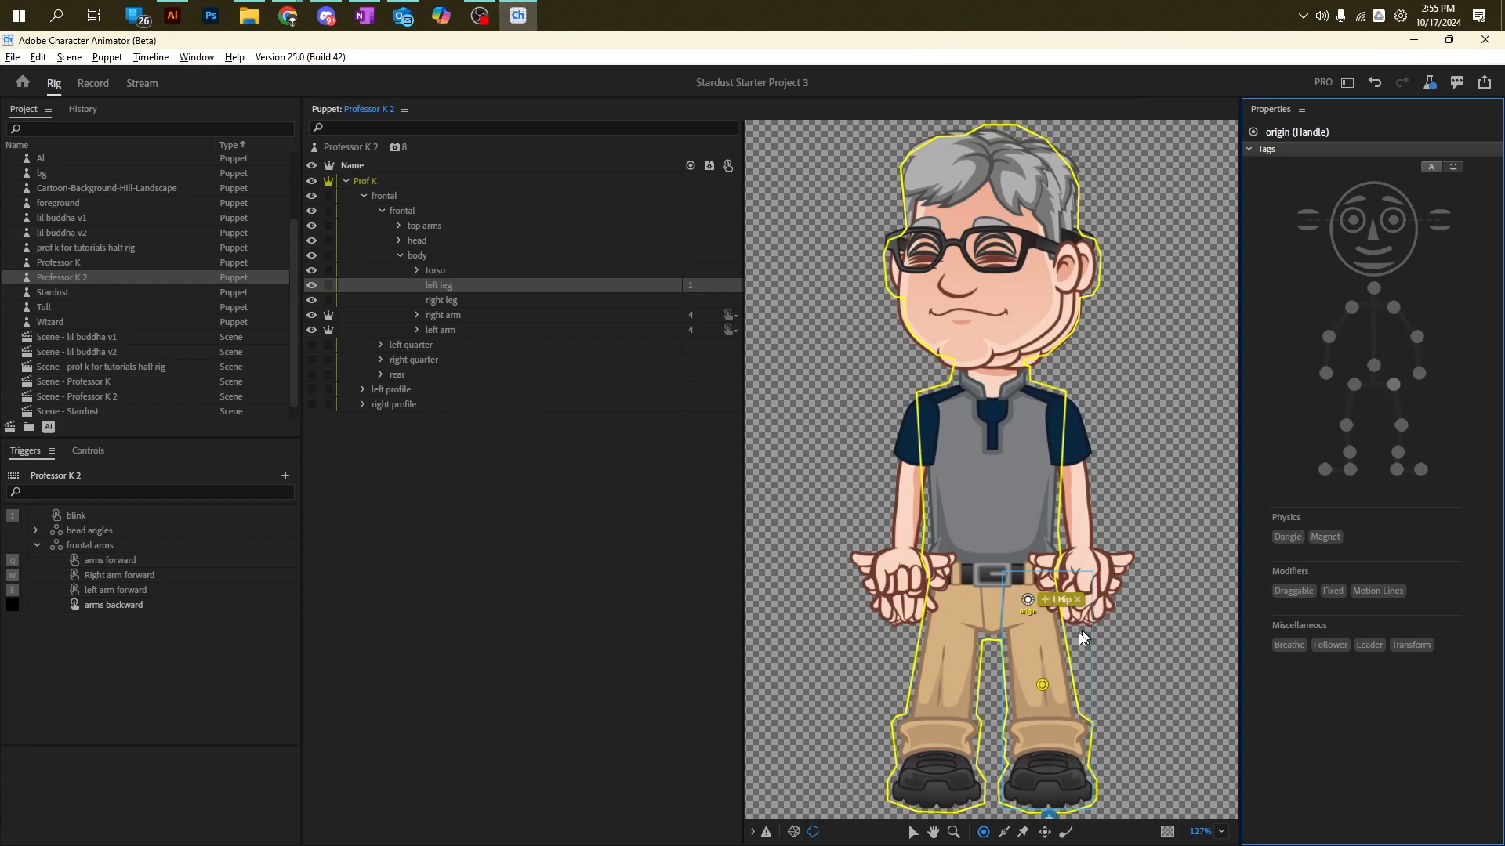
pyautogui.click(1043, 676)
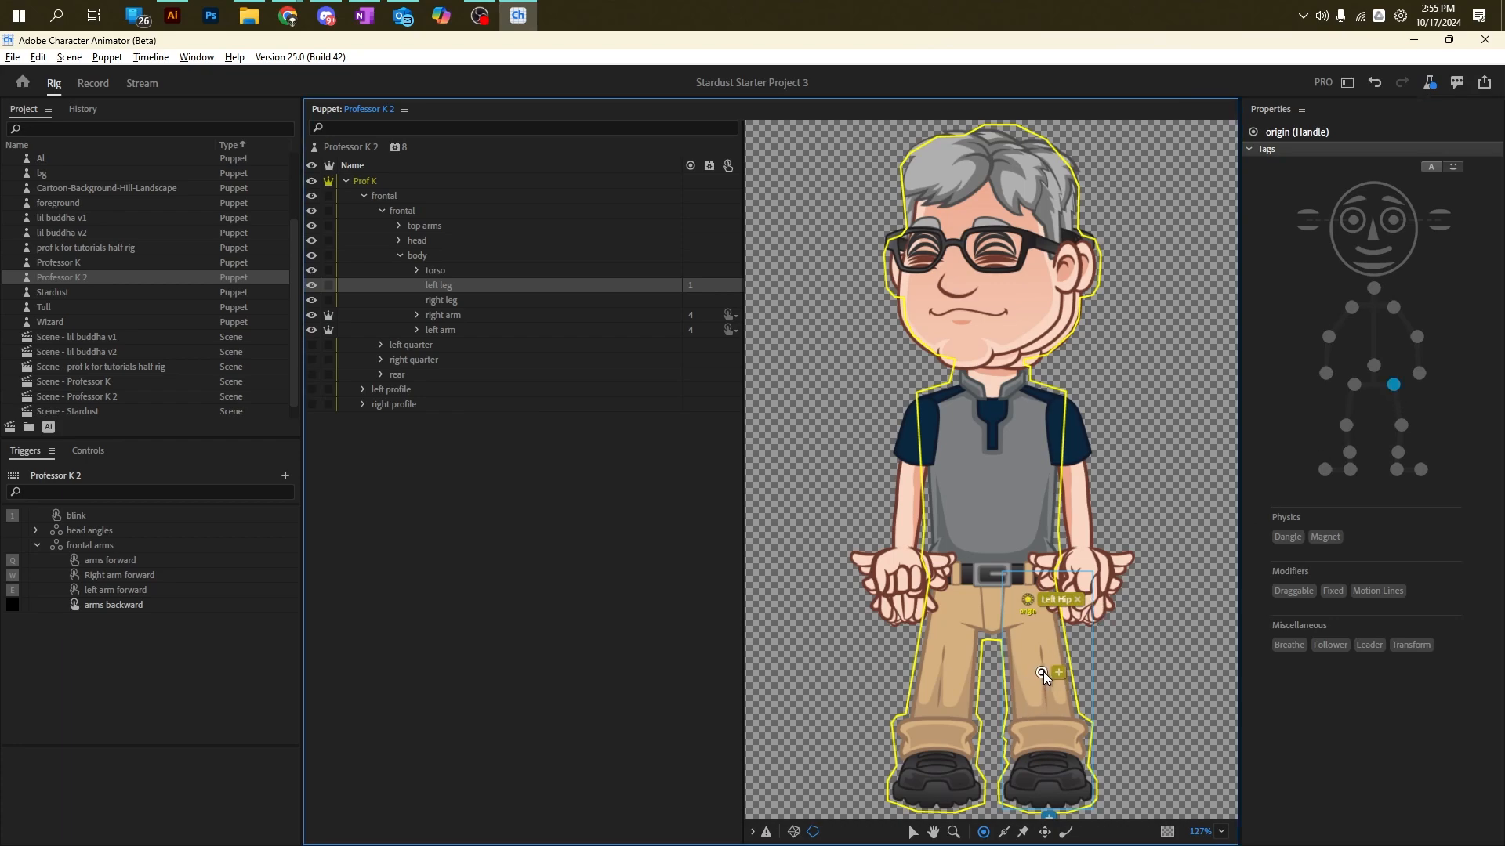
pyautogui.click(1402, 426)
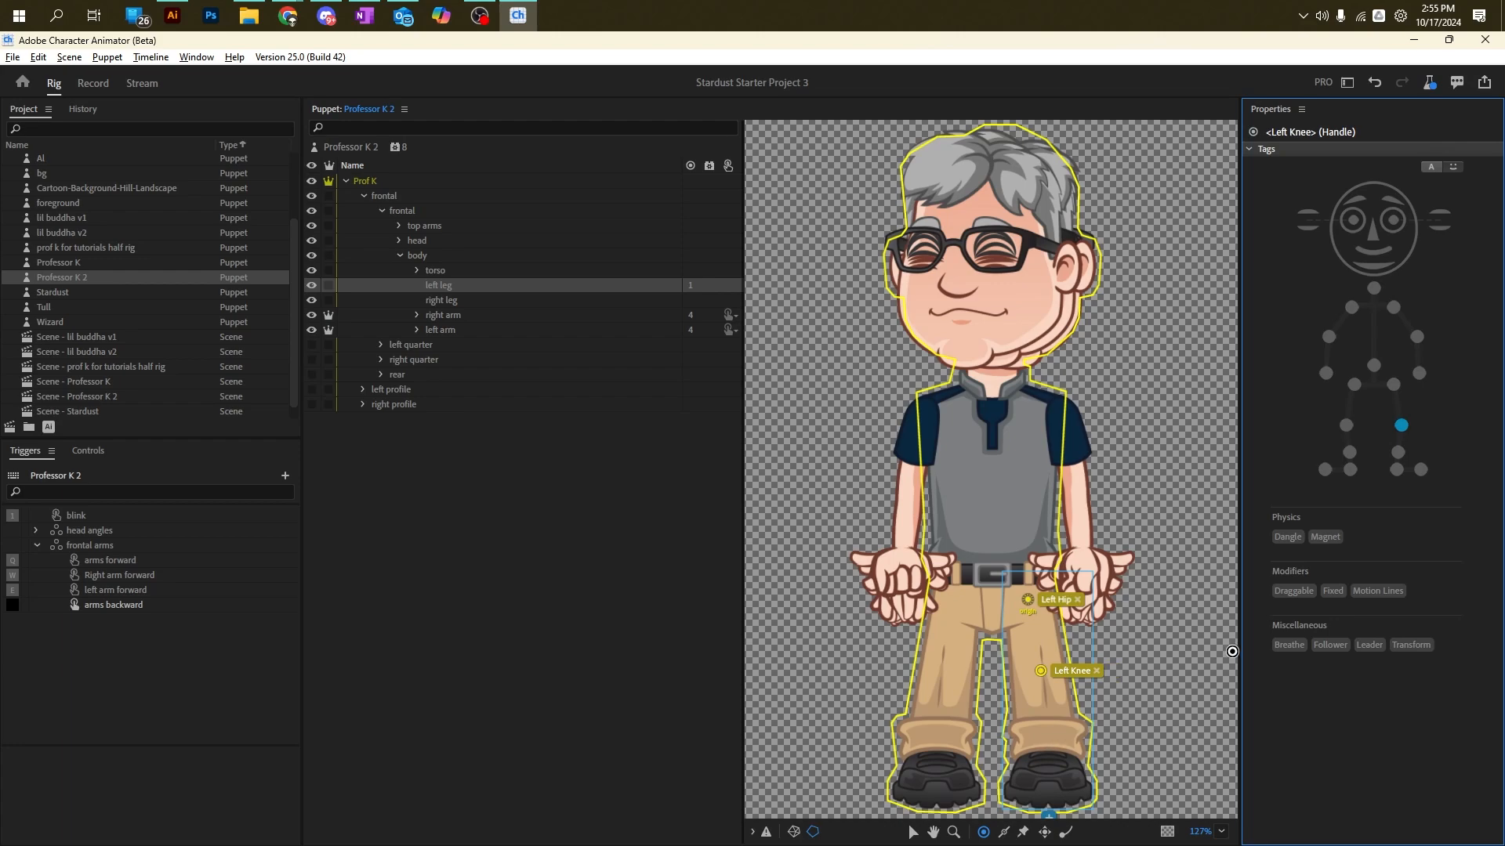
pyautogui.click(1048, 739)
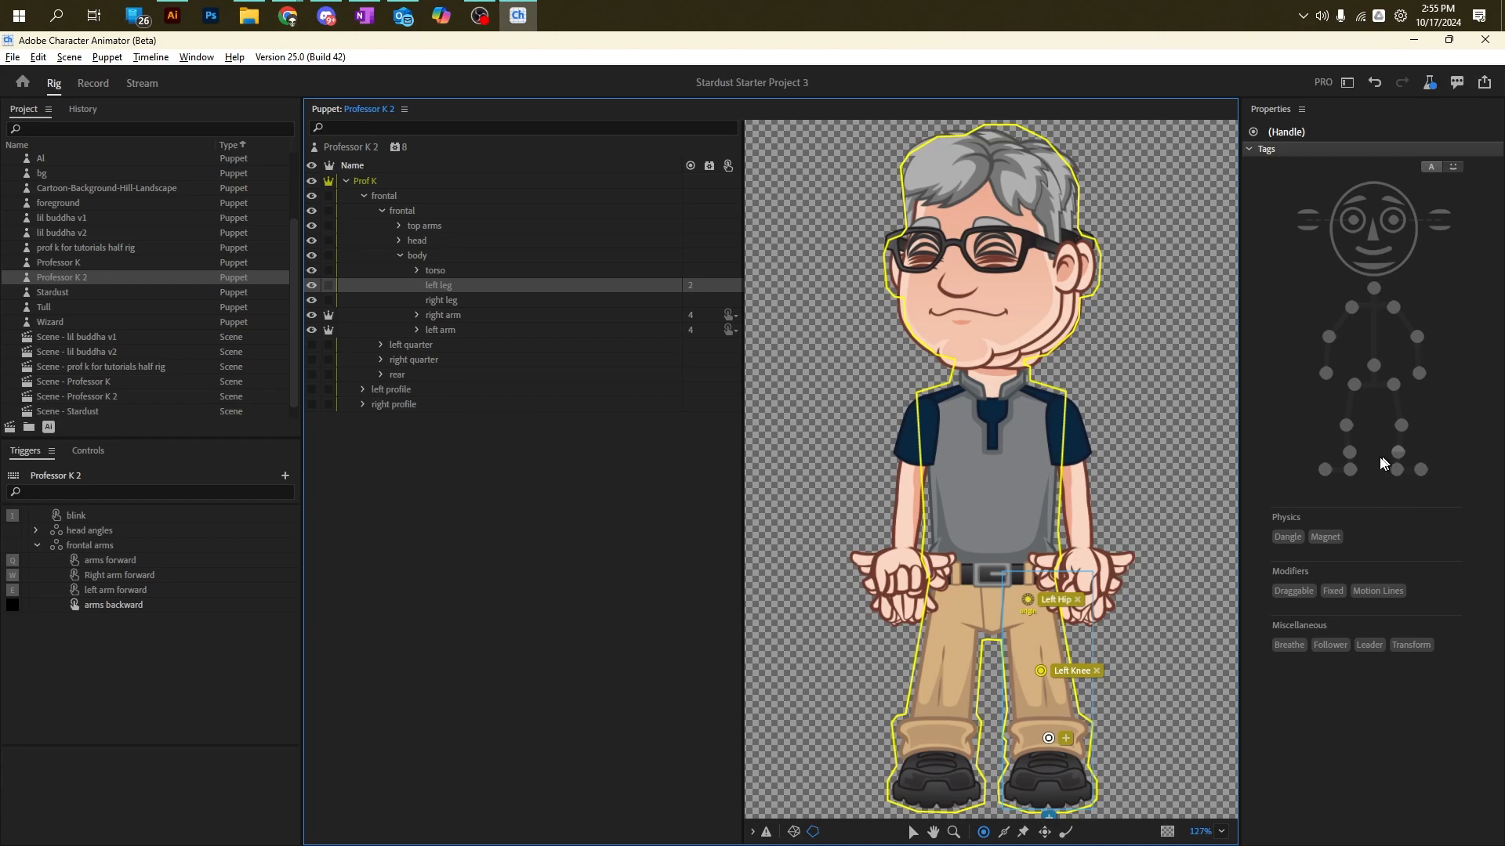
pyautogui.click(1004, 831)
pyautogui.moveTo(1149, 301)
pyautogui.mouseDown()
pyautogui.moveTo(1058, 380)
pyautogui.moveTo(1214, 382)
pyautogui.moveTo(1149, 301)
pyautogui.mouseUp()
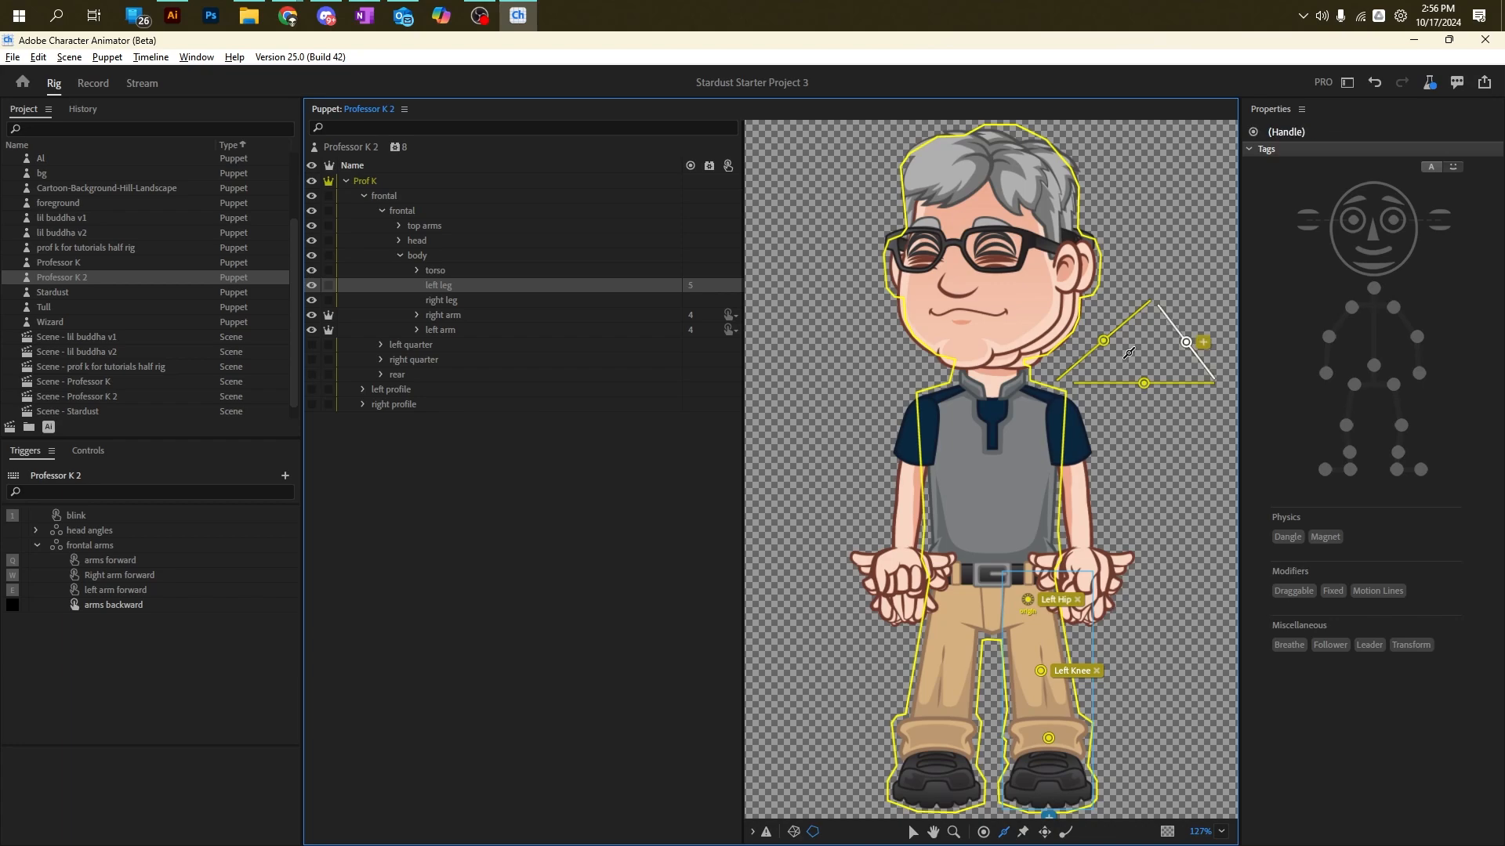
pyautogui.click(1109, 434)
pyautogui.moveTo(1166, 437)
pyautogui.mouseDown()
pyautogui.moveTo(1214, 439)
pyautogui.moveTo(1114, 468)
pyautogui.moveTo(1105, 438)
pyautogui.mouseUp()
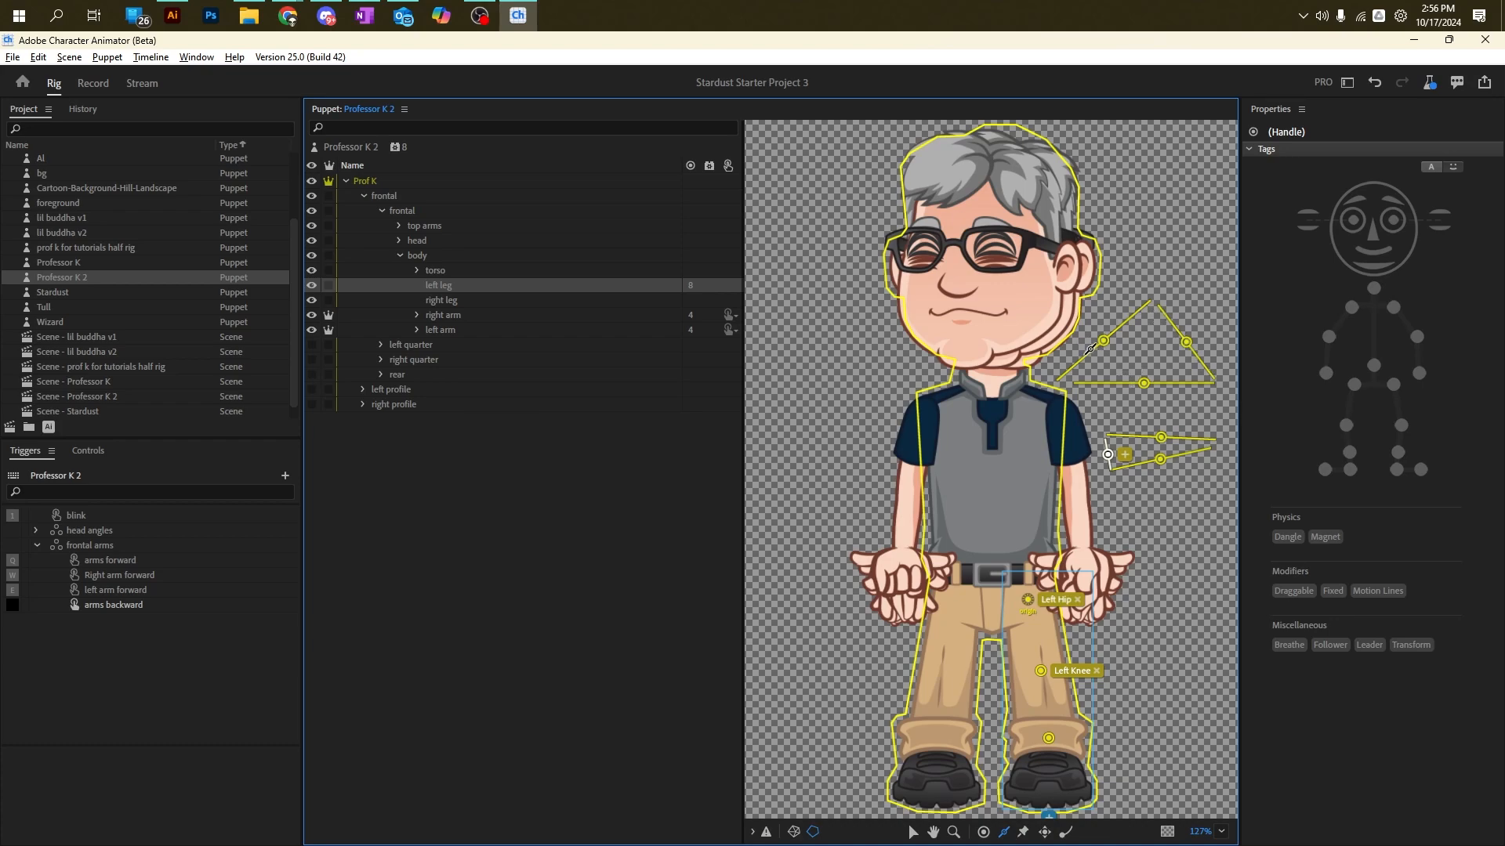
pyautogui.hotkey('ctrl', 'z')
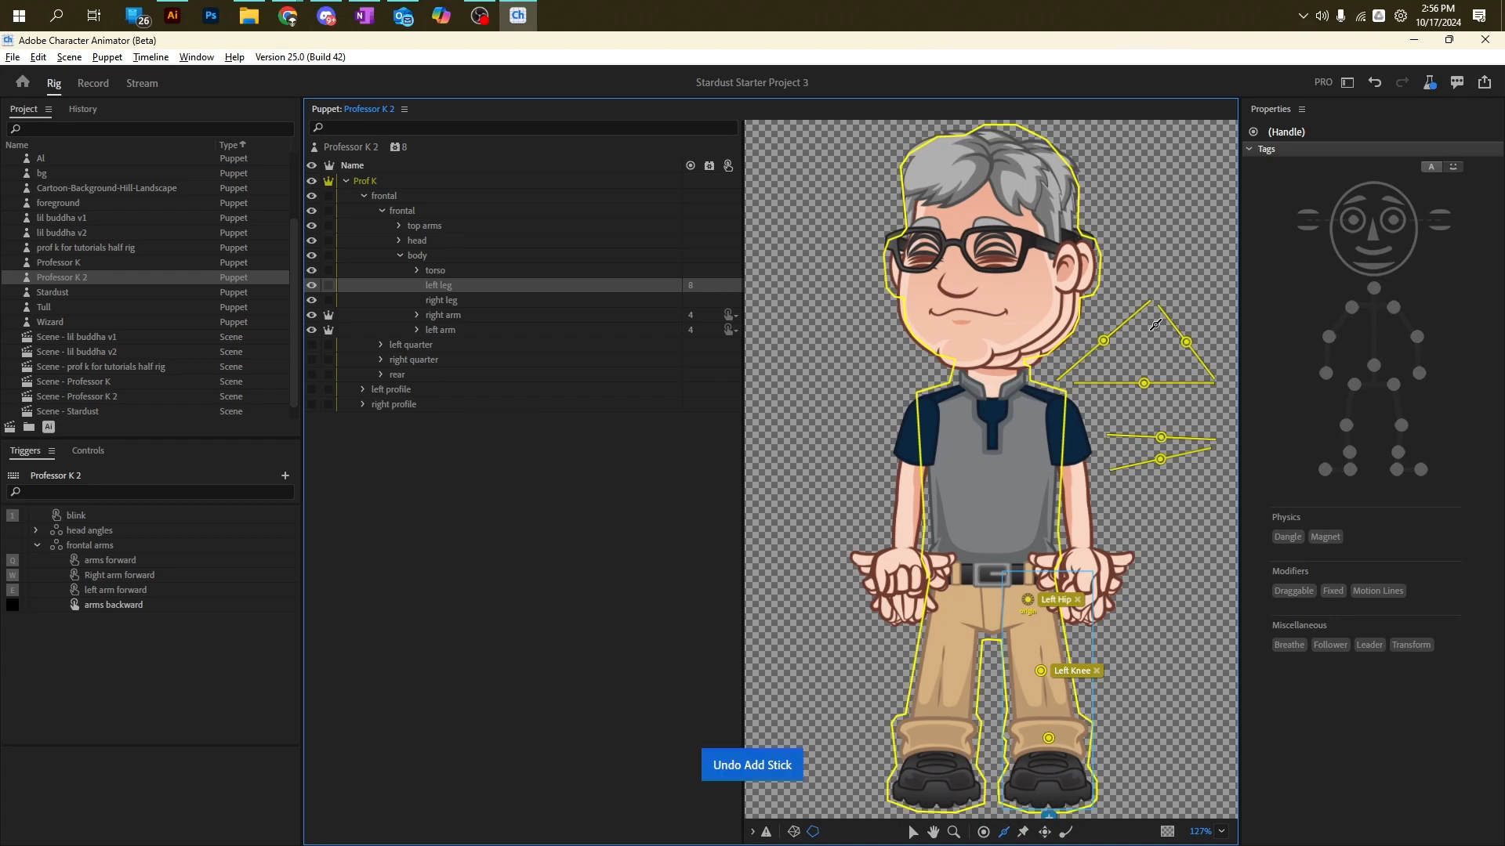
pyautogui.hotkey('ctrl', 'z')
pyautogui.hotkey('ctrl', 'z')
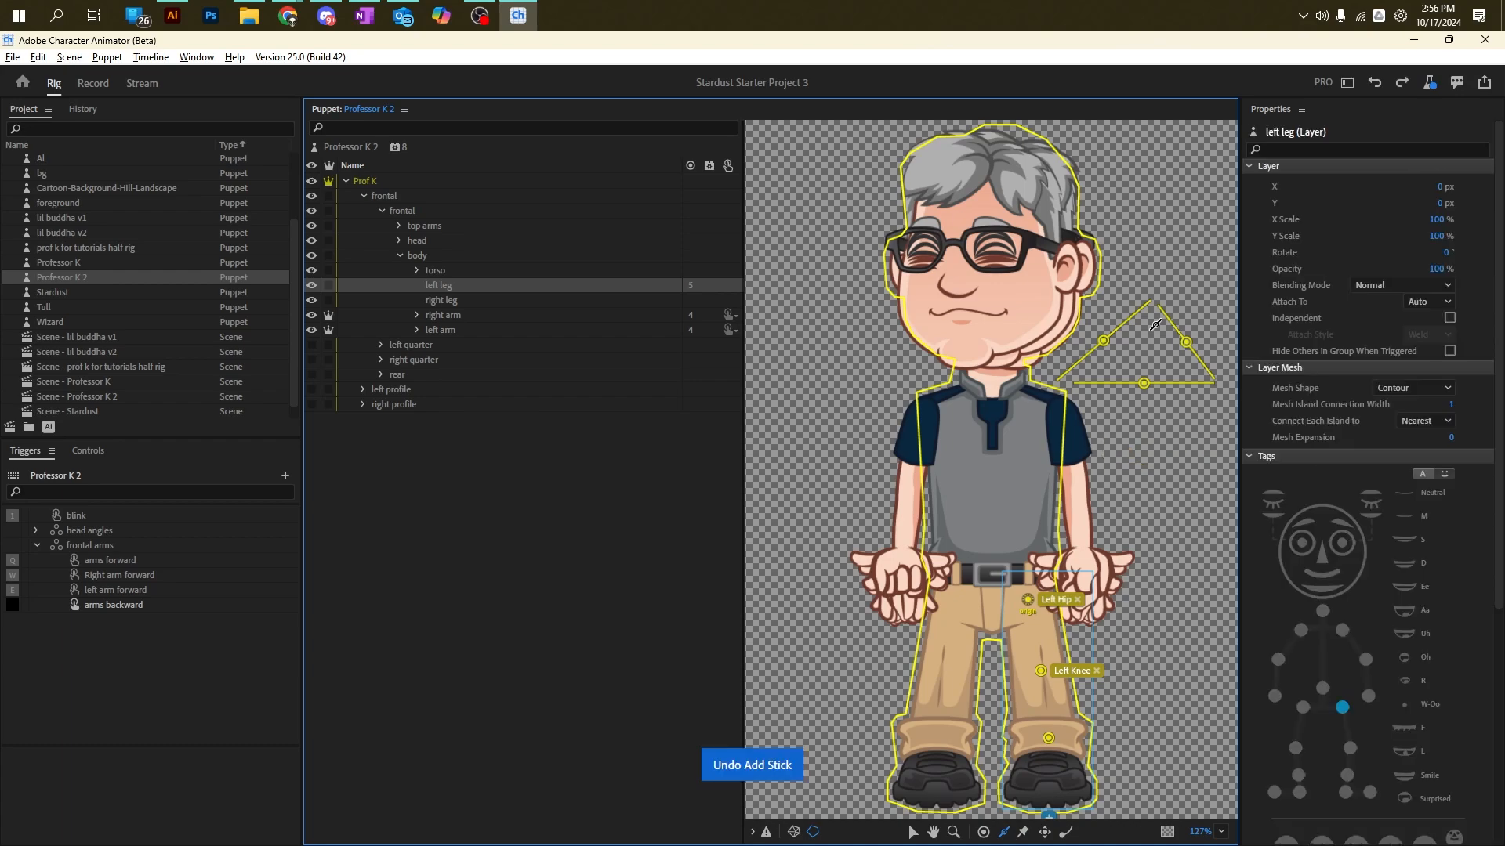
pyautogui.hotkey('ctrl', 'z')
pyautogui.hotkey('ctrl', 'z')
pyautogui.hotkey('ctrl', 'z')
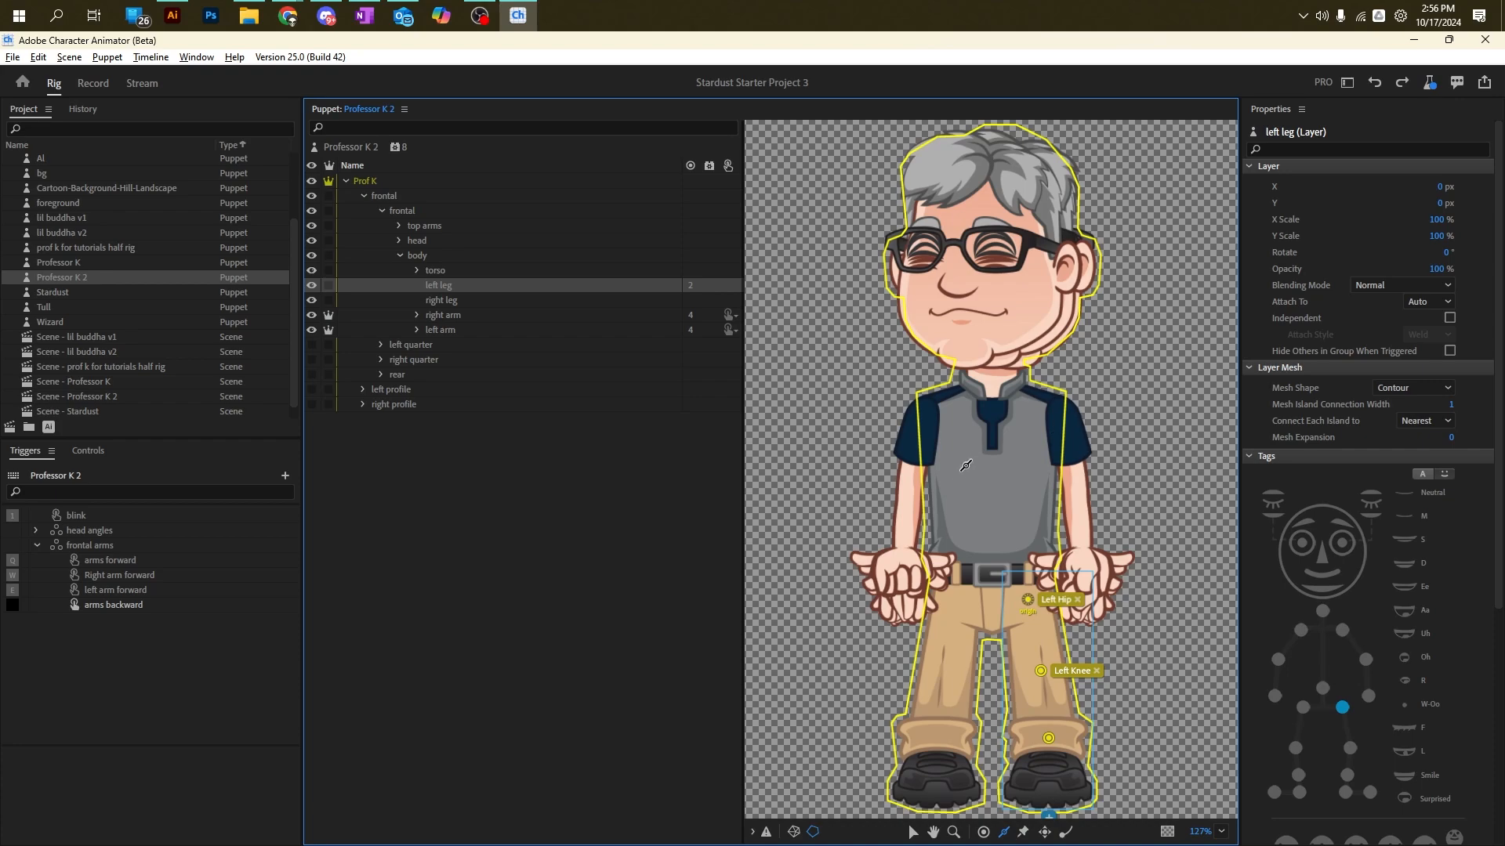
# Step: Tag the left leg's ankle handle as Left Ankle and activate the Handle tool
pyautogui.click(1049, 739)
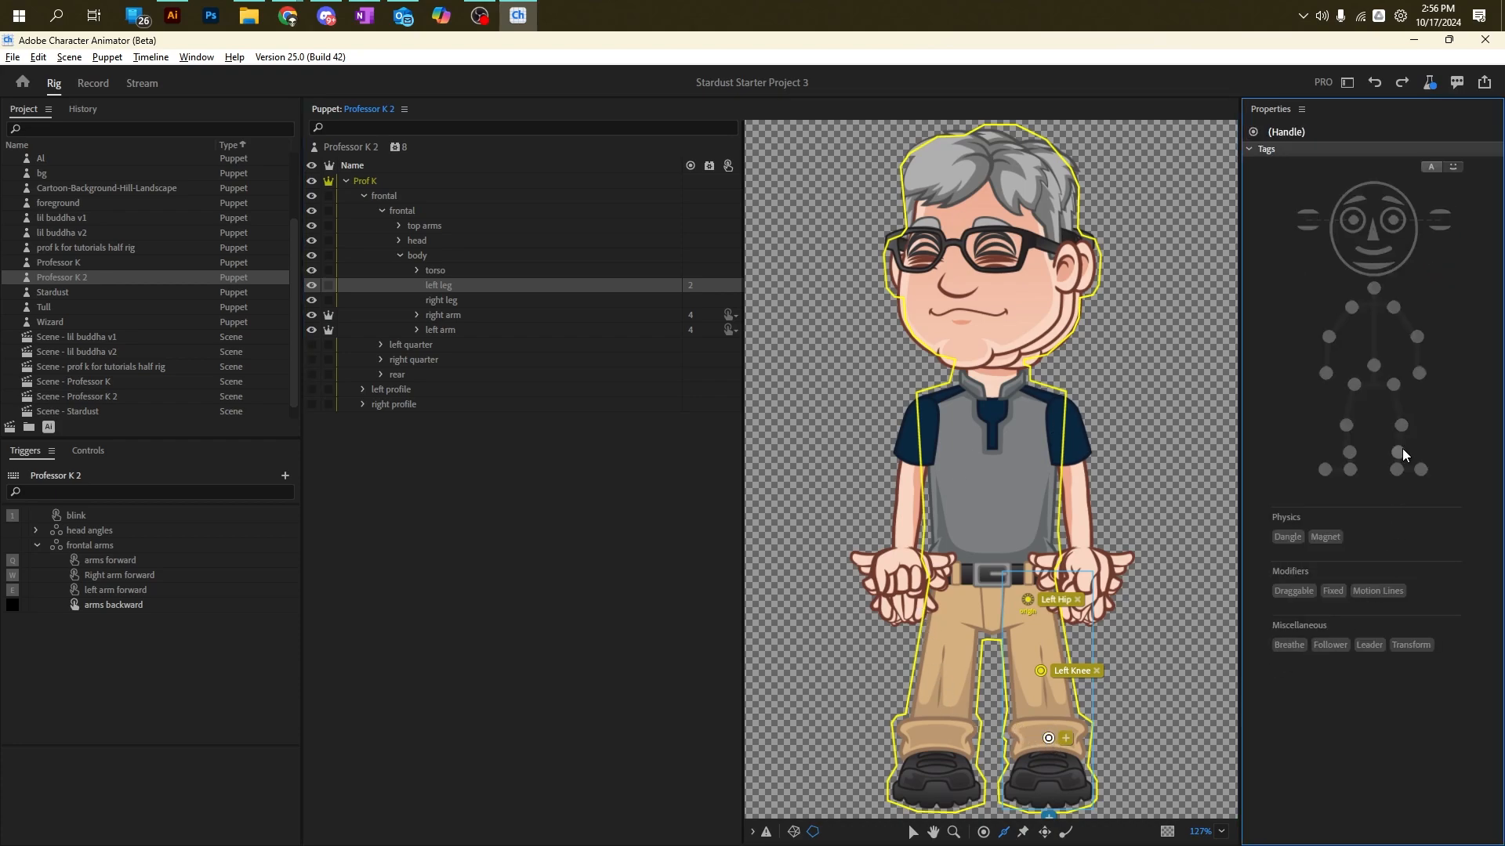
pyautogui.click(1401, 448)
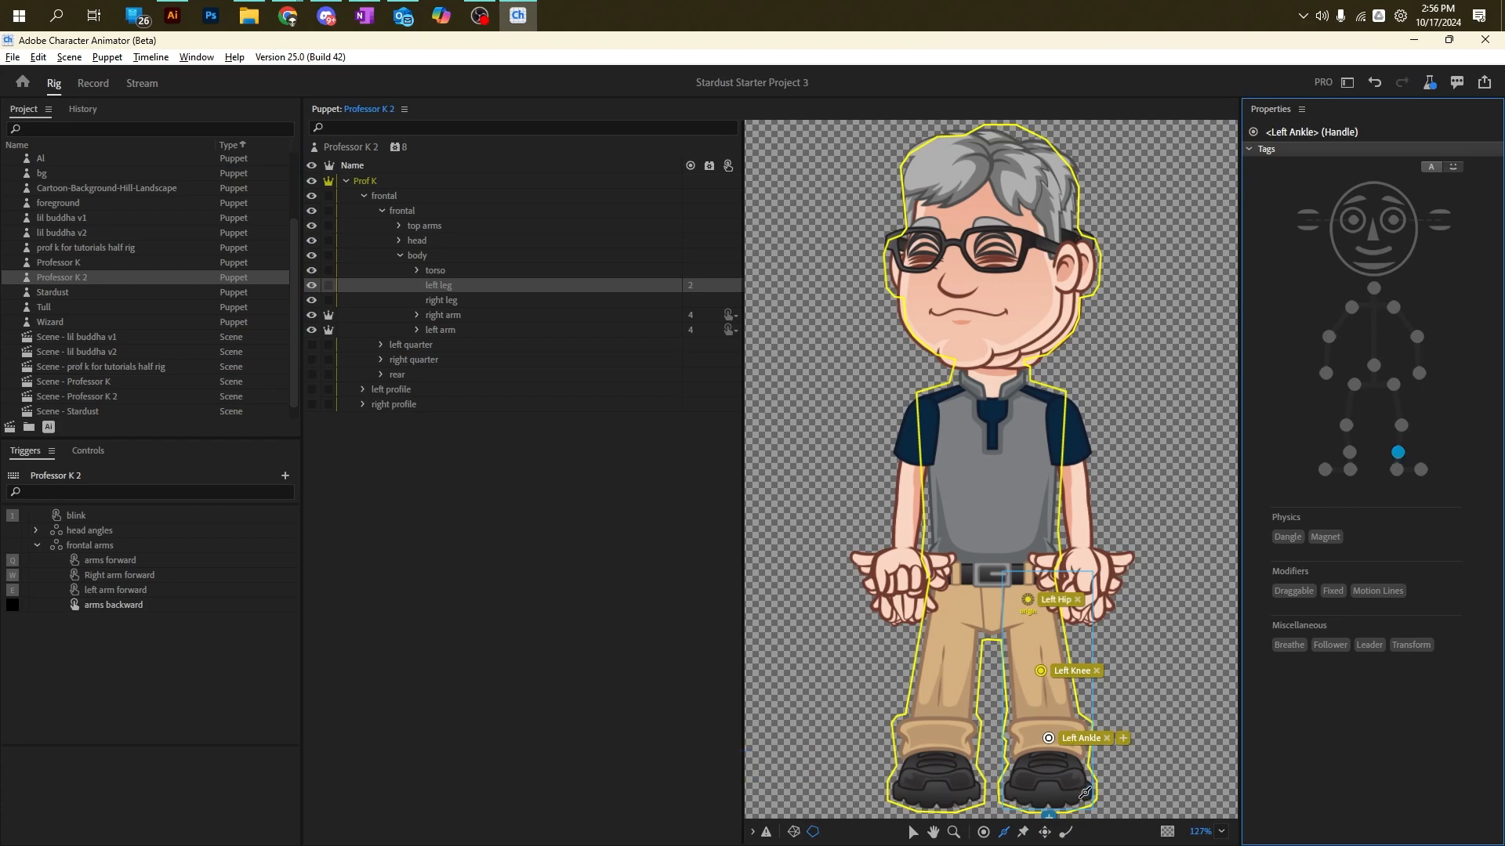
pyautogui.click(984, 831)
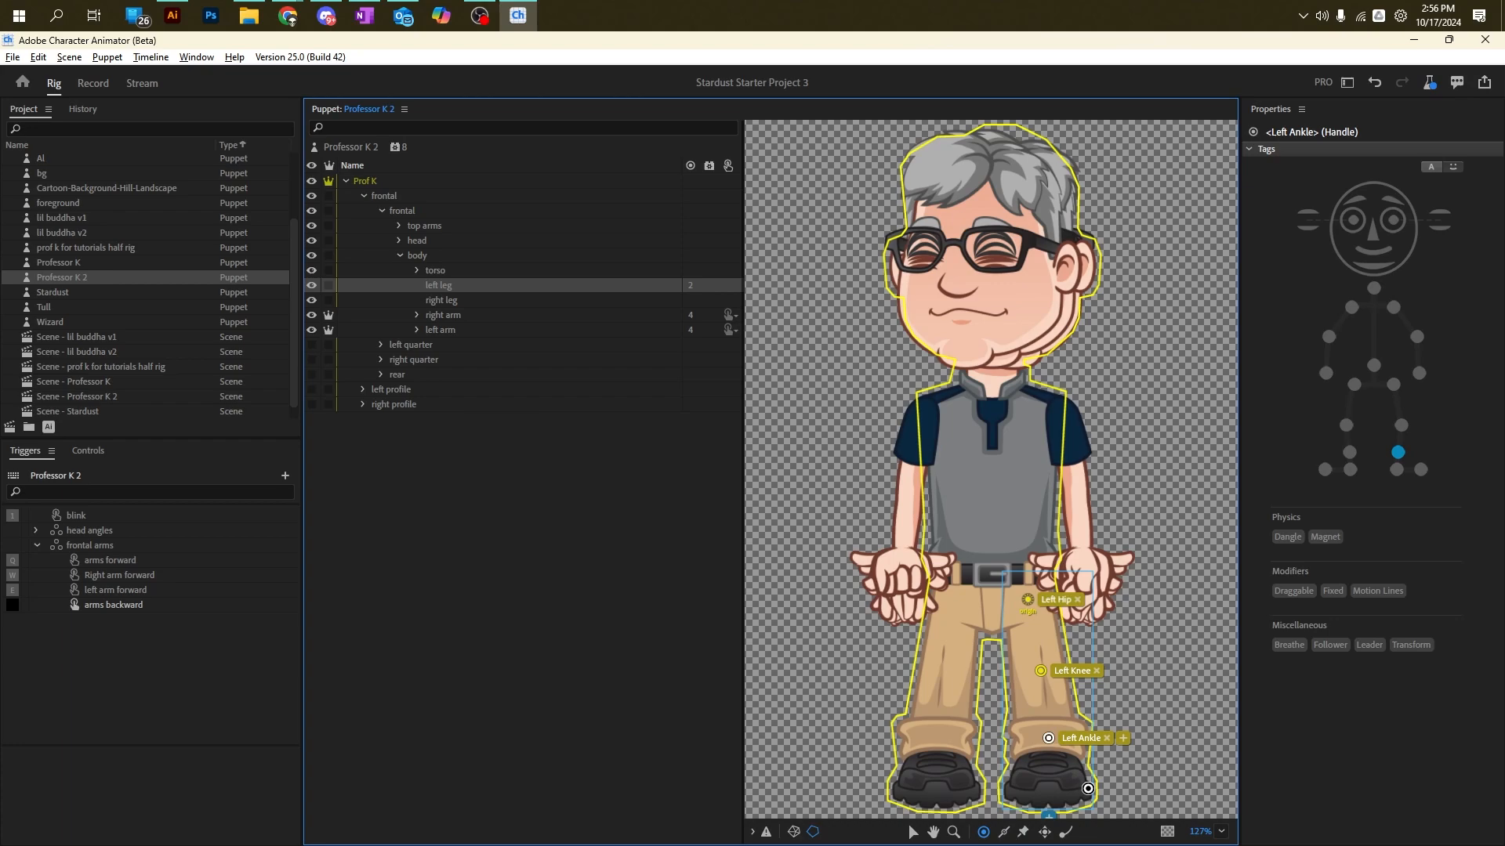
# Step: Add two handles to the shoe of the frontal left leg and tag them Left Heel and Left Toe
pyautogui.click(1085, 792)
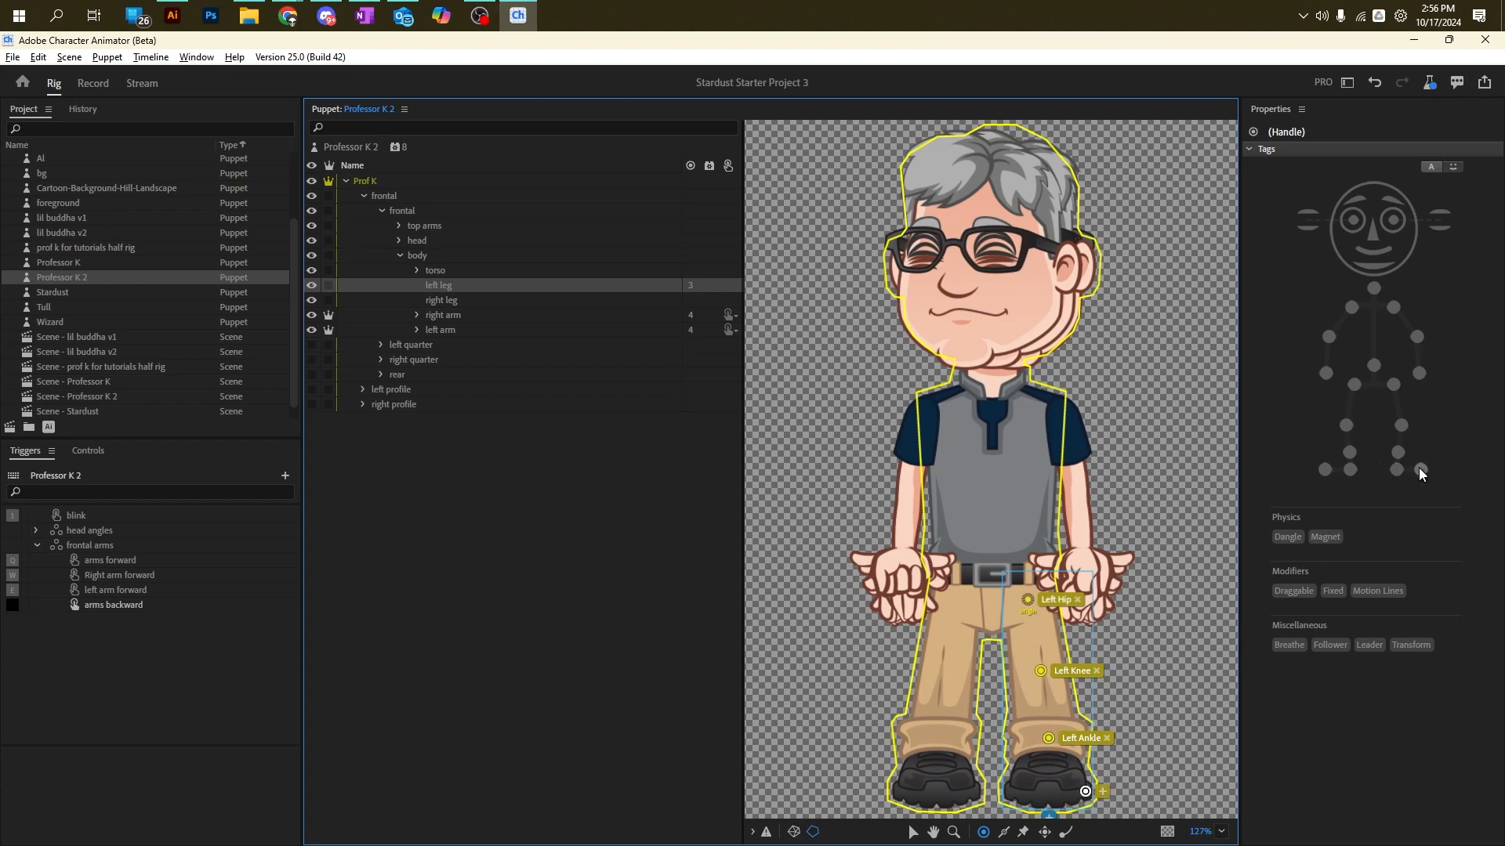
pyautogui.click(1395, 469)
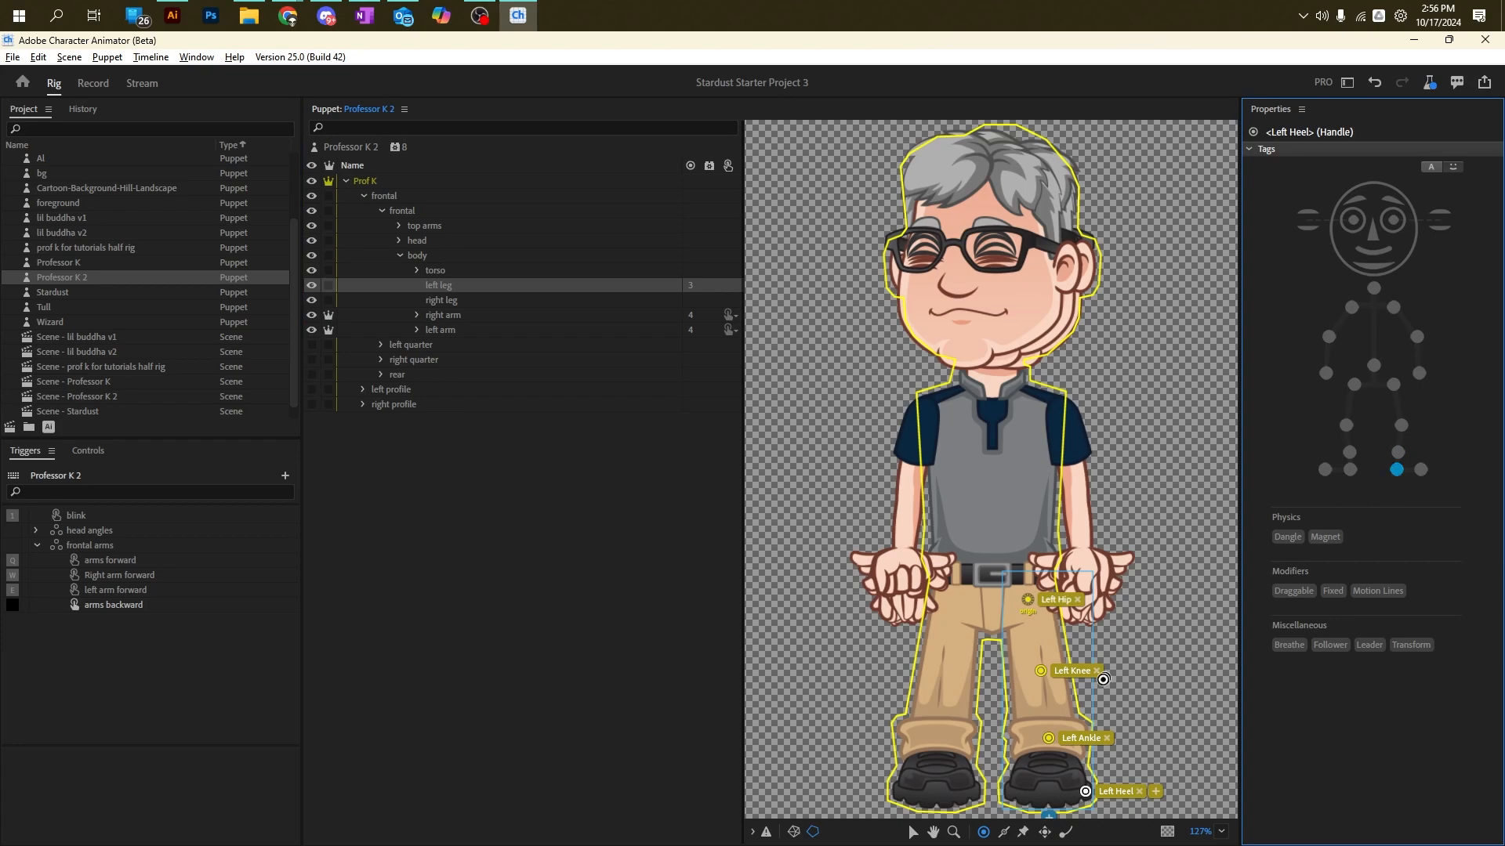
pyautogui.click(1011, 795)
pyautogui.click(1422, 472)
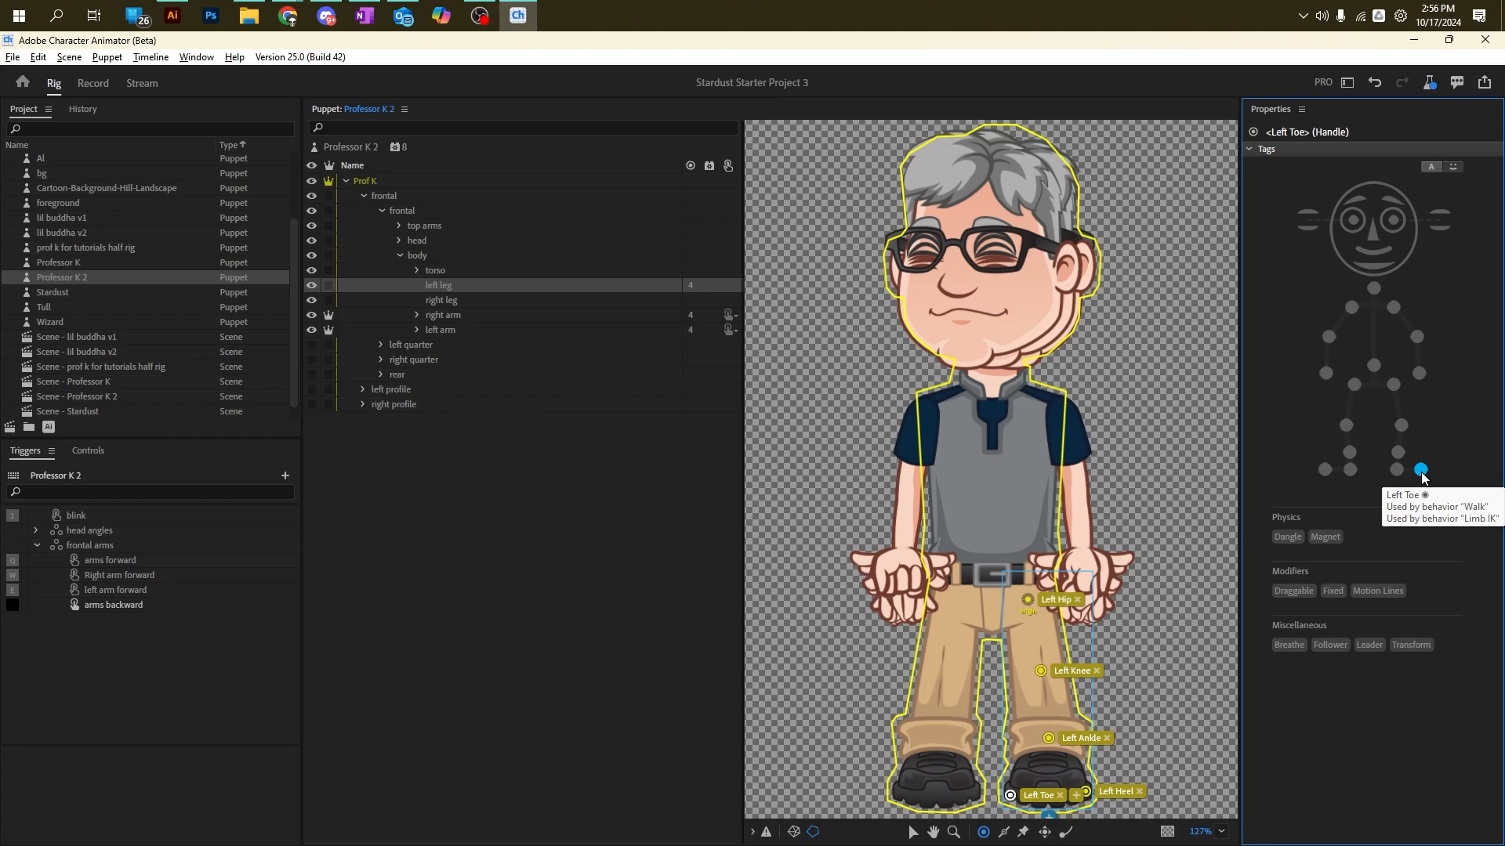
# Step: Draw sticks along the frontal left leg's shin and thigh, and nudge the Left Heel and Left Toe handles level with each other
pyautogui.click(1004, 832)
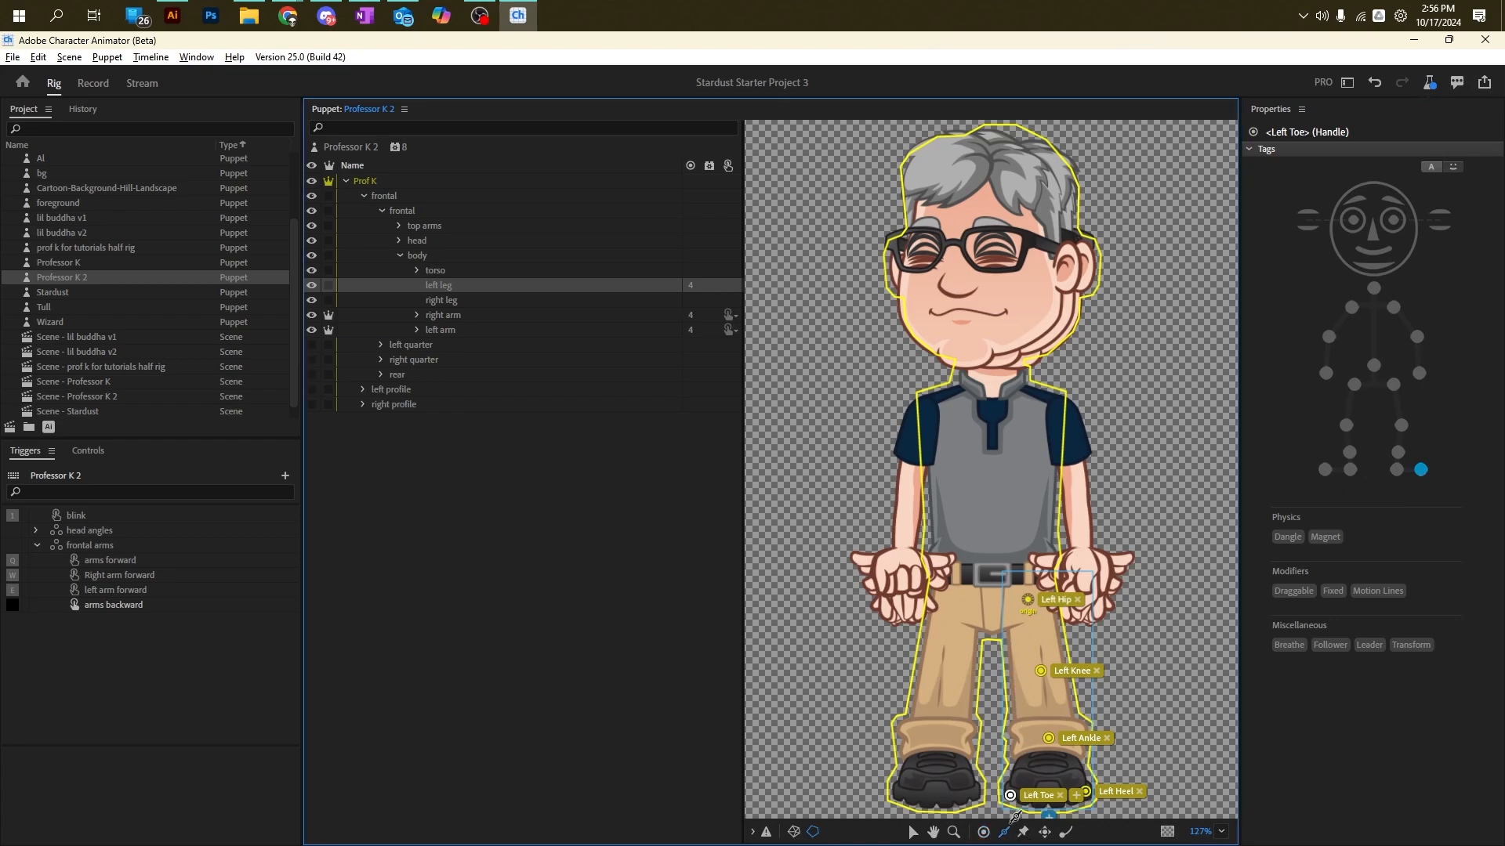
pyautogui.moveTo(1047, 709); pyautogui.dragTo(1035, 636)
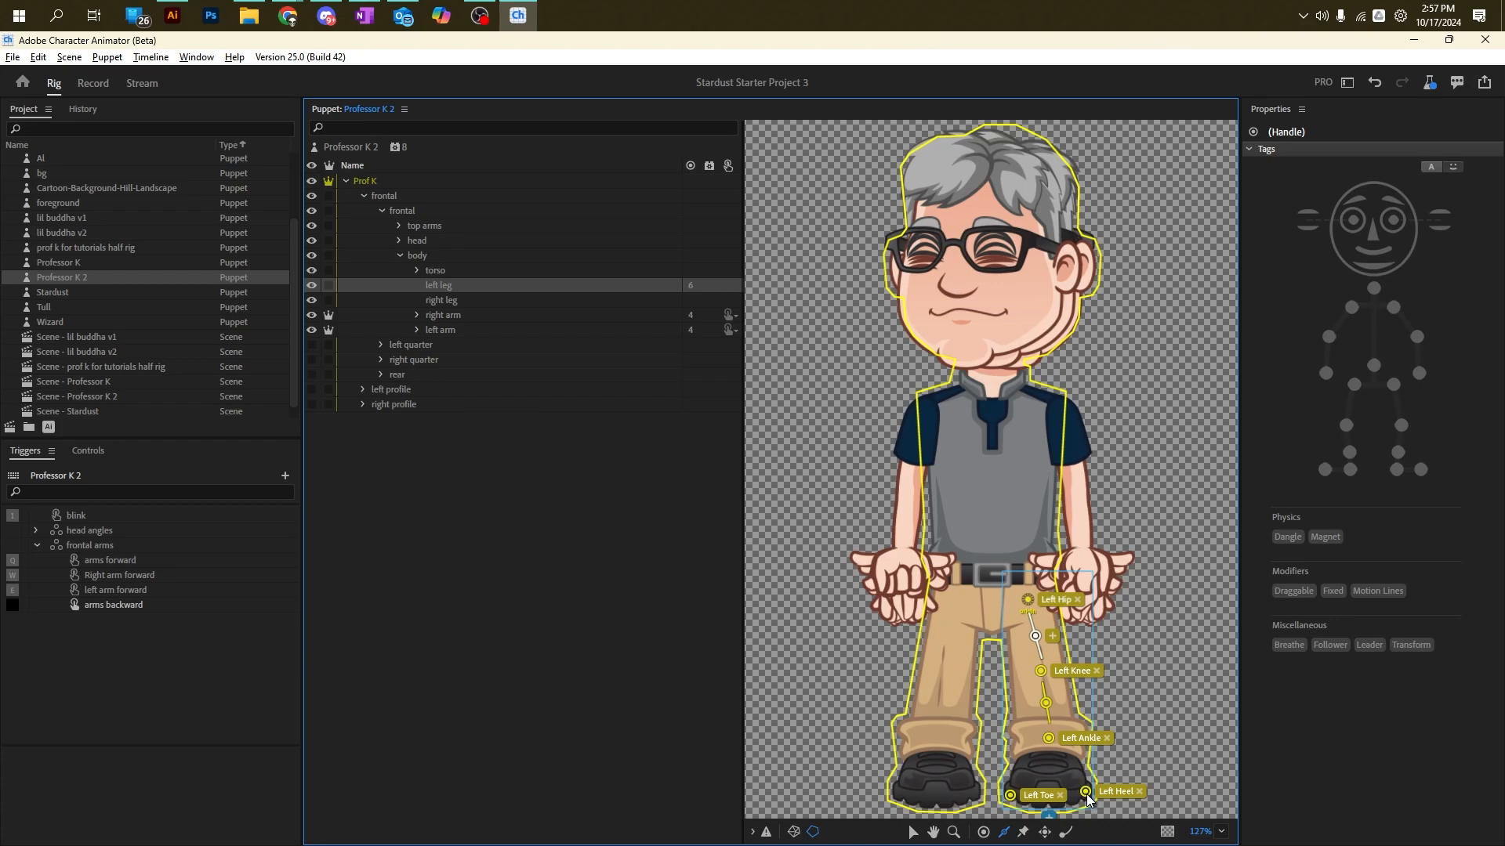
pyautogui.moveTo(1086, 795)
pyautogui.mouseDown()
pyautogui.moveTo(1072, 777)
pyautogui.moveTo(1084, 792)
pyautogui.mouseUp()
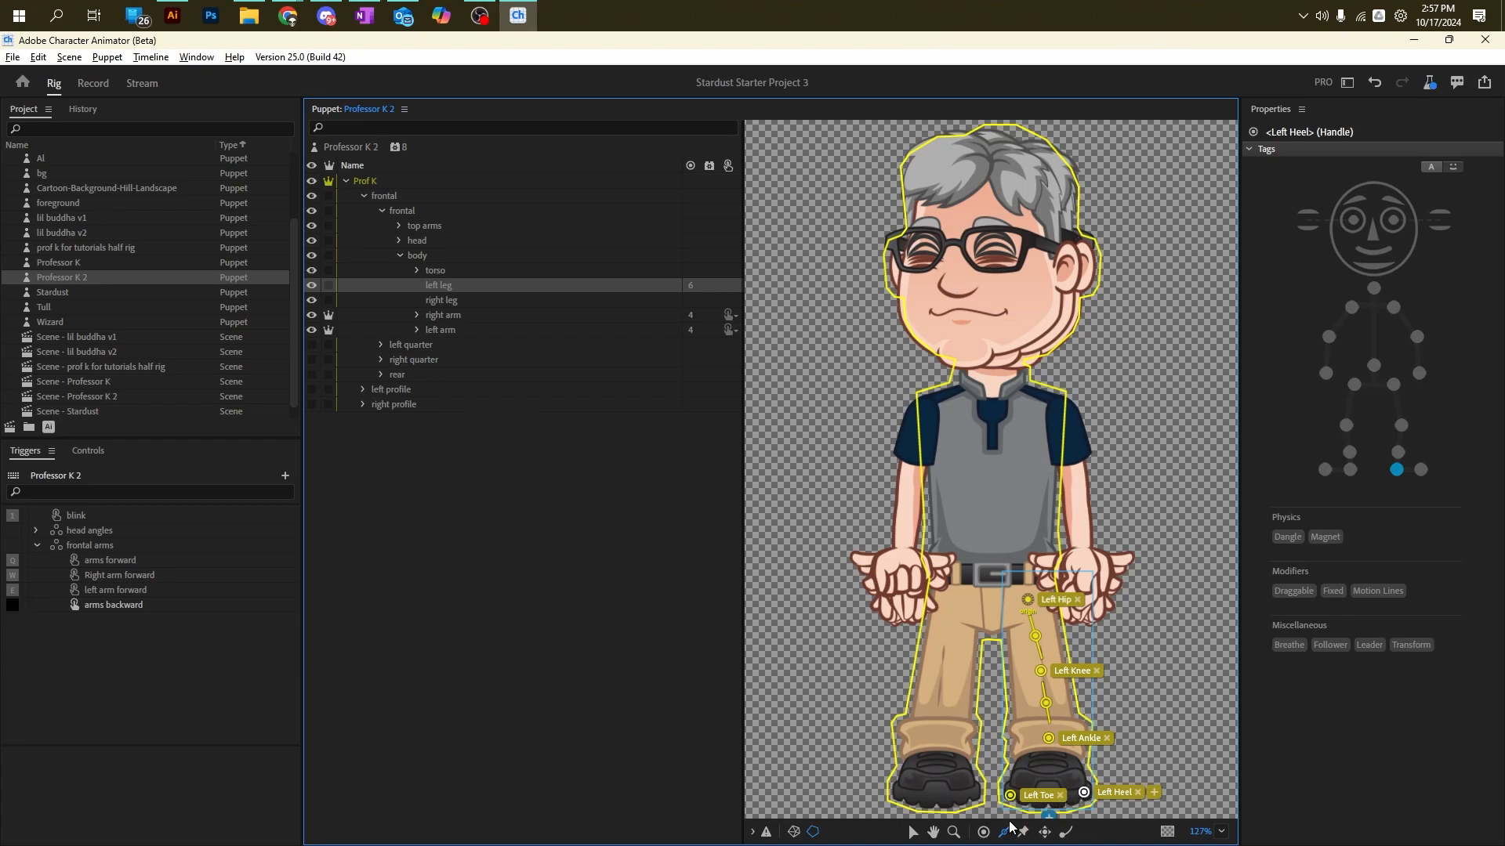
pyautogui.moveTo(1085, 794)
pyautogui.mouseDown()
pyautogui.moveTo(1113, 746)
pyautogui.moveTo(1086, 792)
pyautogui.mouseUp()
pyautogui.click(1010, 792)
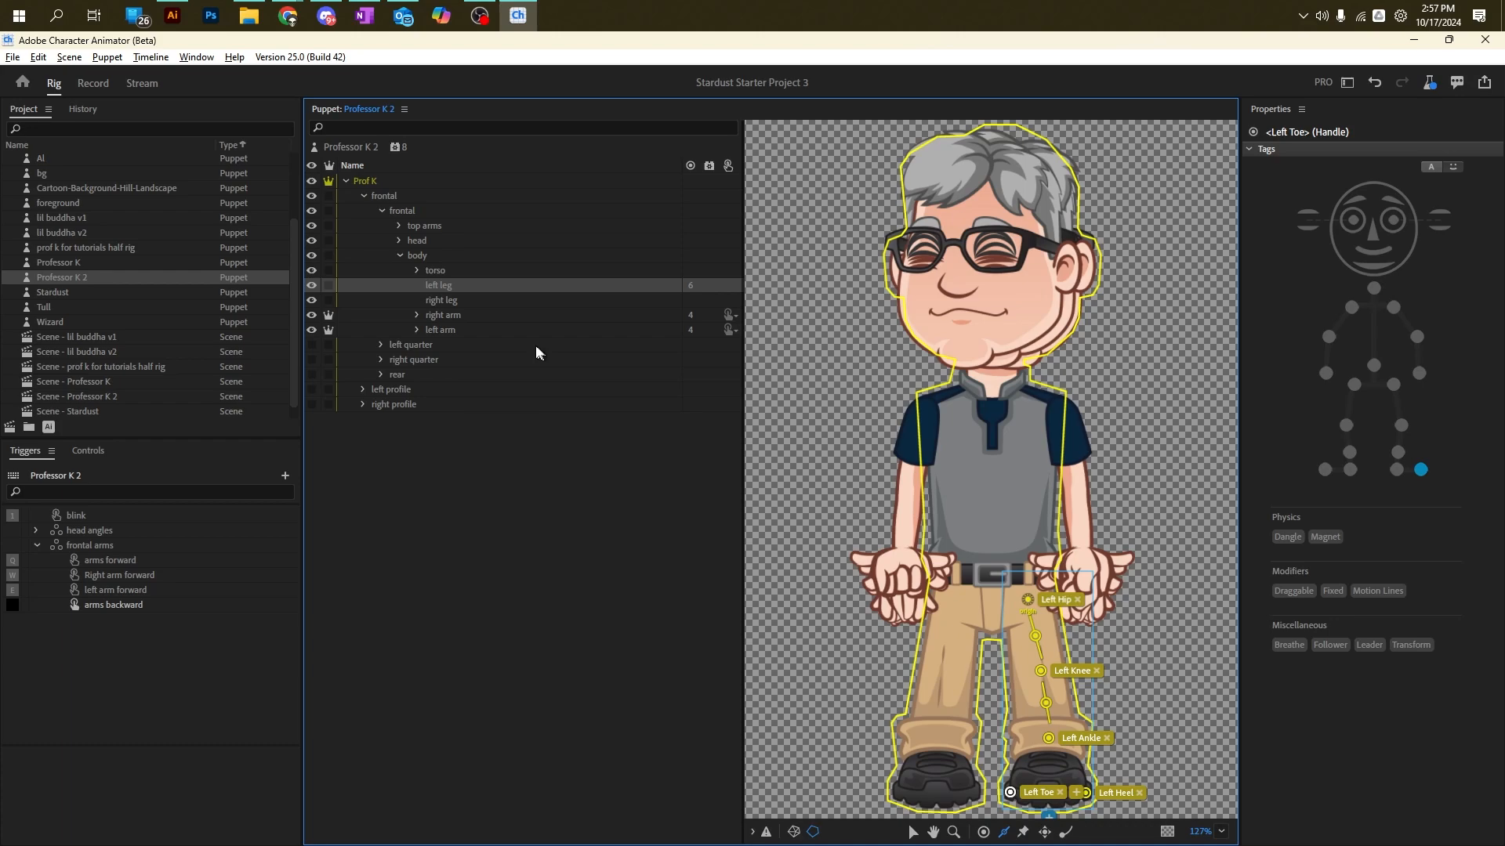
# Step: Copy the frontal left leg's two sticks together with its Left Knee, Left Ankle, Left Heel and Left Toe handles
pyautogui.click(1036, 635)
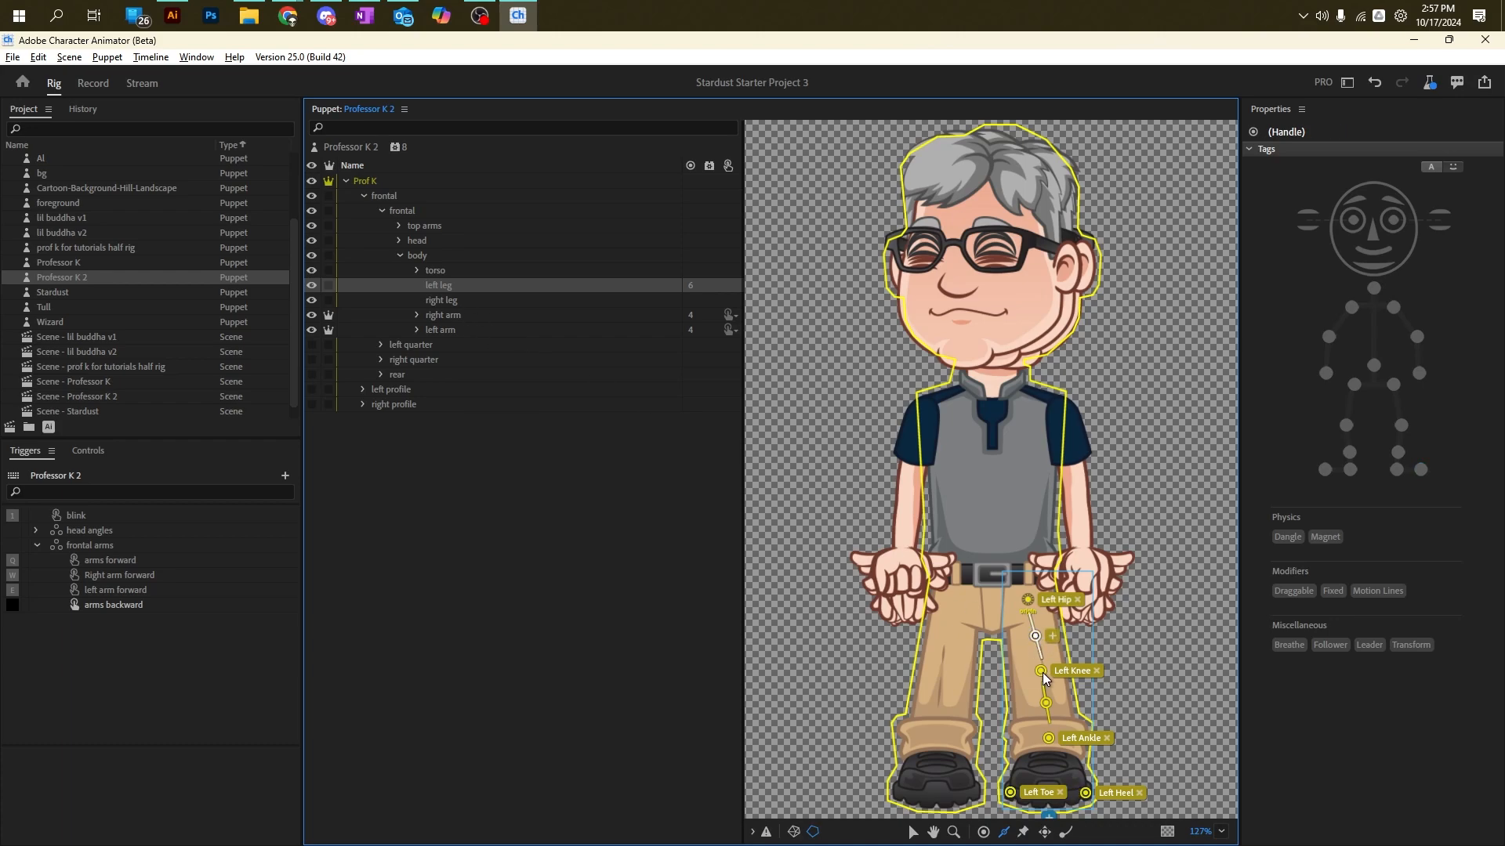
pyautogui.keyDown('shift'); pyautogui.click(1041, 671); pyautogui.keyUp('shift')
pyautogui.keyDown('shift'); pyautogui.click(1085, 793); pyautogui.keyUp('shift')
pyautogui.keyDown('shift'); pyautogui.click(1009, 793); pyautogui.keyUp('shift')
pyautogui.keyDown('shift'); pyautogui.click(1009, 792); pyautogui.keyUp('shift')
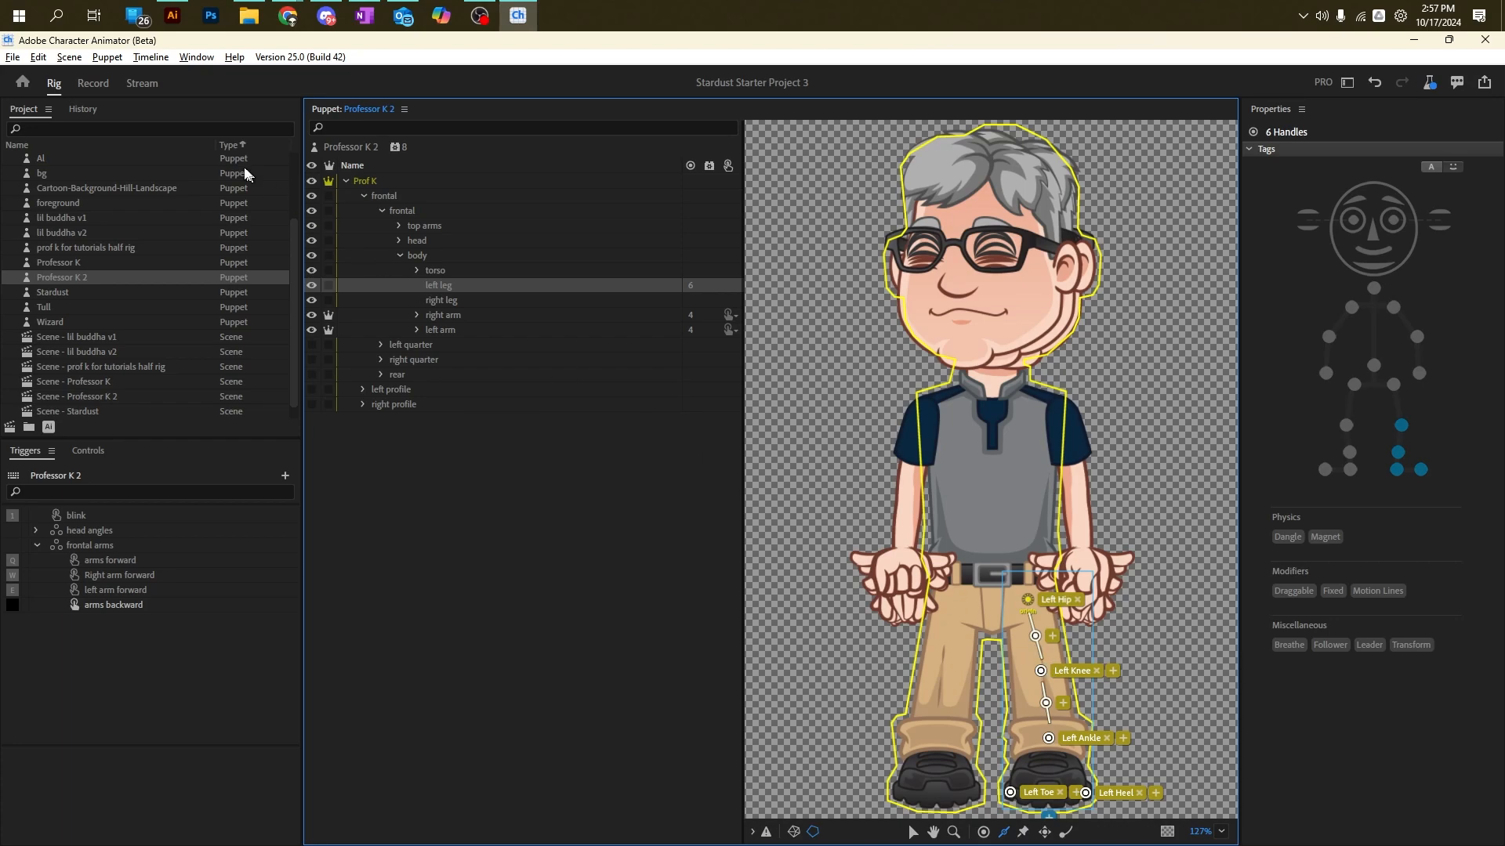
pyautogui.click(39, 57)
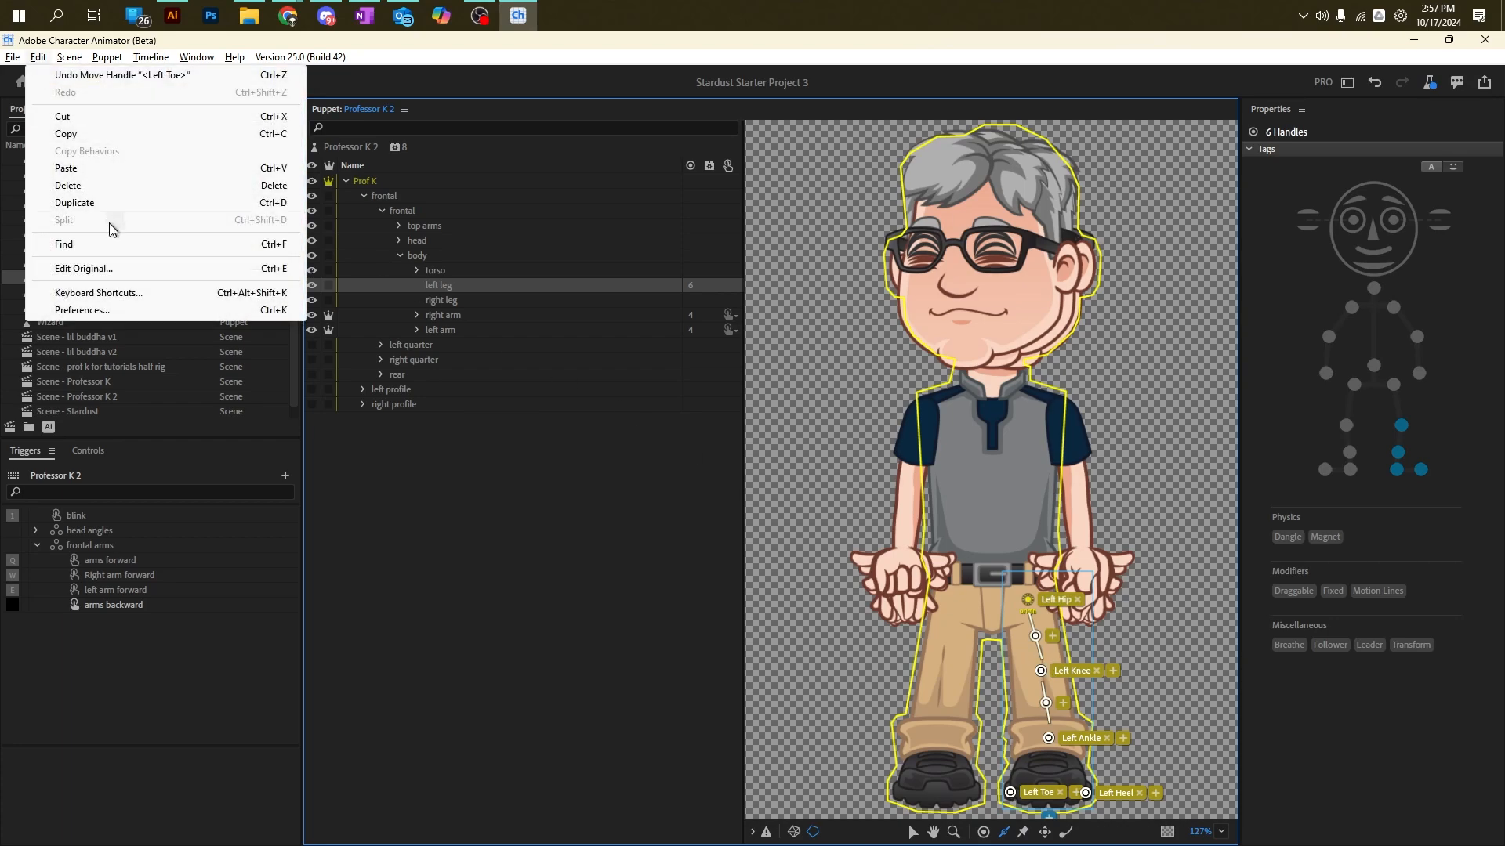
pyautogui.click(84, 135)
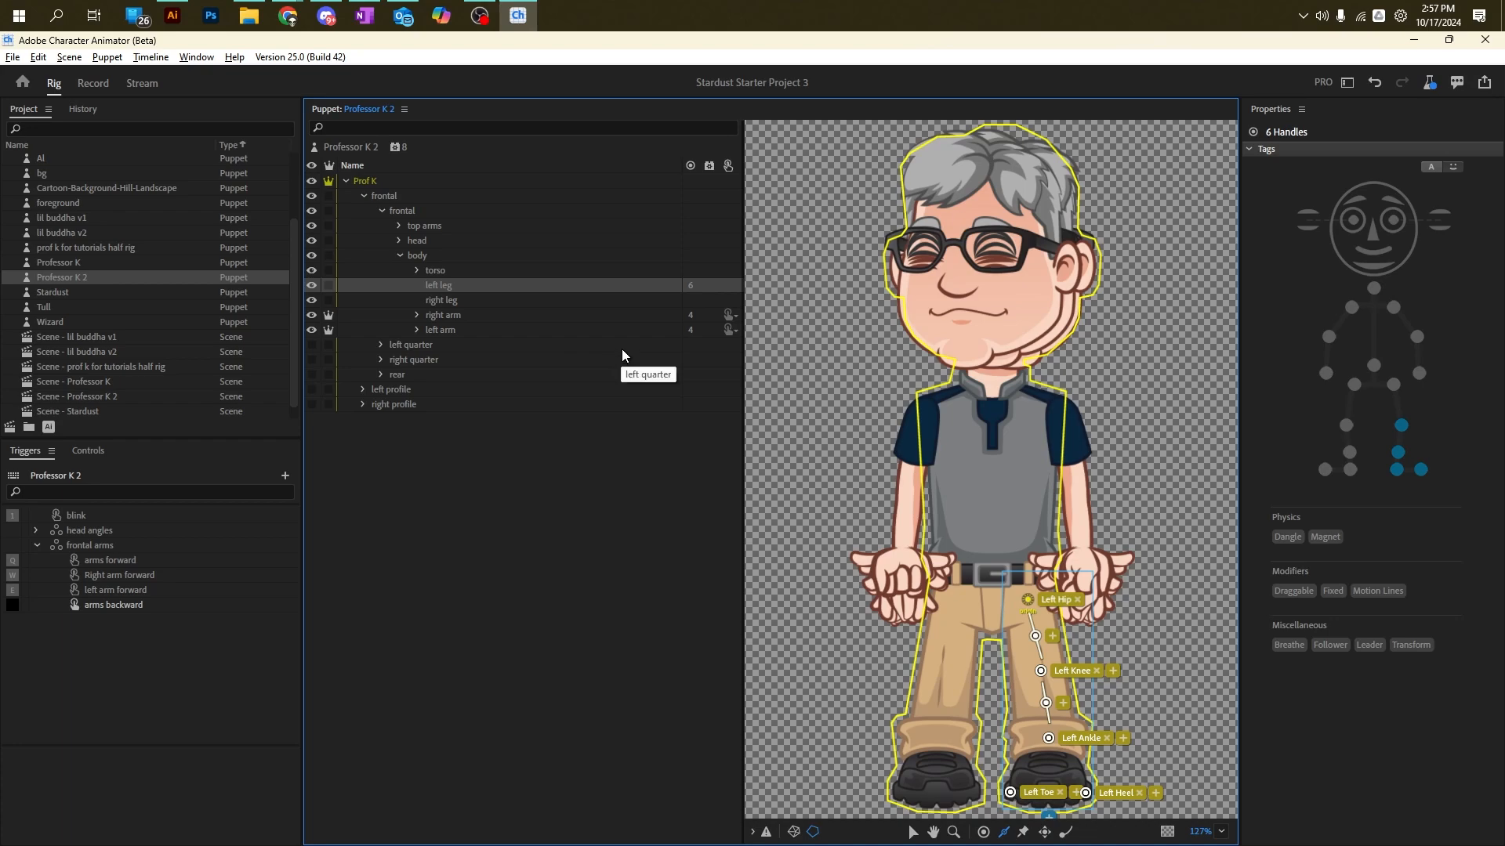
# Step: Show the left quarter view instead of the frontal one and paste the copied handles onto its left leg
pyautogui.click(445, 287)
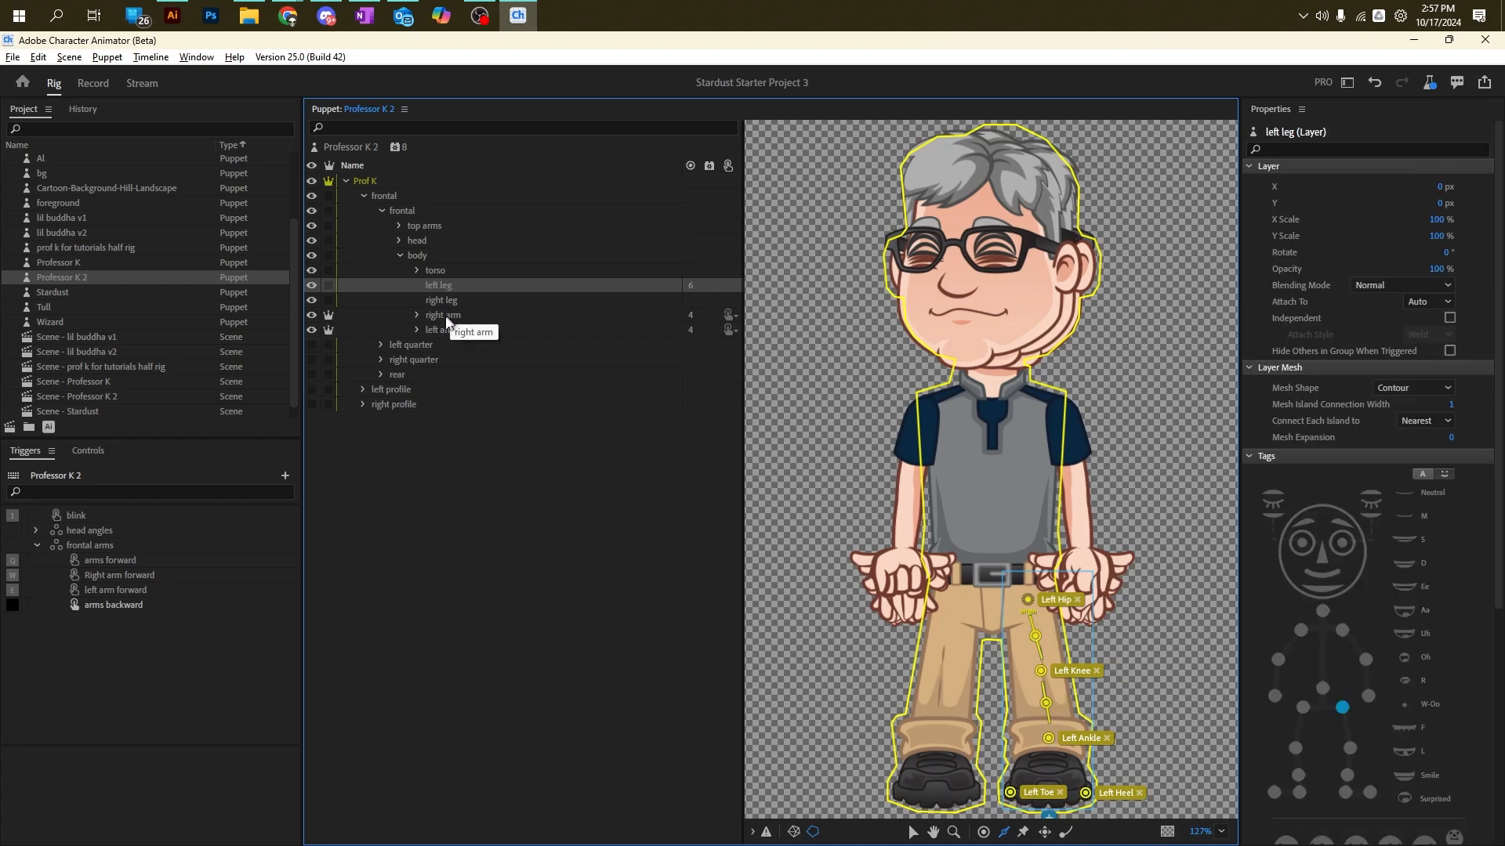
pyautogui.click(381, 344)
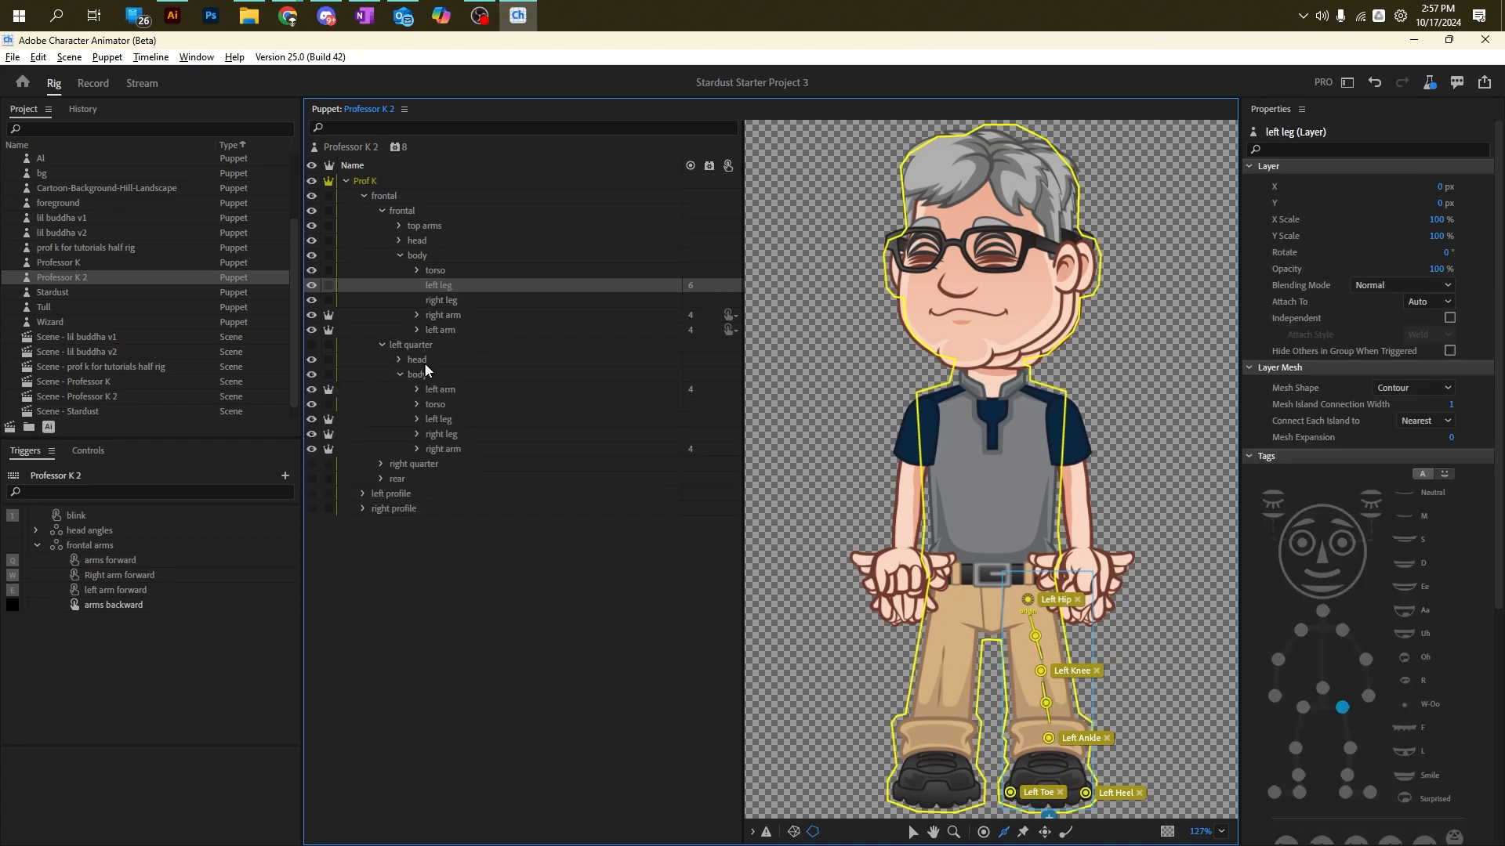
pyautogui.click(446, 417)
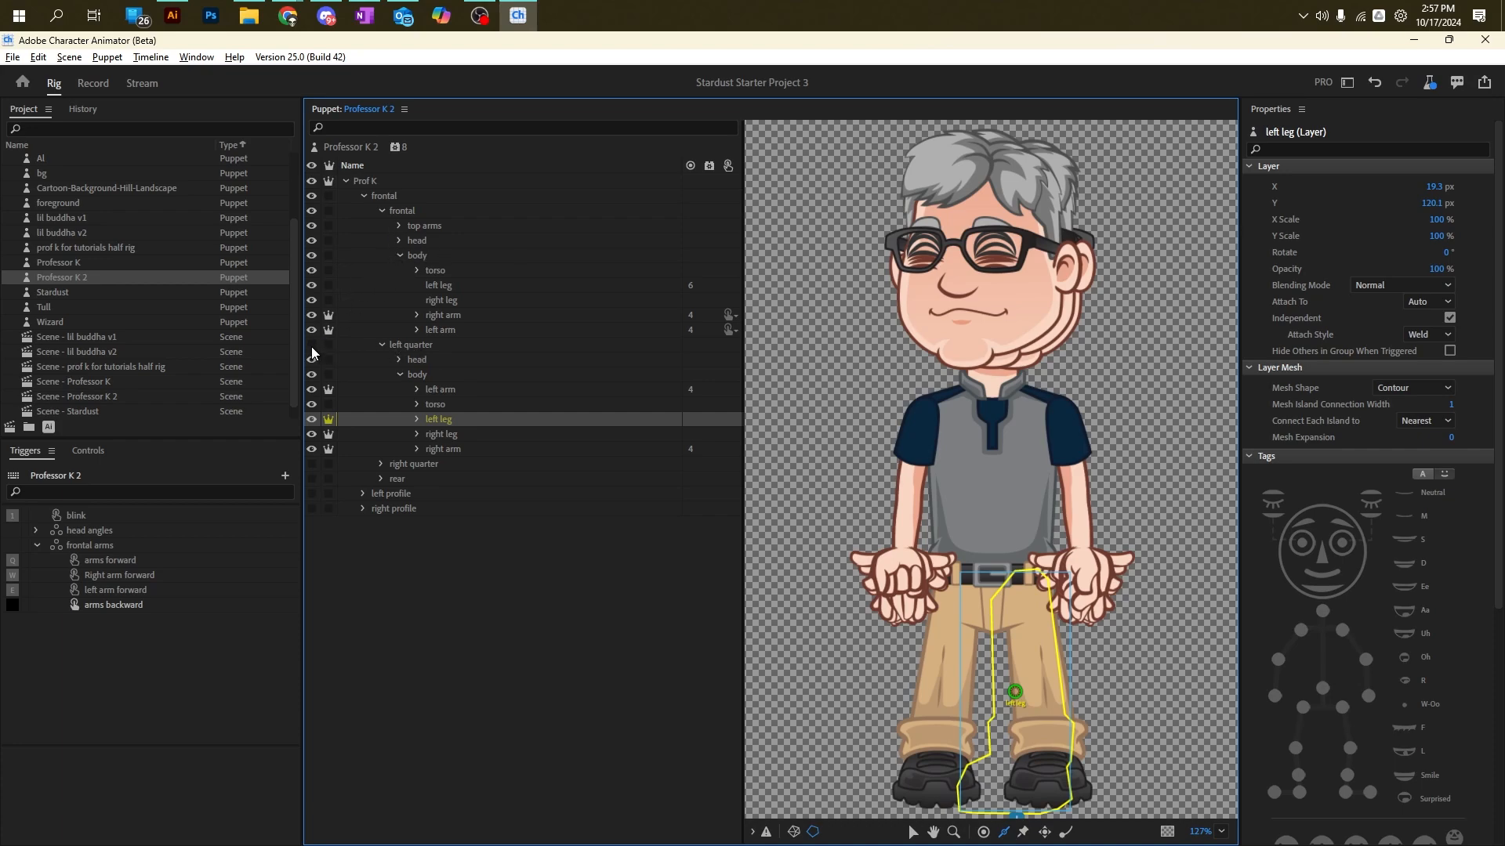
pyautogui.click(312, 211)
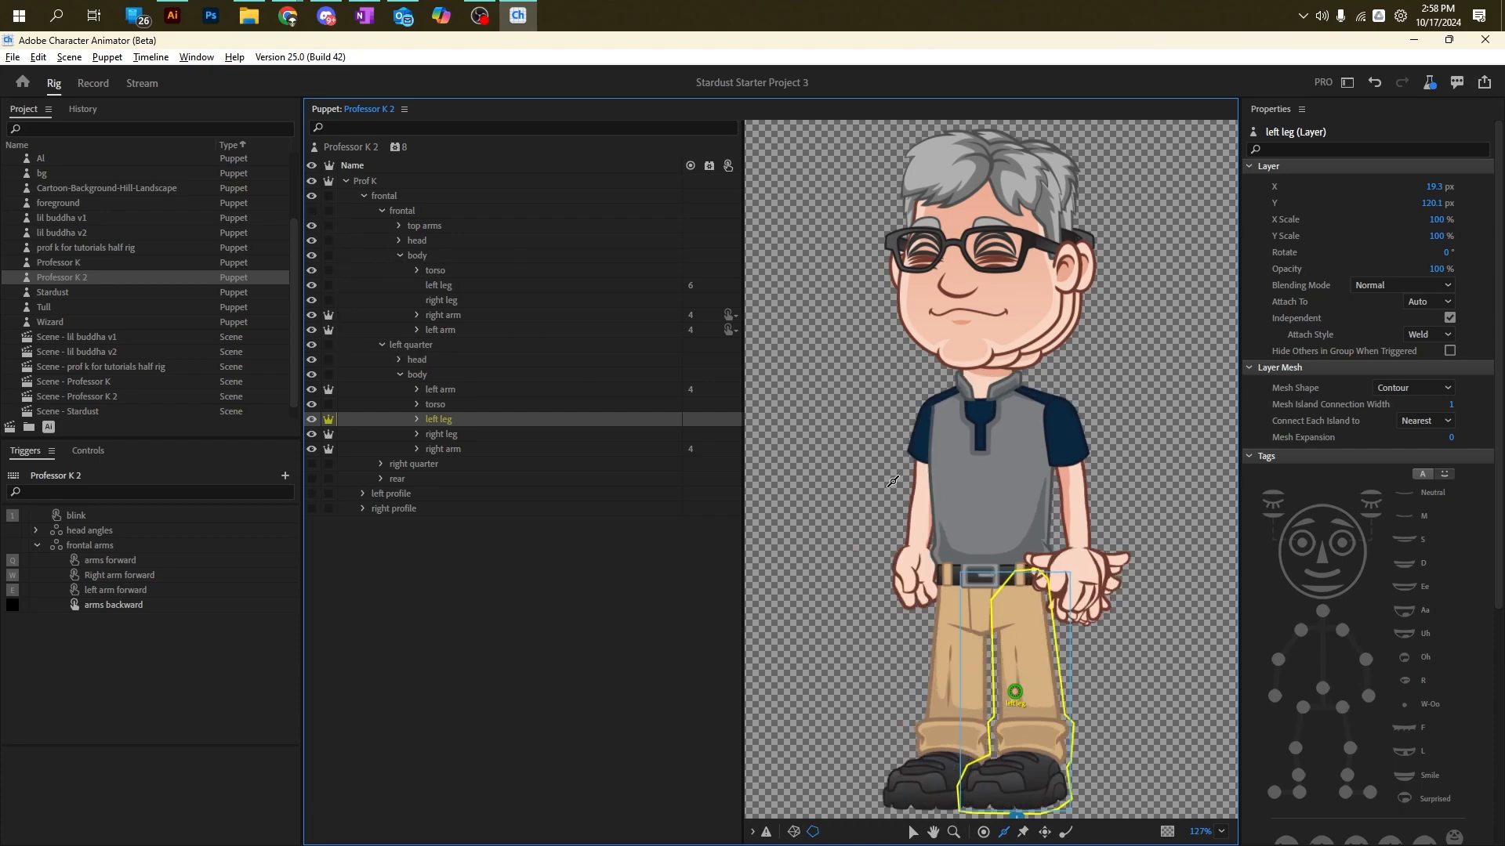
pyautogui.hotkey('ctrl', 'v')
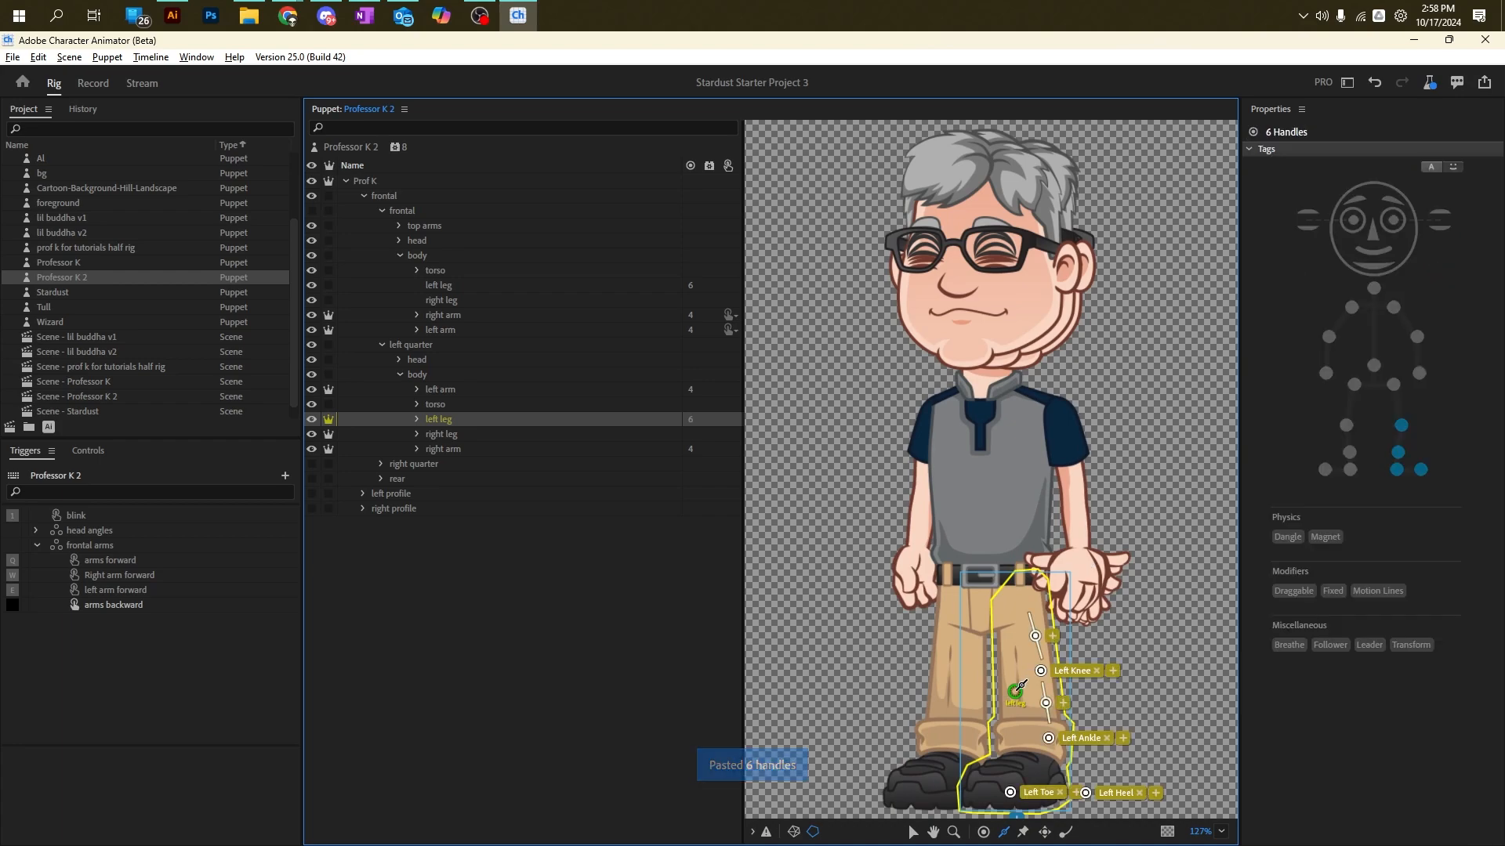
# Step: Move the left quarter left leg's origin handle up to the hip and remove the two pasted sticks
pyautogui.moveTo(1018, 675); pyautogui.dragTo(1013, 601)
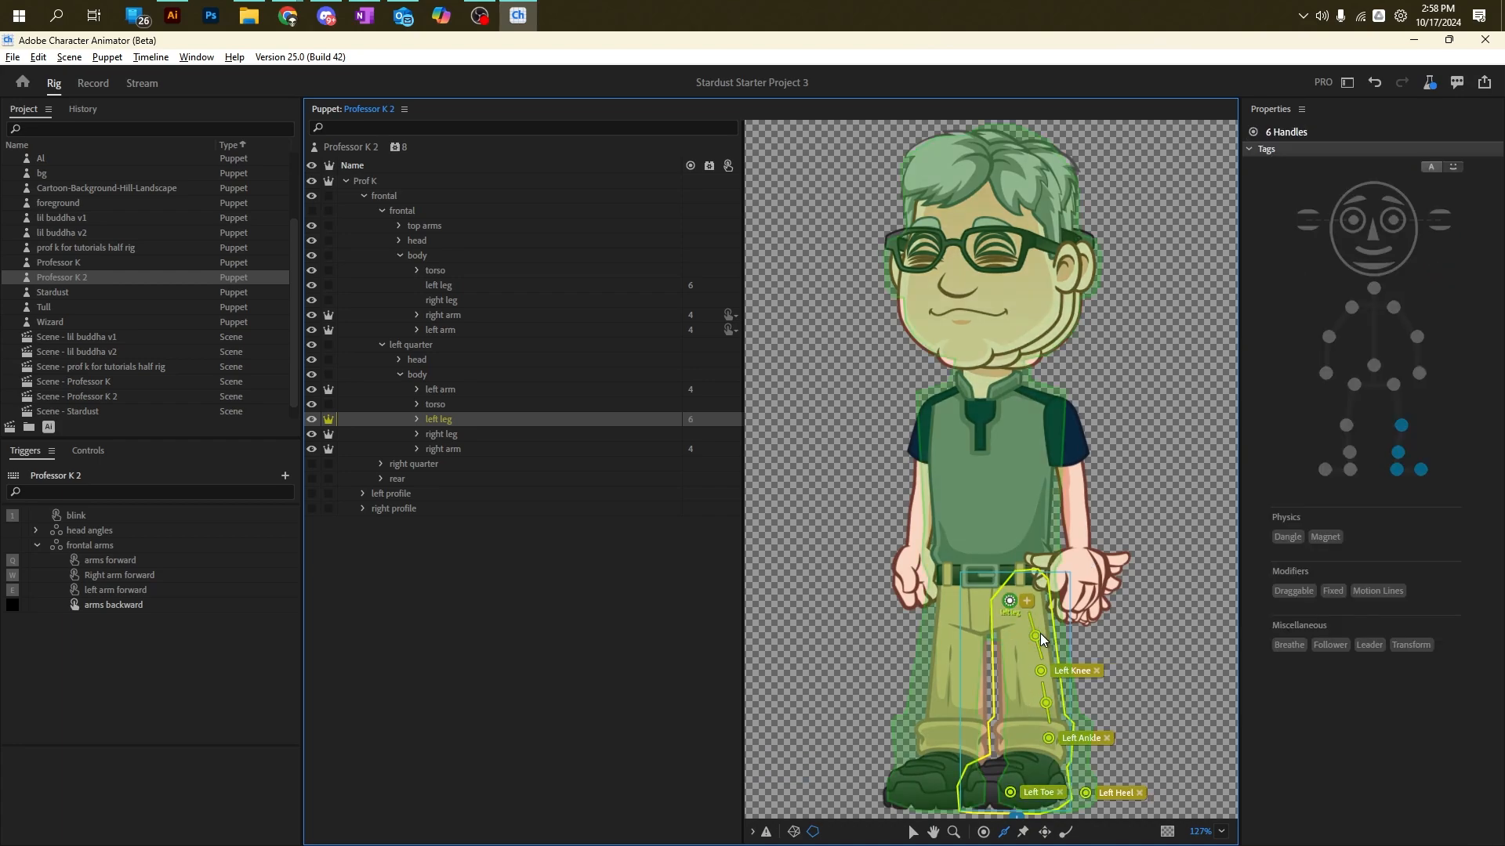
pyautogui.click(1037, 635)
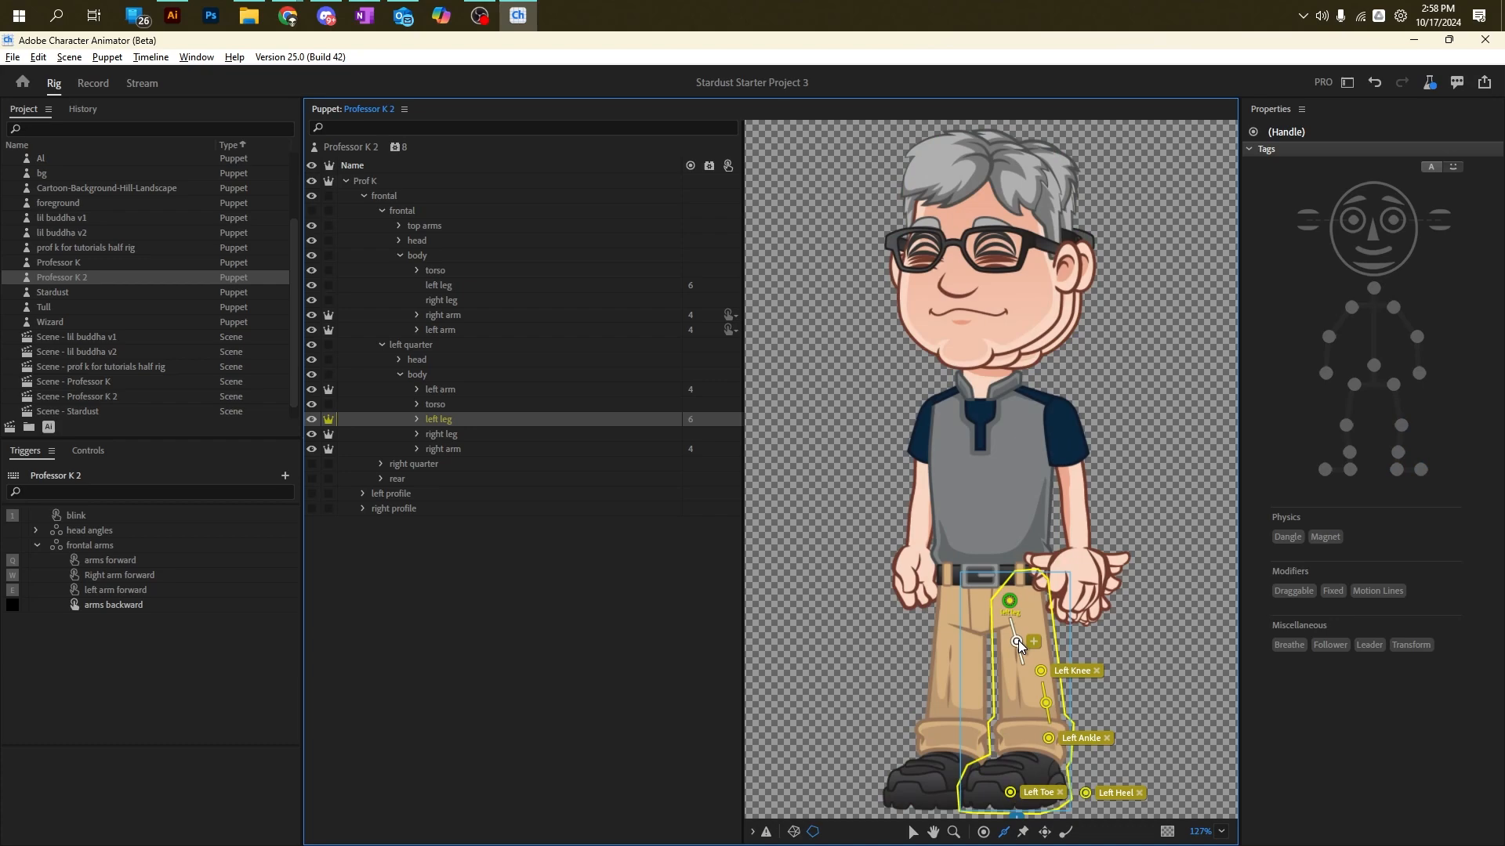
pyautogui.click(1047, 703)
# Step: Fit the Left Knee, Left Ankle, Left Toe and Left Heel handles to the left quarter leg and draw new shin and thigh sticks
pyautogui.moveTo(1039, 670); pyautogui.dragTo(1018, 673)
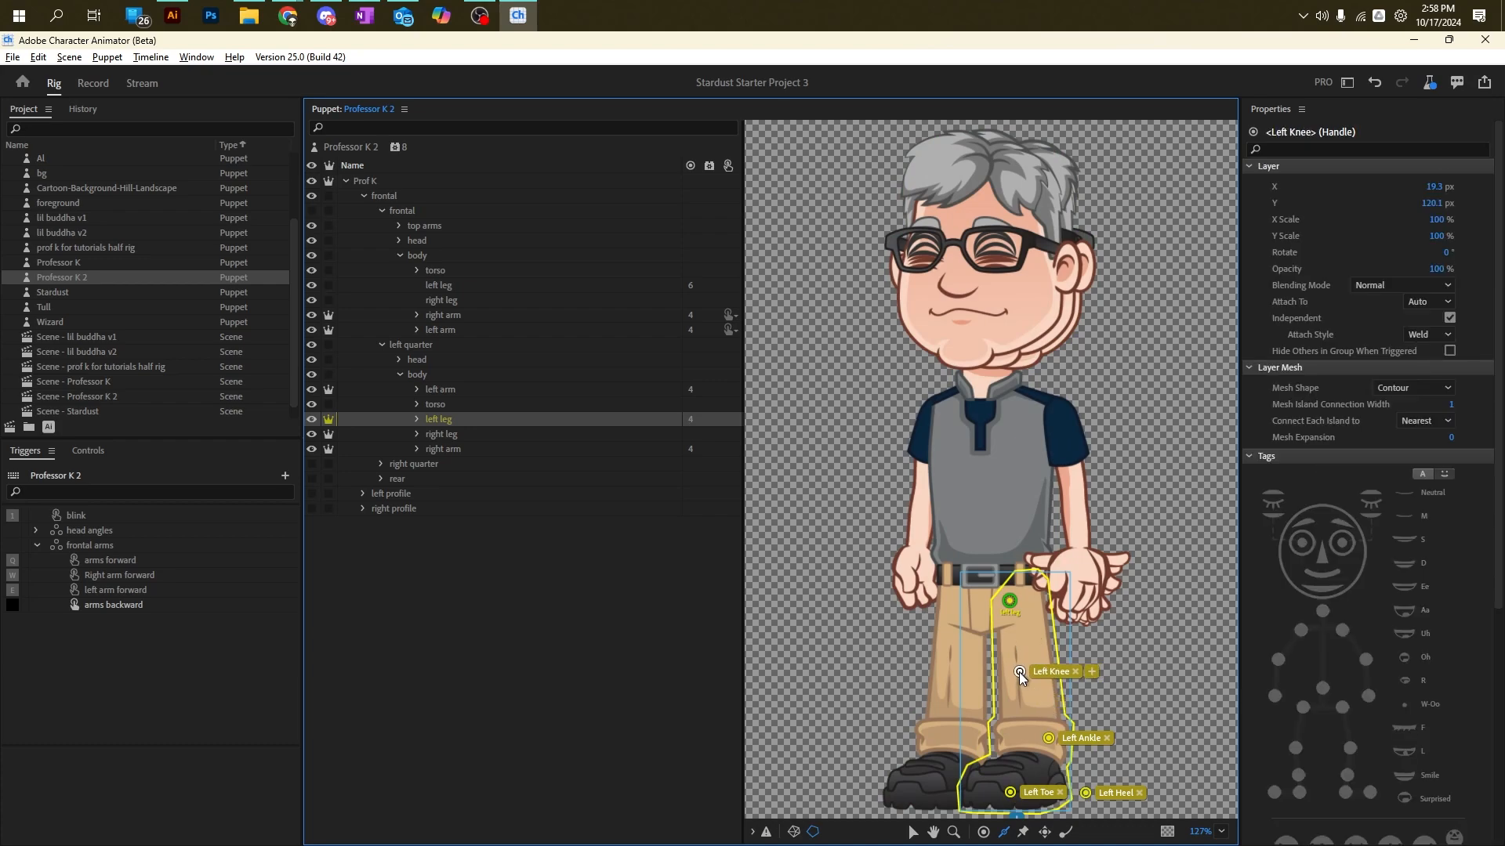
pyautogui.click(1047, 739)
pyautogui.moveTo(1031, 735); pyautogui.dragTo(1024, 732)
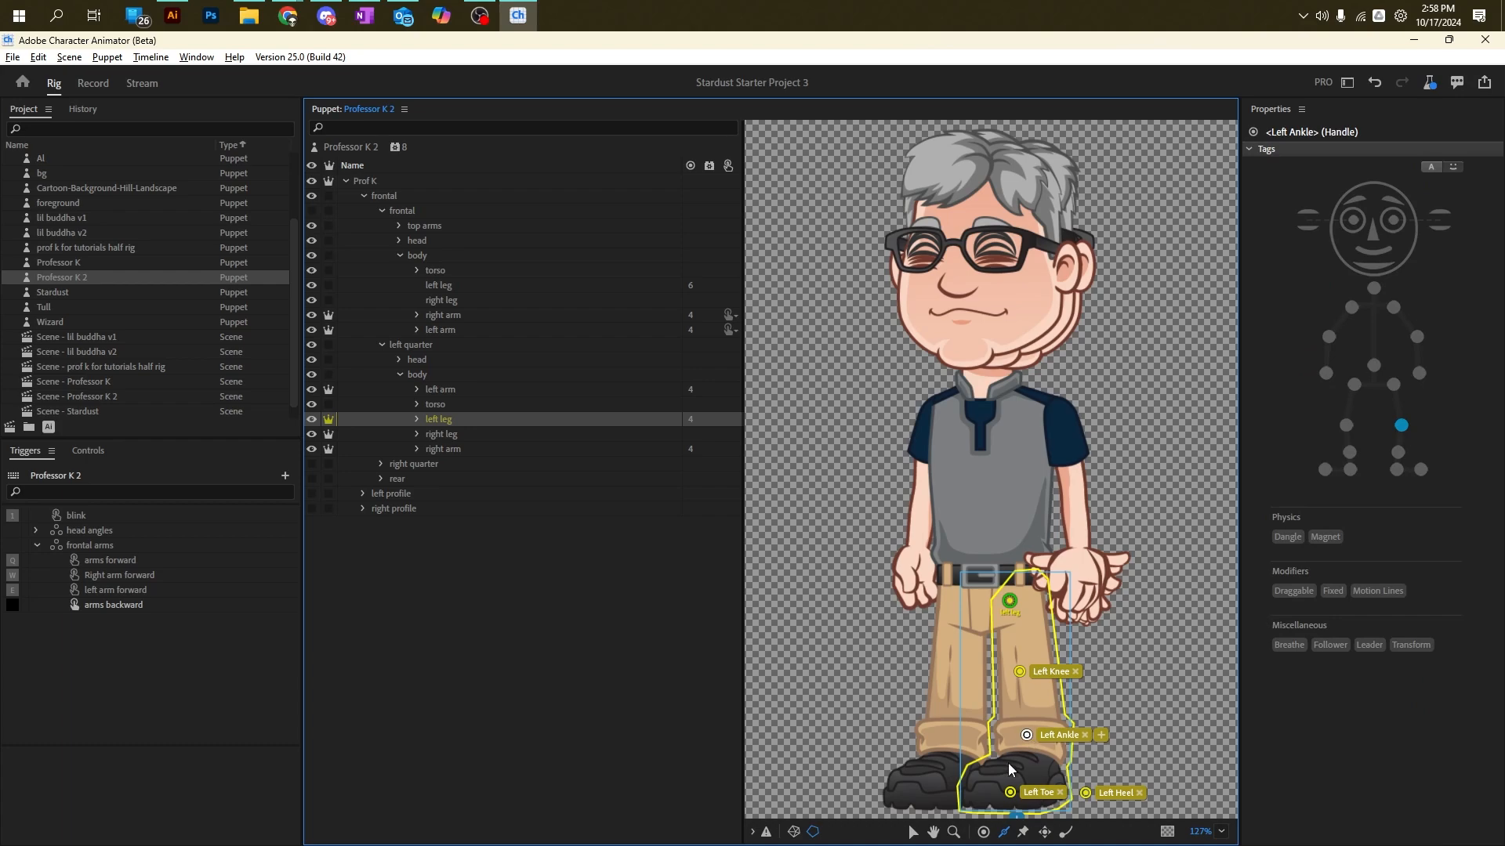
pyautogui.moveTo(1008, 791); pyautogui.dragTo(971, 799)
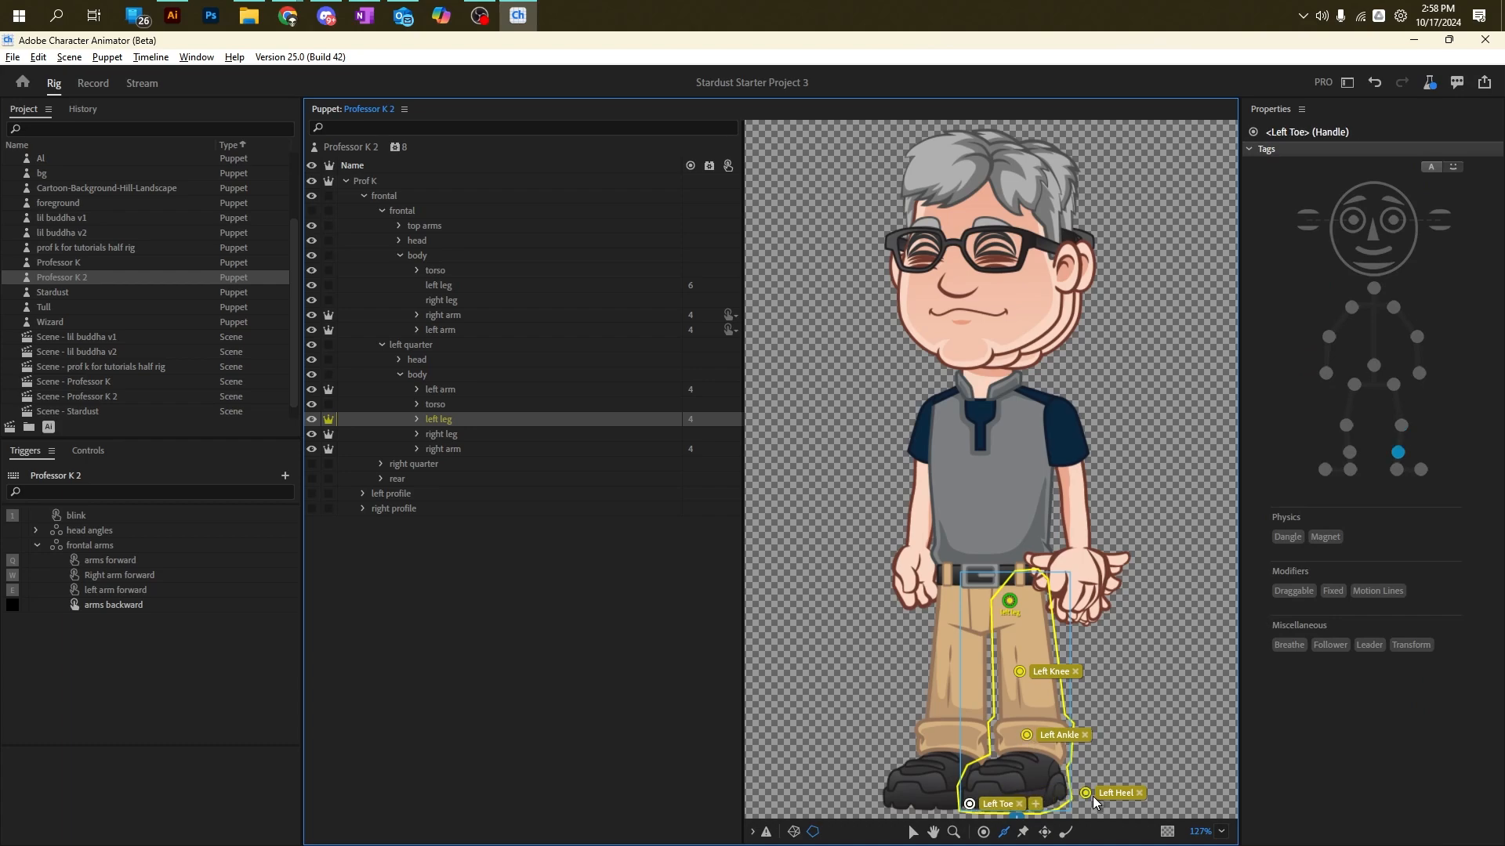
pyautogui.moveTo(1086, 793); pyautogui.dragTo(1058, 794)
pyautogui.moveTo(968, 803); pyautogui.dragTo(969, 800)
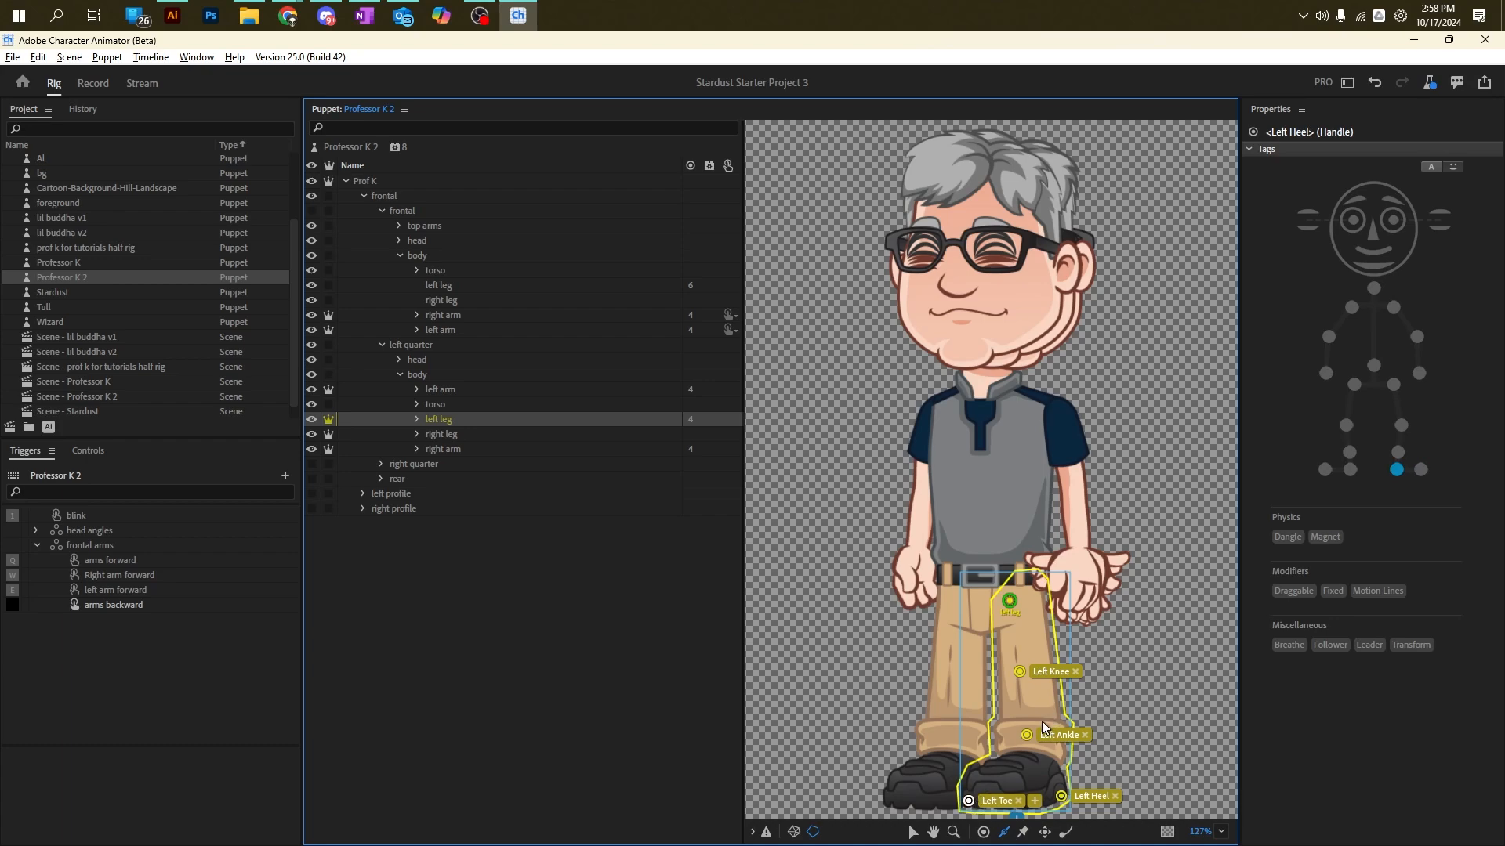
pyautogui.moveTo(1023, 739); pyautogui.dragTo(1013, 617)
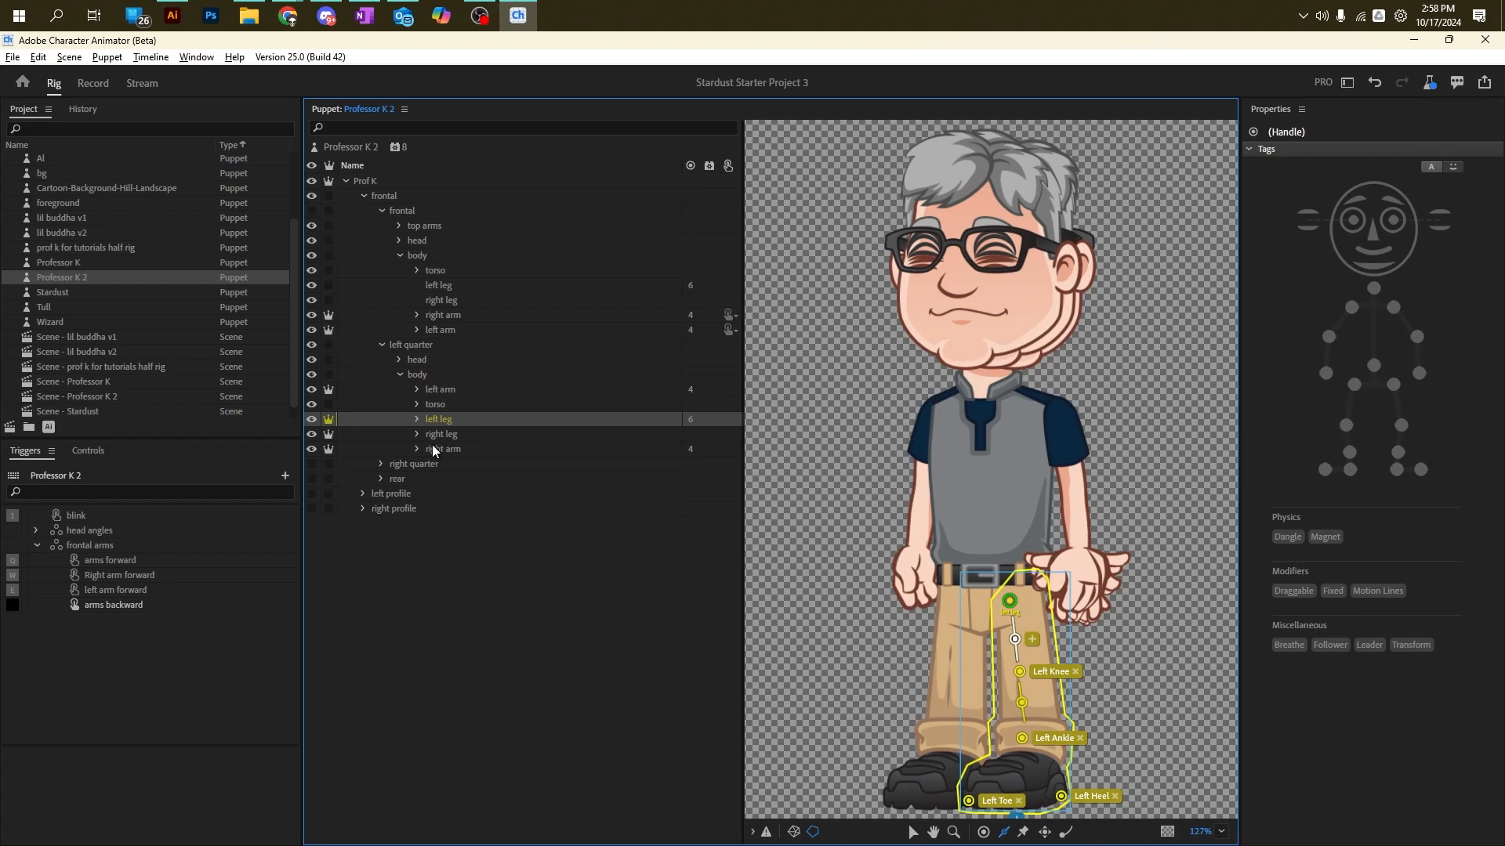
# Step: Show the right quarter view instead of the left quarter, move its left leg's origin handle to the hip and tag it Left Hip
pyautogui.click(382, 464)
pyautogui.click(445, 554)
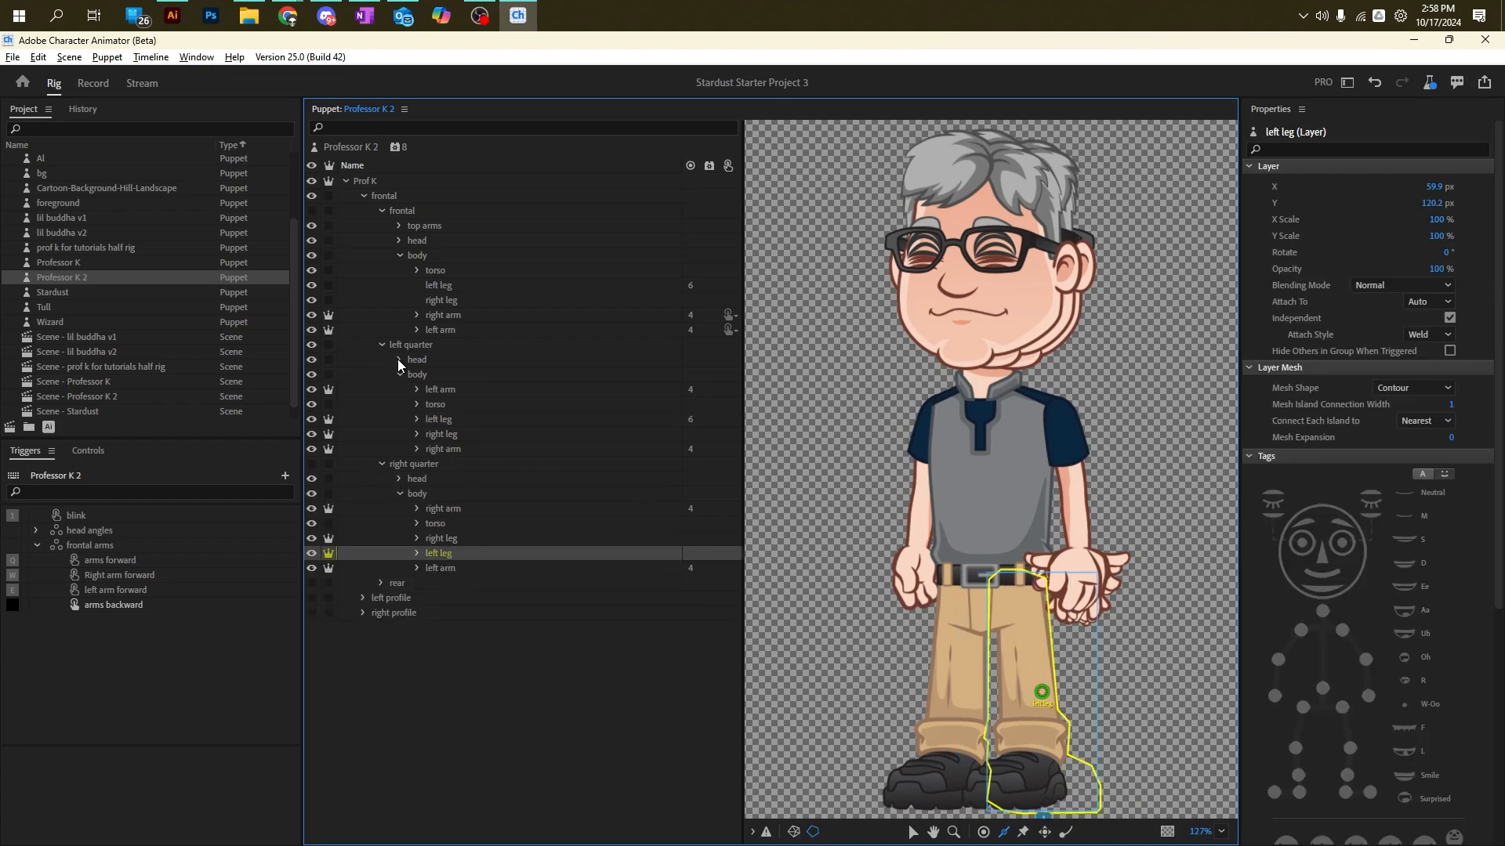
pyautogui.click(311, 464)
pyautogui.click(311, 345)
pyautogui.moveTo(1041, 692); pyautogui.dragTo(1017, 612)
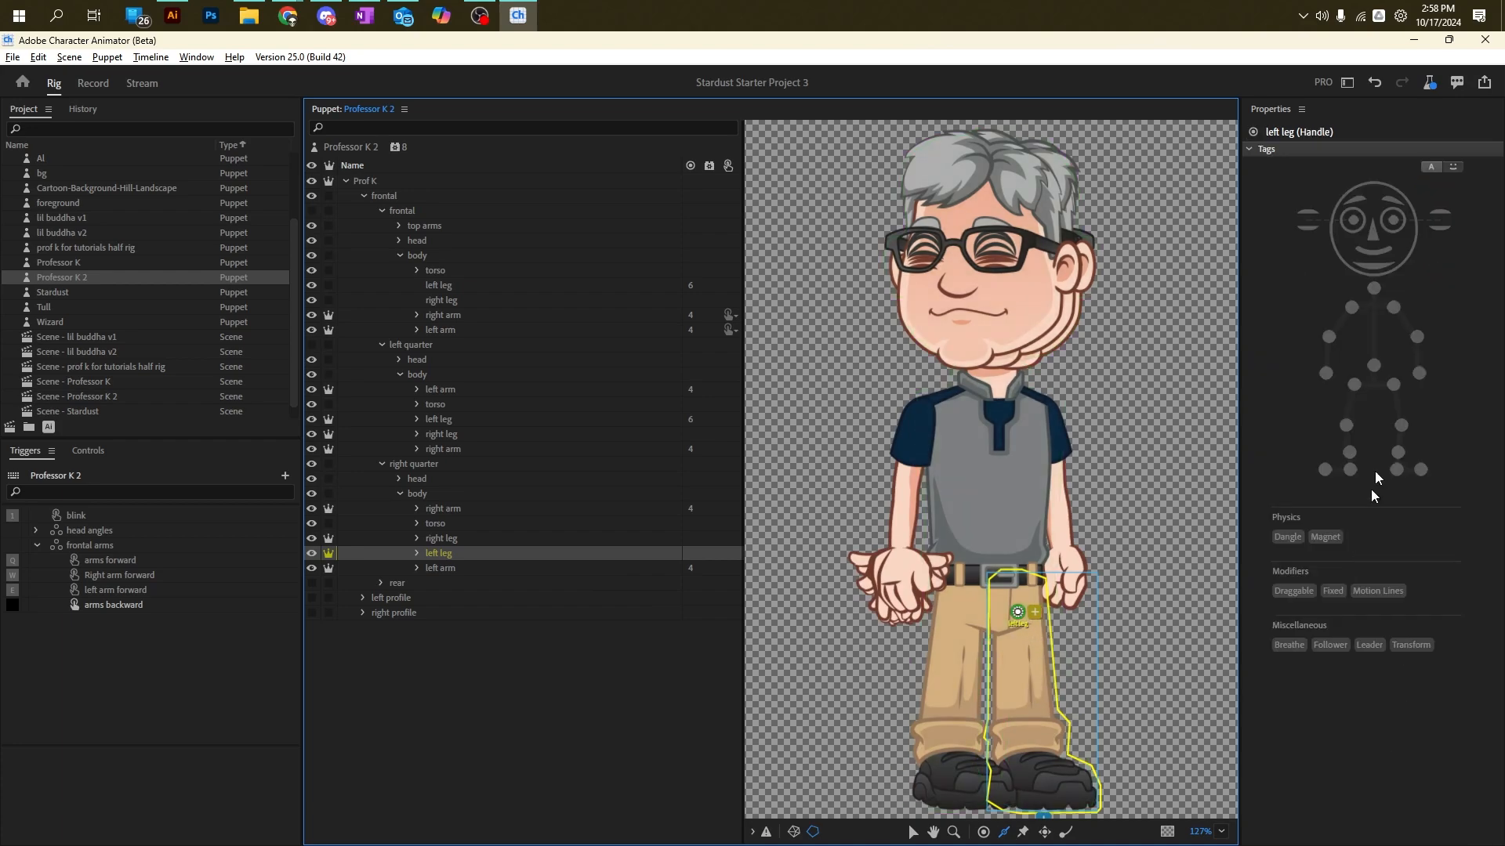
pyautogui.click(1392, 385)
# Step: Add handles at the knee and ankle of the right quarter left leg, tagged Left Knee and Left Ankle
pyautogui.click(982, 832)
pyautogui.click(1030, 680)
pyautogui.click(1401, 426)
pyautogui.click(1036, 746)
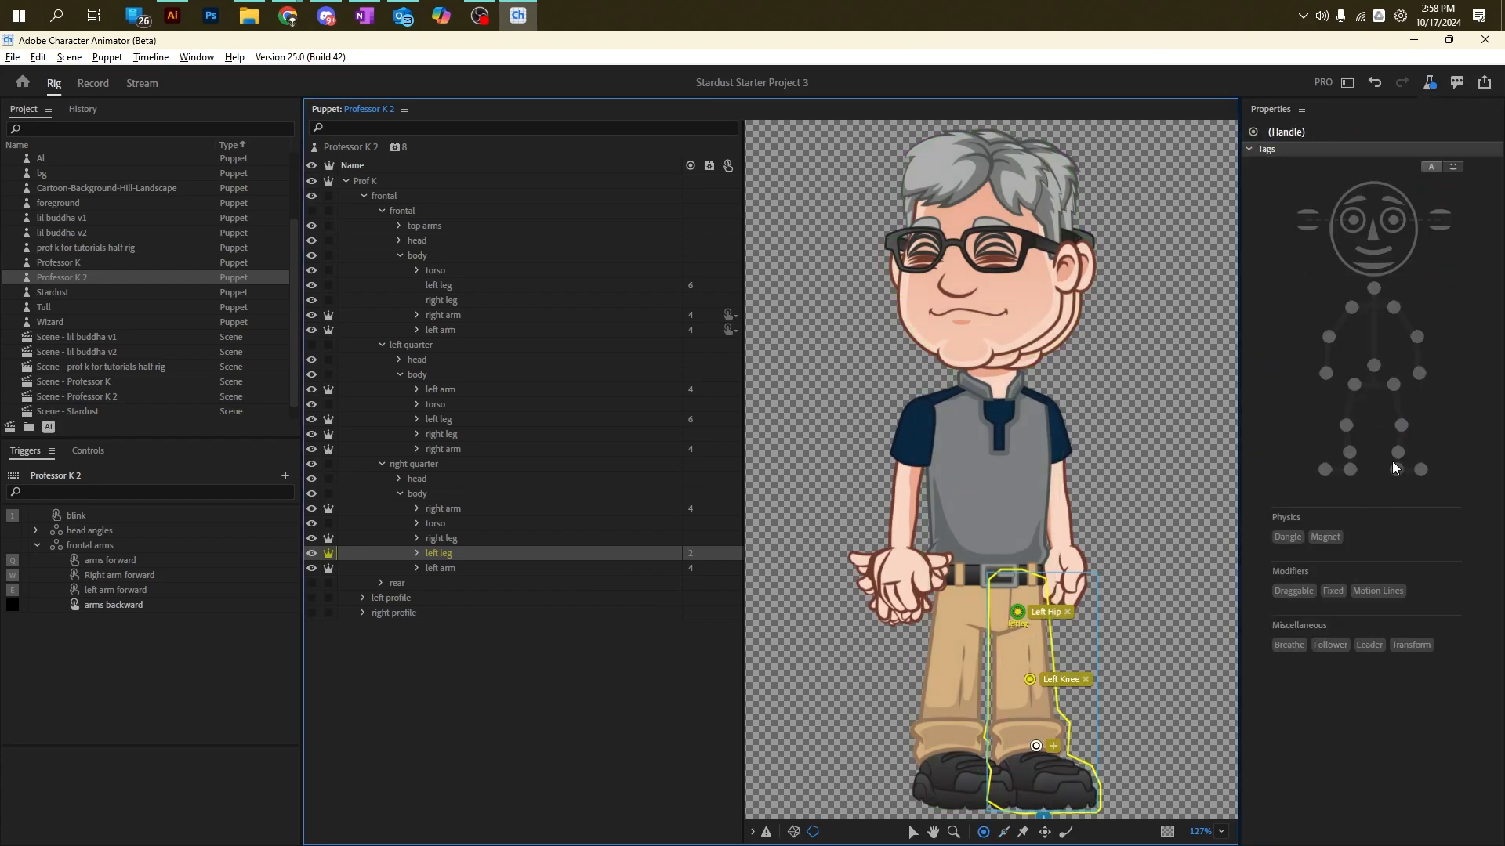
pyautogui.click(1398, 452)
# Step: Add Left Toe and Left Heel handles to the right quarter left shoe, and draw sticks along the shin and thigh
pyautogui.click(1089, 800)
pyautogui.click(1421, 469)
pyautogui.click(997, 797)
pyautogui.click(1397, 470)
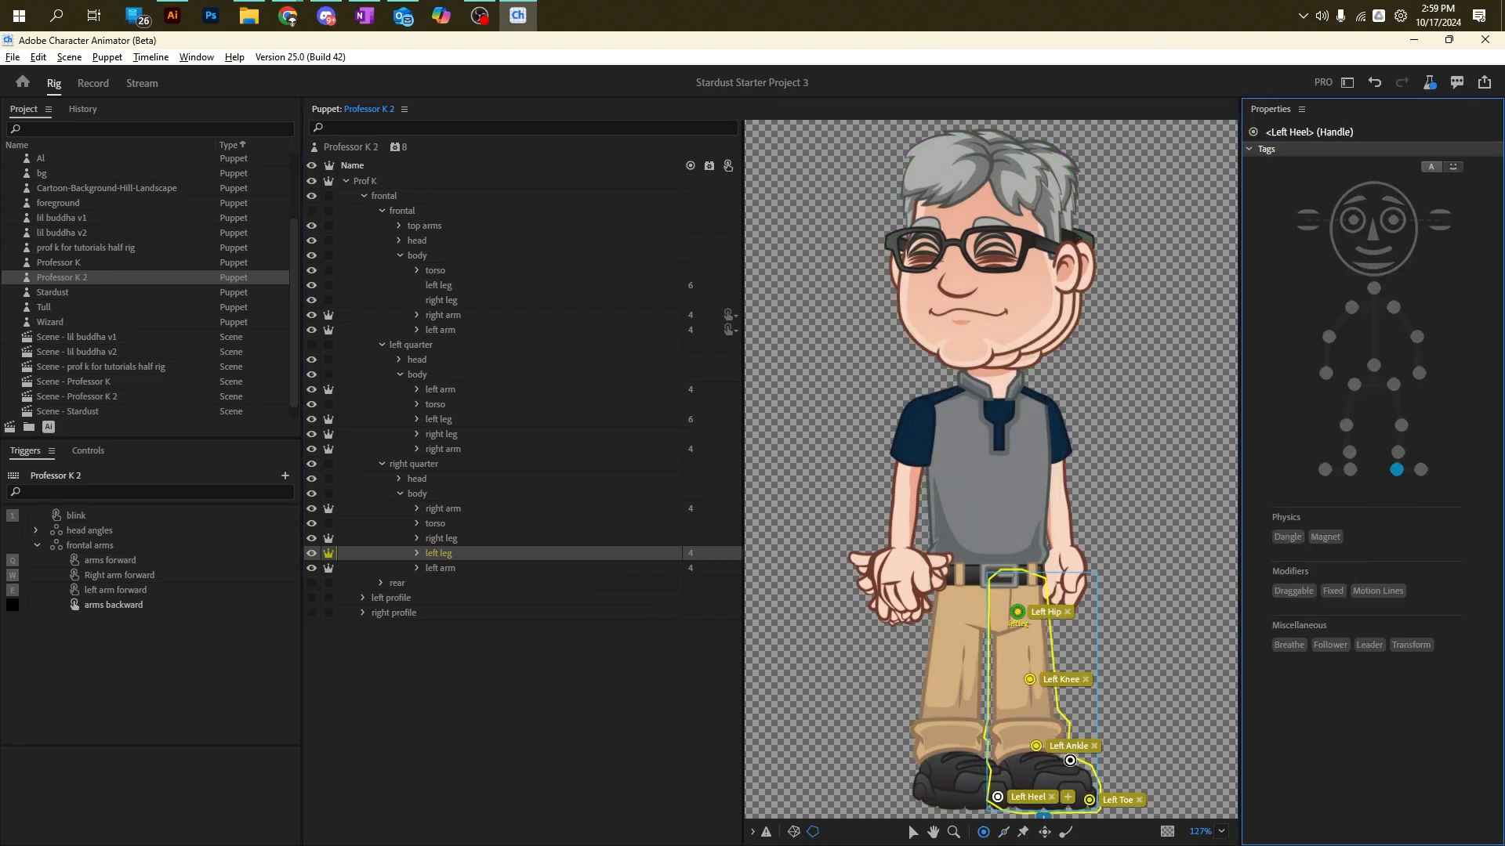
pyautogui.click(1003, 831)
pyautogui.moveTo(1036, 736); pyautogui.dragTo(1030, 682)
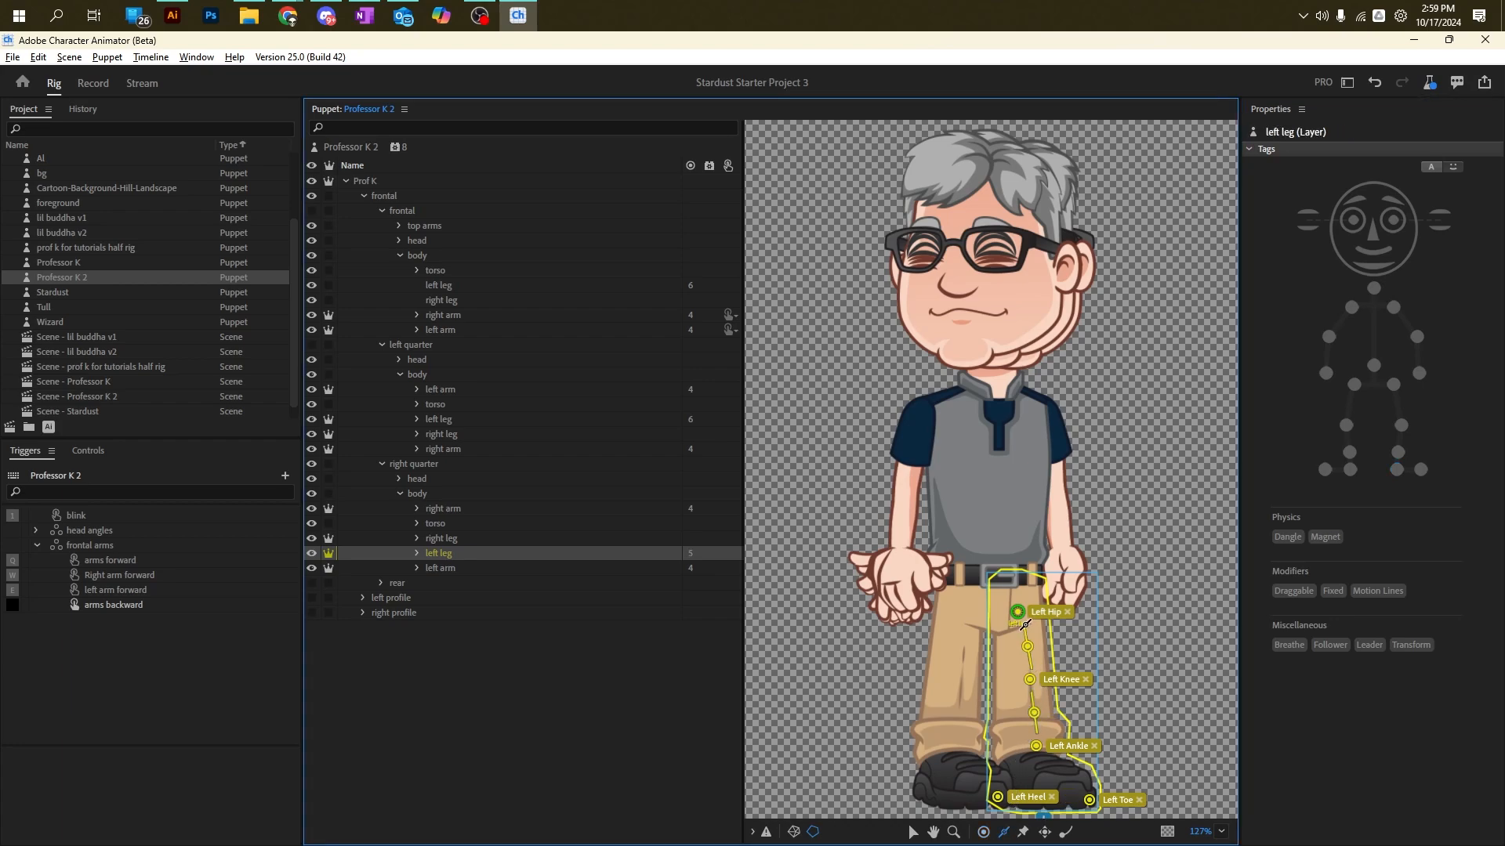
# Step: Paste the copied leg handles onto the rear view's right leg and show the rear view instead of the right quarter
pyautogui.click(381, 583)
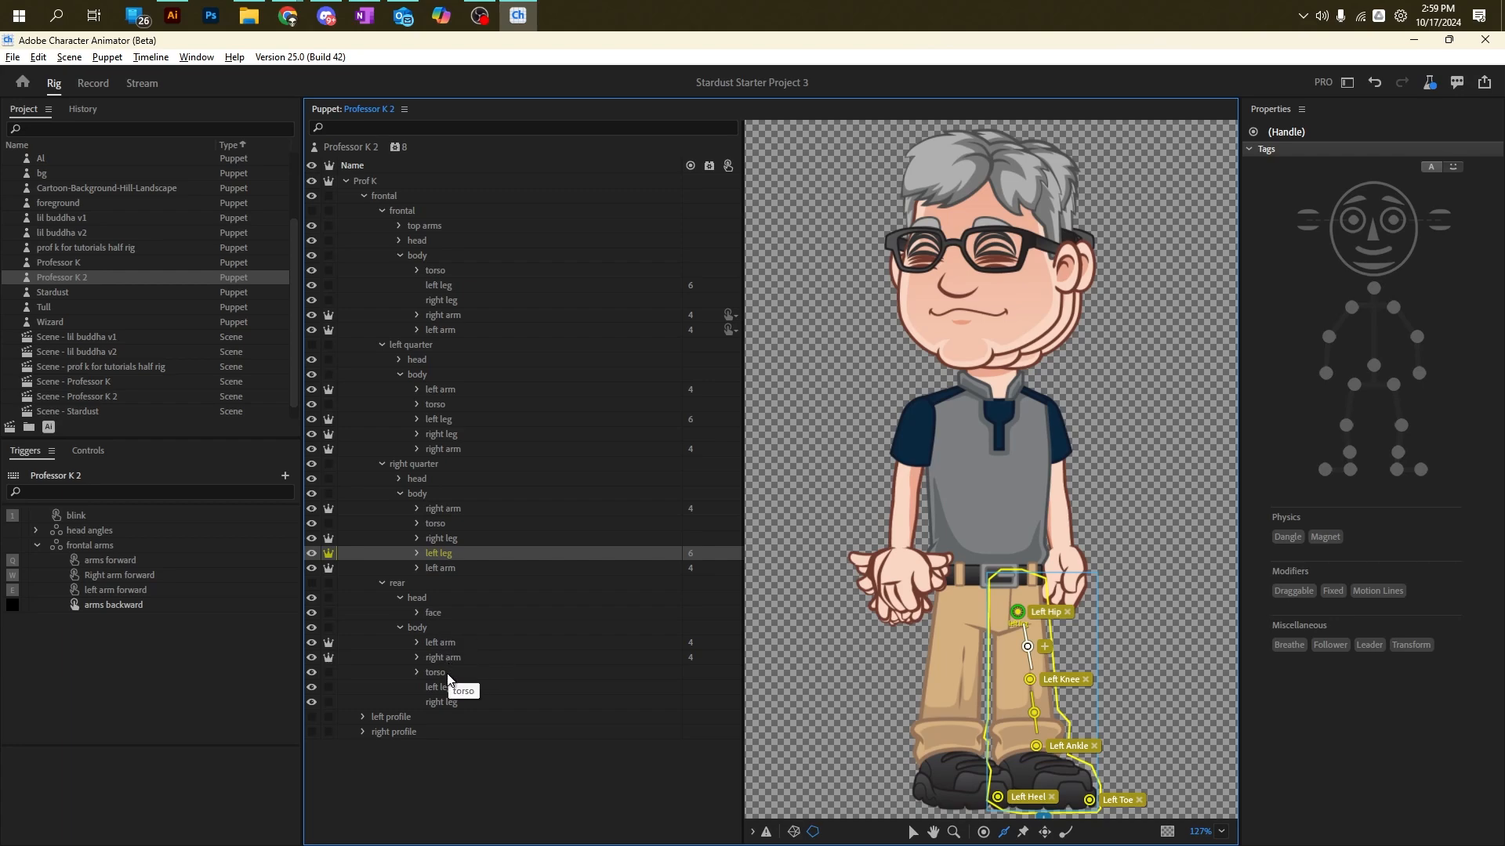
pyautogui.click(444, 693)
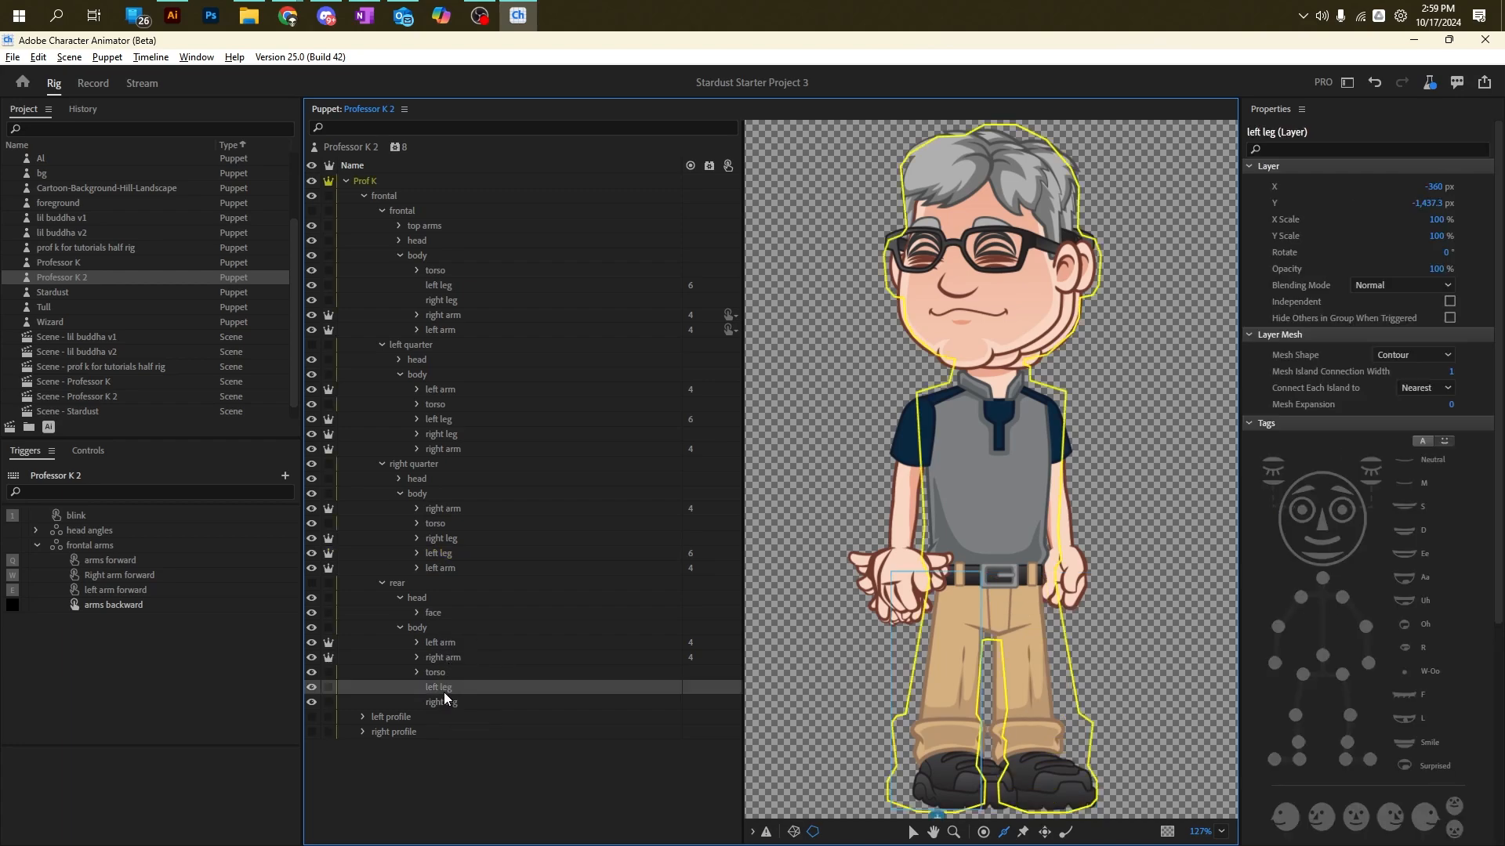
pyautogui.click(448, 699)
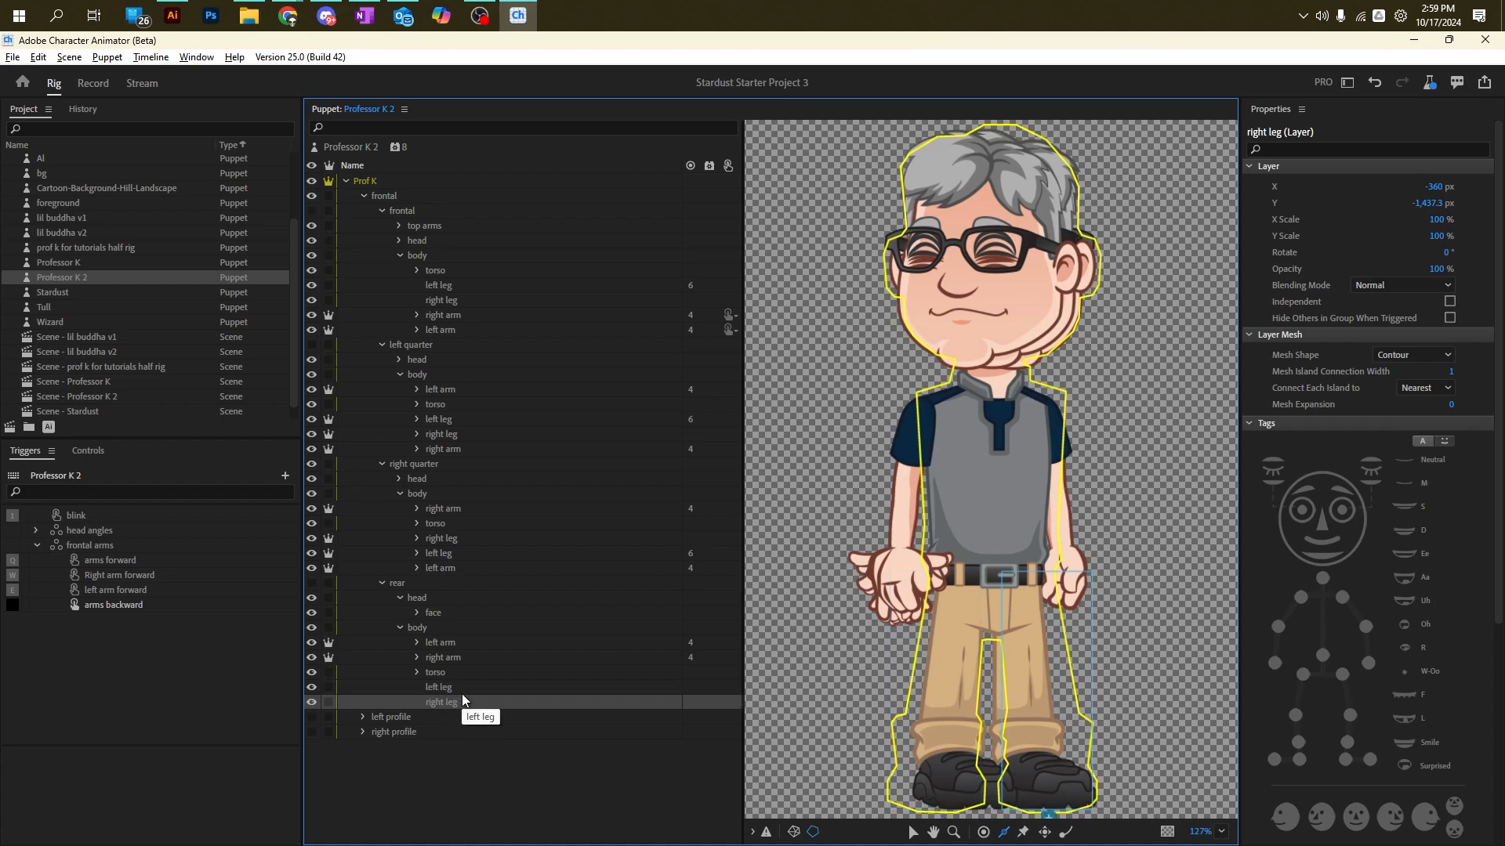
pyautogui.hotkey('ctrl', 'v')
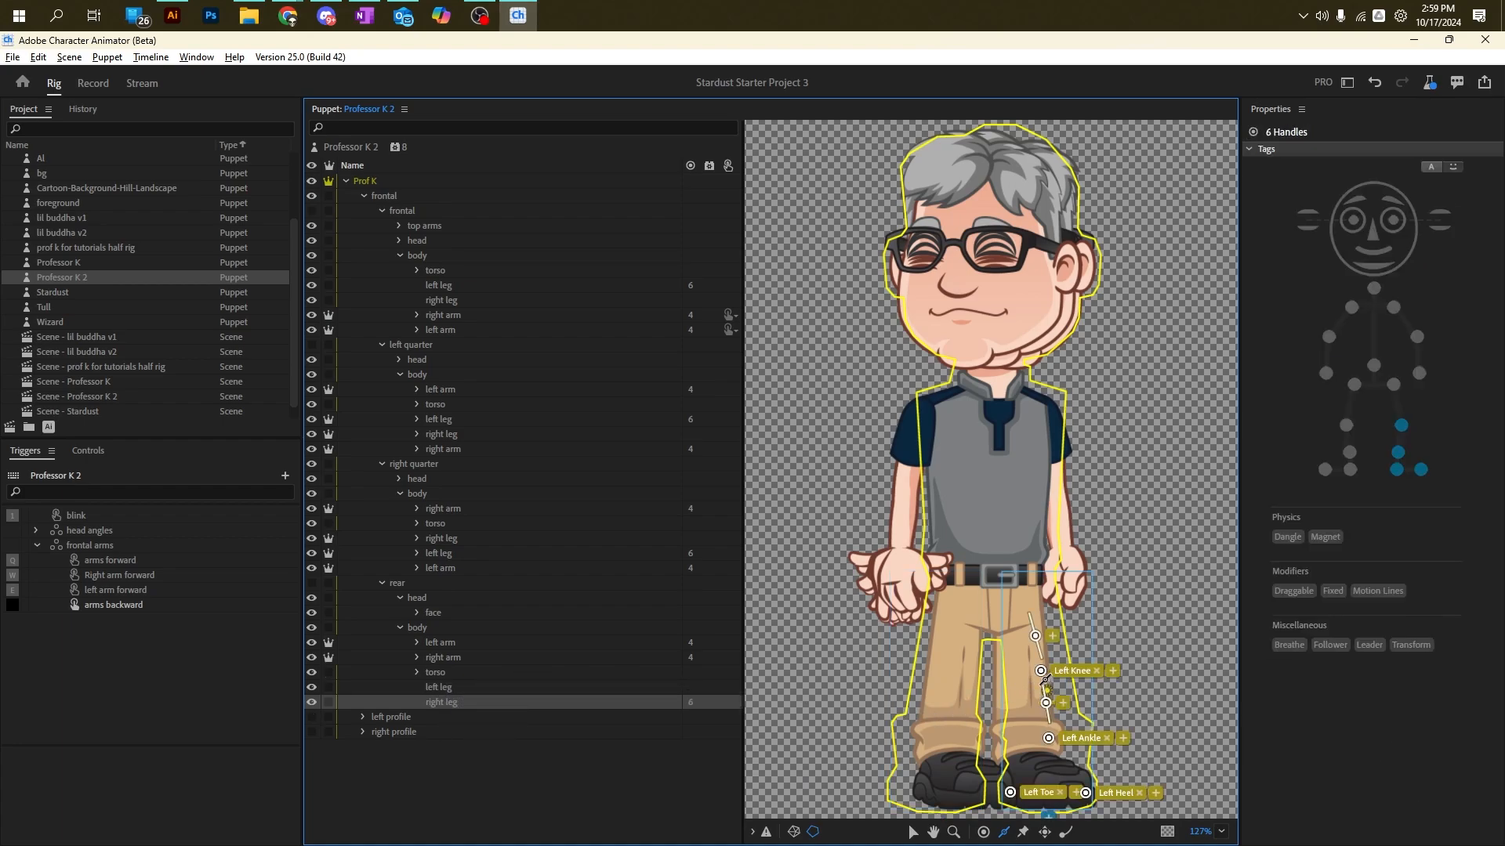
pyautogui.click(312, 584)
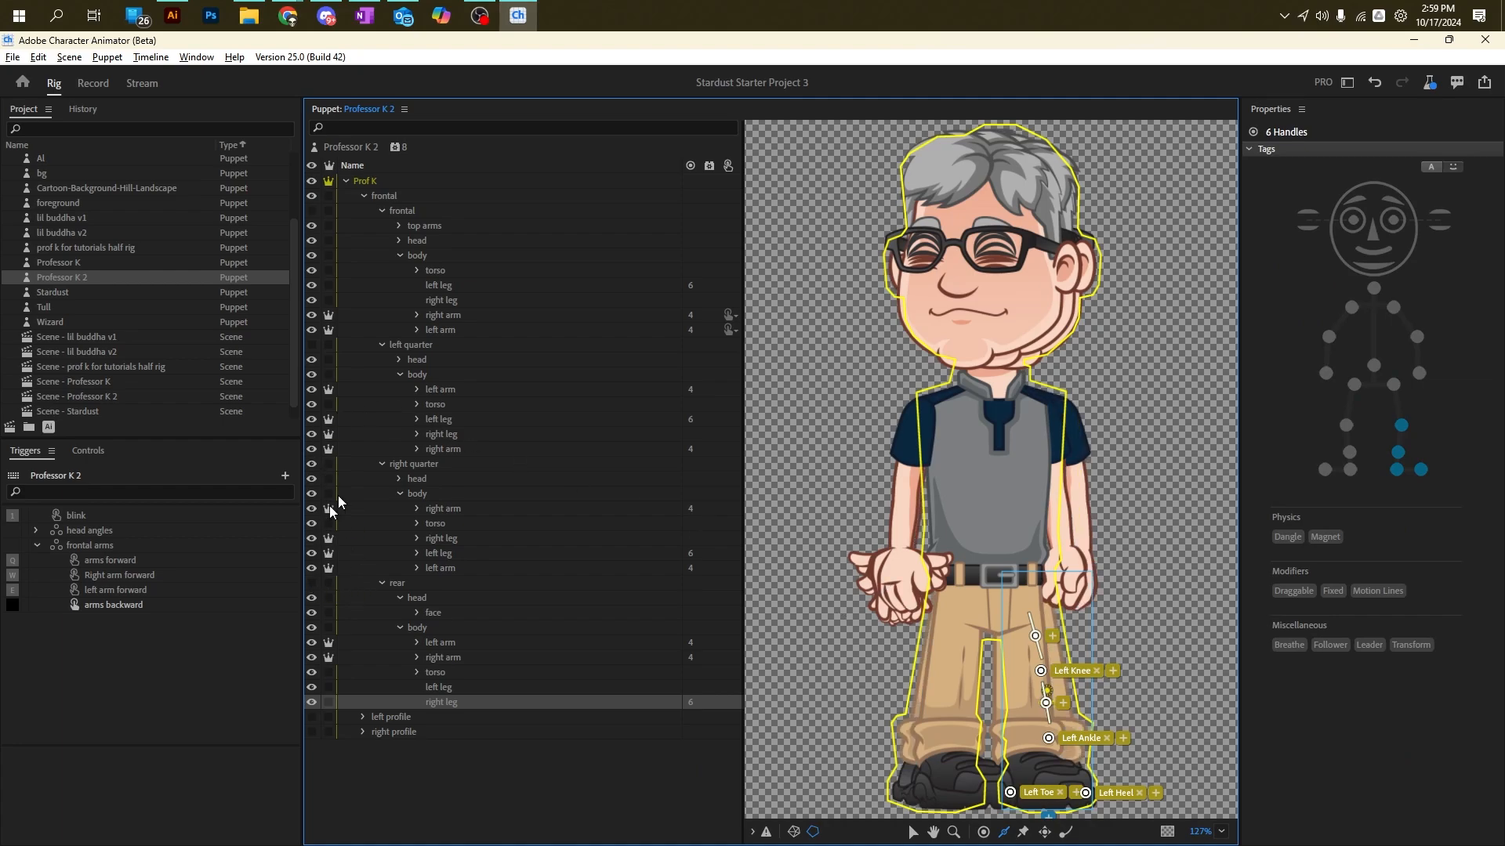
pyautogui.click(312, 463)
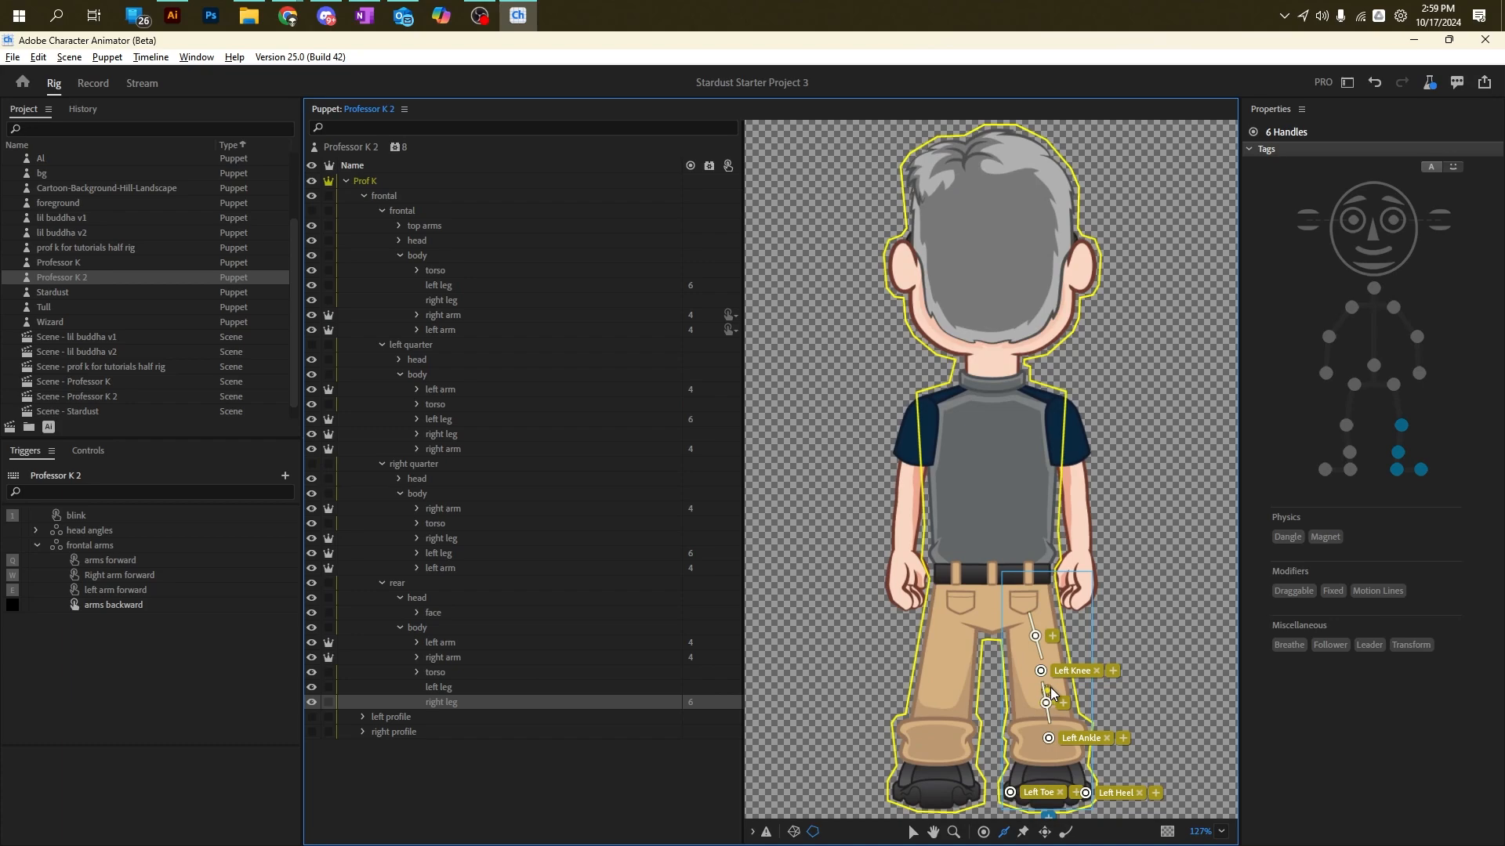
# Step: Move the rear right leg's top handle to the hip and retag its Left Knee handle as Right Knee
pyautogui.click(1045, 676)
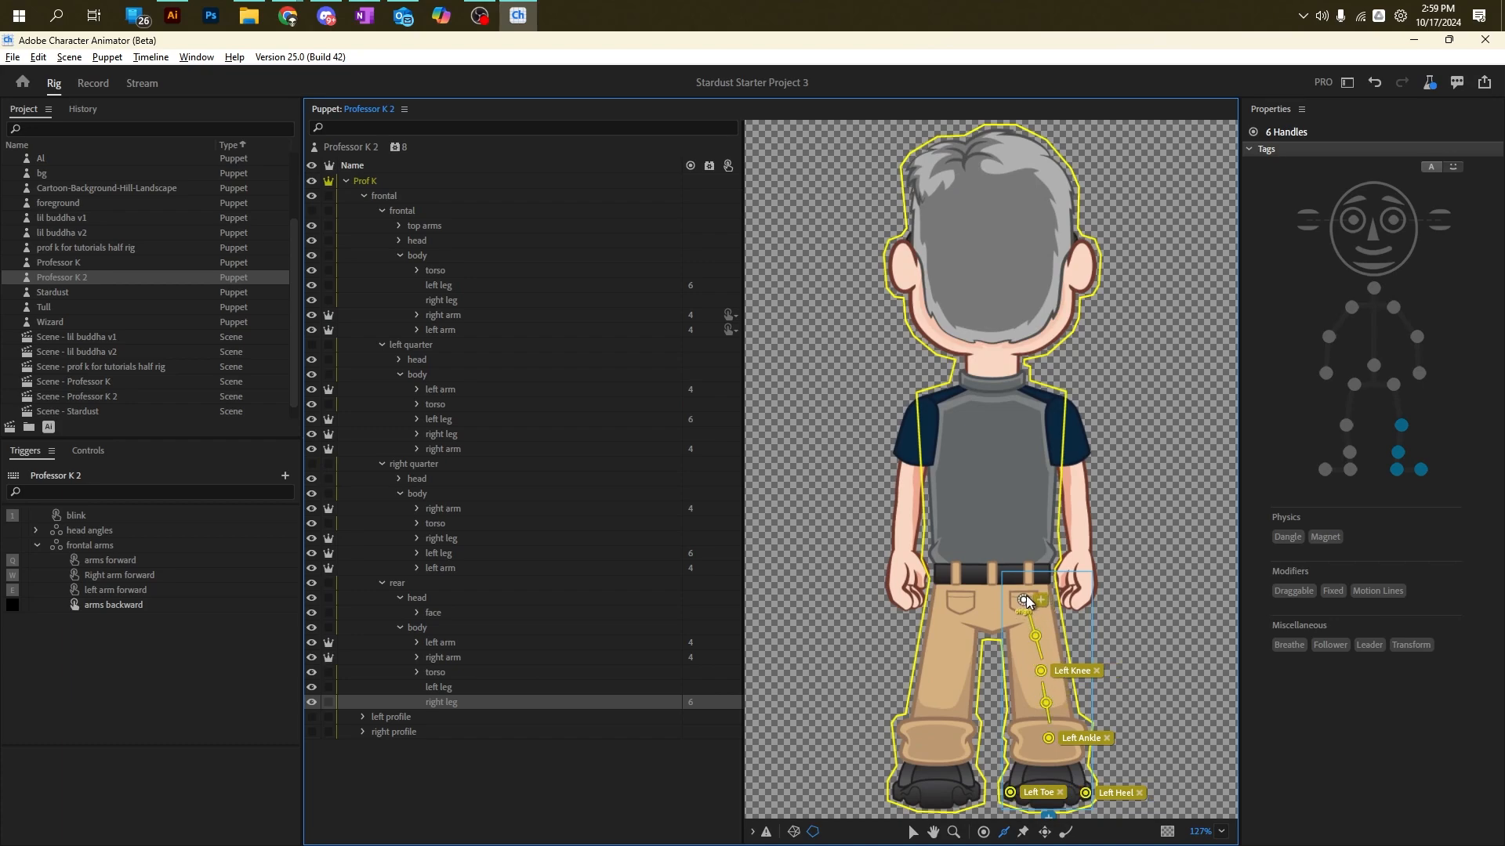
pyautogui.moveTo(1033, 605); pyautogui.dragTo(1022, 598)
pyautogui.click(1096, 671)
pyautogui.click(1048, 665)
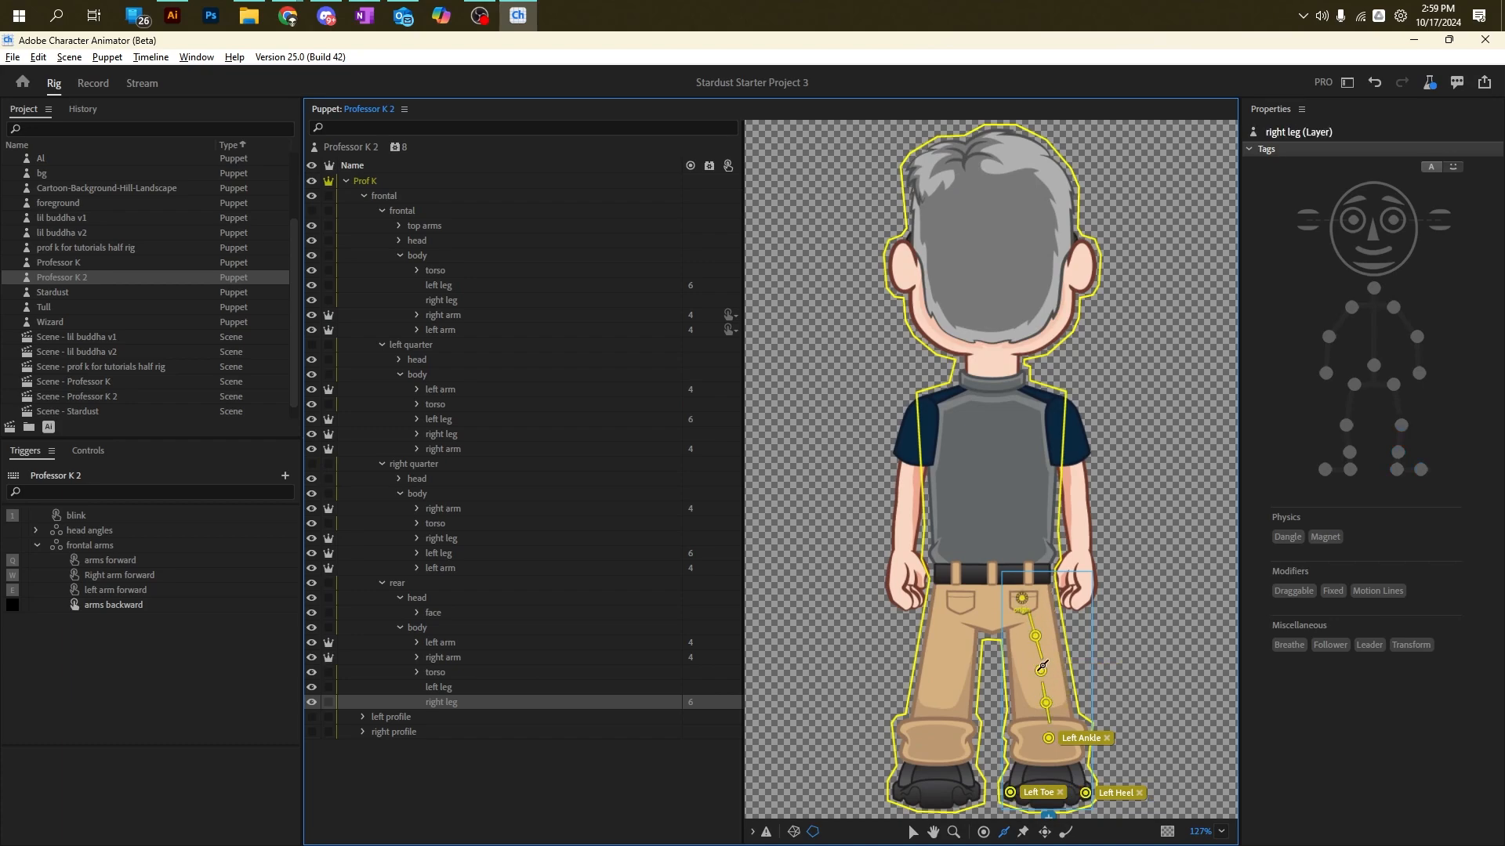
pyautogui.click(1041, 670)
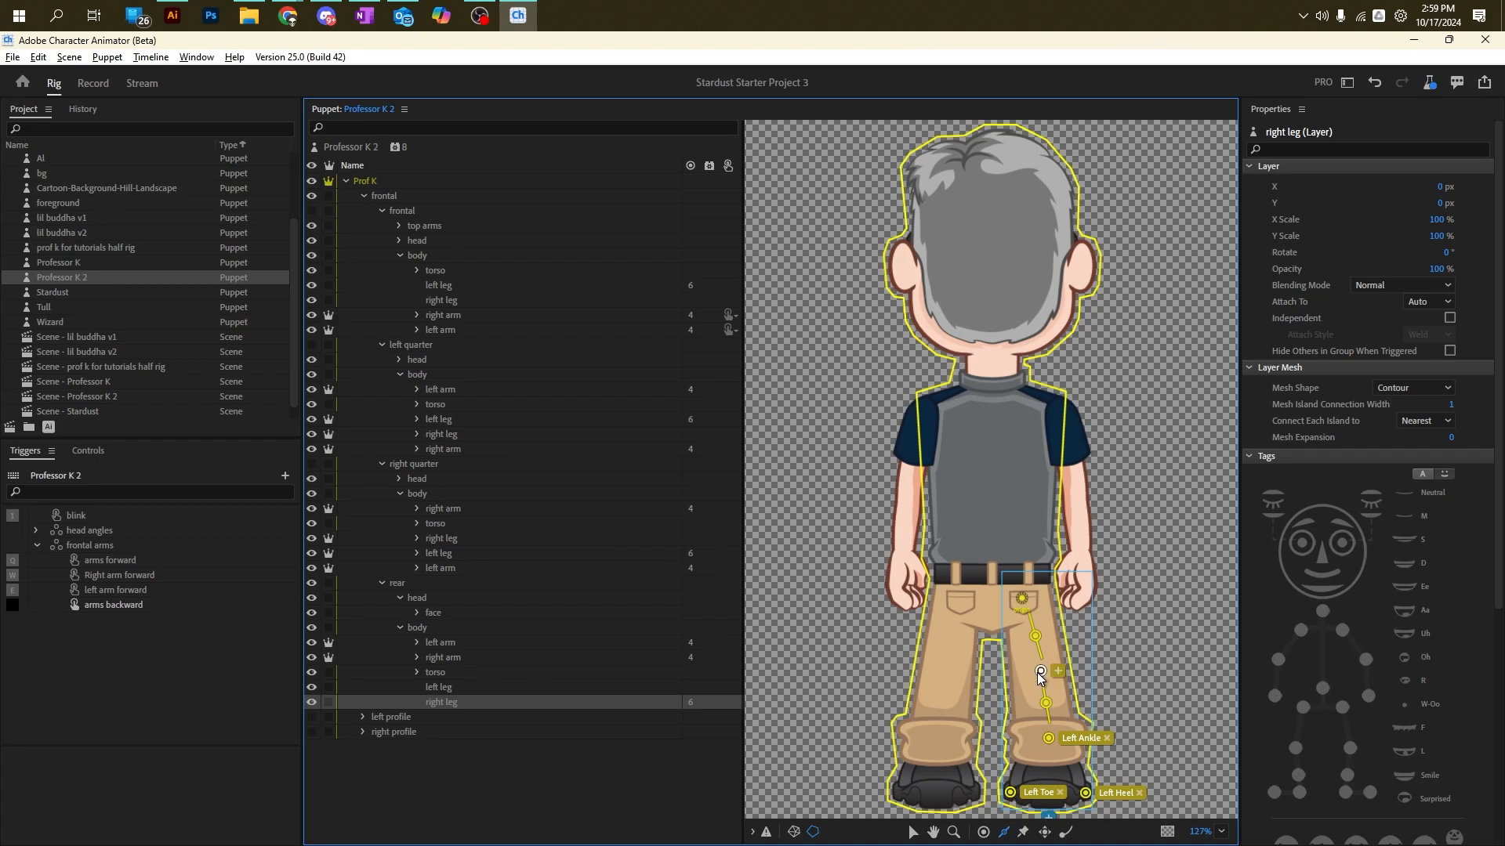
pyautogui.click(1346, 426)
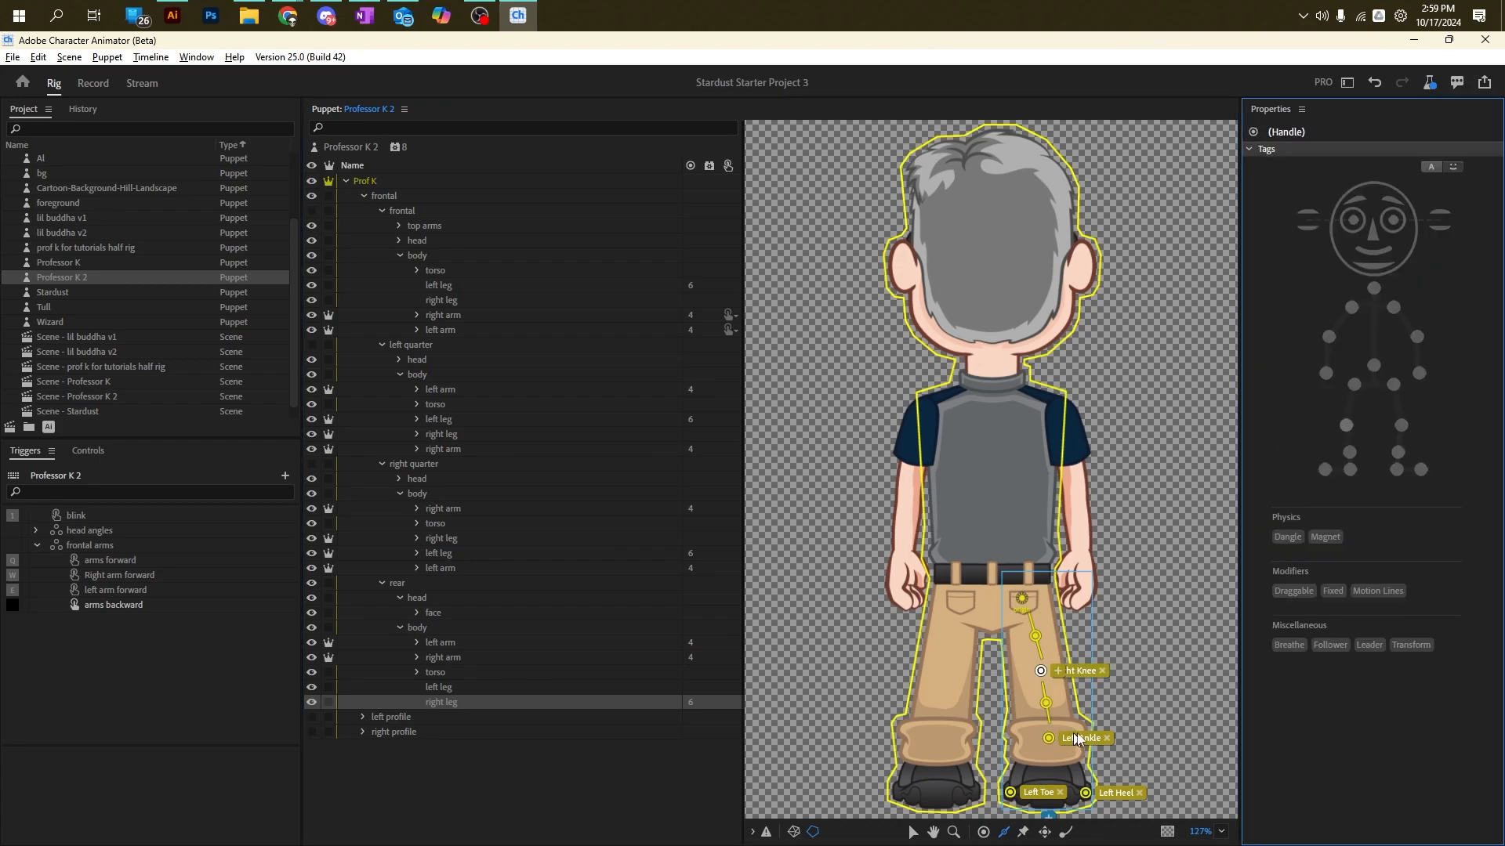
# Step: Retag the rear right leg's ankle, heel and toe handles as Right Ankle, Right Heel and Right Toe
pyautogui.click(1107, 738)
pyautogui.click(1049, 738)
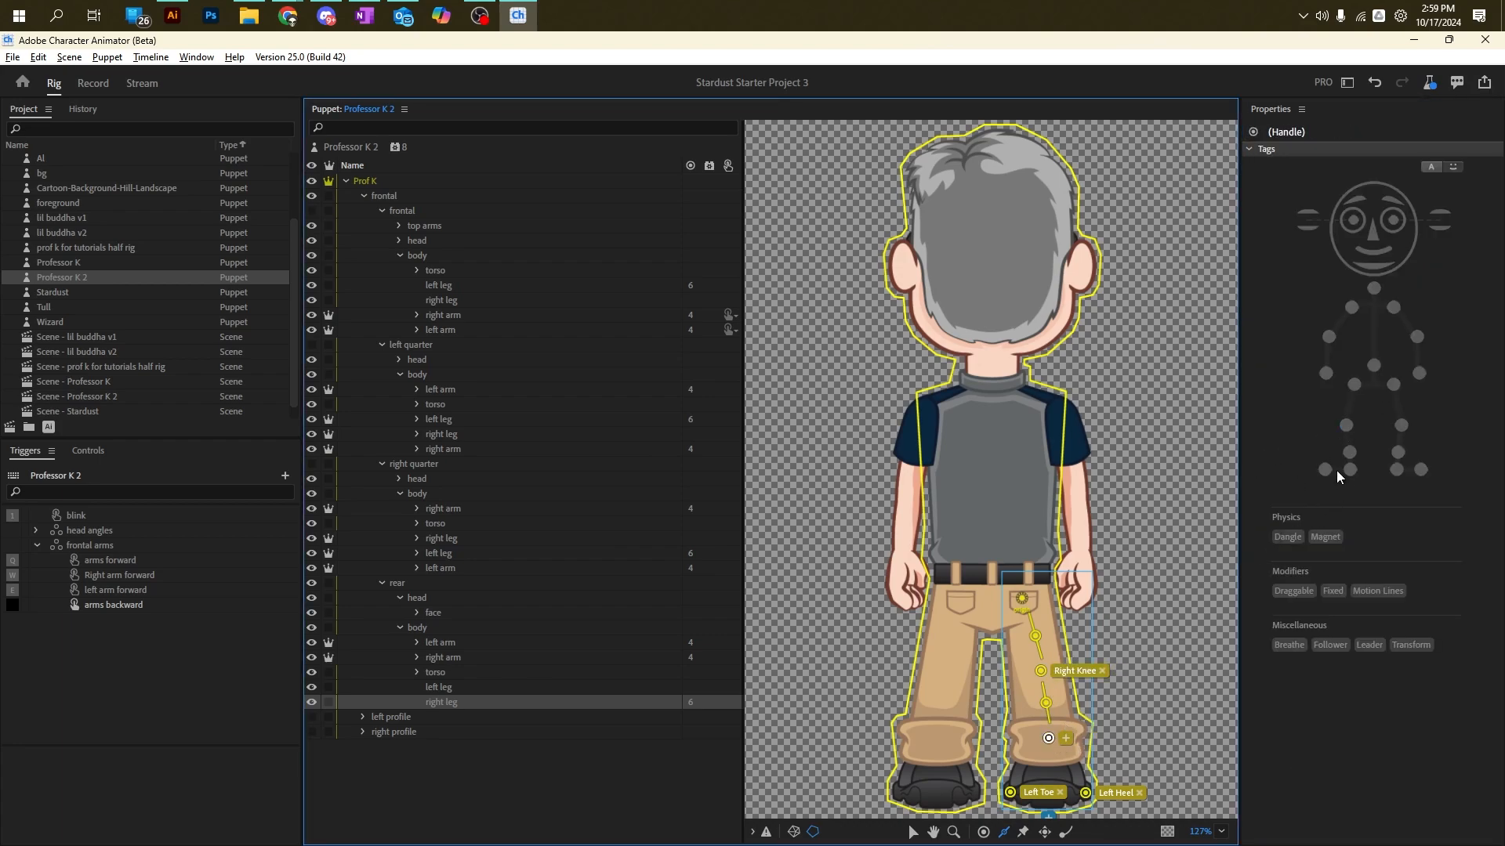
pyautogui.click(1348, 451)
pyautogui.click(1140, 792)
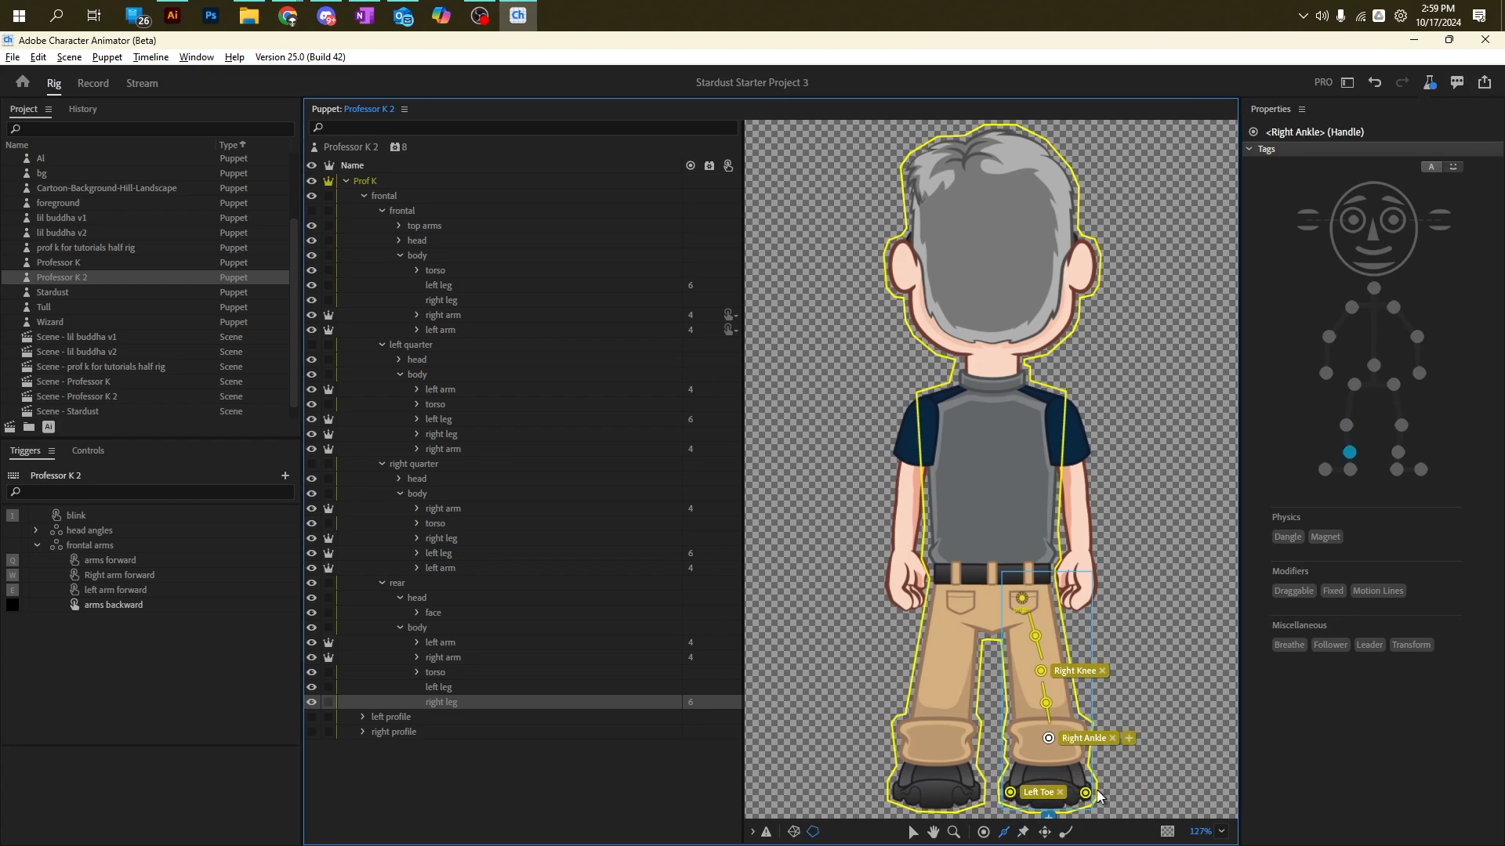
pyautogui.click(1085, 792)
pyautogui.click(1349, 469)
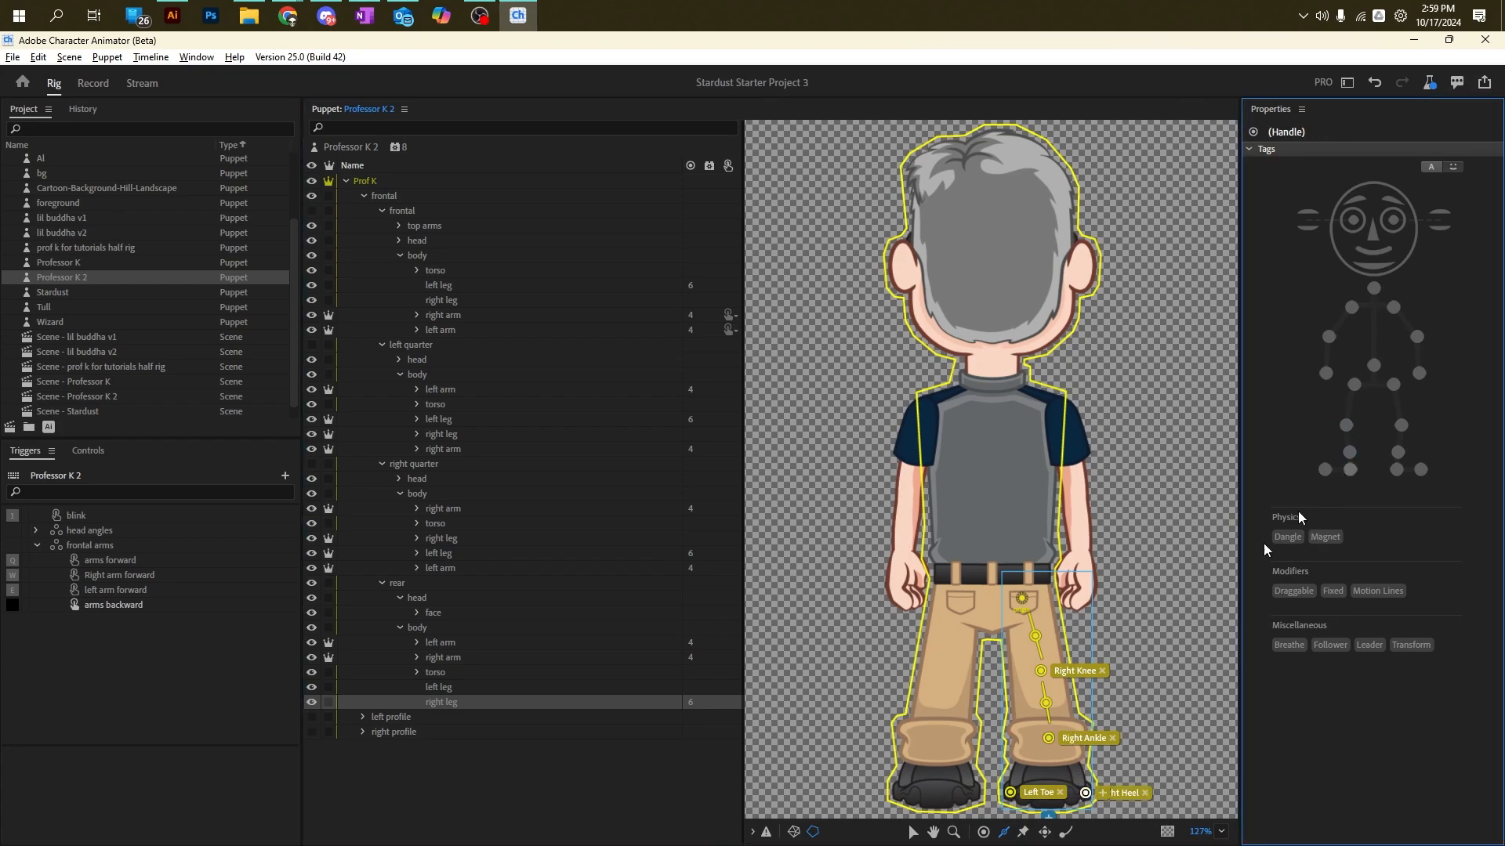
pyautogui.click(1060, 792)
pyautogui.click(1010, 793)
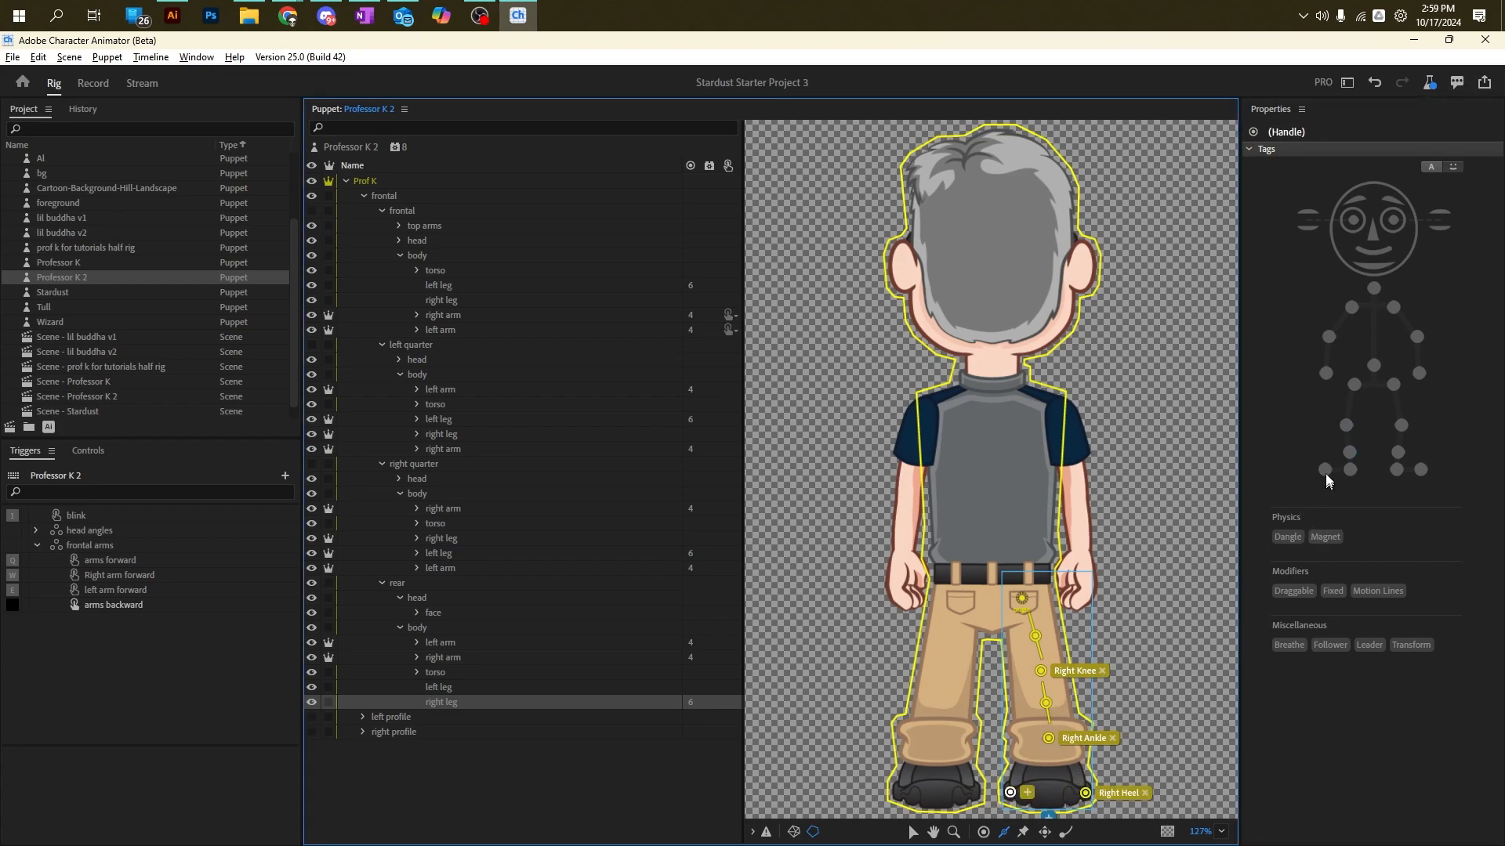
pyautogui.click(1325, 469)
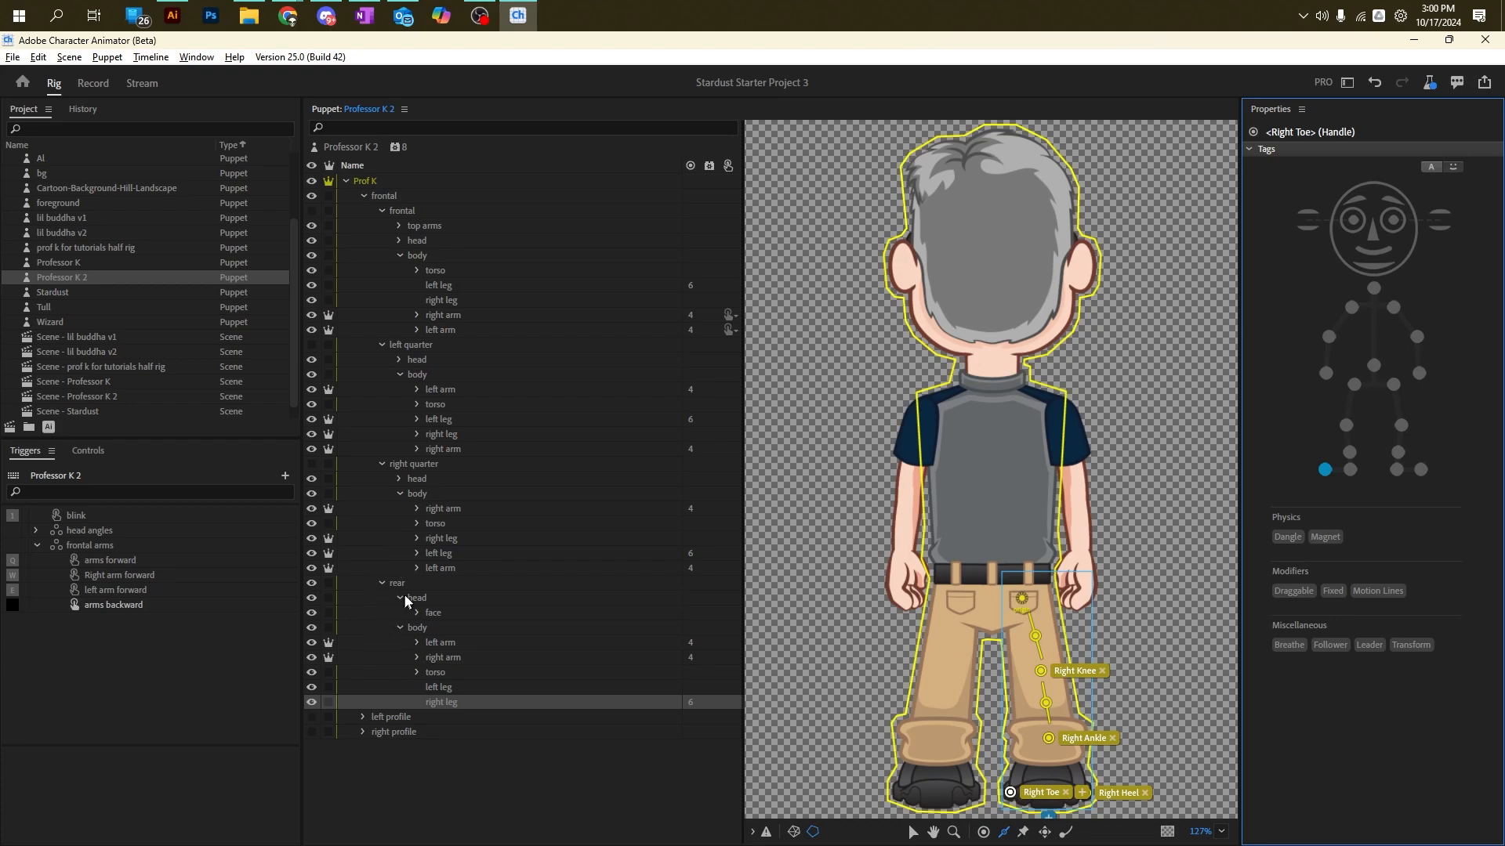
# Step: Hide the rear and frontal groups, show the left profile and expand its body layers
pyautogui.click(313, 583)
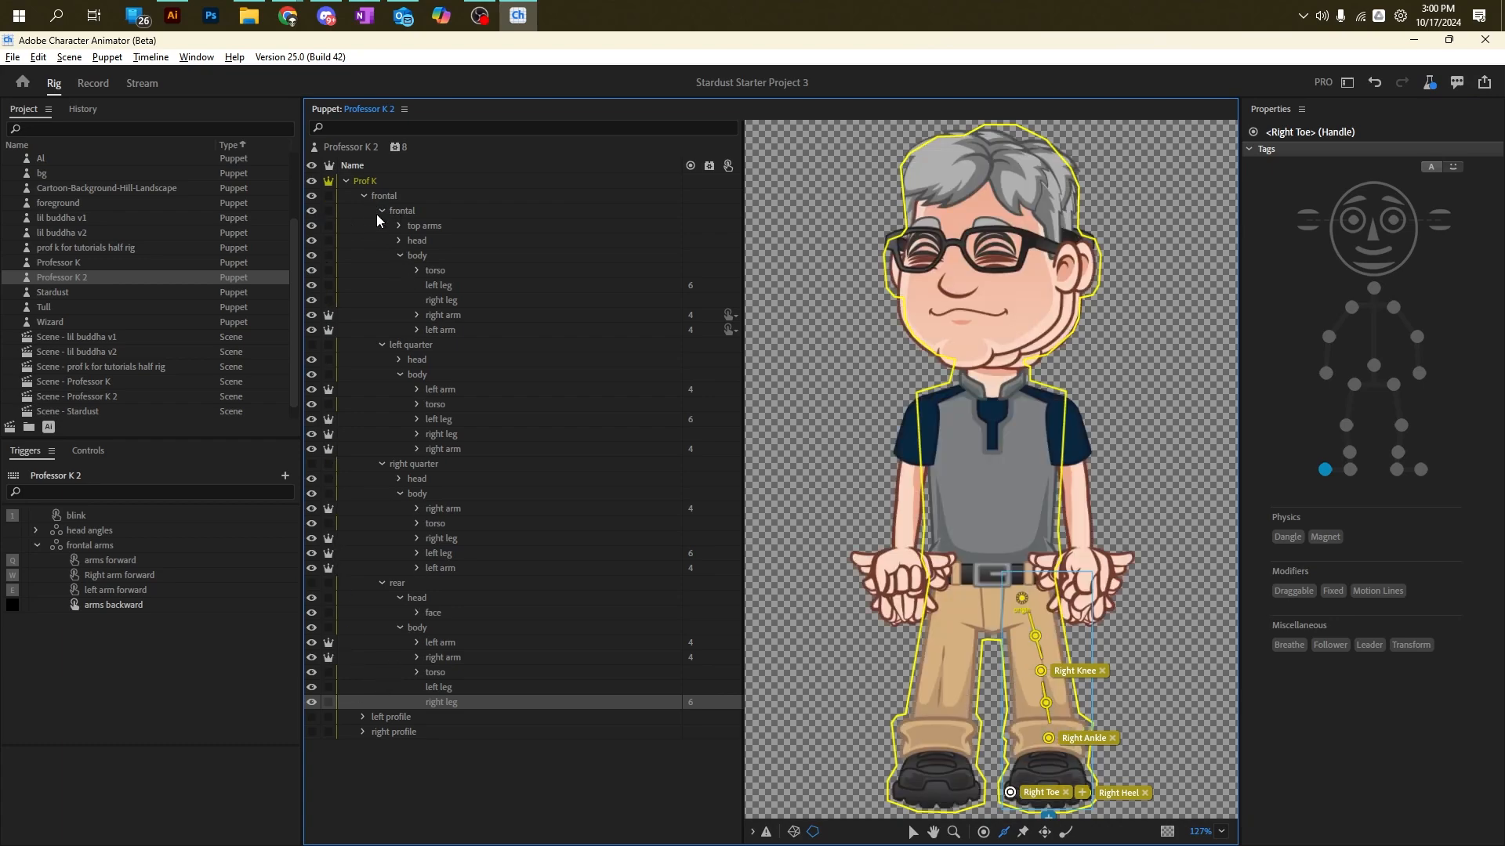
pyautogui.click(364, 195)
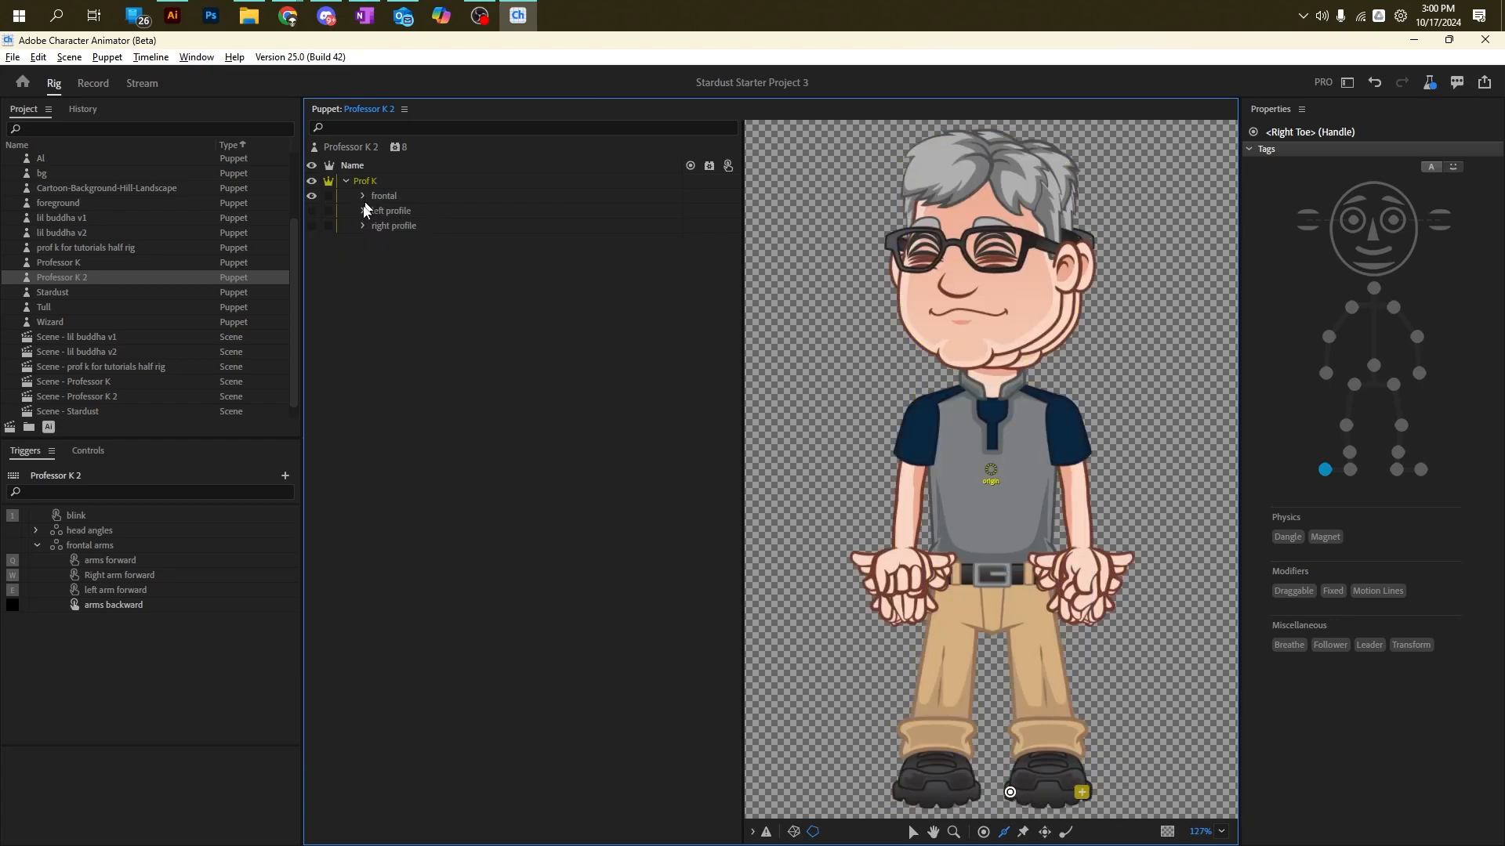
pyautogui.click(312, 211)
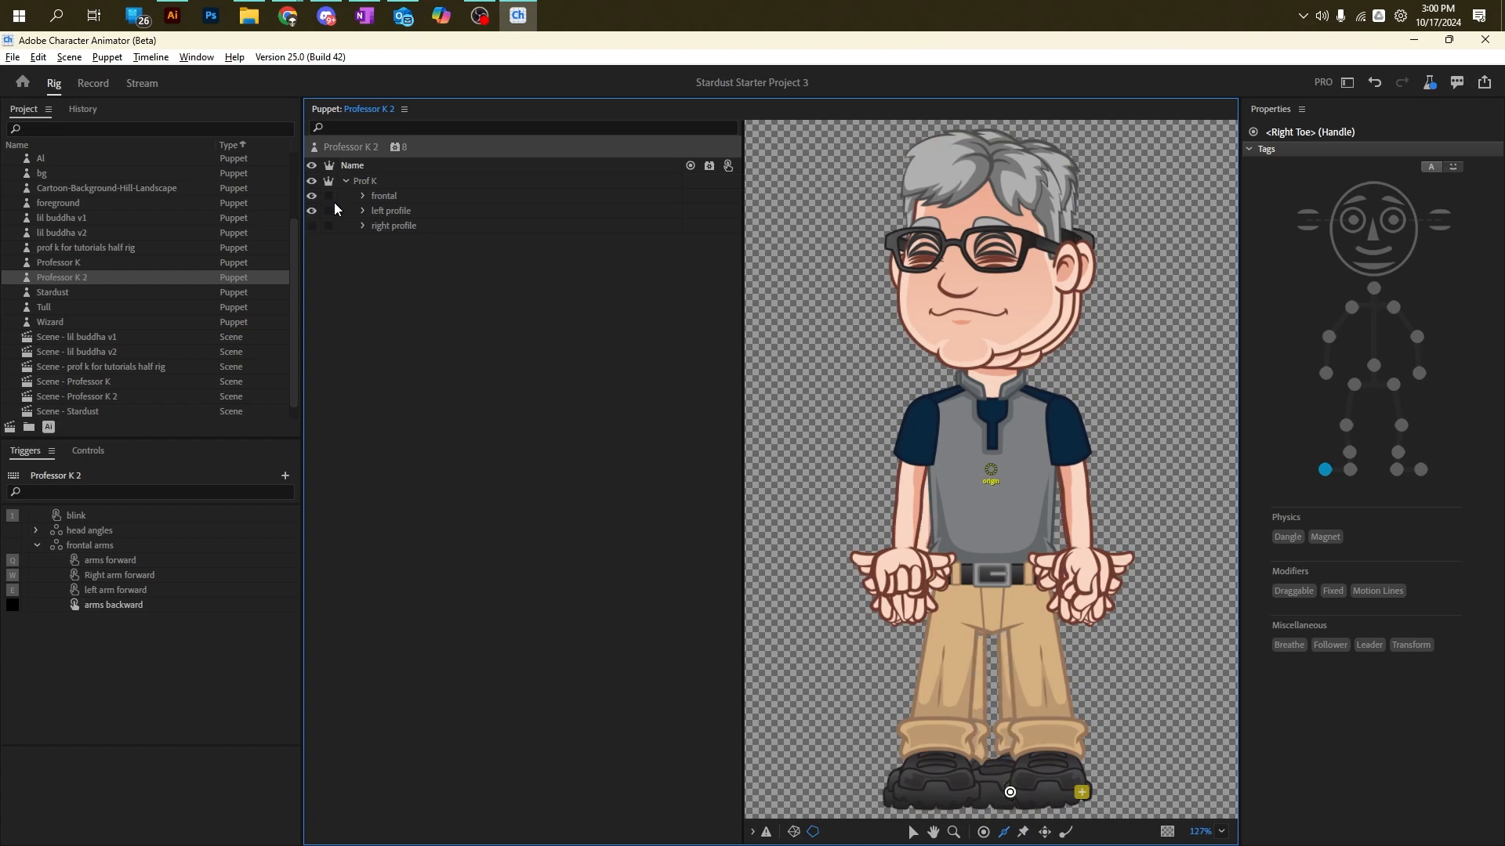
pyautogui.click(364, 210)
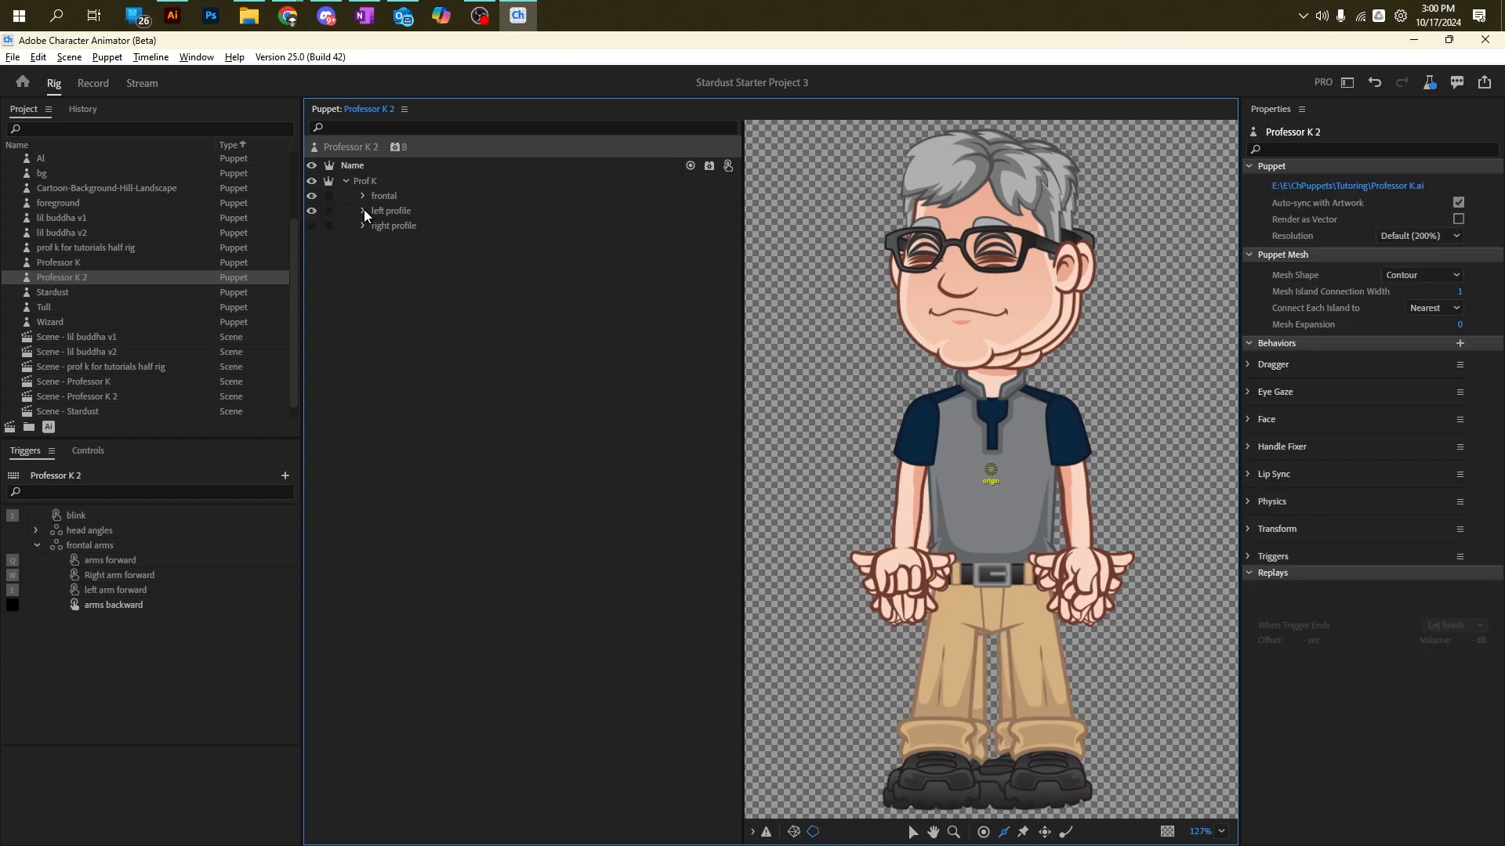
pyautogui.click(313, 196)
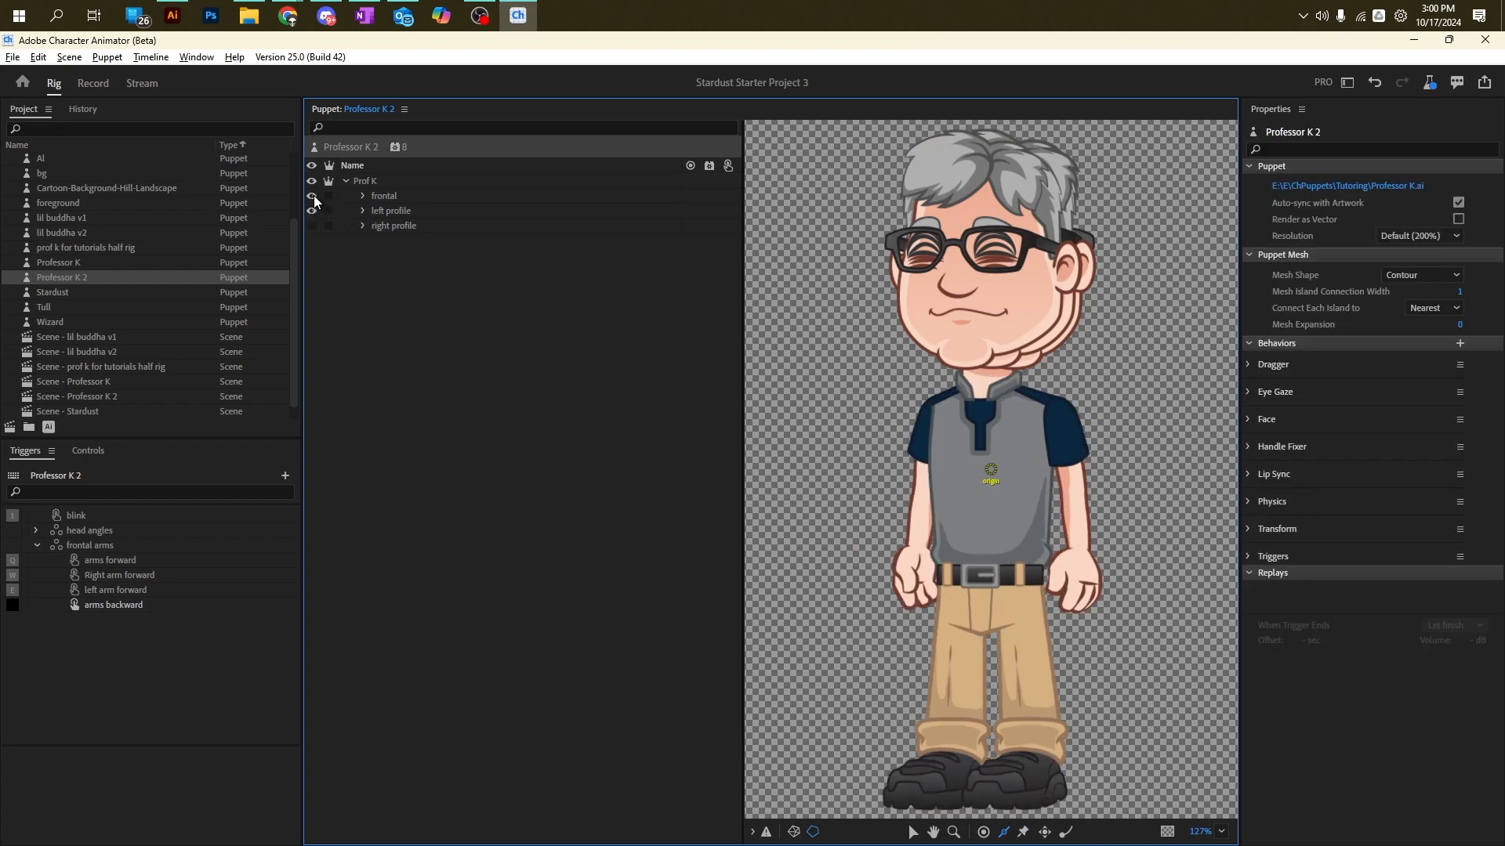
pyautogui.click(363, 210)
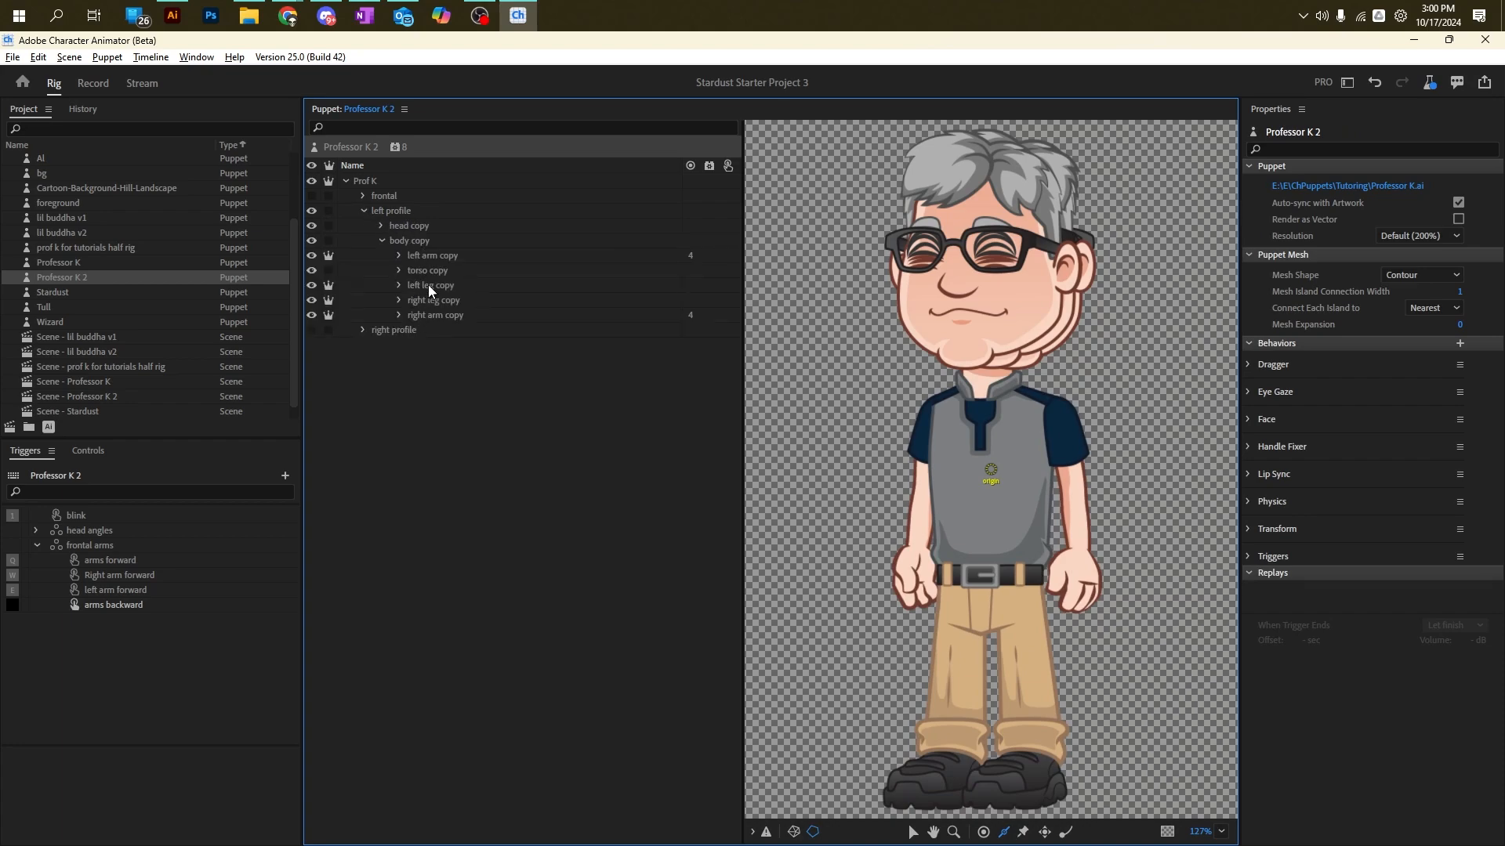
# Step: Move the origin handle of the left profile's left leg copy up to the hip
pyautogui.click(436, 257)
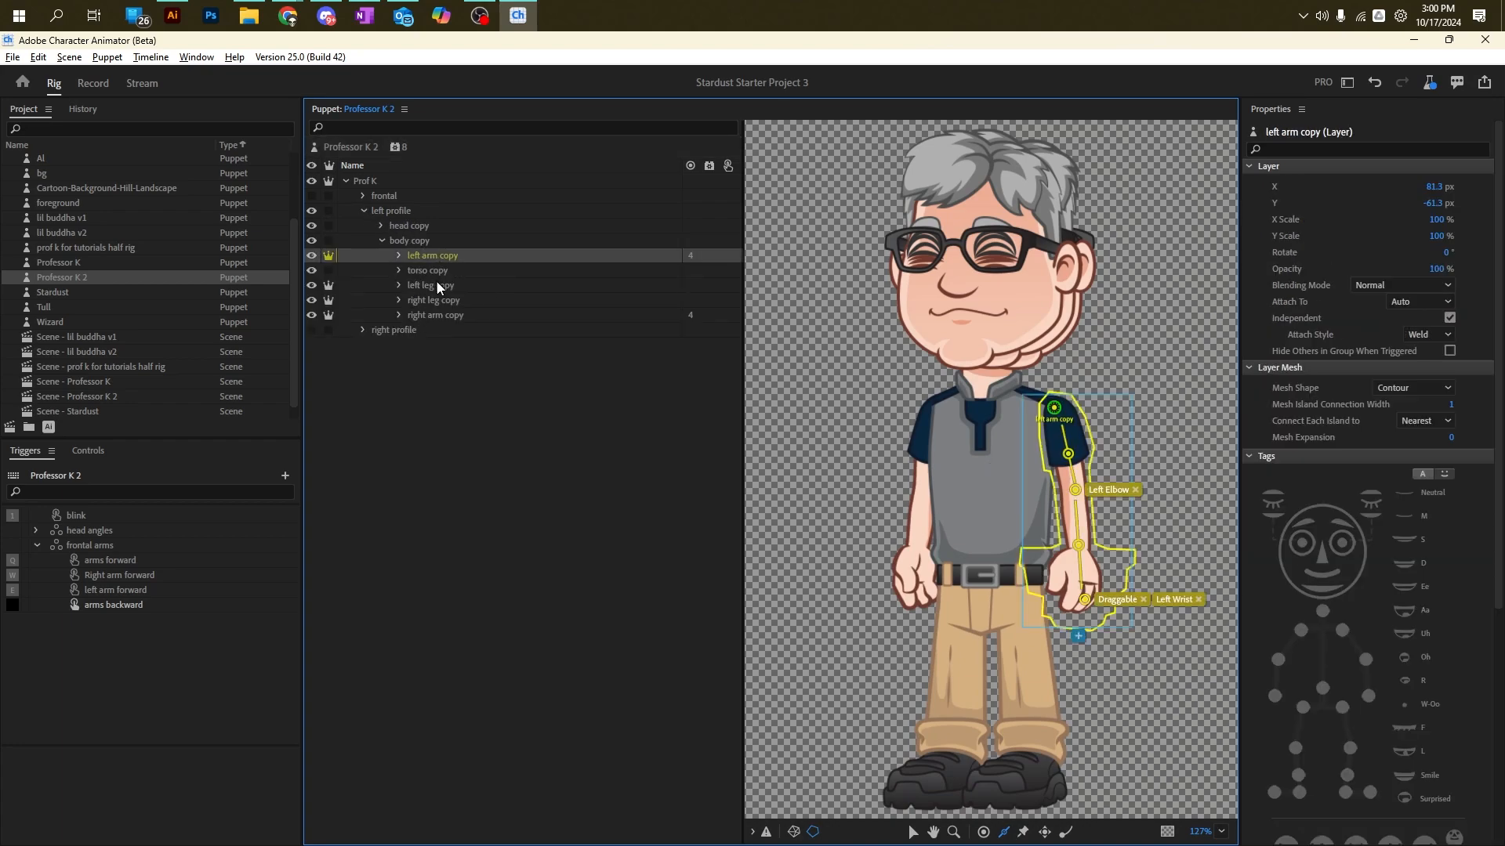
pyautogui.click(440, 287)
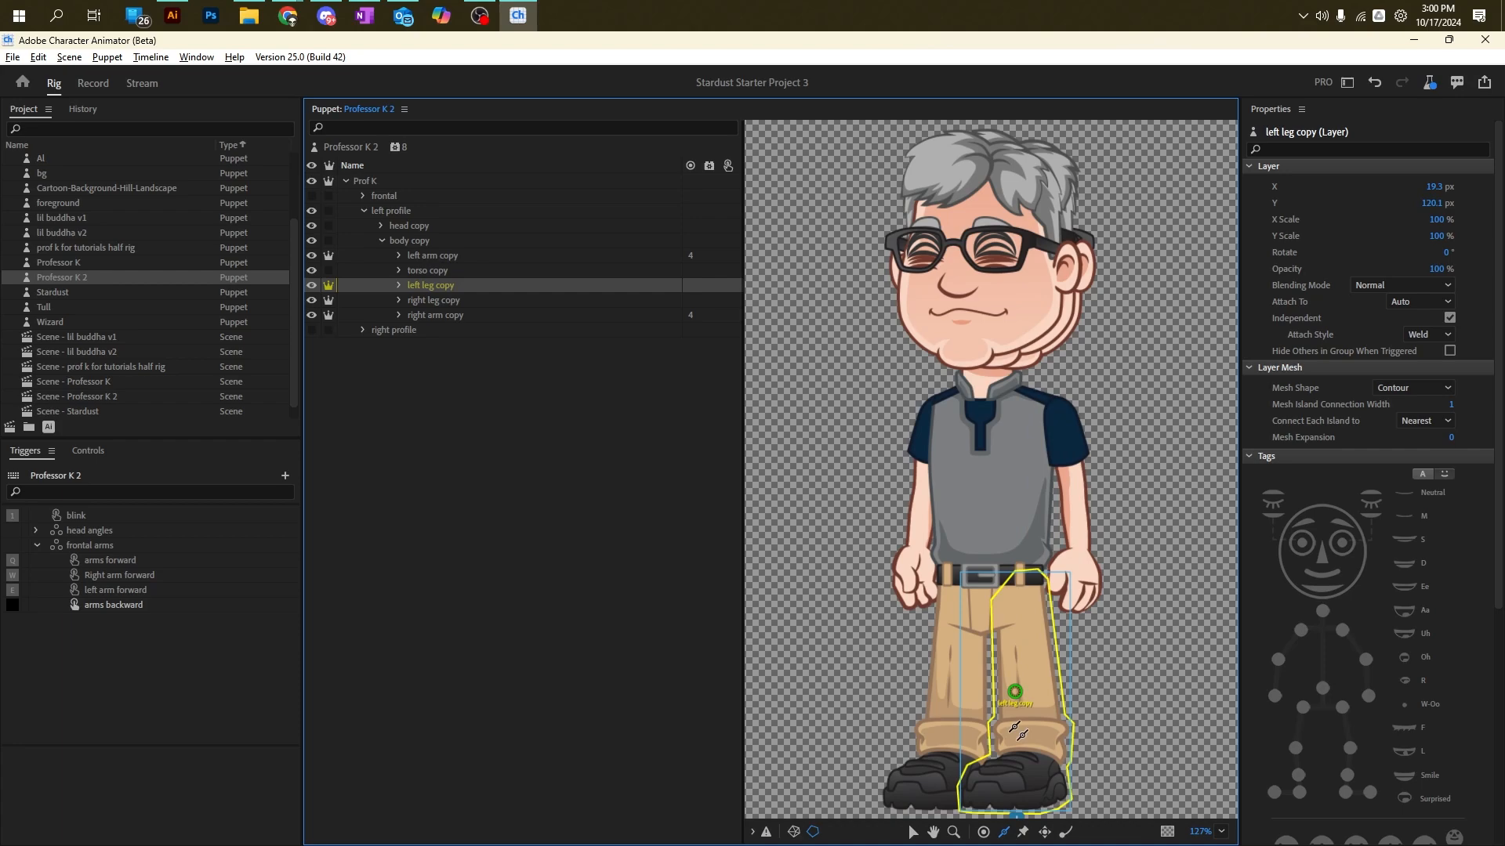
pyautogui.moveTo(1017, 694); pyautogui.dragTo(1017, 600)
# Step: Add handles at the knee and ankle of the left profile's left leg, tagged Left Knee and Left Ankle
pyautogui.click(984, 832)
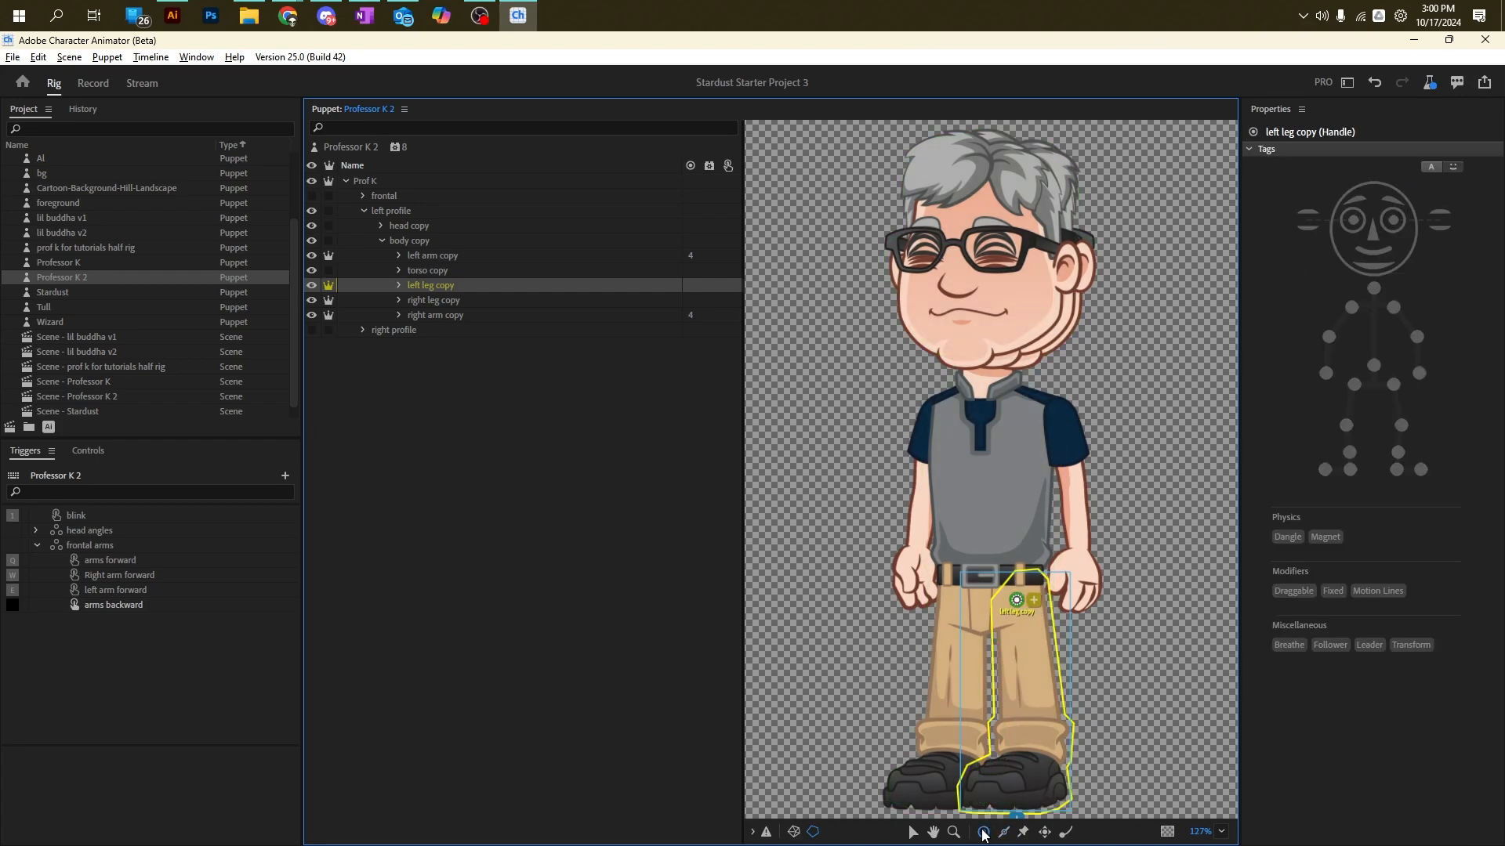
pyautogui.click(1017, 672)
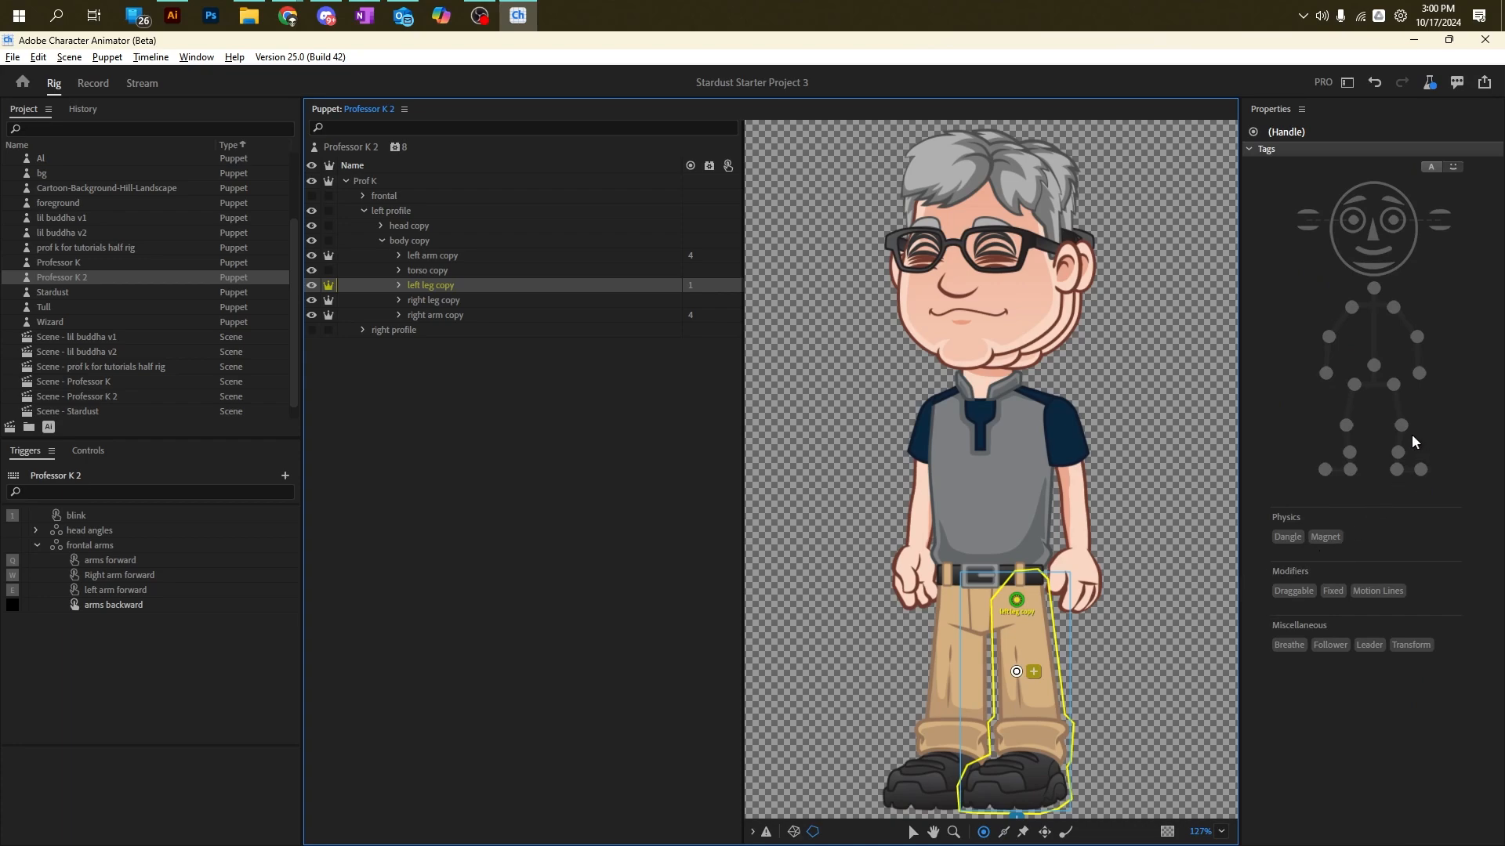
pyautogui.click(1401, 425)
pyautogui.click(1032, 739)
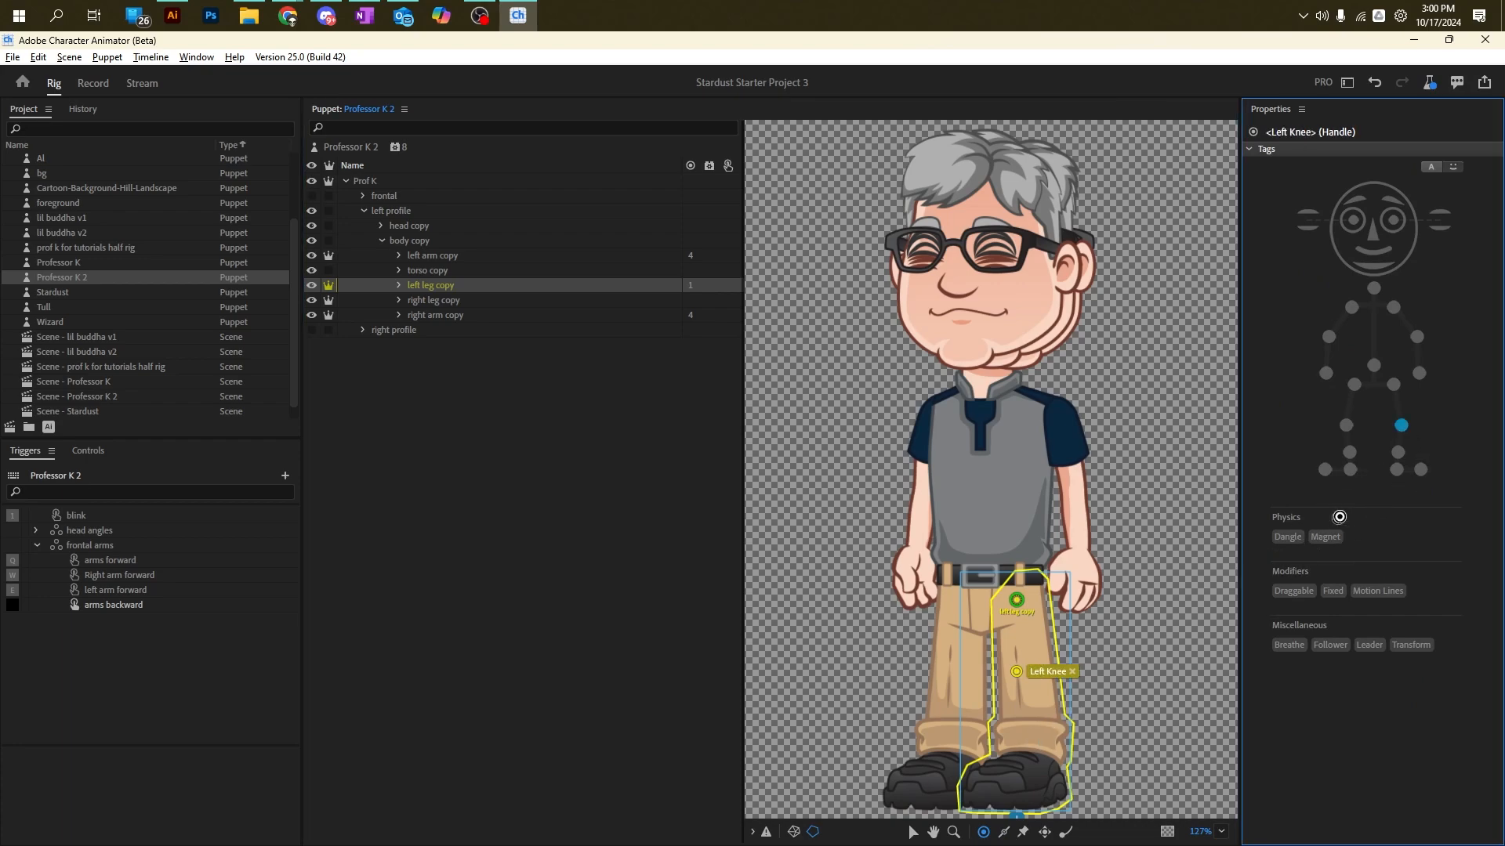
pyautogui.click(1398, 458)
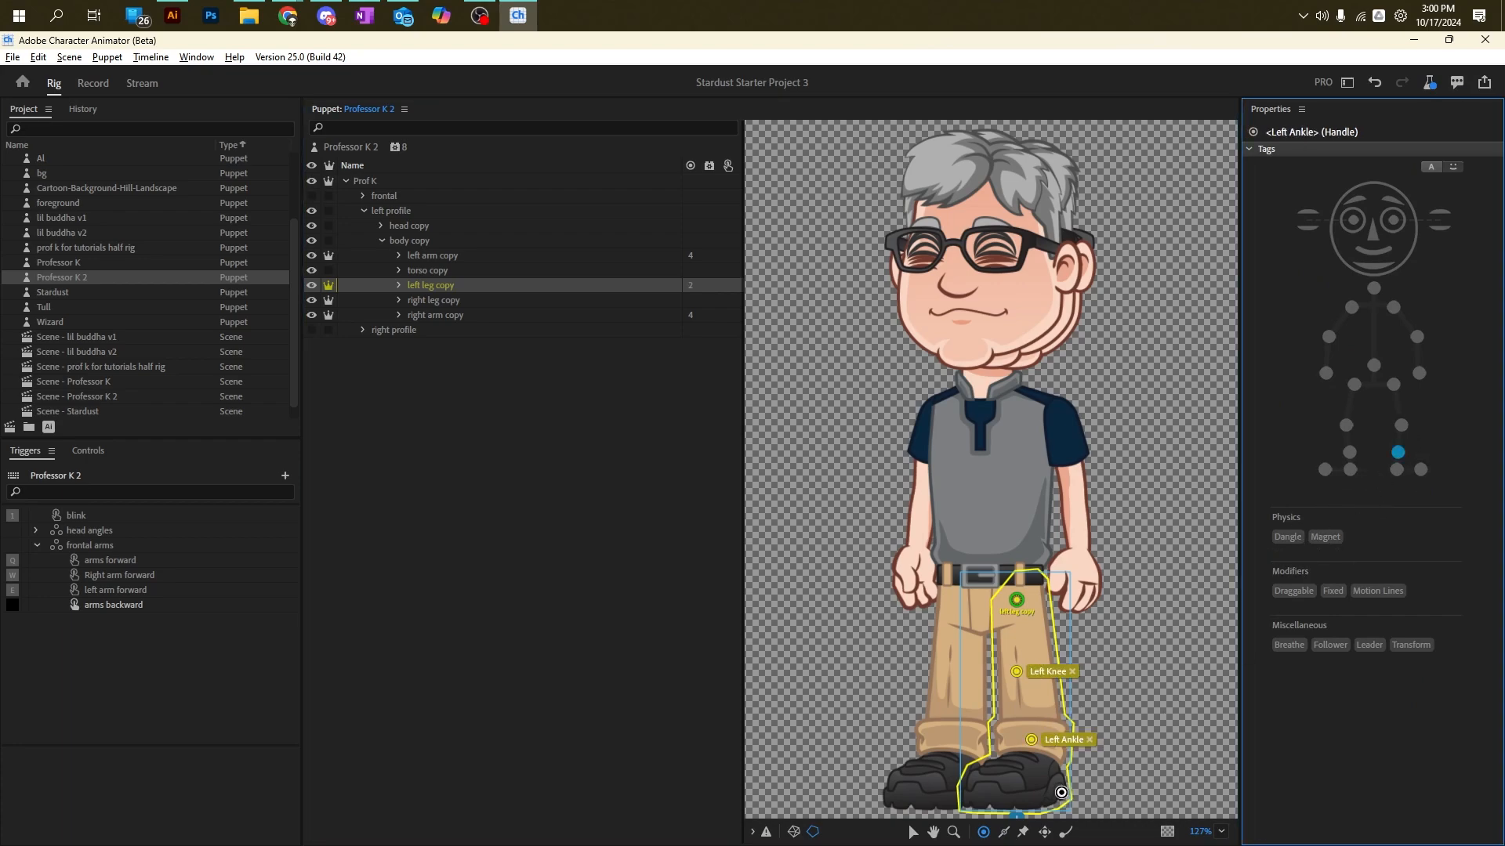
# Step: Add Left Heel and Left Toe handles to the left profile's left shoe and nudge the toe handle slightly
pyautogui.click(1061, 792)
pyautogui.click(1397, 469)
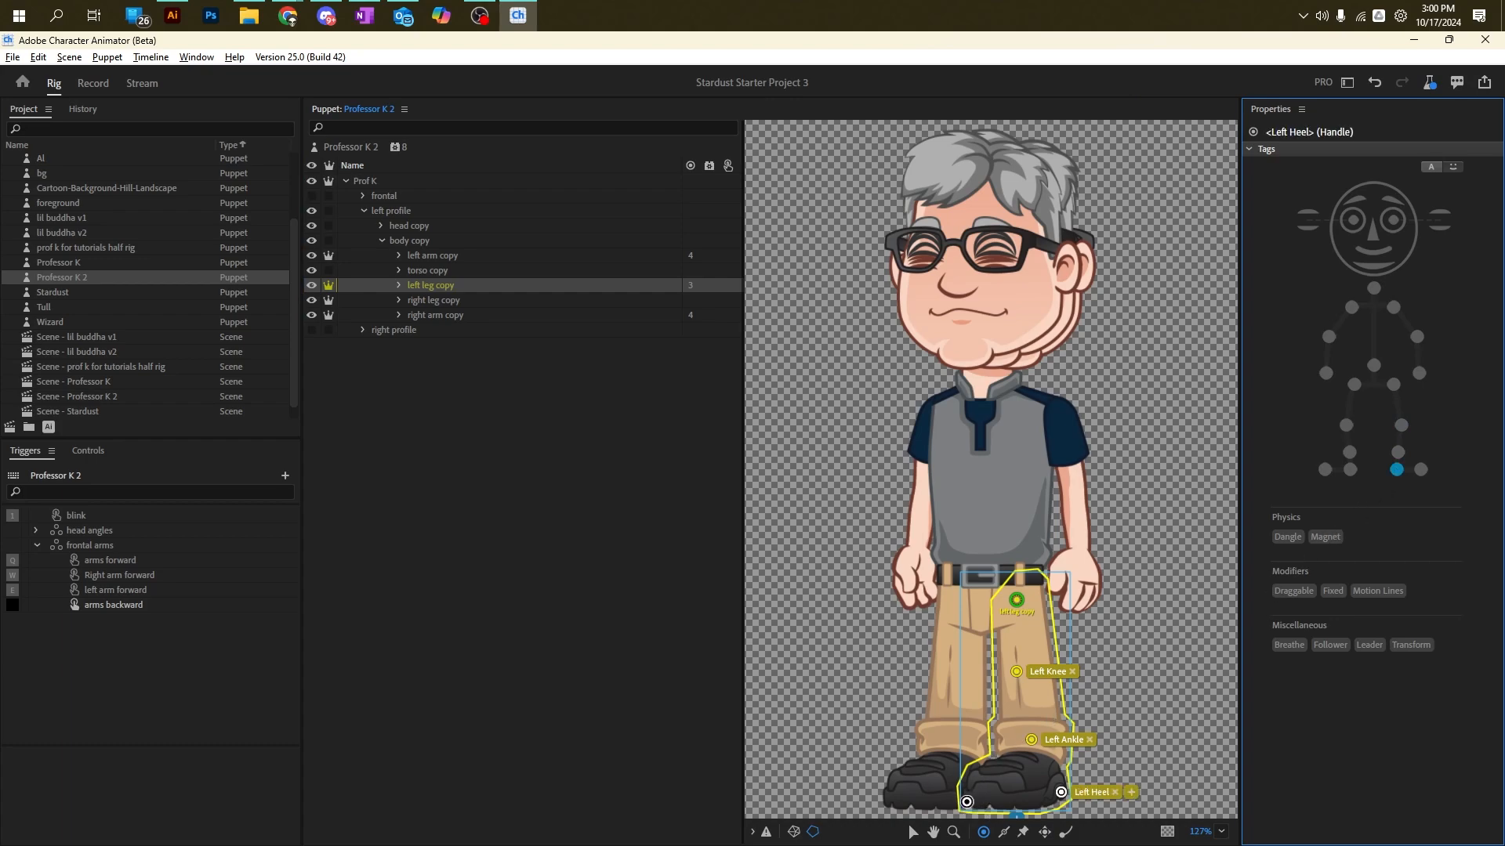
pyautogui.click(967, 802)
pyautogui.click(1420, 470)
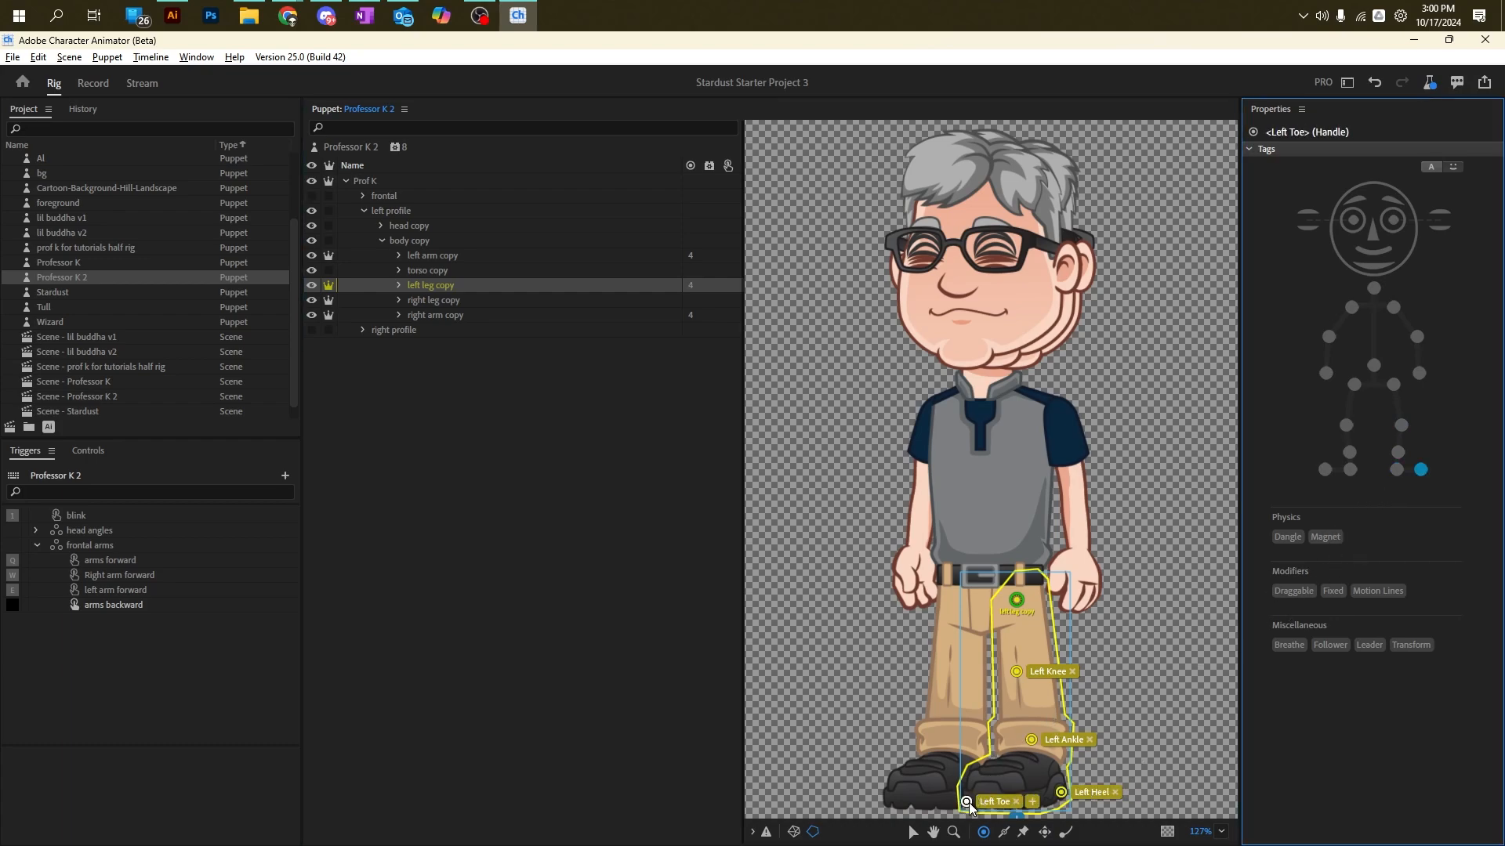
pyautogui.click(996, 800)
pyautogui.moveTo(966, 802)
pyautogui.mouseDown()
pyautogui.moveTo(1014, 792)
pyautogui.moveTo(967, 798)
pyautogui.mouseUp()
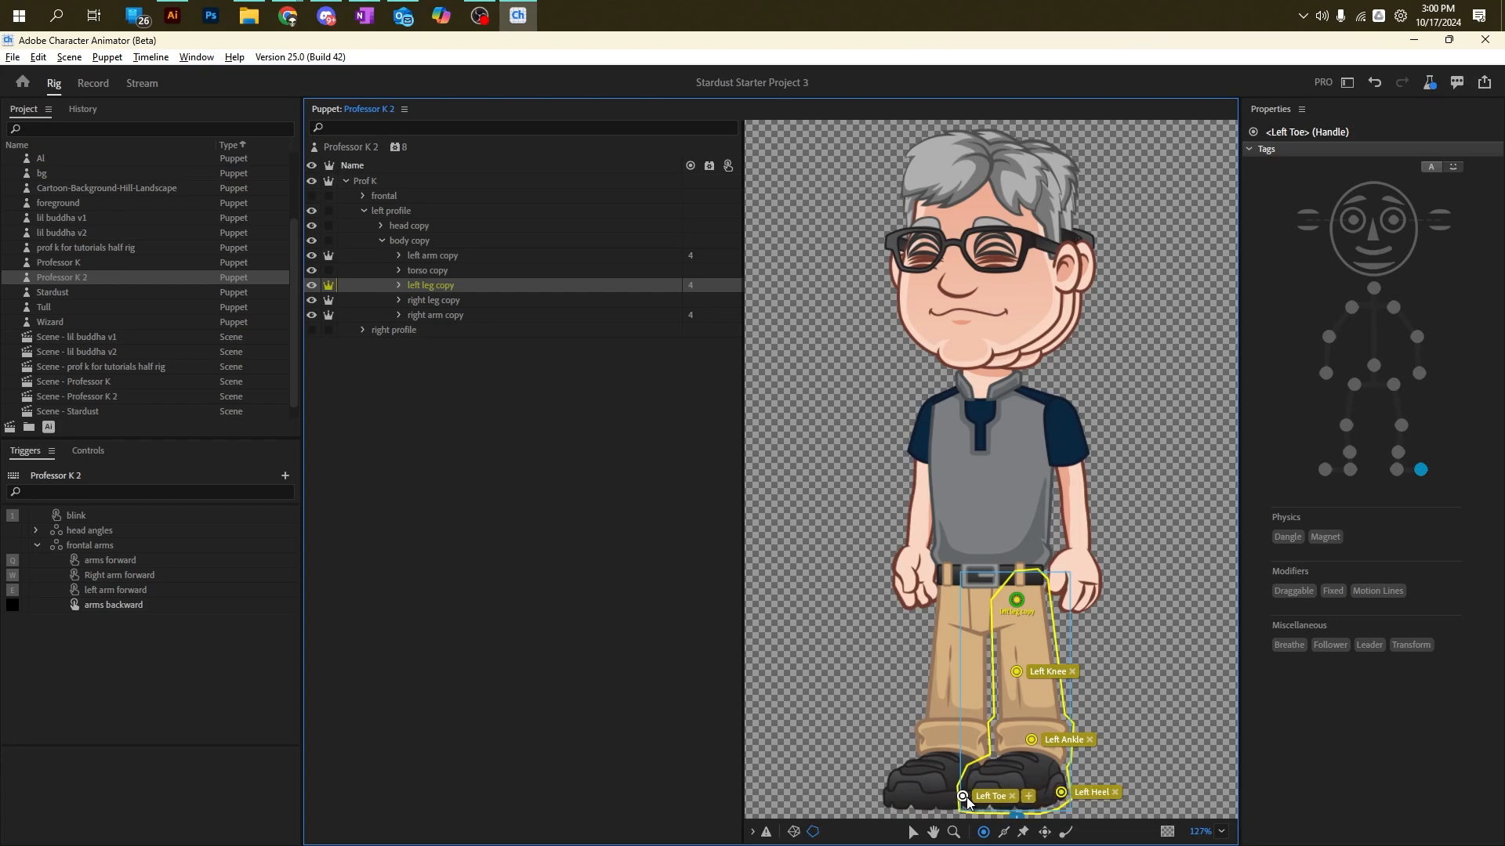
# Step: Draw sticks along the shin and thigh of the left profile's left leg
pyautogui.click(1003, 832)
pyautogui.click(1033, 730)
pyautogui.moveTo(1017, 683); pyautogui.dragTo(1016, 679)
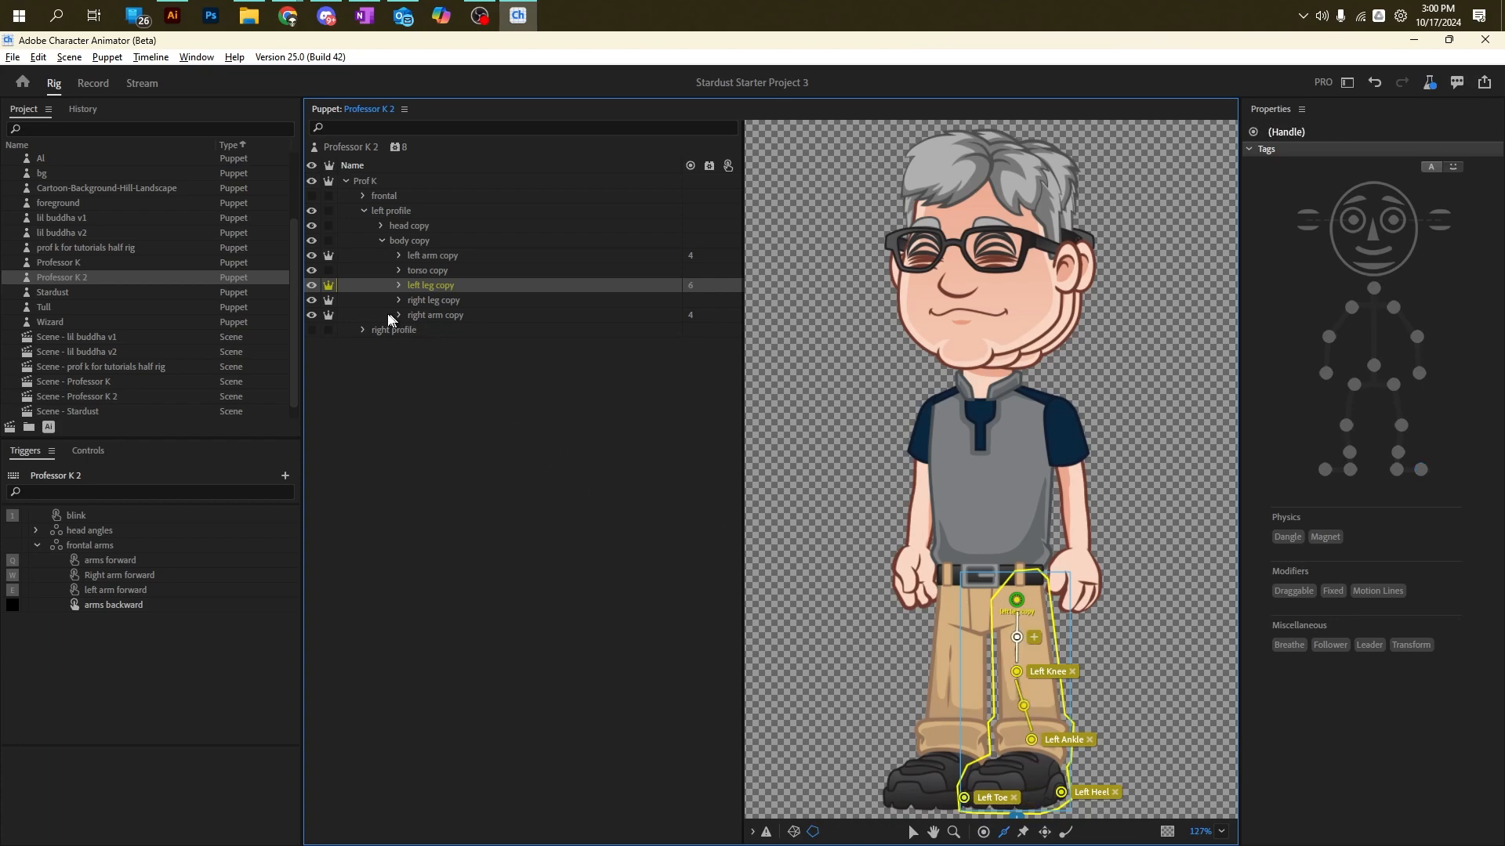
# Step: Show the right profile instead of the left profile and move the left leg copy 2 origin handle to the hip
pyautogui.click(363, 329)
pyautogui.click(440, 319)
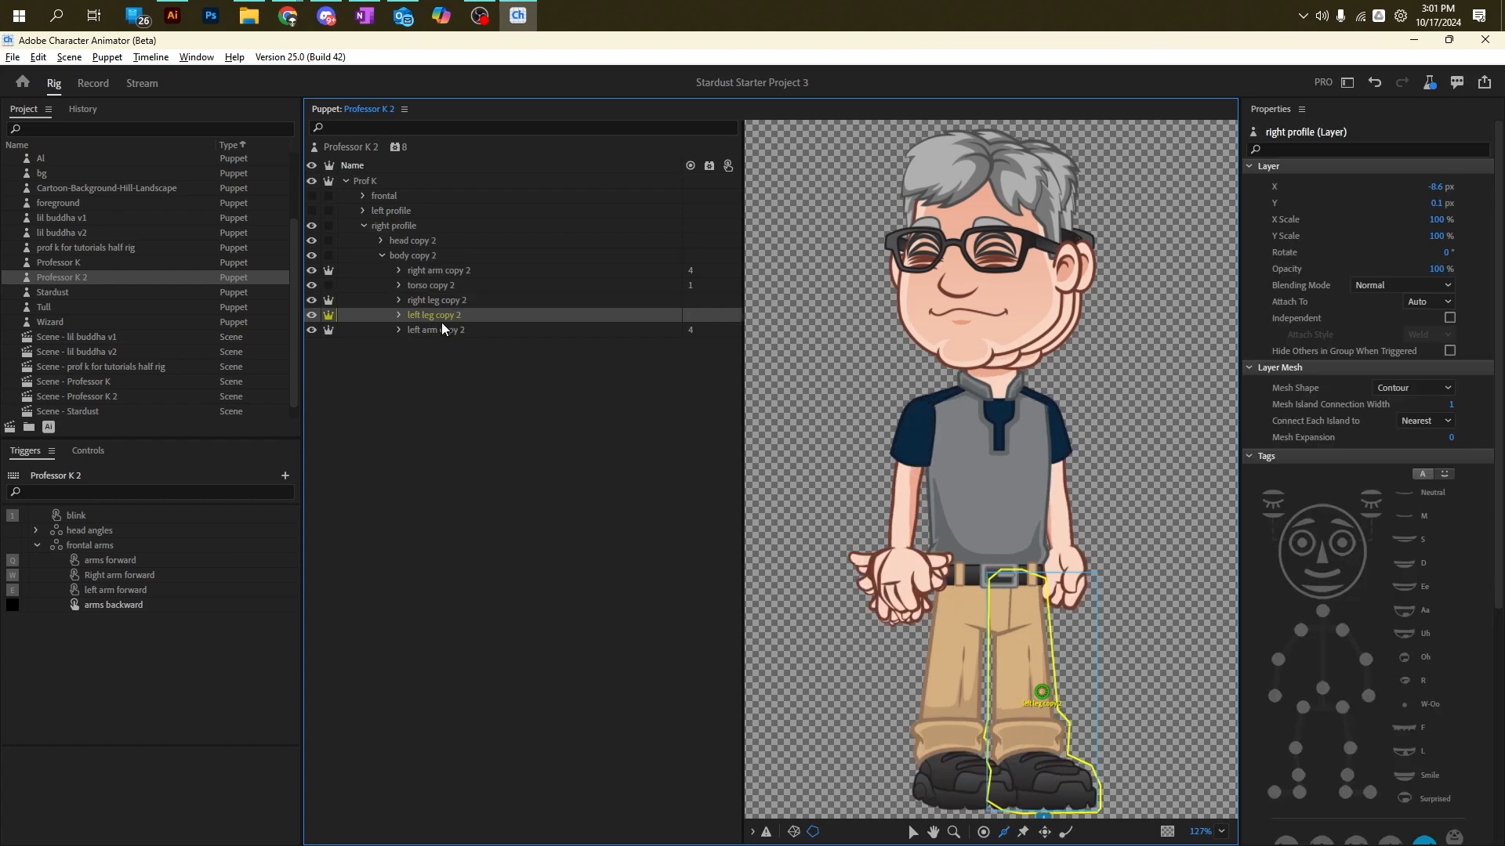
pyautogui.moveTo(1043, 690); pyautogui.dragTo(1016, 600)
# Step: Add handles to the right profile's left leg copy 2, tagged Left Knee, Left Ankle, Left Toe and Left Heel
pyautogui.click(984, 832)
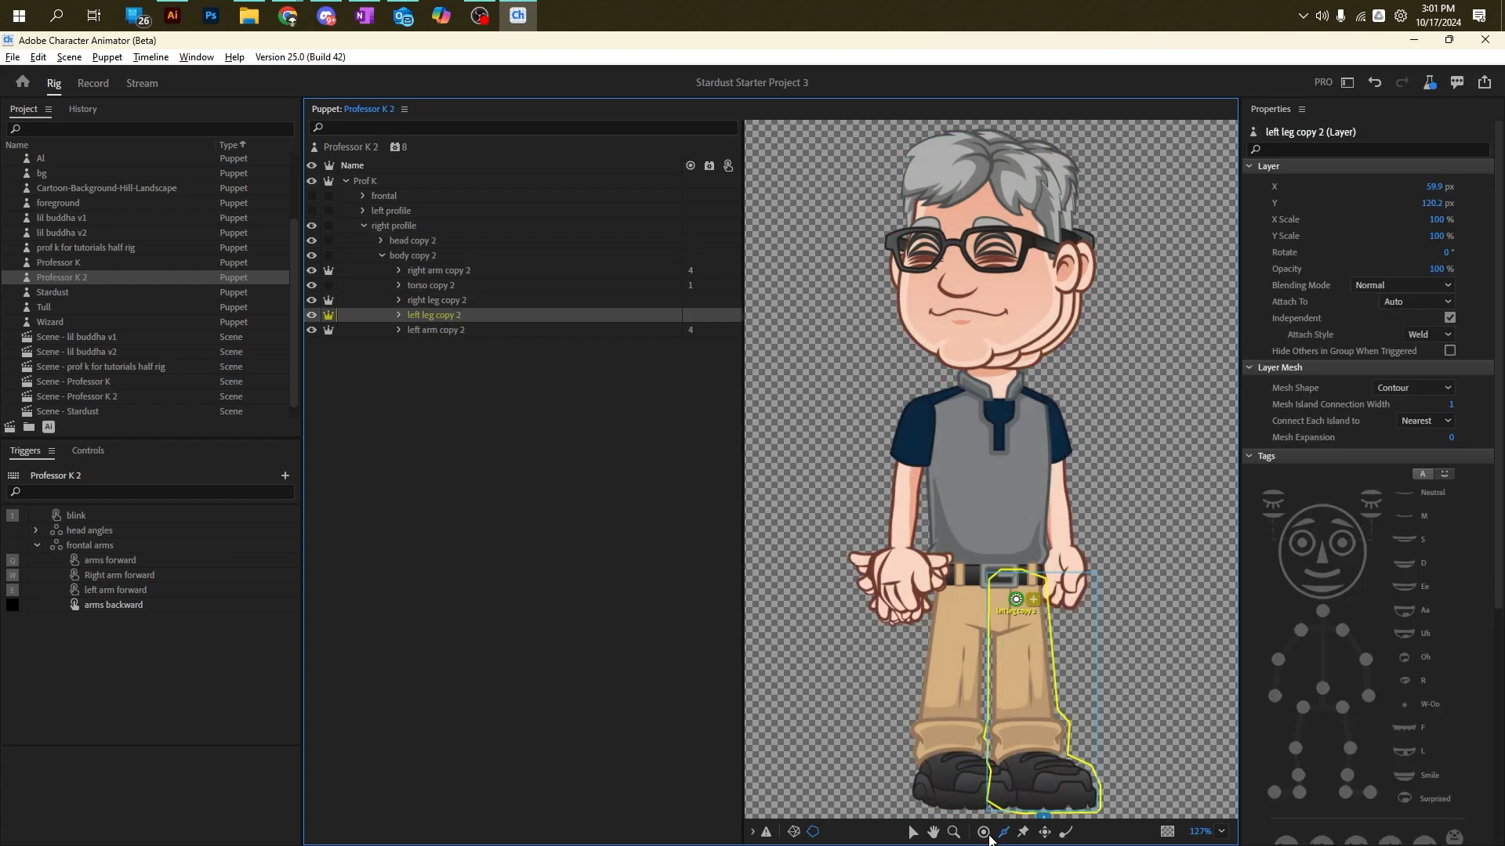
pyautogui.moveTo(1401, 426); pyautogui.dragTo(1028, 668)
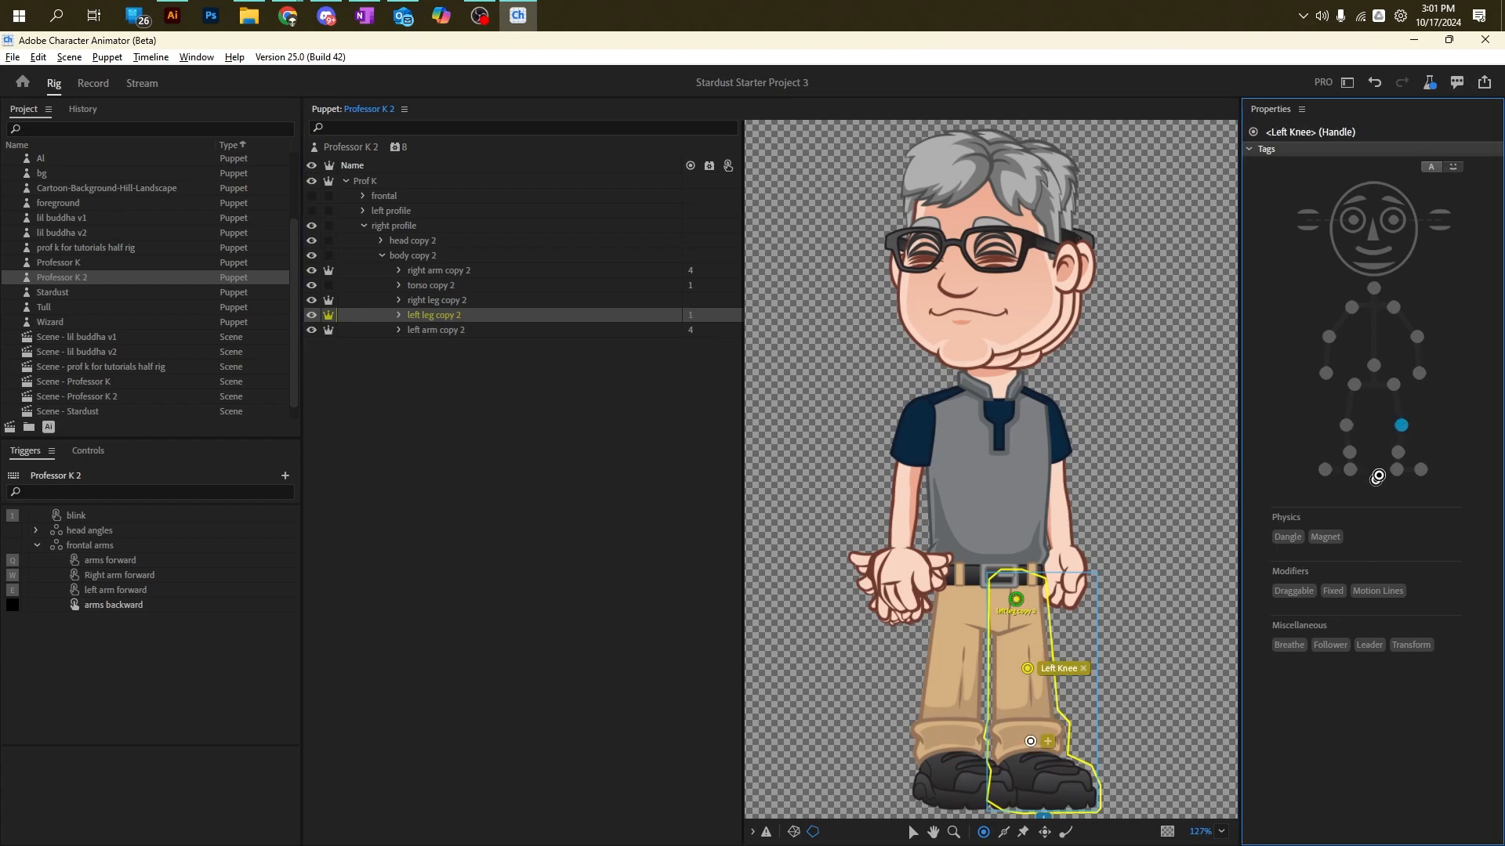
pyautogui.moveTo(1398, 452); pyautogui.dragTo(1031, 741)
pyautogui.click(1093, 798)
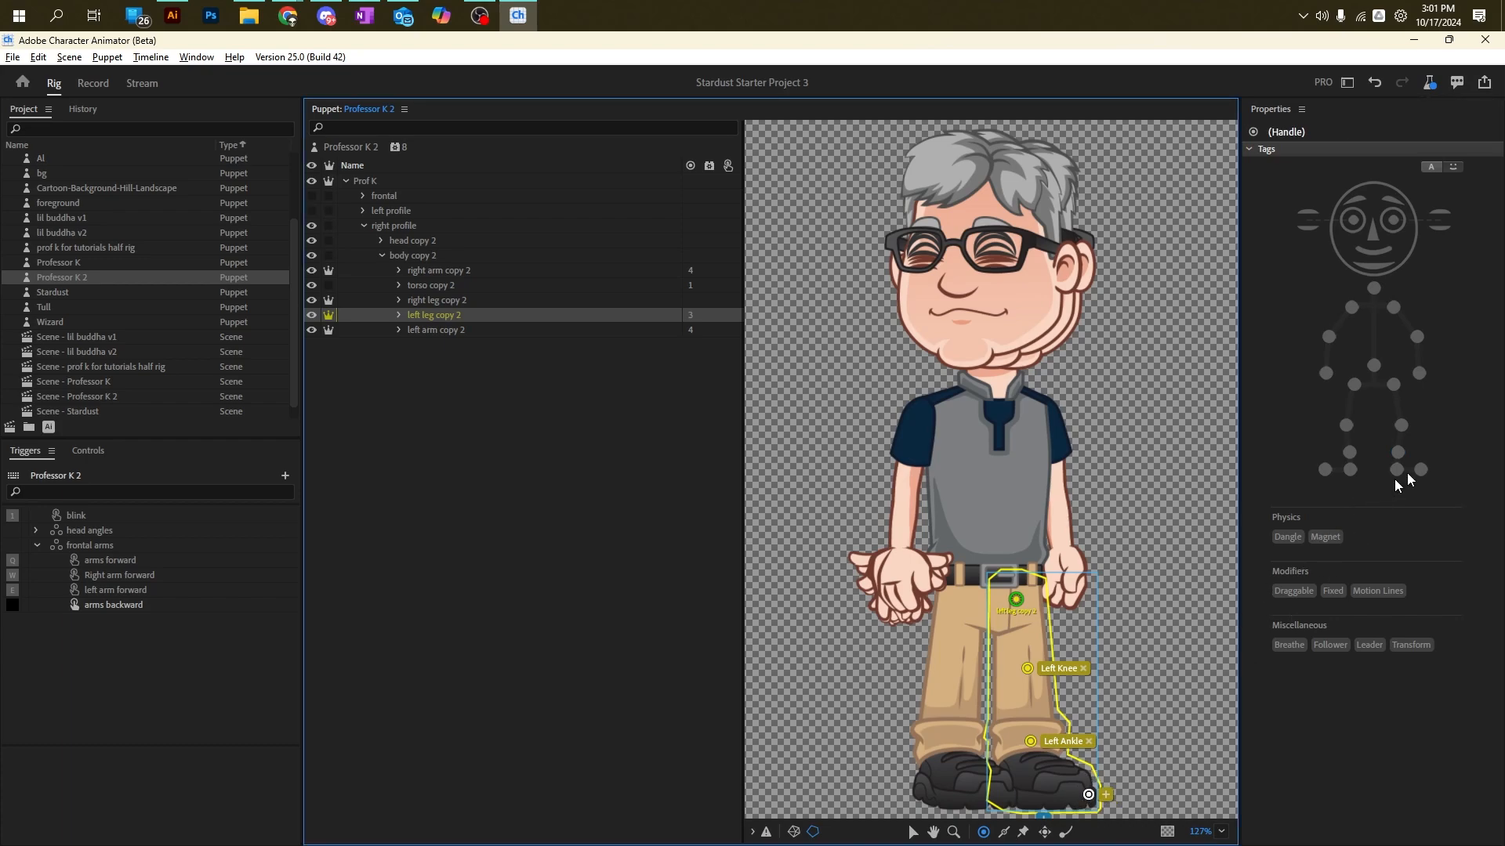
pyautogui.click(1423, 467)
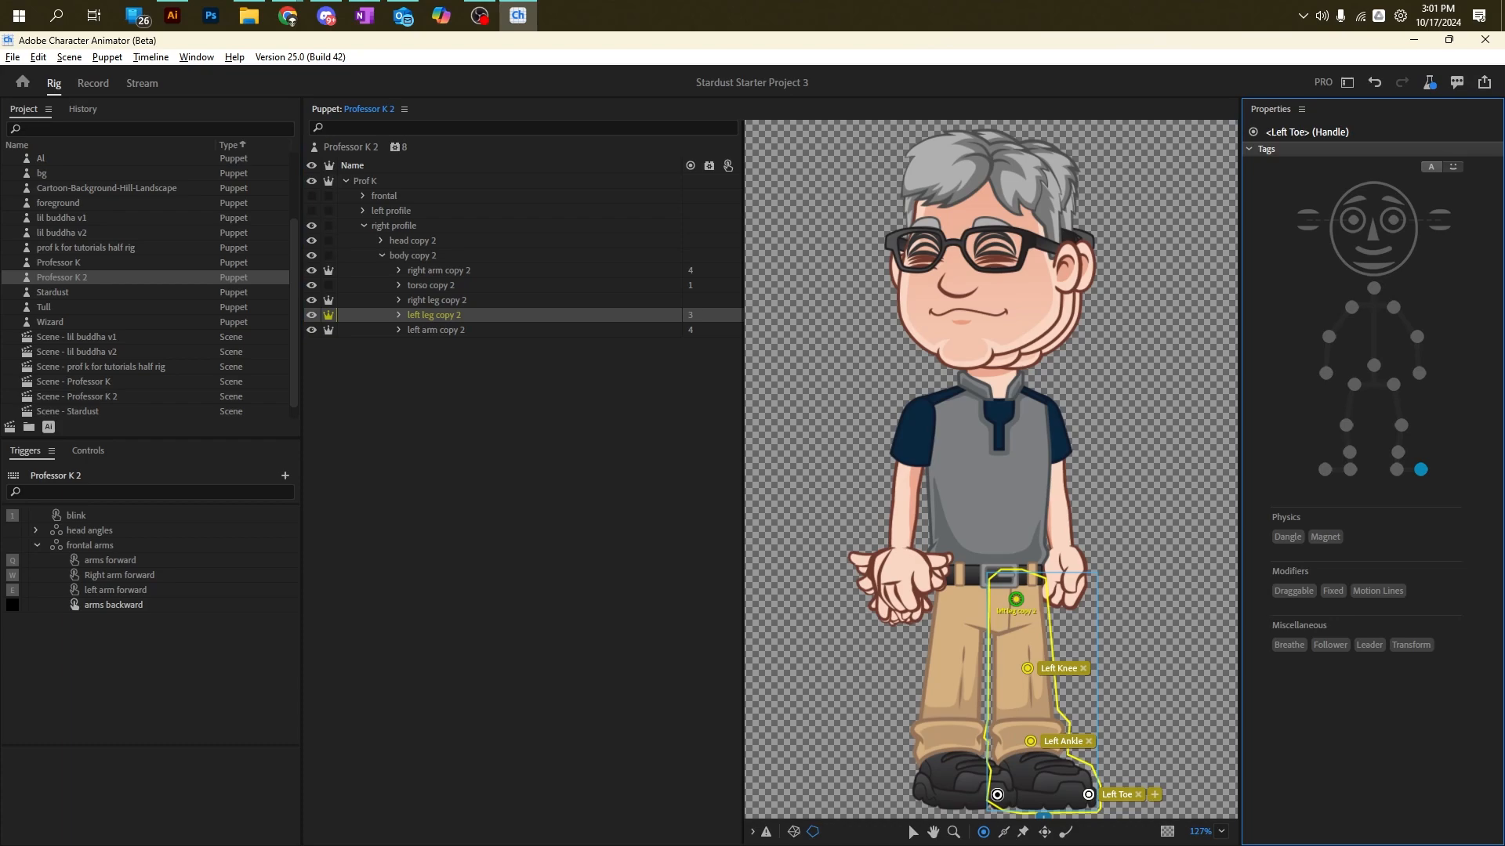
pyautogui.click(1396, 470)
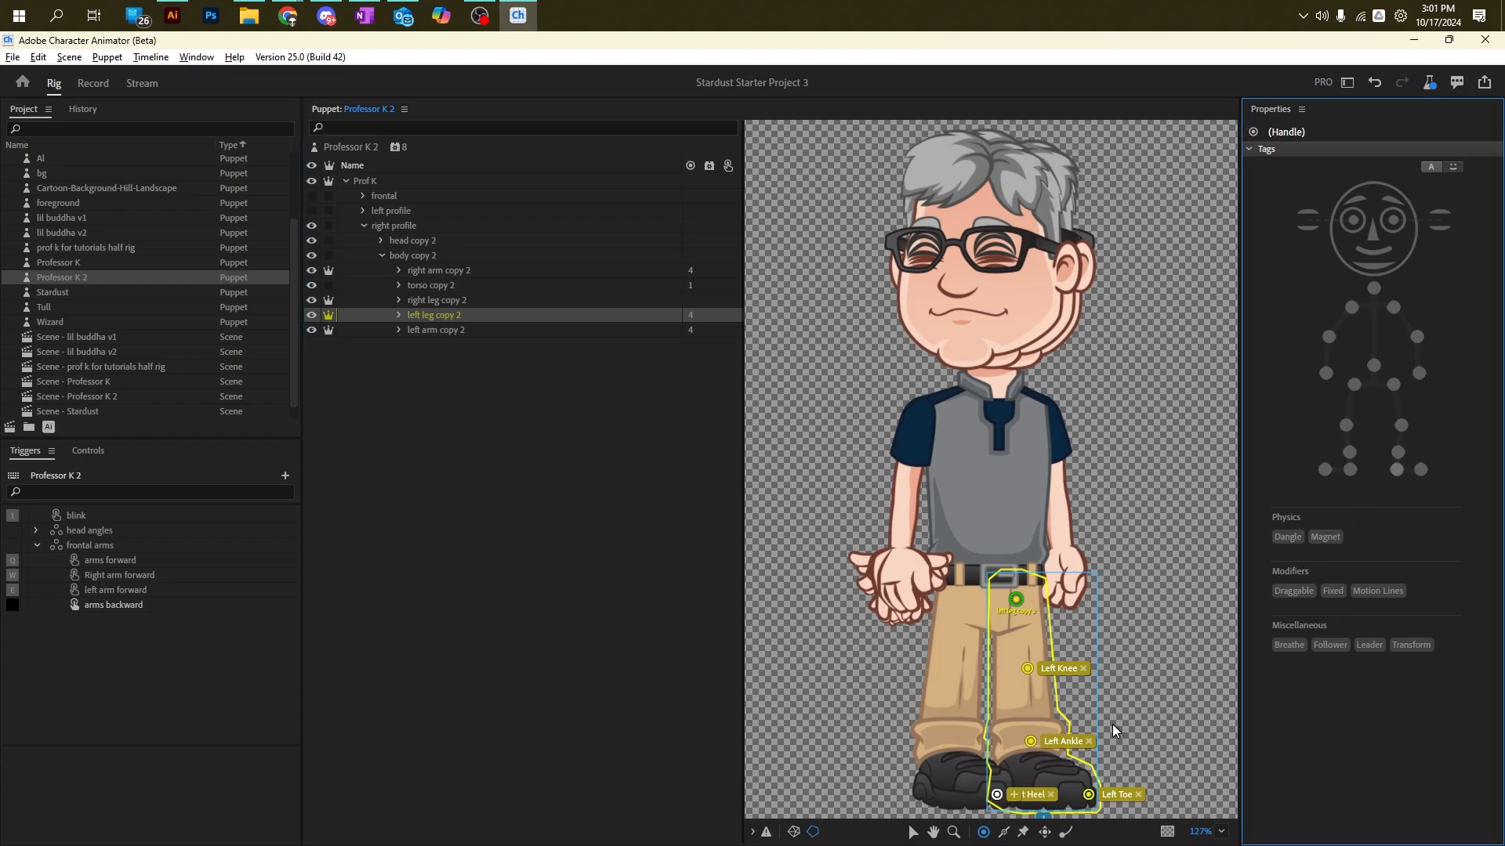
# Step: Draw sticks along the shin and thigh of the right profile's left leg and collapse the right profile group
pyautogui.click(1003, 840)
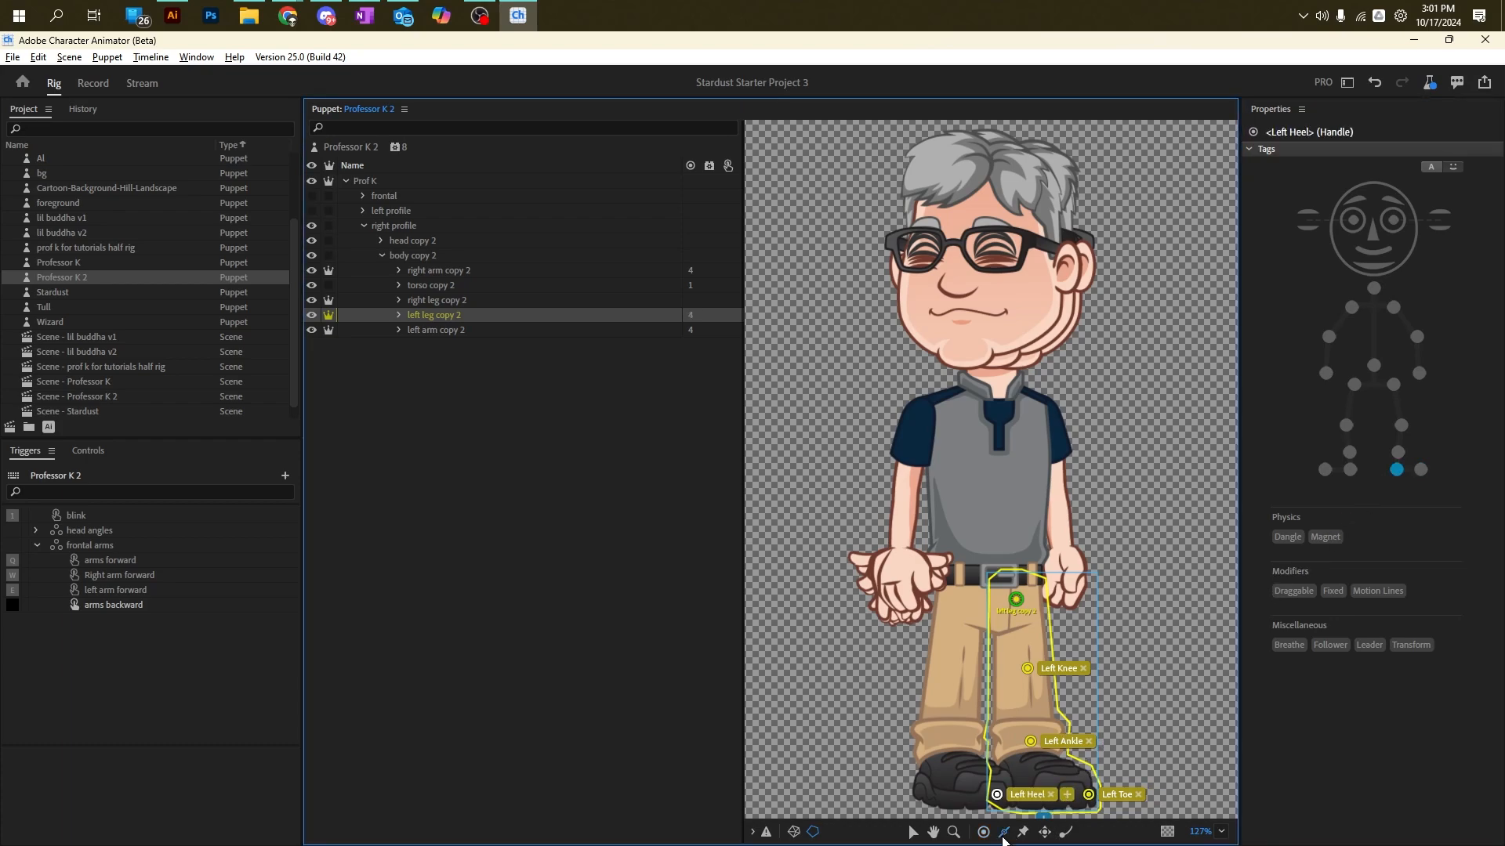
pyautogui.moveTo(1028, 730); pyautogui.dragTo(1027, 680)
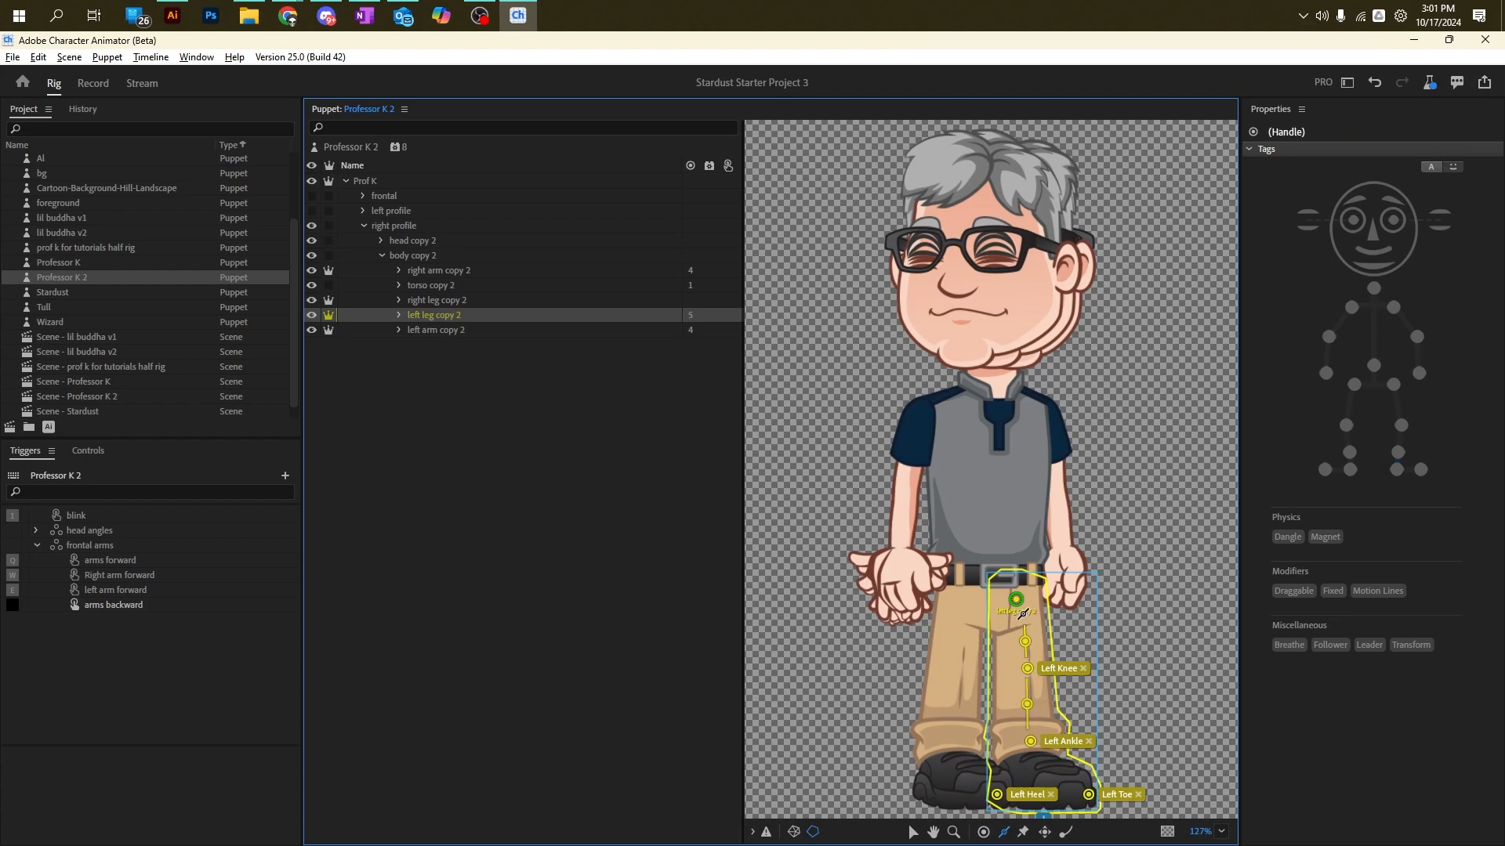
pyautogui.moveTo(1023, 613); pyautogui.dragTo(1018, 612)
pyautogui.click(381, 255)
pyautogui.click(364, 226)
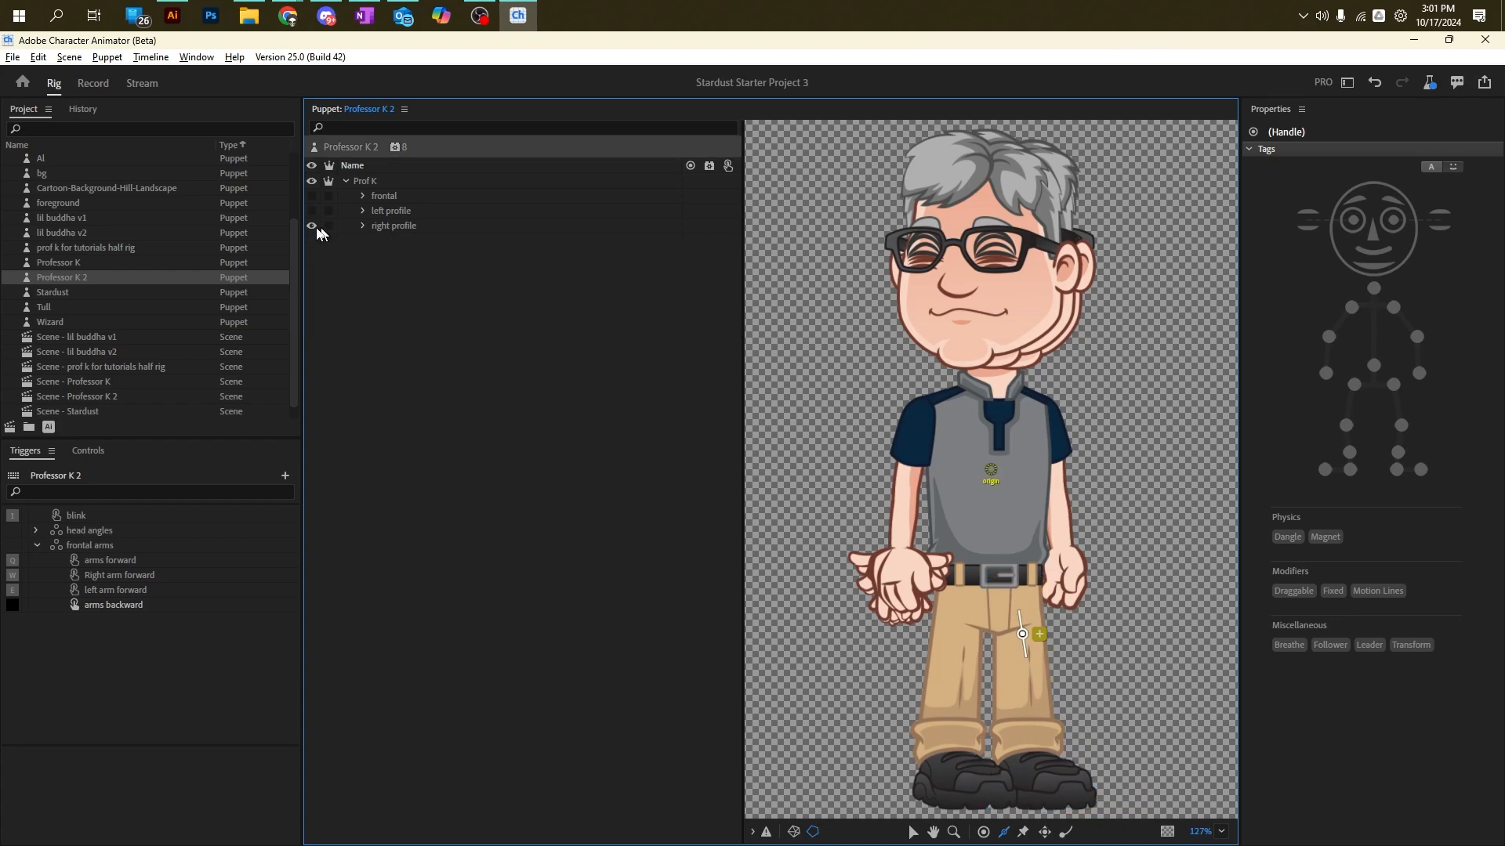
# Step: Expand the right profile's body again and move the right leg copy 2 origin handle to the hip
pyautogui.click(363, 226)
pyautogui.click(381, 255)
pyautogui.click(437, 301)
pyautogui.moveTo(963, 606); pyautogui.dragTo(963, 600)
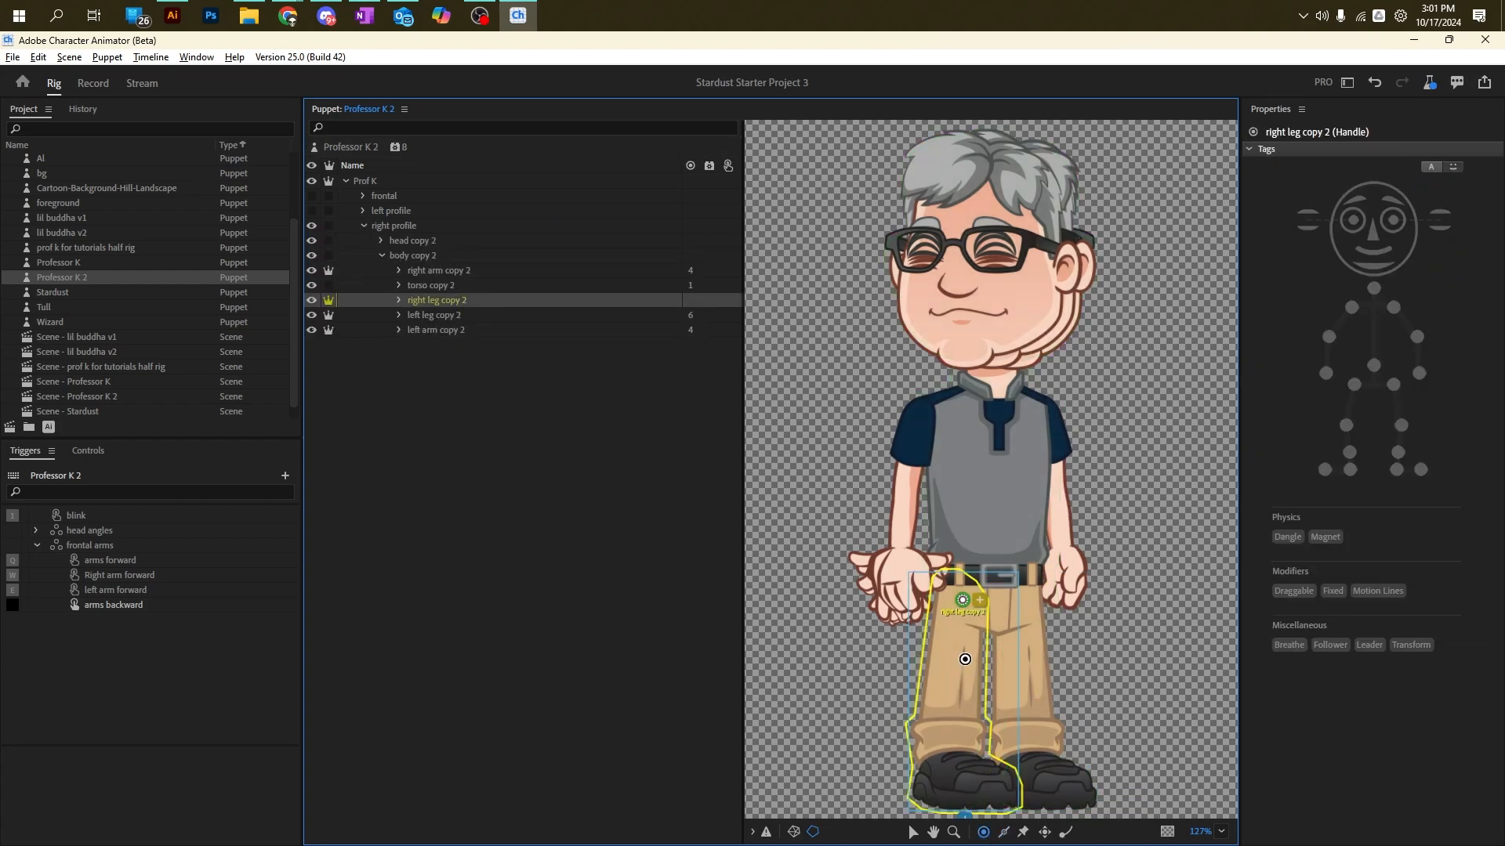
# Step: Add handles to the right profile's right leg, tagged Right Knee, Right Ankle, Right Heel and Right Toe
pyautogui.click(961, 675)
pyautogui.click(1346, 426)
pyautogui.click(953, 743)
pyautogui.click(1350, 470)
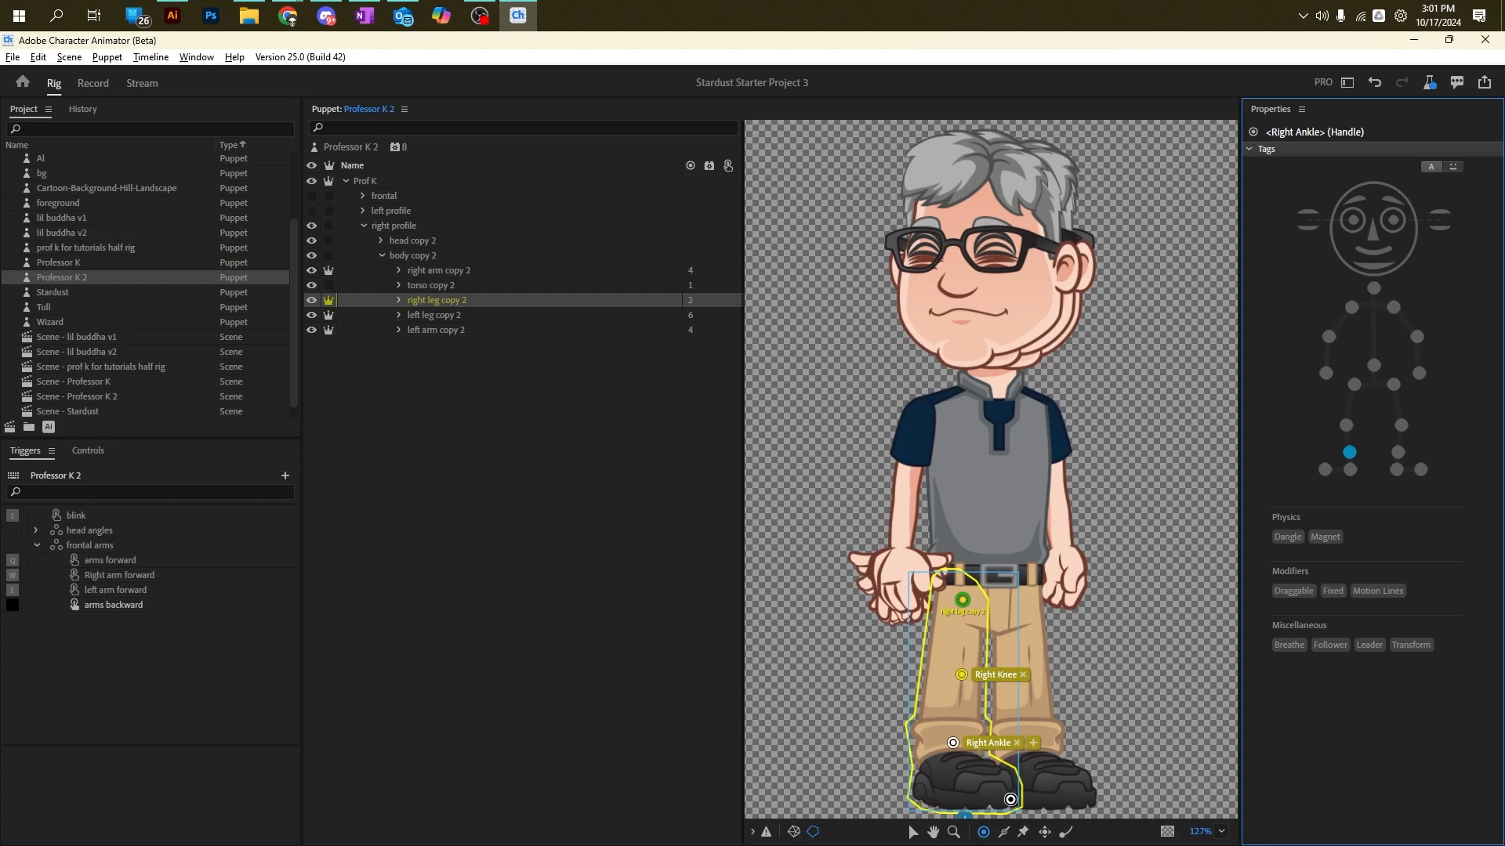
# Step: Draw sticks along the shin and thigh of the right profile's right leg
pyautogui.click(1003, 832)
pyautogui.moveTo(952, 733); pyautogui.dragTo(961, 686)
pyautogui.moveTo(963, 664); pyautogui.dragTo(963, 613)
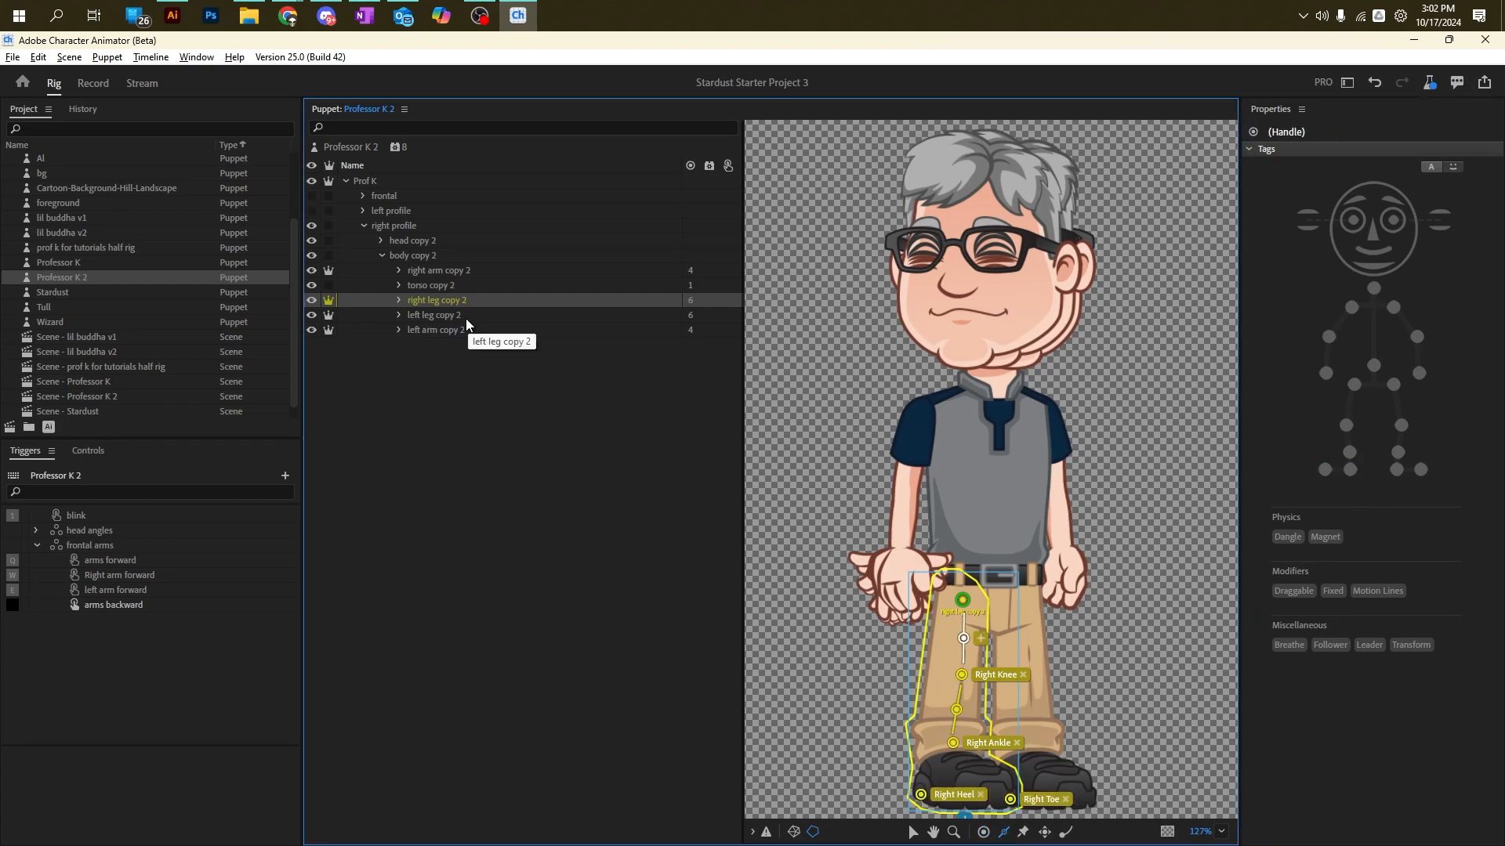
# Step: Show the left profile instead of the right profile and place the right leg copy's origin handle at the hip
pyautogui.click(363, 225)
pyautogui.click(312, 226)
pyautogui.click(312, 211)
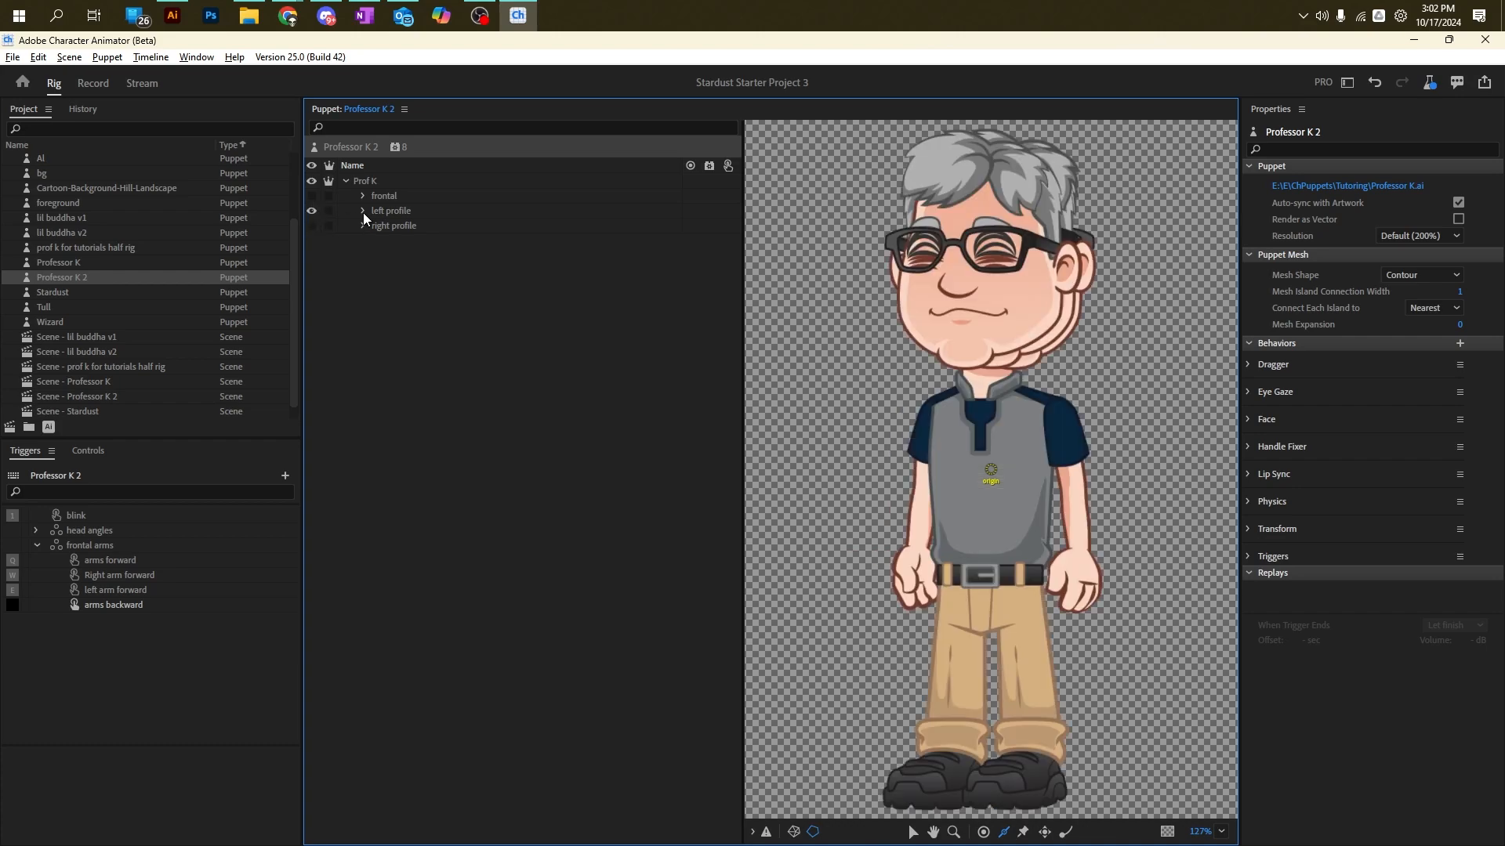
pyautogui.click(363, 211)
pyautogui.click(381, 241)
pyautogui.click(433, 300)
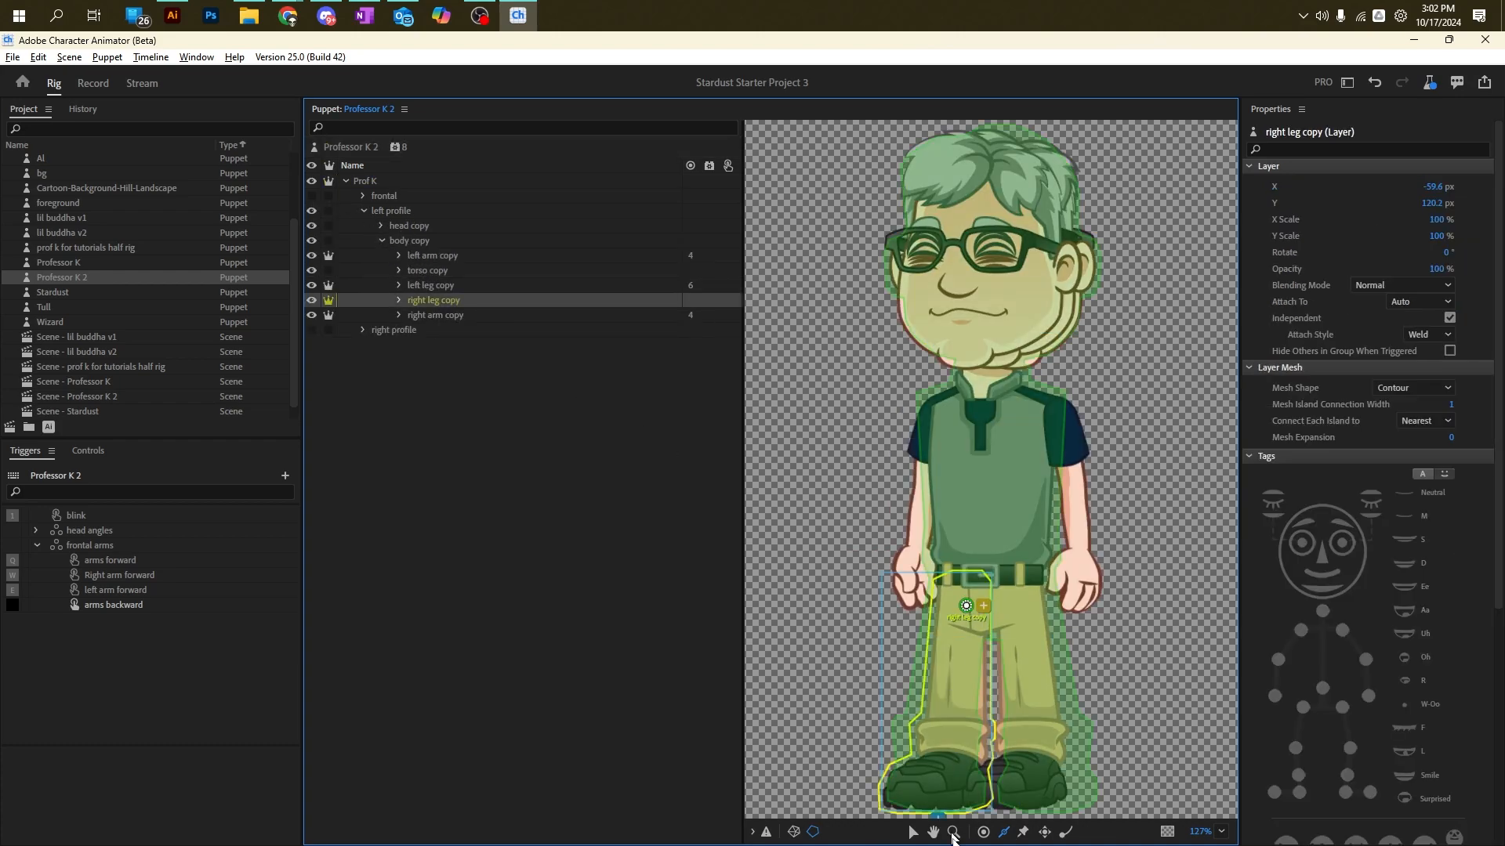
# Step: Add handles at the knee and ankle of the left profile's right leg, tagged Right Knee and Right Ankle
pyautogui.click(984, 832)
pyautogui.click(949, 670)
pyautogui.click(1346, 425)
pyautogui.click(951, 742)
pyautogui.click(1348, 452)
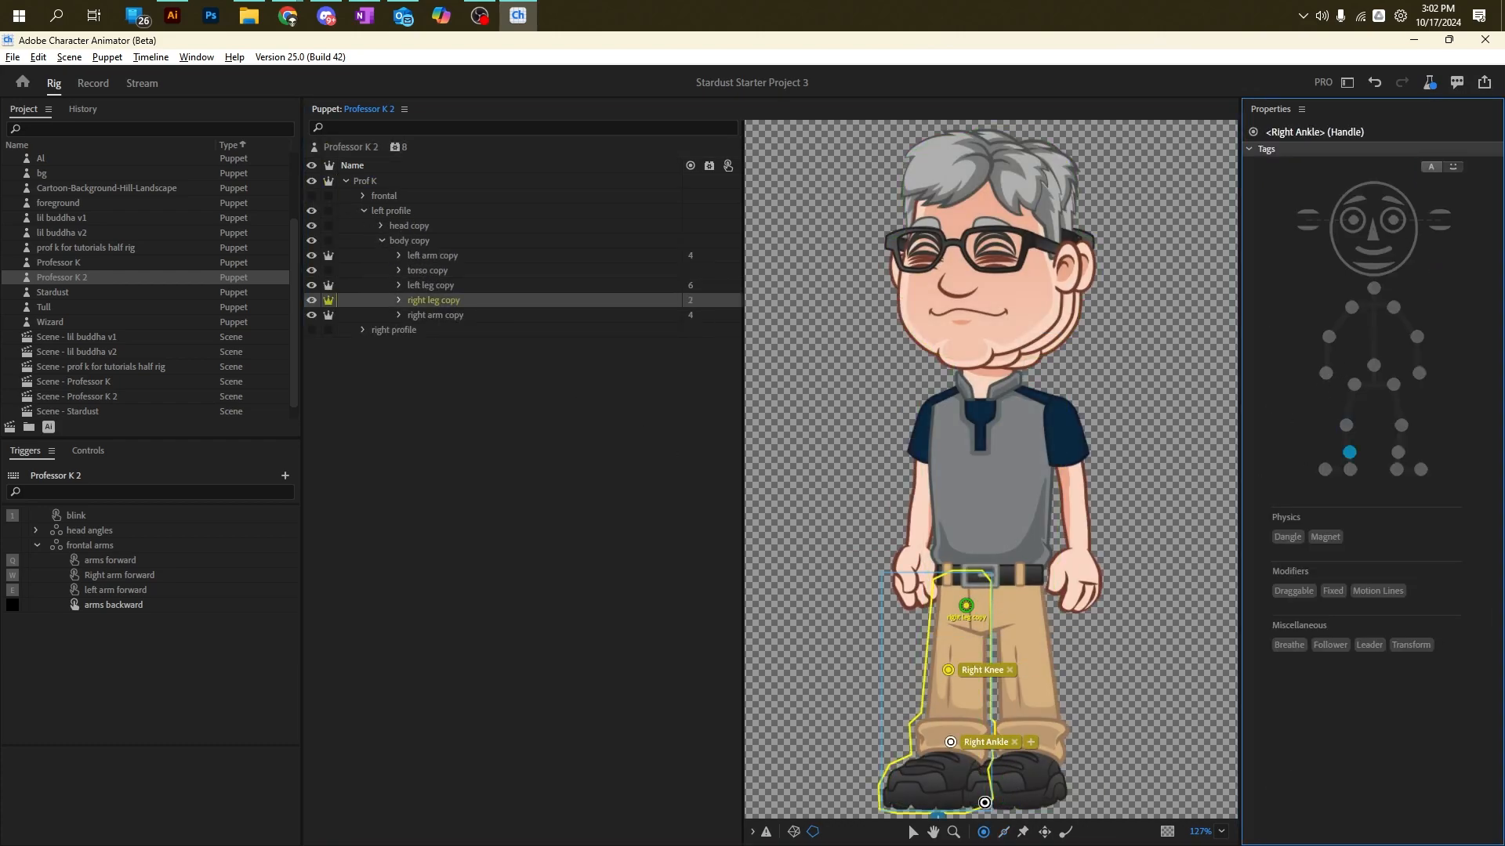
# Step: Add Right Heel and Right Toe handles to the left profile's right shoe and draw sticks along the shin and thigh
pyautogui.click(981, 796)
pyautogui.click(1350, 469)
pyautogui.click(891, 799)
pyautogui.click(1325, 469)
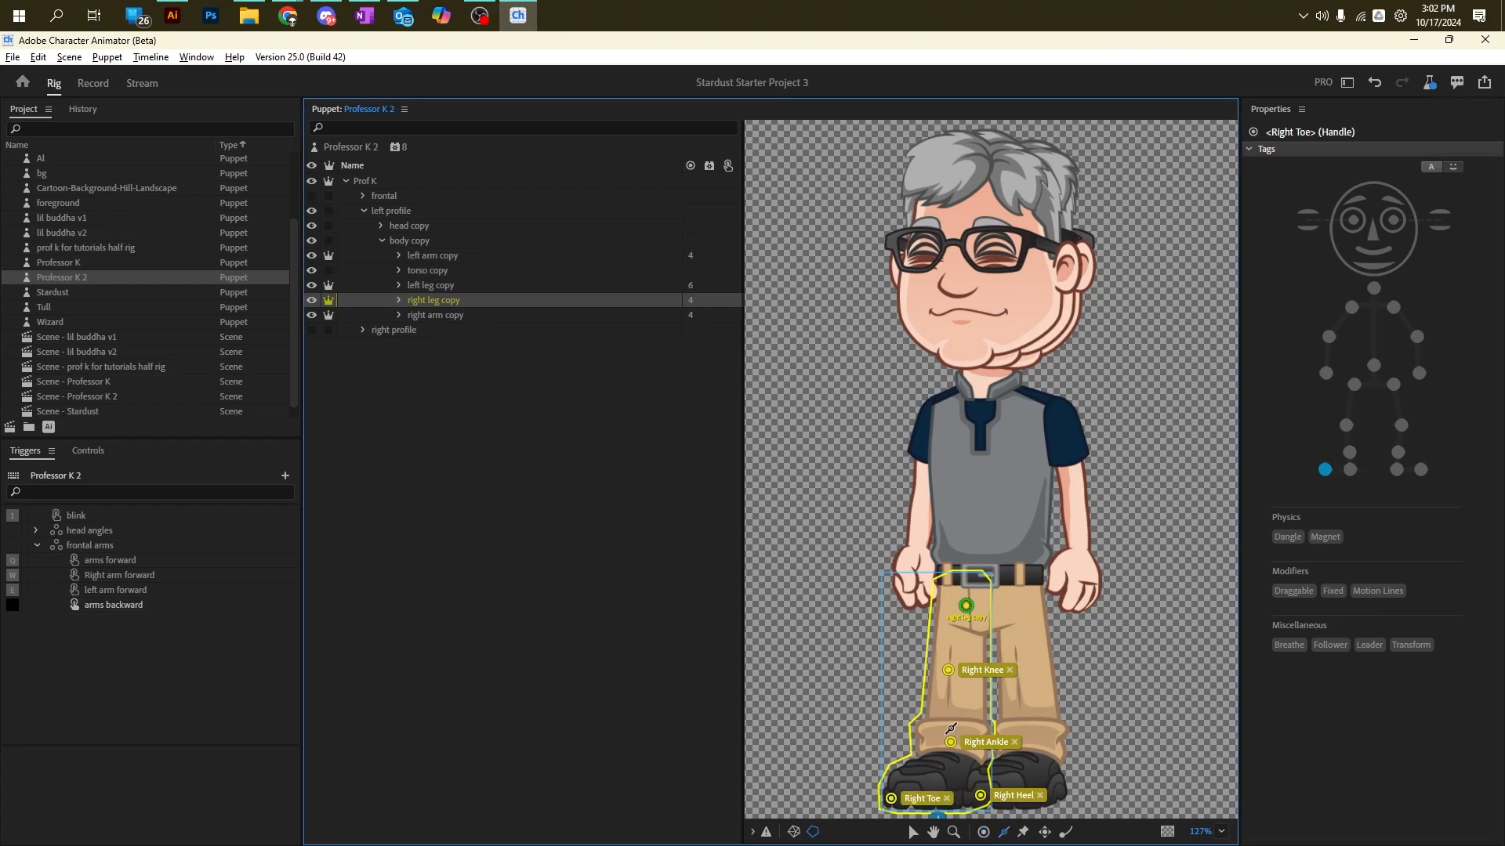
pyautogui.moveTo(951, 728); pyautogui.dragTo(960, 616)
# Step: Inspect the torso layers of the left and right profiles, then collapse both profile groups
pyautogui.click(466, 274)
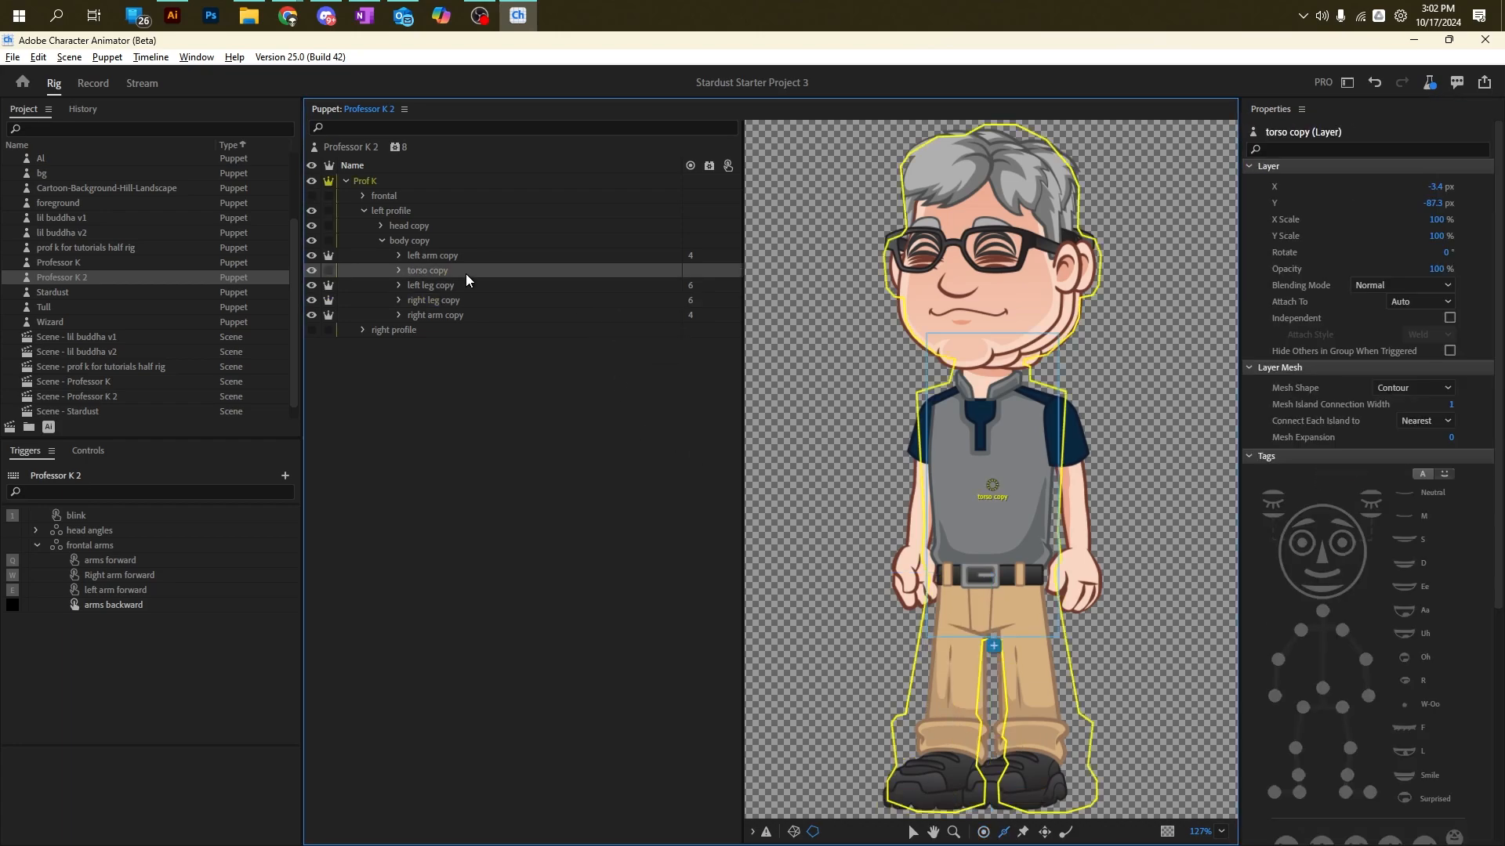
pyautogui.click(382, 241)
pyautogui.click(362, 255)
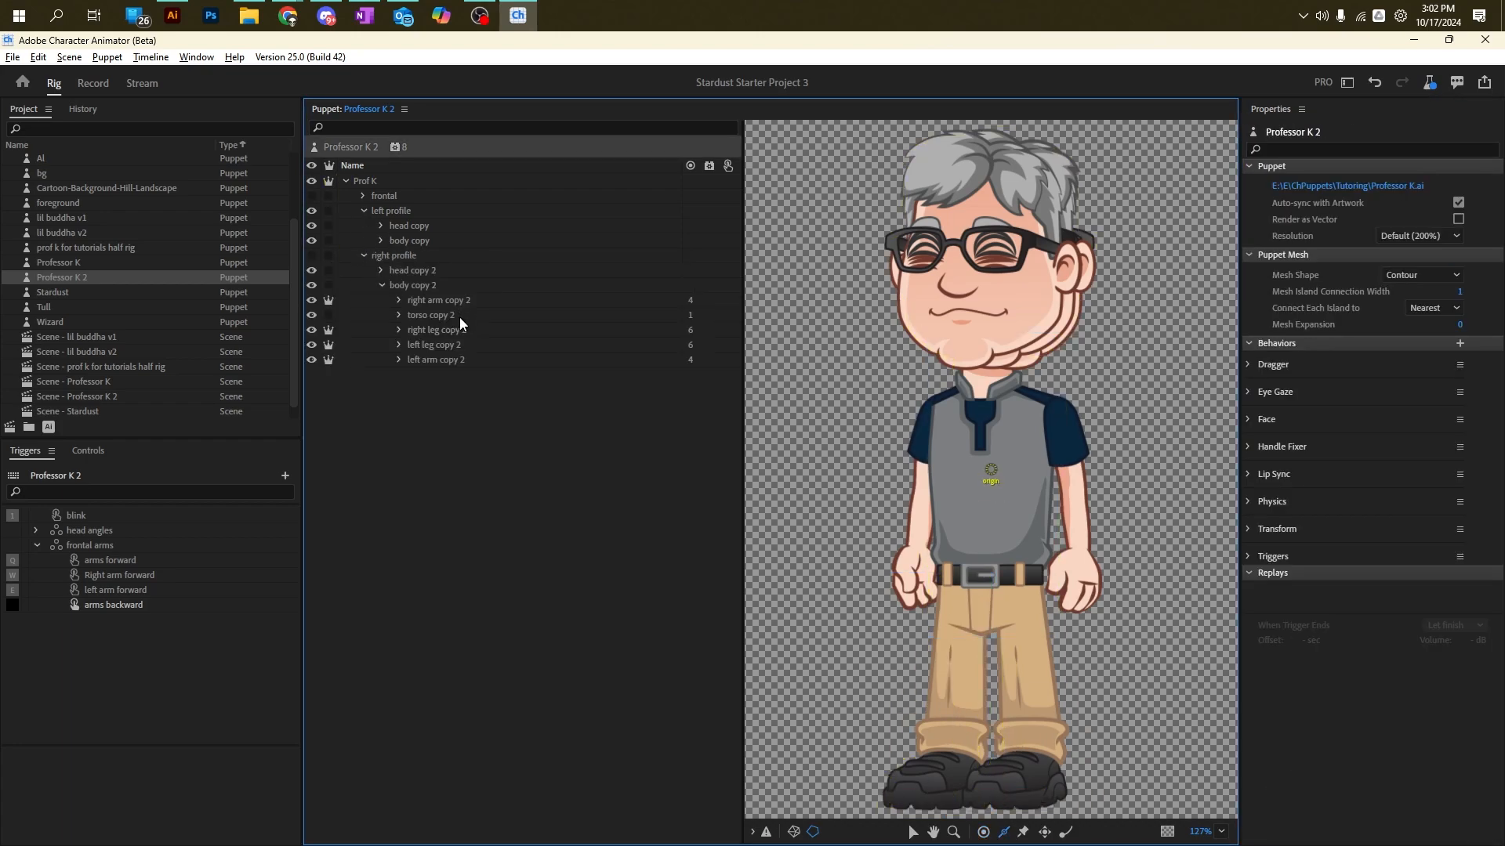
pyautogui.click(460, 316)
pyautogui.click(381, 285)
pyautogui.click(362, 256)
pyautogui.click(363, 210)
pyautogui.click(363, 196)
pyautogui.click(362, 196)
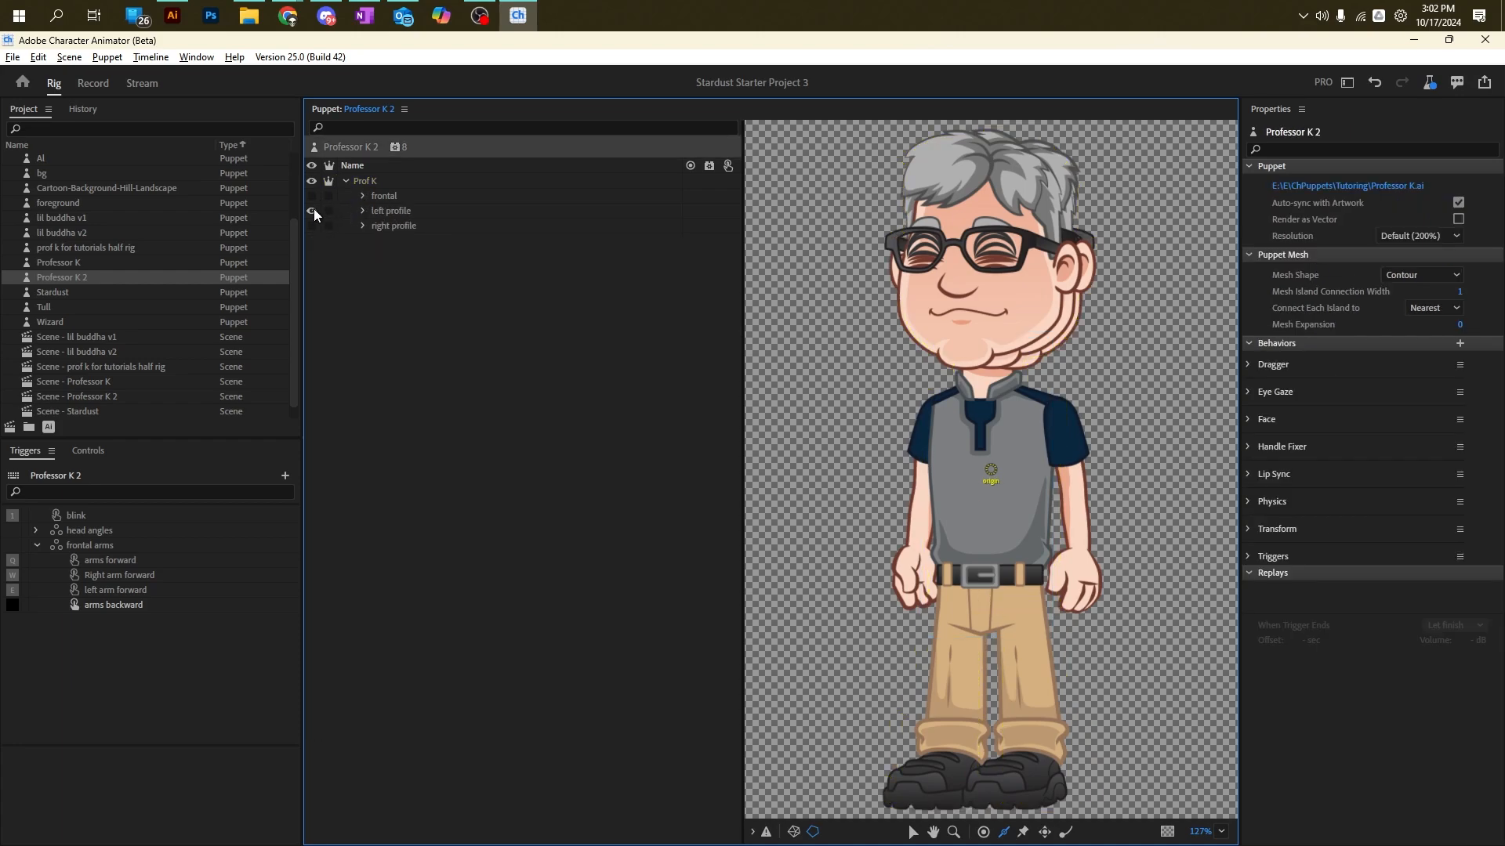
# Step: Expand the entire frontal group, select the rear view's left leg and display the rear view instead of the frontal one
pyautogui.keyDown('alt'); pyautogui.click(363, 196); pyautogui.keyUp('alt')
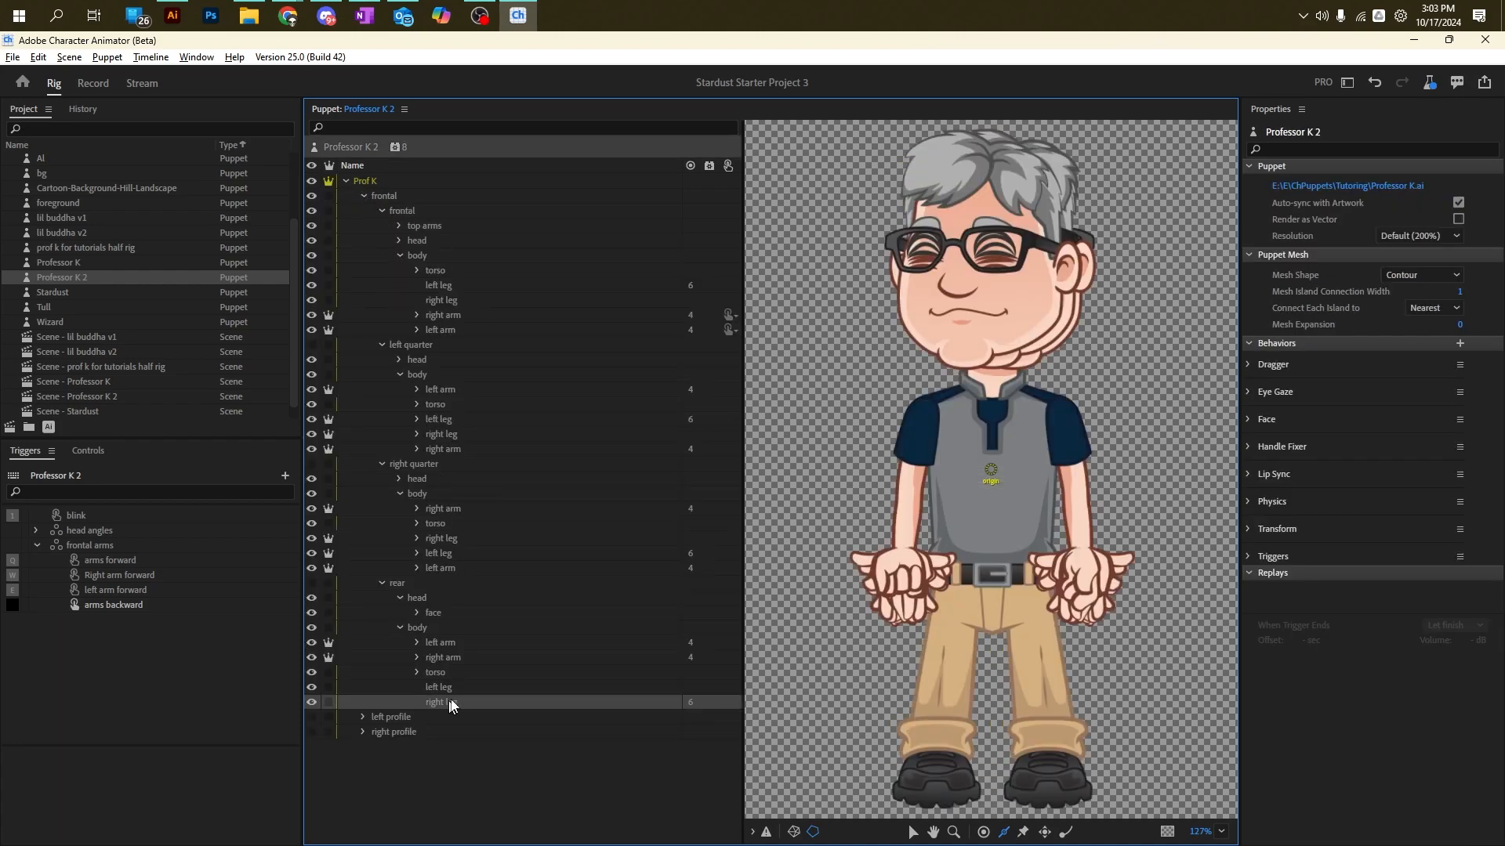
pyautogui.click(443, 689)
pyautogui.click(454, 703)
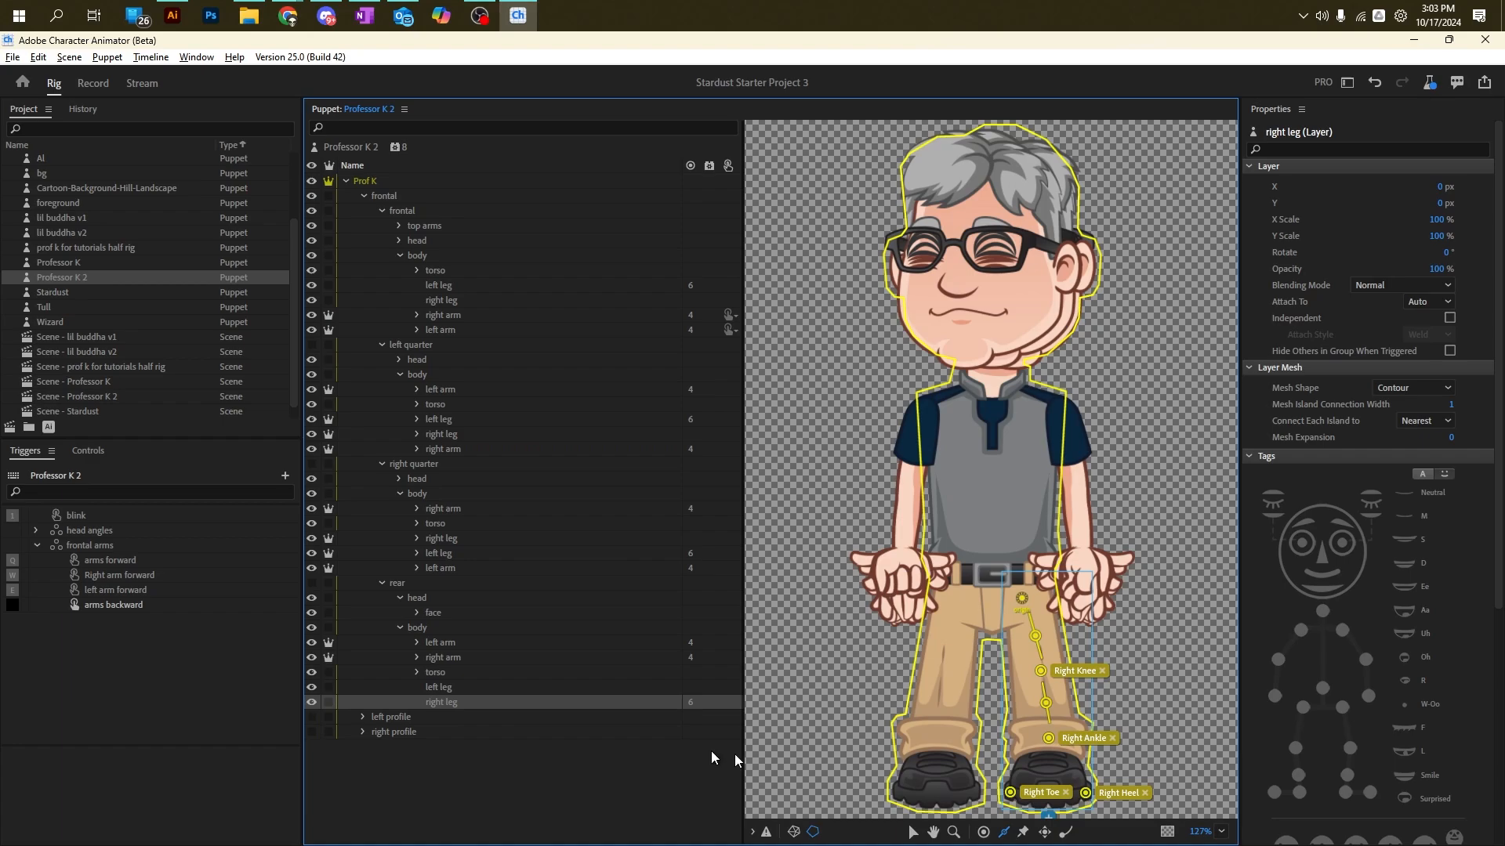
pyautogui.click(436, 690)
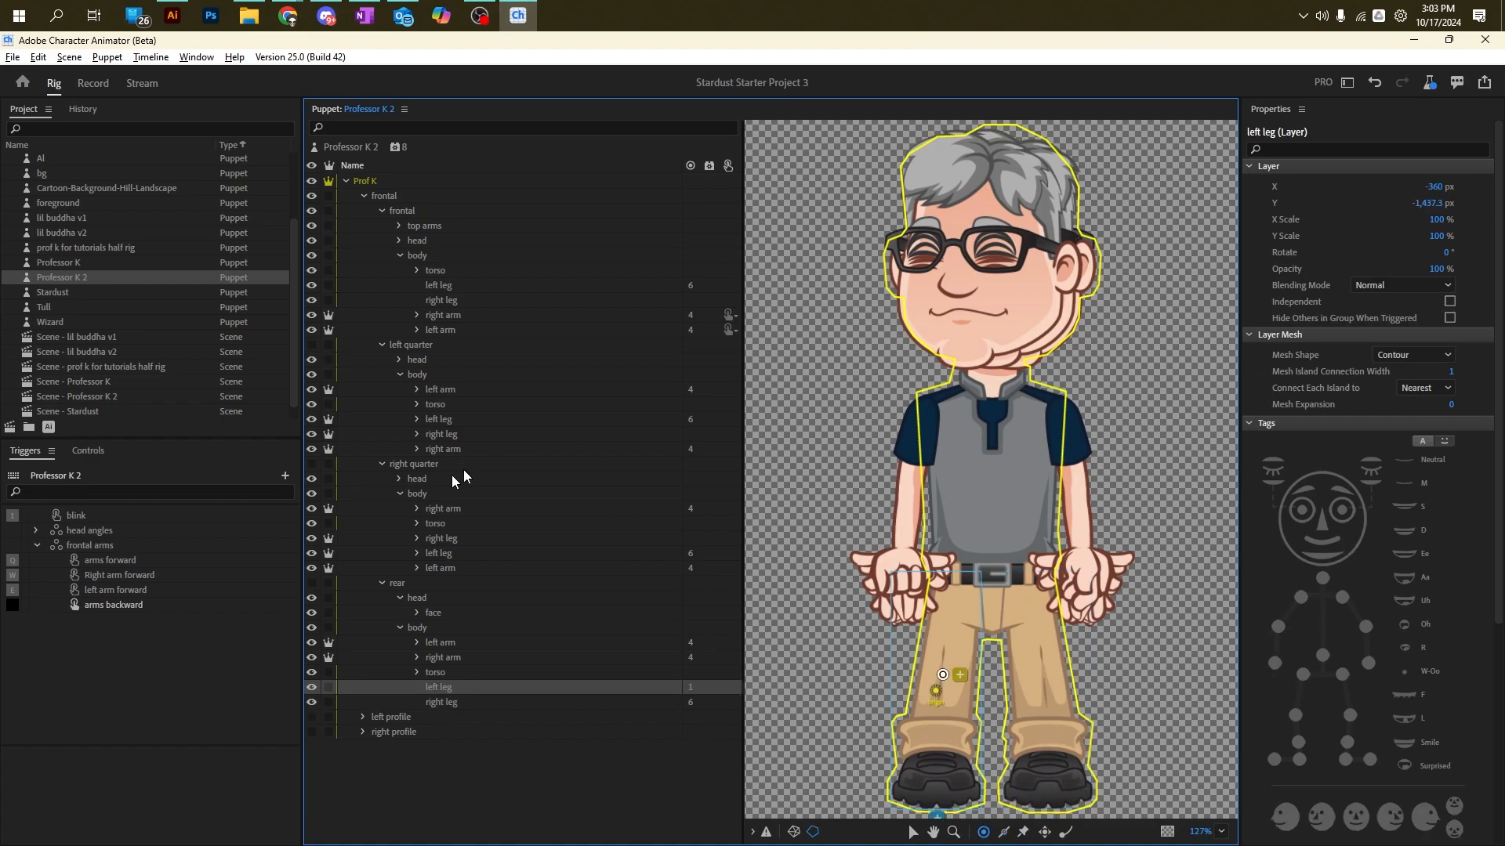
pyautogui.click(311, 211)
# Step: Place the rear left leg's origin handle at the hip and tag its knee and ankle handles Left Knee and Left Ankle
pyautogui.click(1346, 426)
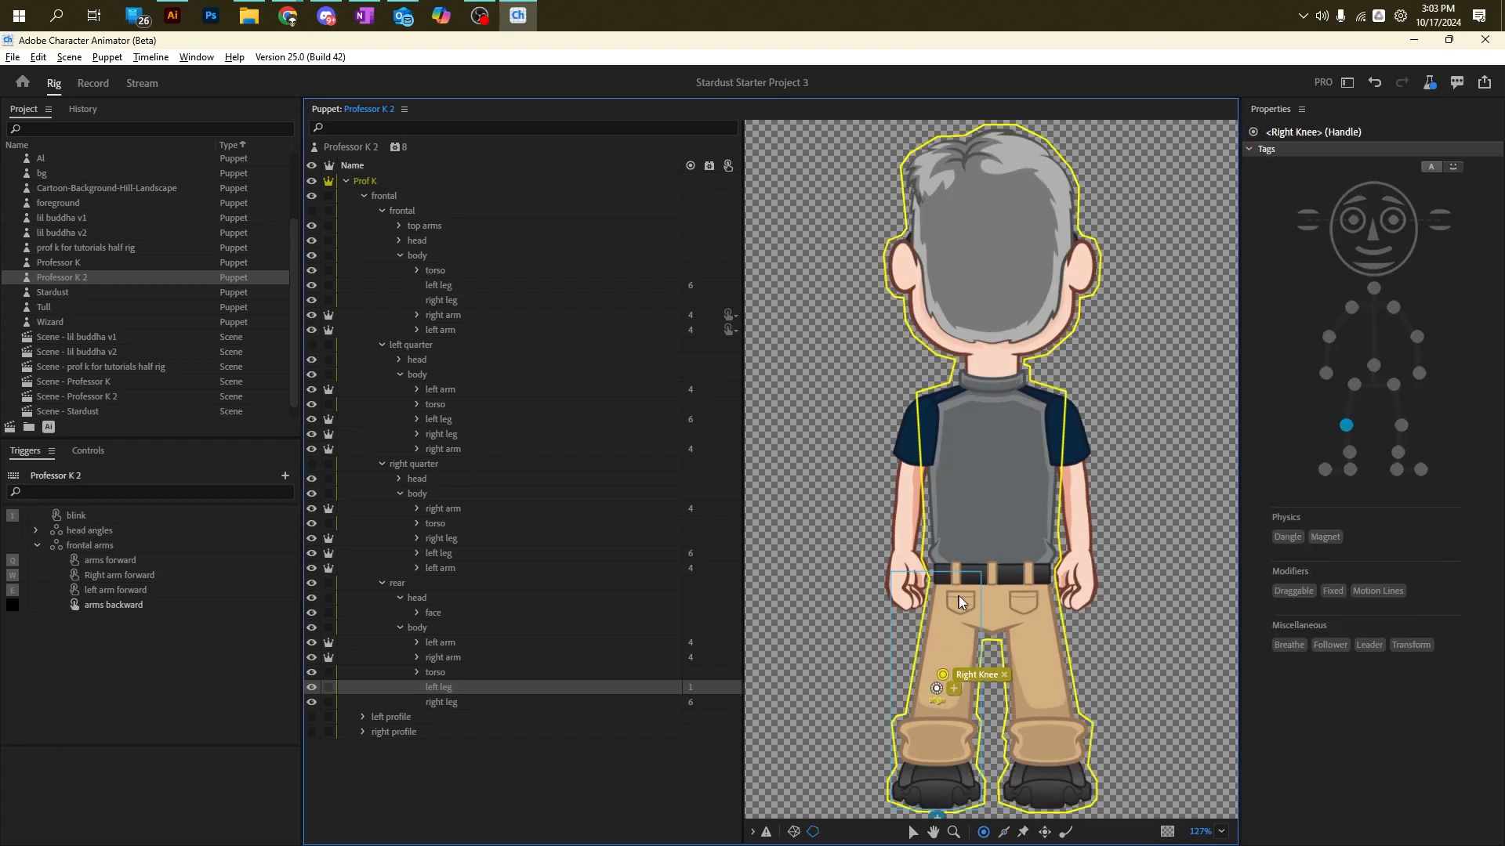
pyautogui.click(1004, 676)
pyautogui.click(1401, 426)
pyautogui.click(939, 751)
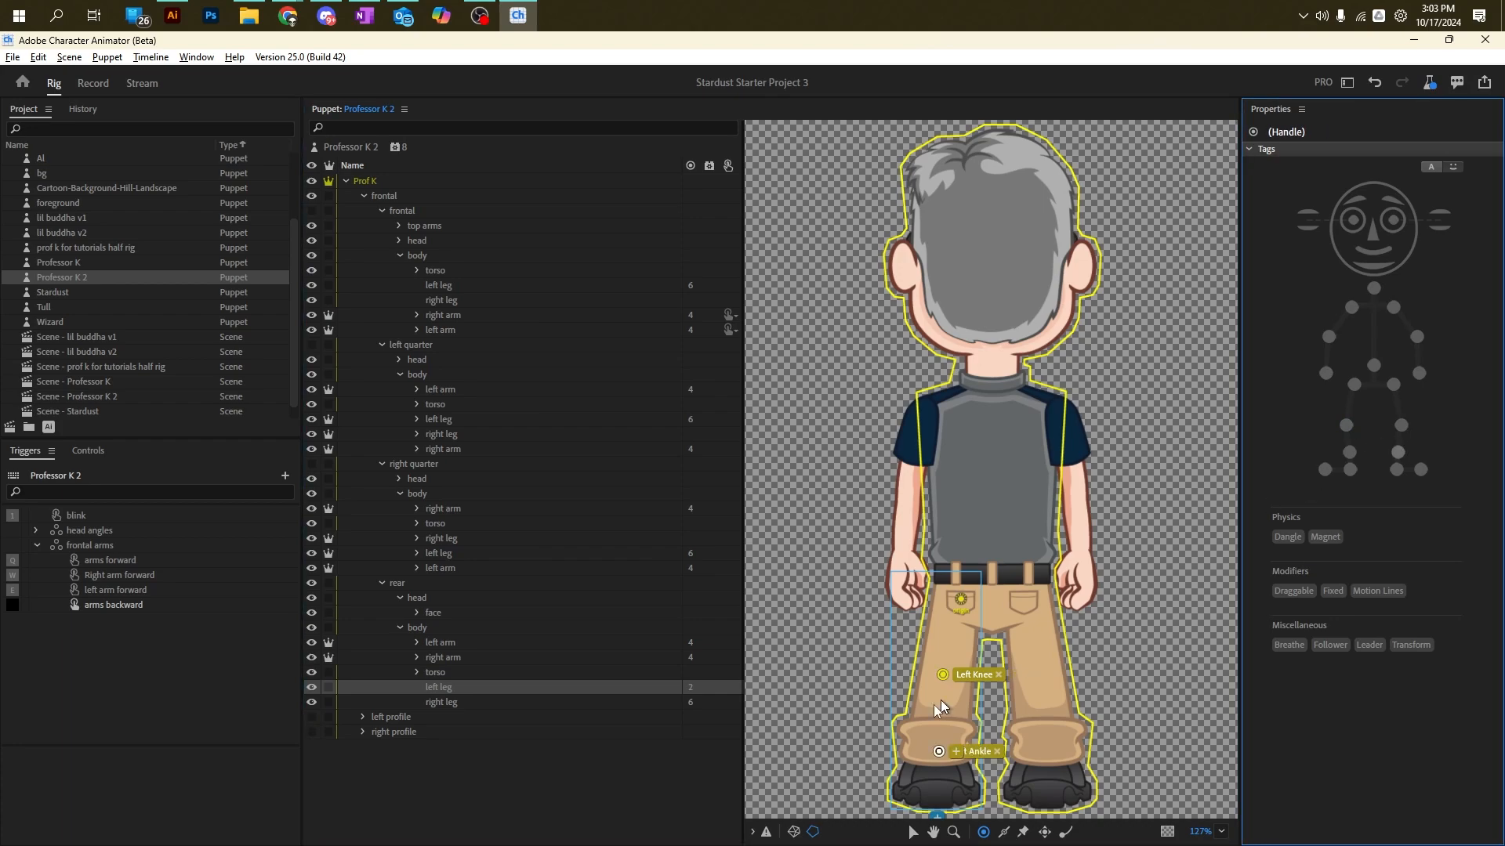
pyautogui.click(1397, 453)
# Step: Add handles to the rear view's left shoe, tagged Left Toe on the inner side and Left Heel on the outer side
pyautogui.click(974, 792)
pyautogui.click(1420, 470)
pyautogui.click(897, 791)
pyautogui.click(1397, 469)
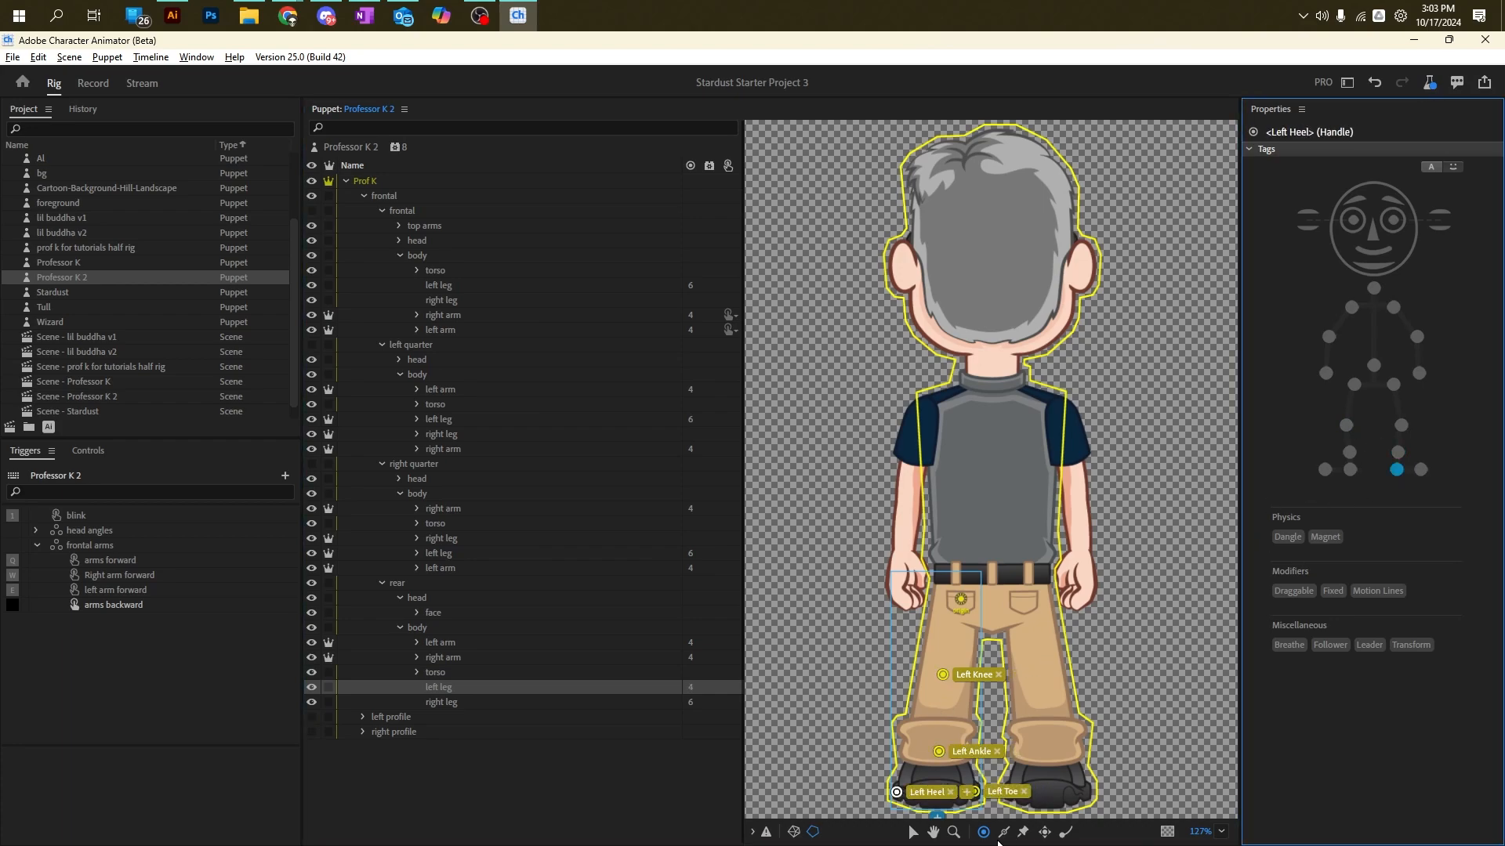
# Step: Draw sticks along the shin and thigh of the rear view's left leg
pyautogui.click(1003, 832)
pyautogui.moveTo(940, 740); pyautogui.dragTo(961, 600)
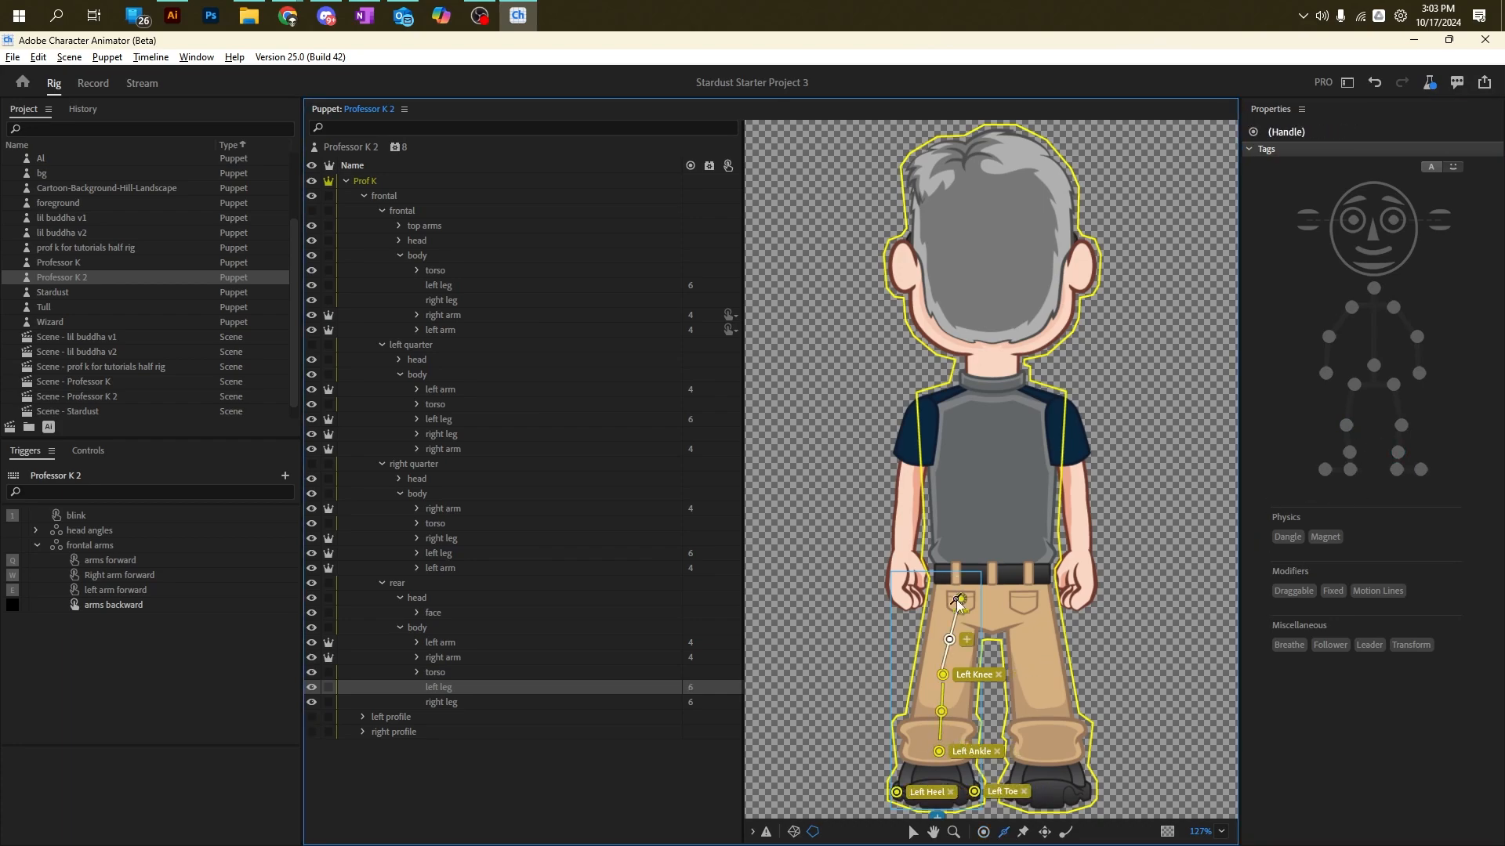
pyautogui.click(440, 673)
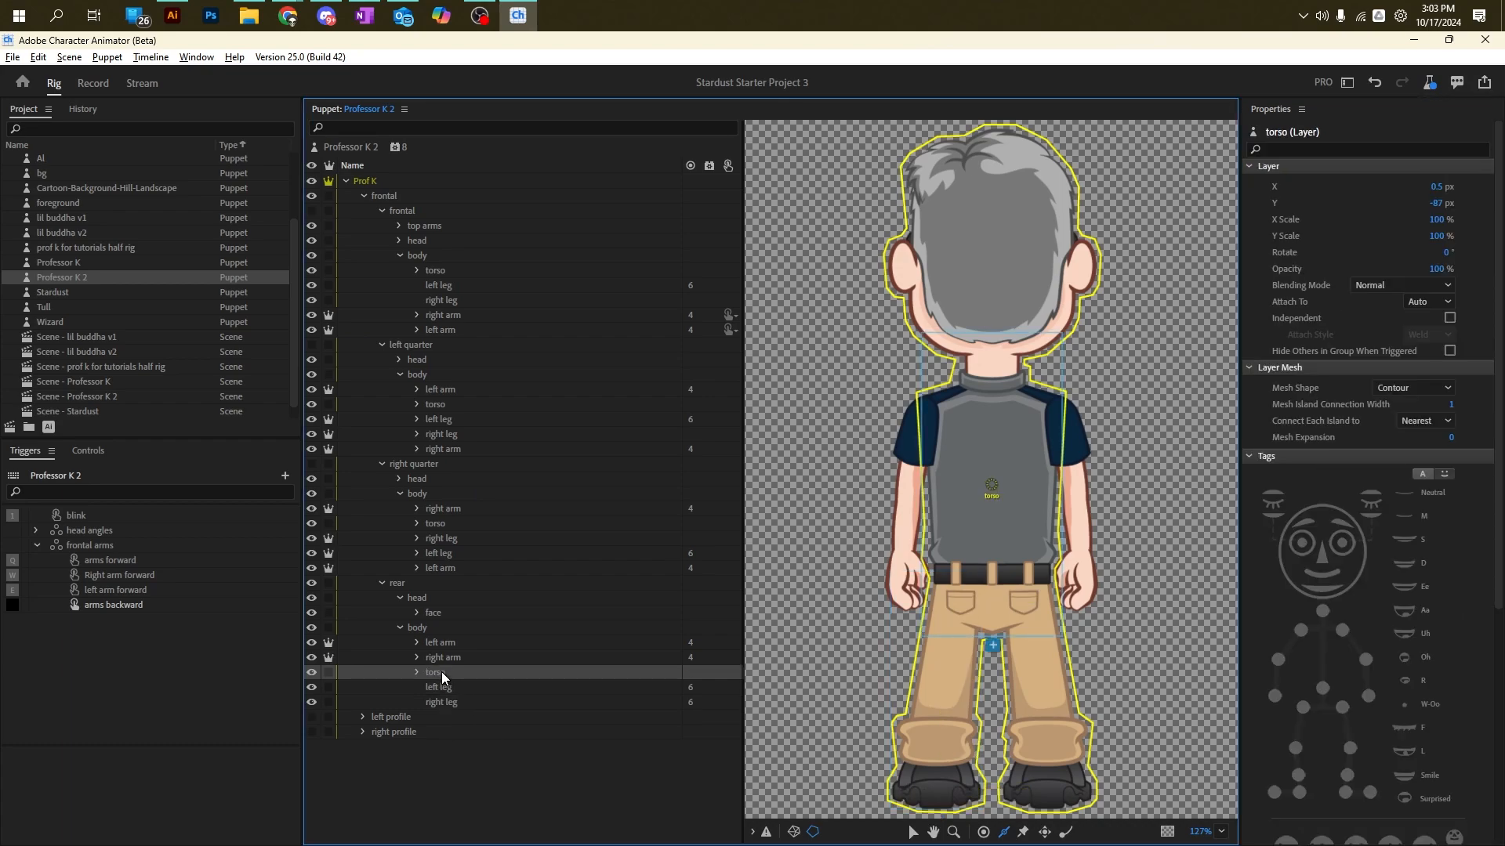
# Step: Show the right quarter view and move its right leg's origin handle to the hip, tagged Right Hip
pyautogui.click(453, 539)
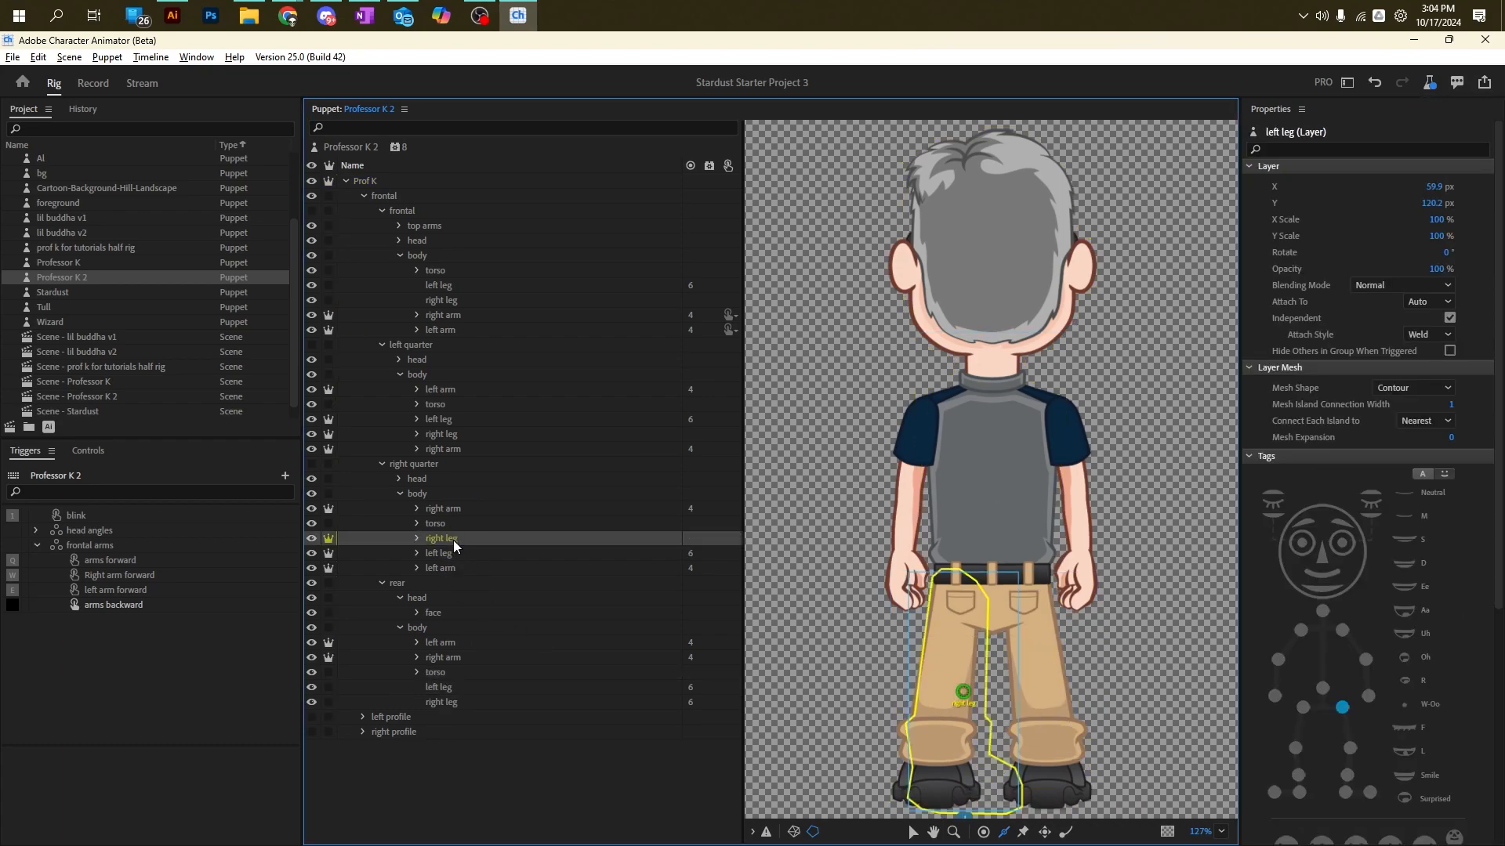
pyautogui.click(960, 609)
pyautogui.click(312, 463)
pyautogui.click(381, 583)
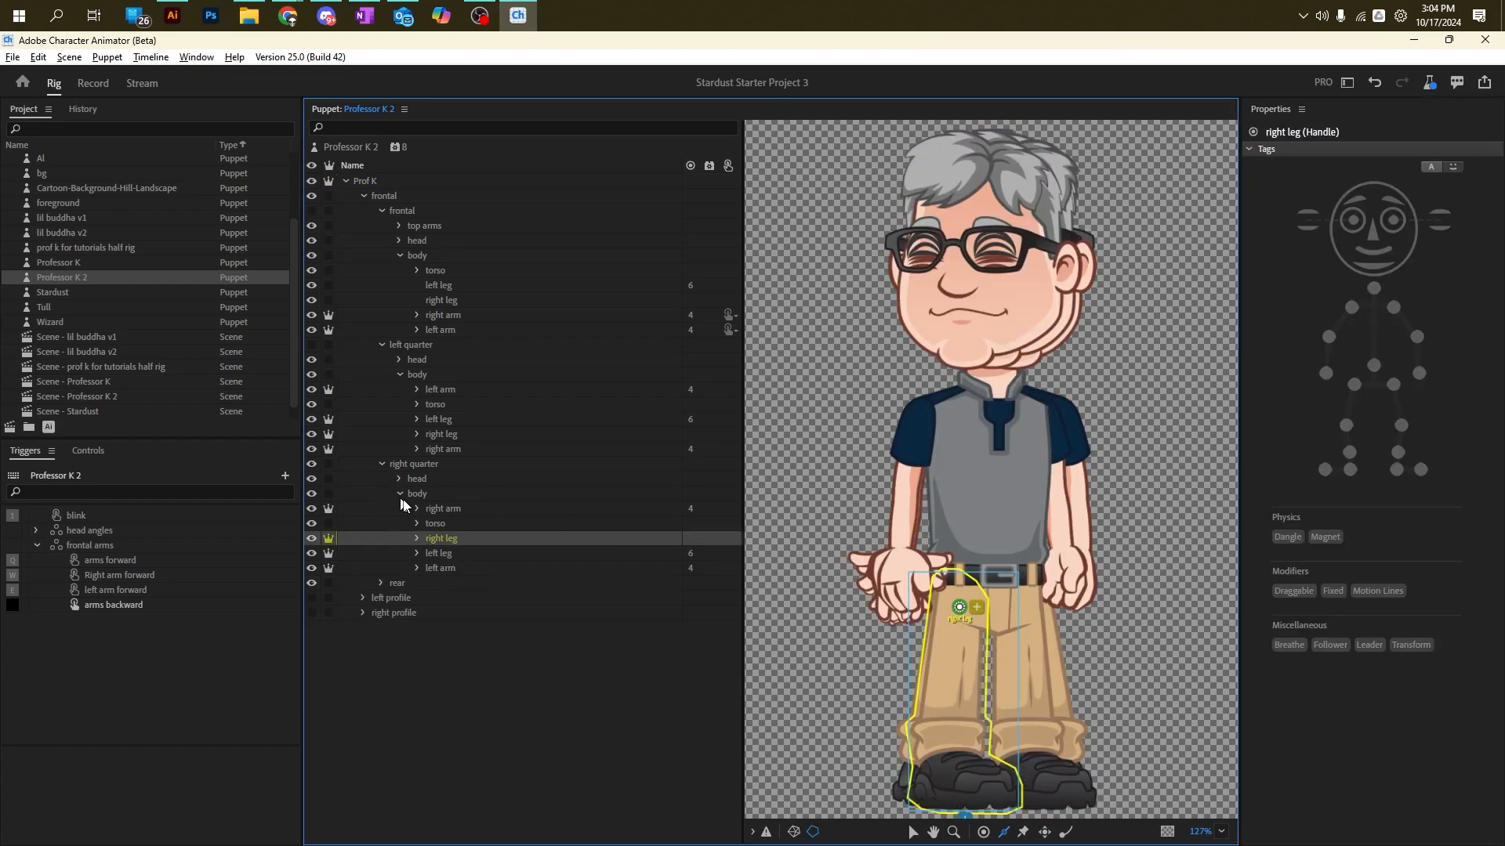
pyautogui.click(441, 538)
pyautogui.click(1303, 706)
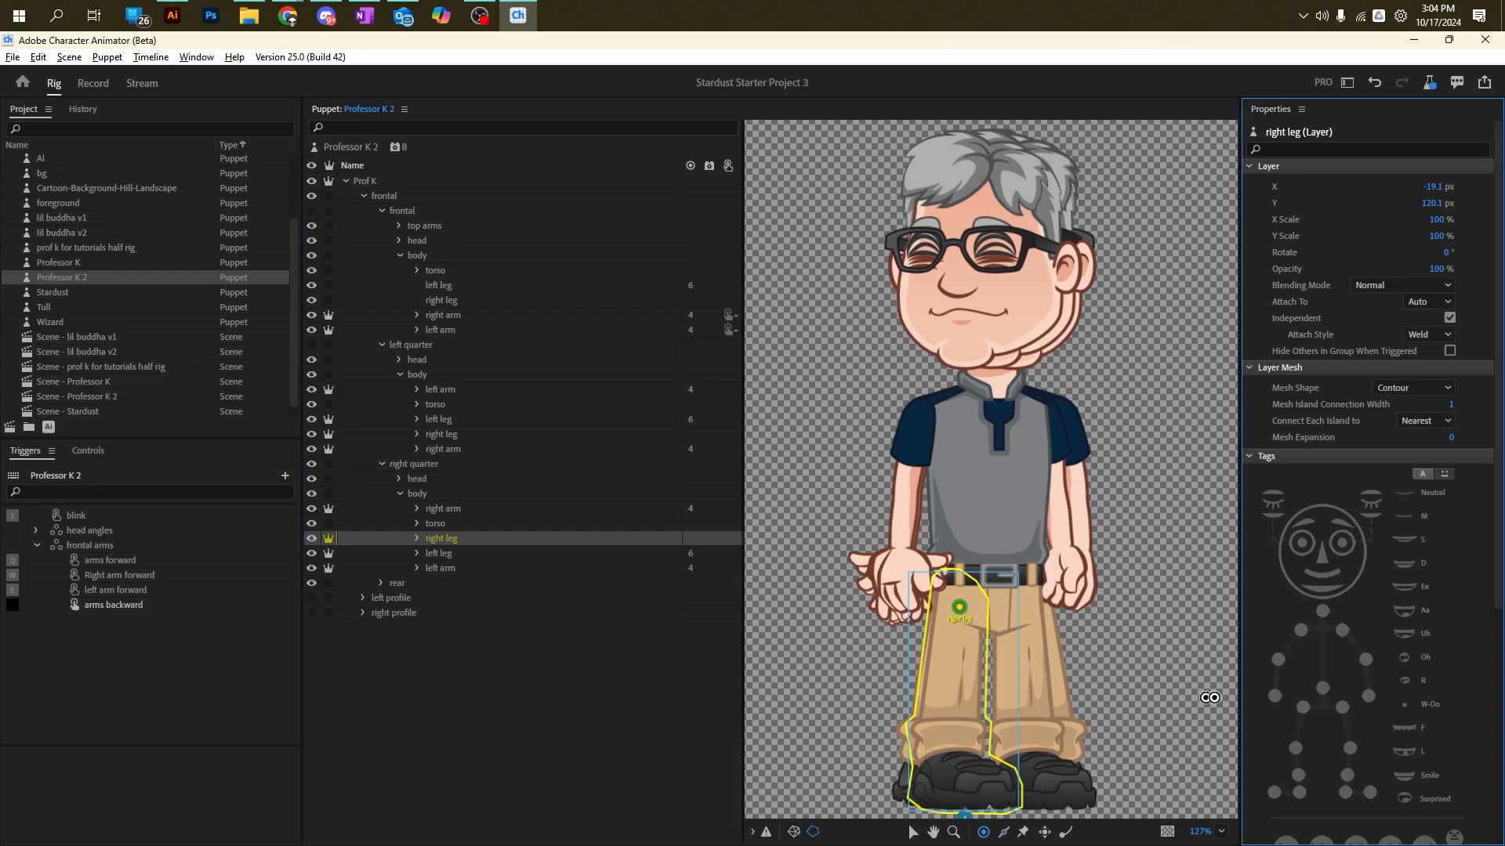
# Step: Add handles at the knee and ankle of the right quarter's right leg, tagged Right Knee and Right Ankle
pyautogui.click(965, 667)
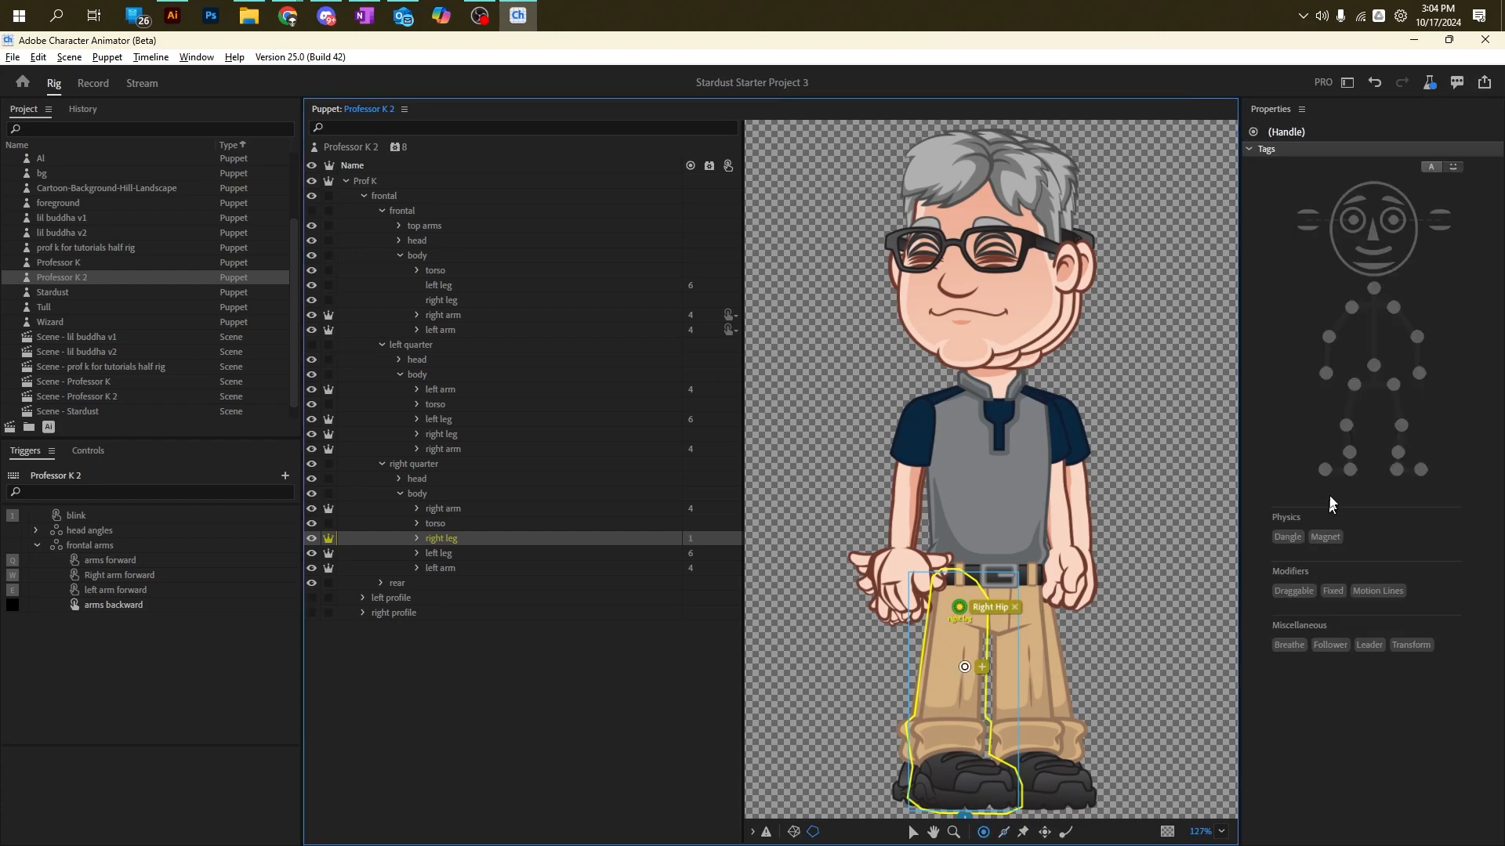
pyautogui.click(1346, 424)
pyautogui.click(952, 737)
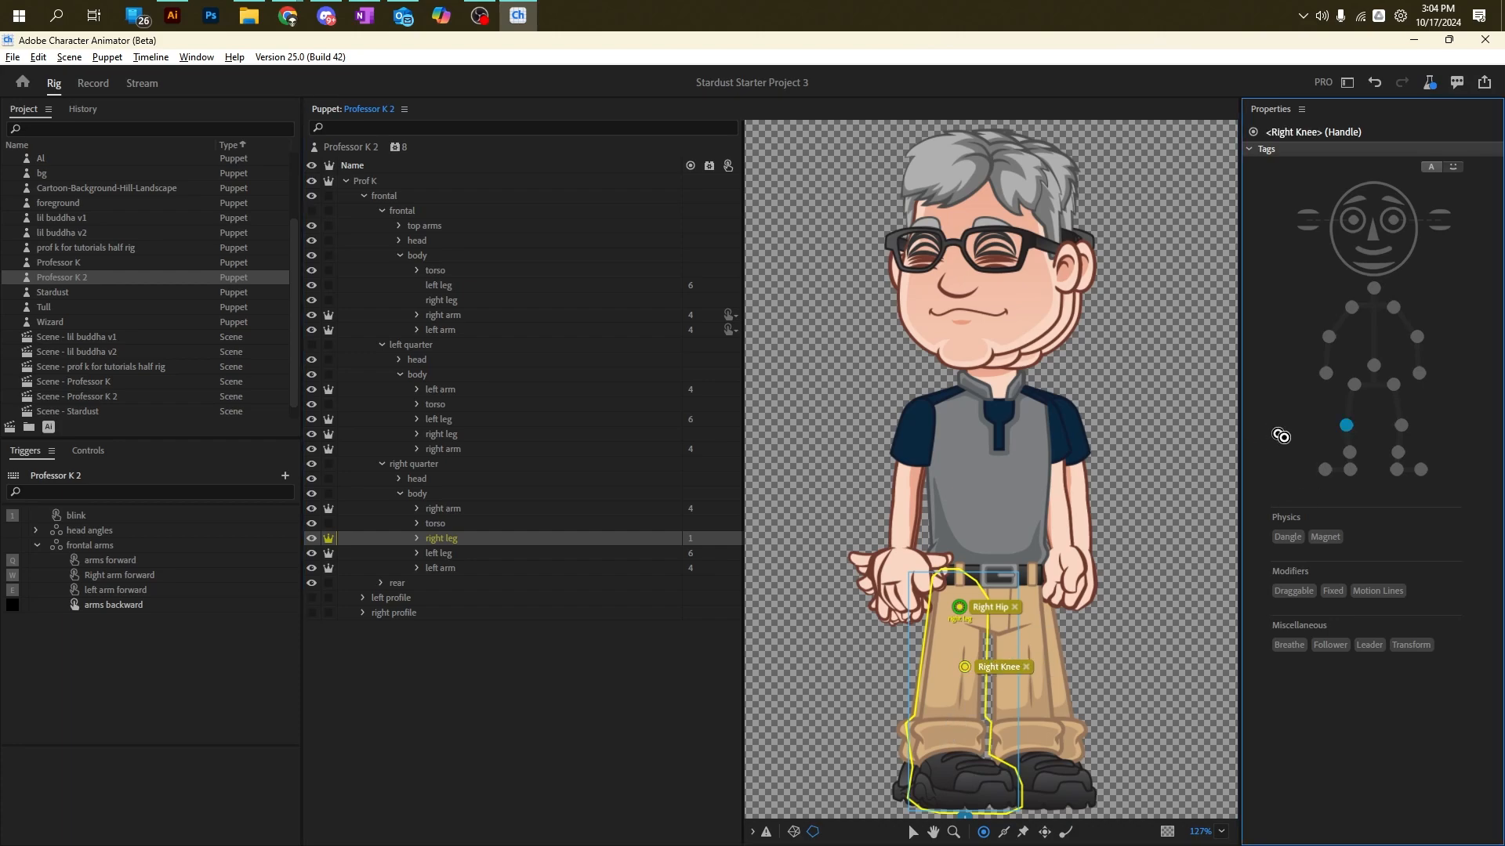
pyautogui.click(1349, 453)
# Step: Add handles at the front and back of the right quarter's right shoe, tagged Right Toe and Right Heel
pyautogui.click(1007, 796)
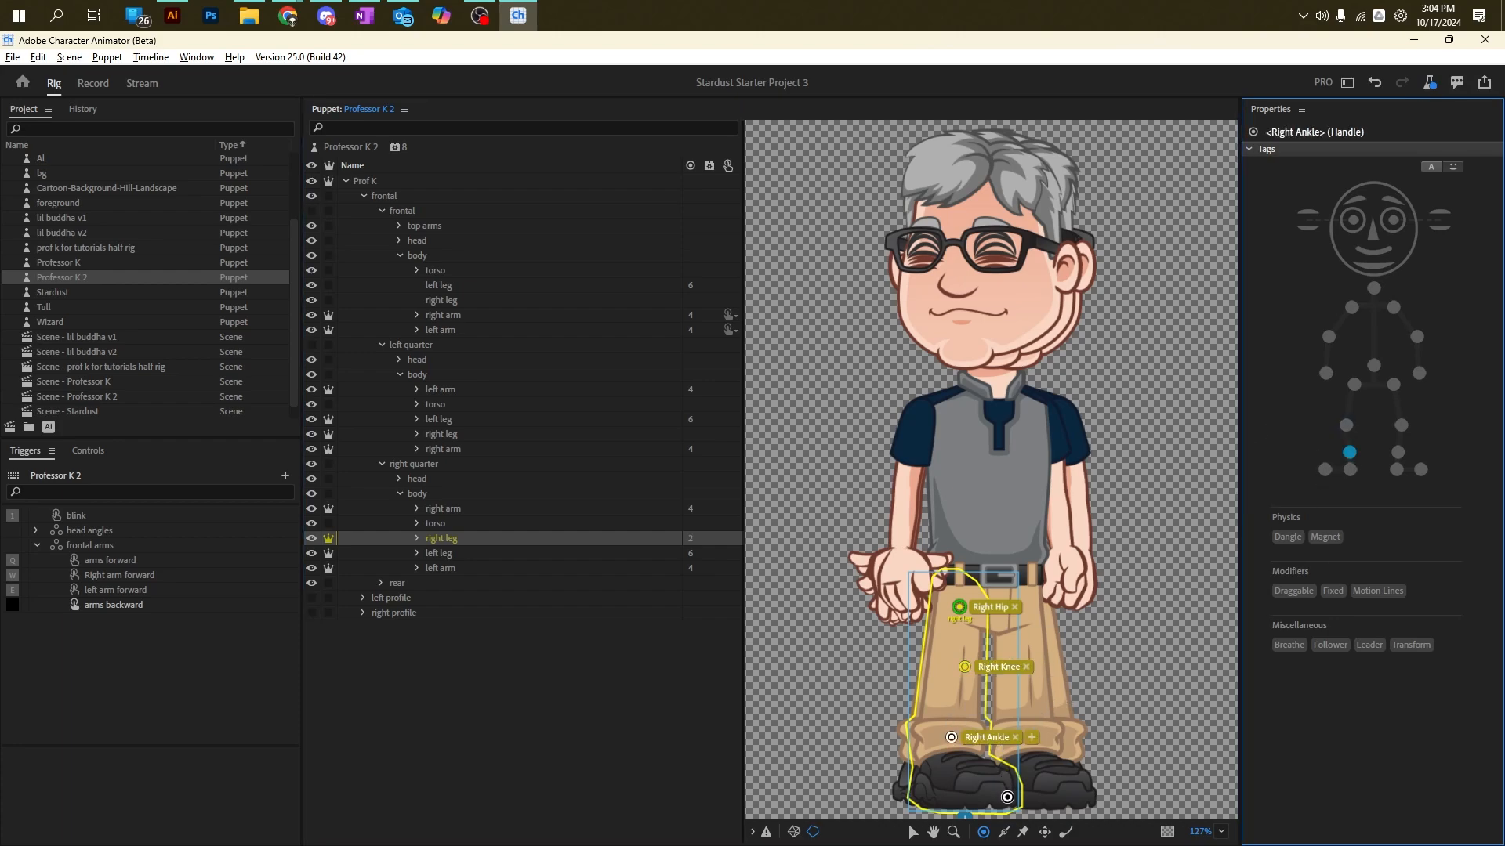
pyautogui.click(1324, 470)
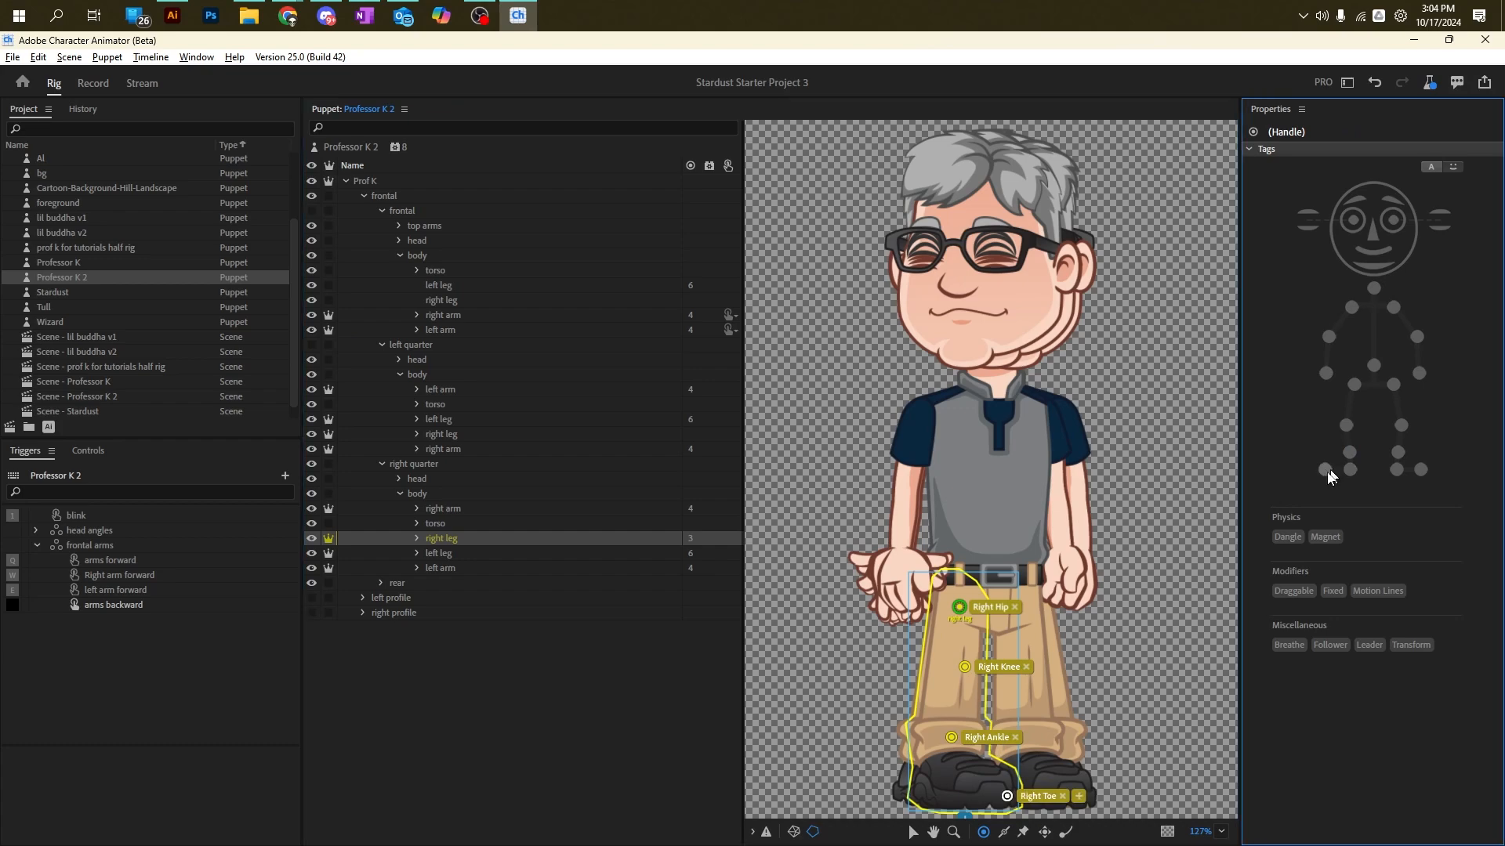
pyautogui.click(917, 794)
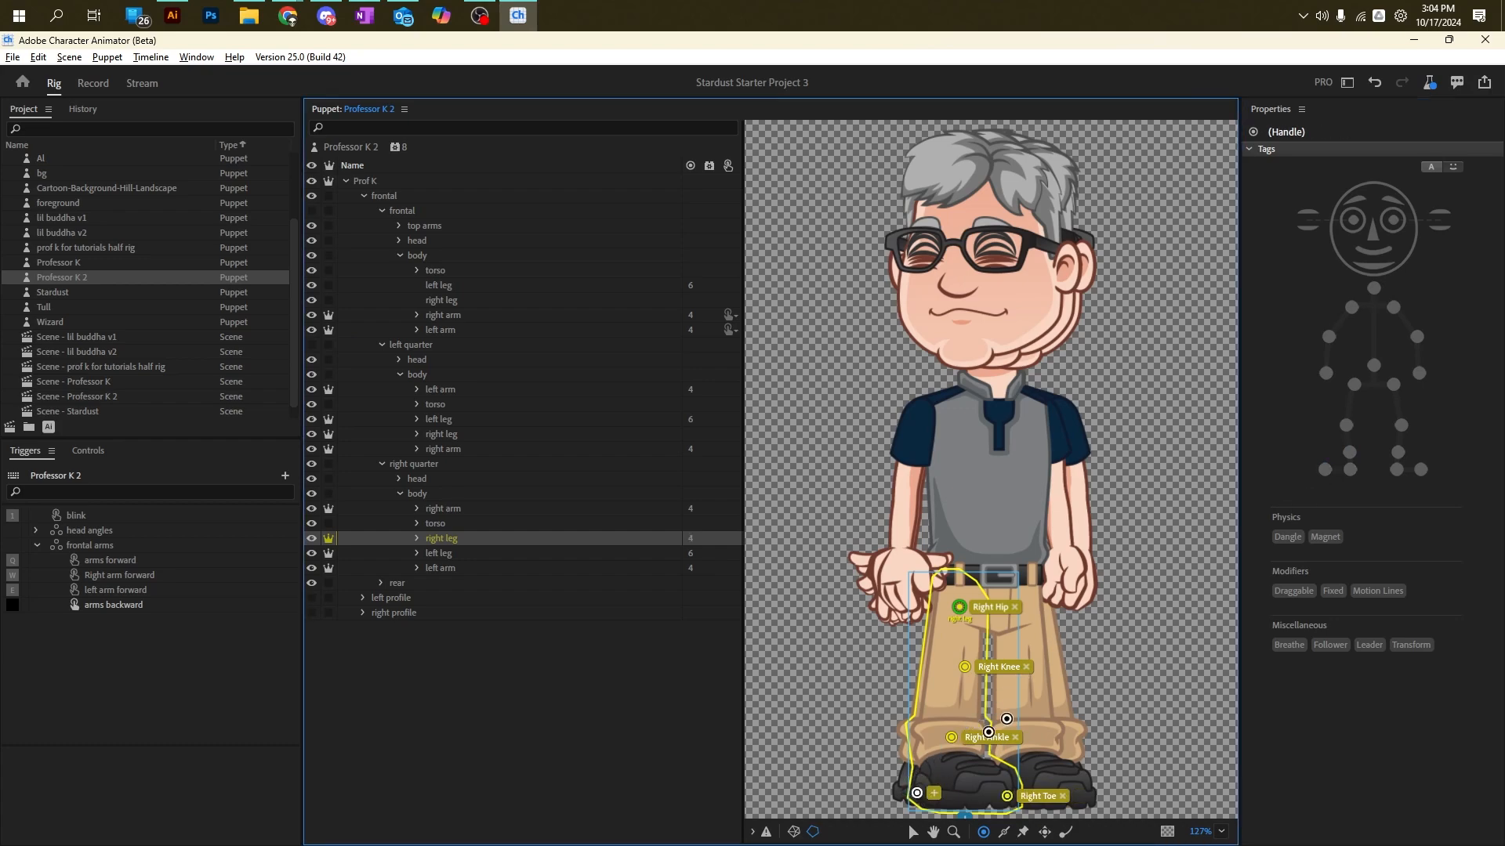
pyautogui.click(1350, 469)
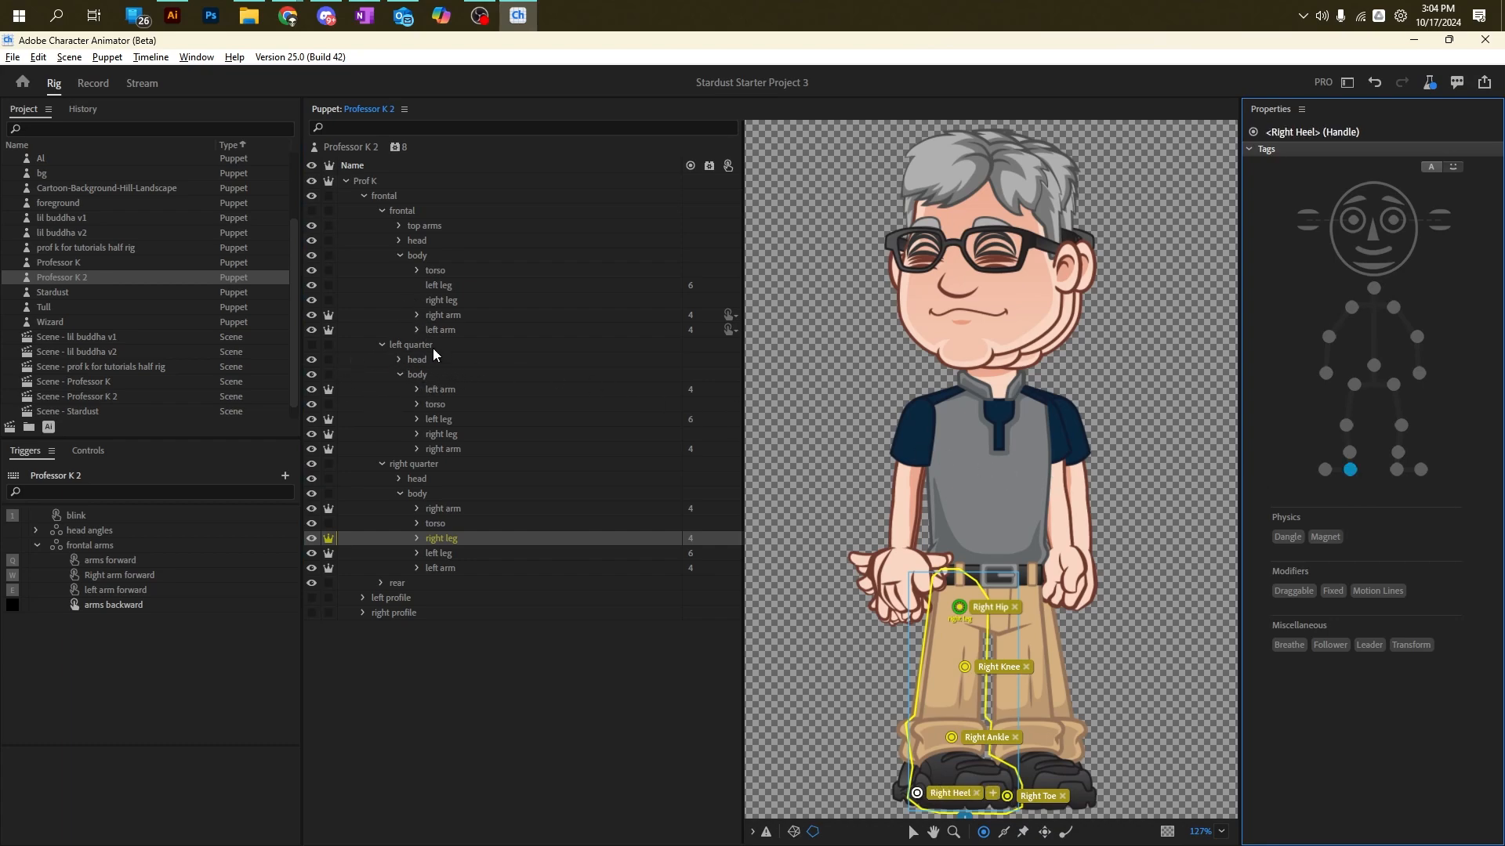
# Step: Tag the right quarter's Right Heel handle as Draggable and draw sticks along that leg's shin and thigh
pyautogui.click(1004, 834)
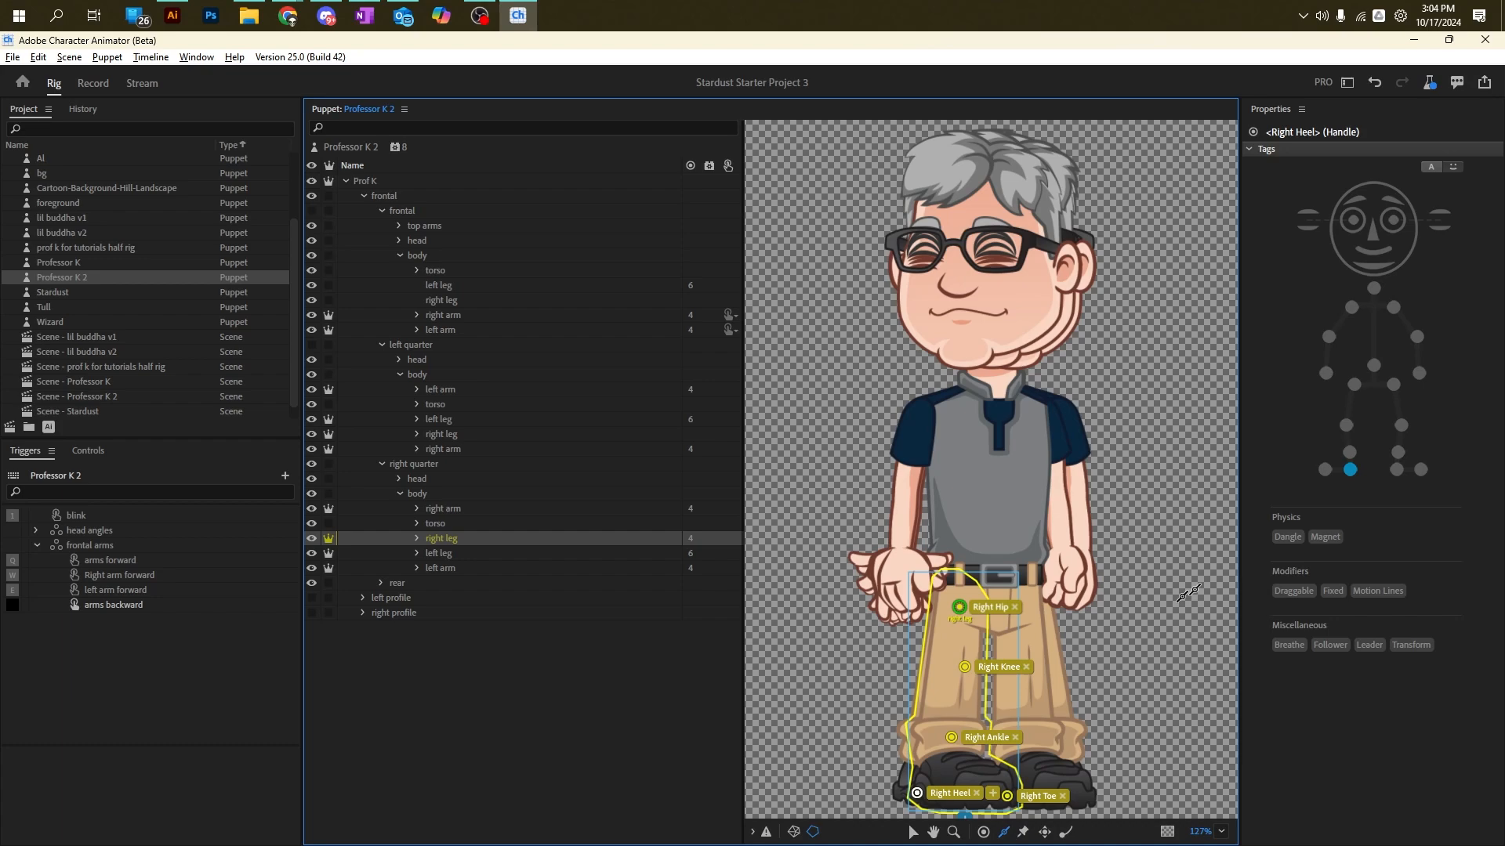
pyautogui.click(1293, 591)
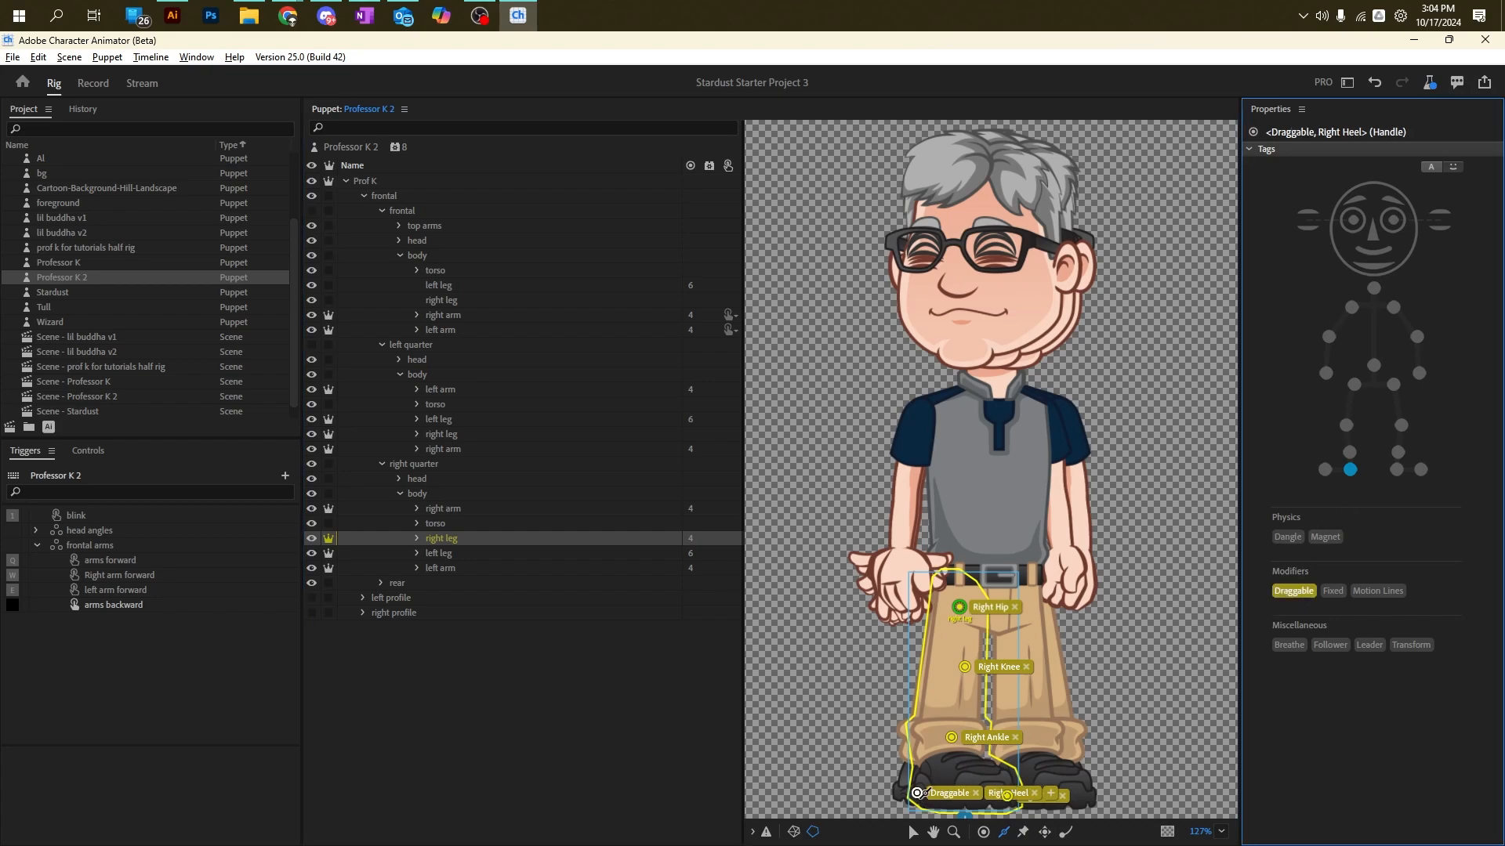
pyautogui.moveTo(953, 724); pyautogui.dragTo(959, 618)
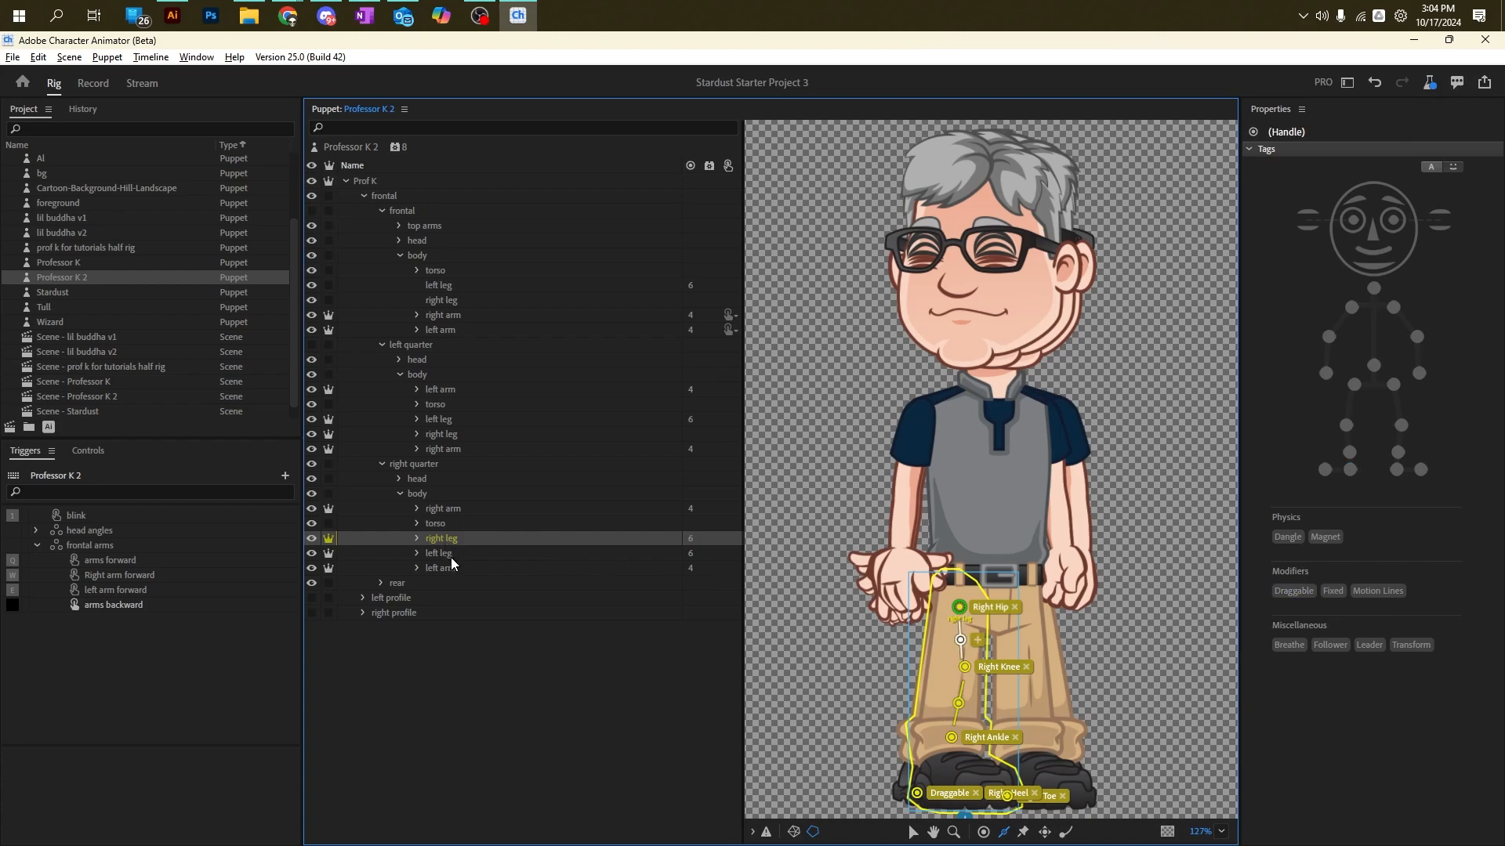
# Step: Tag the Left Heel handle on the right quarter's left leg as Draggable
pyautogui.click(450, 557)
pyautogui.click(998, 798)
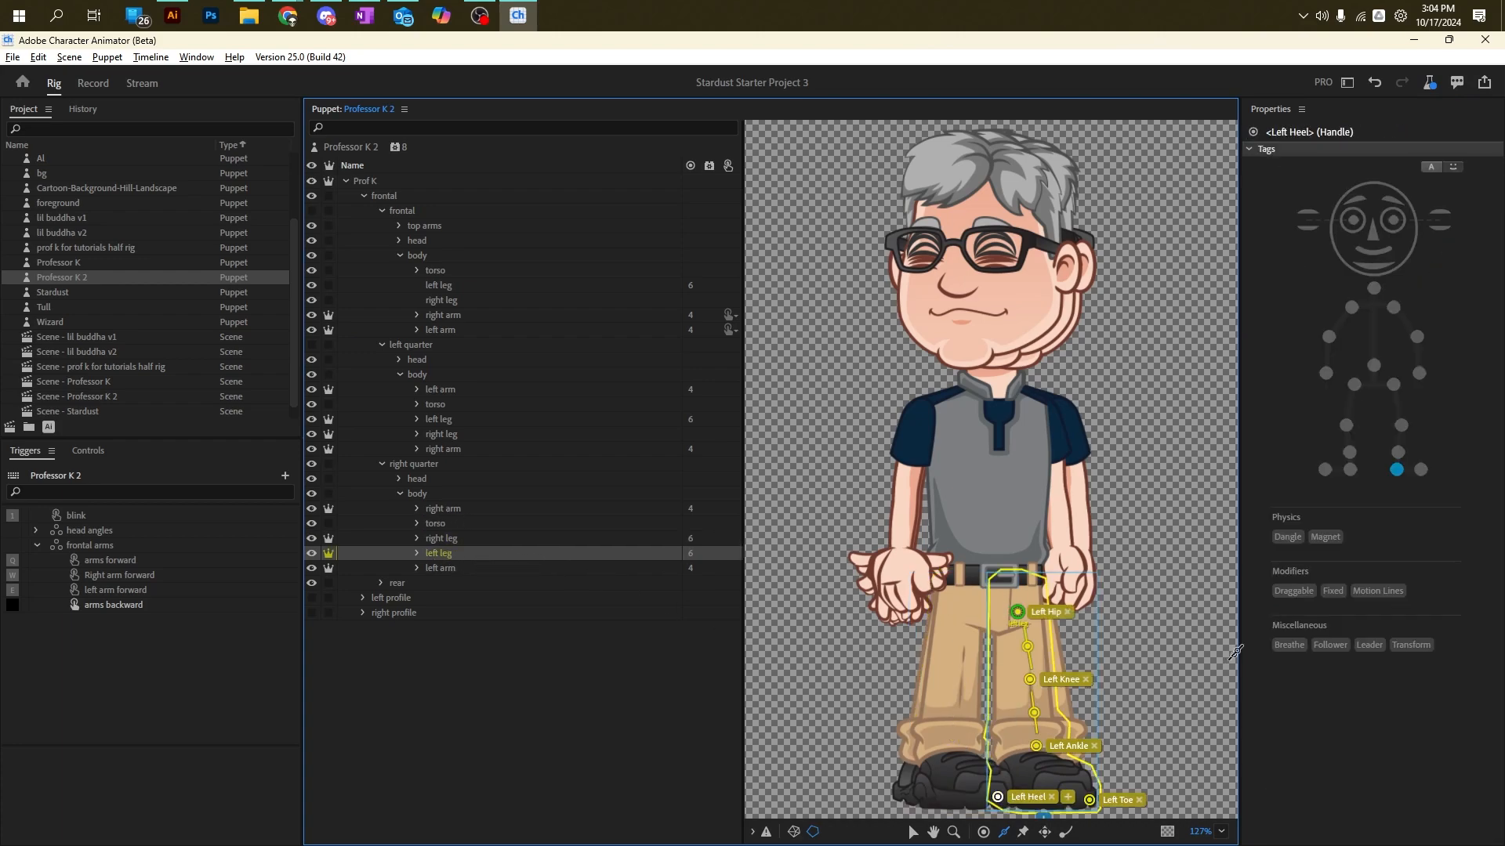
pyautogui.click(1290, 585)
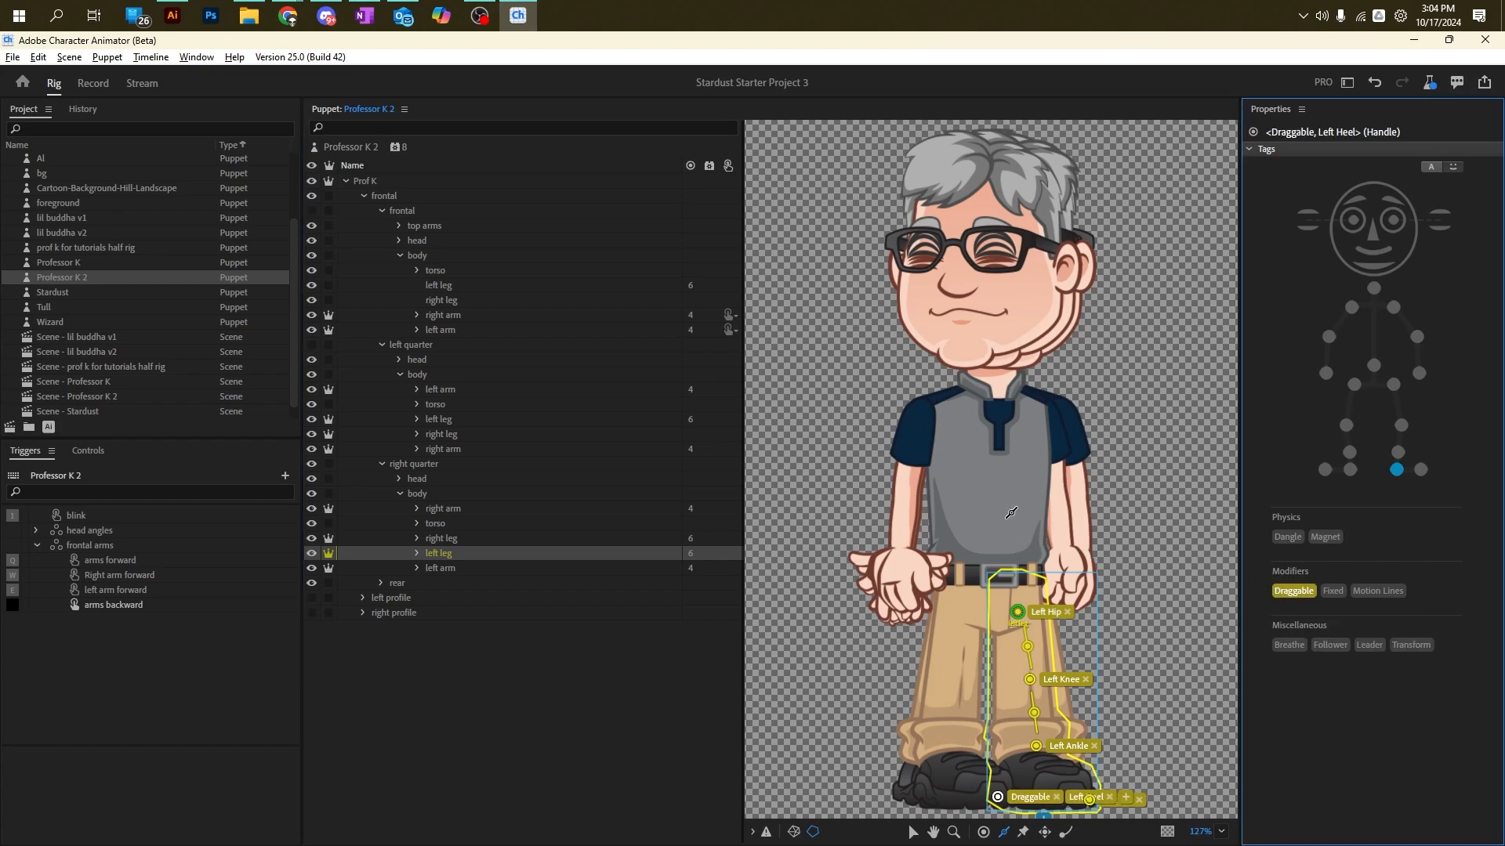
# Step: Show only the left quarter of the two quarter views and move its right leg's origin handle to the hip
pyautogui.click(441, 433)
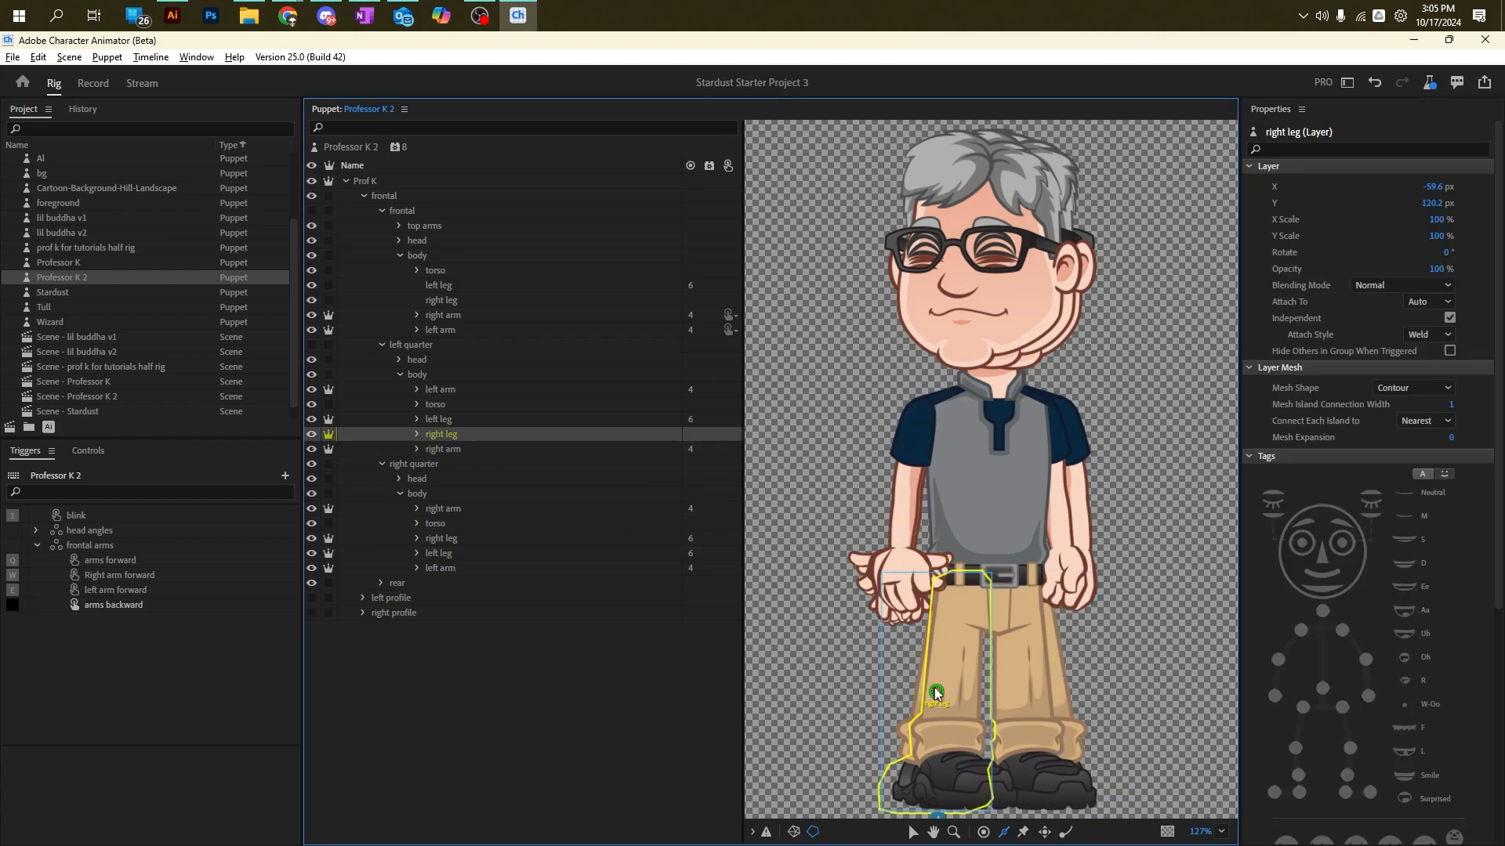
pyautogui.click(311, 345)
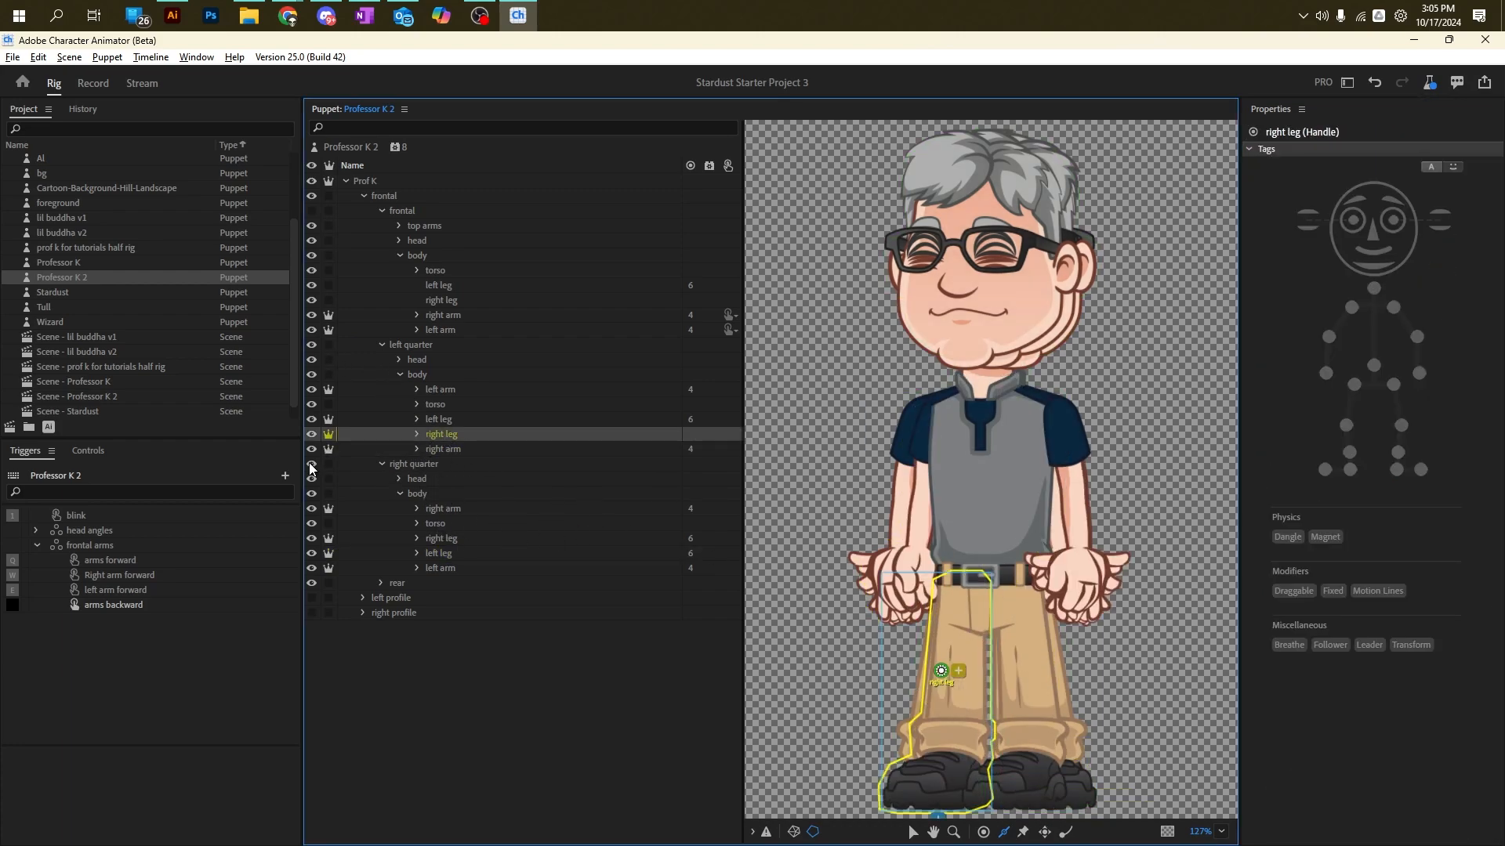
pyautogui.click(311, 464)
pyautogui.moveTo(942, 671); pyautogui.dragTo(959, 610)
# Step: Add handles at the knee and ankle of the left quarter's right leg, tagged Right Knee and Right Ankle
pyautogui.click(983, 832)
pyautogui.click(954, 681)
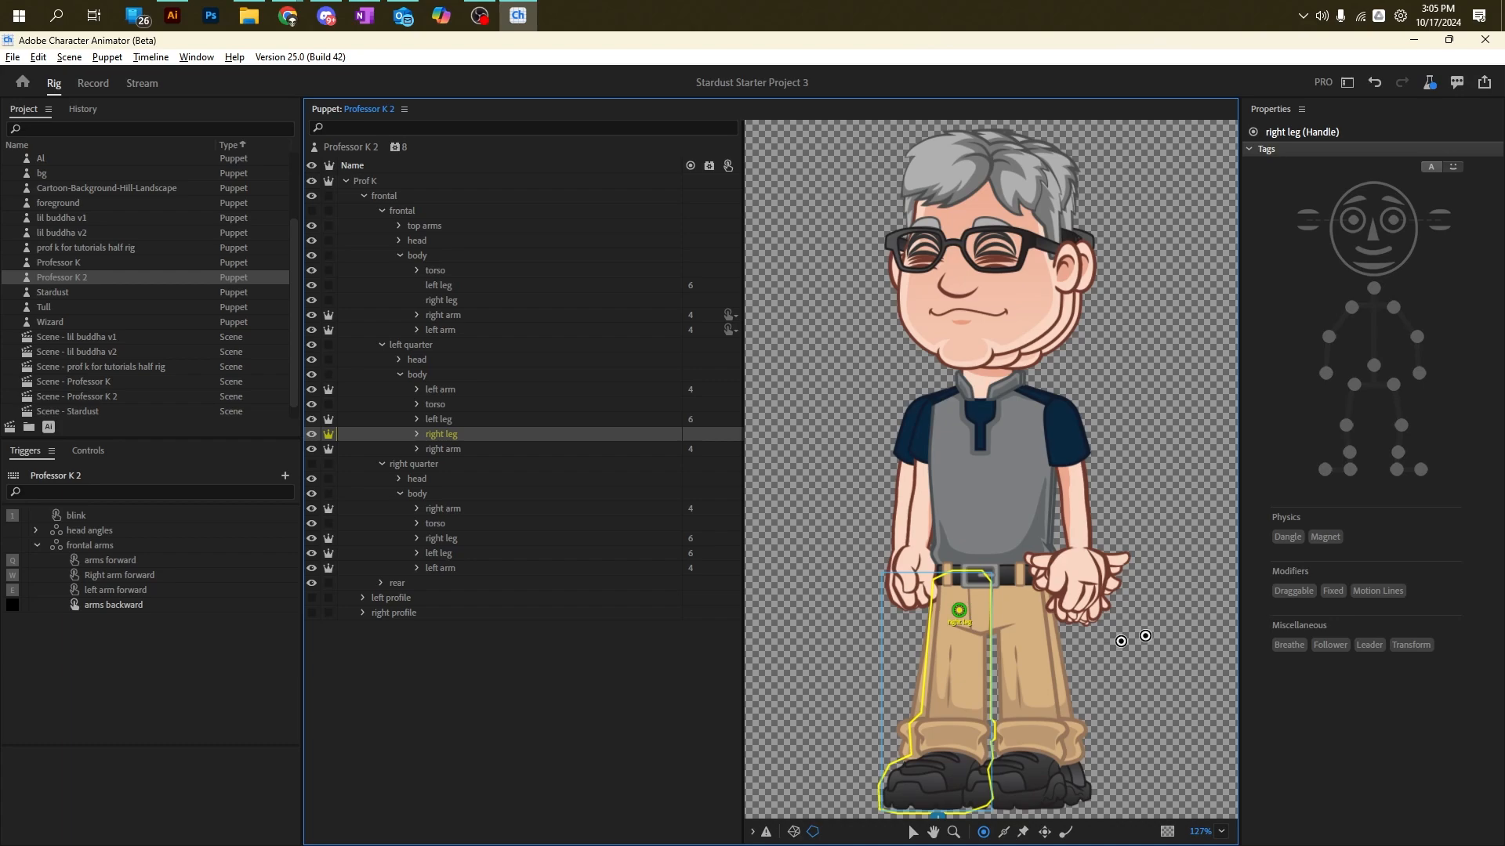
pyautogui.click(1346, 427)
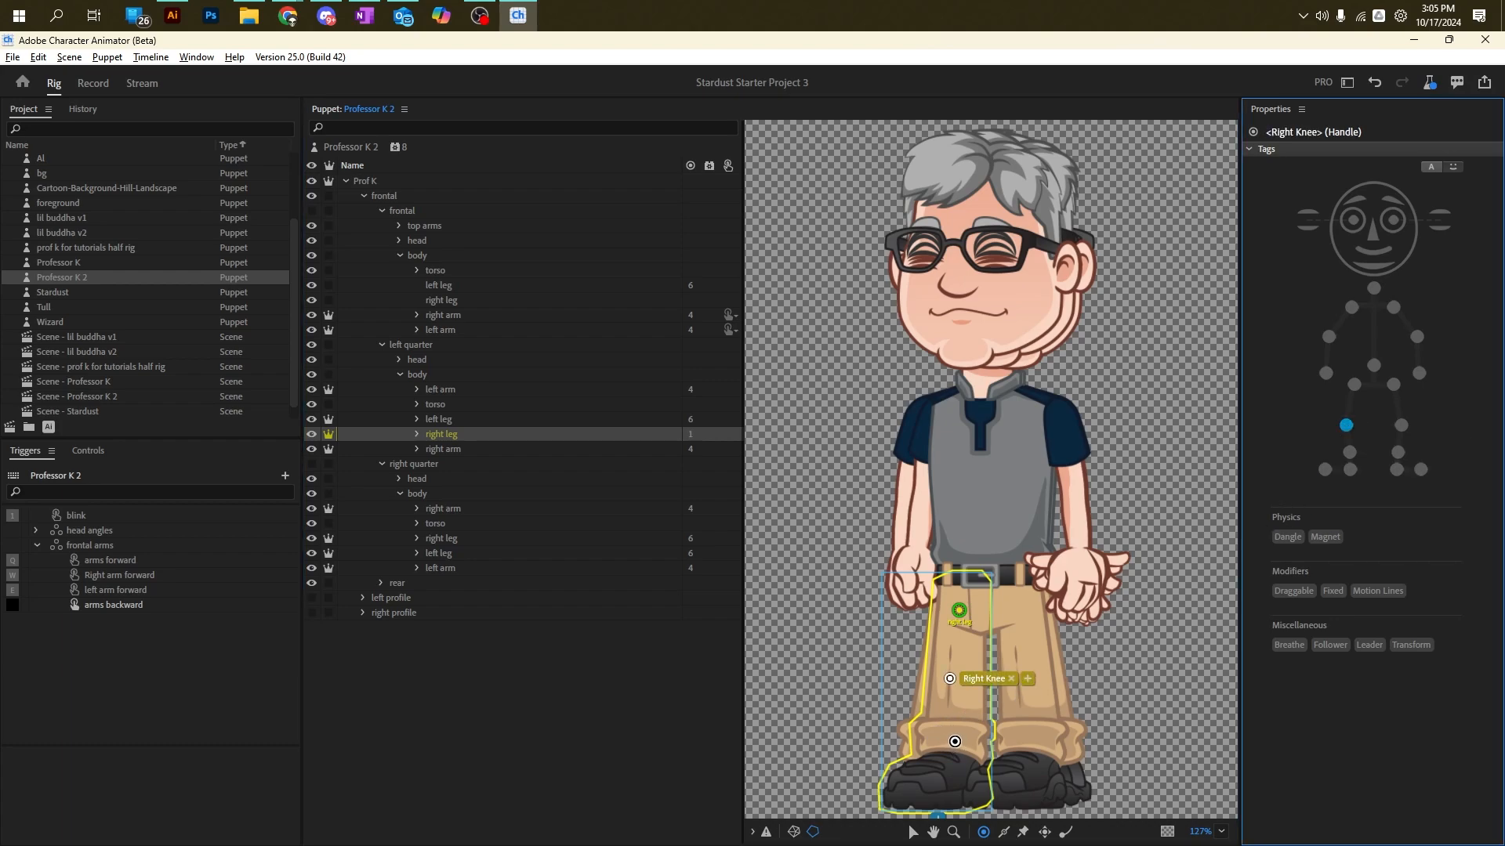
pyautogui.click(951, 742)
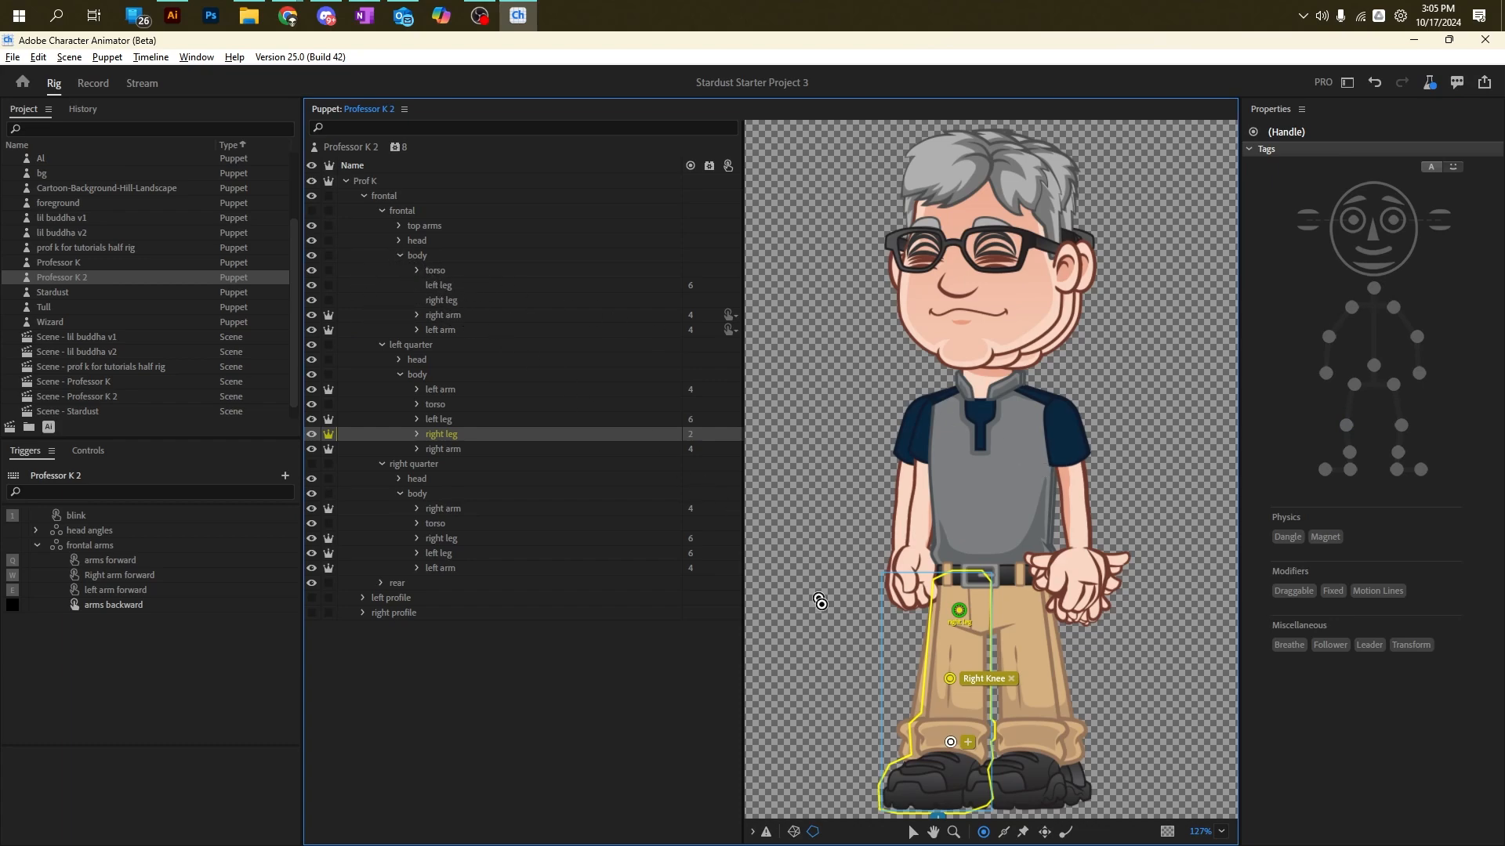
pyautogui.click(1349, 453)
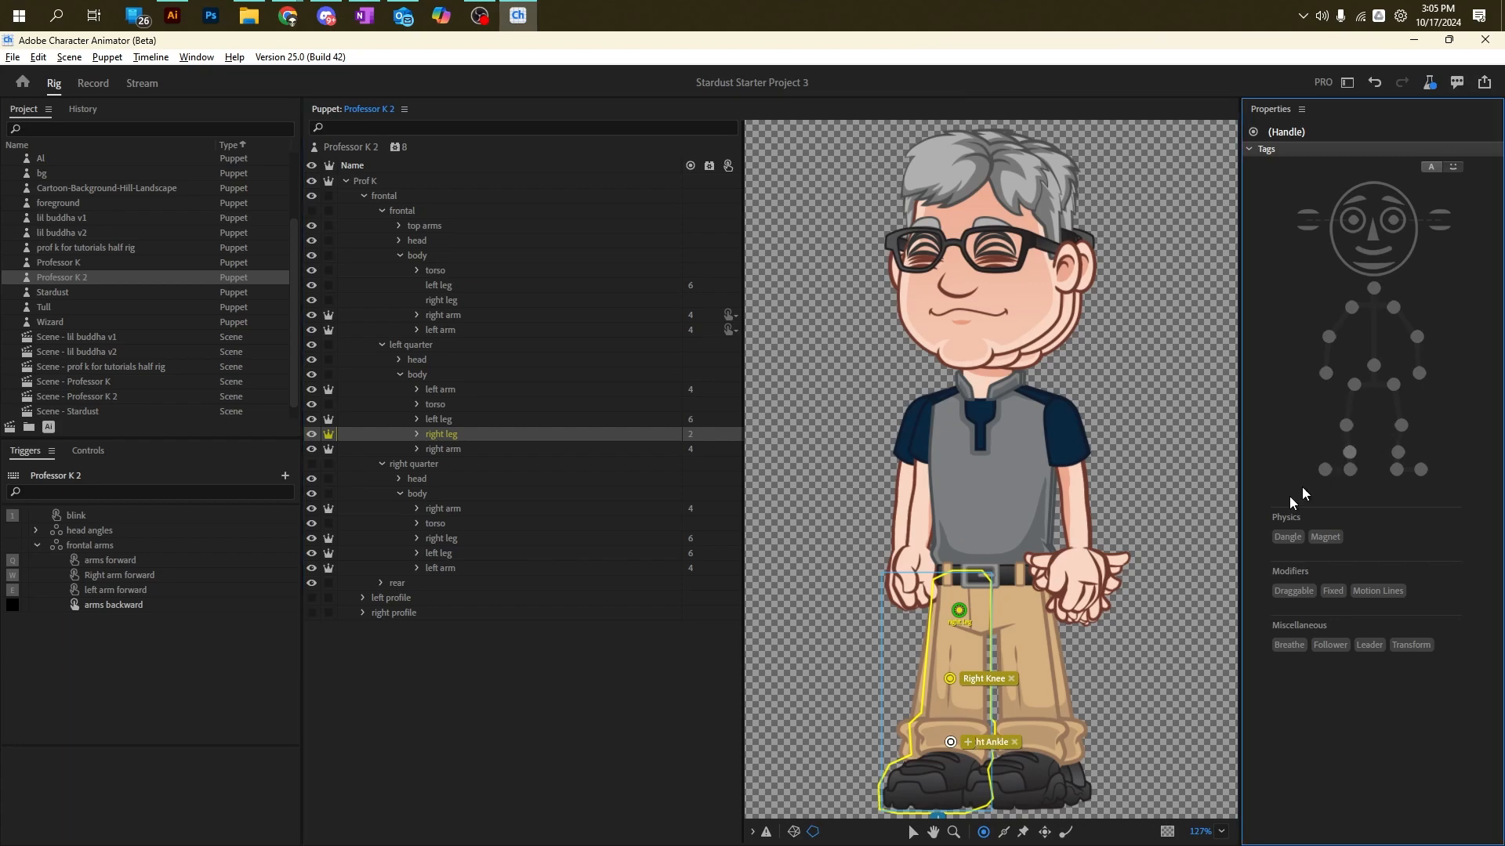
# Step: Add handles at the back and front of the left quarter's right shoe, tagged Right Heel and Right Toe
pyautogui.click(981, 797)
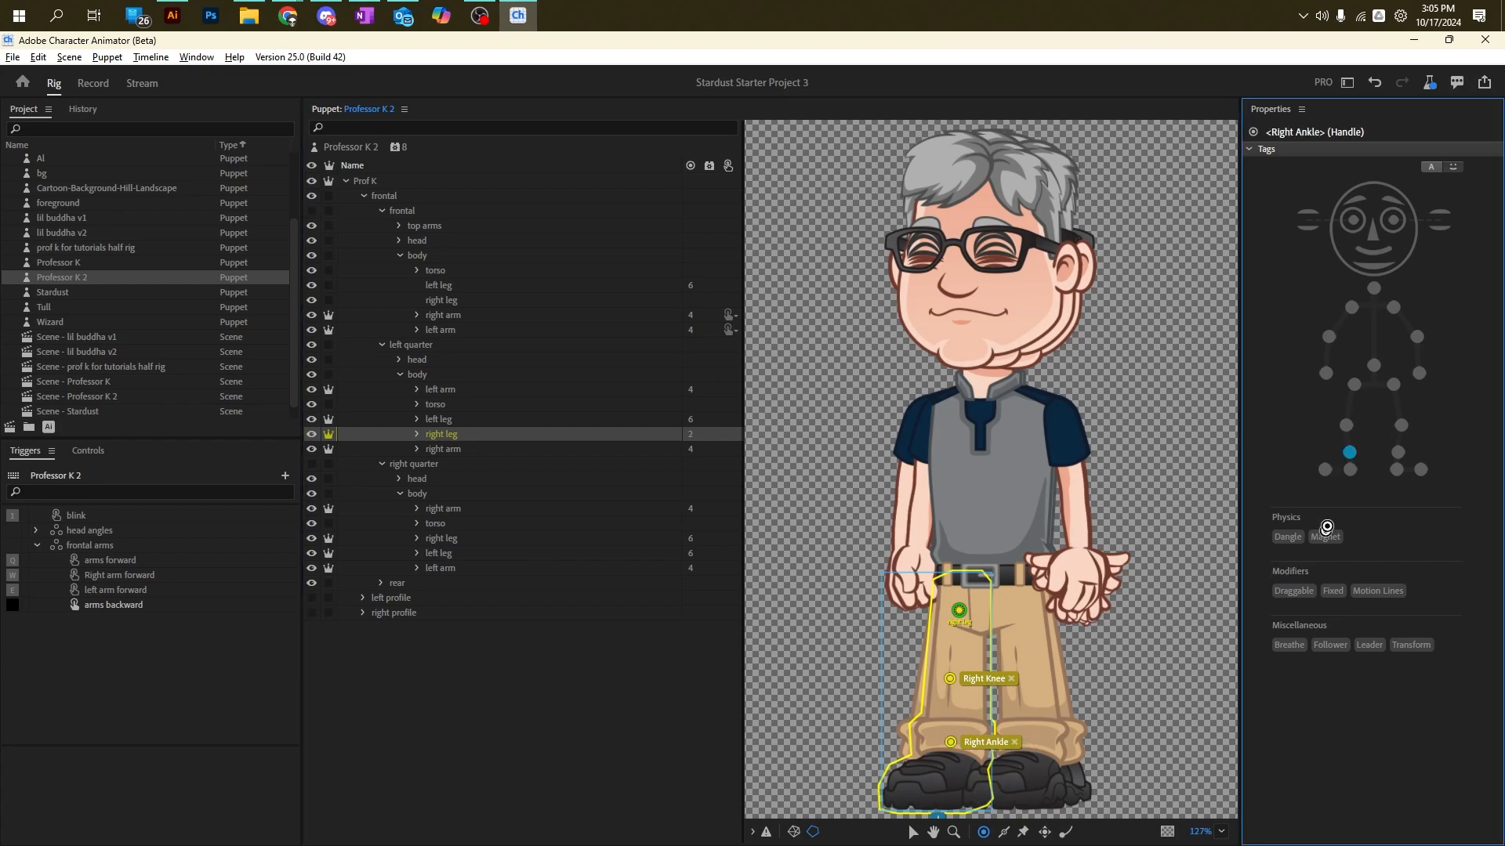
pyautogui.click(1350, 469)
pyautogui.click(887, 799)
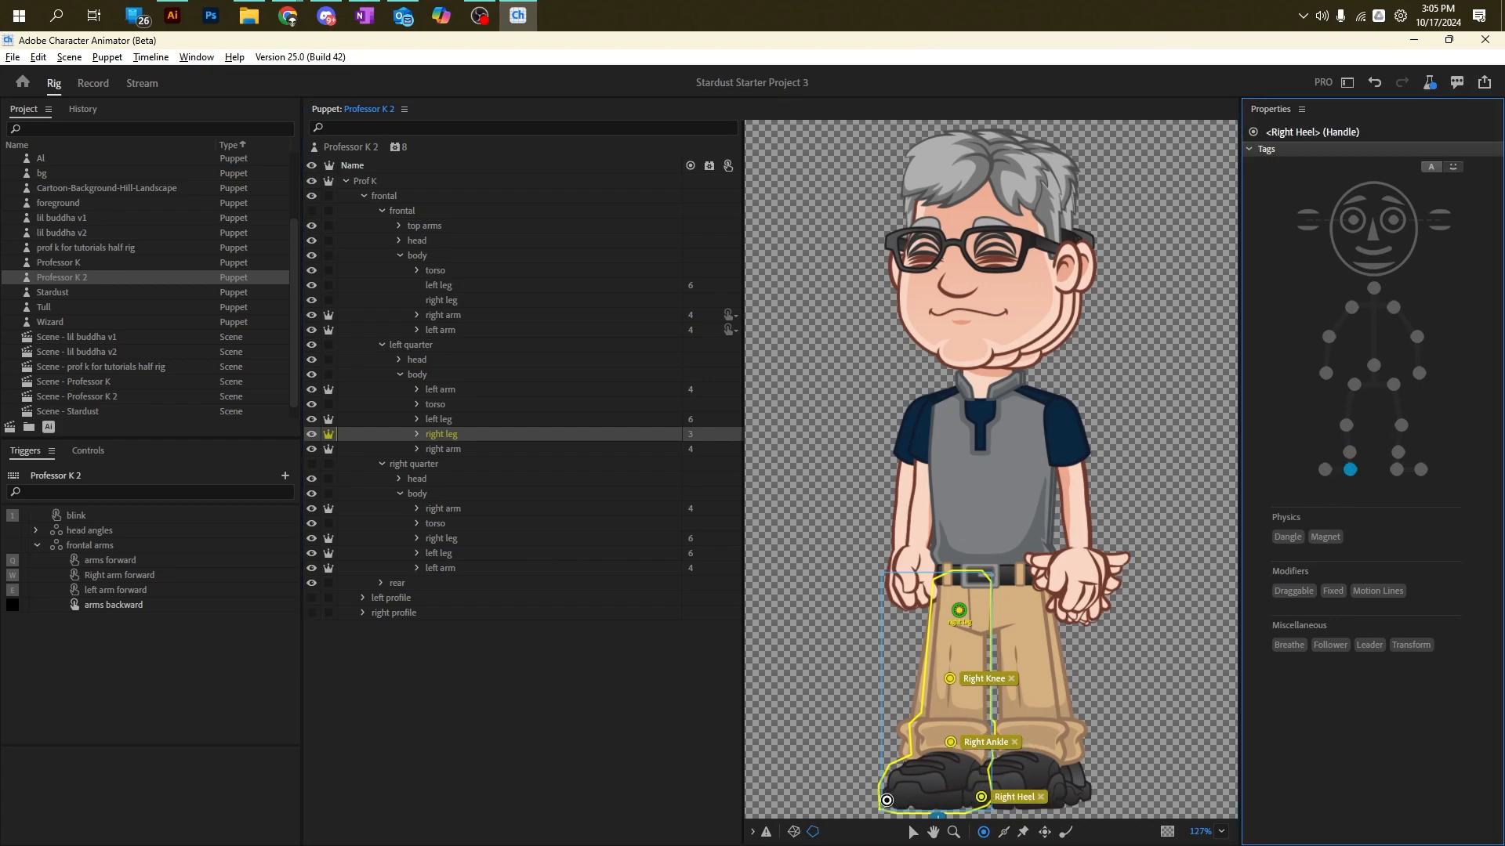
pyautogui.click(1324, 470)
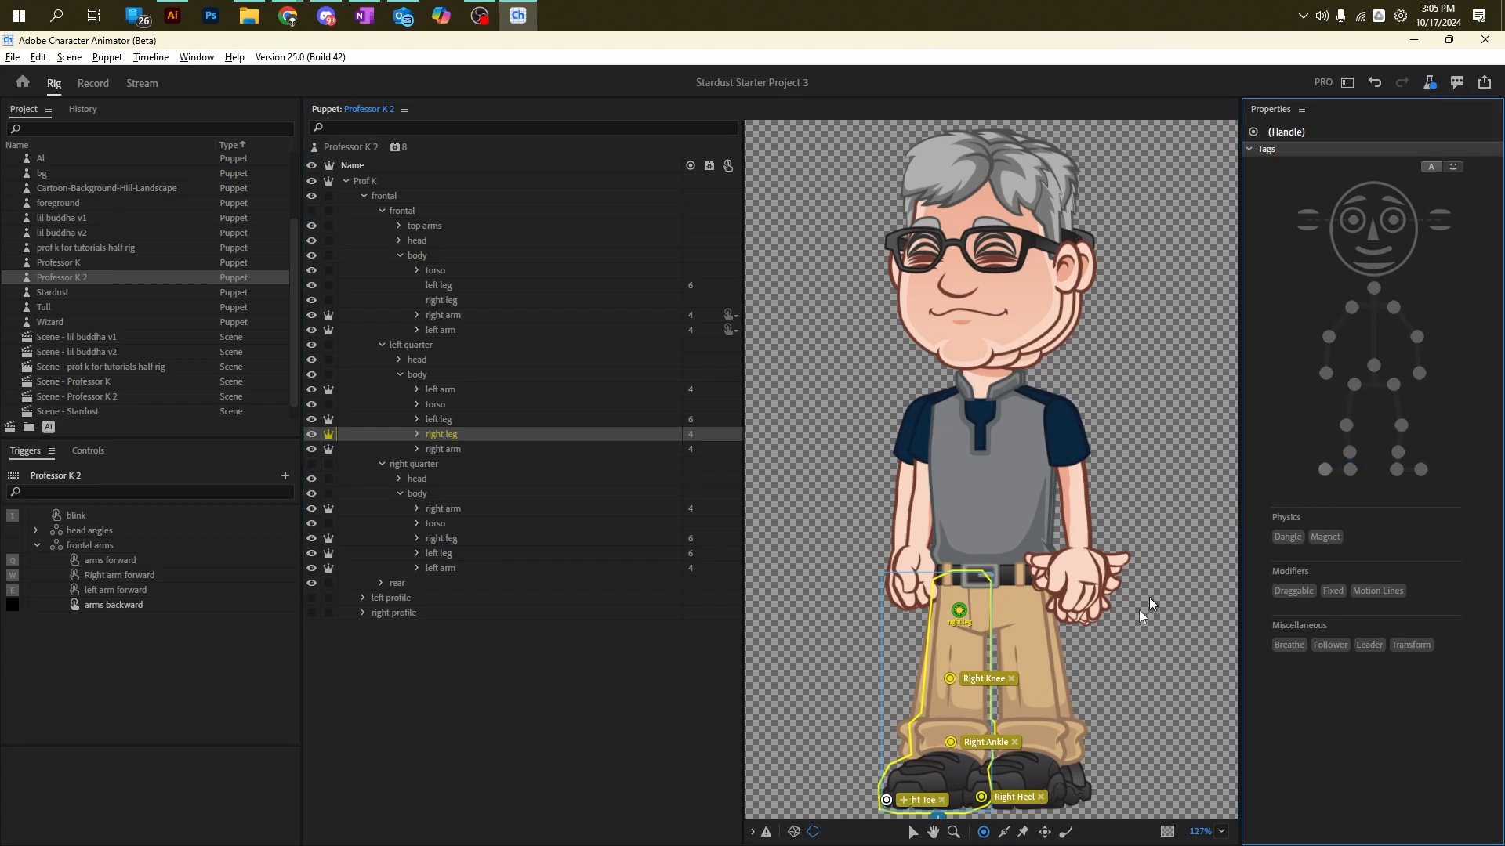
# Step: Draw sticks along the shin and thigh of the left quarter's right leg and tag its origin handle Right Hip
pyautogui.click(1006, 836)
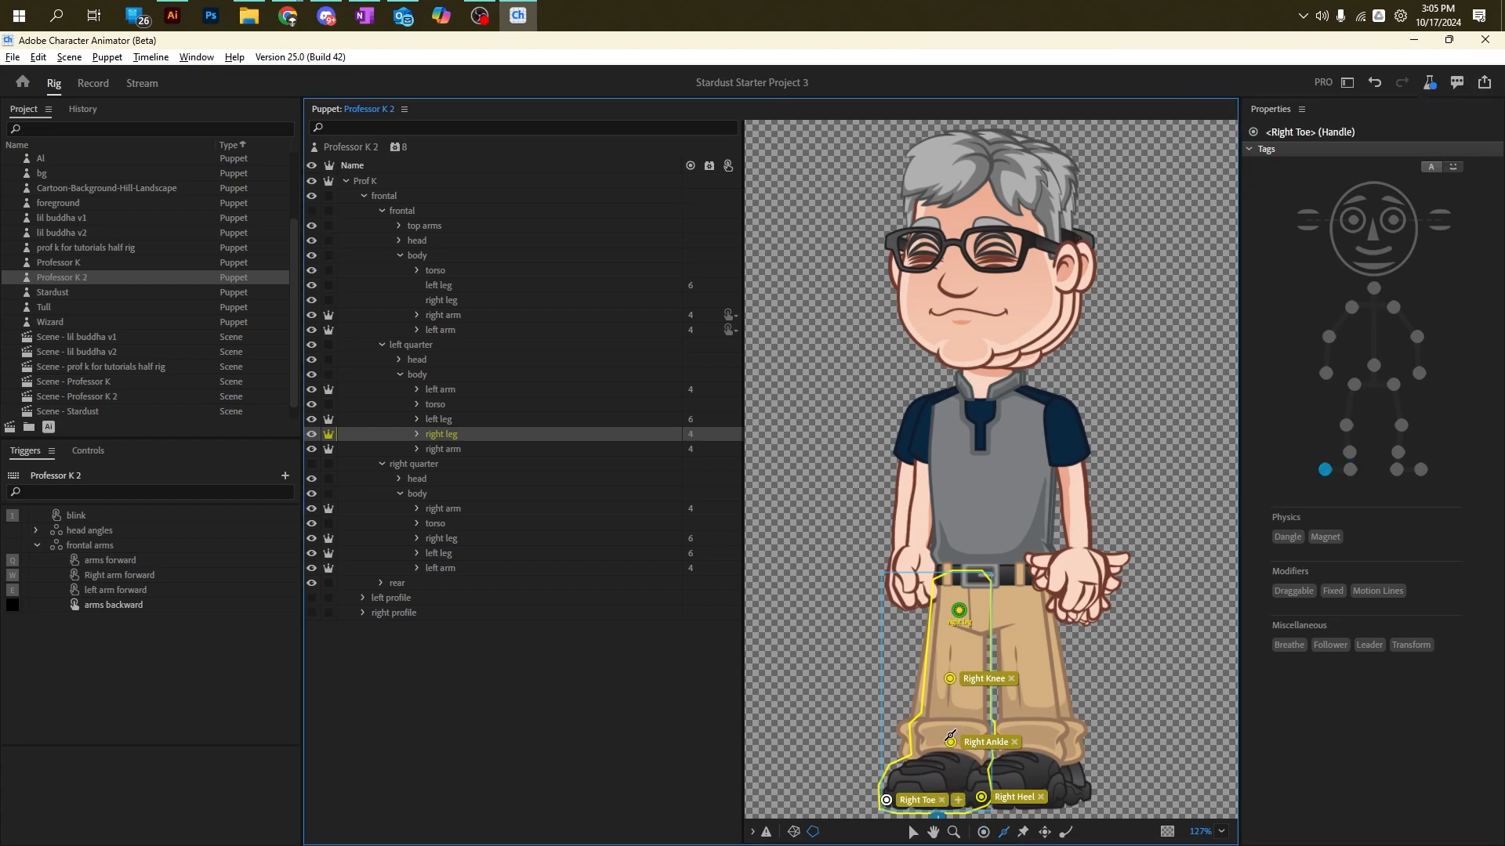
pyautogui.moveTo(946, 737); pyautogui.dragTo(951, 677)
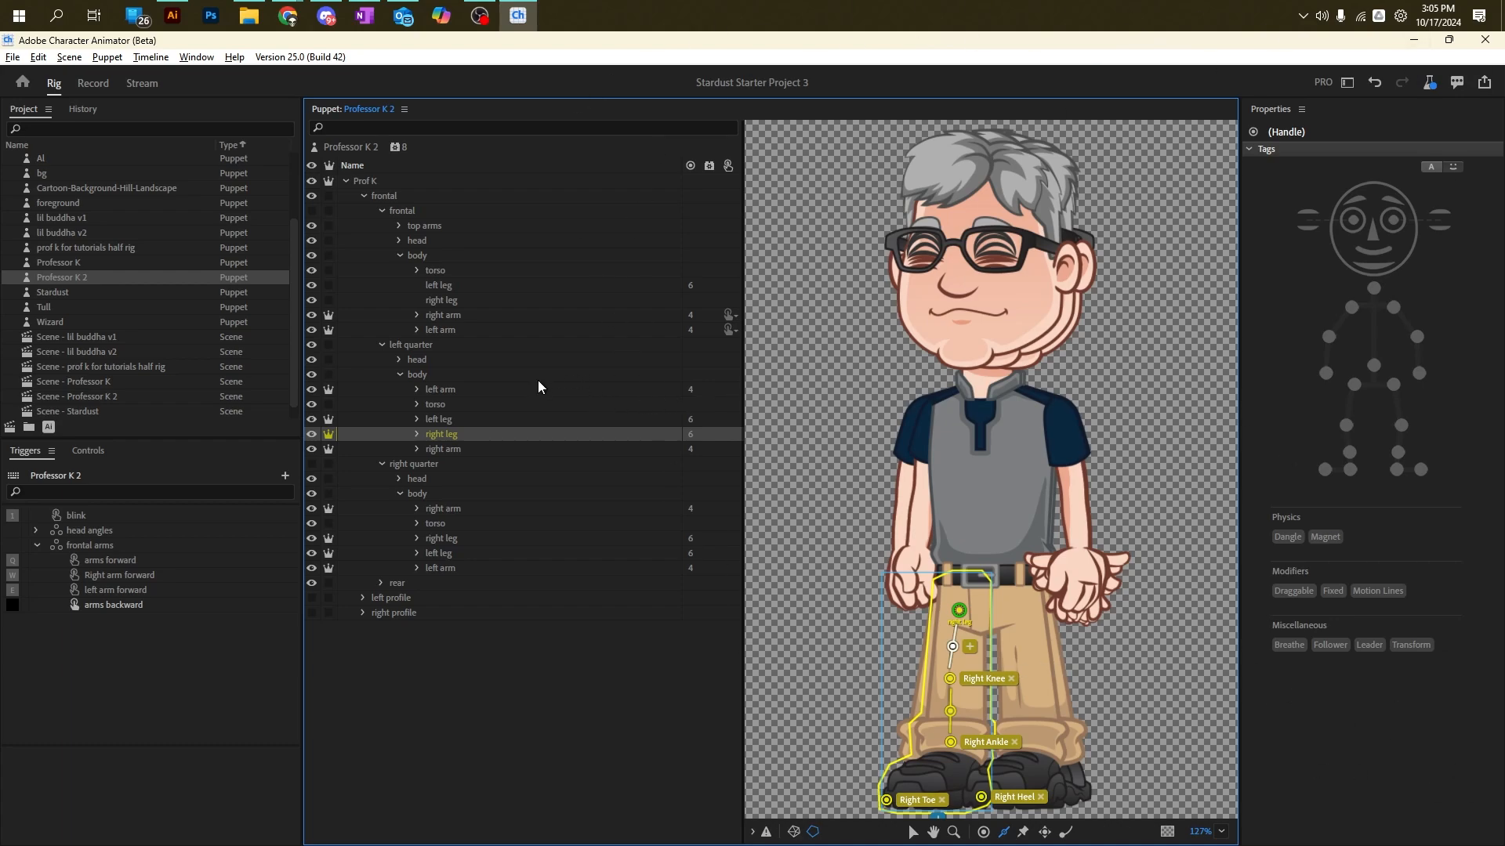
pyautogui.click(1042, 603)
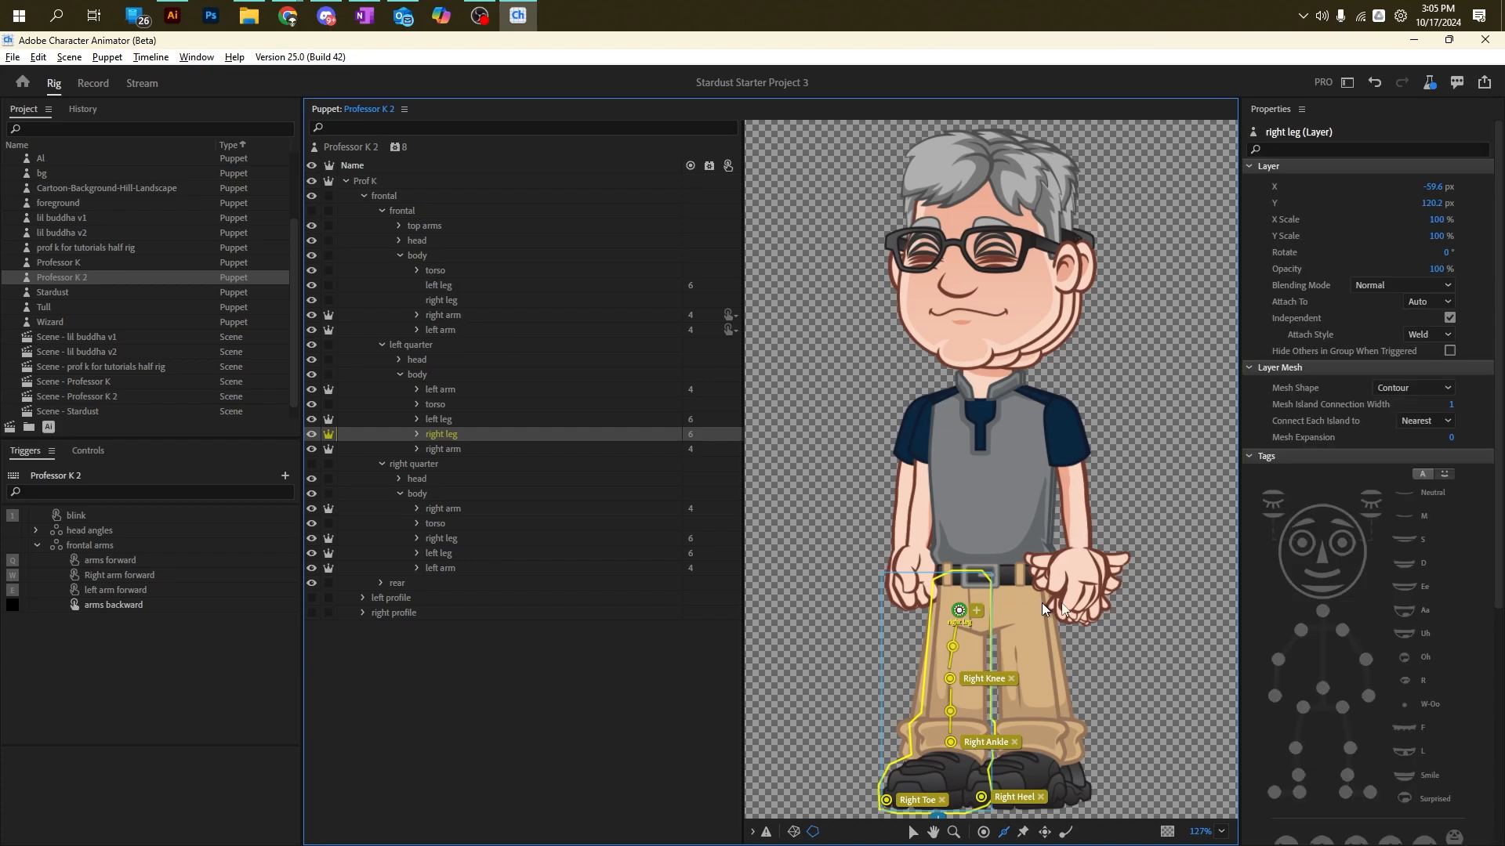
pyautogui.click(959, 611)
pyautogui.click(1354, 384)
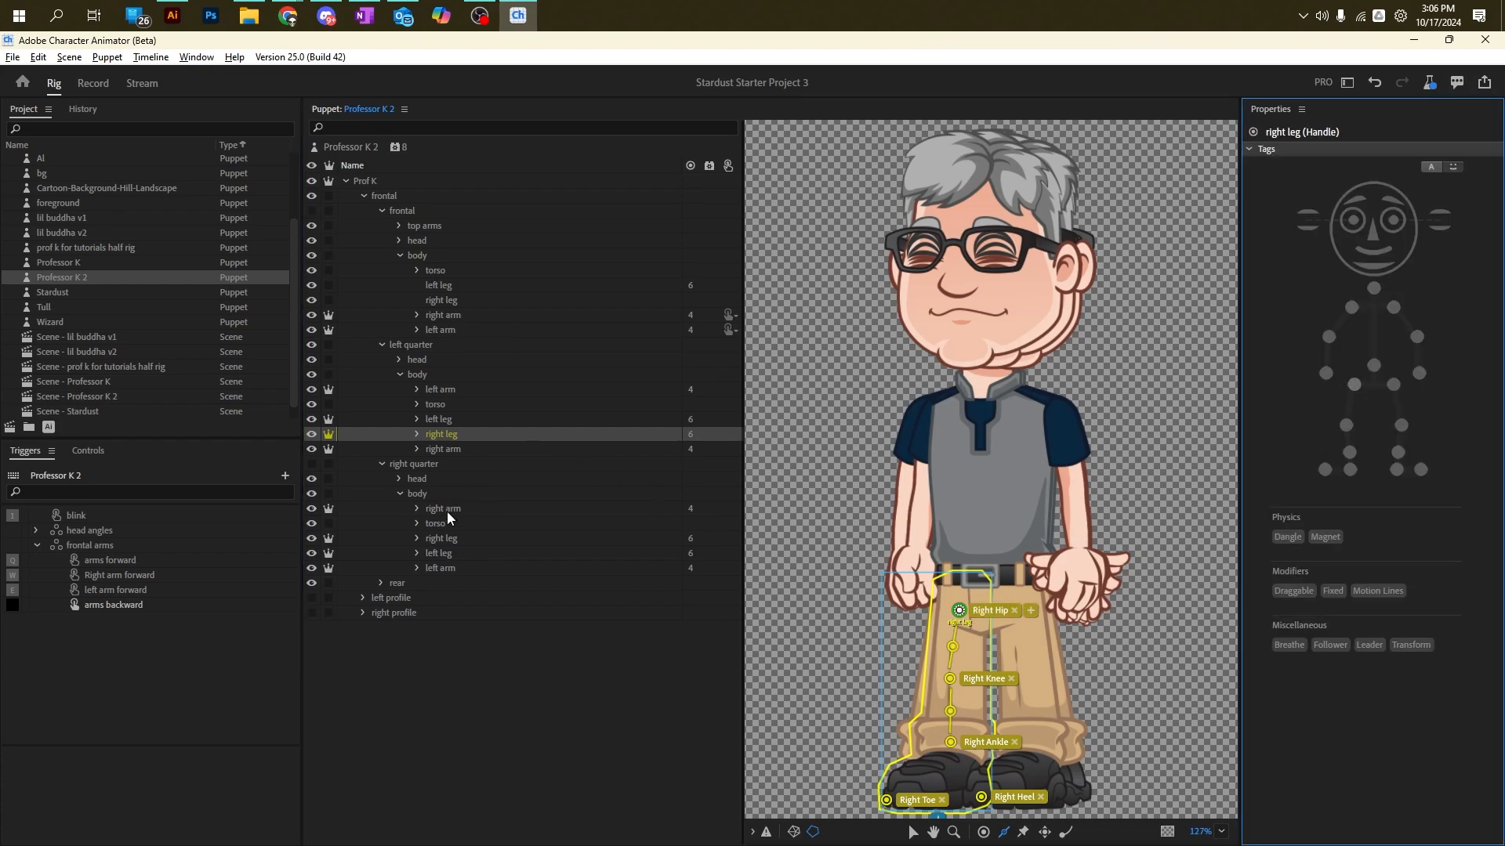
# Step: Check the right quarter's right leg handles and select the hip handle of the left quarter's left leg
pyautogui.click(448, 551)
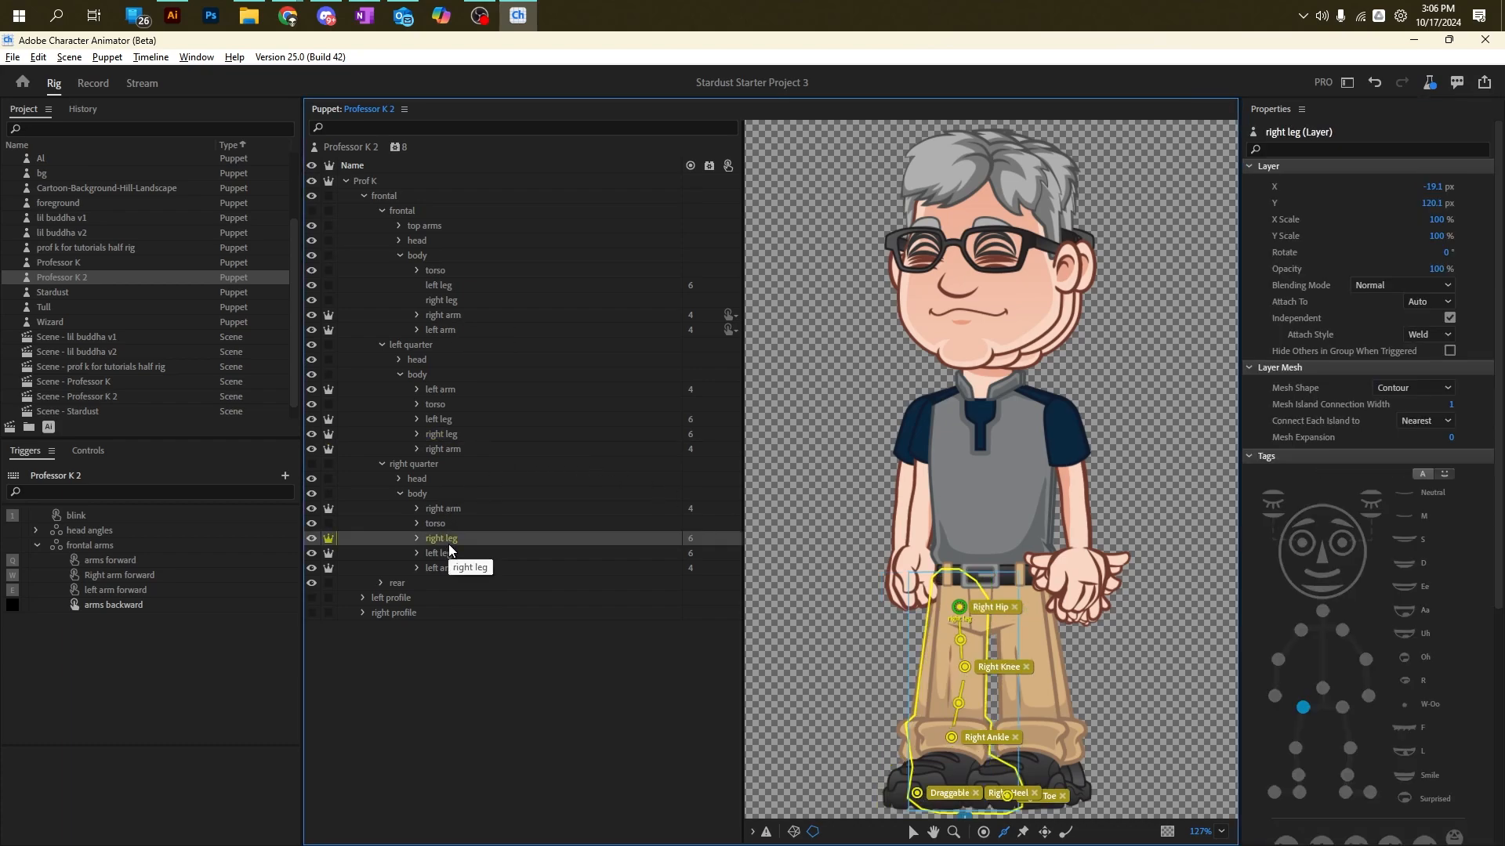
pyautogui.click(438, 424)
pyautogui.click(1010, 600)
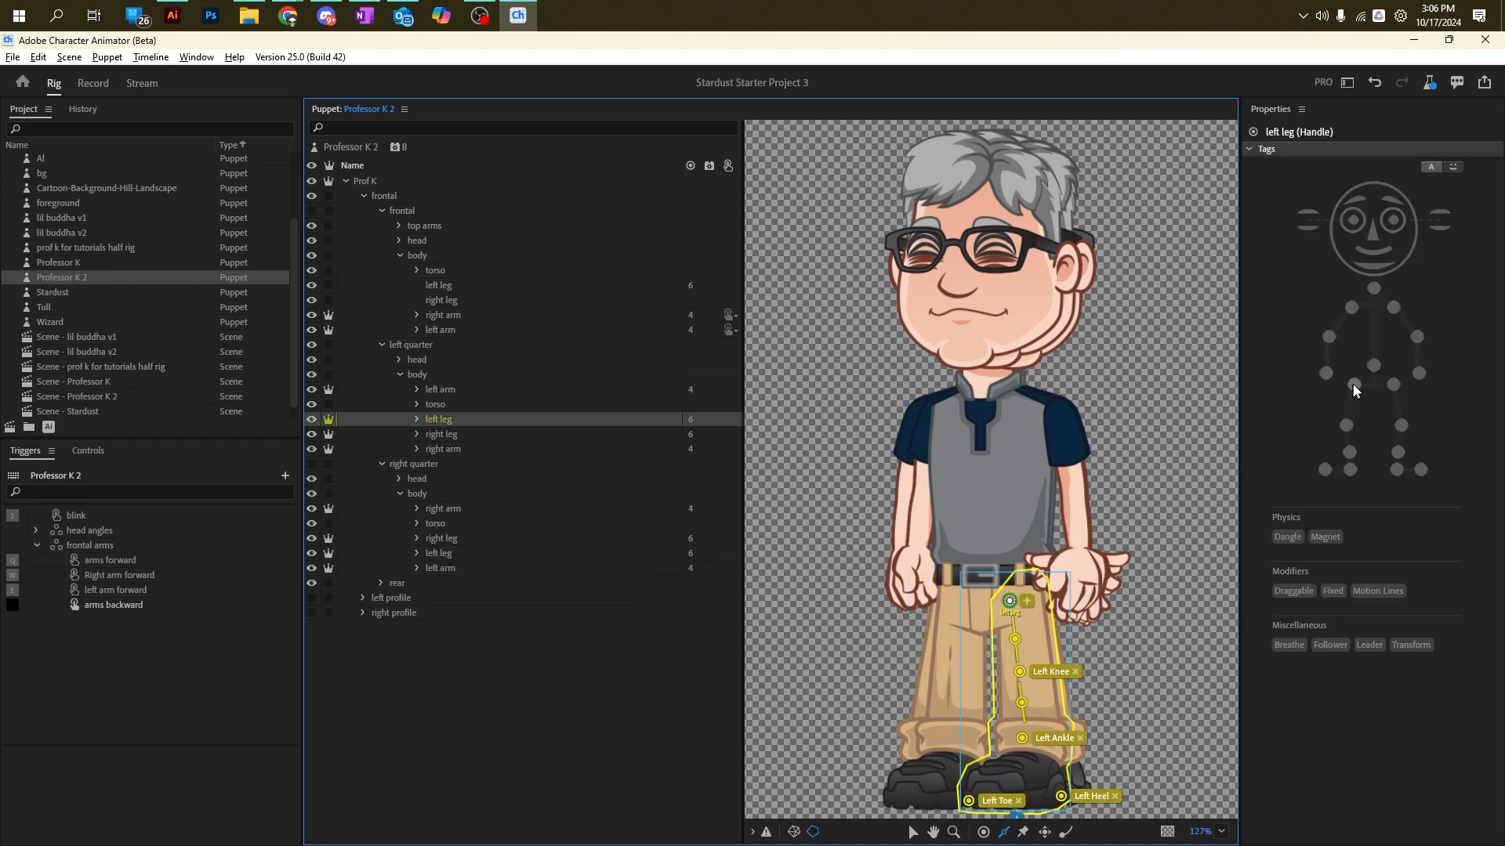
# Step: Move the frontal right leg's origin handle to the hip and undo the handle added at the knee
pyautogui.click(442, 303)
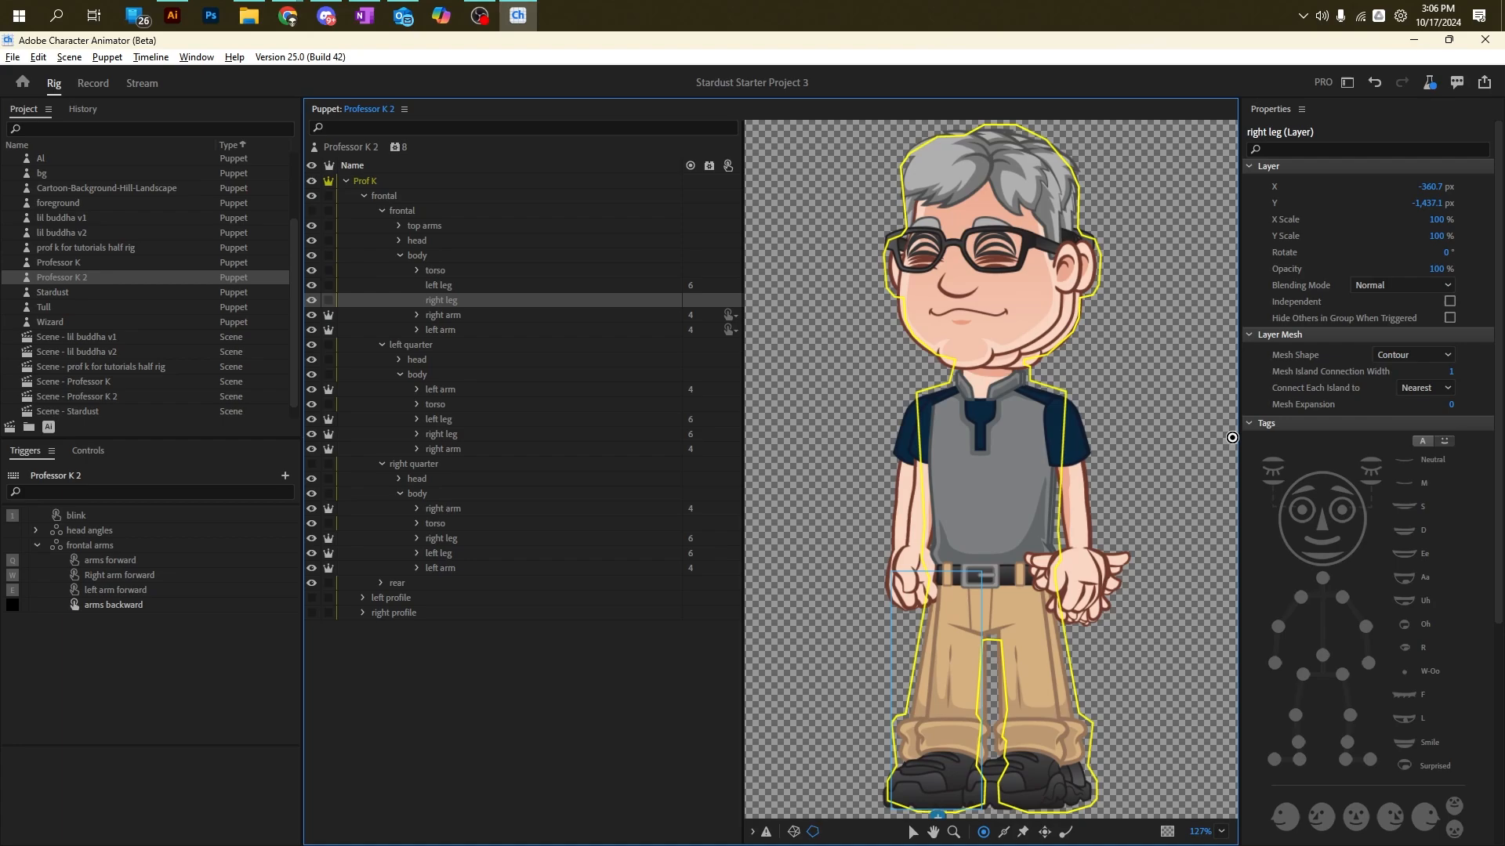
pyautogui.click(949, 673)
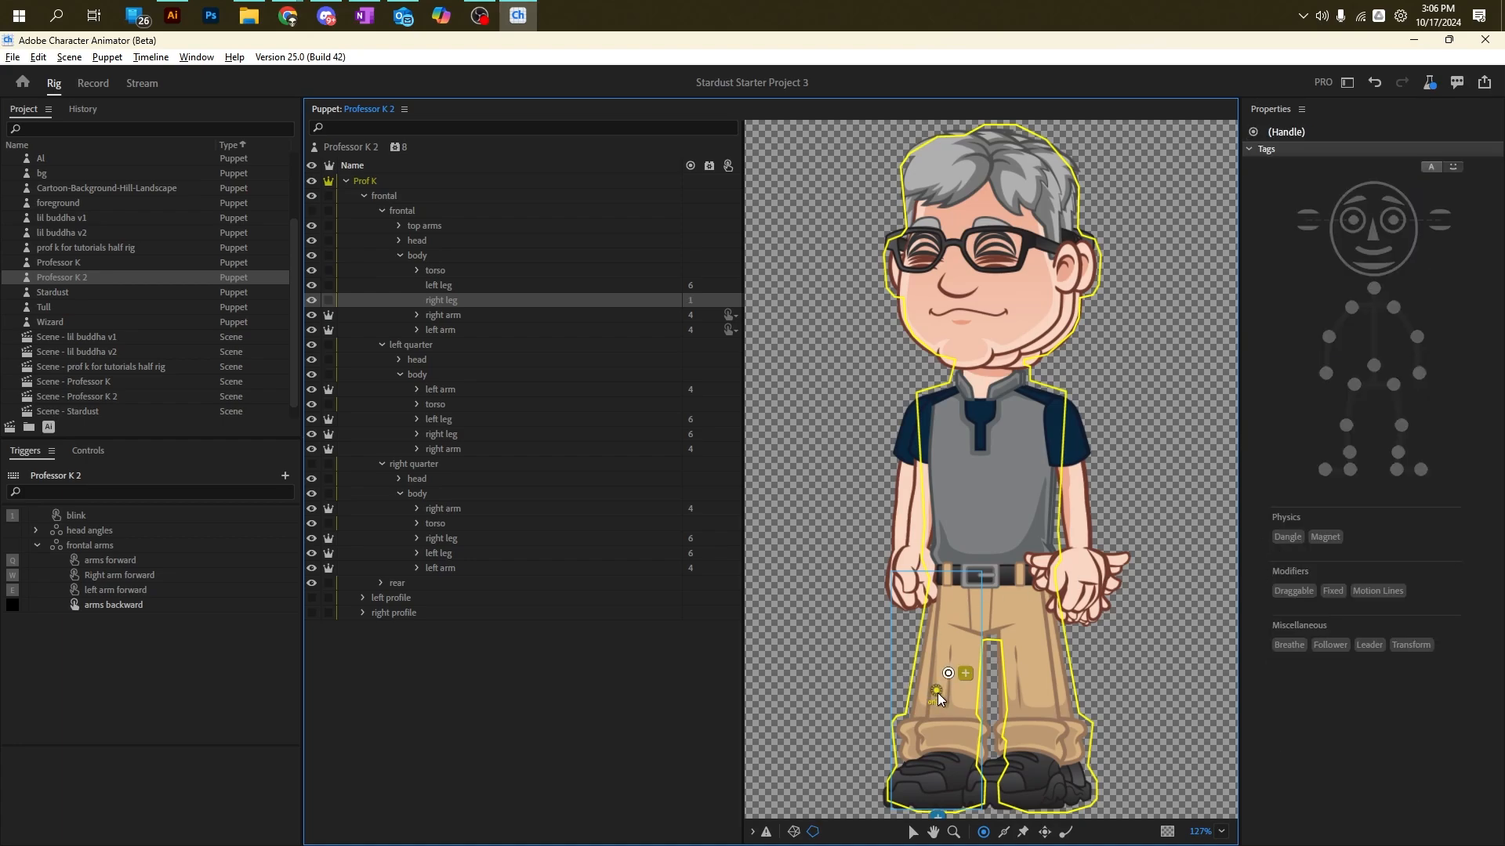
pyautogui.moveTo(954, 621); pyautogui.dragTo(956, 603)
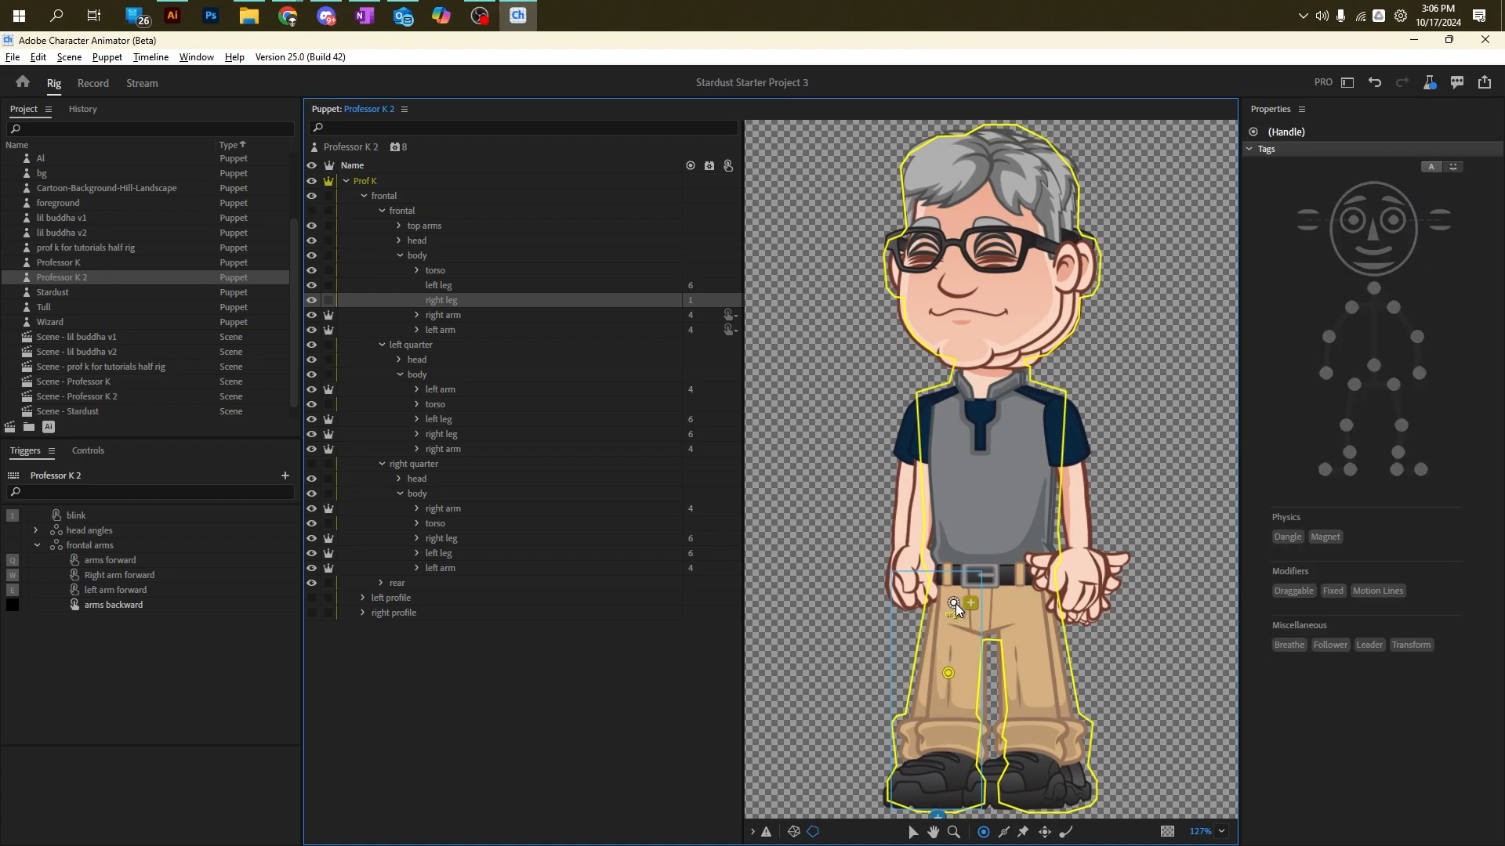
pyautogui.click(949, 676)
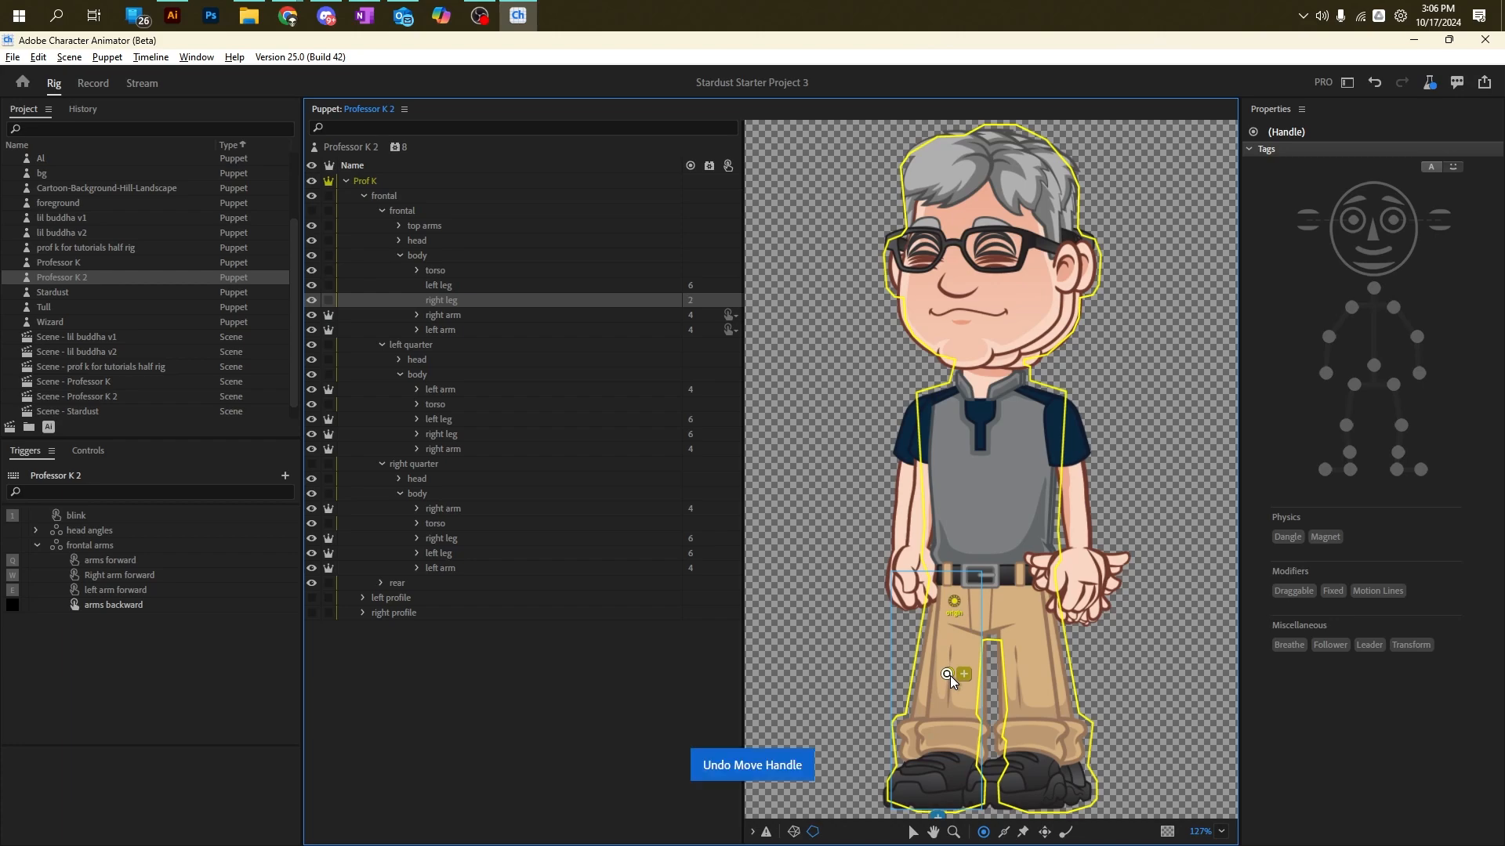
pyautogui.hotkey('ctrl', 'z')
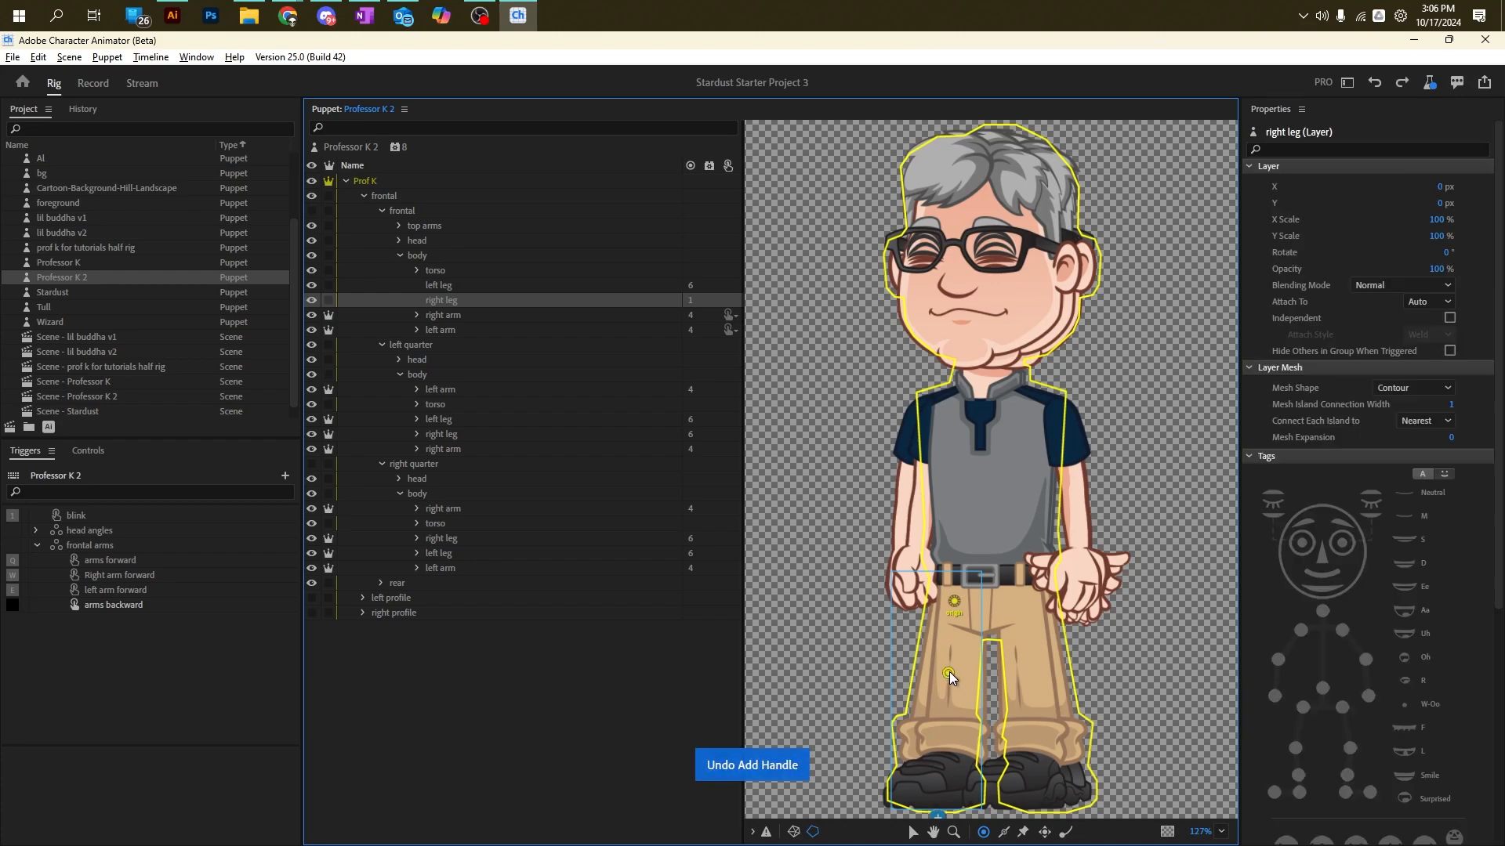
# Step: Add a knee handle tagged Right Knee to the frontal right leg and tag its origin handle Right Hip
pyautogui.click(949, 669)
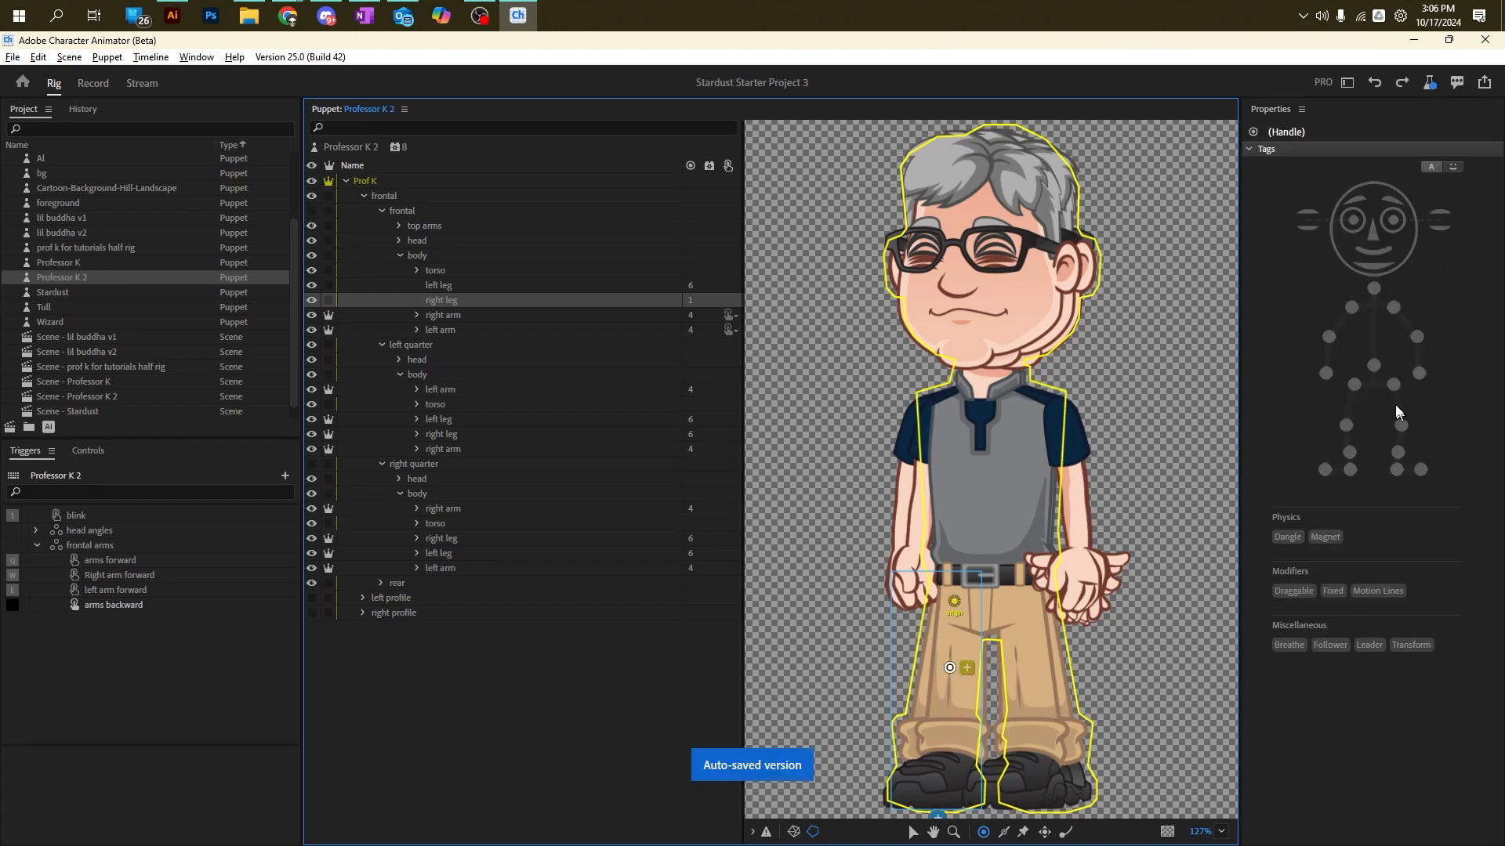
pyautogui.click(1347, 424)
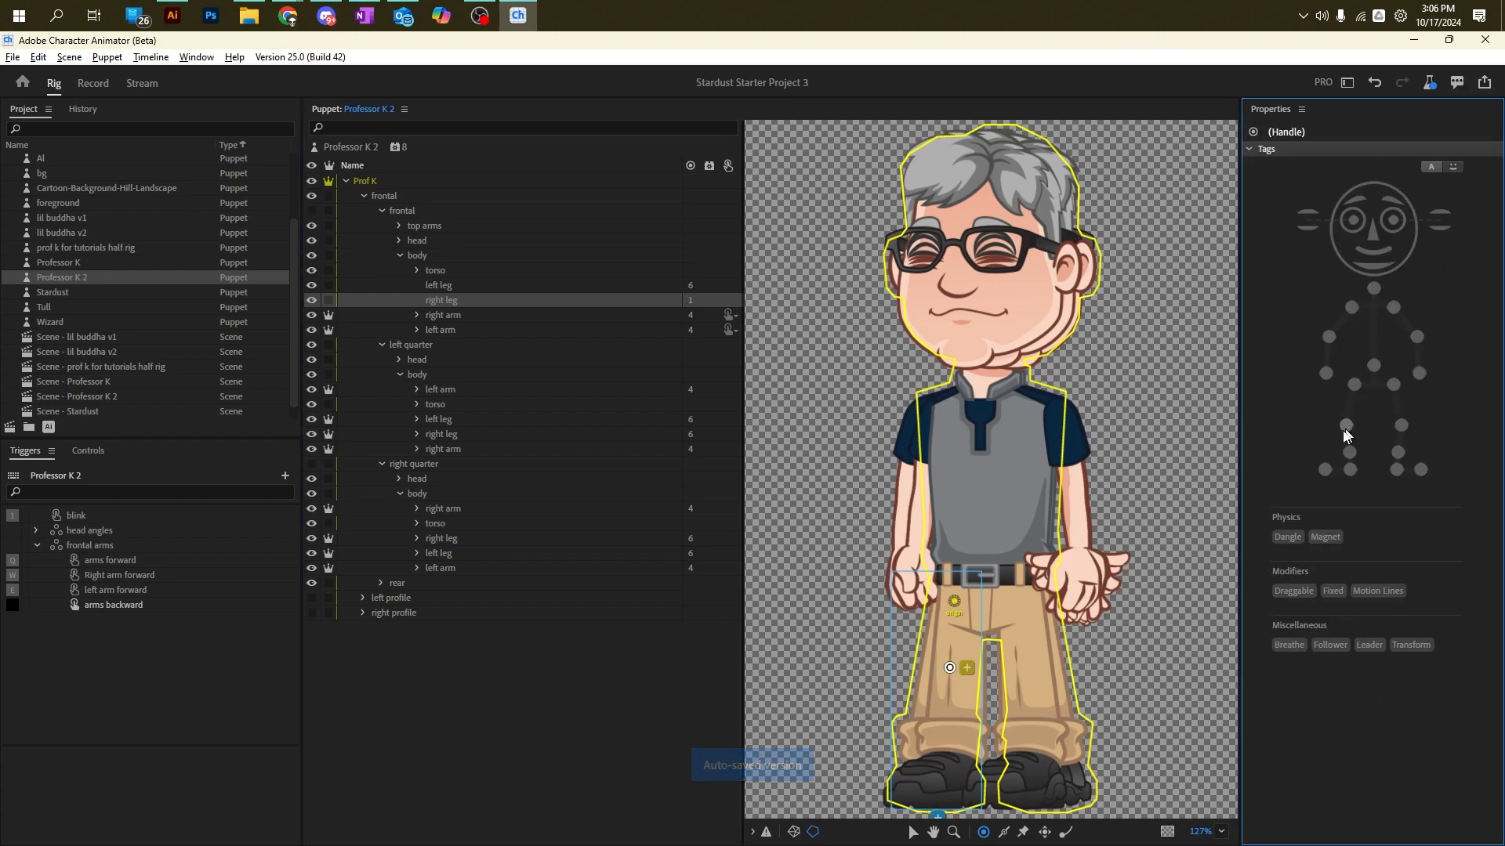
pyautogui.click(955, 602)
pyautogui.click(1354, 384)
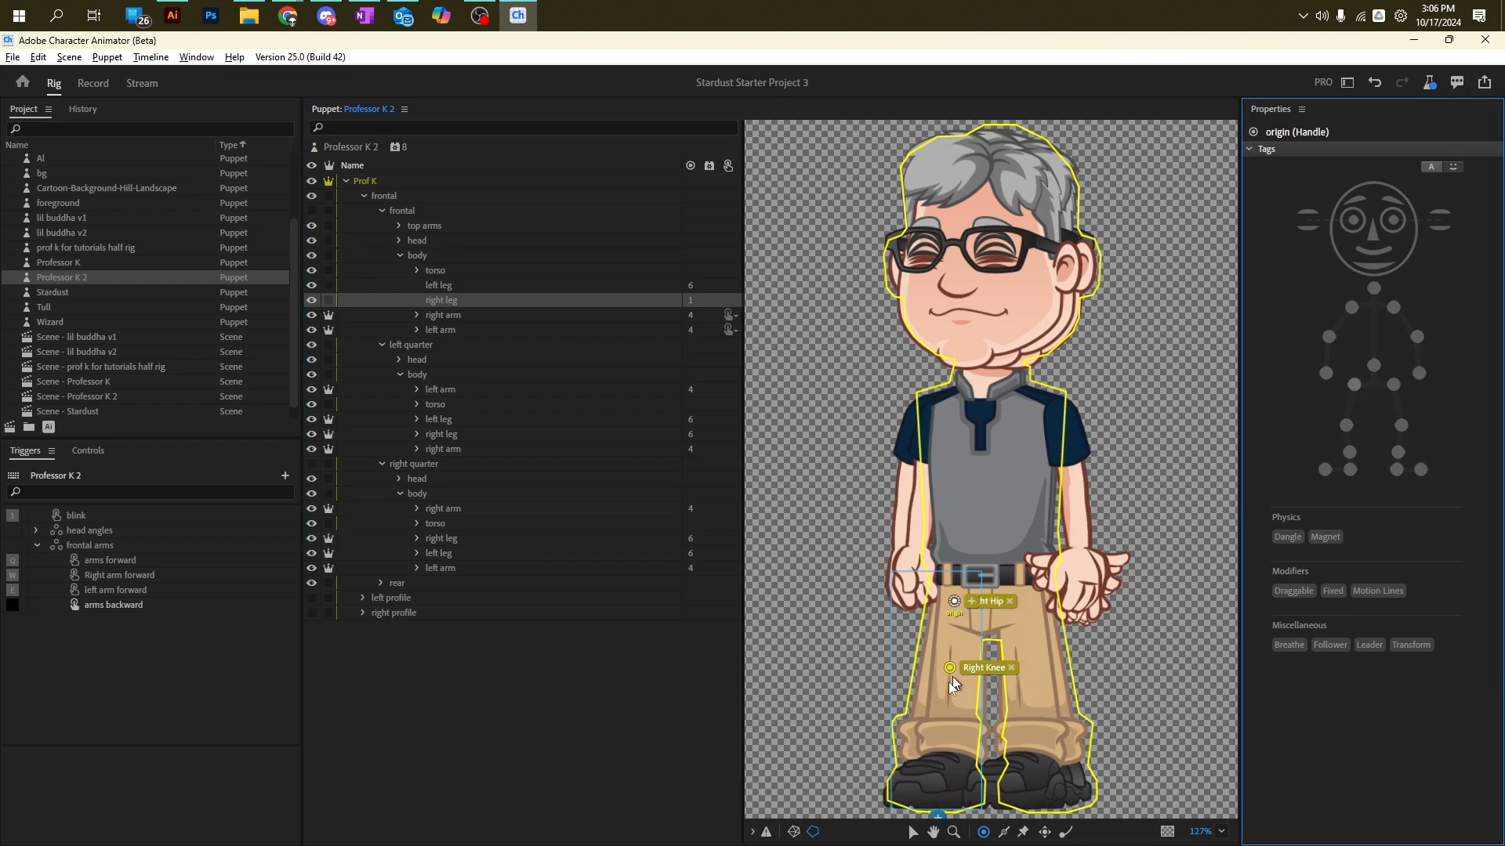
# Step: Add handles at the ankle, heel and toe of the frontal right leg, tagged Right Ankle, Right Heel and Right Toe
pyautogui.click(949, 742)
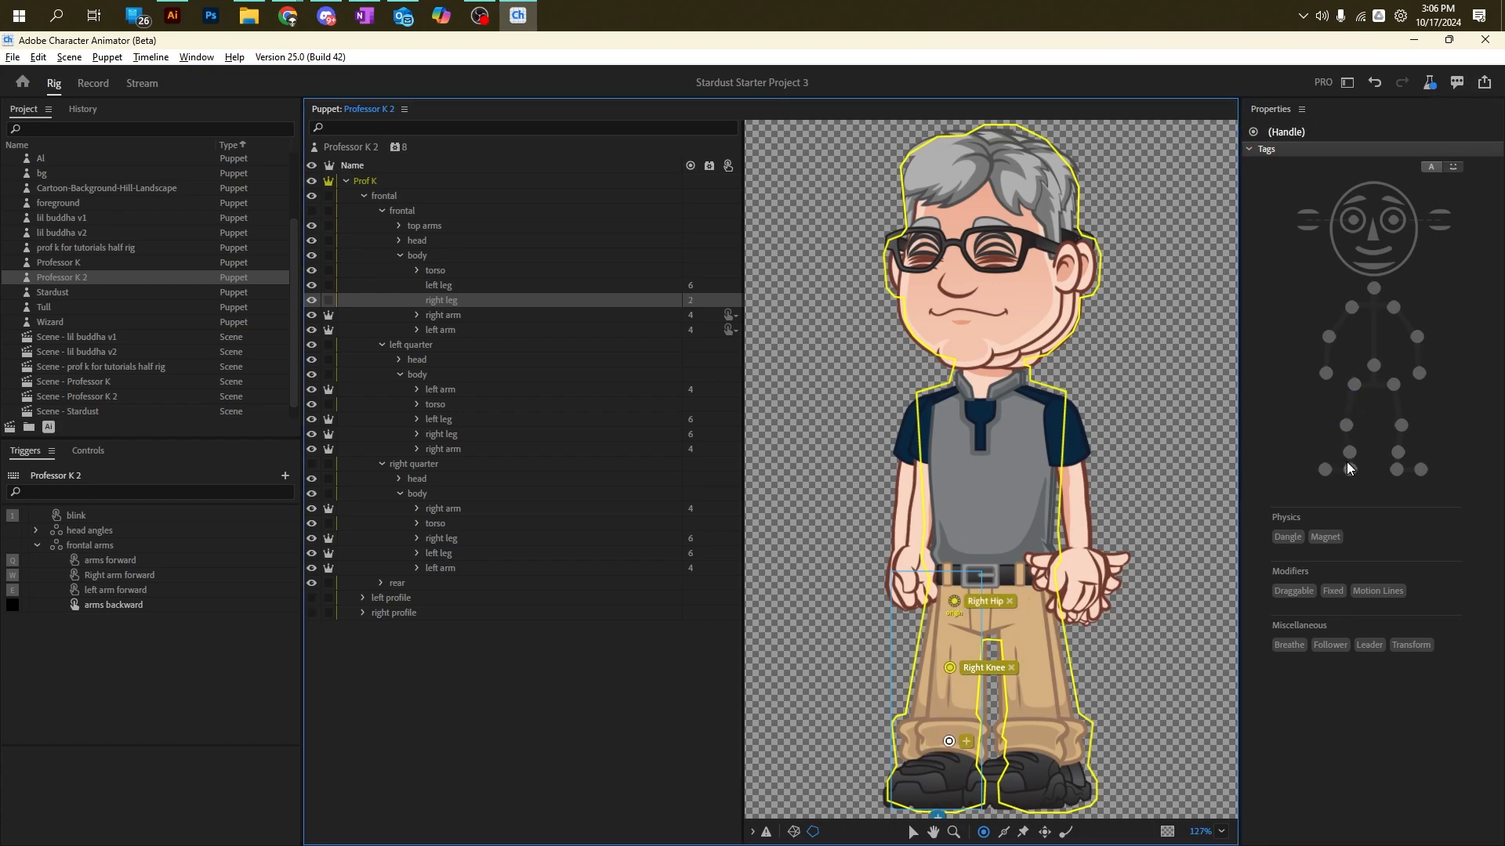
pyautogui.click(1350, 452)
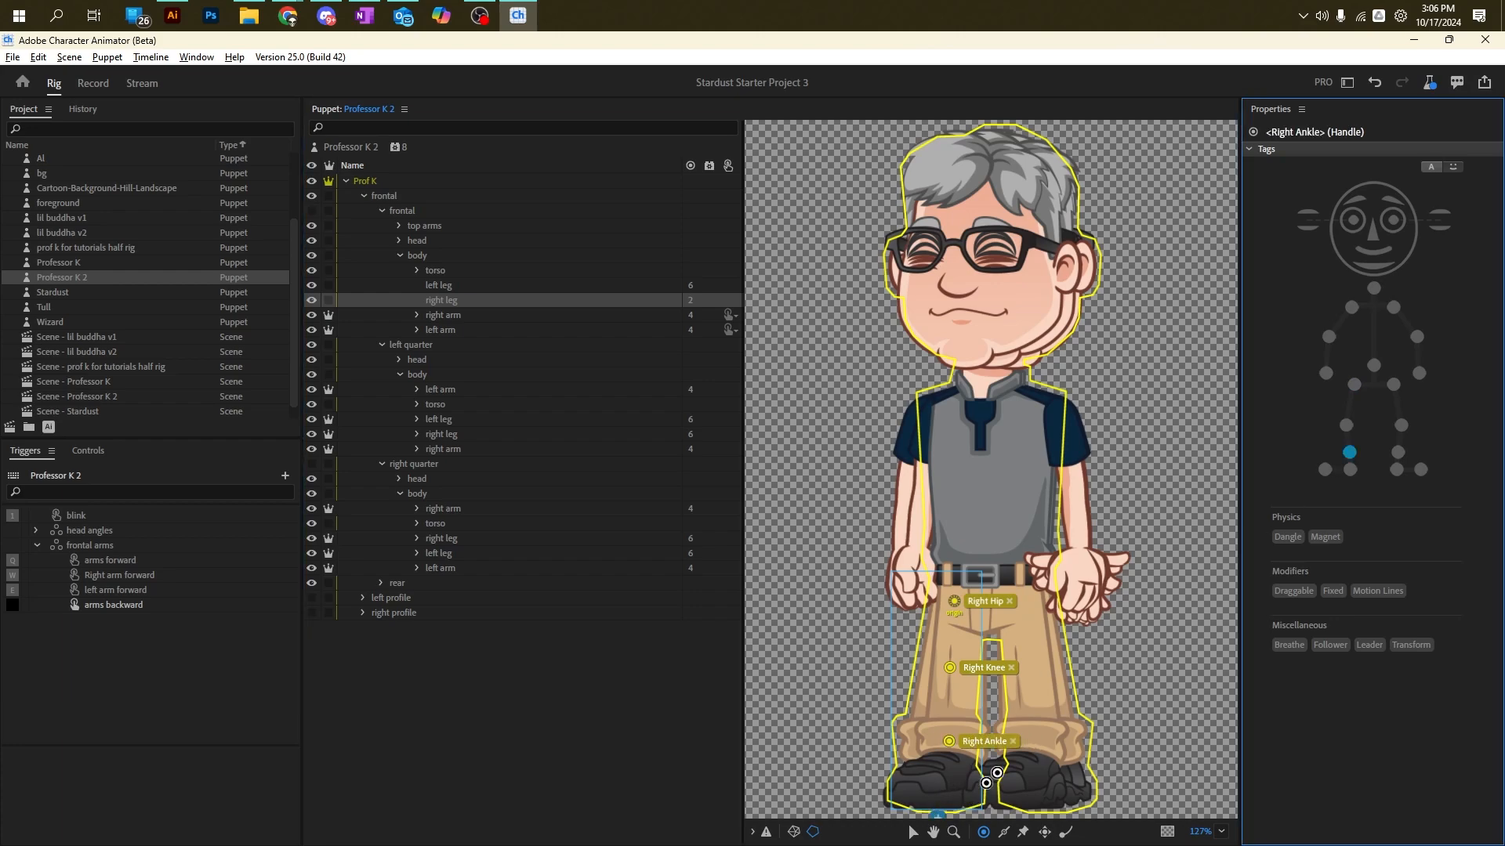
pyautogui.click(975, 794)
pyautogui.click(1350, 470)
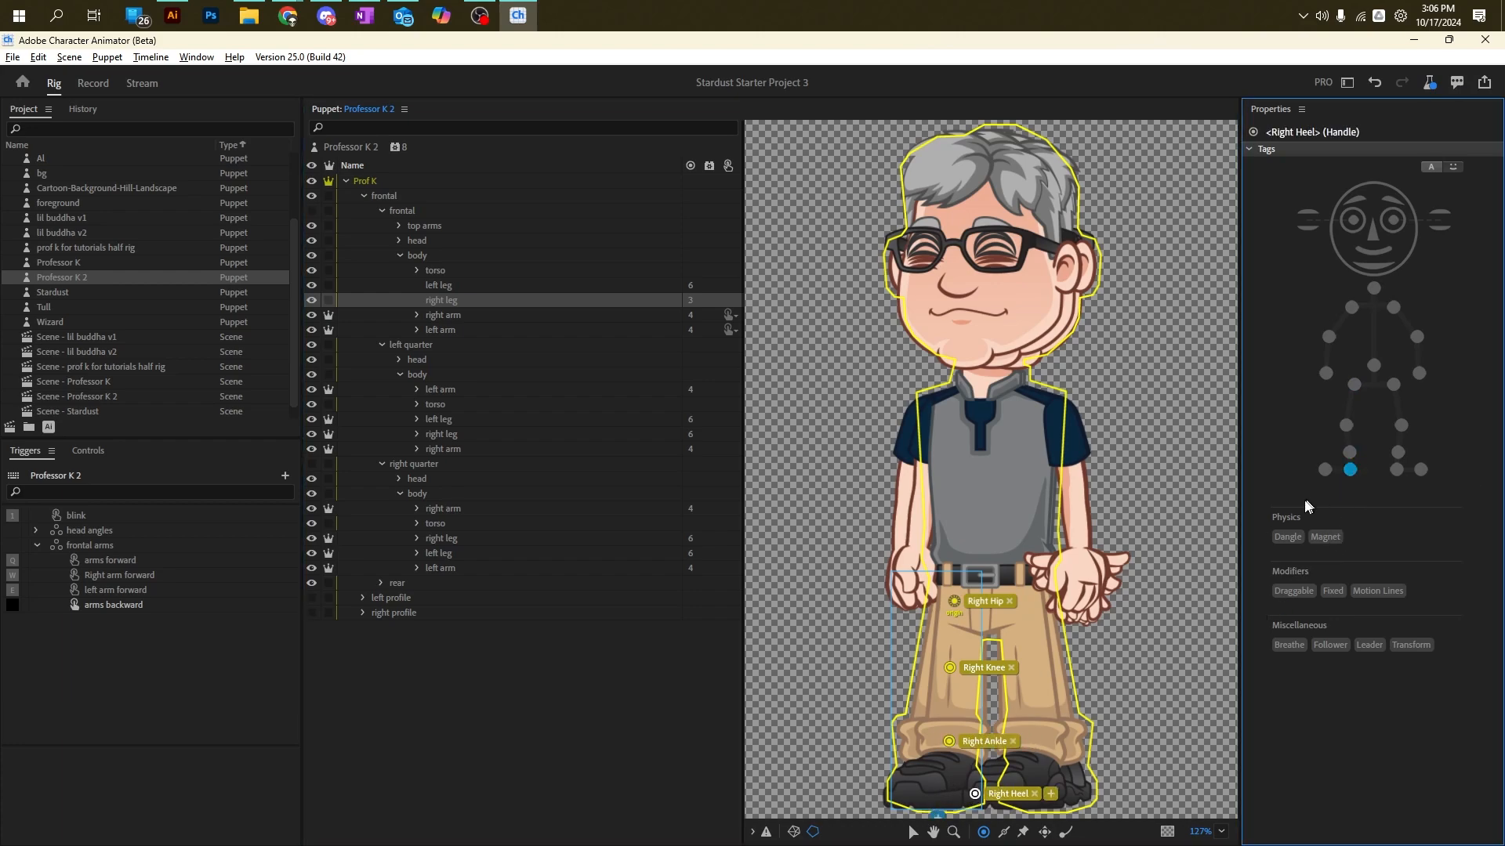
pyautogui.click(899, 798)
pyautogui.click(1325, 470)
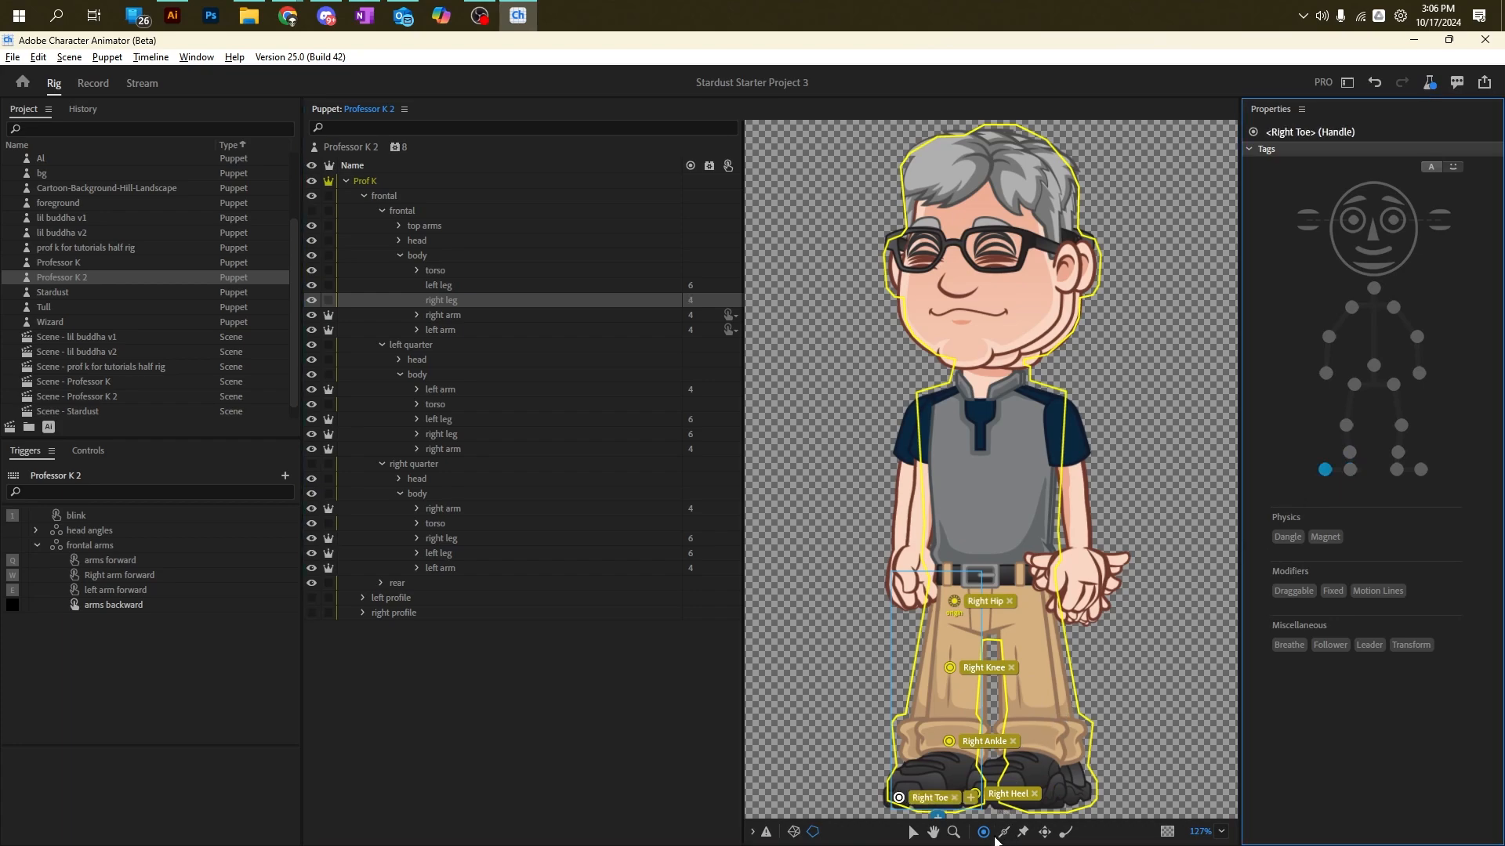
pyautogui.click(898, 799)
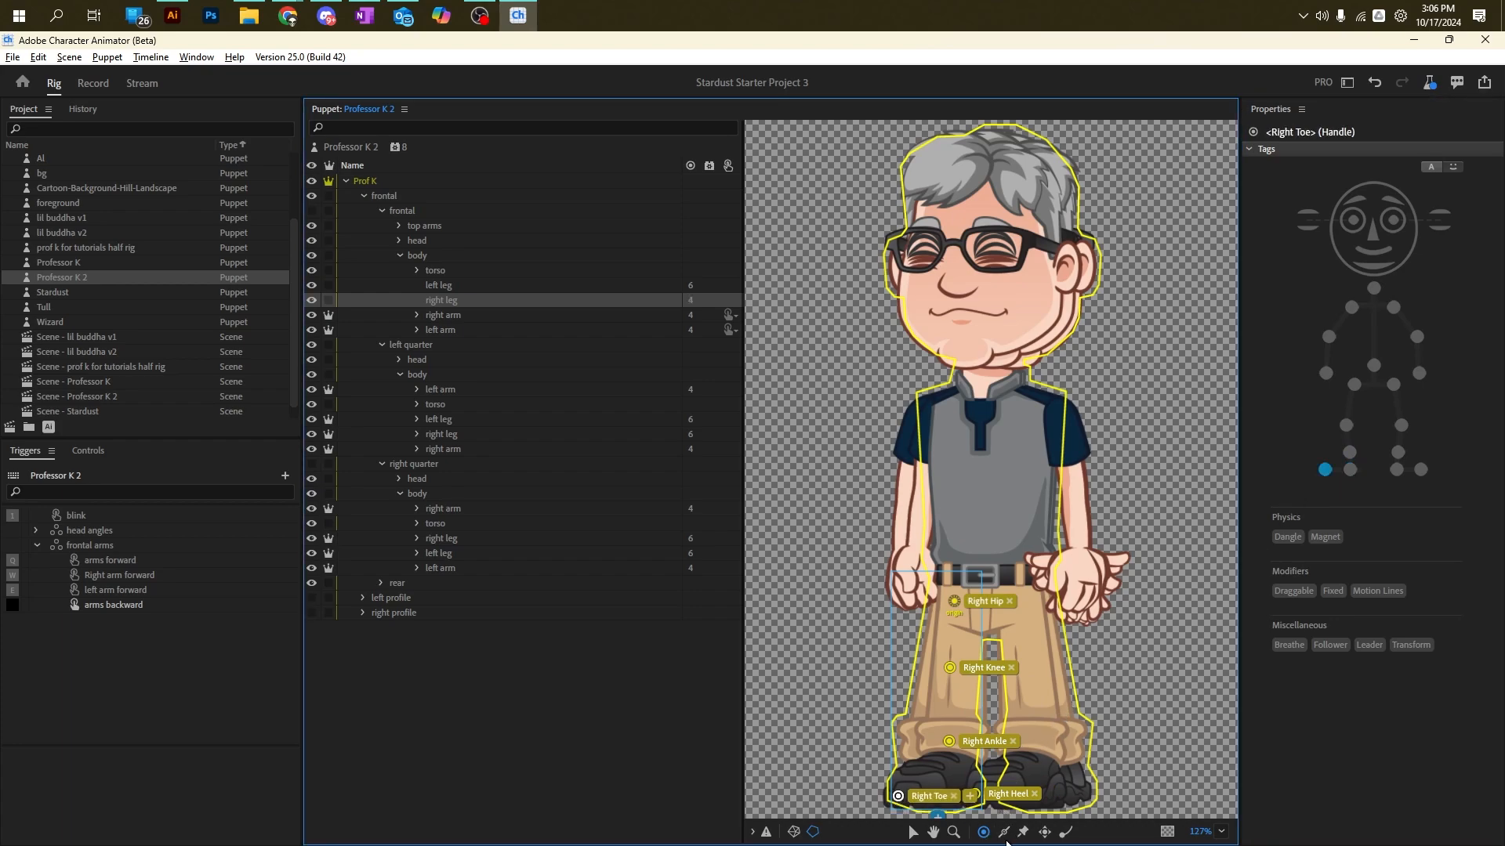
# Step: Draw sticks along the frontal right leg's shin and thigh, and collapse the frontal body group
pyautogui.click(1004, 832)
pyautogui.moveTo(951, 728); pyautogui.dragTo(954, 613)
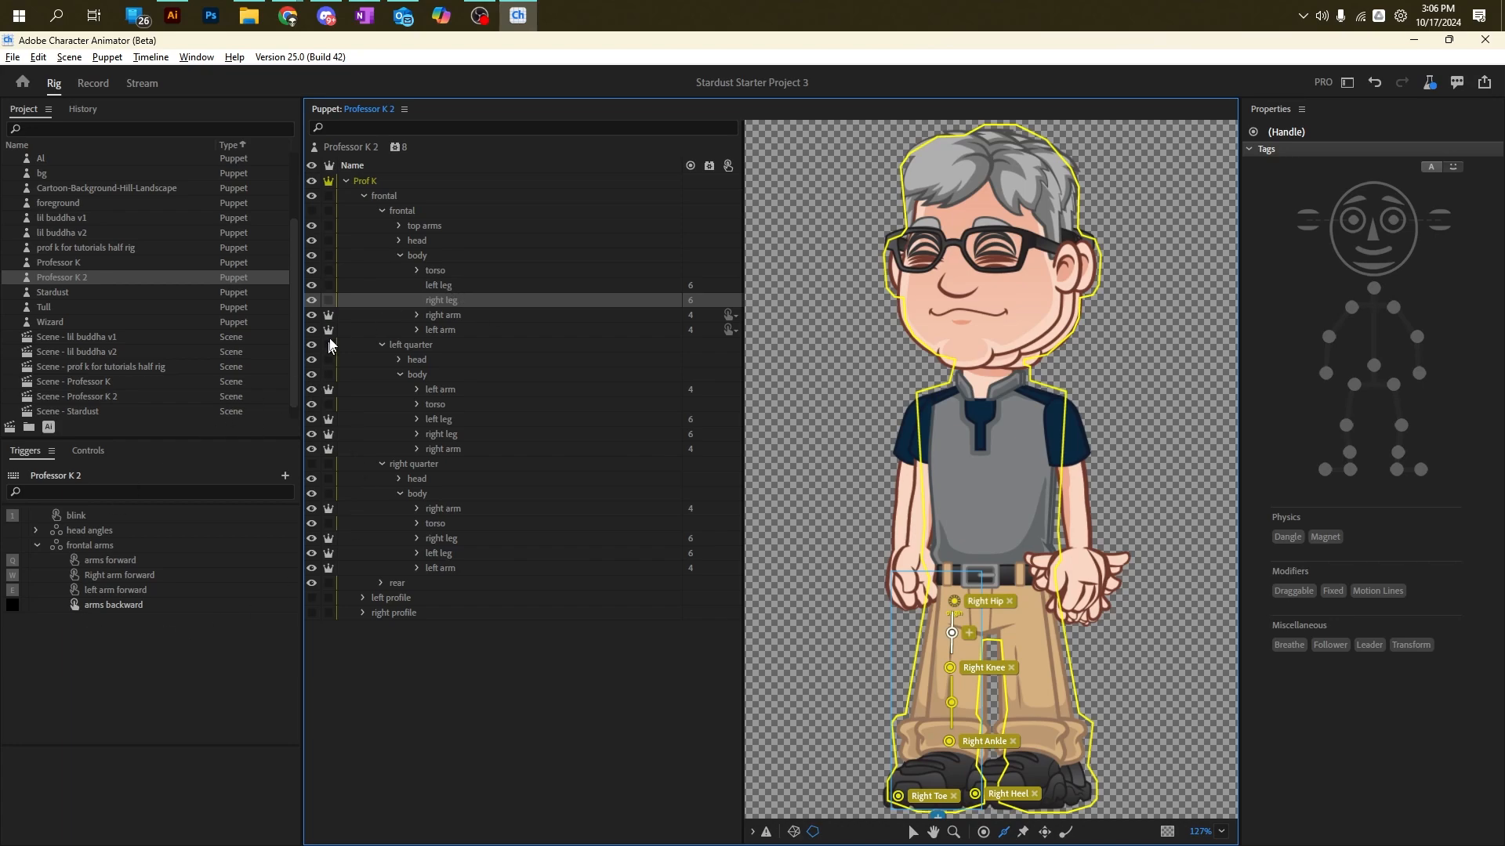
pyautogui.click(400, 258)
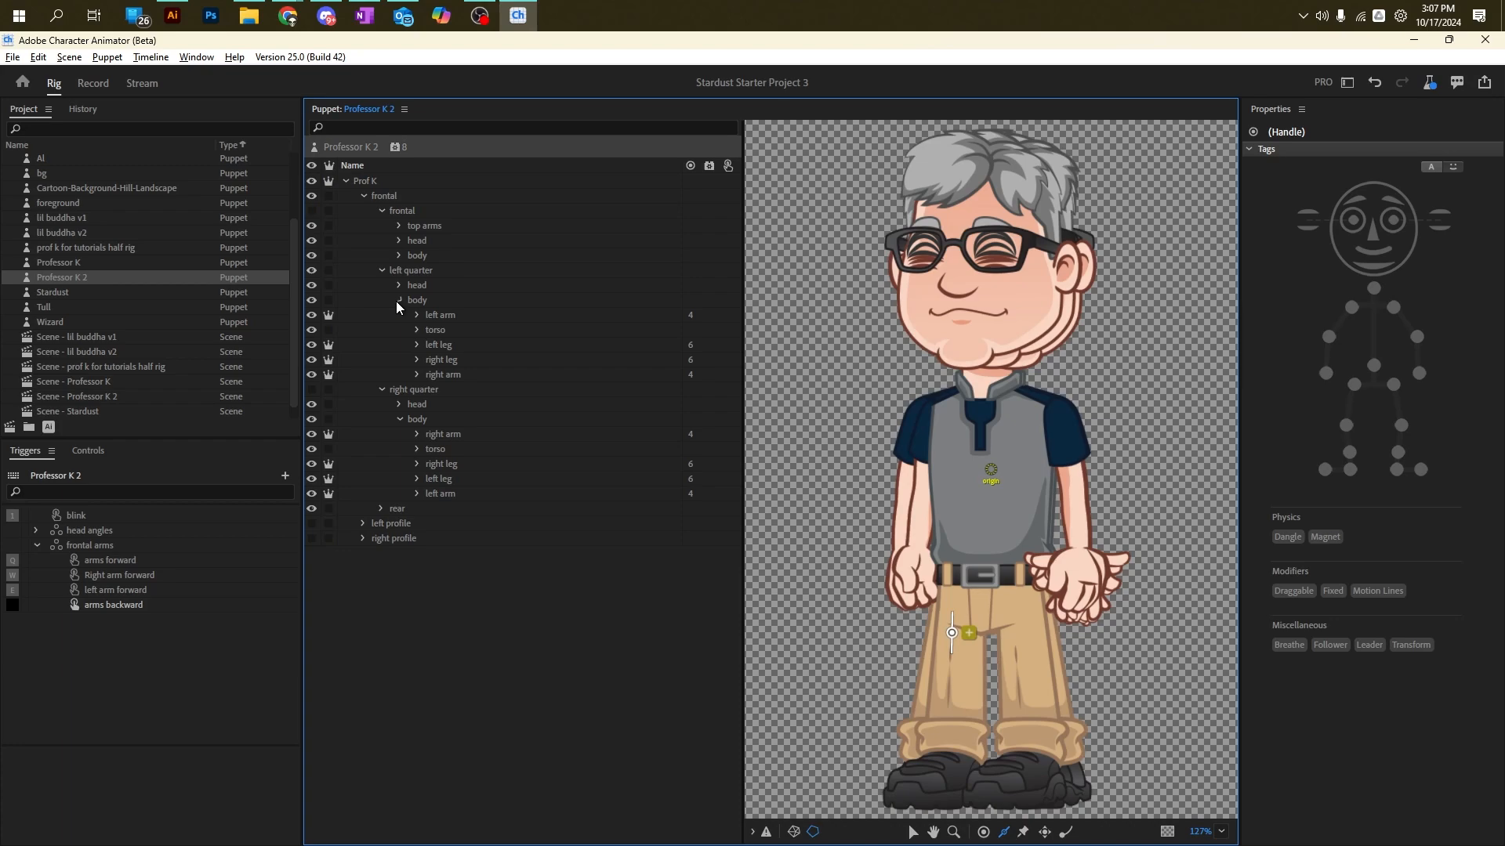
# Step: Collapse the body groups of the left and right quarter views and the frontal arms swap set
pyautogui.click(399, 300)
pyautogui.click(398, 345)
pyautogui.click(460, 611)
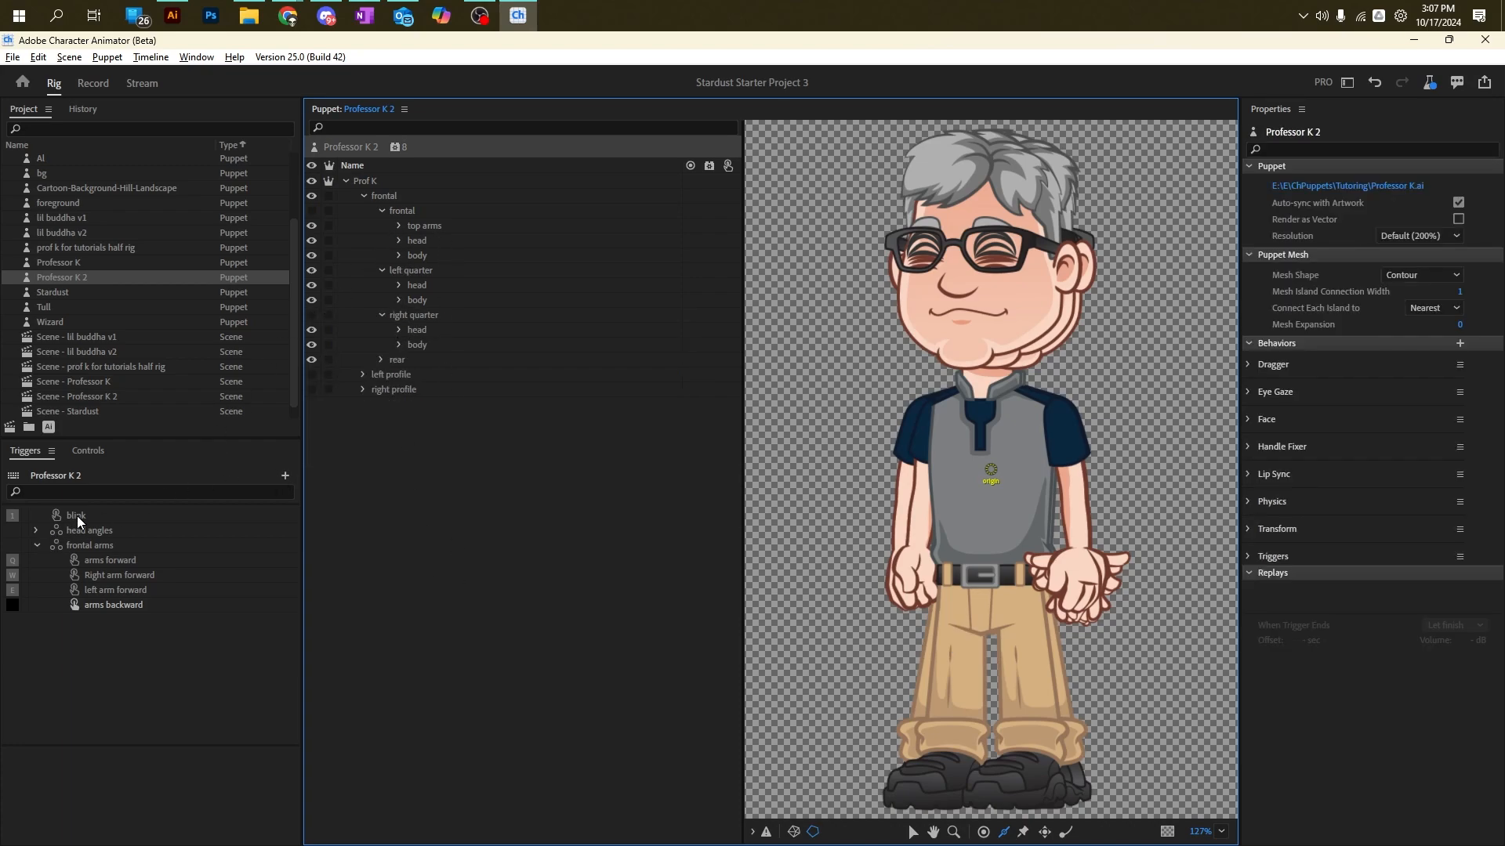
pyautogui.click(35, 544)
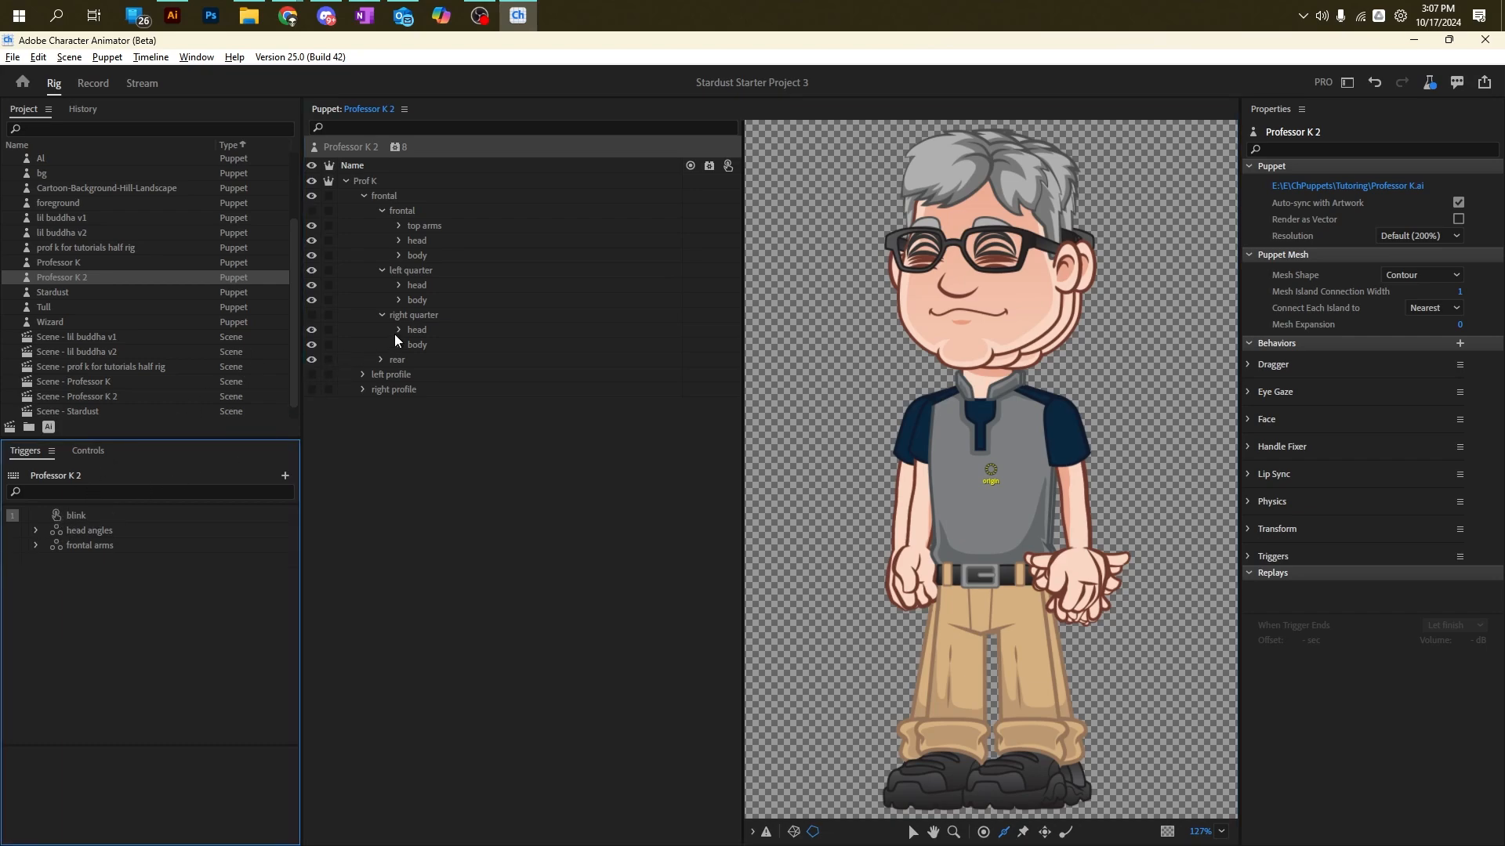
# Step: Add the Walk behavior to both the left profile and right profile groups
pyautogui.click(370, 388)
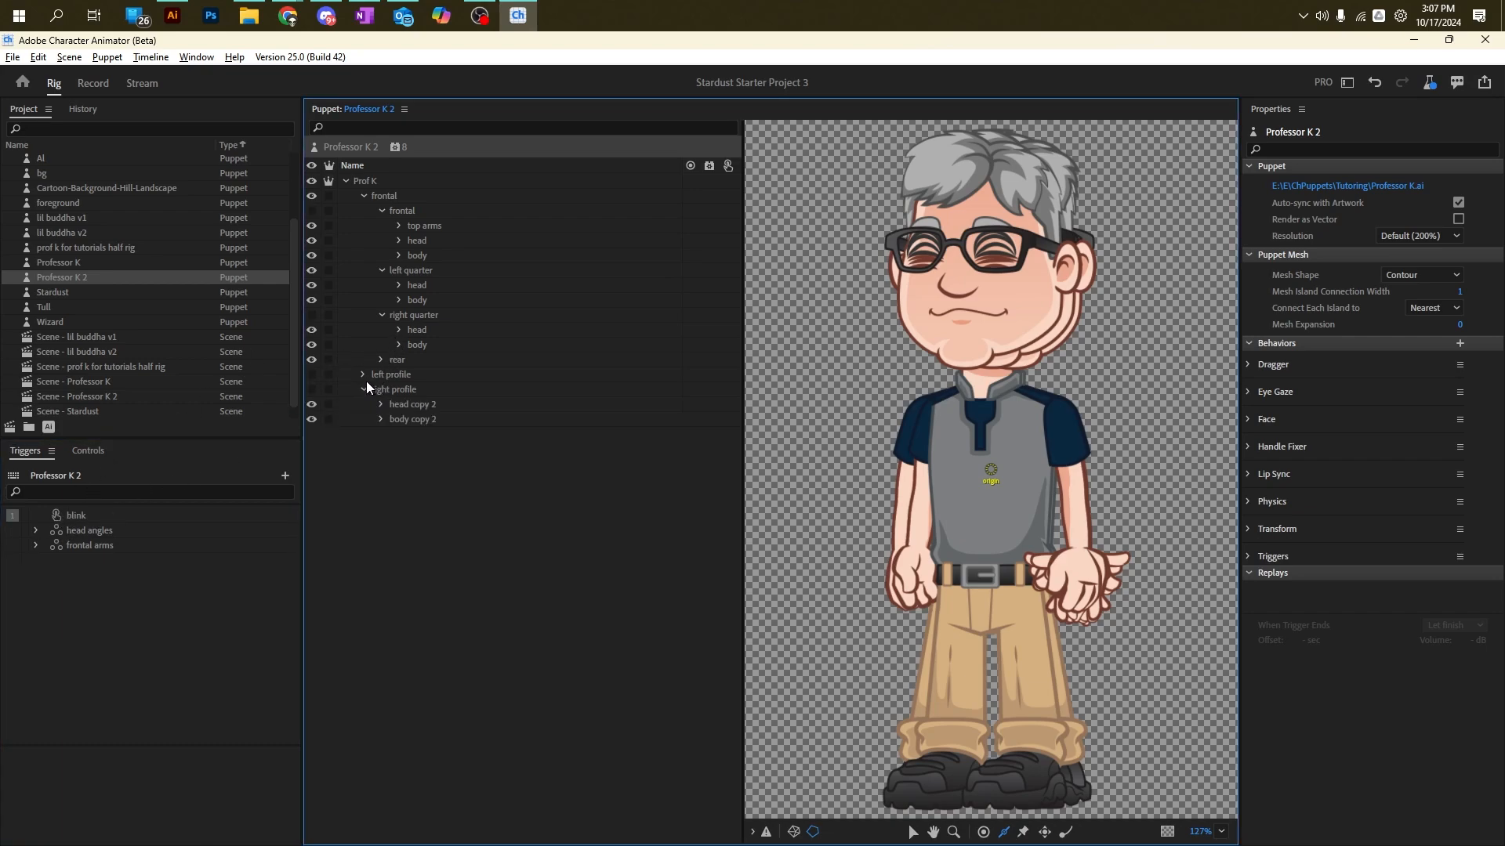
pyautogui.click(362, 389)
pyautogui.click(362, 374)
pyautogui.click(399, 374)
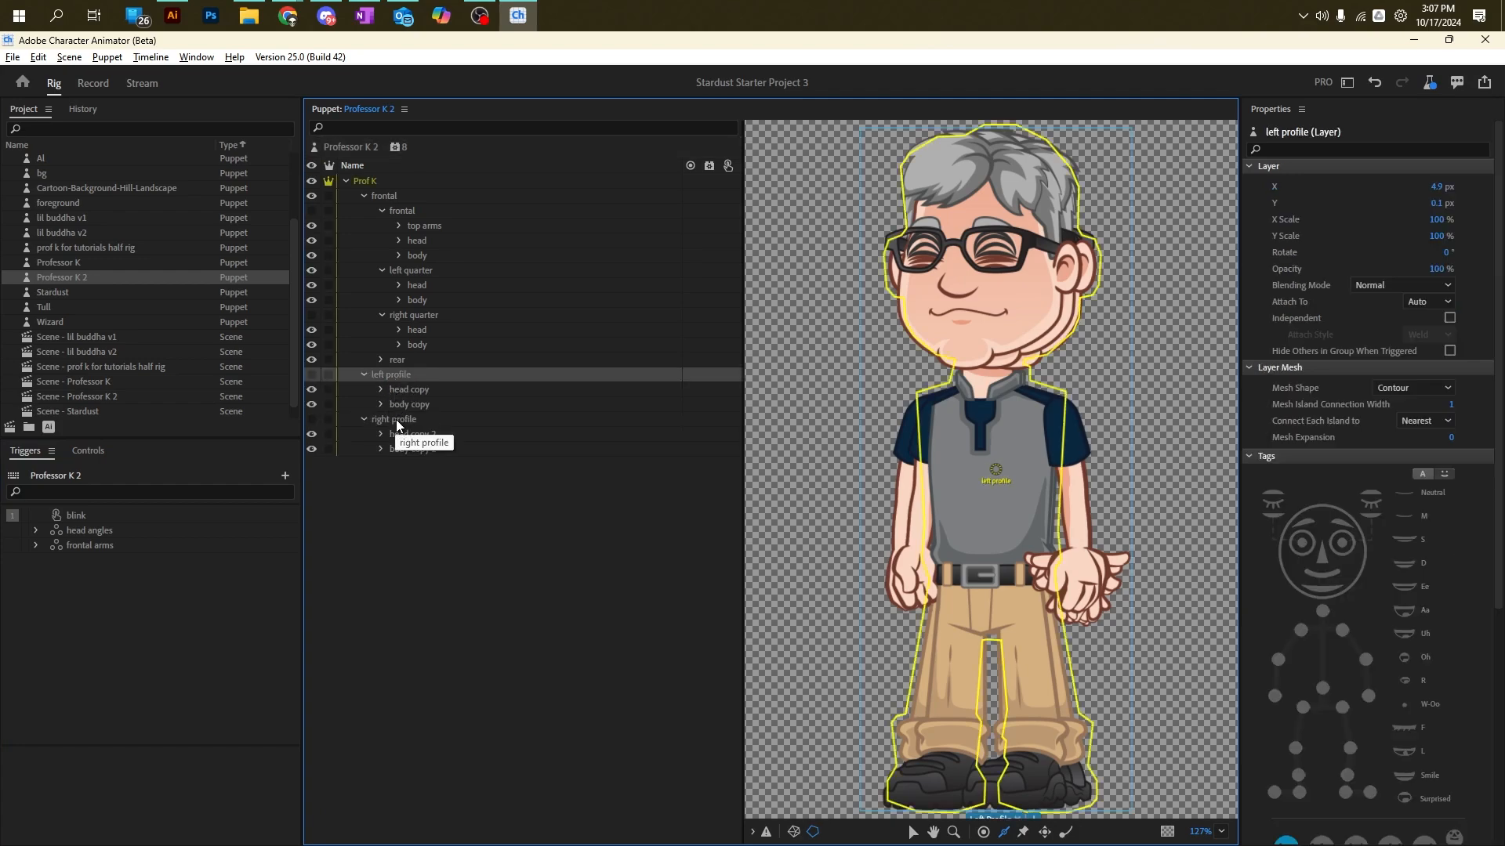
pyautogui.keyDown('ctrl'); pyautogui.click(396, 419); pyautogui.keyUp('ctrl')
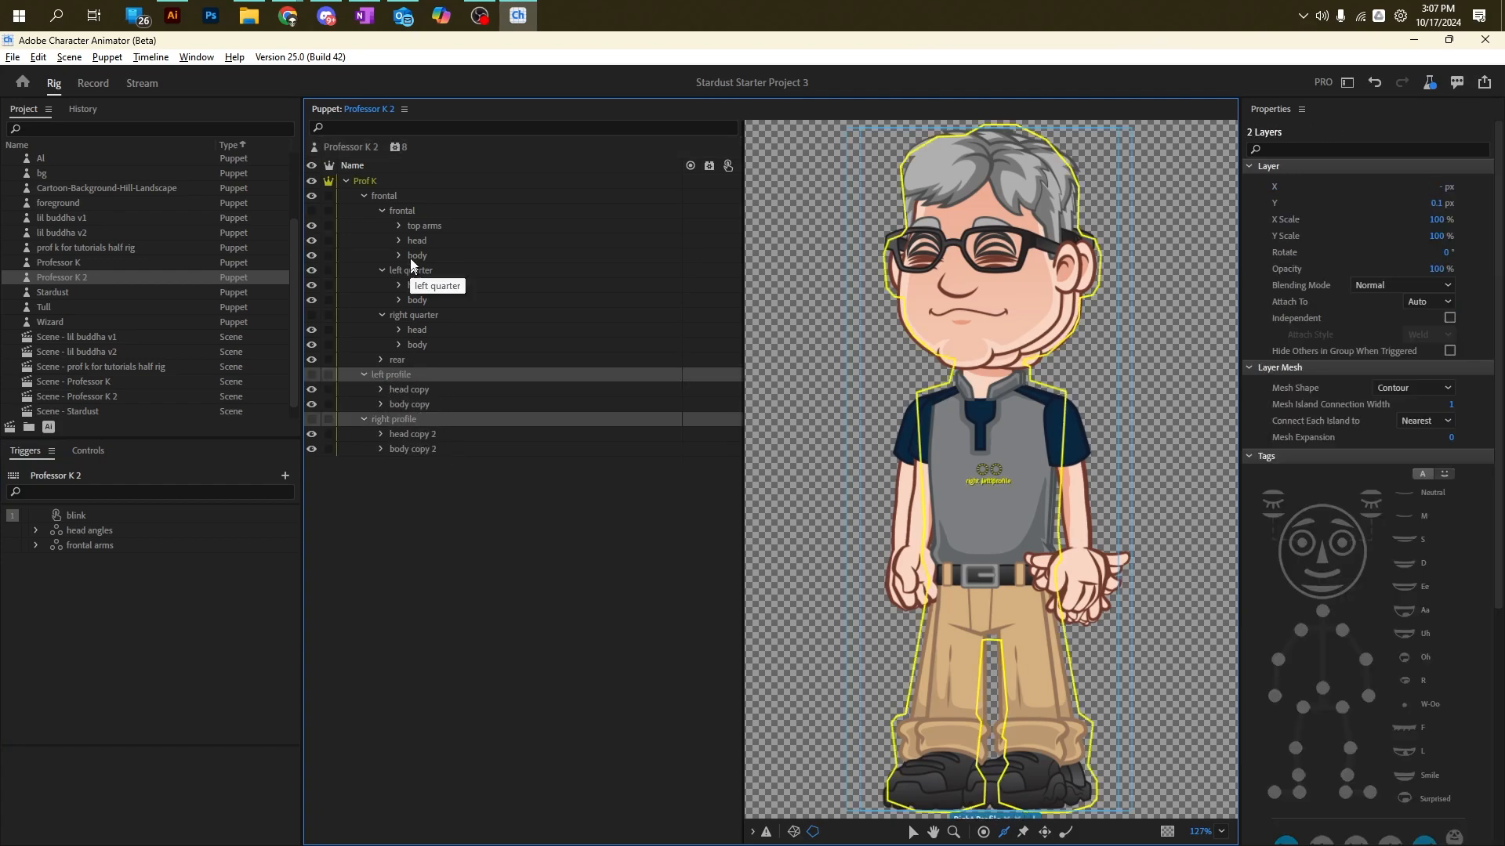
pyautogui.click(365, 196)
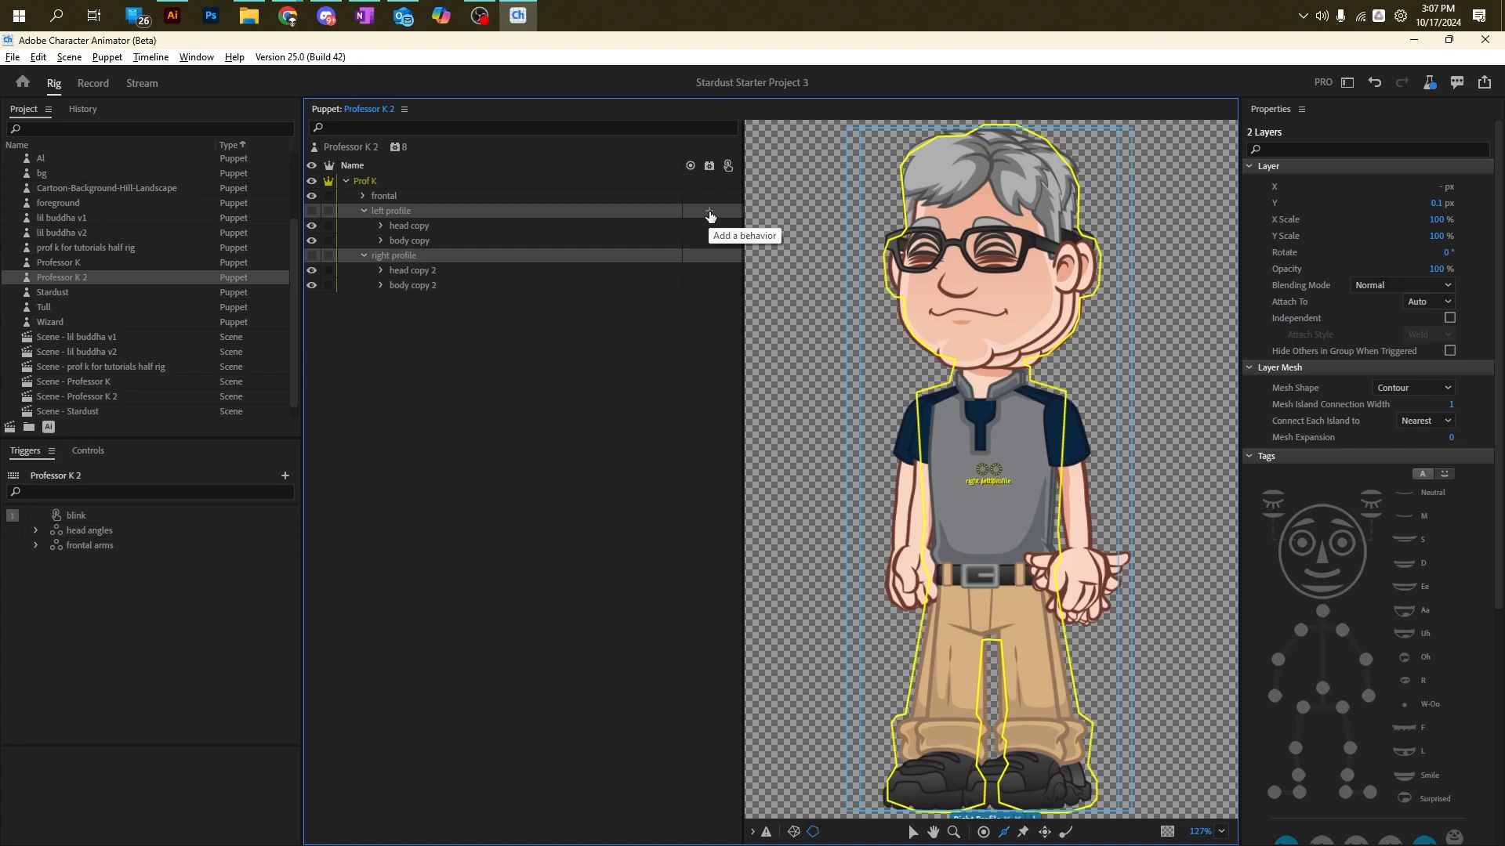
pyautogui.click(709, 214)
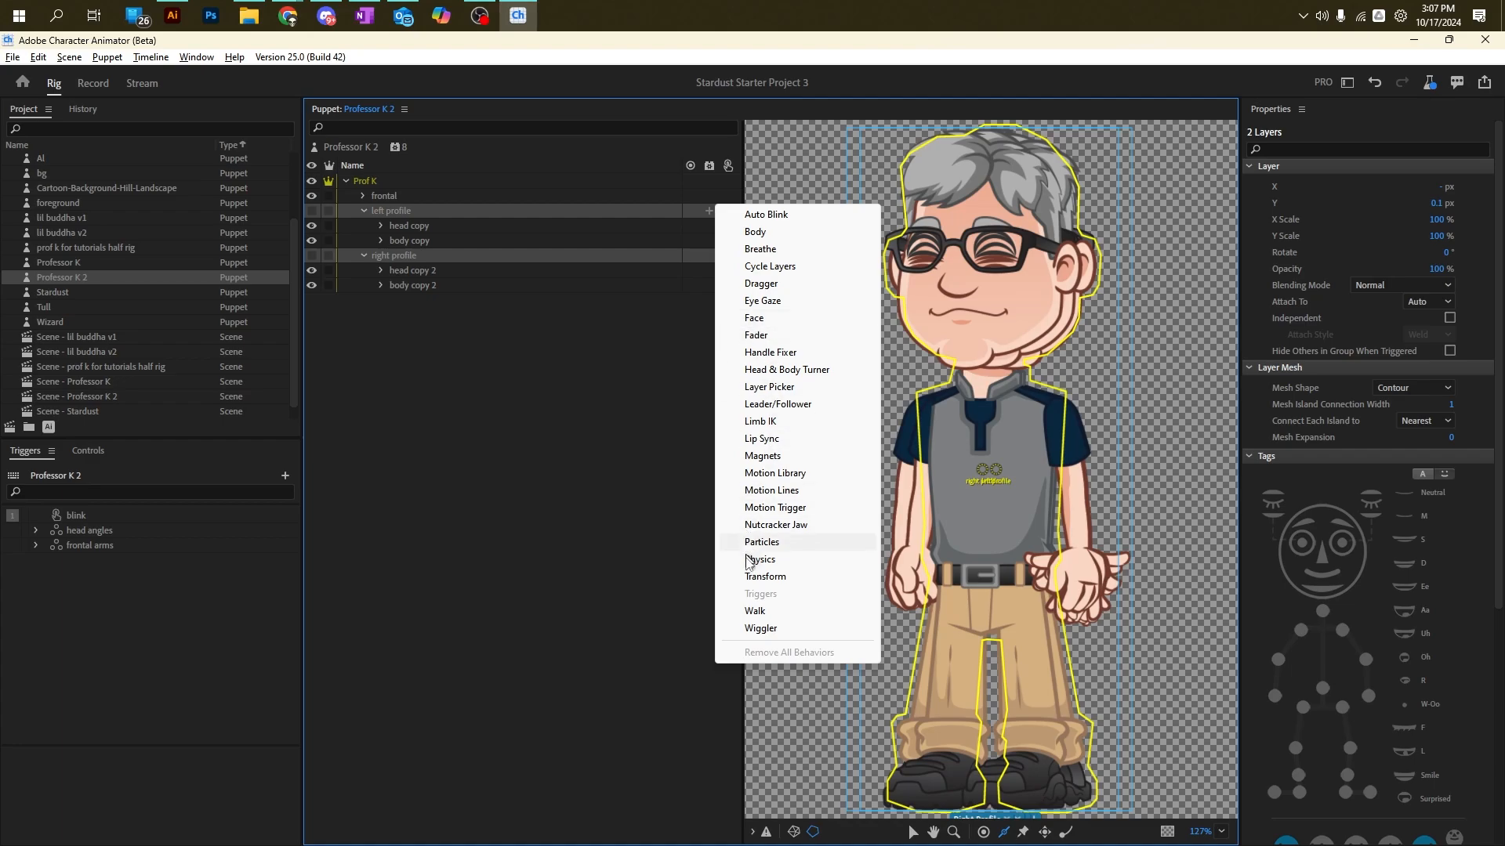
pyautogui.click(759, 612)
# Step: Set the profiles' Walk behavior to Left & Right Arrow keys mode with a stride length of 69%
pyautogui.scroll(-5, 1493, 525)
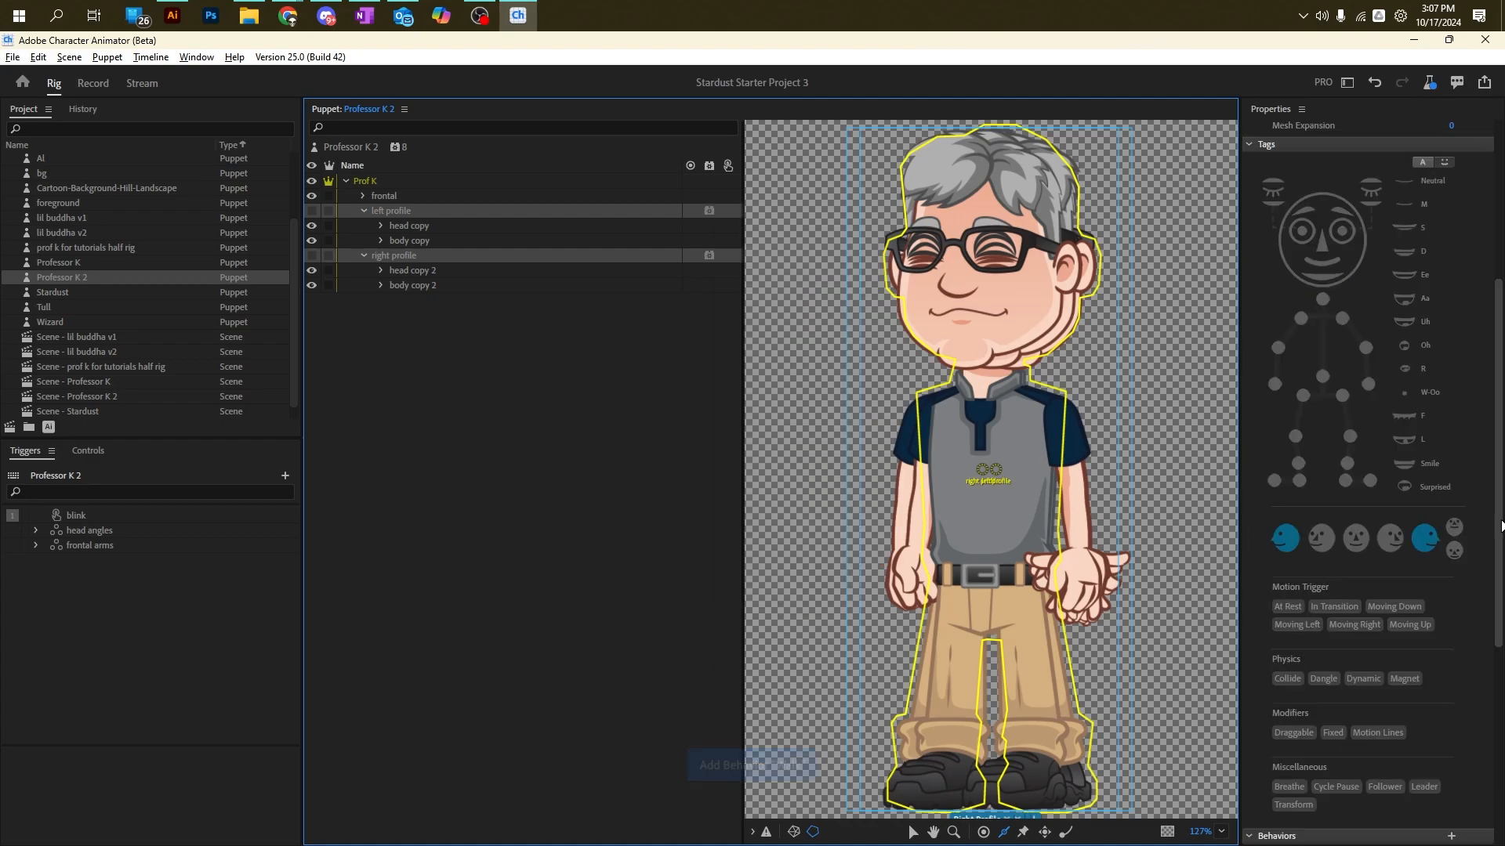
pyautogui.scroll(-3, 1493, 596)
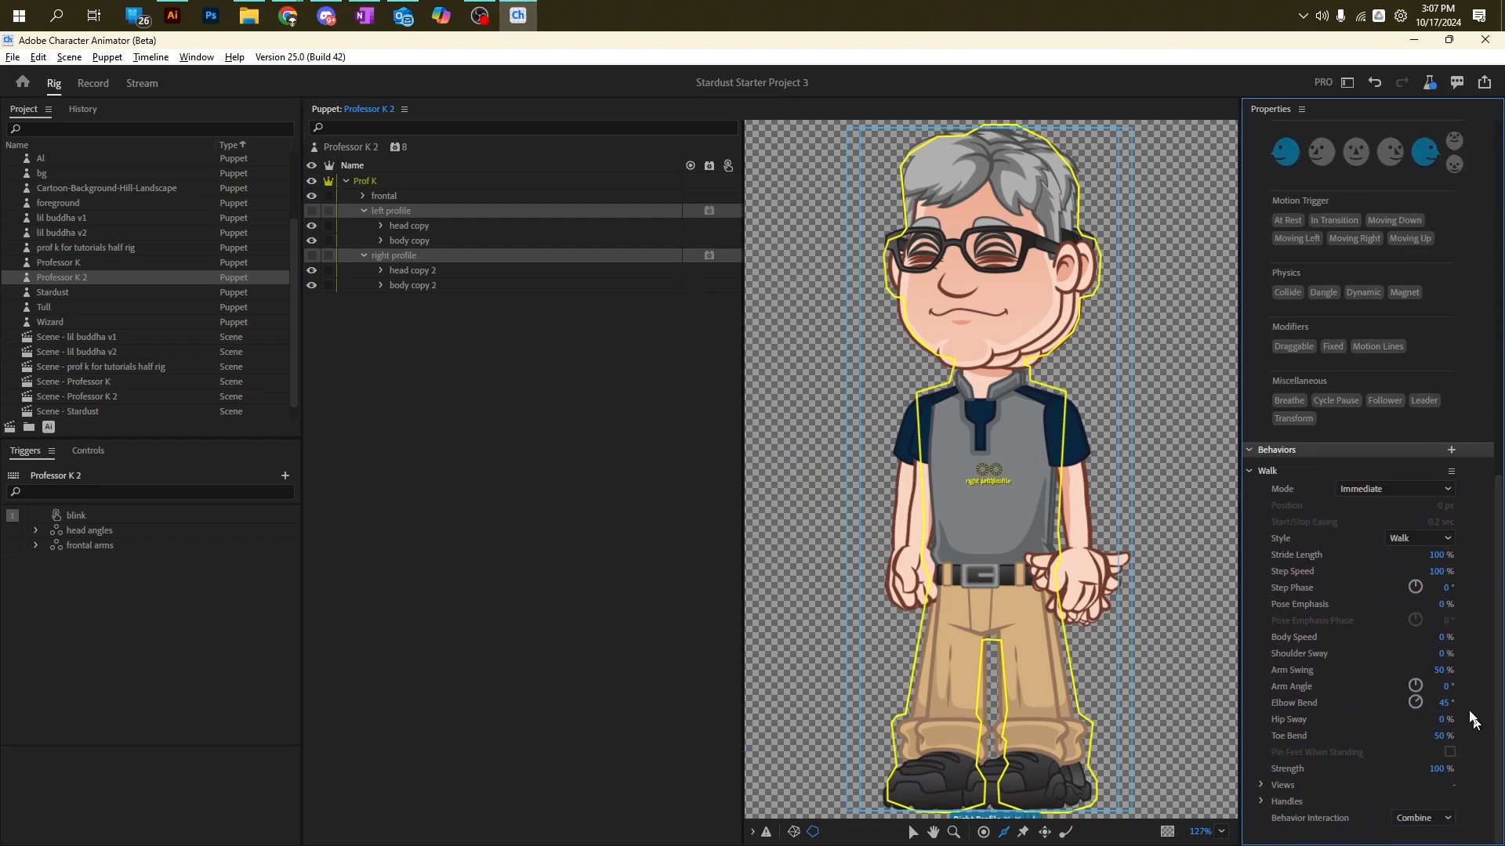
pyautogui.click(1356, 486)
pyautogui.click(1371, 520)
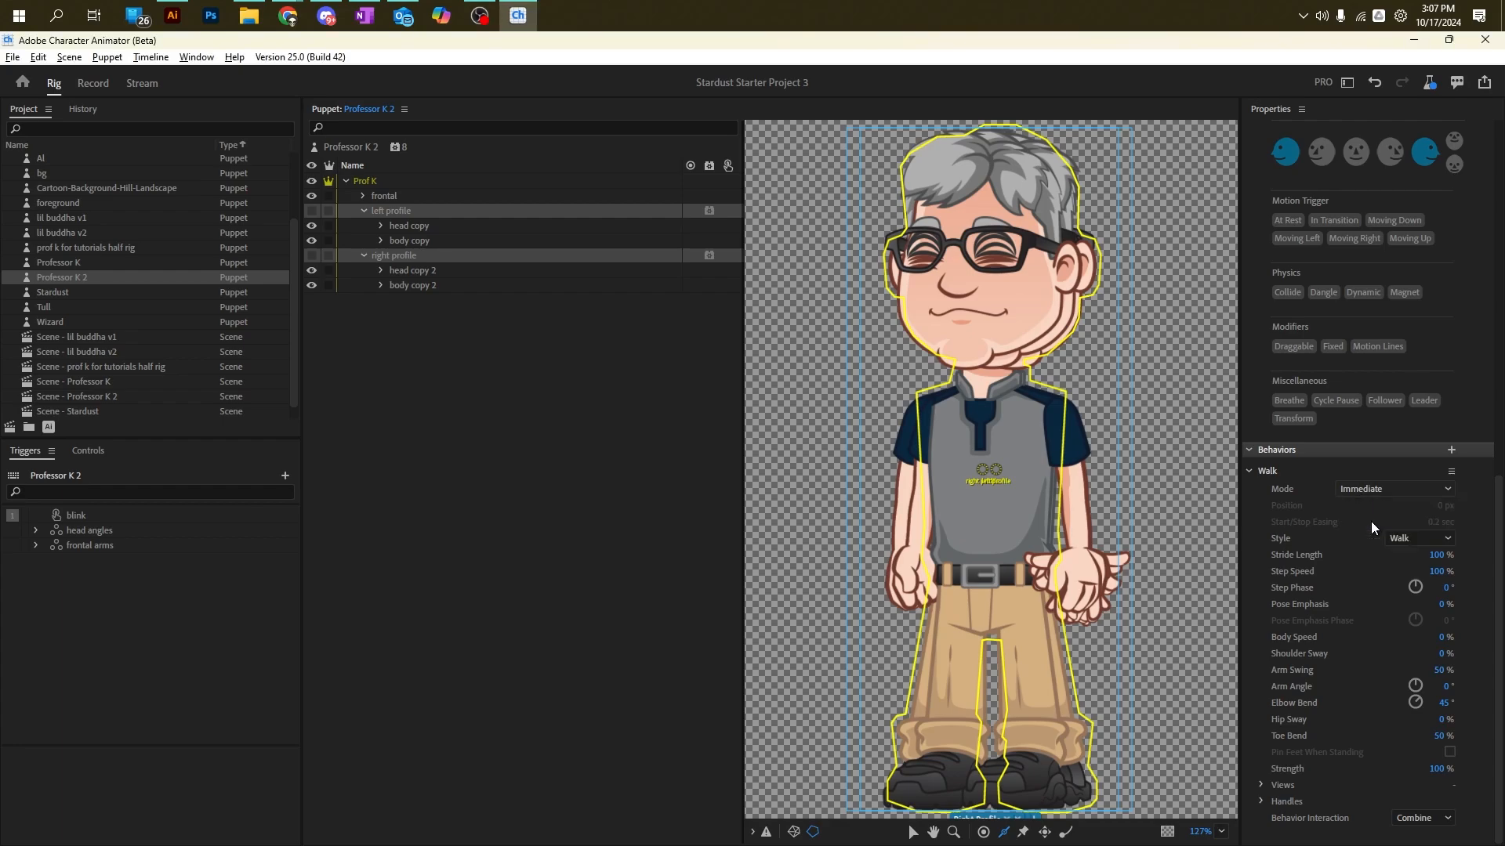
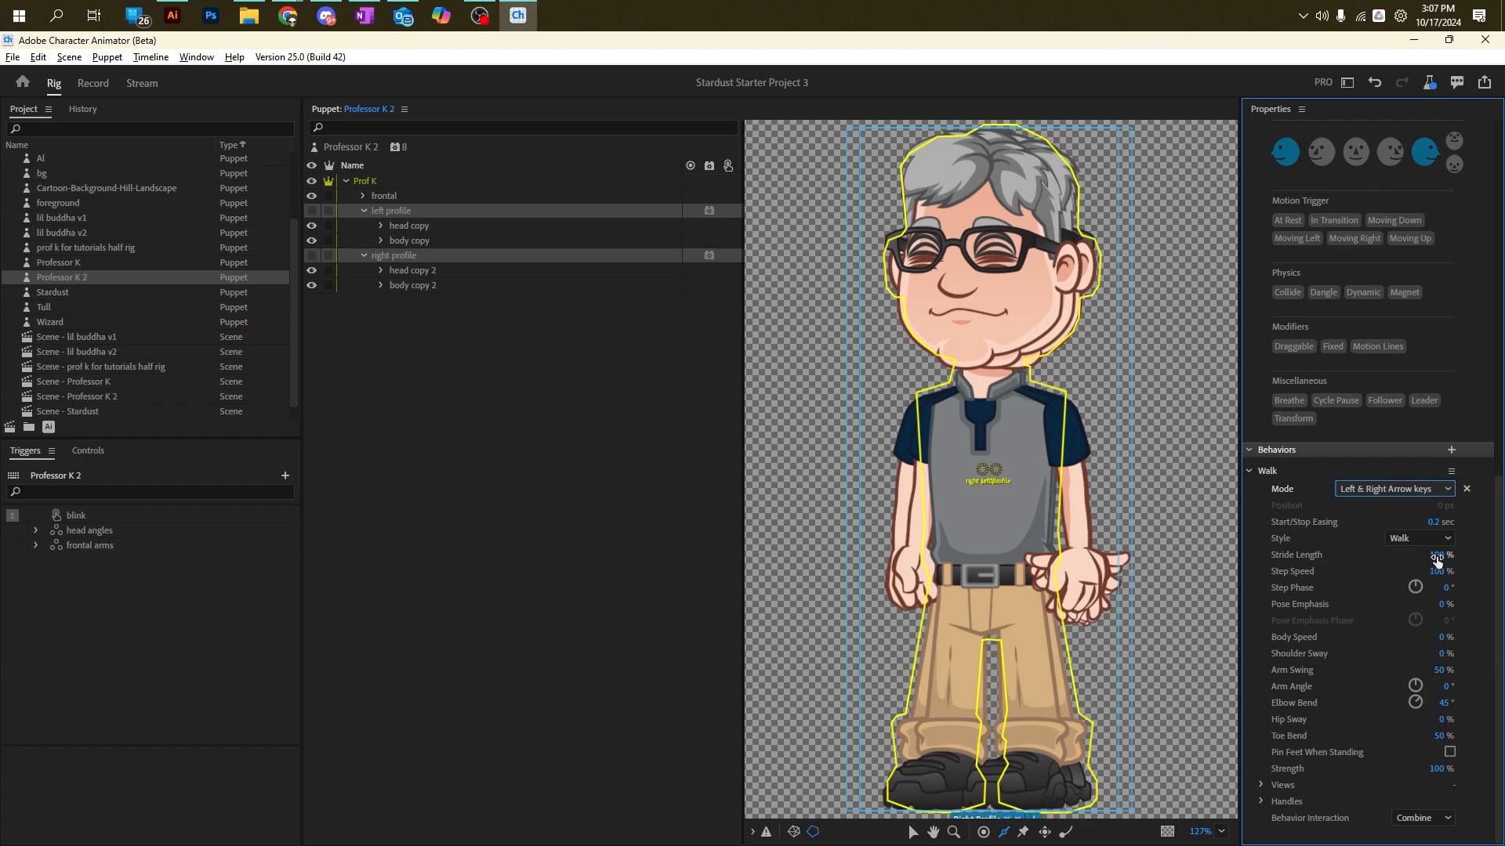
pyautogui.moveTo(1436, 561); pyautogui.dragTo(1409, 558)
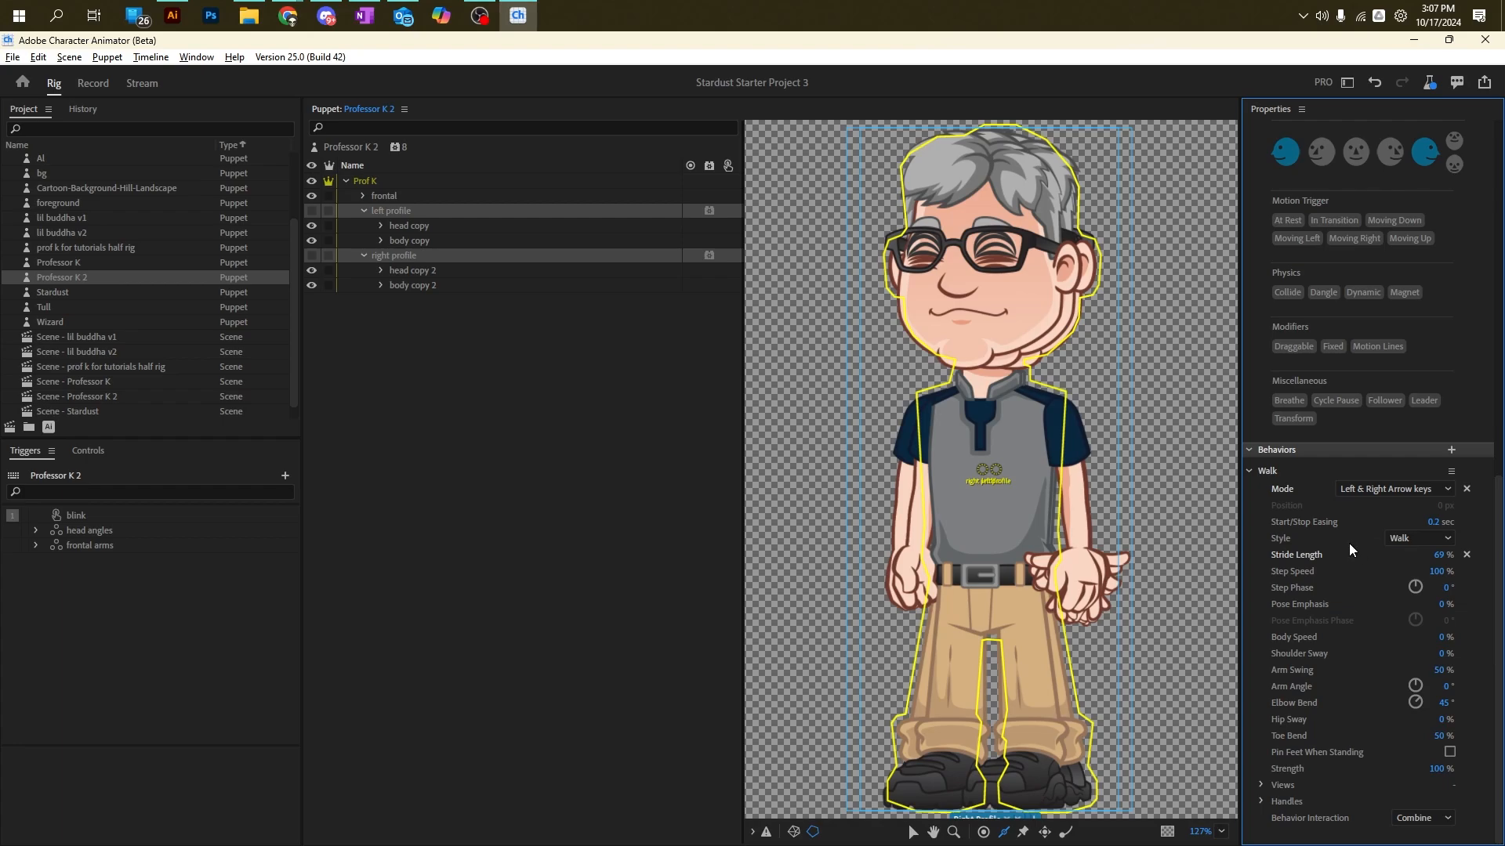
pyautogui.click(605, 436)
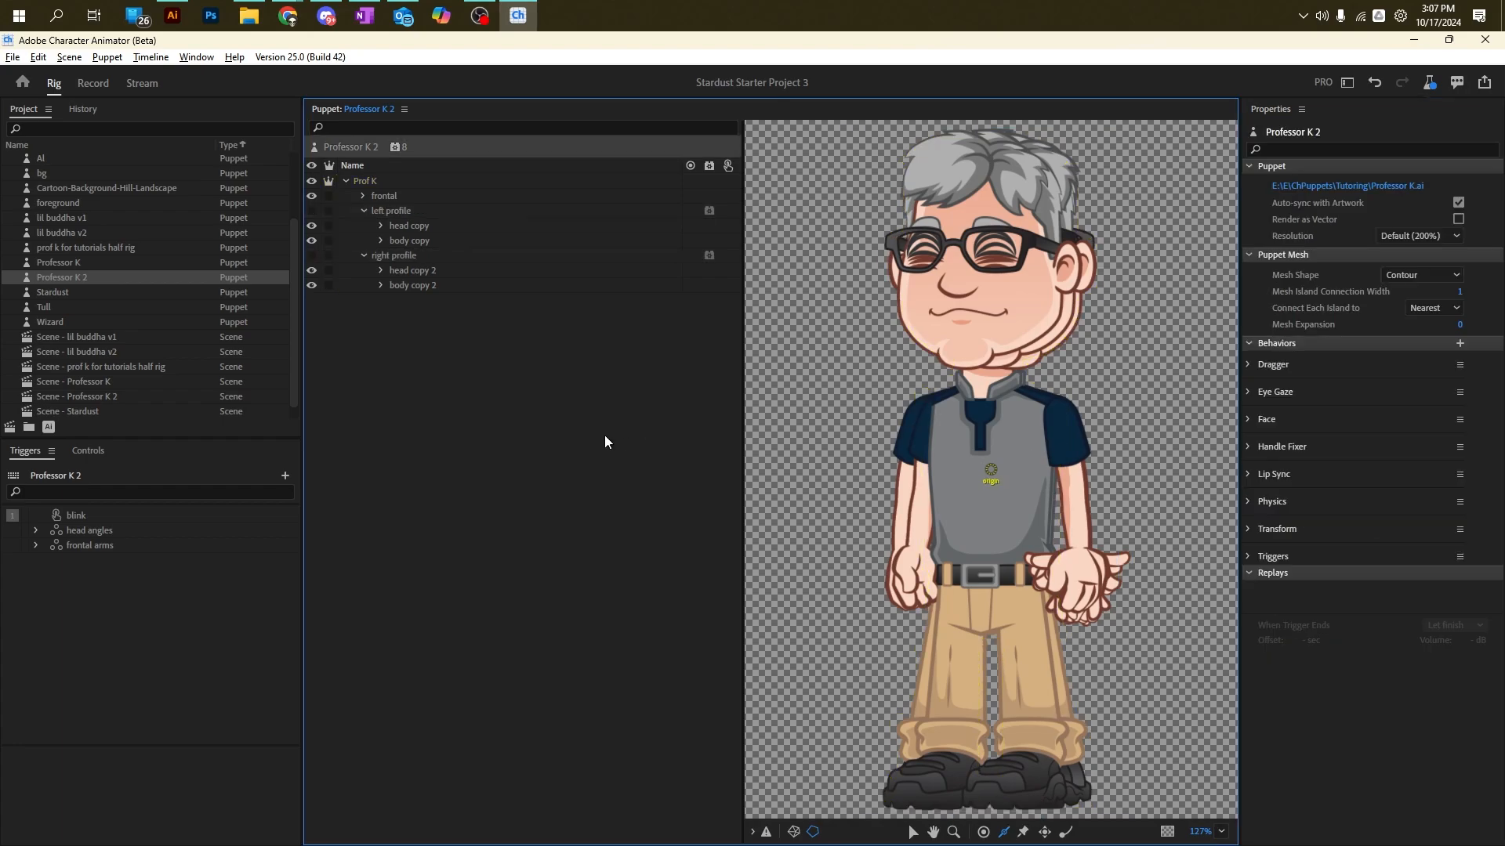
# Step: Collapse the profile groups and create a swap set from the outer frontal group
pyautogui.click(364, 210)
pyautogui.click(363, 225)
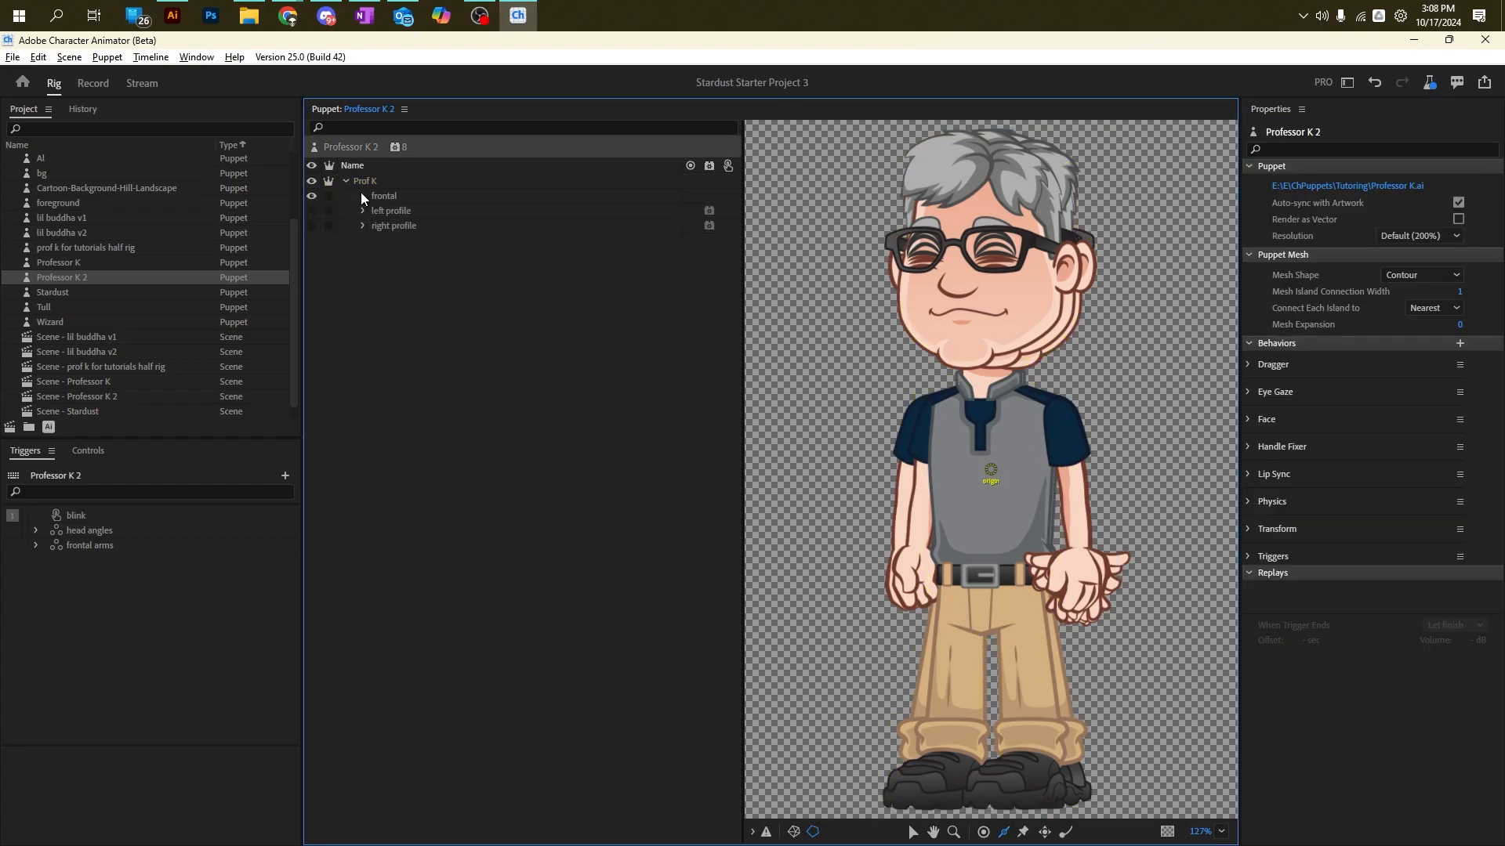
pyautogui.click(363, 196)
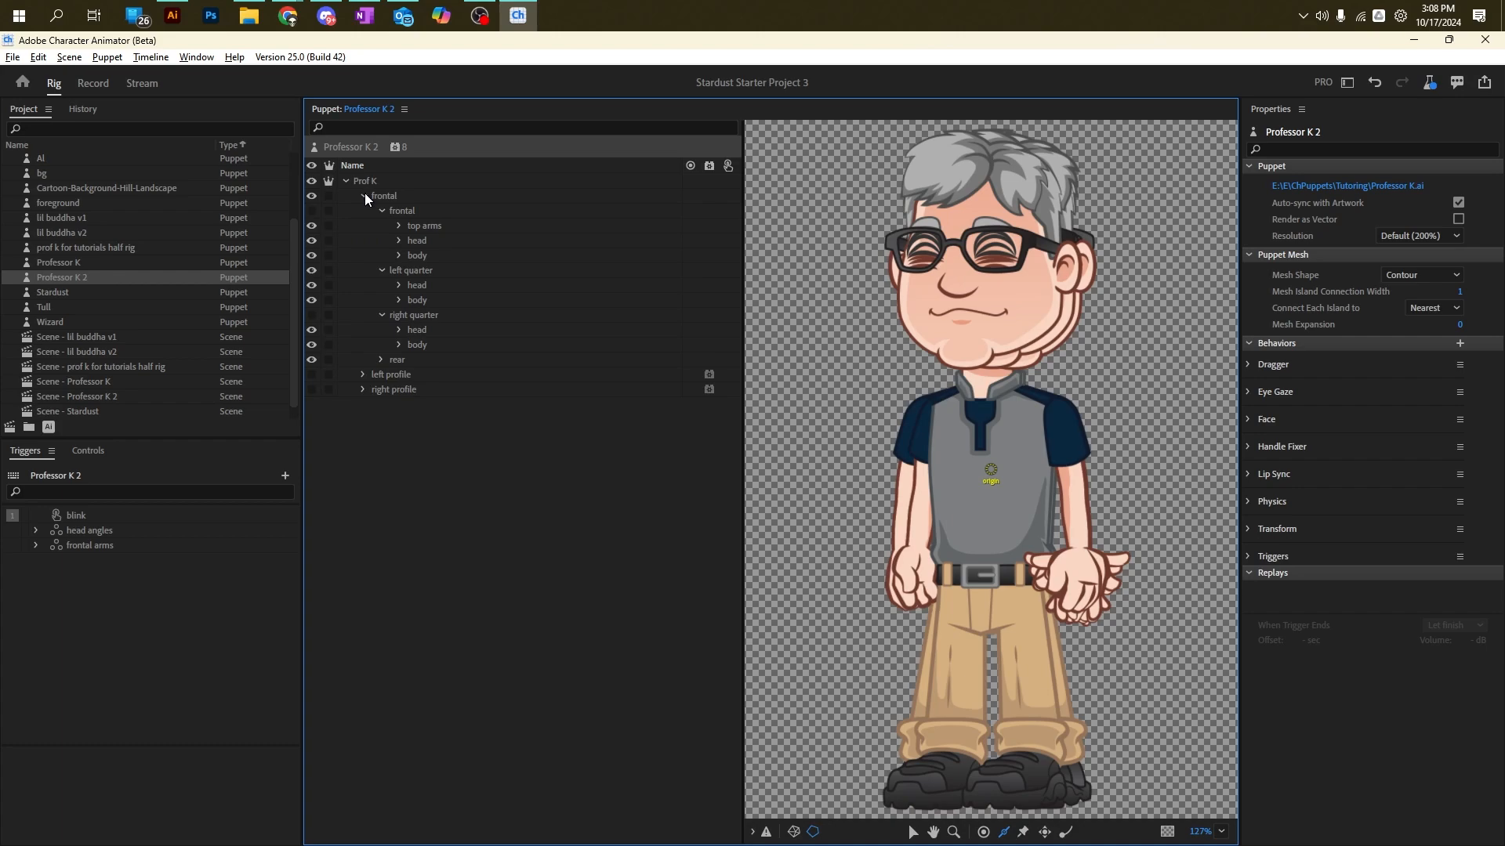
pyautogui.click(365, 196)
pyautogui.click(403, 195)
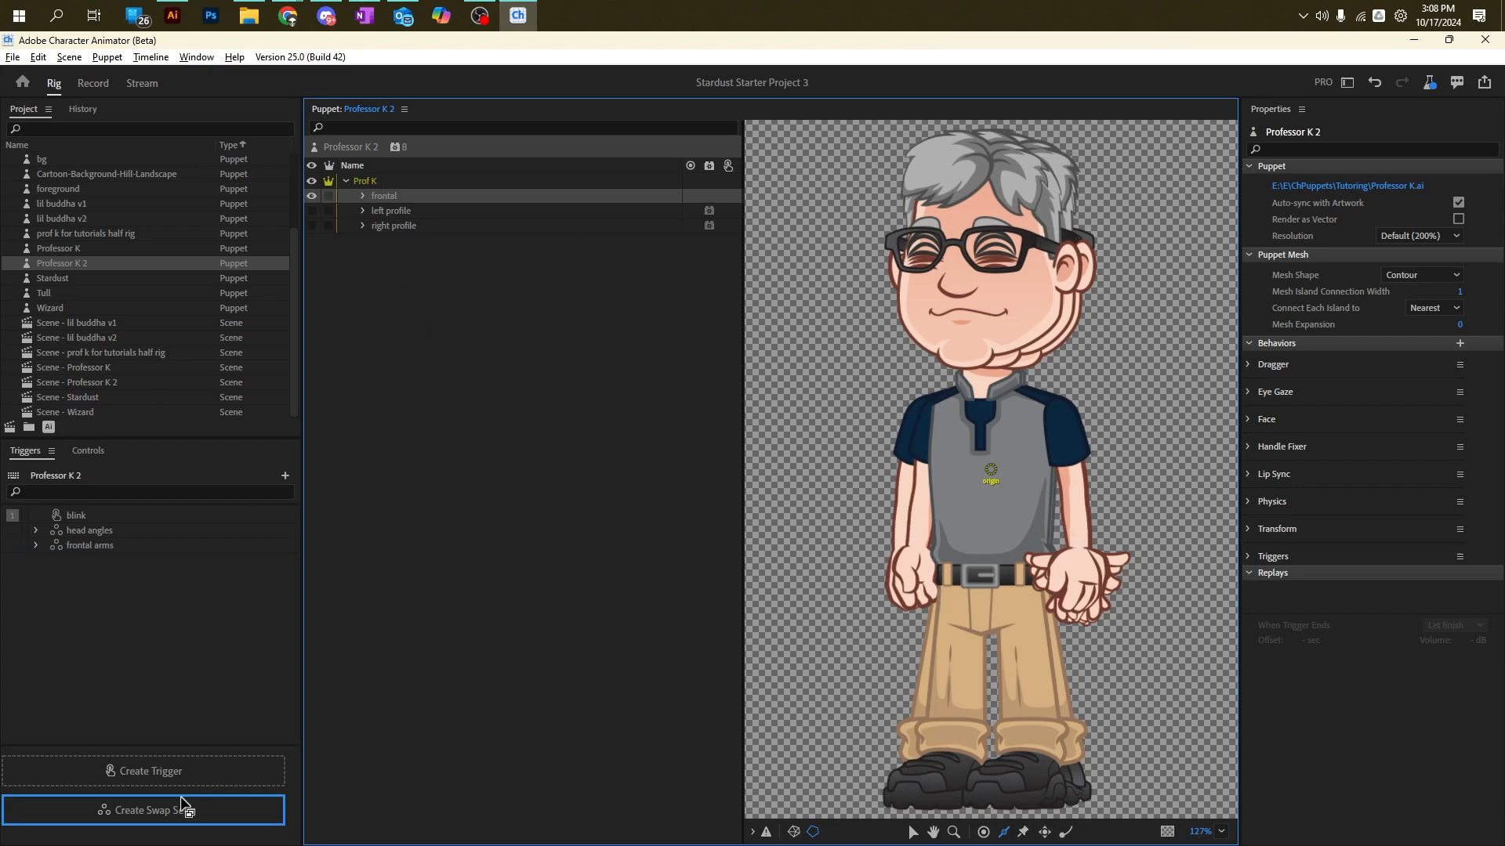
pyautogui.click(174, 811)
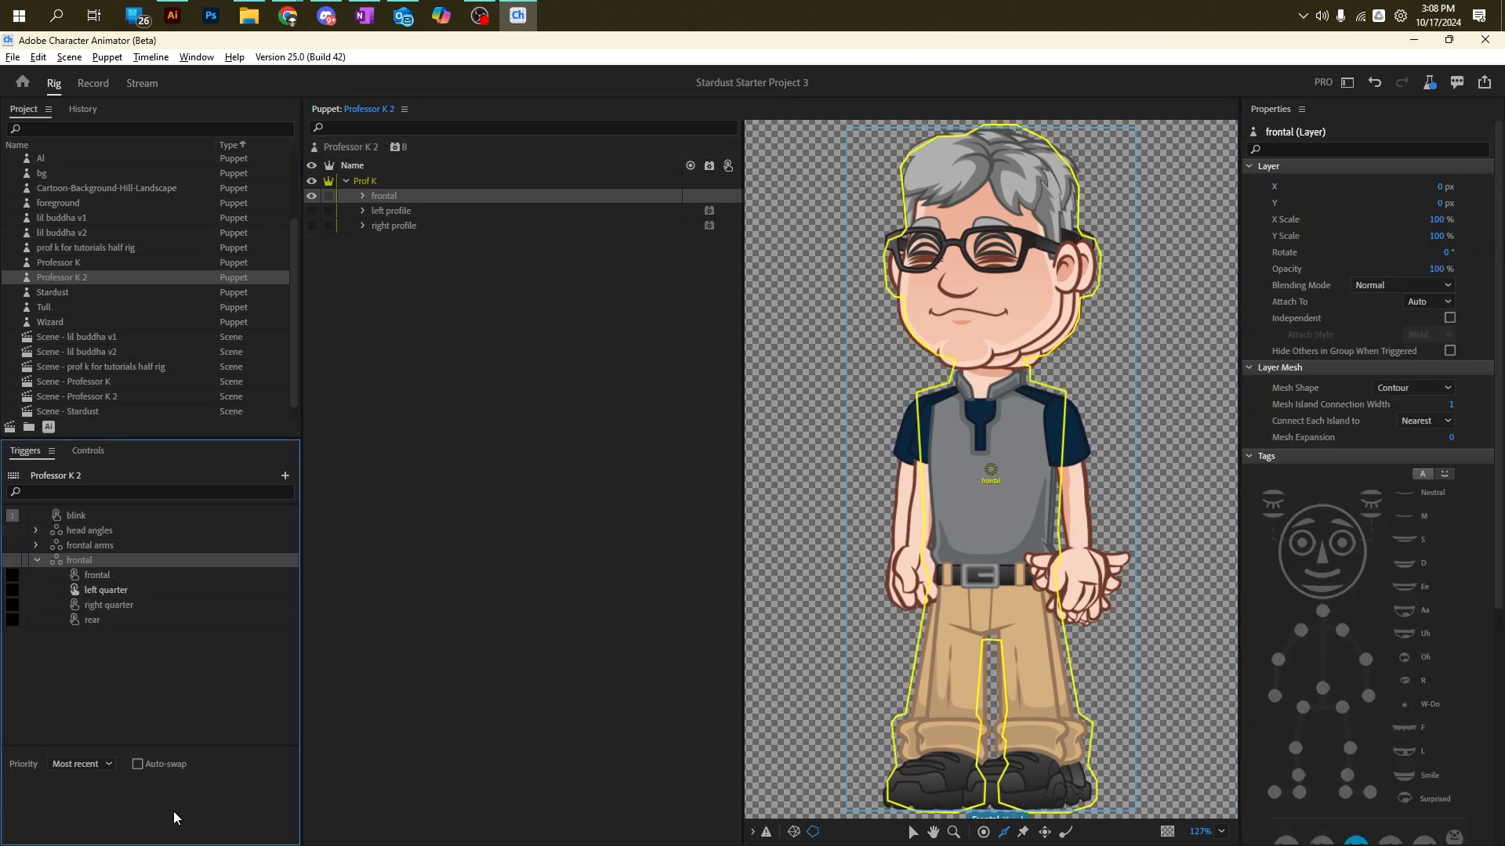
# Step: Make frontal the new swap set's default and assign trigger keys A to left quarter, S to right quarter and D to rear
pyautogui.click(103, 573)
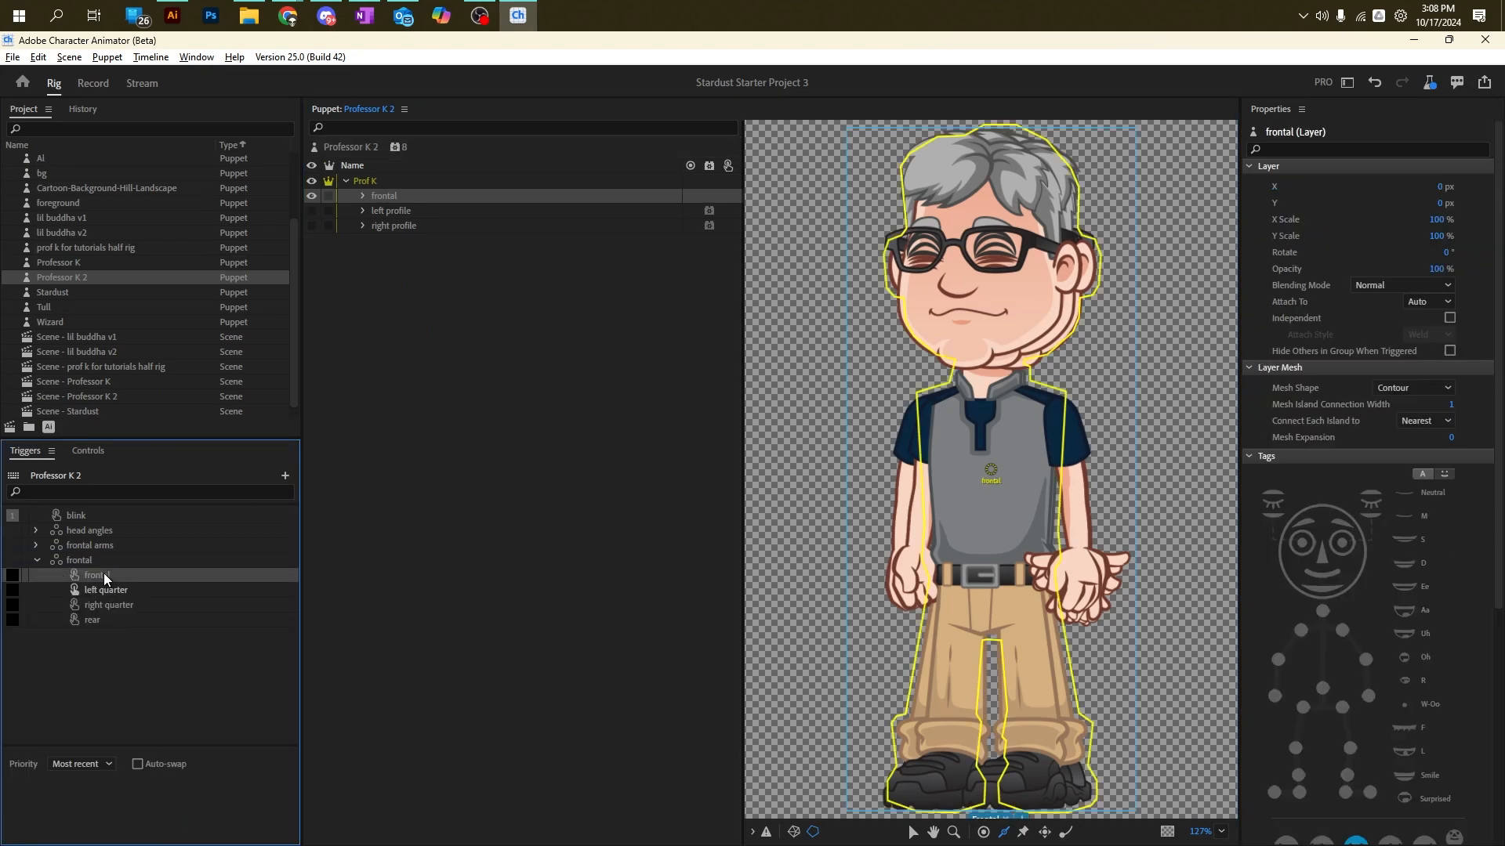
pyautogui.click(13, 590)
pyautogui.press('a')
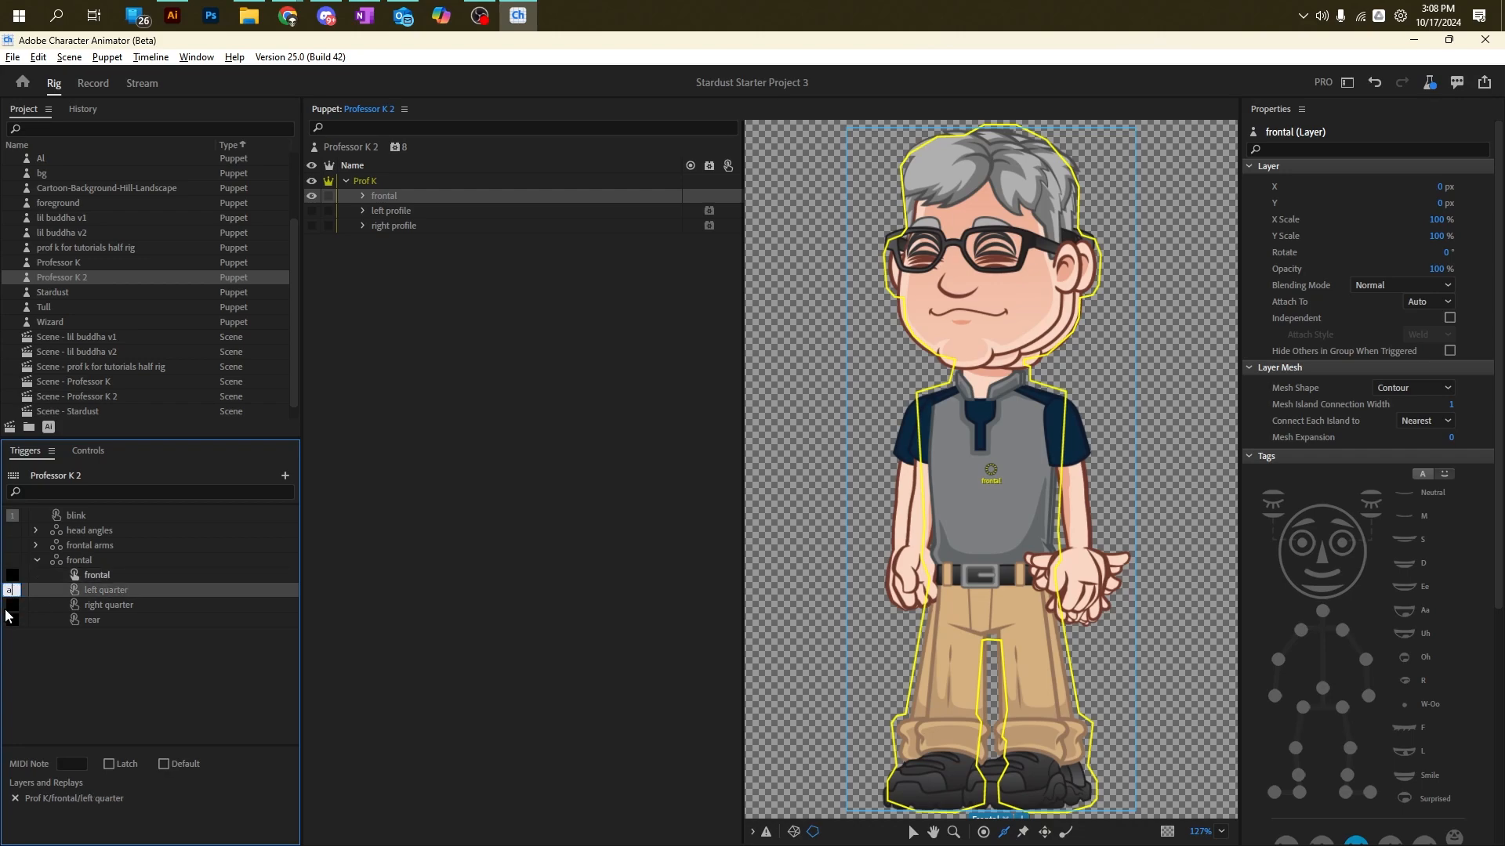
pyautogui.click(16, 605)
pyautogui.click(18, 620)
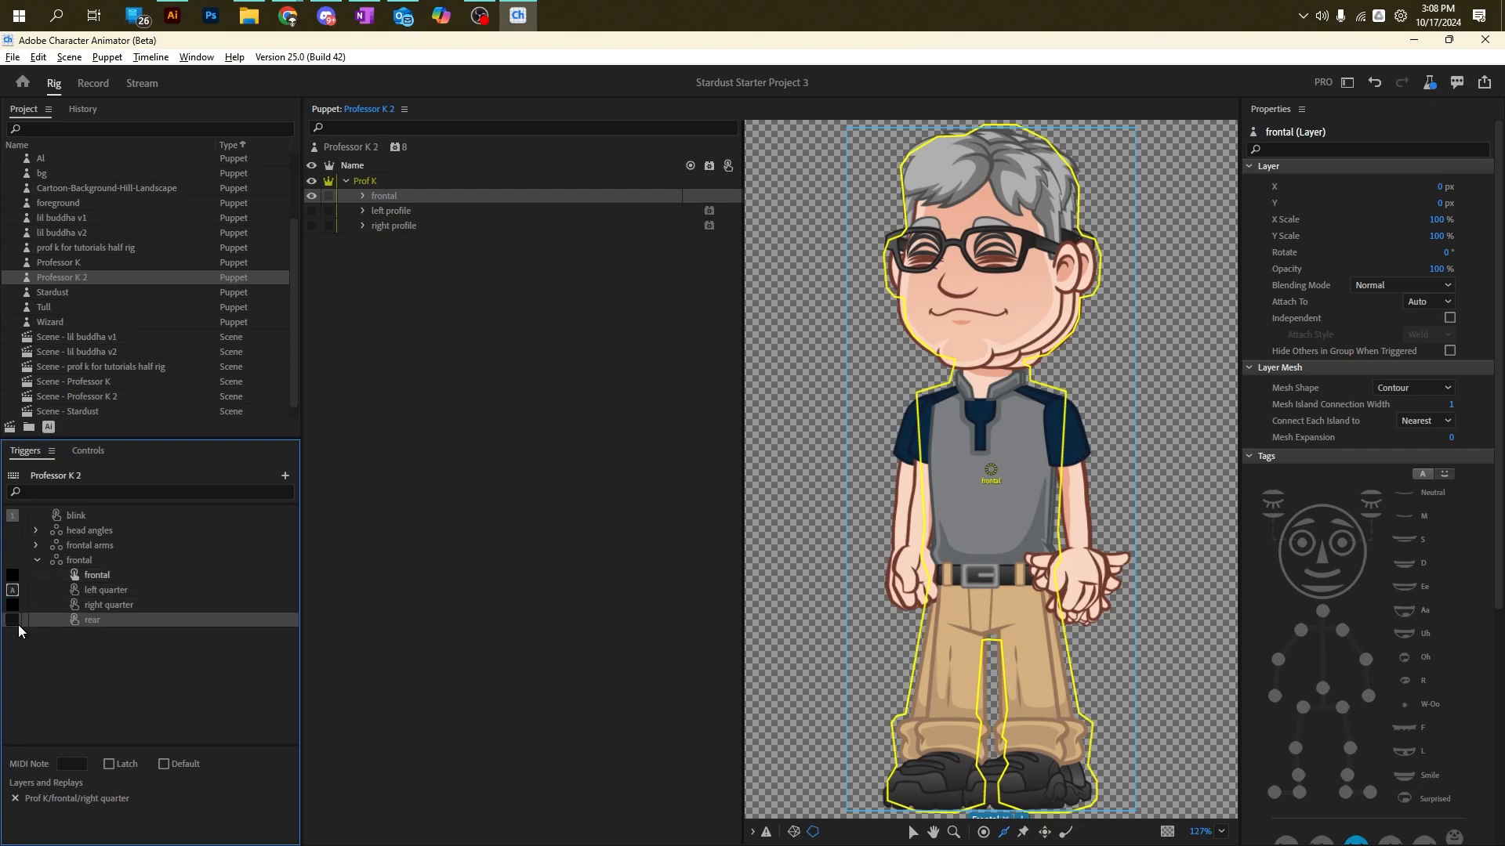
pyautogui.press('s')
pyautogui.click(13, 620)
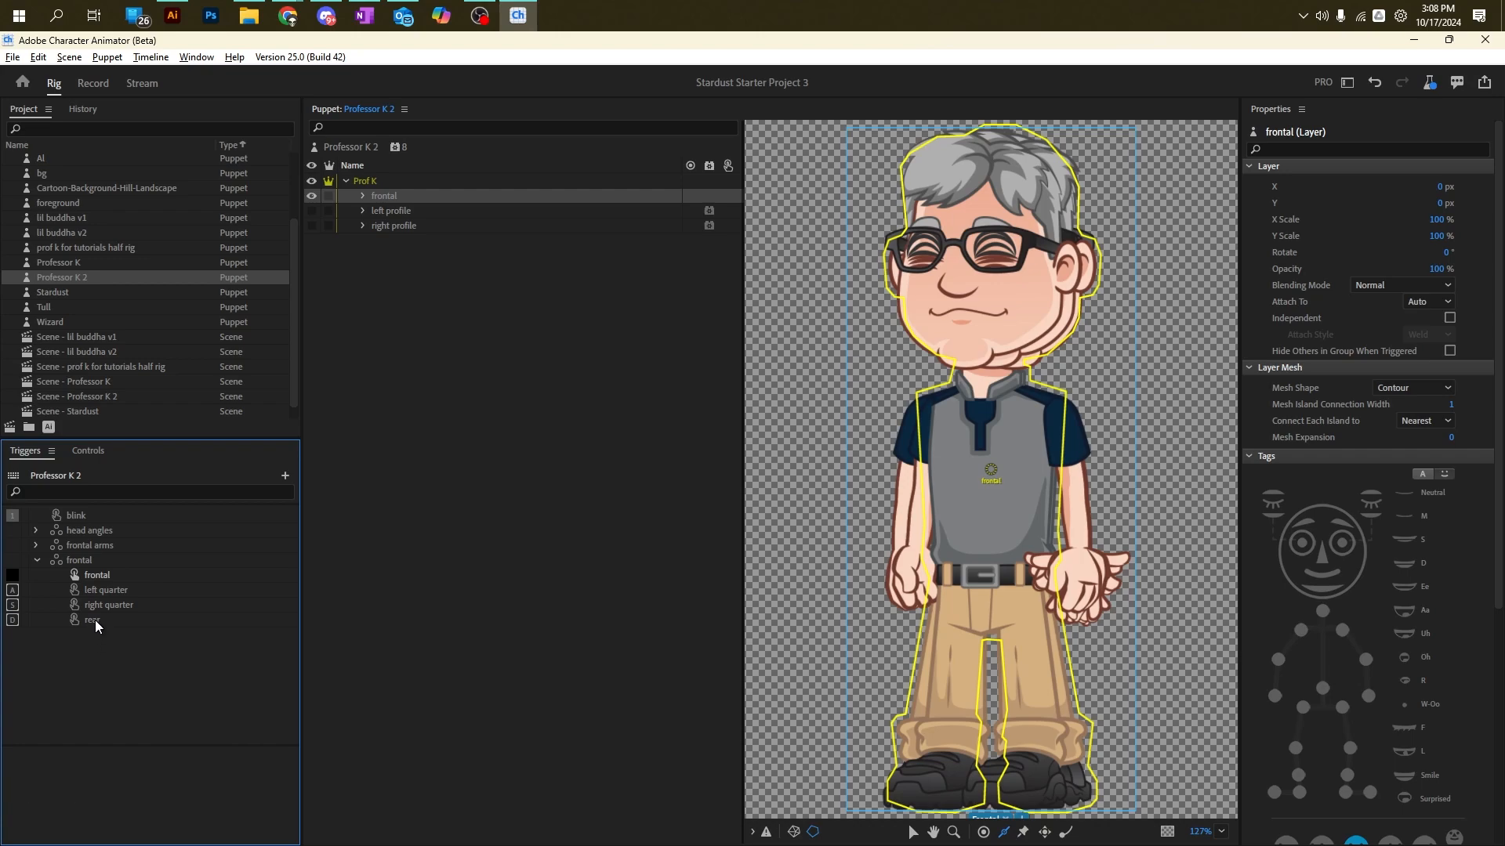
pyautogui.press('d')
# Step: Turn on Latch for the frontal, left quarter, right quarter and rear triggers
pyautogui.keyDown('shift'); pyautogui.click(105, 575); pyautogui.keyUp('shift')
pyautogui.click(110, 764)
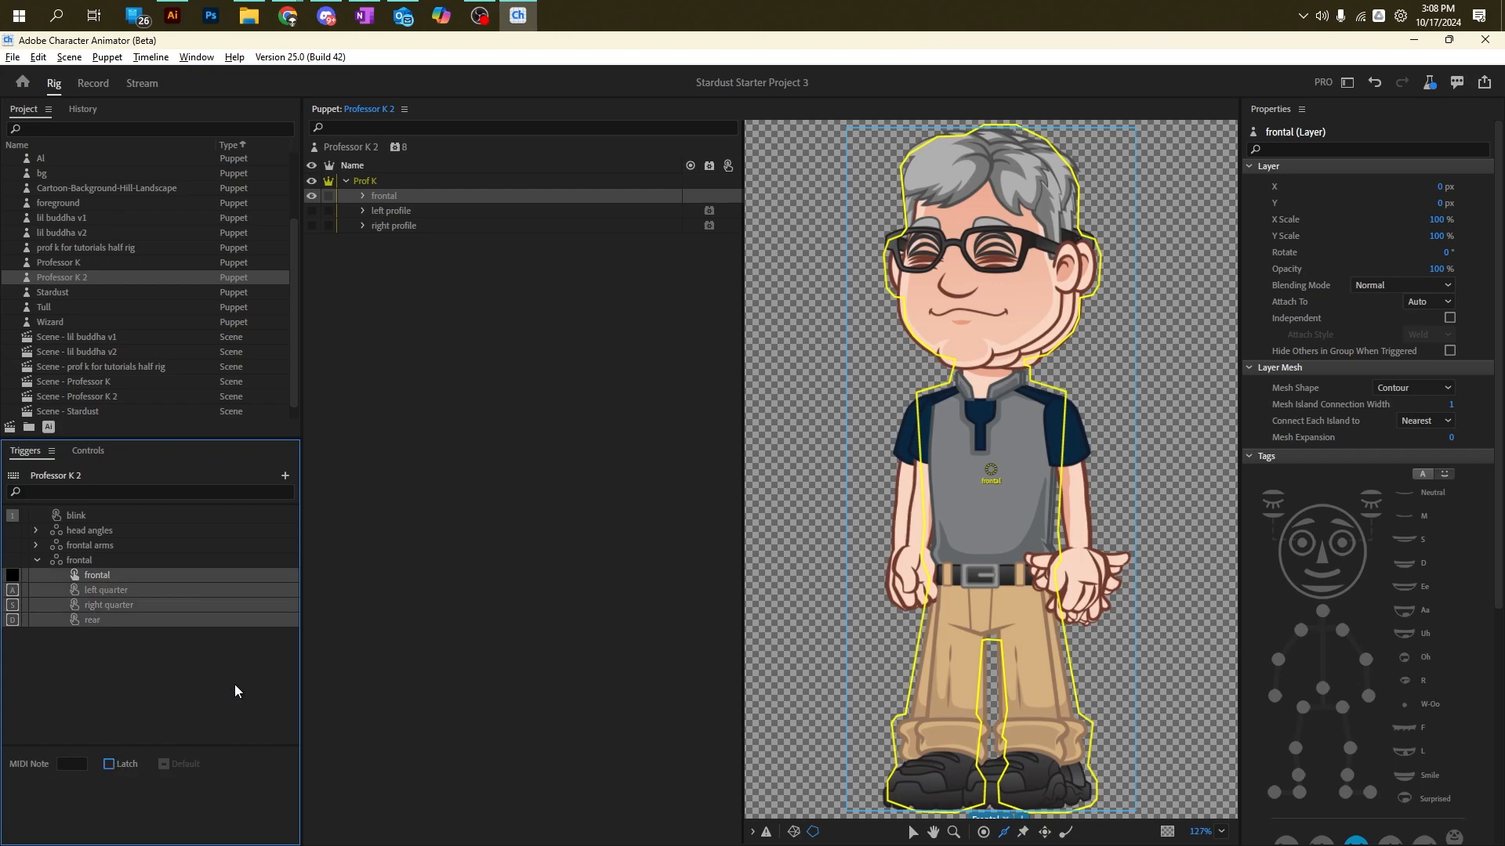
pyautogui.click(233, 683)
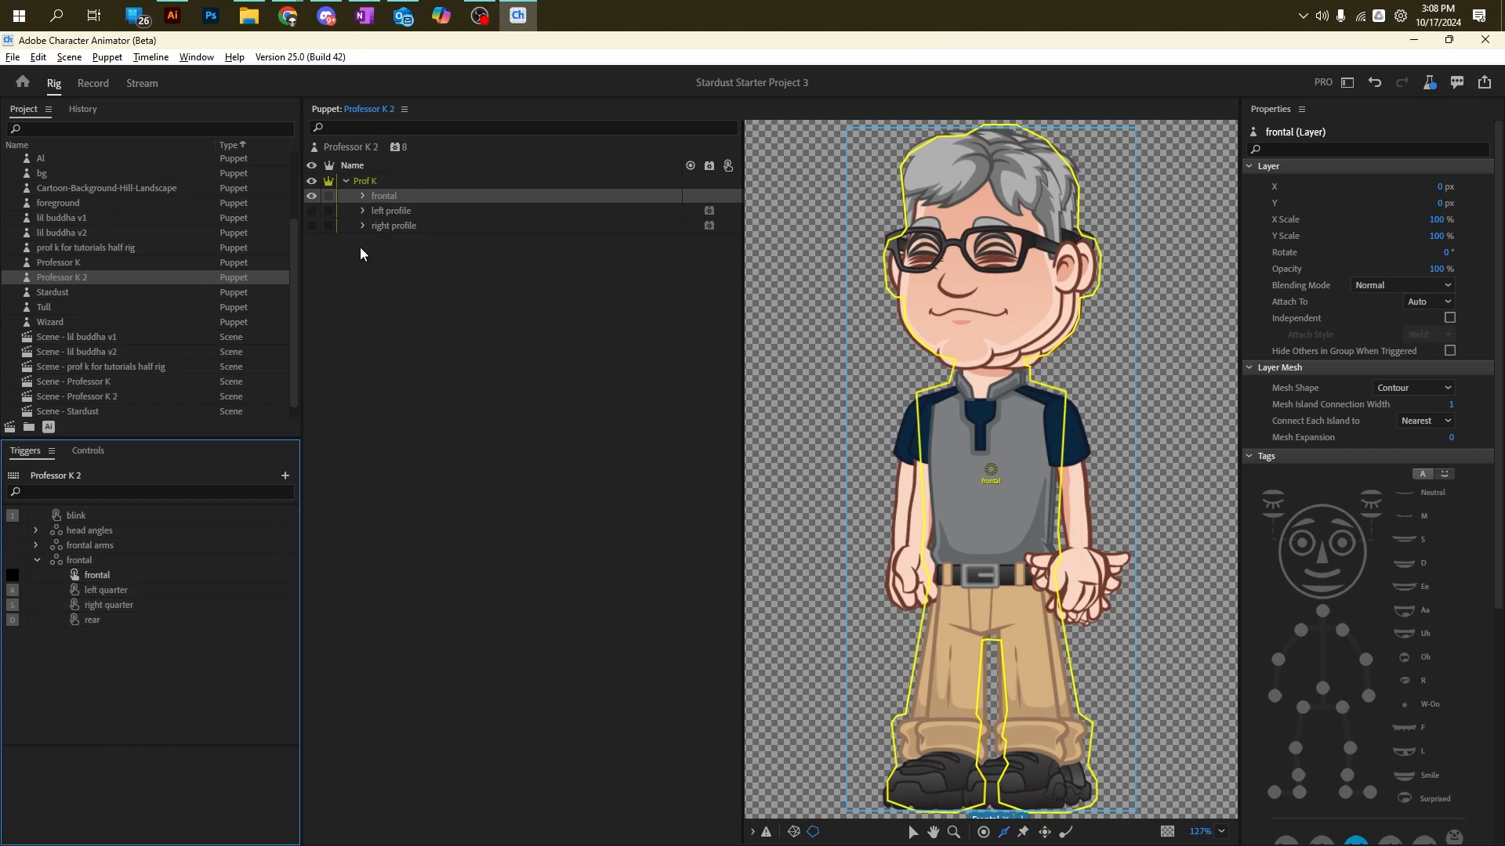
# Step: Rename the new frontal swap set as stationary angles
pyautogui.rightClick(87, 565)
pyautogui.click(128, 575)
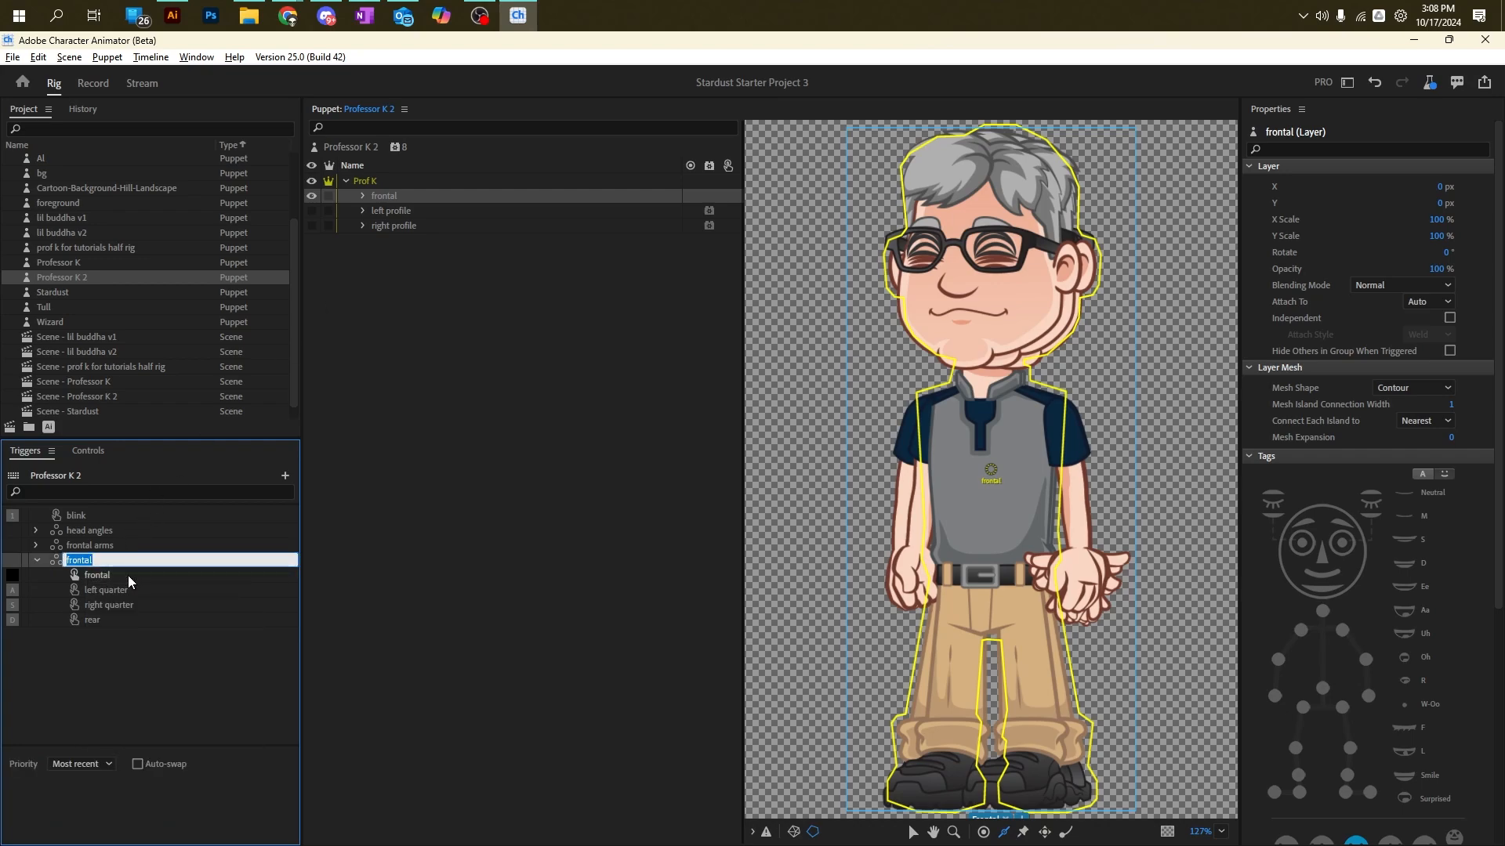
pyautogui.write('stationary angles')
pyautogui.press('Return')
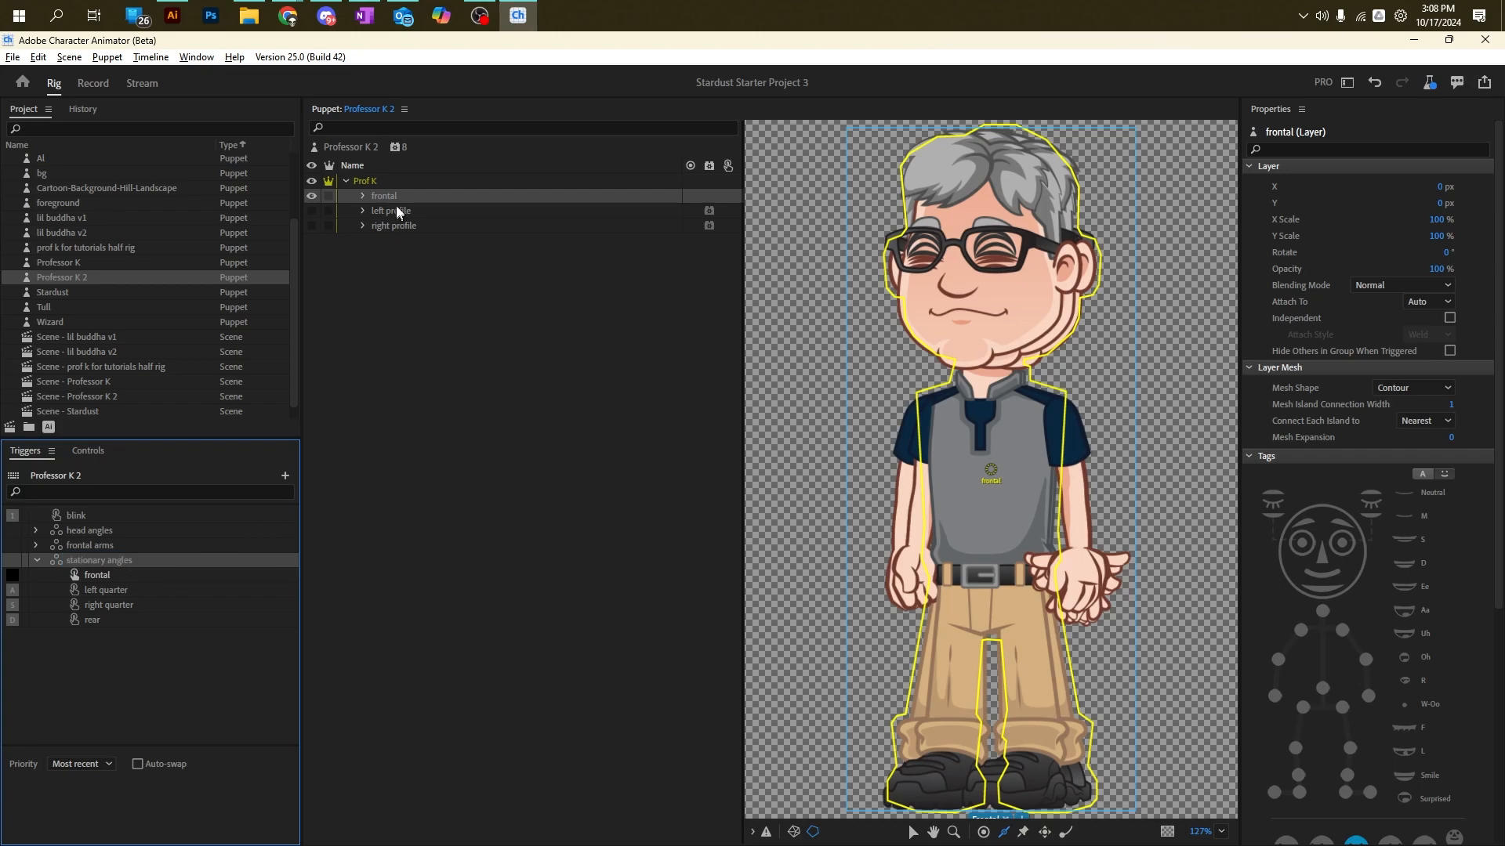
# Step: Create a swap set from the top-level Prof K group and rename it walking
pyautogui.click(369, 182)
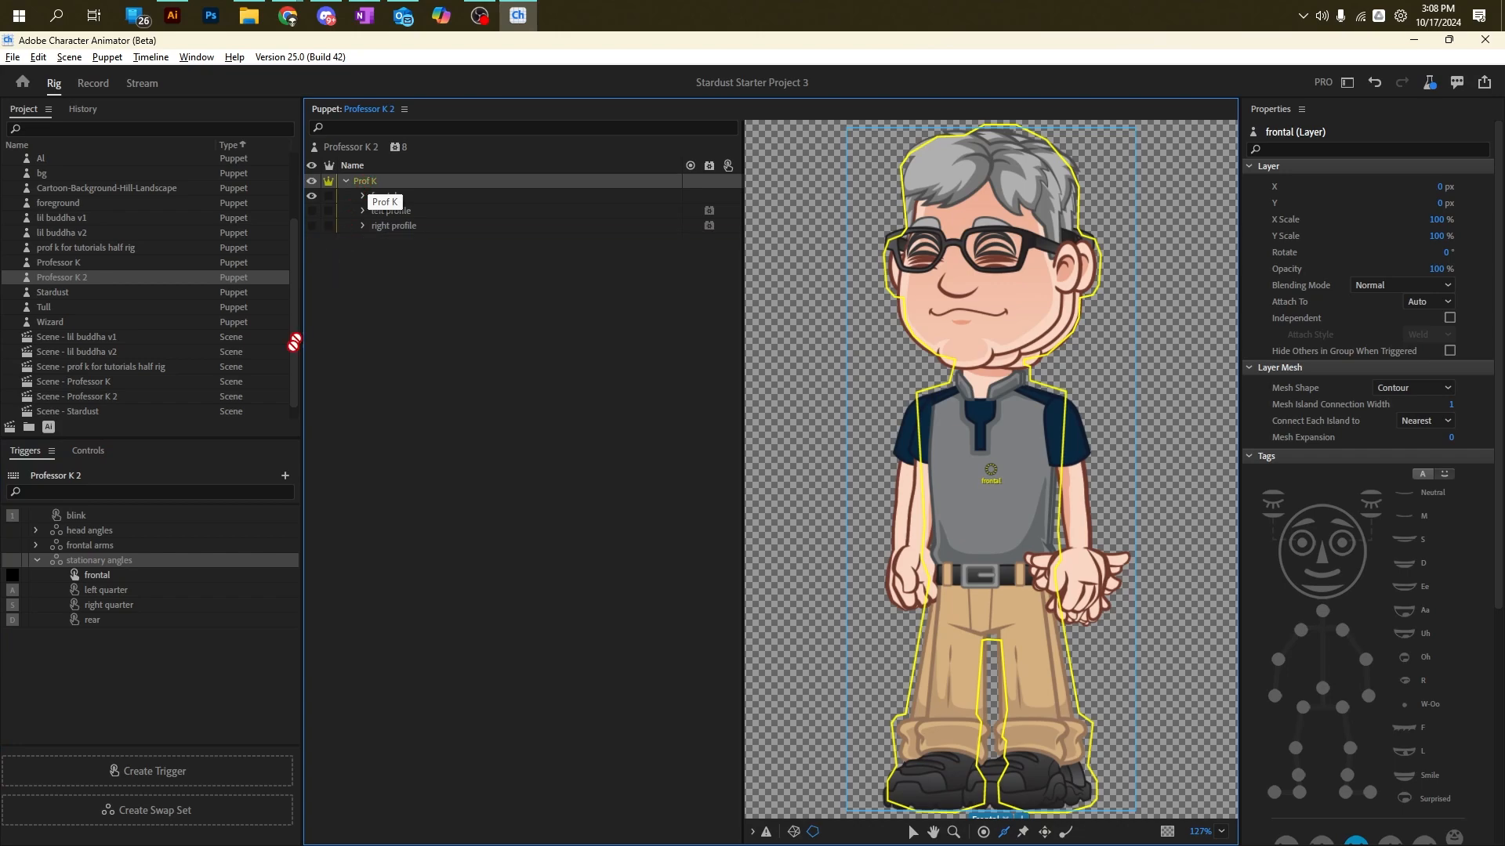
pyautogui.click(155, 812)
pyautogui.rightClick(83, 634)
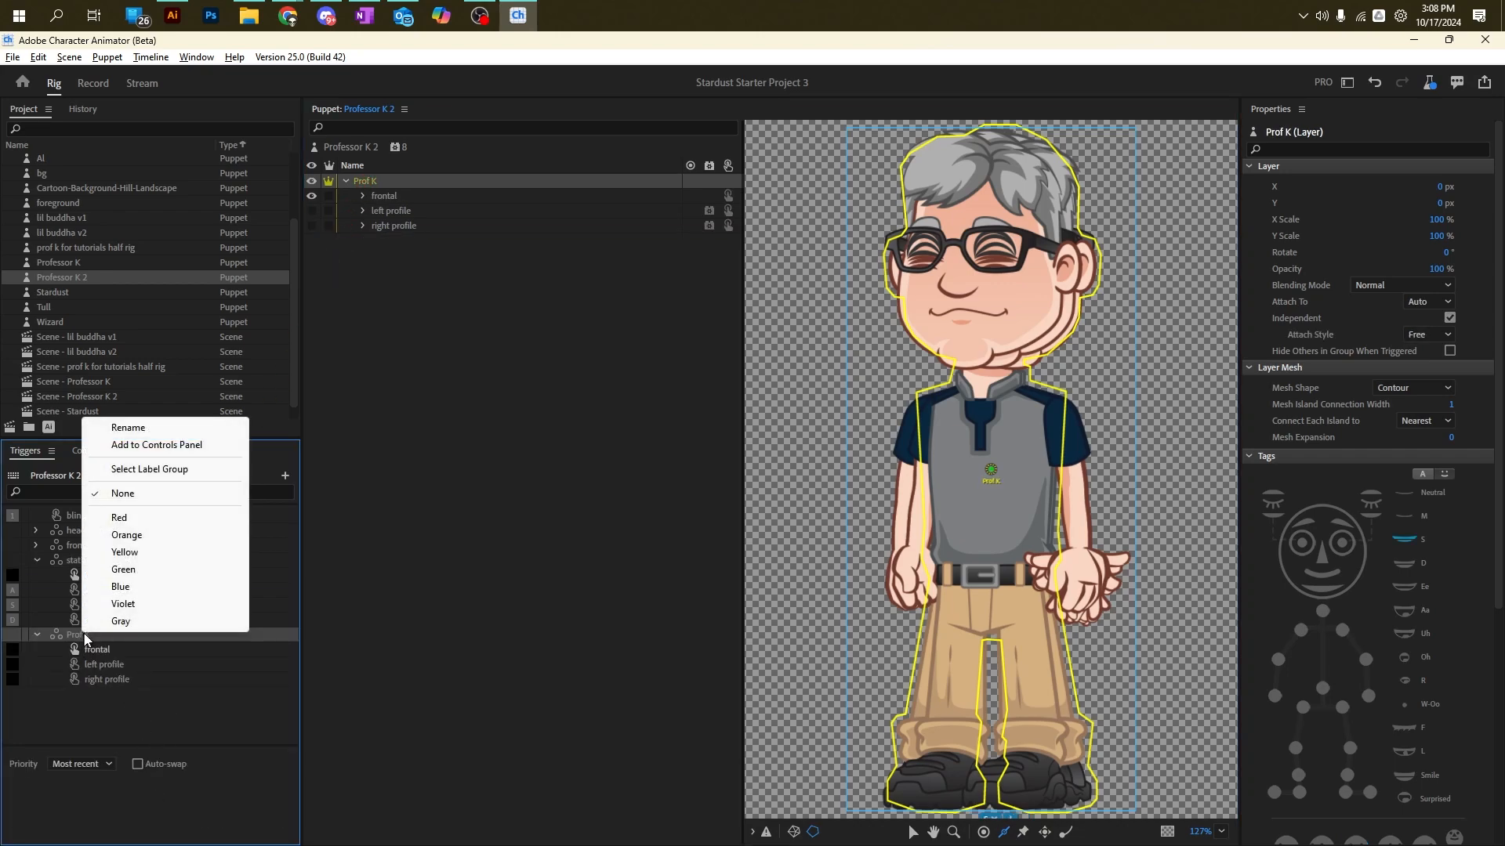
pyautogui.click(127, 428)
pyautogui.write('walking')
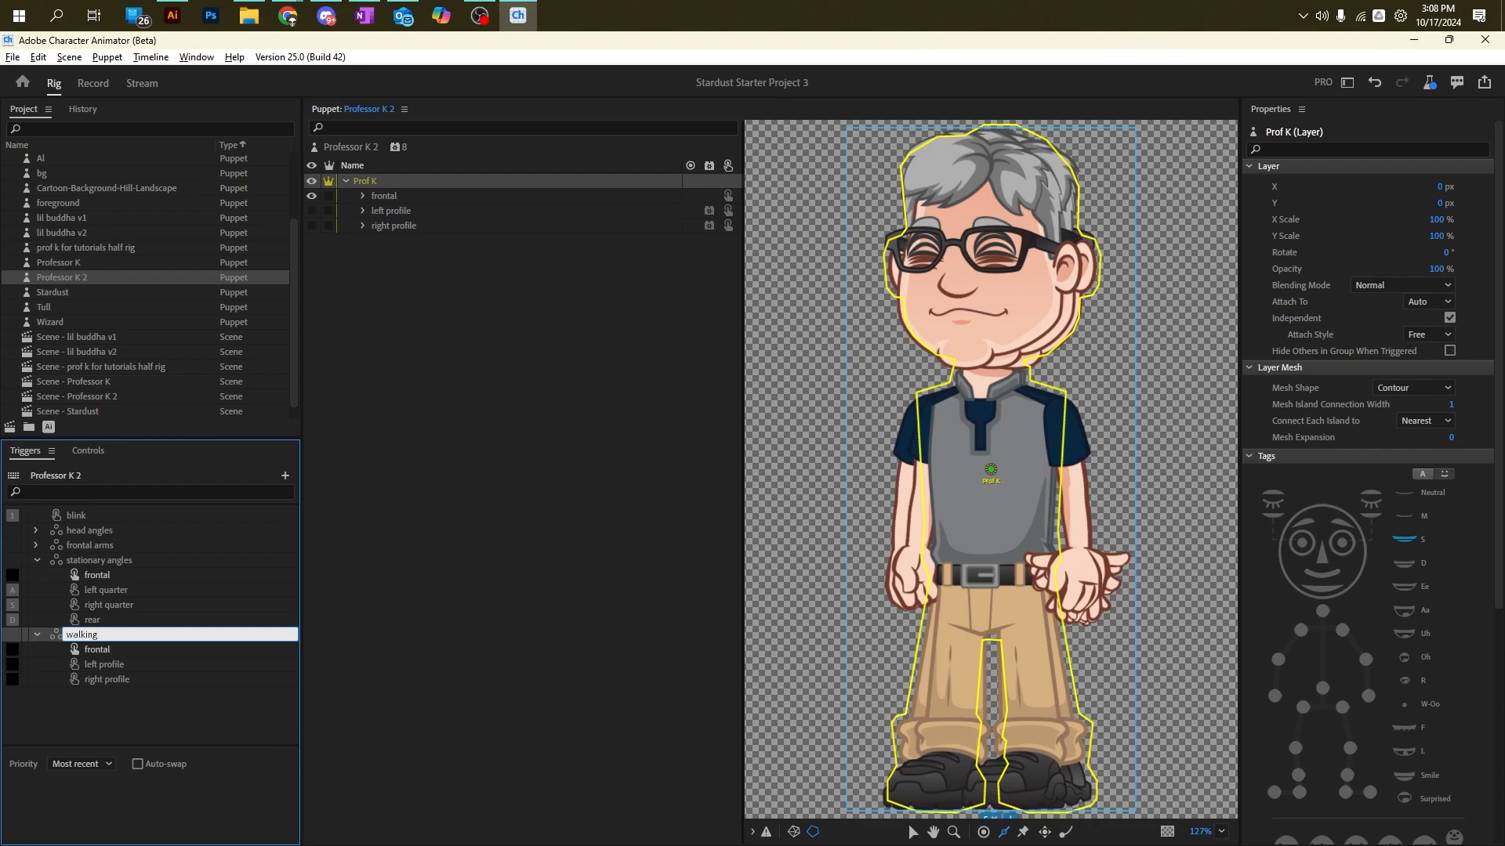
pyautogui.press('Return')
# Step: Assign trigger key N to left profile and M to right profile in the walking swap set
pyautogui.click(17, 666)
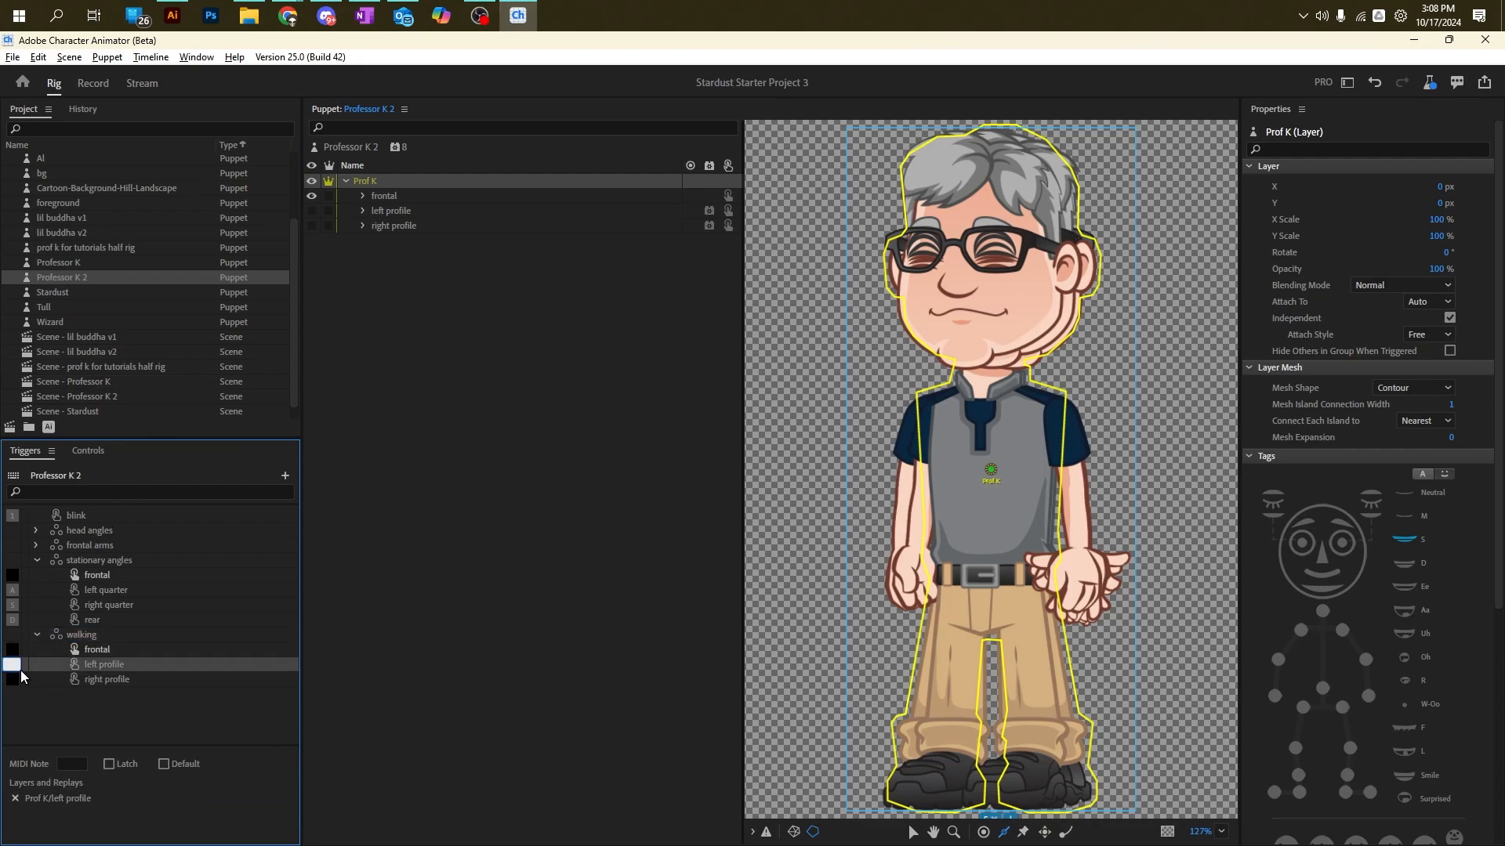
pyautogui.write('n')
pyautogui.click(21, 702)
pyautogui.click(12, 682)
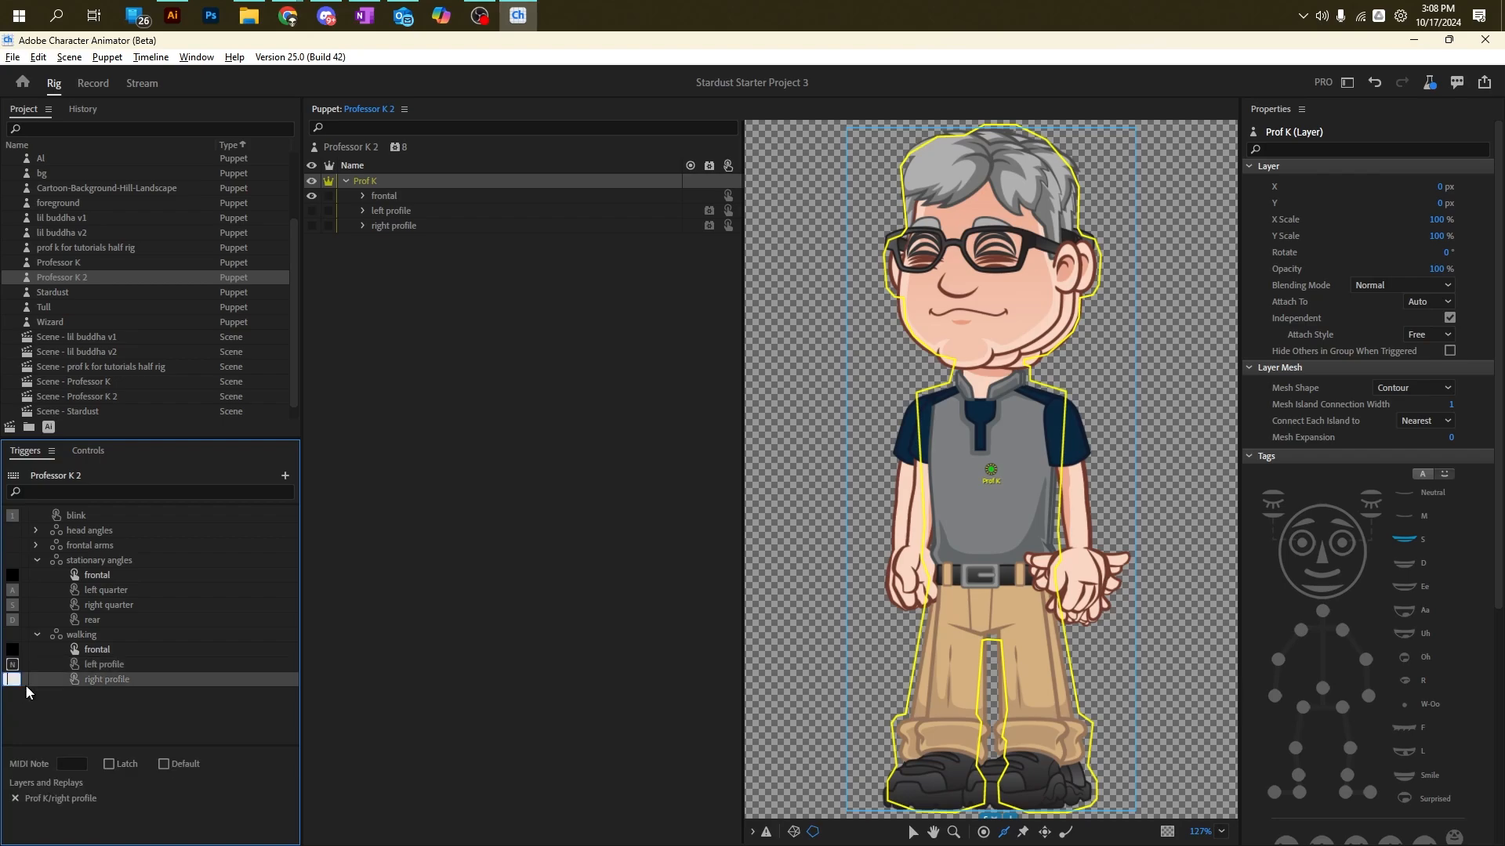
# Step: Turn on Latch for the frontal, left profile and right profile triggers of the walking swap set
pyautogui.click(101, 649)
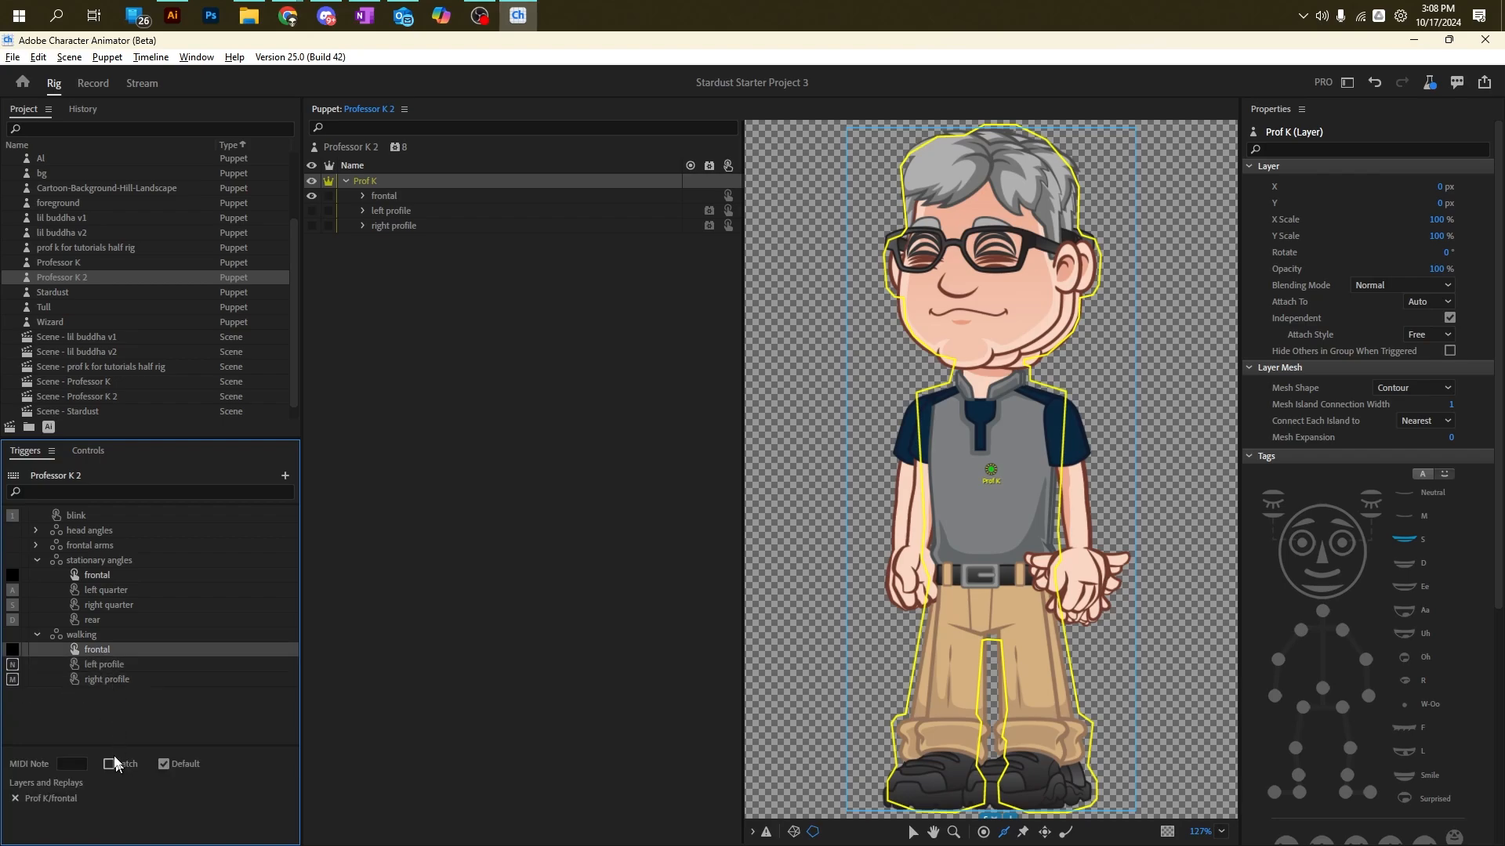
pyautogui.keyDown('shift'); pyautogui.click(97, 679); pyautogui.keyUp('shift')
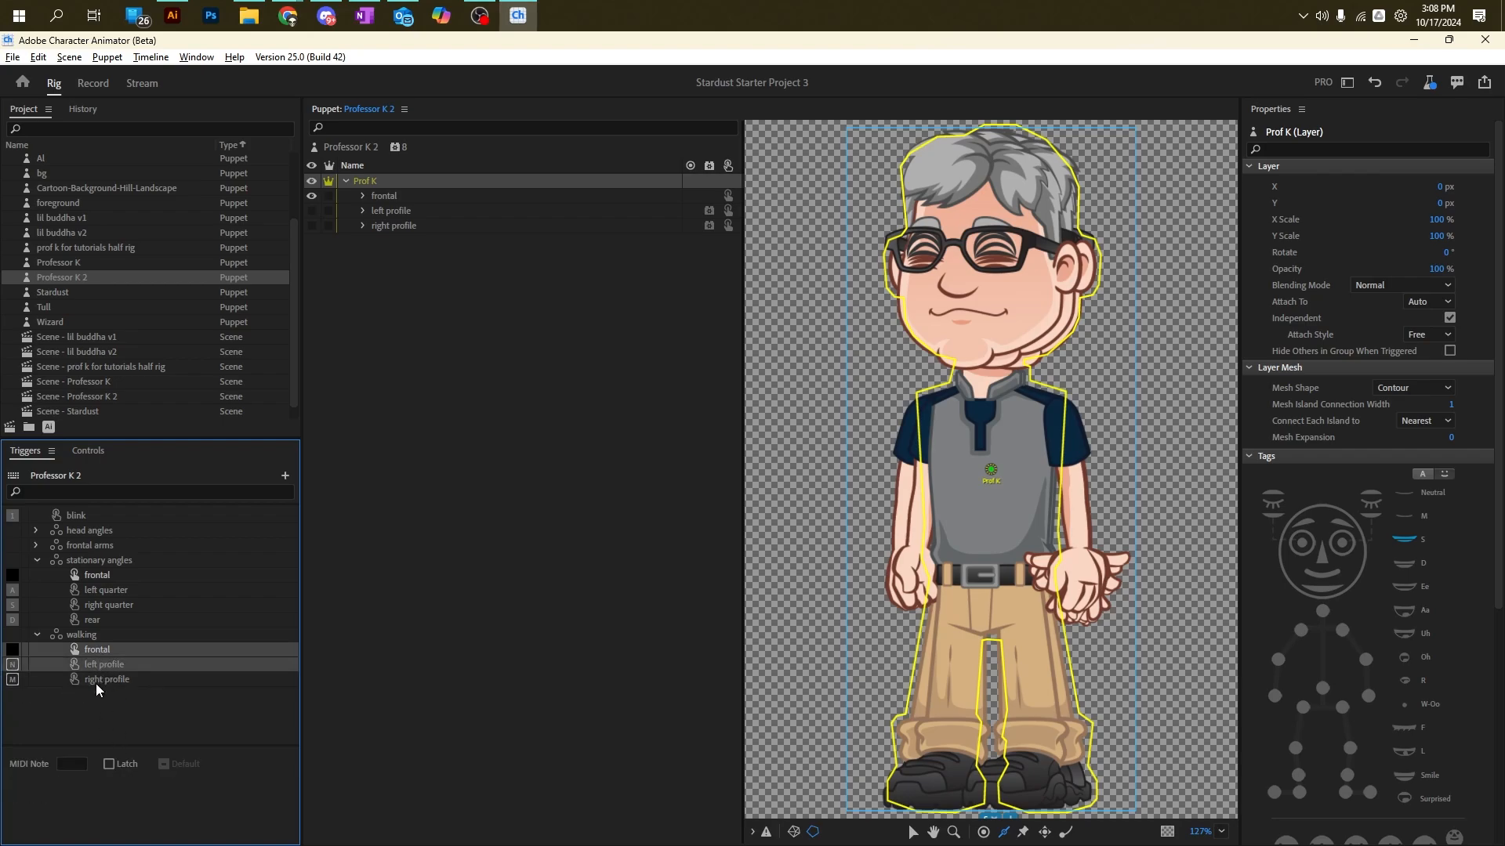
pyautogui.click(109, 764)
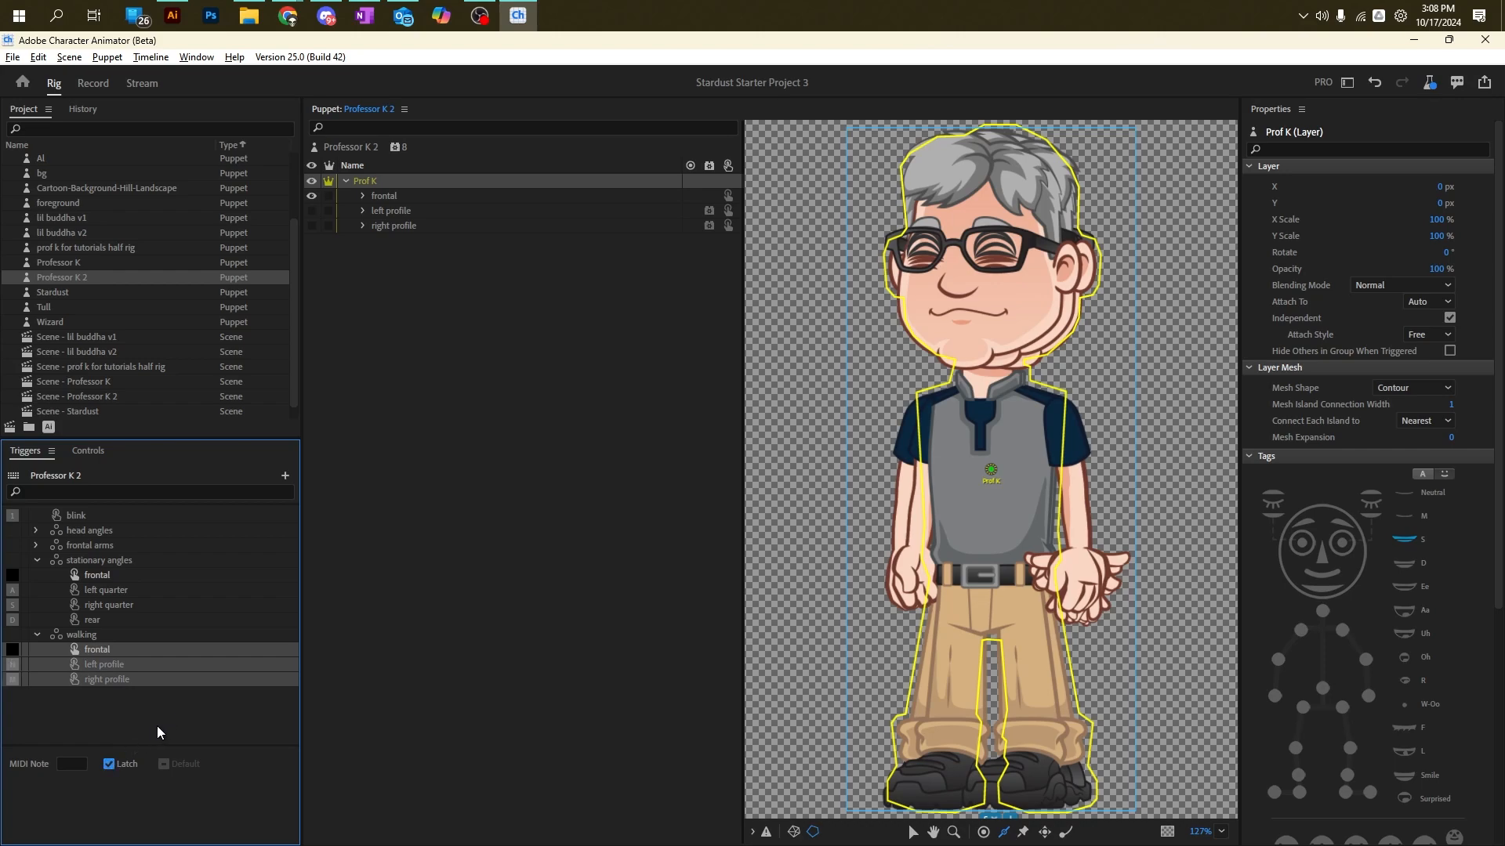
pyautogui.click(156, 726)
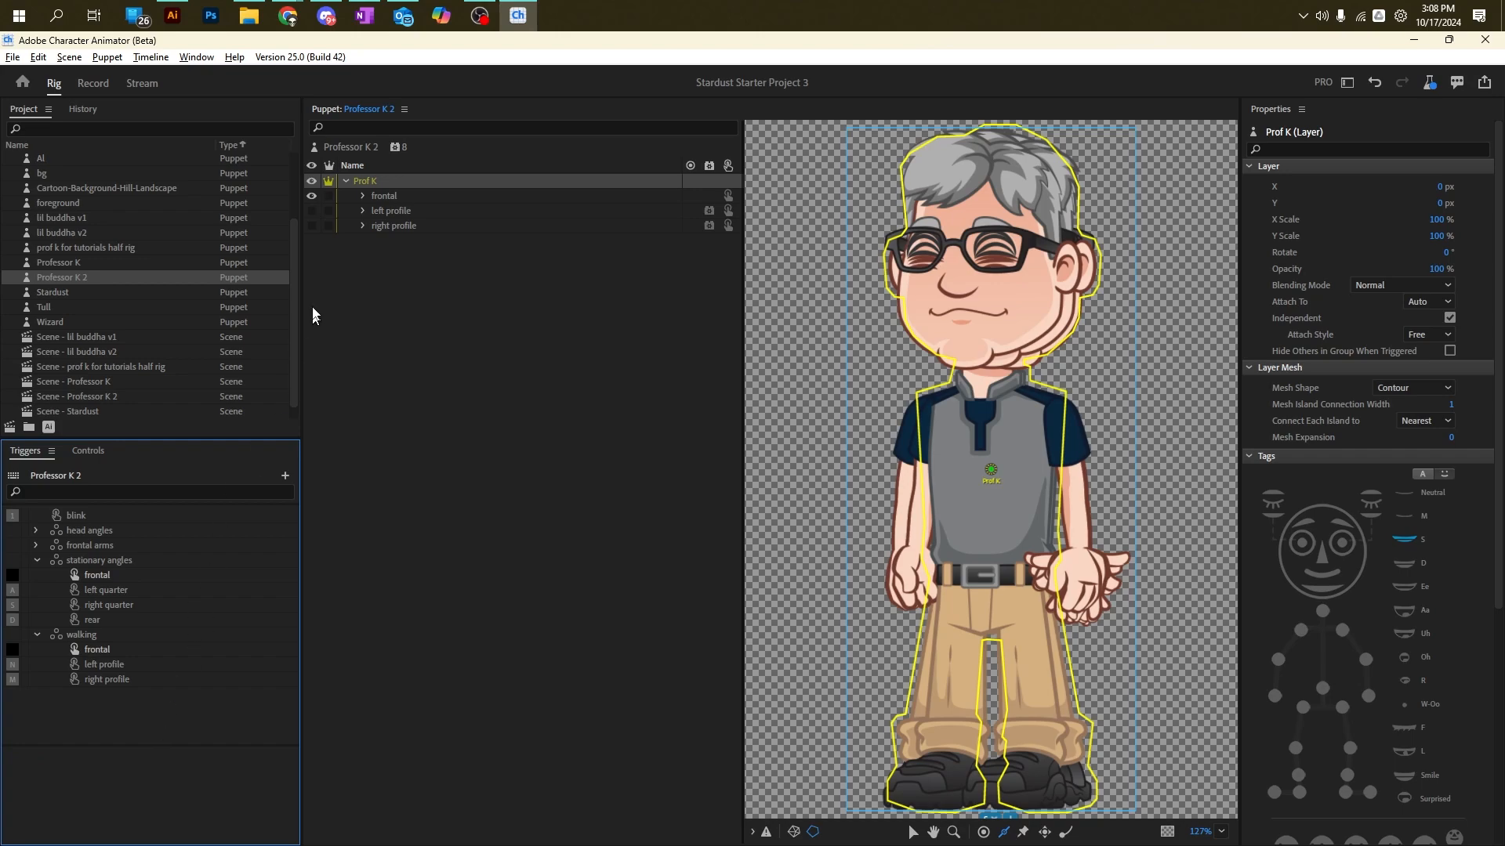
pyautogui.click(365, 225)
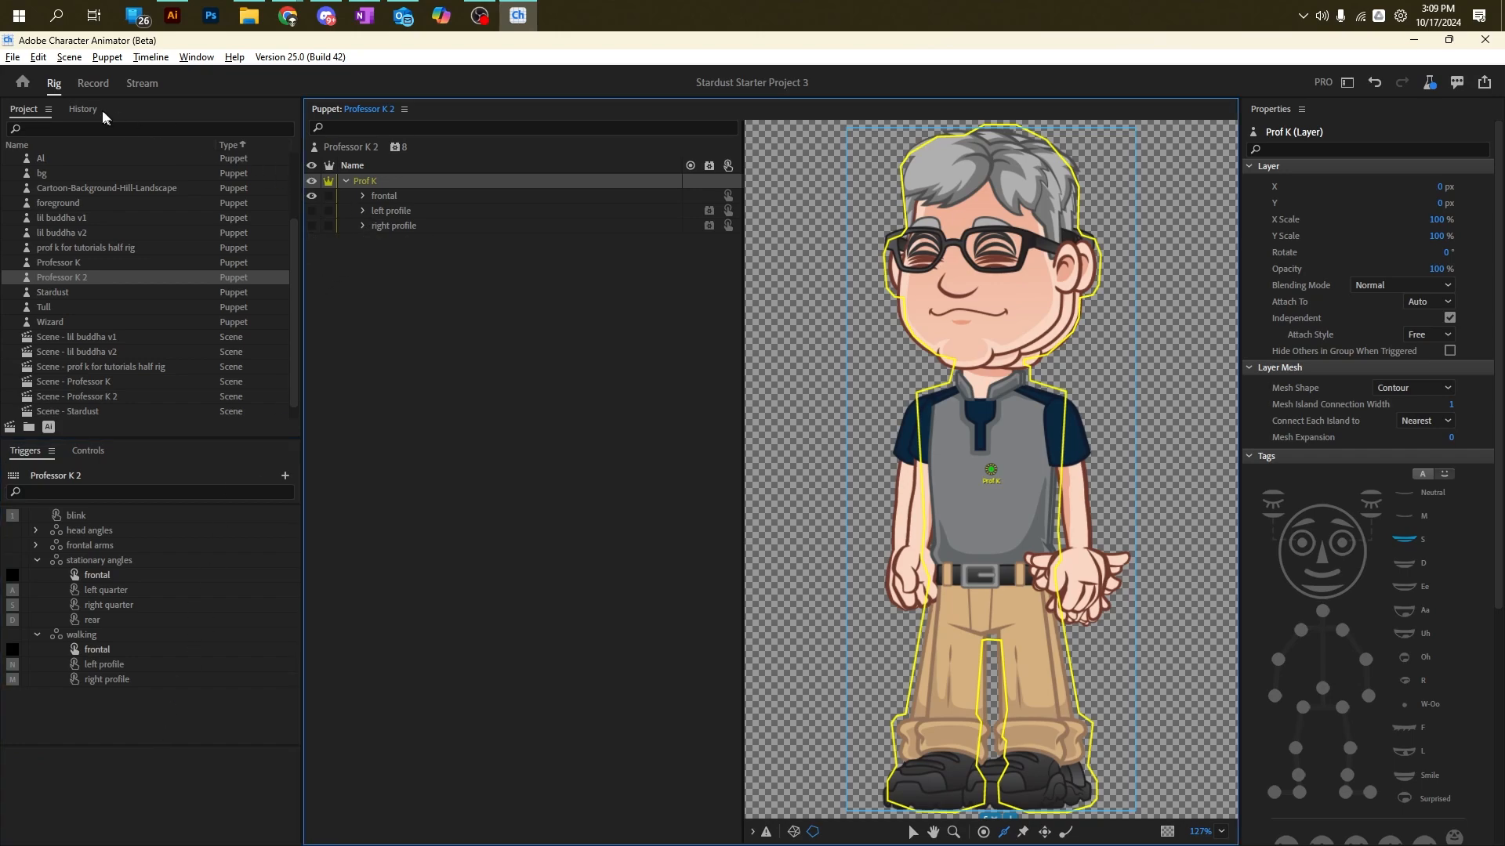
# Step: Add the Professor K 2 puppet to a new scene and test pulling both hands outward to check arm stretching
pyautogui.click(11, 427)
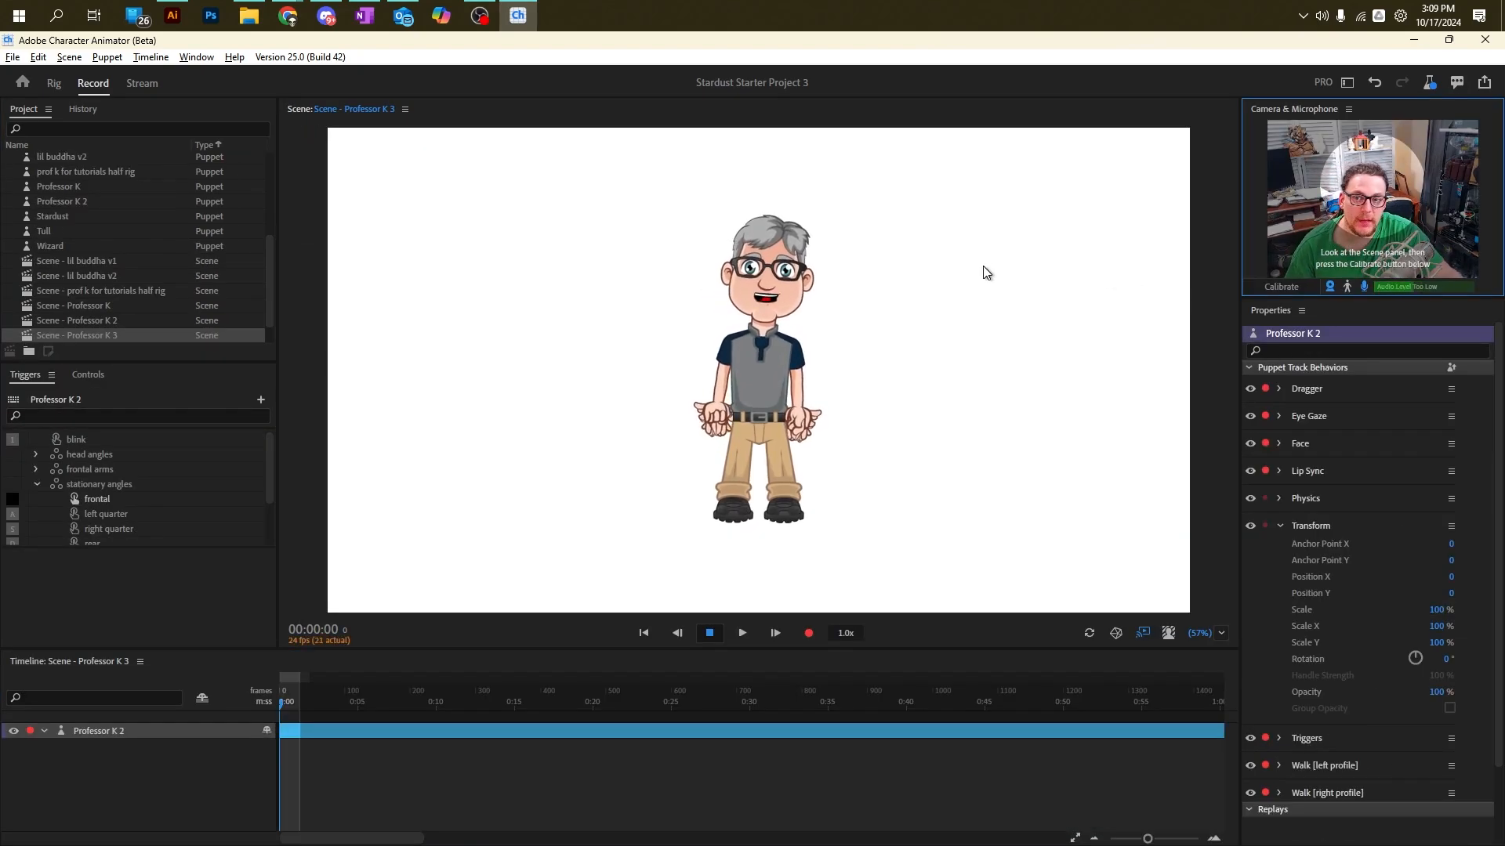
pyautogui.moveTo(799, 421); pyautogui.dragTo(1199, 443)
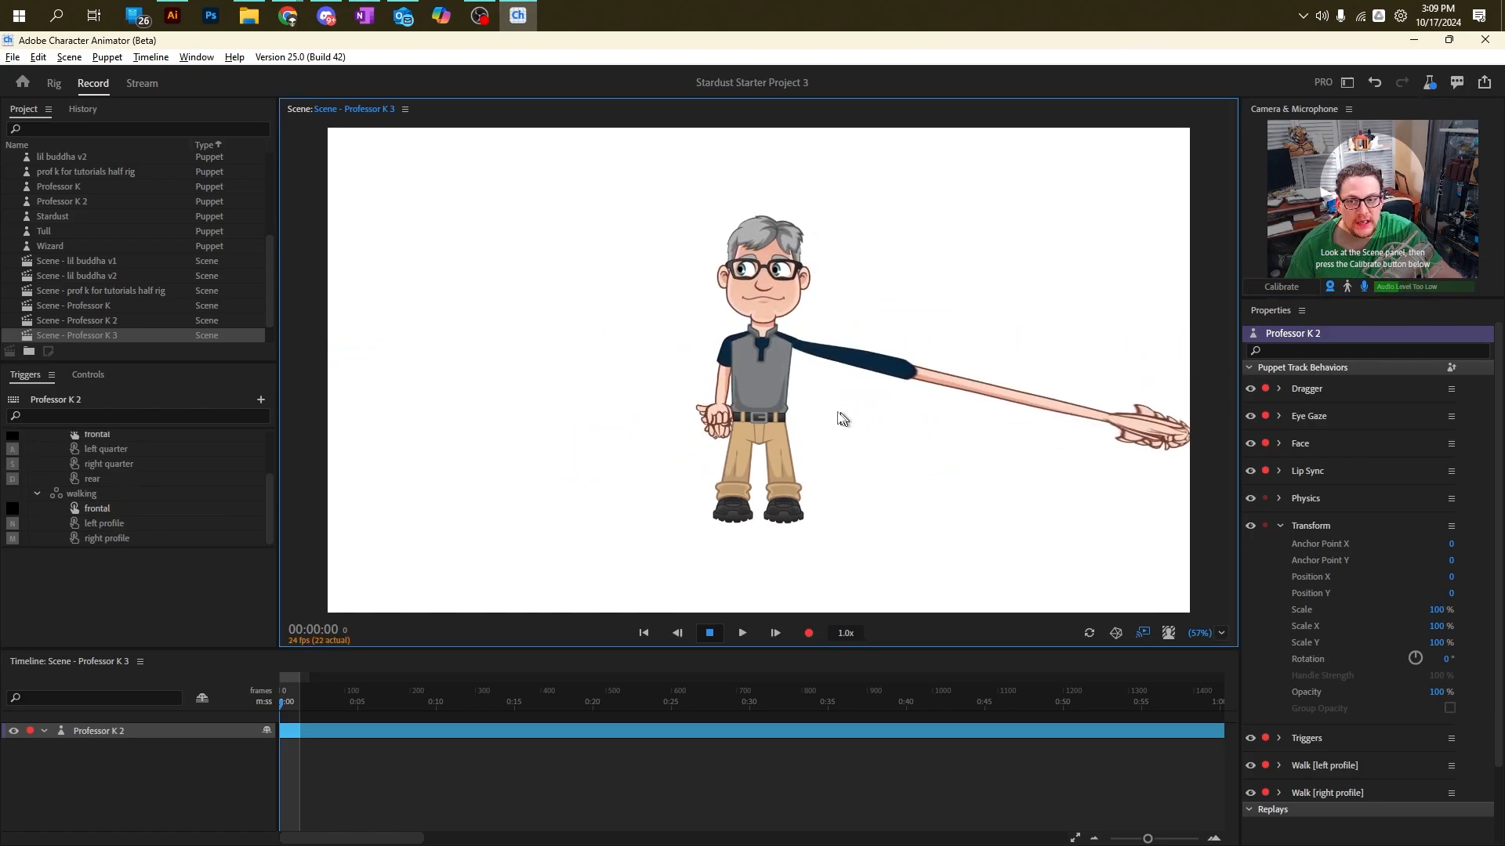
pyautogui.moveTo(709, 419); pyautogui.dragTo(537, 426)
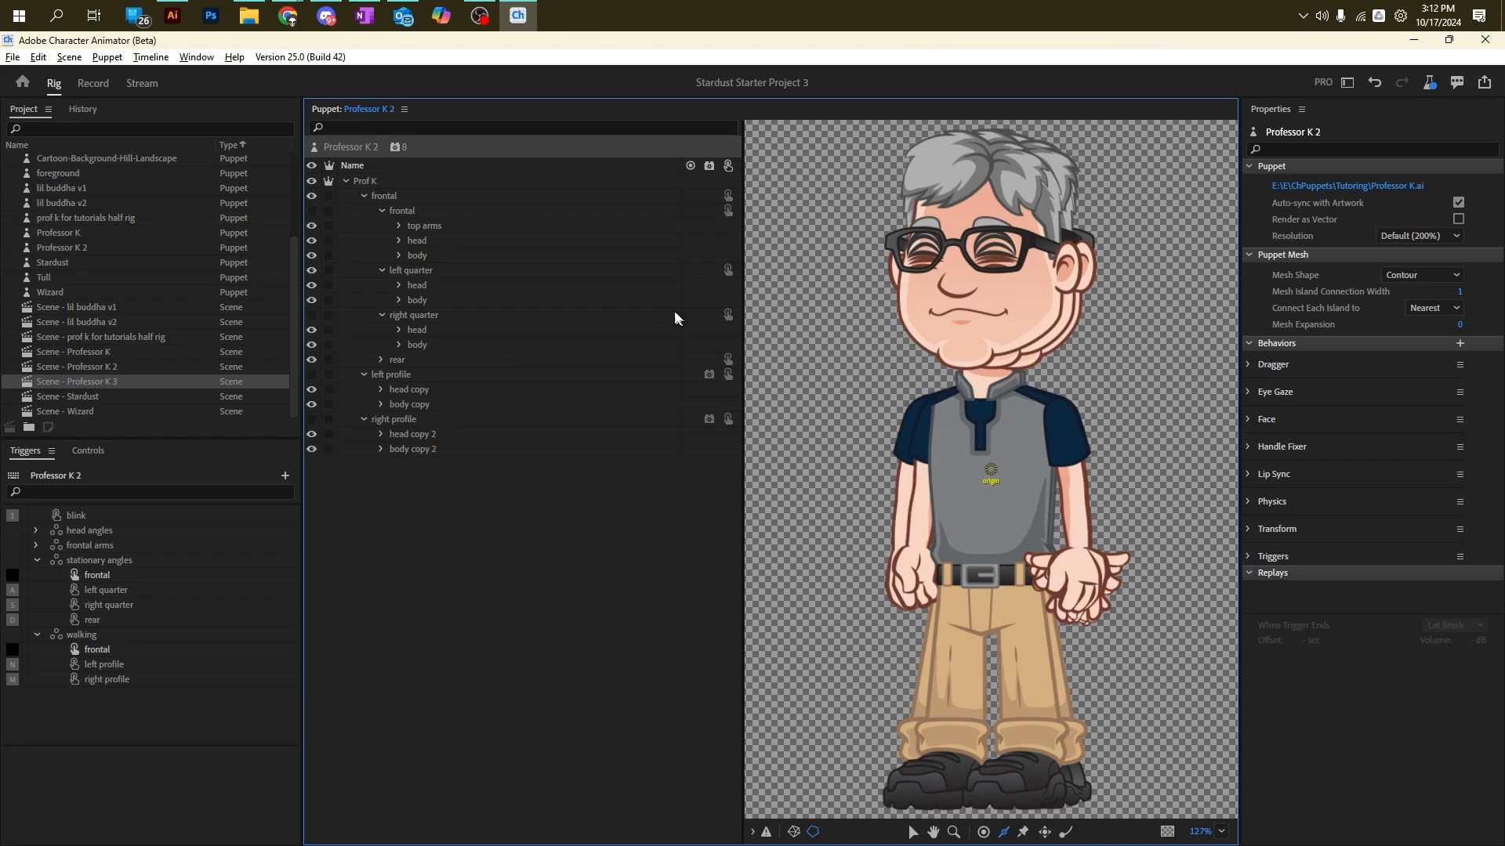
# Step: Add the Limb IK behavior to the right arm and left arm layers in the frontal view's body group
pyautogui.click(397, 148)
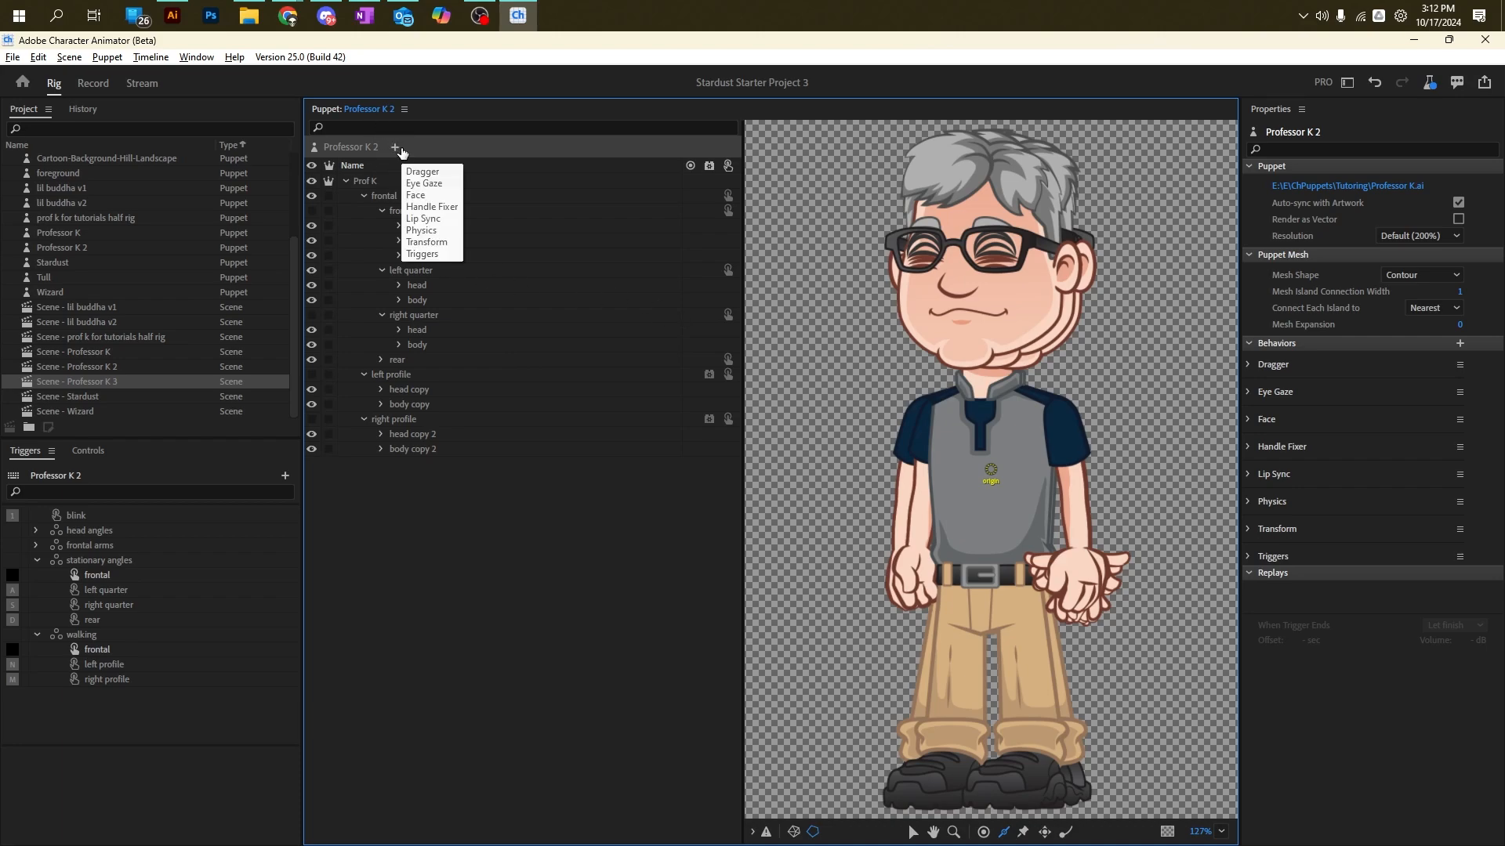
pyautogui.press('Escape')
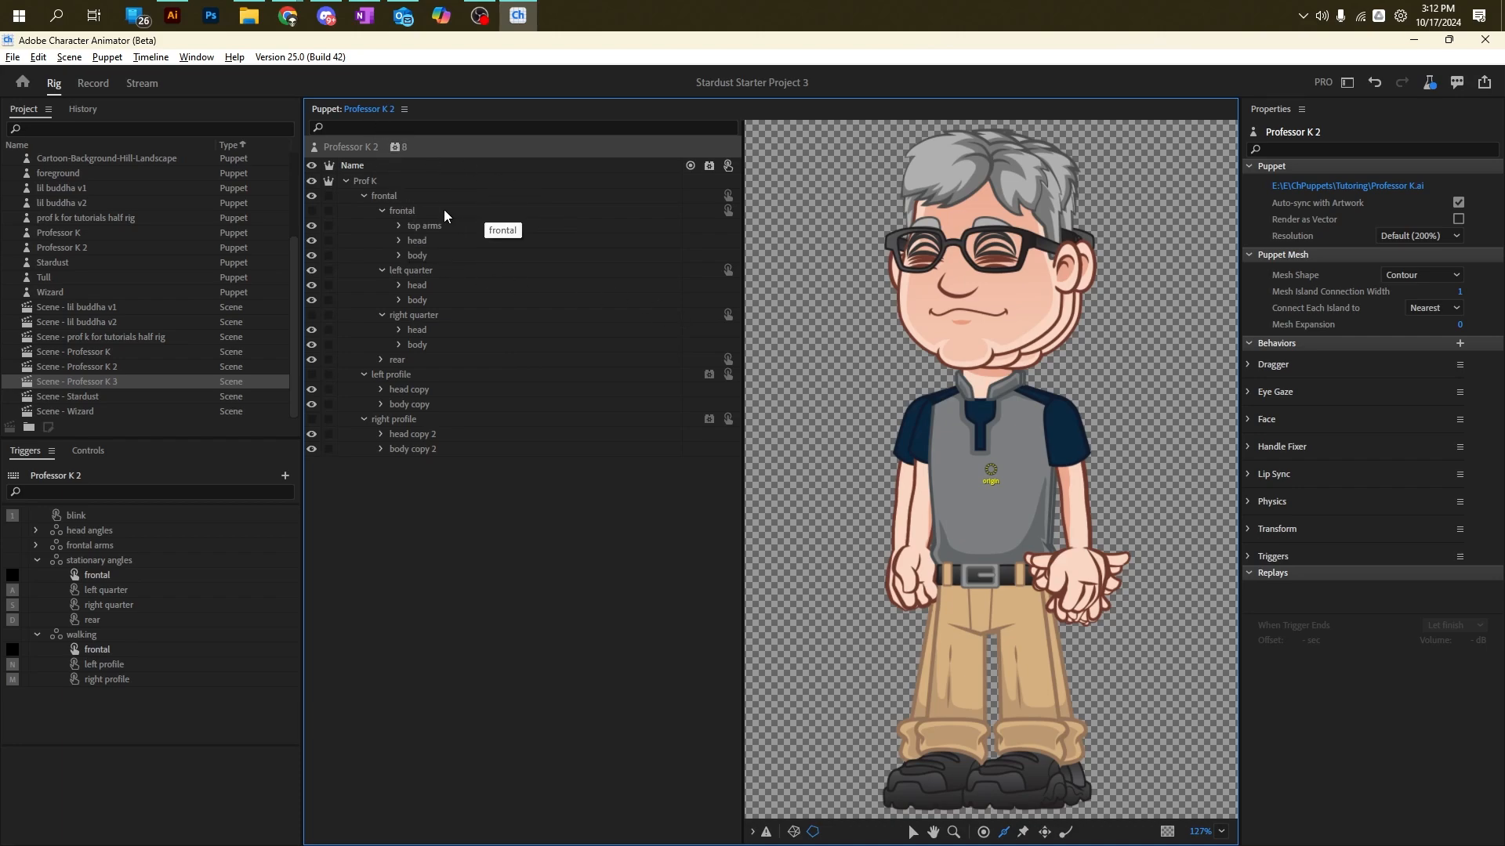
pyautogui.click(439, 225)
pyautogui.click(425, 257)
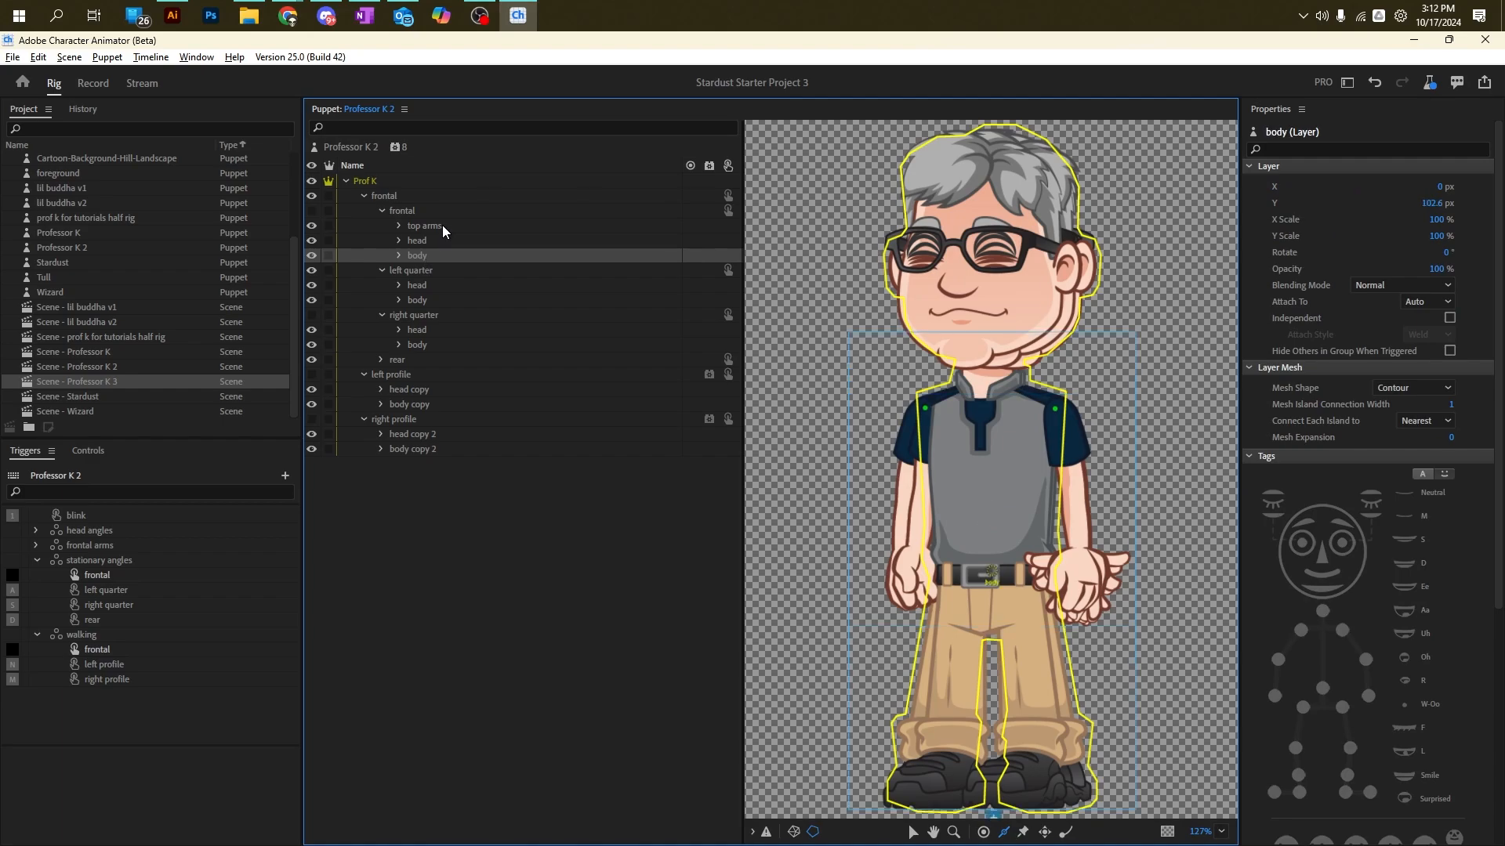
pyautogui.click(442, 225)
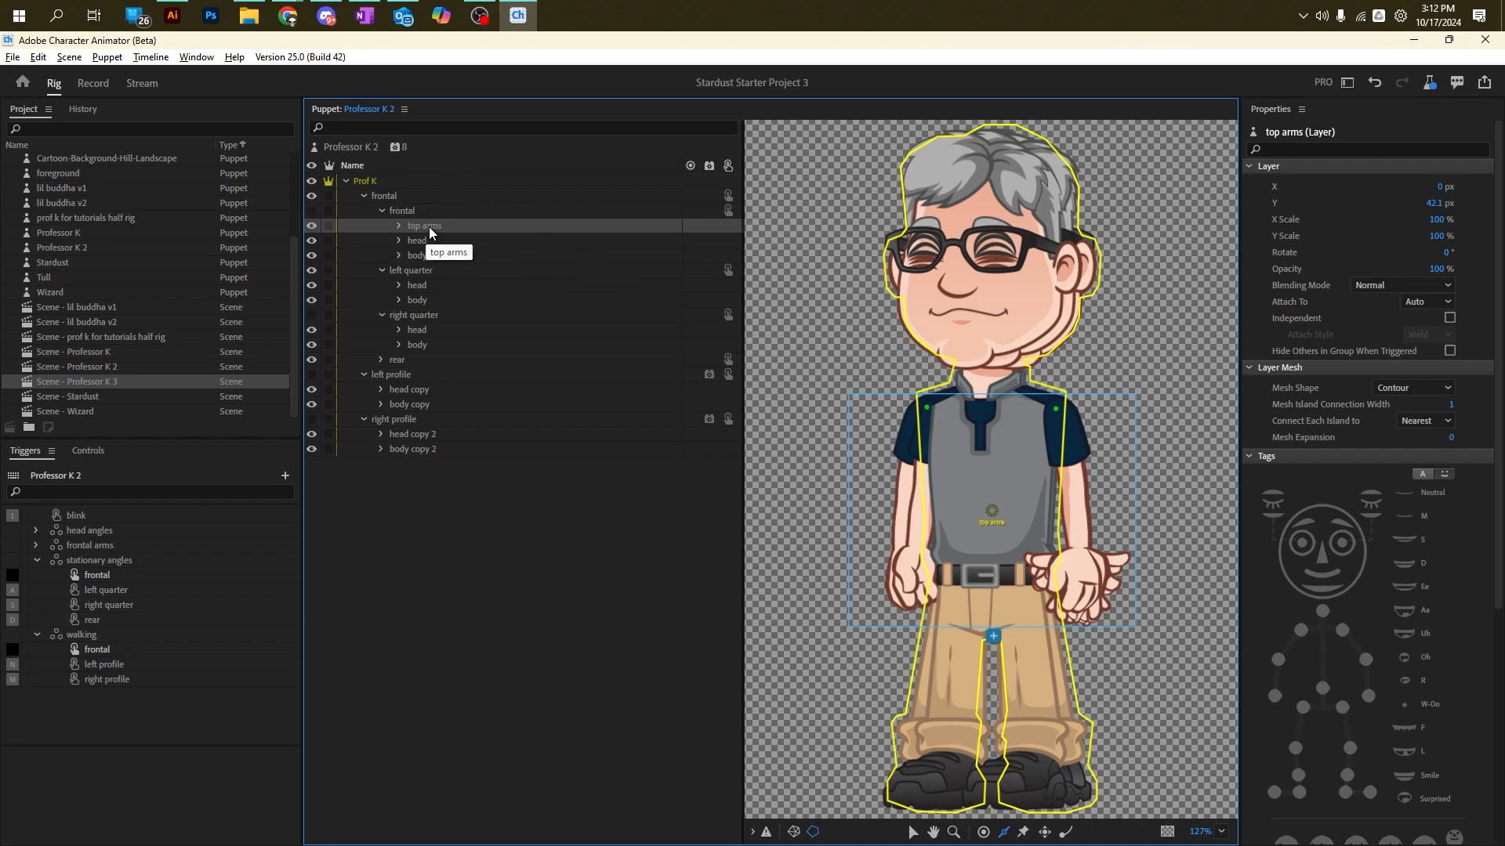
pyautogui.click(399, 255)
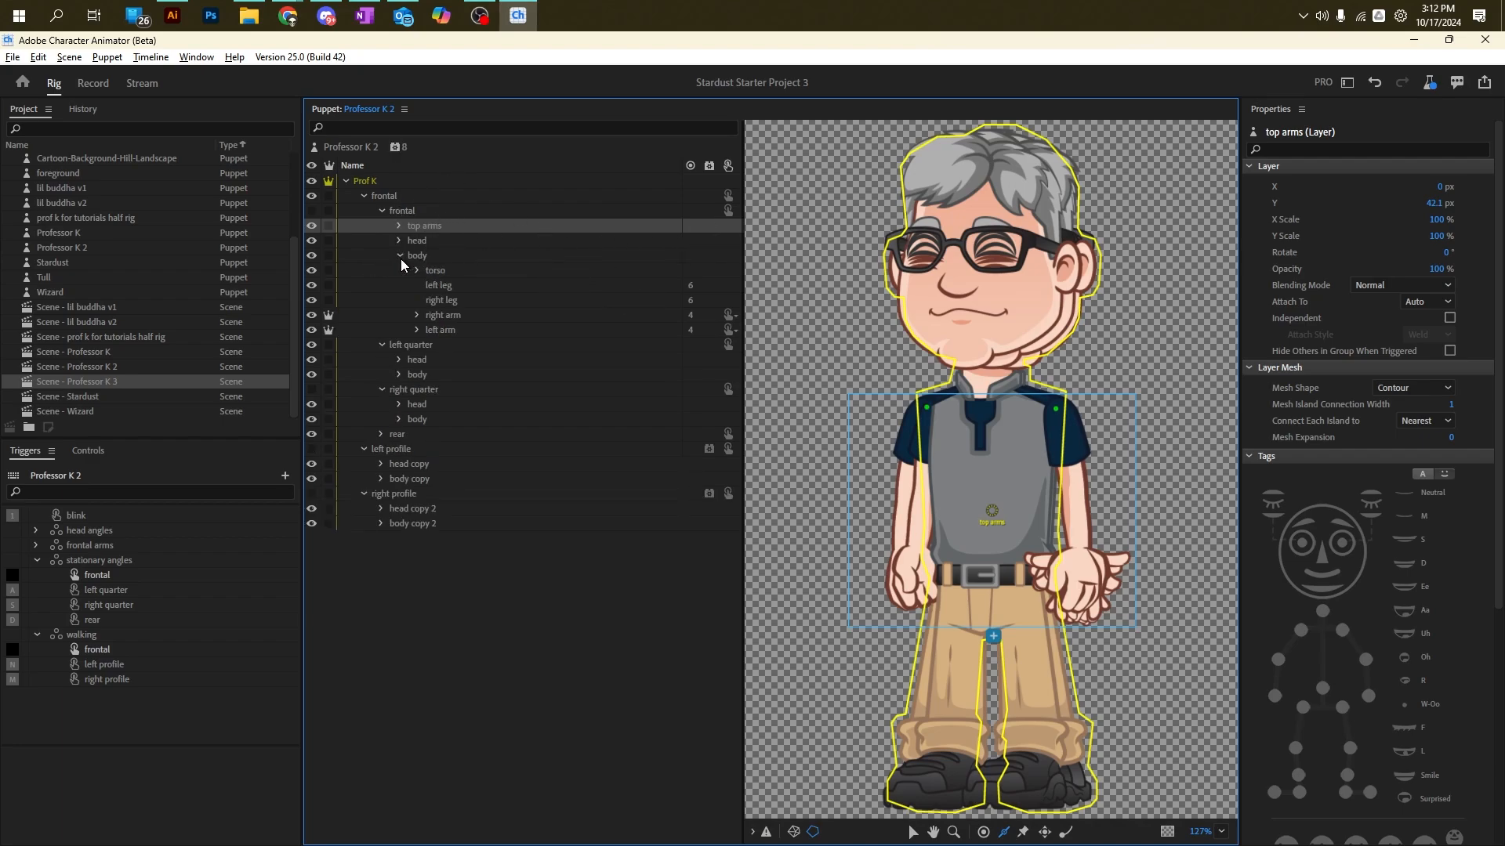
pyautogui.click(471, 316)
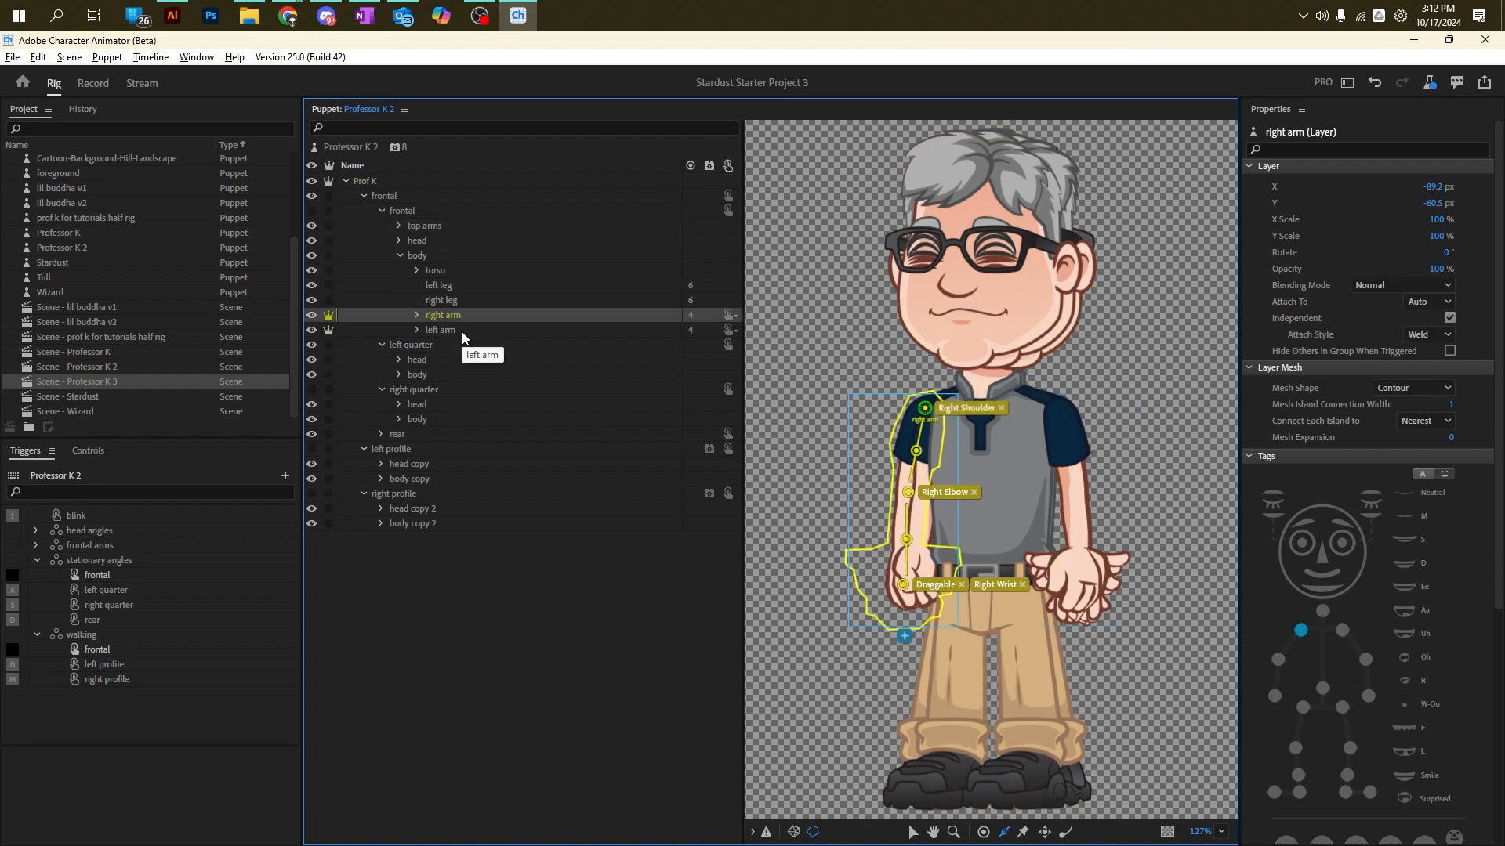
pyautogui.keyDown('shift'); pyautogui.click(462, 332); pyautogui.keyUp('shift')
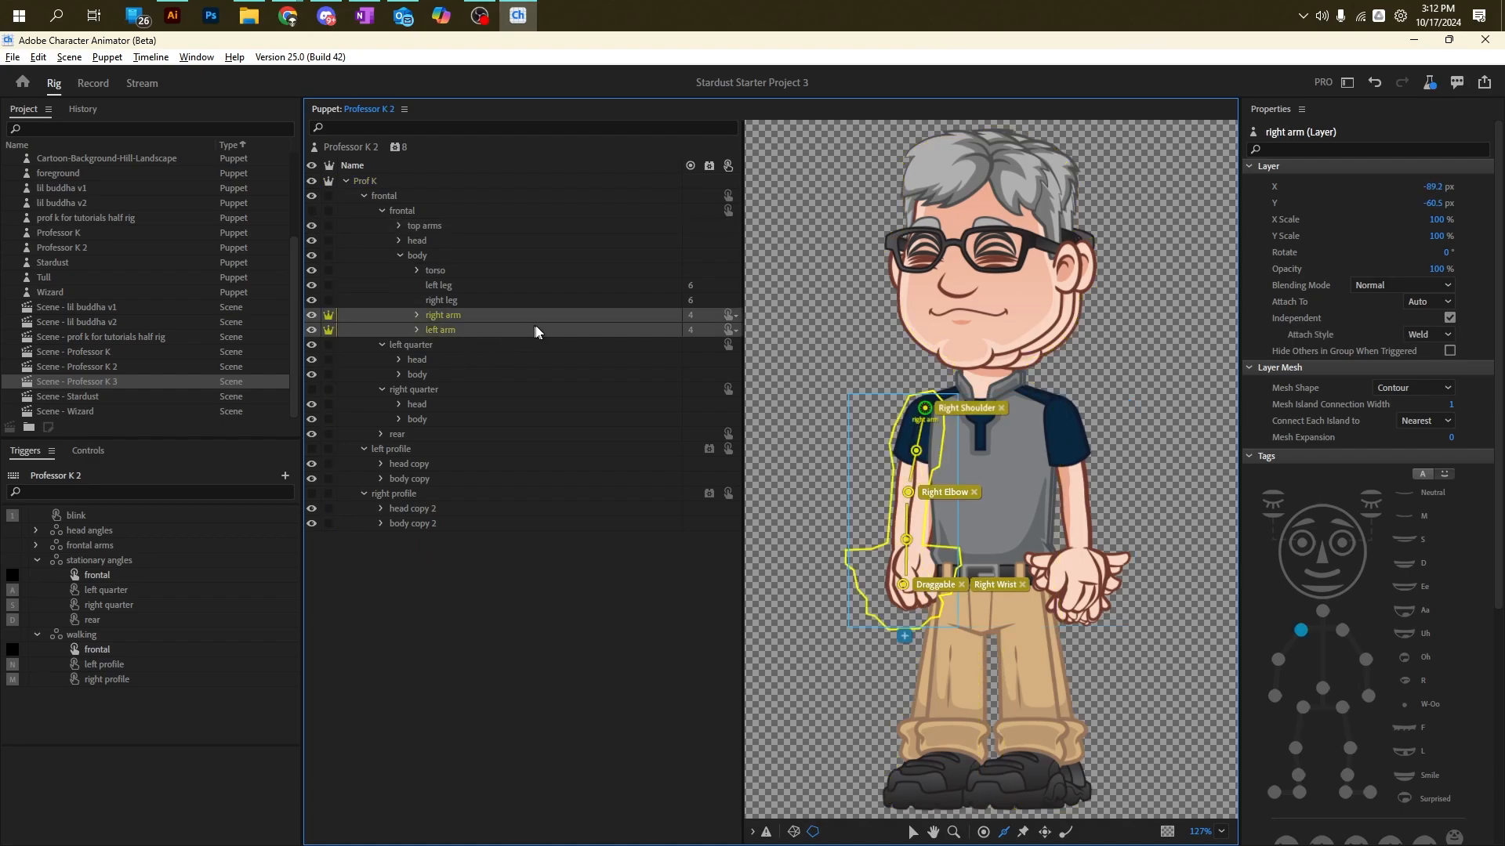
pyautogui.click(710, 316)
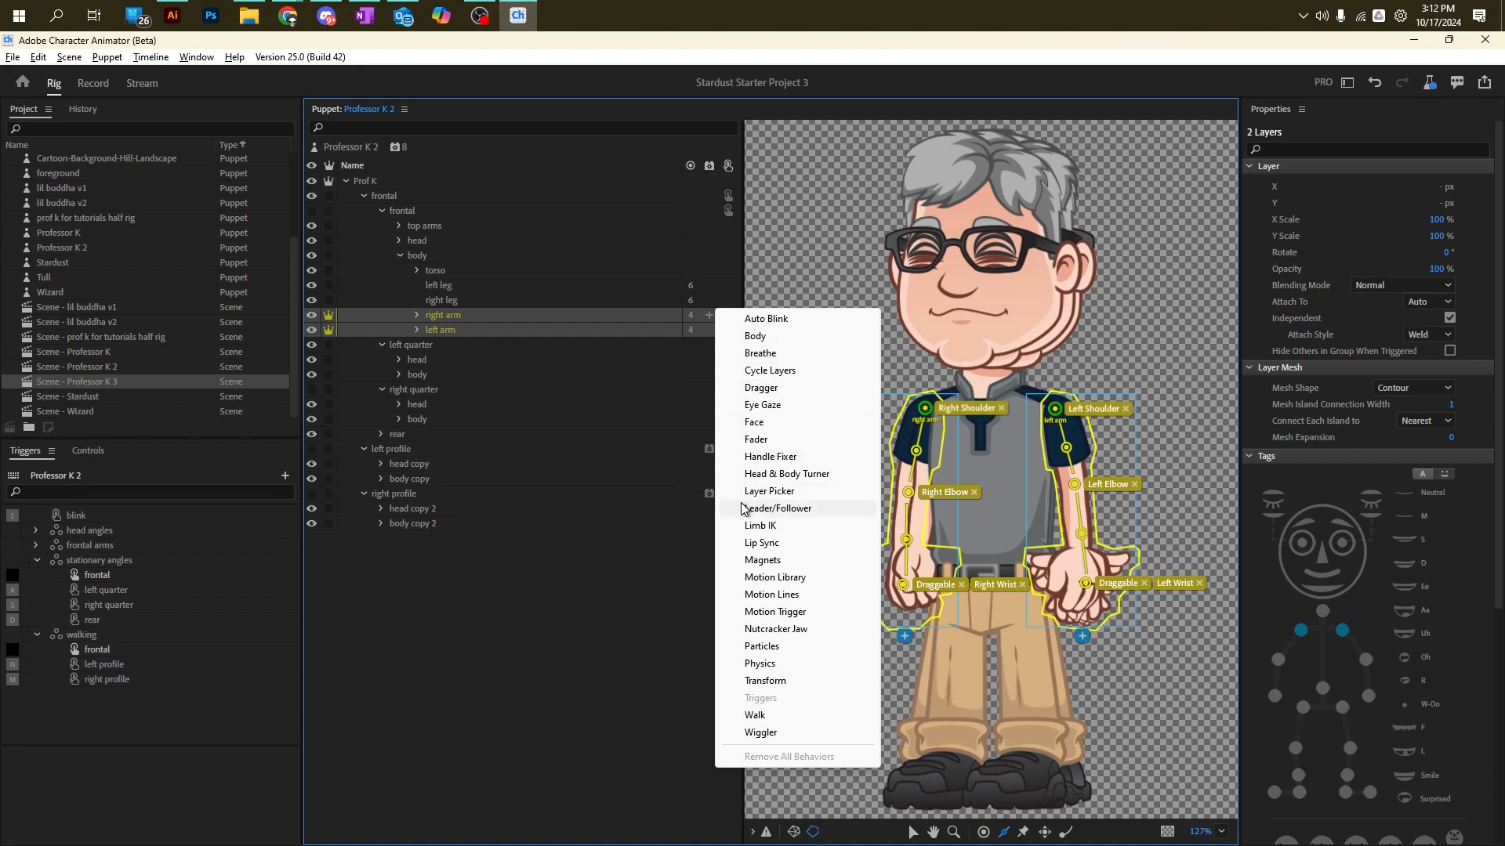
pyautogui.click(757, 525)
# Step: Add the Limb IK behavior to the inner frontal view group
pyautogui.click(413, 211)
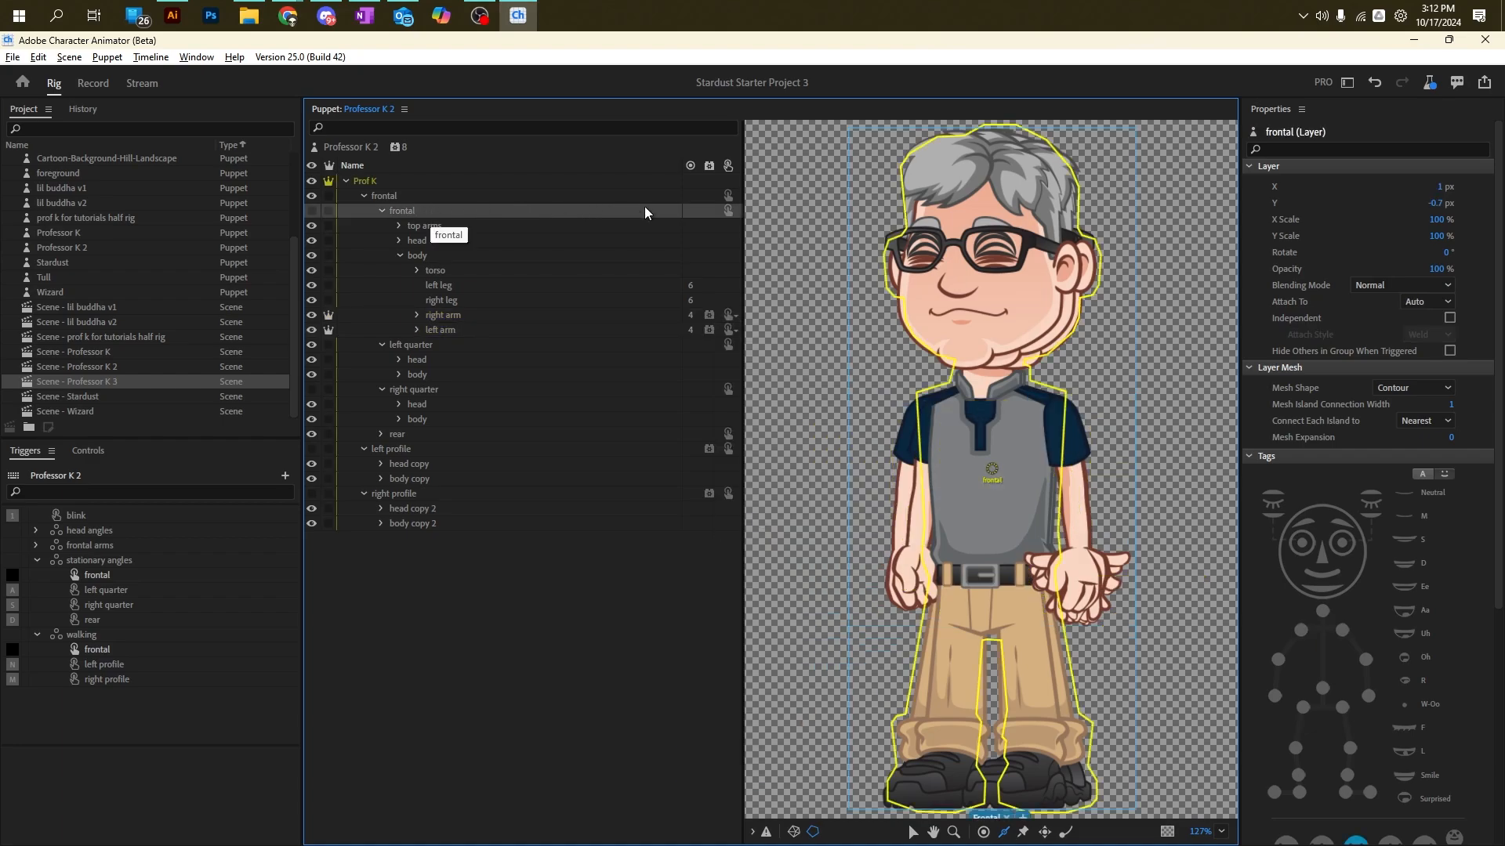
pyautogui.click(706, 211)
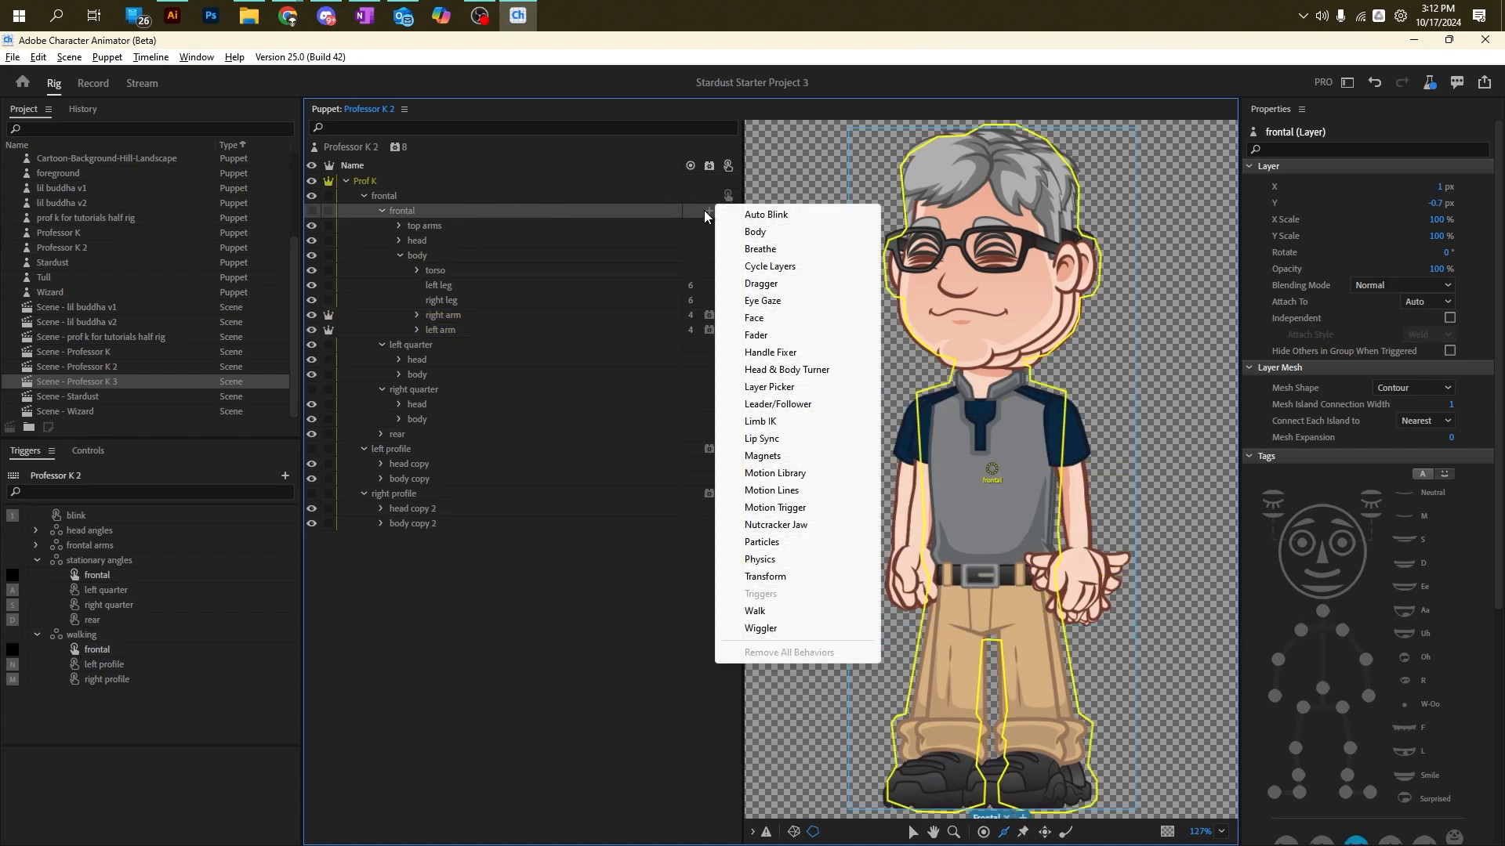
pyautogui.click(759, 421)
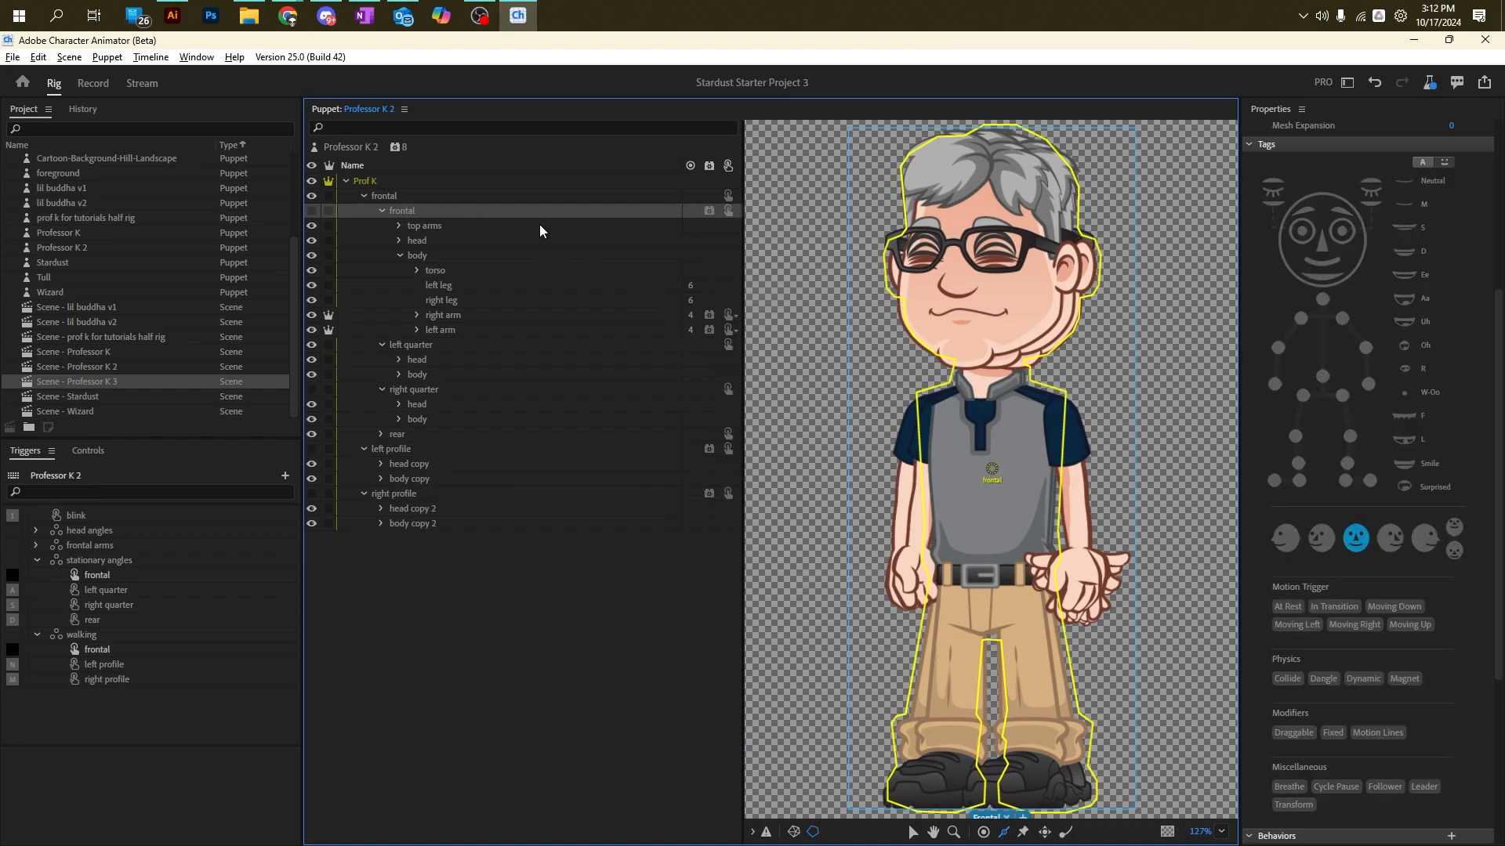
# Step: Examine the frontal view's top arms, leg and body arm layers to see which limbs each Limb IK controls
pyautogui.click(425, 229)
pyautogui.click(448, 286)
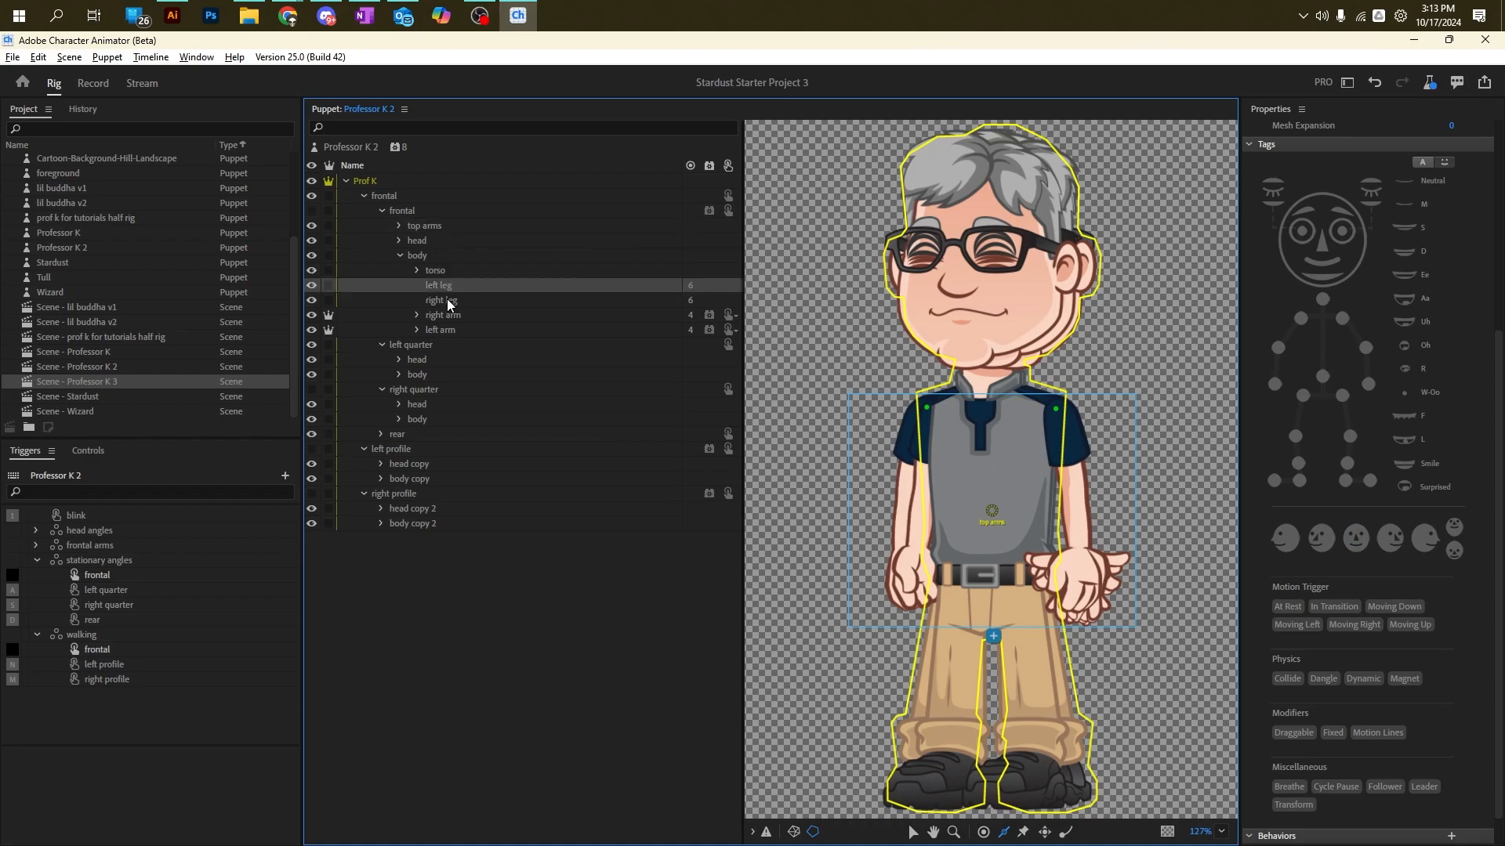
pyautogui.click(447, 300)
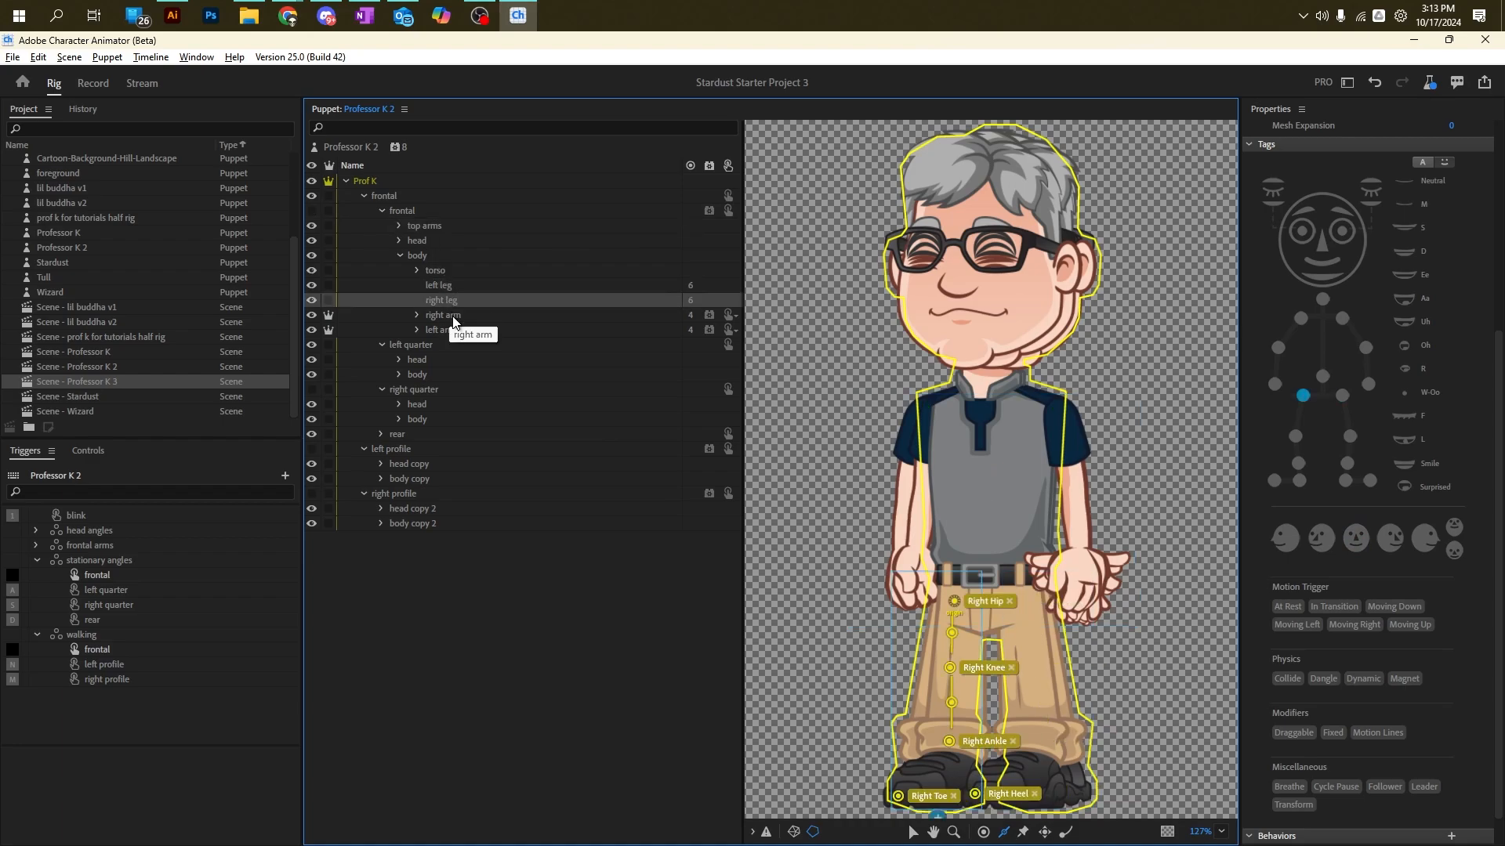
pyautogui.click(452, 316)
pyautogui.click(453, 329)
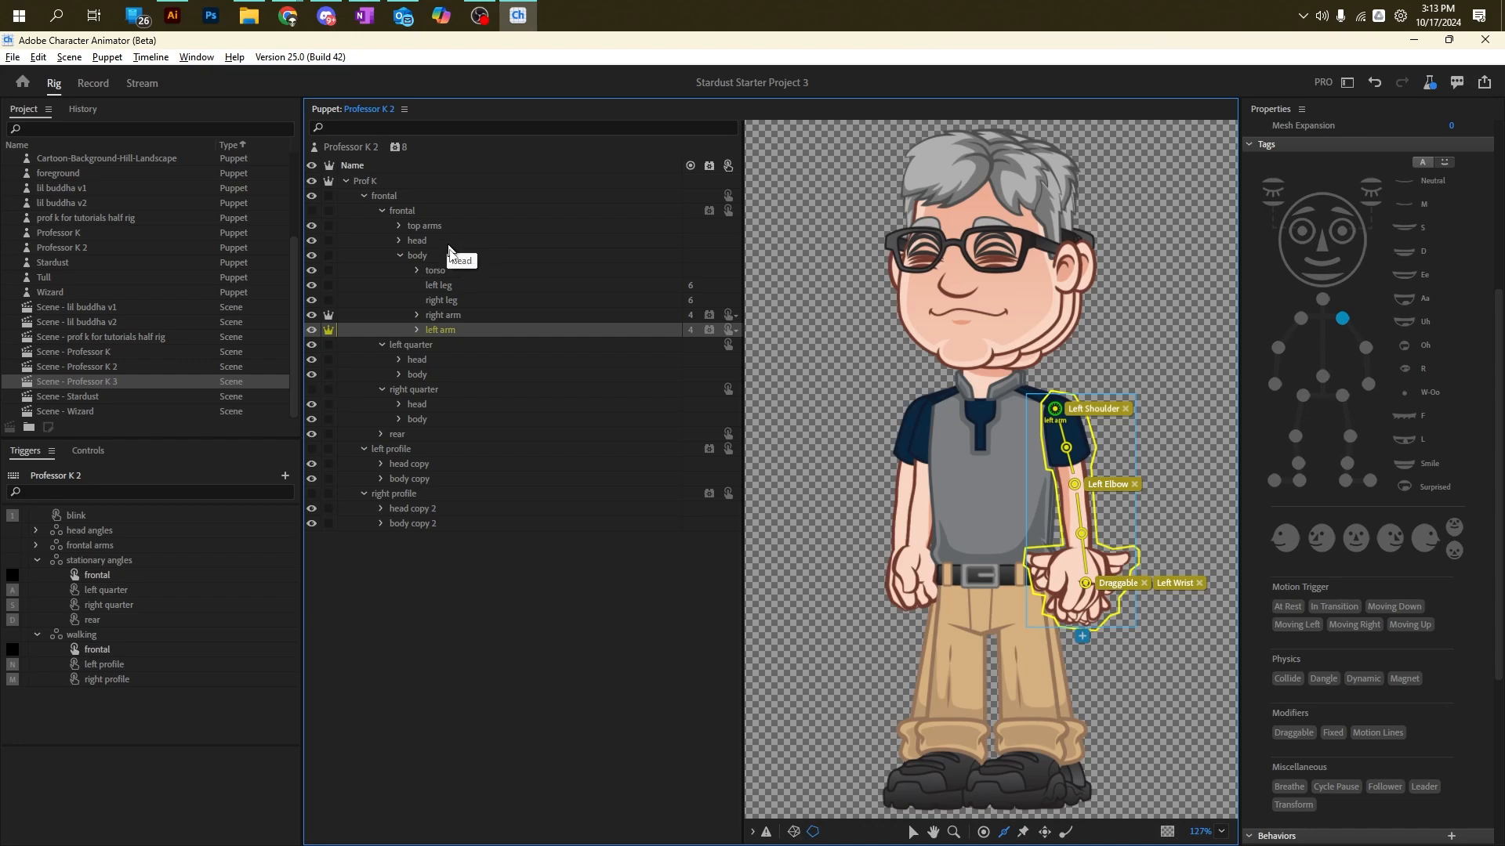
pyautogui.click(448, 316)
pyautogui.click(455, 329)
# Step: Rename the inner frontal group's Limb IK behavior as frontal ik
pyautogui.click(449, 213)
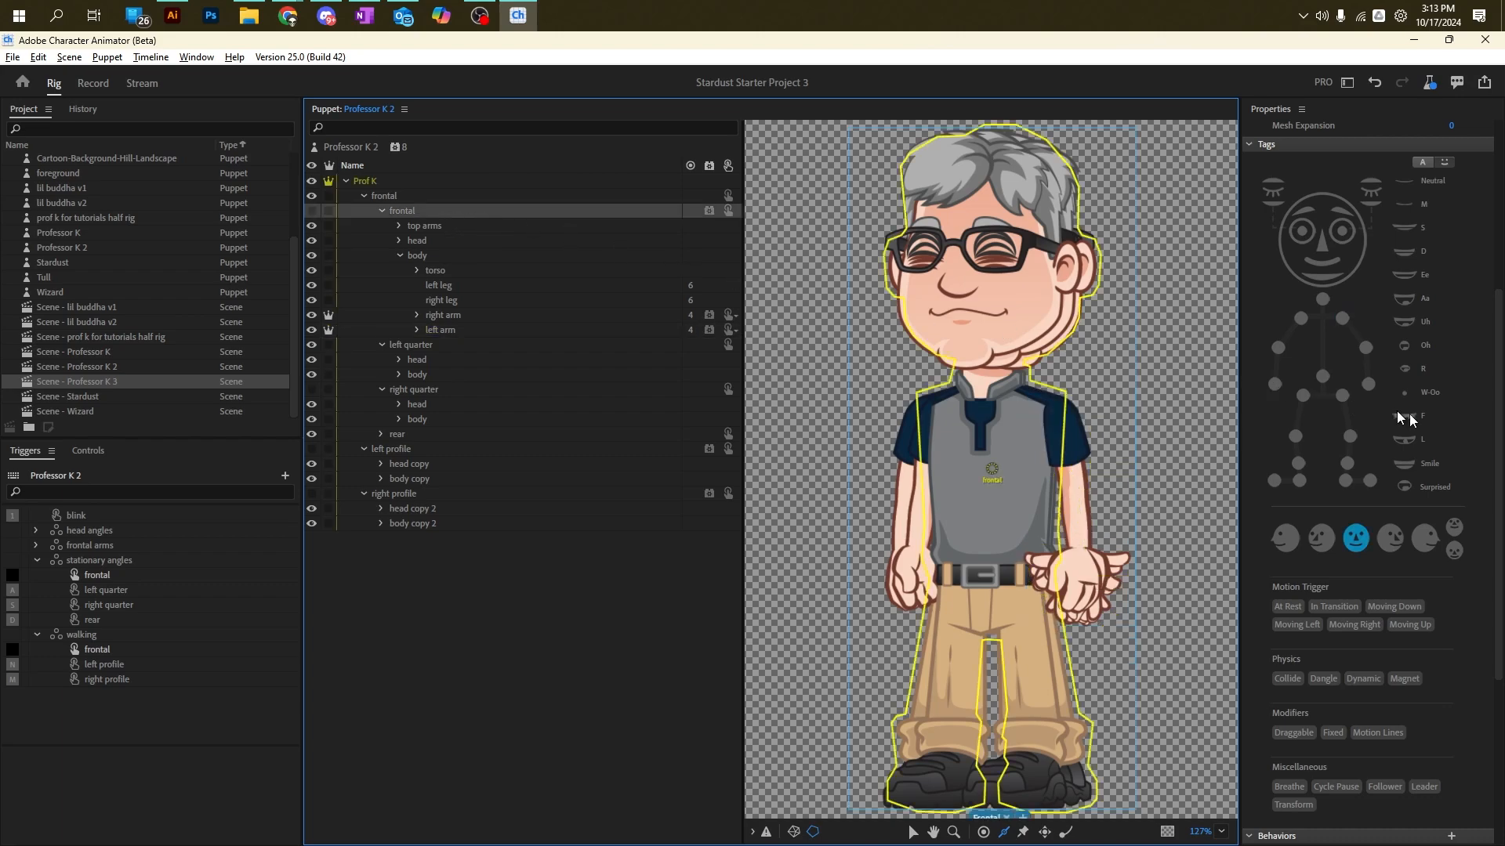
pyautogui.scroll(-5, 1372, 406)
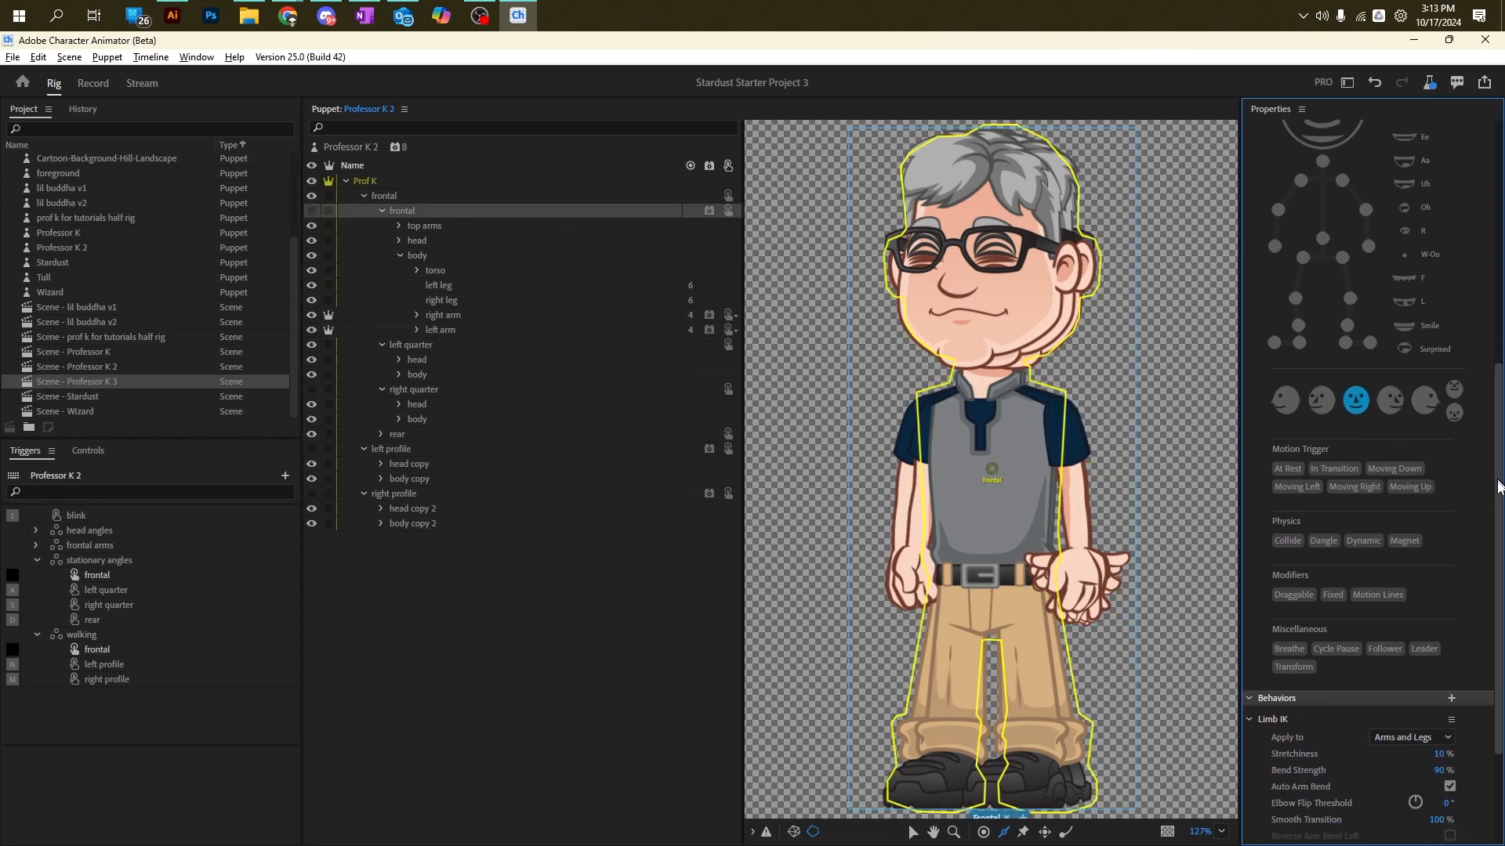
pyautogui.scroll(-1, 1371, 484)
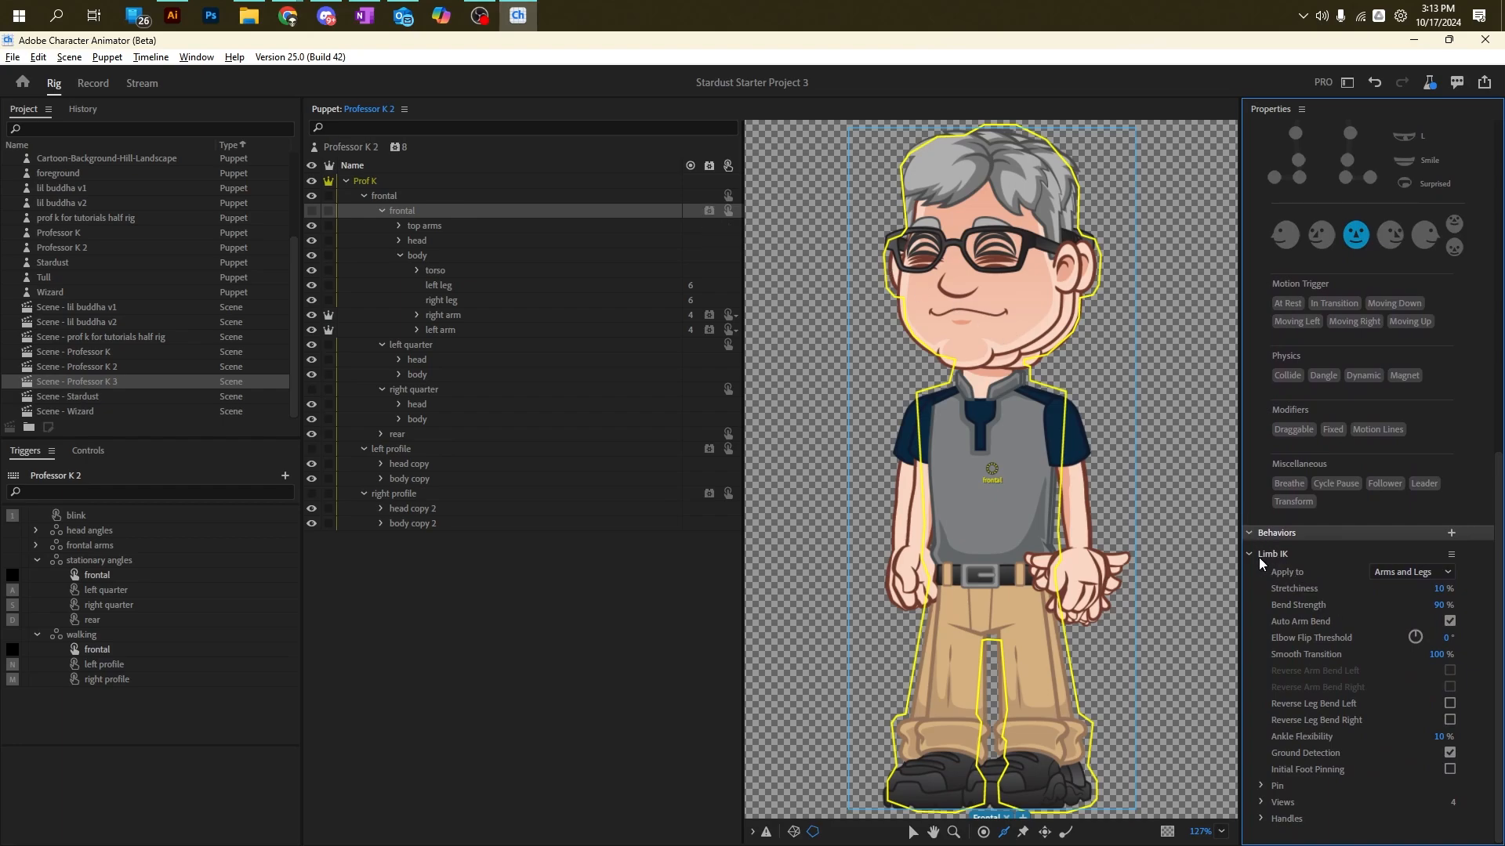
pyautogui.click(1452, 555)
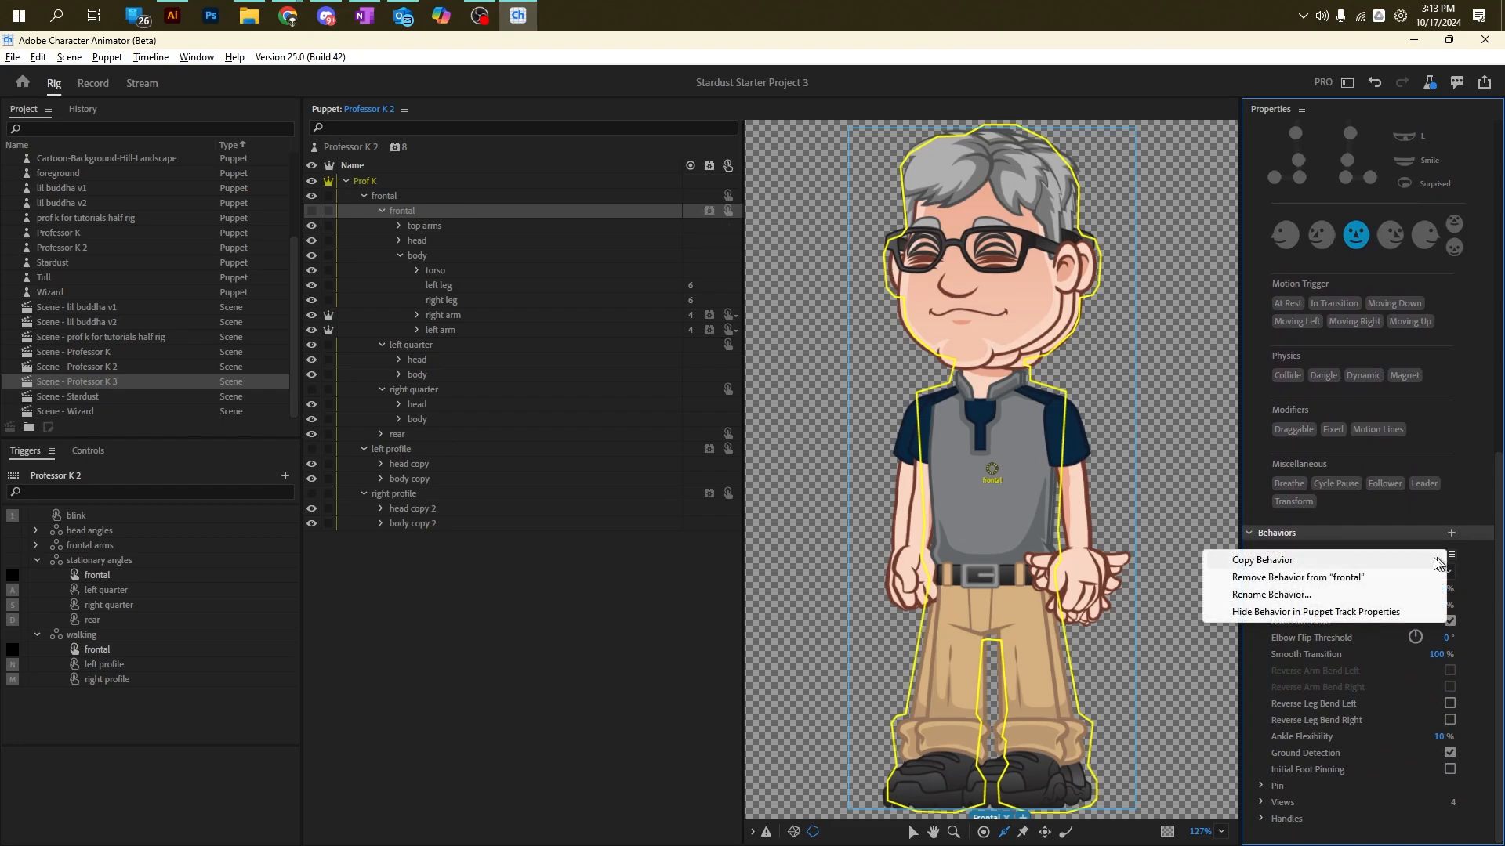
pyautogui.click(1271, 596)
pyautogui.write('frontal l')
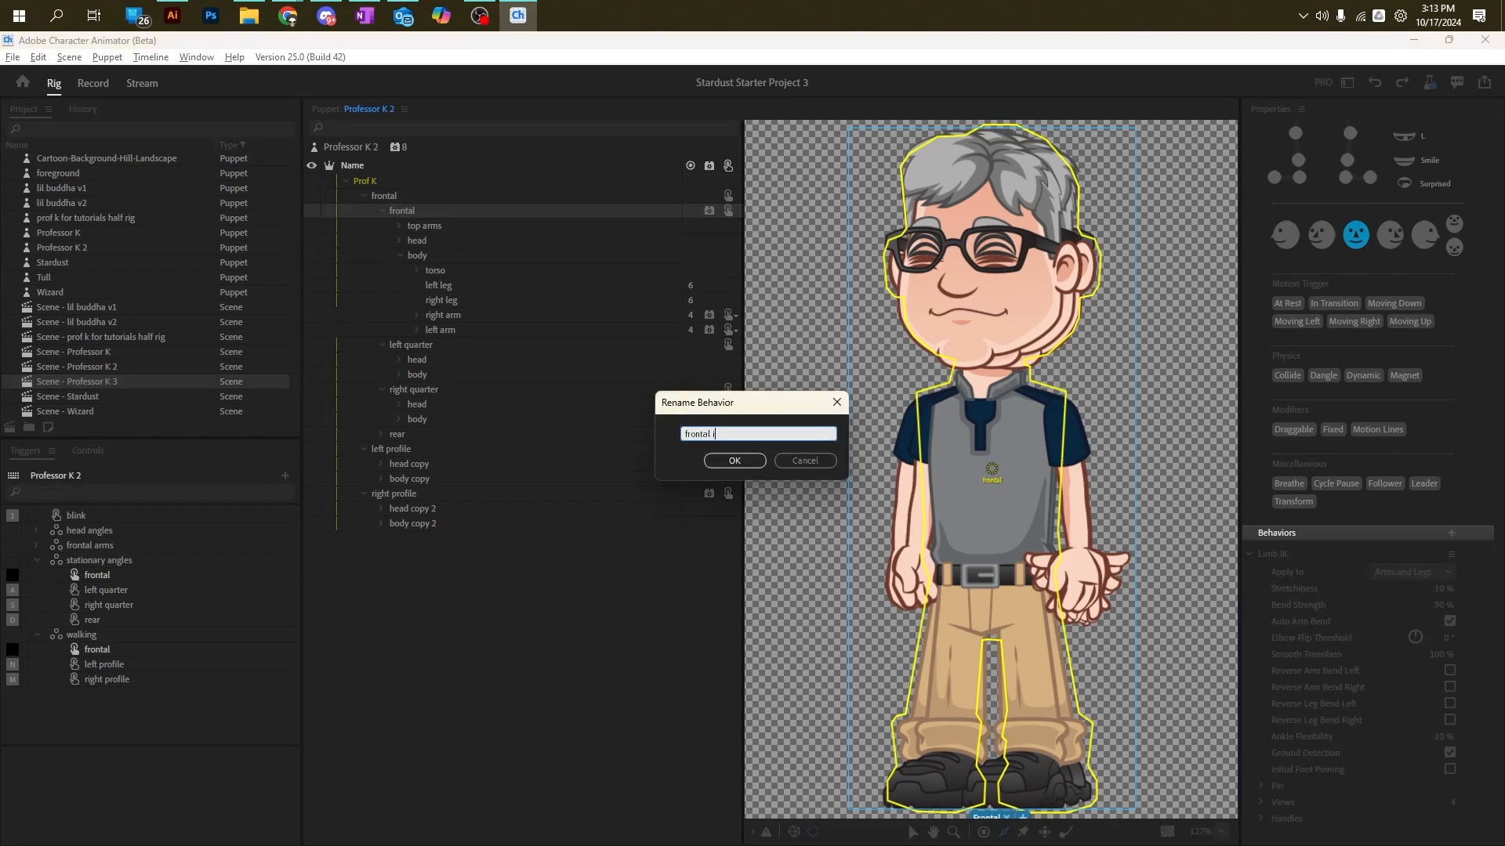
pyautogui.press('Return')
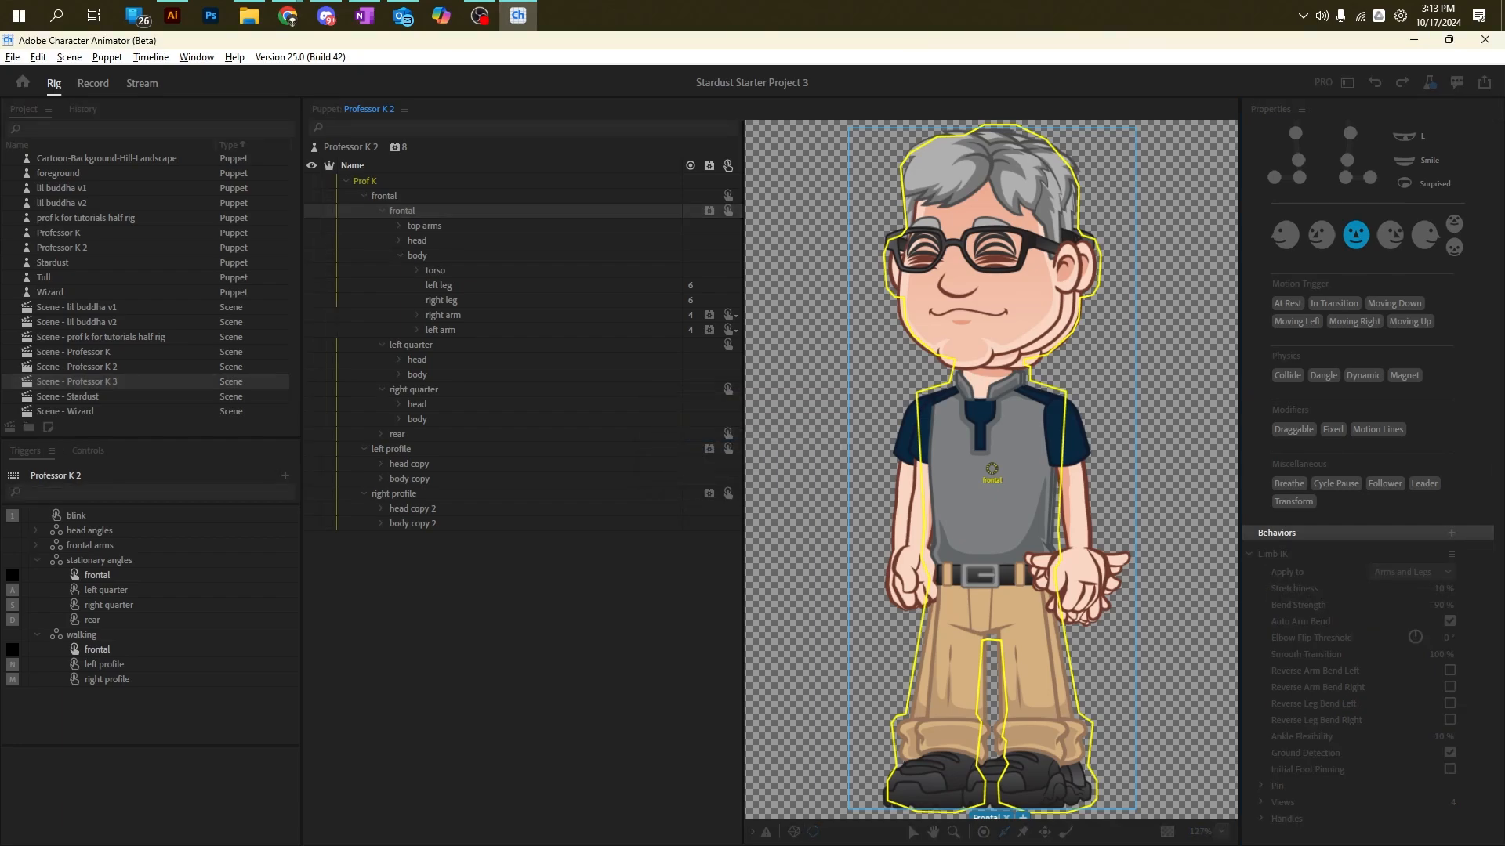
# Step: Rename the Limb IK behavior on the frontal body's right arm as back right arm ik
pyautogui.click(463, 320)
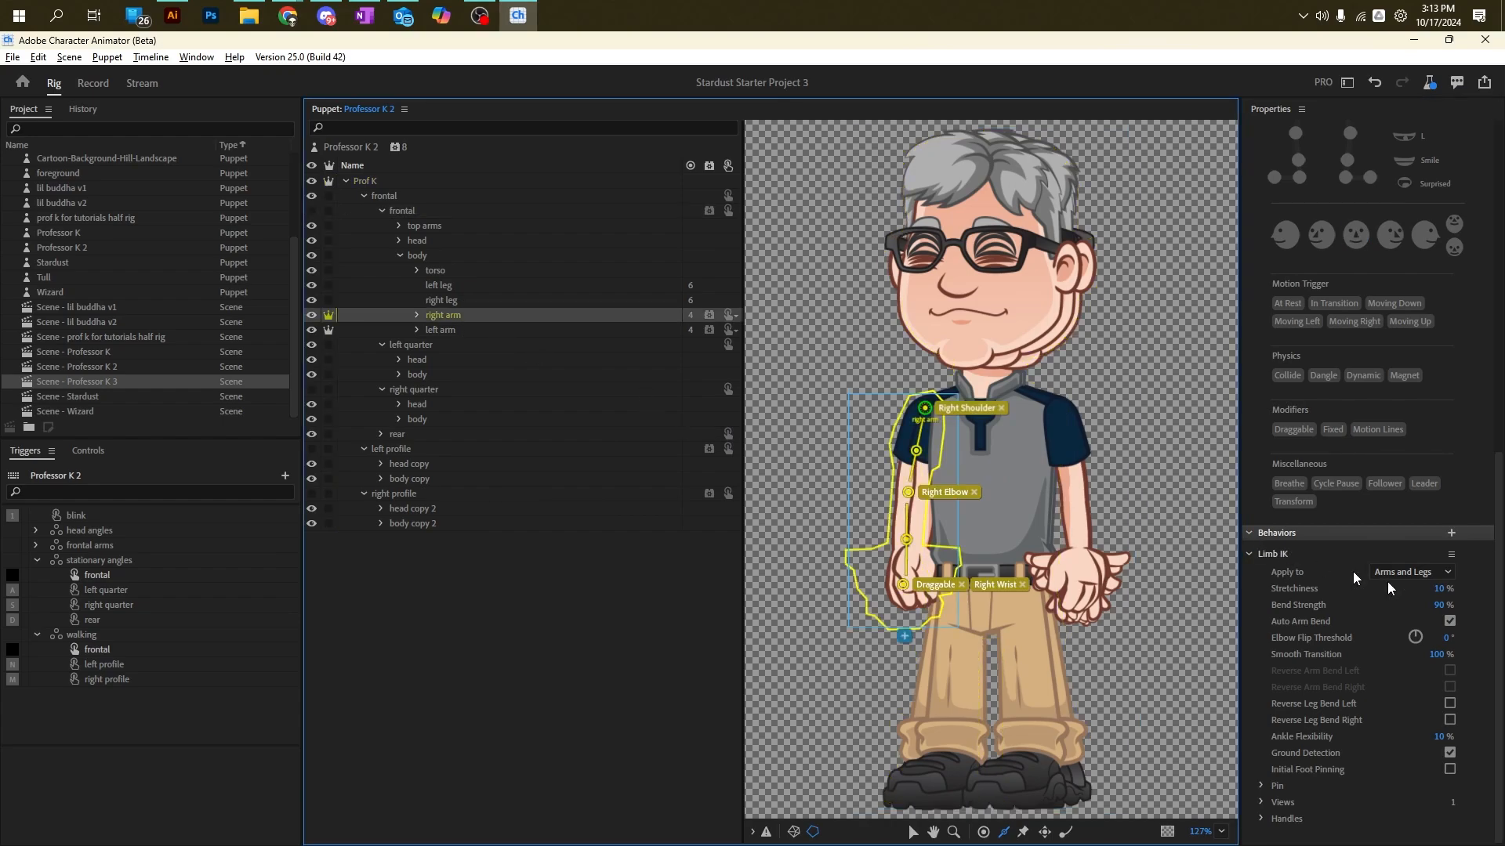
pyautogui.click(1451, 554)
pyautogui.click(1310, 595)
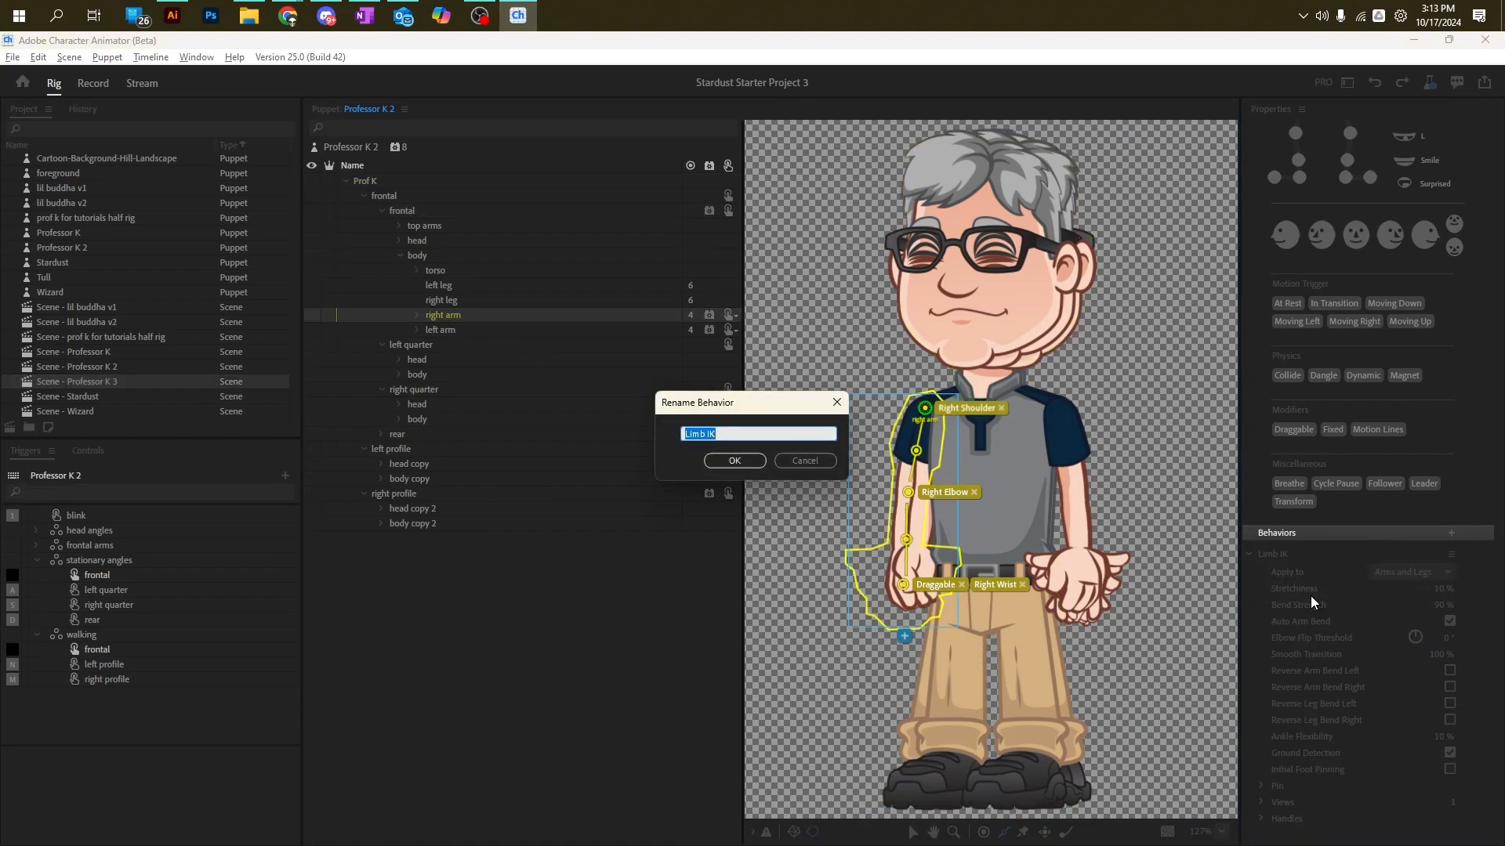
pyautogui.write('back right')
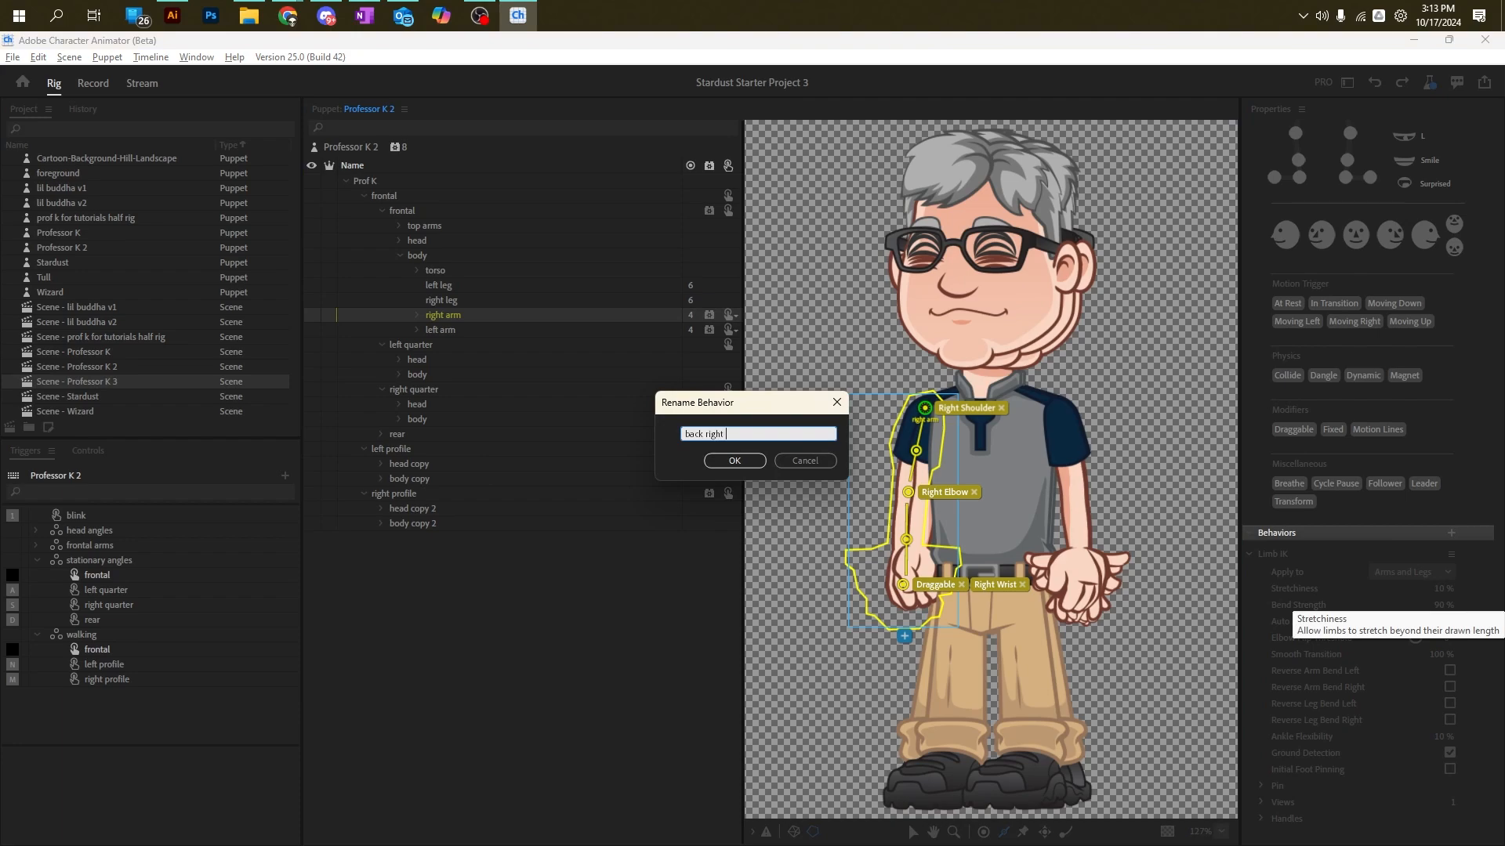
pyautogui.write(' arm i')
pyautogui.press('Return')
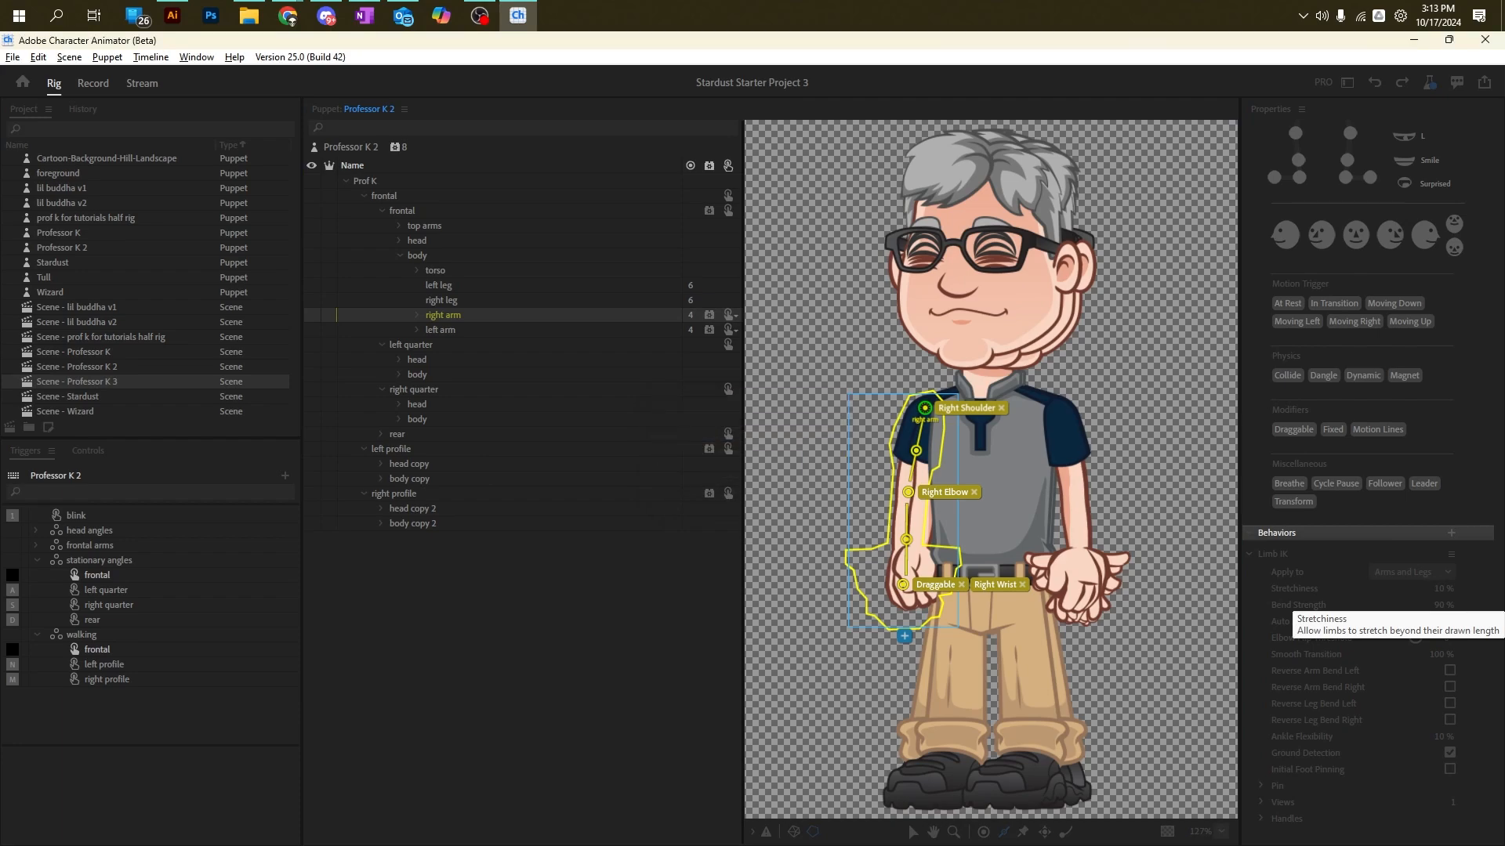
# Step: Rename the Limb IK behavior on the frontal body's left arm as back left arm ik
pyautogui.click(481, 332)
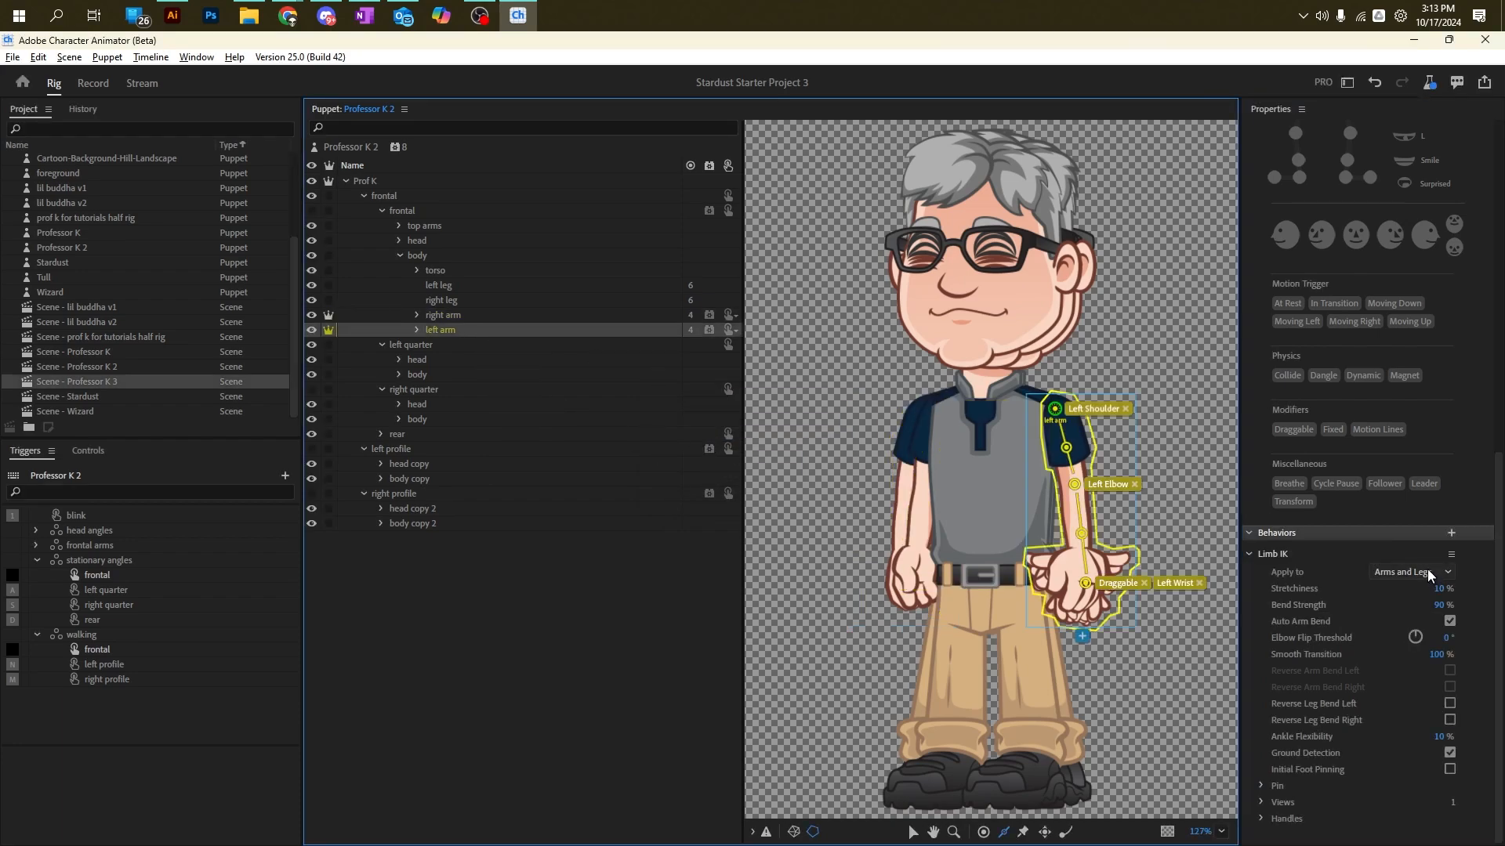
pyautogui.click(1451, 554)
pyautogui.click(1351, 590)
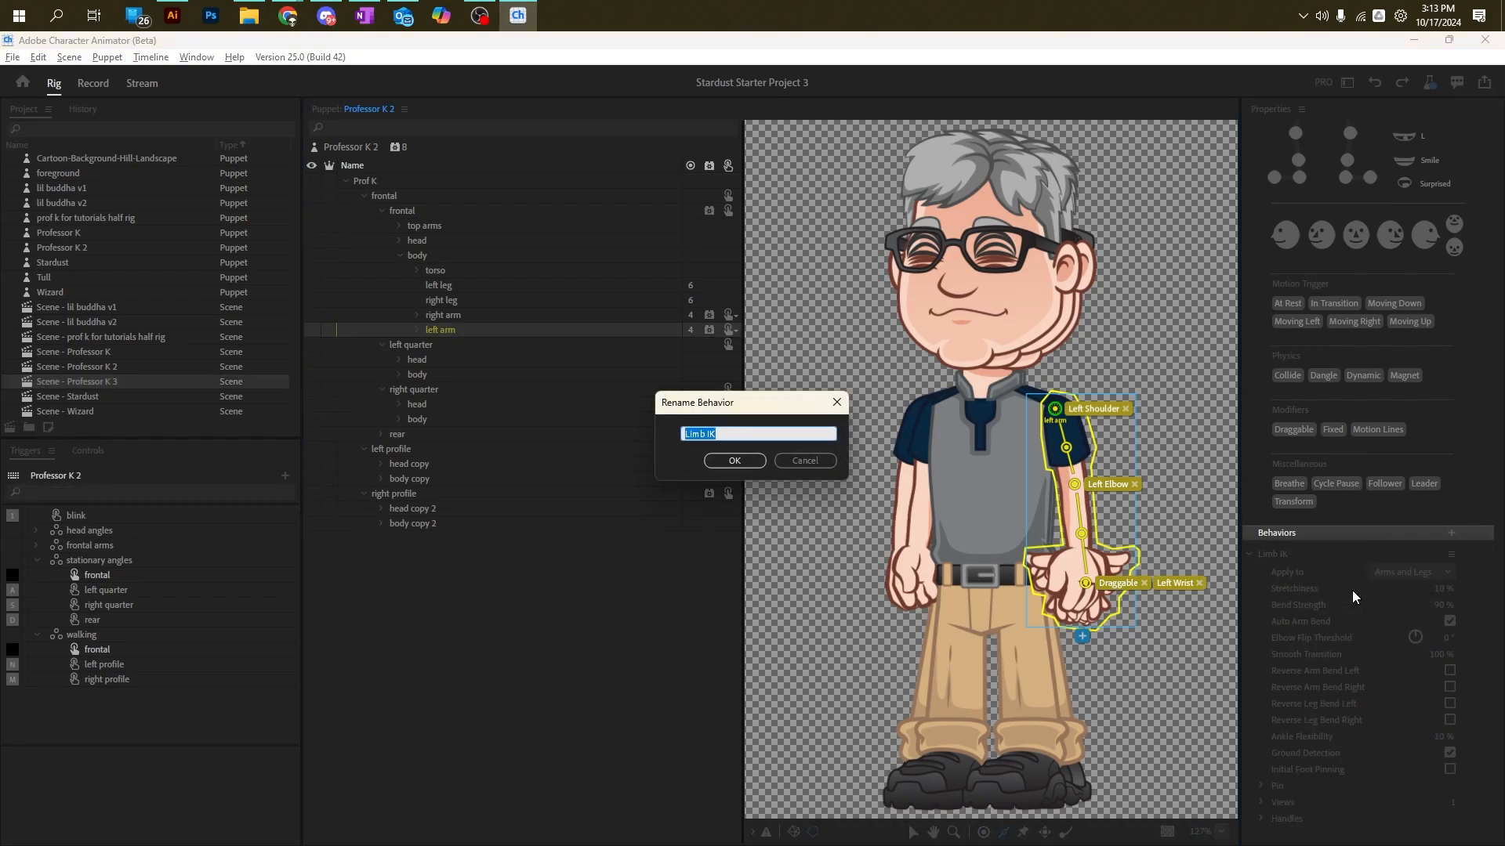
pyautogui.write('back left arm ik')
pyautogui.press('Return')
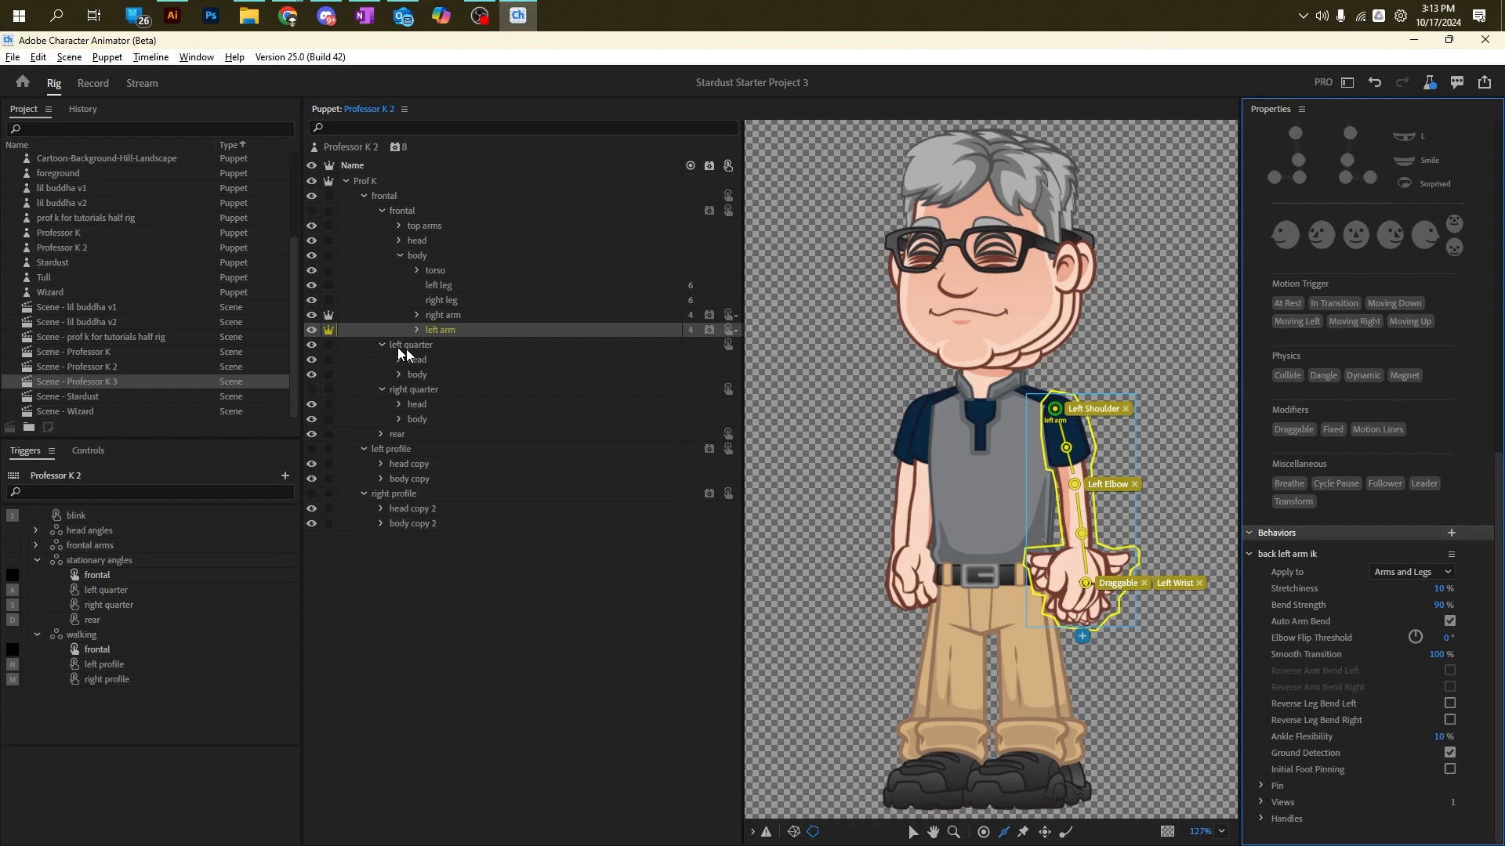
# Step: Add the Limb IK behavior to the left quarter, right quarter, rear, left profile and right profile groups together
pyautogui.click(407, 346)
pyautogui.keyDown('ctrl'); pyautogui.click(414, 388); pyautogui.keyUp('ctrl')
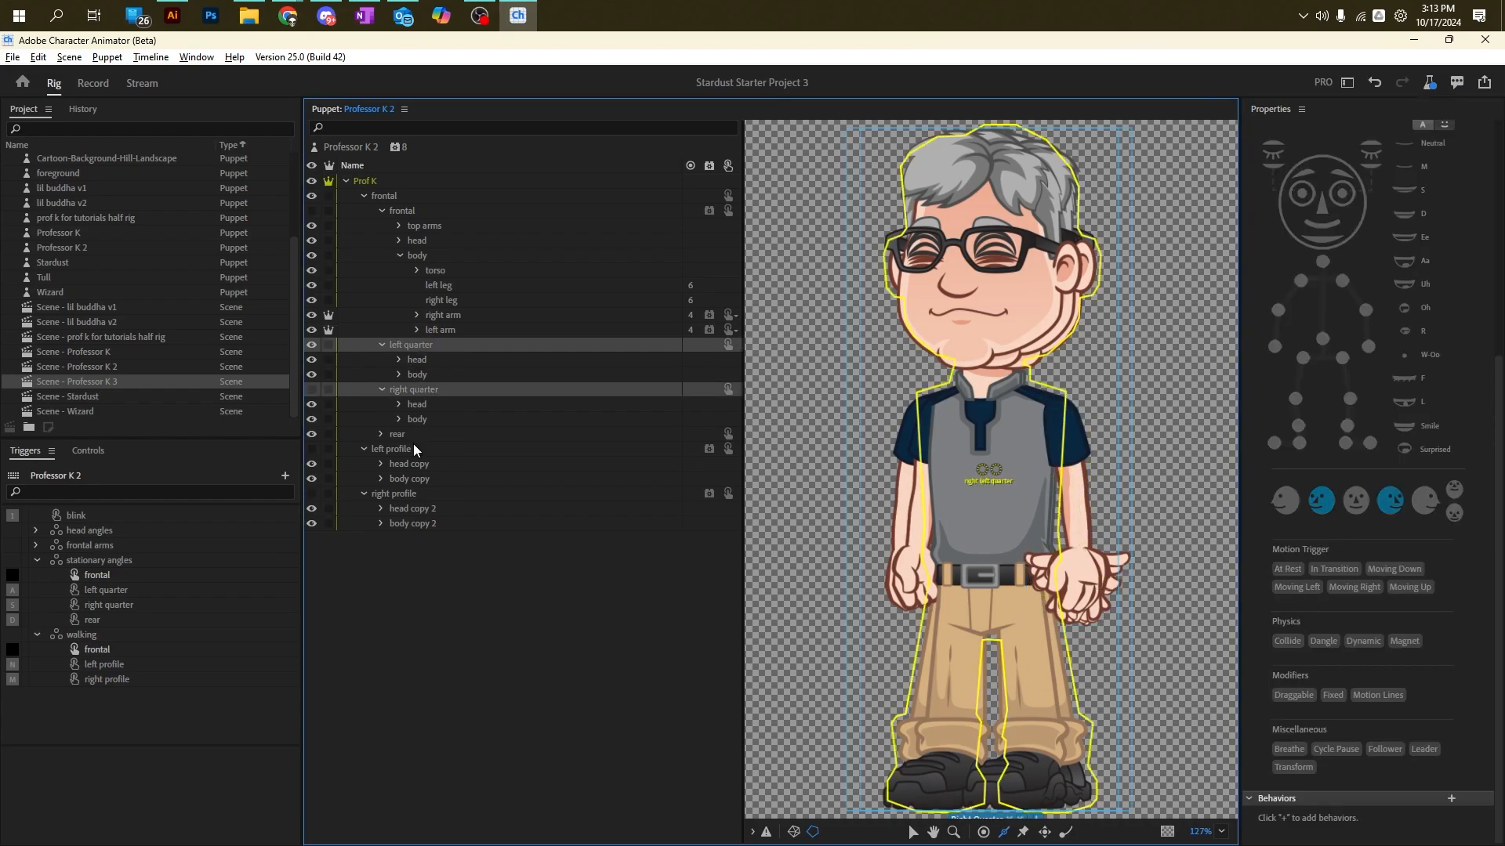
pyautogui.keyDown('ctrl'); pyautogui.click(411, 437); pyautogui.keyUp('ctrl')
pyautogui.keyDown('ctrl'); pyautogui.click(408, 450); pyautogui.keyUp('ctrl')
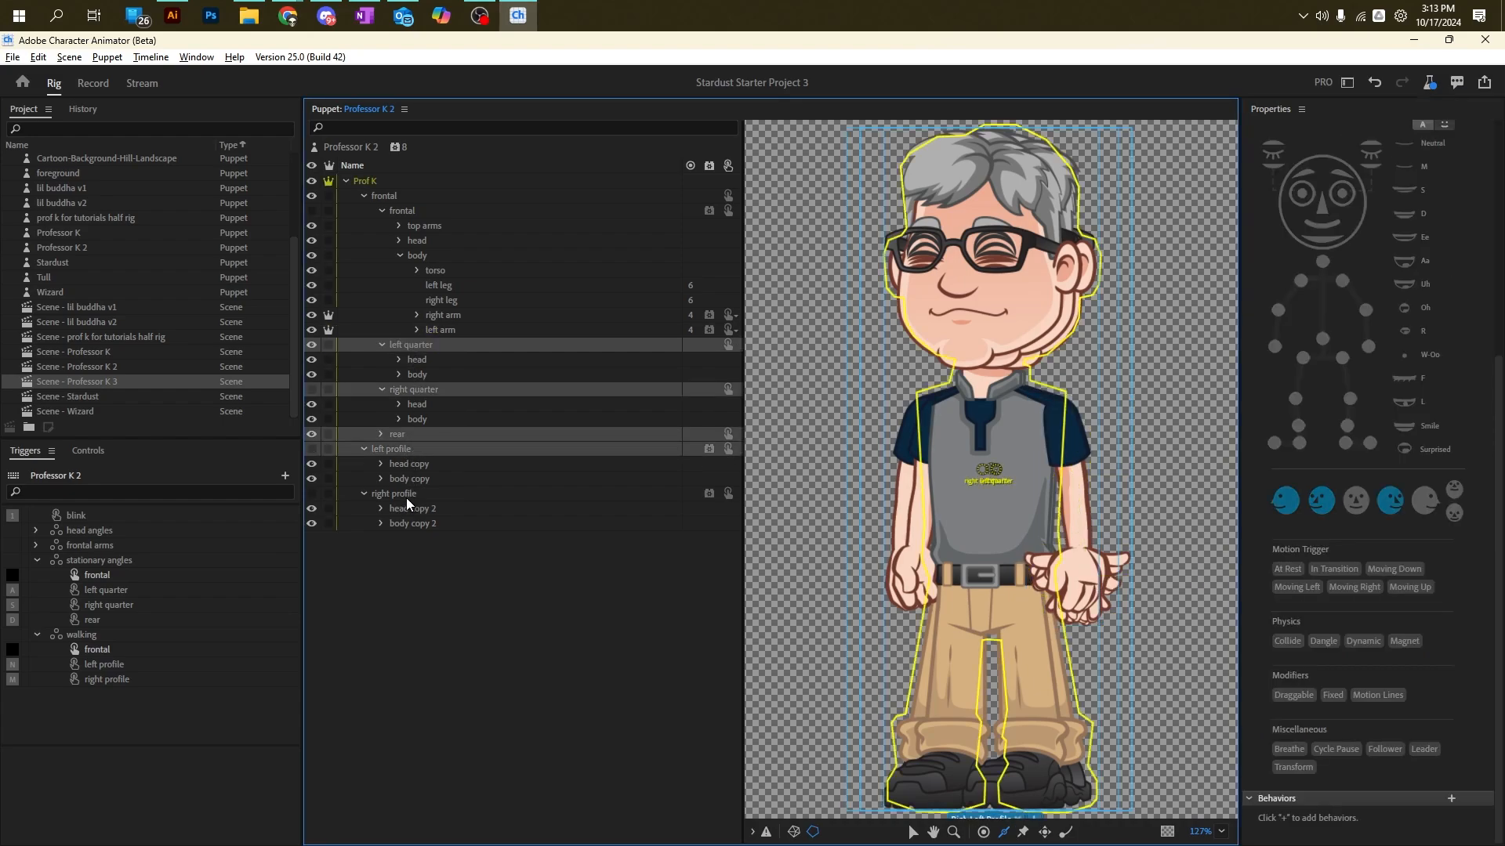
pyautogui.keyDown('ctrl'); pyautogui.click(406, 497); pyautogui.keyUp('ctrl')
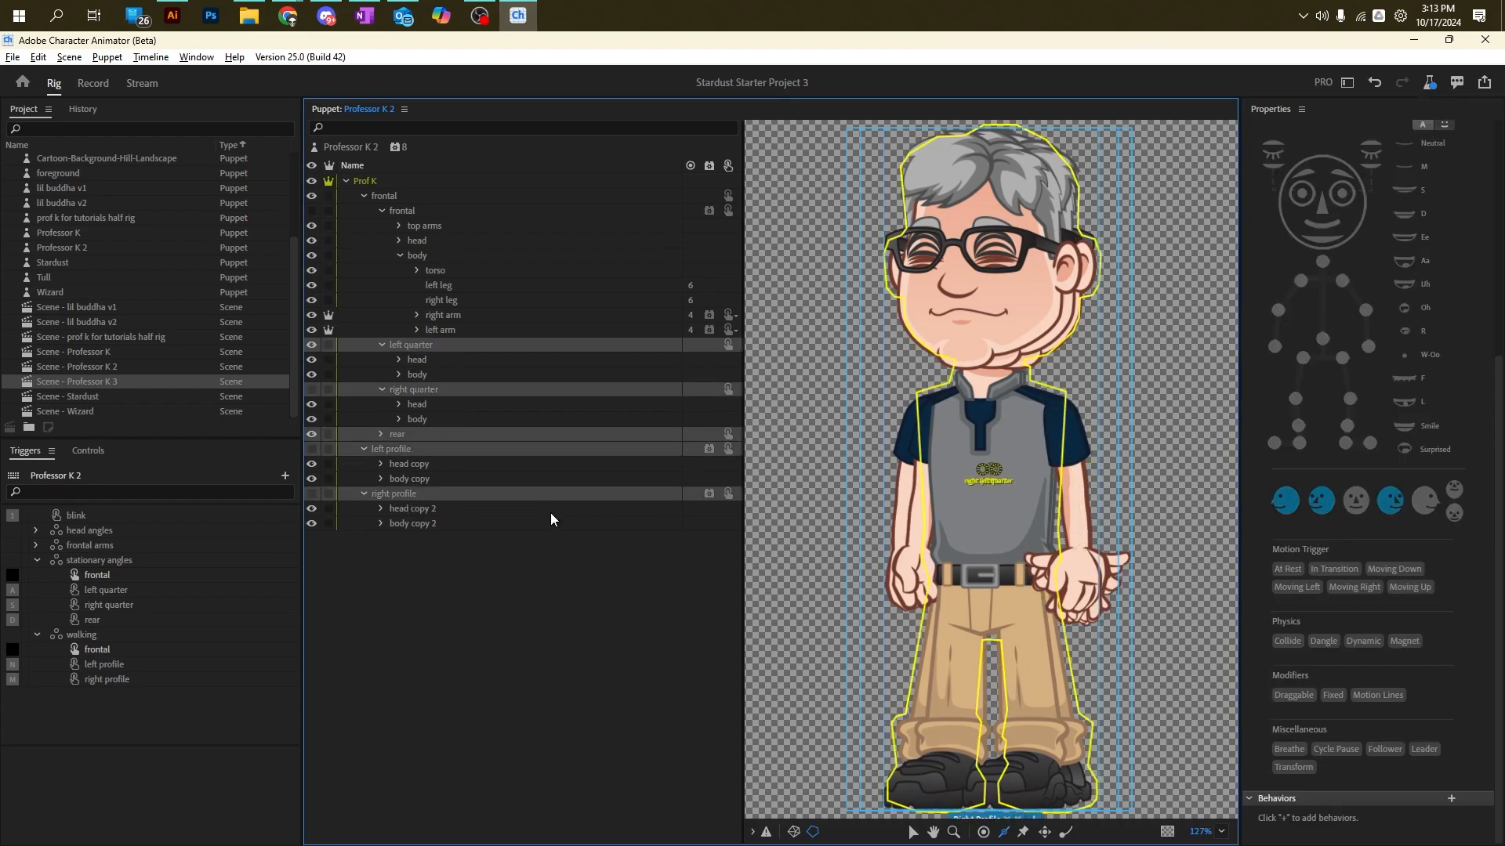
pyautogui.click(709, 436)
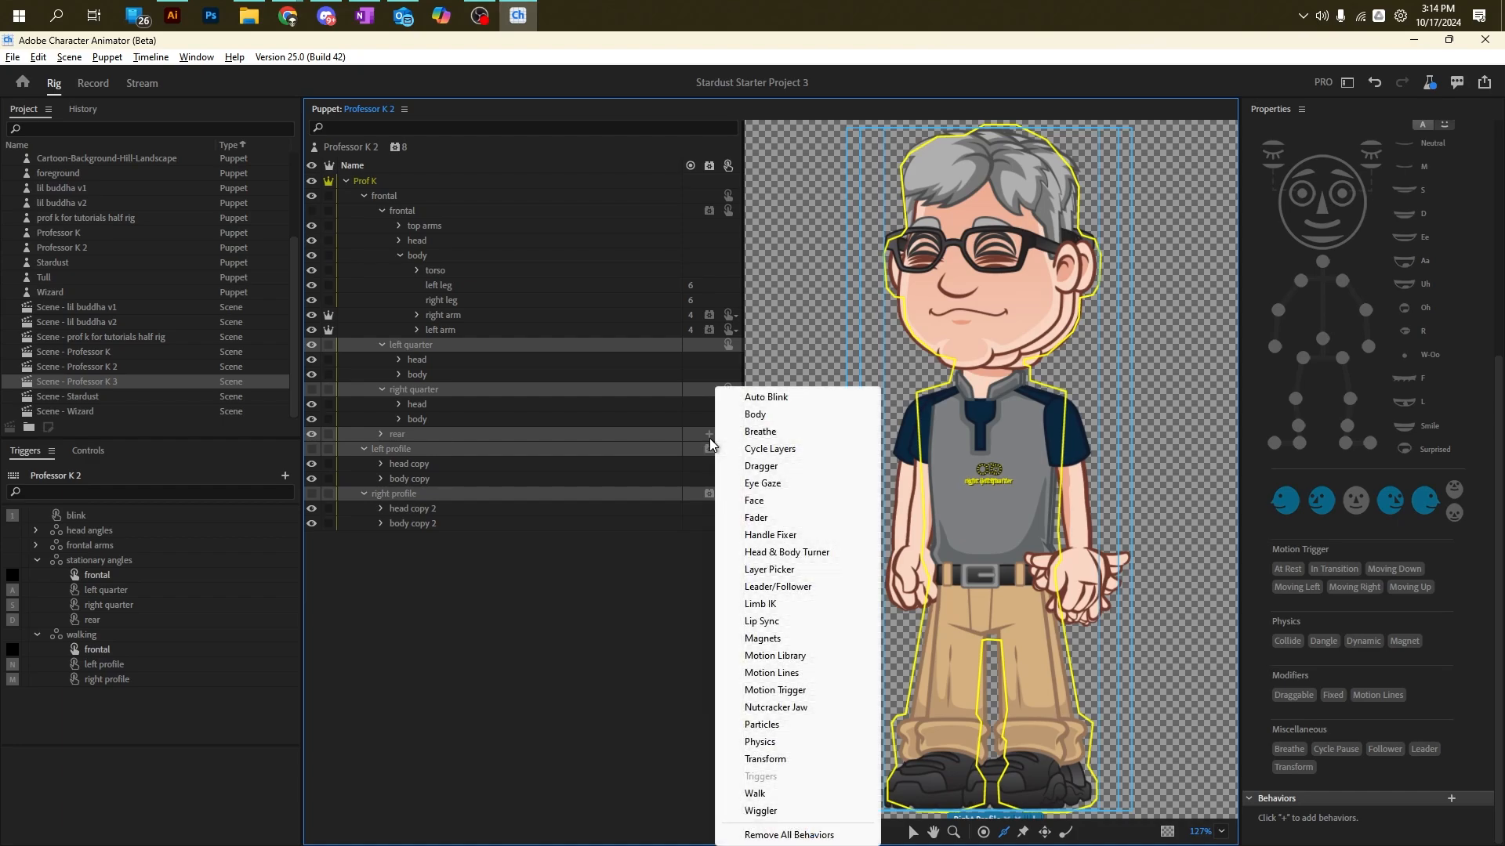
pyautogui.click(762, 603)
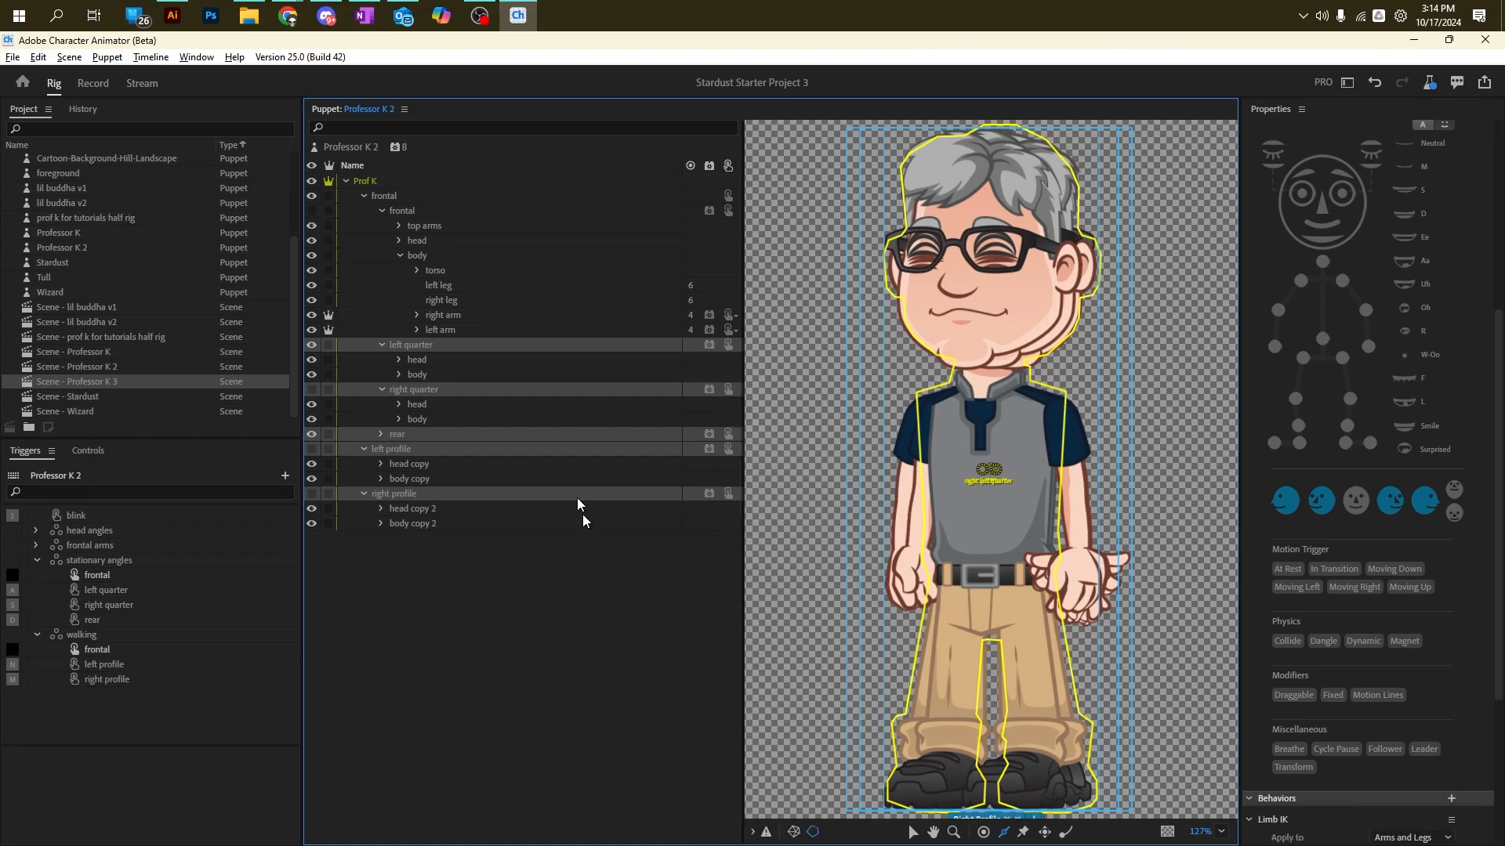
# Step: Rename the Limb IK behavior on the left quarter group as left quarter ik
pyautogui.click(459, 346)
pyautogui.click(1452, 666)
pyautogui.click(1279, 706)
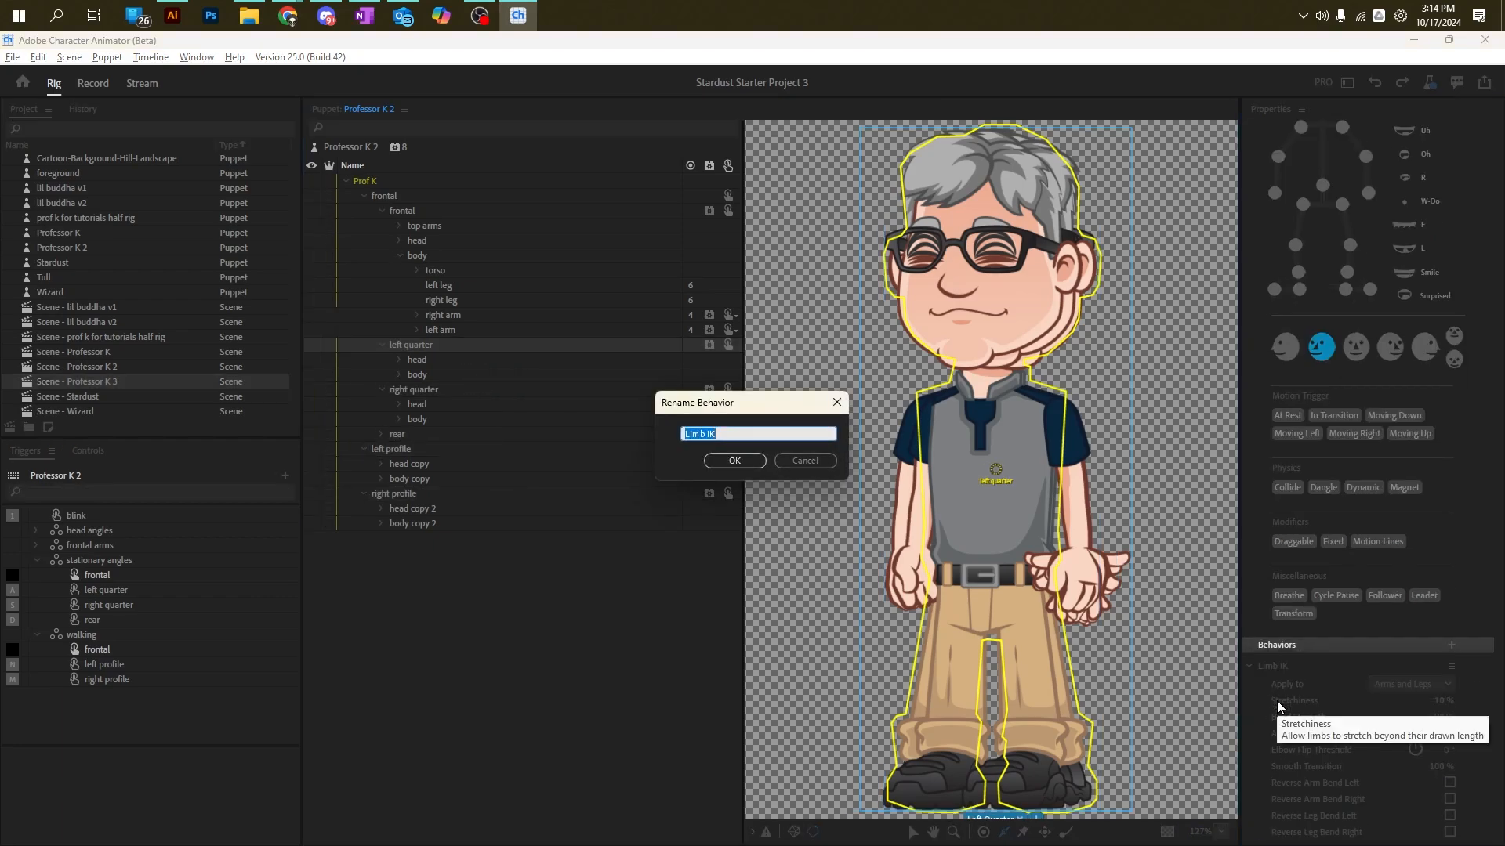
pyautogui.press('End')
pyautogui.press('Escape')
# Step: Rename the Limb IK behavior on the right quarter group as right quarter ik
pyautogui.click(413, 390)
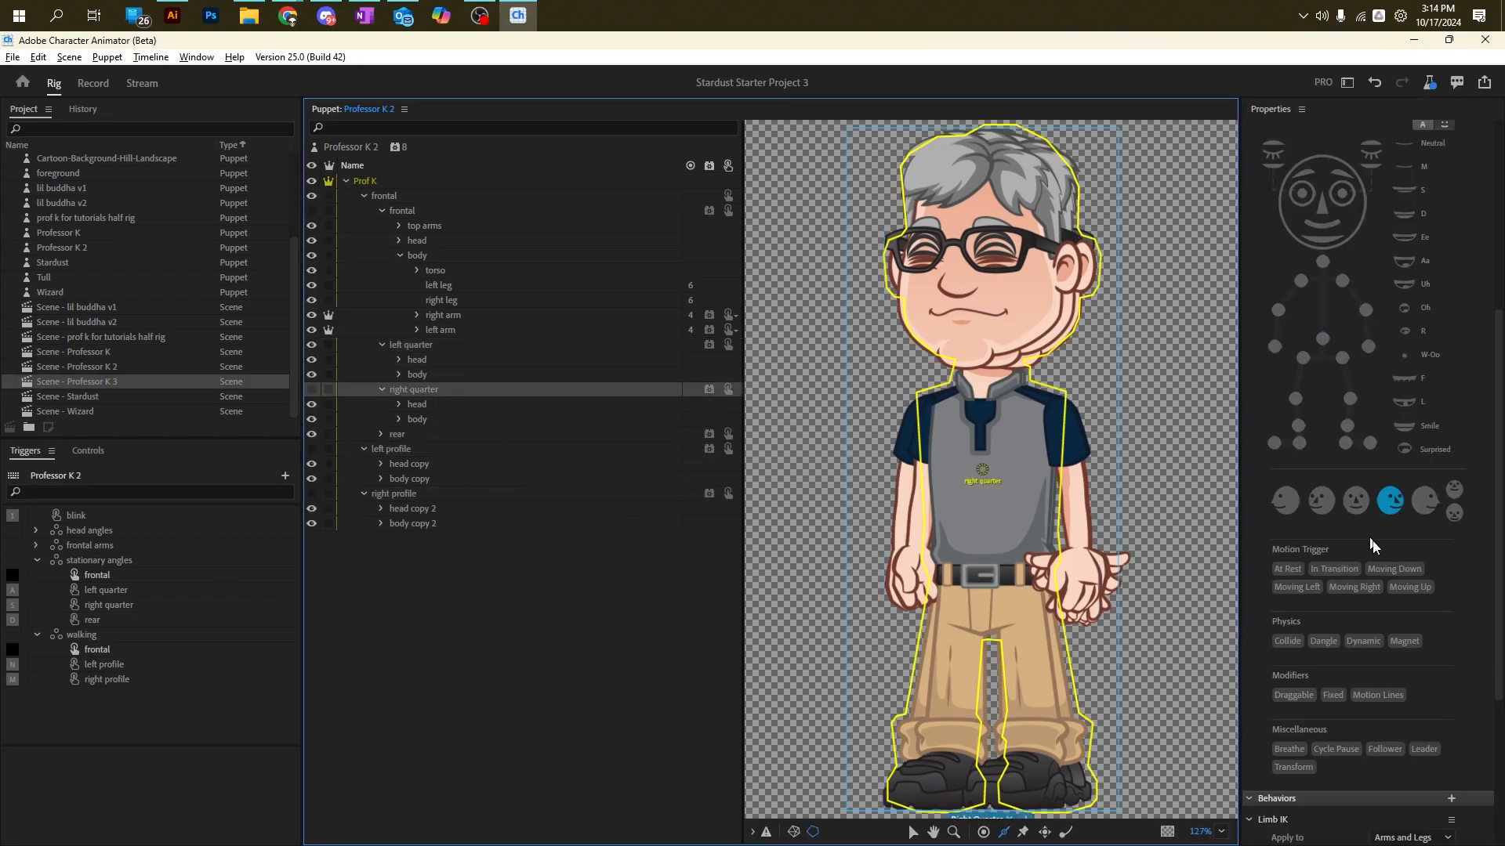
pyautogui.click(1452, 553)
pyautogui.click(1327, 593)
pyautogui.press('Escape')
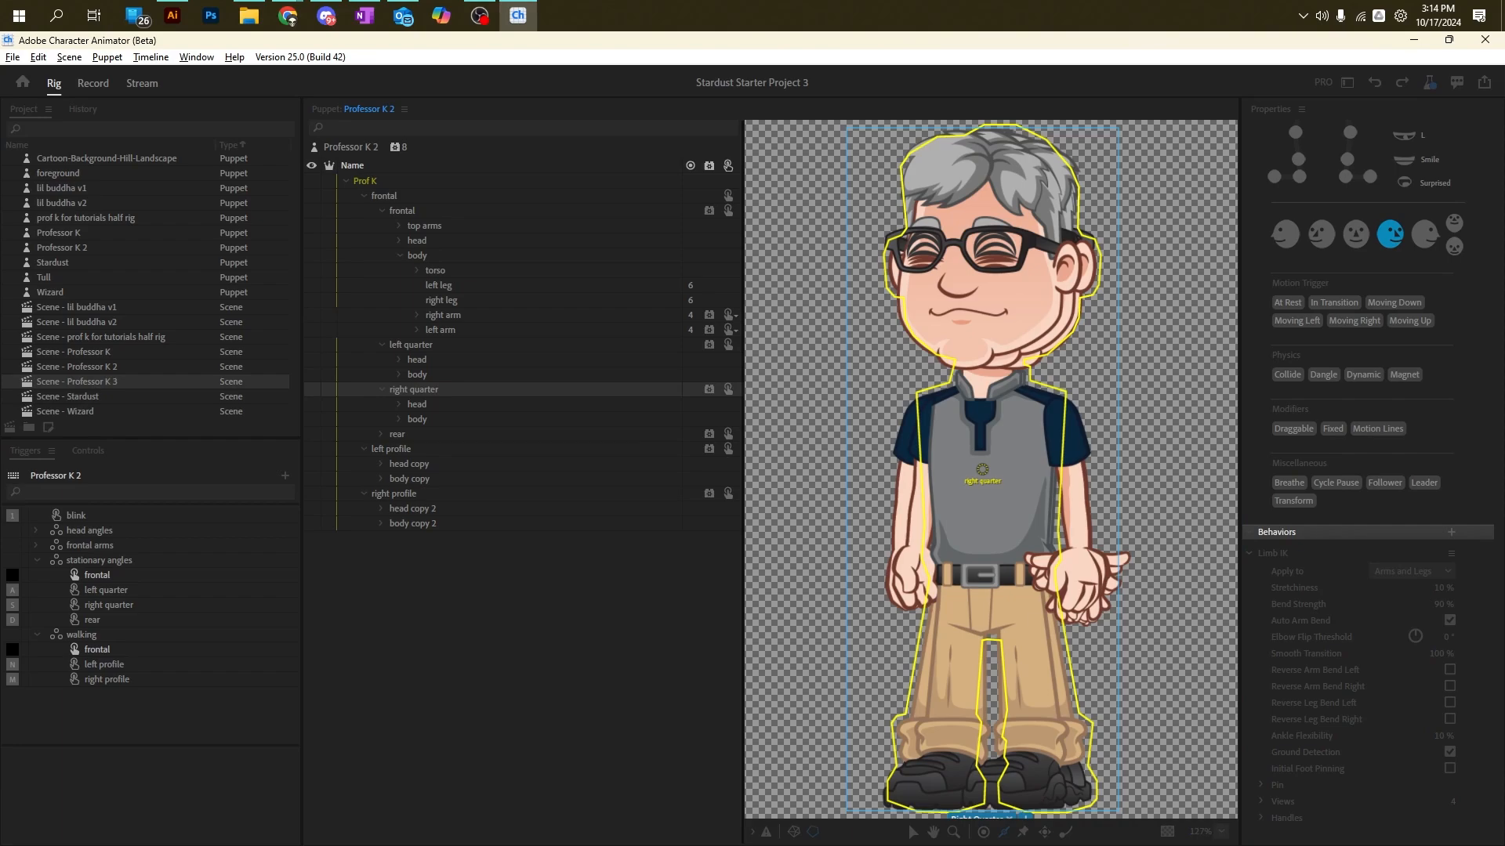
# Step: Rename the Limb IK behavior on the rear group as rear ik
pyautogui.click(397, 434)
pyautogui.click(1451, 553)
pyautogui.click(1305, 593)
pyautogui.press('Escape')
# Step: Rename the Limb IK behavior on the left profile group as left walking ik
pyautogui.click(470, 449)
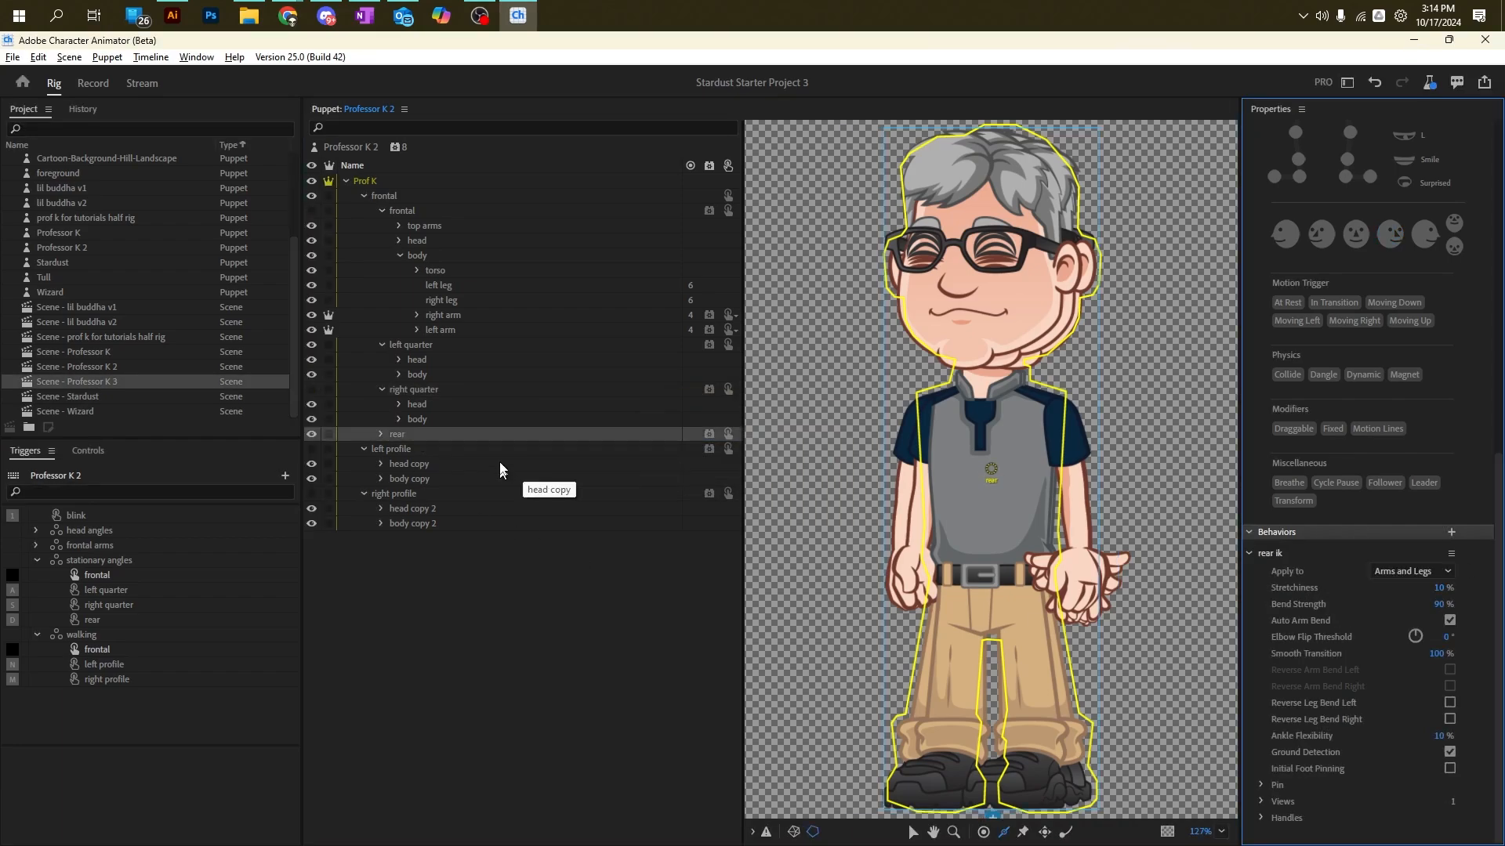
pyautogui.click(1452, 553)
pyautogui.click(1333, 593)
pyautogui.write('walking')
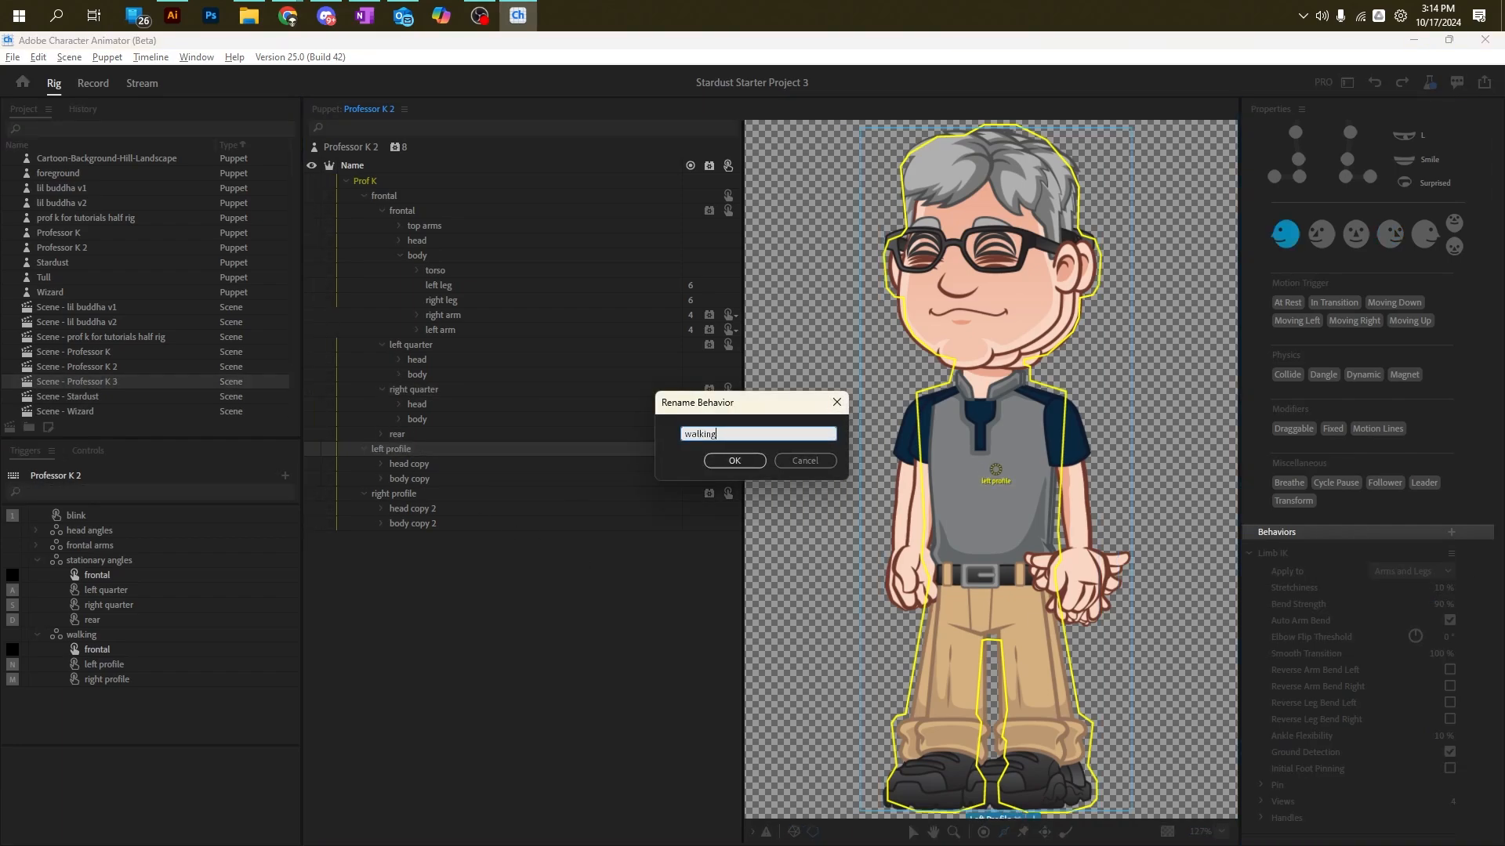
pyautogui.press('BackSpace')
pyautogui.press('BackSpace')
pyautogui.press('BackSpace')
pyautogui.press('BackSpace')
pyautogui.press('BackSpace')
pyautogui.press('BackSpace')
pyautogui.press('BackSpace')
pyautogui.write('left walking')
pyautogui.press('Return')
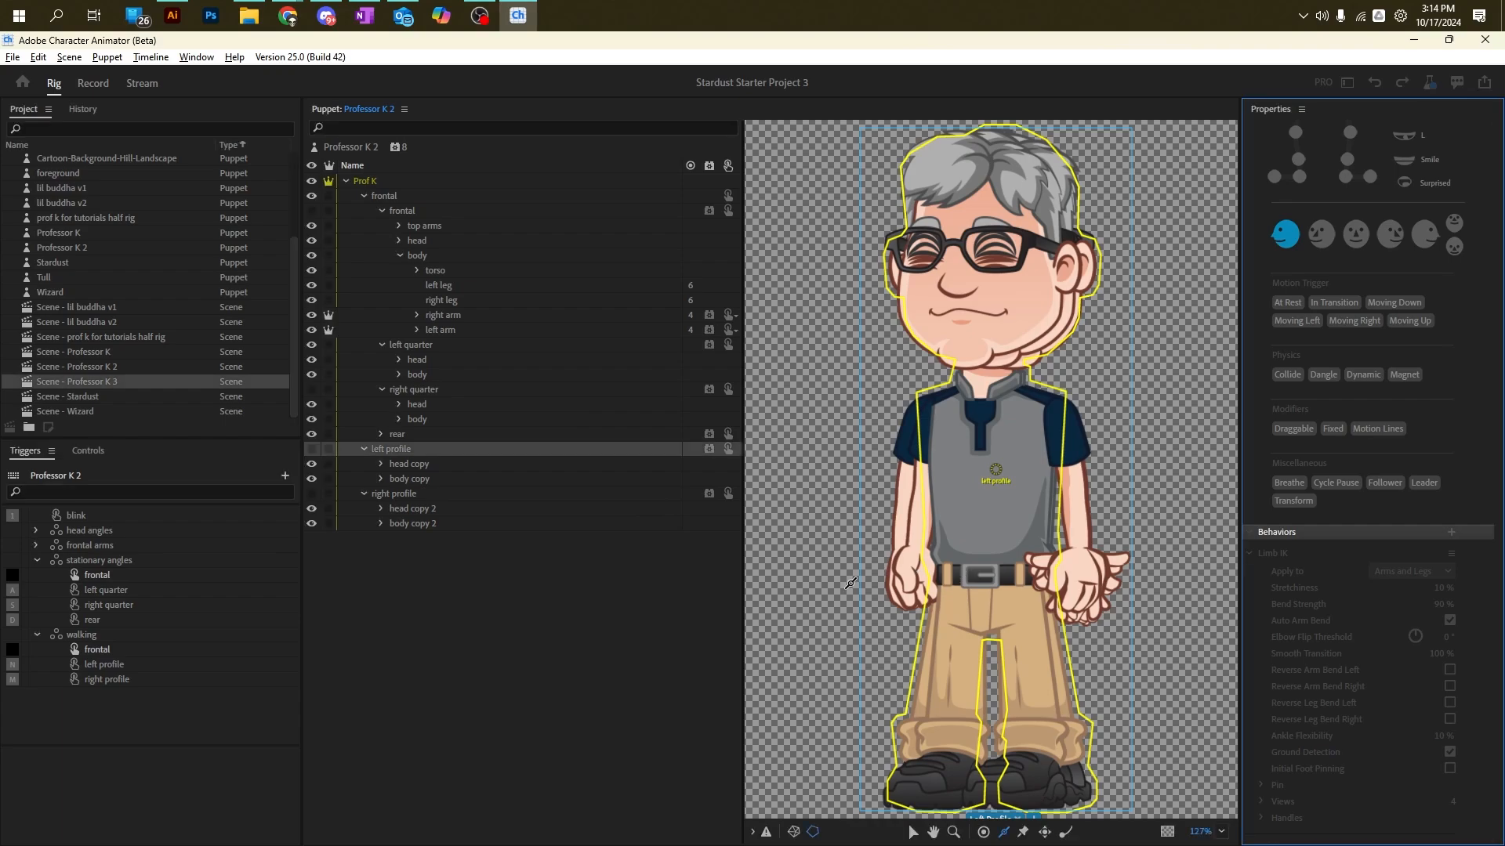
# Step: Rename the Limb IK behavior on the right profile group as right walking ik
pyautogui.click(443, 495)
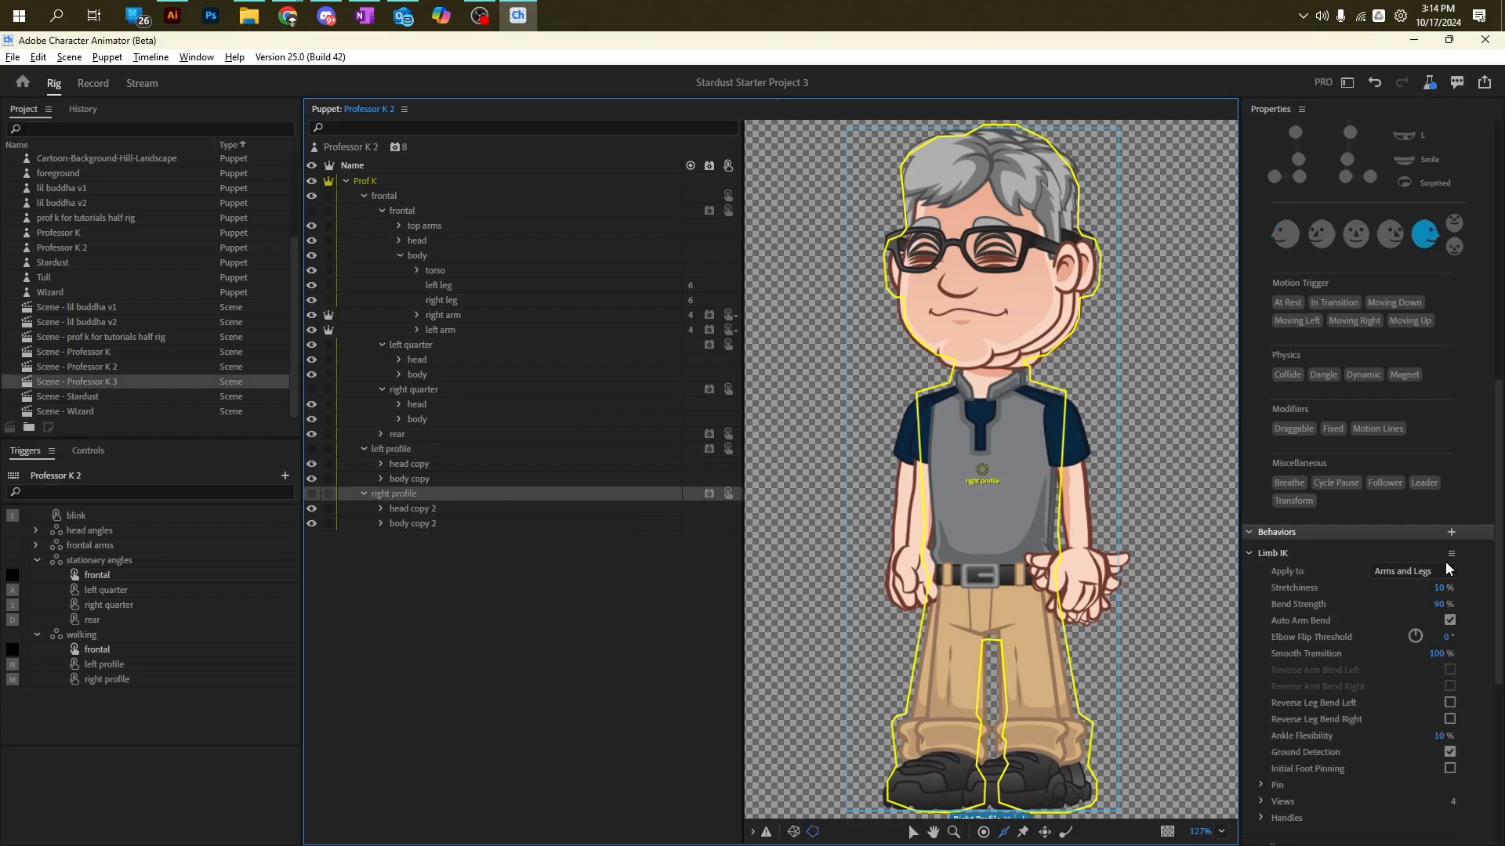
pyautogui.click(1450, 554)
pyautogui.click(1333, 594)
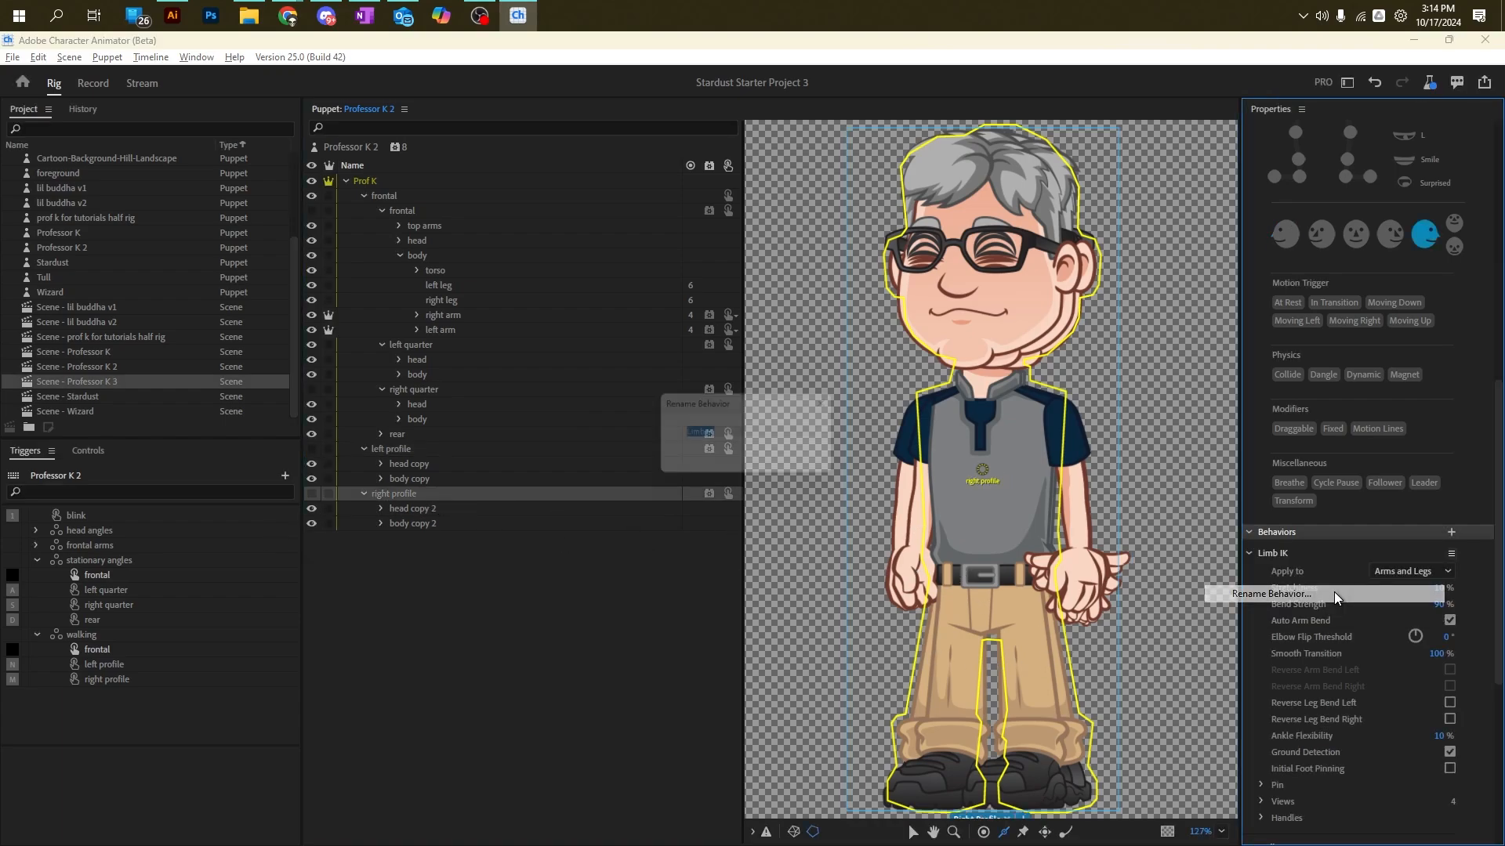
pyautogui.write('righ')
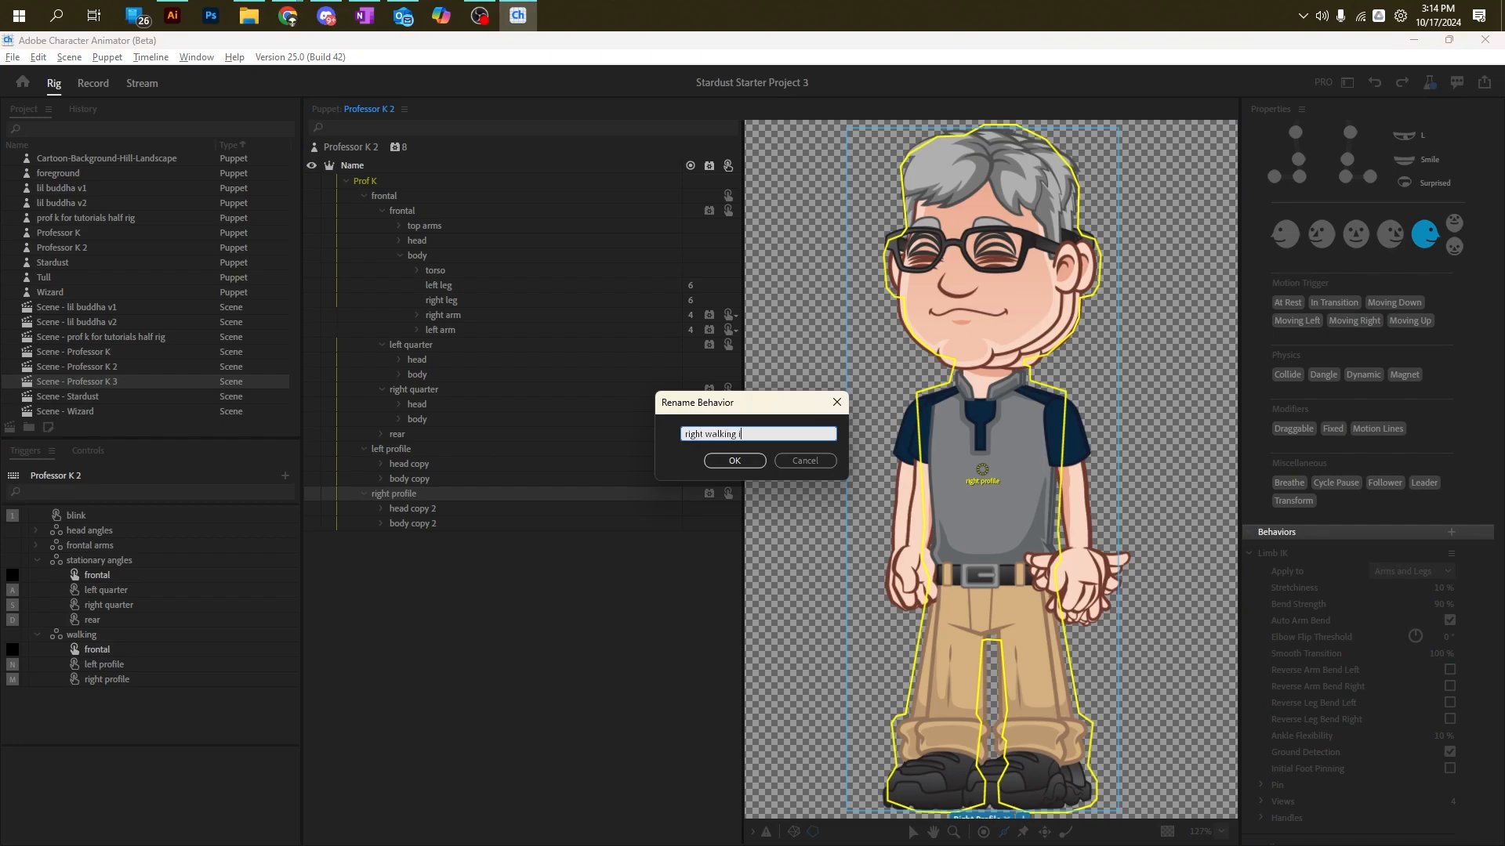
pyautogui.write('t walking i')
pyautogui.press('Return')
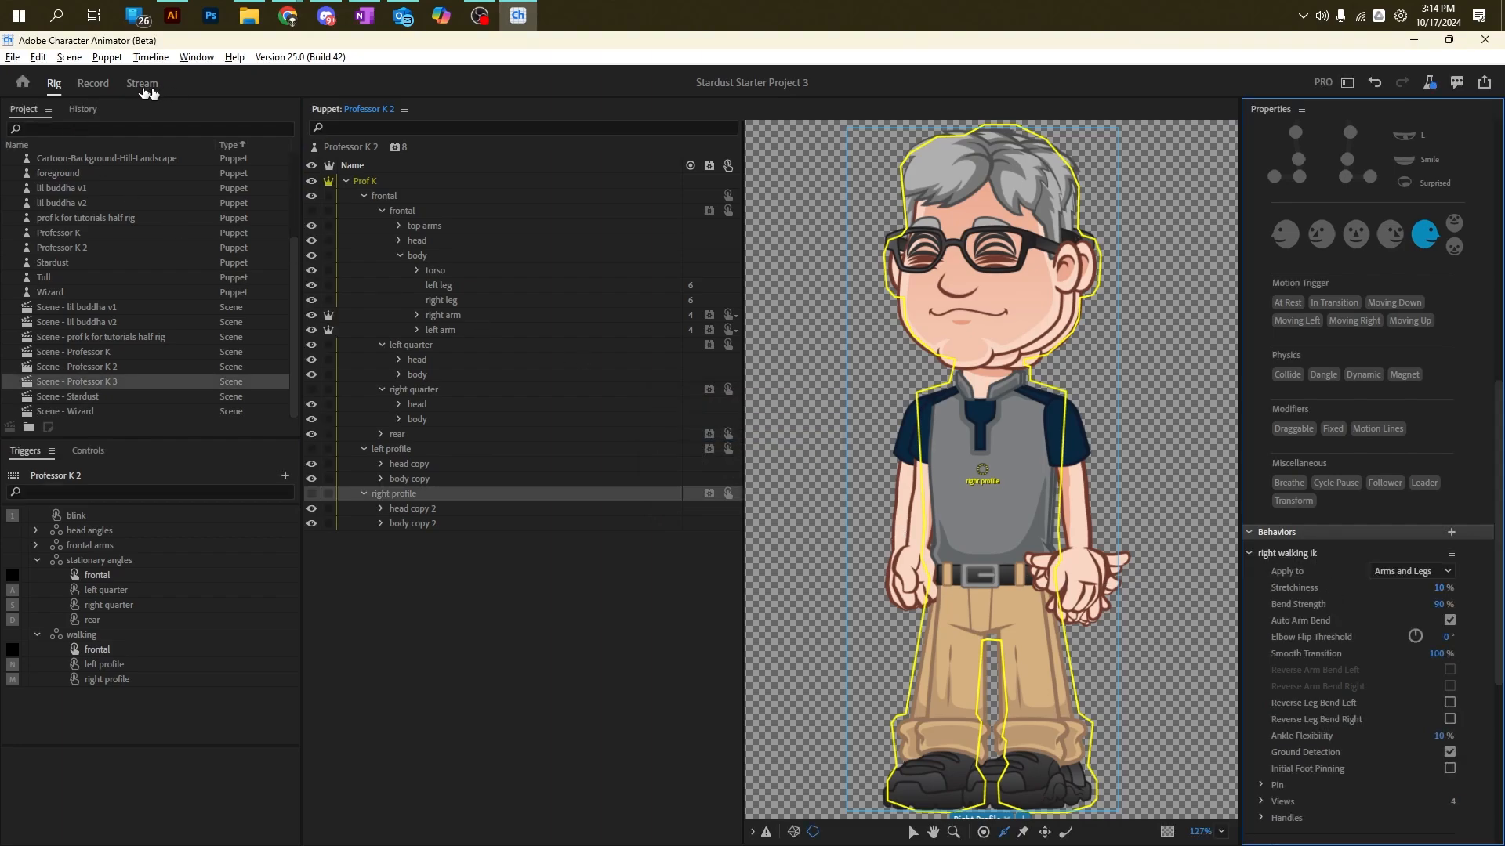
# Step: Switch to the Record workspace, enlarge the trigger list and expand the head angles and frontal arms trigger groups
pyautogui.click(90, 86)
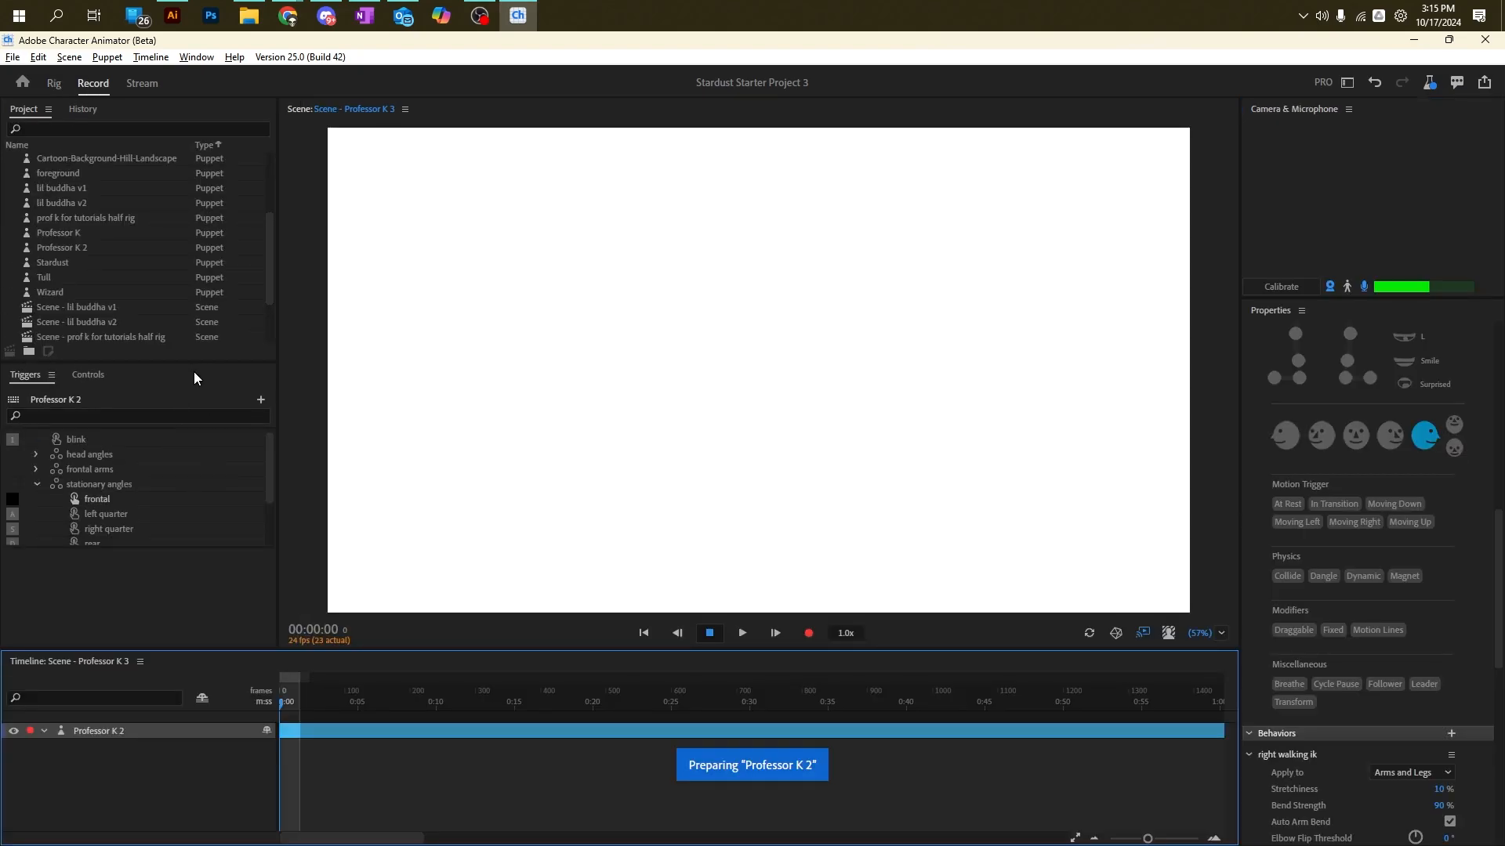
pyautogui.moveTo(197, 362); pyautogui.dragTo(197, 122)
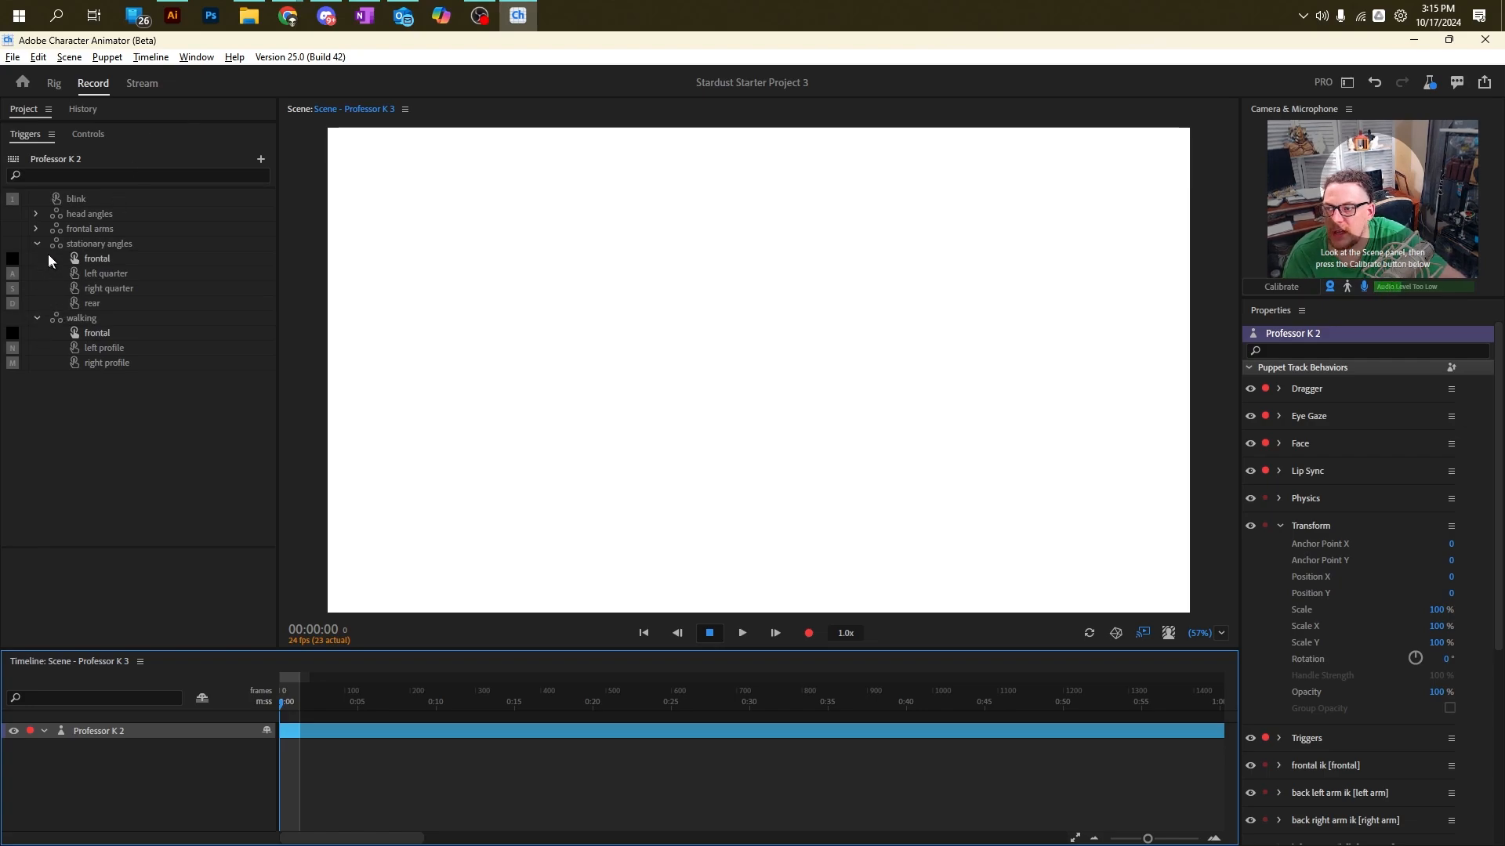
pyautogui.click(36, 226)
pyautogui.click(36, 214)
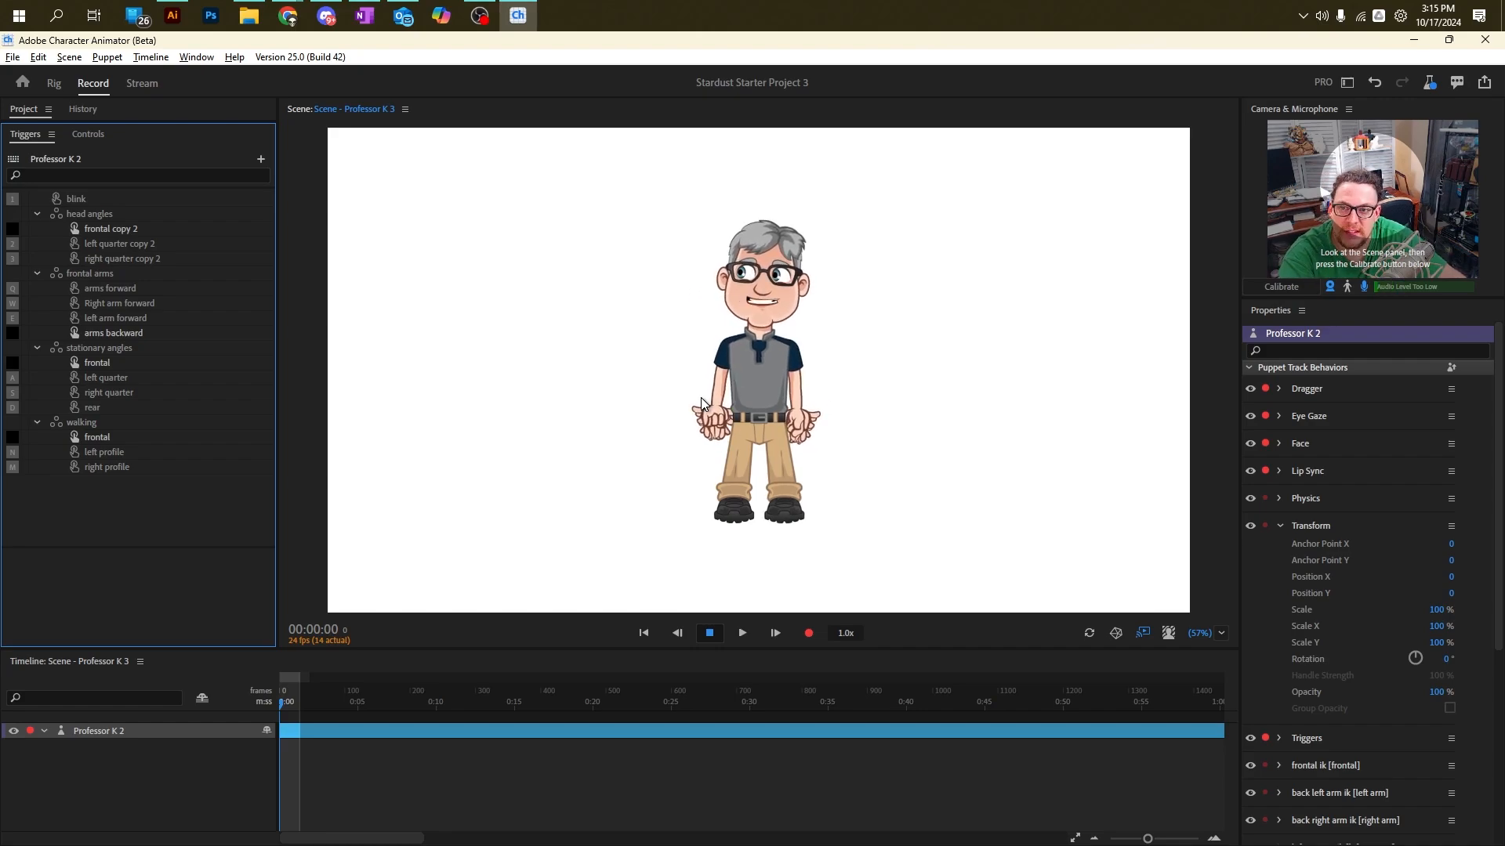
# Step: Return to the Rig workspace and filter the puppet's layers by "hair"
pyautogui.click(62, 82)
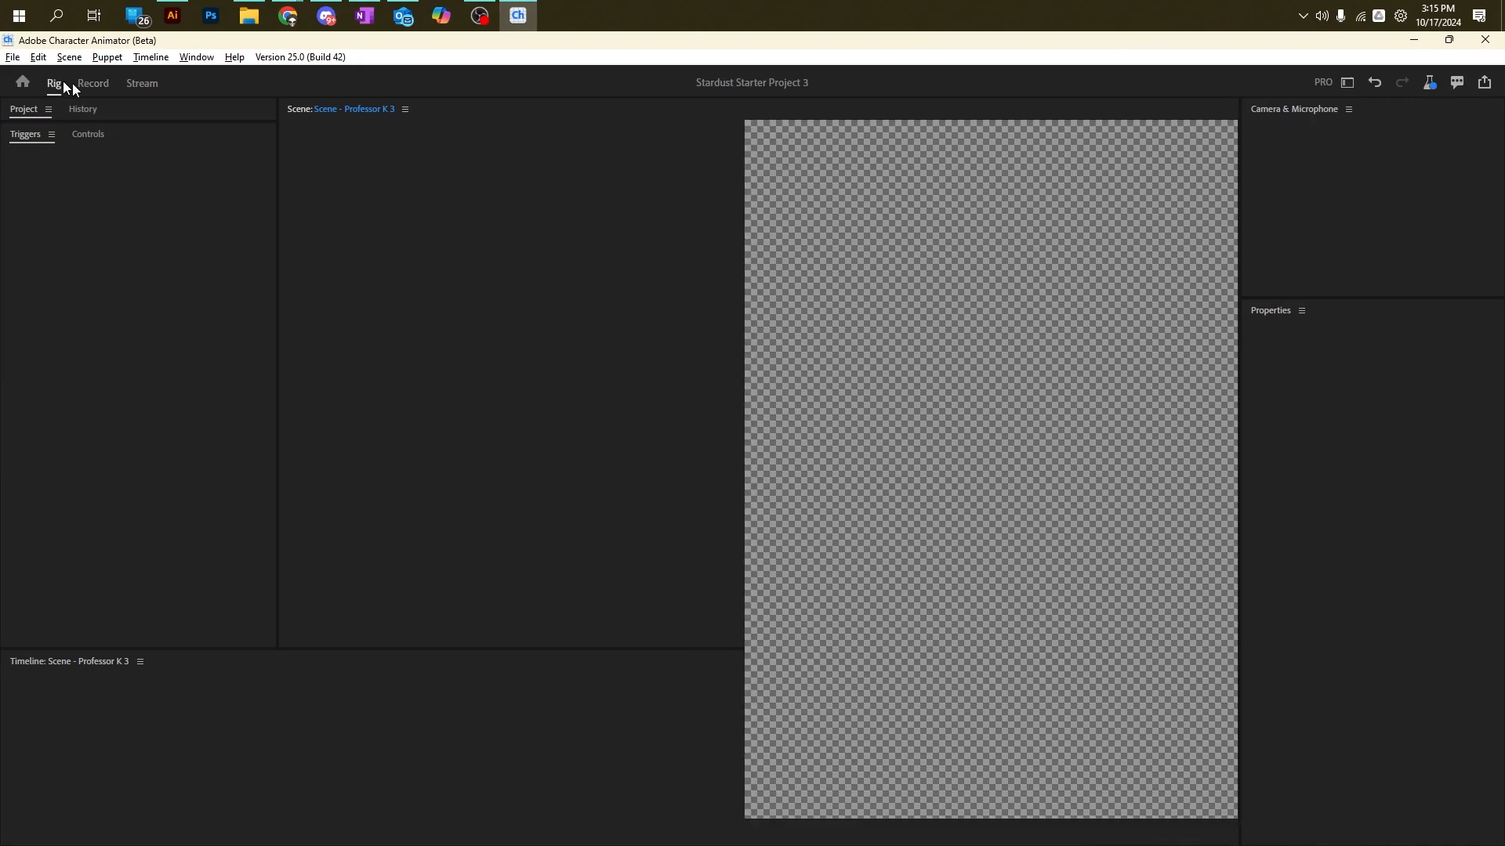
pyautogui.click(369, 128)
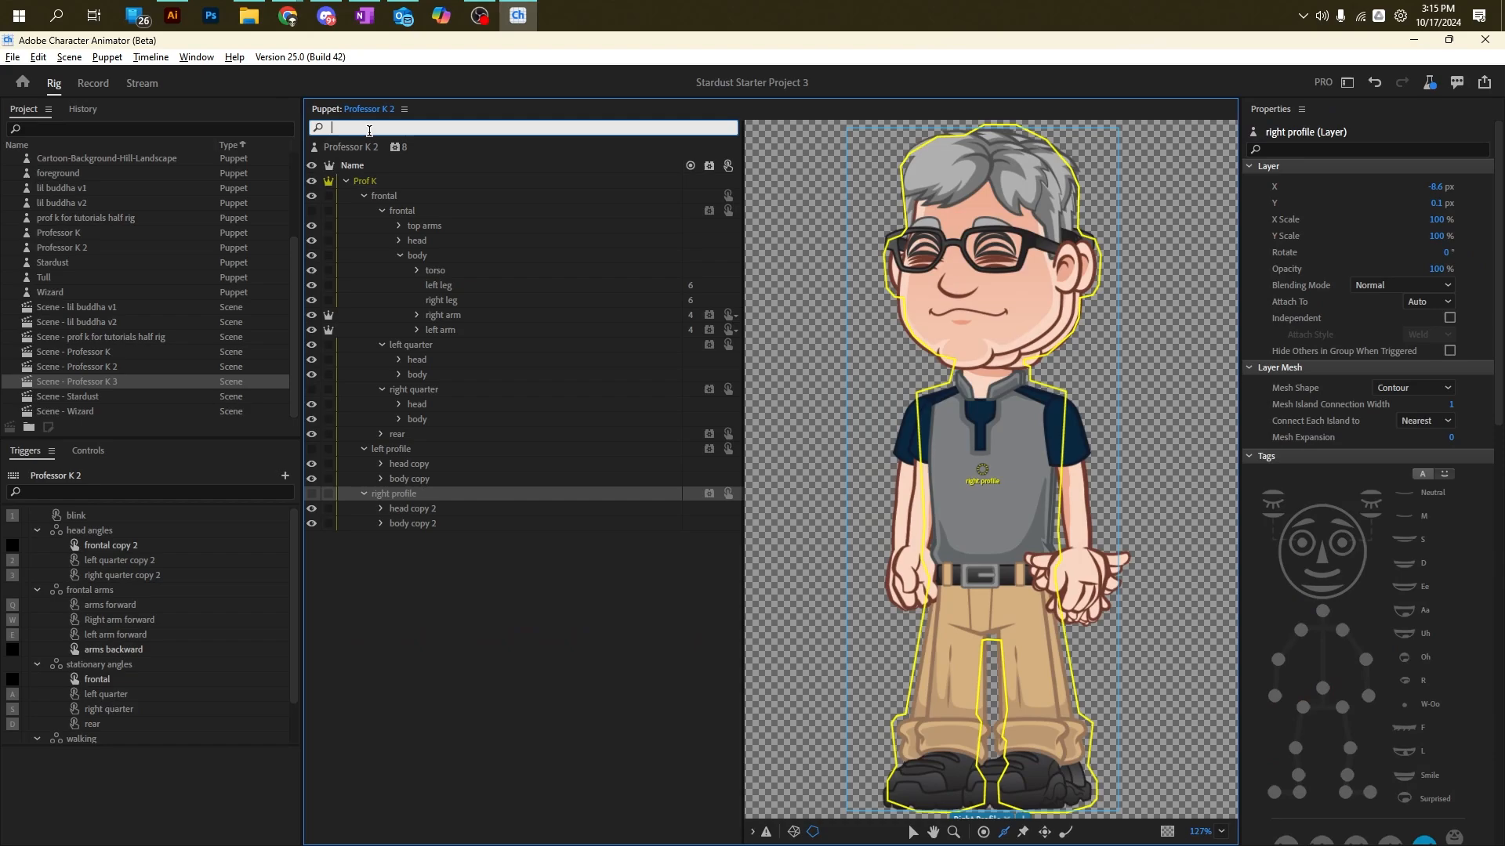
pyautogui.write('hair')
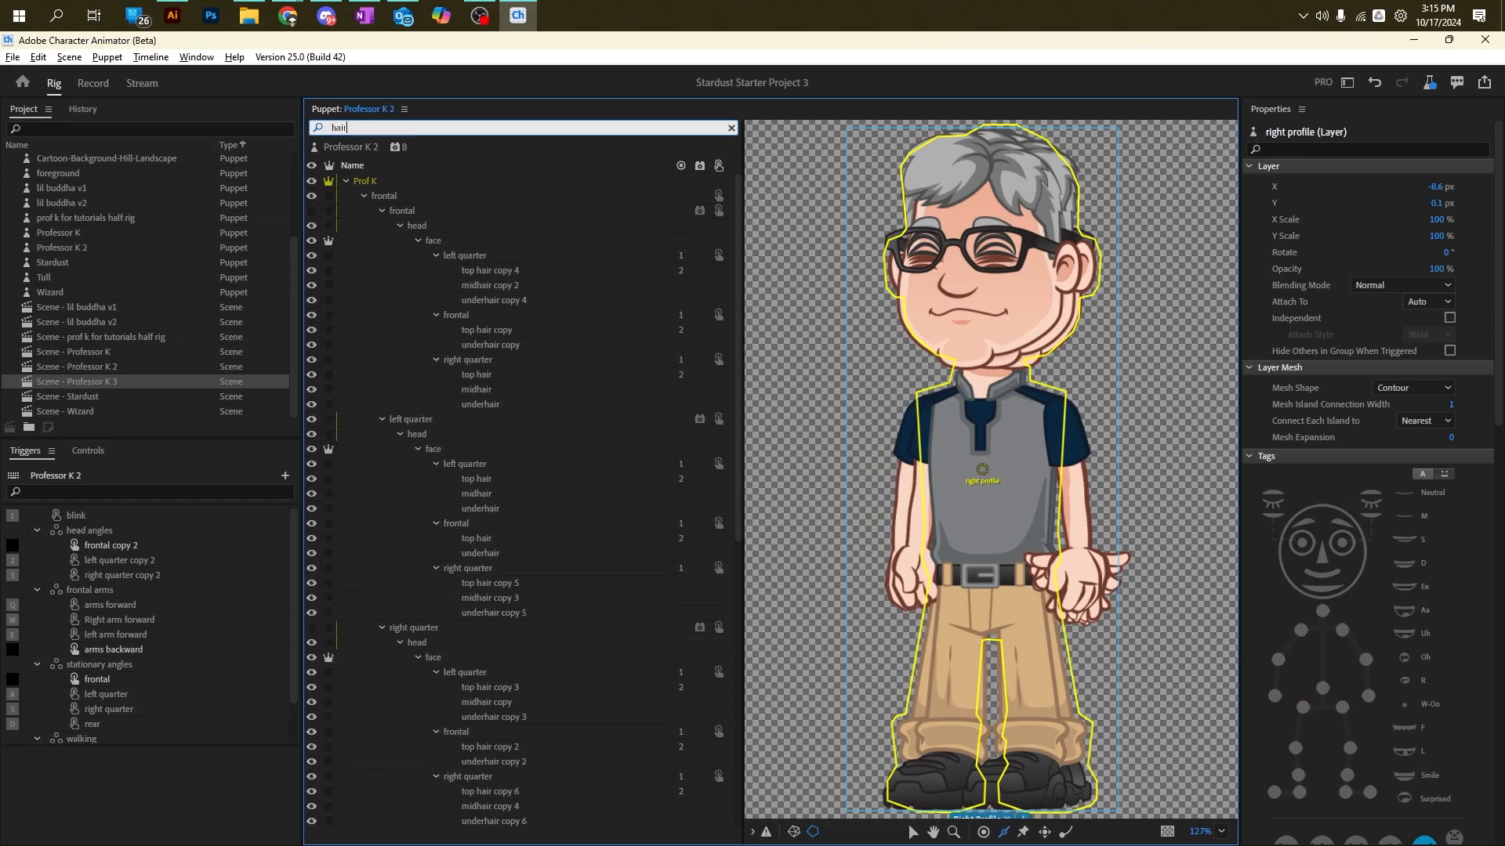
# Step: Make all top hair layers in the frontal, quarter, rear and profile views independent together
pyautogui.click(495, 269)
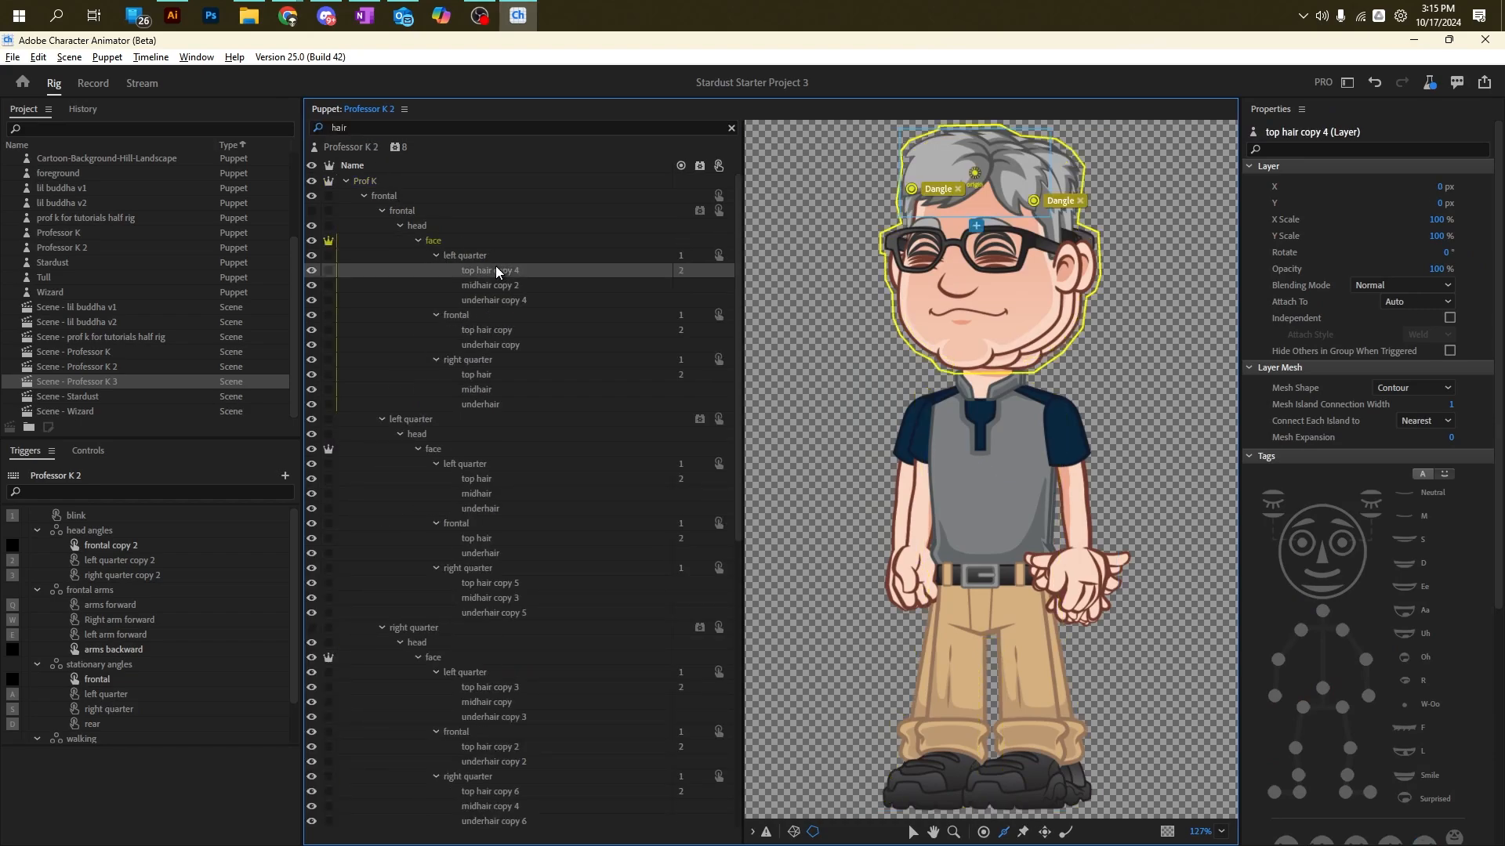
pyautogui.keyDown('ctrl'); pyautogui.click(489, 330); pyautogui.keyUp('ctrl')
pyautogui.keyDown('ctrl'); pyautogui.click(478, 477); pyautogui.keyUp('ctrl')
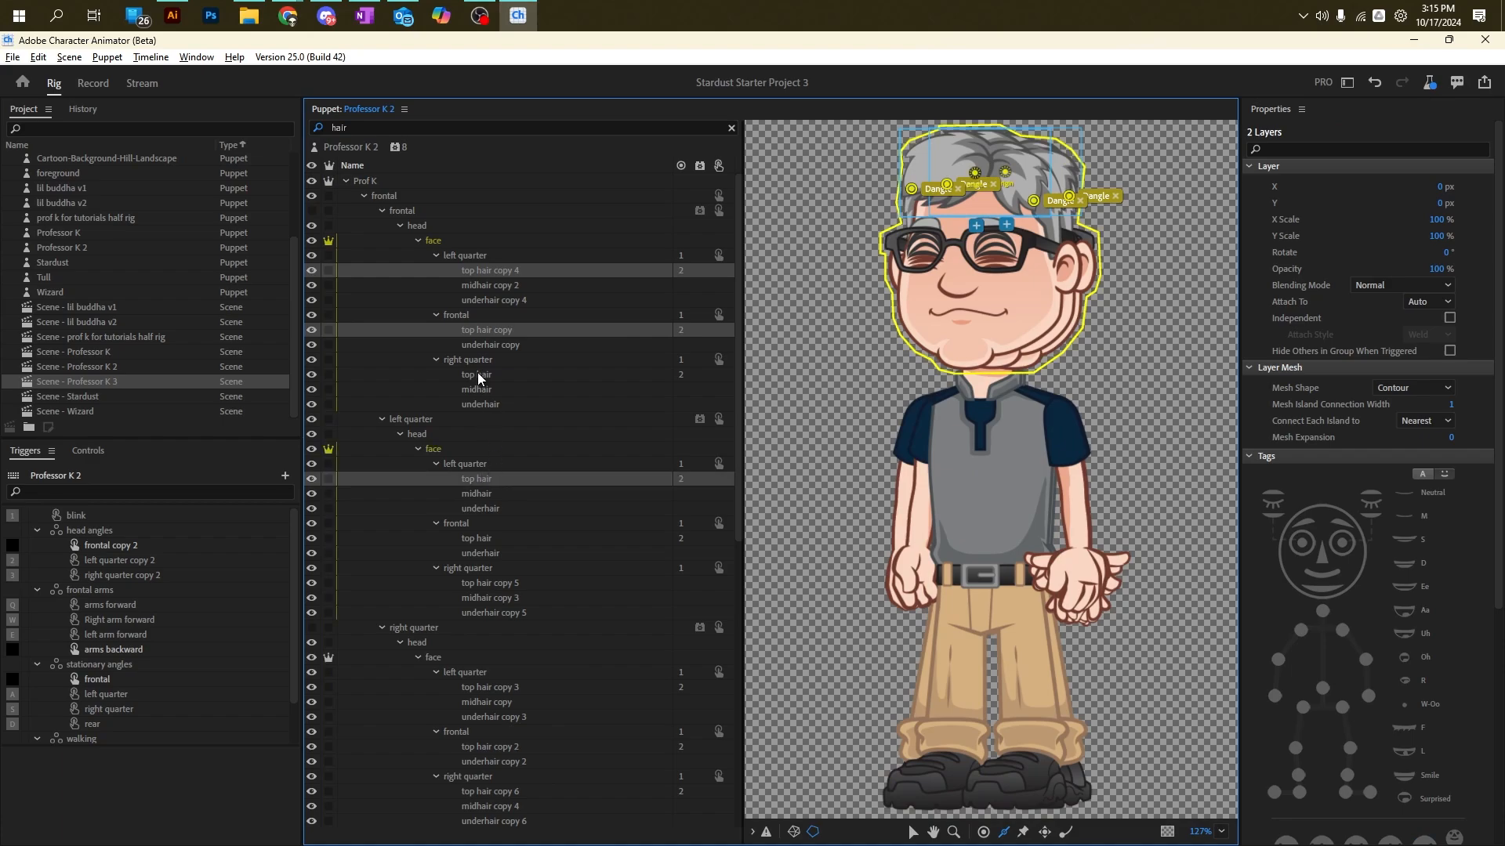
pyautogui.keyDown('ctrl'); pyautogui.click(477, 377); pyautogui.keyUp('ctrl')
pyautogui.keyDown('ctrl'); pyautogui.click(476, 540); pyautogui.keyUp('ctrl')
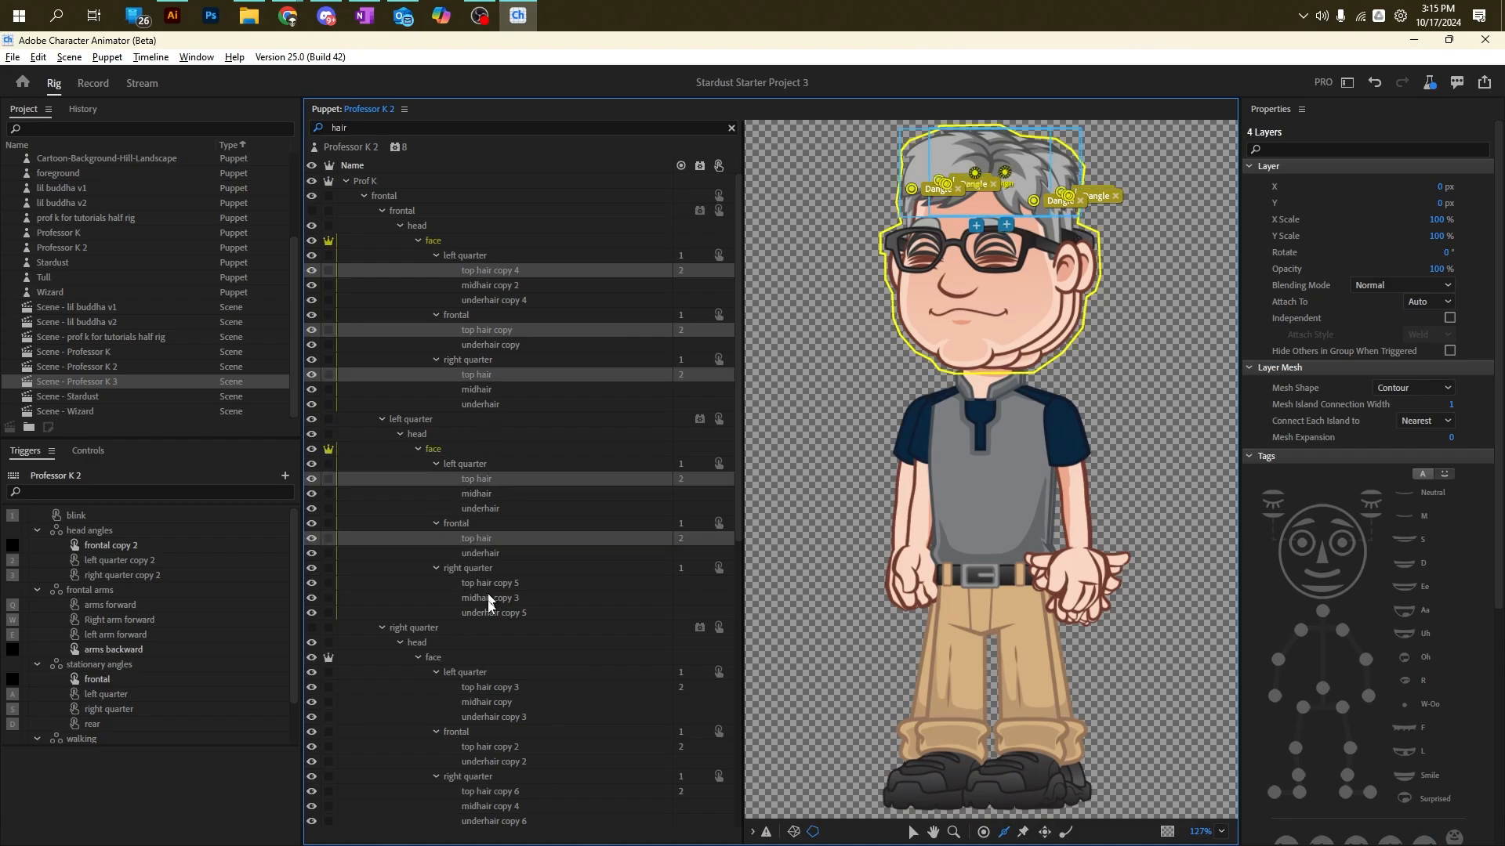
pyautogui.keyDown('ctrl'); pyautogui.click(490, 584); pyautogui.keyUp('ctrl')
pyautogui.keyDown('ctrl'); pyautogui.click(488, 688); pyautogui.keyUp('ctrl')
pyautogui.keyDown('ctrl'); pyautogui.click(489, 748); pyautogui.keyUp('ctrl')
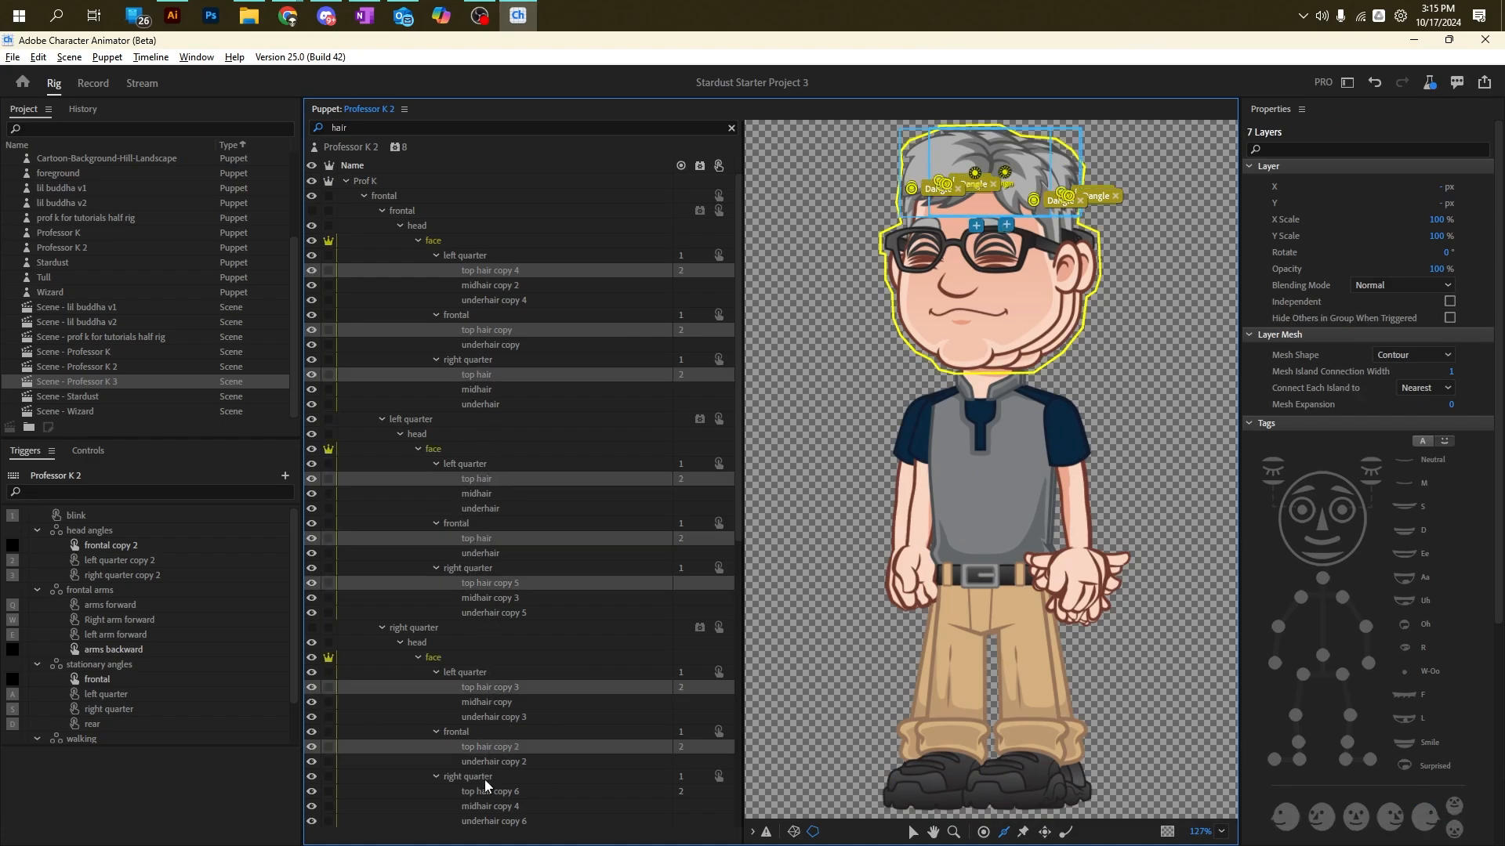
pyautogui.keyDown('ctrl'); pyautogui.click(483, 793); pyautogui.keyUp('ctrl')
pyautogui.moveTo(737, 447); pyautogui.dragTo(741, 691)
pyautogui.keyDown('ctrl'); pyautogui.click(484, 461); pyautogui.keyUp('ctrl')
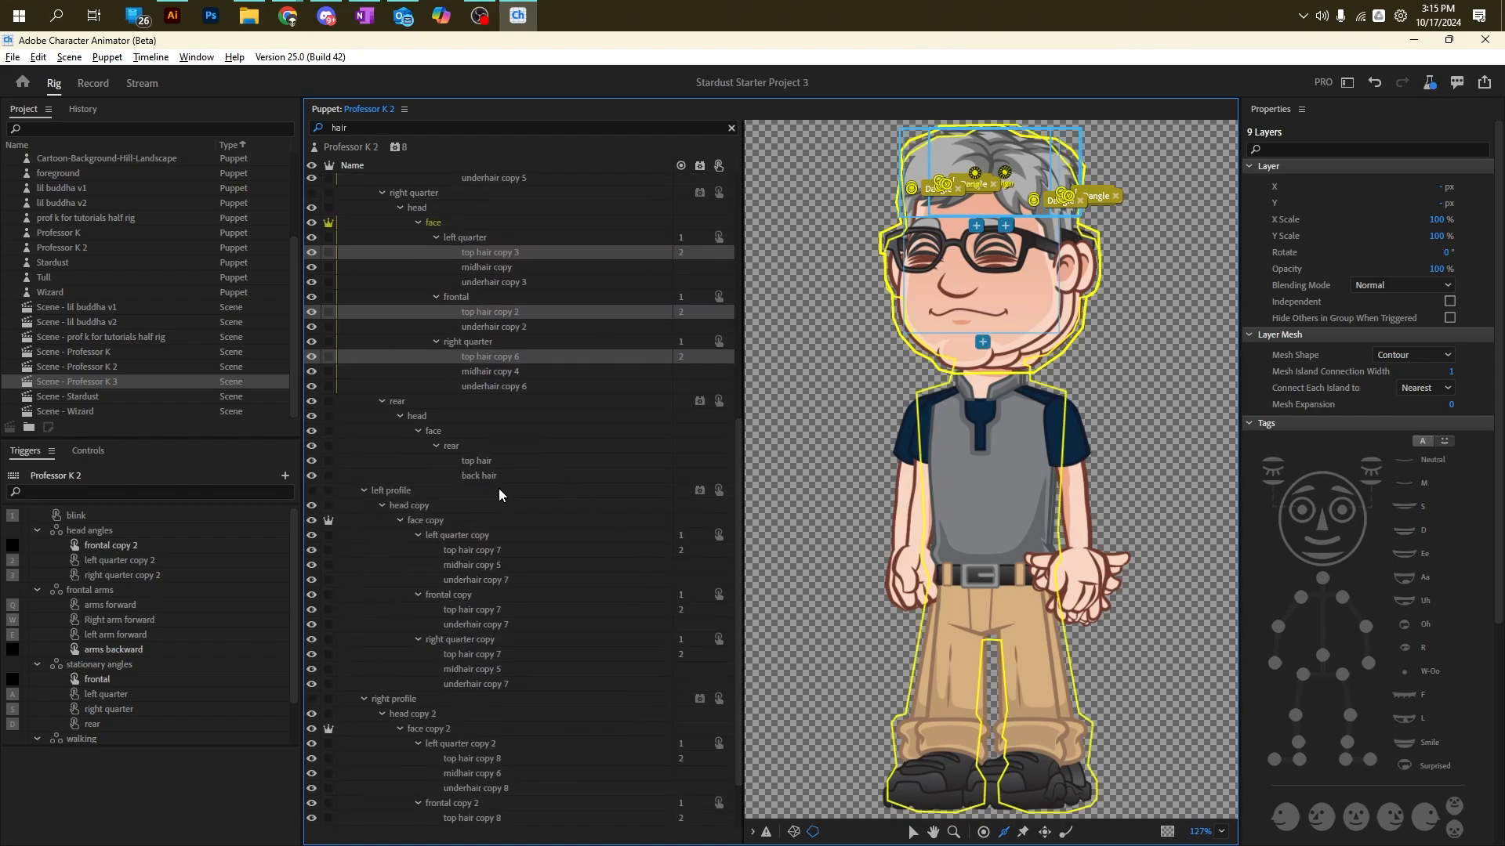
pyautogui.keyDown('ctrl'); pyautogui.click(477, 551); pyautogui.keyUp('ctrl')
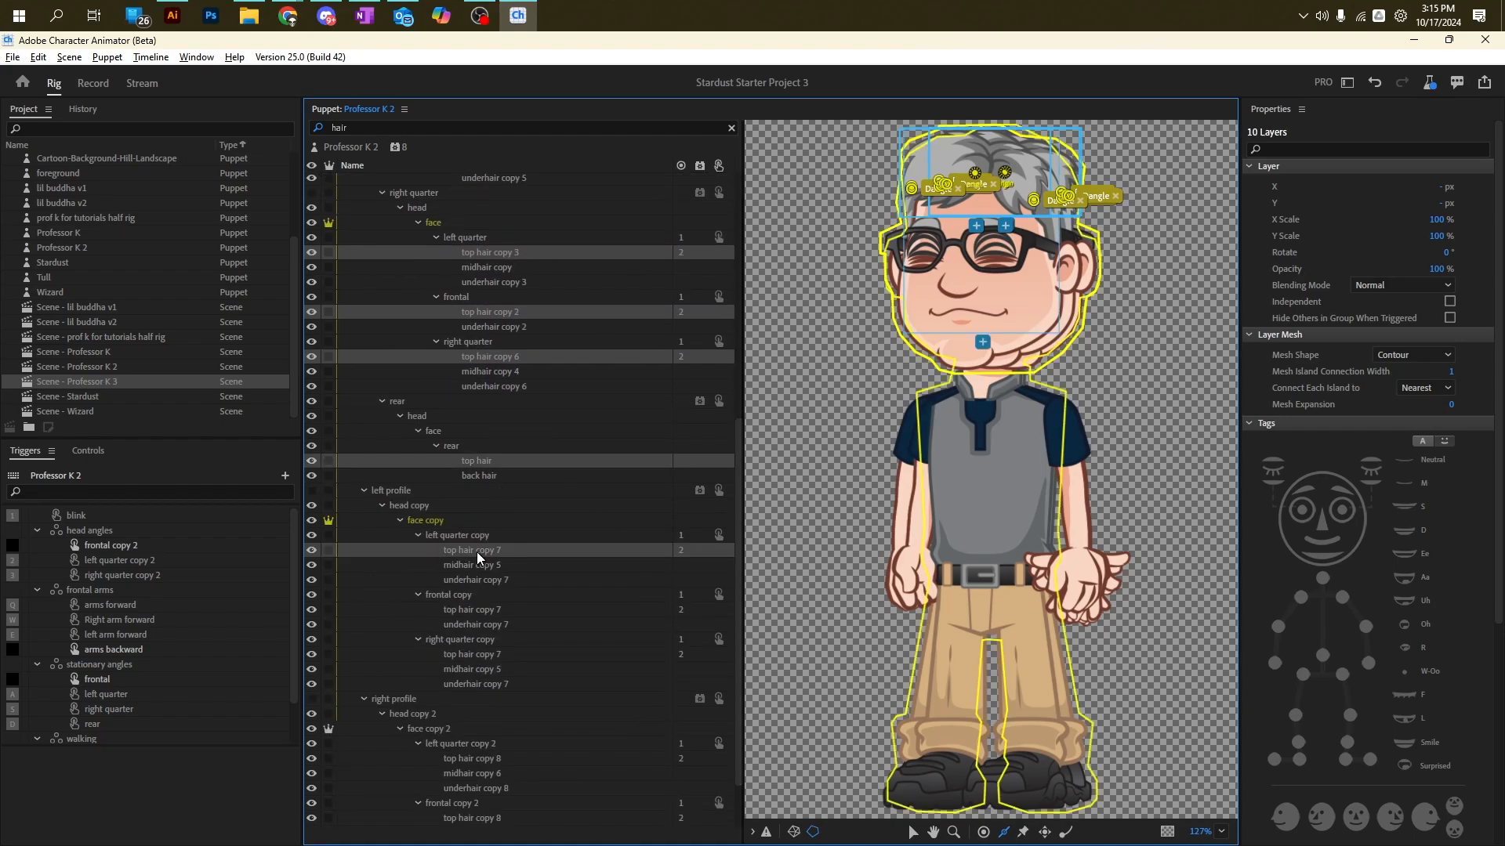
pyautogui.keyDown('ctrl'); pyautogui.click(472, 611); pyautogui.keyUp('ctrl')
pyautogui.keyDown('ctrl'); pyautogui.click(469, 656); pyautogui.keyUp('ctrl')
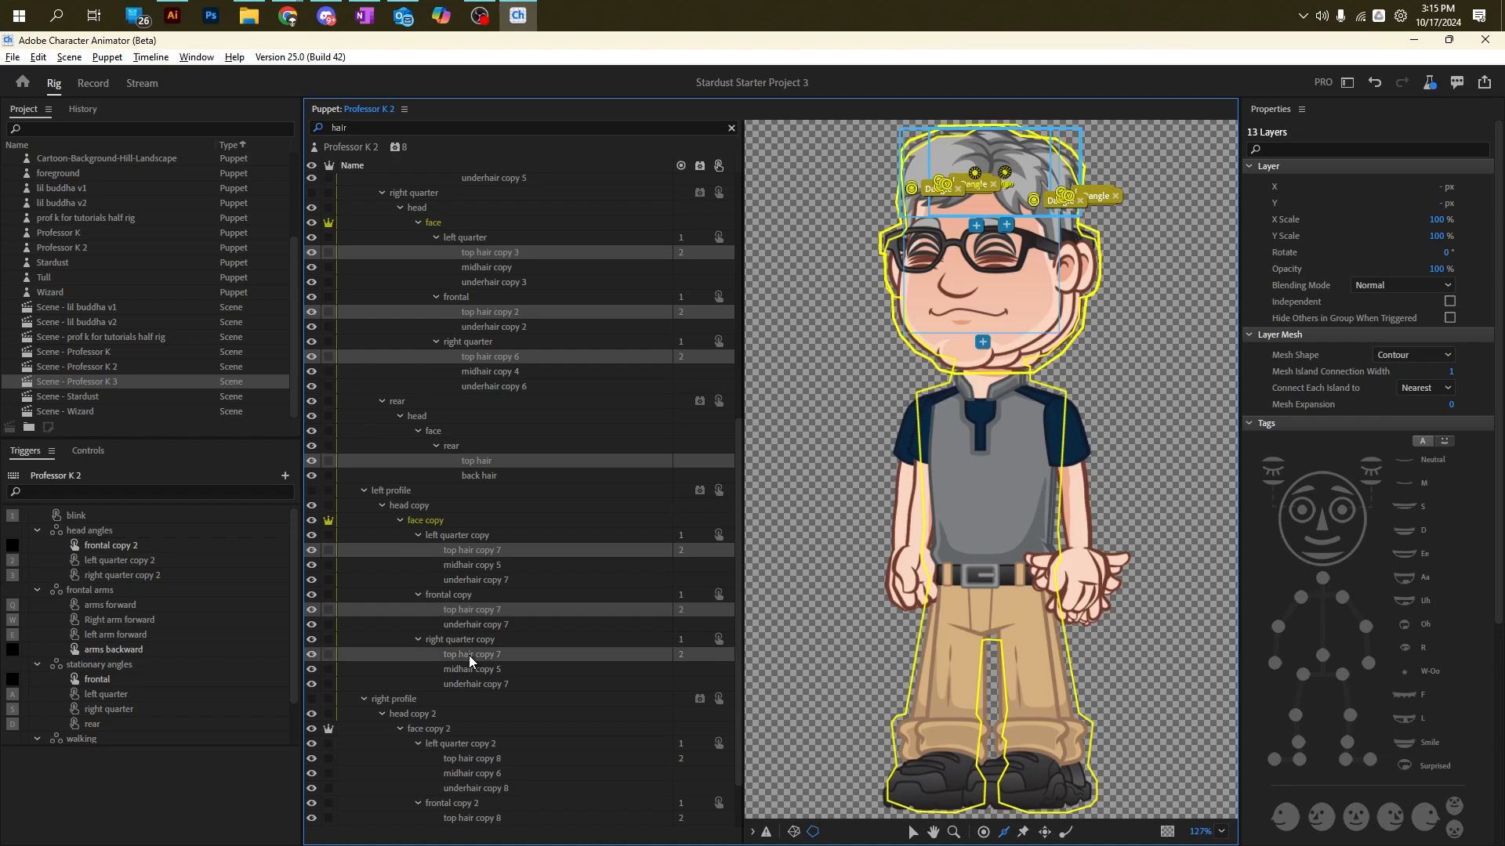
pyautogui.keyDown('ctrl'); pyautogui.click(483, 757); pyautogui.keyUp('ctrl')
pyautogui.scroll(-2, 737, 647)
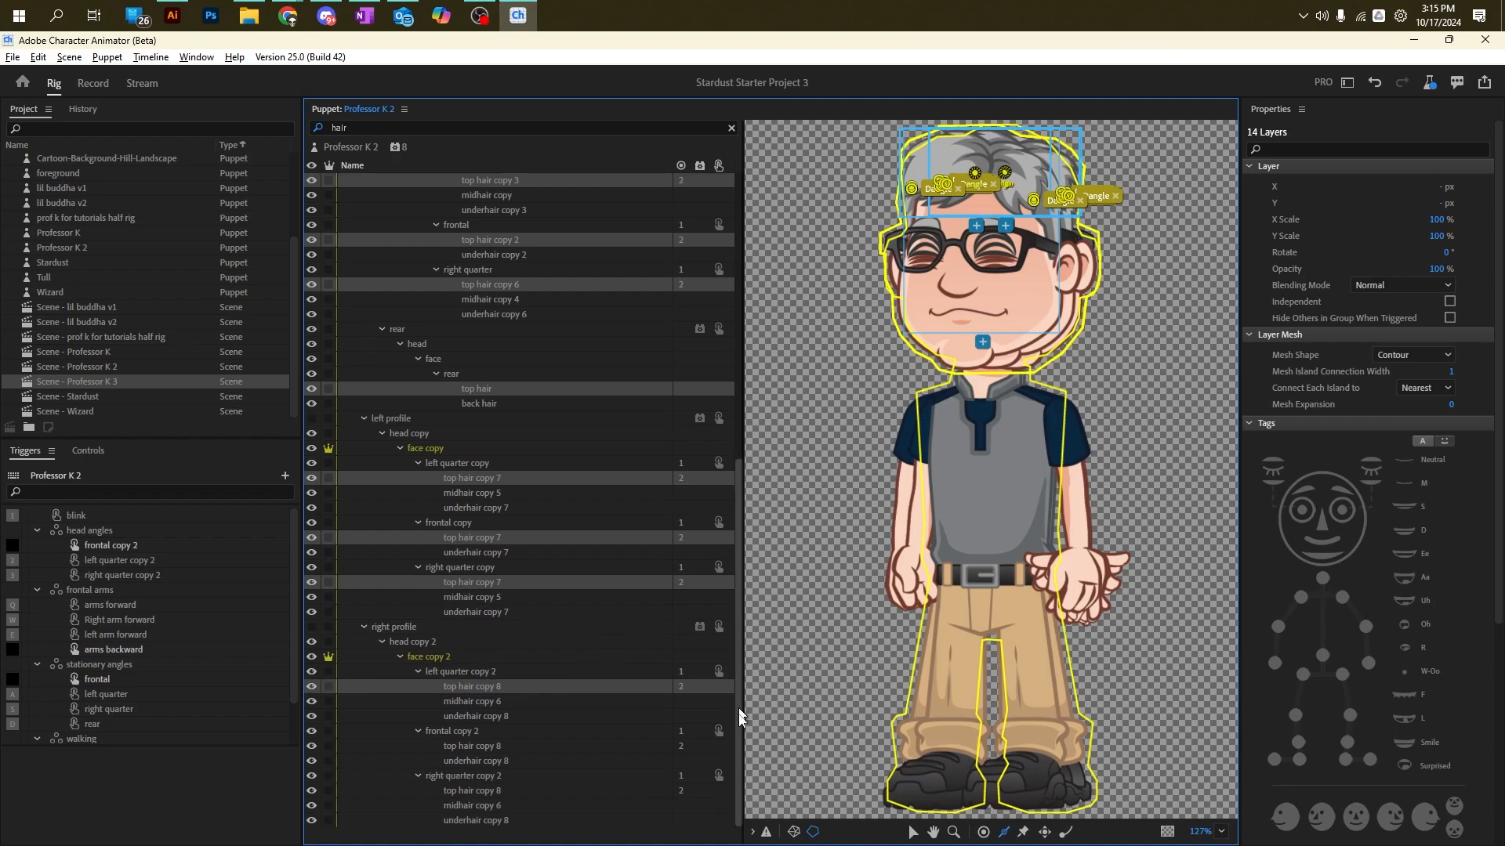
pyautogui.keyDown('ctrl'); pyautogui.click(468, 749); pyautogui.keyUp('ctrl')
pyautogui.keyDown('ctrl'); pyautogui.click(464, 790); pyautogui.keyUp('ctrl')
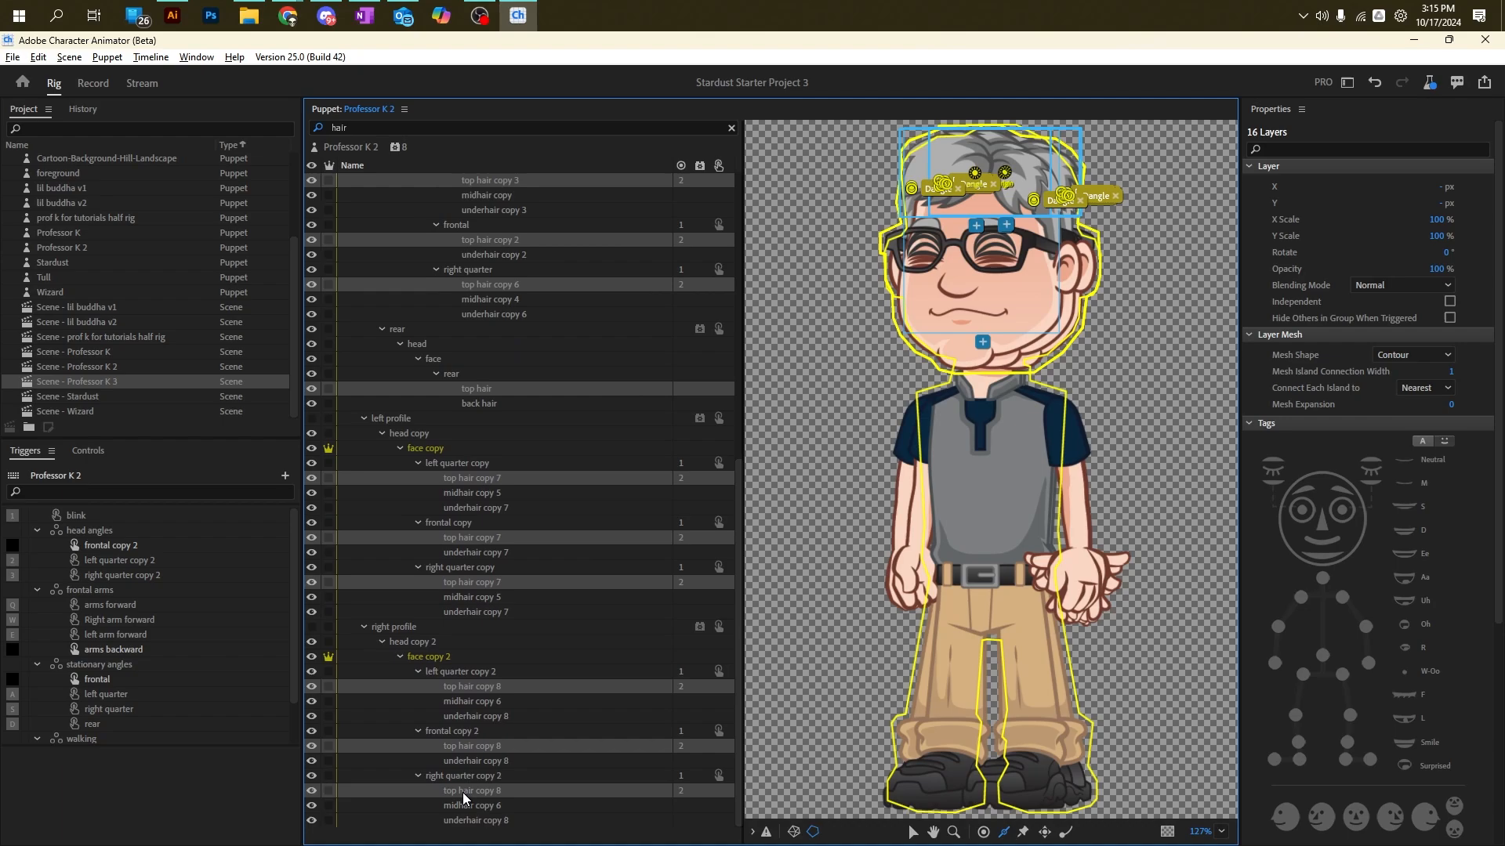
pyautogui.click(328, 749)
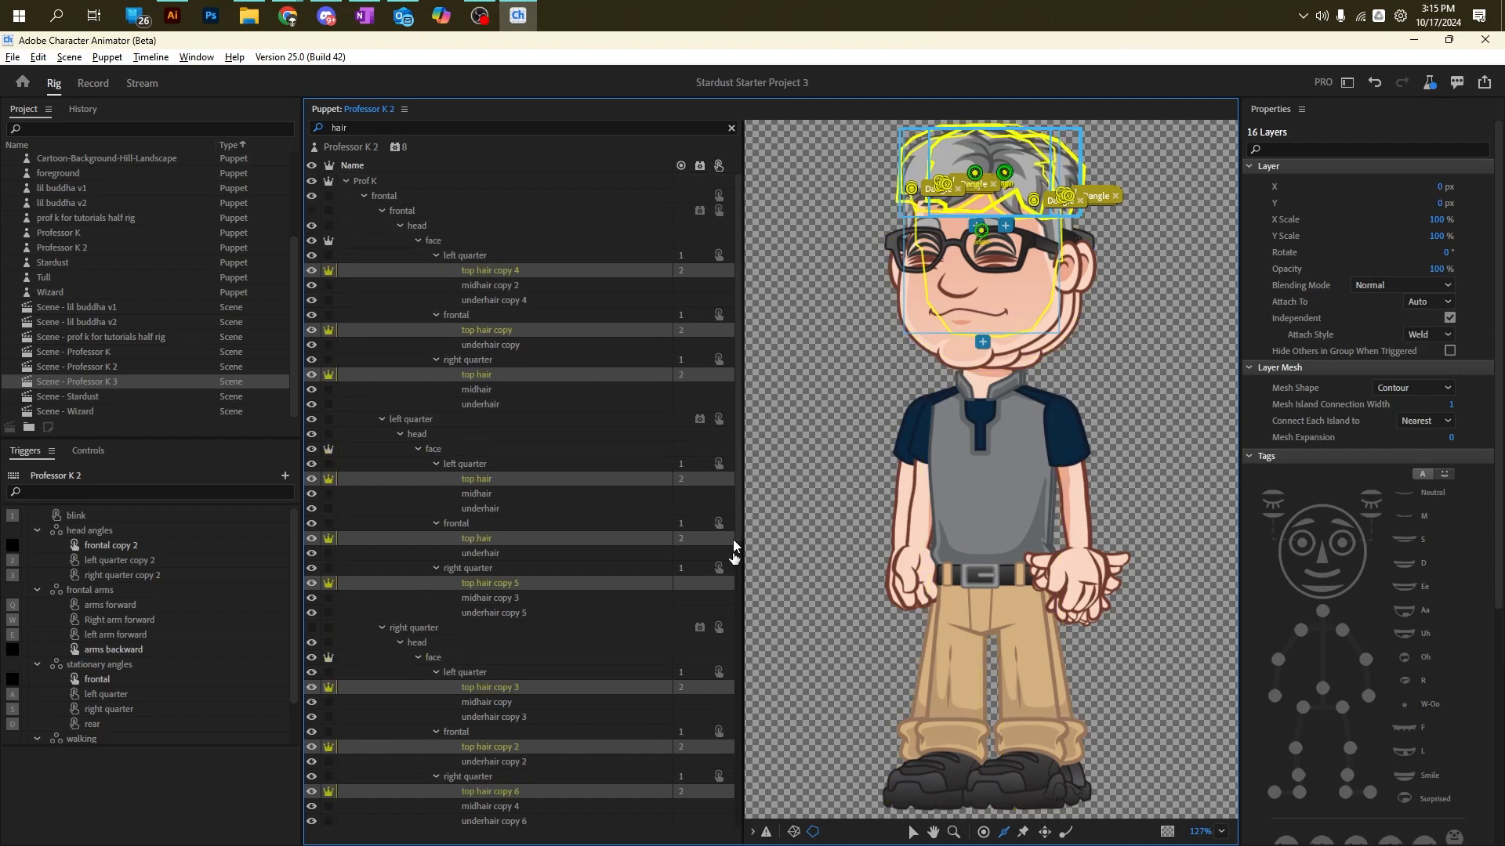
pyautogui.moveTo(740, 416); pyautogui.dragTo(735, 366)
pyautogui.scroll(-1, 456, 431)
# Step: Test the puppet in the Record workspace by pulling one hand upward, and expand the right profile's Walk behavior settings
pyautogui.click(92, 83)
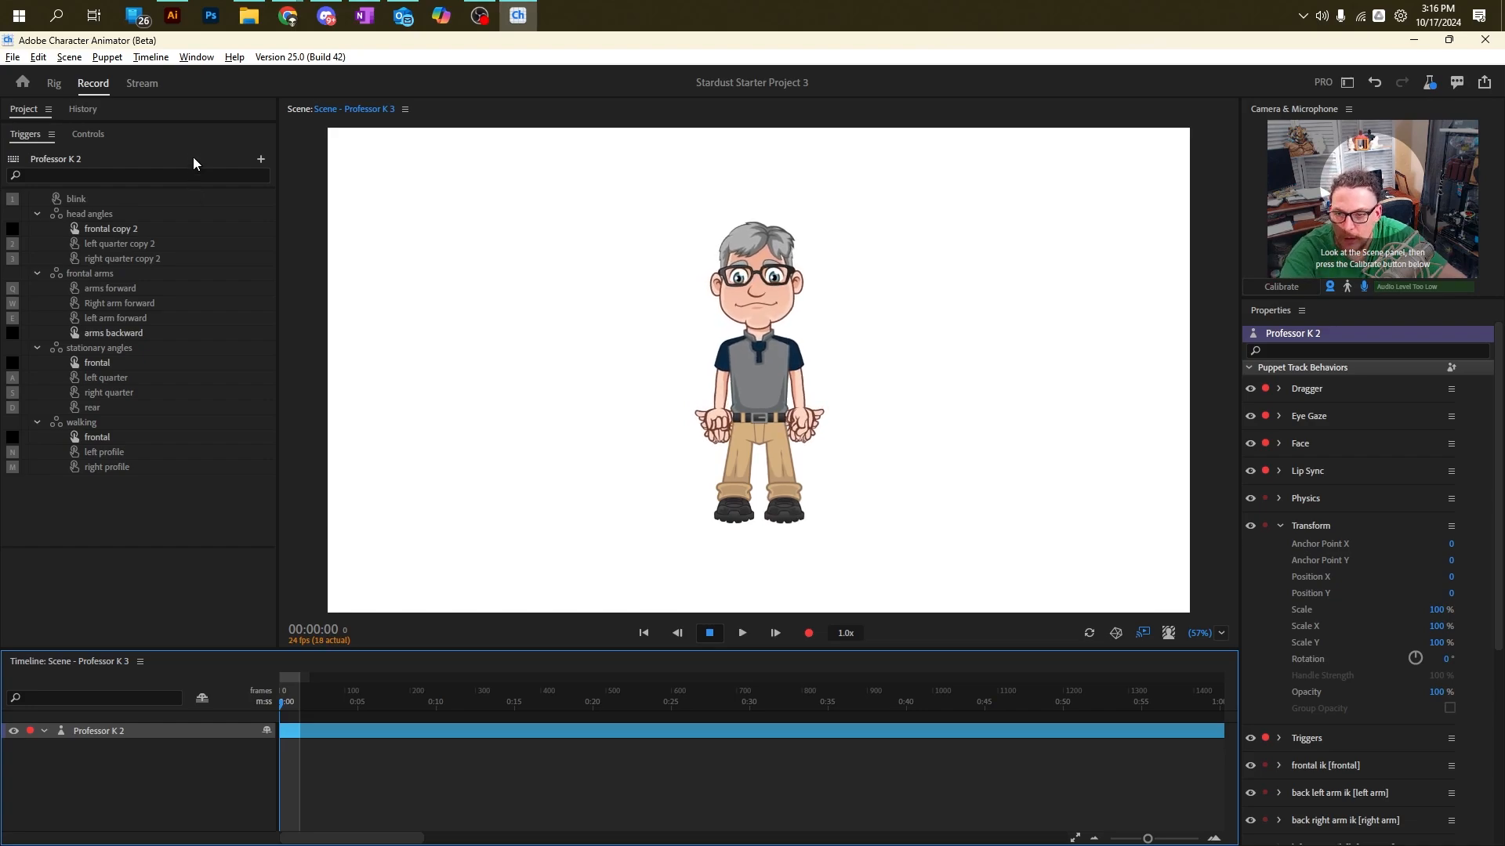
pyautogui.moveTo(714, 428); pyautogui.dragTo(671, 313)
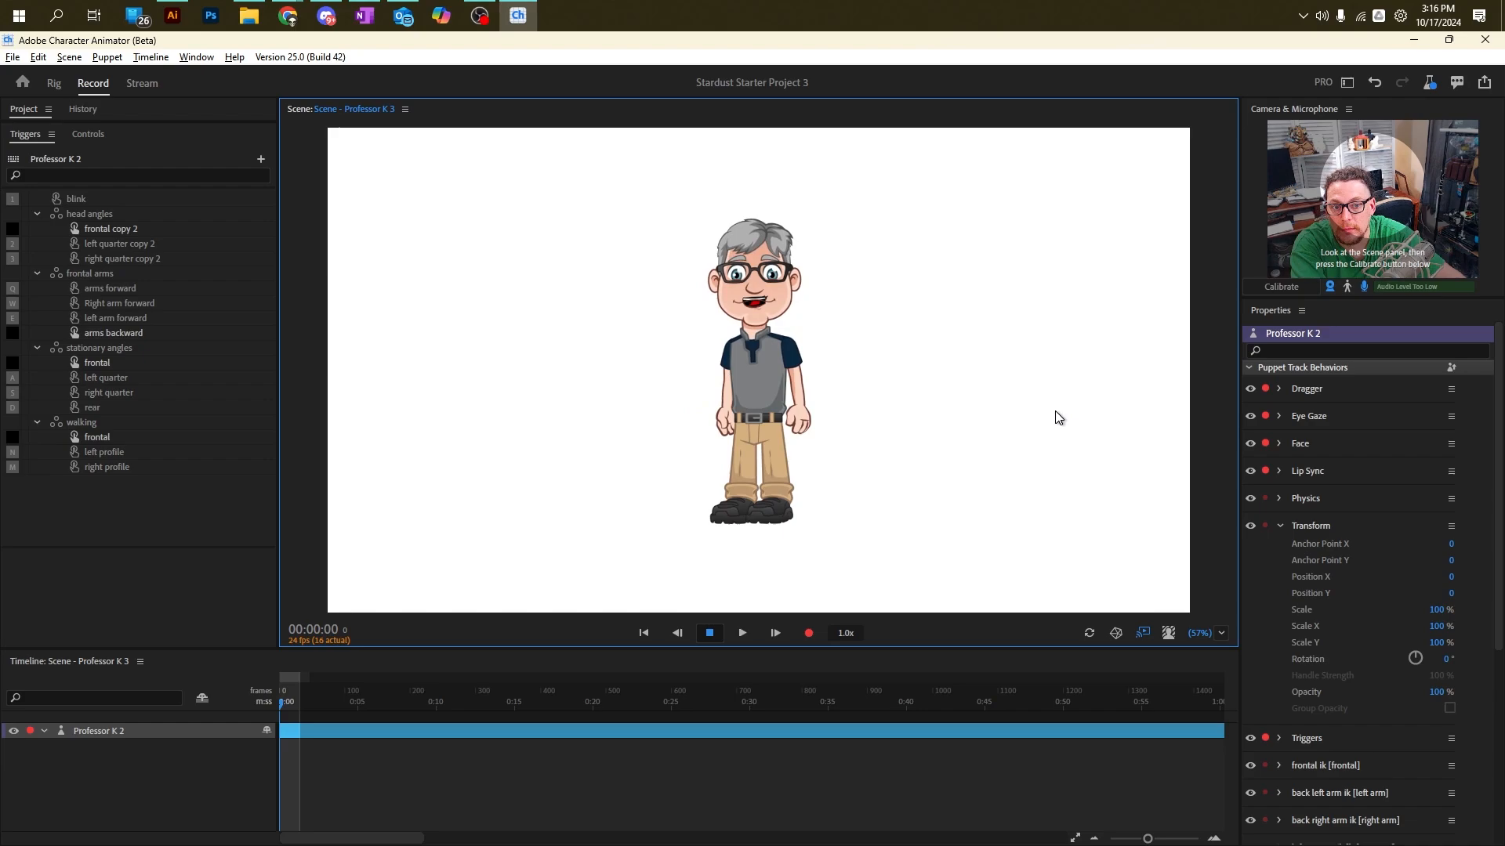
pyautogui.scroll(-5, 1288, 530)
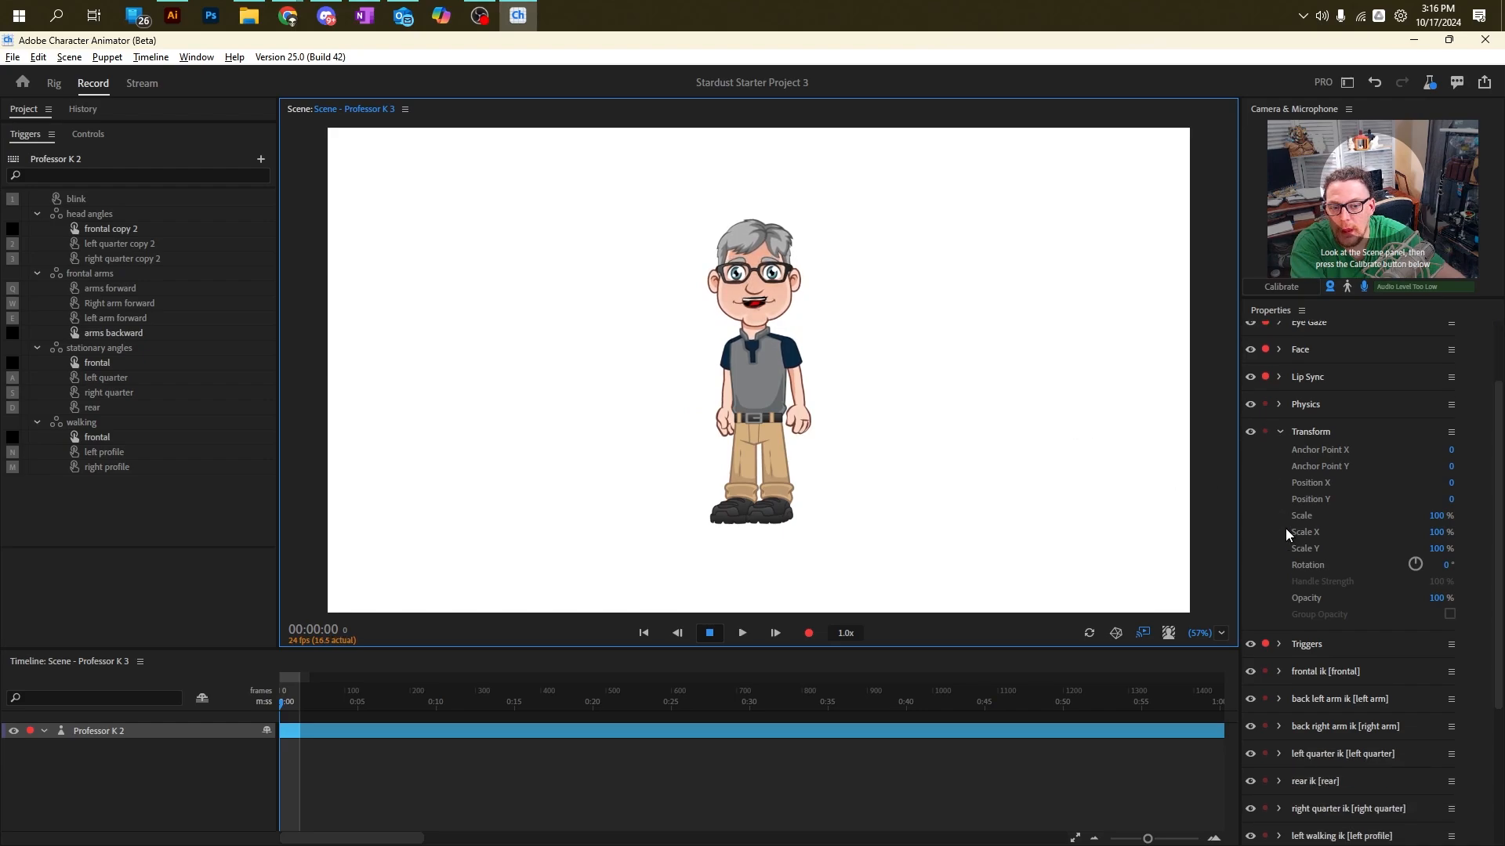
pyautogui.click(1319, 699)
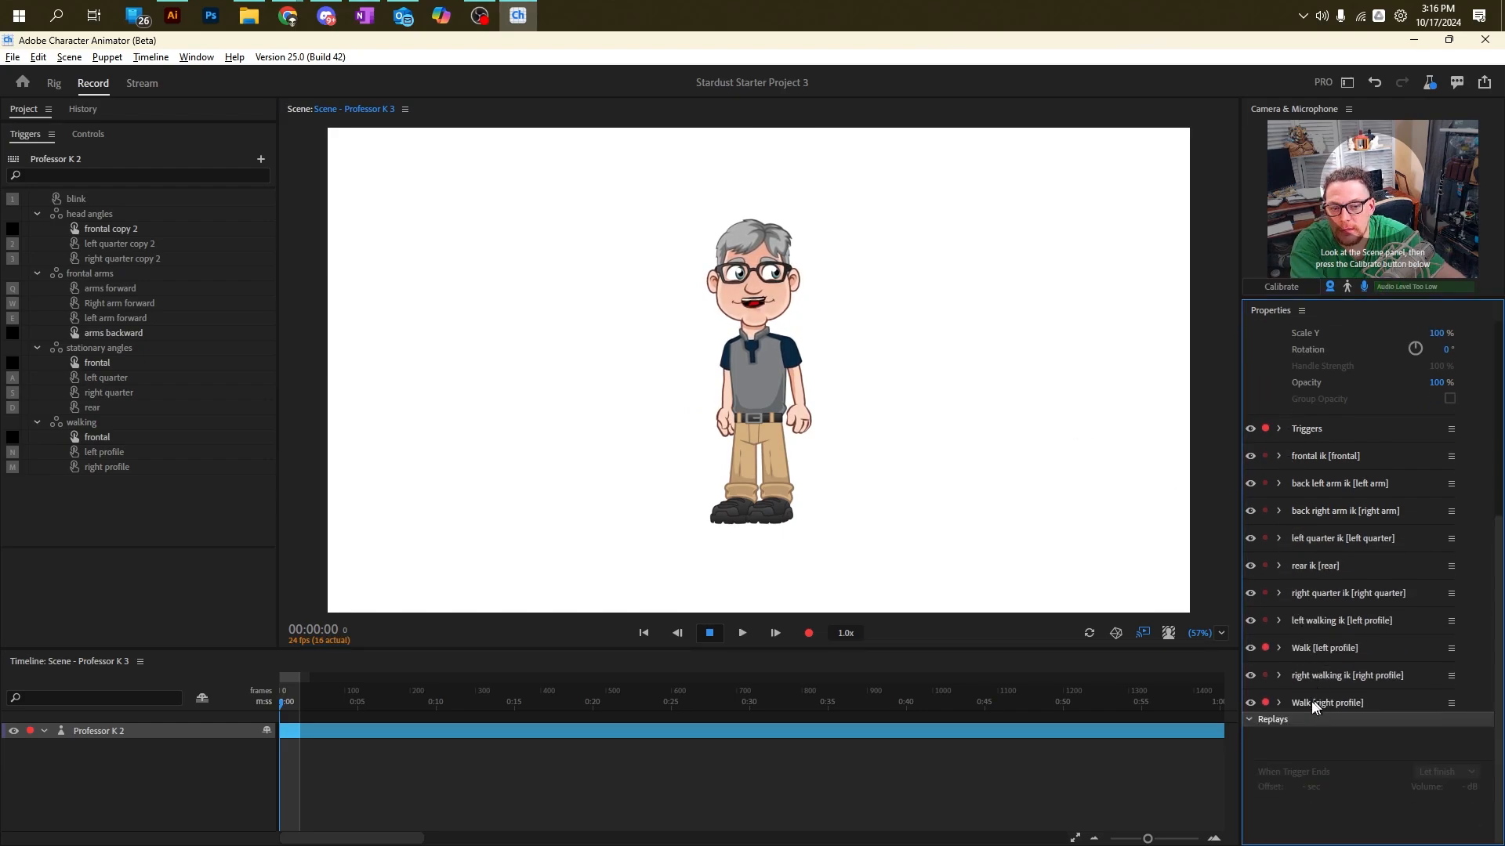
pyautogui.click(1279, 703)
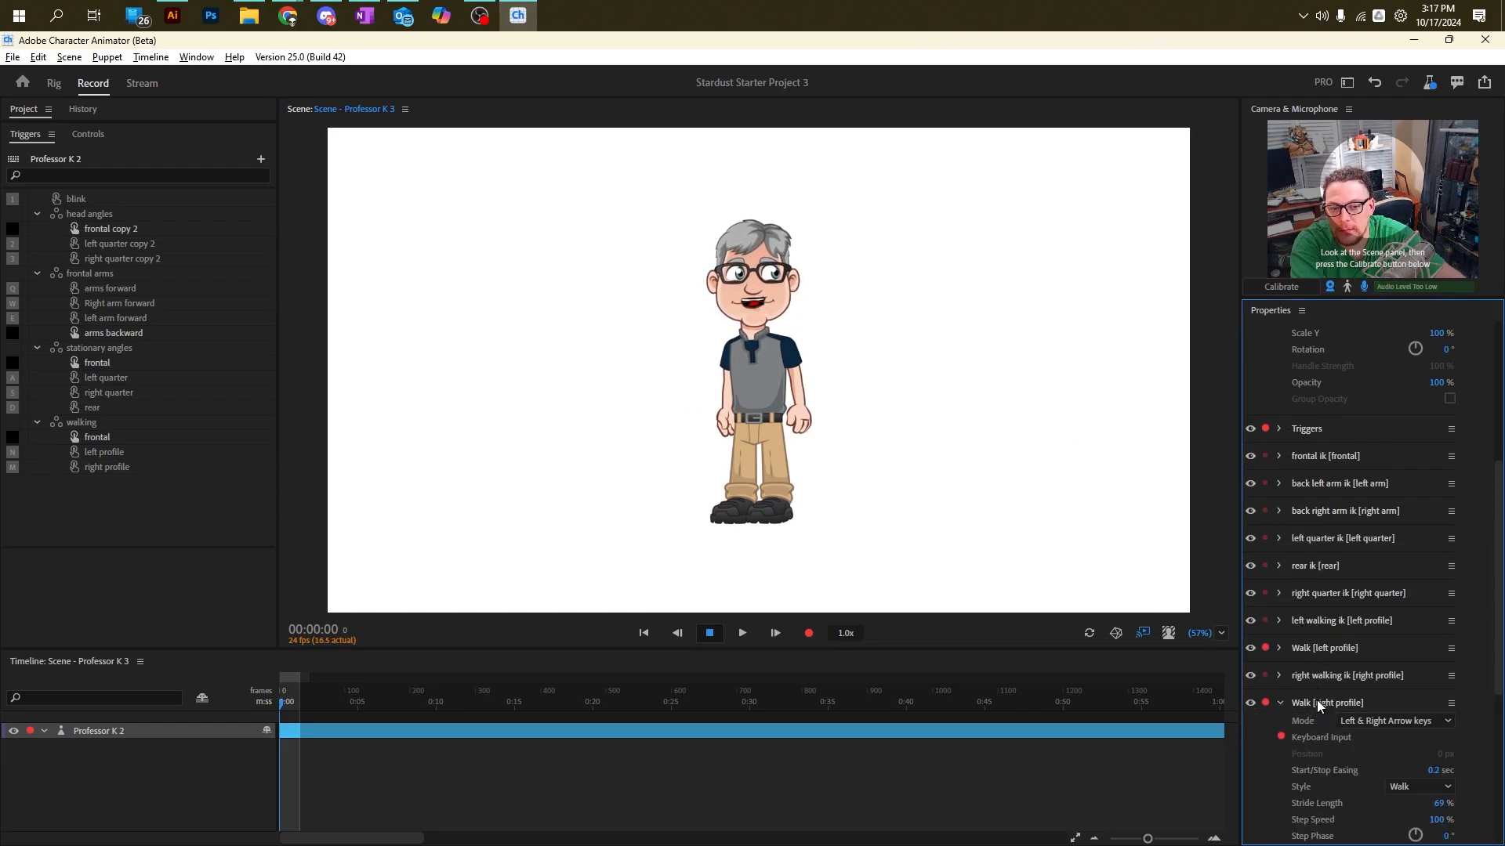
# Step: Return to the Rig workspace and collapse the inner frontal, left quarter, right quarter and rear groups
pyautogui.click(52, 83)
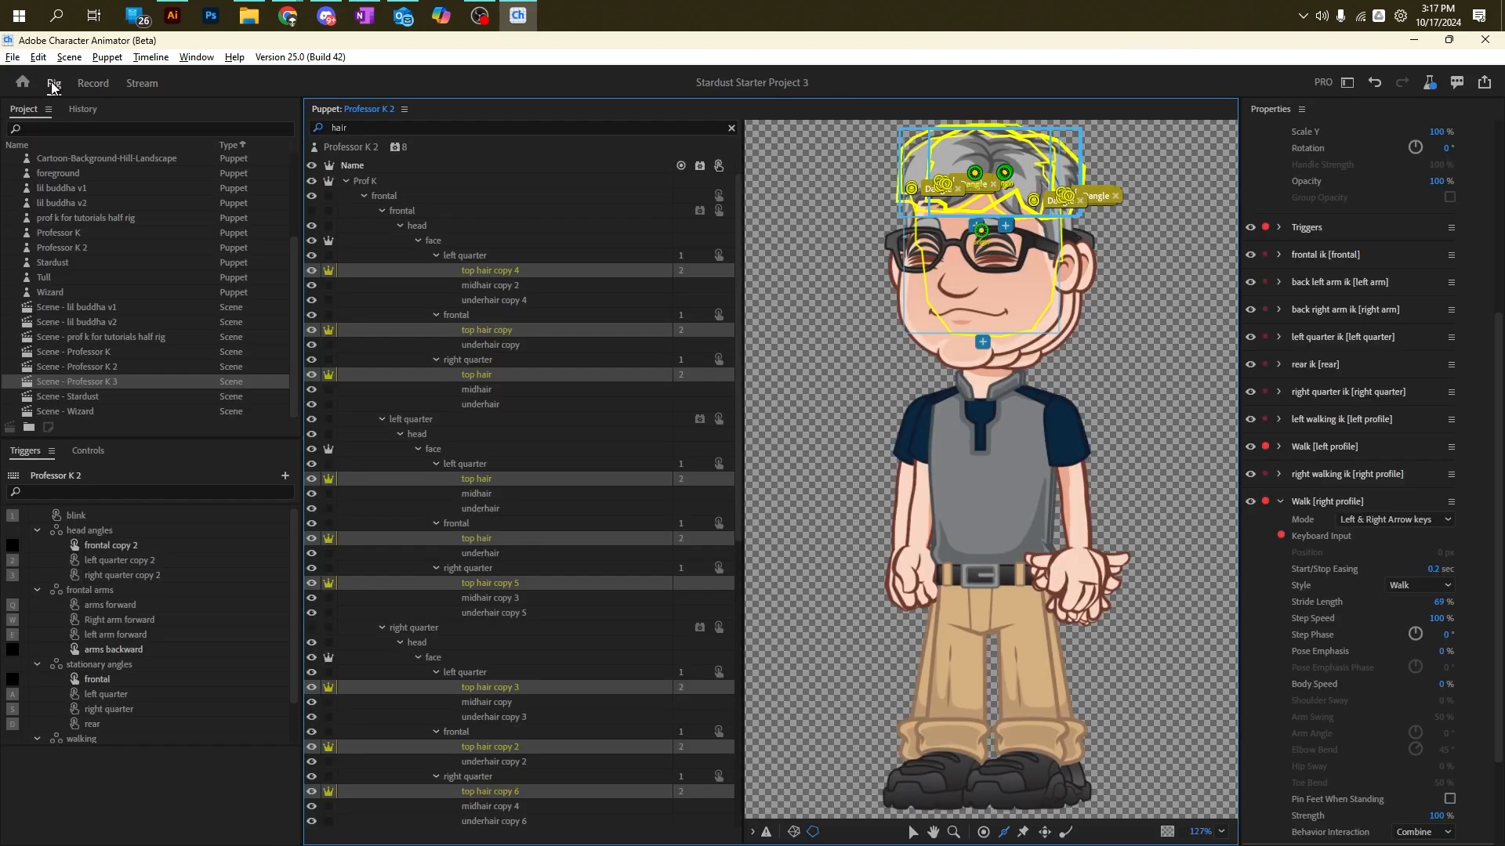
pyautogui.click(382, 210)
pyautogui.click(381, 226)
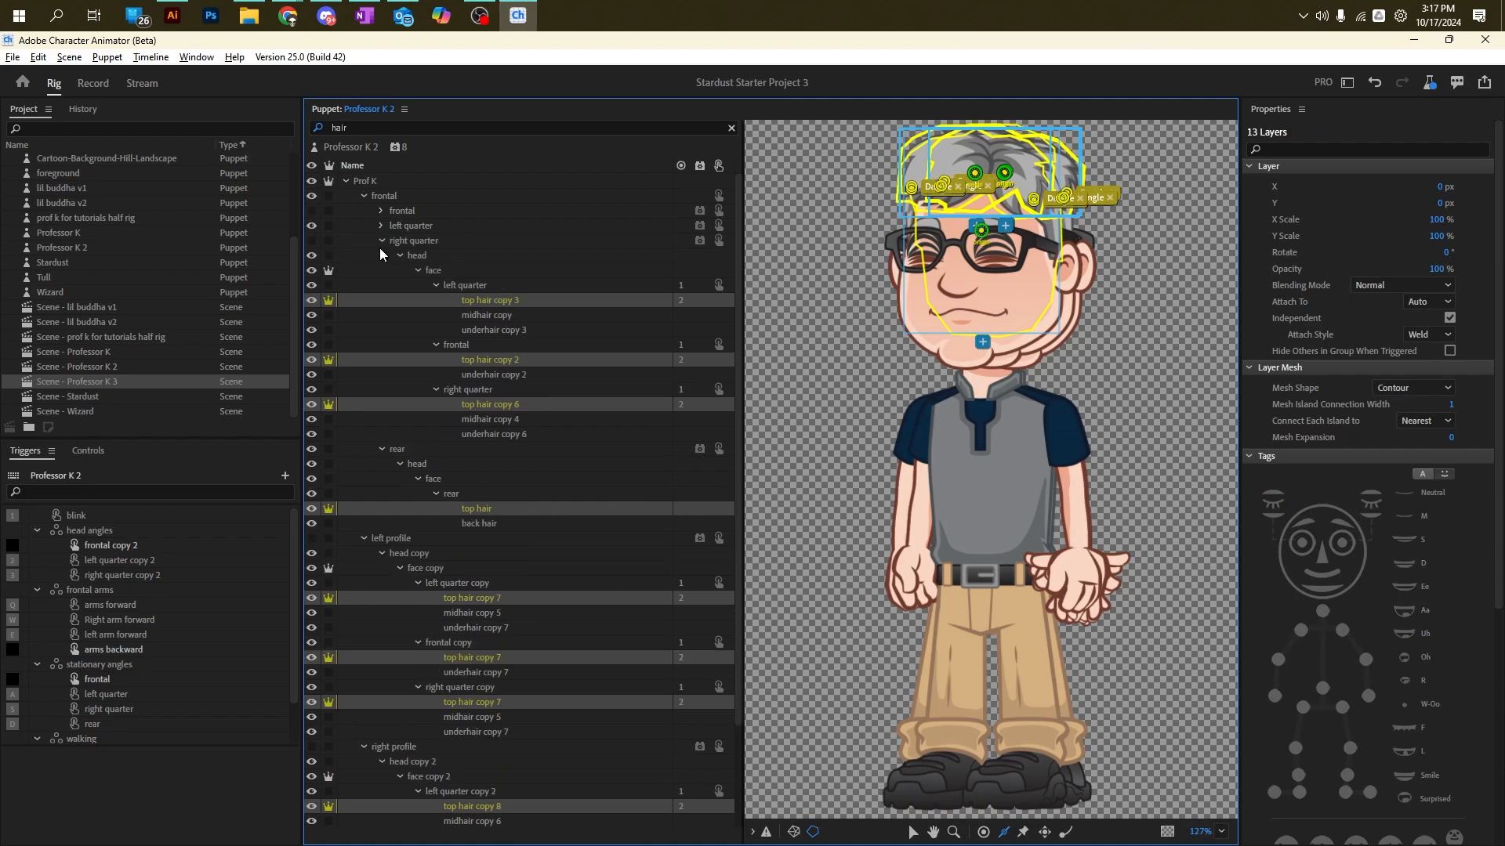
pyautogui.click(383, 239)
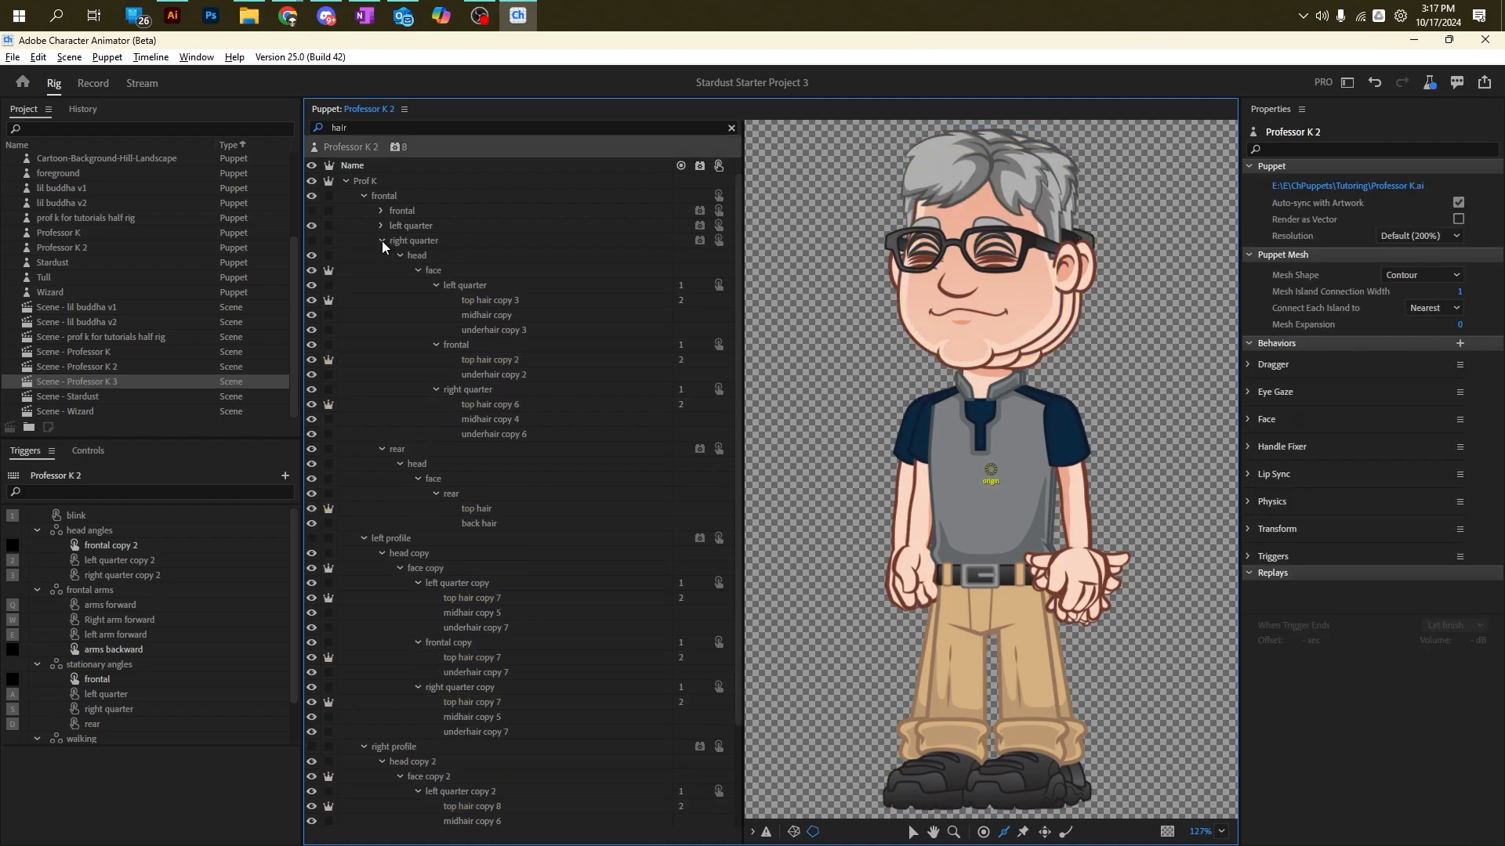
pyautogui.click(382, 241)
pyautogui.click(382, 256)
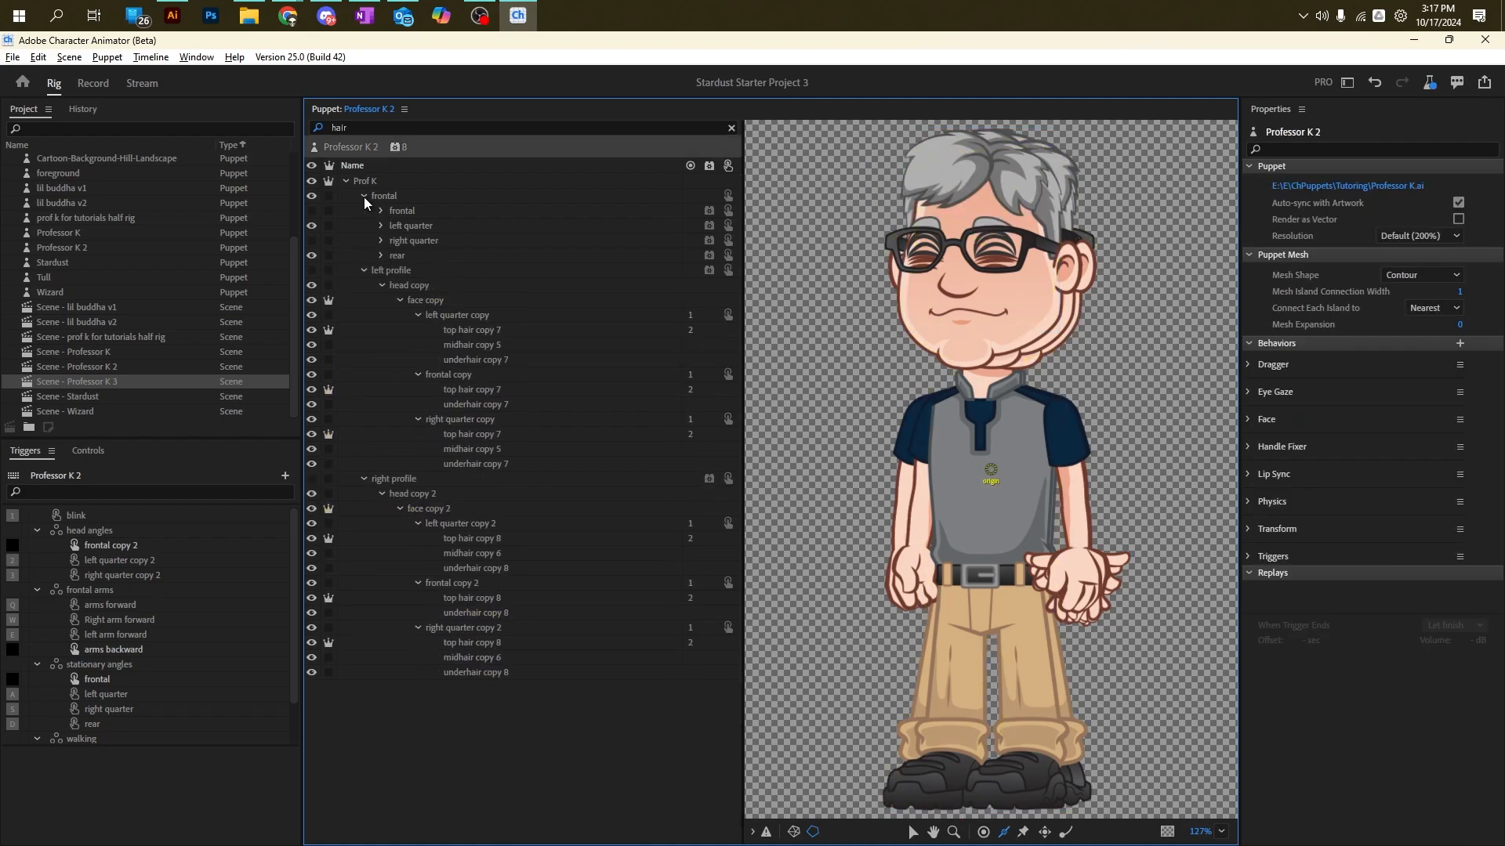
# Step: Collapse the three main view groups and remove the Walk behavior from the left and right profile groups together
pyautogui.click(364, 196)
pyautogui.click(365, 210)
pyautogui.click(364, 225)
pyautogui.click(395, 210)
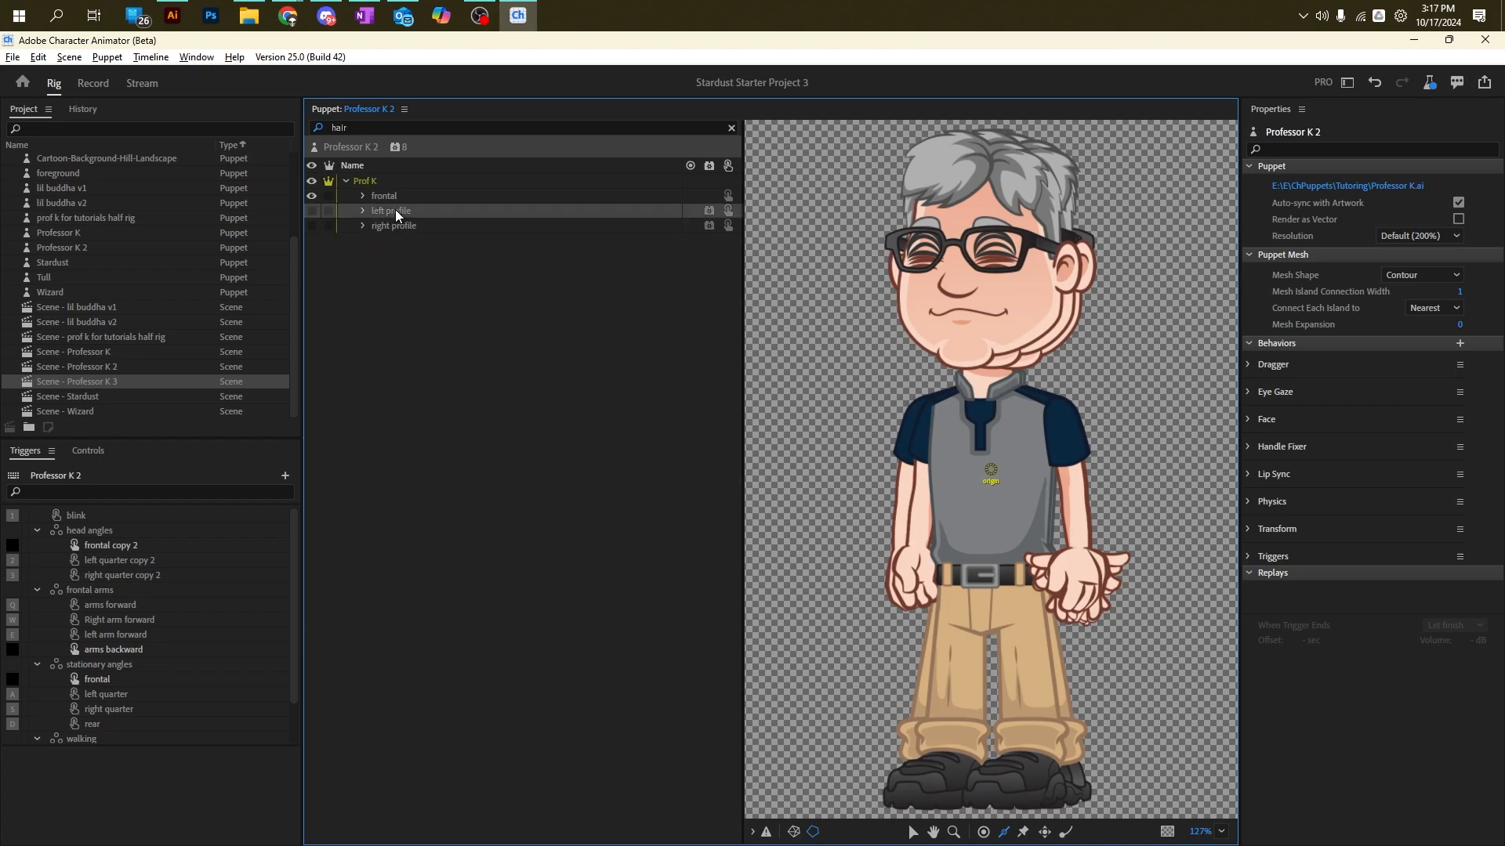
pyautogui.keyDown('shift'); pyautogui.click(628, 227); pyautogui.keyUp('shift')
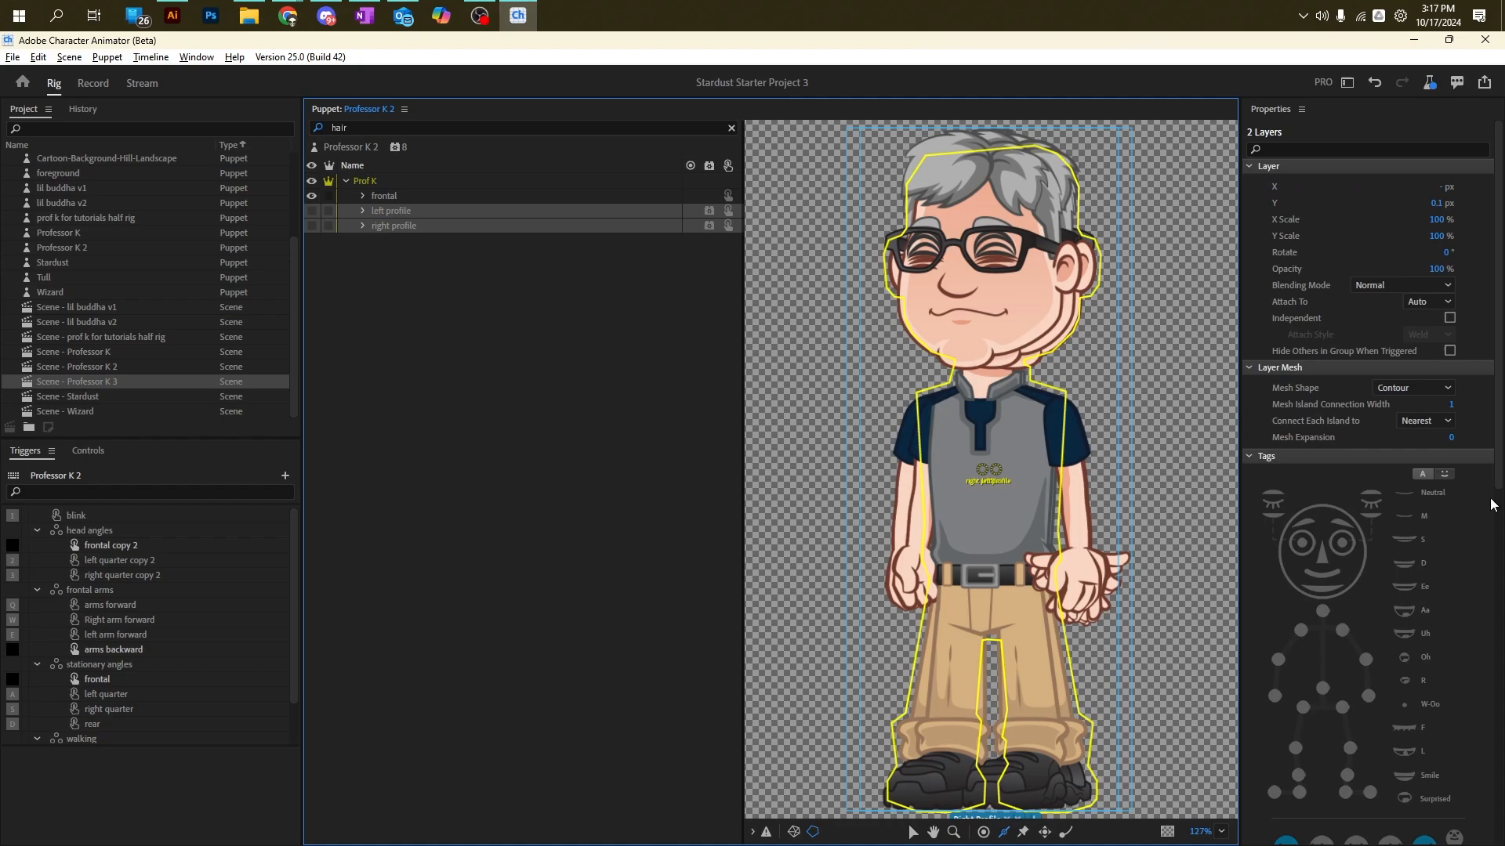
pyautogui.moveTo(1496, 479); pyautogui.dragTo(1495, 838)
pyautogui.click(1450, 473)
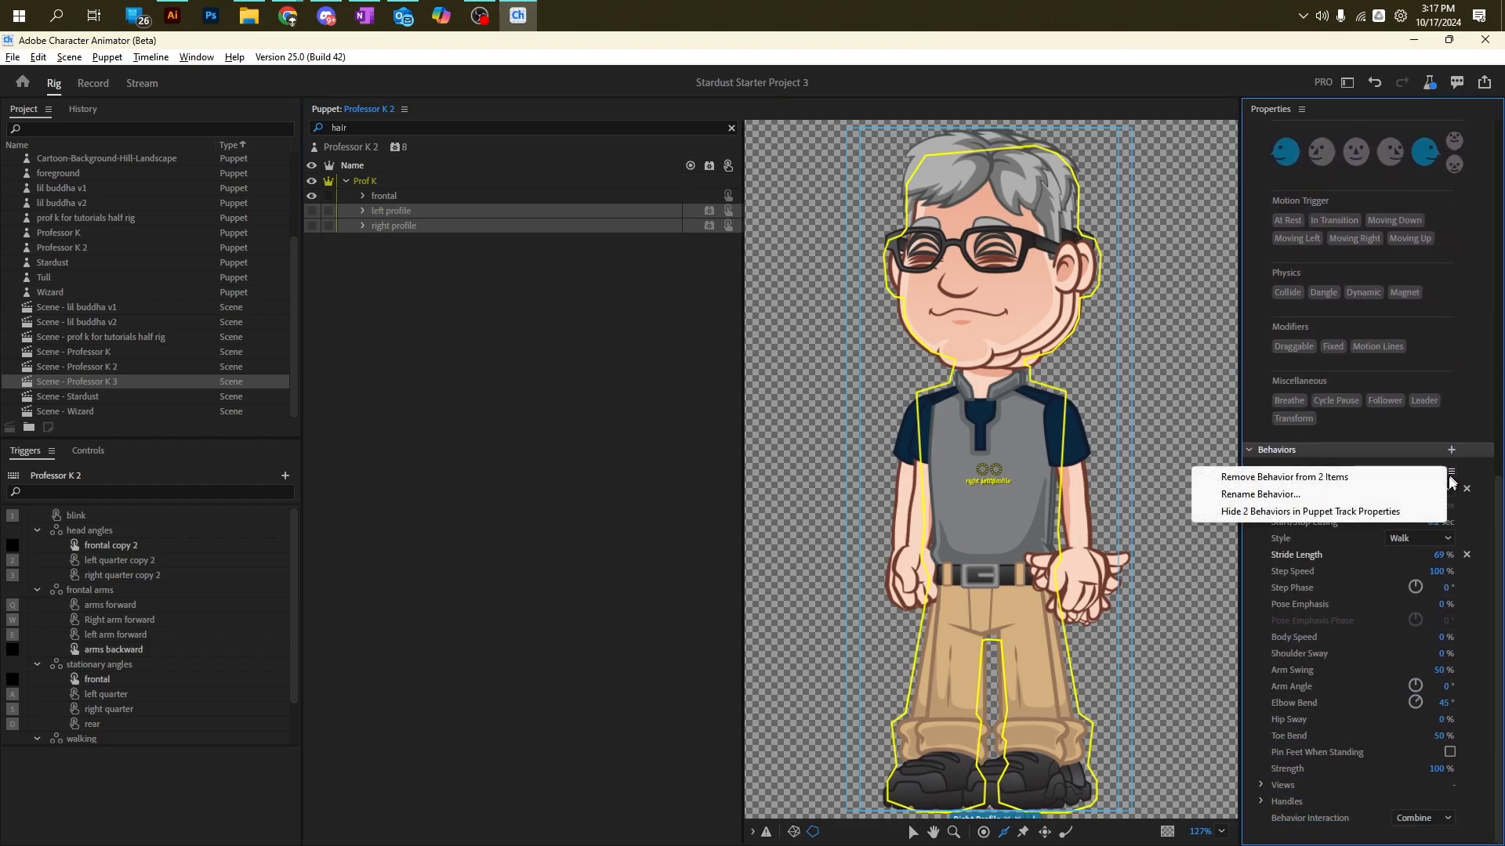
pyautogui.press('Escape')
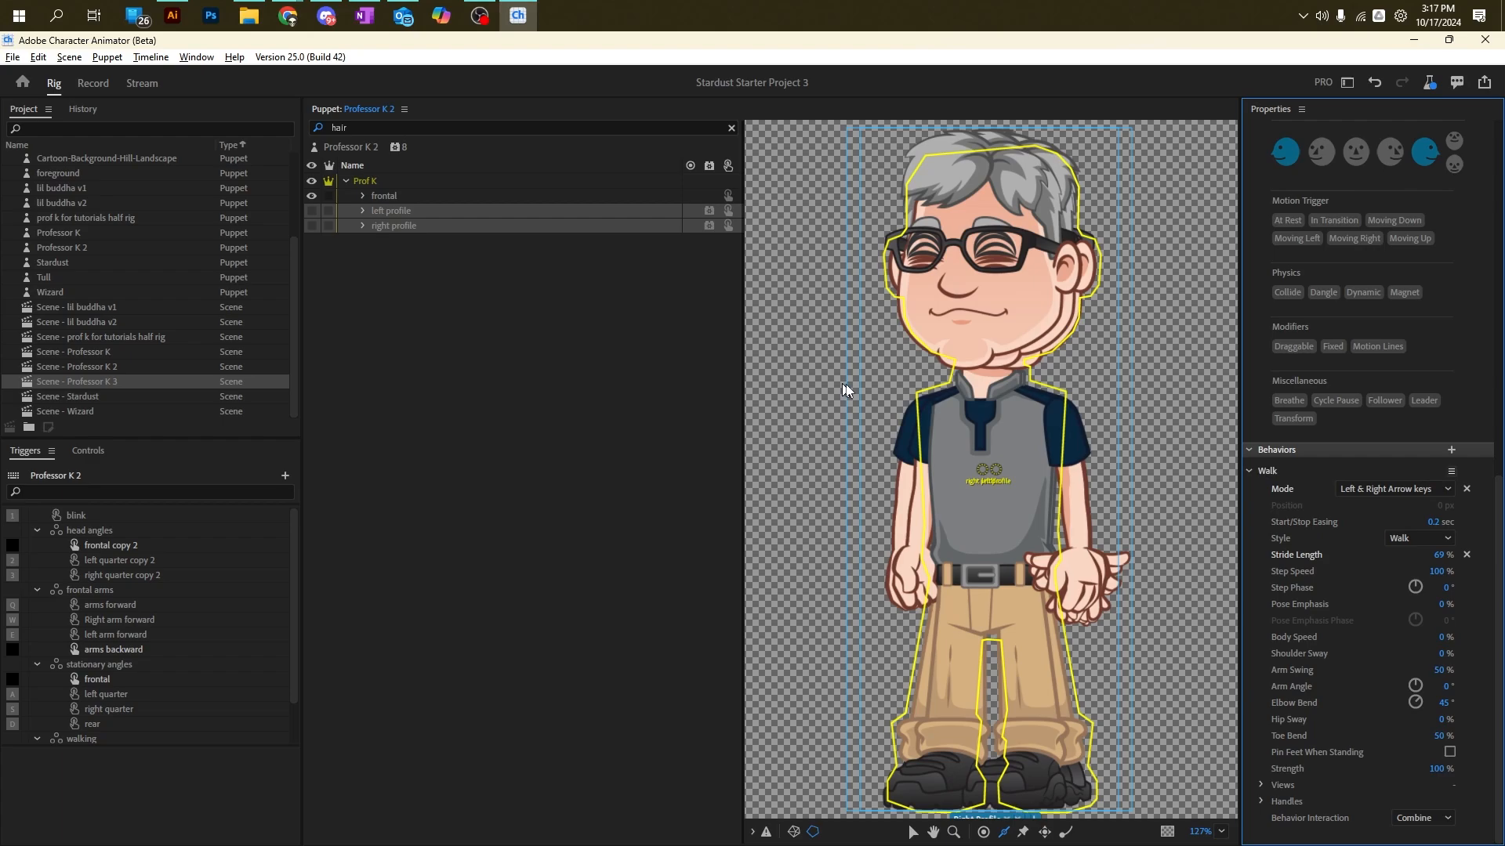
# Step: Collapse the head copy and head copy 2 groups and clear the layer filter
pyautogui.click(362, 211)
pyautogui.click(363, 197)
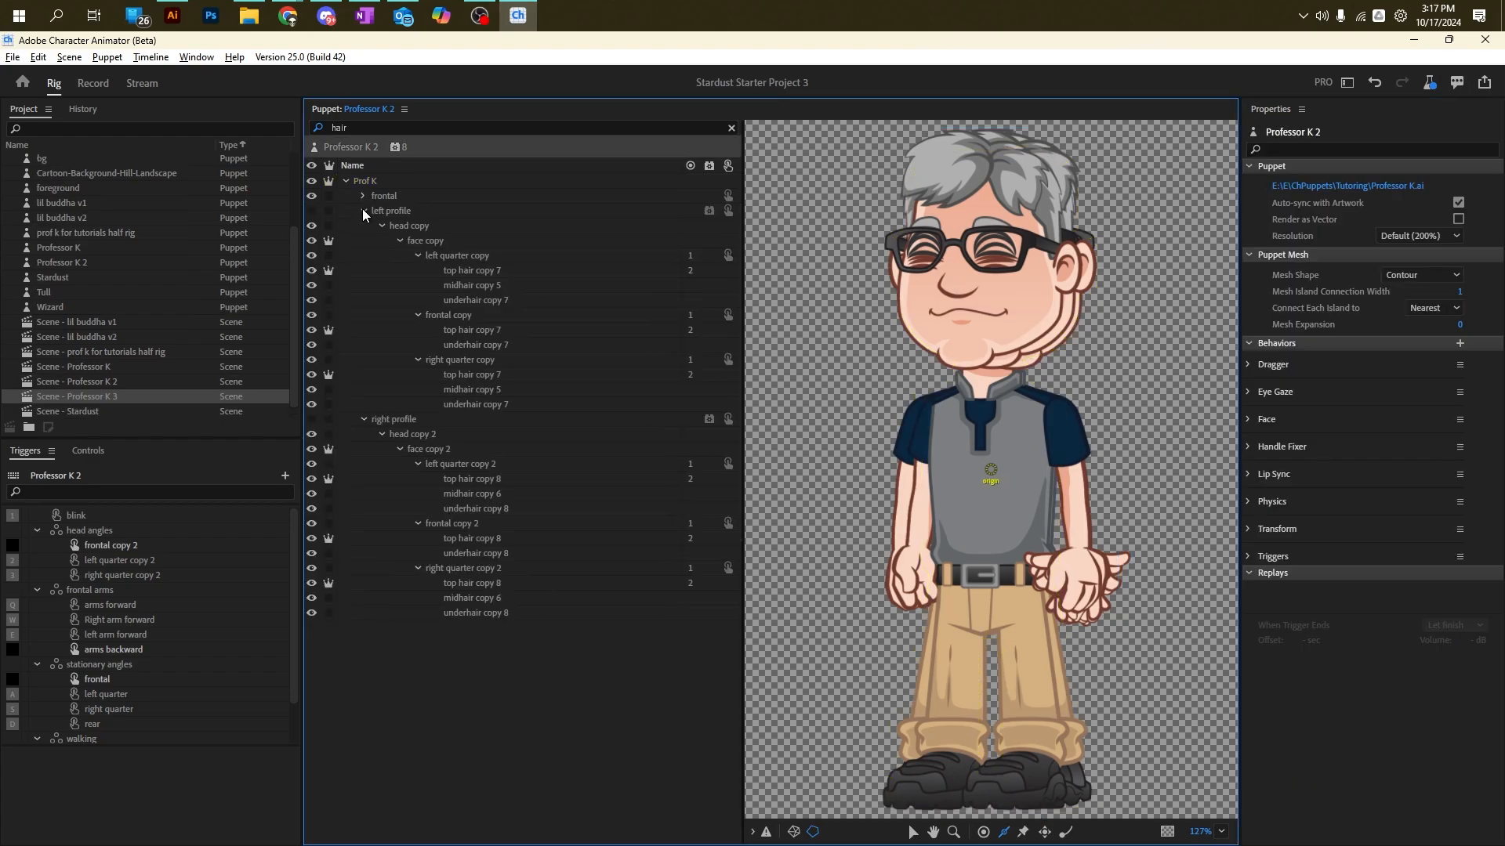
pyautogui.click(383, 226)
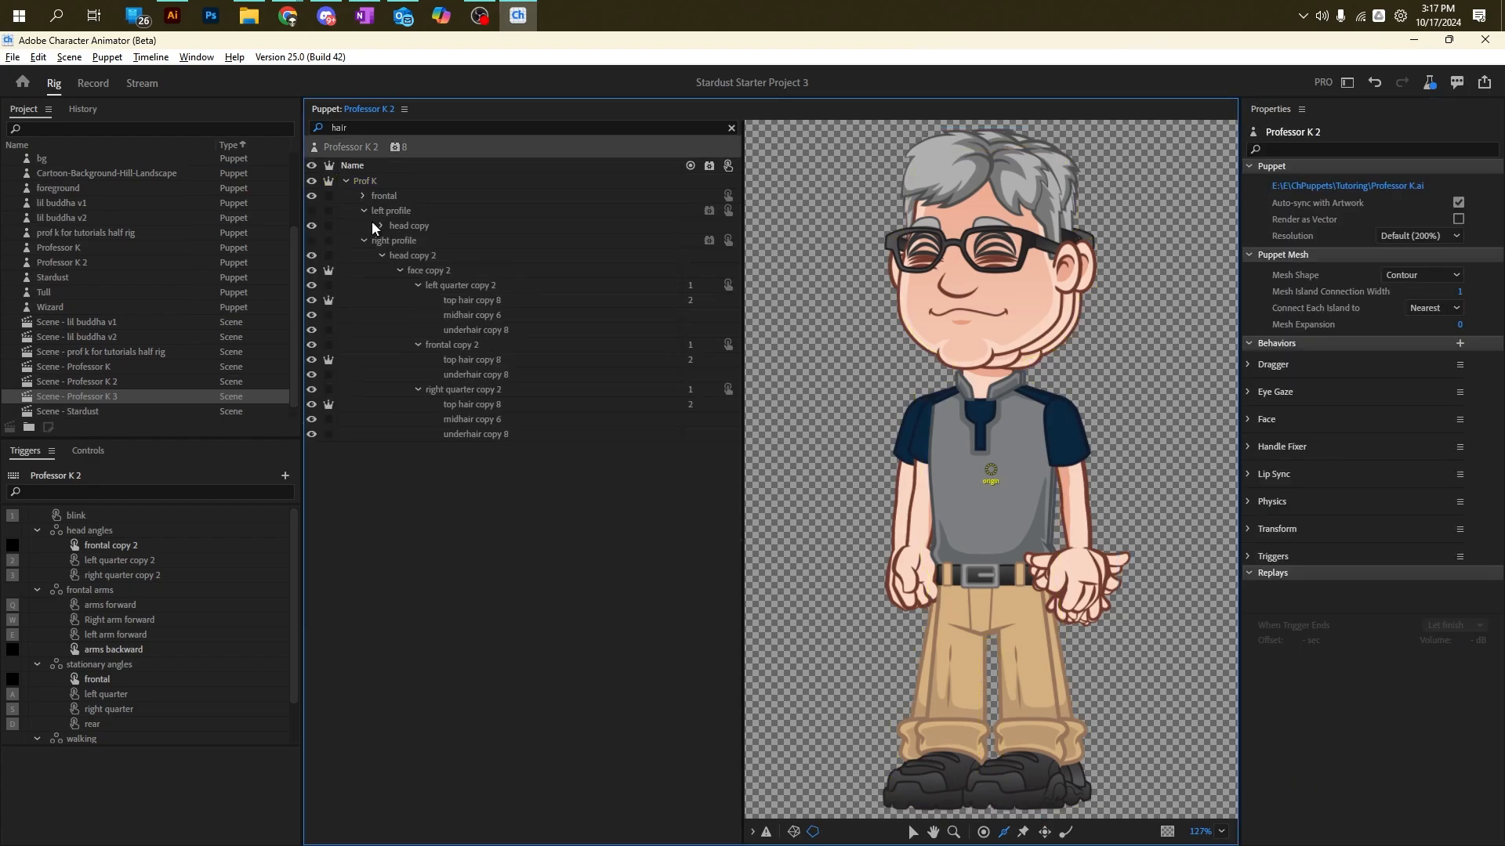
pyautogui.click(381, 256)
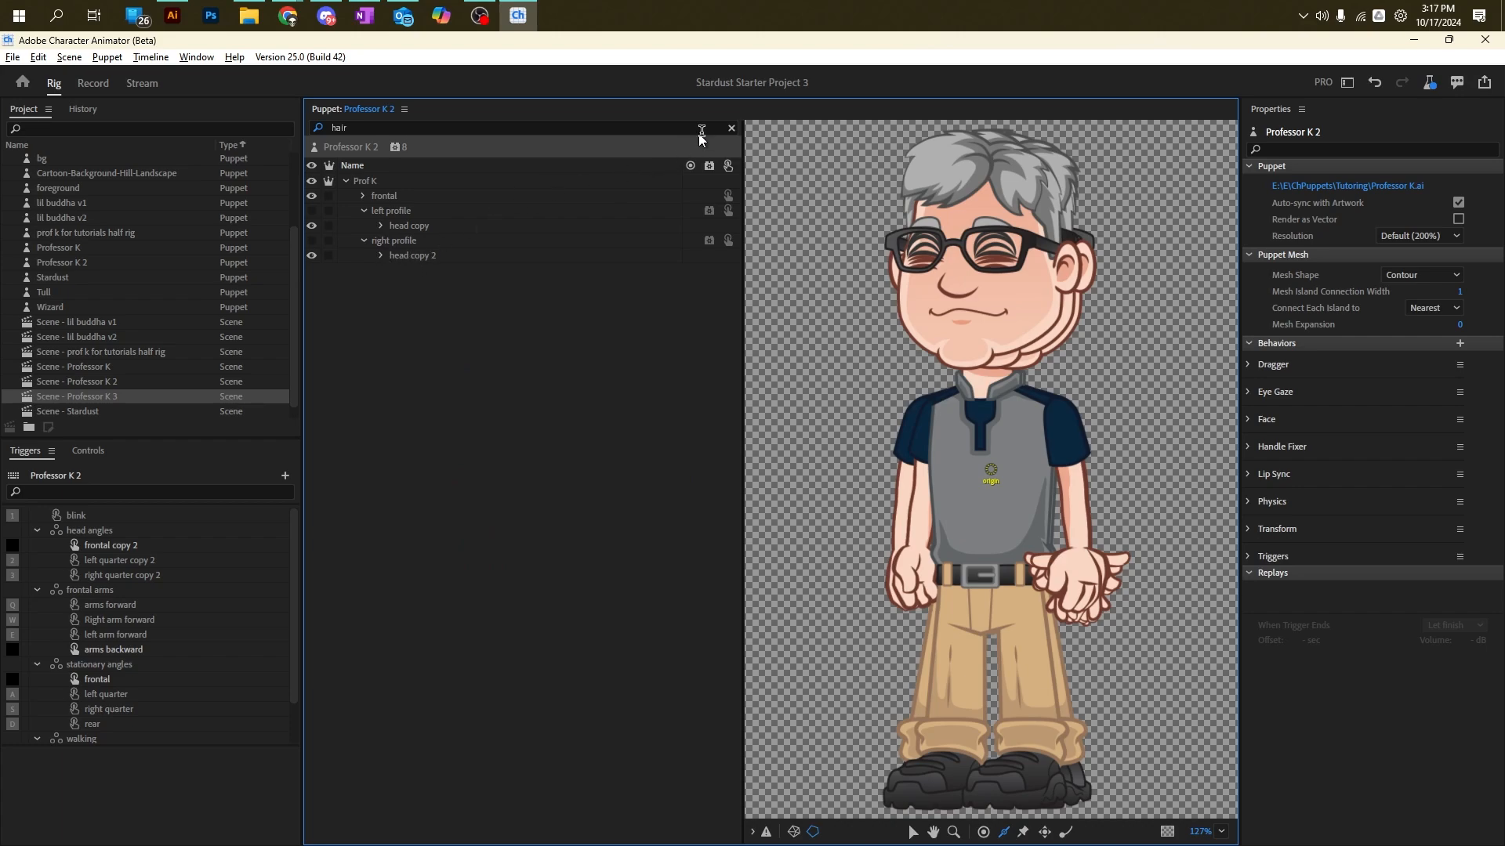
pyautogui.click(726, 126)
pyautogui.click(730, 130)
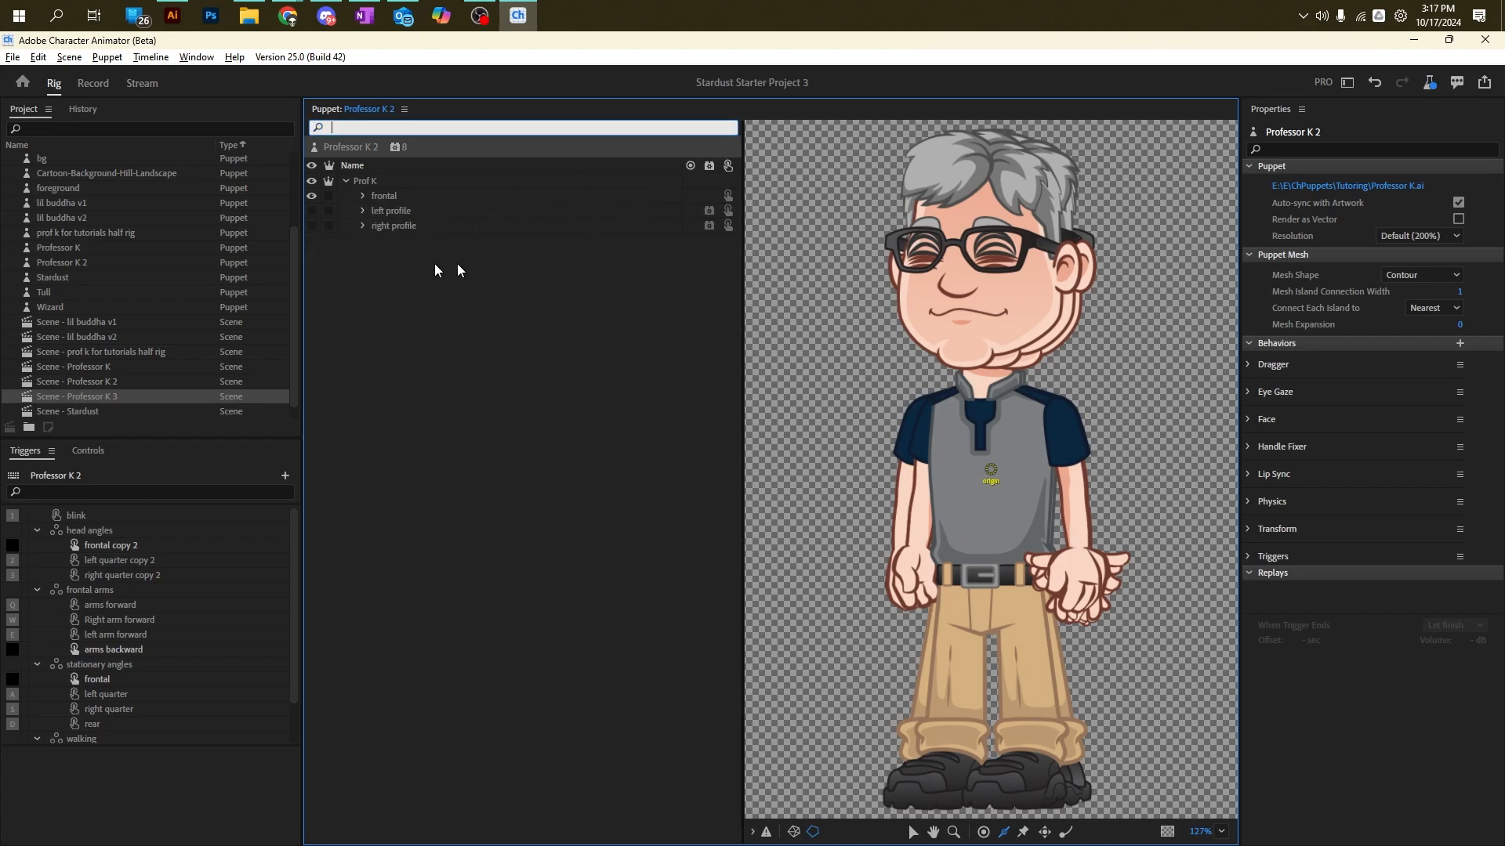
# Step: Add a Walk behavior to body copy and body copy 2, with Left & Right Arrow keys mode and 66% Stride Length
pyautogui.click(363, 212)
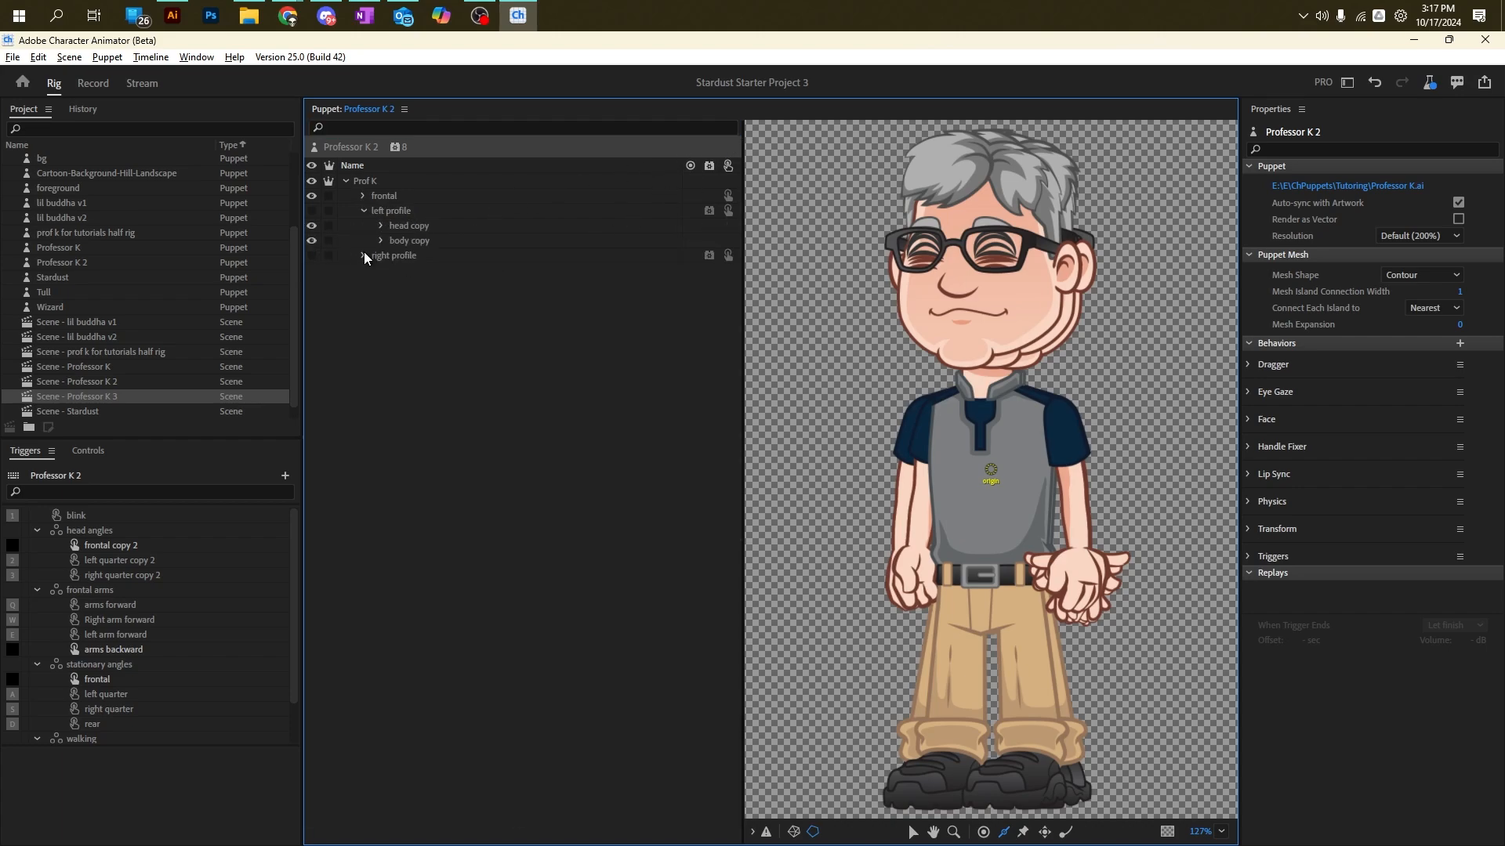
pyautogui.click(363, 256)
pyautogui.click(425, 240)
pyautogui.keyDown('ctrl'); pyautogui.click(412, 284); pyautogui.keyUp('ctrl')
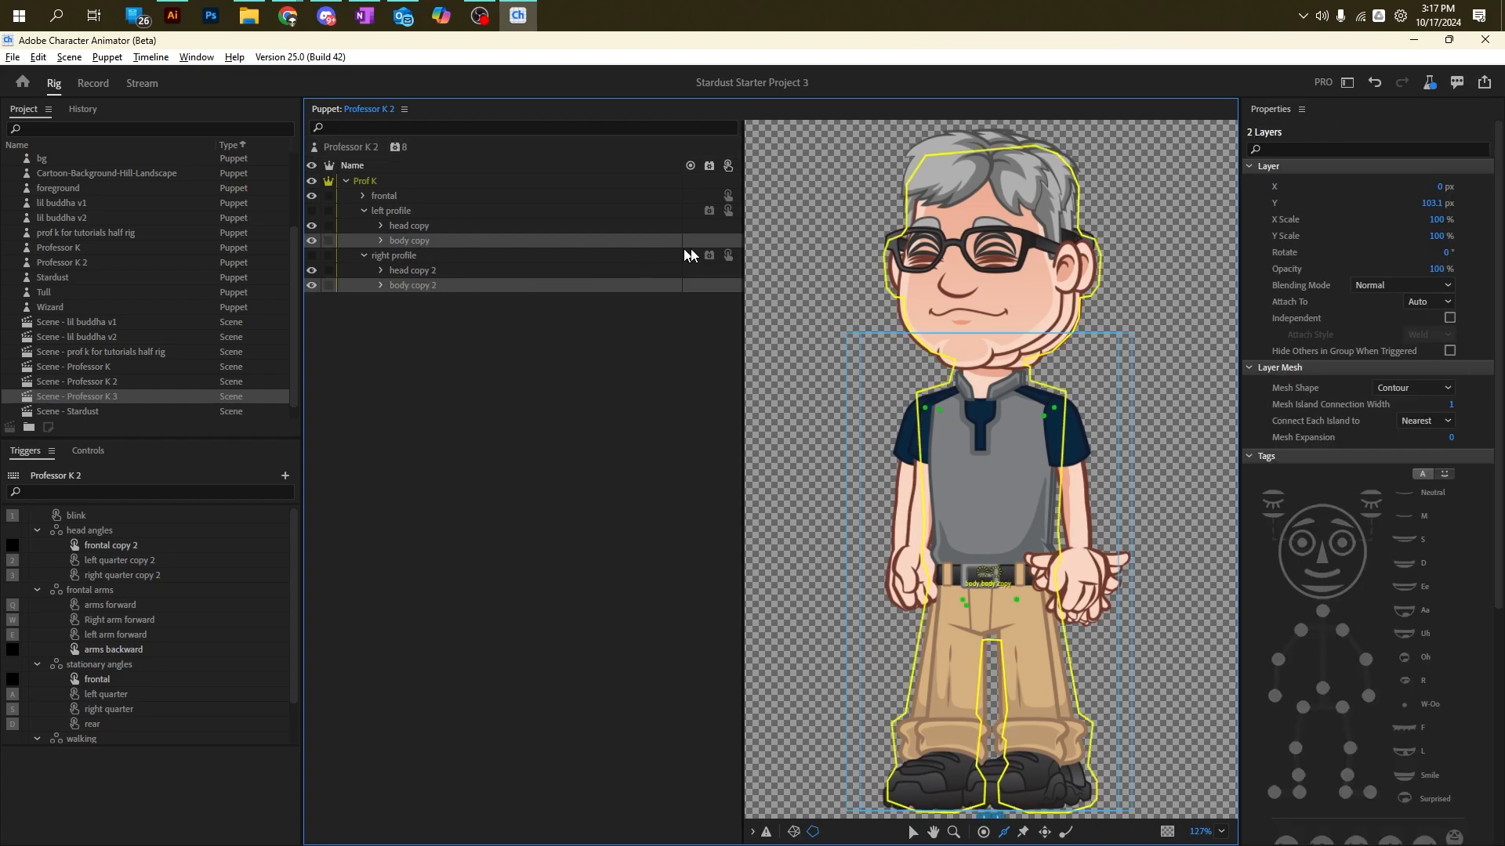
pyautogui.click(709, 241)
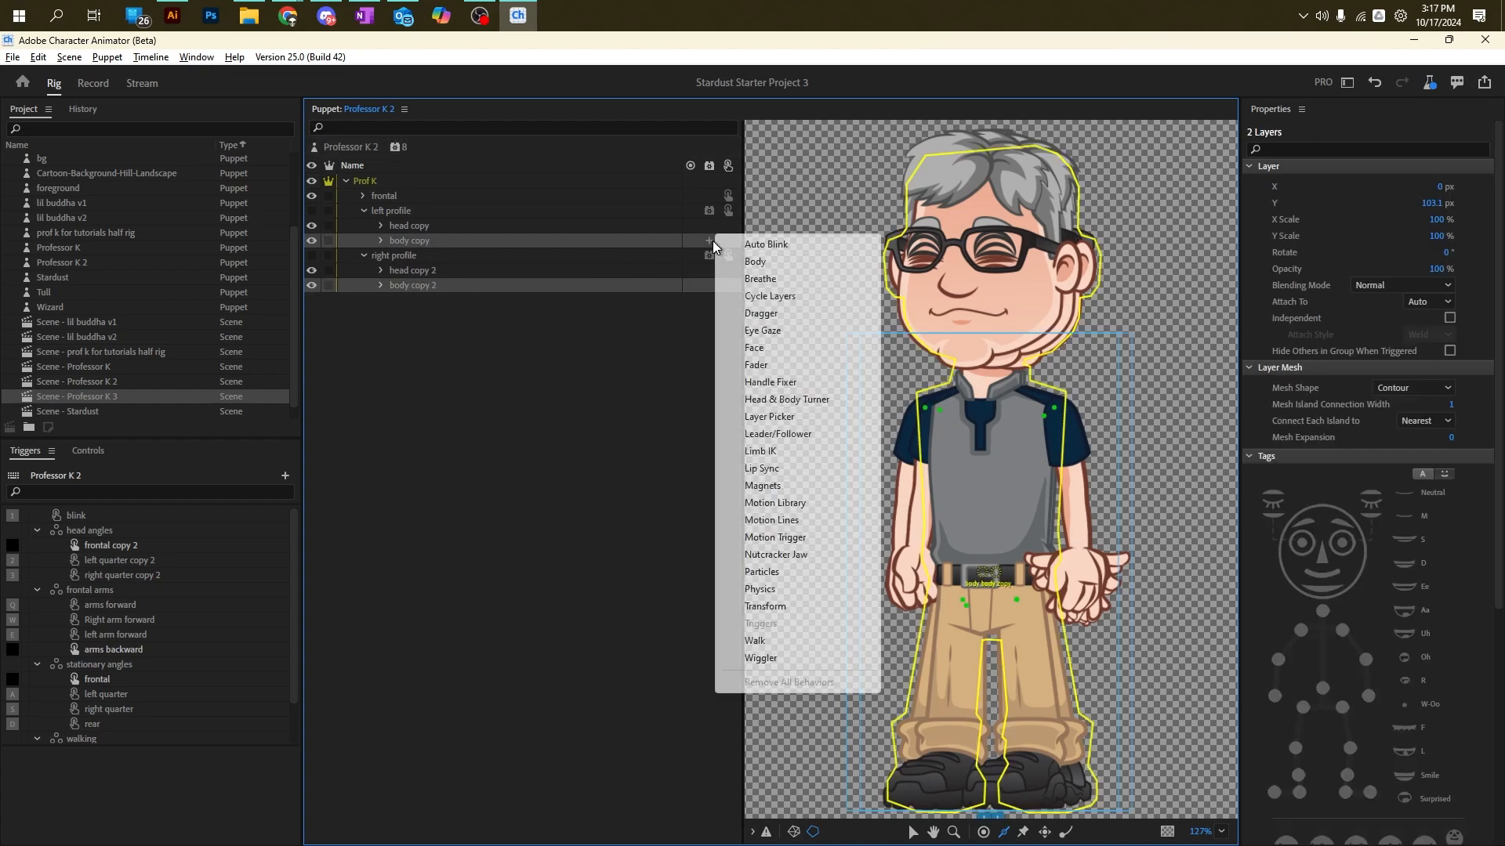
pyautogui.click(769, 637)
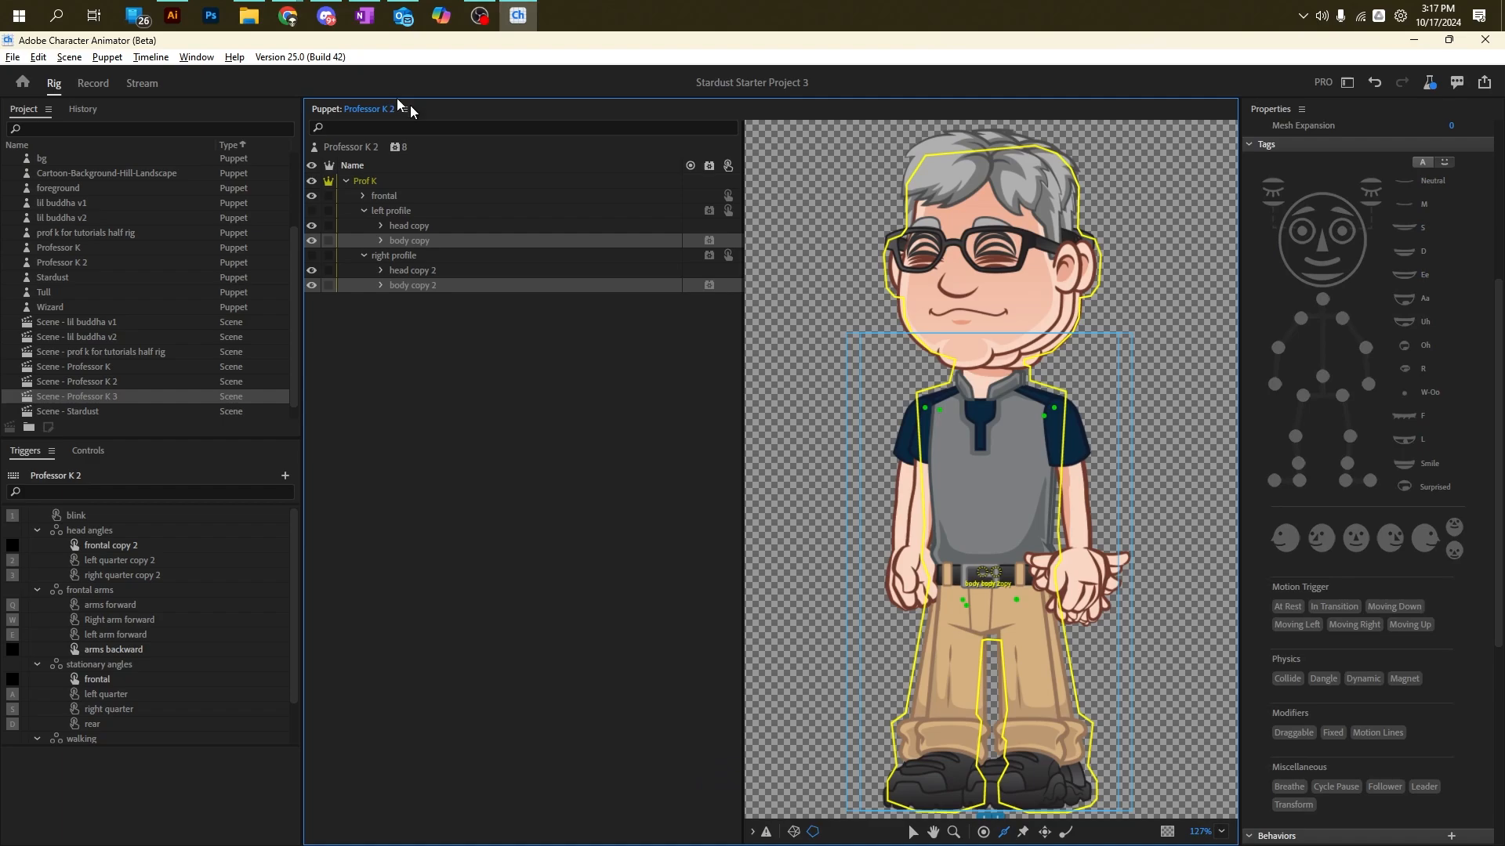
pyautogui.moveTo(1493, 552); pyautogui.dragTo(1493, 762)
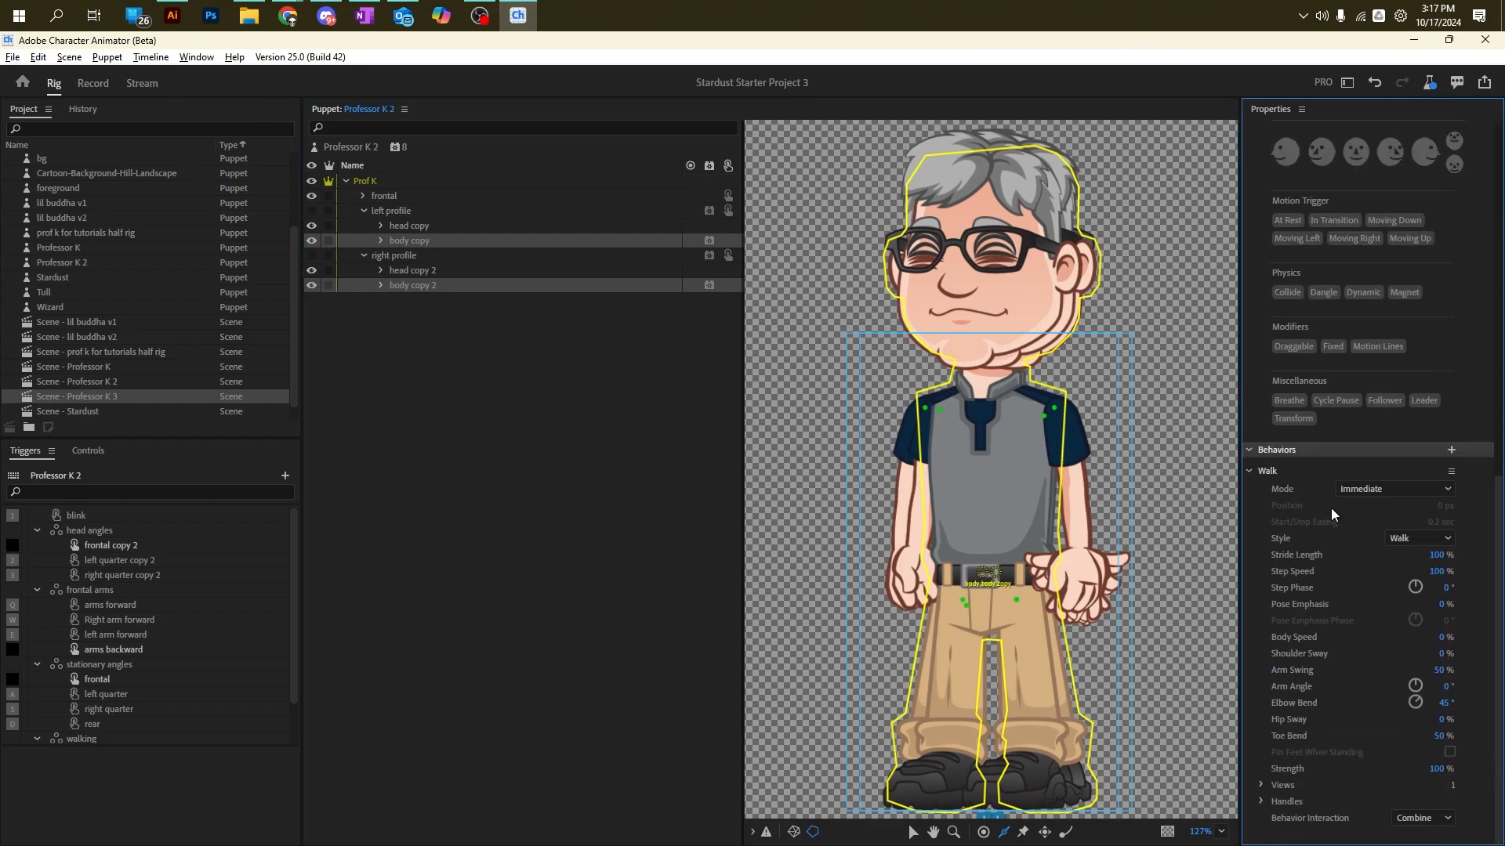
pyautogui.click(1385, 528)
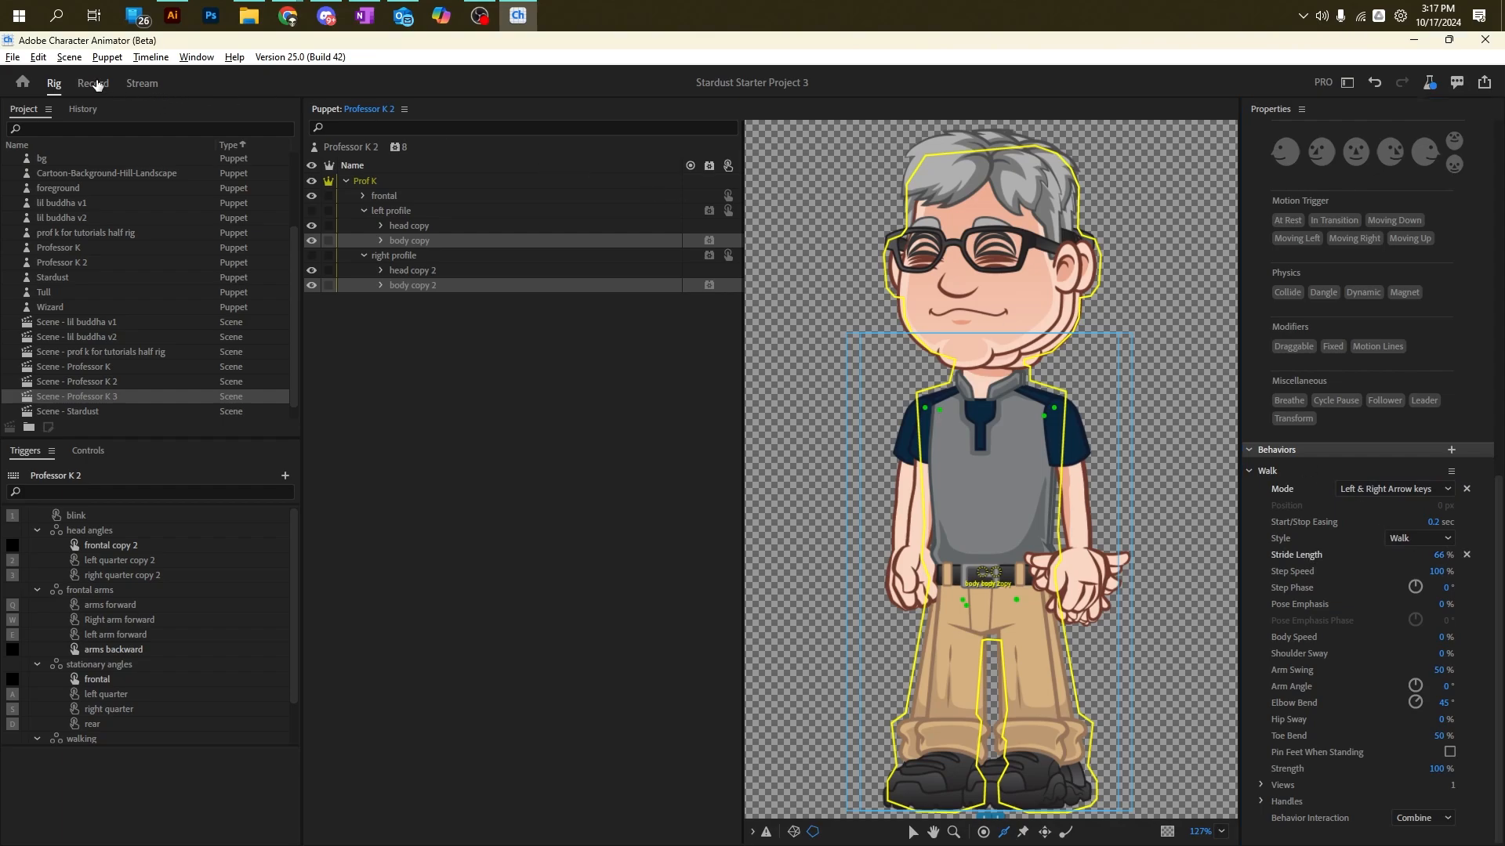
# Step: Switch to the Record workspace and examine the left profile's left walking ik settings
pyautogui.click(94, 83)
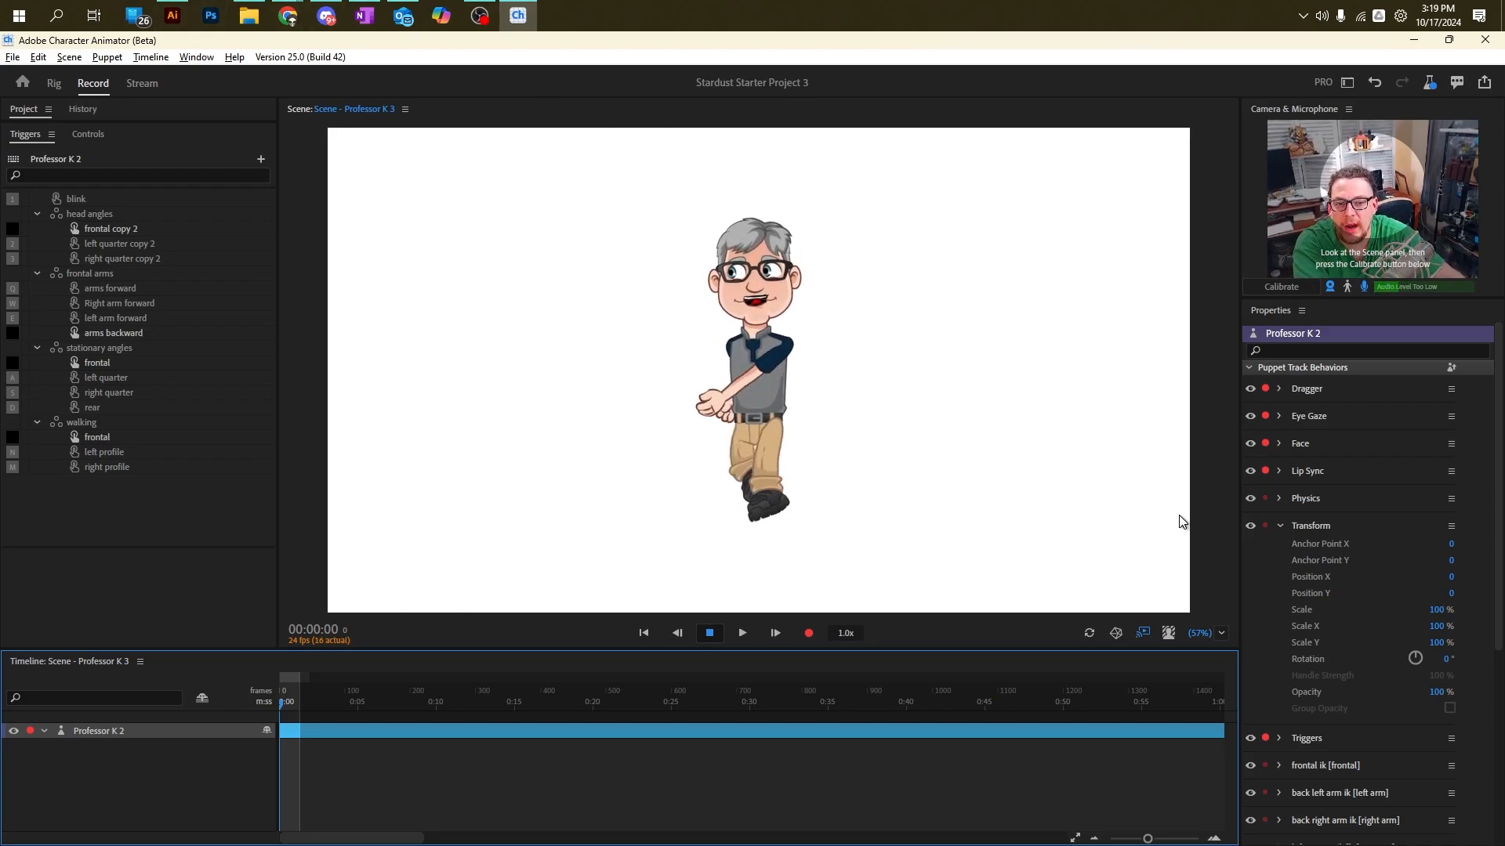
pyautogui.moveTo(1497, 527); pyautogui.dragTo(1496, 713)
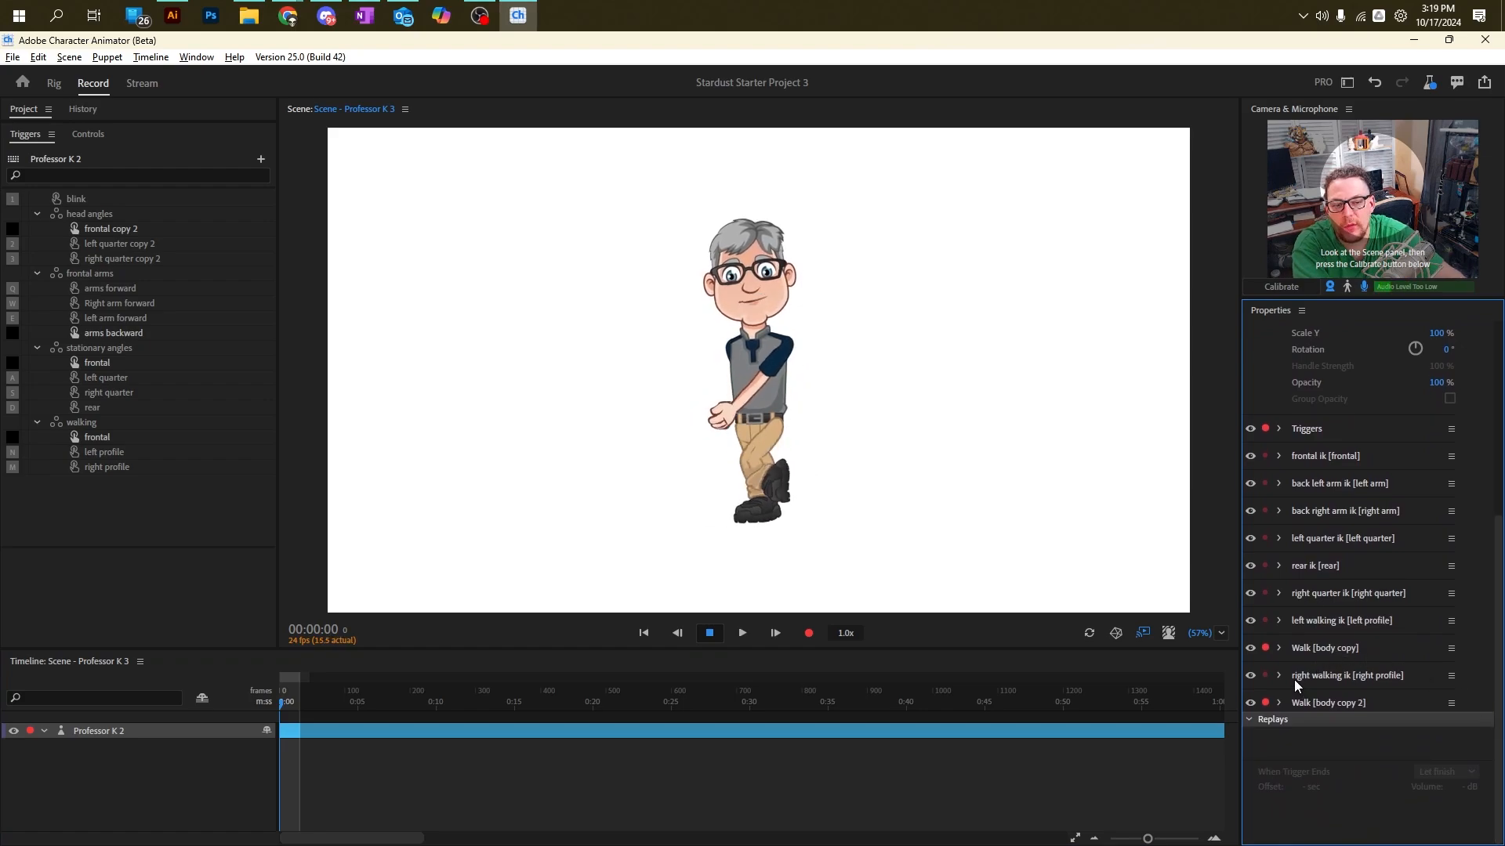
pyautogui.click(1280, 621)
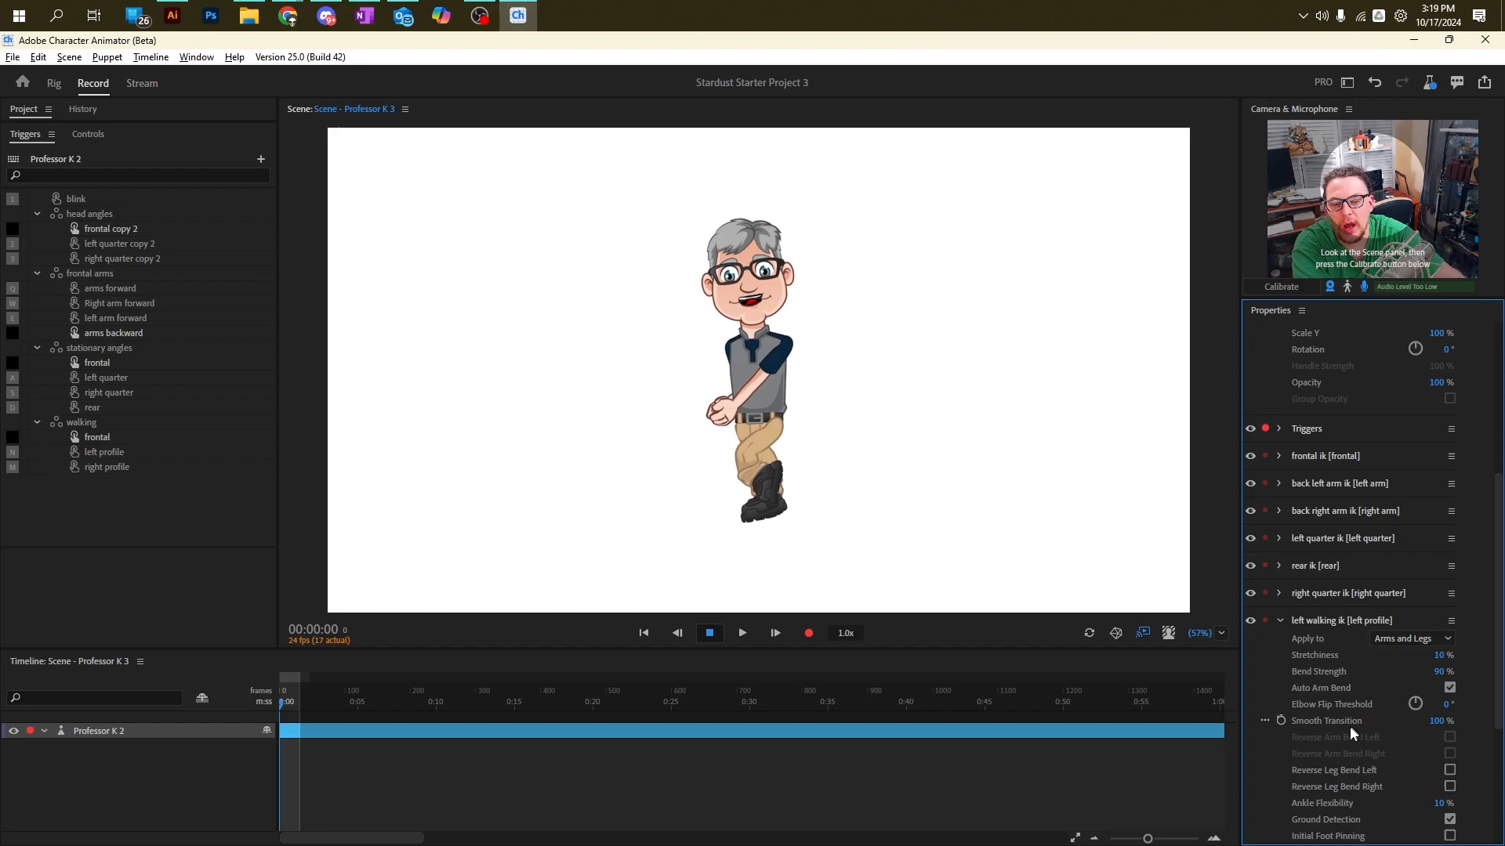
pyautogui.scroll(-3, 1350, 727)
pyautogui.scroll(-1, 1356, 715)
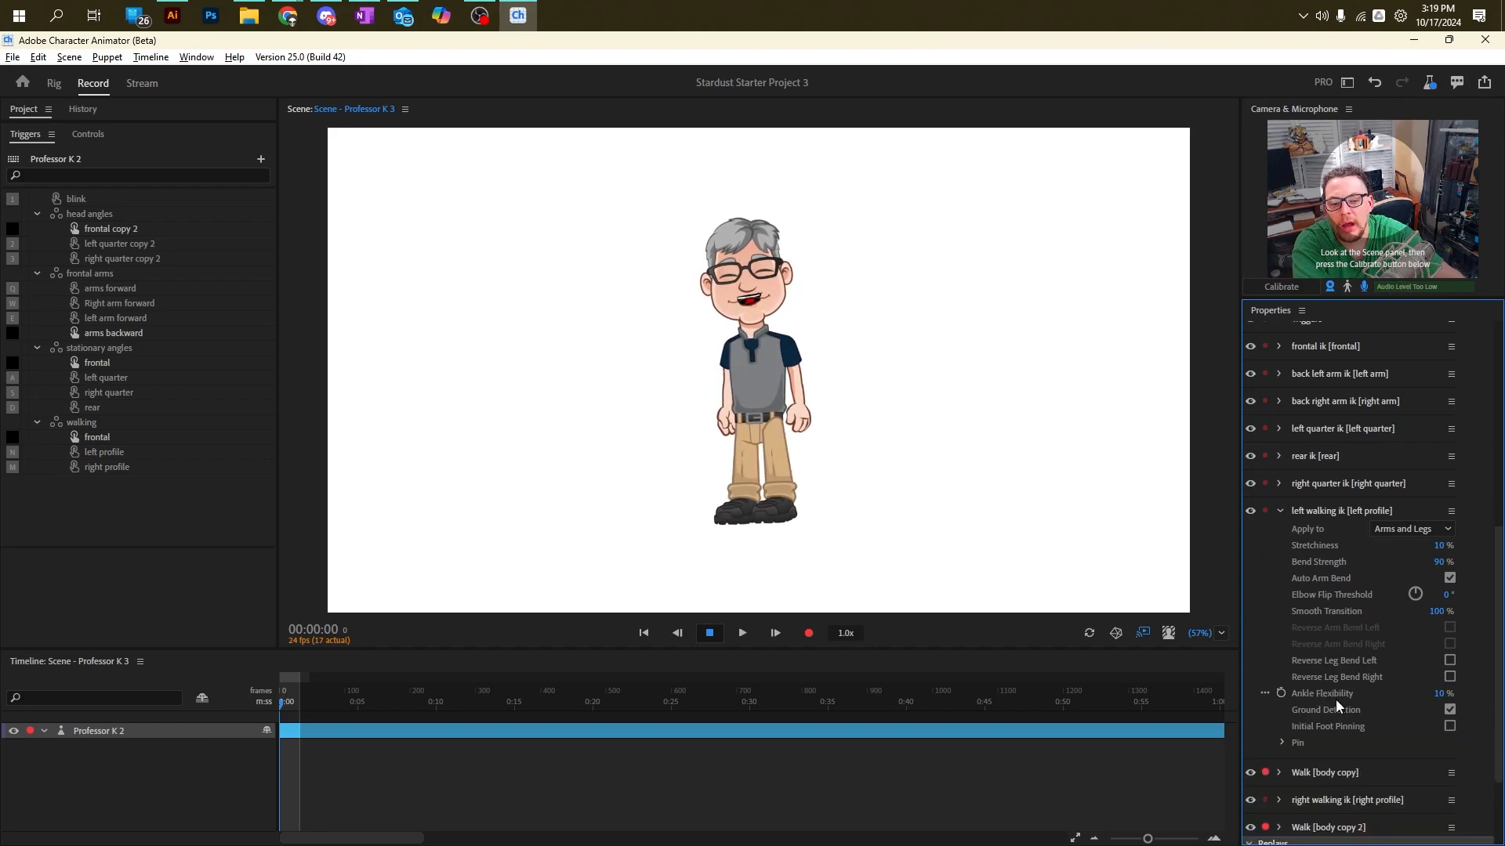
pyautogui.scroll(-2, 1324, 716)
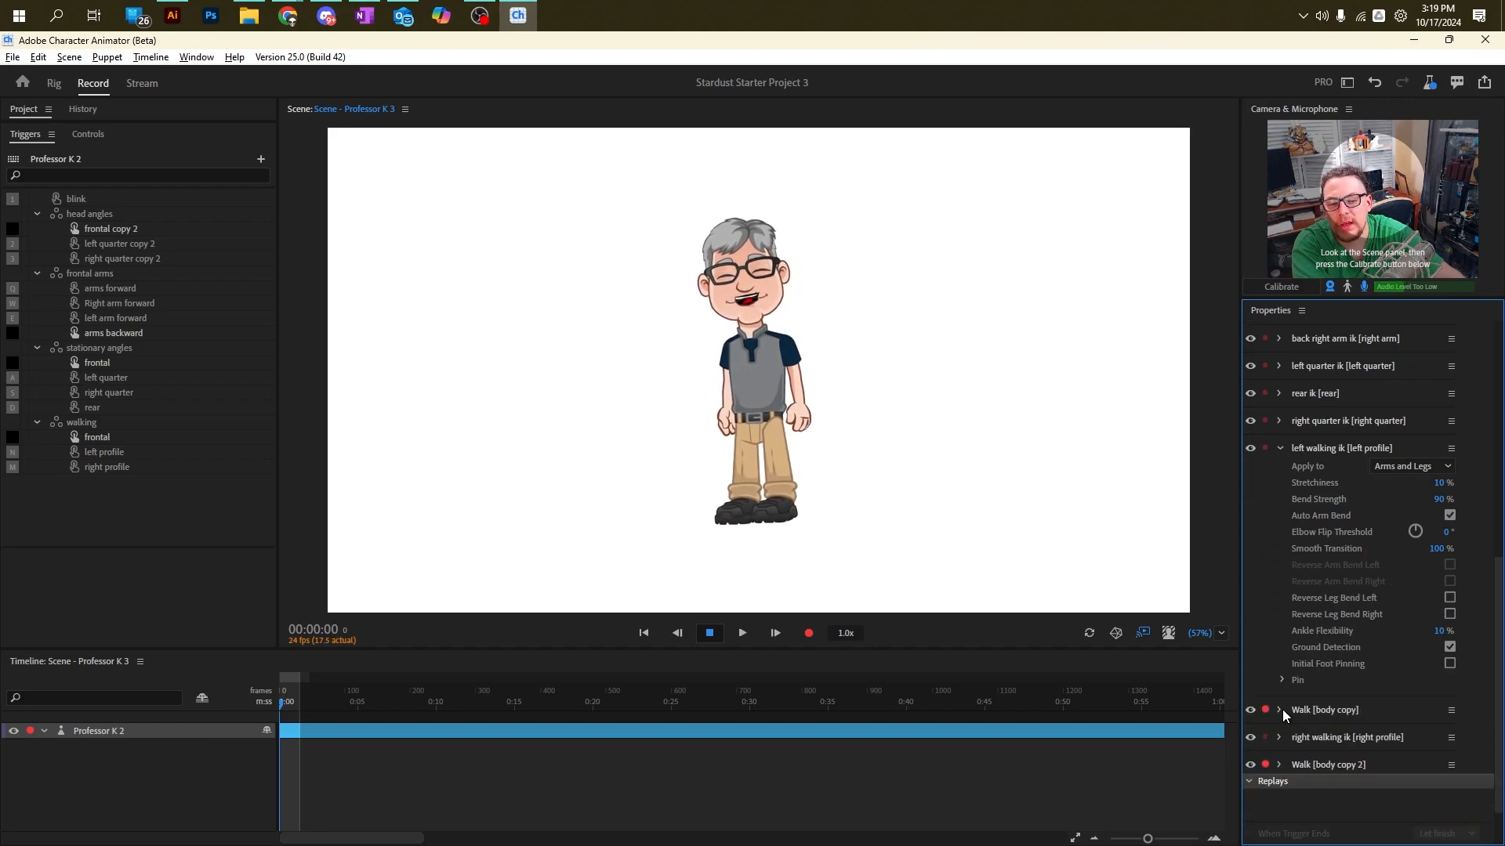
# Step: Test walking left and set the body copy Walk behavior's Arm Angle to -19° and Elbow Bend to 70°
pyautogui.click(1280, 710)
pyautogui.scroll(-6, 1324, 707)
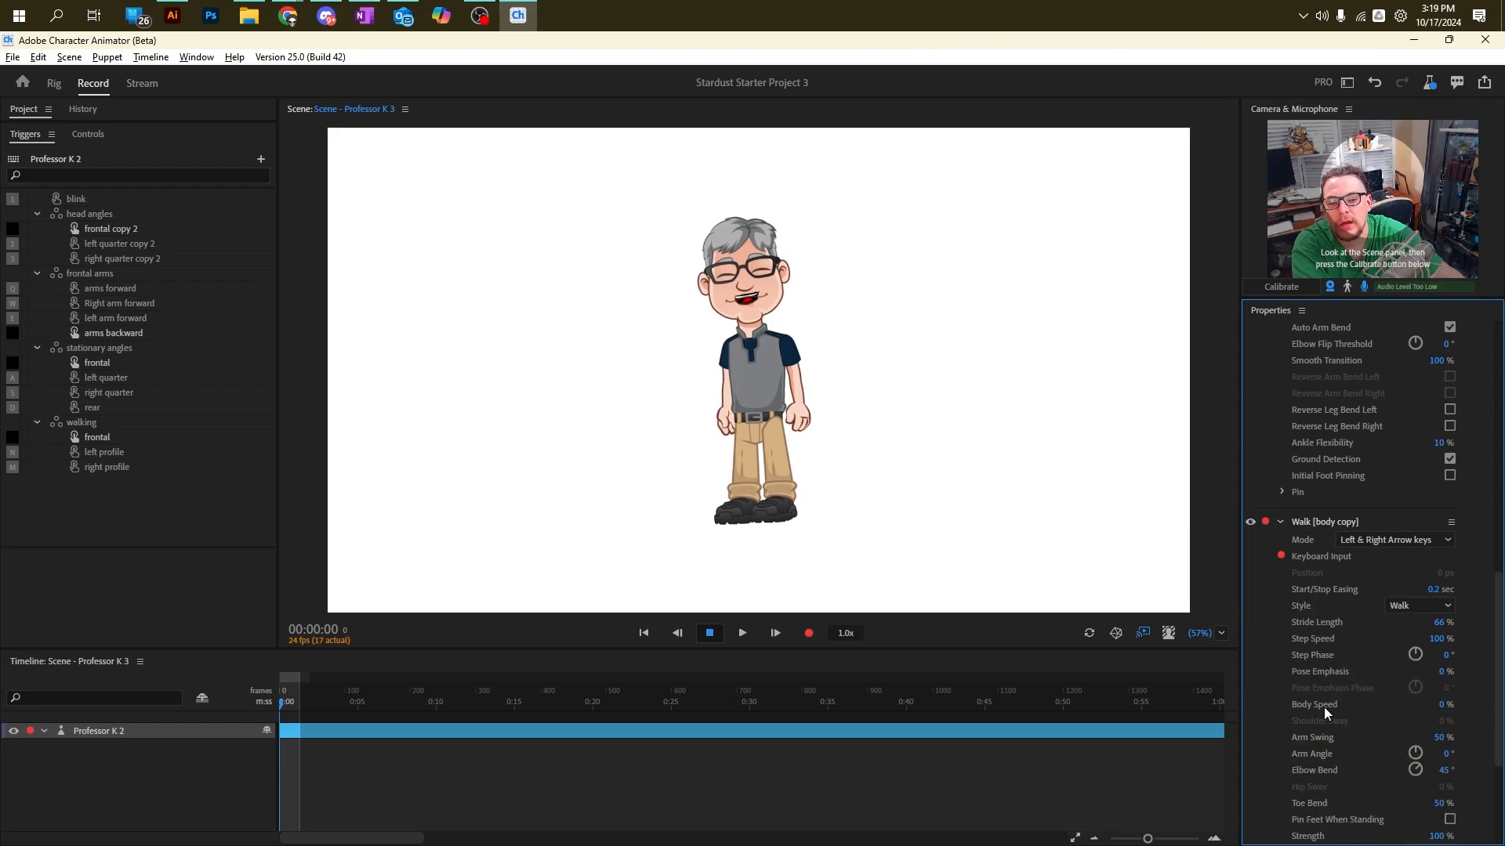
pyautogui.press('Left')
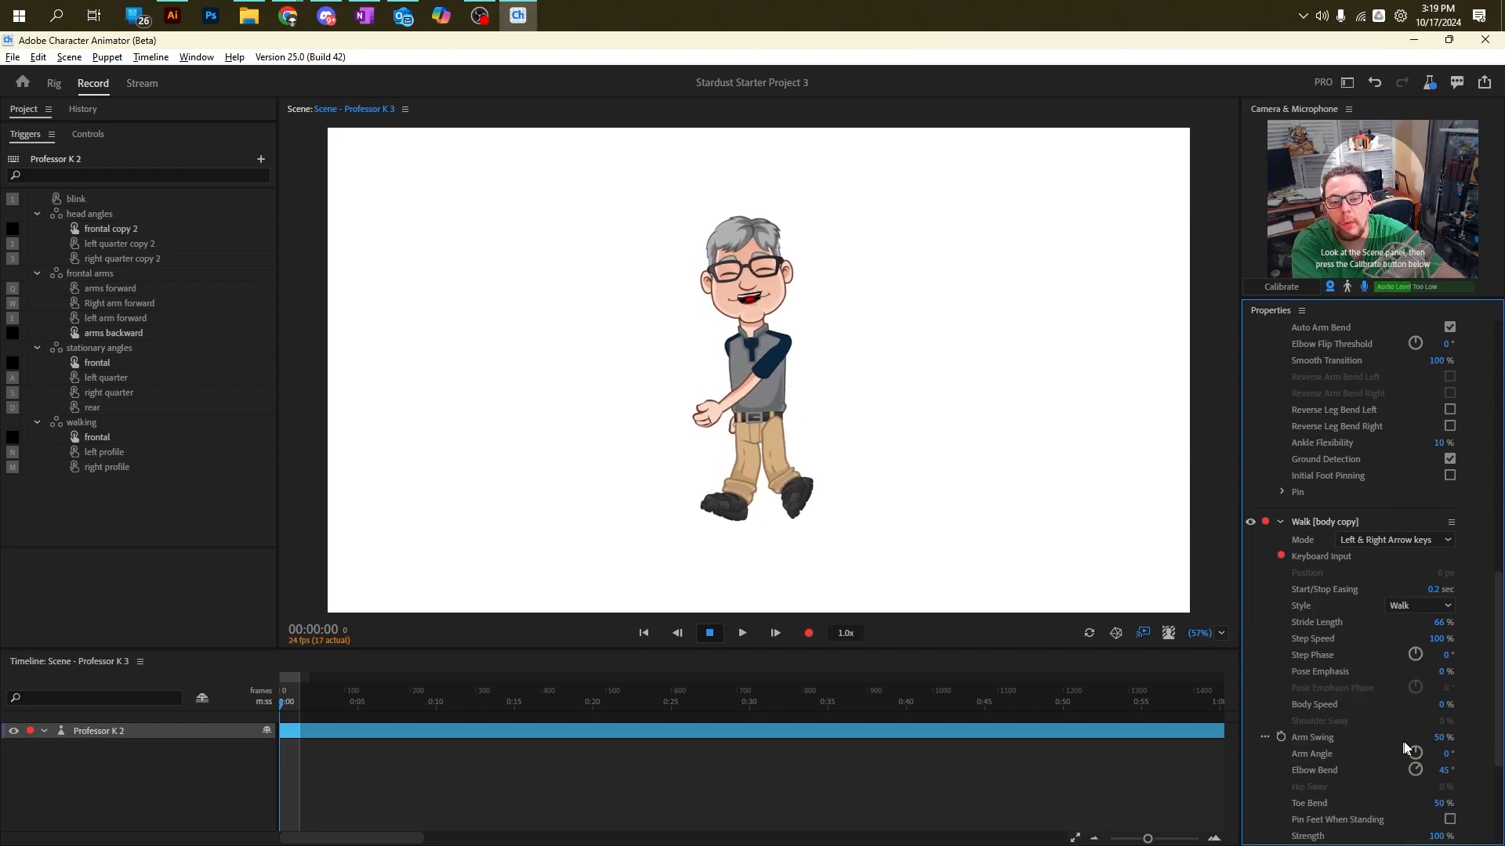
pyautogui.moveTo(1417, 754); pyautogui.dragTo(1442, 774)
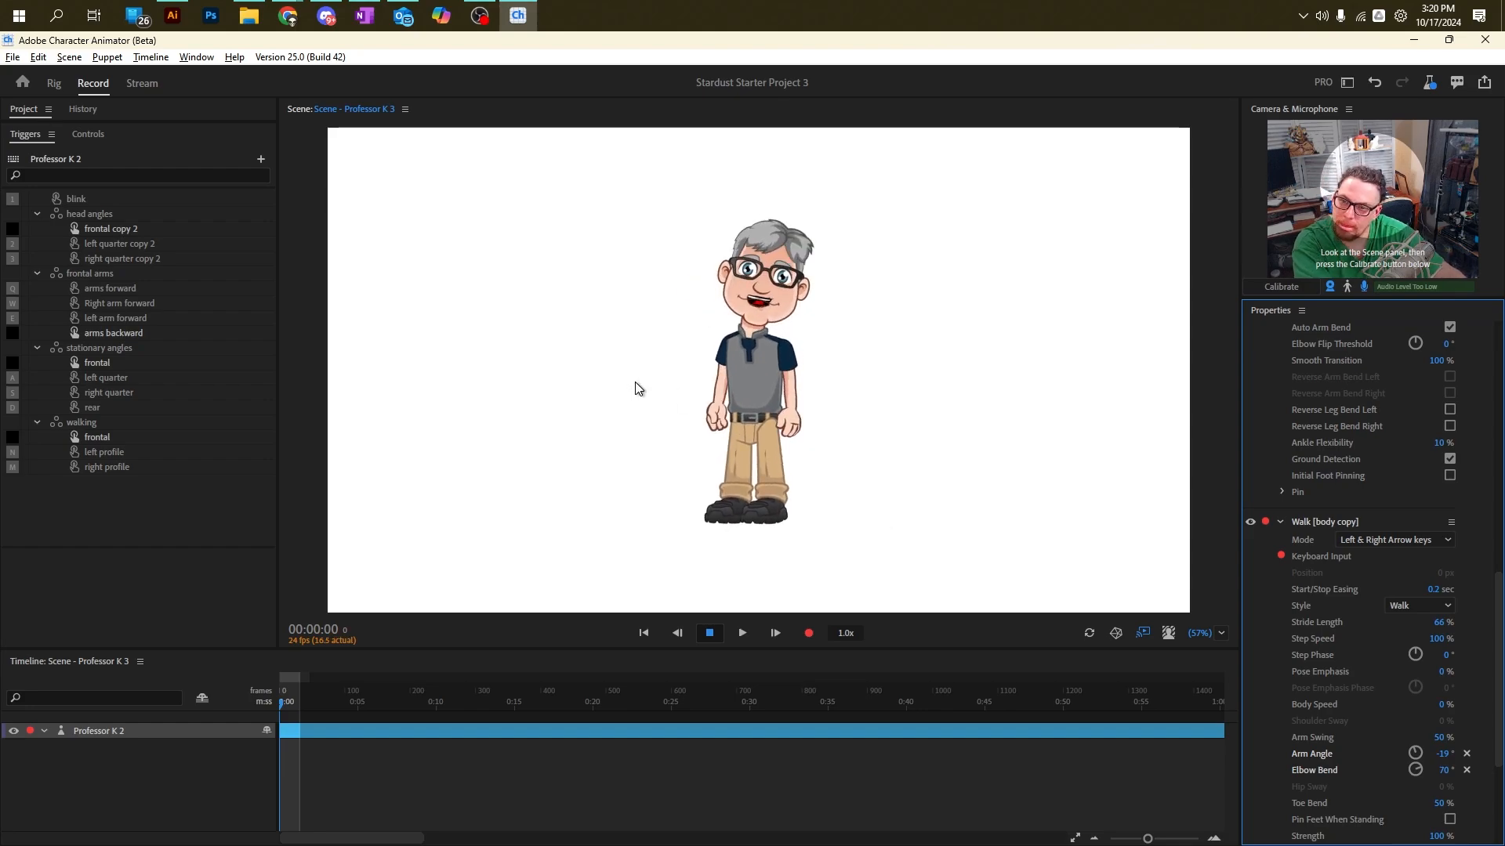
# Step: Return to the Rig workspace and move the Professor K 2 puppet's origin handle down between the feet
pyautogui.click(53, 83)
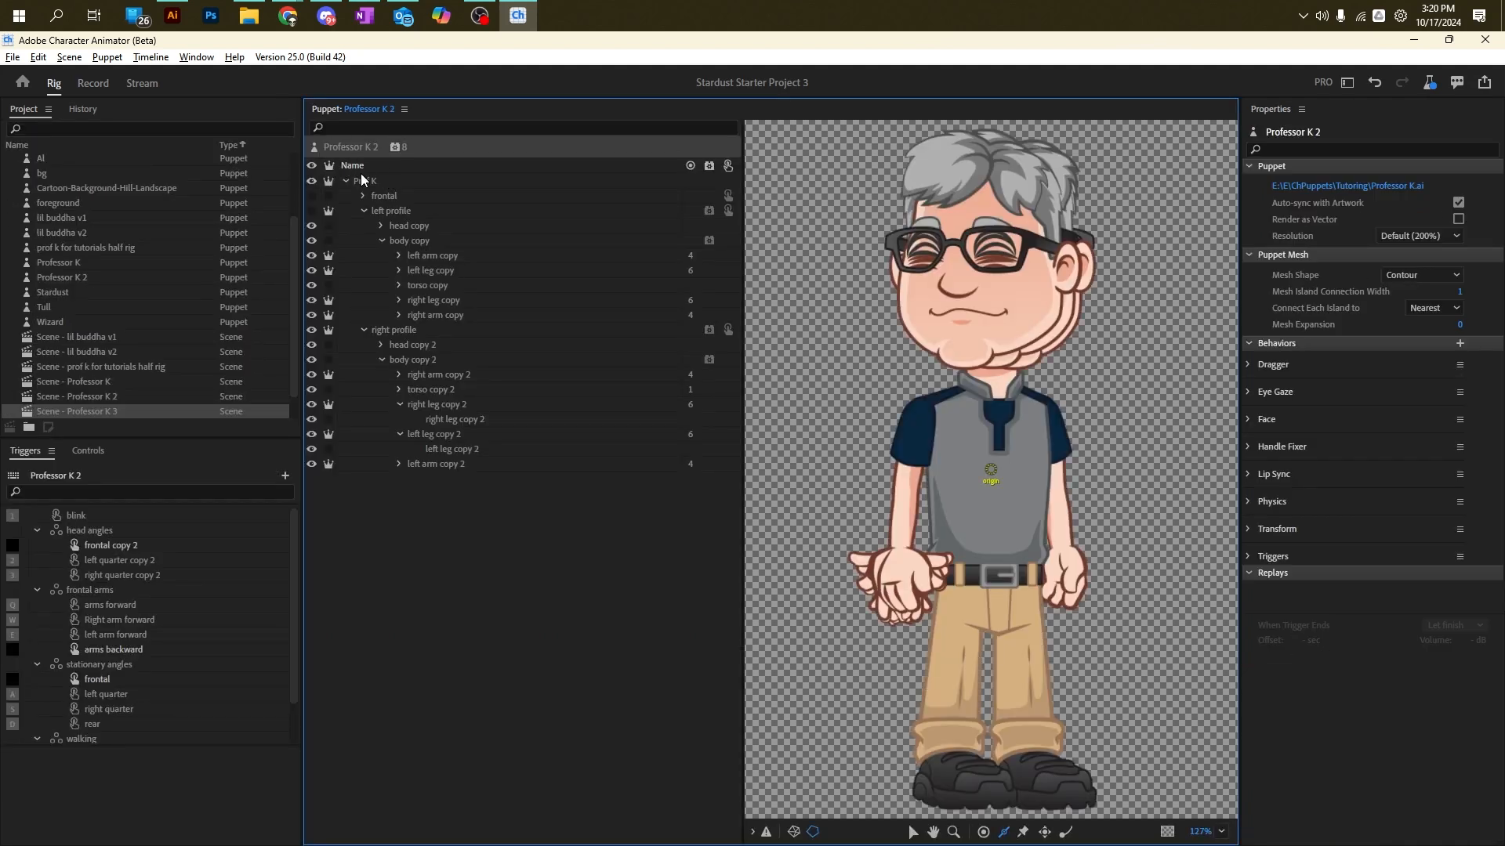
pyautogui.click(361, 180)
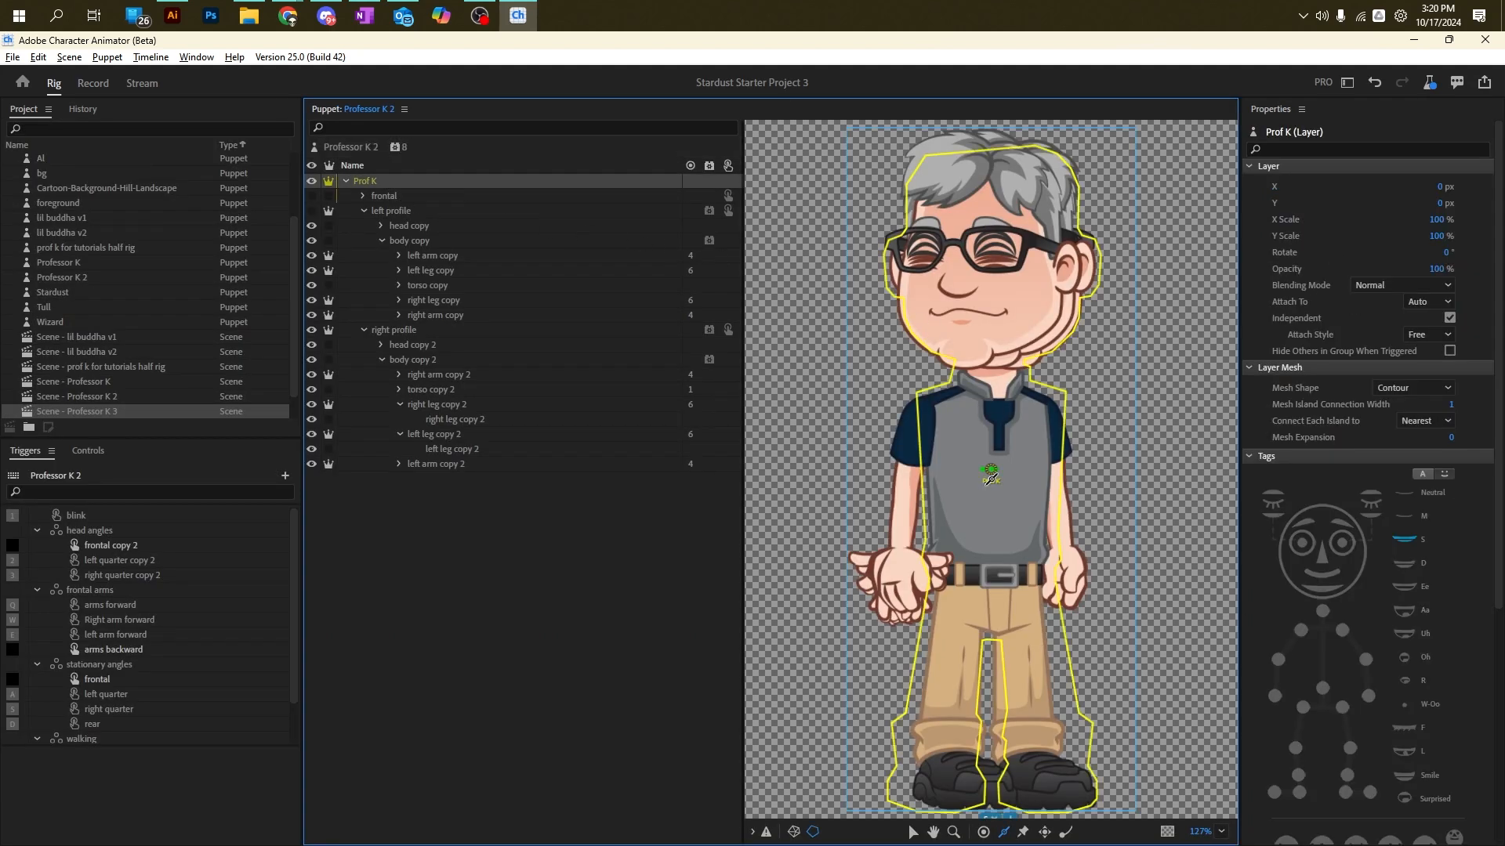
pyautogui.moveTo(990, 469); pyautogui.dragTo(992, 778)
pyautogui.click(351, 146)
pyautogui.moveTo(991, 477); pyautogui.dragTo(987, 584)
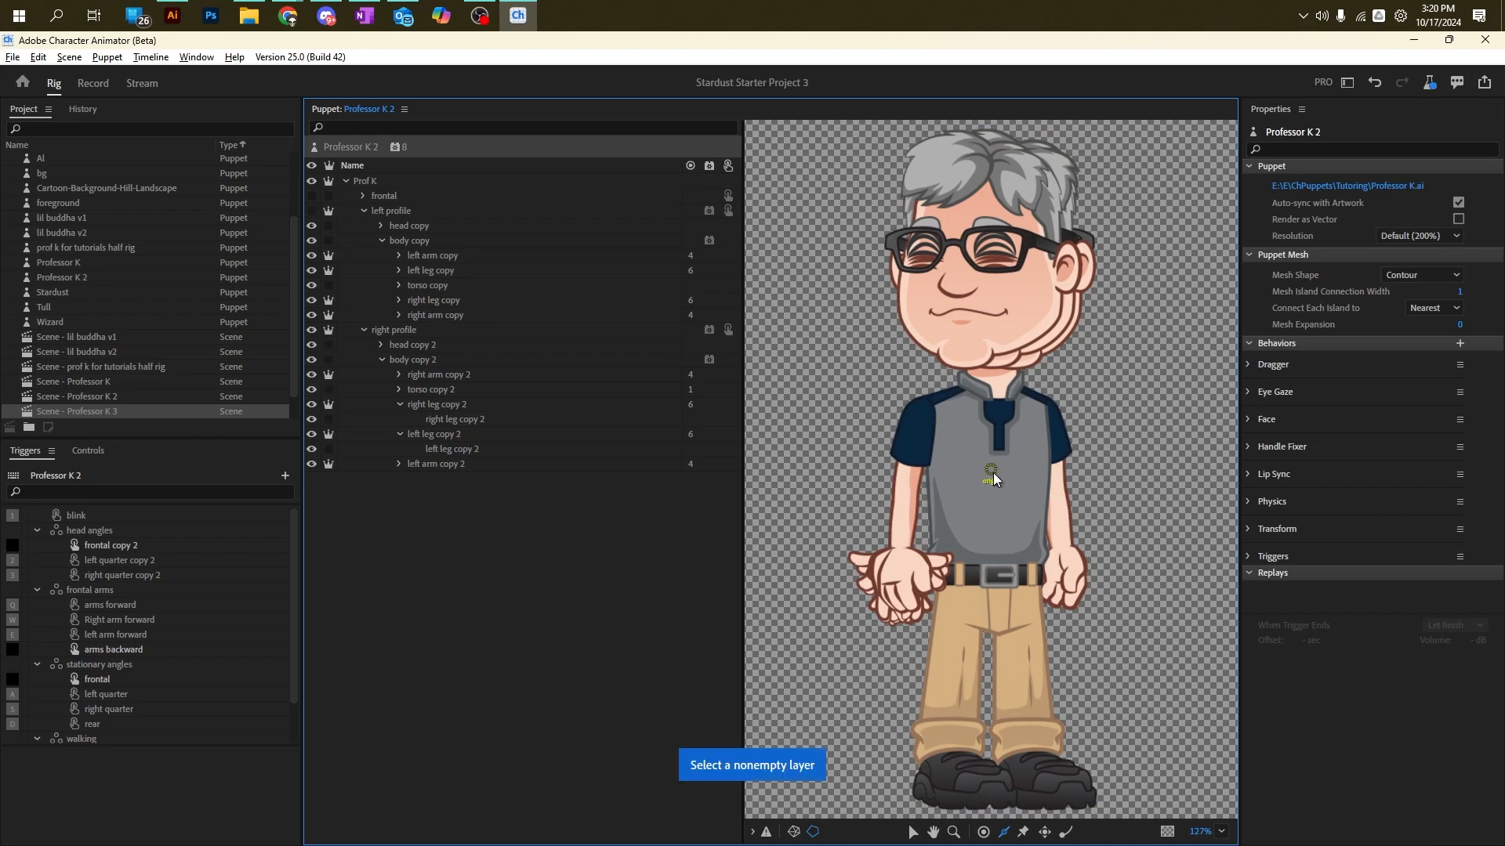
pyautogui.click(913, 832)
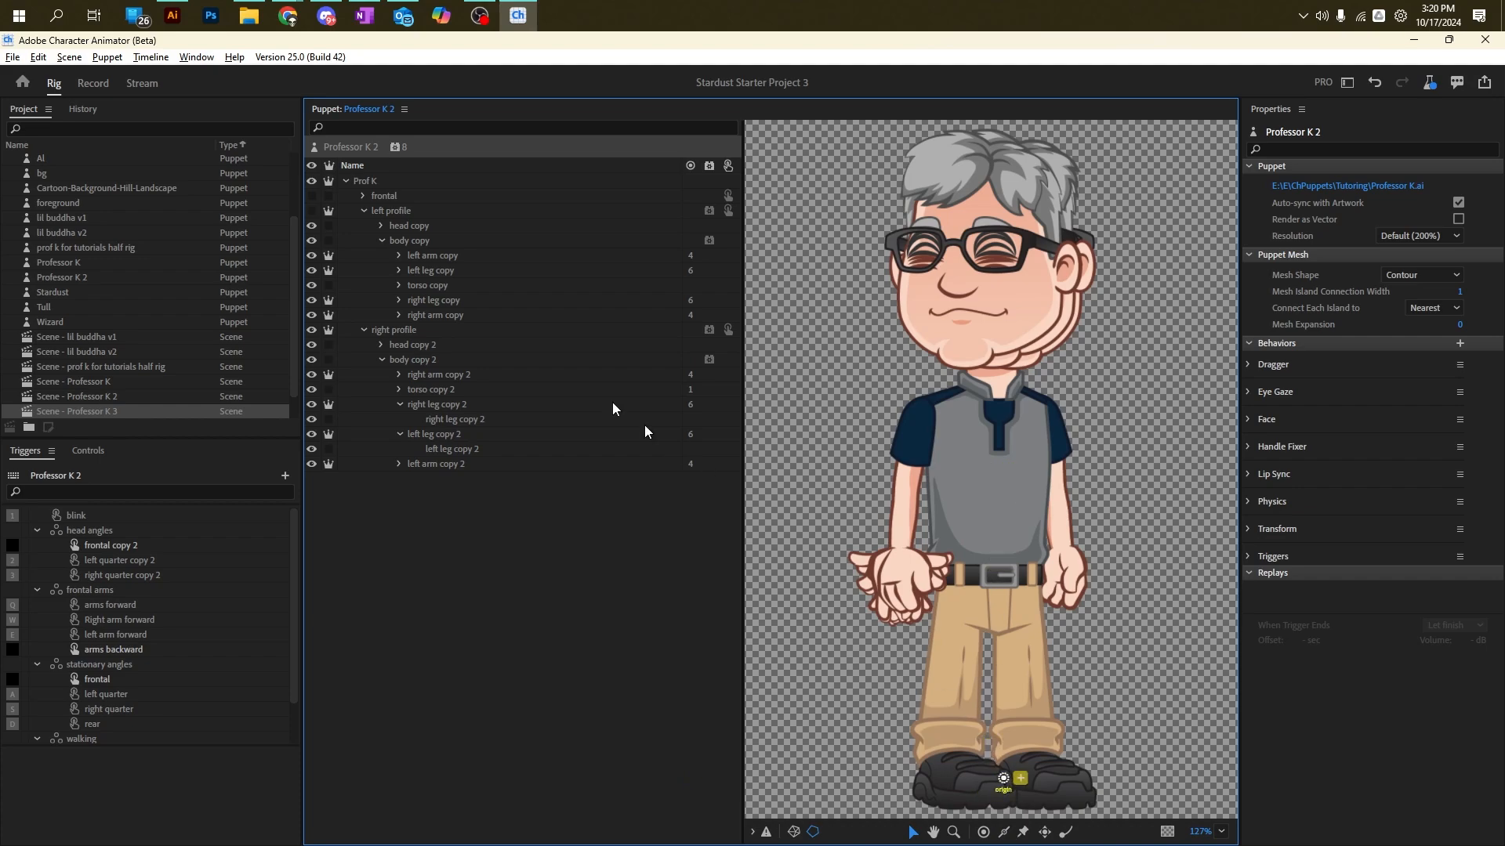
# Step: Move the outer frontal group's origin handle down toward the feet and the left profile's origin handle to just below the belt
pyautogui.click(392, 197)
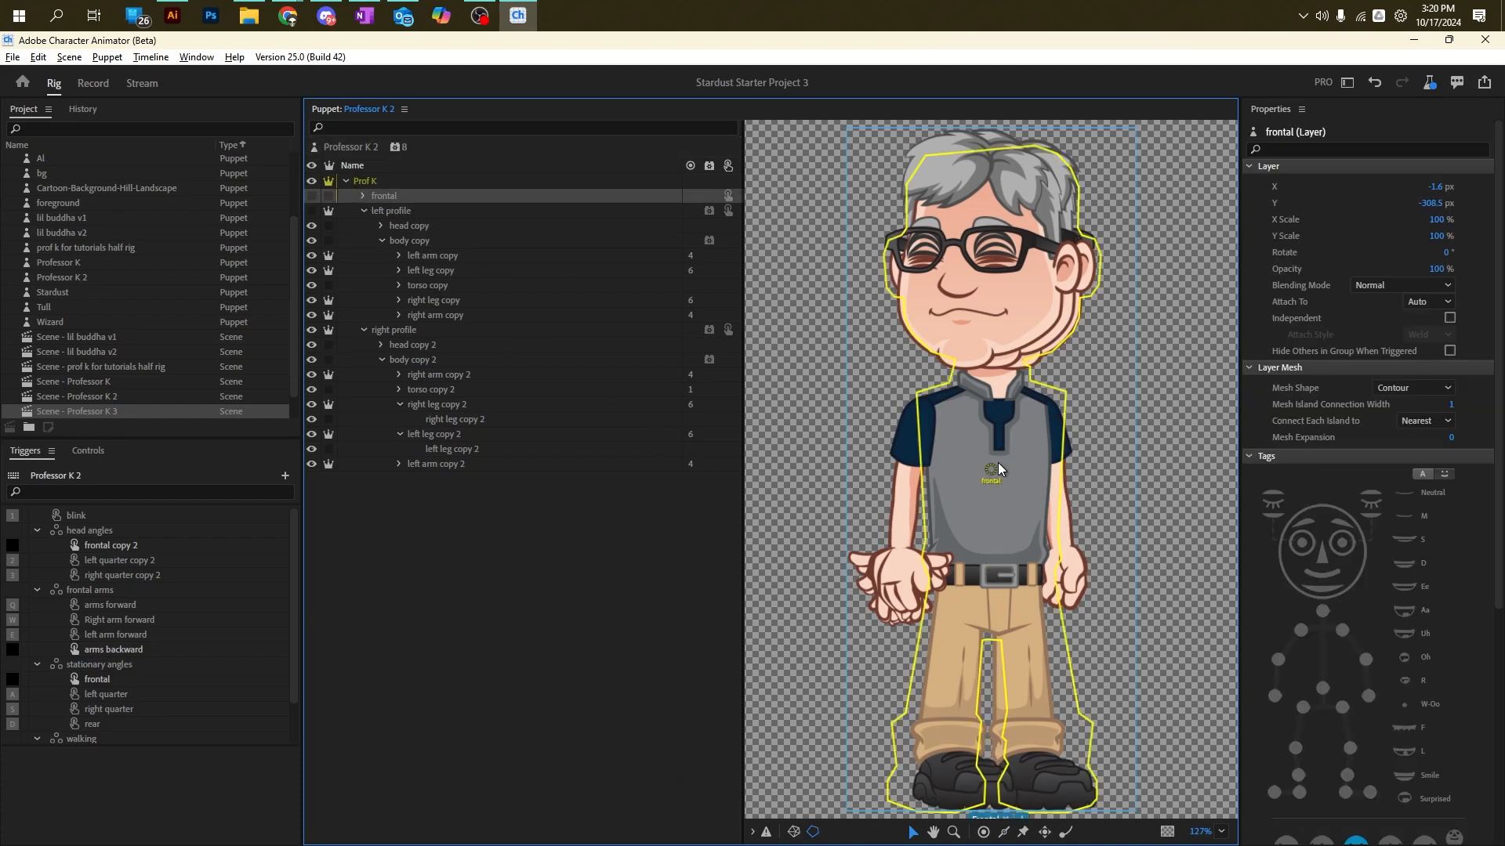
pyautogui.moveTo(992, 486); pyautogui.dragTo(992, 743)
pyautogui.click(364, 210)
pyautogui.click(392, 211)
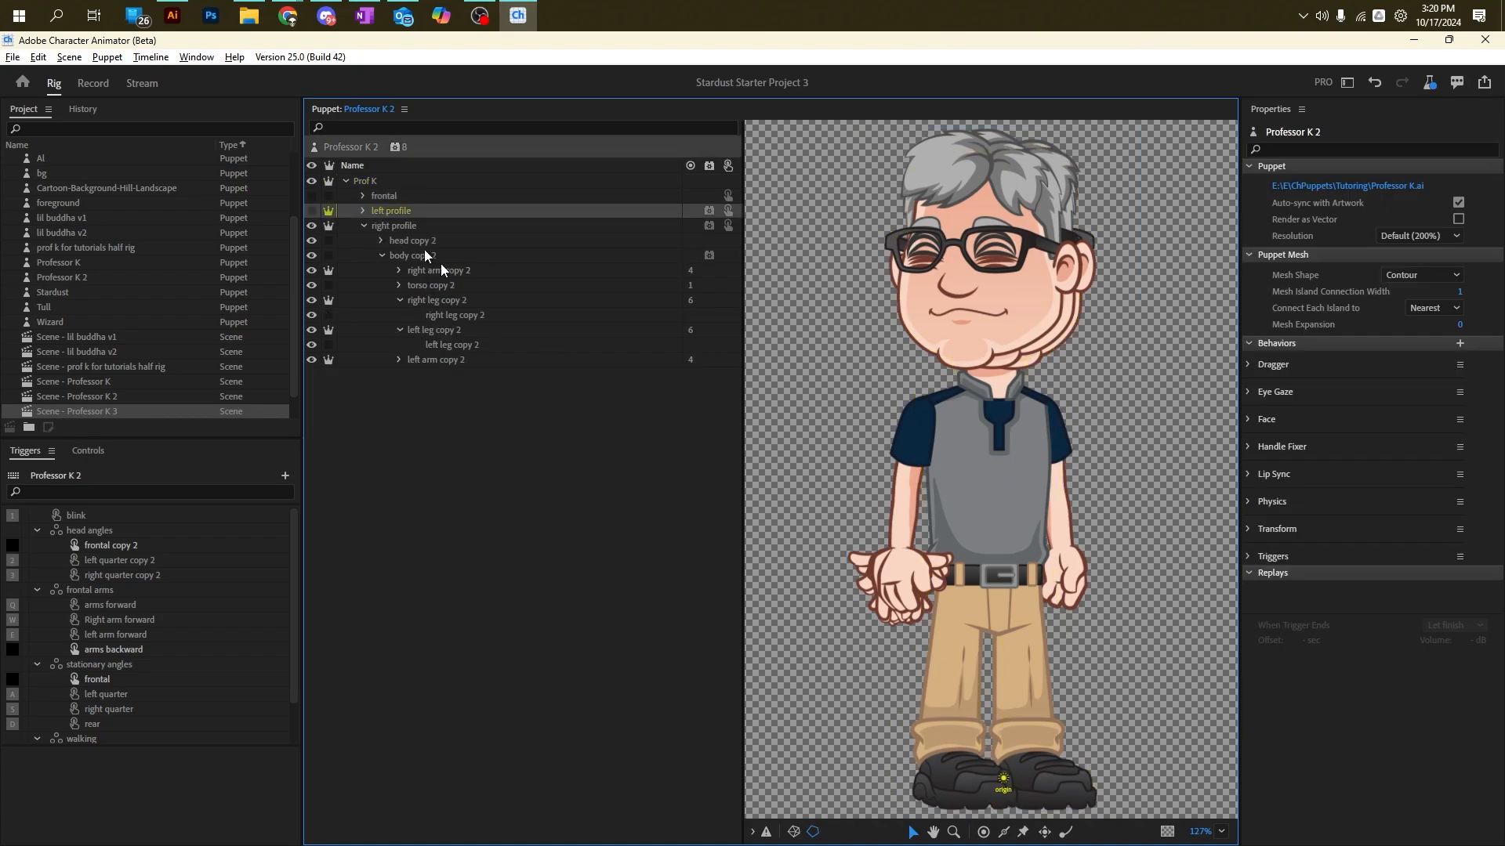
pyautogui.moveTo(996, 473); pyautogui.dragTo(989, 627)
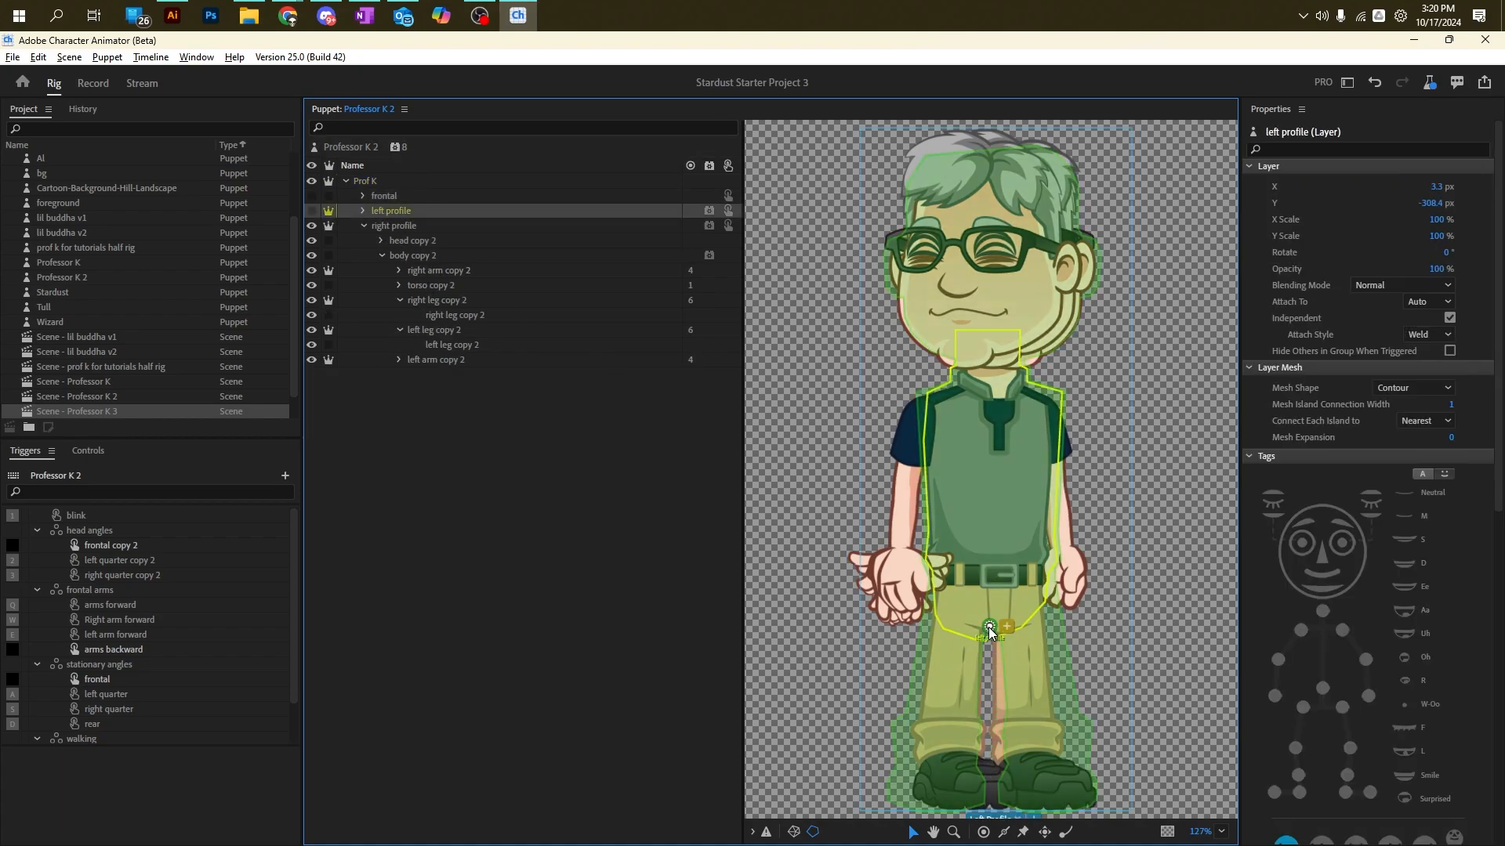
# Step: Move the right profile group's origin handle to just above the belt, and switch to the Record workspace
pyautogui.click(408, 226)
pyautogui.moveTo(986, 467); pyautogui.dragTo(1000, 533)
pyautogui.hotkey('ctrl', 'z')
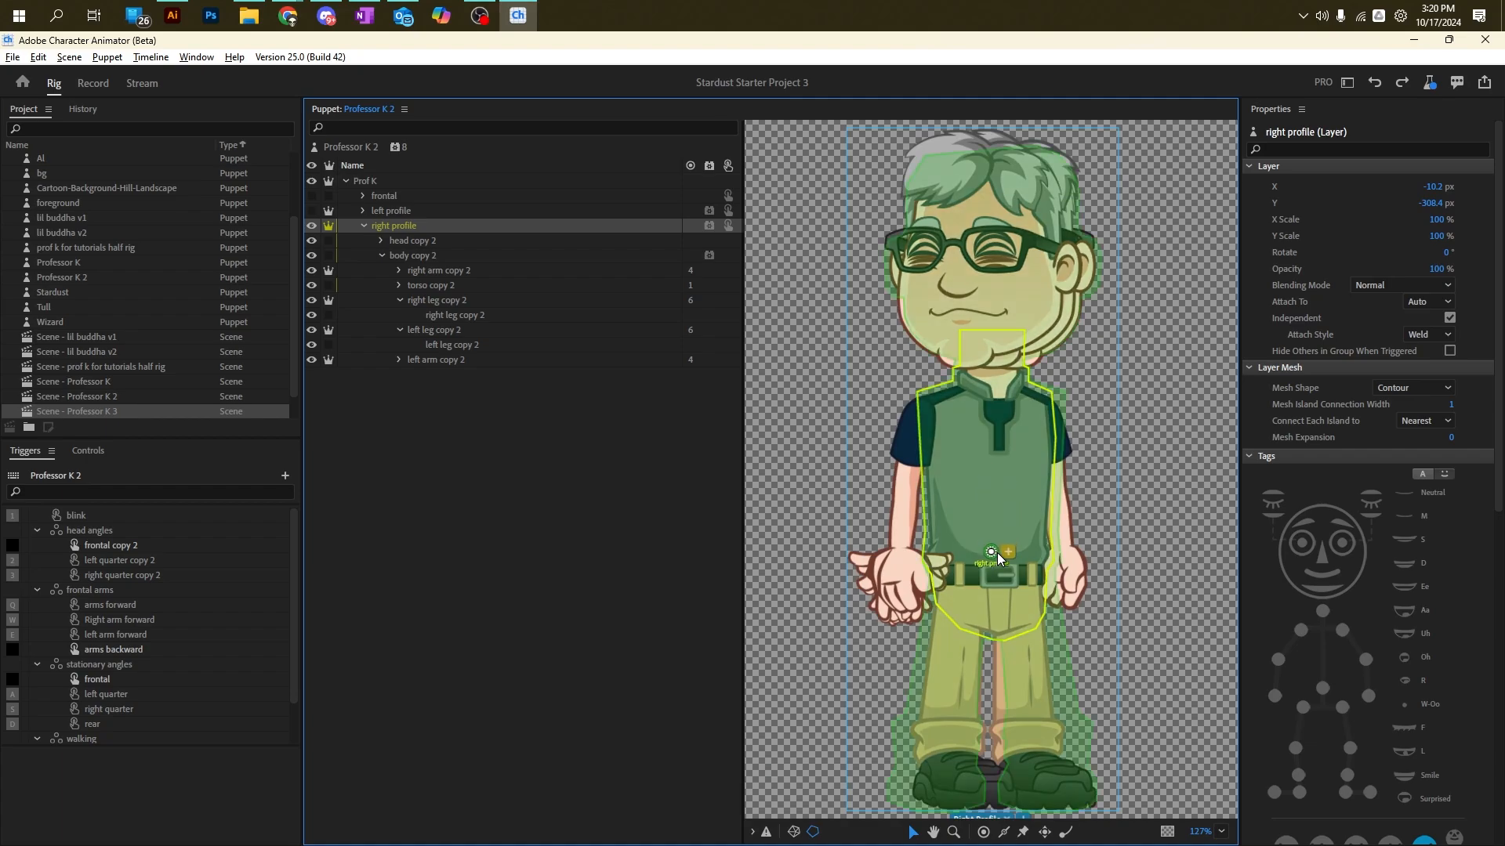
pyautogui.click(998, 551)
pyautogui.click(91, 83)
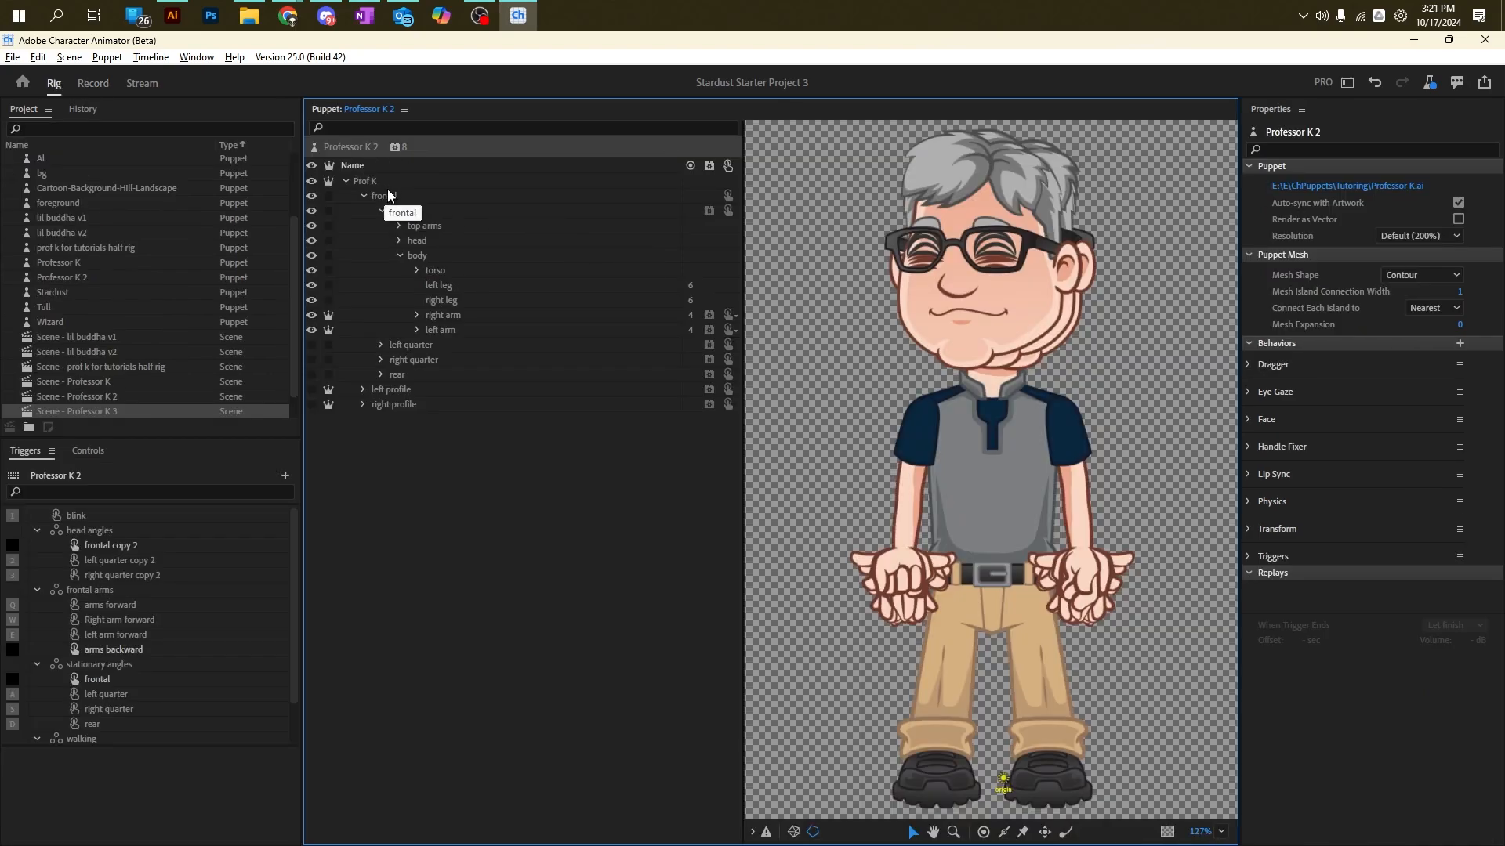
# Step: Draw a stick across the bottom of both feet on the Prof K layer, tag it Fixed, and return to the Record workspace
pyautogui.click(384, 179)
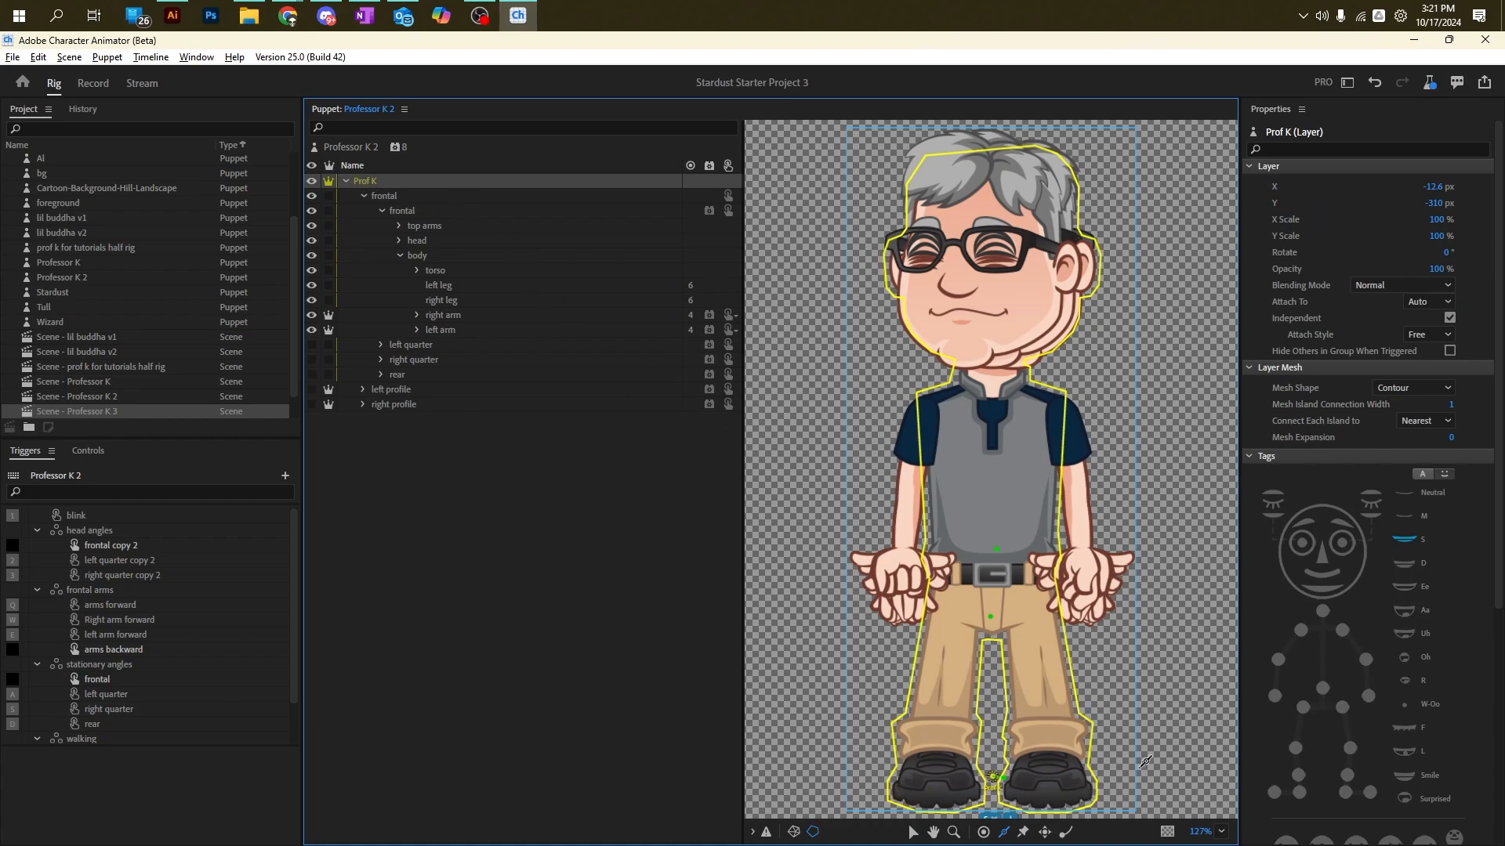
pyautogui.click(1333, 591)
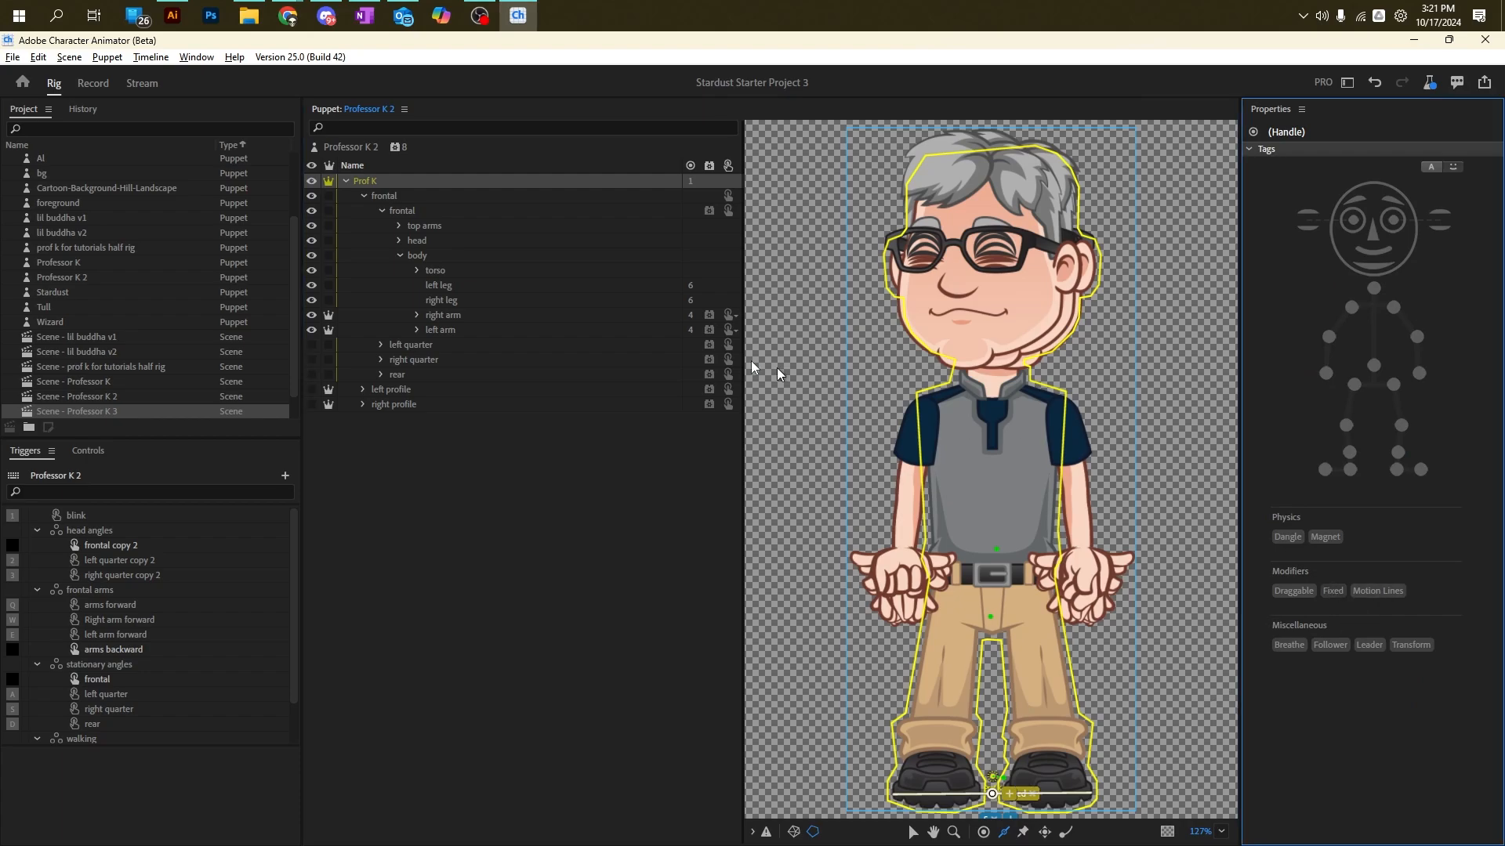
pyautogui.click(93, 83)
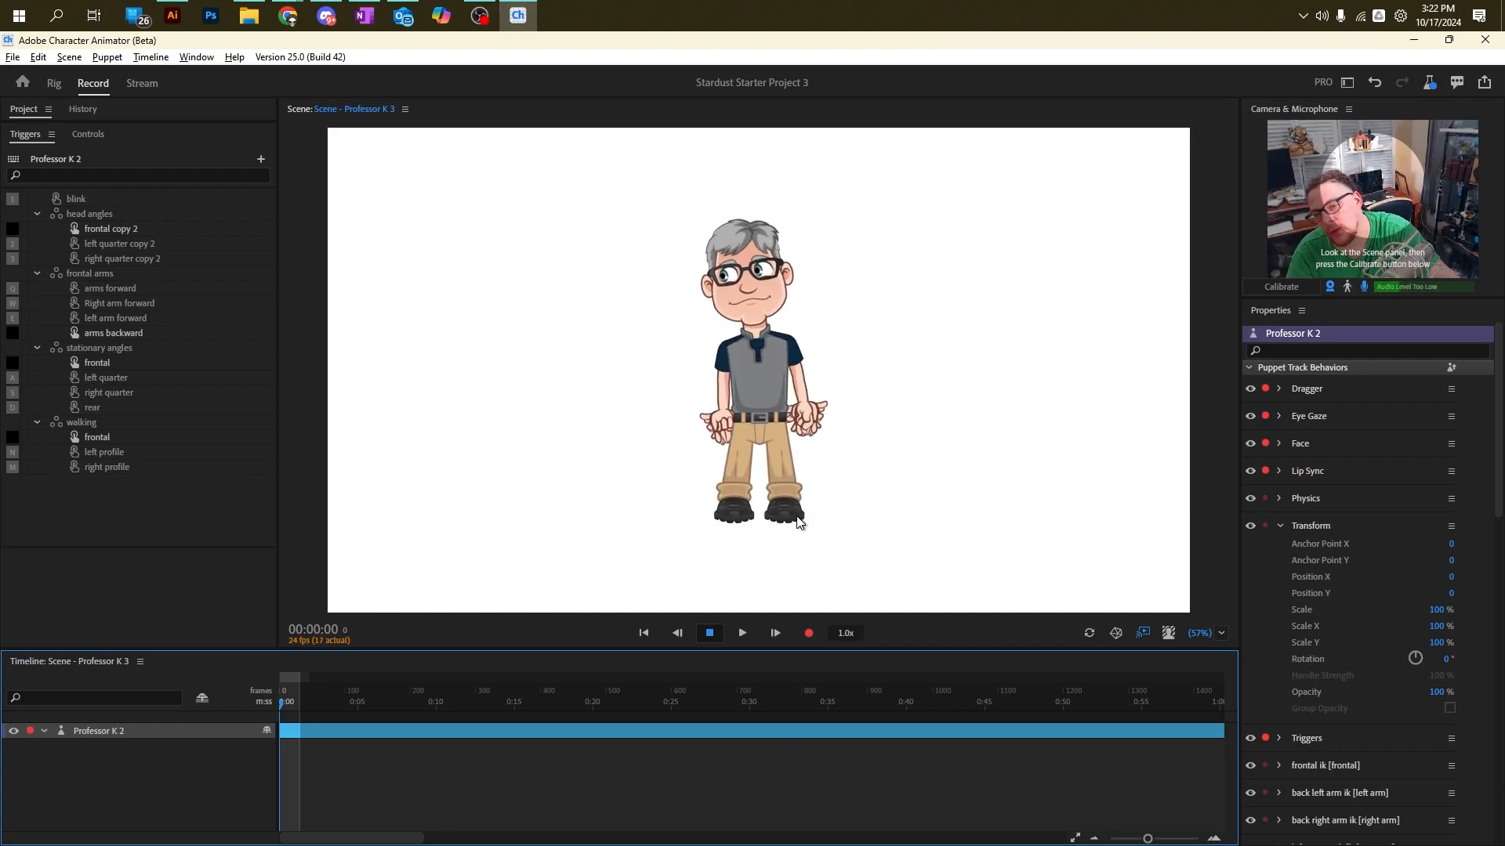
pyautogui.click(742, 388)
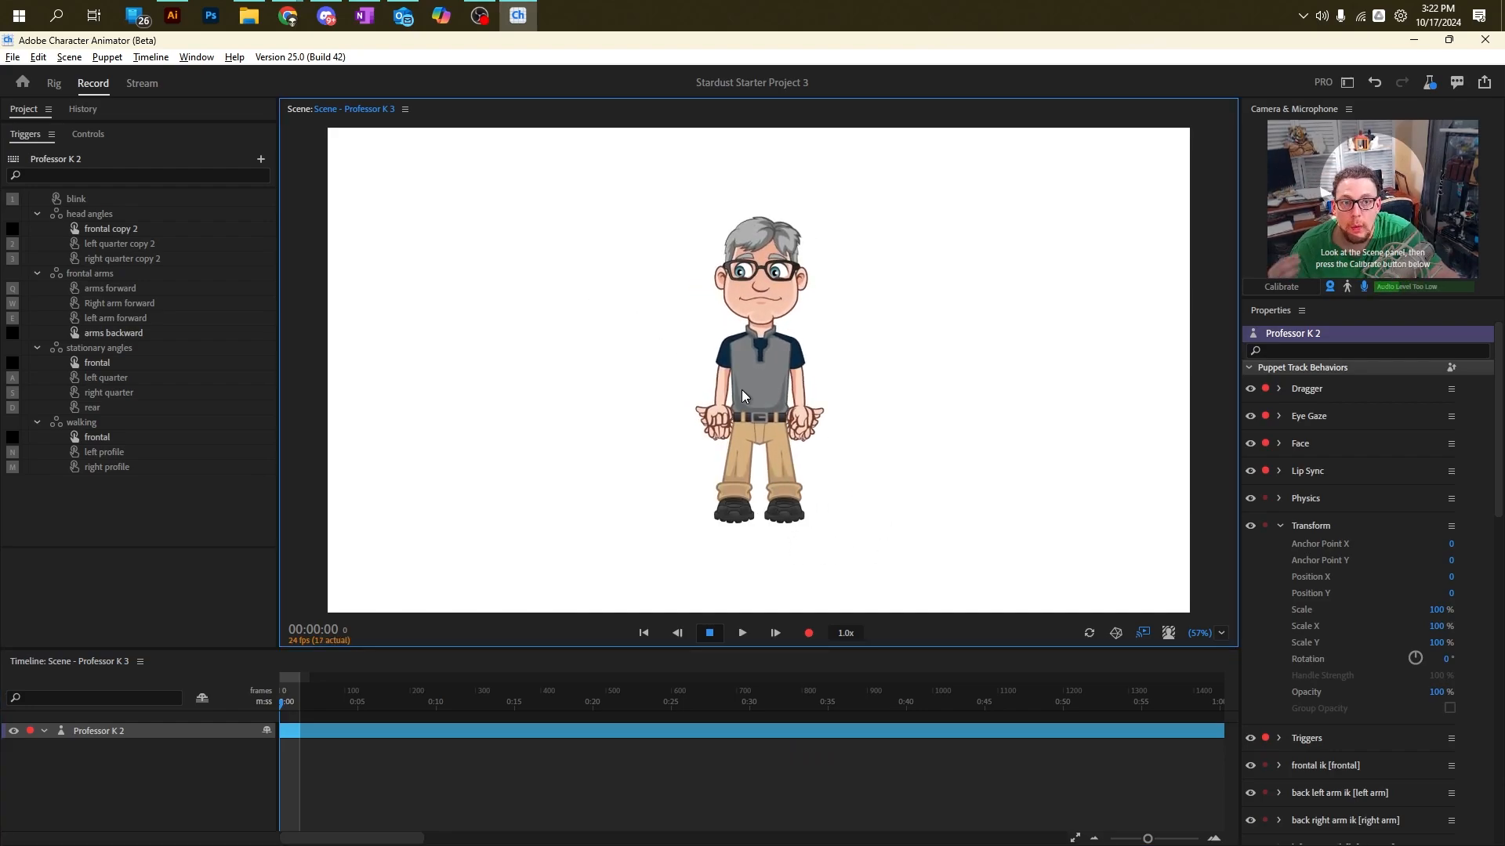
# Step: Return to the Rig workspace and collapse the head angles, frontal arms, stationary angles and walking swap sets
pyautogui.click(54, 83)
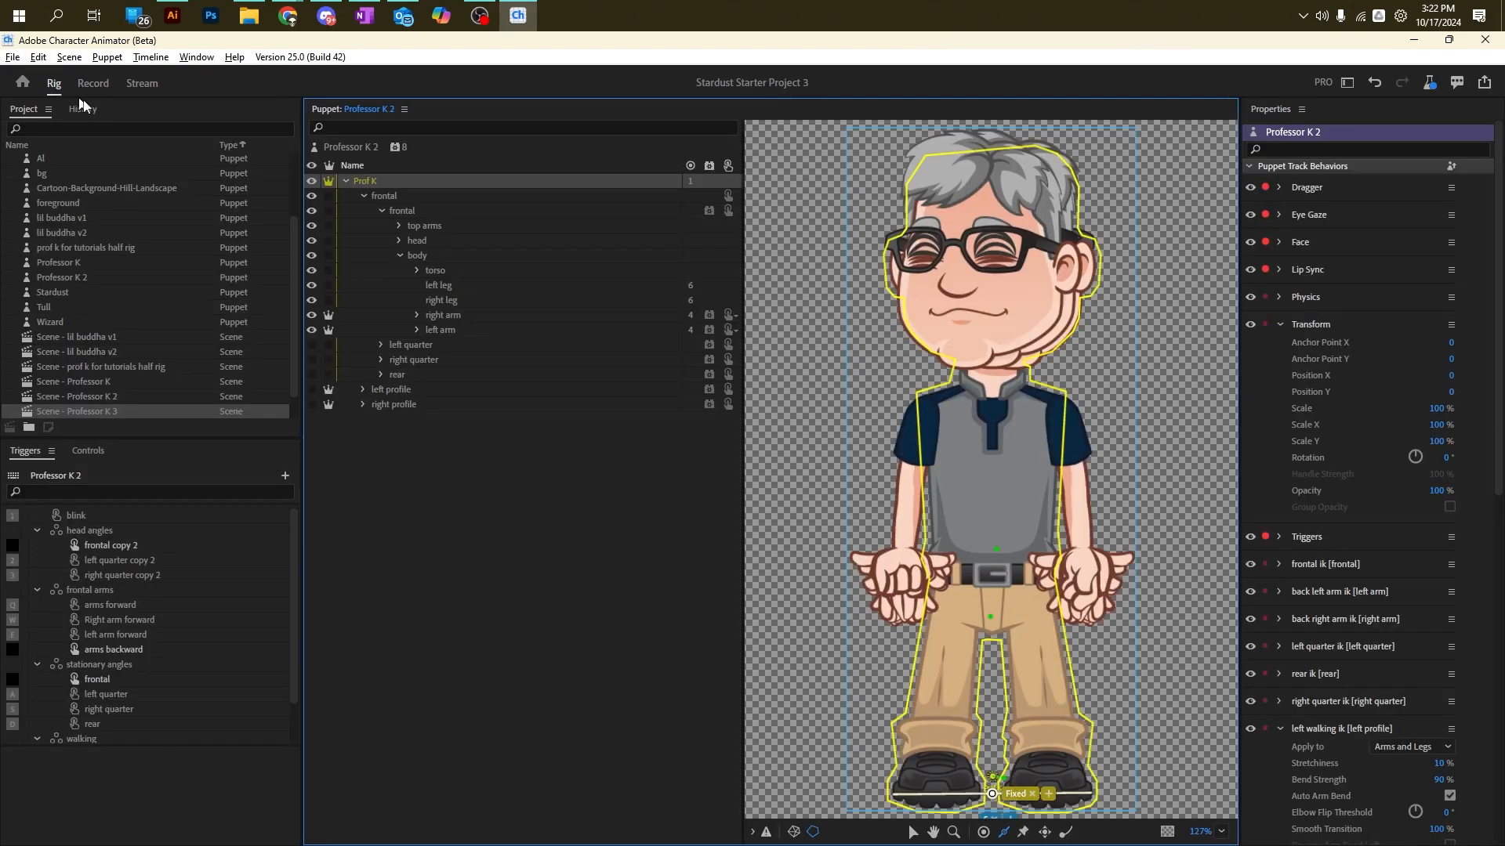
pyautogui.click(37, 530)
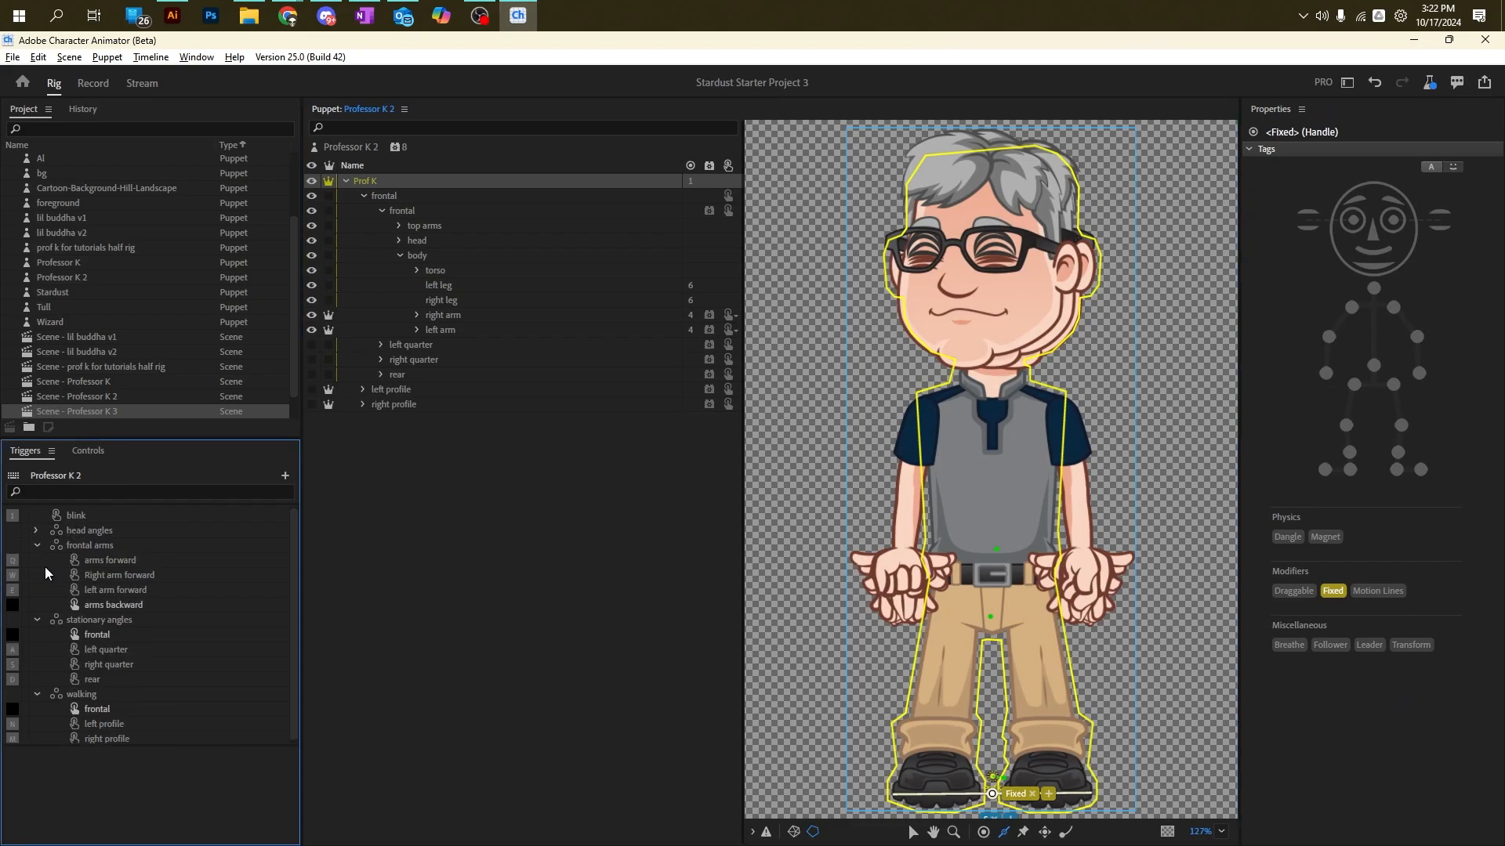
pyautogui.click(37, 546)
pyautogui.click(37, 560)
pyautogui.click(36, 575)
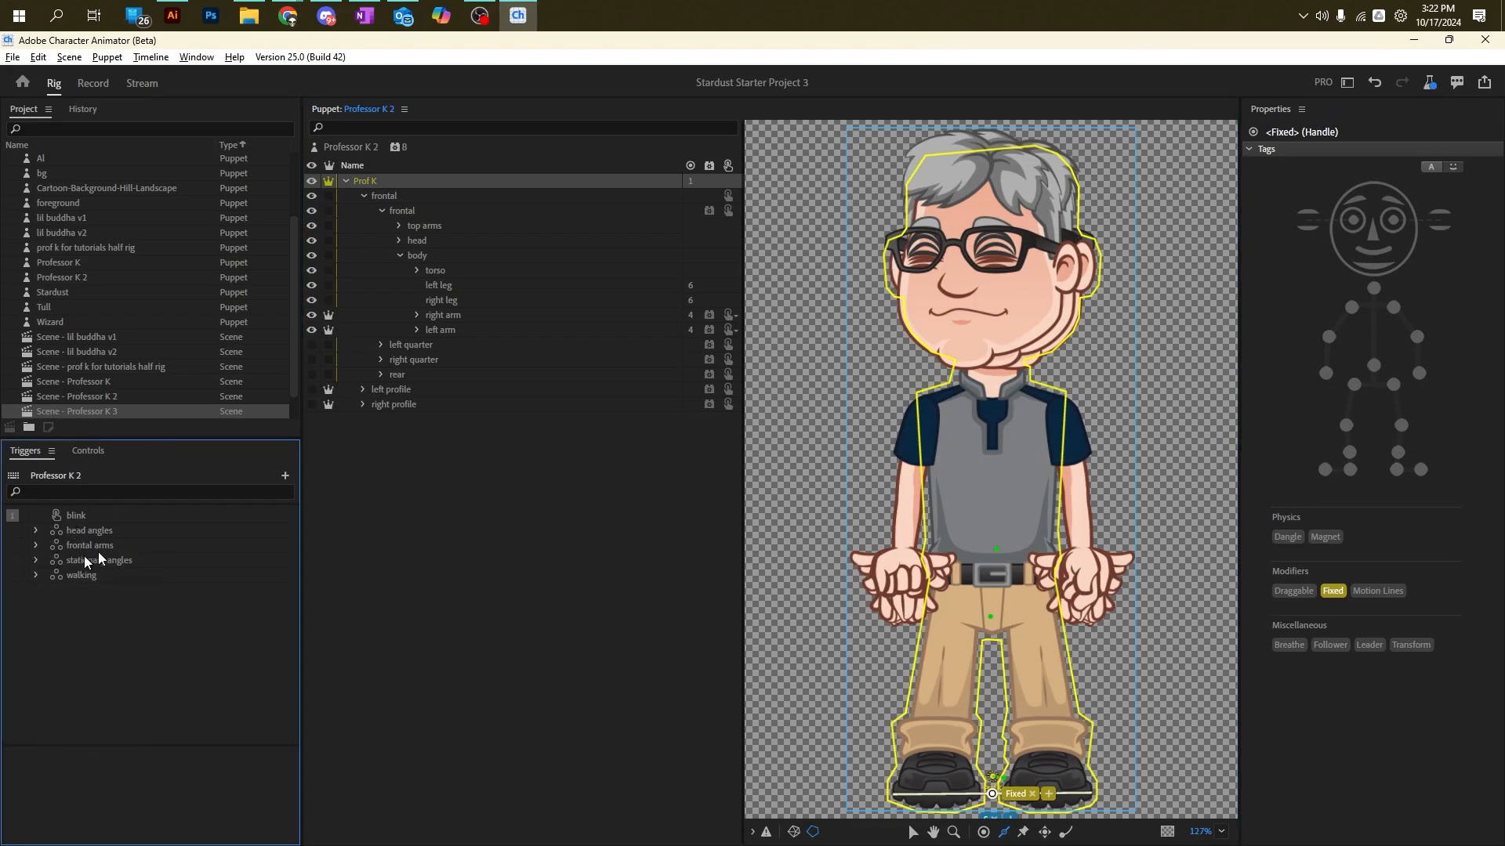
# Step: Collapse the top arms, head and body groups inside the inner frontal layer group
pyautogui.click(399, 255)
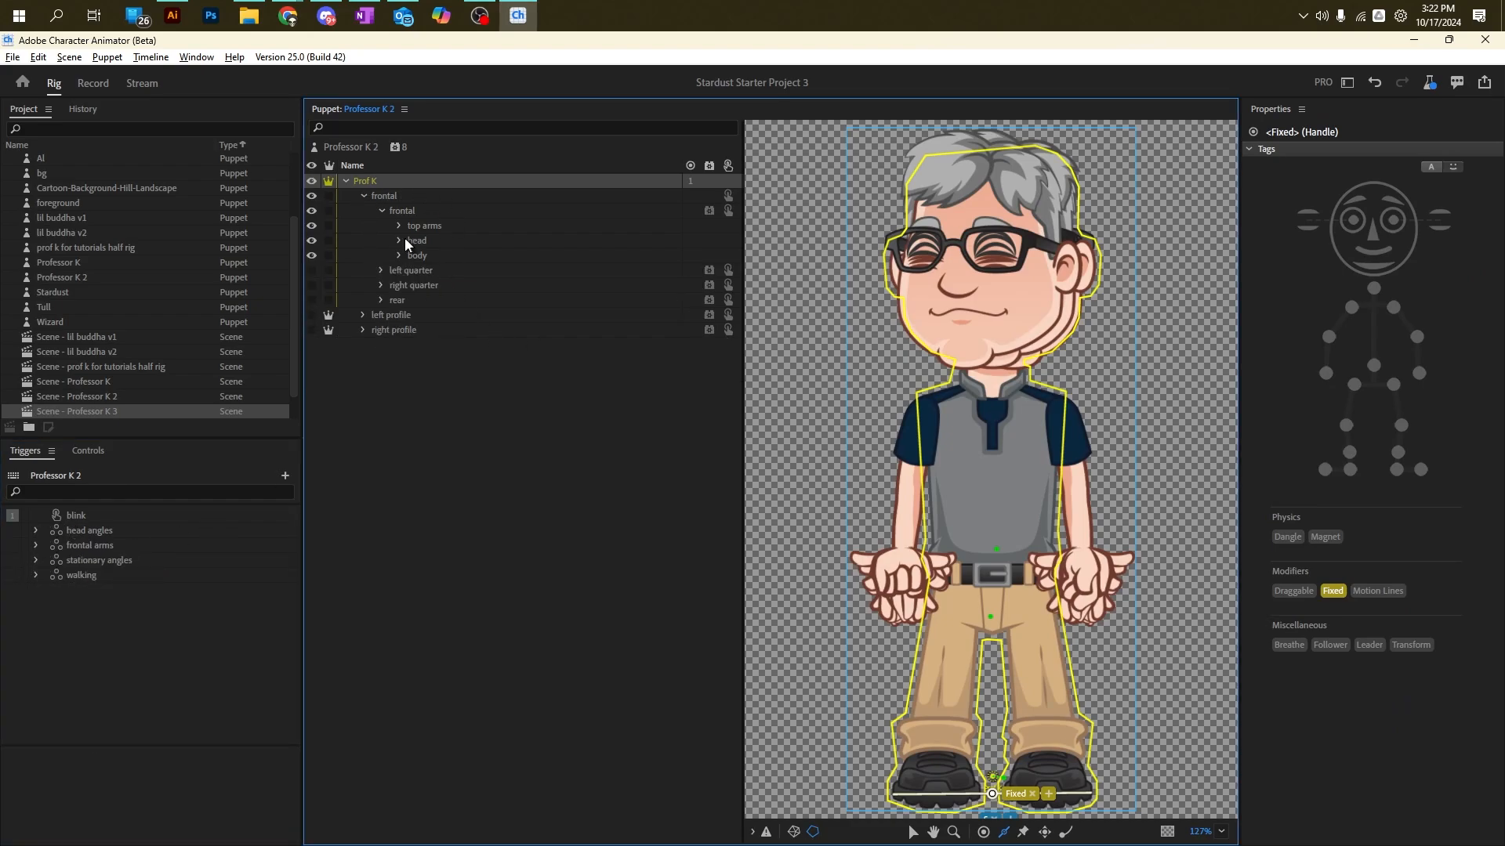
pyautogui.click(399, 240)
pyautogui.click(400, 241)
pyautogui.click(399, 225)
pyautogui.click(396, 216)
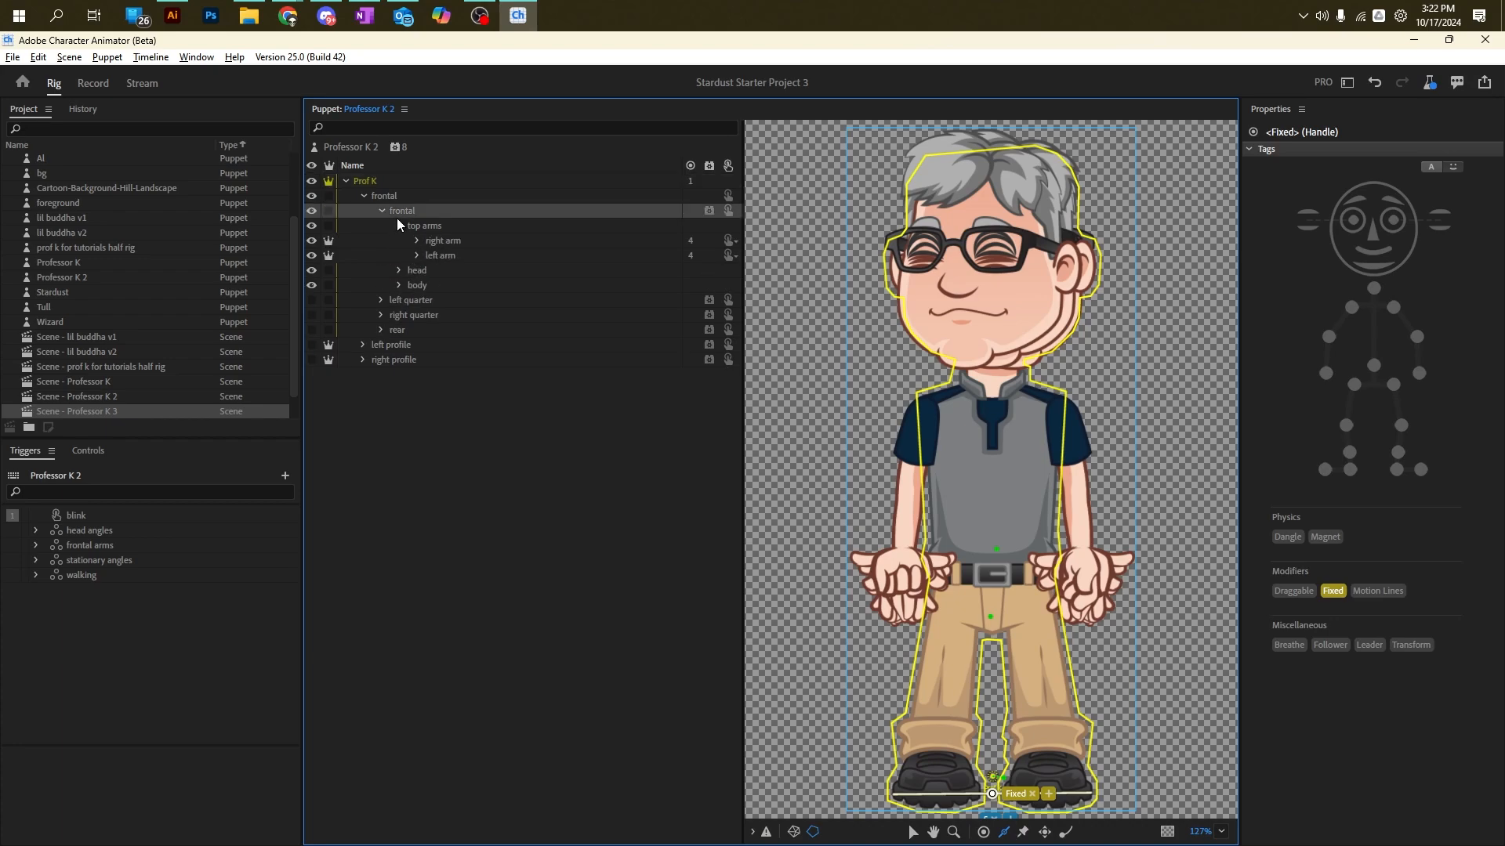
pyautogui.click(398, 224)
# Step: Expand the right profile's right and left arm groups down to their individual hand layers, keeping the leg groups collapsed
pyautogui.click(364, 330)
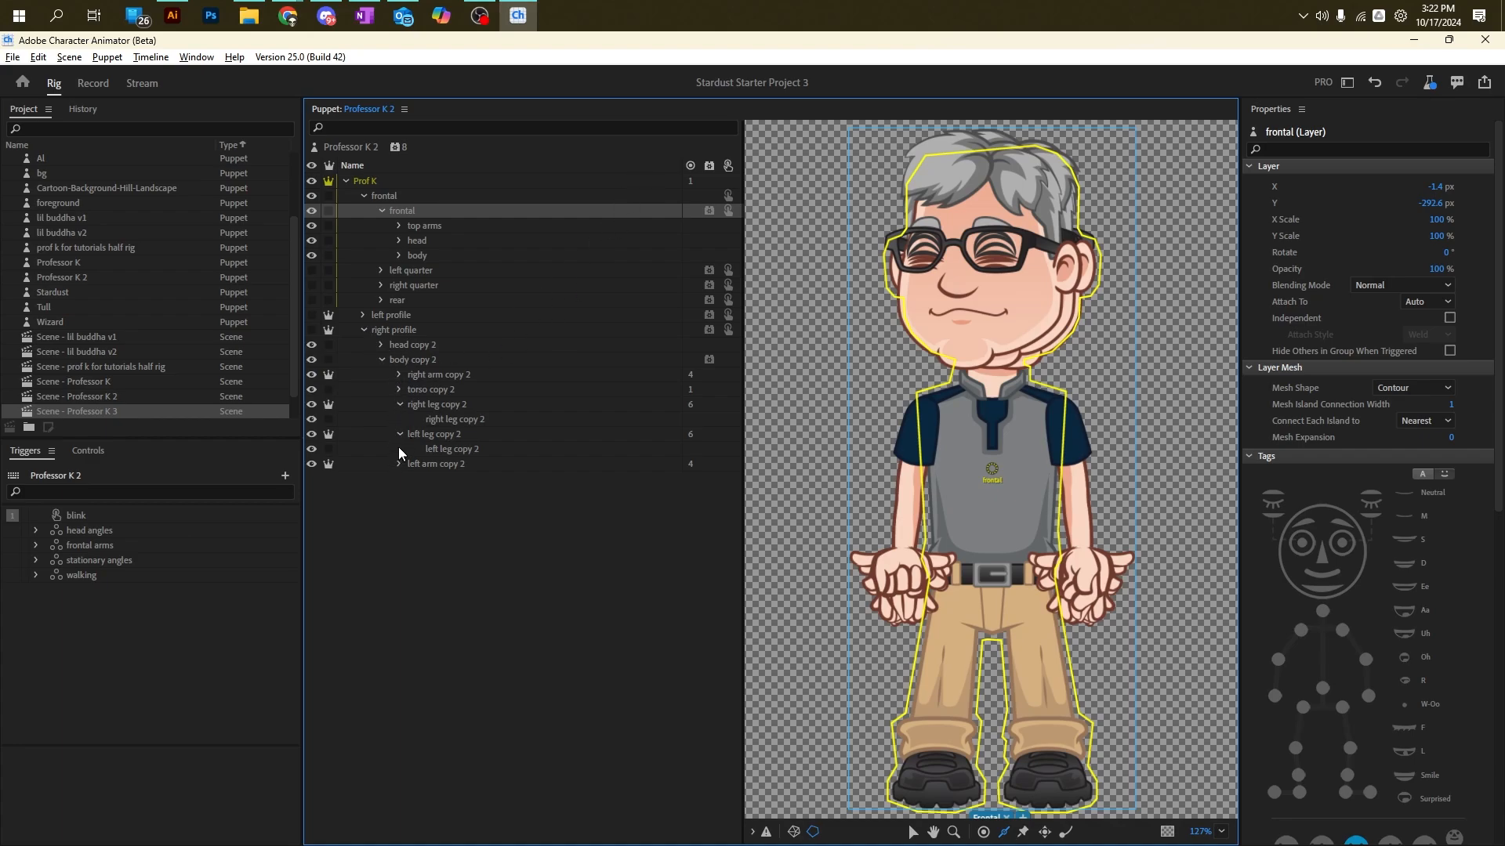
pyautogui.click(398, 404)
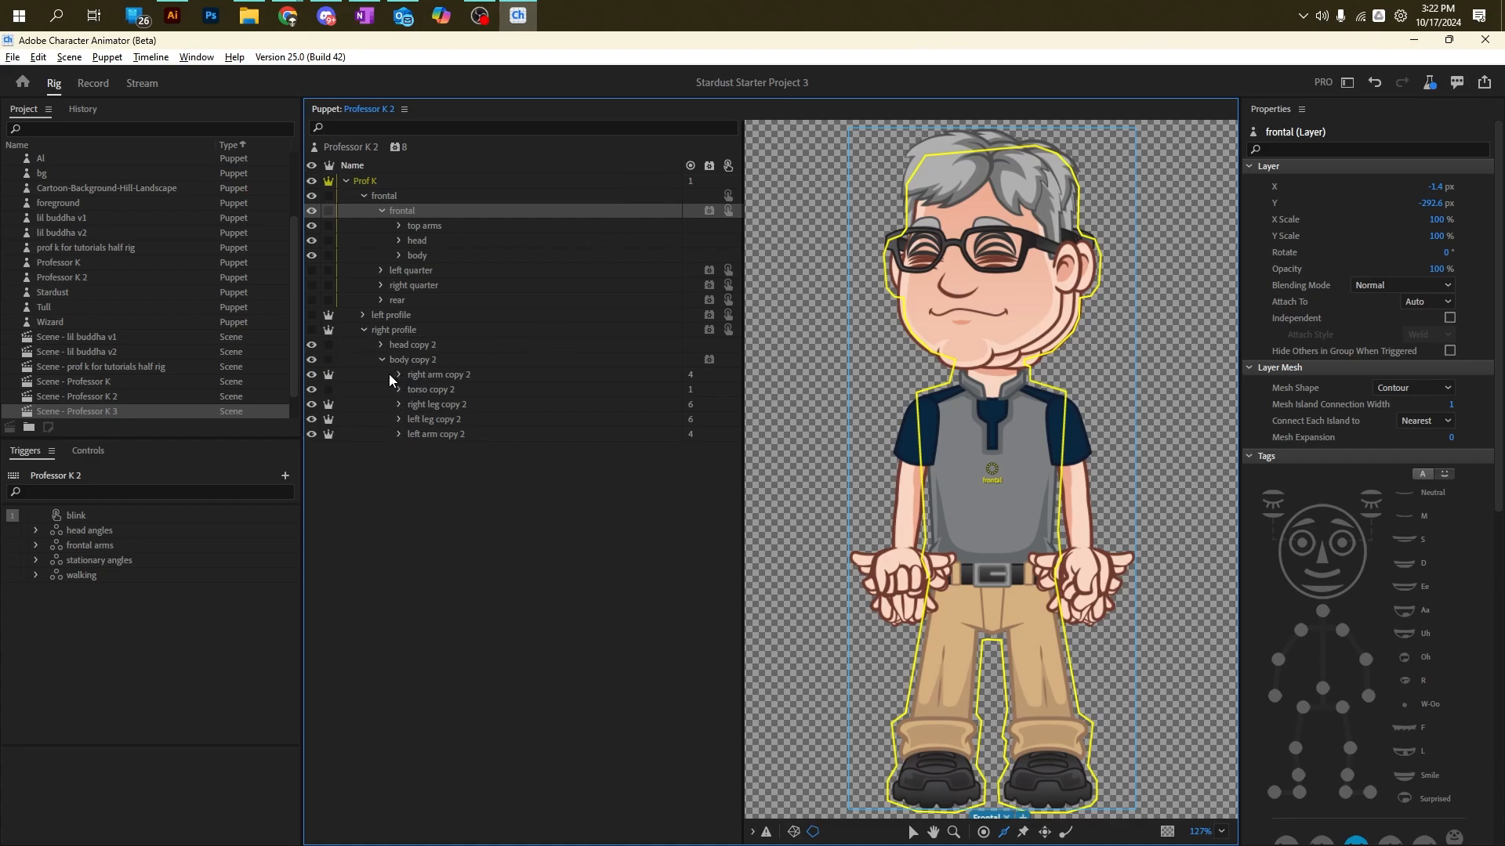
pyautogui.click(398, 375)
pyautogui.click(417, 391)
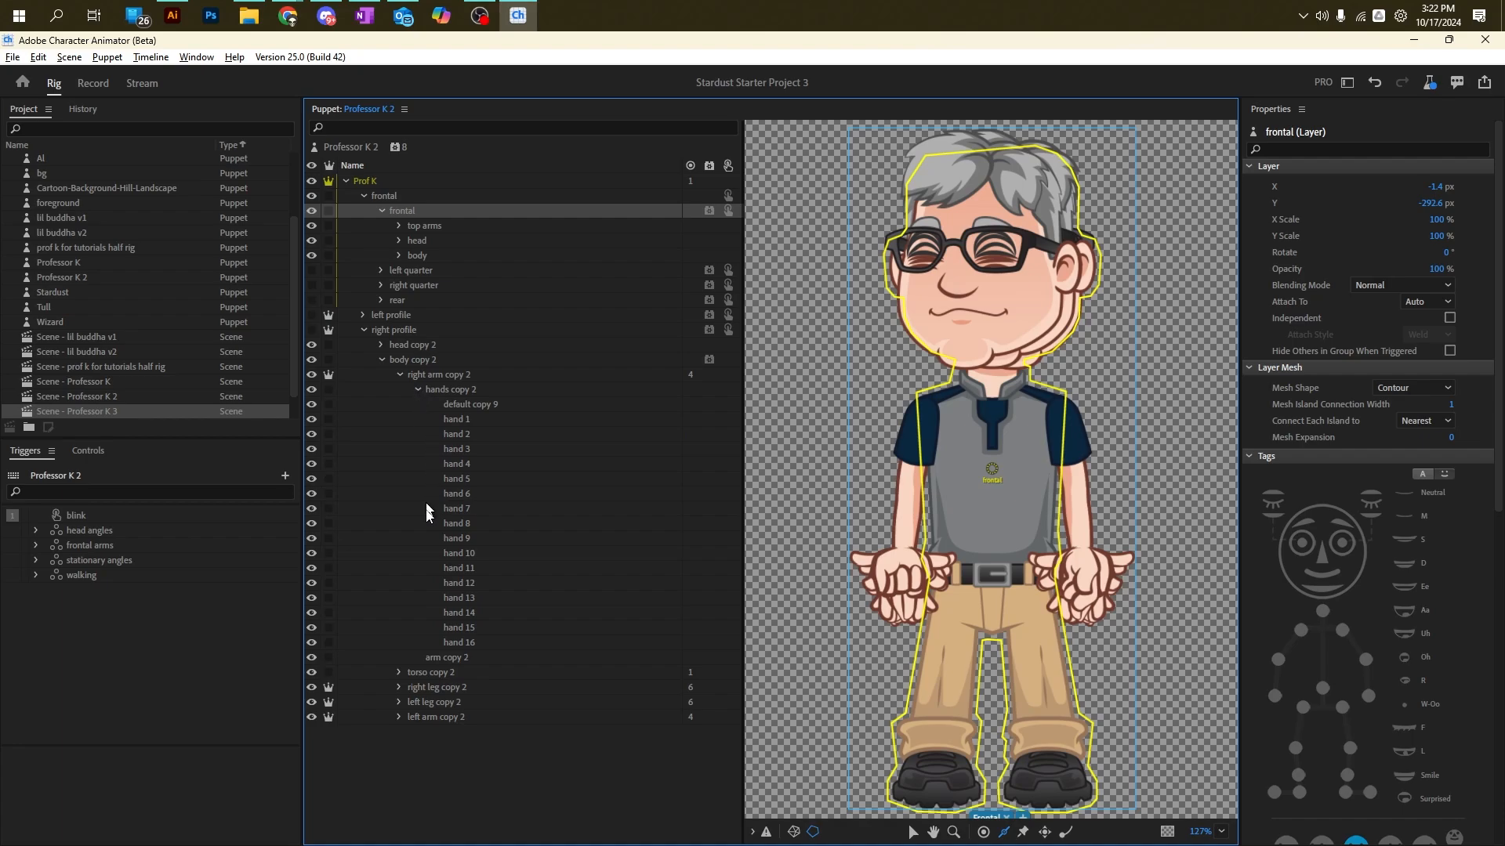
pyautogui.click(398, 716)
pyautogui.click(419, 731)
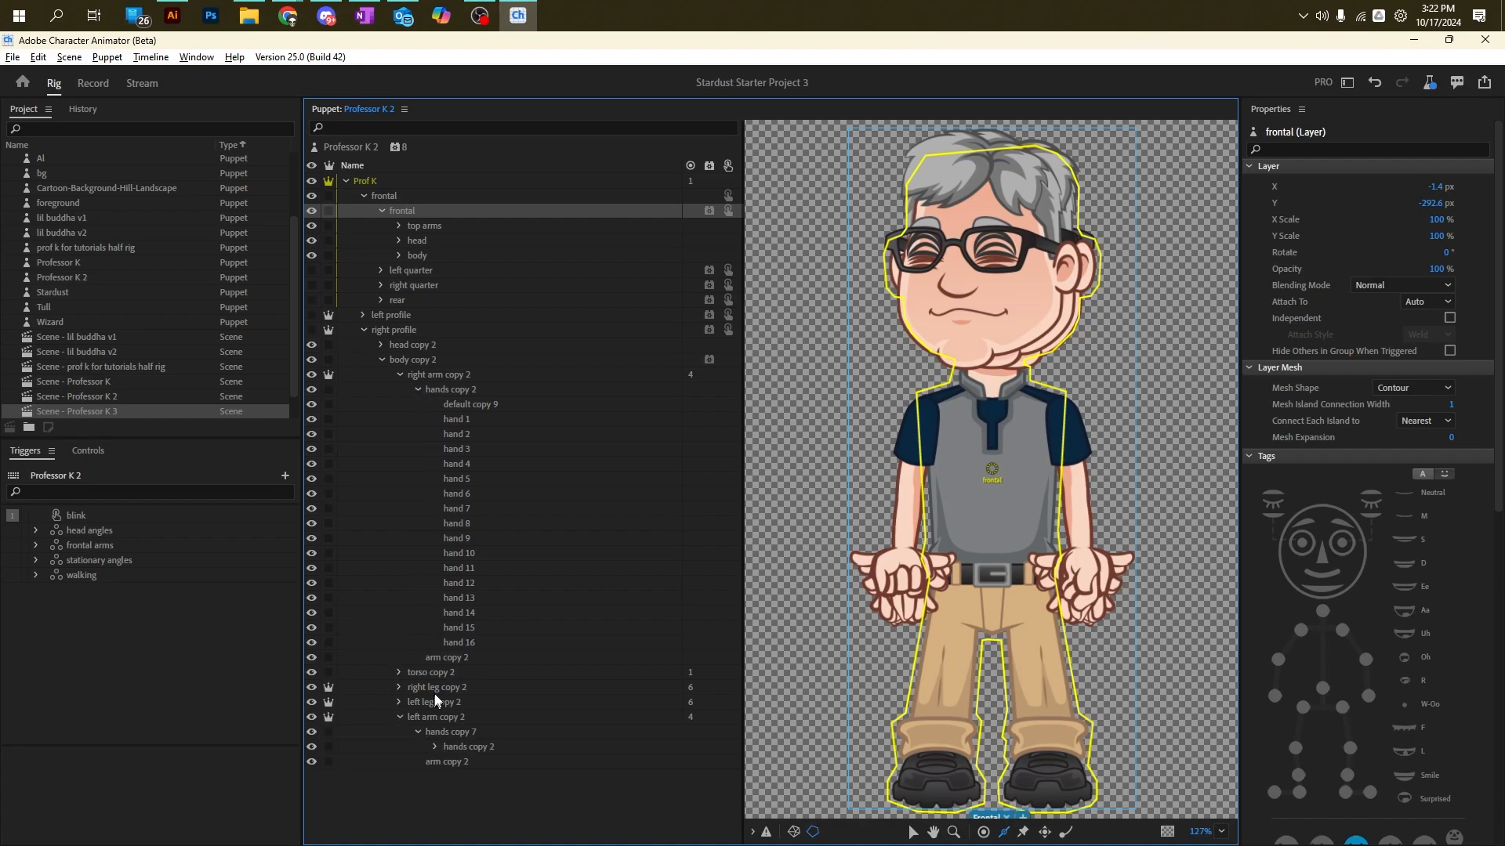
pyautogui.click(435, 746)
pyautogui.scroll(-2, 497, 622)
# Step: Select the right profile's right-hand layers from default copy 9 through hand 16, and create two empty swap sets
pyautogui.click(472, 375)
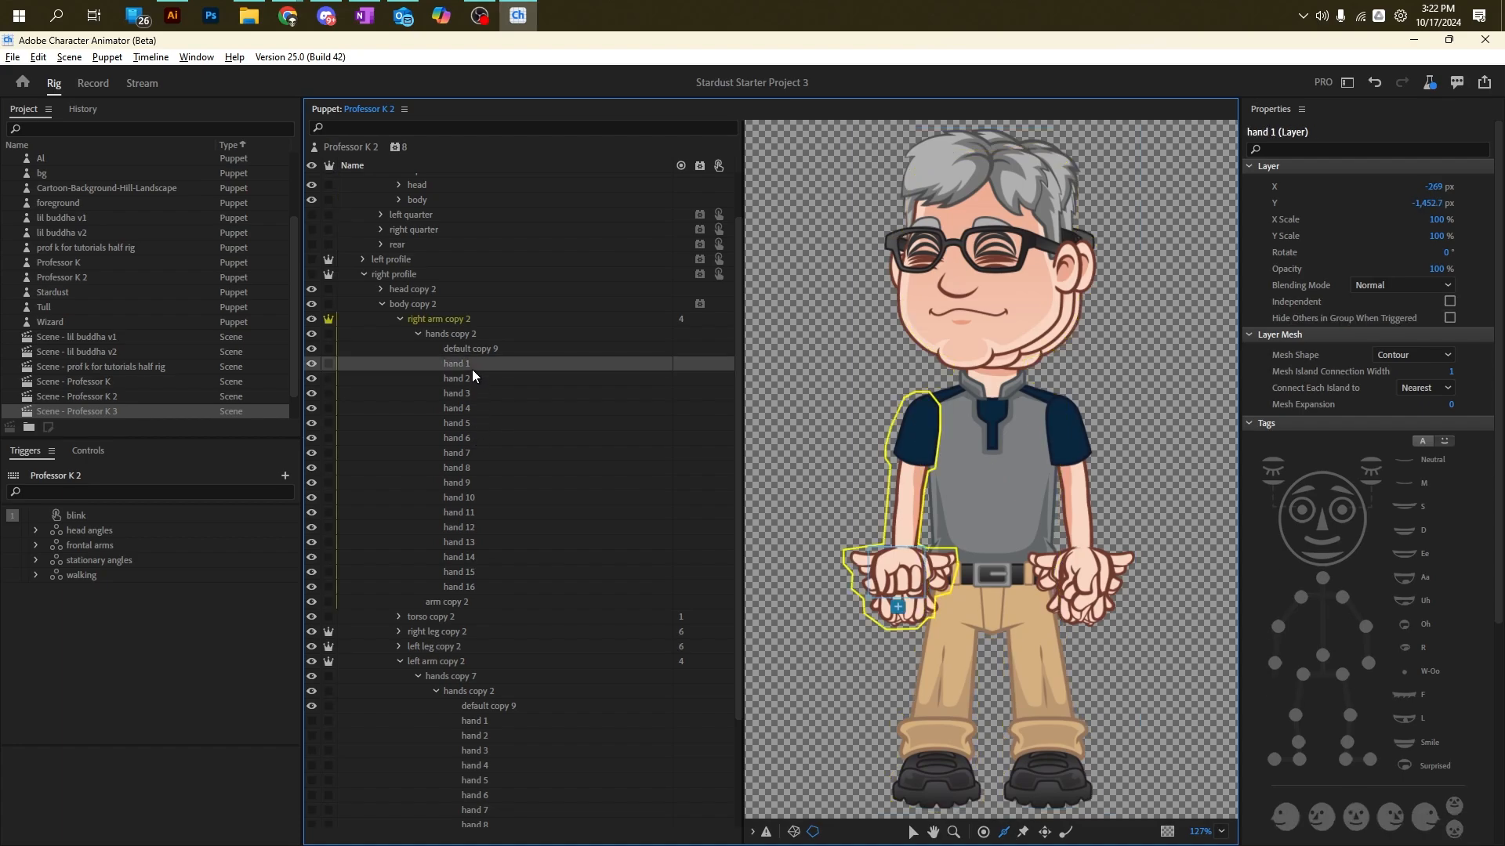
pyautogui.click(468, 349)
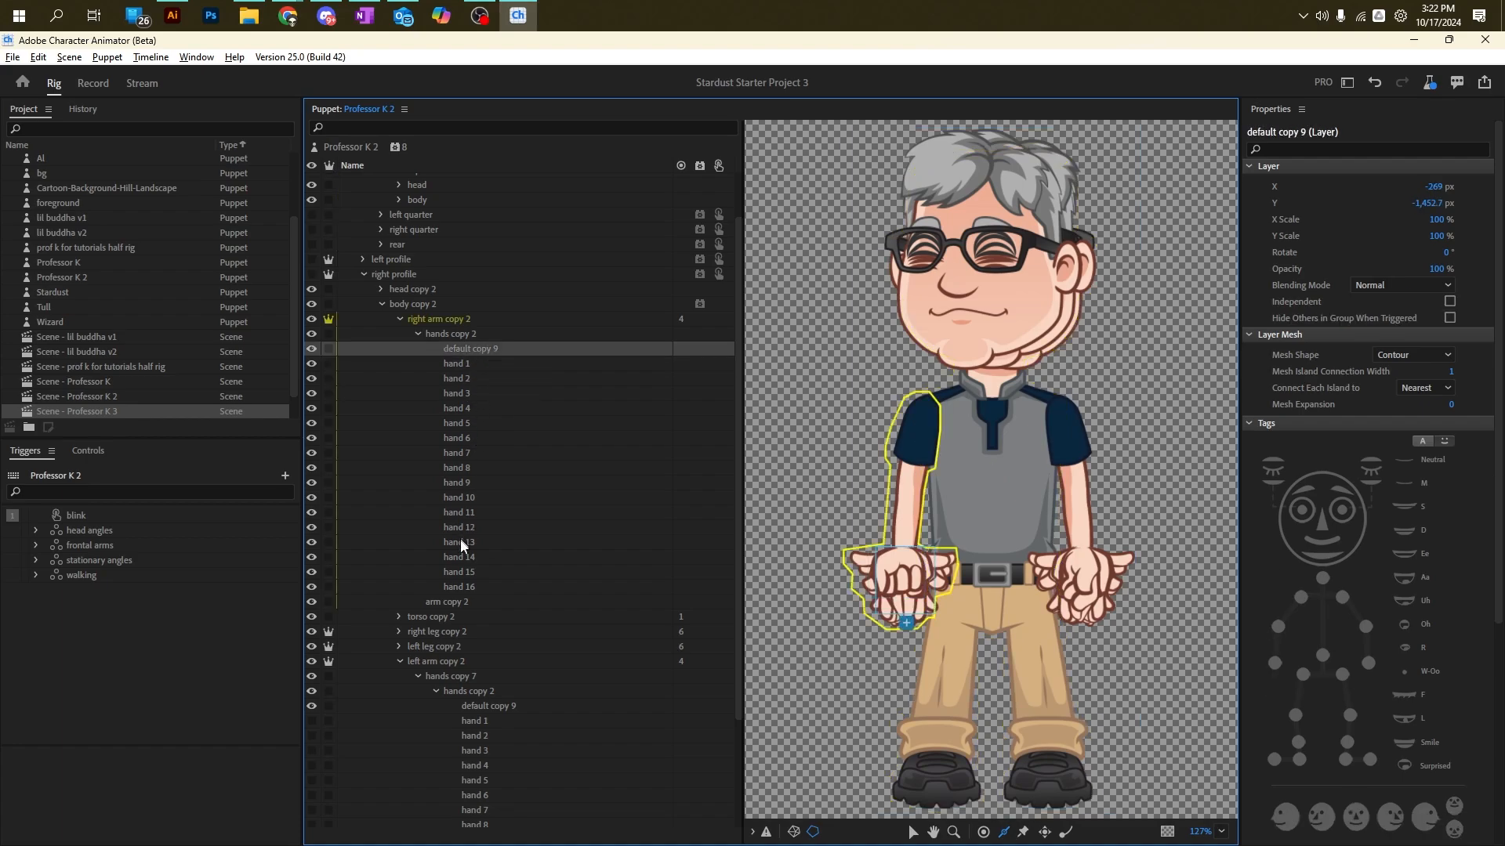
pyautogui.keyDown('shift'); pyautogui.click(454, 587); pyautogui.keyUp('shift')
pyautogui.click(283, 475)
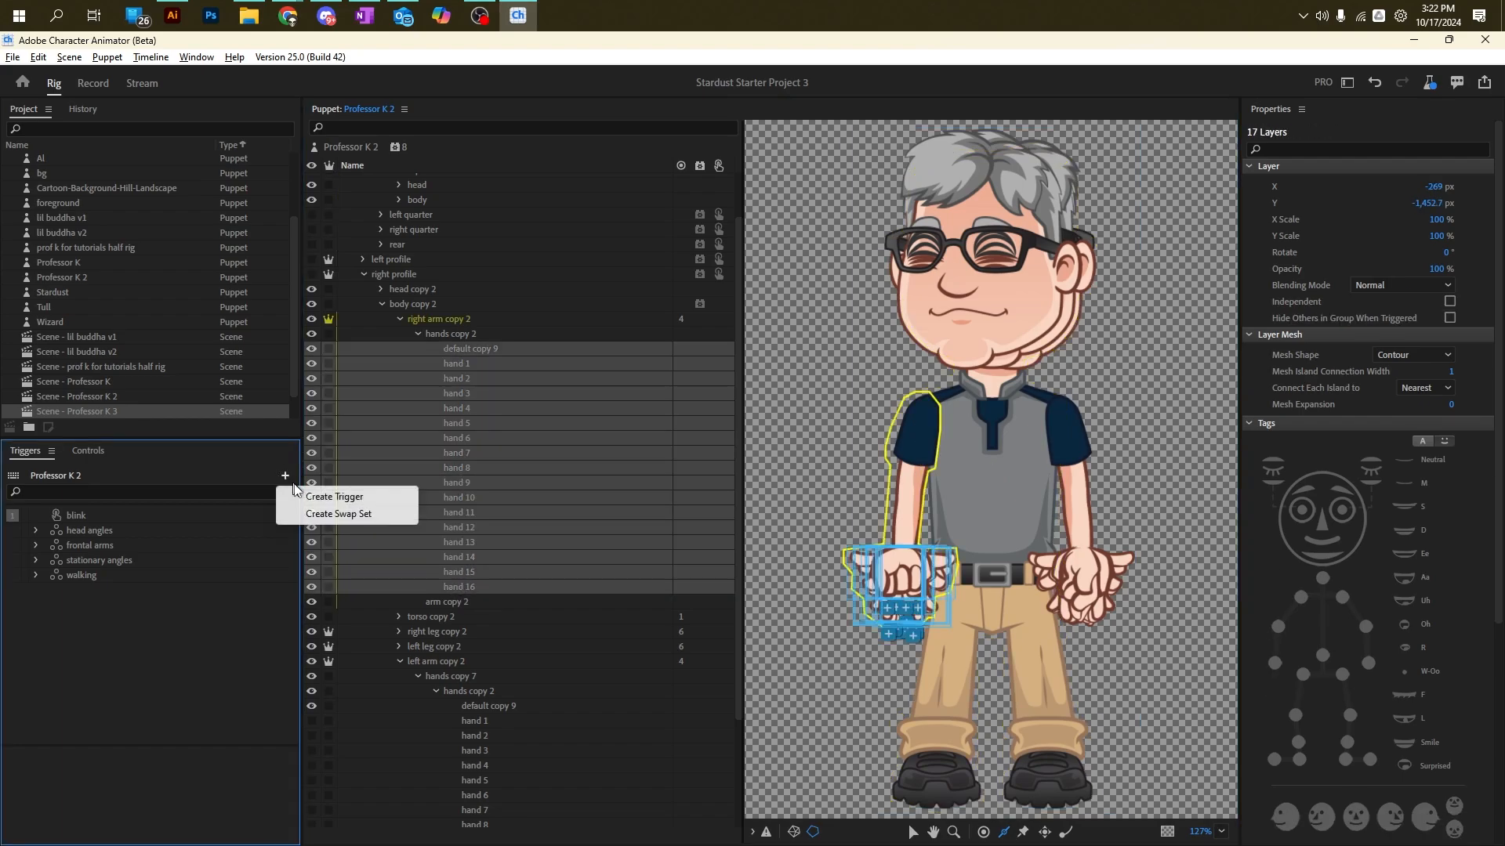
pyautogui.click(317, 499)
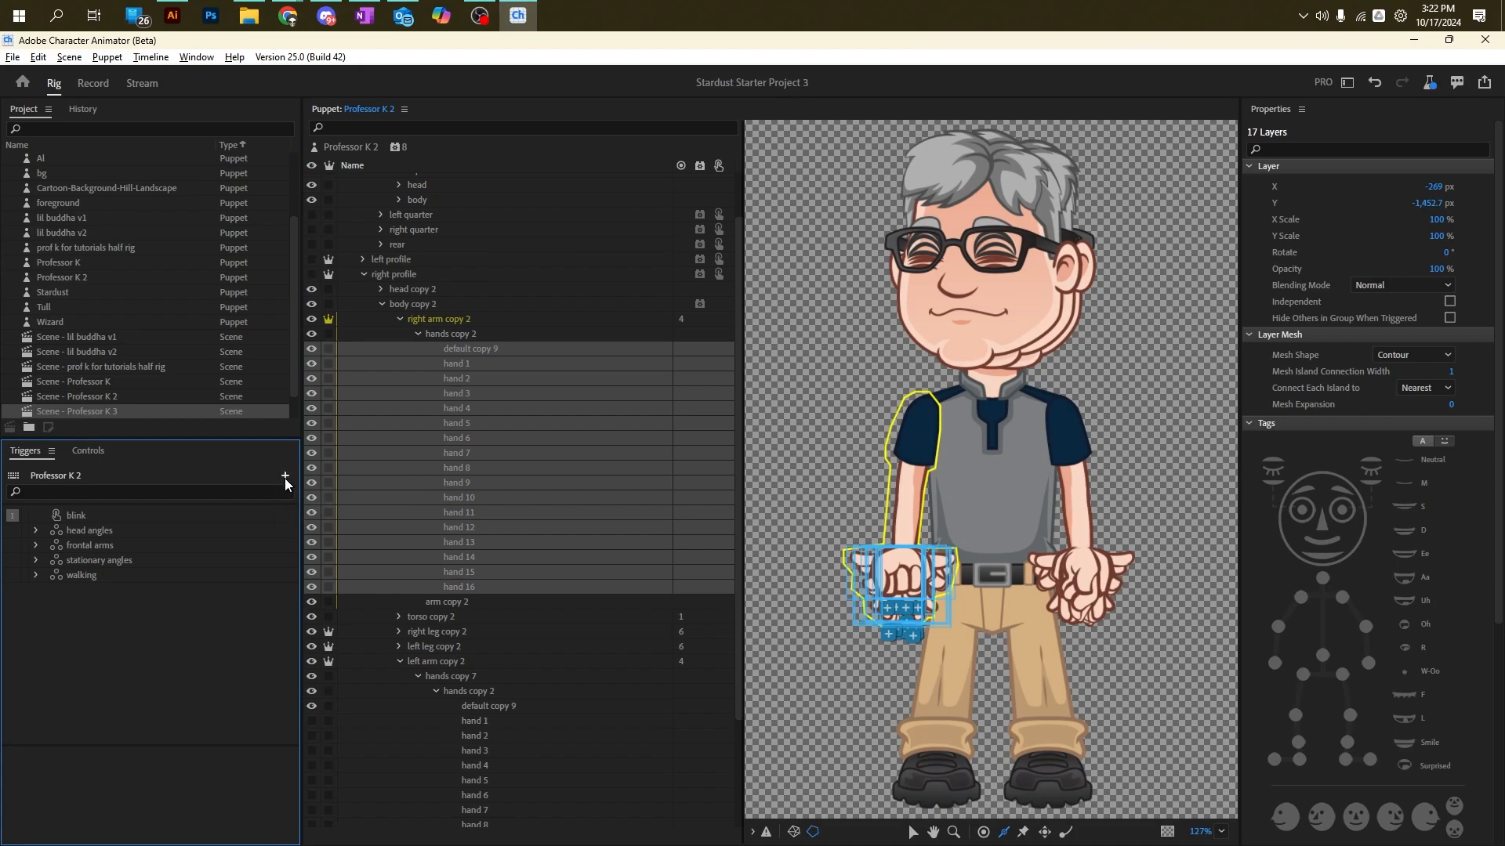
pyautogui.click(284, 475)
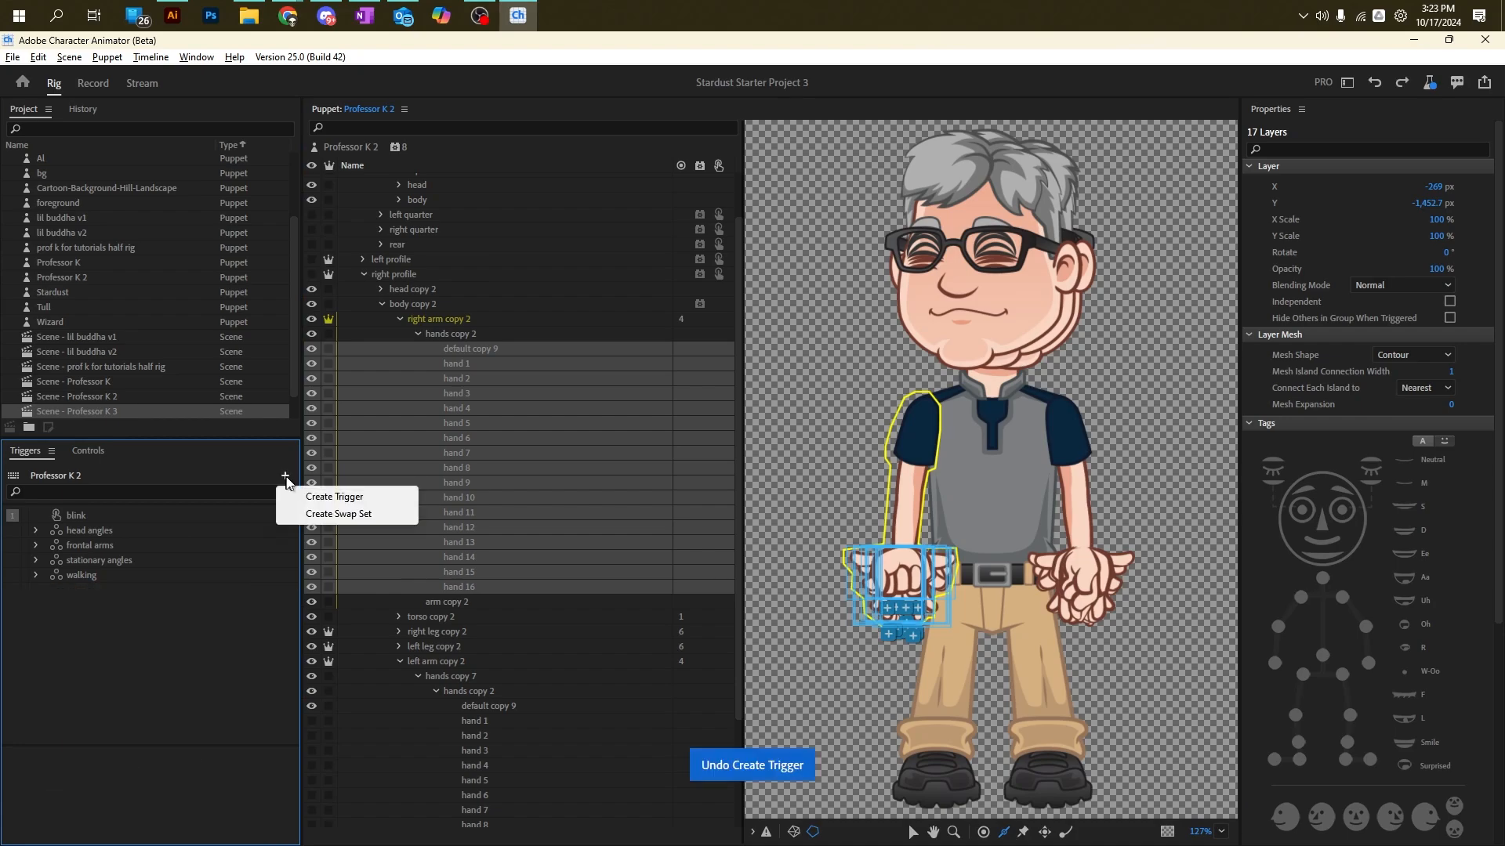
pyautogui.click(338, 514)
pyautogui.click(285, 475)
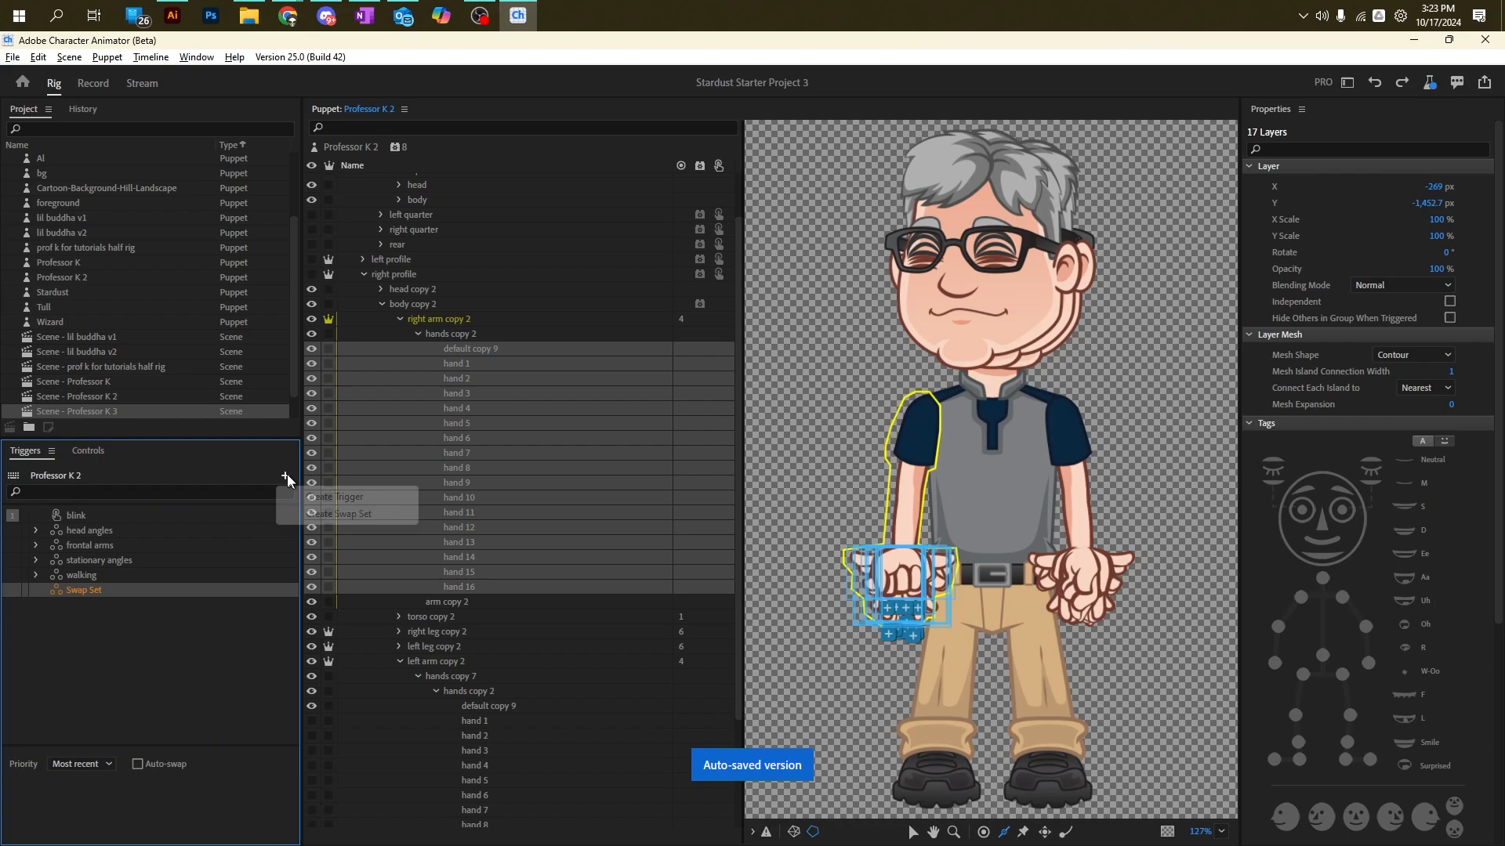
pyautogui.click(327, 516)
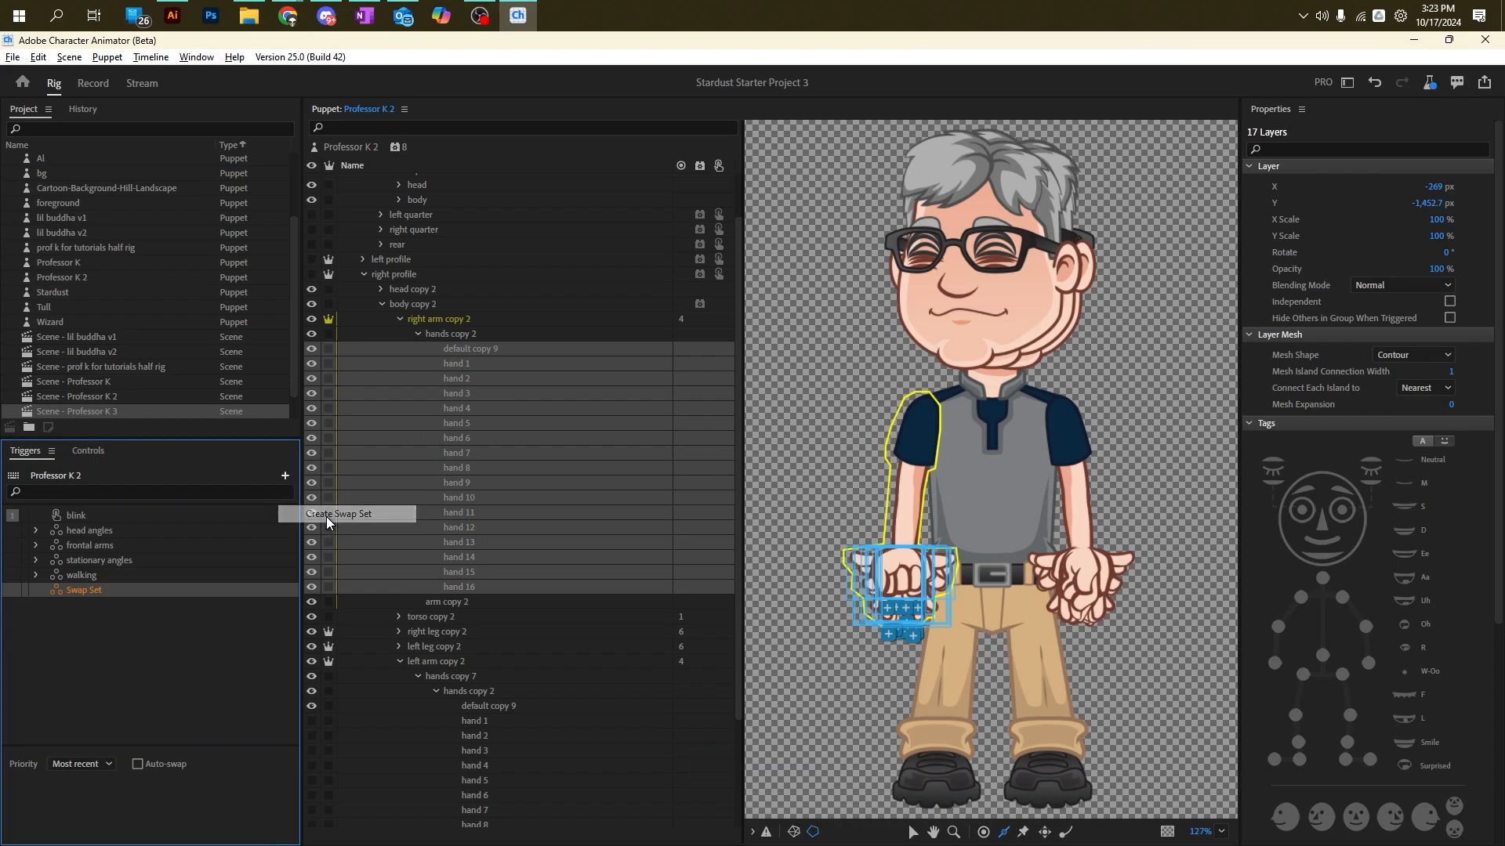
# Step: Add the selected right-hand layers of the right profile to the first new swap set as triggers
pyautogui.click(470, 348)
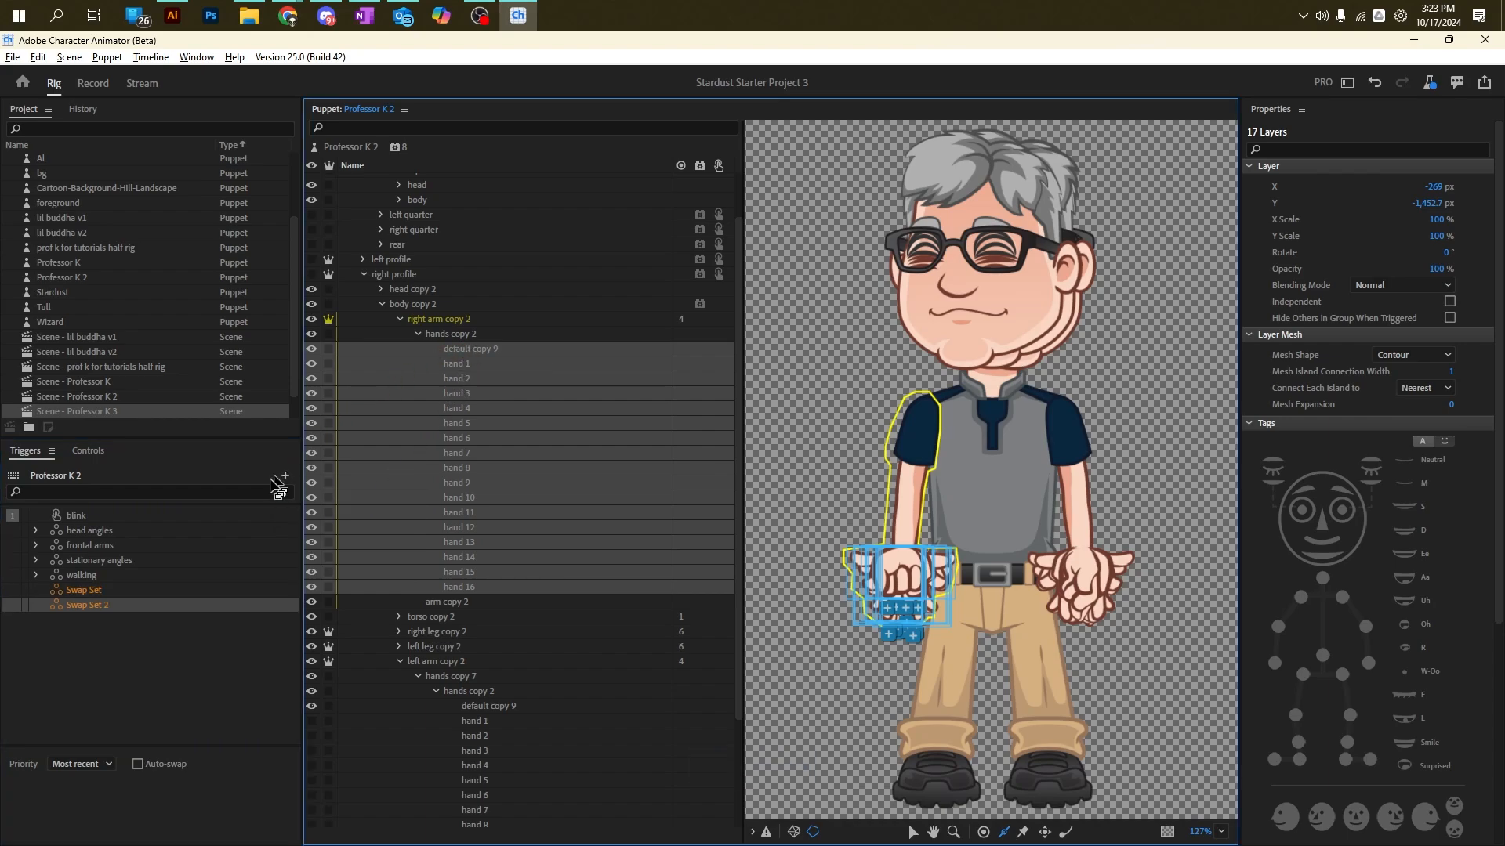
pyautogui.click(88, 589)
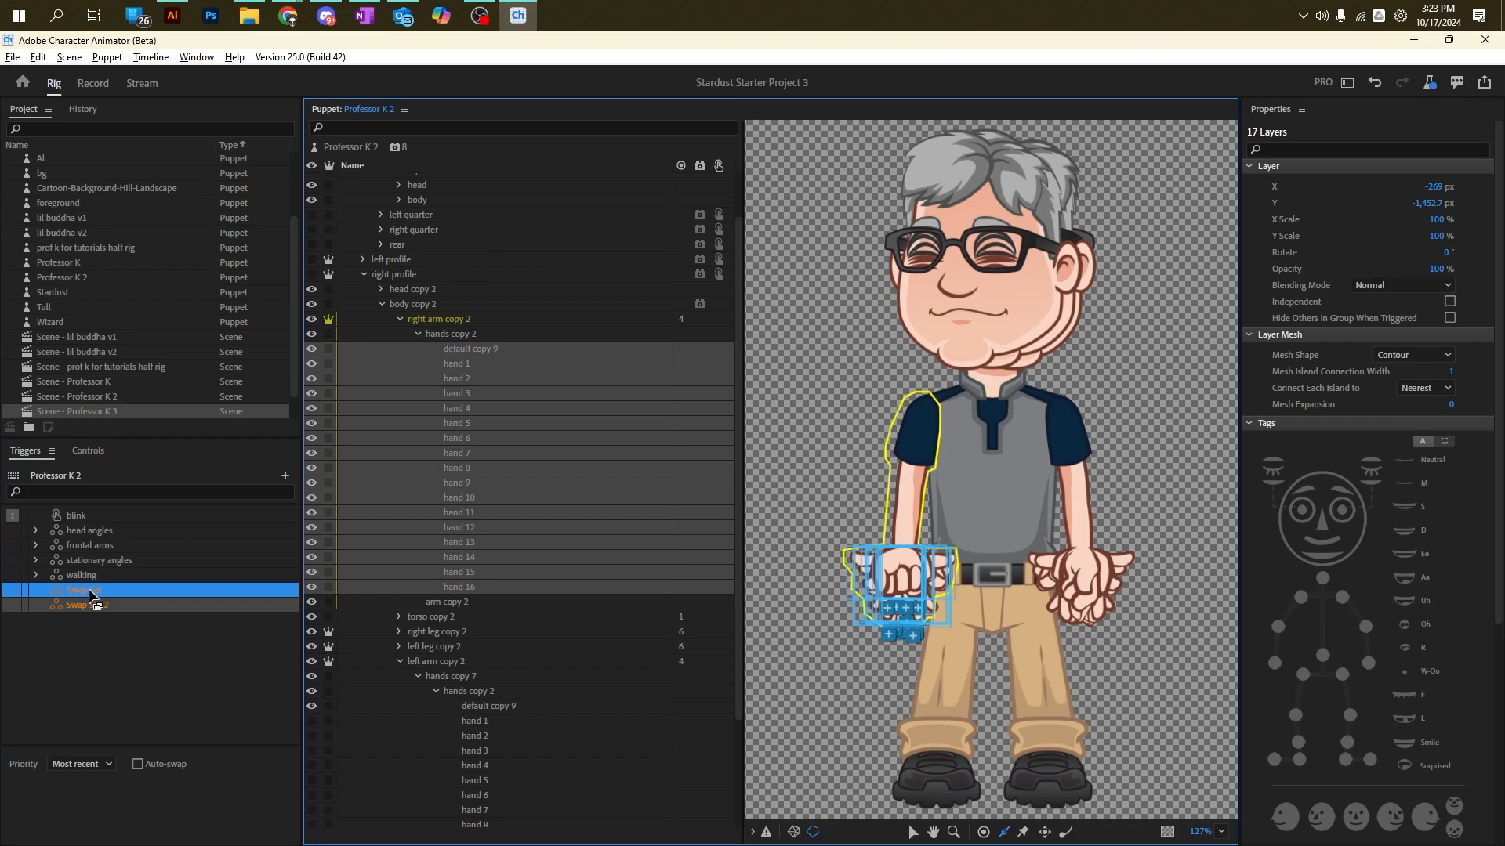
pyautogui.moveTo(90, 589); pyautogui.dragTo(91, 591)
pyautogui.rightClick(91, 590)
pyautogui.click(293, 590)
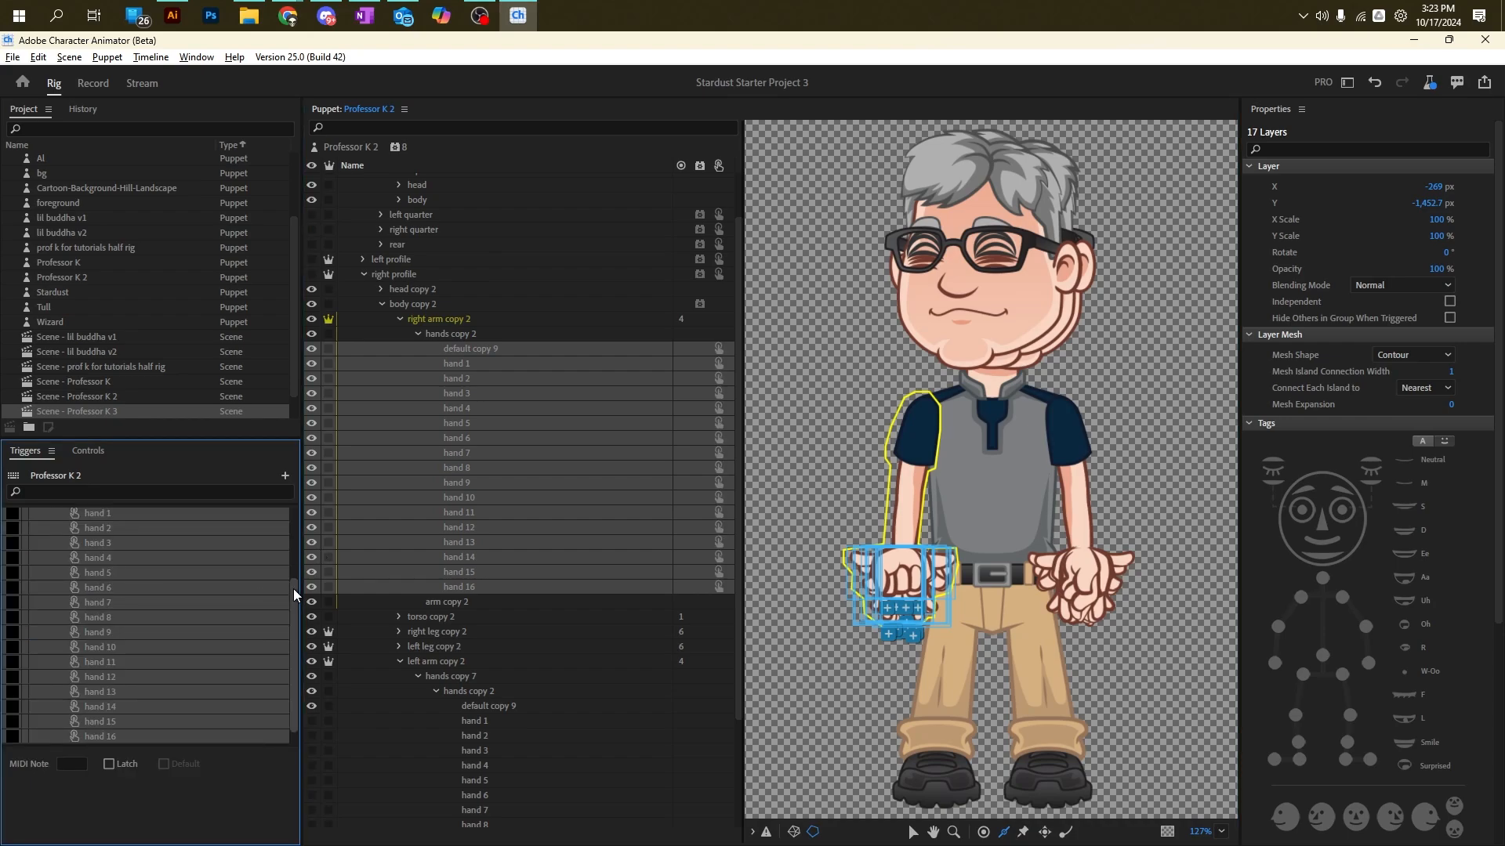
pyautogui.scroll(3, 293, 589)
# Step: Rename the filled swap set "right hands", make default copy 9 its default trigger, and collapse the set
pyautogui.rightClick(77, 589)
pyautogui.click(123, 601)
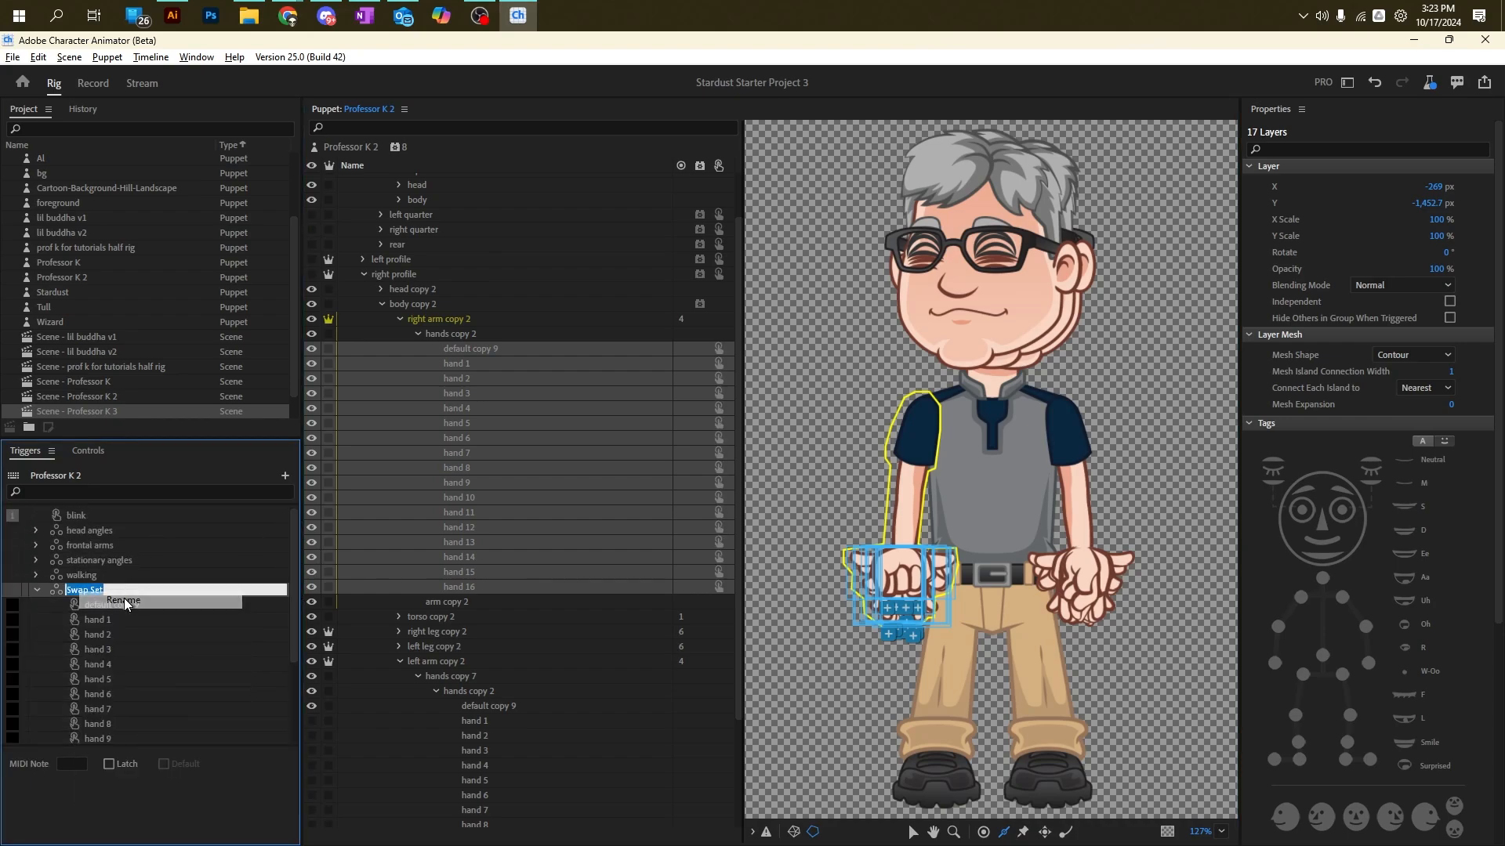
pyautogui.write('right hands')
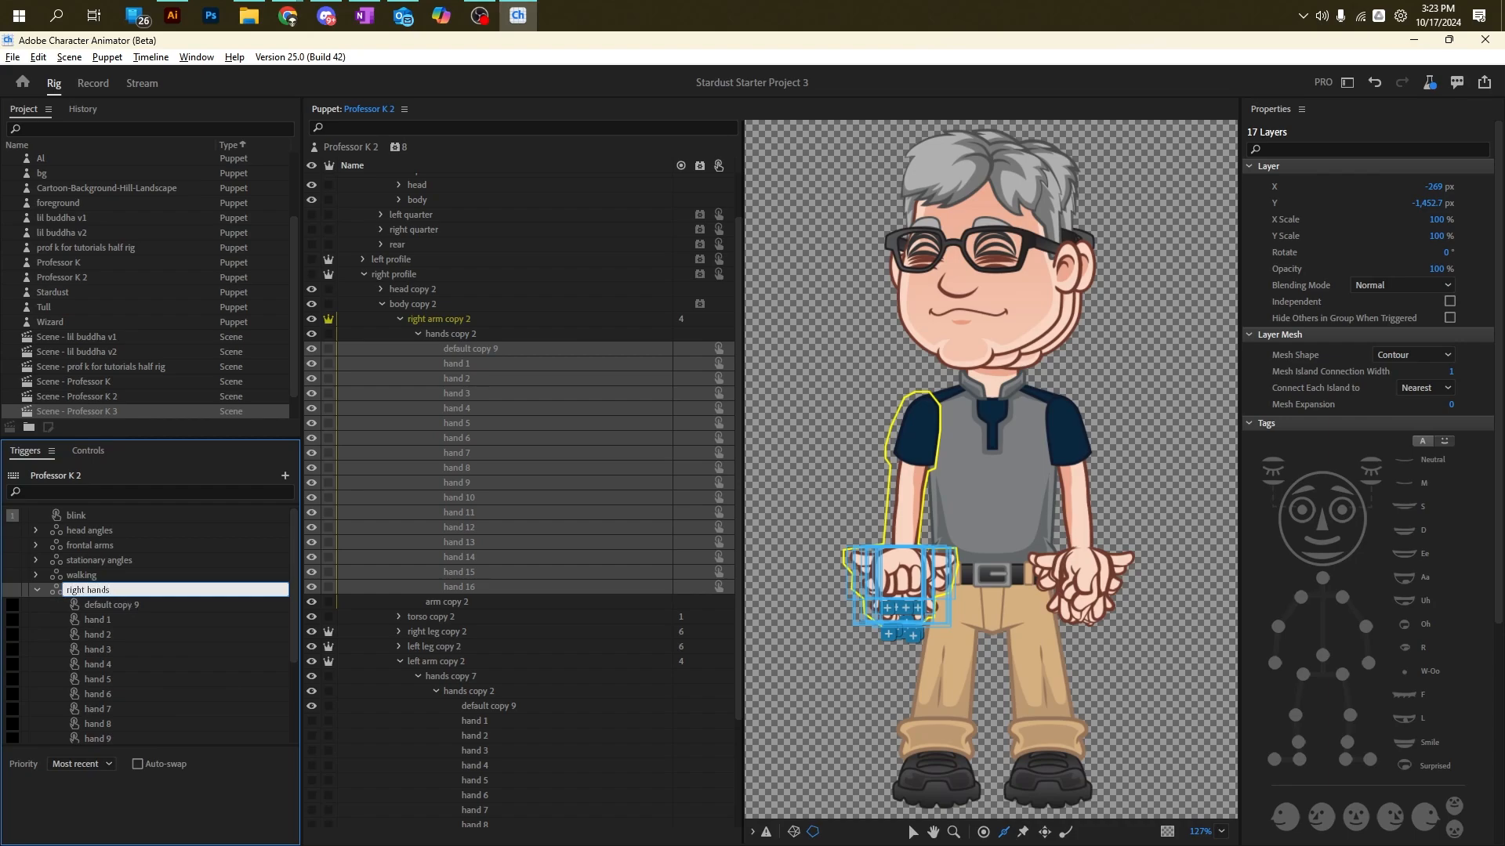
pyautogui.press('Return')
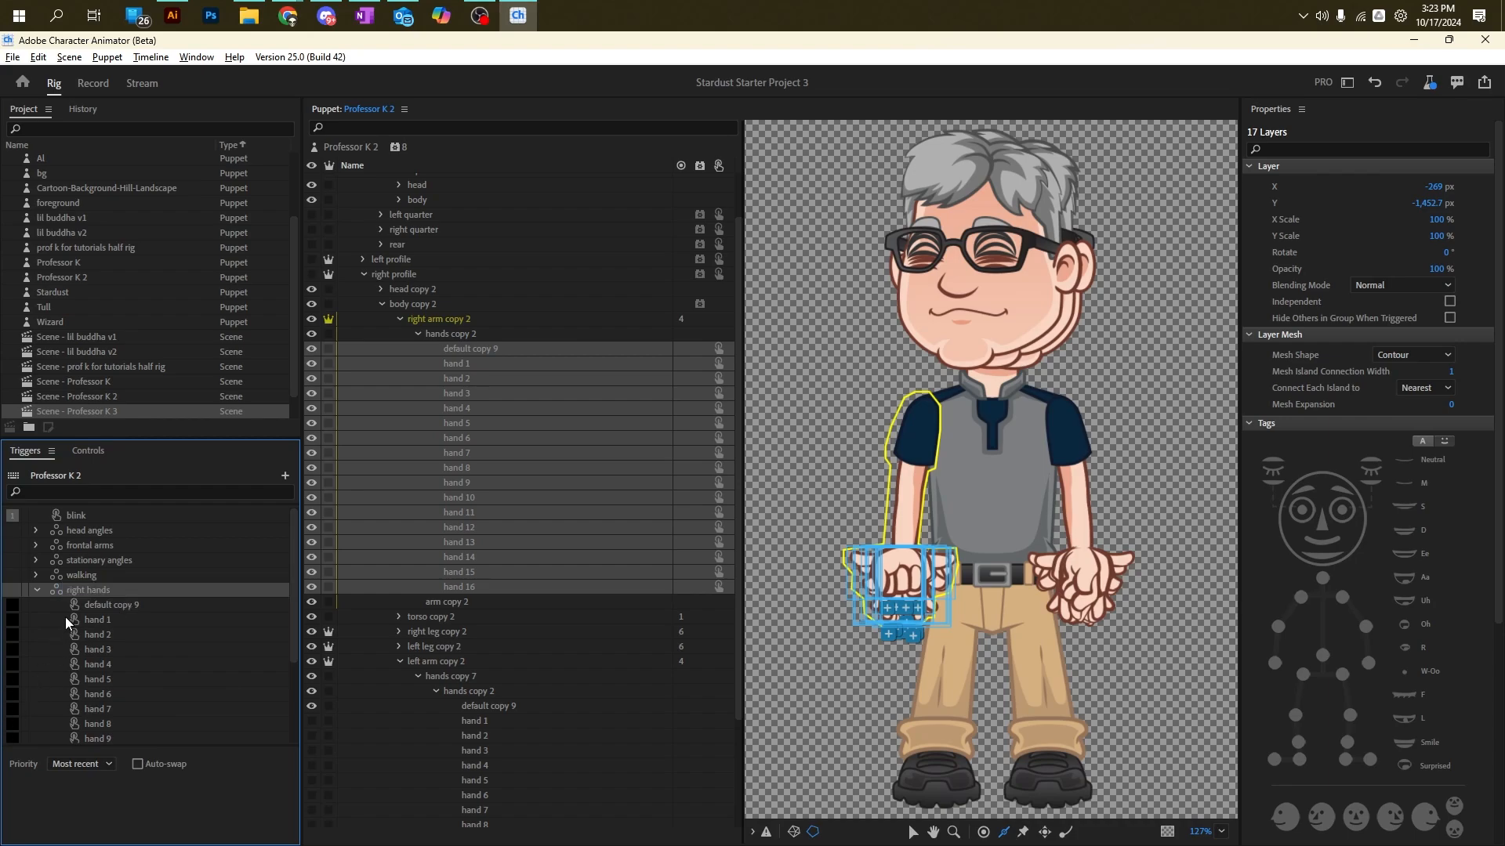
pyautogui.click(115, 604)
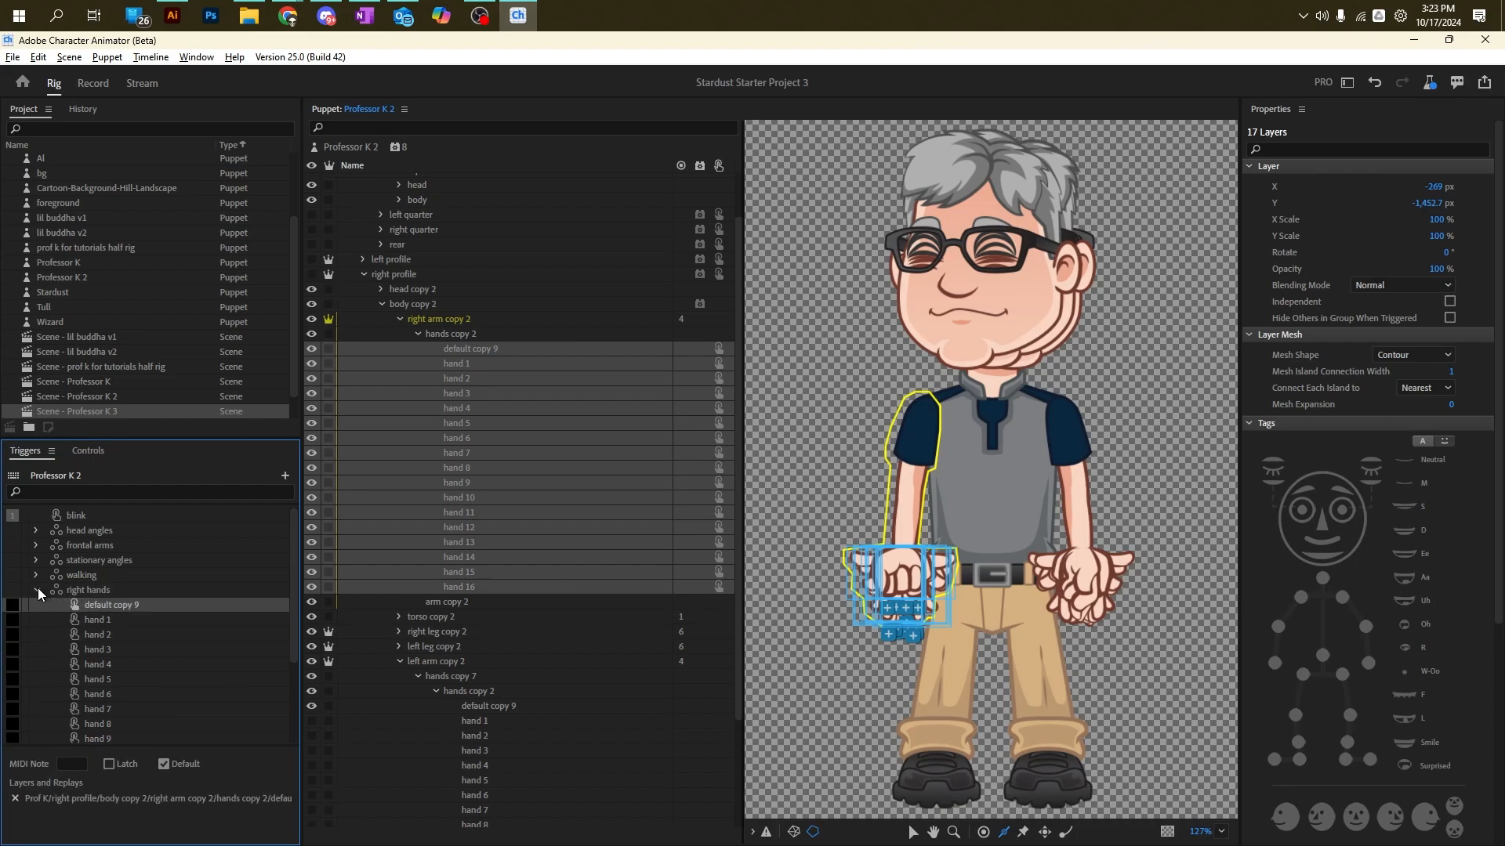
pyautogui.click(37, 589)
# Step: Rename the remaining empty swap set "left hands"
pyautogui.rightClick(88, 602)
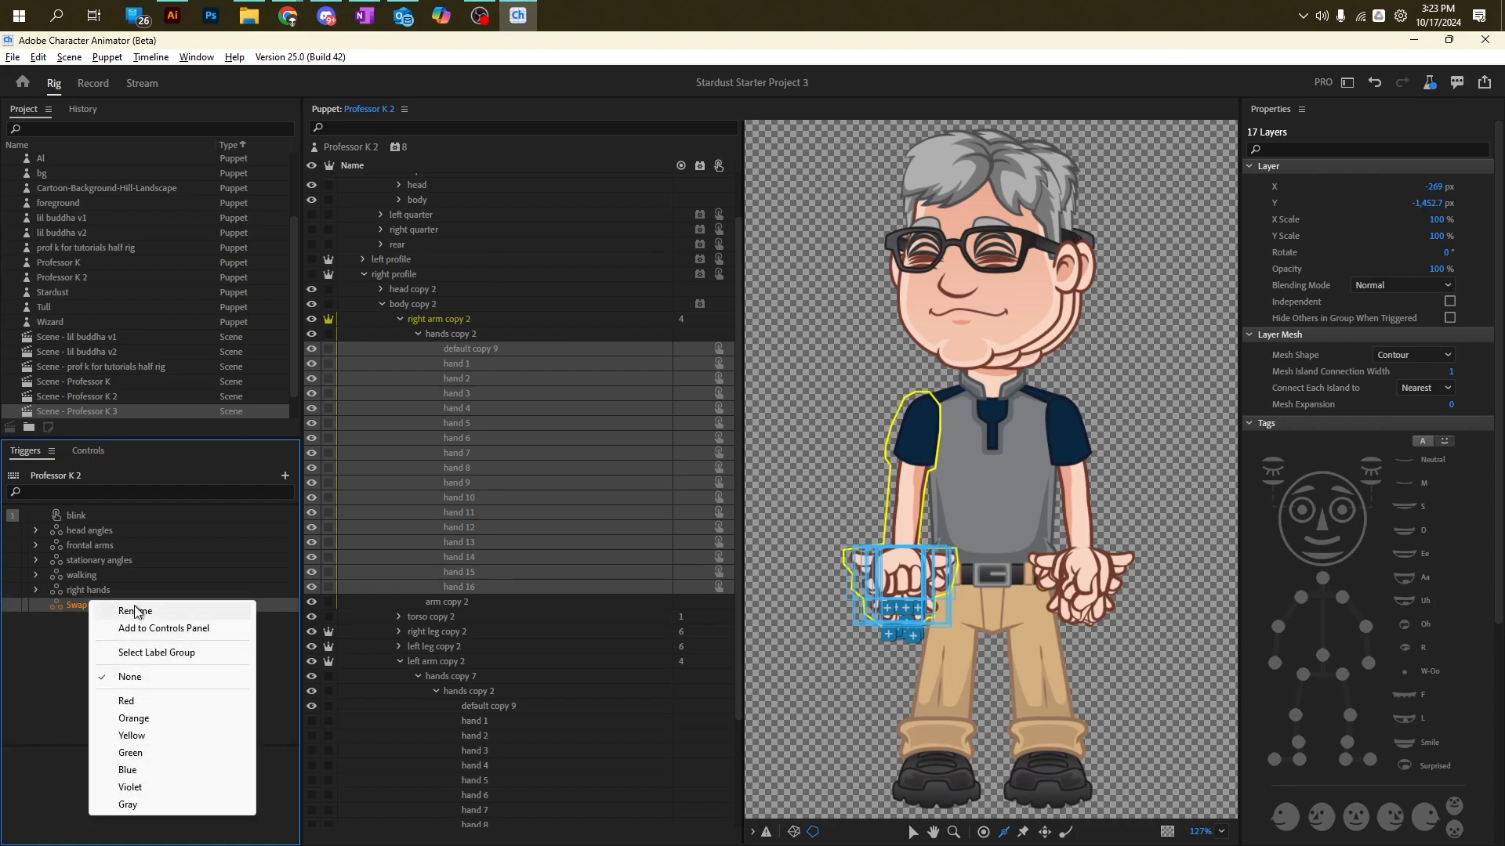
pyautogui.click(137, 612)
pyautogui.write('left hands')
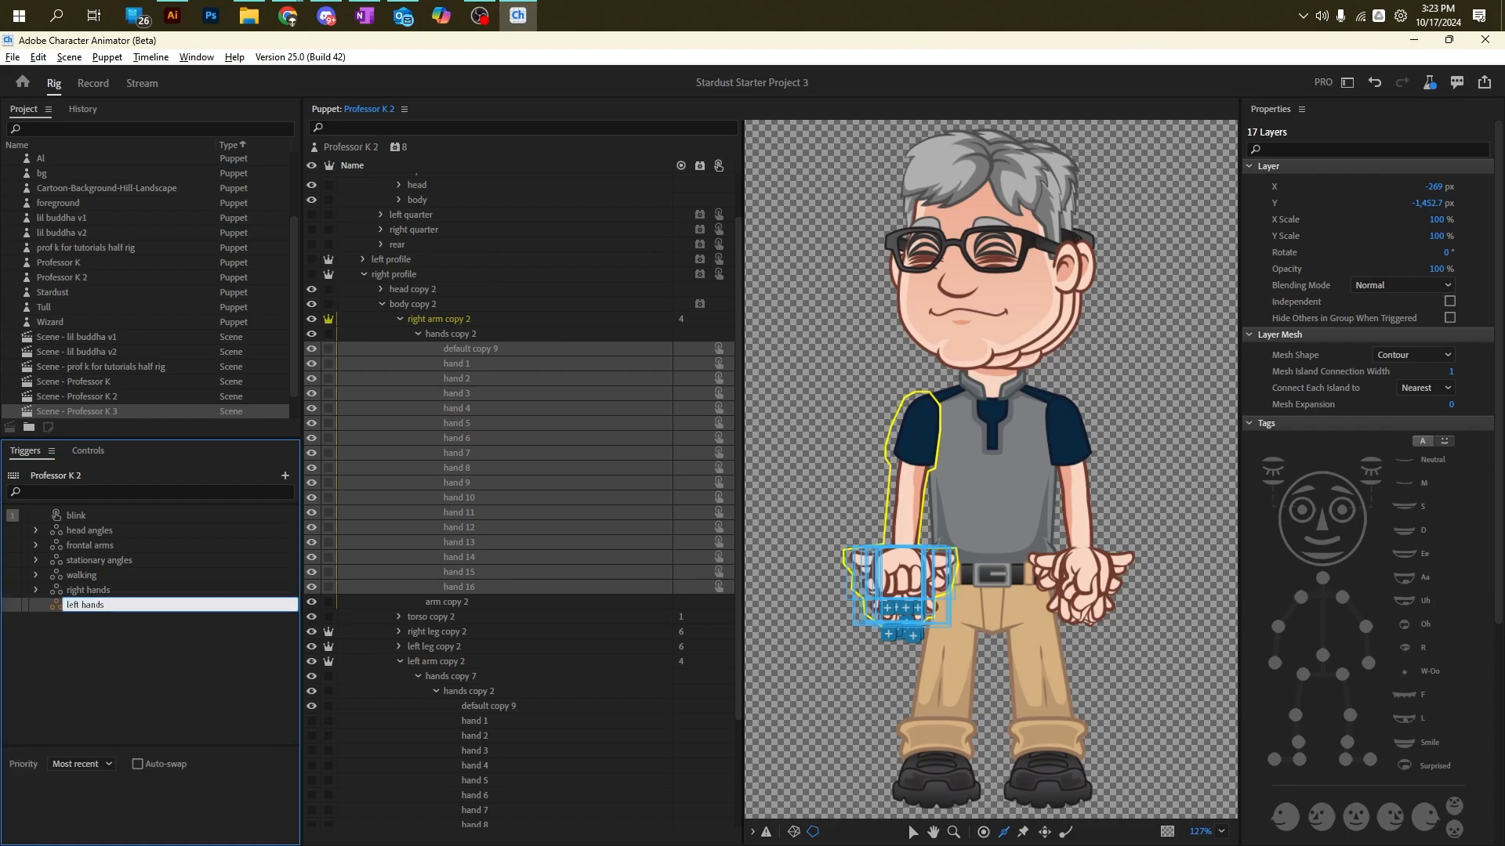
pyautogui.press('Return')
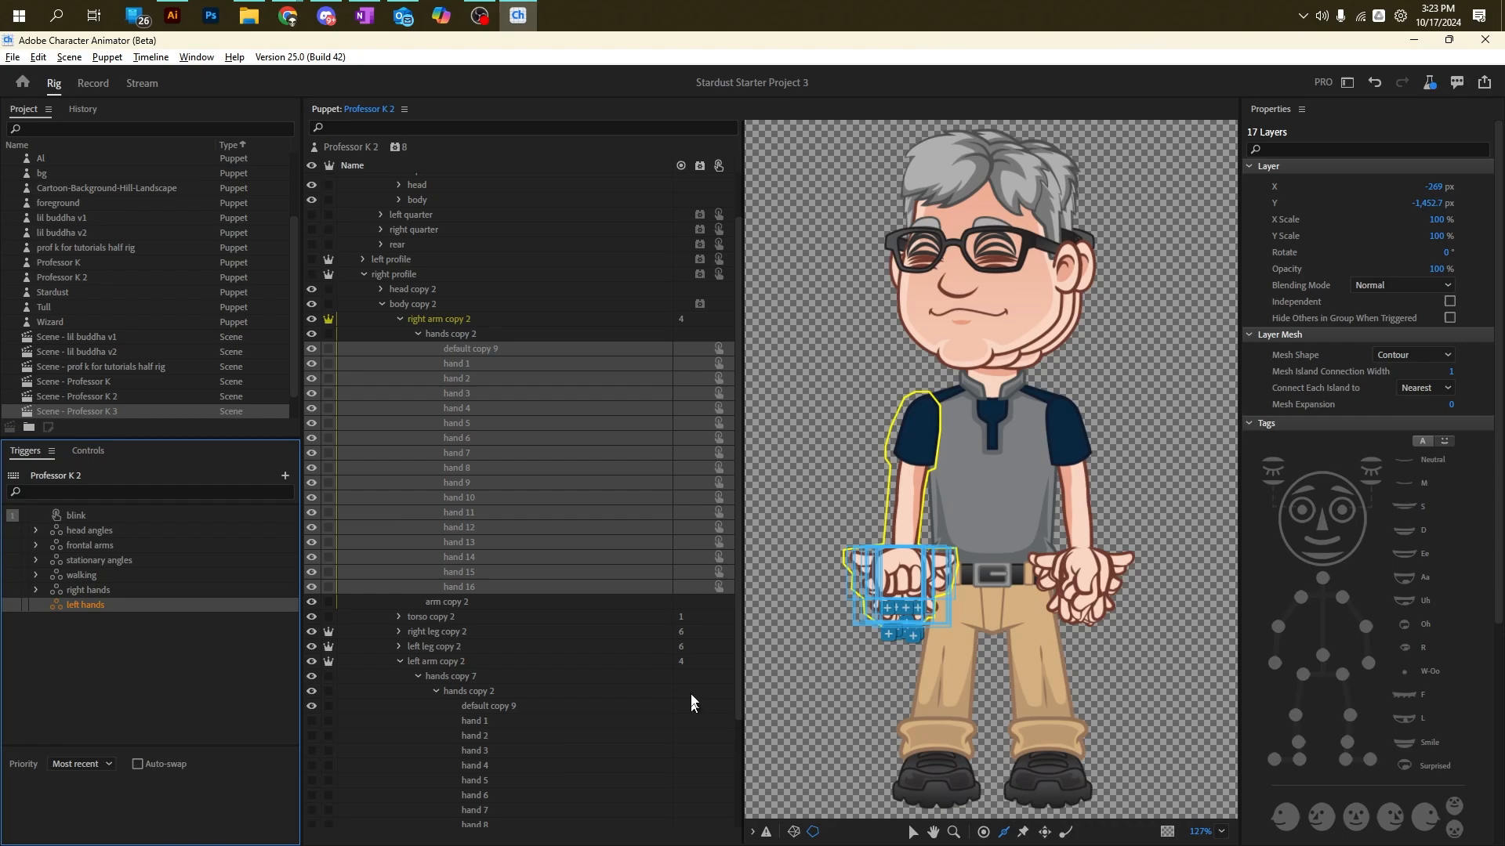
# Step: Add the right profile's left-hand layers, default copy 9 through hand 16, to the left hands swap set and collapse it
pyautogui.click(499, 707)
pyautogui.scroll(-3, 739, 689)
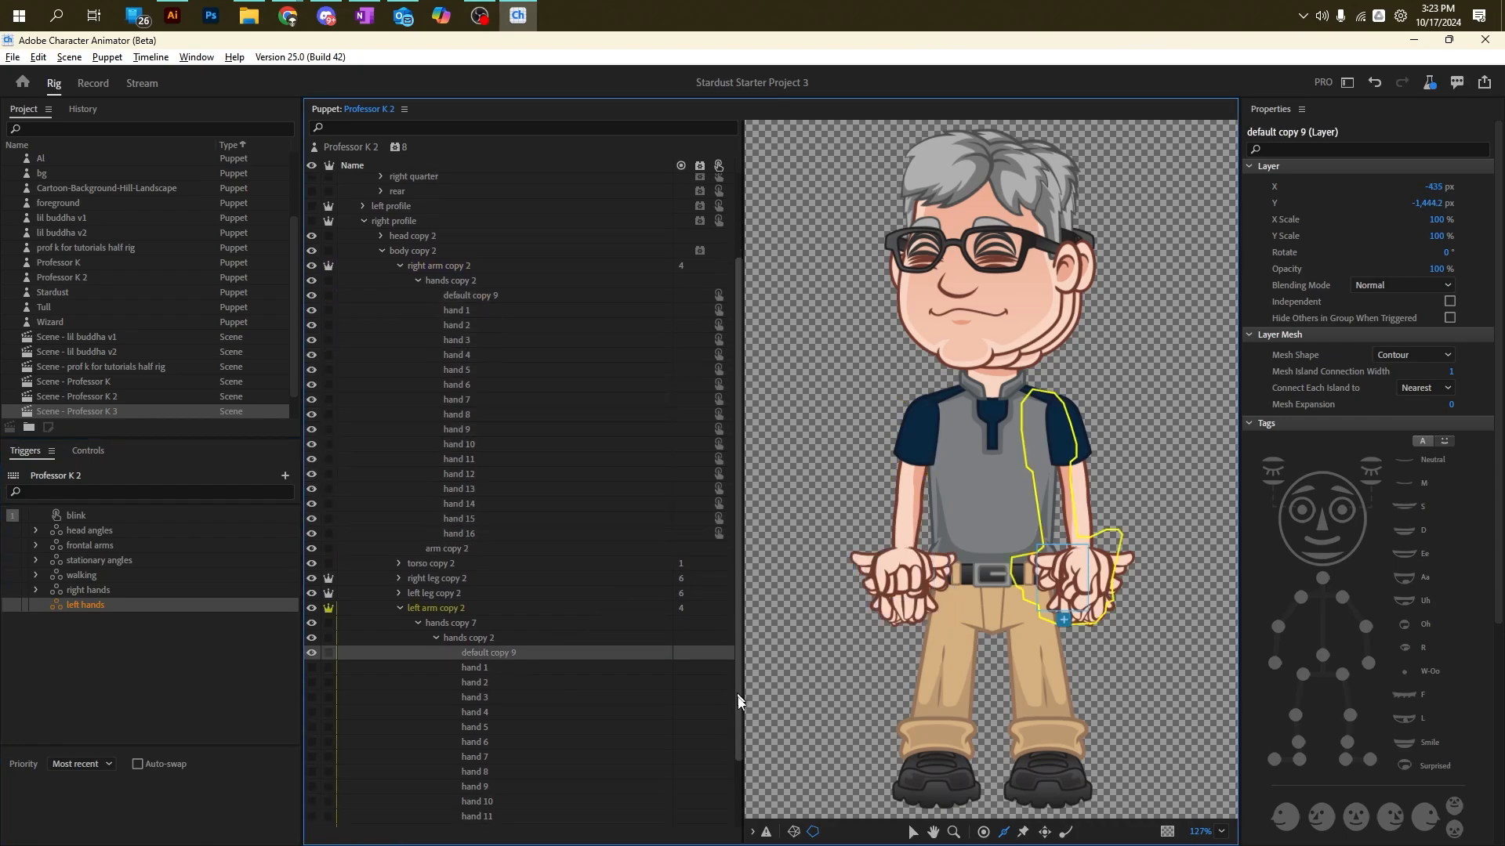
pyautogui.keyDown('shift'); pyautogui.click(494, 802); pyautogui.keyUp('shift')
pyautogui.moveTo(494, 803); pyautogui.dragTo(87, 606)
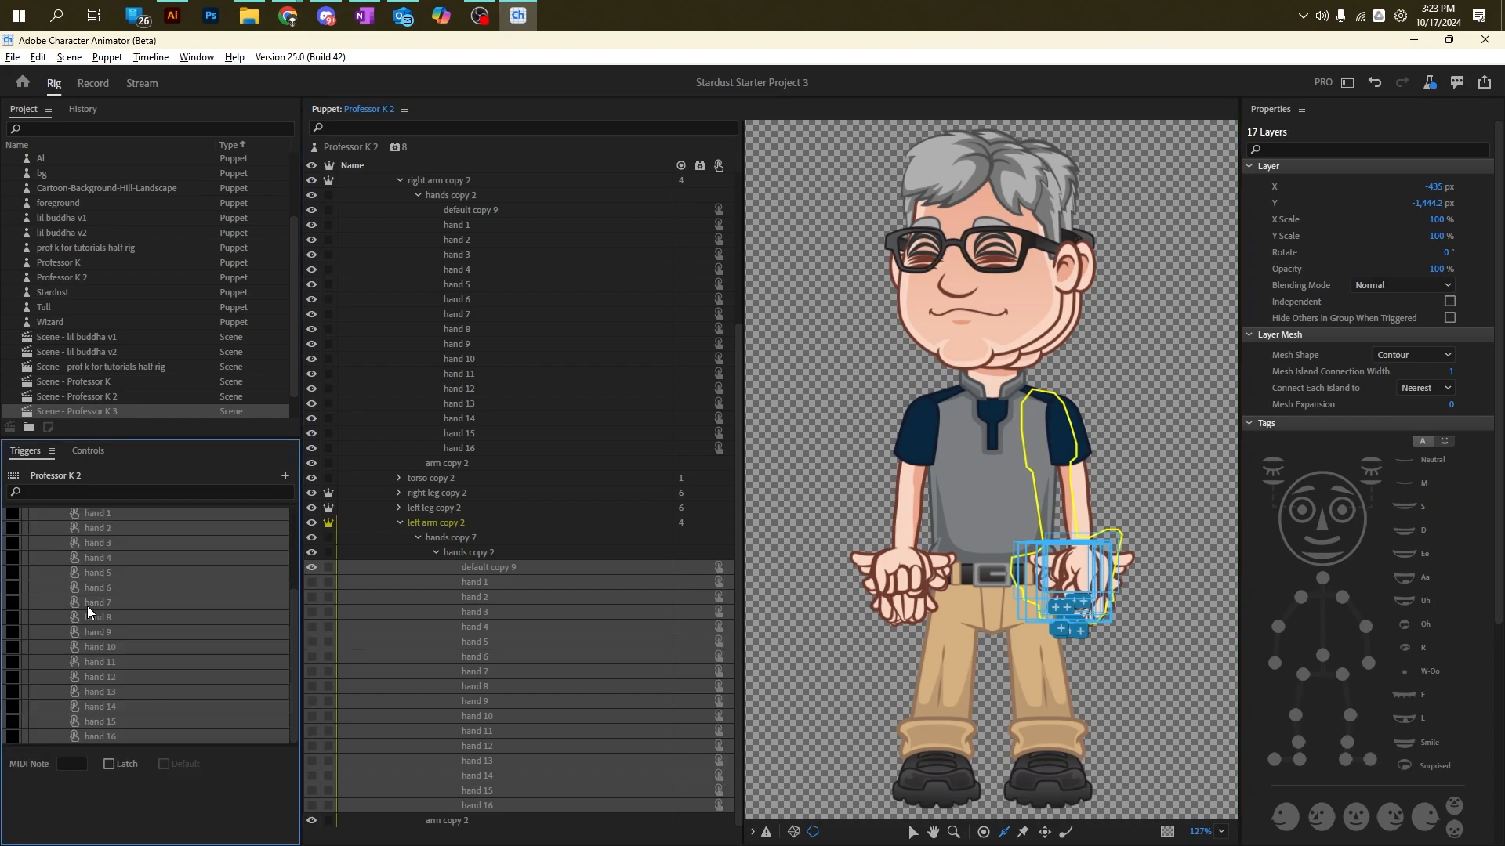
pyautogui.scroll(5, 285, 617)
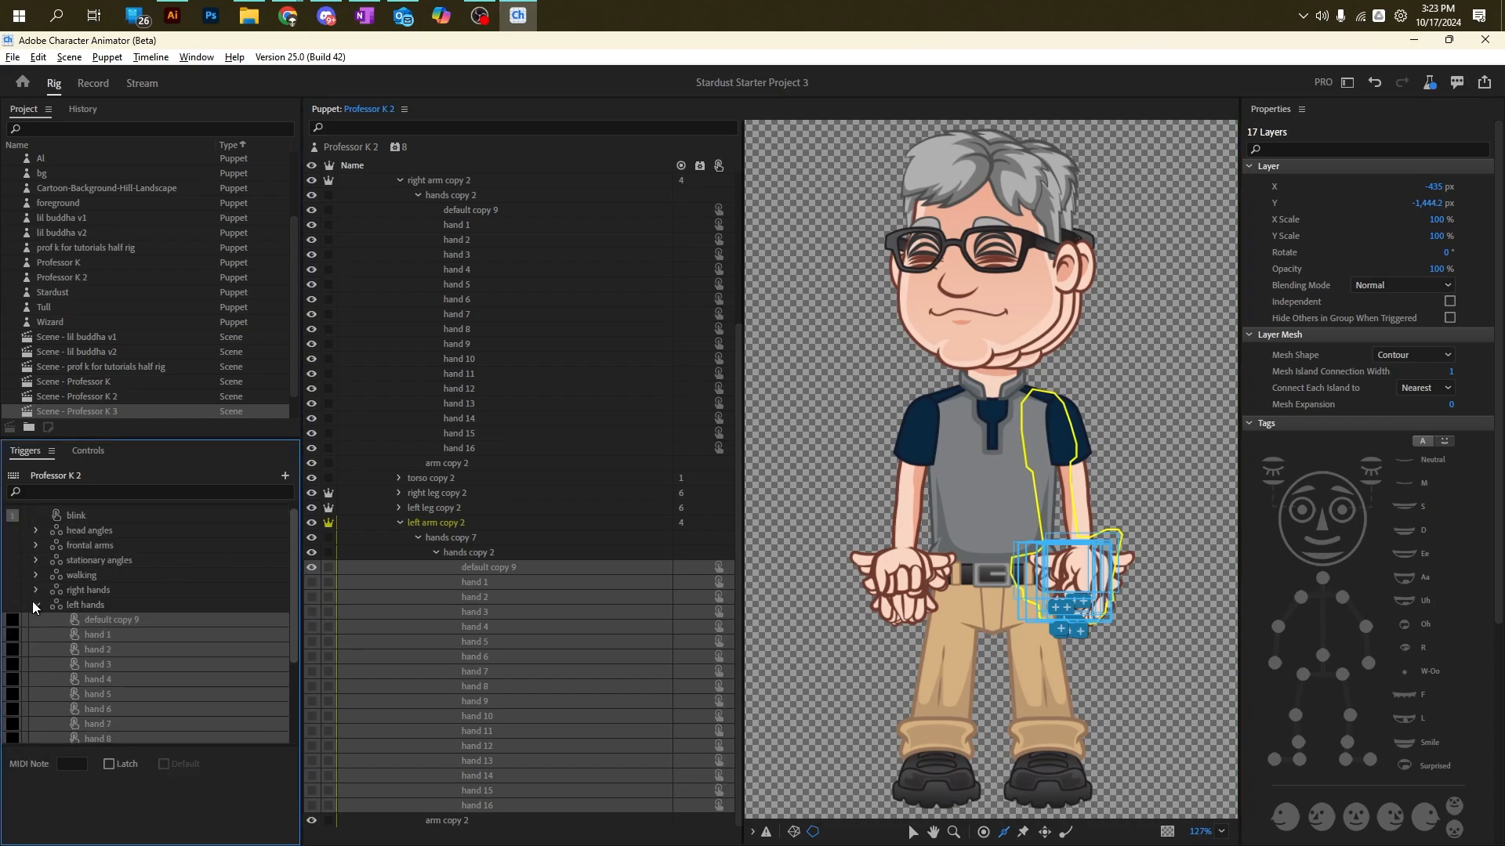
pyautogui.click(35, 605)
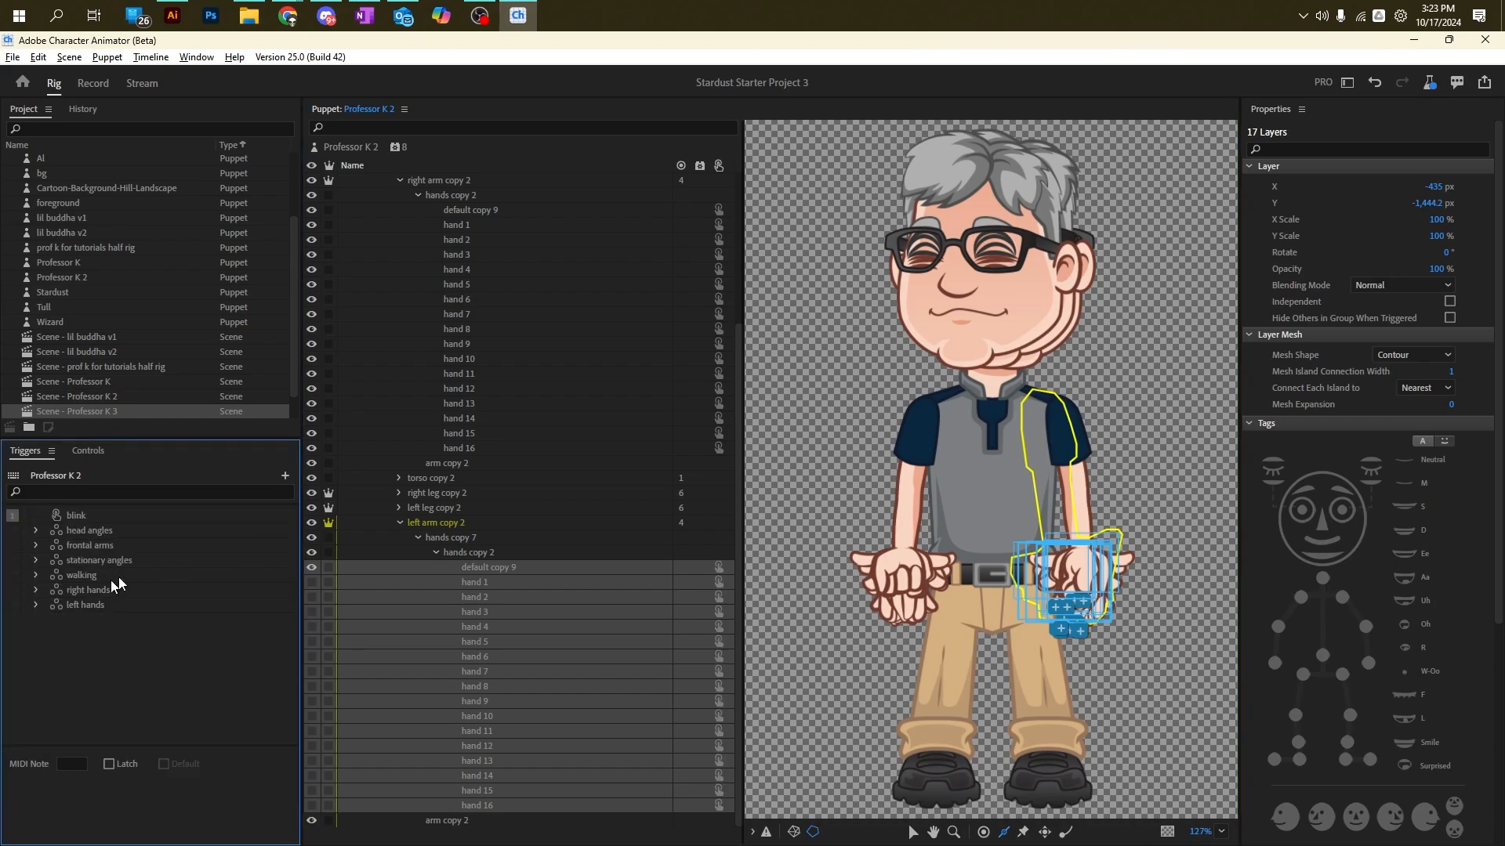
# Step: Collapse the right profile group and expand the left profile's right and left arm groups down to their hand layers
pyautogui.click(433, 551)
pyautogui.click(400, 375)
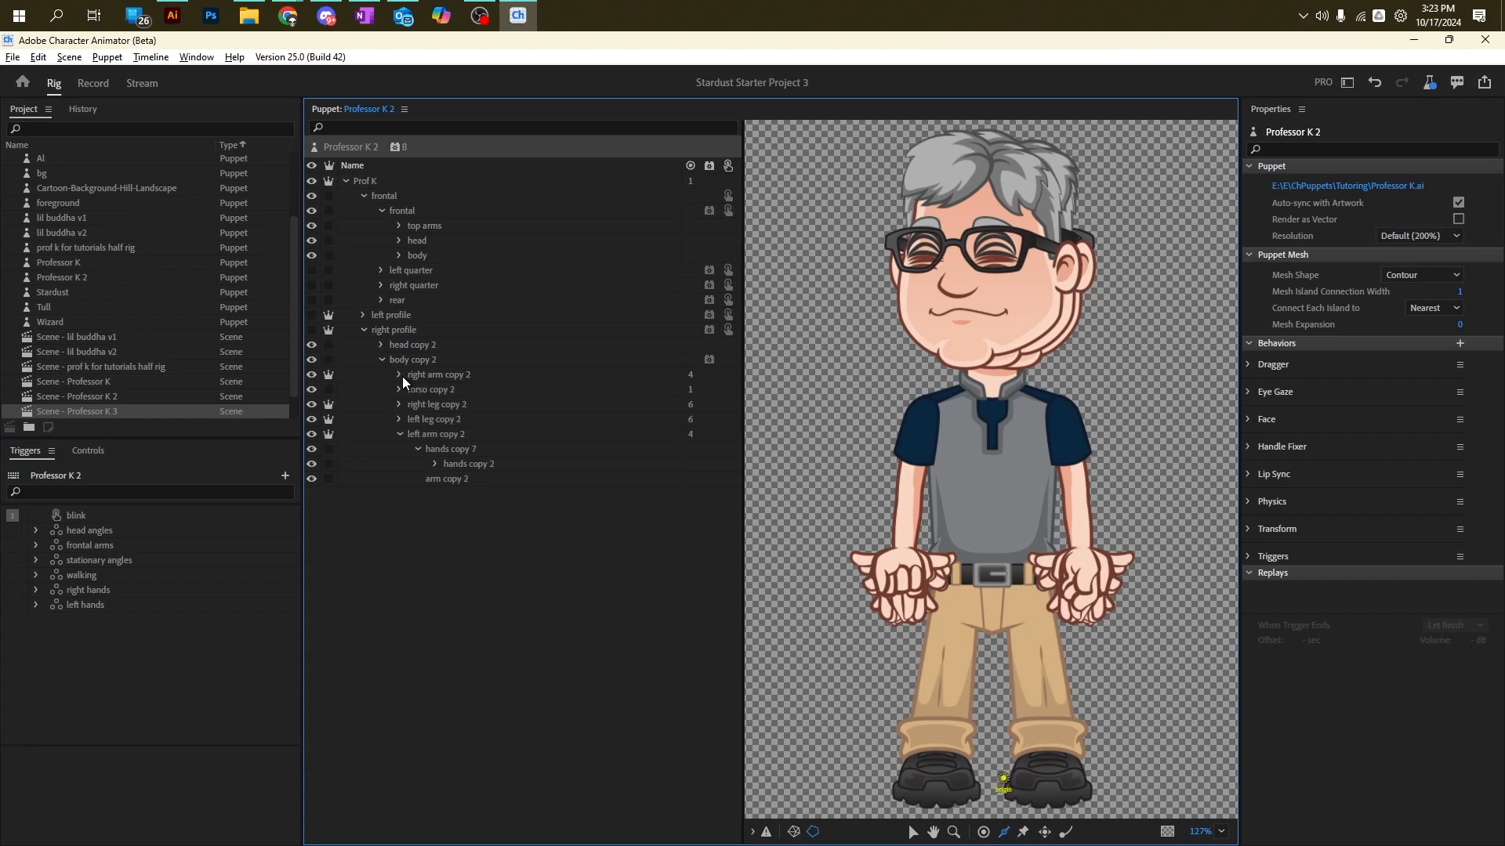
pyautogui.click(365, 330)
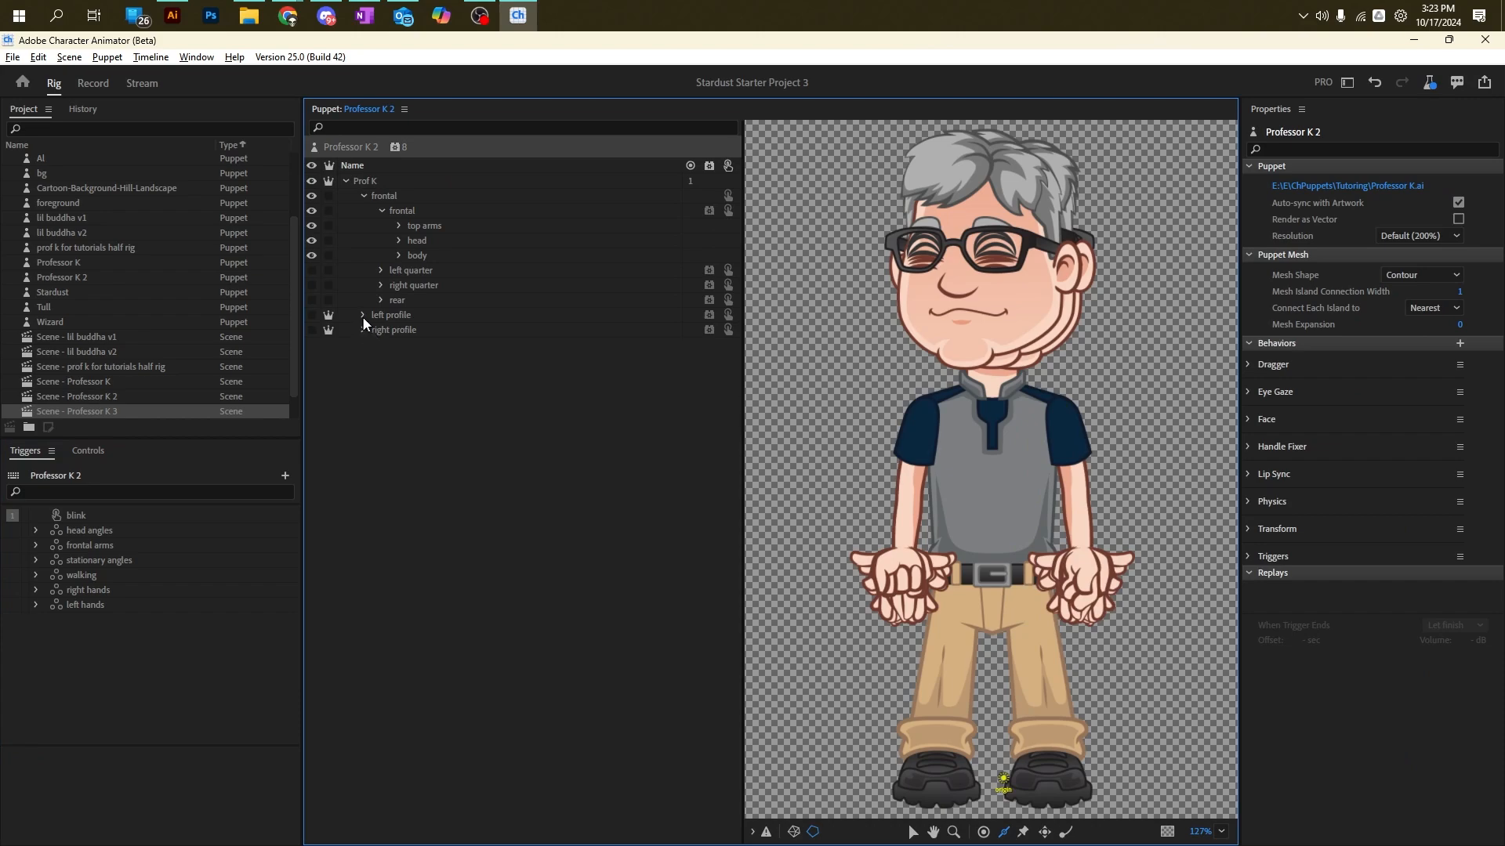
pyautogui.click(363, 315)
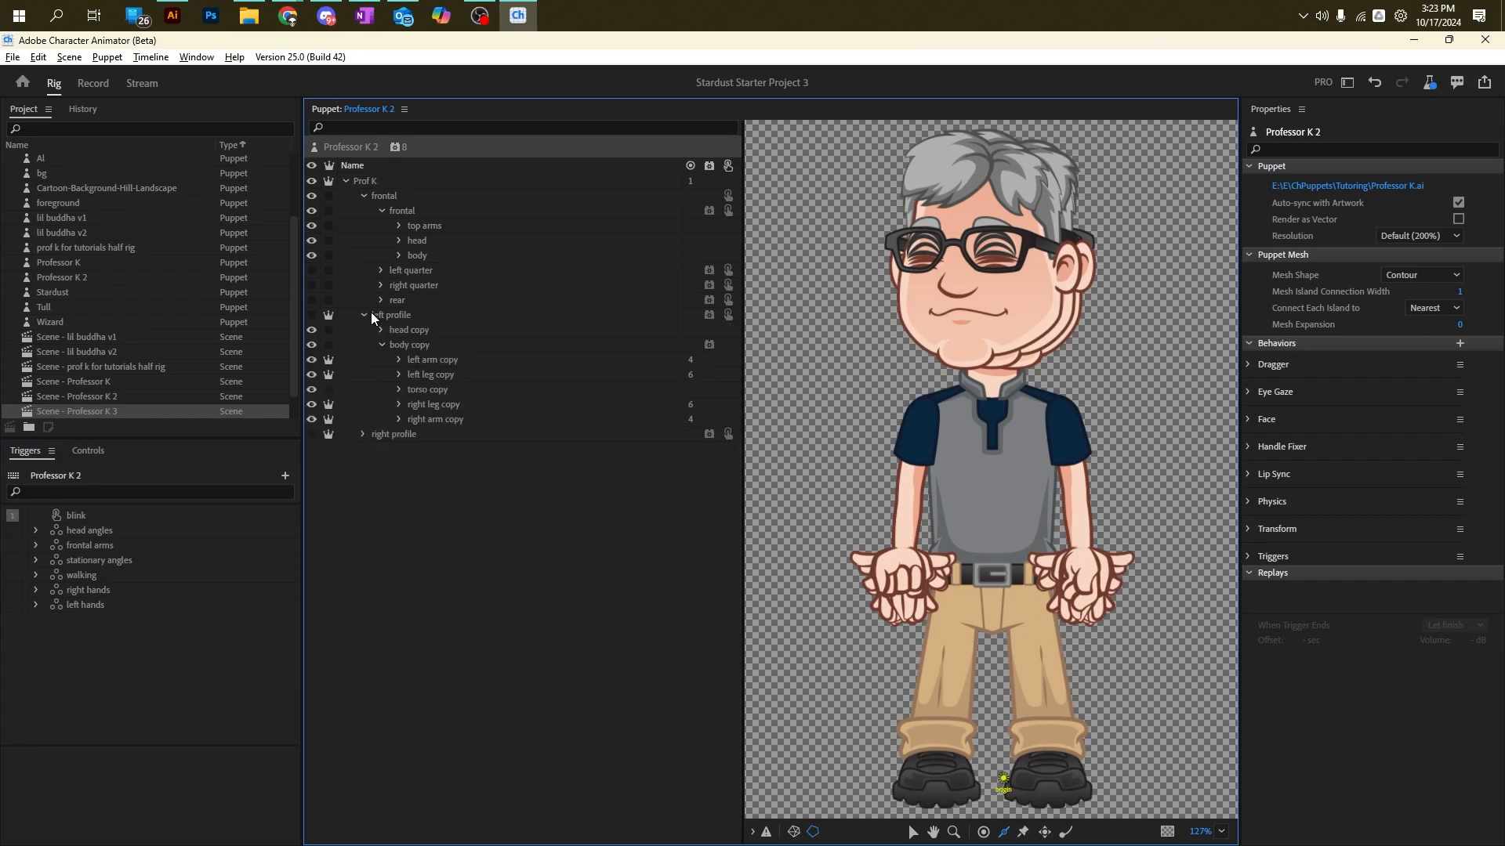
pyautogui.click(398, 419)
pyautogui.click(418, 435)
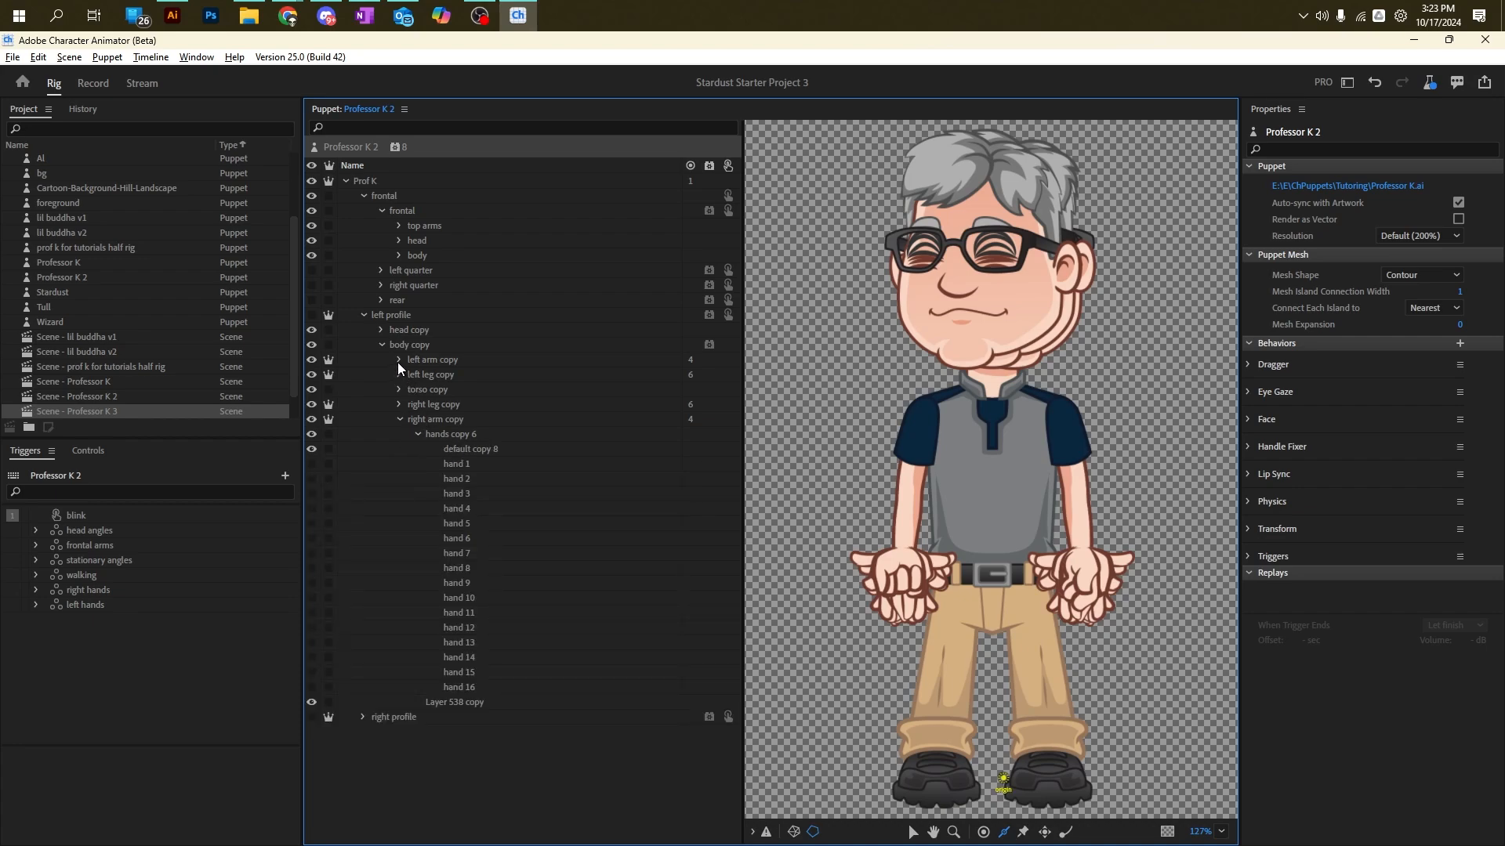
pyautogui.click(399, 361)
pyautogui.scroll(-3, 463, 562)
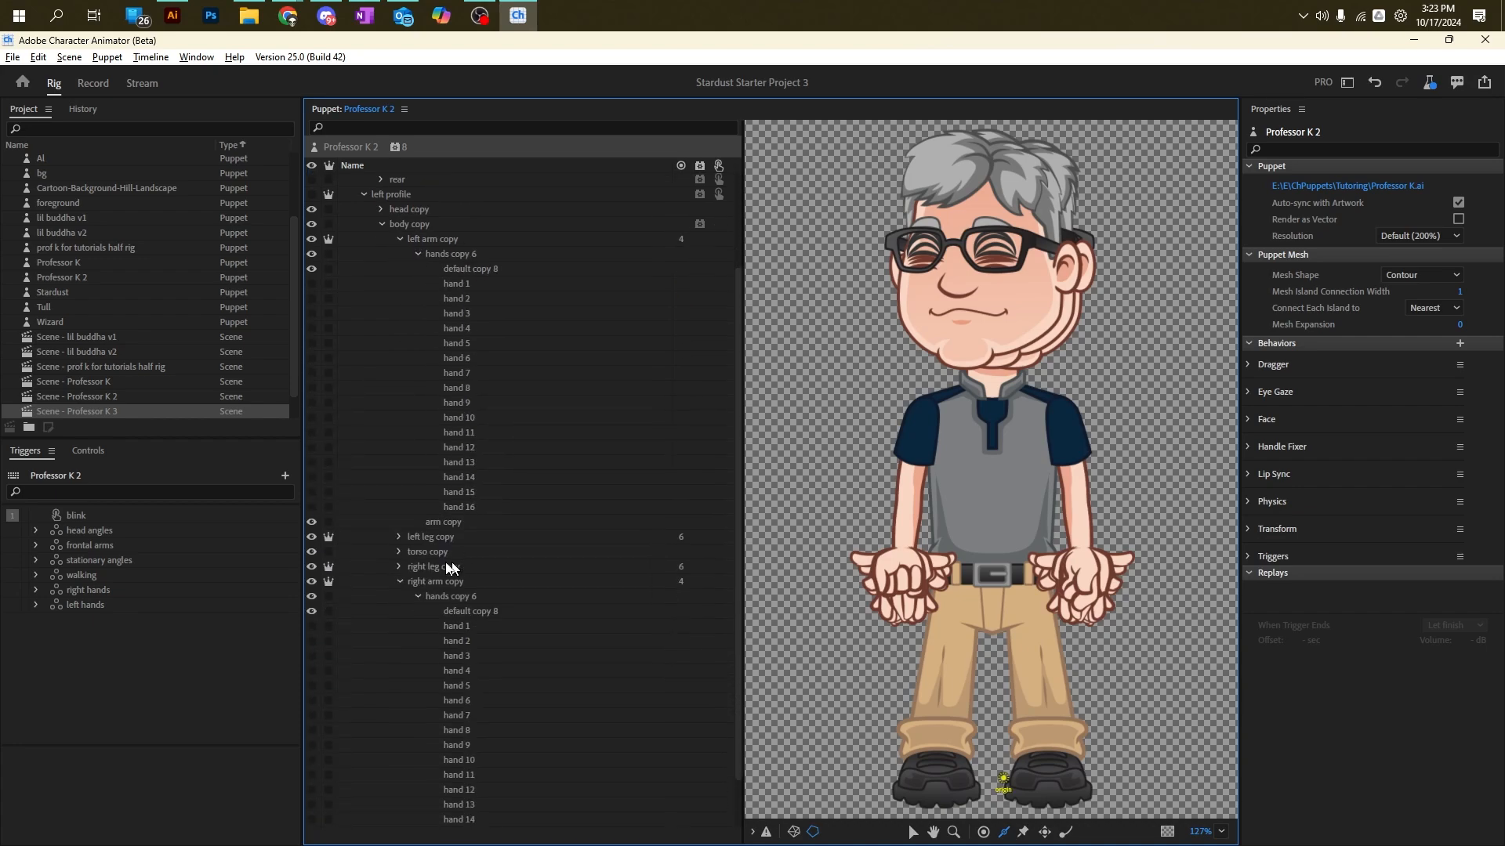
# Step: Expand the left hands swap set and enlarge the Triggers panel to show all of its hand triggers
pyautogui.click(36, 605)
pyautogui.scroll(-2, 82, 586)
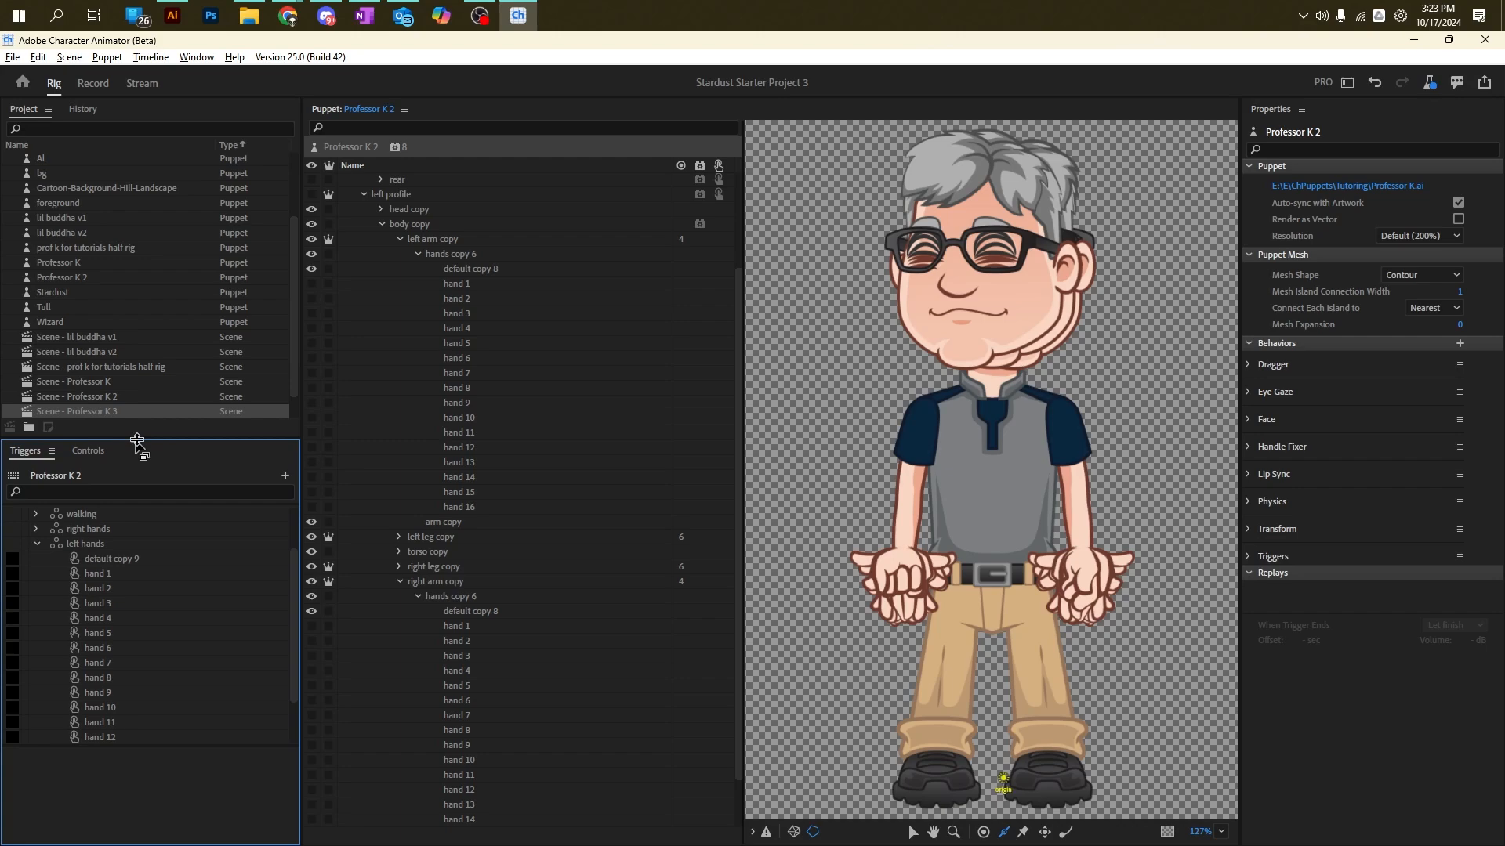
pyautogui.moveTo(146, 437); pyautogui.dragTo(196, 98)
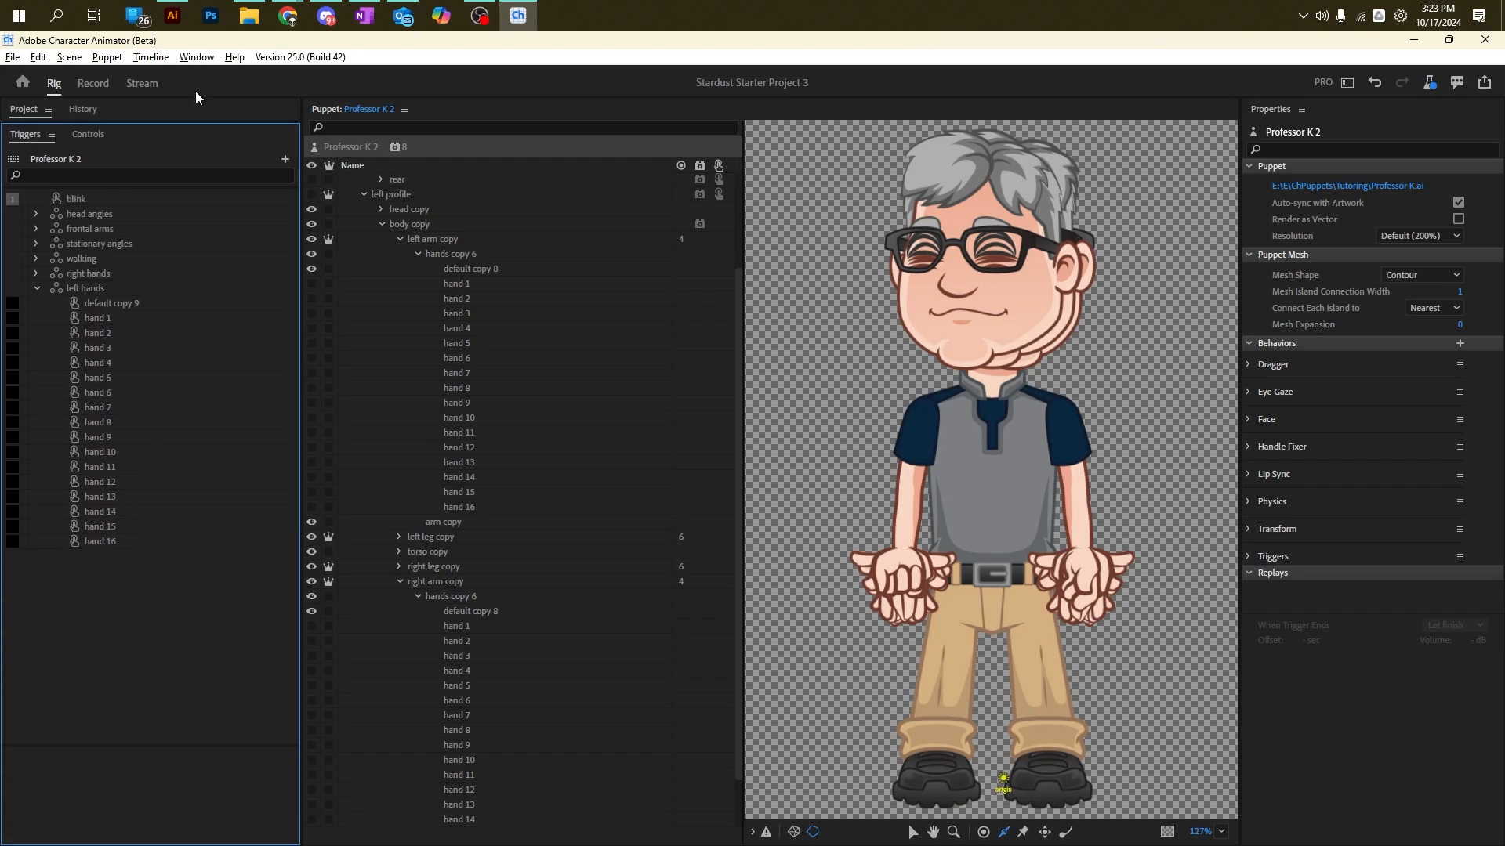
# Step: Add the left profile's left-arm hand layers, default copy 8 through hand 16, to the matching triggers in the left hands set
pyautogui.click(431, 242)
pyautogui.click(440, 257)
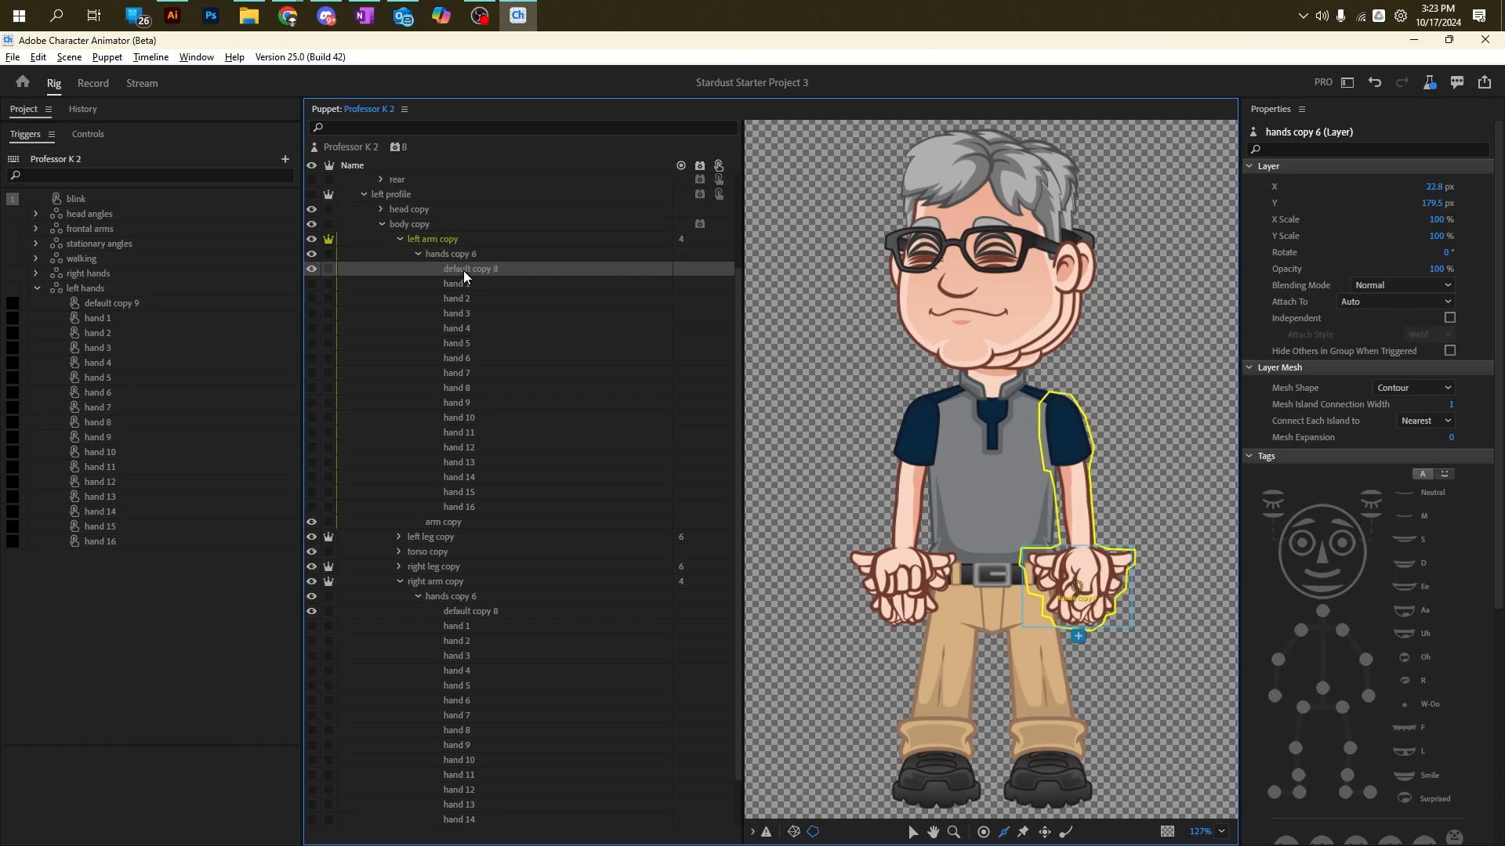
pyautogui.click(463, 271)
pyautogui.moveTo(464, 275); pyautogui.dragTo(123, 304)
pyautogui.moveTo(452, 285); pyautogui.dragTo(126, 352)
pyautogui.moveTo(467, 333); pyautogui.dragTo(175, 362)
pyautogui.moveTo(462, 345); pyautogui.dragTo(157, 392)
pyautogui.moveTo(462, 373); pyautogui.dragTo(156, 422)
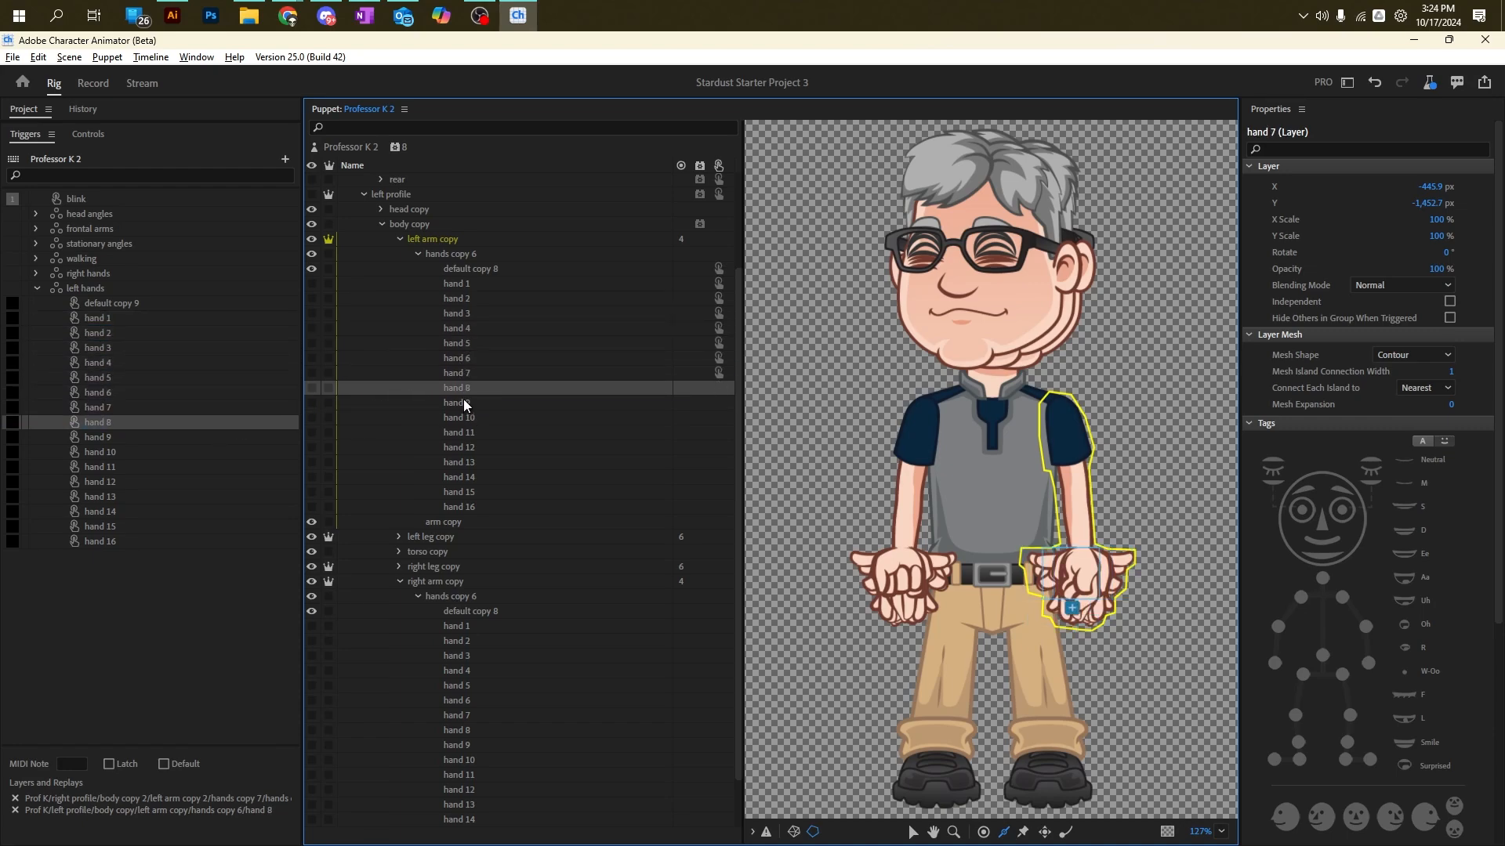
pyautogui.moveTo(463, 403); pyautogui.dragTo(157, 451)
pyautogui.moveTo(460, 433); pyautogui.dragTo(157, 466)
pyautogui.moveTo(461, 446); pyautogui.dragTo(157, 481)
pyautogui.moveTo(461, 463); pyautogui.dragTo(157, 497)
pyautogui.moveTo(462, 477); pyautogui.dragTo(156, 511)
pyautogui.moveTo(471, 492); pyautogui.dragTo(216, 548)
# Step: Calculate 32*6 with the Windows search and dismiss it
pyautogui.press('super')
pyautogui.write('16')
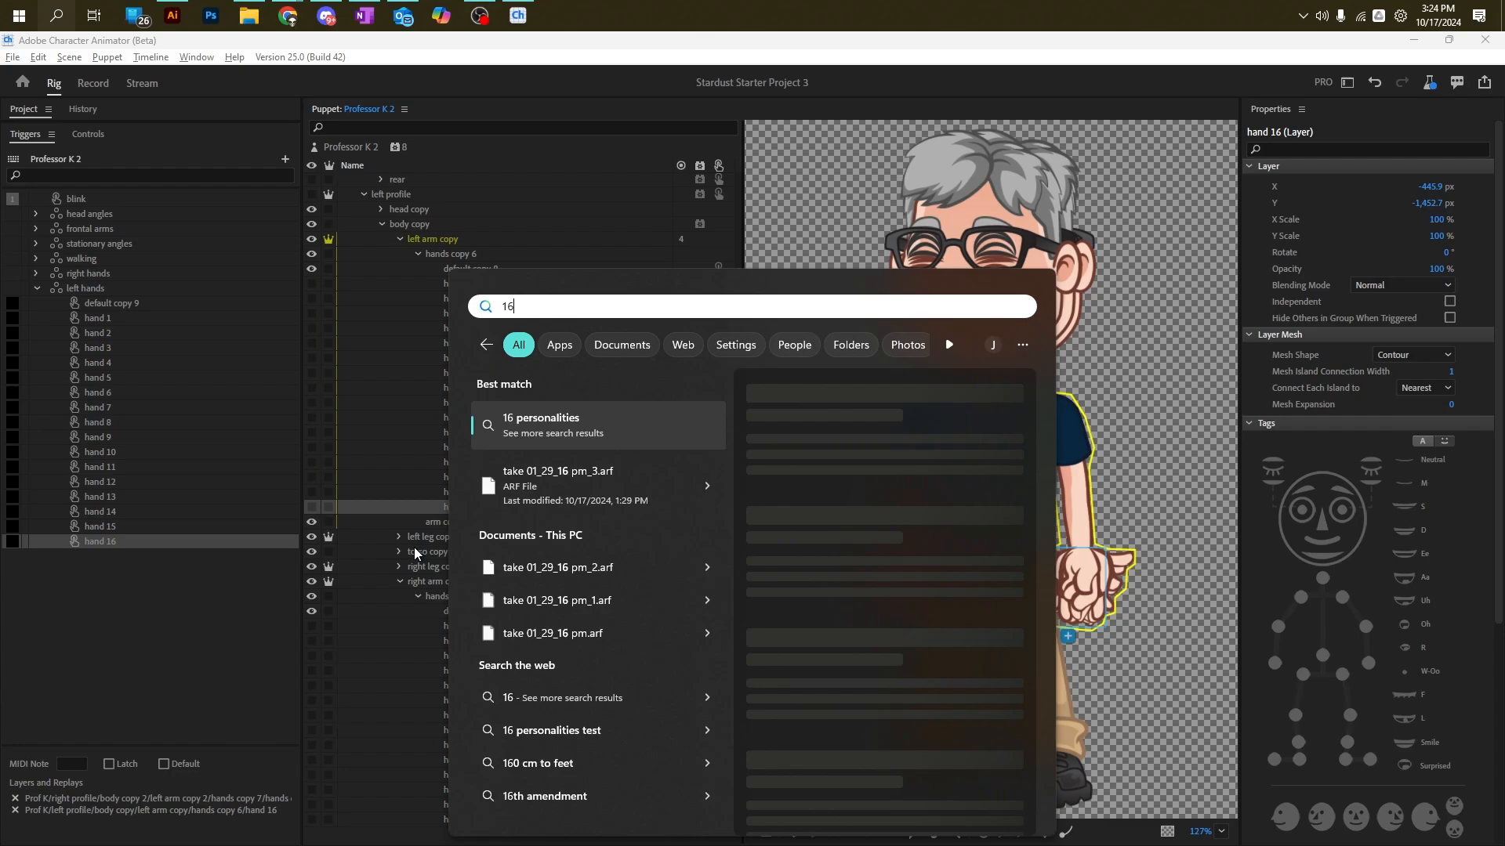
pyautogui.press('BackSpace')
pyautogui.press('BackSpace')
pyautogui.write('32*6')
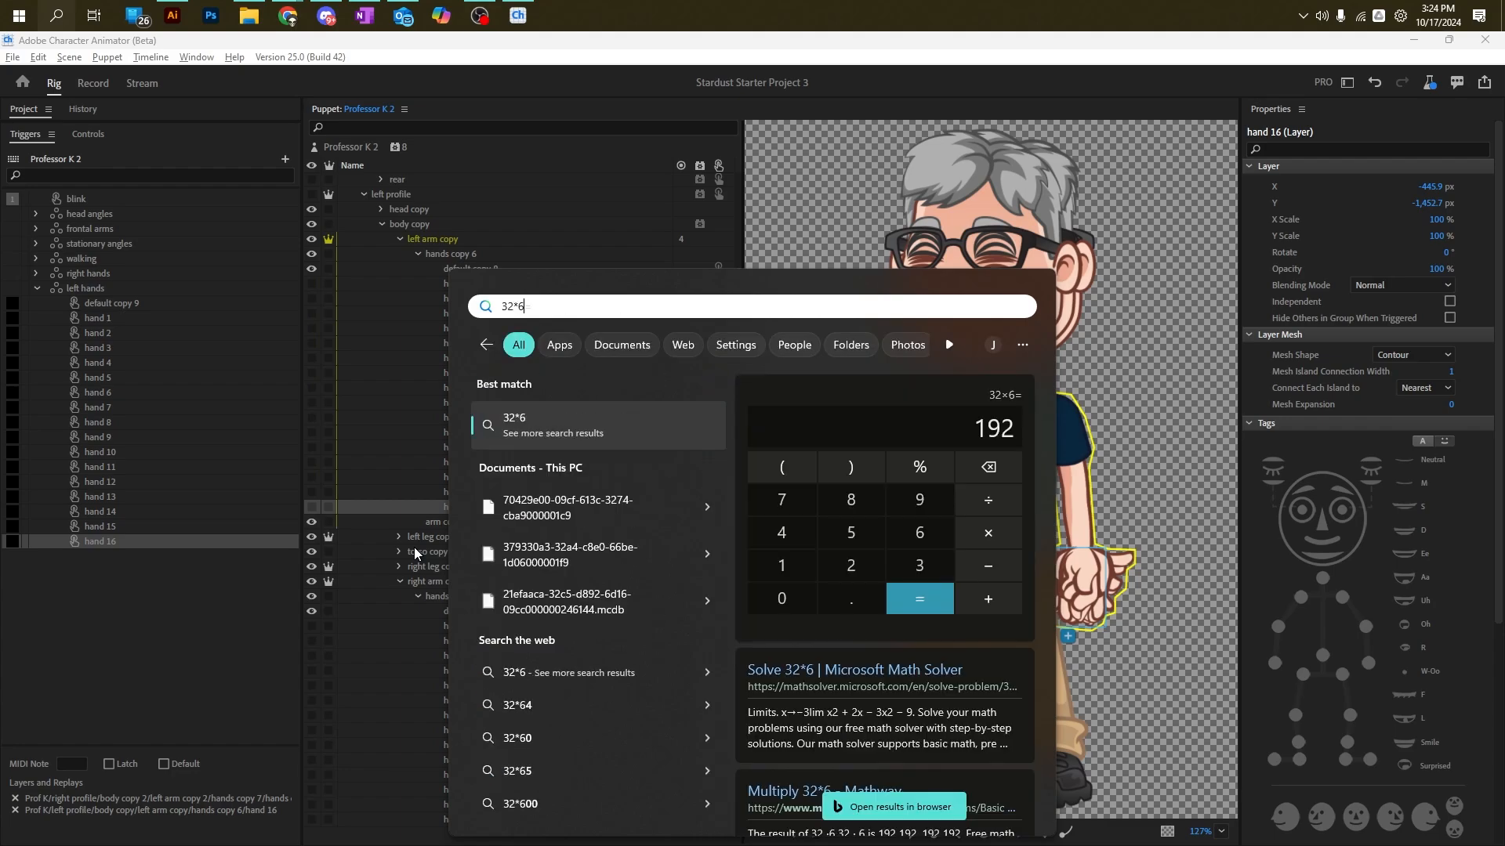
pyautogui.press('Escape')
# Step: Add the left profile's right-arm hand layers, default copy 8 through hand 16, to the matching triggers in the right hands set
pyautogui.click(418, 253)
pyautogui.click(467, 496)
pyautogui.click(36, 273)
pyautogui.moveTo(470, 478); pyautogui.dragTo(111, 290)
pyautogui.moveTo(460, 493); pyautogui.dragTo(127, 319)
pyautogui.moveTo(458, 524); pyautogui.dragTo(128, 347)
pyautogui.moveTo(461, 553); pyautogui.dragTo(125, 378)
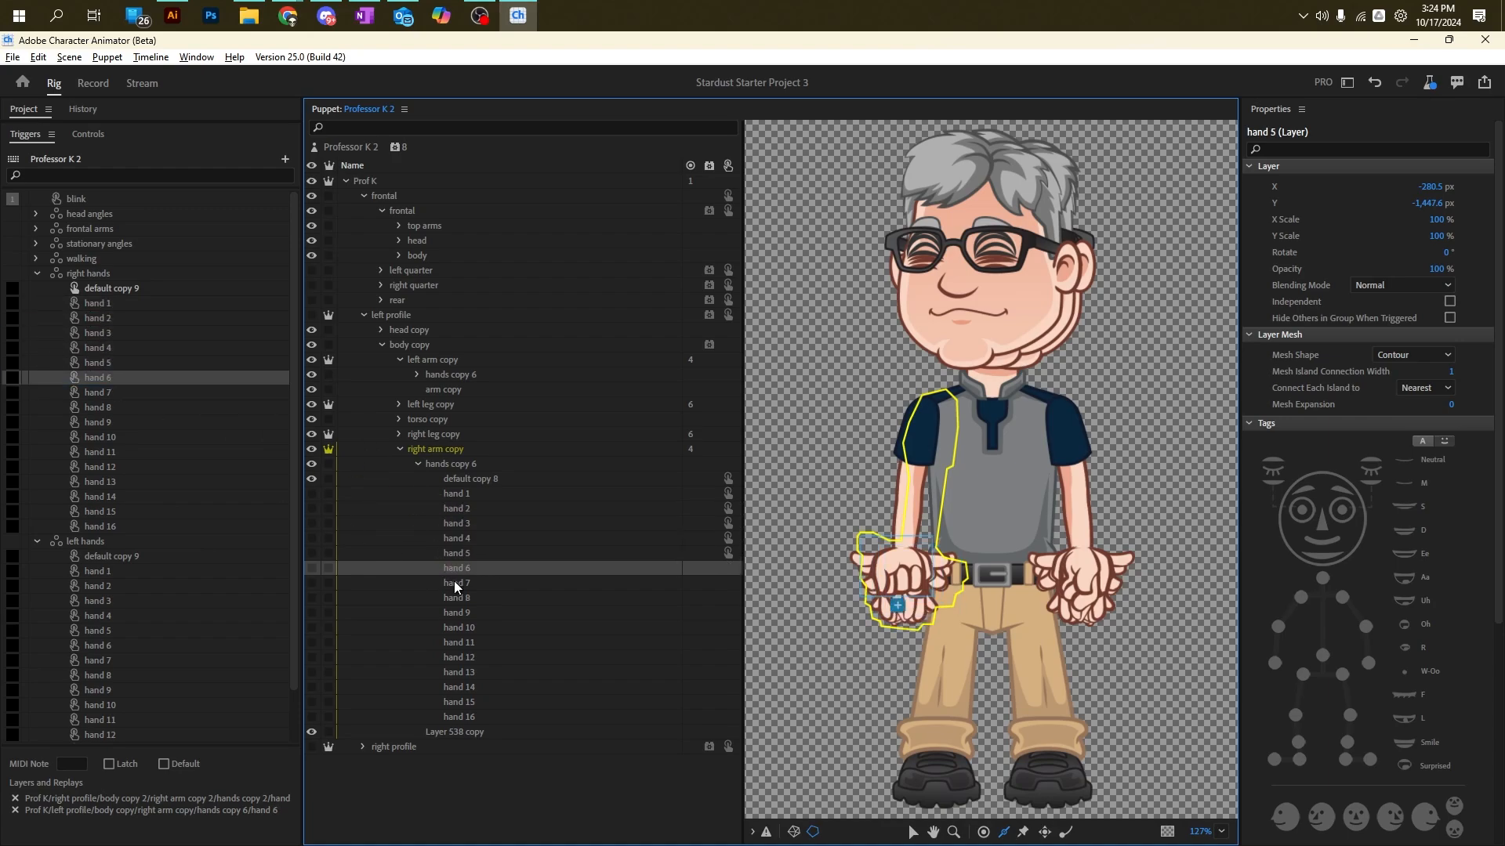
pyautogui.moveTo(454, 585); pyautogui.dragTo(126, 407)
pyautogui.moveTo(462, 612); pyautogui.dragTo(126, 436)
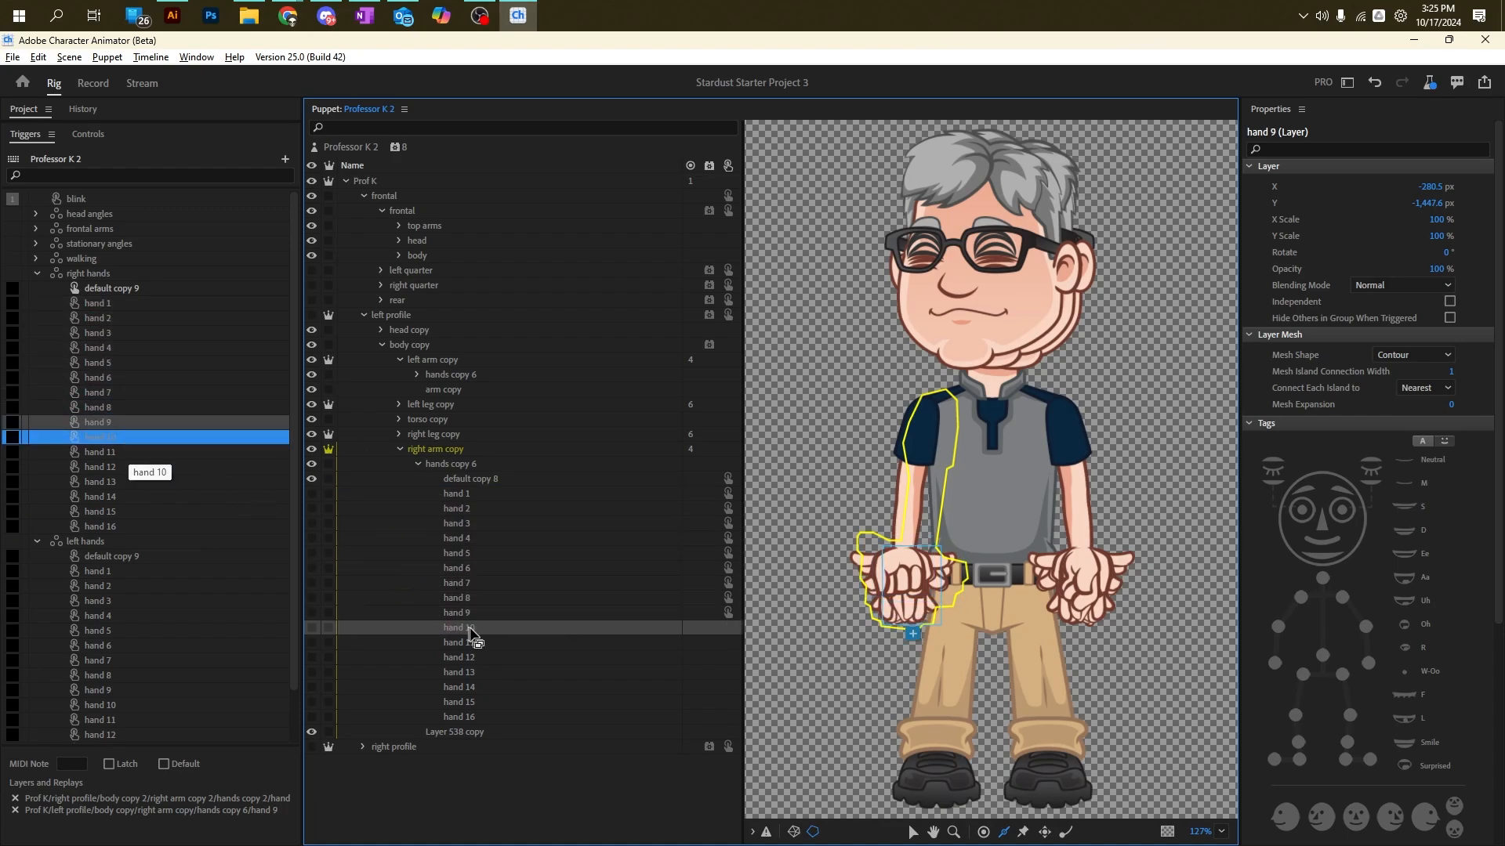
pyautogui.moveTo(462, 642); pyautogui.dragTo(125, 466)
pyautogui.moveTo(462, 673); pyautogui.dragTo(135, 498)
pyautogui.moveTo(463, 702); pyautogui.dragTo(130, 512)
pyautogui.moveTo(463, 717); pyautogui.dragTo(125, 526)
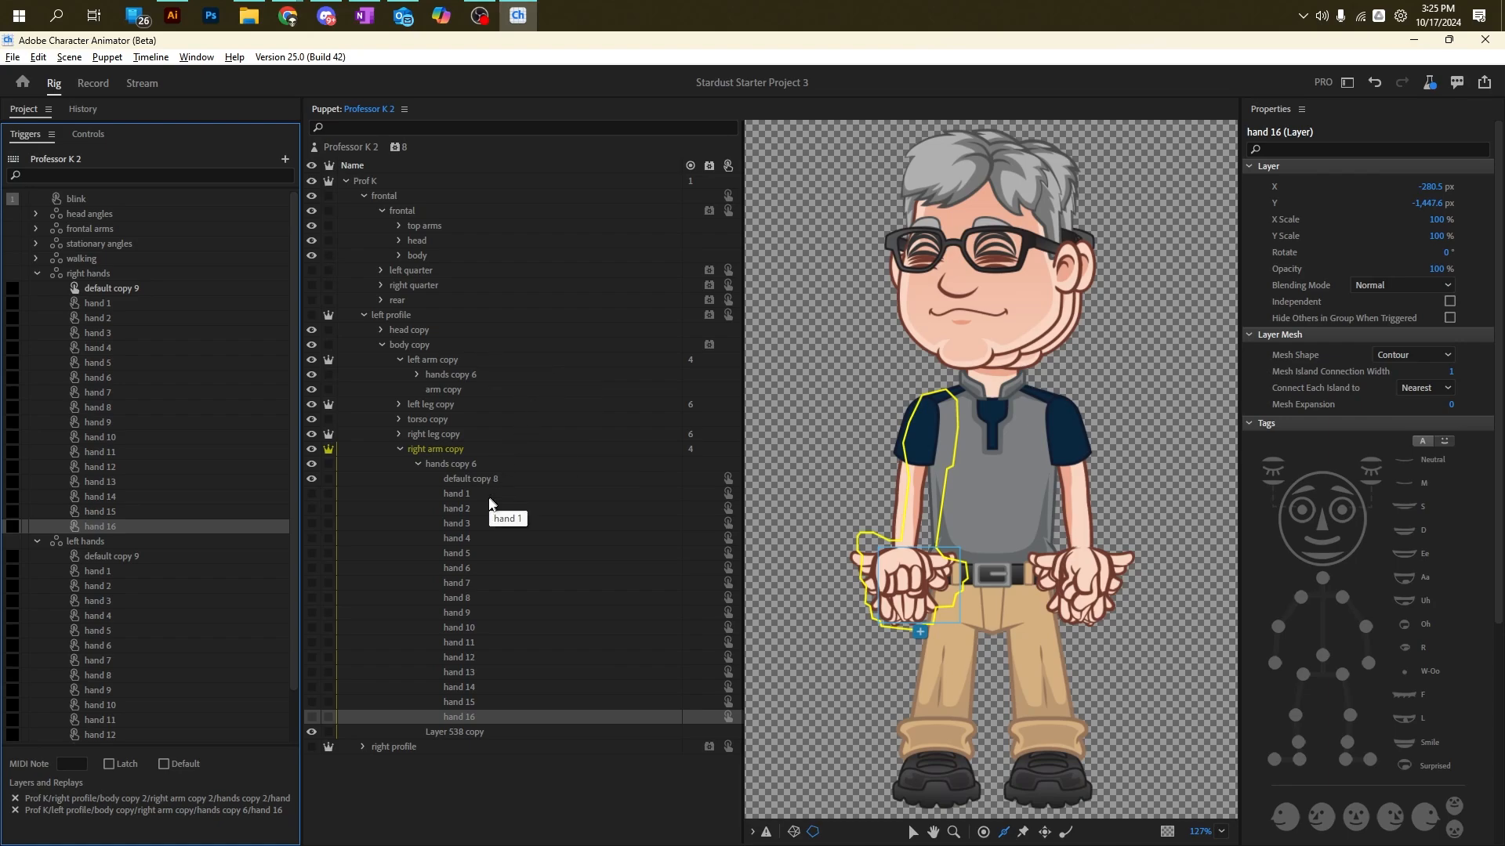
# Step: Collapse the left profile's right arm copy and body copy groups, along with the left profile group itself
pyautogui.click(470, 511)
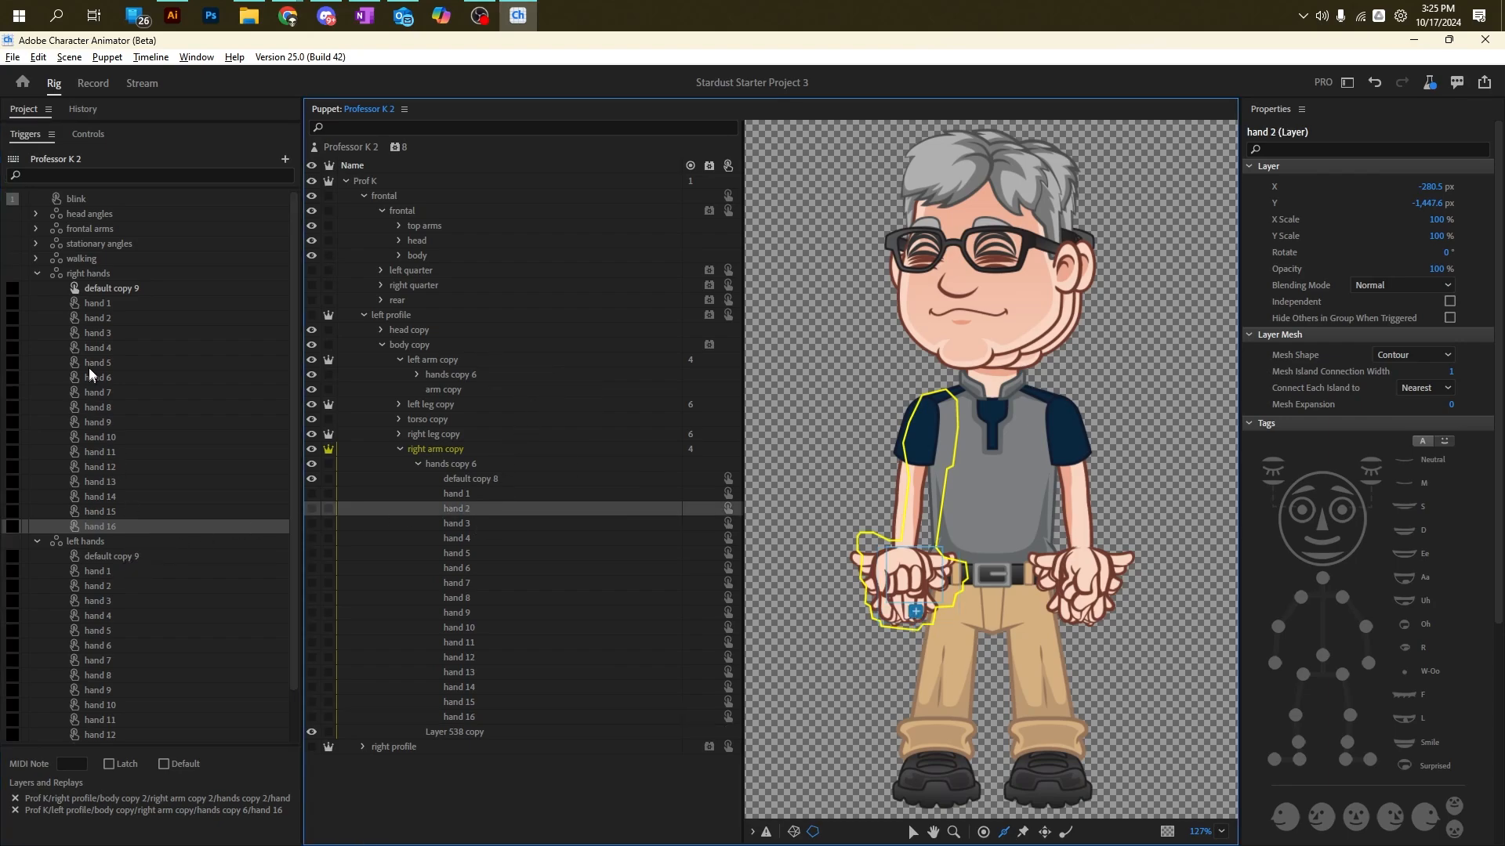
pyautogui.click(104, 274)
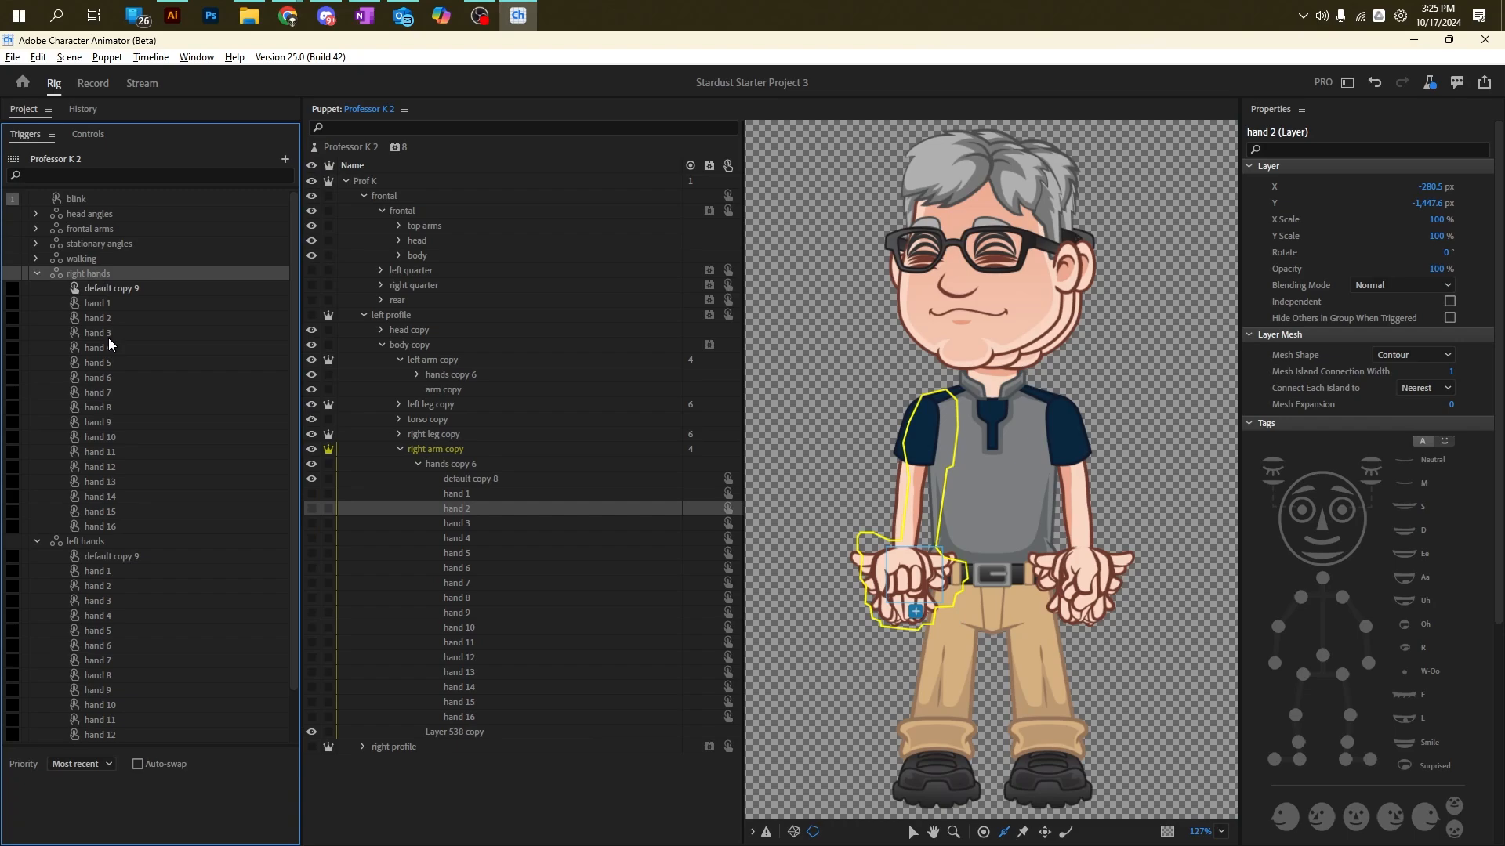
pyautogui.click(398, 449)
pyautogui.click(382, 345)
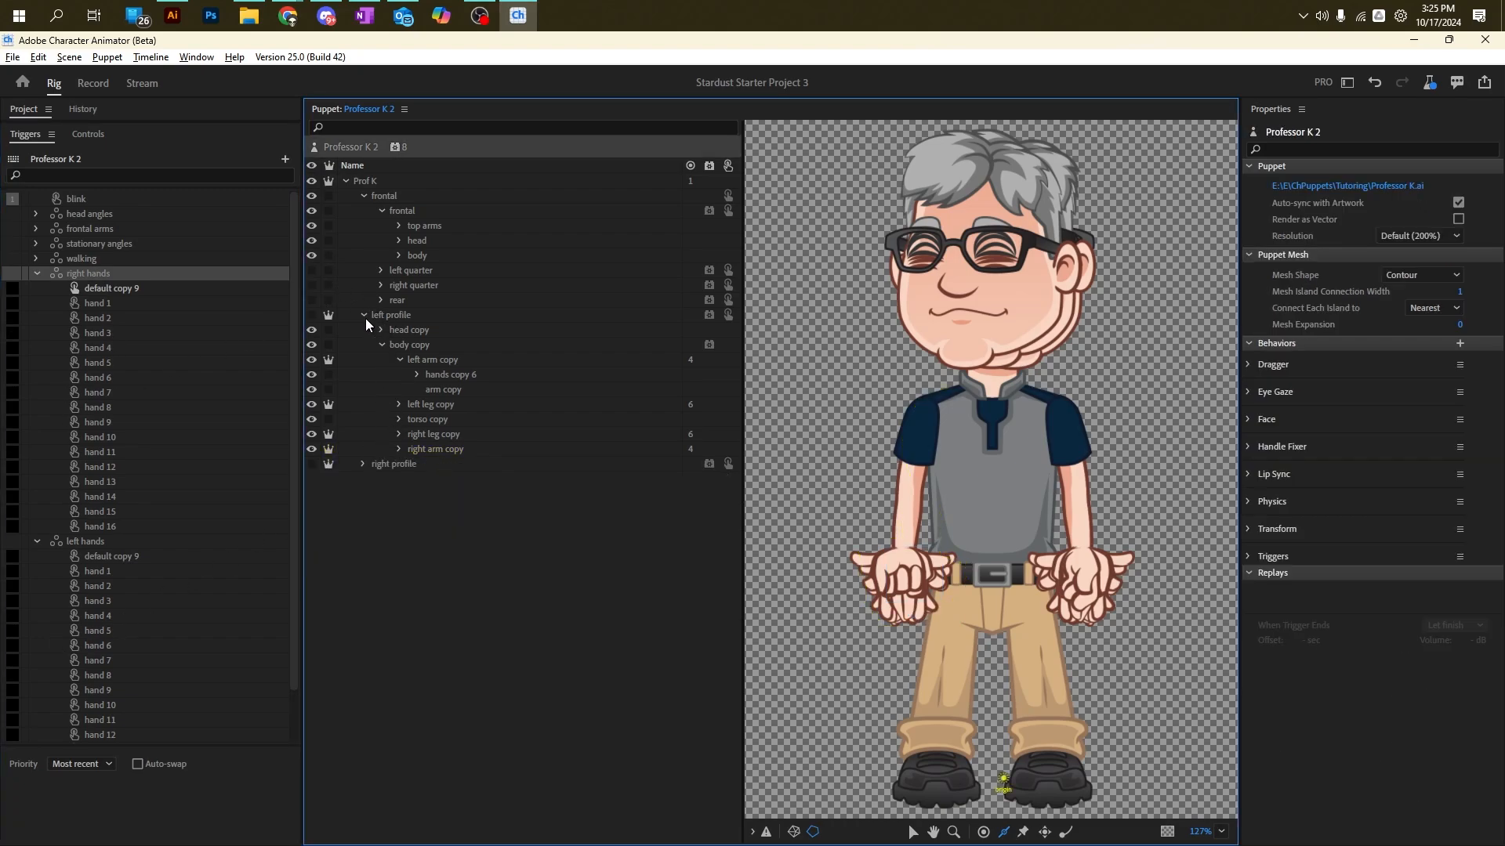
pyautogui.click(364, 316)
pyautogui.click(417, 330)
pyautogui.click(396, 315)
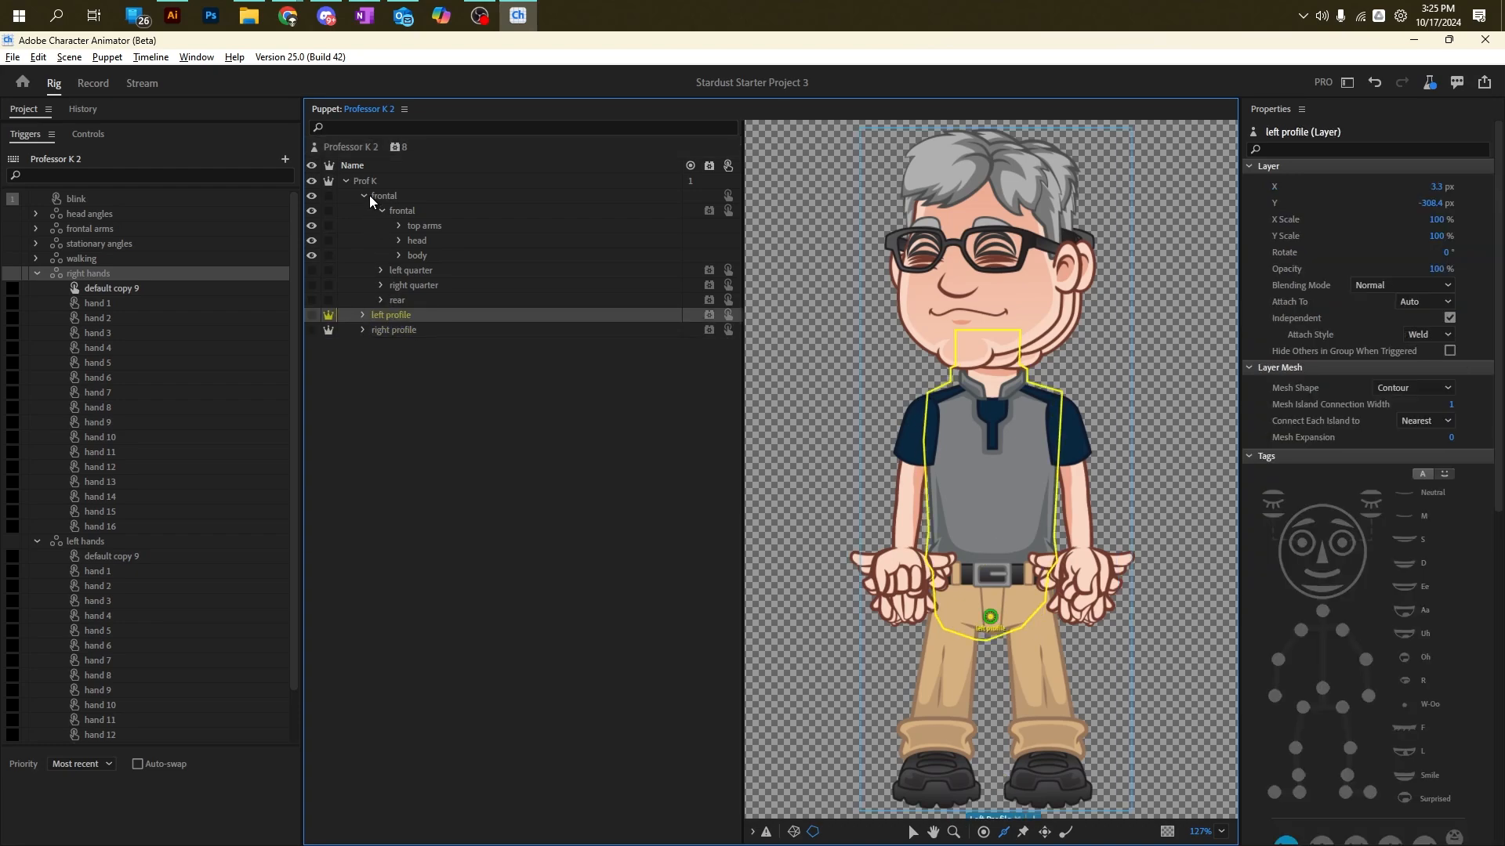
# Step: Collapse the inner frontal group and check the rear view's left and right arm groups for hand layers
pyautogui.click(382, 209)
pyautogui.click(382, 255)
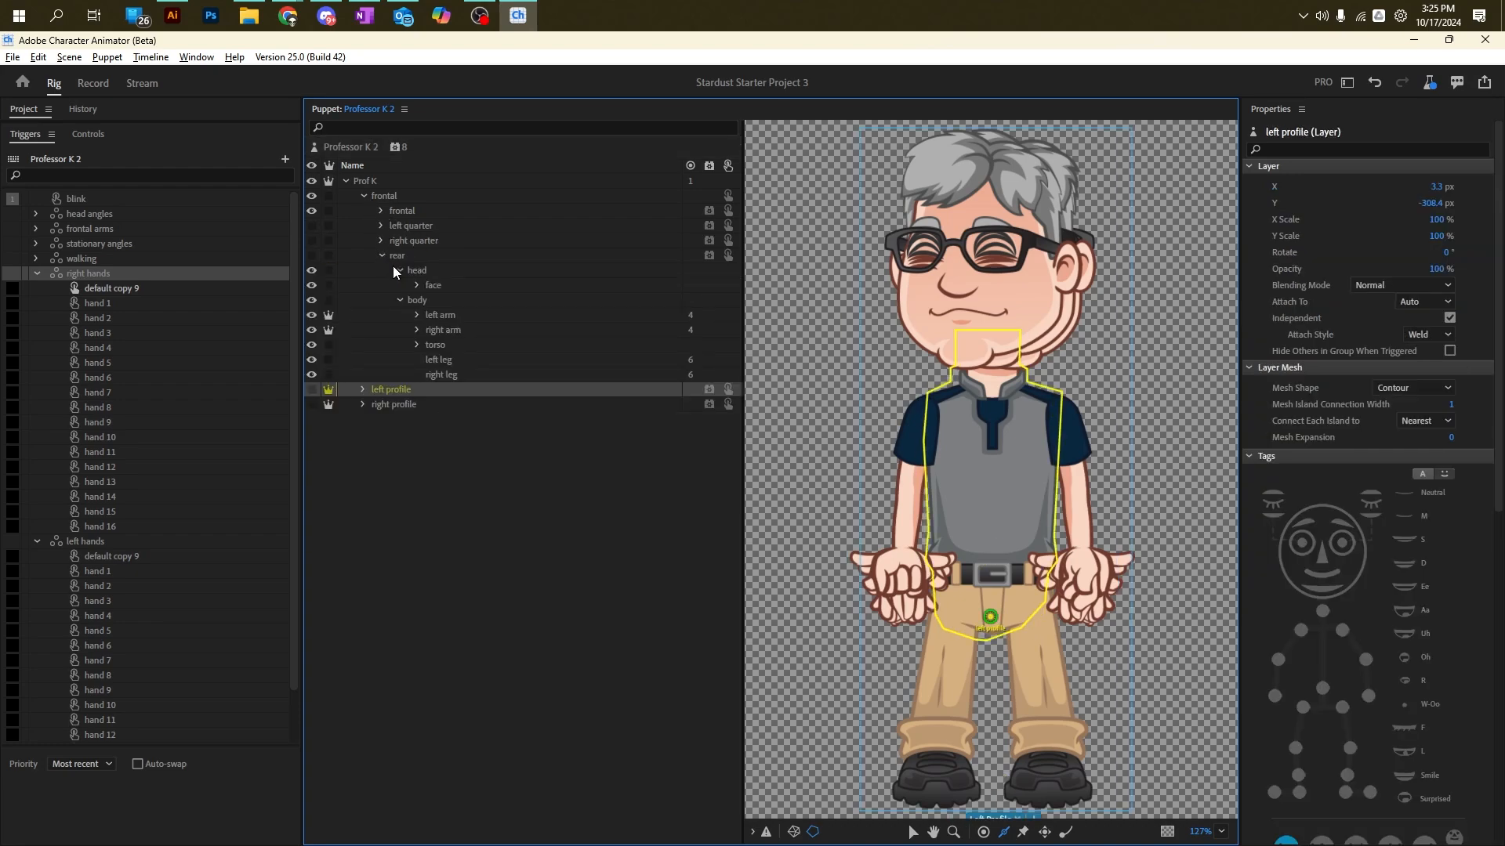
pyautogui.click(399, 271)
pyautogui.click(417, 301)
pyautogui.click(416, 330)
pyautogui.click(469, 349)
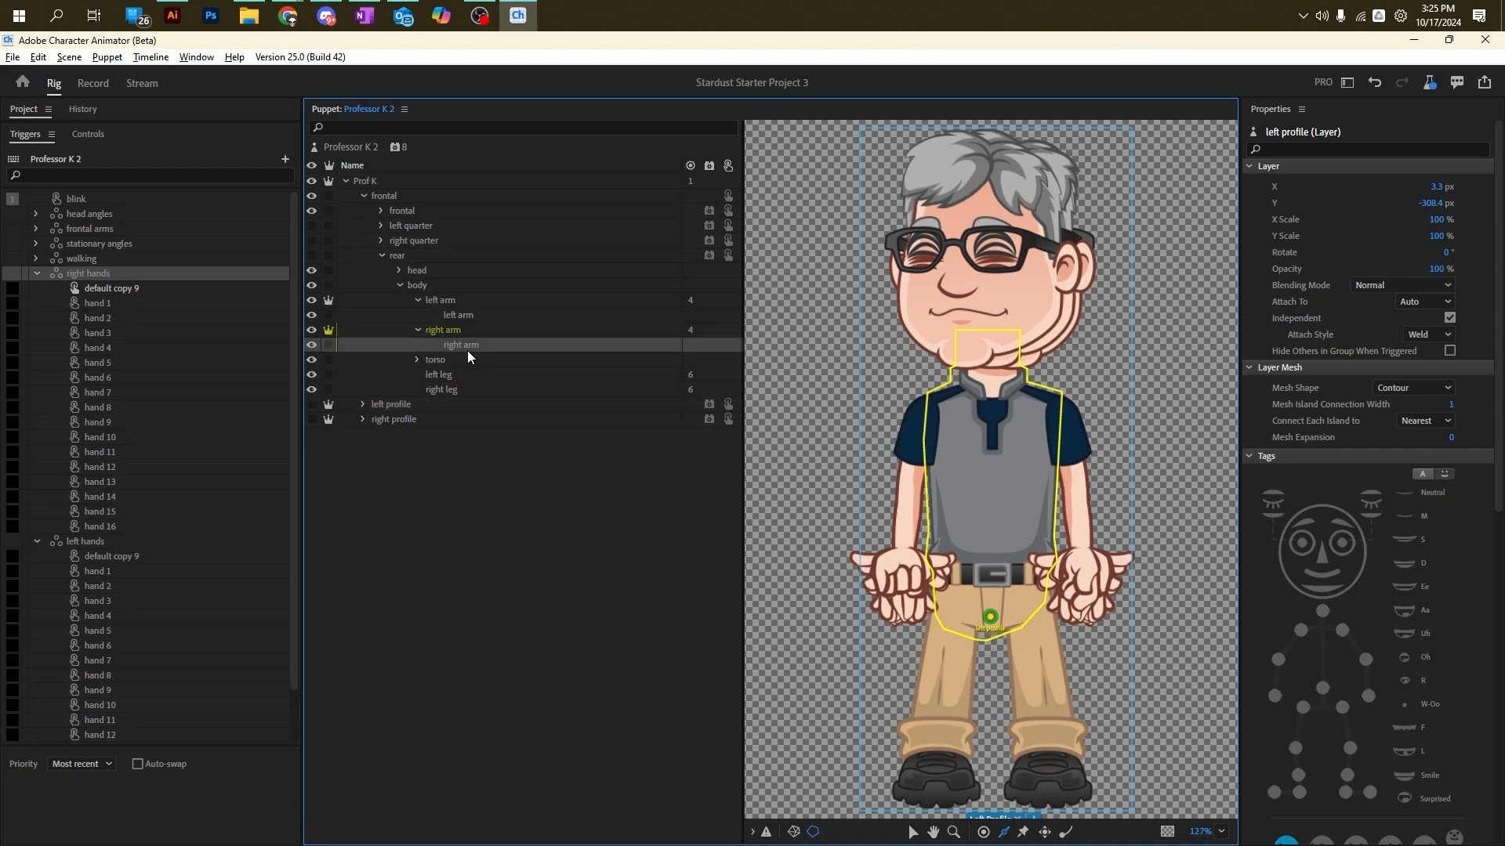
pyautogui.click(382, 256)
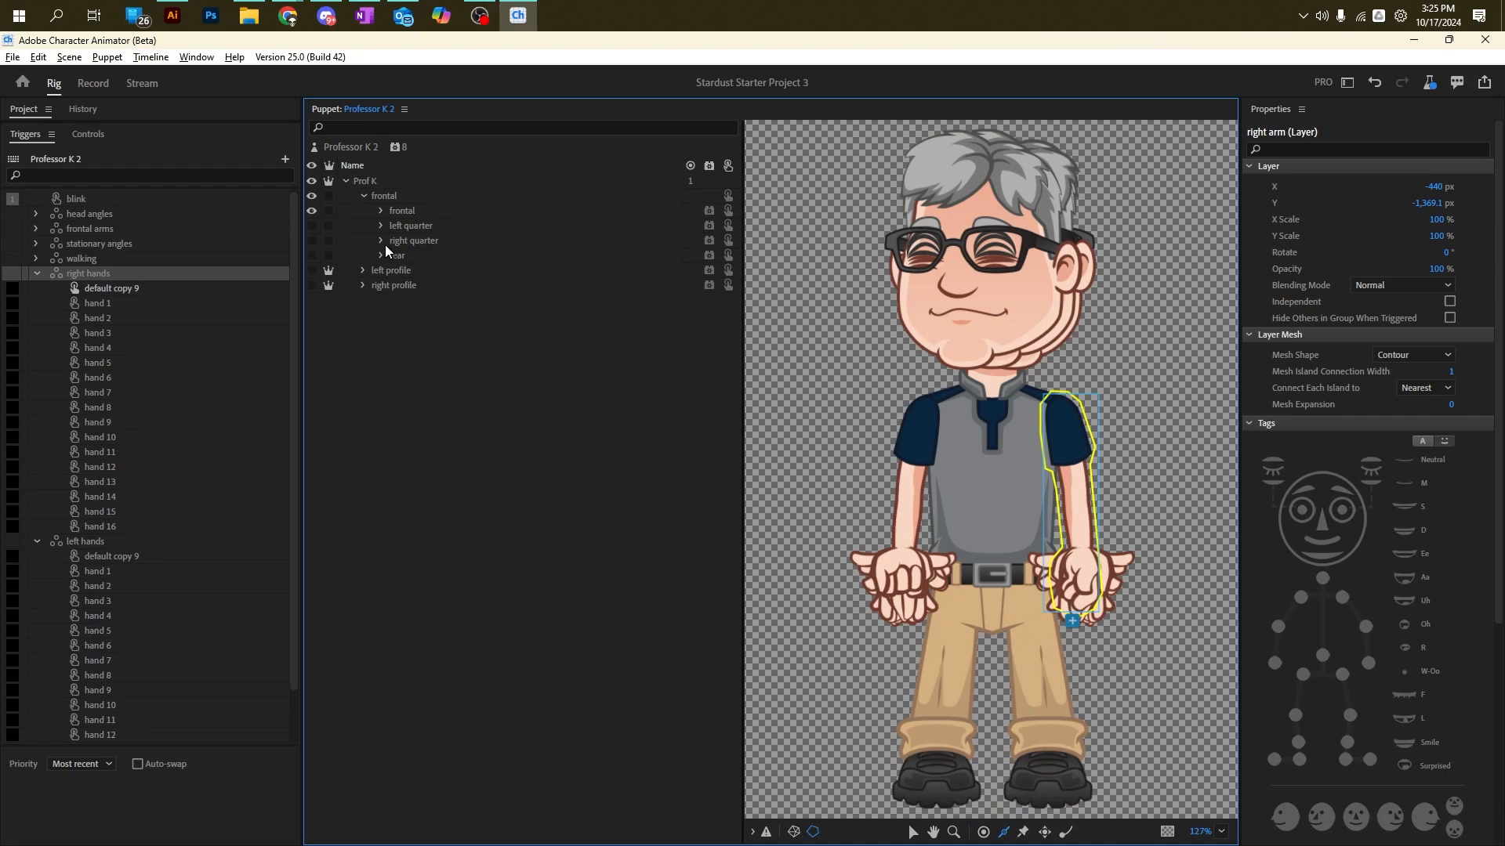
# Step: Expand the right quarter's right and left arm groups down to their individual hand layers
pyautogui.click(381, 241)
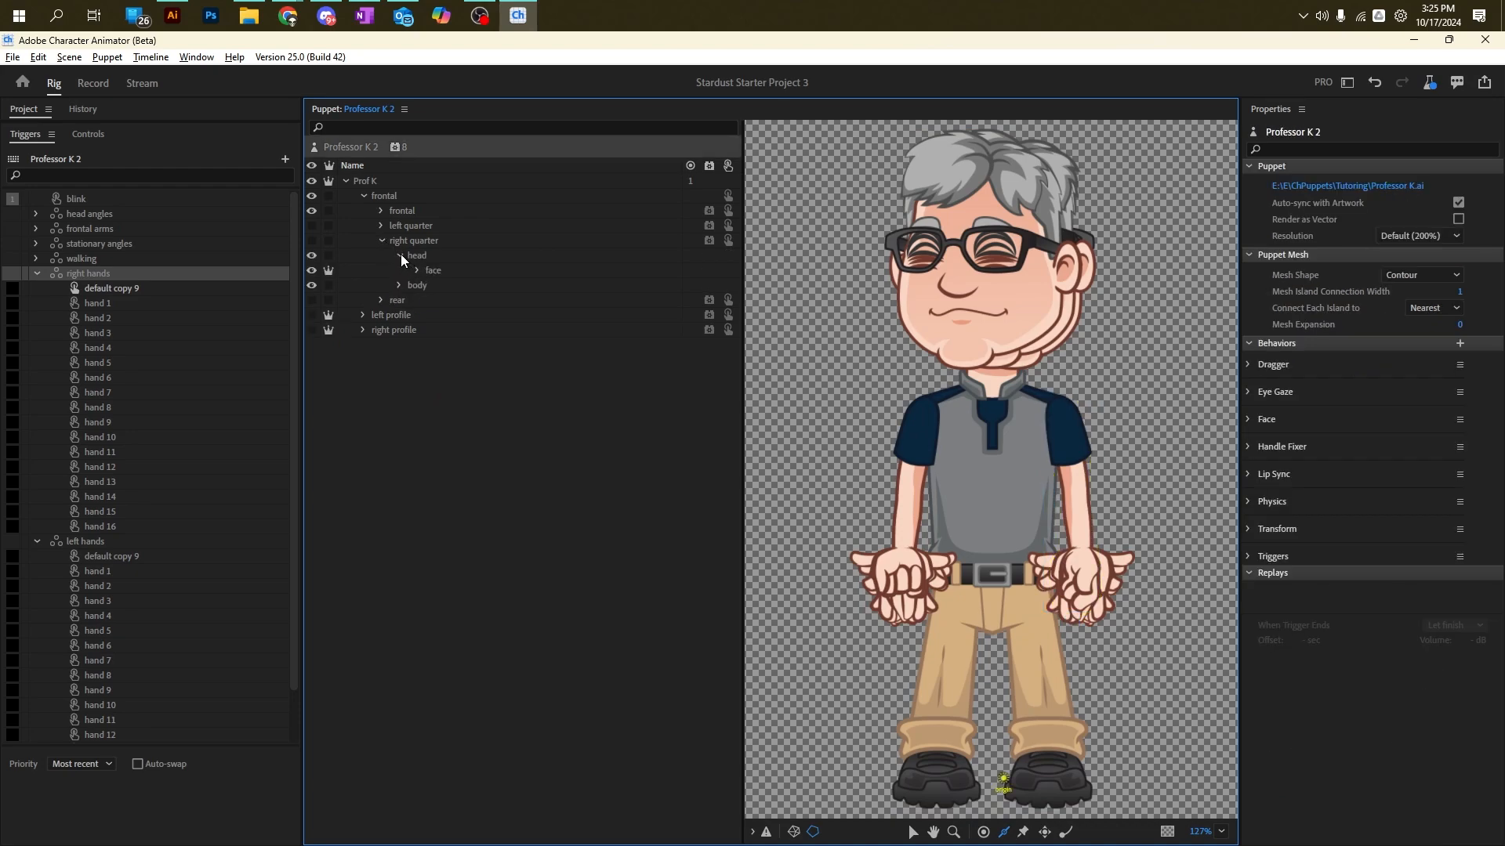
pyautogui.click(399, 270)
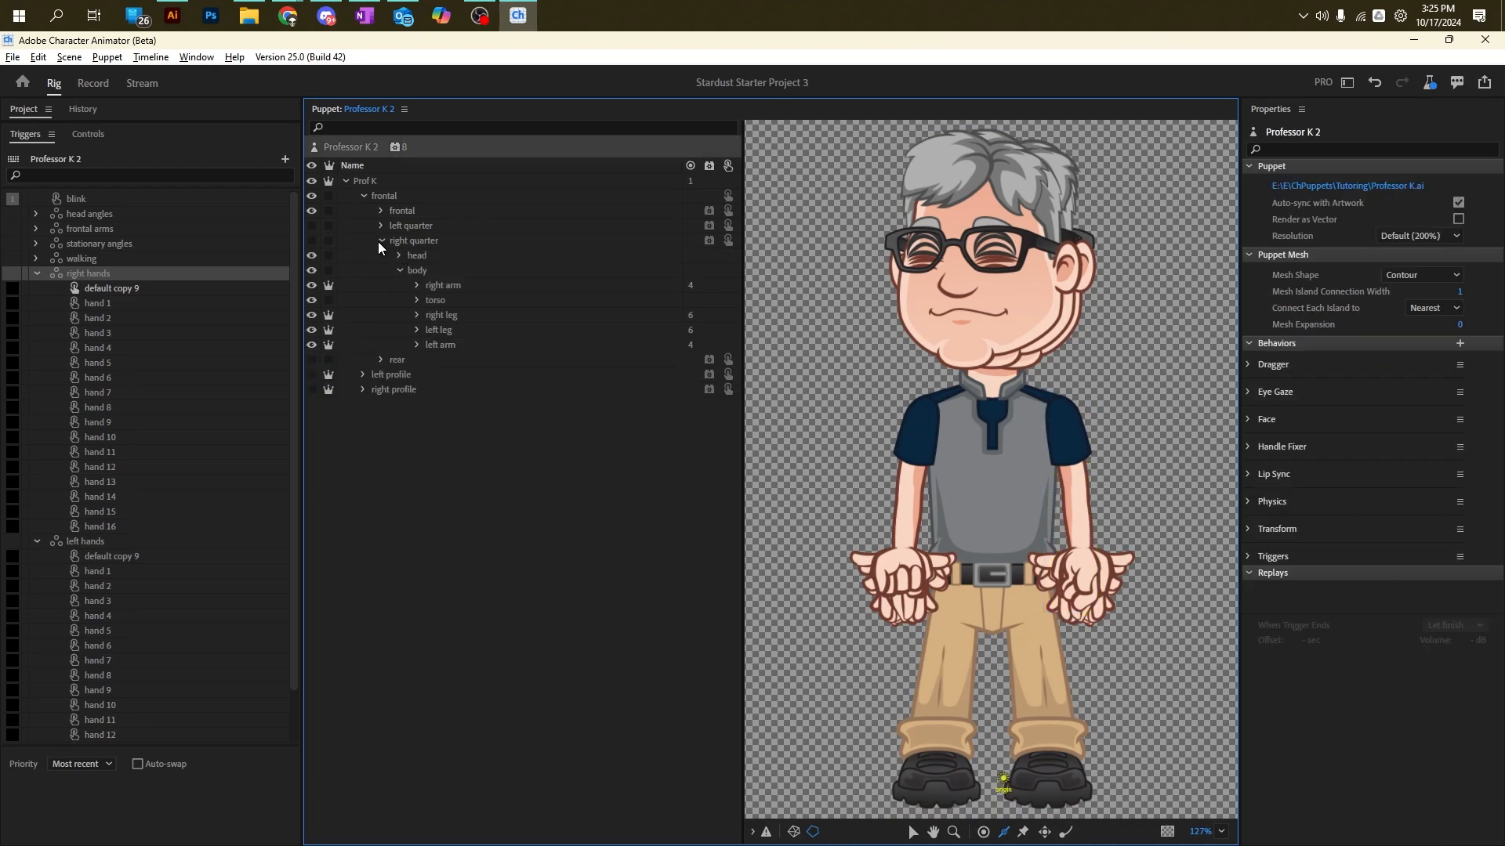
pyautogui.click(417, 345)
pyautogui.click(417, 286)
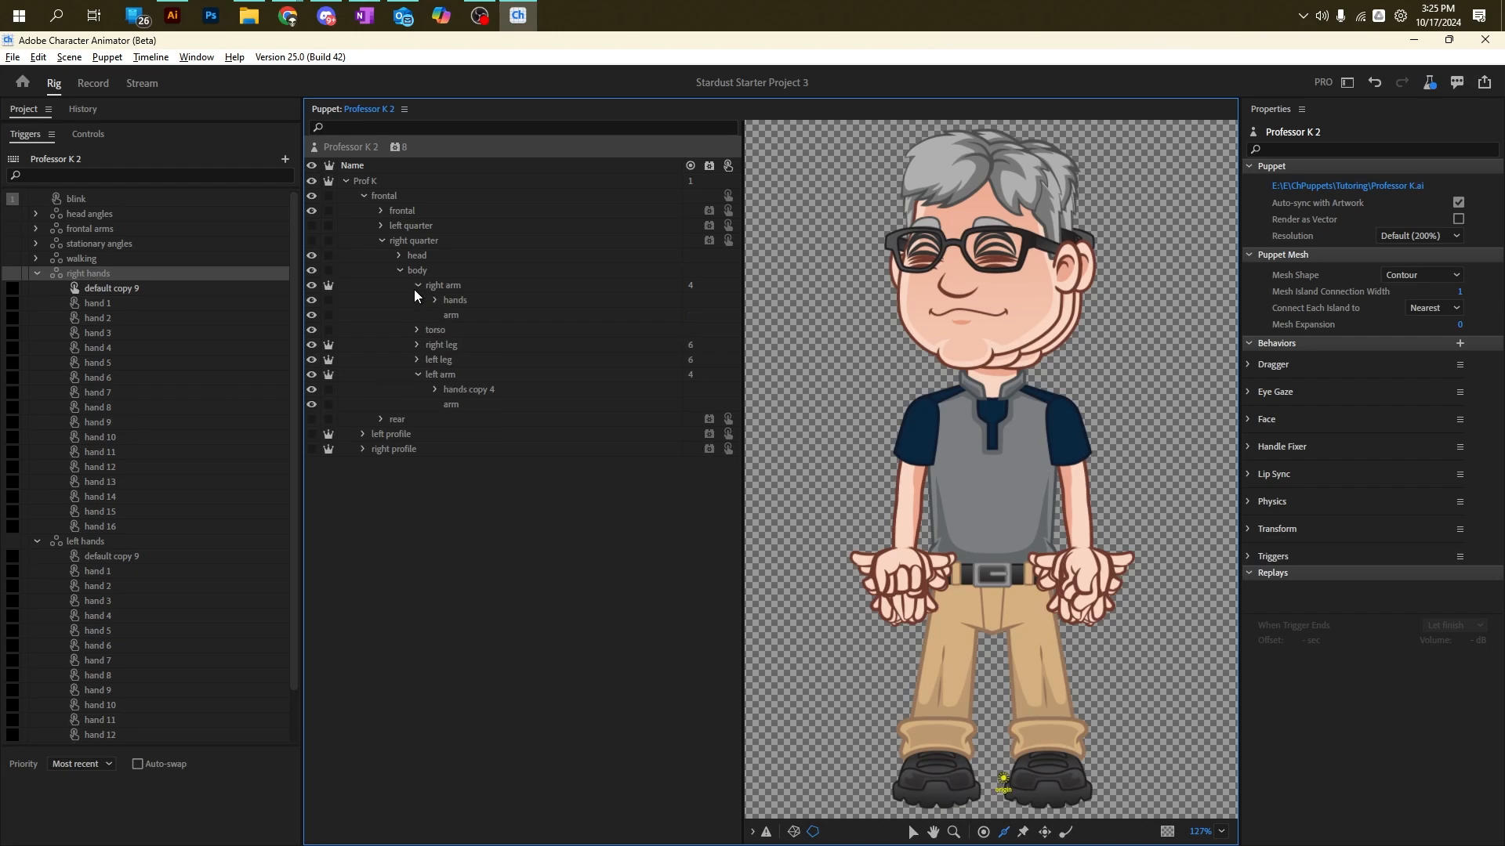
pyautogui.click(436, 389)
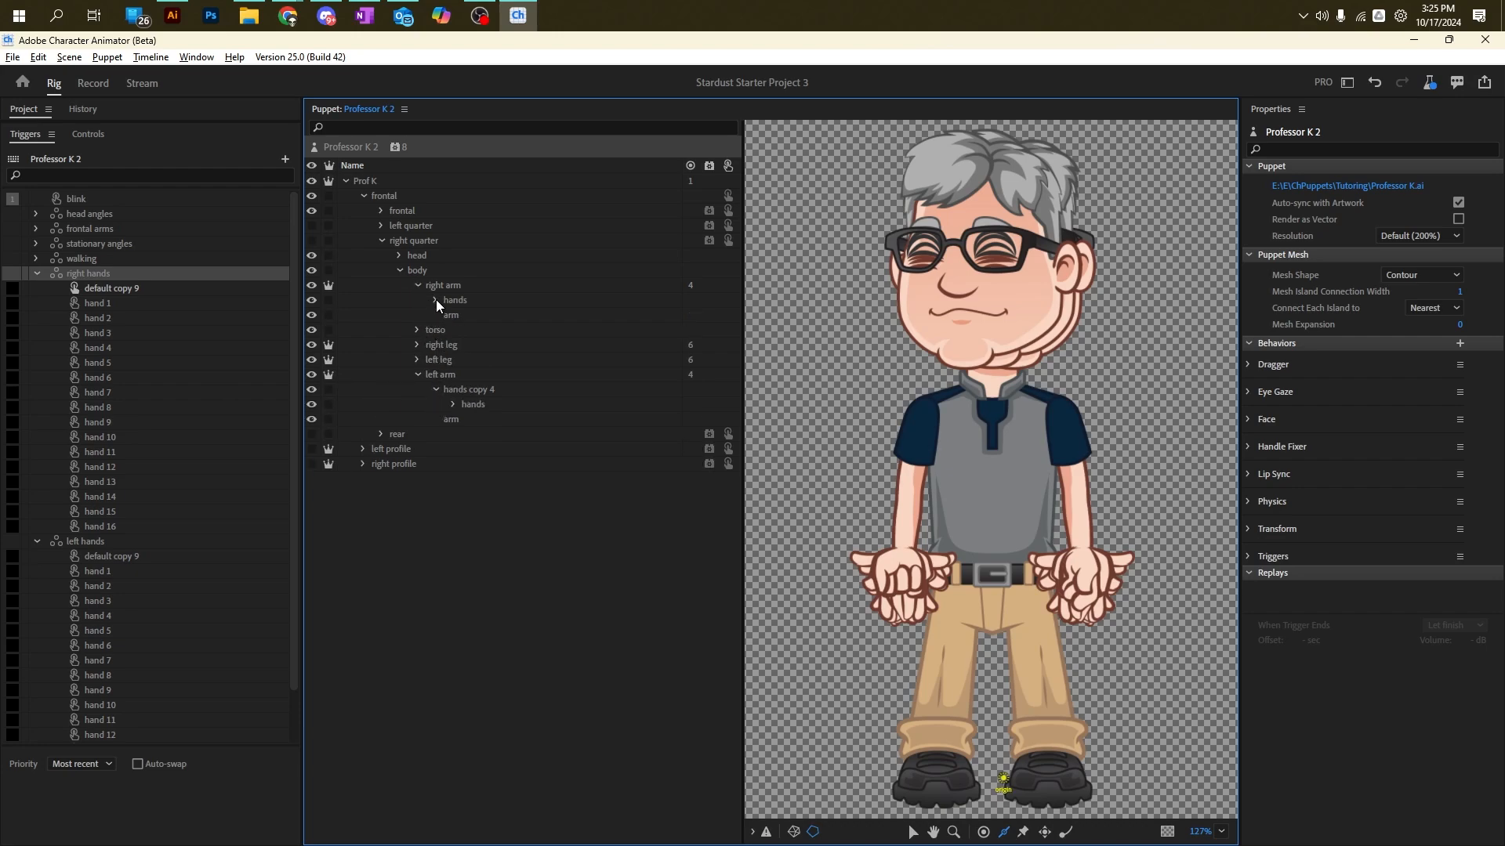
pyautogui.click(436, 300)
pyautogui.click(452, 658)
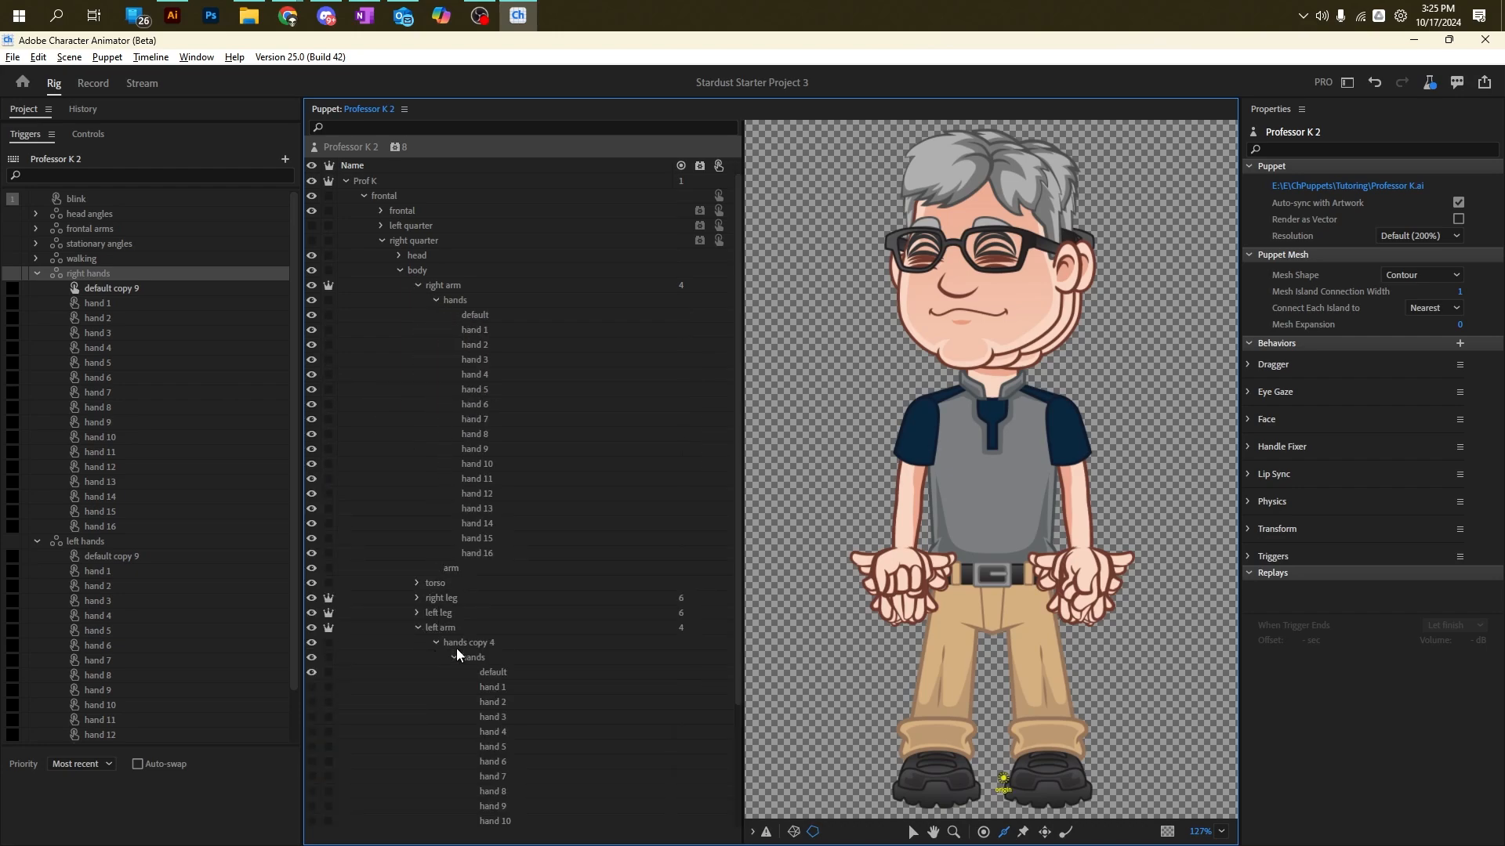
# Step: Add the right quarter's right-arm layers default, hand 1 and hand 2 to the matching triggers in the right hands set
pyautogui.click(442, 275)
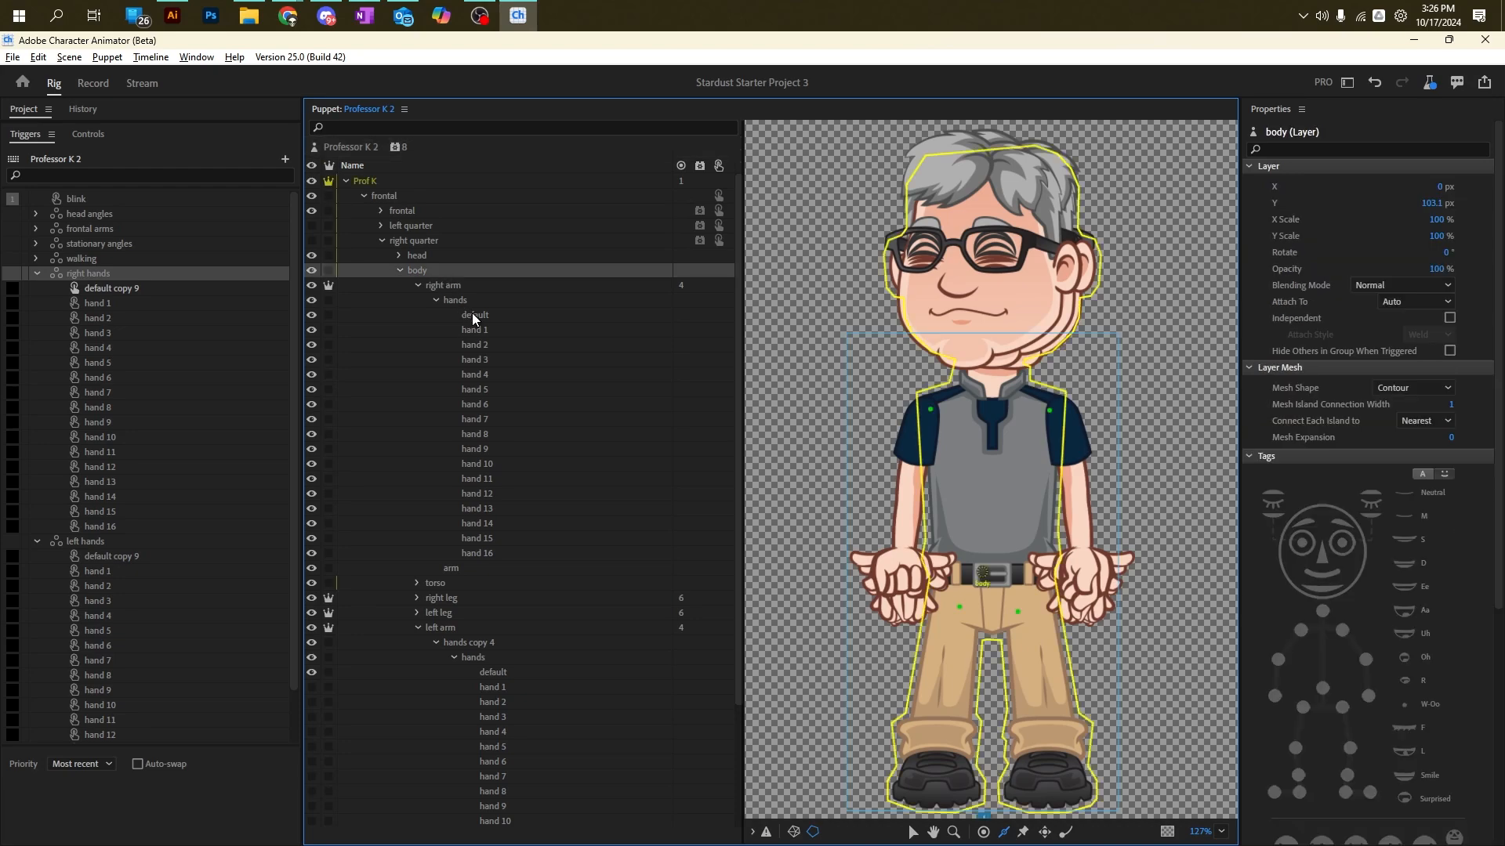
pyautogui.moveTo(474, 314); pyautogui.dragTo(142, 293)
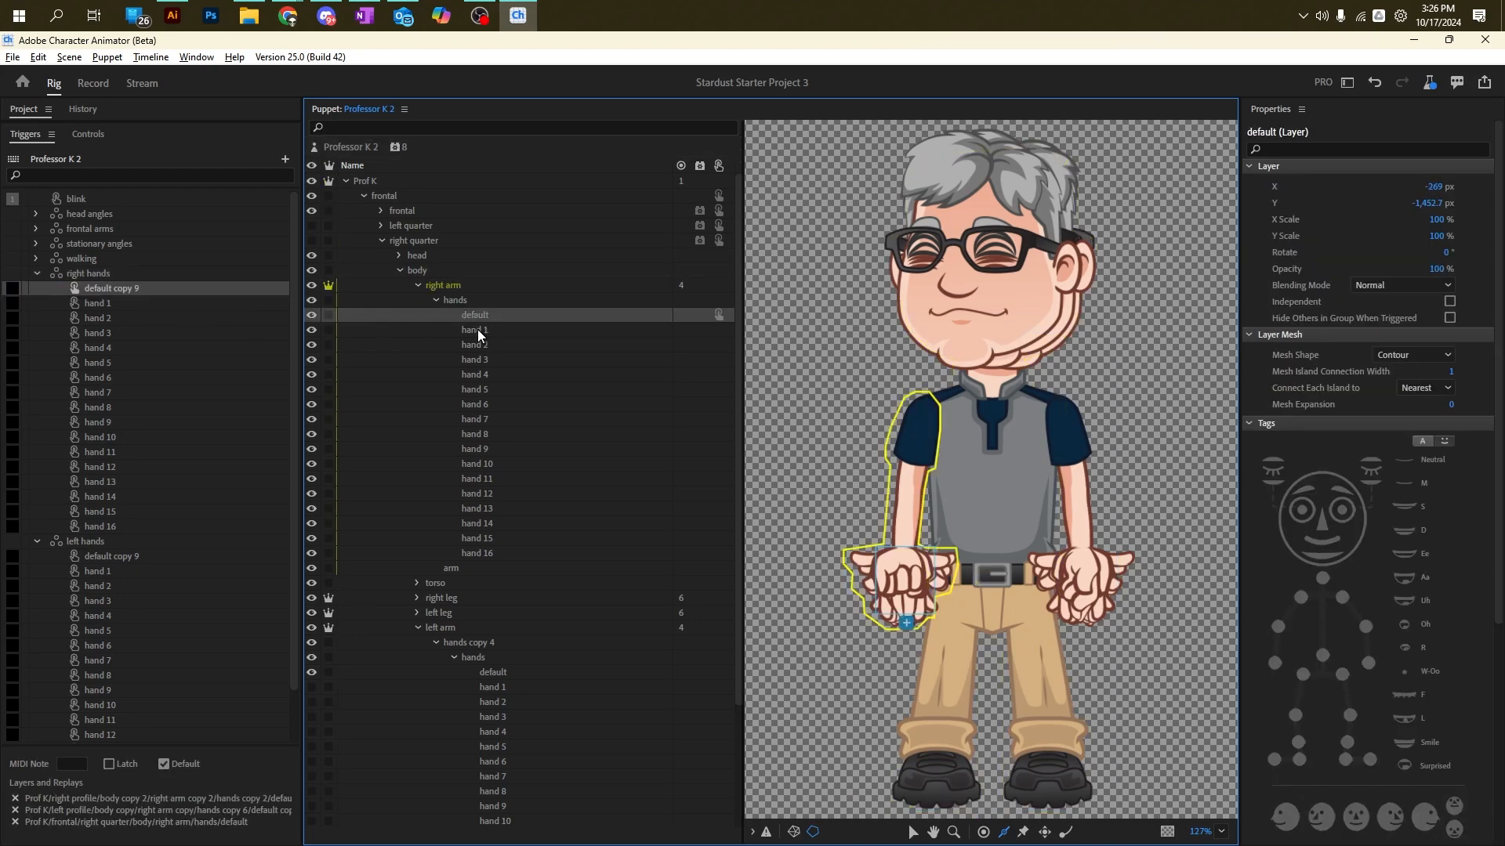
pyautogui.moveTo(479, 330); pyautogui.dragTo(116, 308)
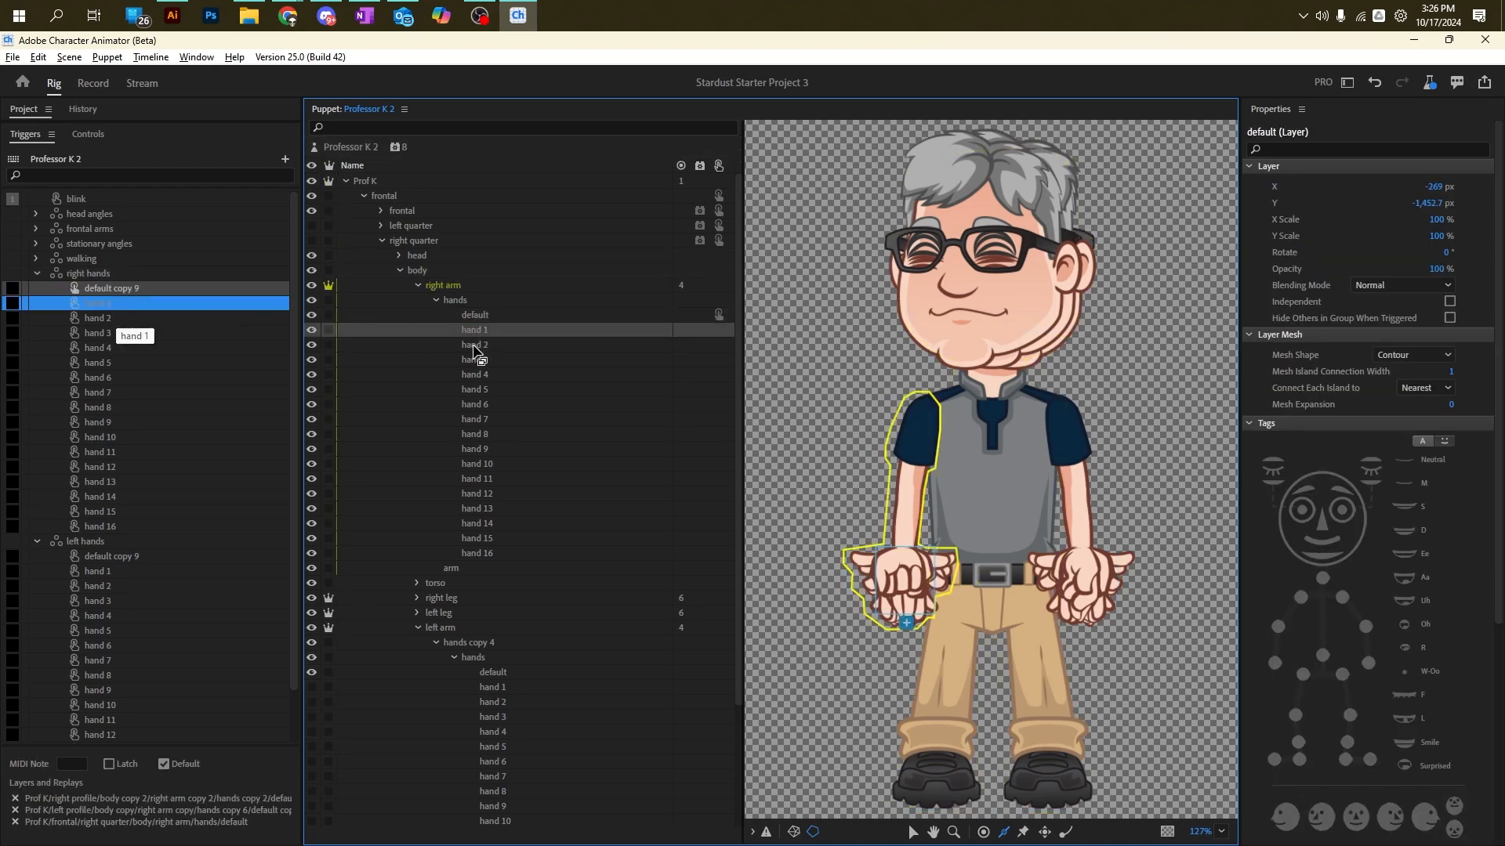
pyautogui.moveTo(477, 346); pyautogui.dragTo(111, 326)
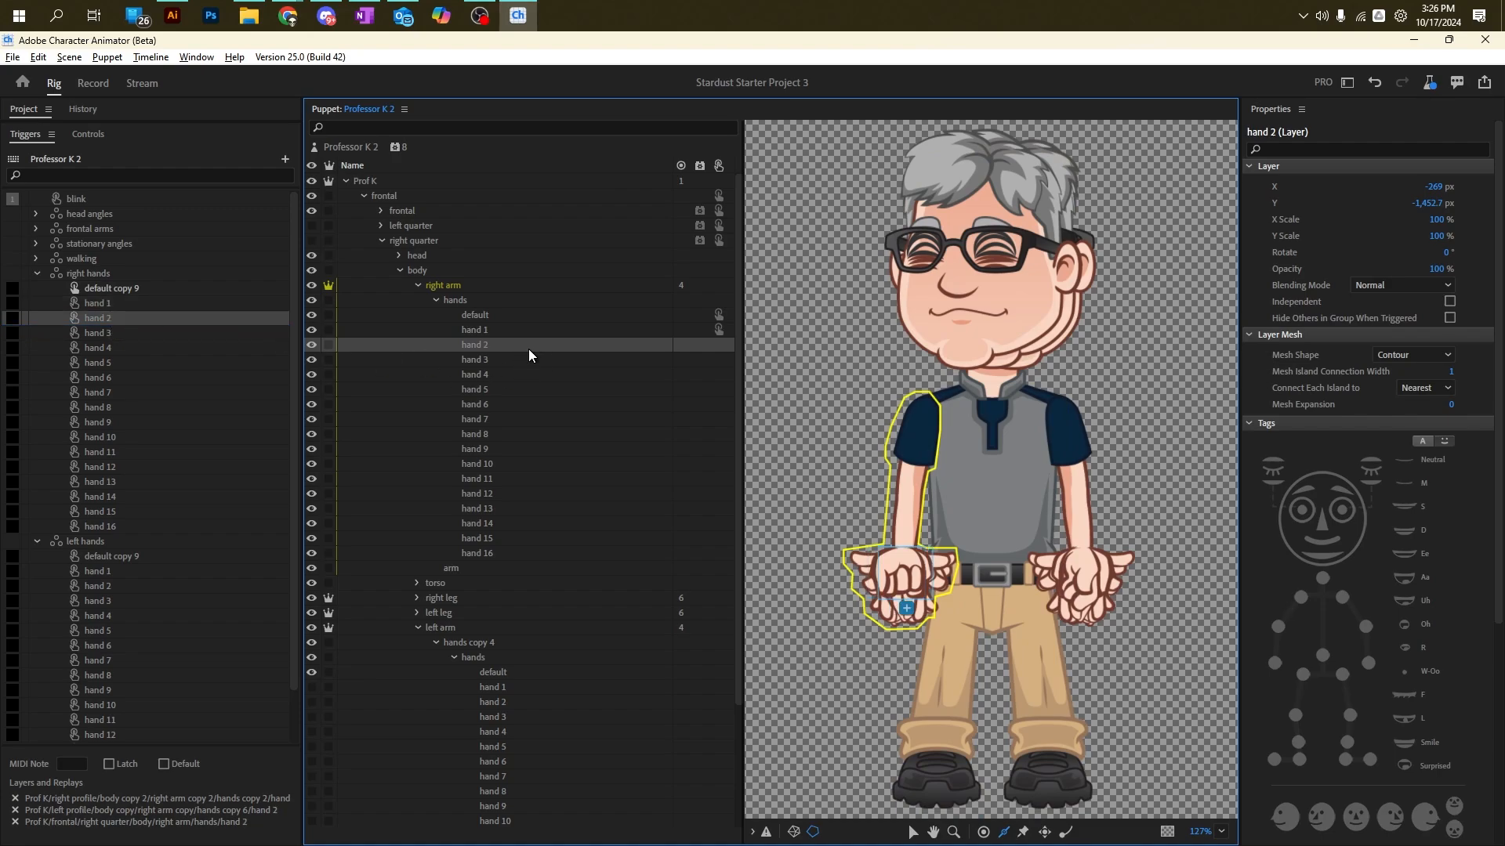
pyautogui.scroll(-1, 496, 515)
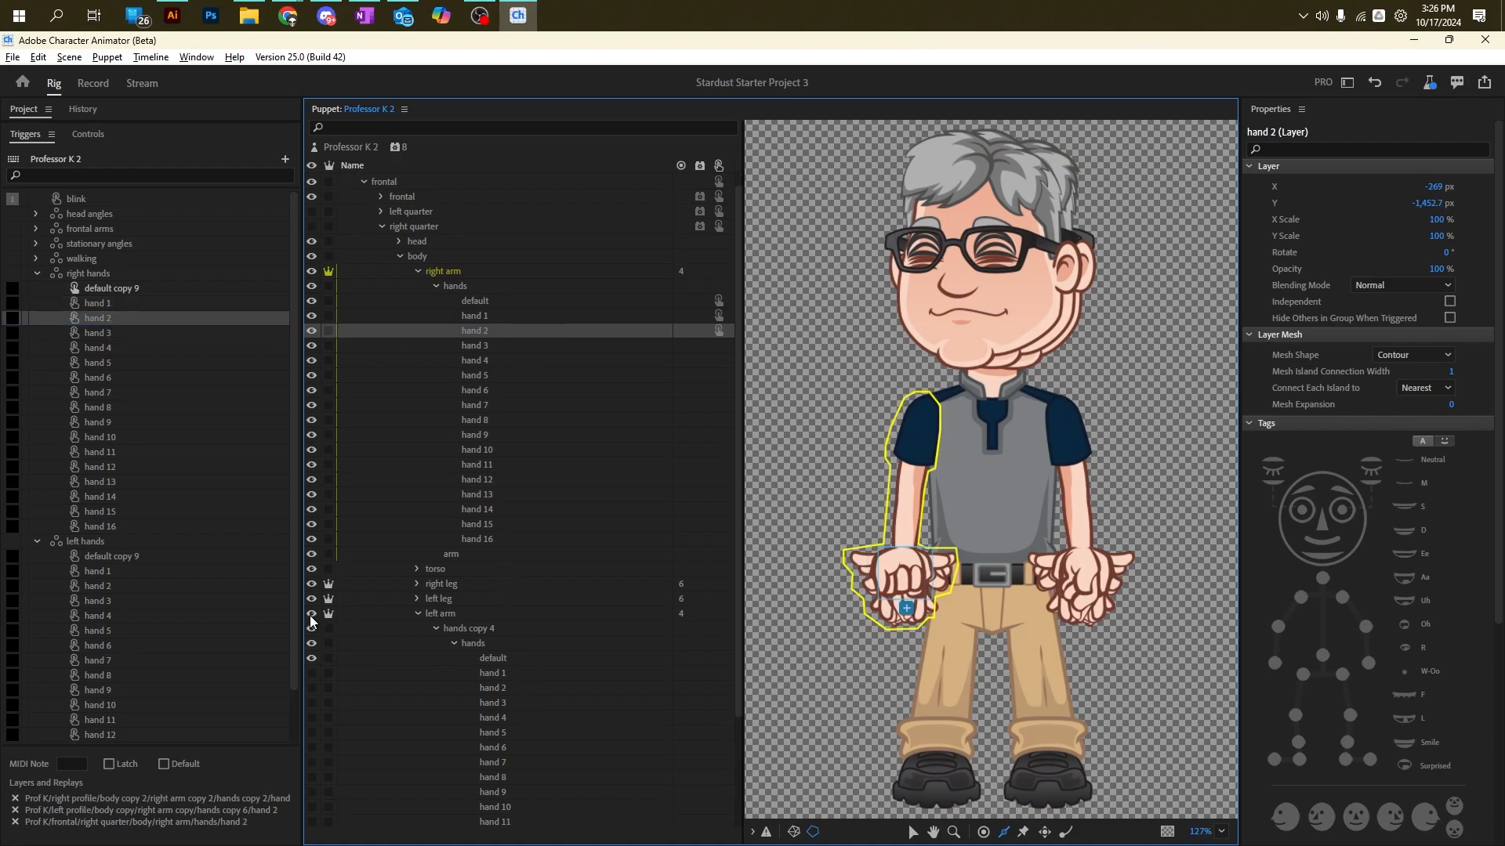
# Step: Assign trigger keys to hand 5 in right hands and hand 3 (P) in left hands, and enable Latch for both
pyautogui.click(13, 364)
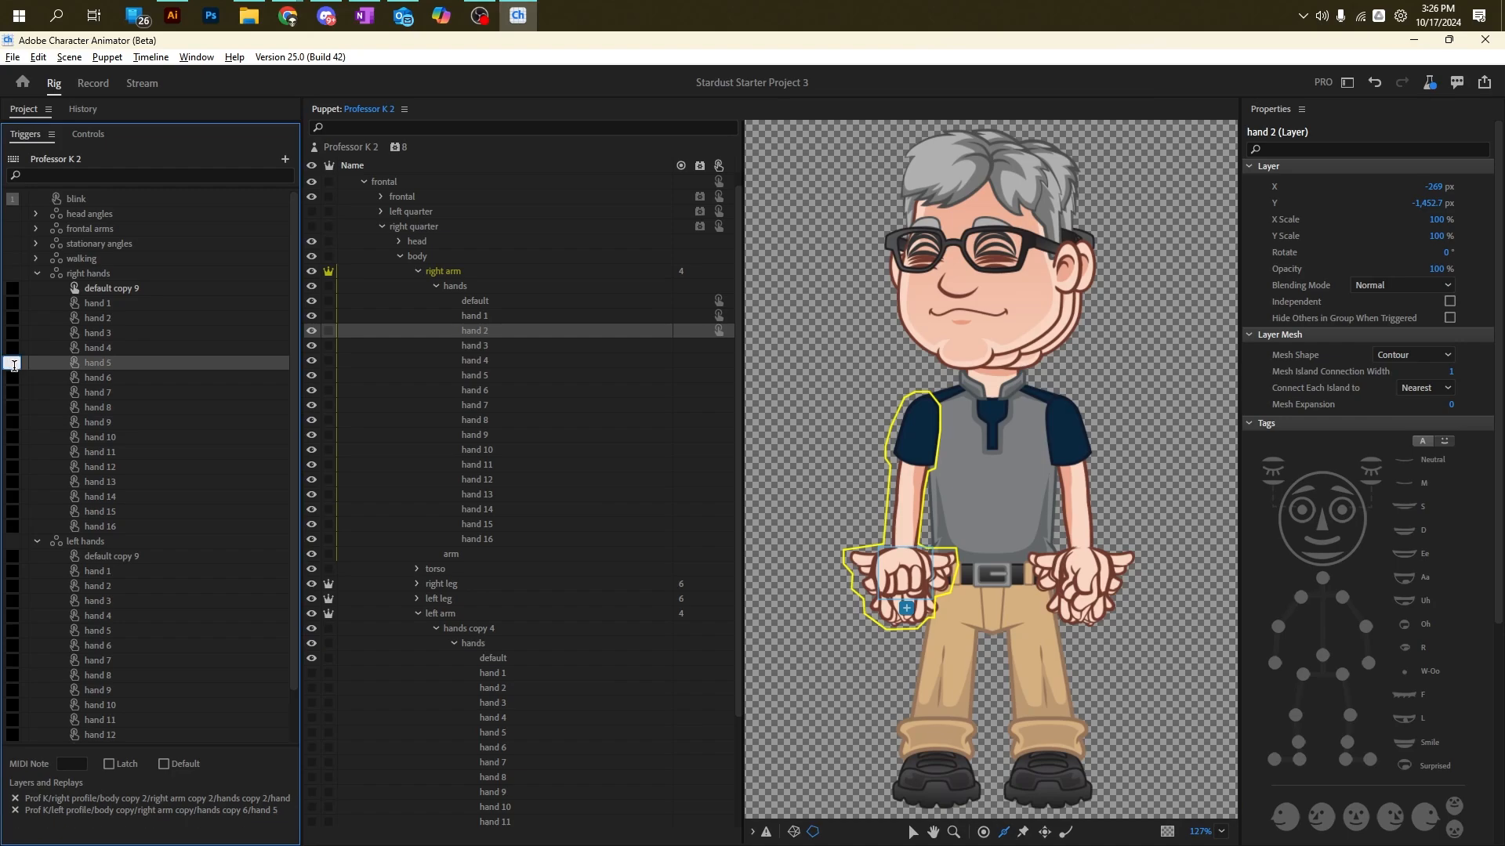
pyautogui.click(13, 601)
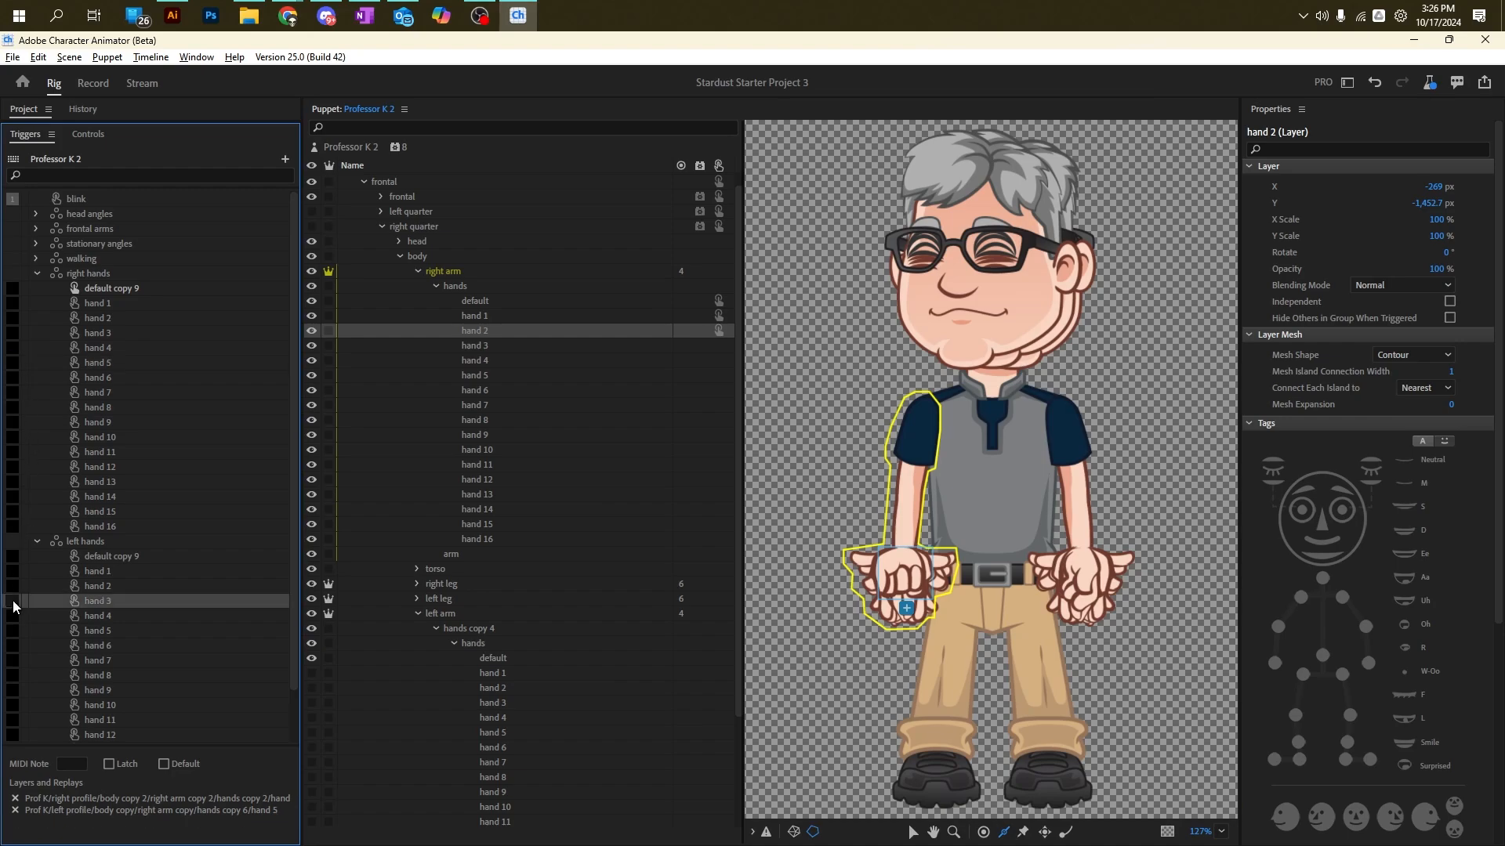
pyautogui.write('p')
pyautogui.keyDown('ctrl'); pyautogui.click(100, 362); pyautogui.keyUp('ctrl')
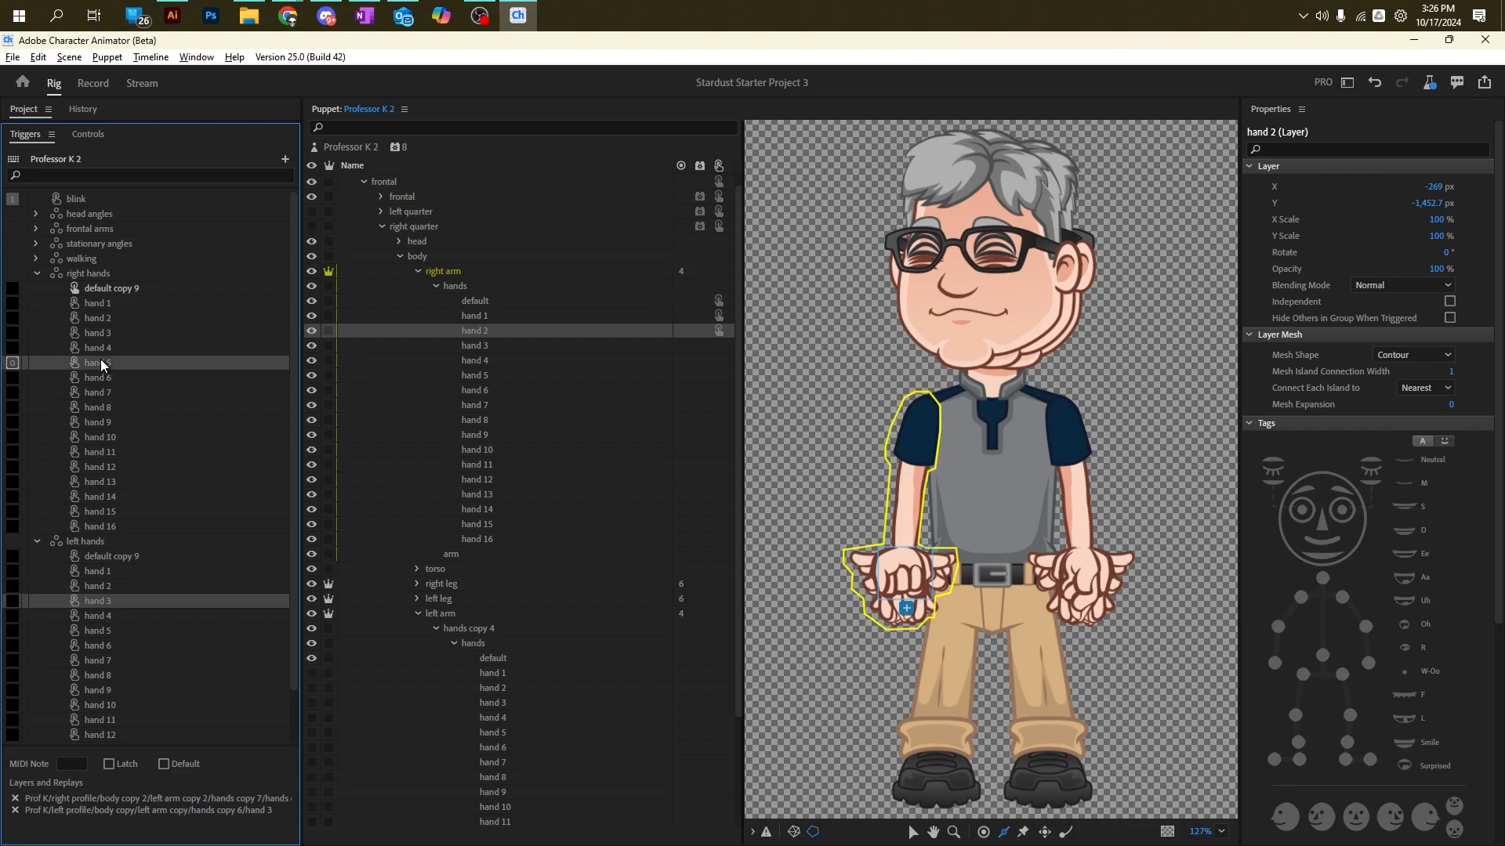
pyautogui.click(112, 765)
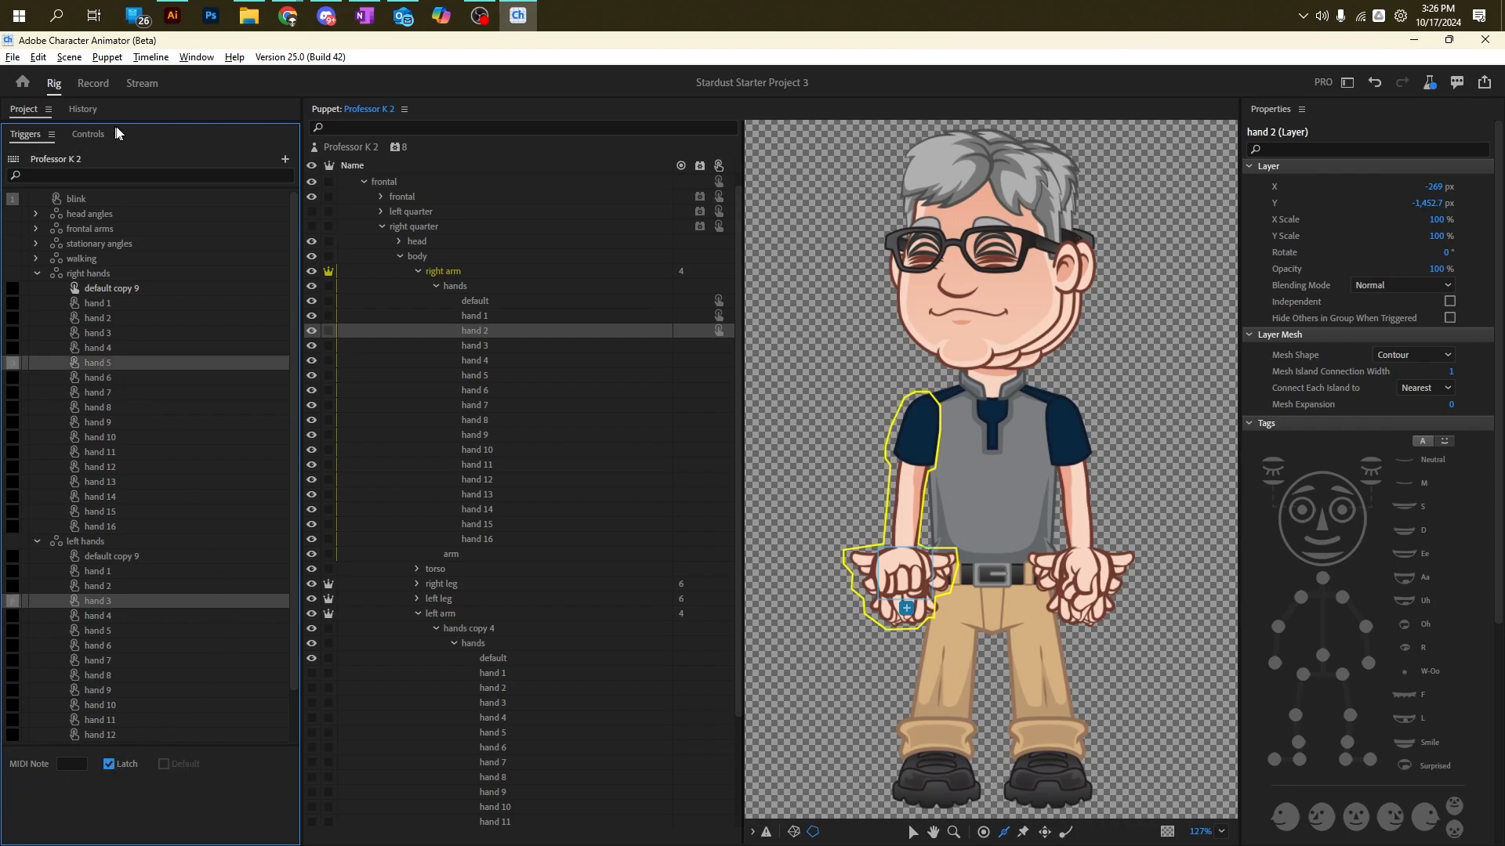
# Step: Switch to the Record workspace and make default copy 9 the default trigger of the left hands set
pyautogui.click(94, 83)
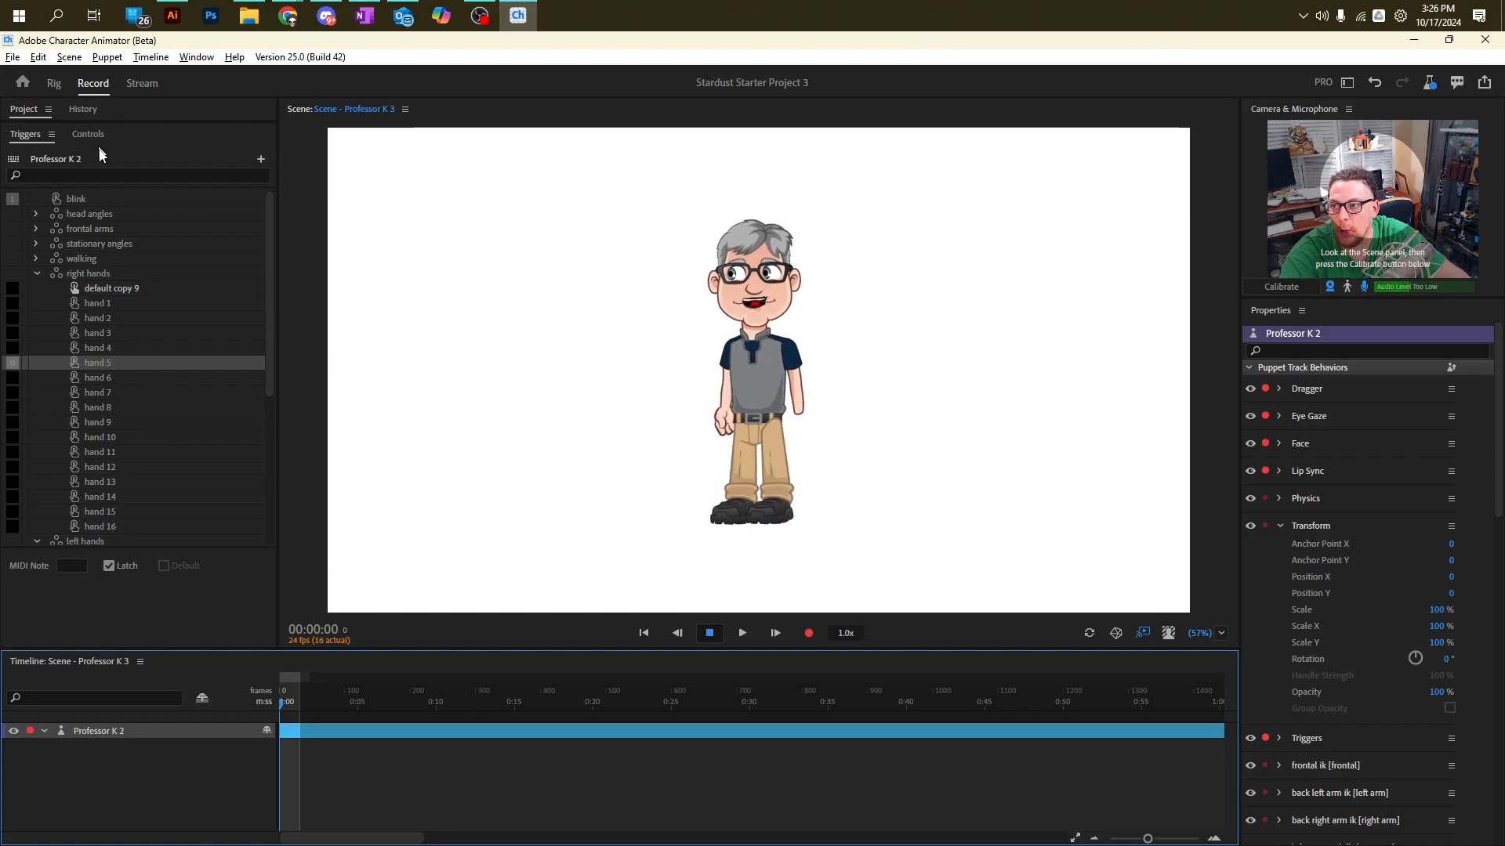
pyautogui.scroll(-3, 107, 306)
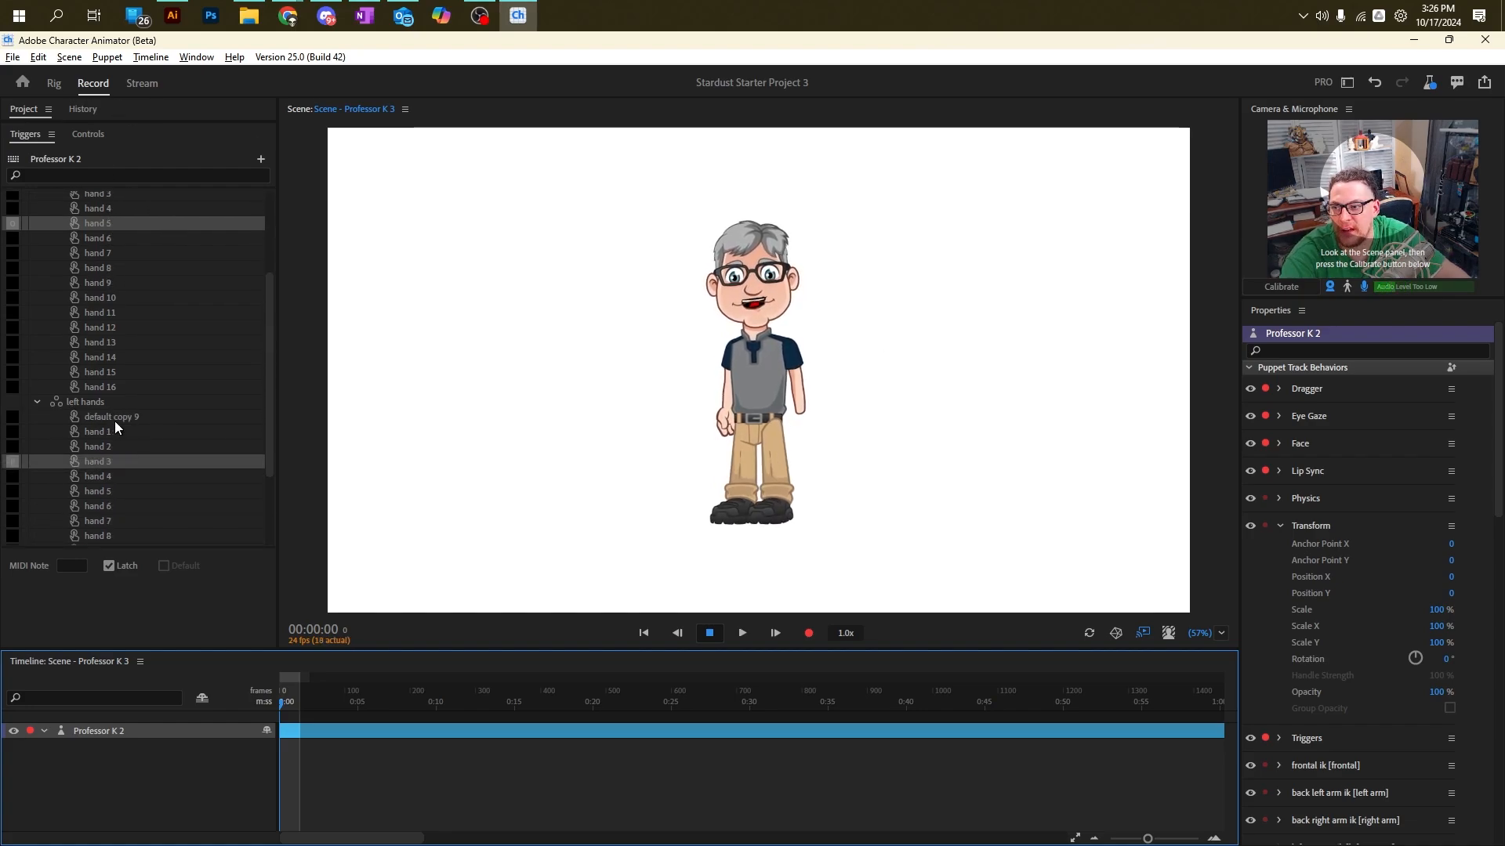
pyautogui.click(115, 421)
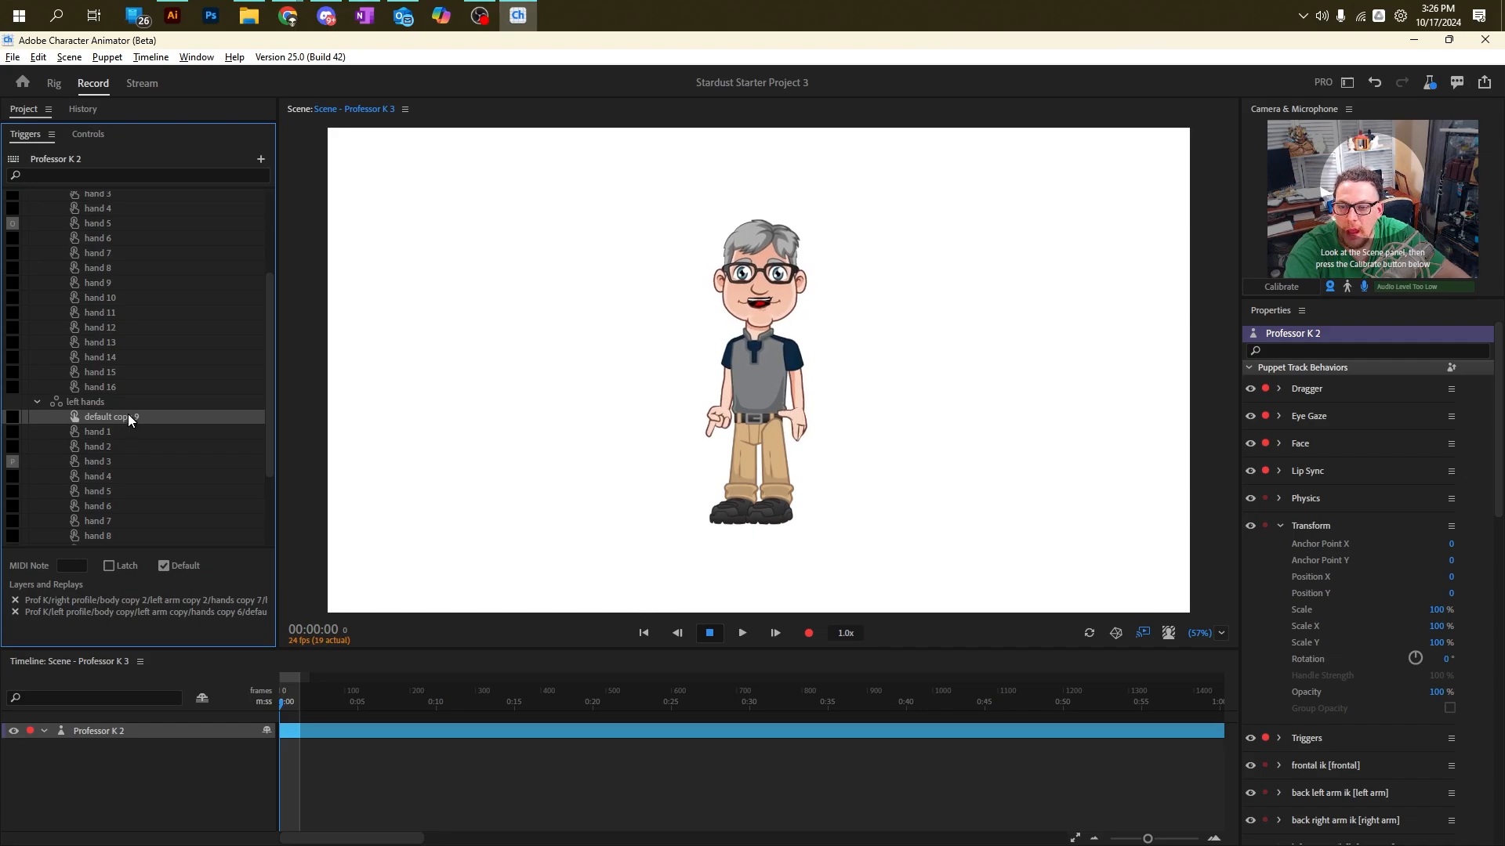
# Step: Disarm all of the puppet's track behaviors for recording
pyautogui.click(145, 57)
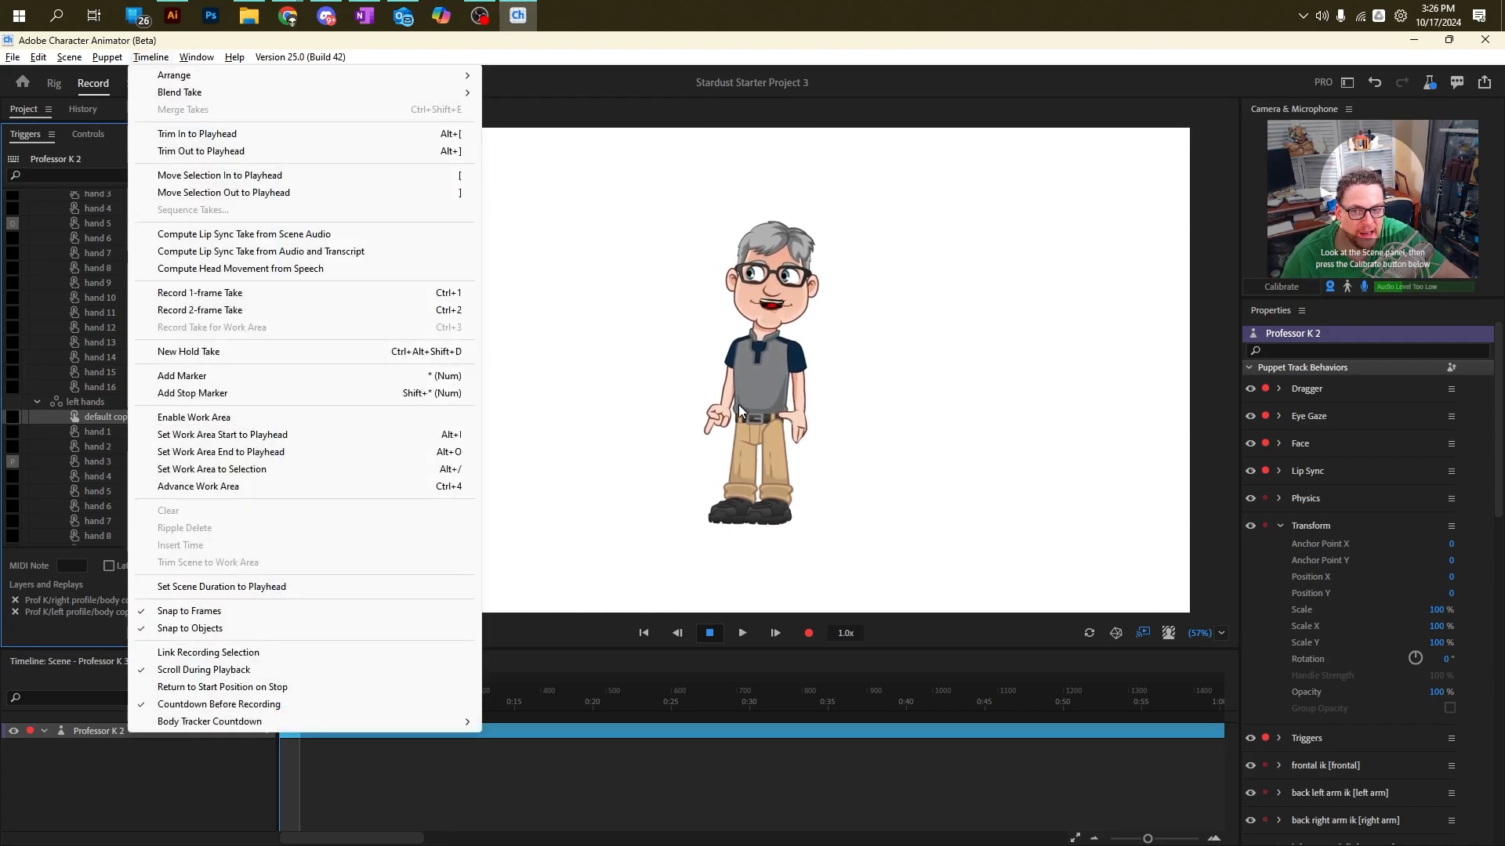
pyautogui.click(1264, 425)
pyautogui.keyDown('ctrl'); pyautogui.click(1265, 416); pyautogui.keyUp('ctrl')
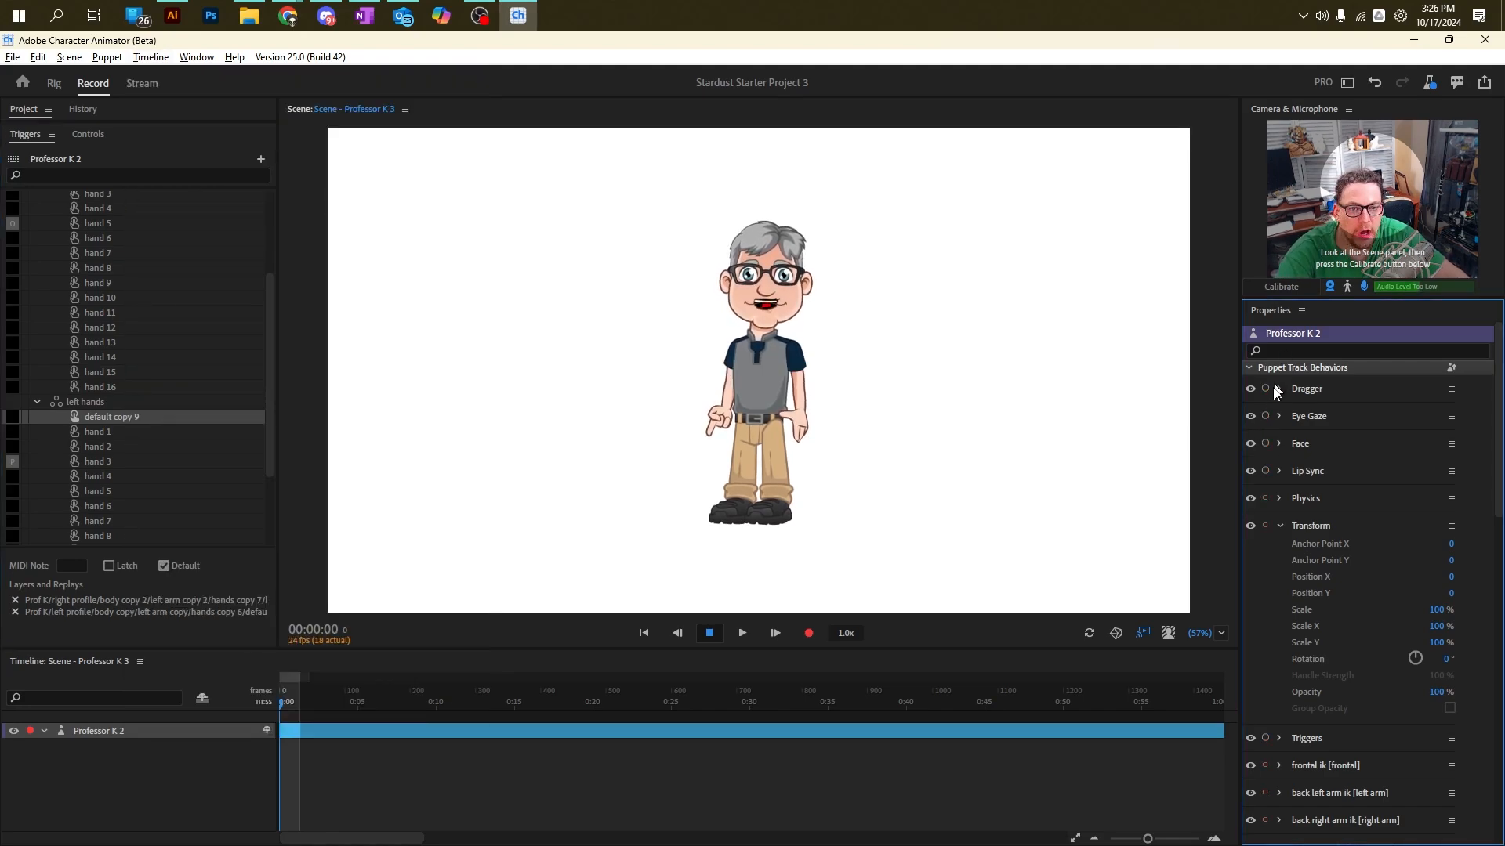
# Step: Record a one-frame take with only Triggers armed, capturing walking left profile, right hand 5 and left hand 3
pyautogui.click(1280, 526)
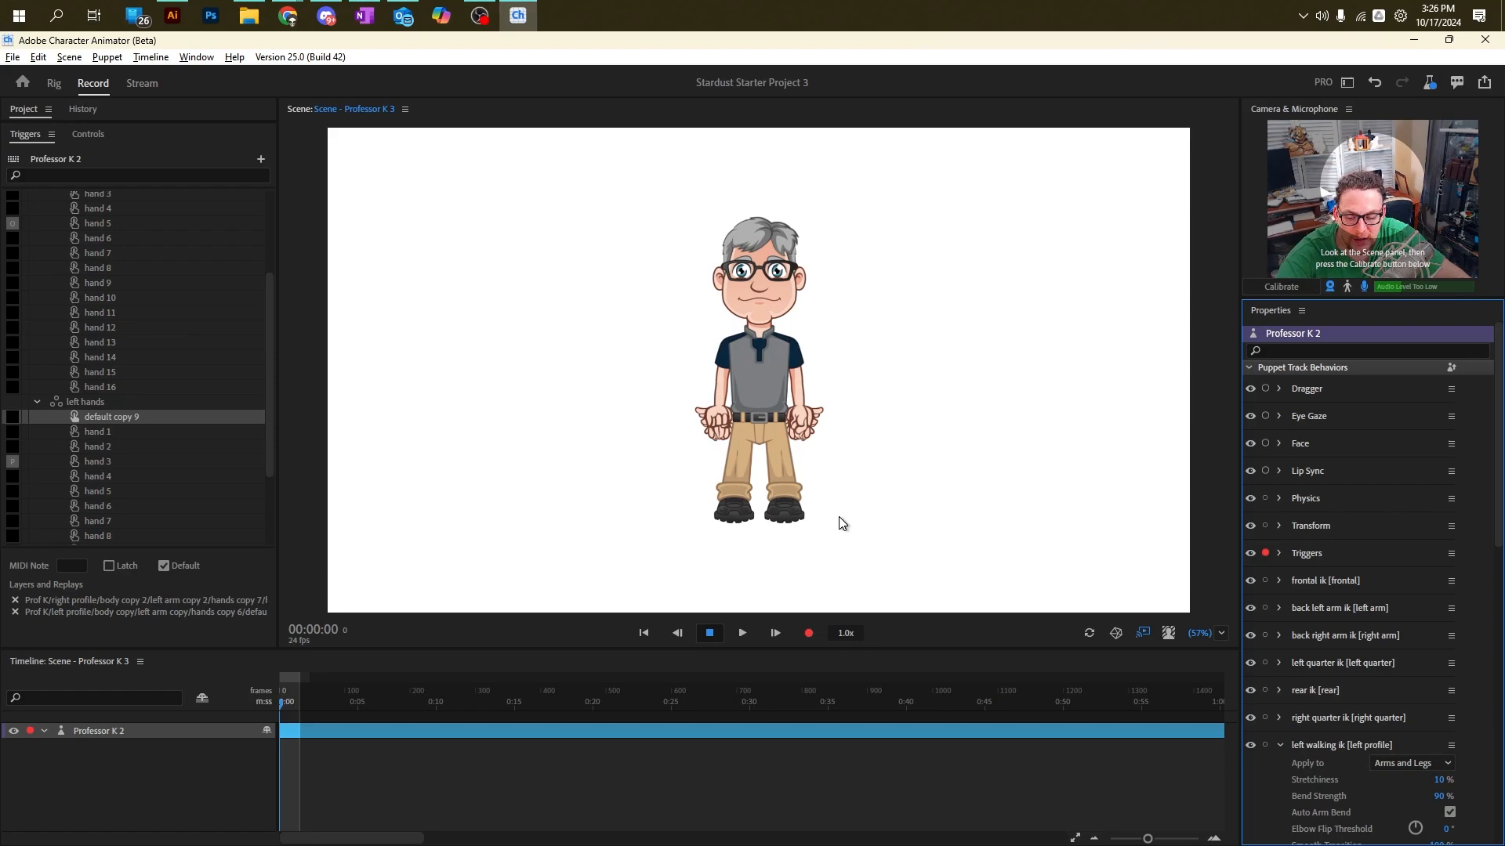
pyautogui.click(150, 57)
pyautogui.click(205, 290)
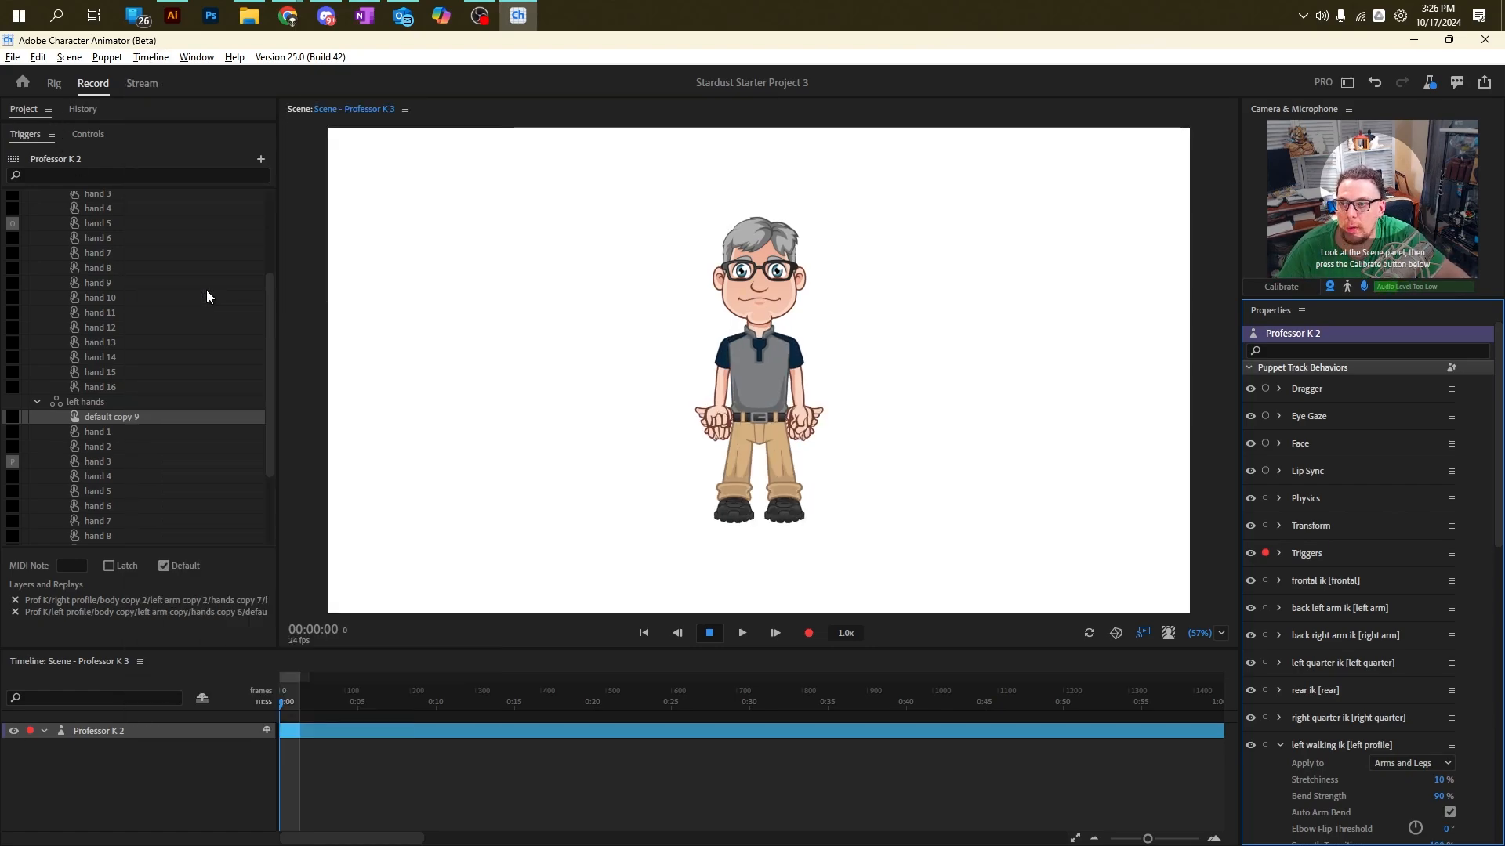
# Step: Extend the walking, right hands and left hands takes together to about frame 40 in the timeline
pyautogui.click(1156, 836)
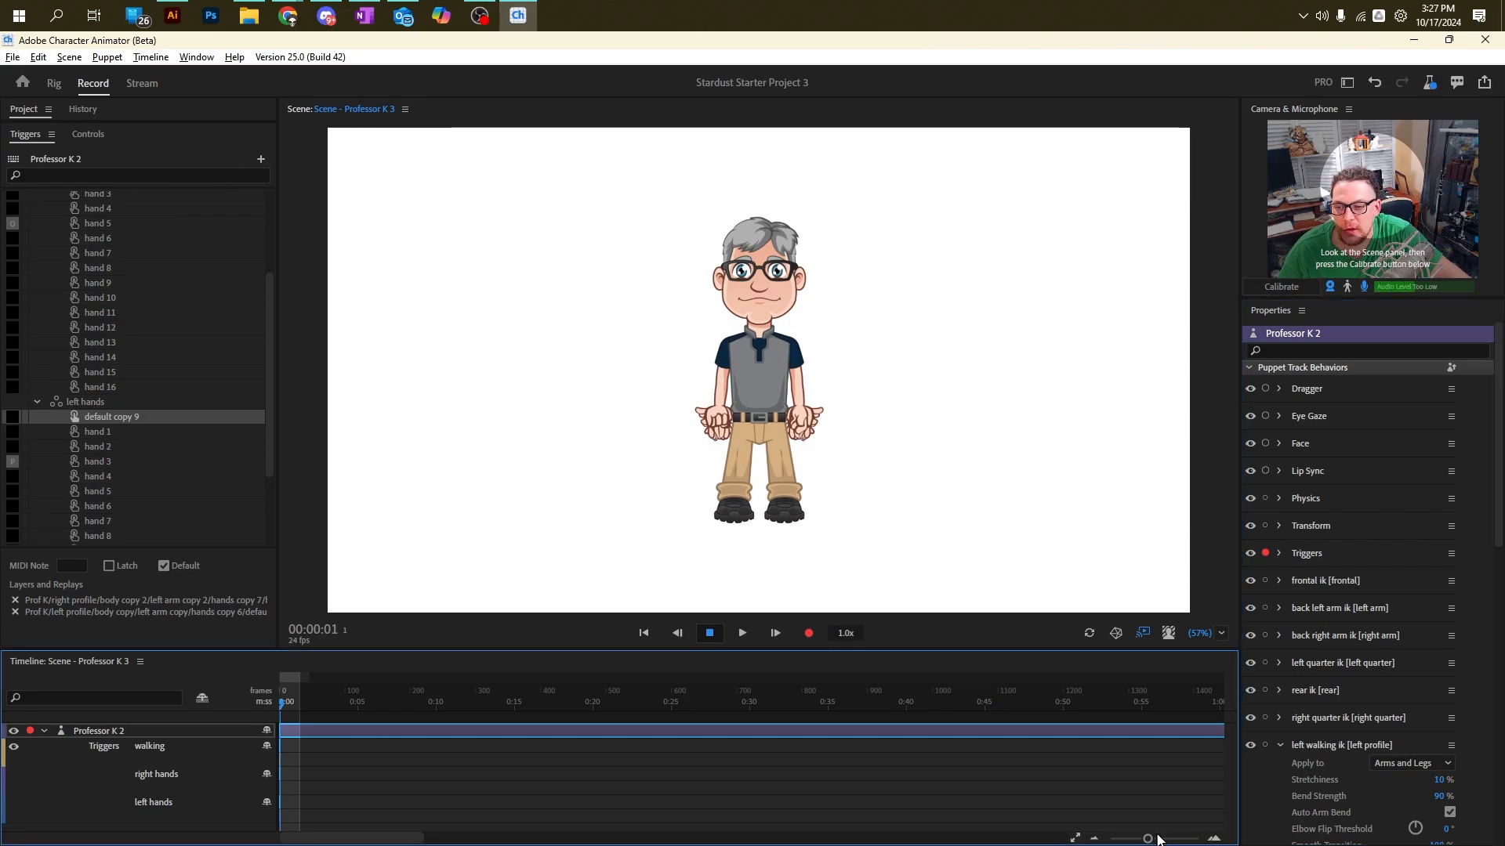
pyautogui.moveTo(1156, 836); pyautogui.dragTo(1183, 837)
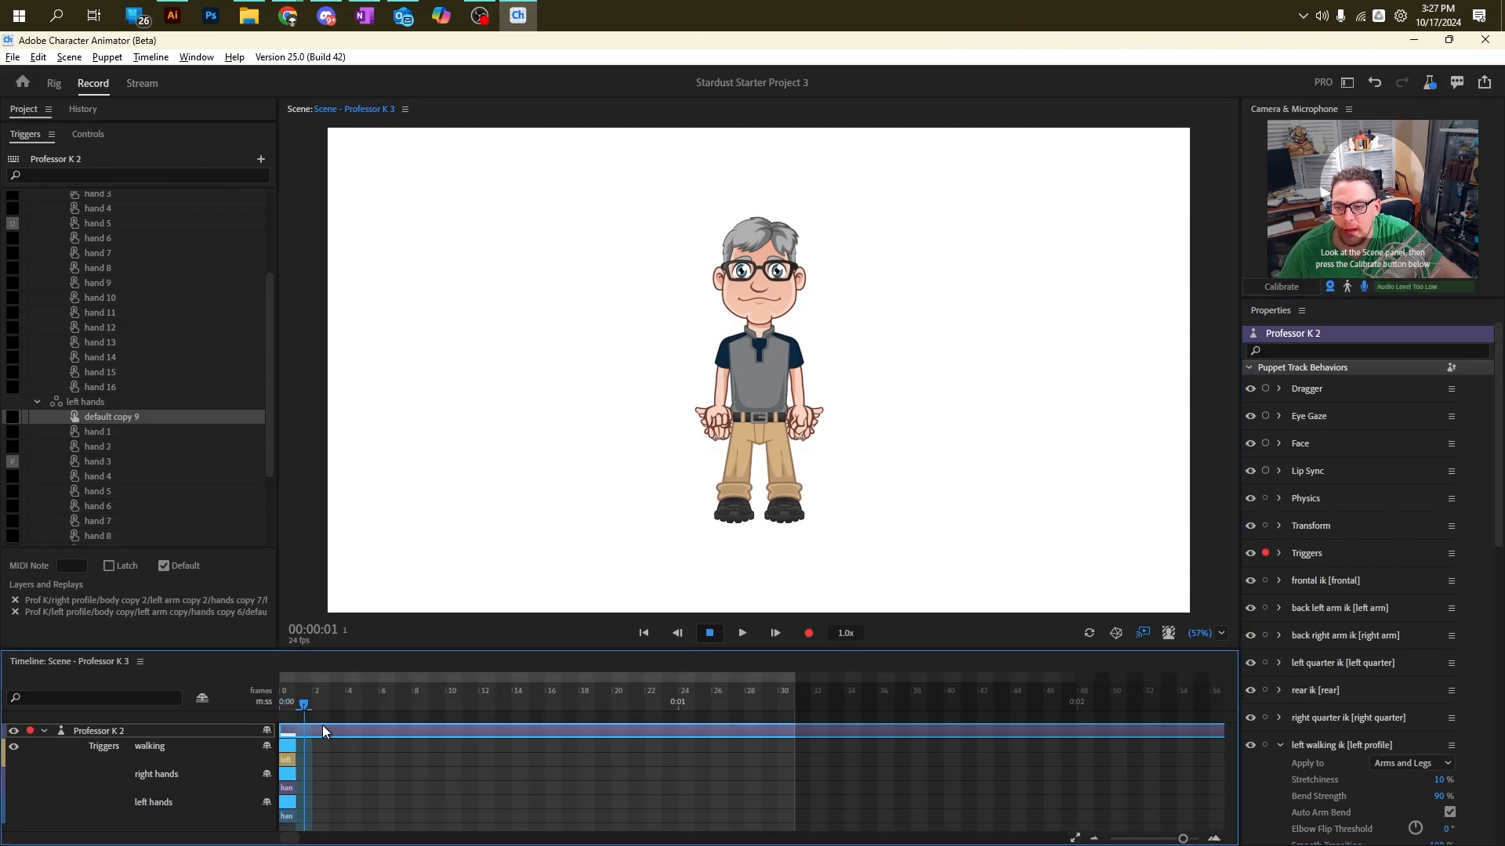
pyautogui.moveTo(296, 746); pyautogui.dragTo(961, 750)
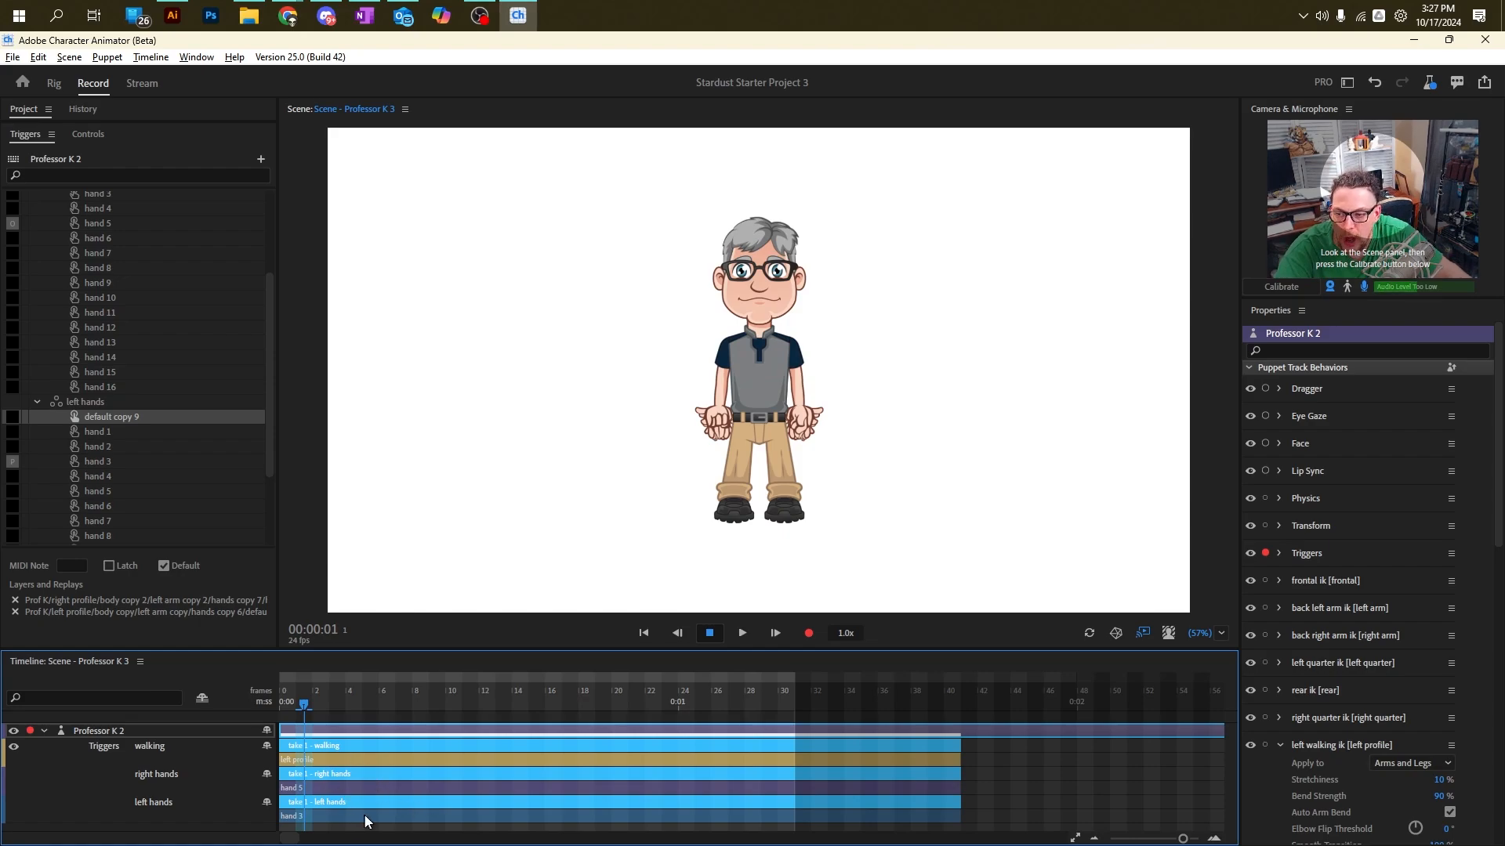
# Step: Split the hand 5 and hand 3 trigger bars into three segments each, at about frames 8 and 17
pyautogui.click(386, 808)
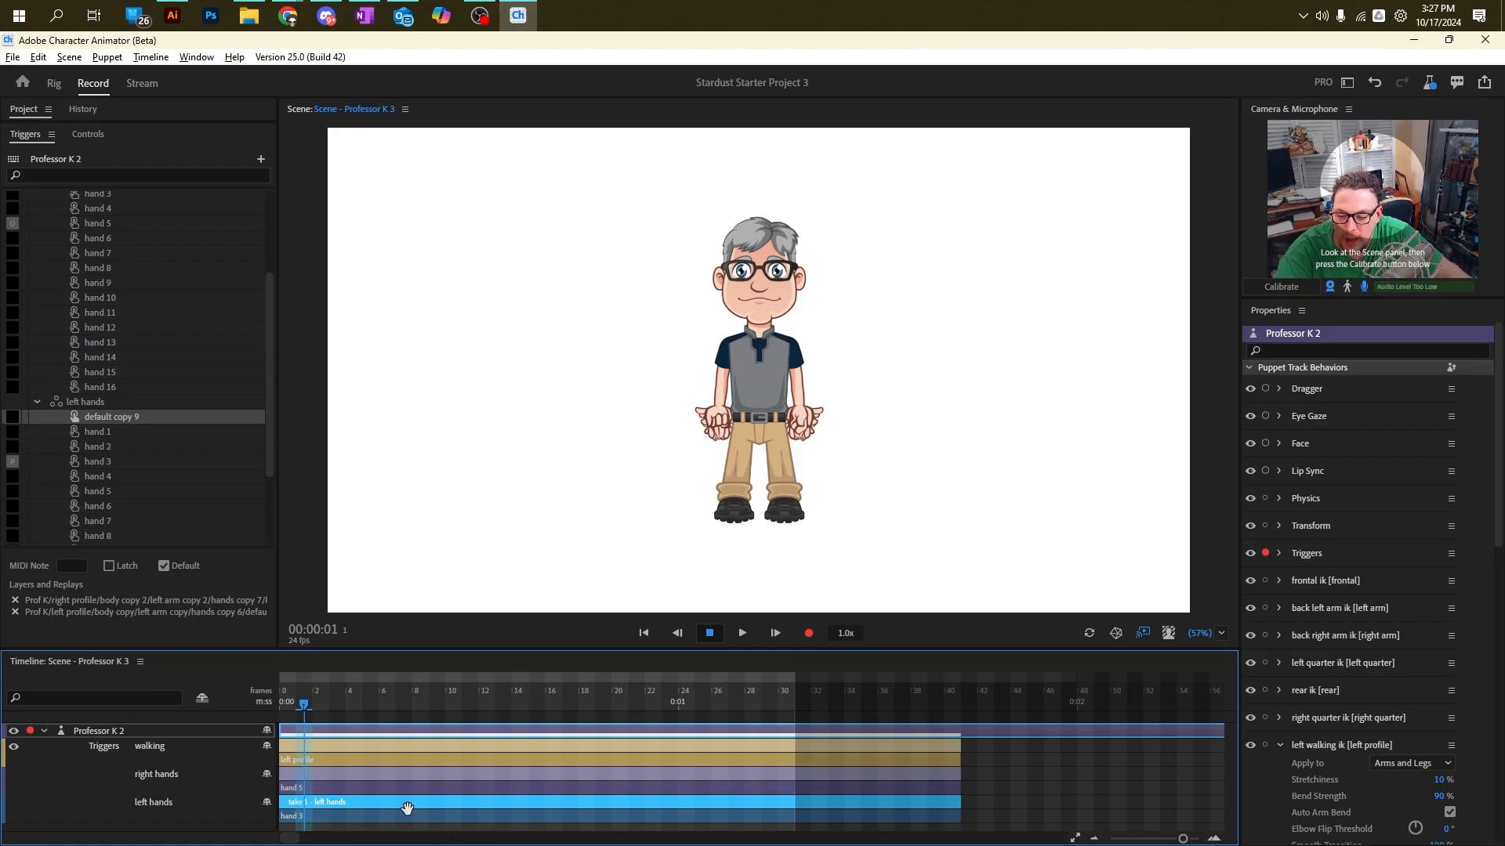
pyautogui.click(408, 815)
pyautogui.click(410, 787)
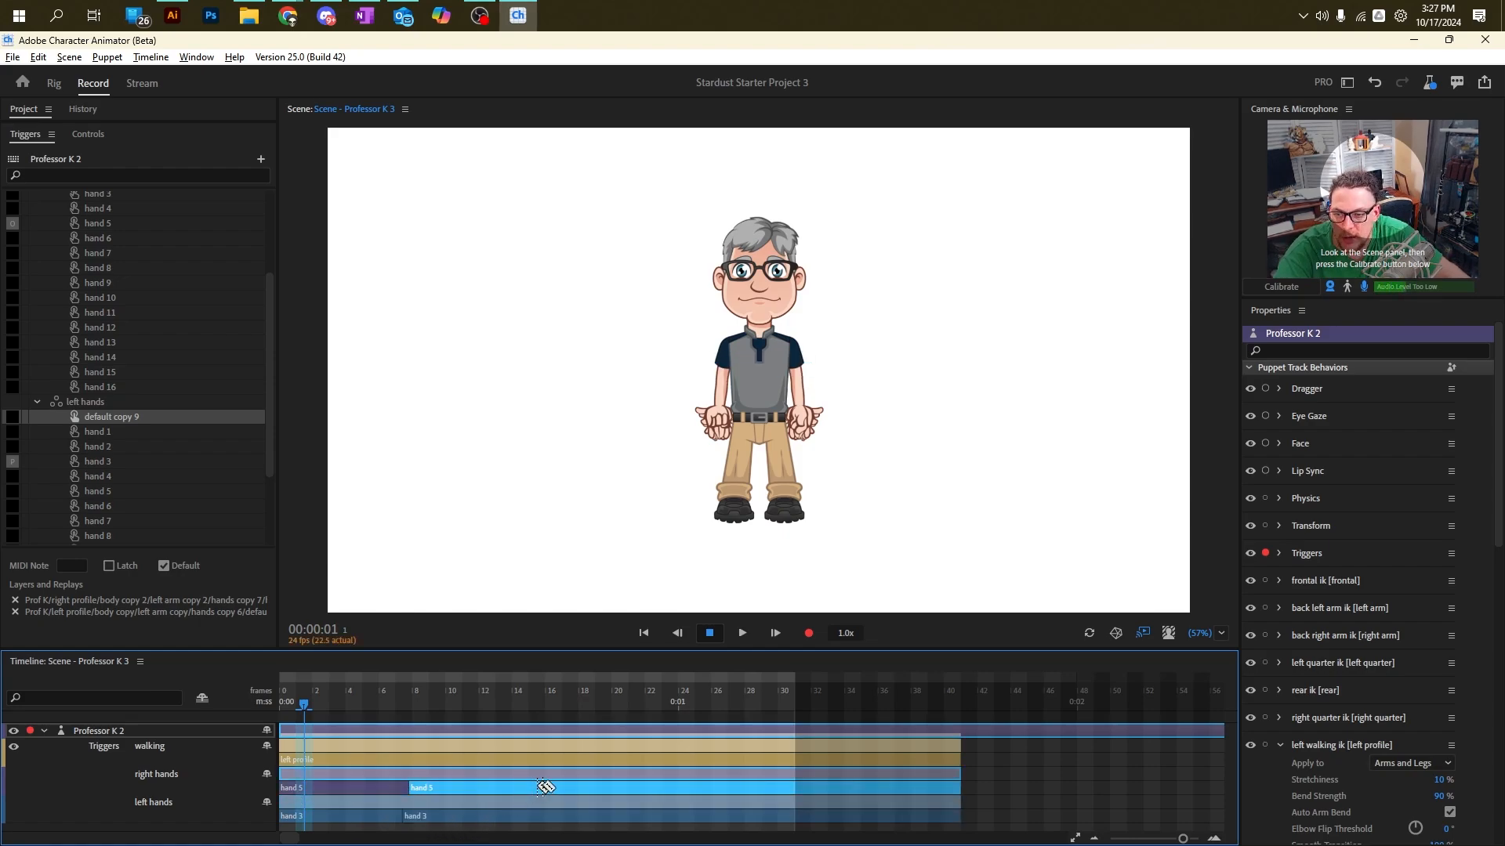
pyautogui.click(558, 789)
pyautogui.click(577, 816)
# Step: Set the last left hands segment to hand 13, the last right hands segment to hand 8, and the middle one to hand 2
pyautogui.rightClick(631, 819)
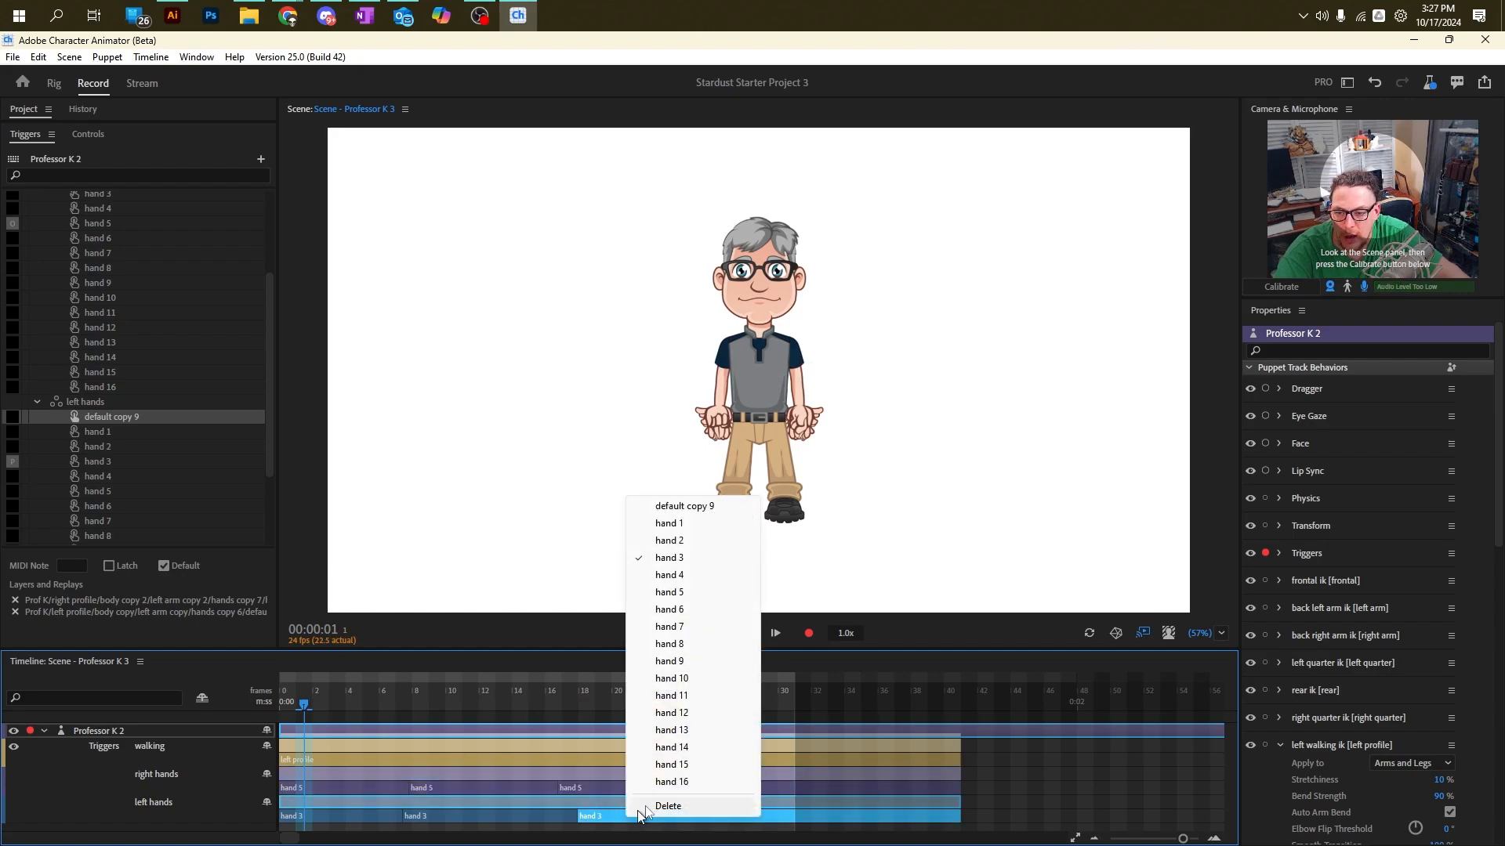
pyautogui.click(671, 729)
pyautogui.rightClick(585, 791)
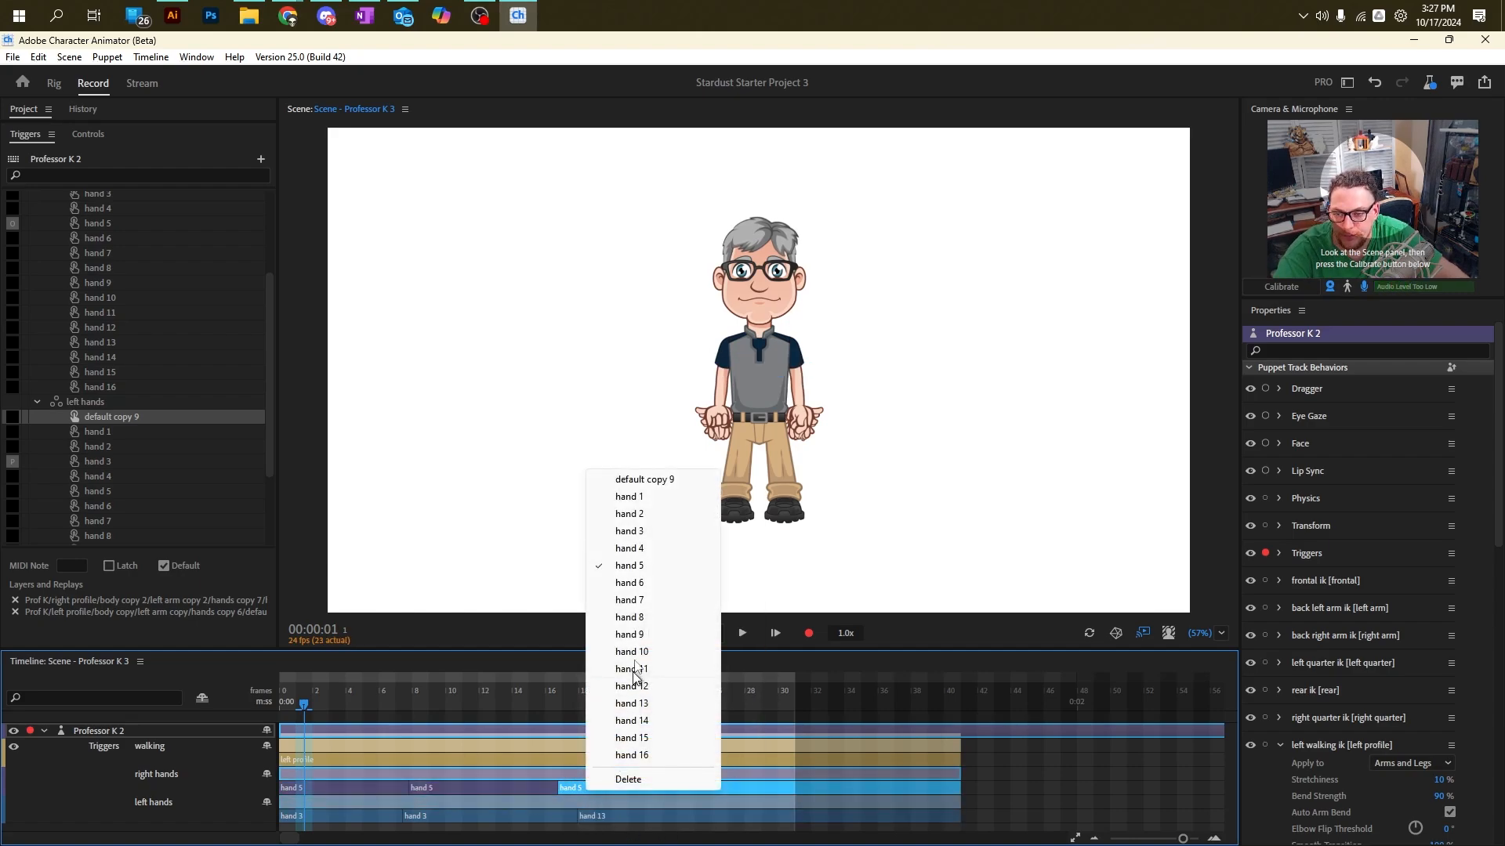
pyautogui.click(627, 617)
pyautogui.rightClick(464, 787)
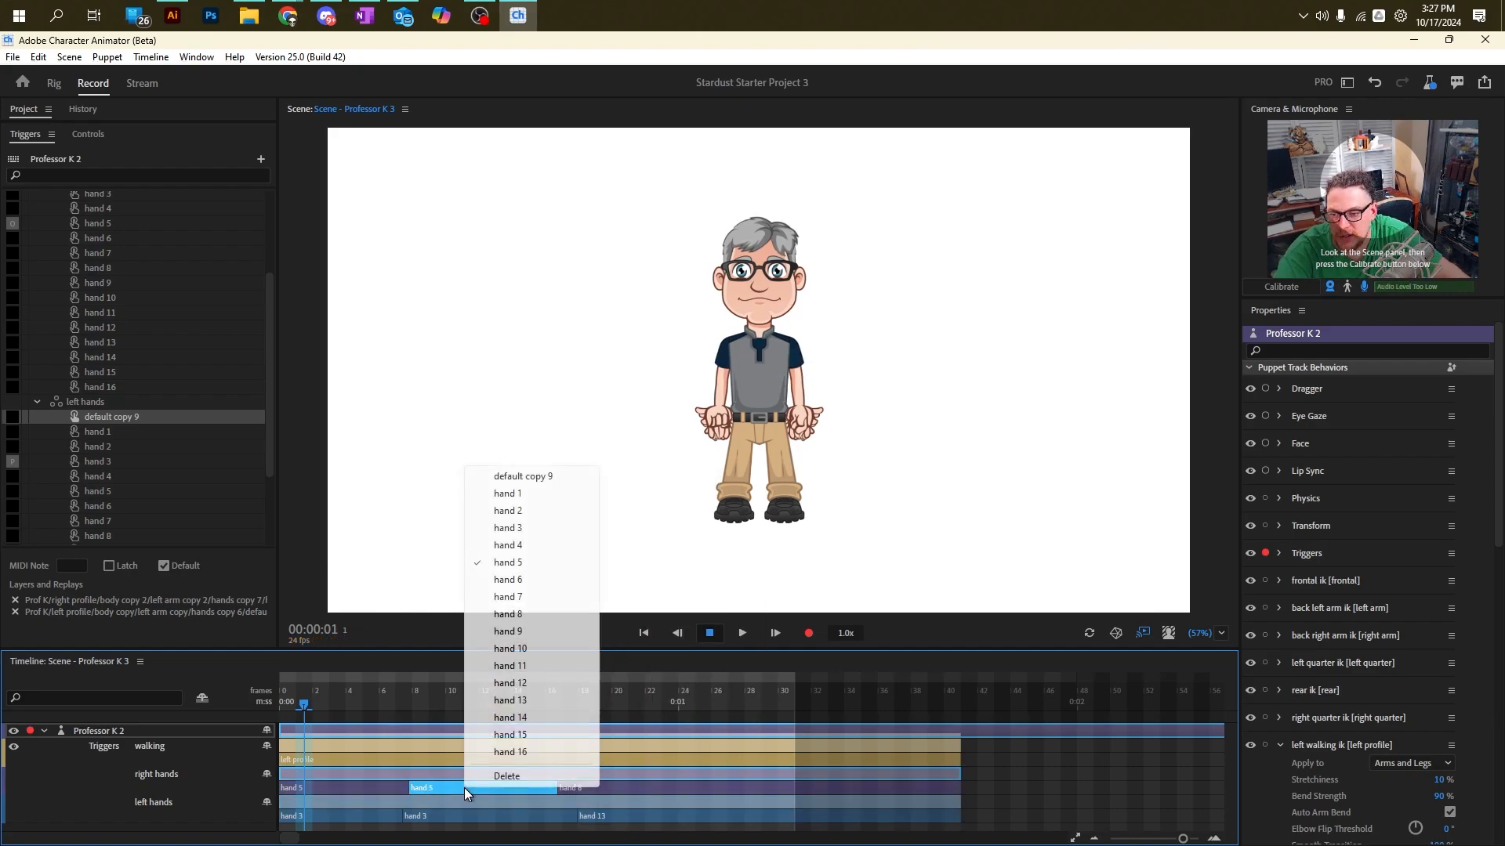
pyautogui.click(518, 511)
# Step: Scrub the timeline across the trigger segments up to frame 23 to preview the hand swaps
pyautogui.moveTo(365, 695); pyautogui.dragTo(477, 666)
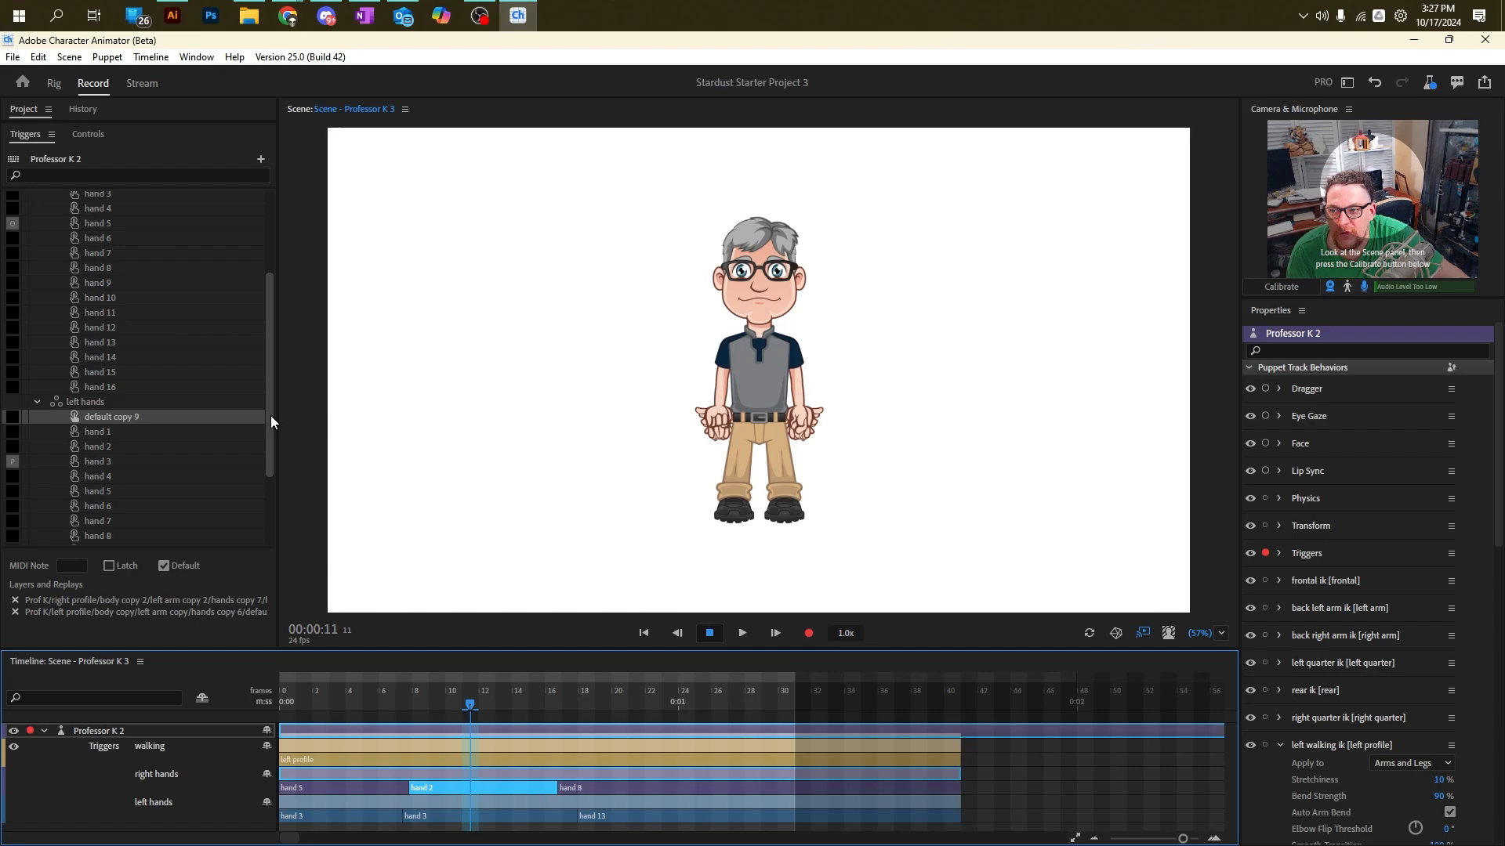
pyautogui.moveTo(270, 415); pyautogui.dragTo(281, 195)
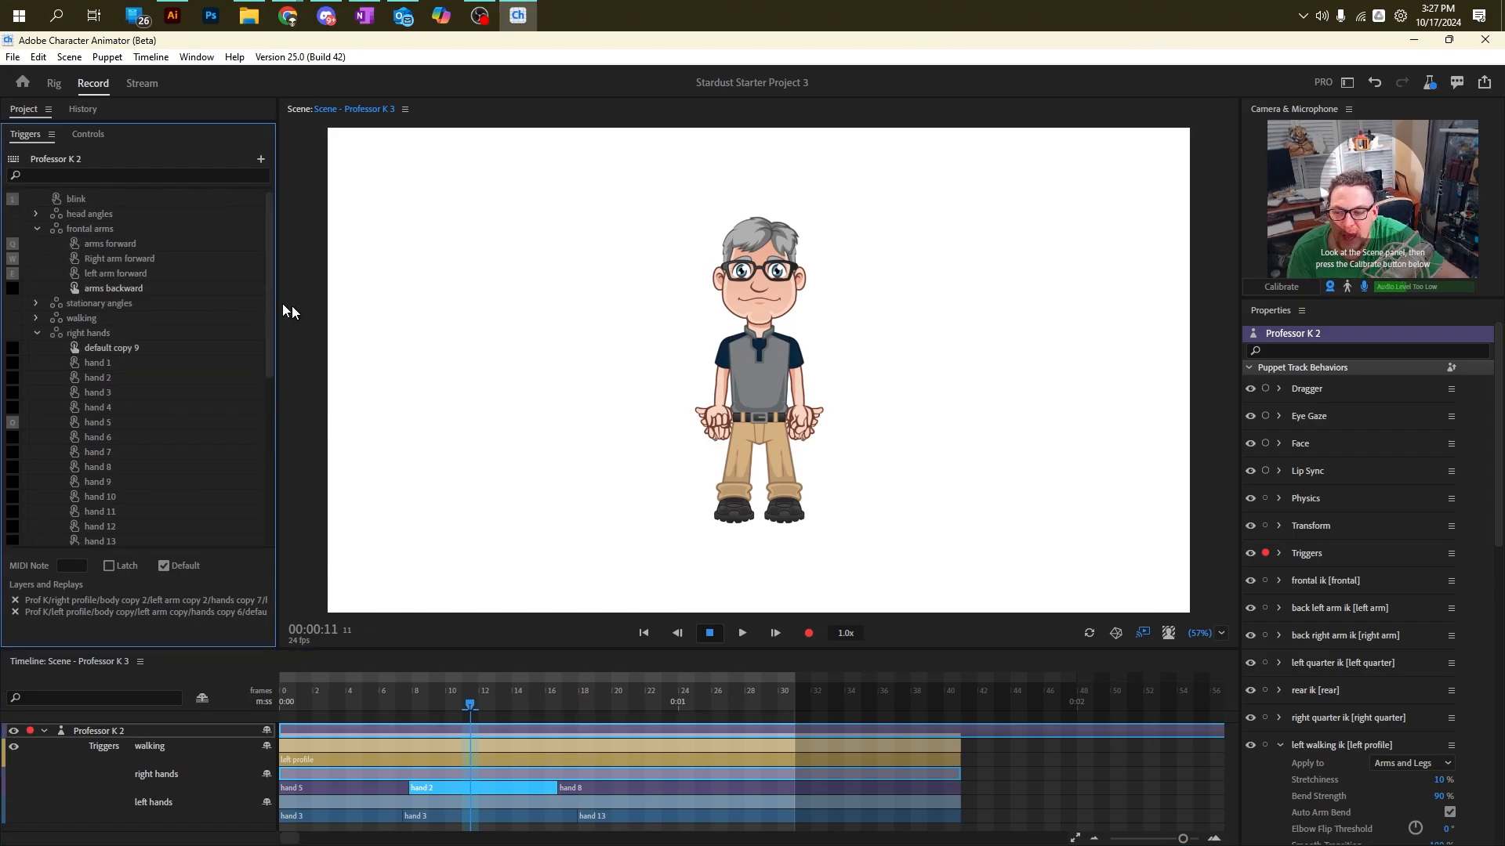
pyautogui.moveTo(382, 702); pyautogui.dragTo(674, 695)
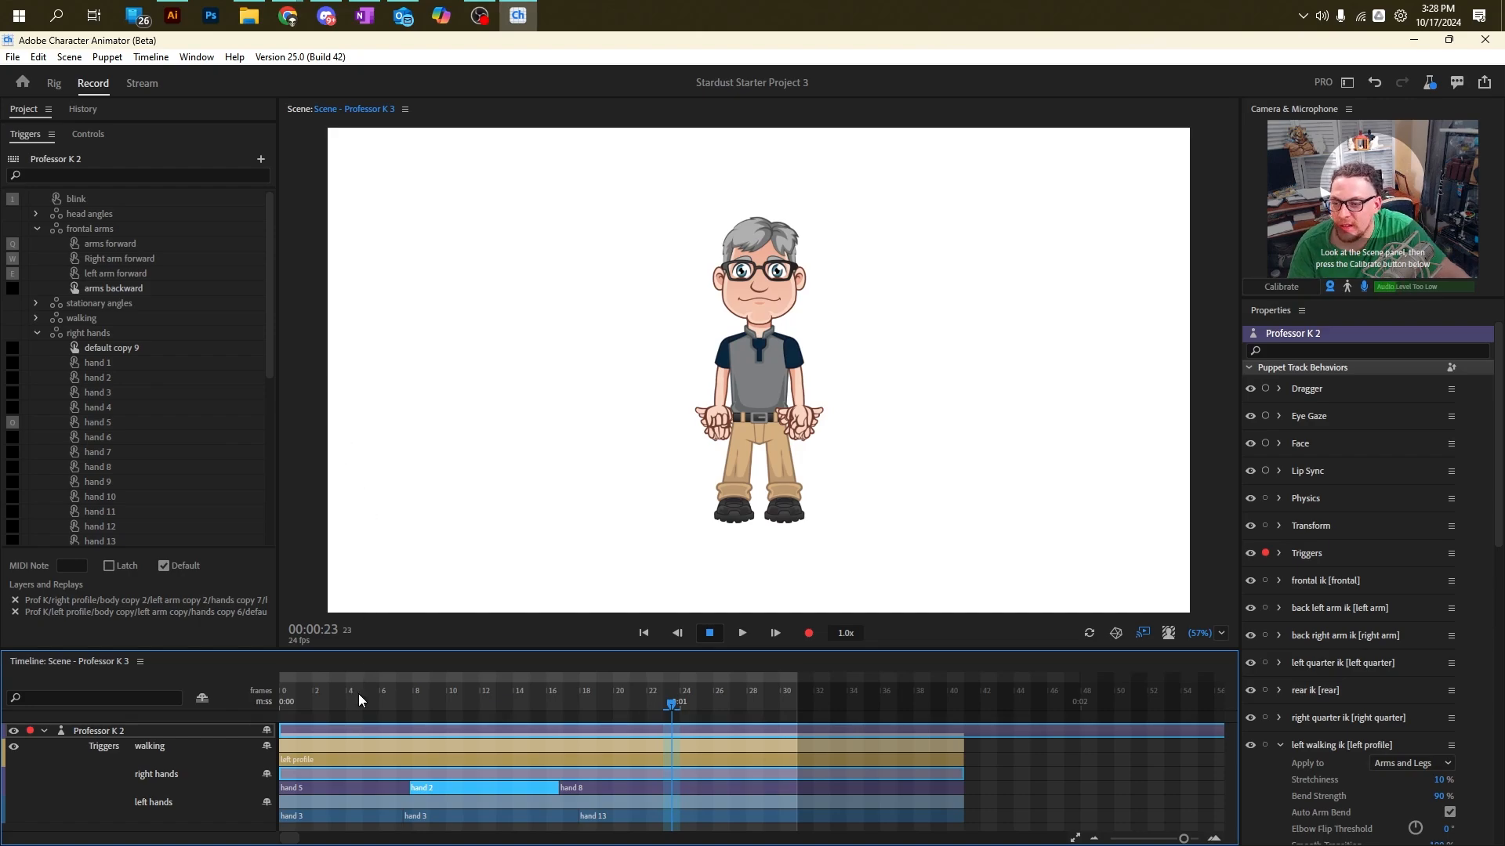
# Step: Reveal the stationary angles swap set and test its left quarter, right quarter and rear triggers on the puppet
pyautogui.click(177, 276)
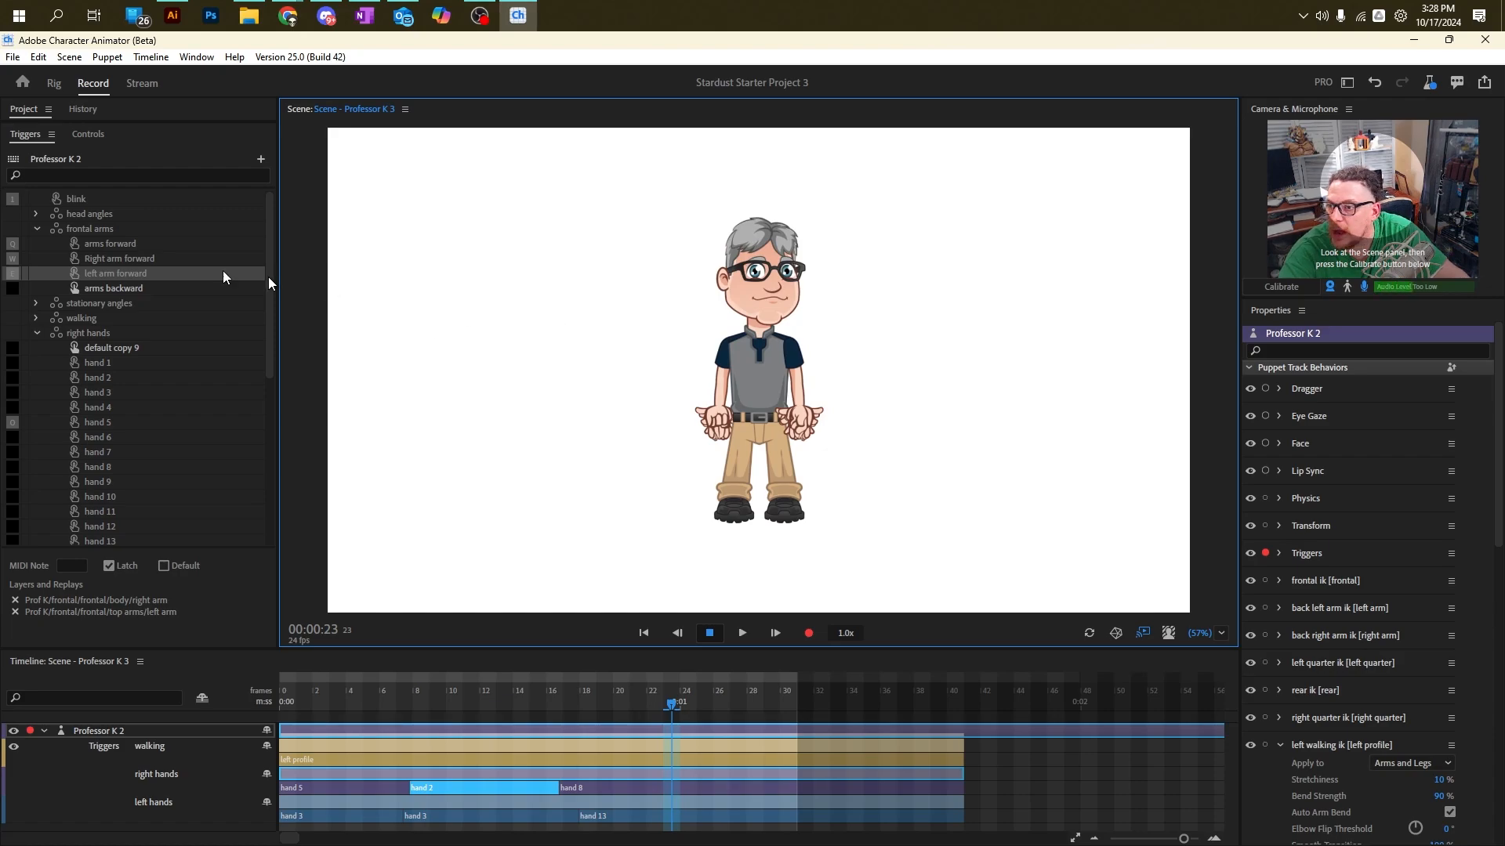
pyautogui.click(36, 333)
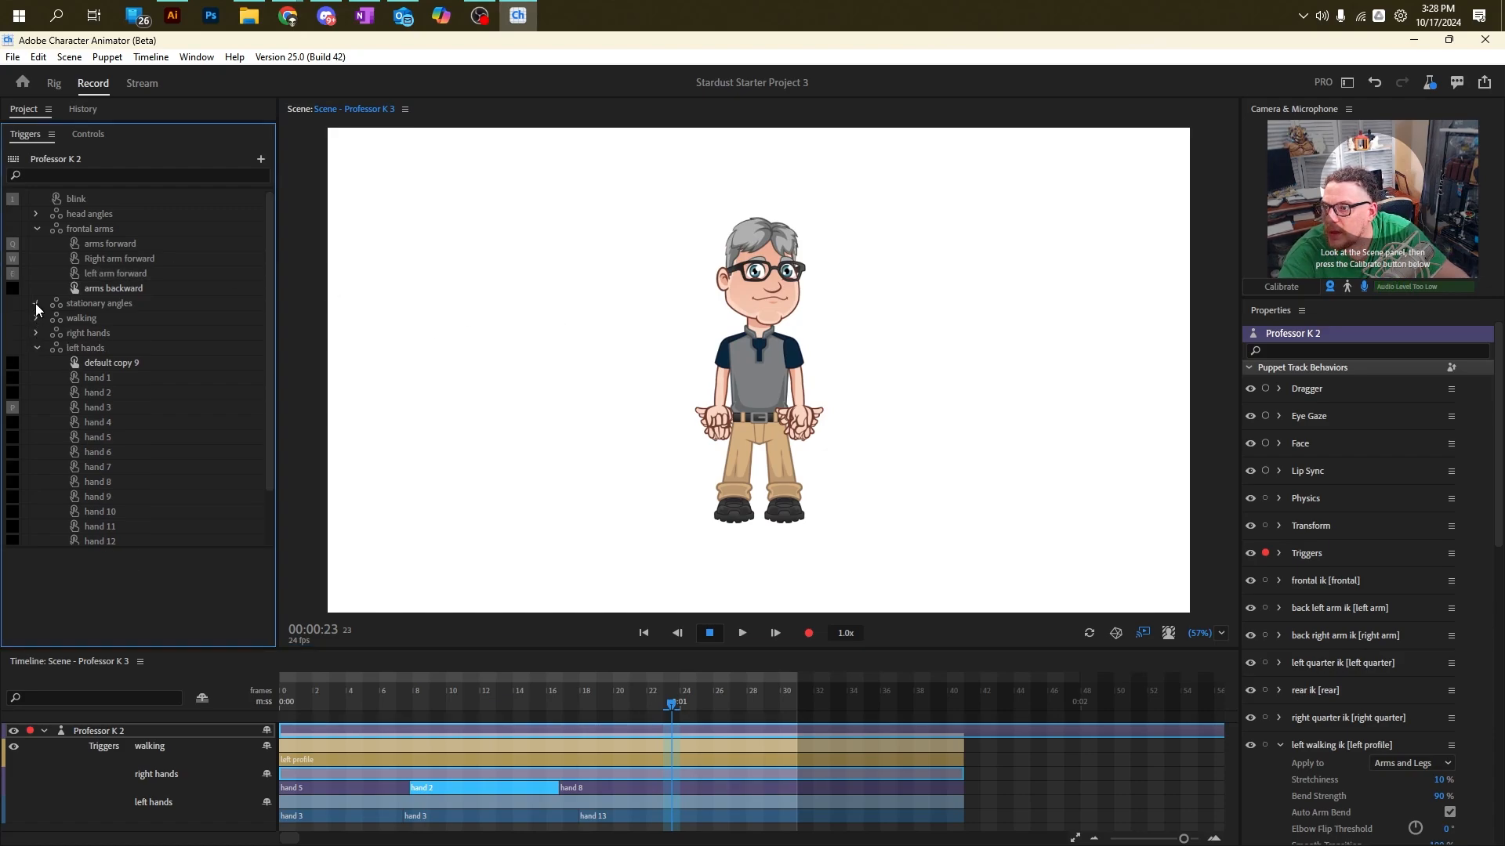
pyautogui.click(35, 303)
pyautogui.click(113, 338)
pyautogui.press('d')
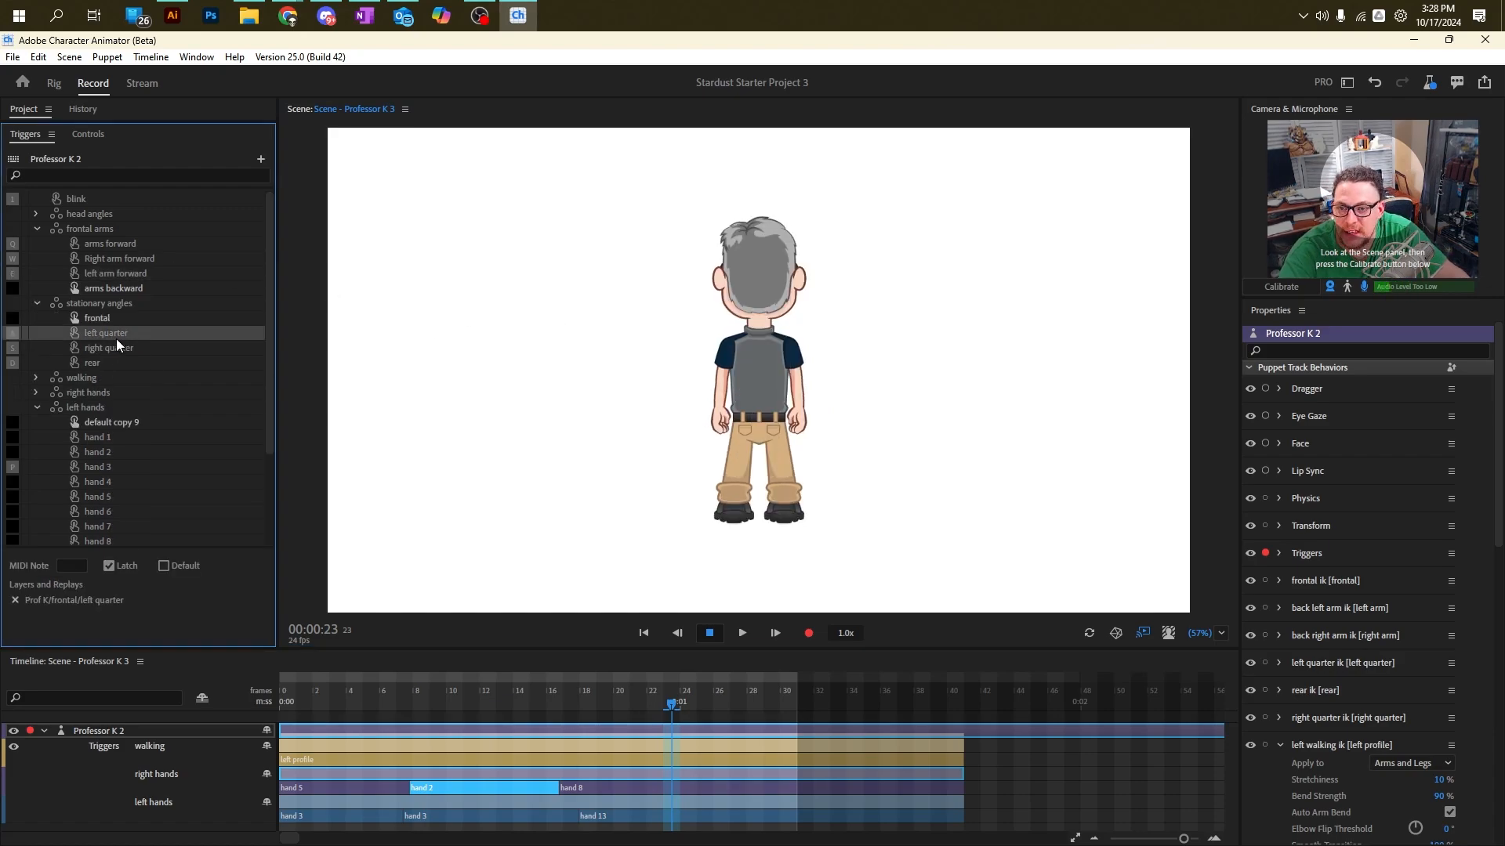
pyautogui.press('a')
pyautogui.press('d')
pyautogui.press('s')
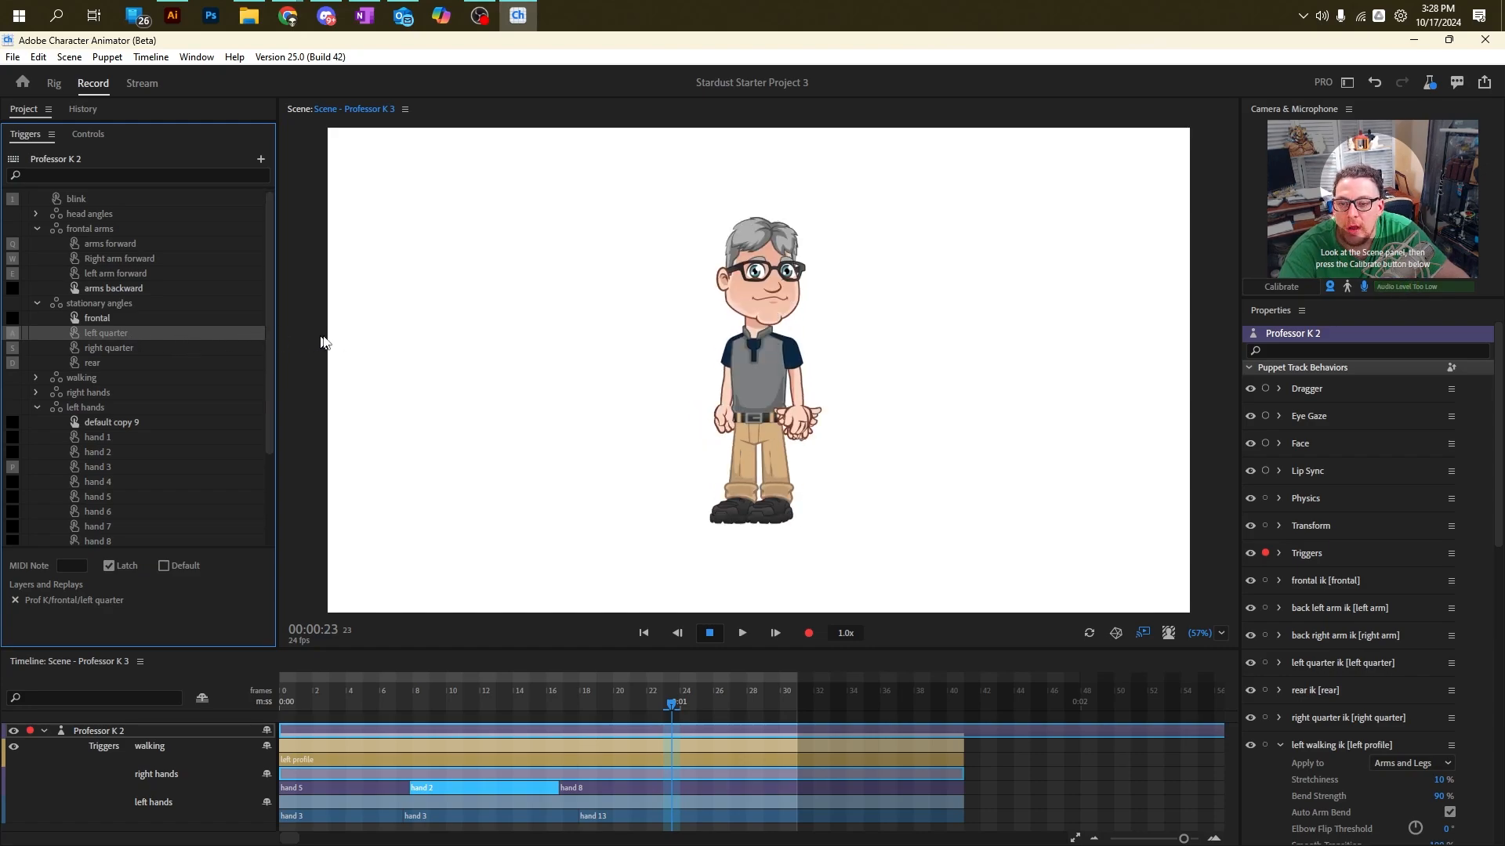
pyautogui.press('a')
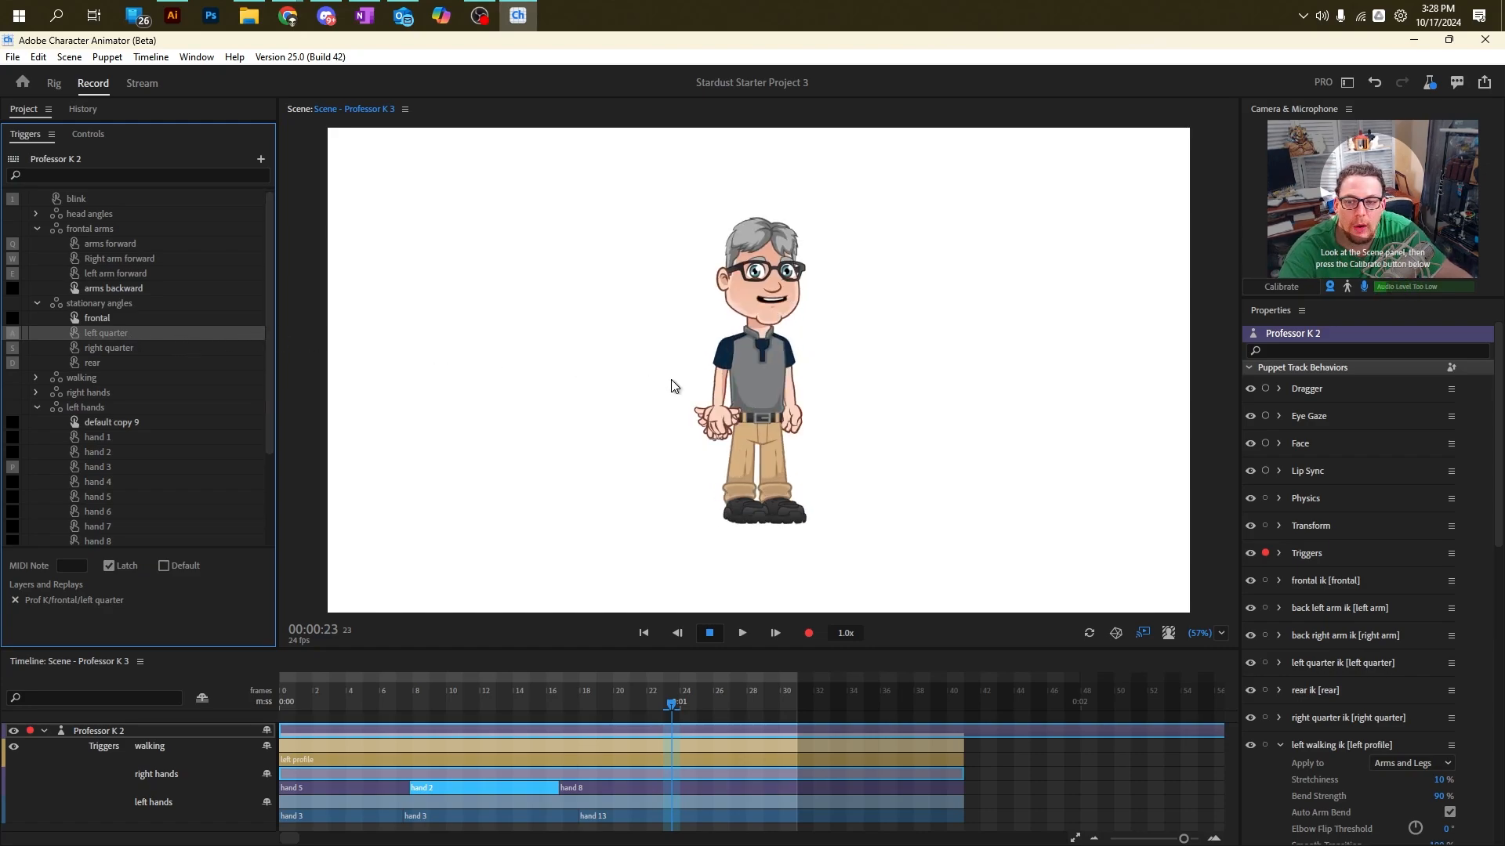
pyautogui.press('s')
pyautogui.press('a')
pyautogui.press('a')
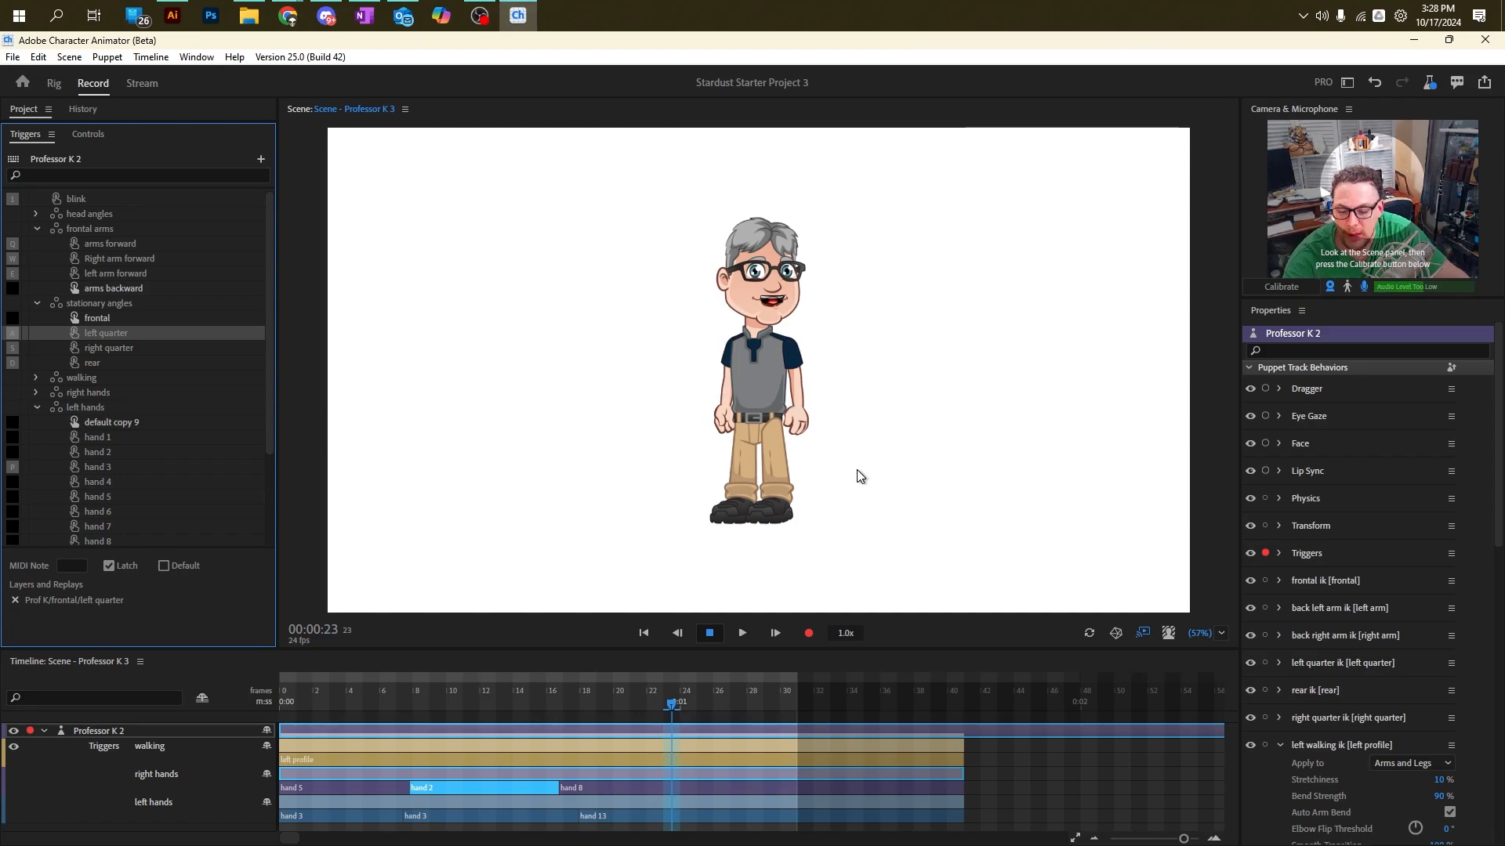
pyautogui.press('a')
pyautogui.press('a')
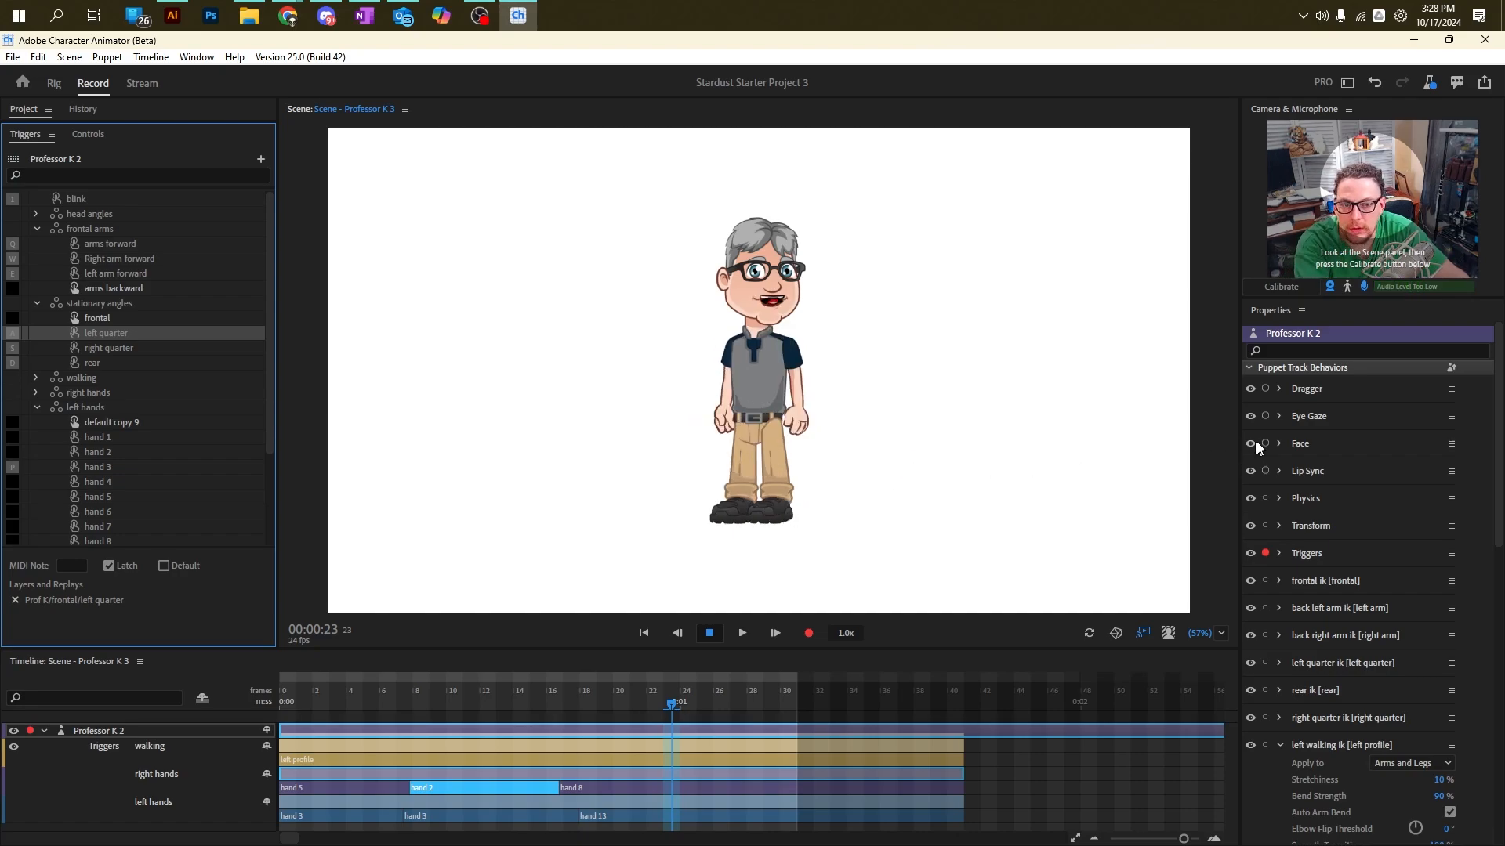
# Step: Rearm all of the puppet's track behaviors for recording
pyautogui.click(1264, 444)
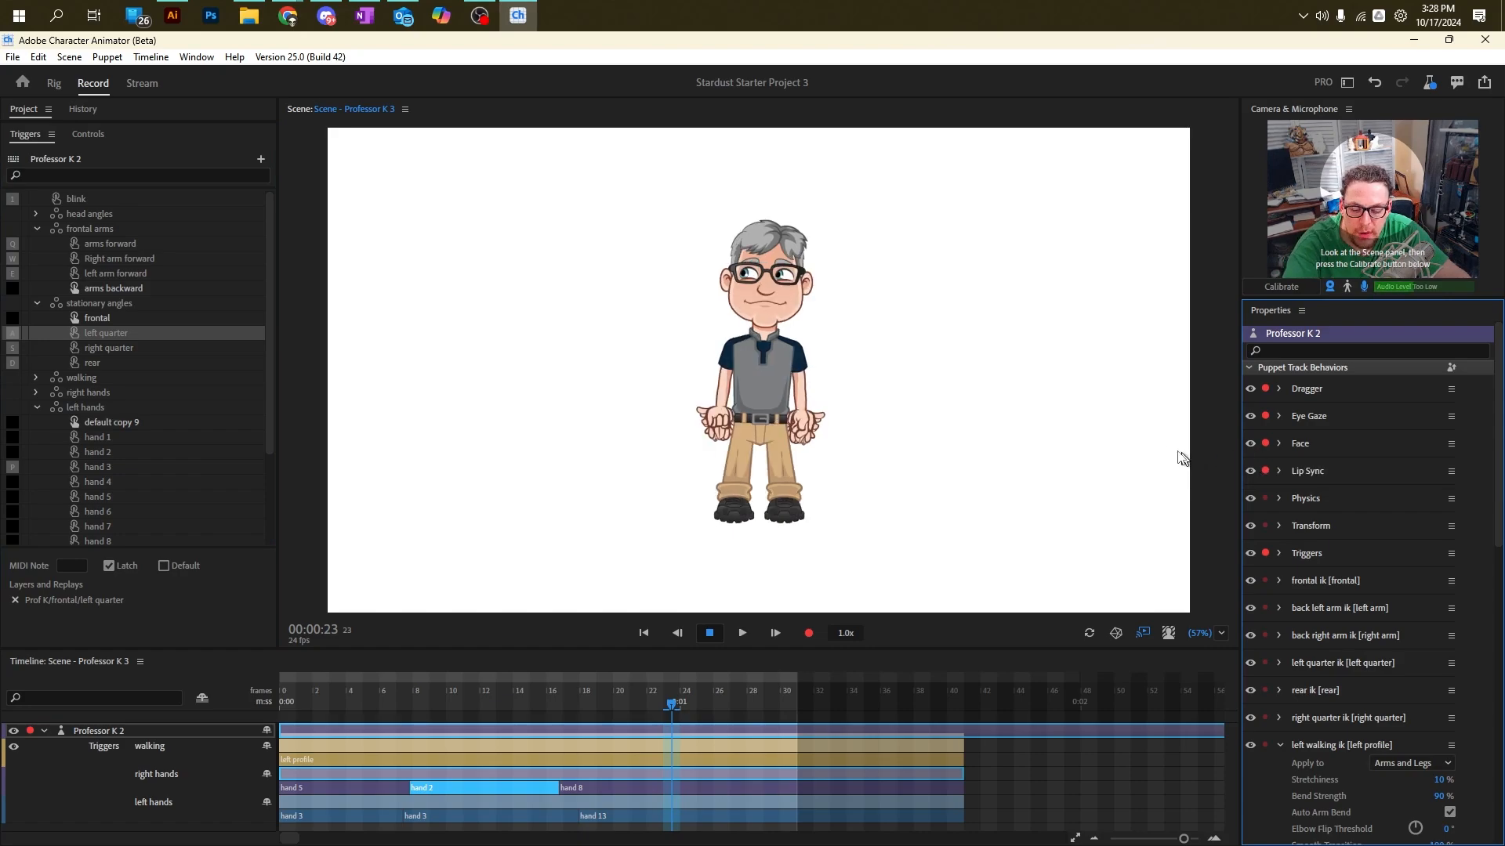